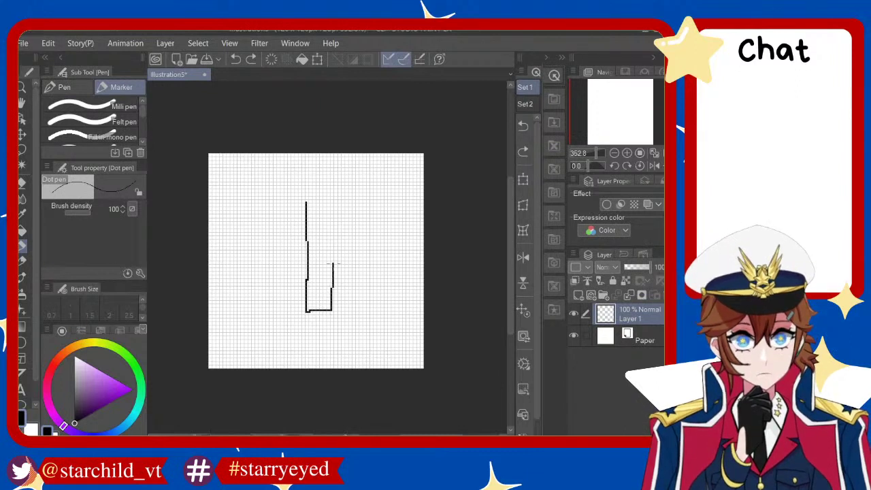
Close the top edge of the tall black outline and fill the shape with purple
drag(331, 201, 297, 204)
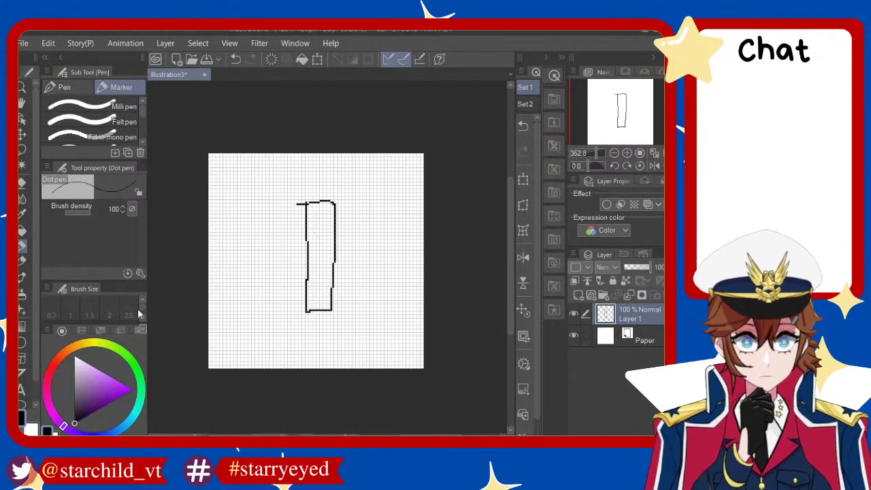
click(23, 228)
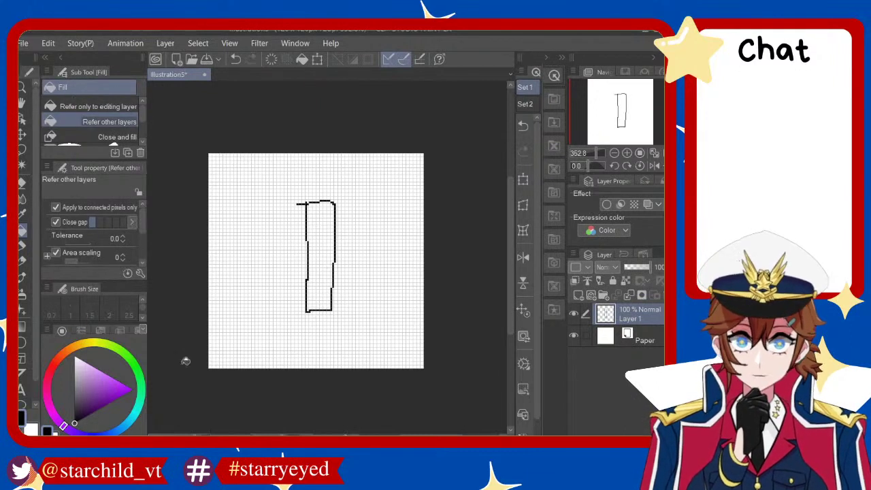
click(133, 389)
click(329, 239)
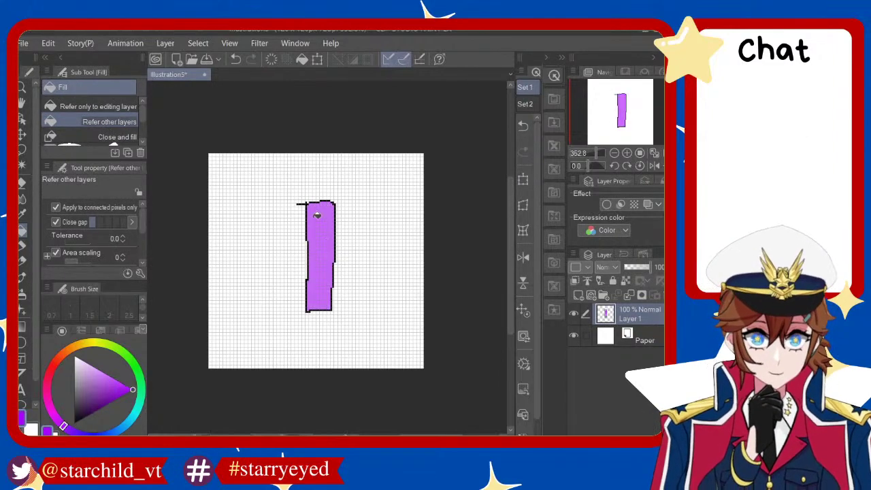
Lasso-select the purple-filled shape
scroll(317, 216, up, 2)
scroll(300, 193, up, 2)
scroll(336, 165, up, 2)
scroll(326, 158, up, 1)
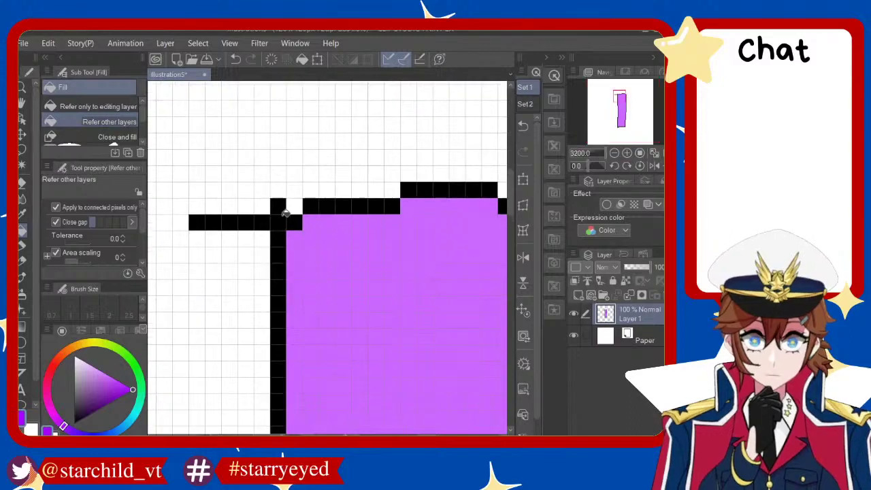
scroll(294, 222, down, 2)
scroll(297, 334, down, 2)
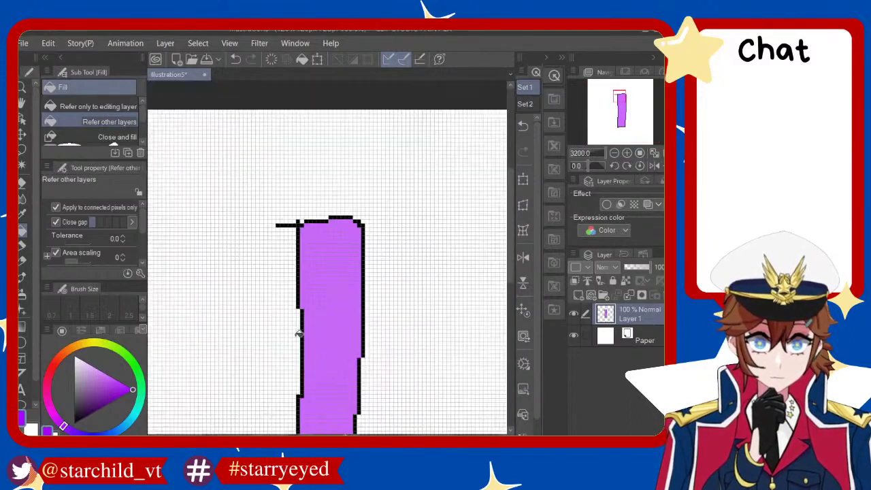
scroll(375, 255, down, 1)
scroll(398, 224, down, 1)
scroll(391, 197, up, 1)
scroll(387, 191, down, 2)
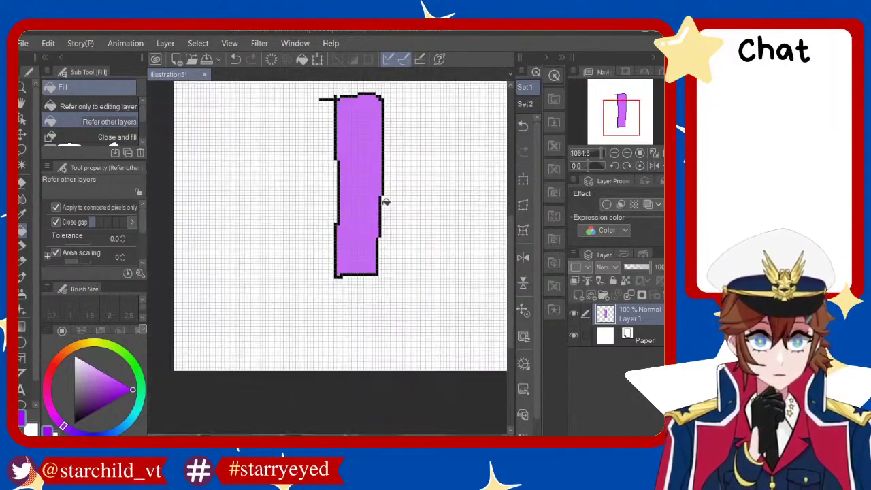
scroll(381, 184, up, 1)
scroll(361, 163, down, 1)
scroll(356, 158, down, 1)
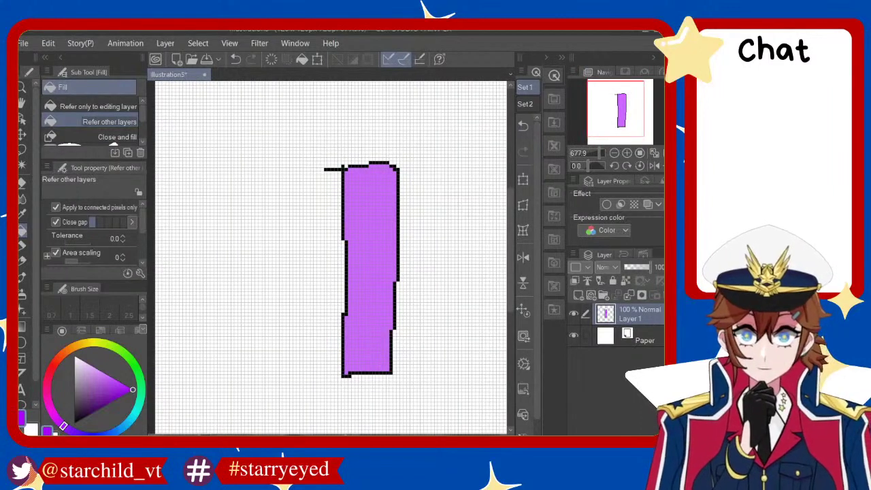
click(22, 150)
drag(399, 191, 449, 191)
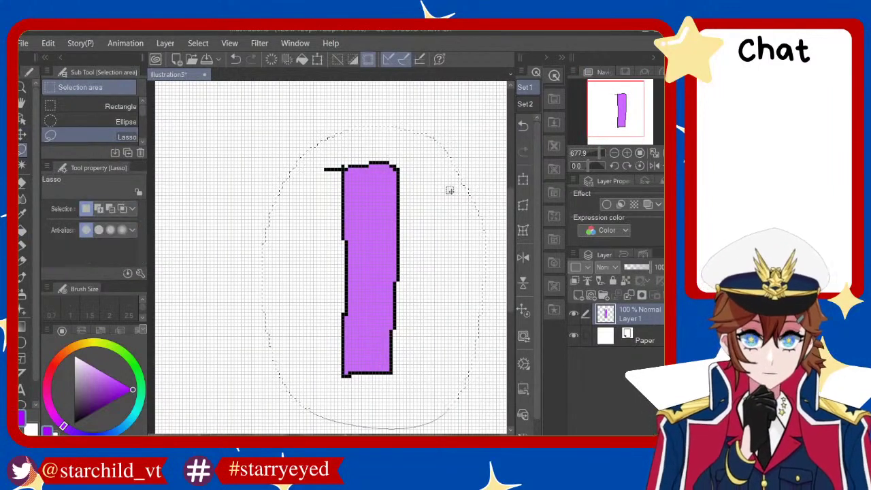
Delete the selected purple shape, deselect, and close the Illustration5 document
key(Delete)
key(ctrl+d)
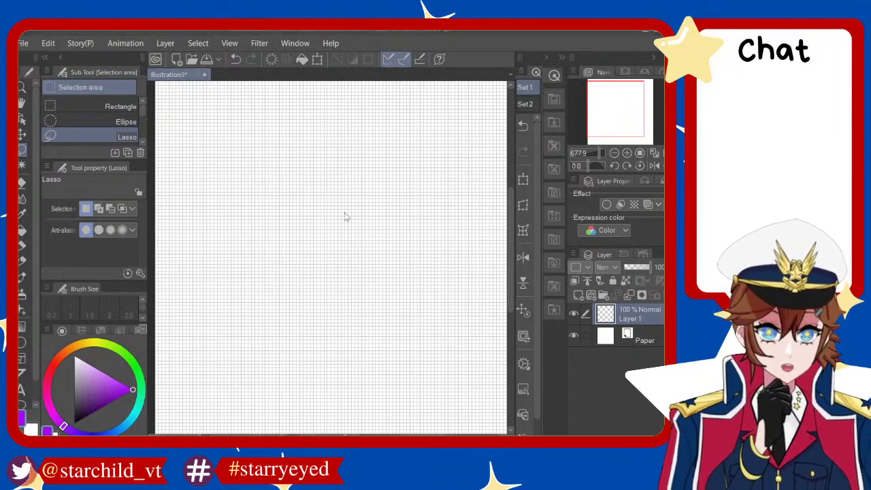
key(ctrl+w)
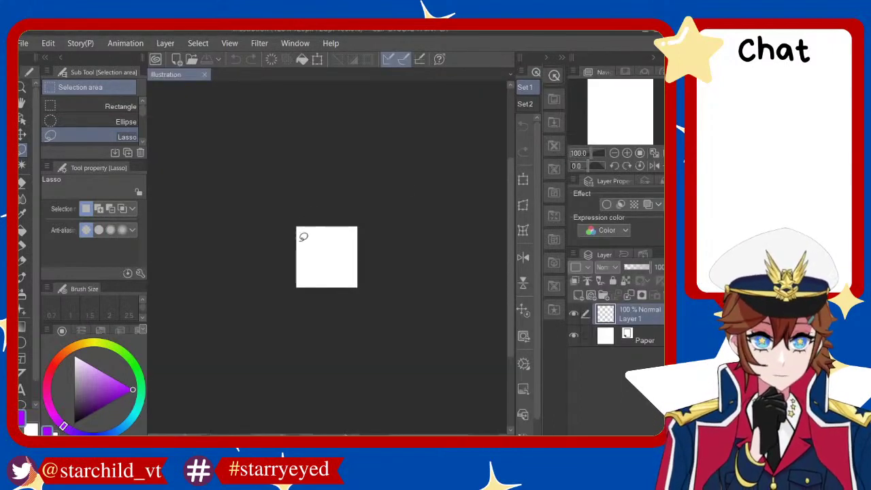
Zoom in and set the grid origin to Center with a smaller gap for a fine grid
scroll(304, 236, up, 2)
scroll(315, 254, up, 2)
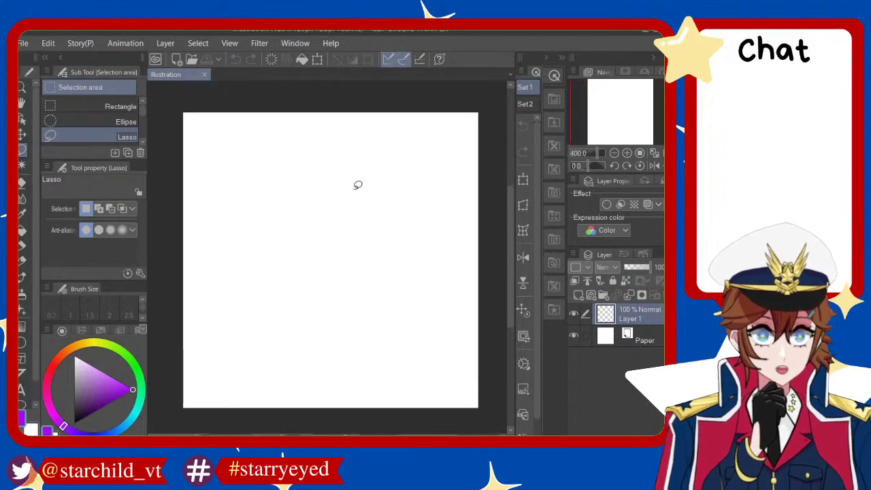
scroll(358, 185, up, 1)
click(523, 309)
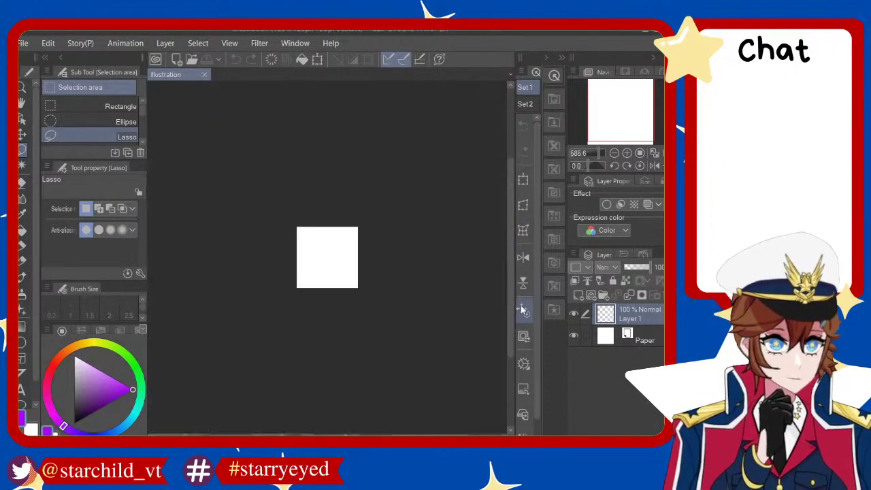
scroll(356, 247, up, 5)
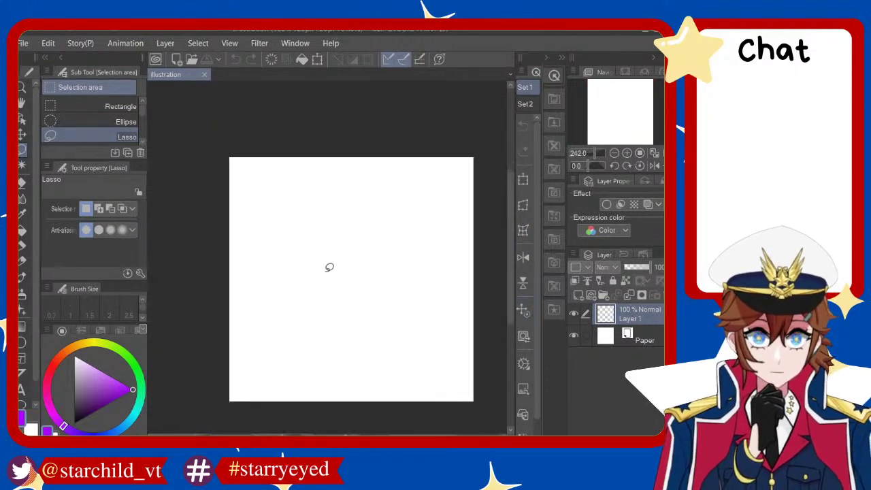
scroll(320, 224, up, 2)
scroll(381, 245, up, 2)
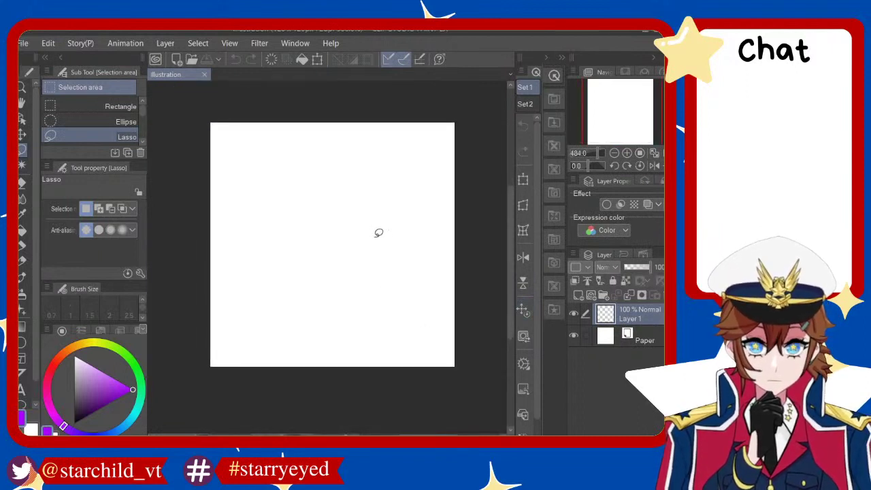
scroll(379, 232, up, 1)
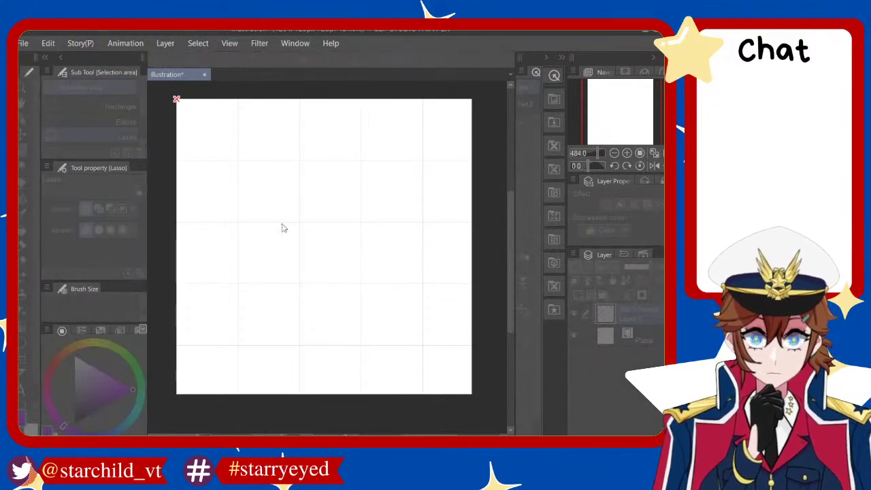
click(363, 311)
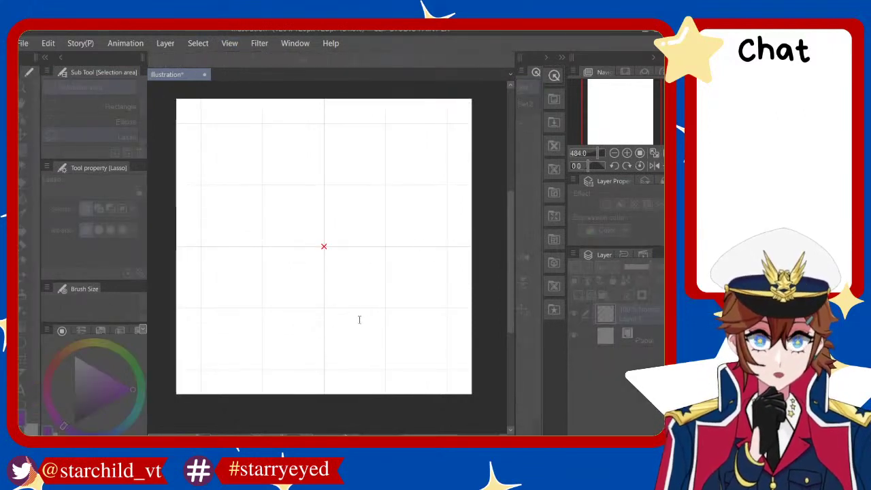
key(Return)
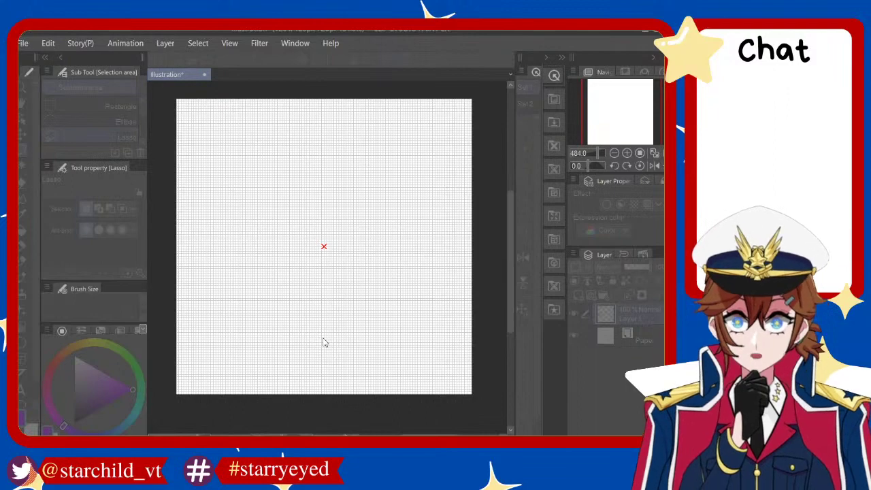
key(Return)
Choose the Pencil's Dot pen sub tool for single-pixel drawing
scroll(369, 255, up, 1)
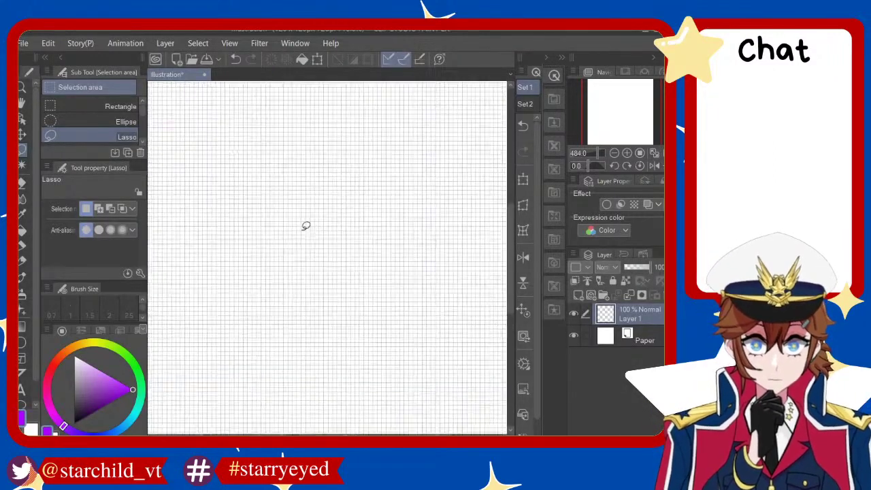
scroll(305, 225, down, 1)
scroll(324, 152, down, 2)
scroll(335, 157, up, 1)
scroll(336, 177, up, 2)
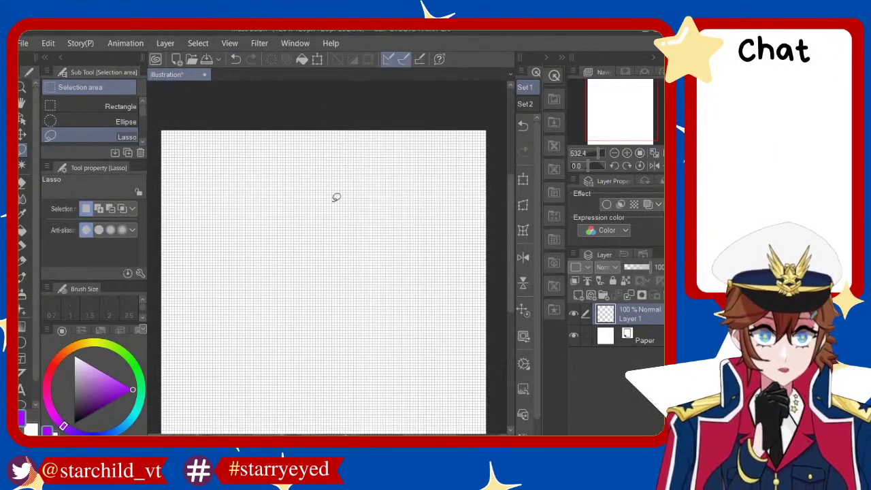
scroll(335, 211, down, 1)
scroll(340, 252, down, 1)
scroll(343, 282, up, 2)
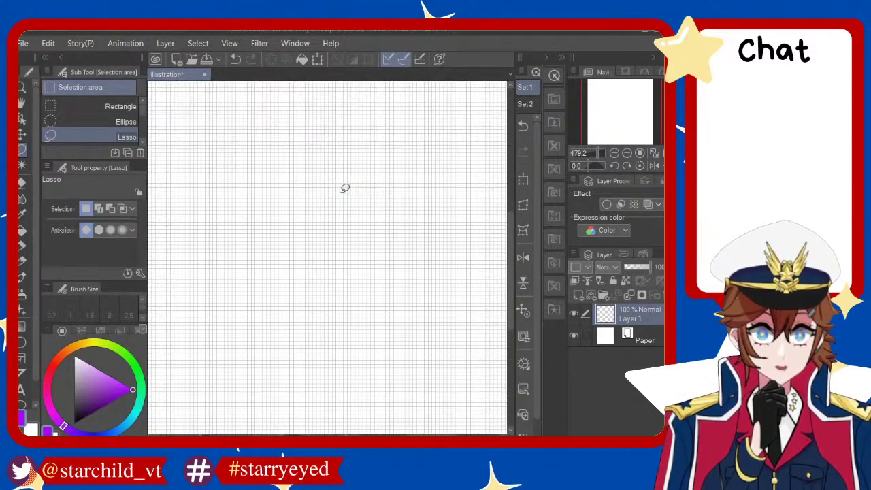
scroll(347, 205, down, 1)
scroll(346, 177, down, 1)
scroll(350, 163, up, 2)
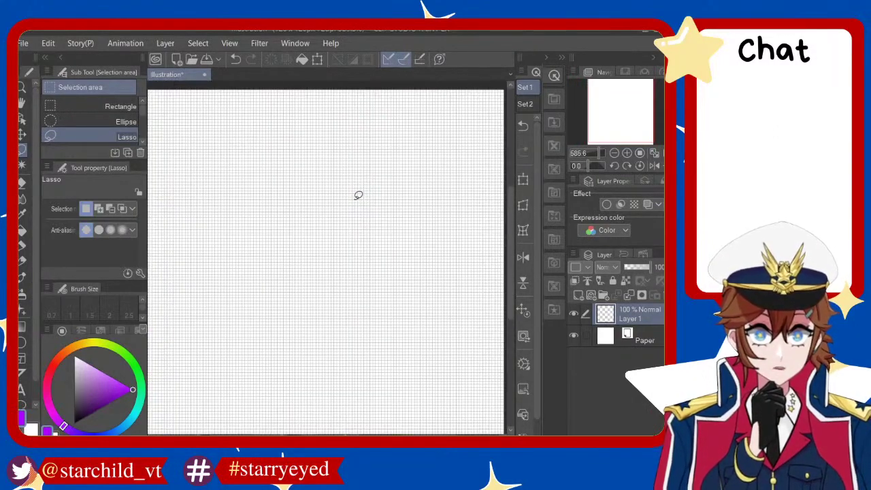
key(p)
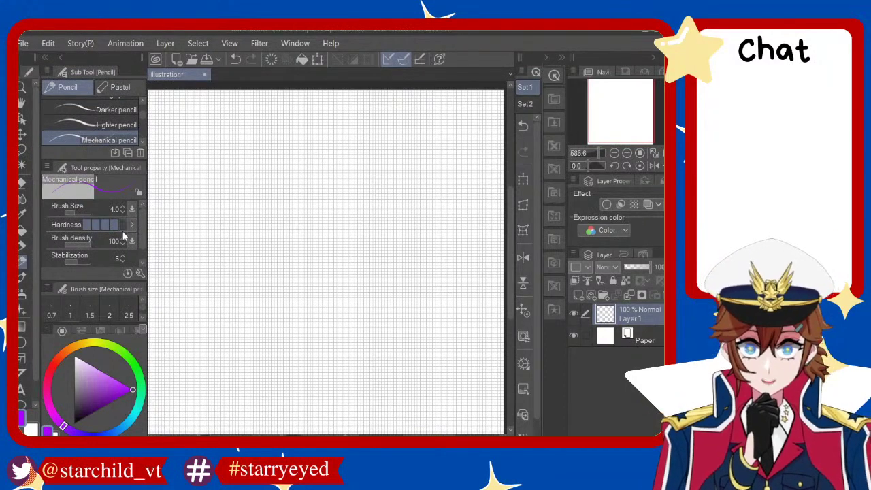
click(23, 246)
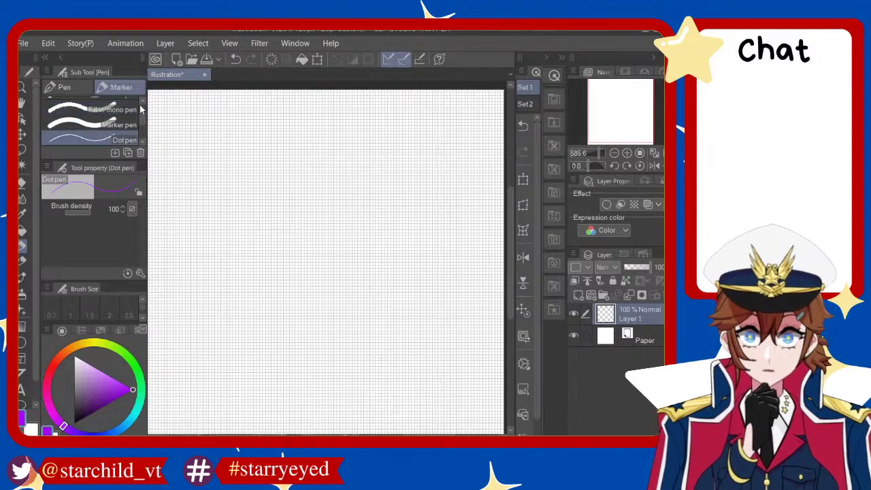
Draw several purple test strokes and undo them all, leaving the canvas blank
drag(251, 302, 379, 194)
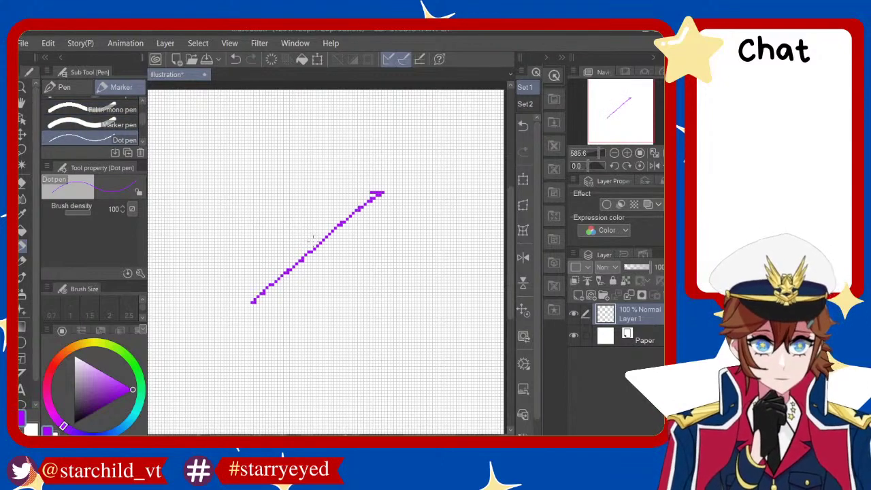
key(ctrl+z)
key(ctrl+y)
key(ctrl+z)
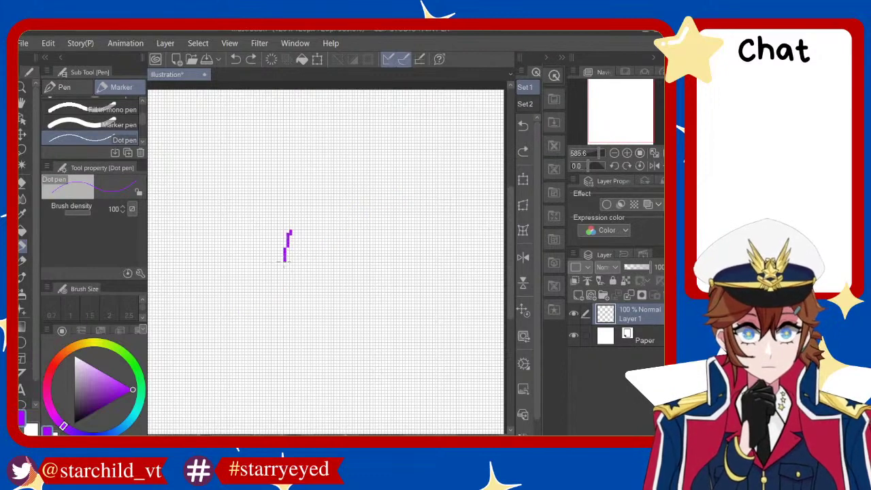
drag(285, 261, 370, 210)
key(ctrl+z)
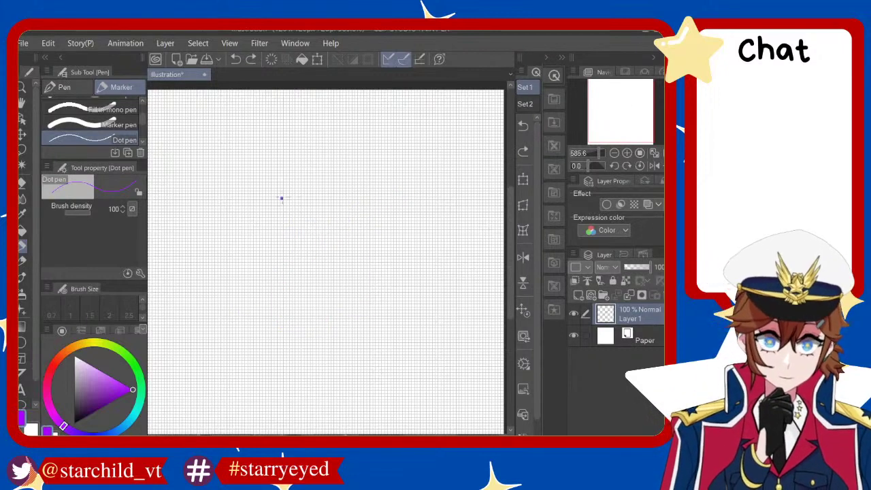
mouse_move(282, 196)
mouse_down()
mouse_move(285, 371)
mouse_move(443, 375)
mouse_move(442, 171)
mouse_move(346, 192)
mouse_move(283, 188)
mouse_up()
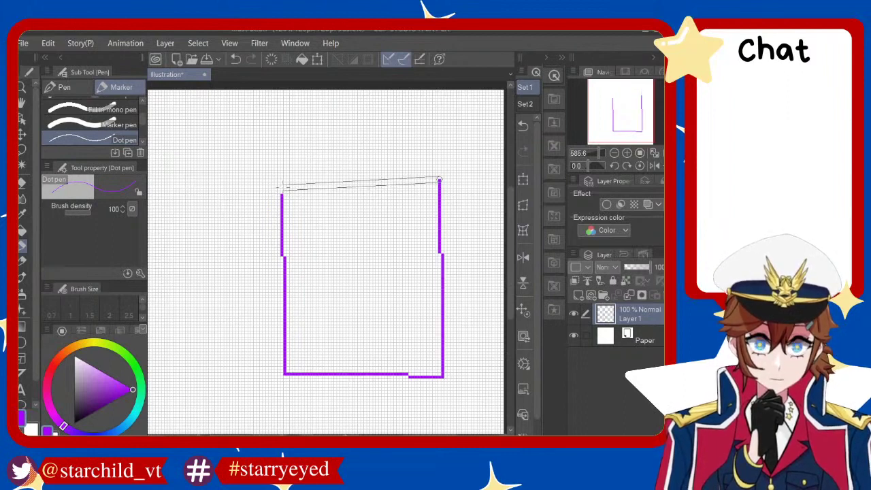
key(ctrl+z)
key(ctrl+z)
key(ctrl+z)
key(ctrl+z)
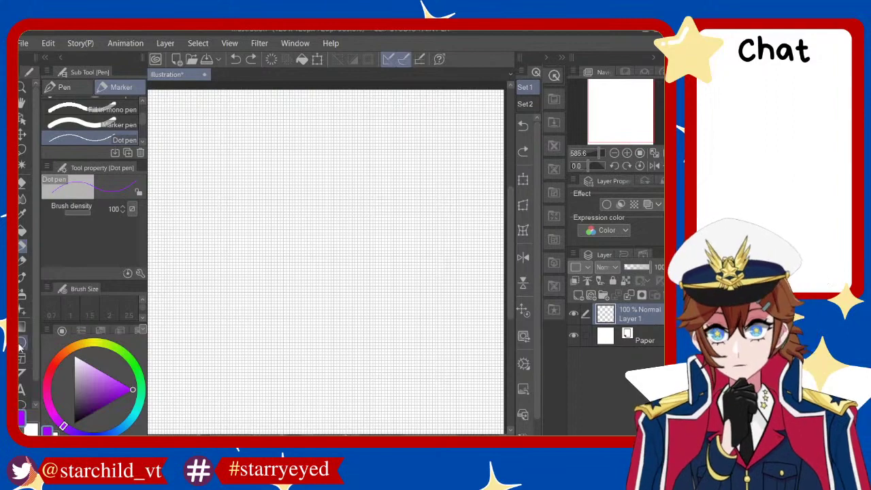
Draw a test purple ellipse with the Figure tool and undo it
key(u)
drag(186, 207, 333, 360)
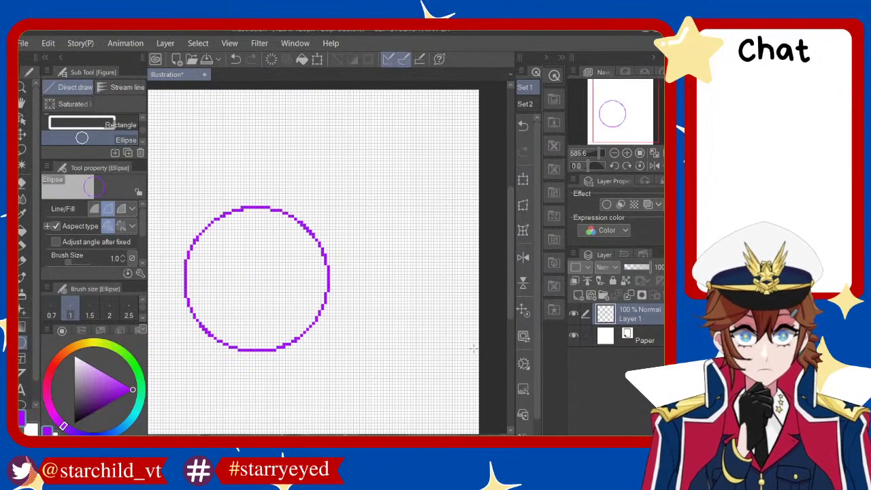
scroll(285, 256, down, 1)
scroll(286, 256, up, 2)
key(ctrl+z)
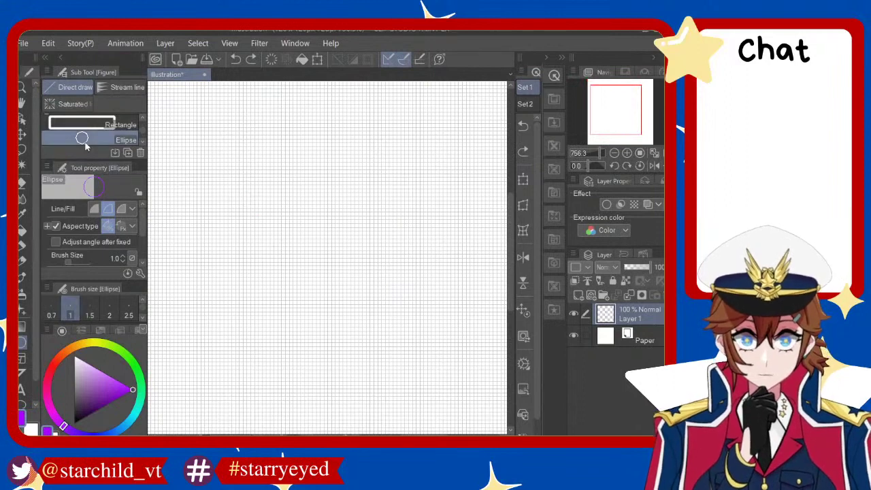
Switch the Figure tool to Rectangle with brush size 6.4
click(104, 122)
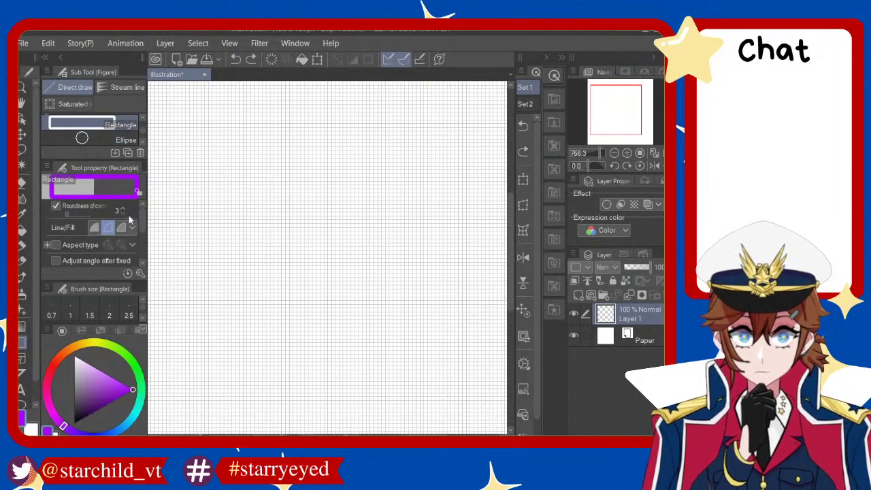
scroll(140, 218, down, 2)
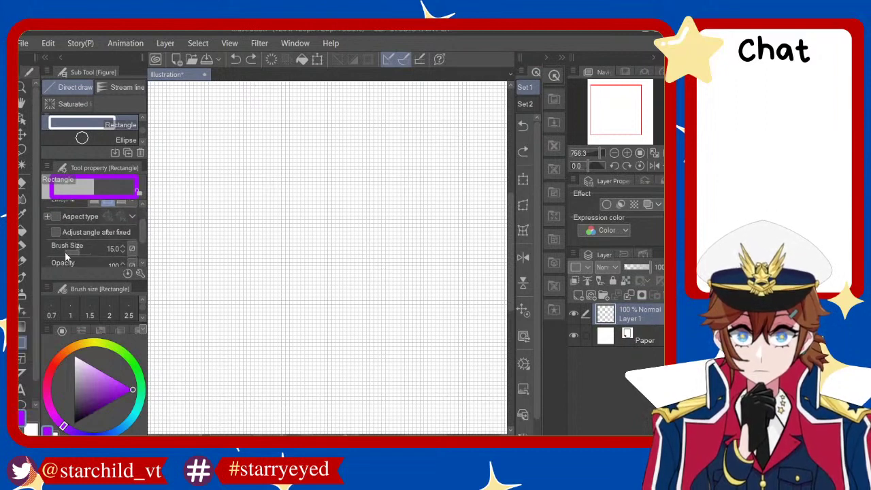
drag(66, 256, 69, 258)
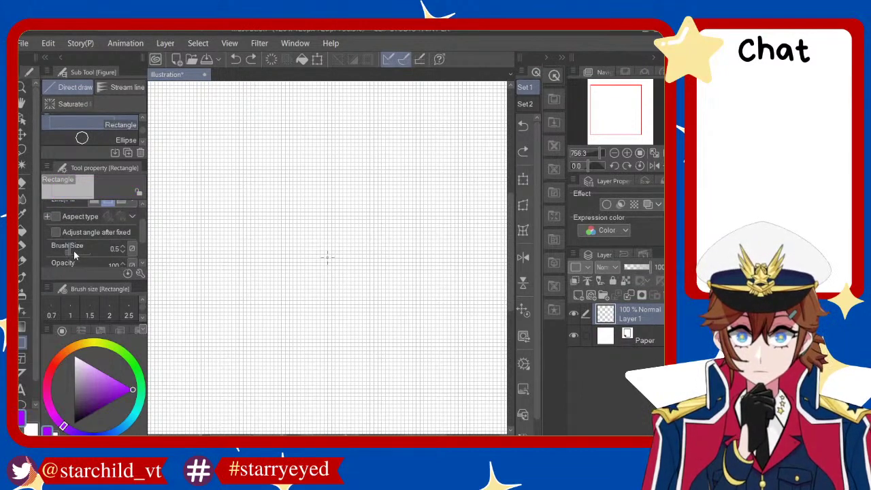
drag(74, 250, 77, 257)
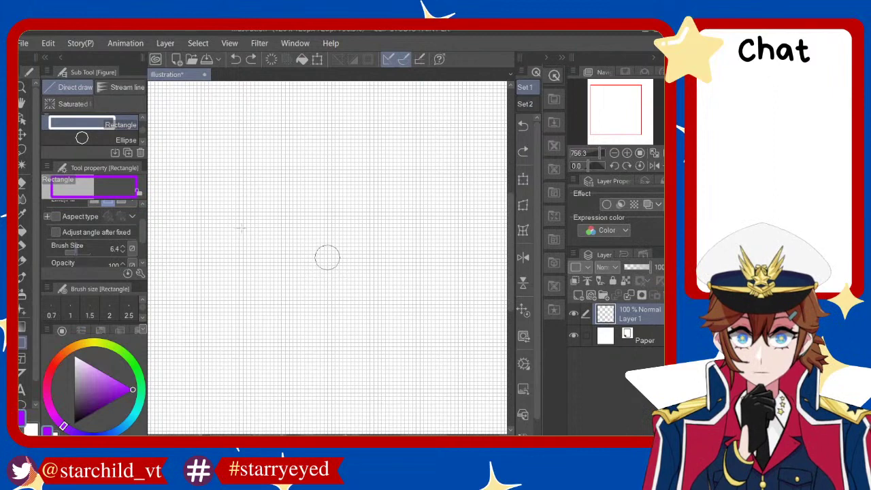
Draw several thick purple test rectangles and undo them
drag(196, 155, 455, 392)
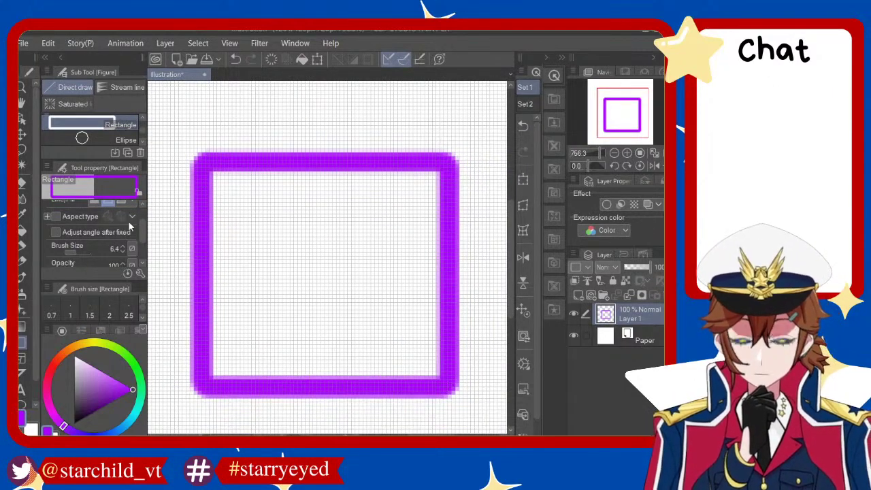
scroll(141, 216, up, 2)
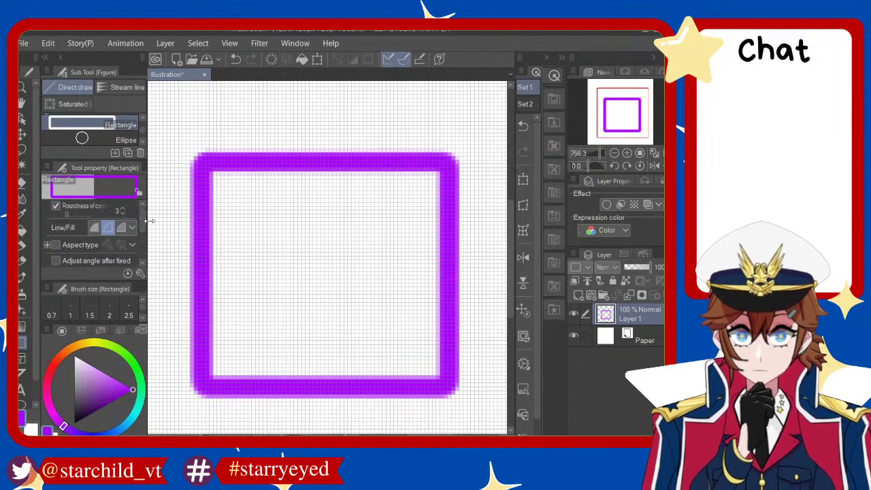
scroll(141, 238, down, 2)
scroll(109, 255, down, 1)
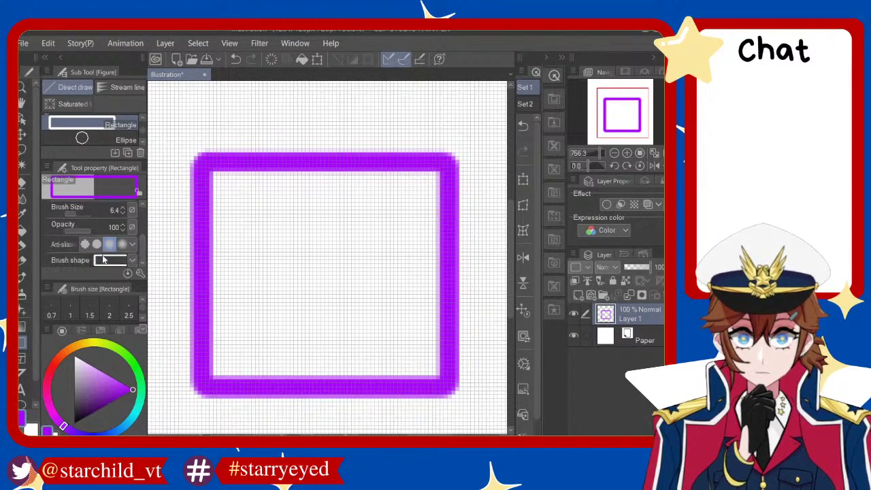
scroll(272, 243, down, 1)
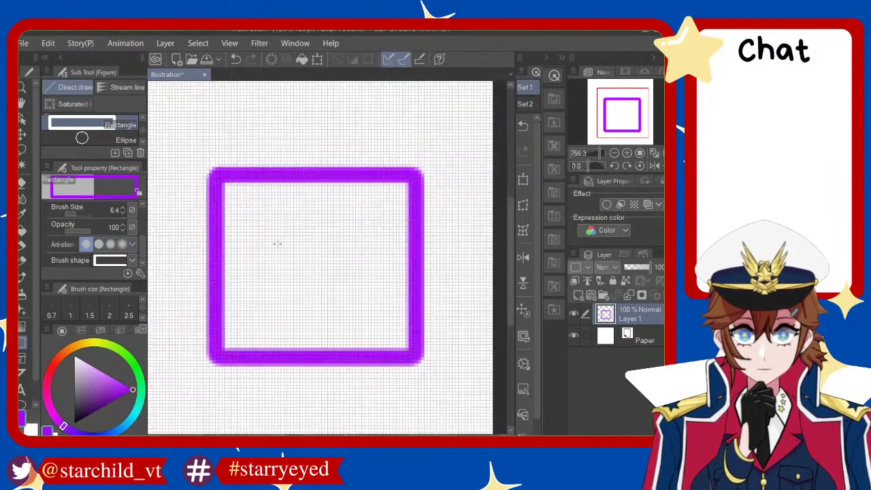
scroll(272, 243, down, 1)
drag(233, 196, 387, 322)
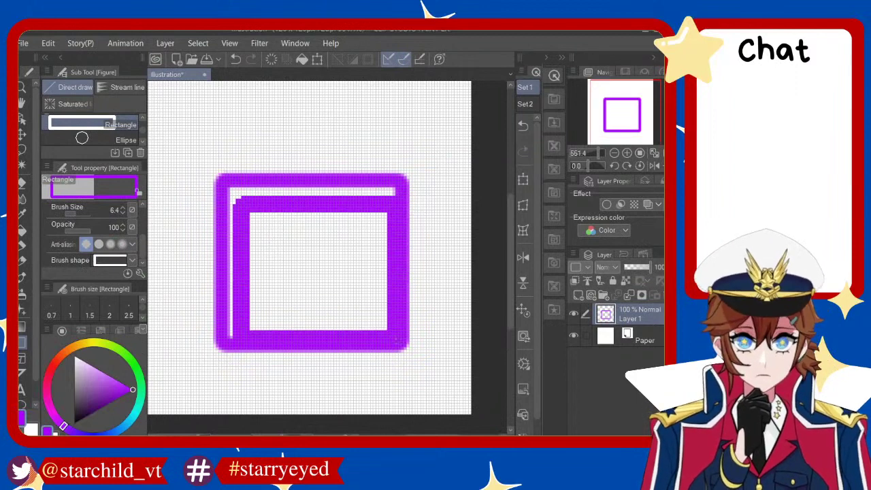
key(ctrl+z)
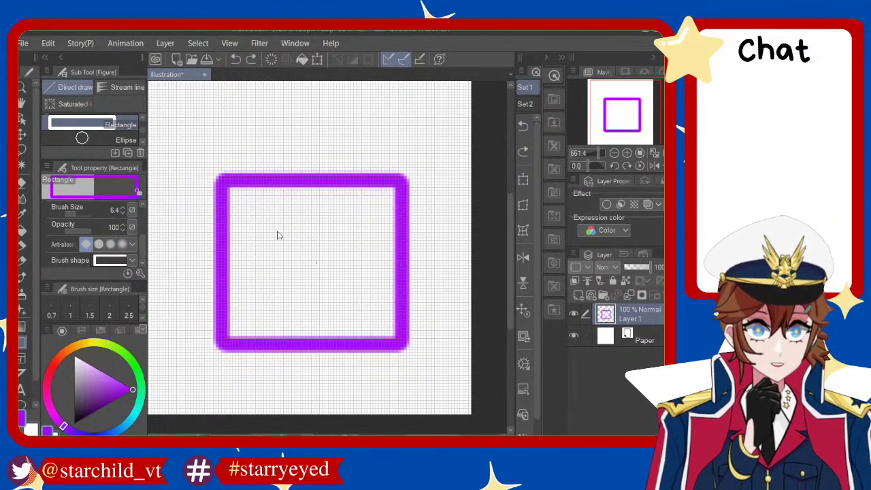
key(ctrl+z)
drag(184, 149, 413, 379)
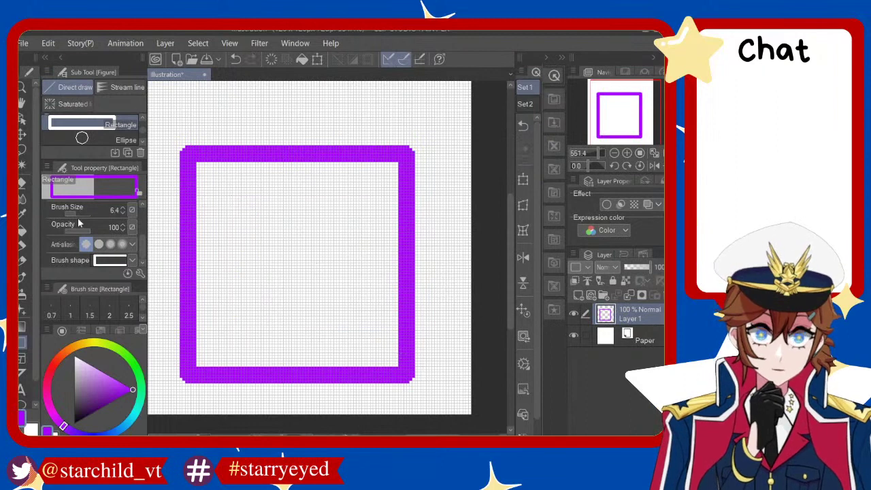
key(ctrl+z)
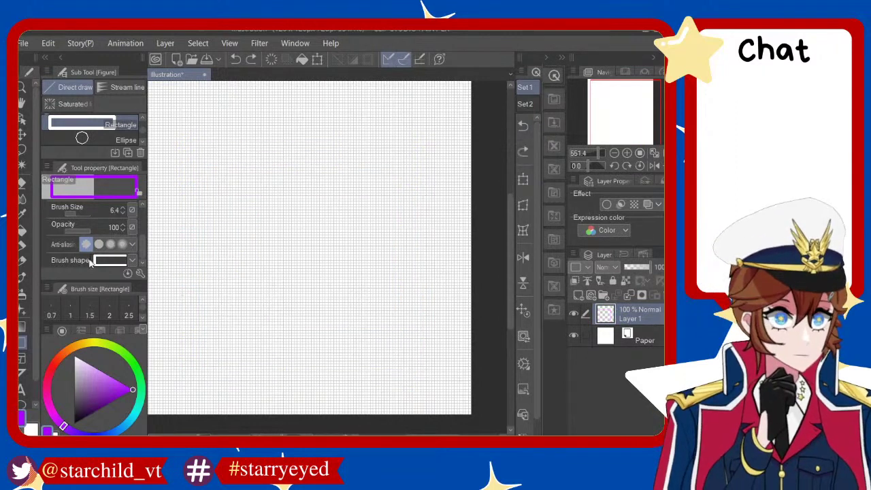
Test rectangles at different anti-aliasing levels, settling on no anti-aliasing
click(120, 245)
drag(231, 155, 430, 354)
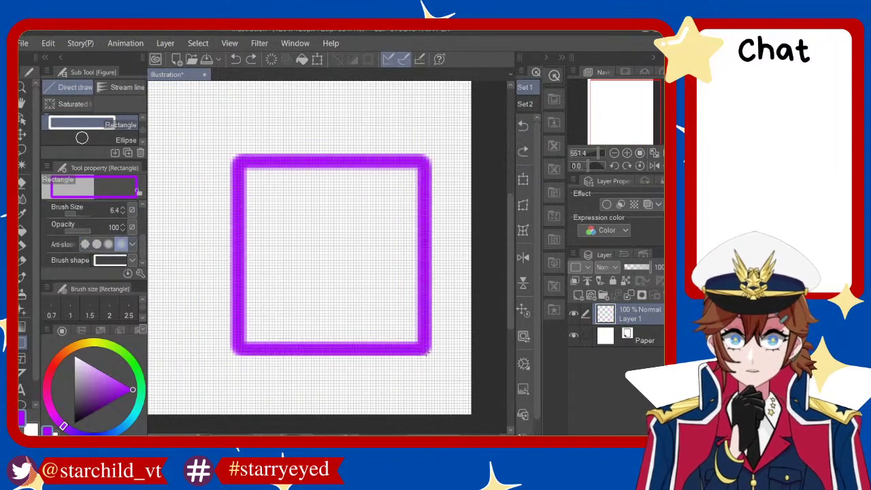
key(ctrl+z)
click(109, 243)
drag(192, 181, 451, 371)
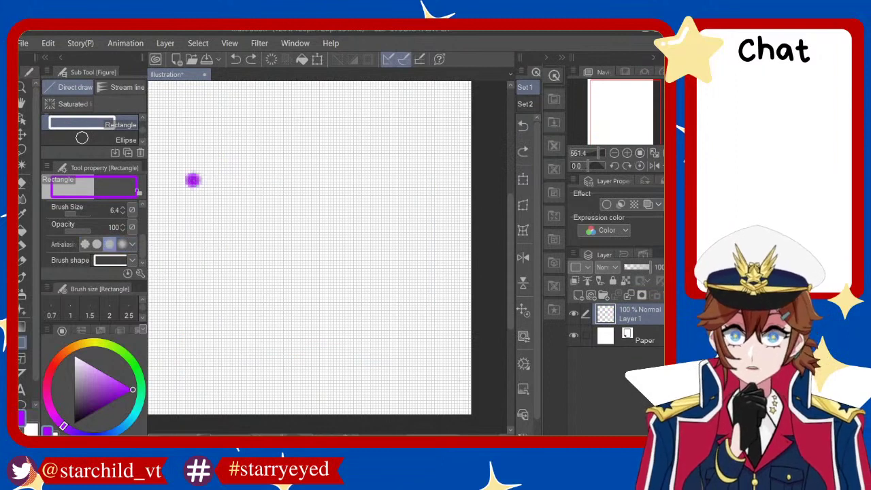
key(ctrl+z)
click(84, 244)
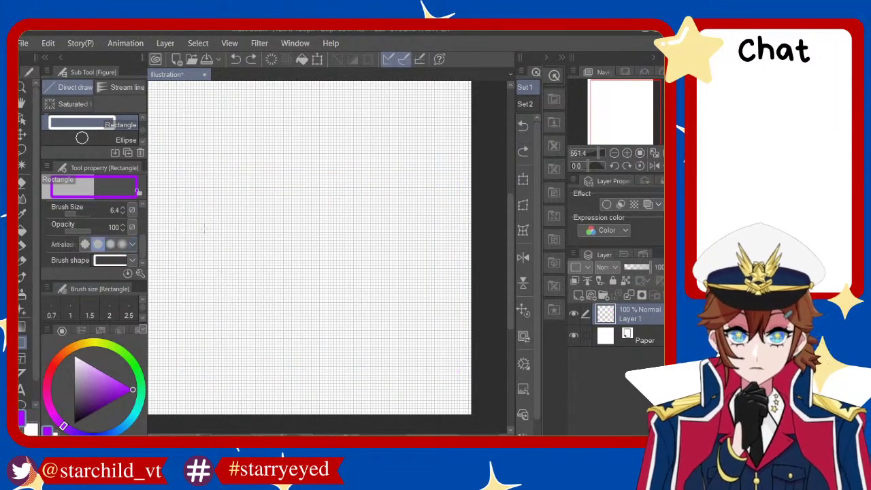
drag(201, 154, 398, 379)
key(ctrl+z)
click(86, 244)
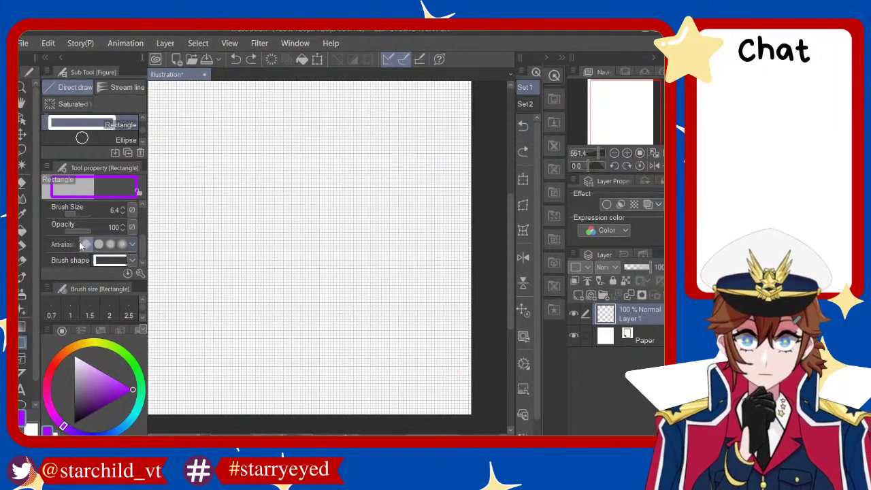
drag(158, 149, 416, 368)
key(ctrl+z)
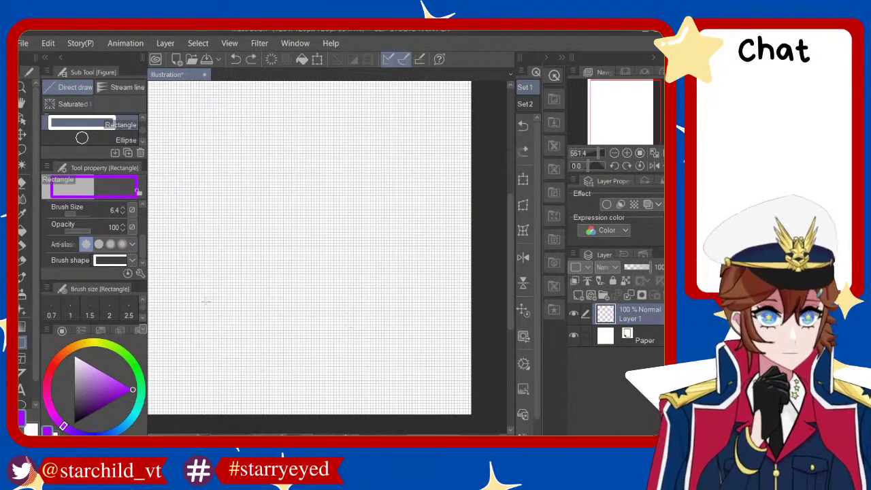
Set the rectangle line width to 1.0 and undo a thin test outline
drag(71, 215, 67, 219)
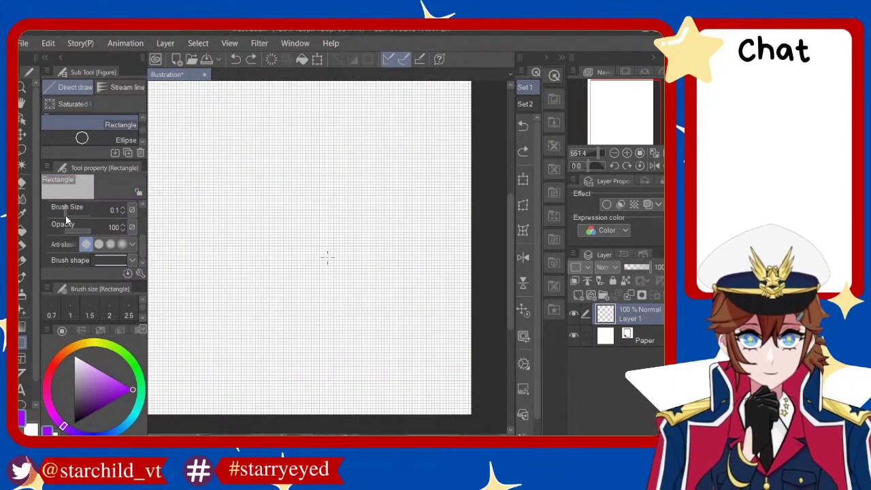
click(122, 209)
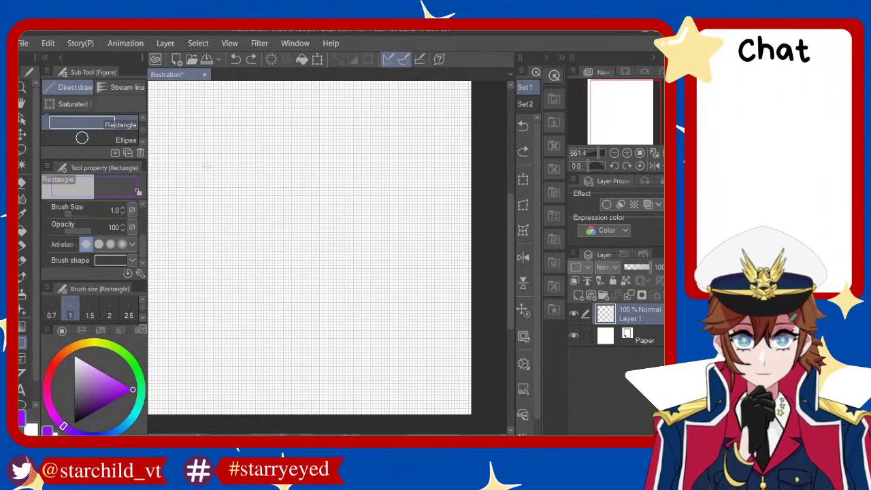
drag(206, 166, 431, 359)
scroll(333, 187, up, 3)
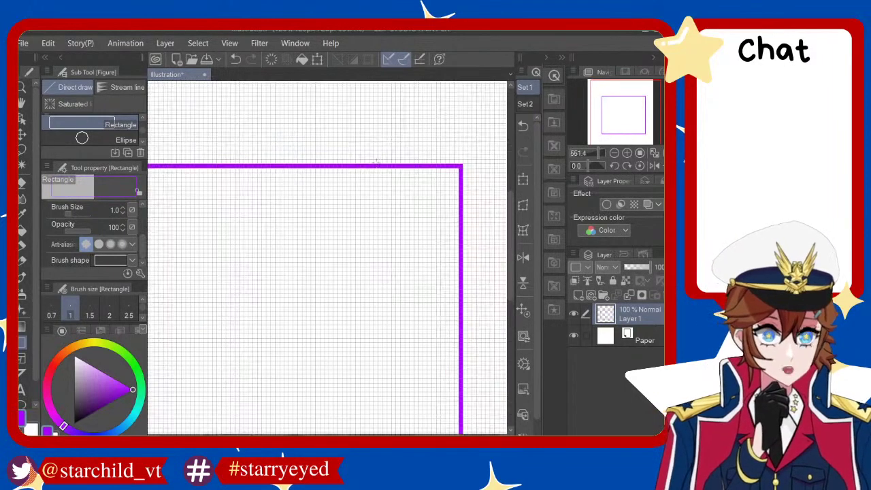
scroll(401, 143, up, 2)
scroll(402, 143, down, 1)
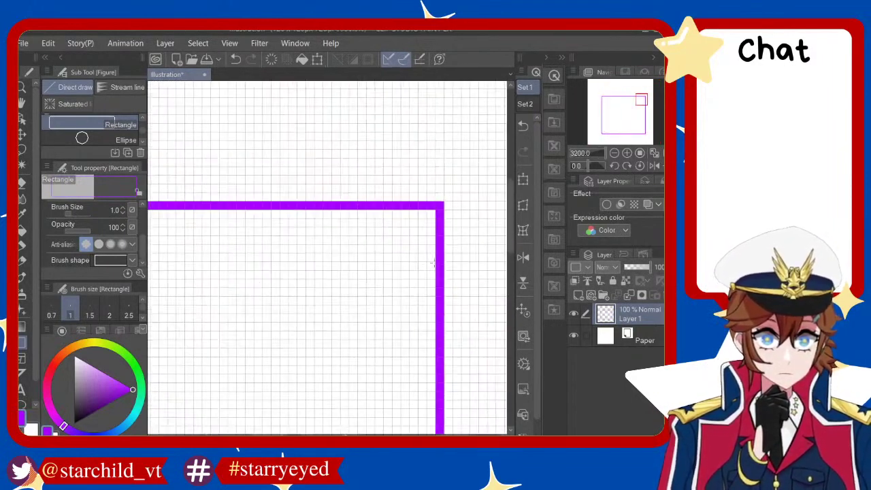
scroll(403, 171, down, 1)
scroll(405, 205, down, 3)
scroll(410, 258, up, 3)
key(ctrl+z)
scroll(410, 259, down, 2)
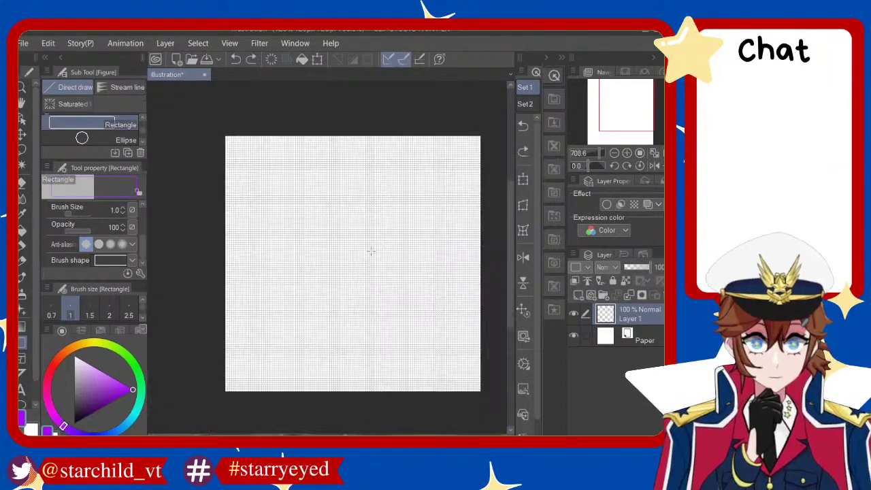
scroll(367, 254, up, 3)
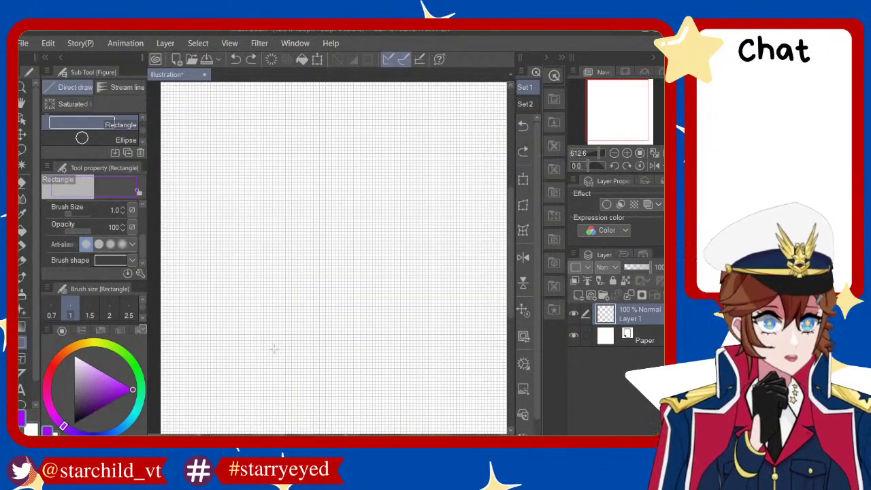
Switch to the Dot pen, undo two purple test spirals, and change the colour to black
key(p)
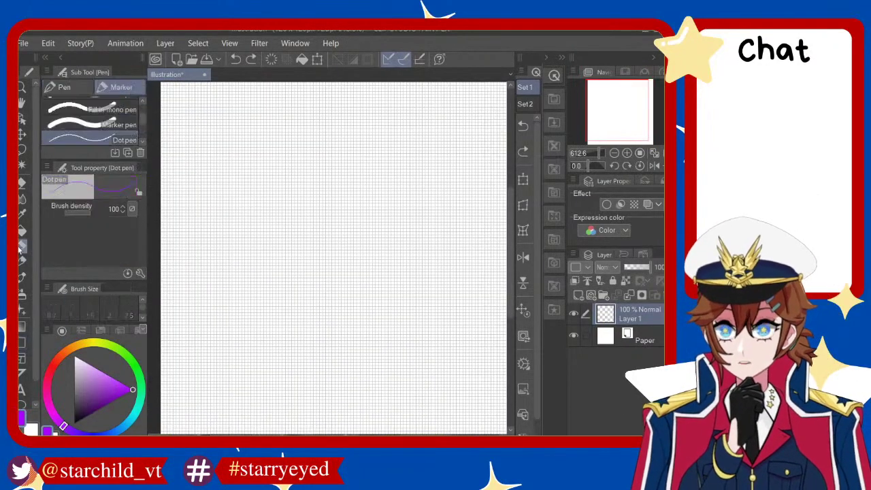
mouse_move(275, 180)
mouse_down()
mouse_move(326, 360)
mouse_move(395, 169)
mouse_move(317, 284)
mouse_up()
key(ctrl+z)
mouse_move(383, 192)
mouse_down()
mouse_move(402, 208)
mouse_move(368, 256)
mouse_up()
key(ctrl+z)
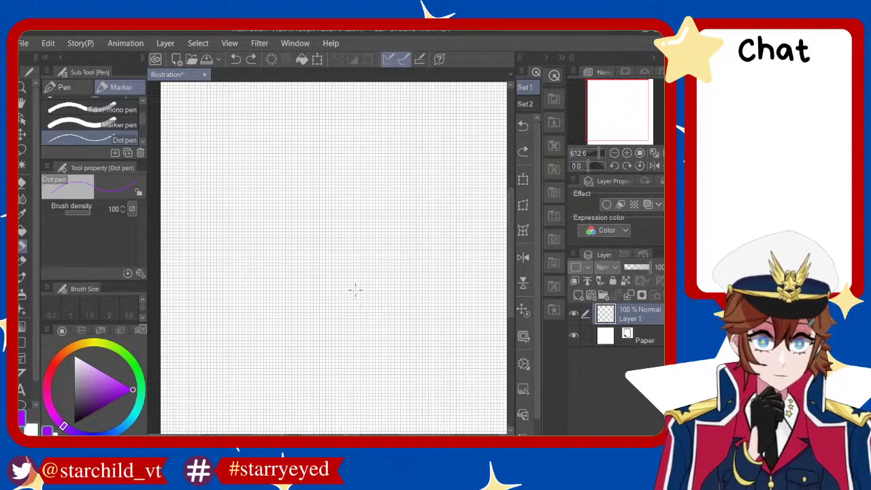
click(75, 424)
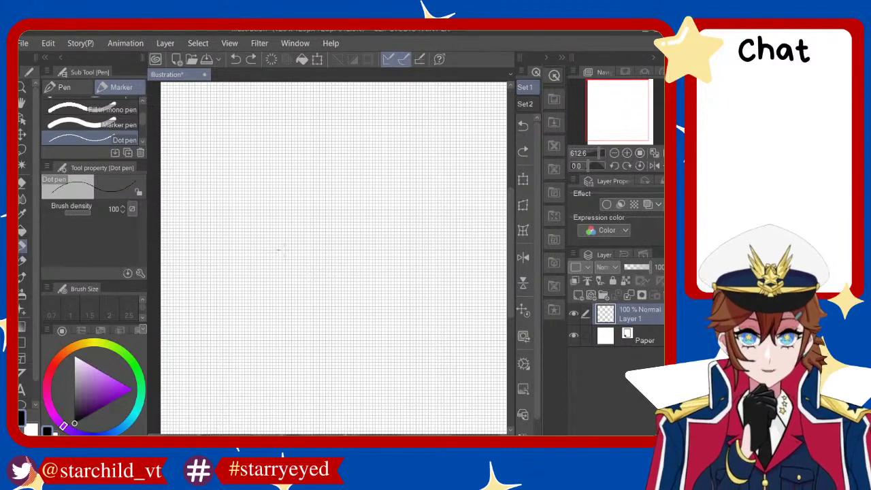
Undo a black test line, then draw the star's first two sides through its top point
drag(305, 220, 362, 138)
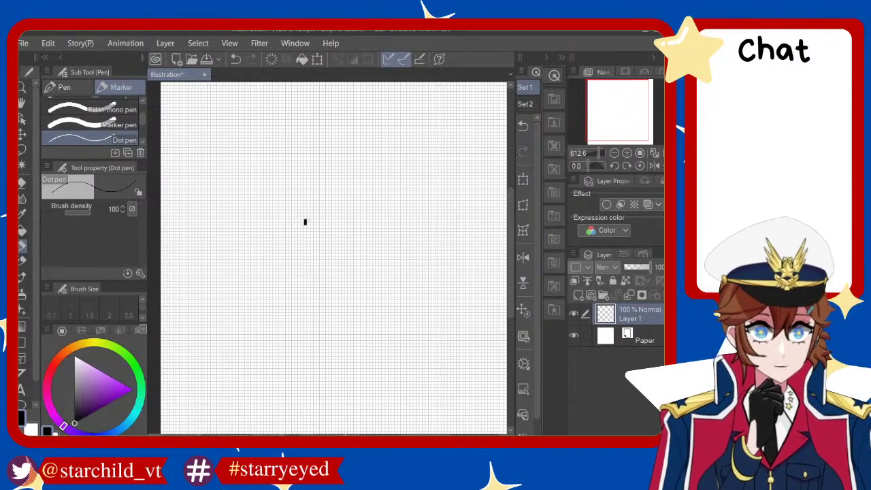
scroll(392, 240, down, 2)
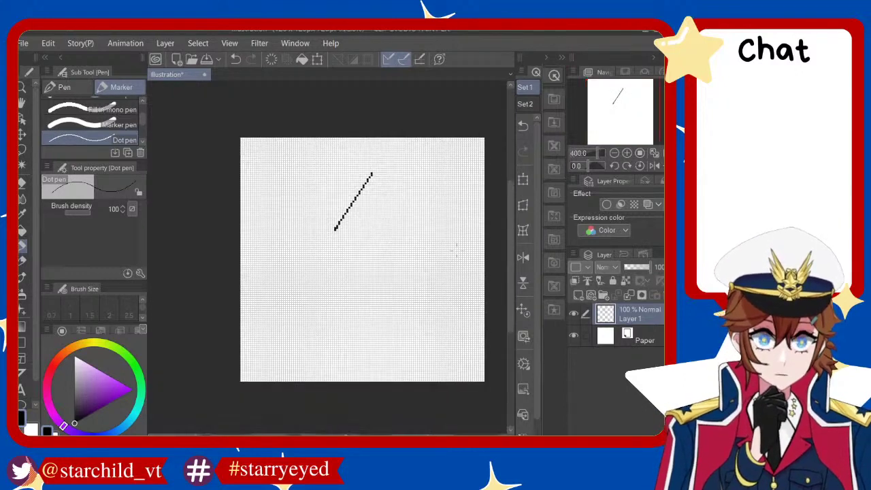
scroll(368, 232, up, 1)
scroll(341, 225, up, 1)
key(ctrl+z)
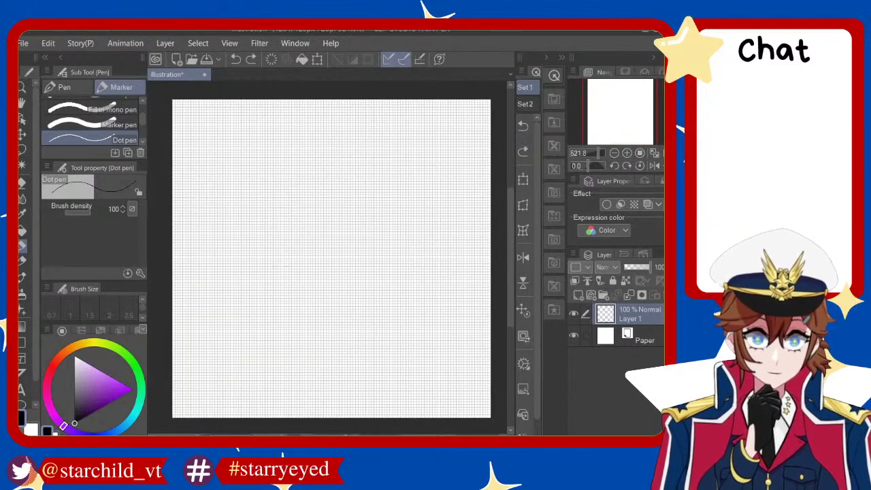
click(245, 346)
shift+click(327, 148)
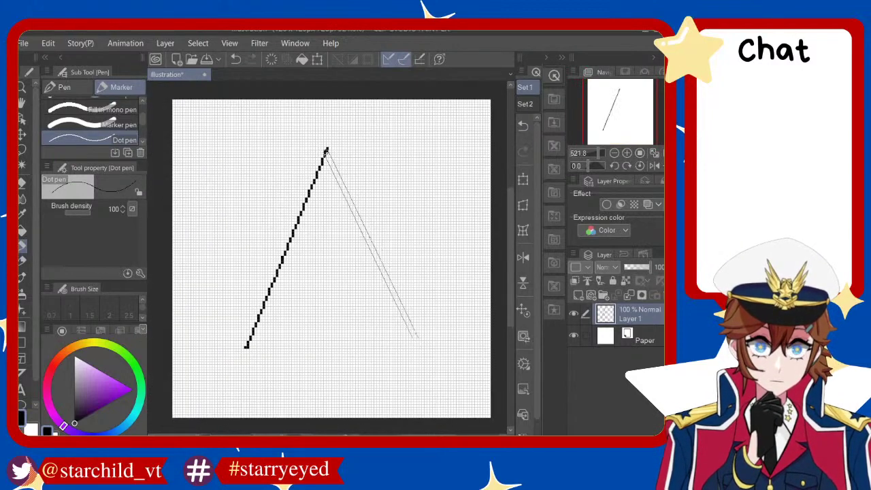
shift+click(415, 354)
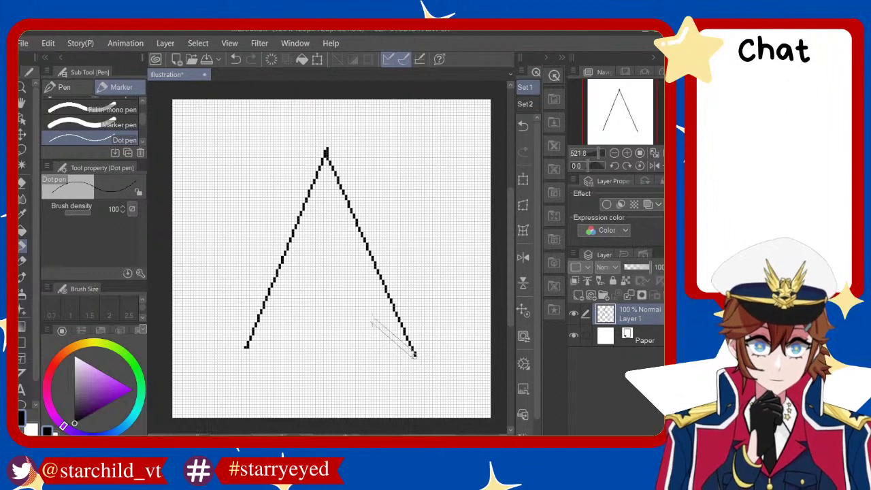
Complete the pentagram with lines to the left arm, right arm, and back to bottom-left
shift+click(321, 292)
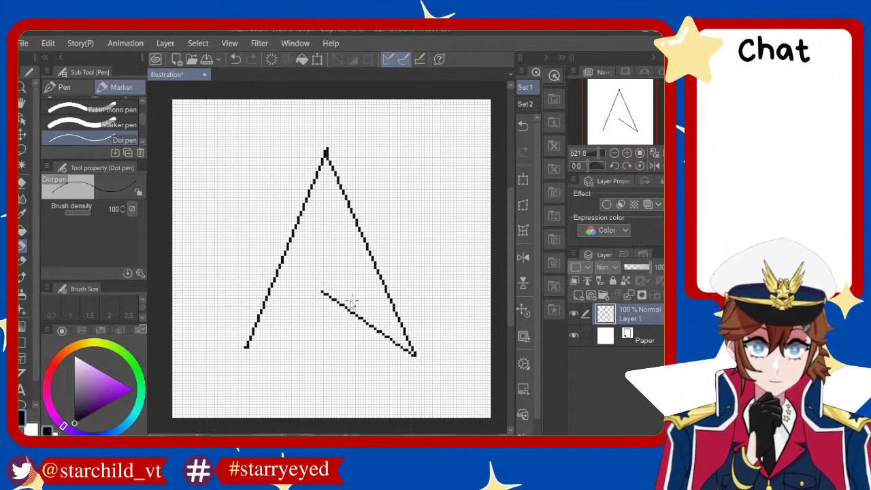
key(ctrl+z)
shift+click(204, 223)
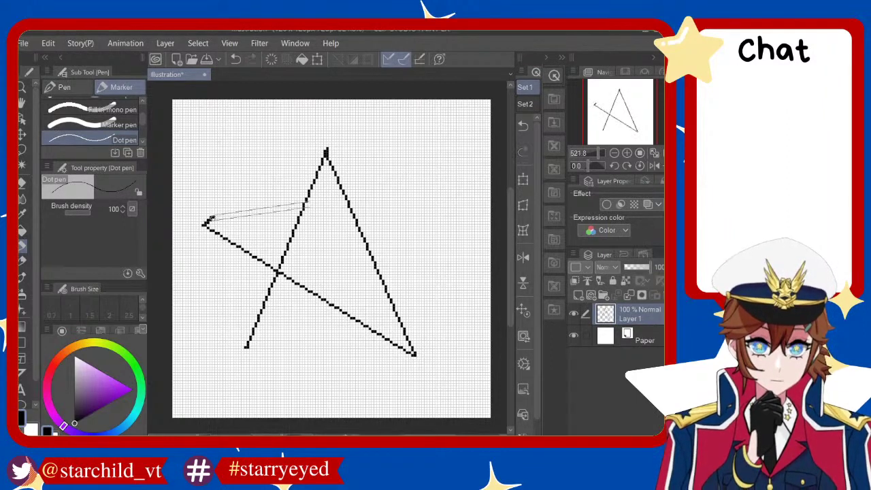
key(ctrl+z)
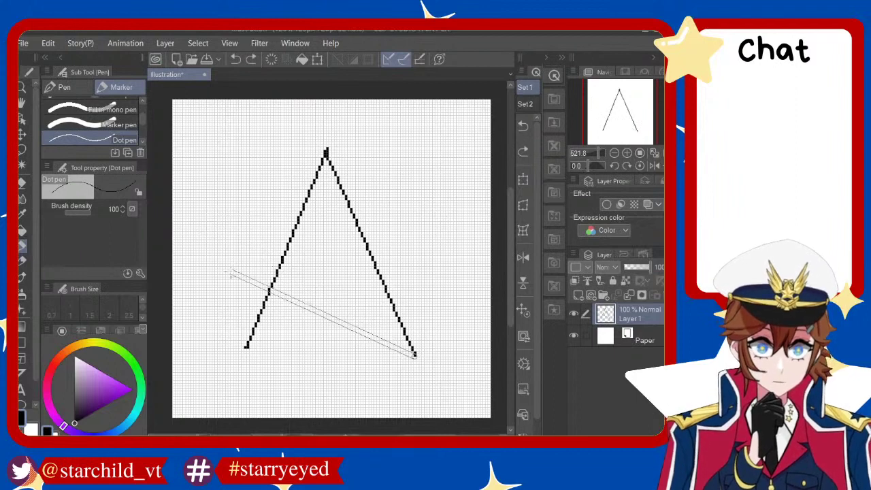
shift+click(214, 238)
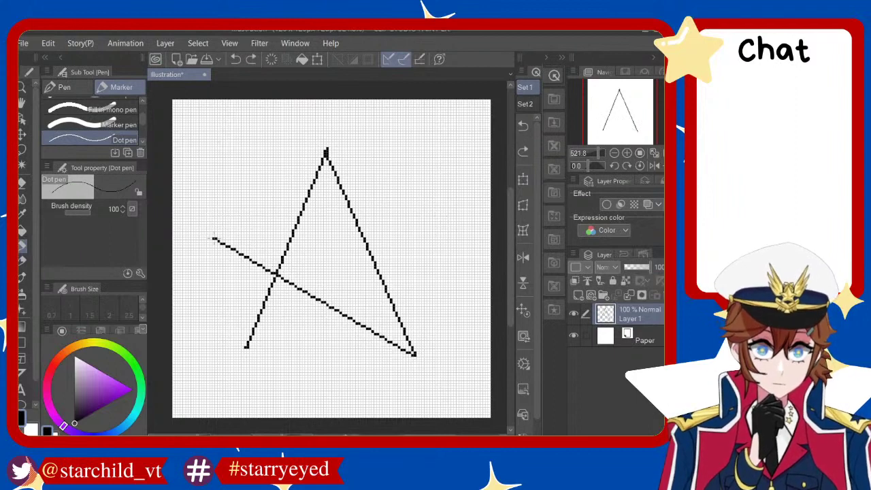
shift+click(440, 239)
shift+click(247, 348)
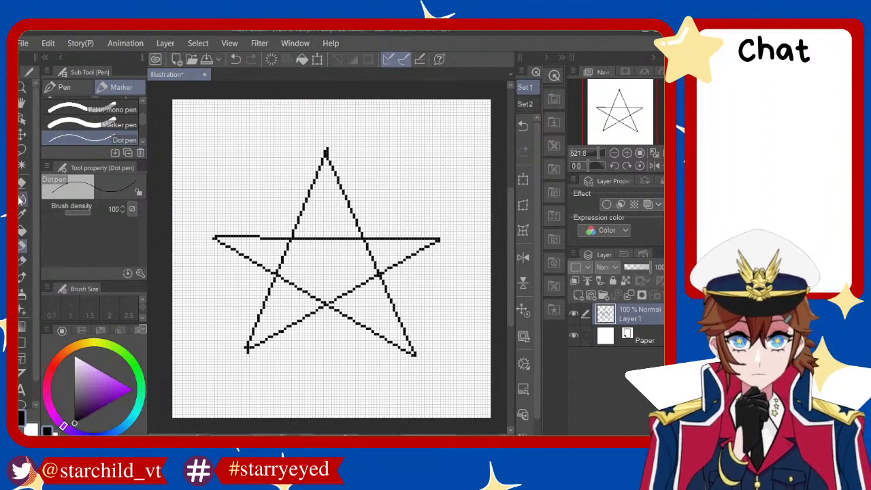
click(22, 149)
Lasso the star's inner crossing lines, delete them, and deselect
mouse_move(321, 219)
mouse_down()
mouse_move(308, 309)
mouse_move(337, 300)
mouse_up()
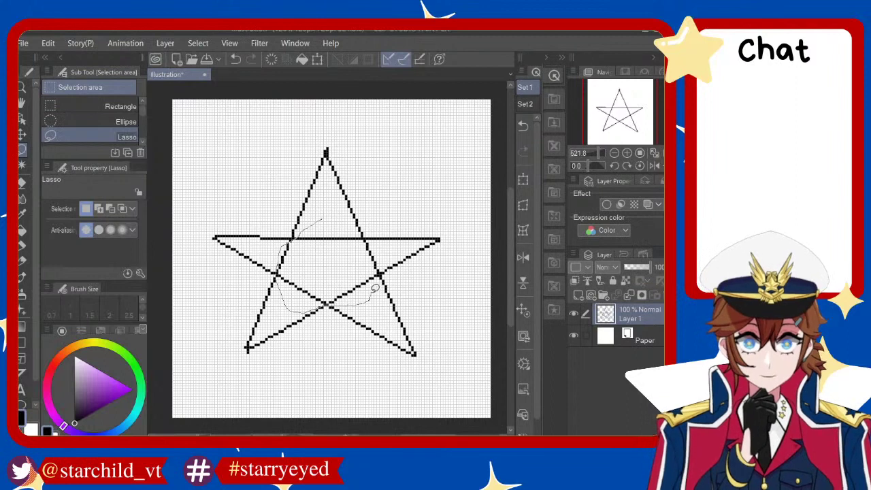
drag(359, 222, 326, 218)
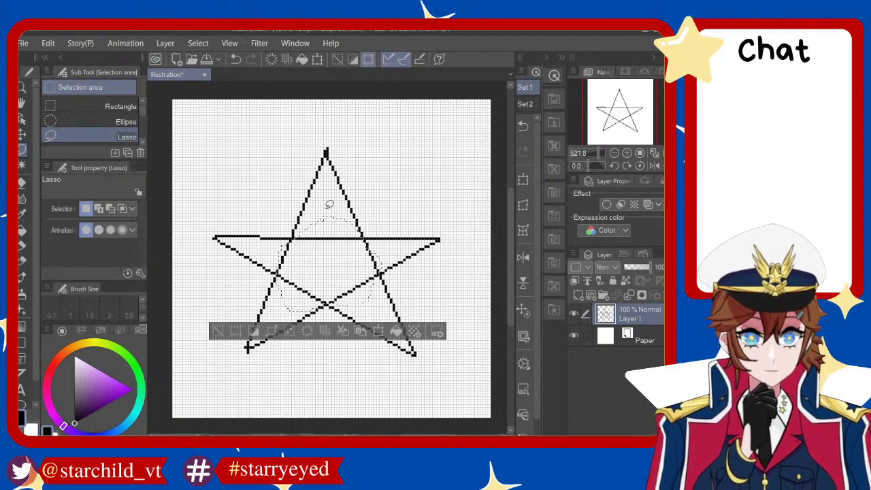
key(Delete)
key(ctrl+d)
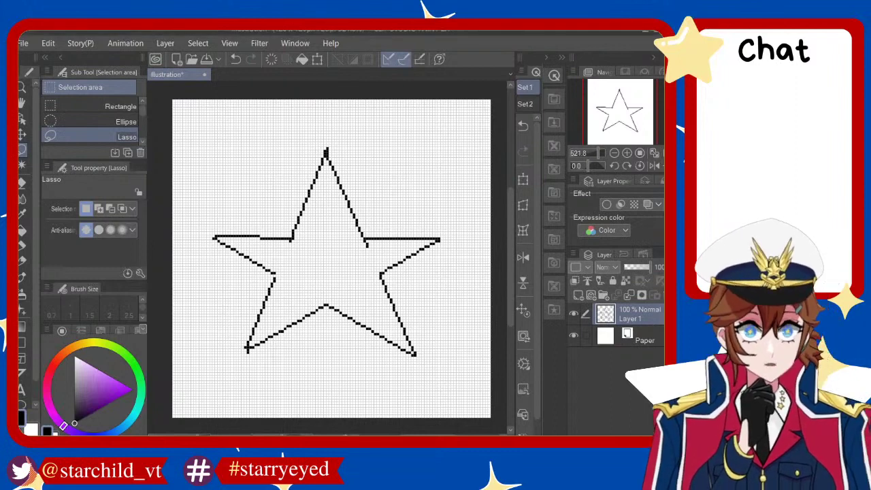
Select the Hard eraser sub tool and set its brush size to 3.5
key(e)
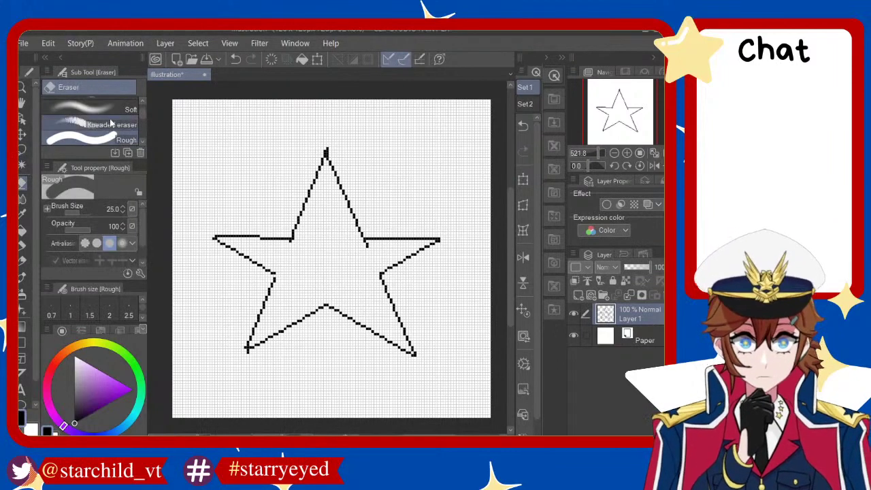
scroll(141, 116, down, 1)
scroll(141, 118, down, 1)
scroll(140, 126, down, 1)
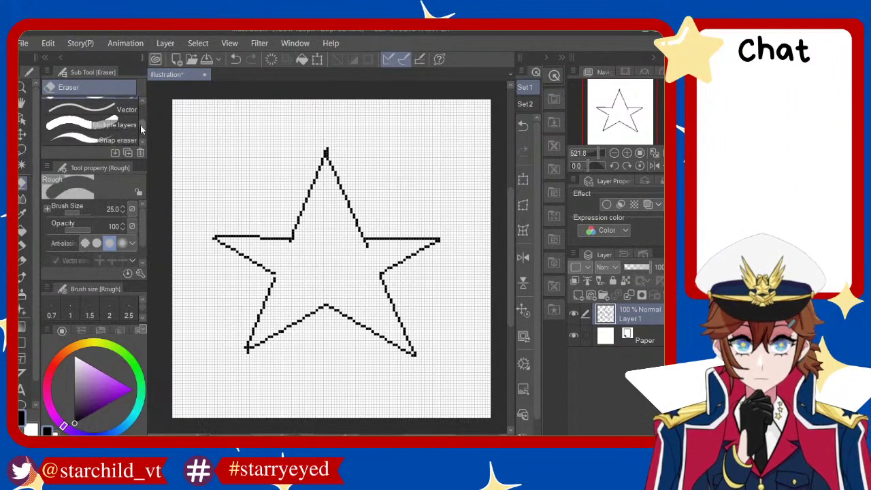
scroll(140, 125, down, 1)
scroll(139, 124, down, 1)
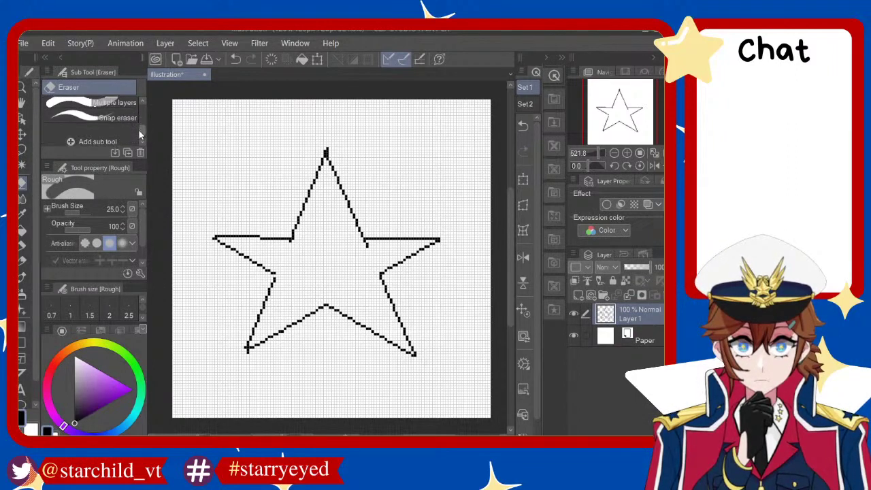
drag(138, 129, 141, 109)
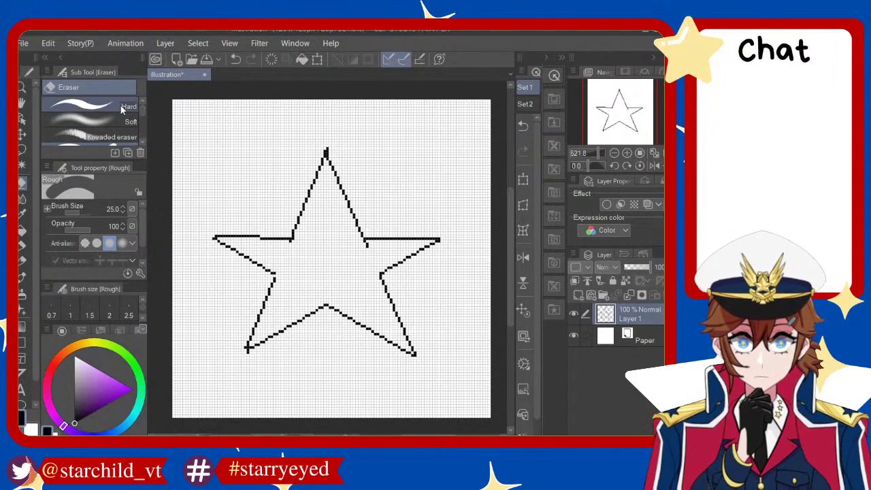
click(121, 106)
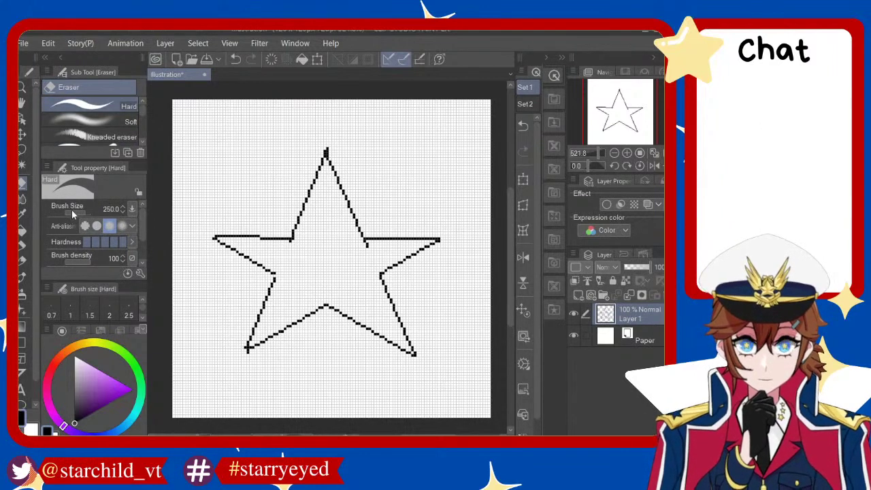
drag(83, 208, 72, 211)
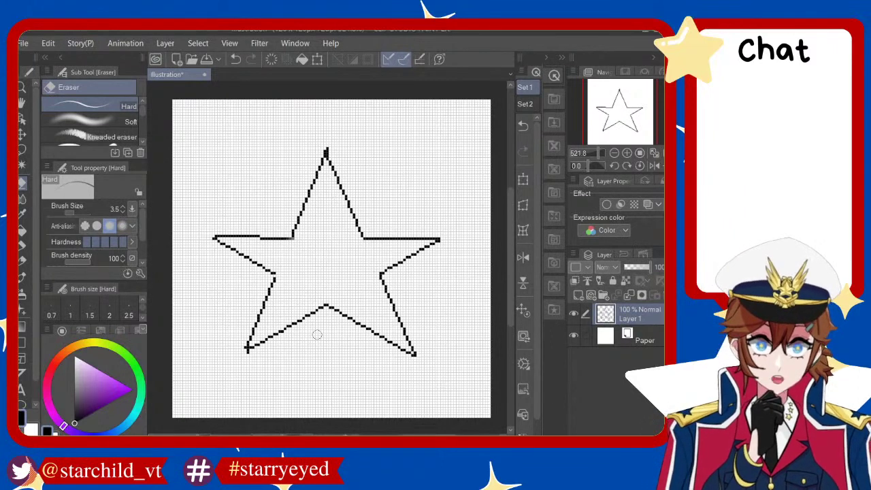
scroll(355, 318, down, 1)
scroll(355, 317, up, 1)
scroll(341, 286, down, 1)
scroll(329, 254, up, 1)
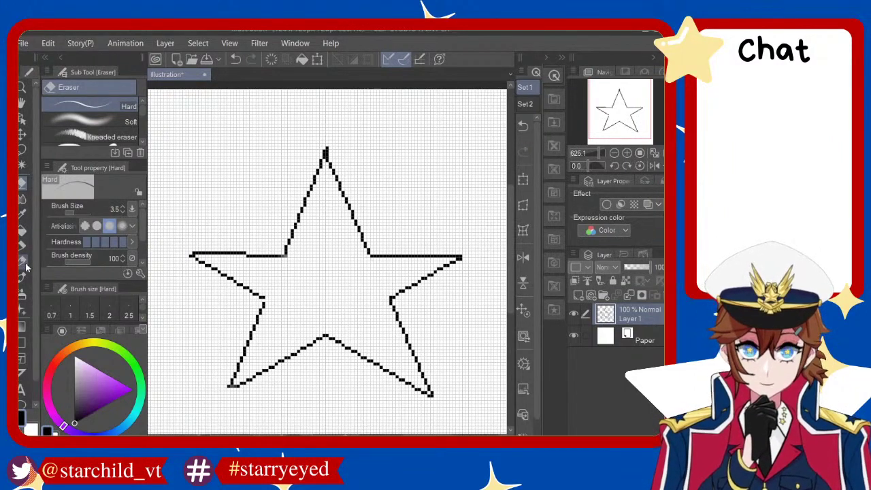
scroll(345, 248, down, 1)
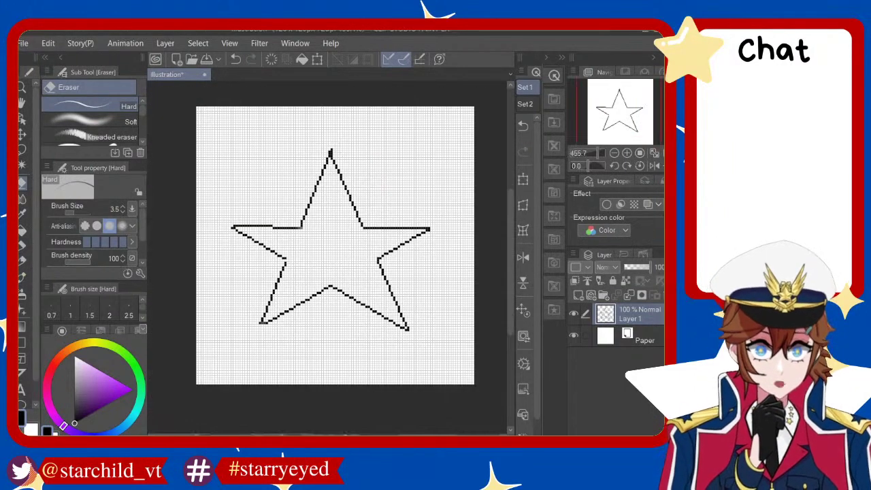
Place a full-height vertical symmetry ruler through the canvas centre, undoing misplaced attempts
scroll(27, 350, down, 1)
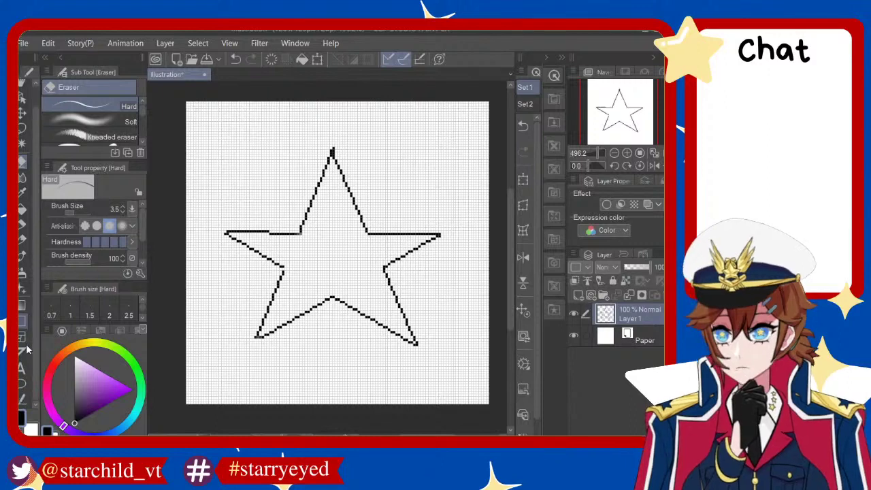
click(20, 353)
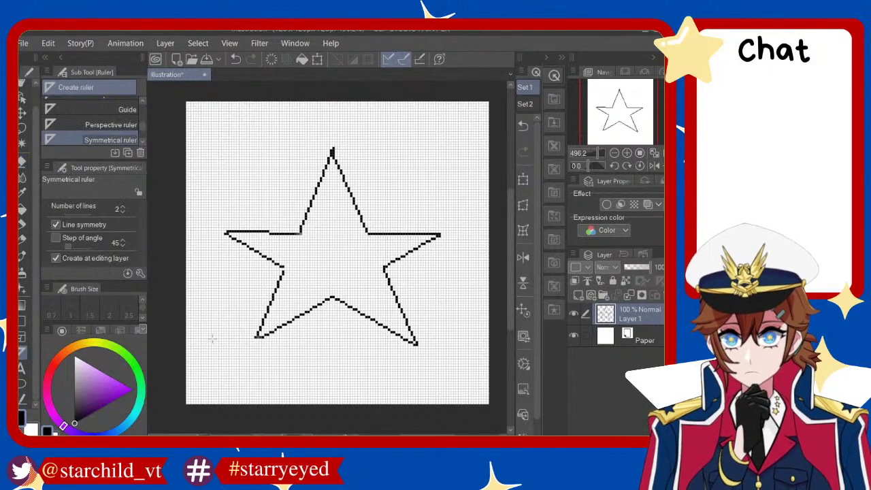
scroll(323, 361, down, 1)
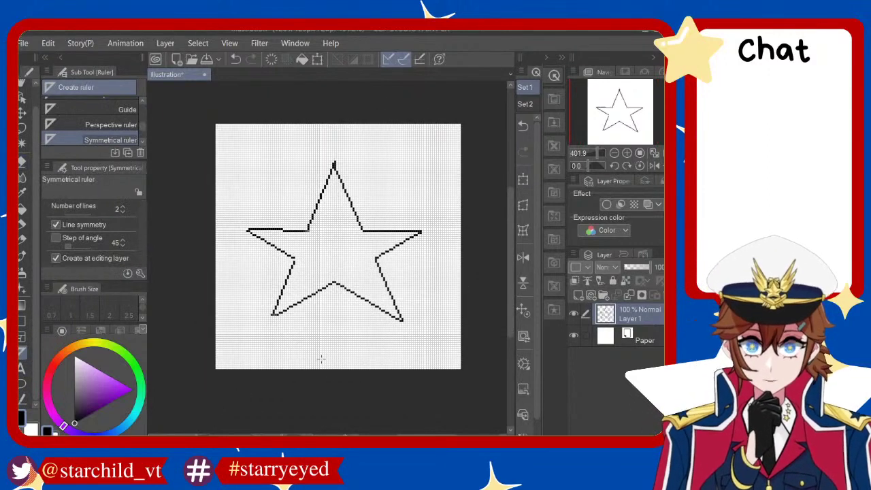
mouse_move(331, 331)
mouse_down()
mouse_move(328, 377)
mouse_move(340, 174)
mouse_up()
key(ctrl+z)
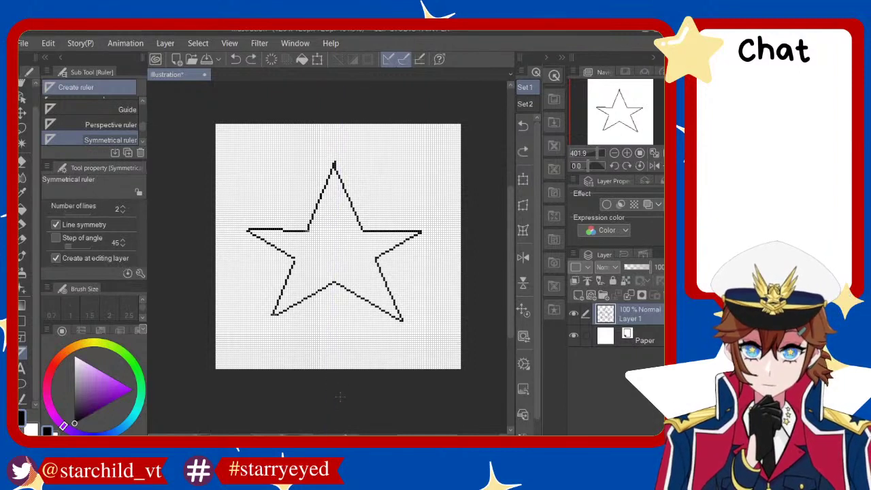
drag(343, 389, 344, 391)
key(ctrl+z)
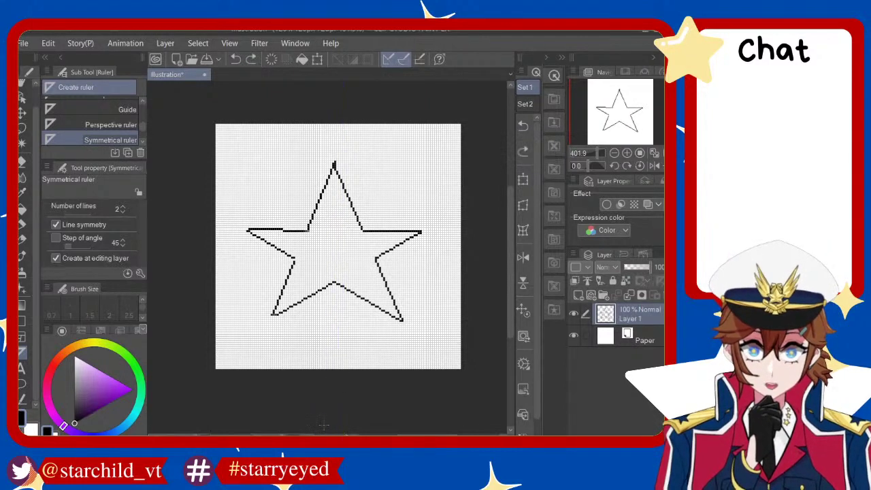
drag(350, 233, 349, 276)
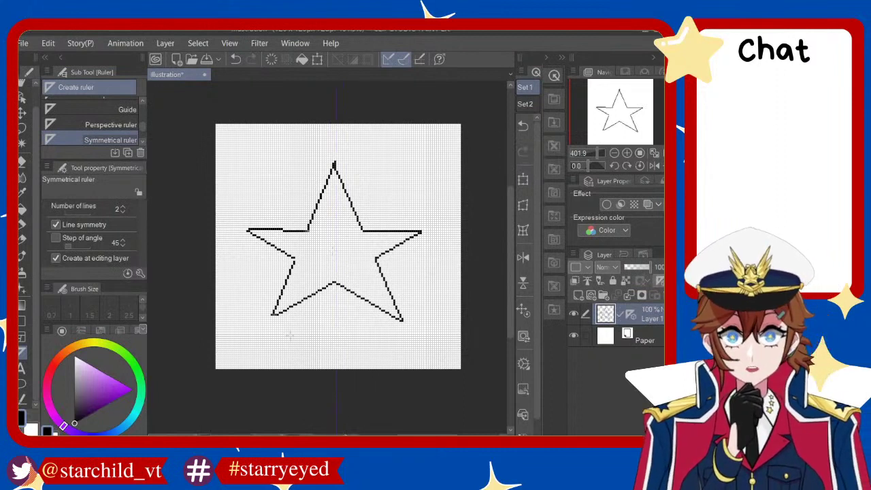
Lasso the whole pixel star and delete it from Layer 1
key(p)
key(m)
mouse_move(292, 148)
mouse_down()
mouse_move(366, 356)
mouse_move(228, 214)
mouse_up()
key(Delete)
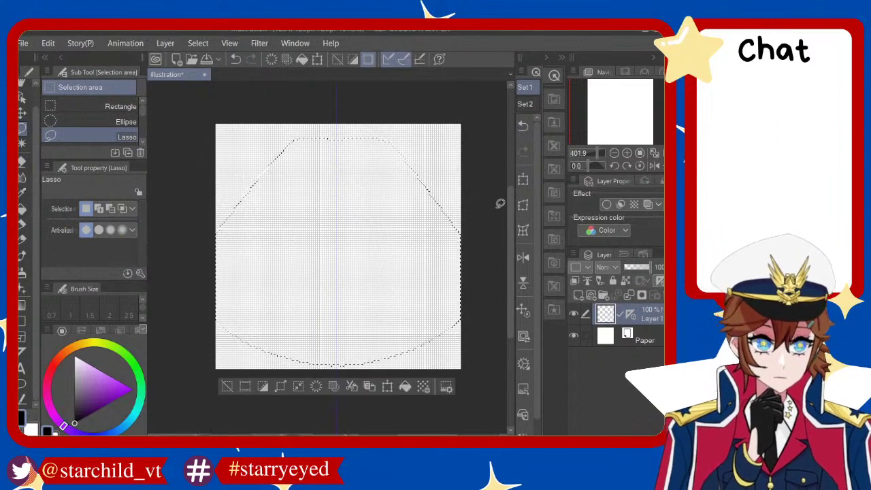
Deselect and sketch a top line with crossing diagonals using the Dot pen, then undo the strokes
key(ctrl+d)
click(26, 233)
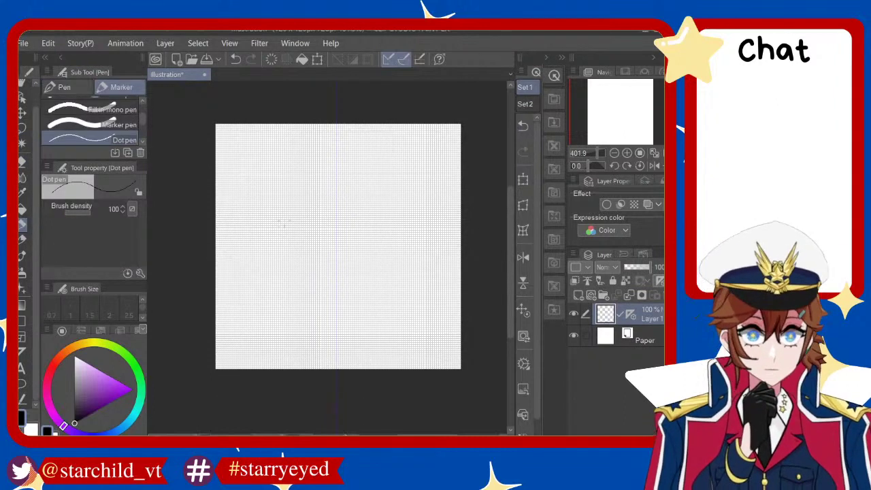
drag(254, 215, 420, 214)
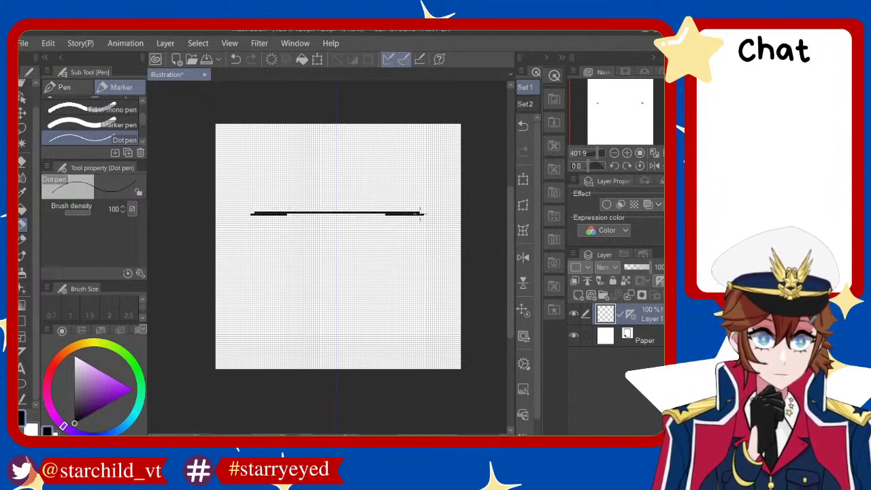
mouse_move(420, 215)
mouse_down()
mouse_move(293, 307)
mouse_move(286, 325)
mouse_up()
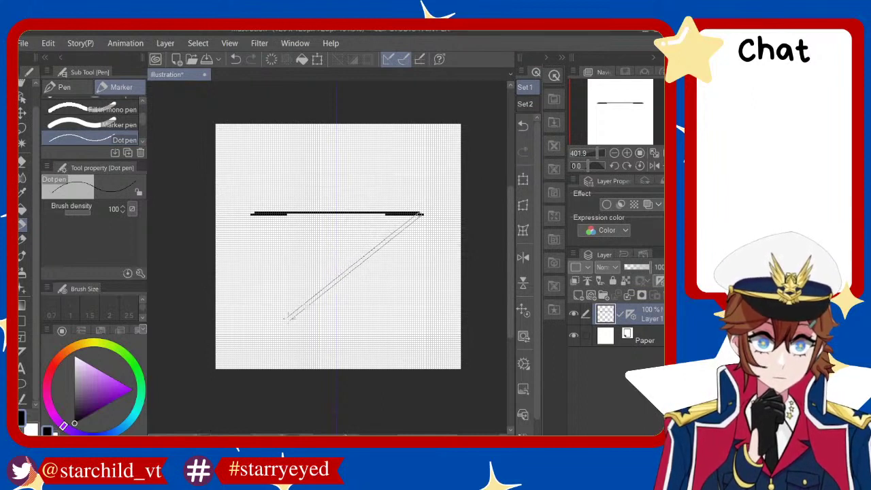
drag(253, 215, 387, 325)
mouse_move(286, 324)
mouse_down()
mouse_move(329, 159)
mouse_move(337, 158)
mouse_move(386, 325)
mouse_up()
key(ctrl+z)
key(ctrl+z)
key(ctrl+z)
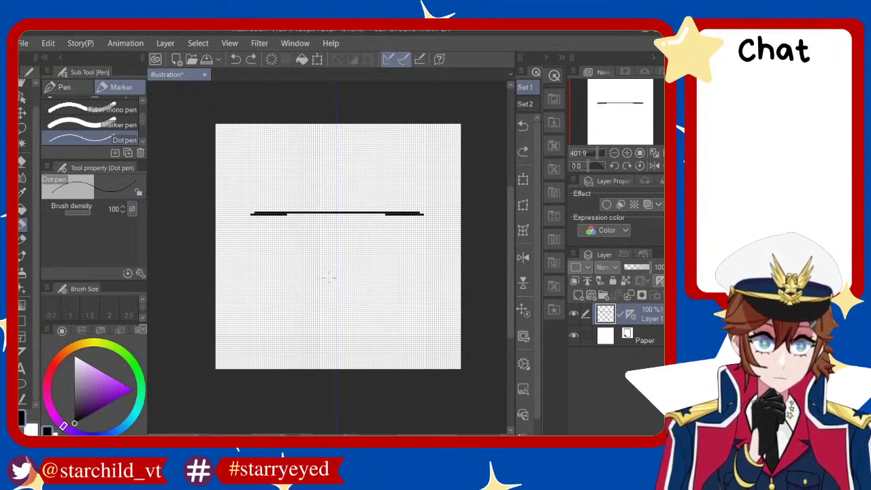
key(ctrl+z)
Redraw the top line, two crossing diagonals and two strokes up to the apex, closing the star
drag(253, 214, 420, 214)
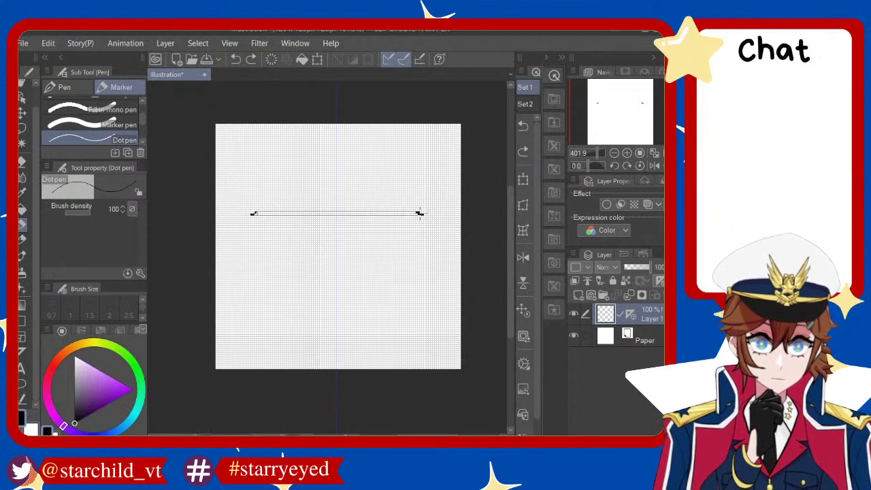
drag(420, 214, 282, 318)
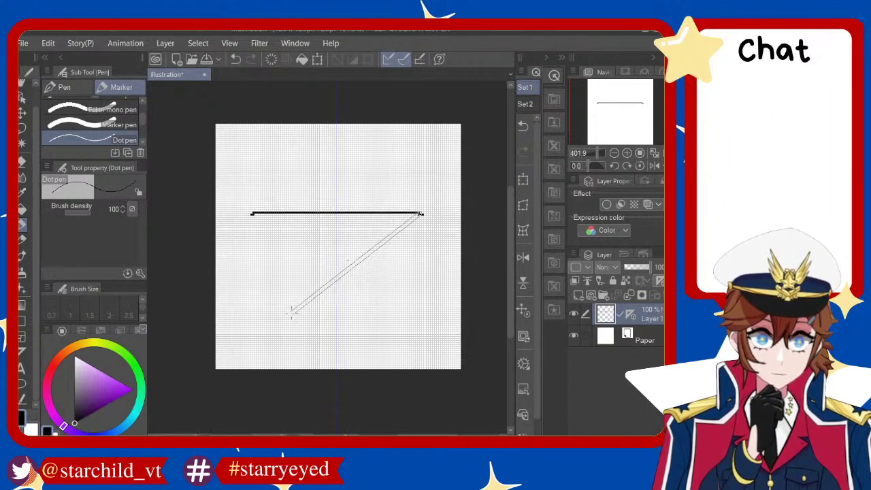
drag(254, 214, 391, 317)
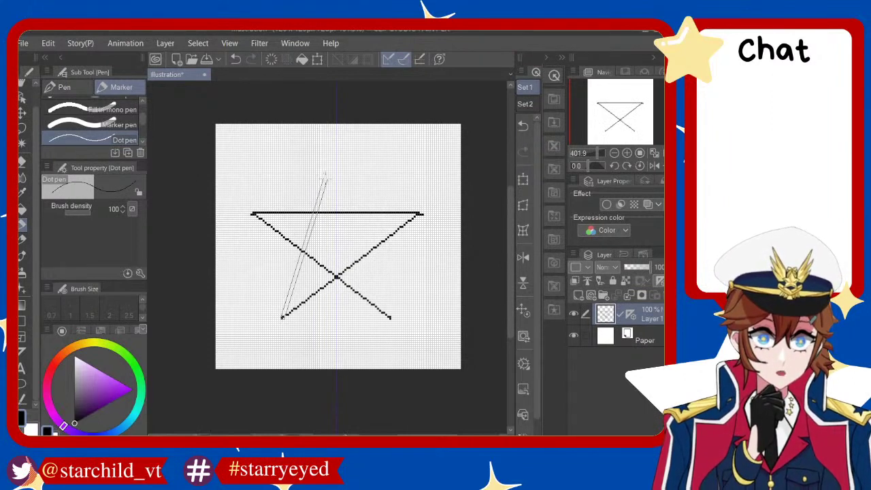
drag(282, 318, 336, 160)
drag(391, 317, 336, 160)
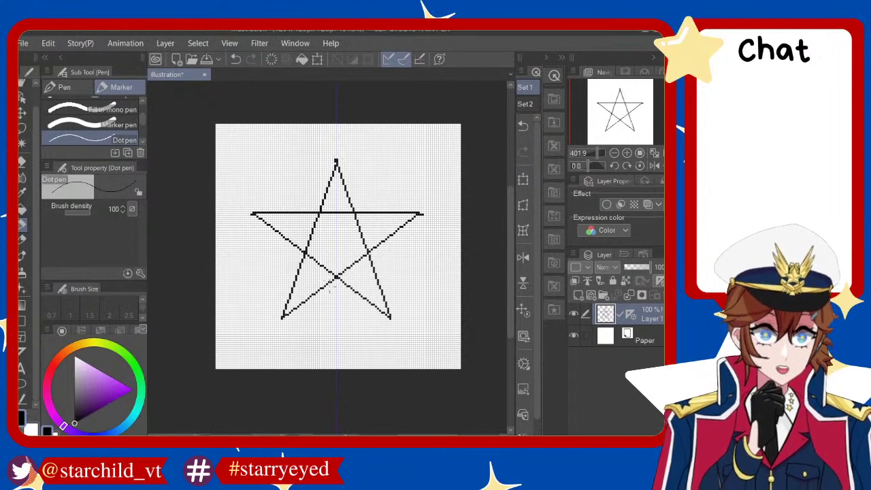
click(21, 113)
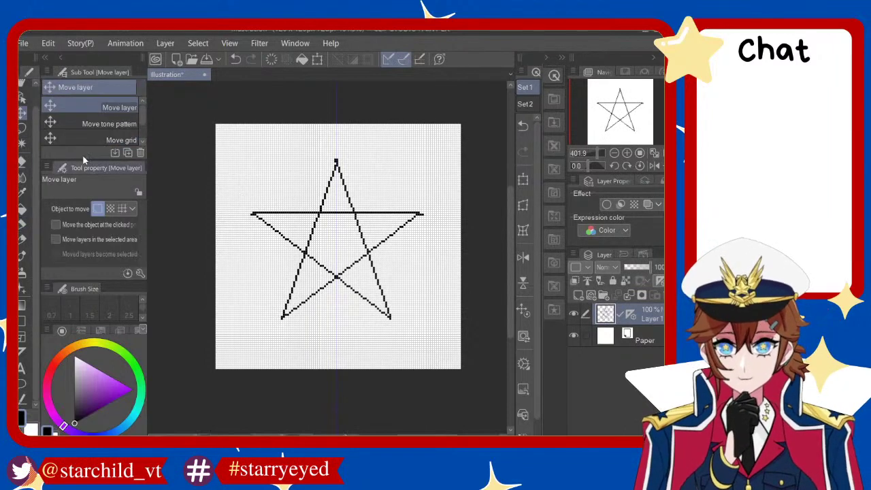
Lasso and delete the crossing inner lines, then the leftover piece under the top point
click(23, 129)
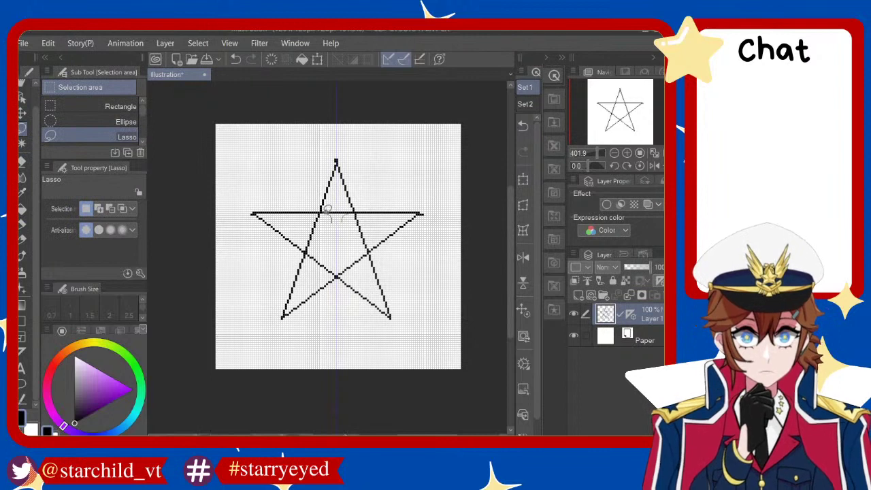
mouse_move(311, 250)
mouse_down()
mouse_move(323, 269)
mouse_move(340, 272)
mouse_up()
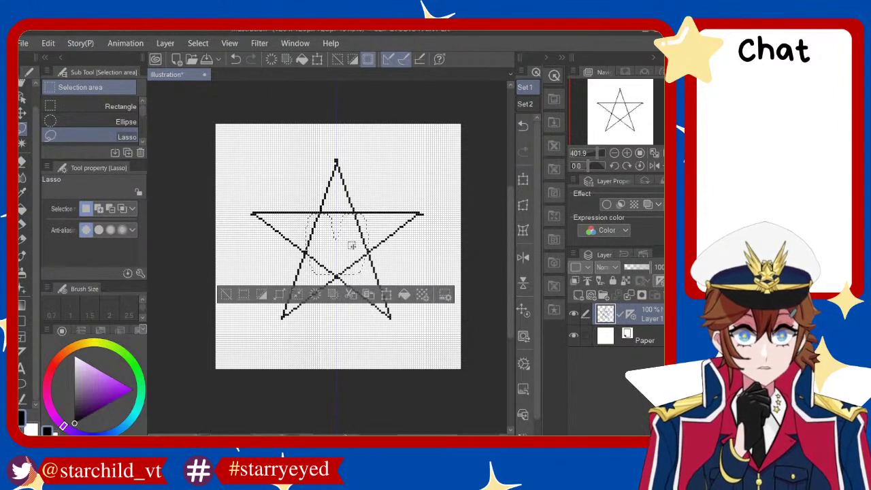
key(ctrl+d)
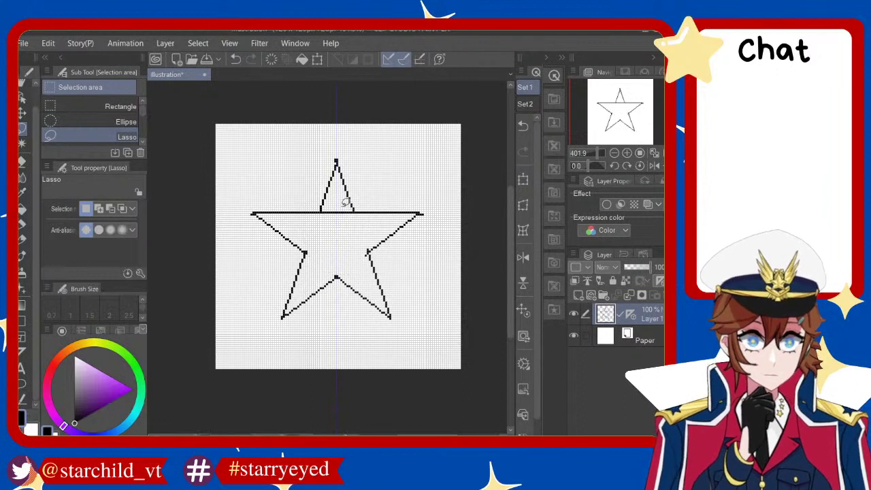
drag(355, 238, 348, 244)
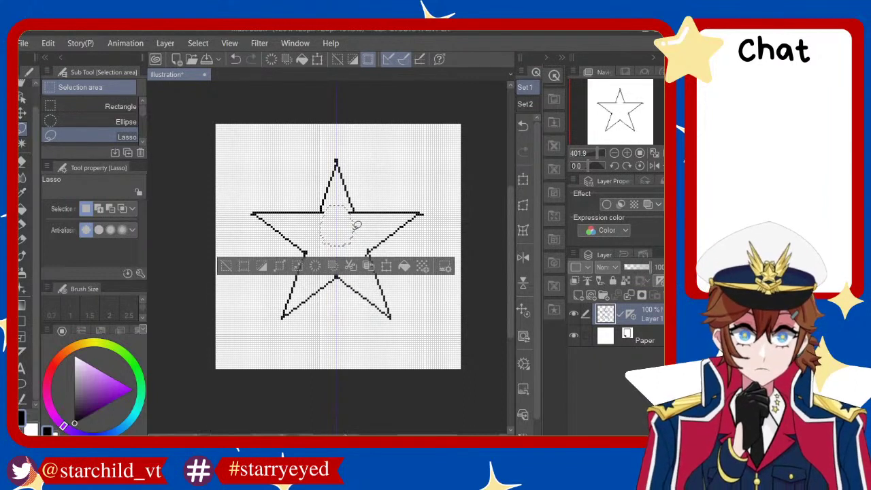
key(ctrl+d)
key(e)
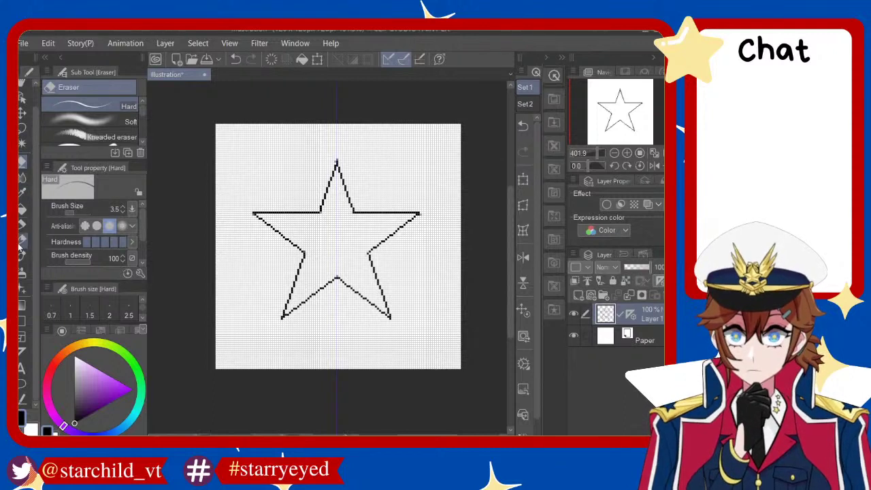
Fill the star's interior with a deeper cyan and add an empty Layer 2 above it
click(21, 209)
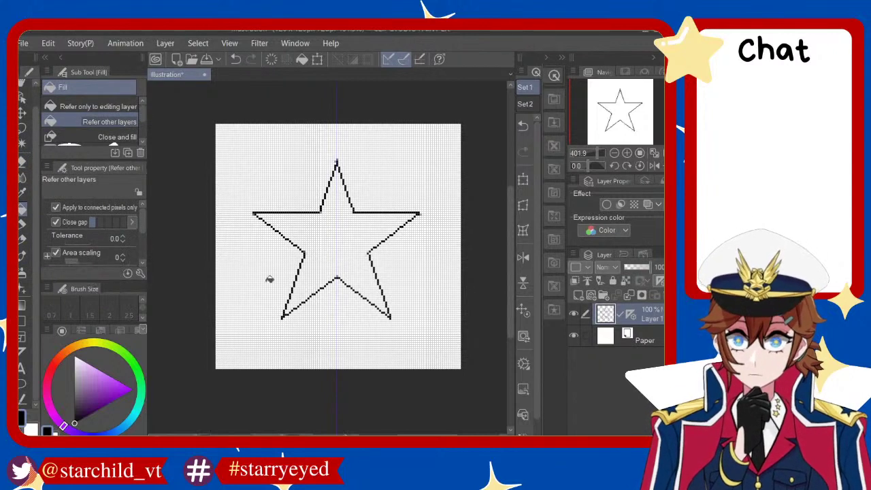
drag(128, 431, 135, 414)
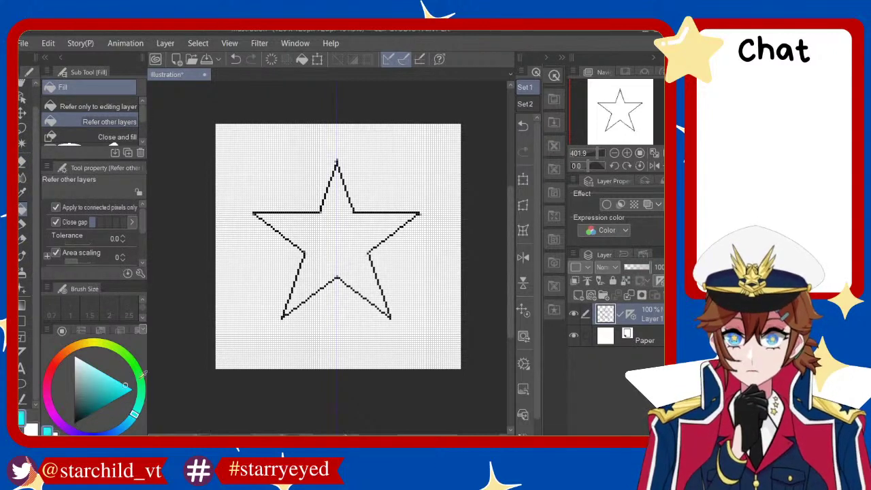
click(347, 243)
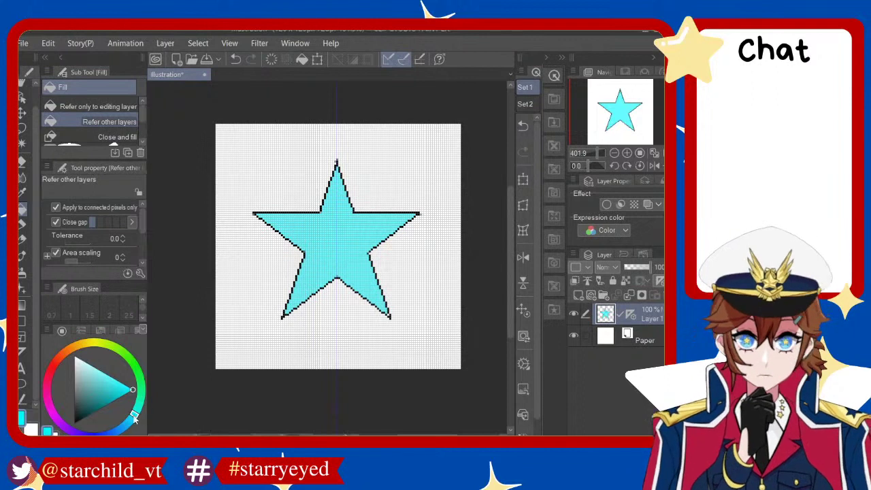
click(349, 265)
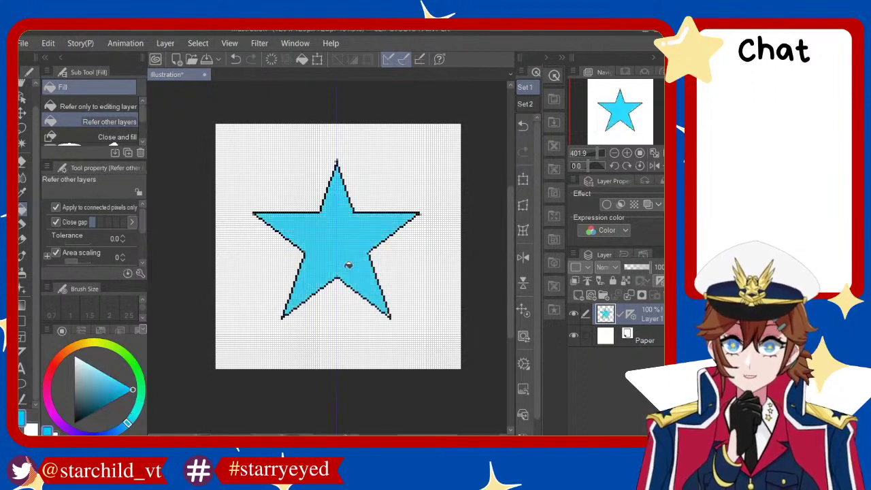
key(ctrl+z)
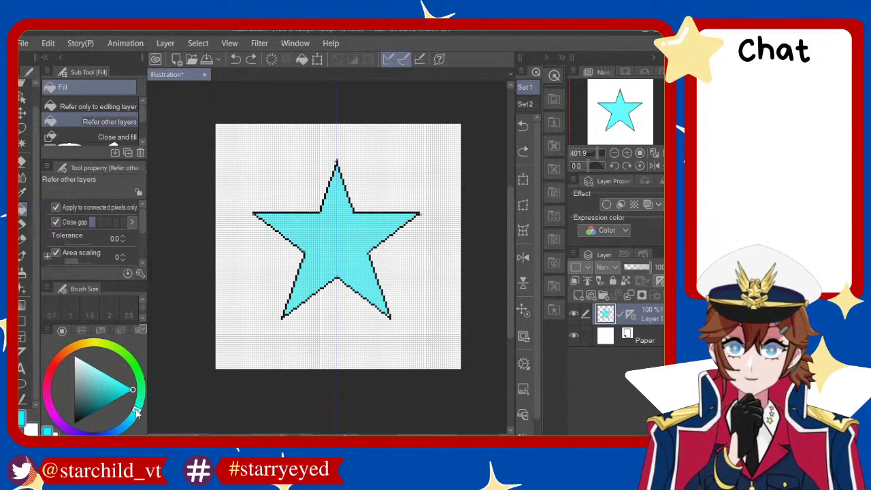
click(358, 247)
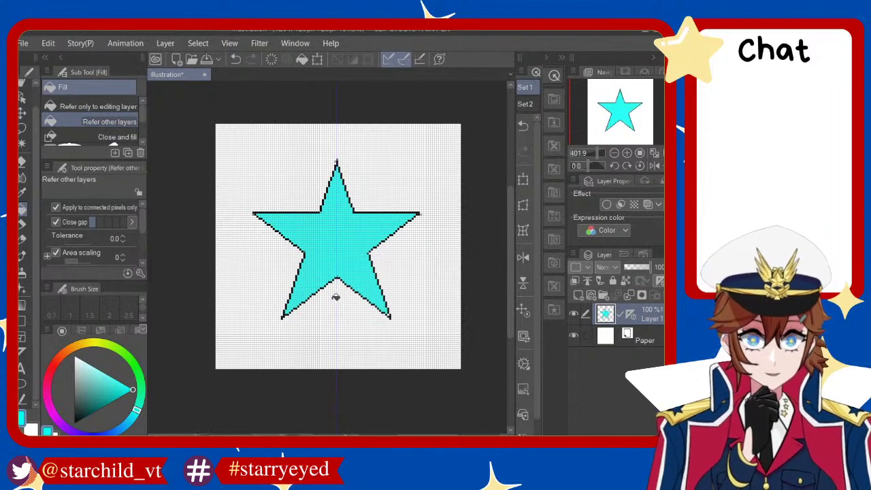
click(579, 296)
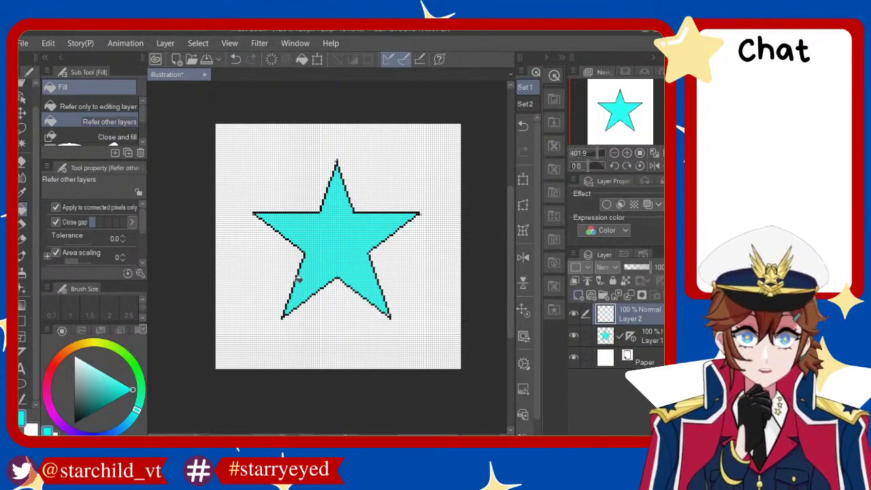
Select Layer 1, enable its border effect and set edge thickness to 1
click(652, 341)
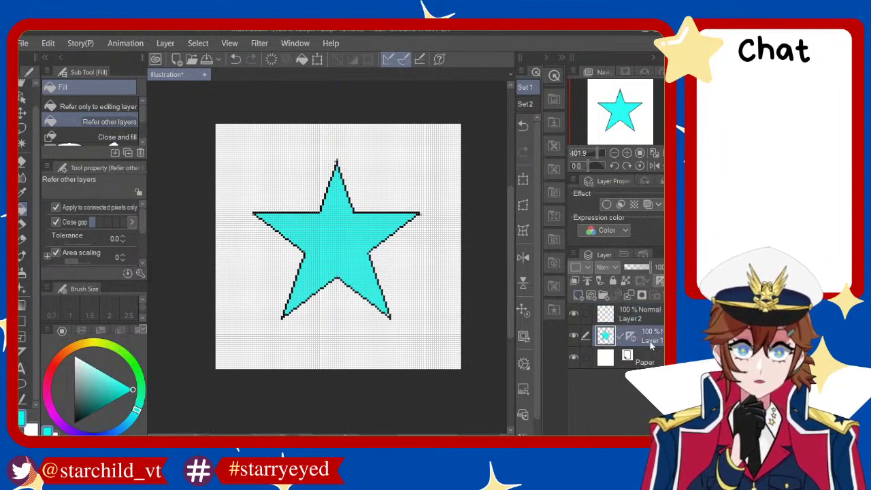
click(606, 205)
click(651, 238)
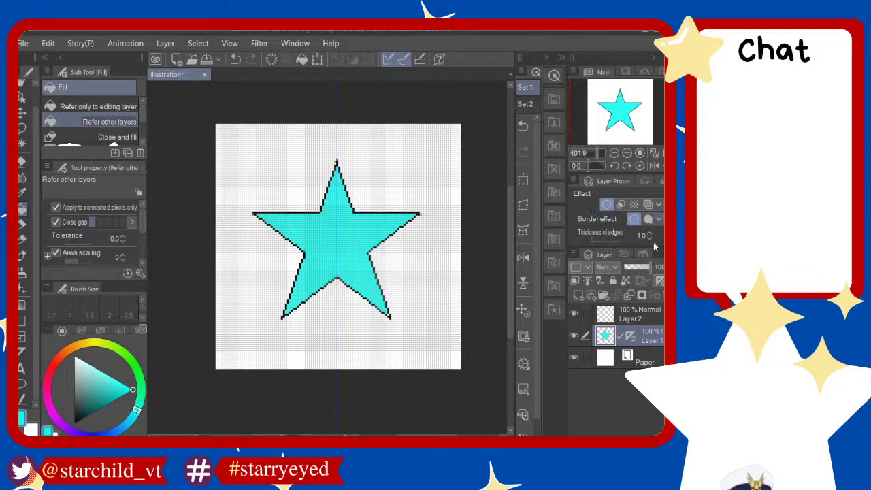
scroll(651, 216, down, 3)
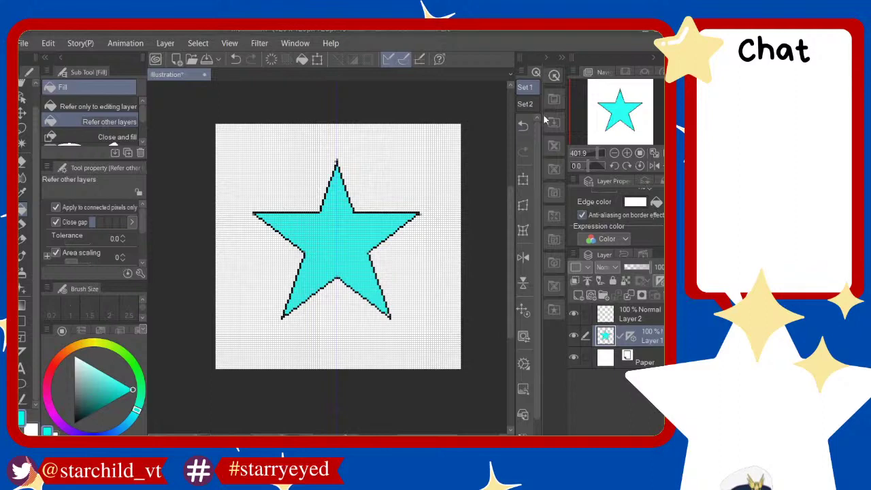
Turn off the border's anti-aliasing and confirm pale yellow as its edge colour
scroll(336, 232, up, 3)
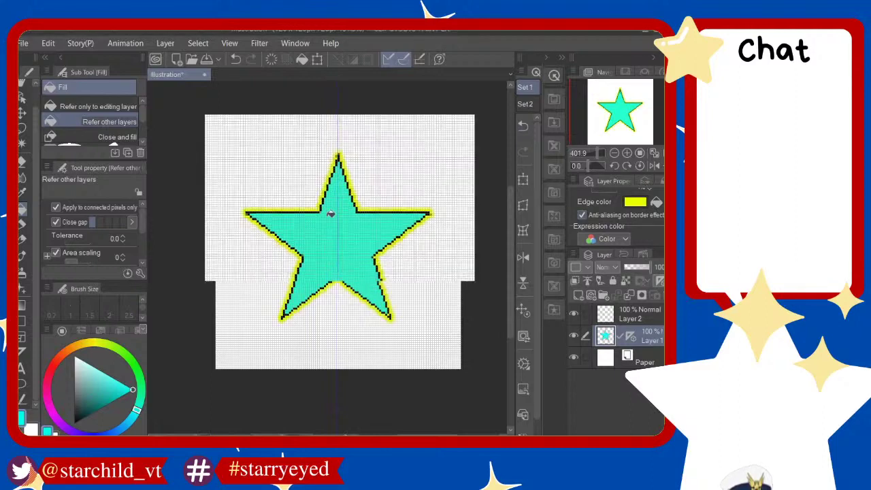
scroll(429, 258, up, 2)
scroll(402, 256, down, 5)
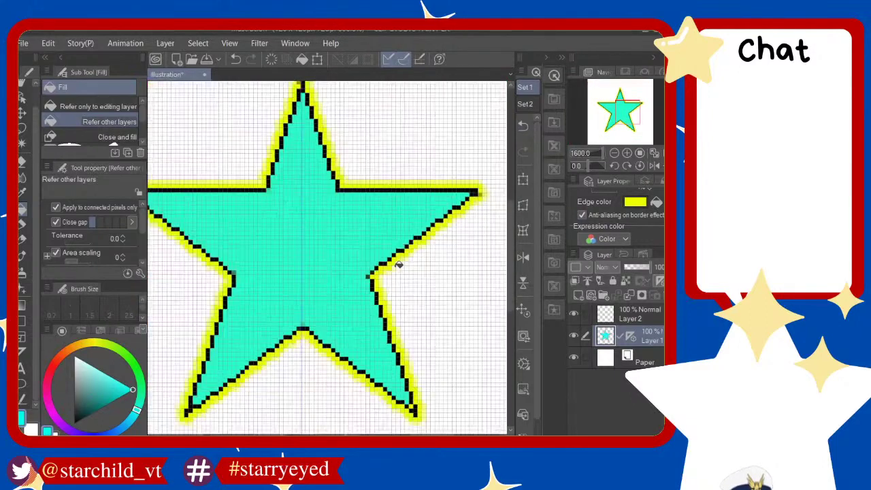
scroll(396, 261, up, 2)
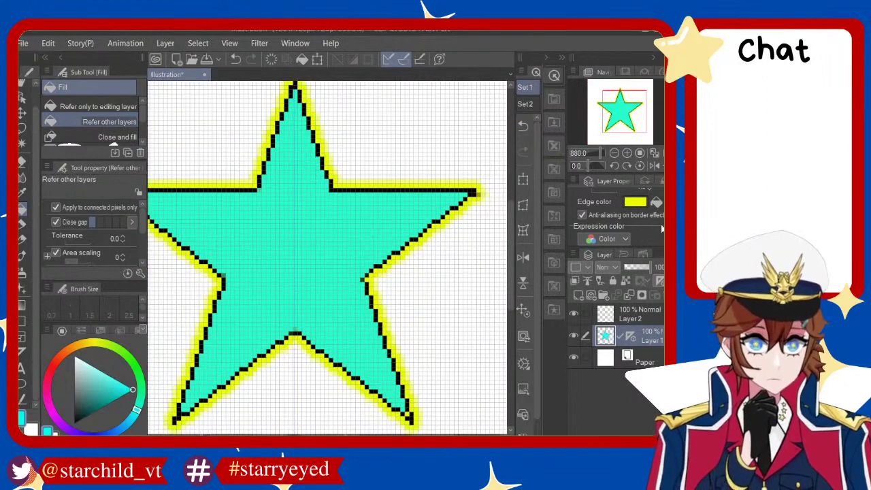
scroll(617, 214, up, 3)
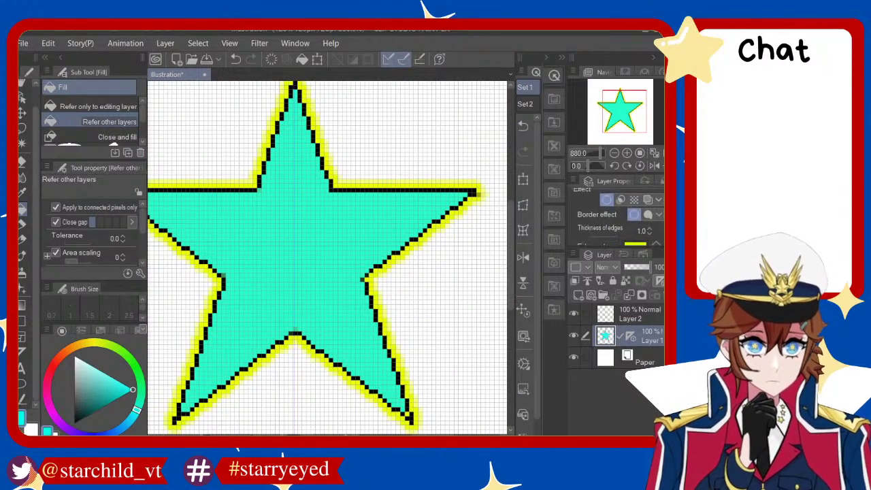
scroll(618, 214, down, 1)
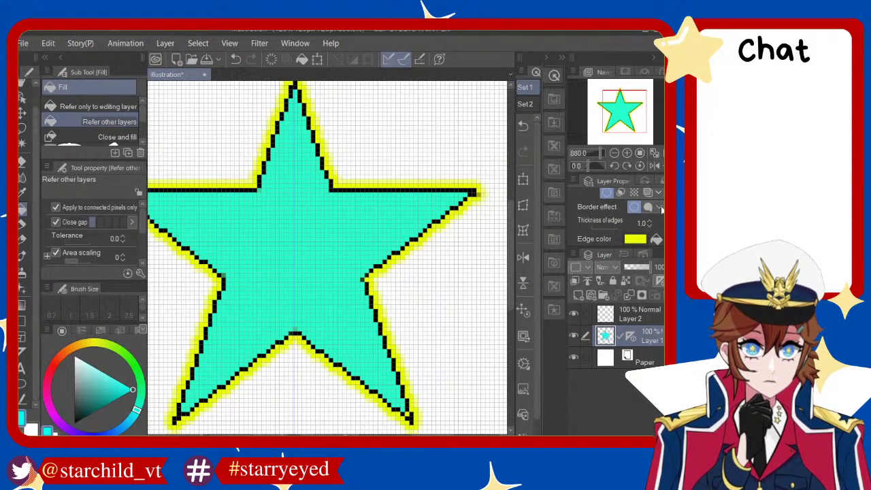
scroll(616, 214, down, 1)
scroll(616, 215, down, 1)
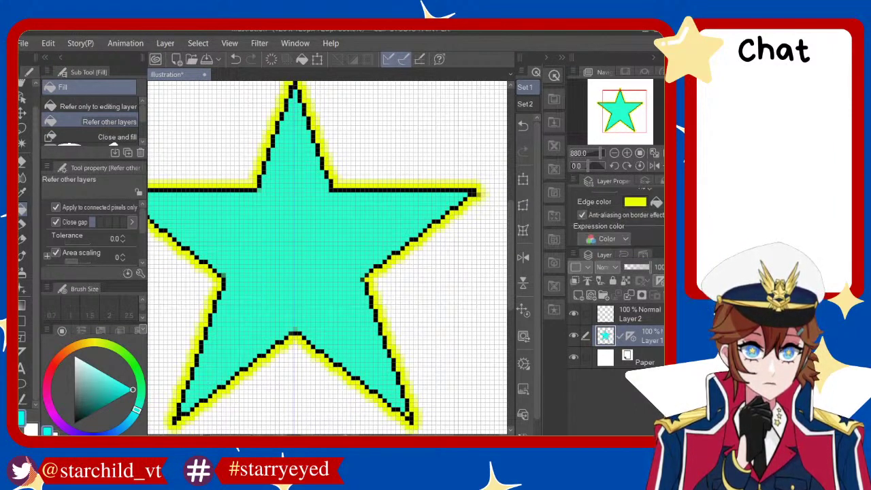
click(582, 215)
scroll(447, 238, up, 3)
scroll(395, 236, up, 2)
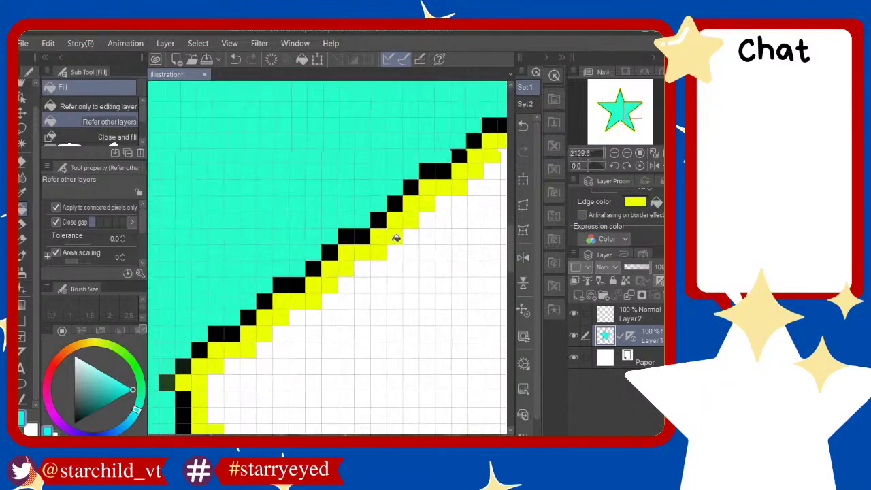
scroll(389, 252, down, 2)
scroll(341, 238, down, 3)
scroll(291, 228, up, 1)
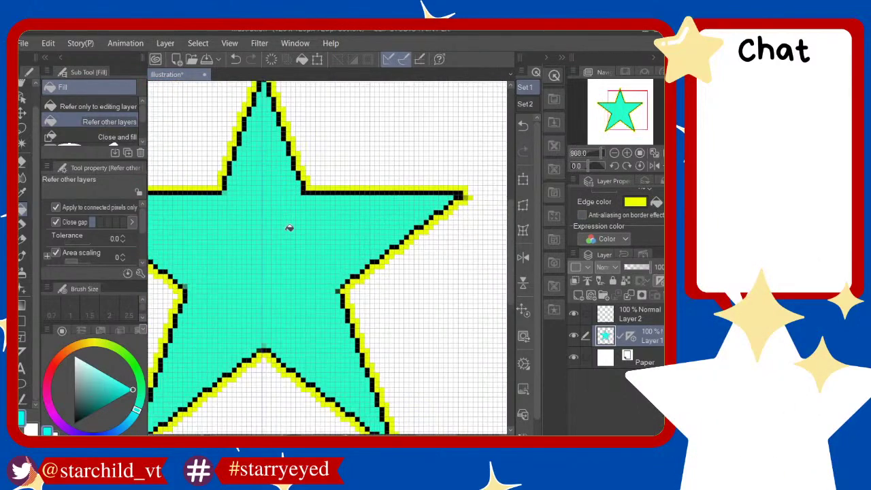
scroll(295, 247, down, 2)
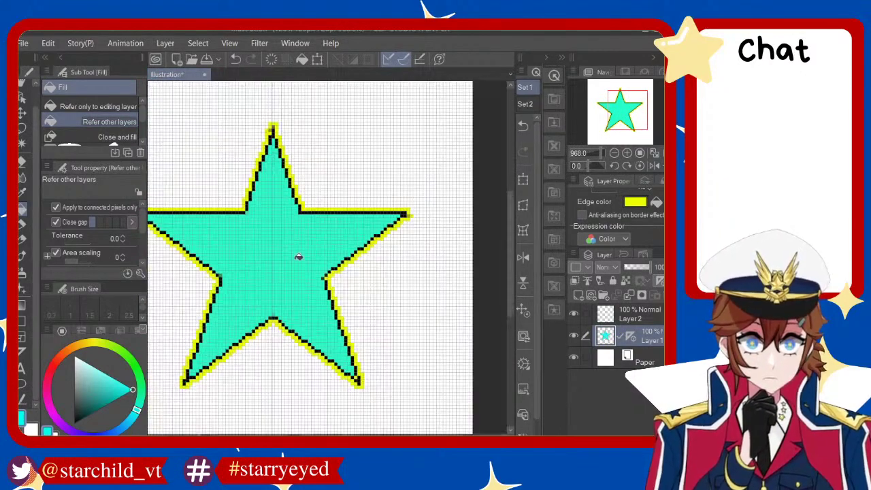
scroll(298, 254, up, 1)
scroll(279, 225, up, 2)
scroll(301, 272, down, 2)
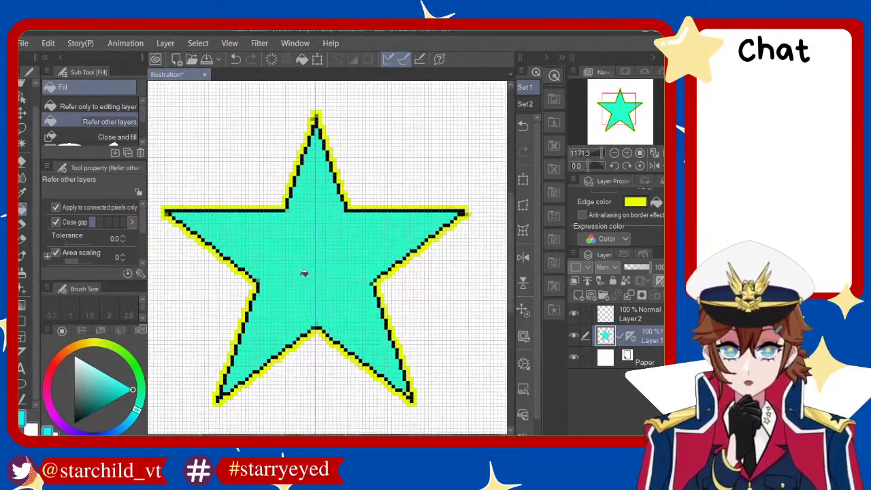
scroll(311, 252, up, 2)
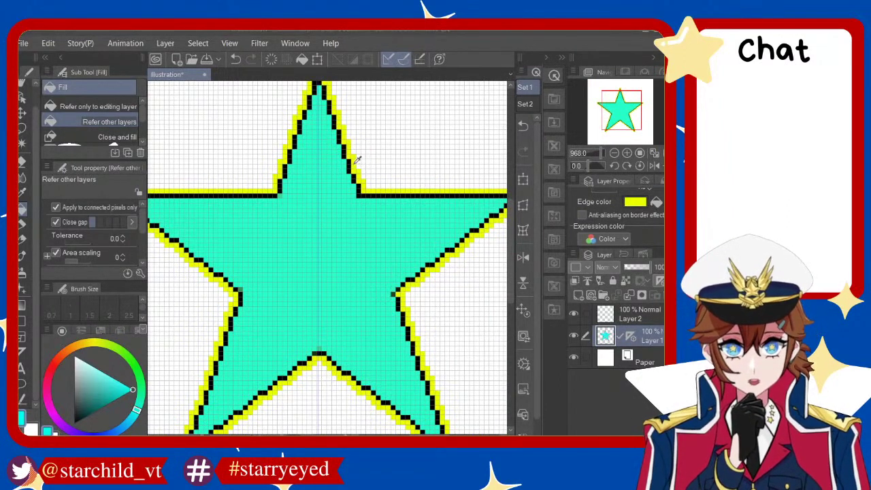
key(Return)
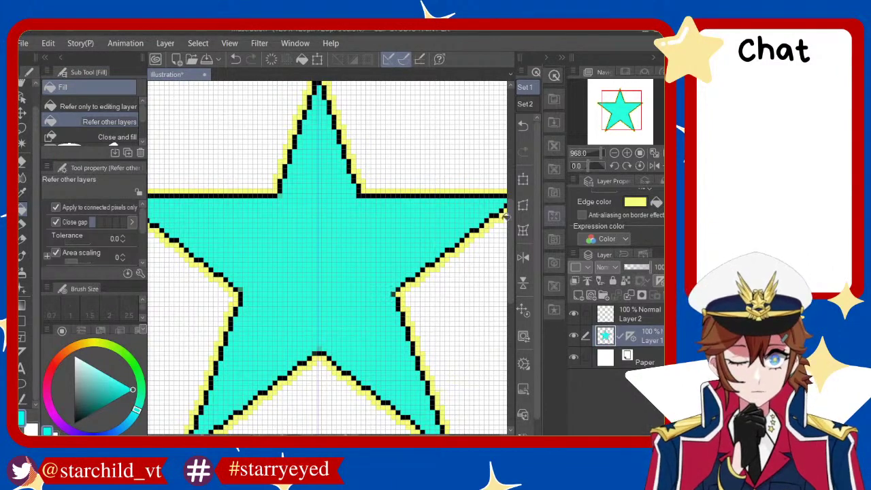
scroll(379, 220, down, 3)
scroll(366, 170, up, 2)
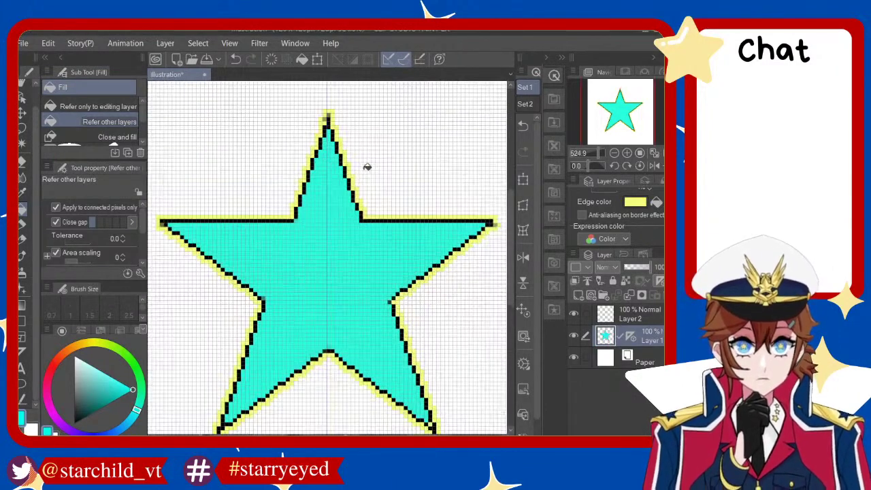
Select Layer 2, then return to Layer 1 holding the star
click(637, 314)
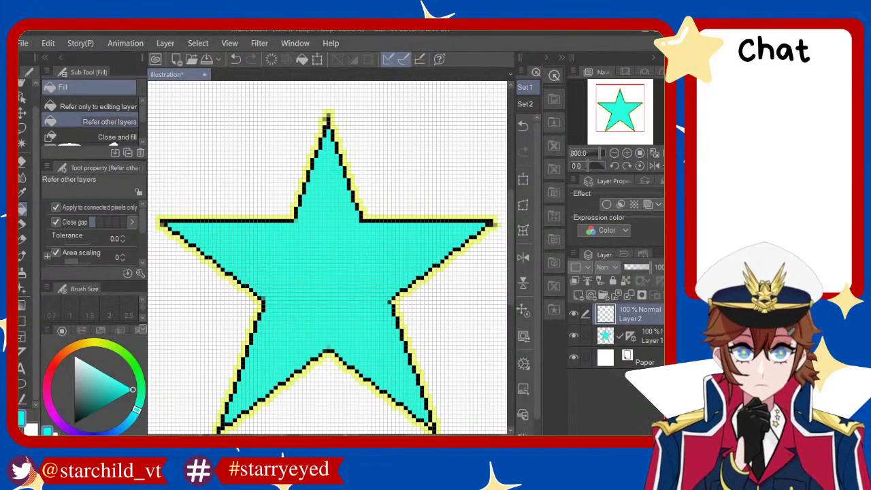
click(647, 336)
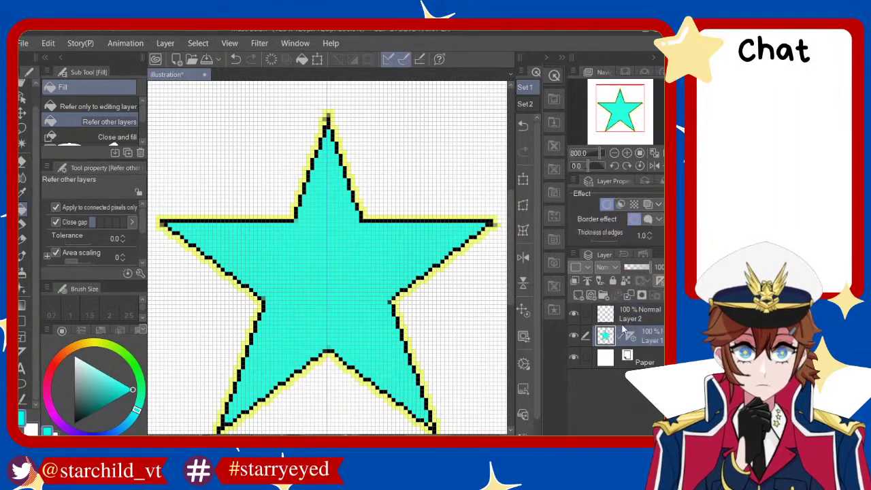
click(22, 143)
Auto-select the star's black outline, recolour it white, and clear the selection
scroll(278, 229, up, 4)
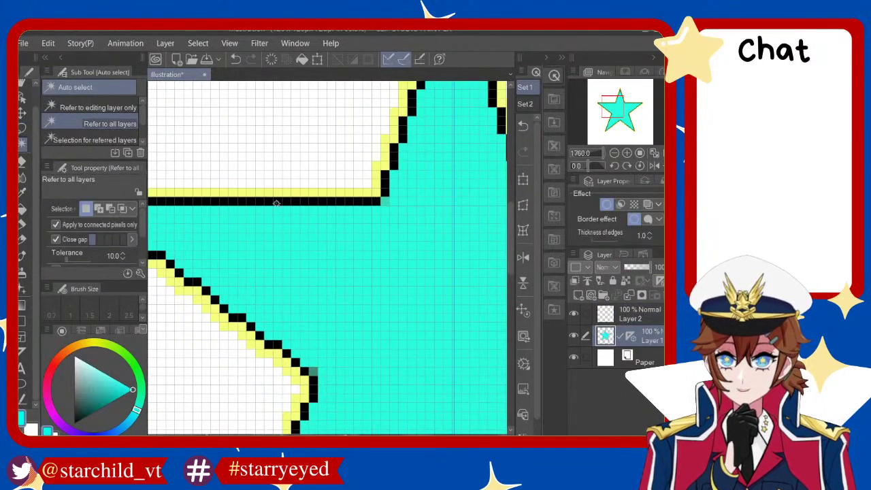
click(276, 203)
scroll(334, 288, down, 3)
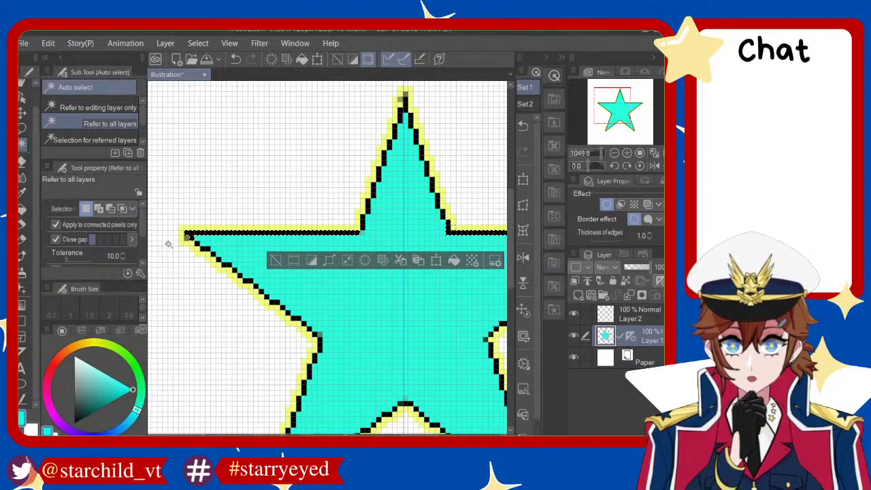
scroll(168, 244, up, 1)
scroll(387, 211, down, 2)
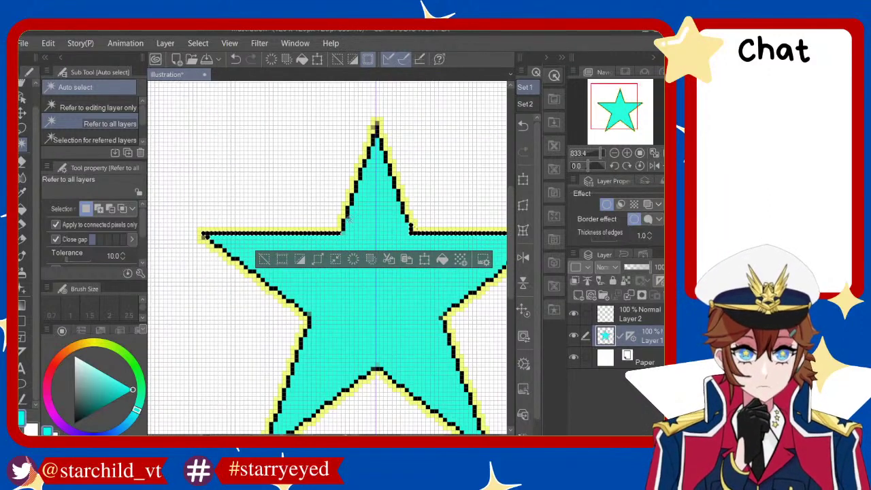
scroll(344, 221, down, 1)
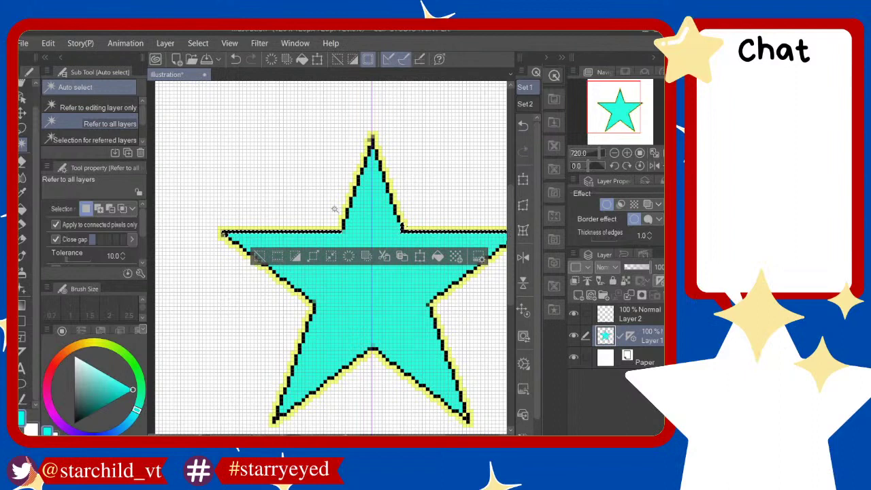
scroll(373, 277, up, 1)
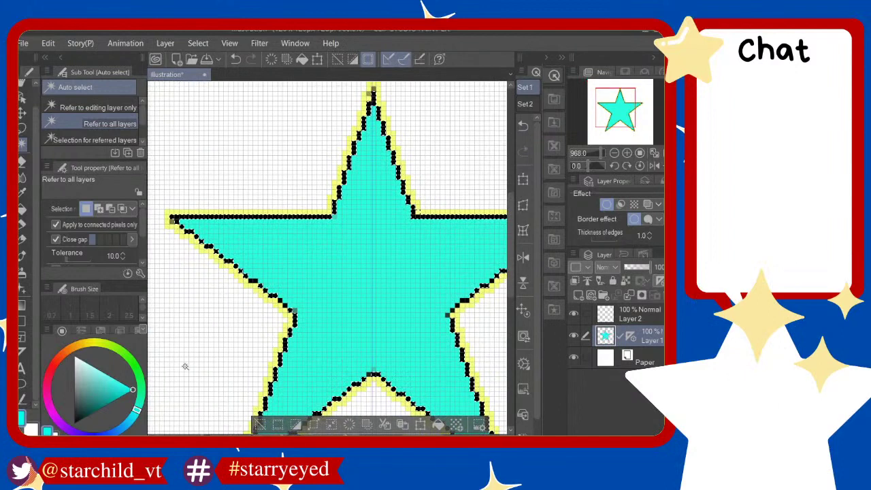
click(29, 429)
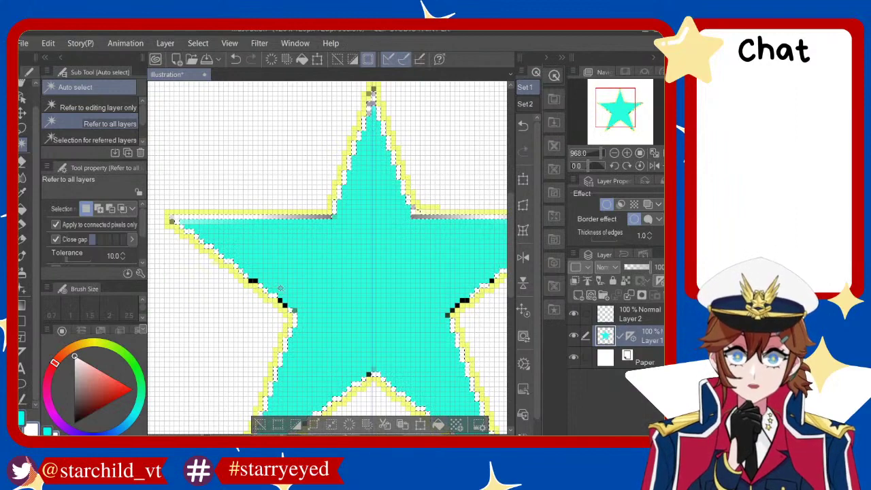
scroll(280, 288, down, 1)
scroll(341, 293, up, 1)
scroll(396, 298, down, 1)
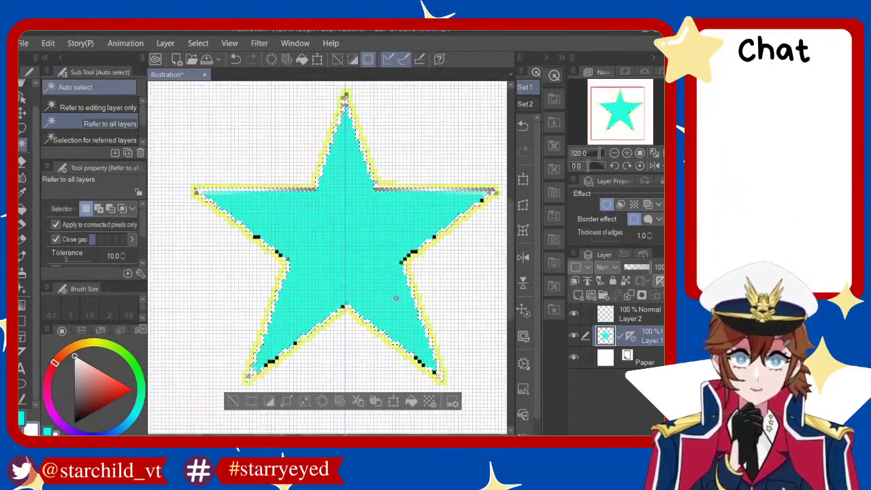
scroll(395, 298, up, 1)
click(22, 127)
key(ctrl+d)
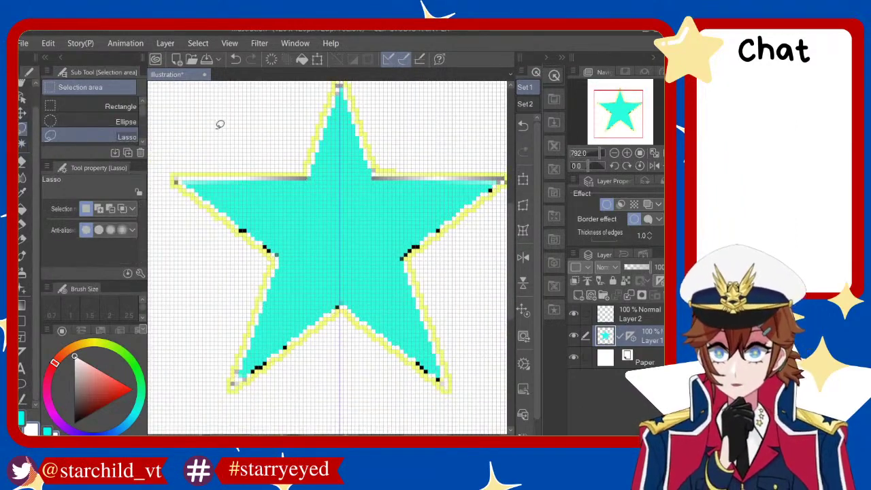
With the Dot pen, paint over stray black pixels on the upper-left, right and lower-left edges
click(22, 238)
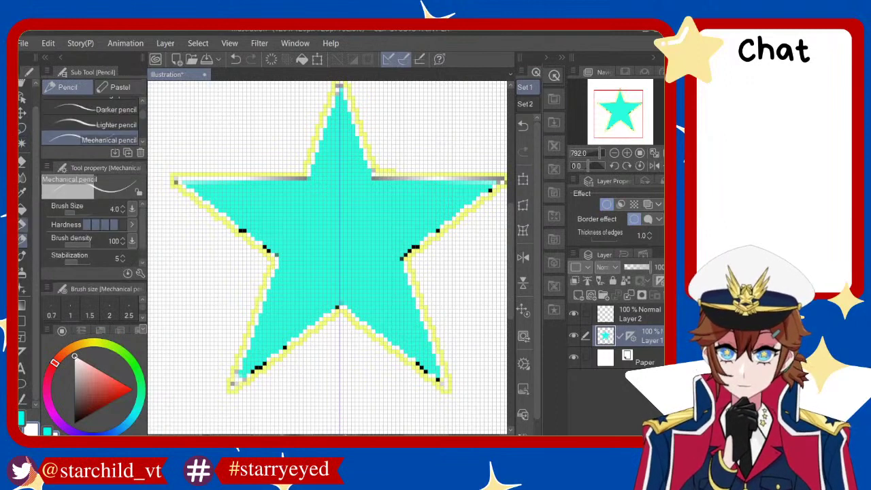
key(p)
drag(176, 181, 275, 256)
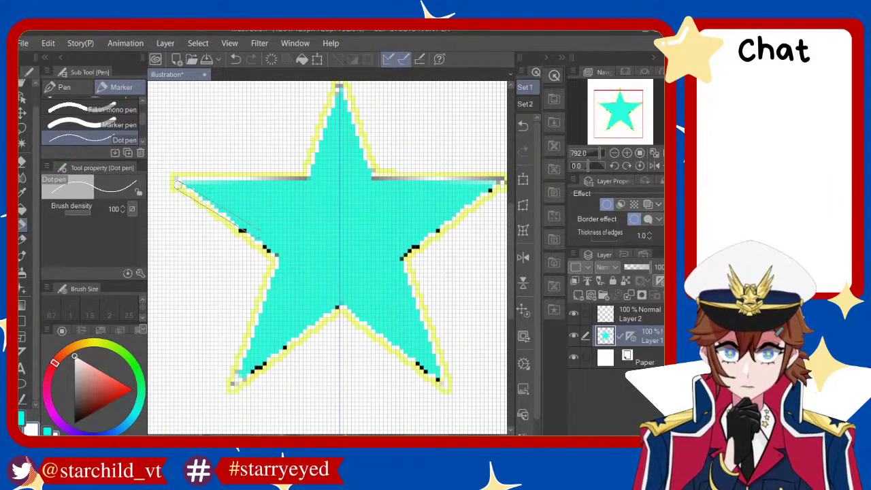
key(ctrl+z)
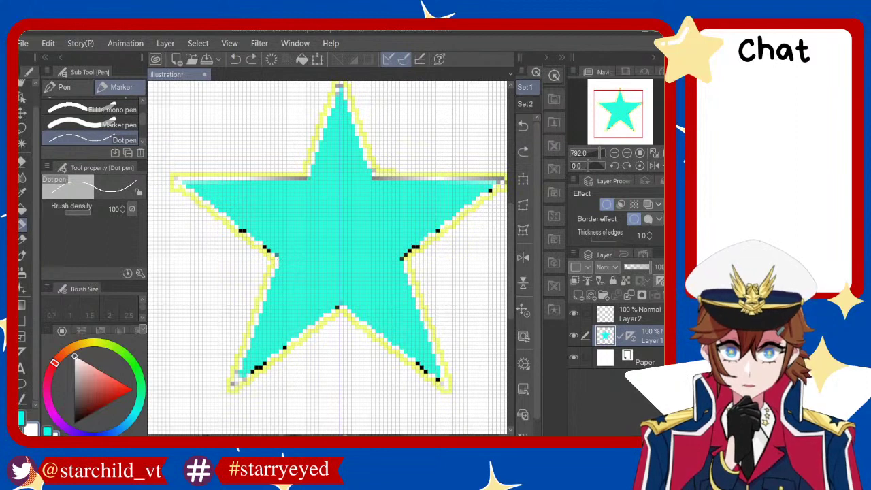
drag(272, 255, 178, 182)
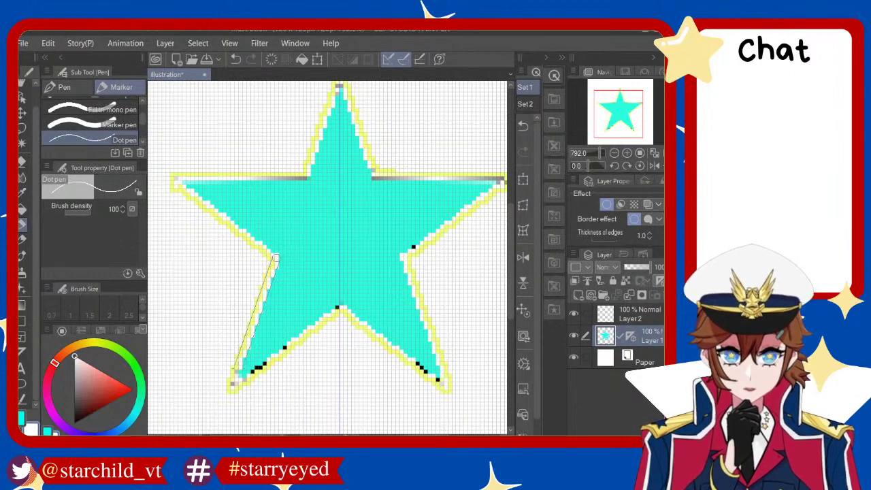
drag(237, 386, 336, 315)
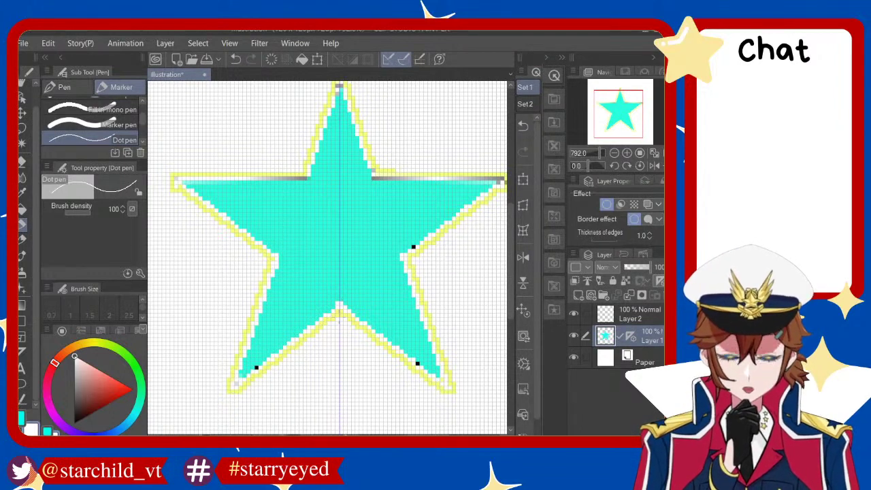
key(ctrl+z)
key(ctrl+z)
key(ctrl+y)
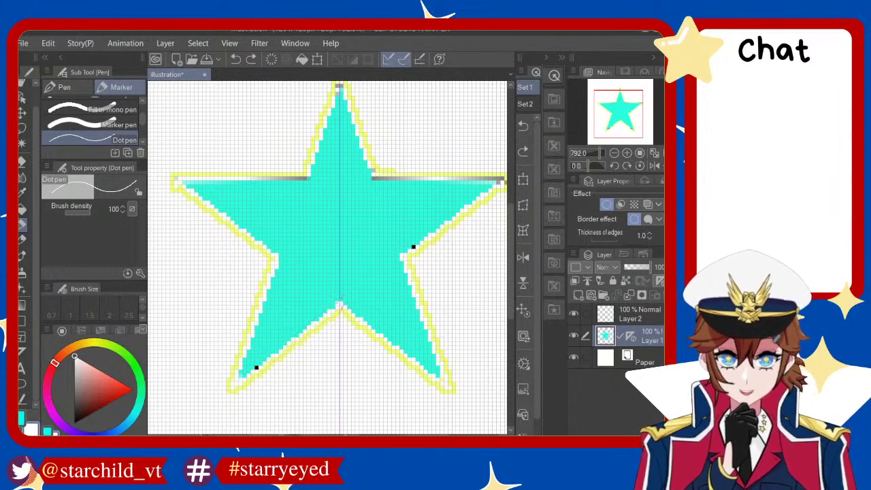
key(ctrl+y)
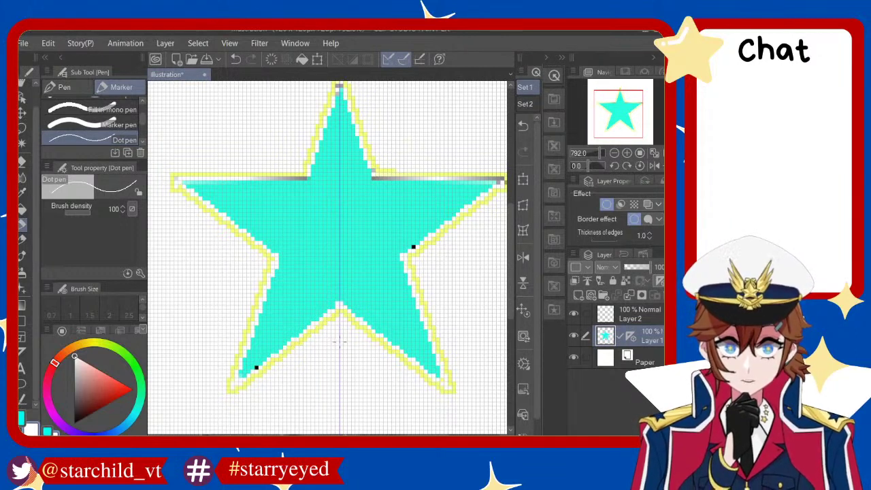
Touch up the upper-left edge to the top point and pick the star's cyan for patching specks
scroll(361, 307, up, 1)
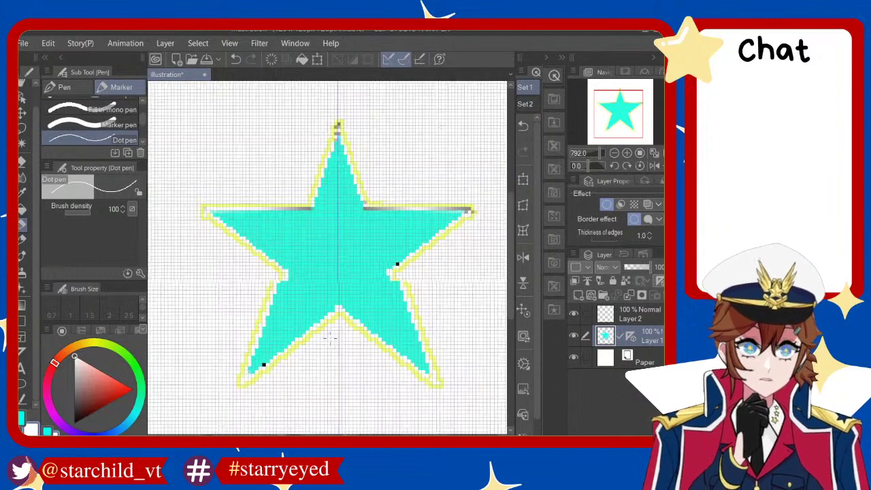
scroll(378, 269, up, 1)
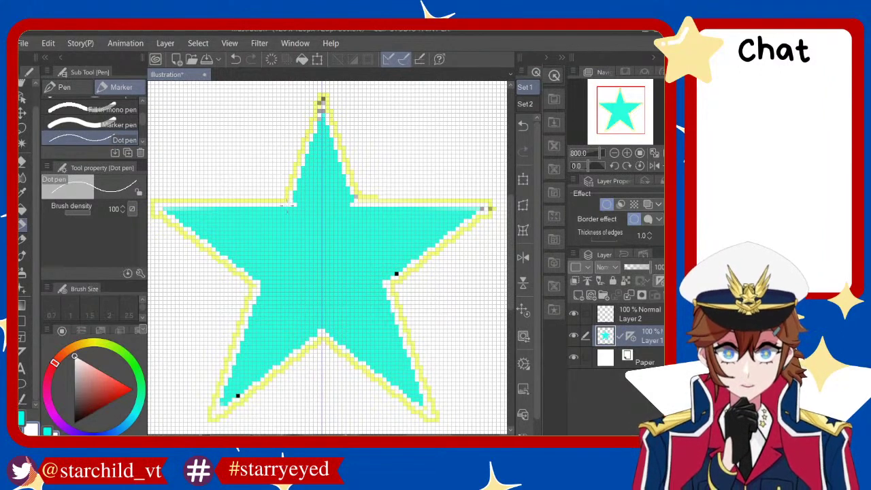
drag(286, 208, 319, 104)
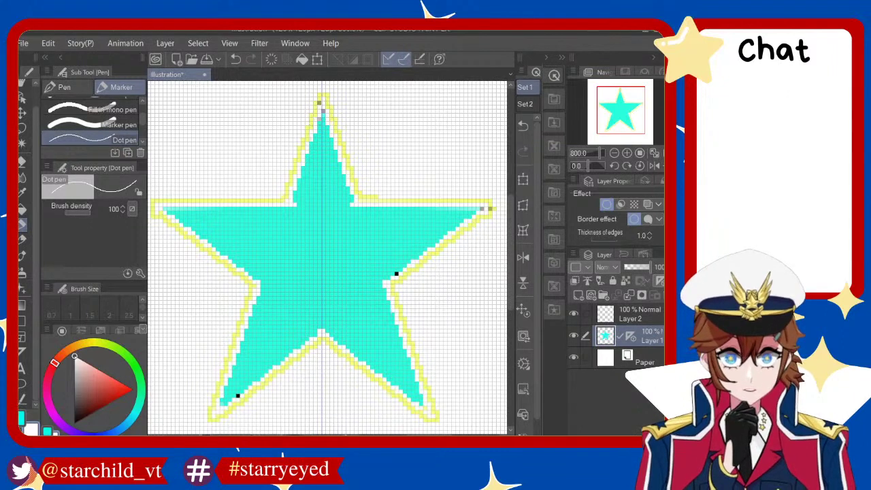
key(e)
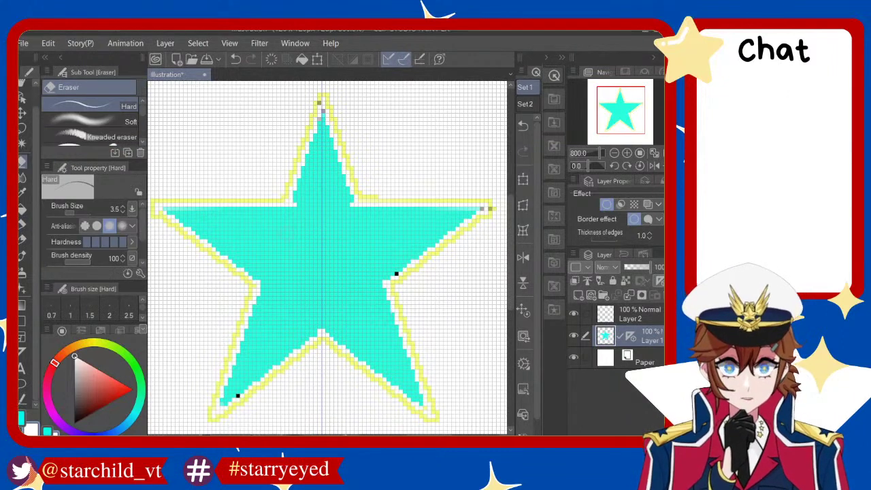
alt+click(294, 237)
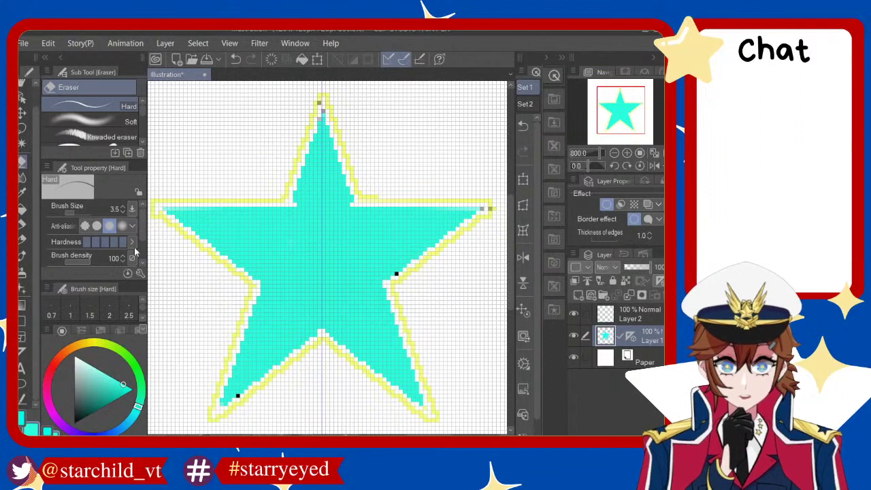
click(22, 224)
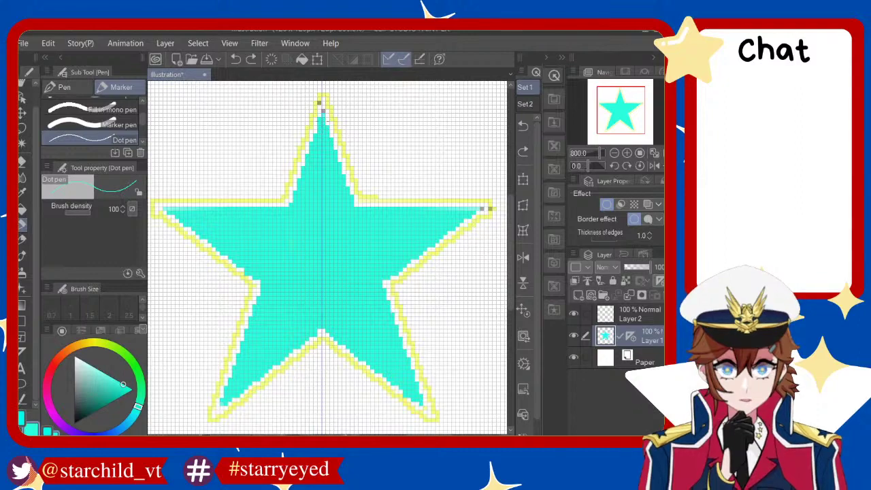
click(324, 111)
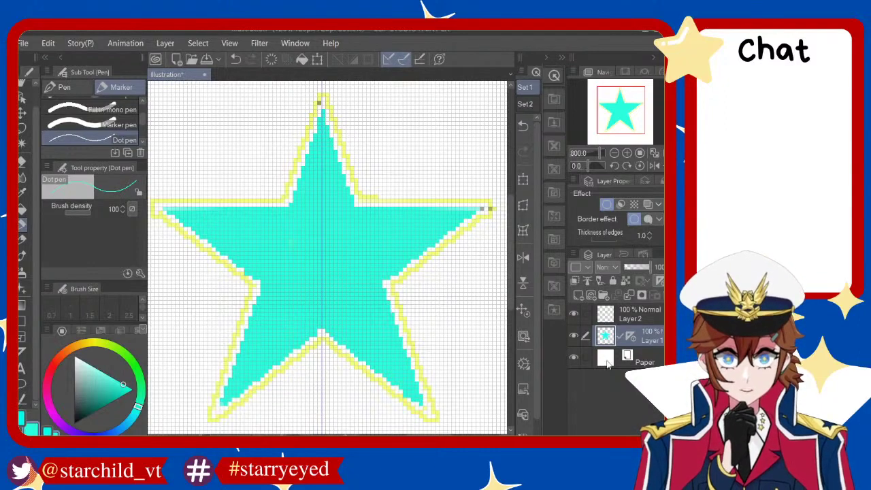
click(575, 359)
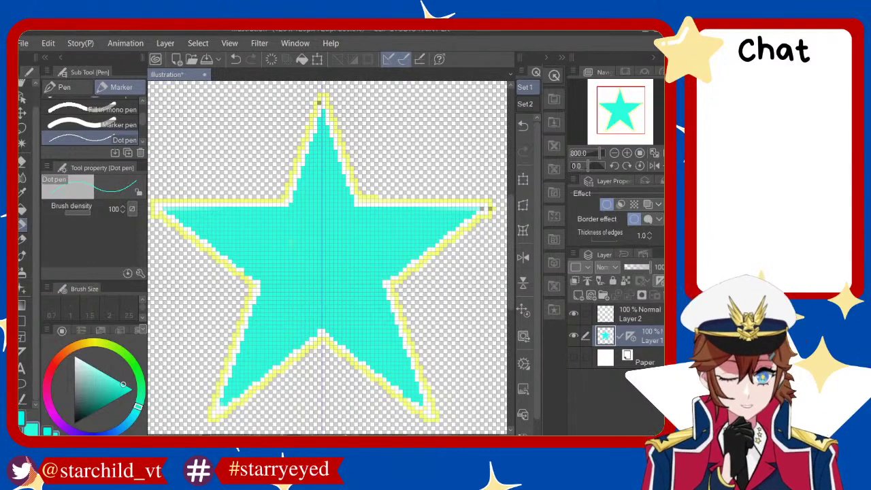
scroll(327, 258, down, 4)
scroll(326, 259, up, 3)
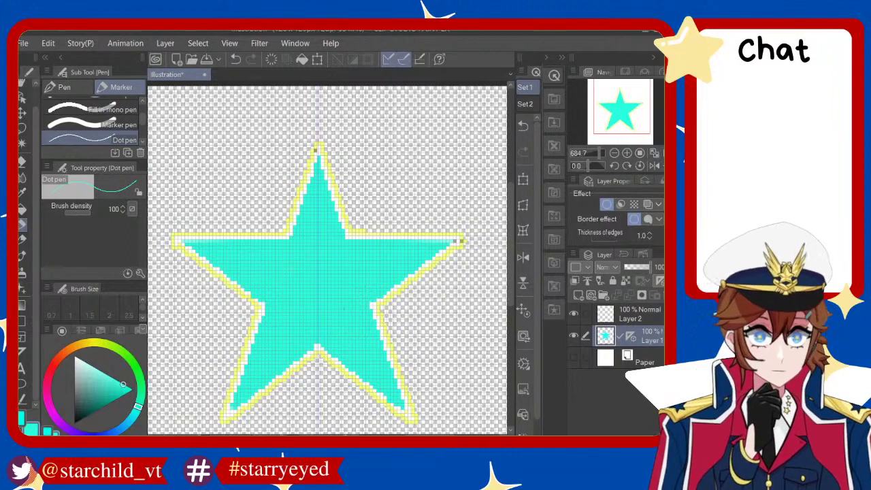
scroll(354, 287, down, 2)
scroll(354, 286, down, 1)
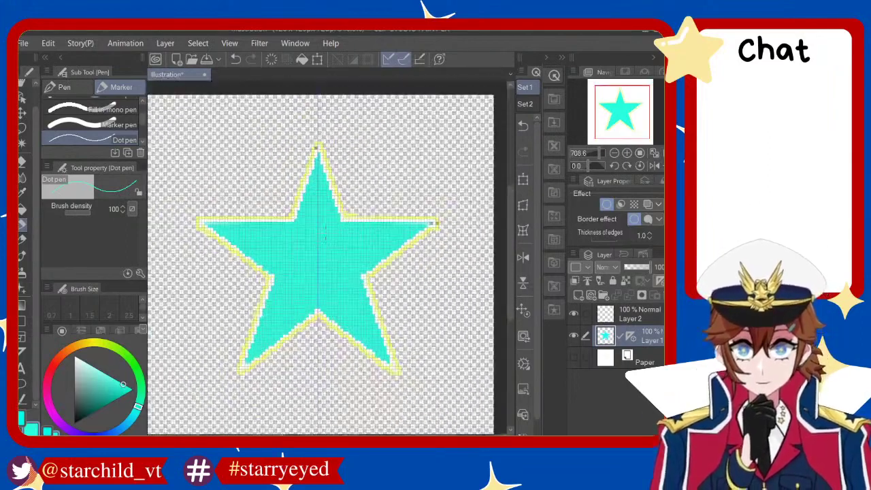
scroll(348, 273, up, 2)
scroll(344, 262, down, 2)
scroll(339, 250, up, 2)
scroll(338, 251, down, 2)
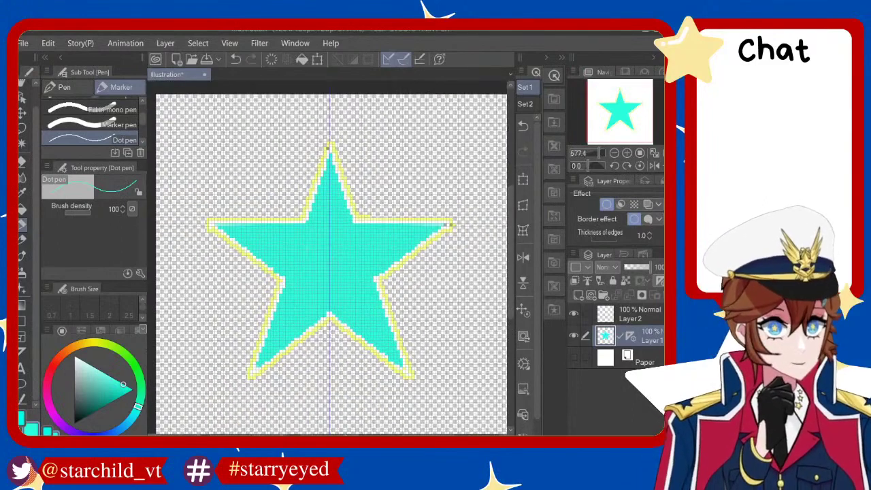
scroll(334, 265, up, 1)
scroll(330, 277, up, 1)
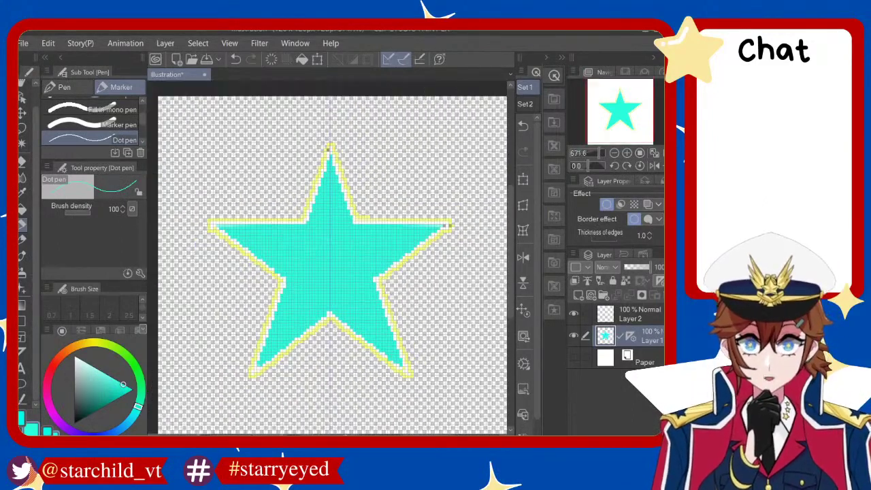
scroll(332, 276, up, 1)
scroll(335, 275, down, 1)
scroll(340, 279, up, 1)
scroll(366, 276, up, 1)
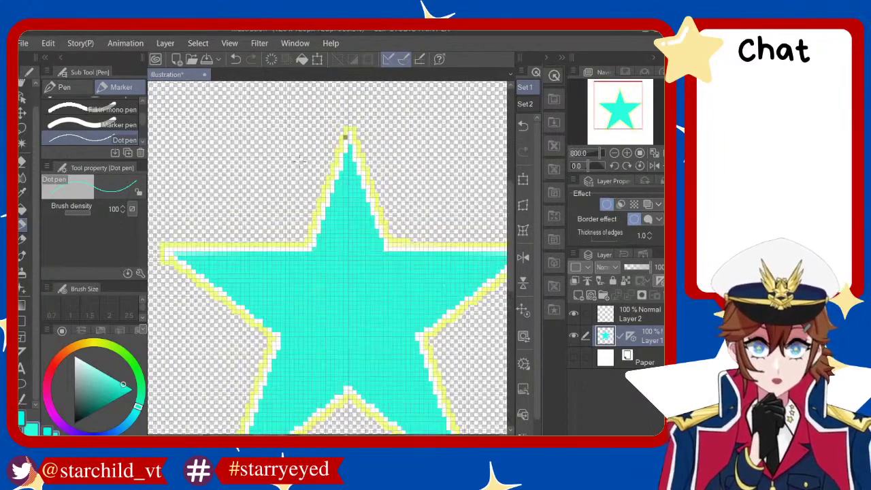
scroll(367, 276, down, 1)
scroll(367, 276, down, 1)
scroll(366, 275, down, 1)
scroll(366, 273, down, 1)
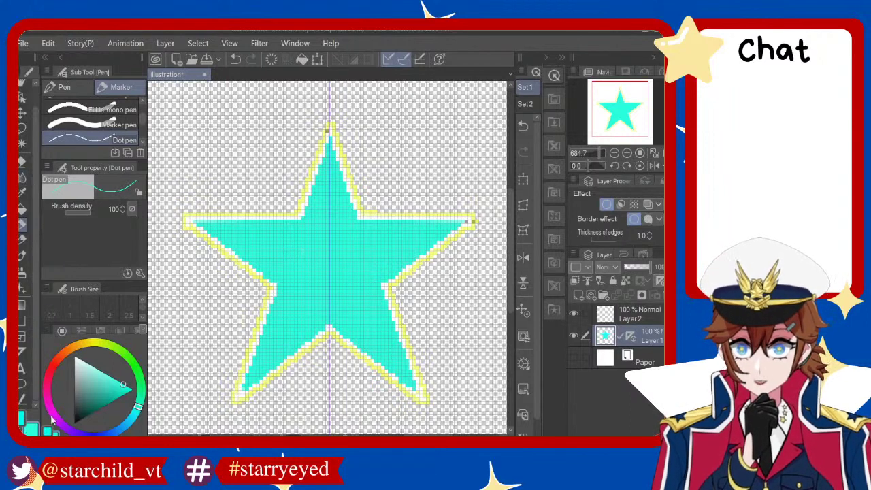
Shift the colour to light sky blue and refill the star's interior with it
drag(136, 417, 123, 429)
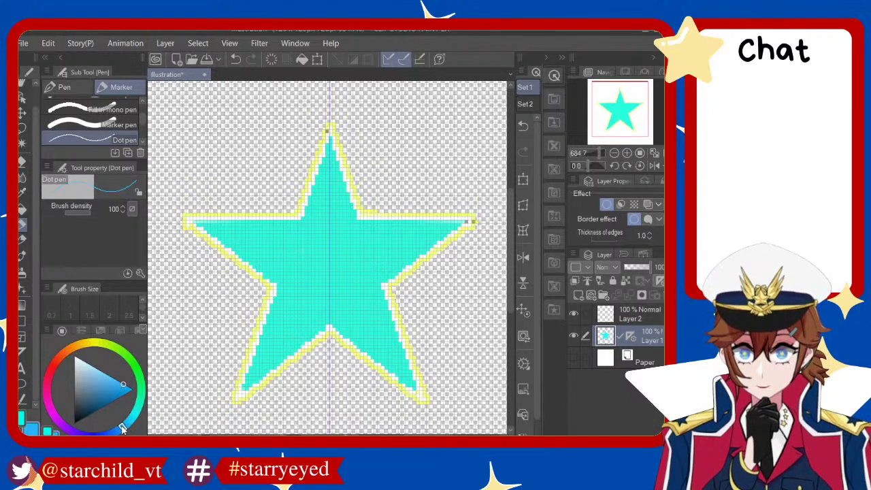
click(21, 210)
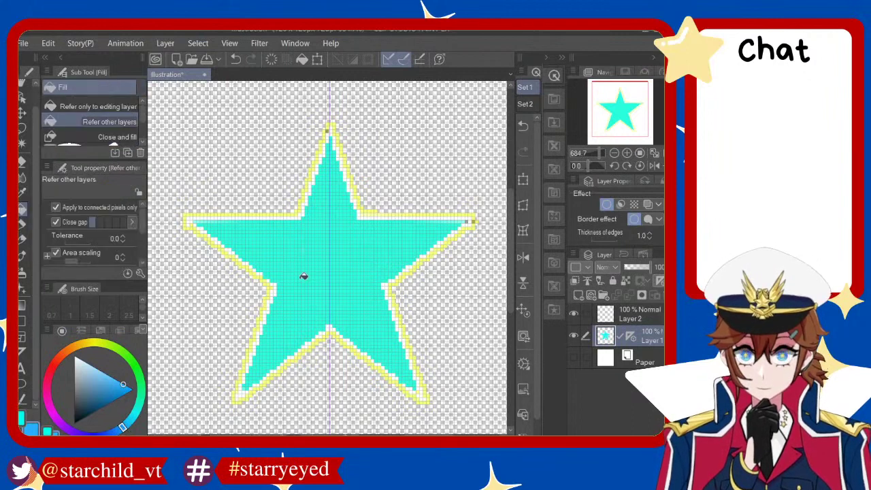
click(302, 275)
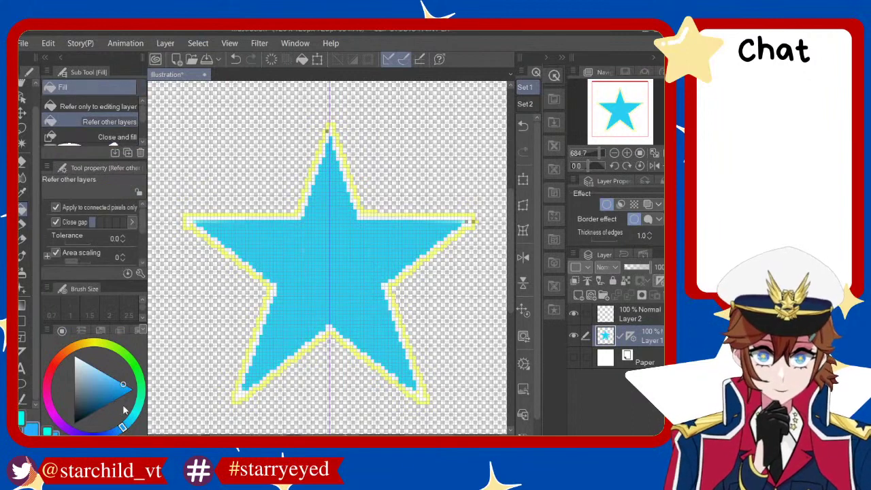
drag(127, 429, 134, 427)
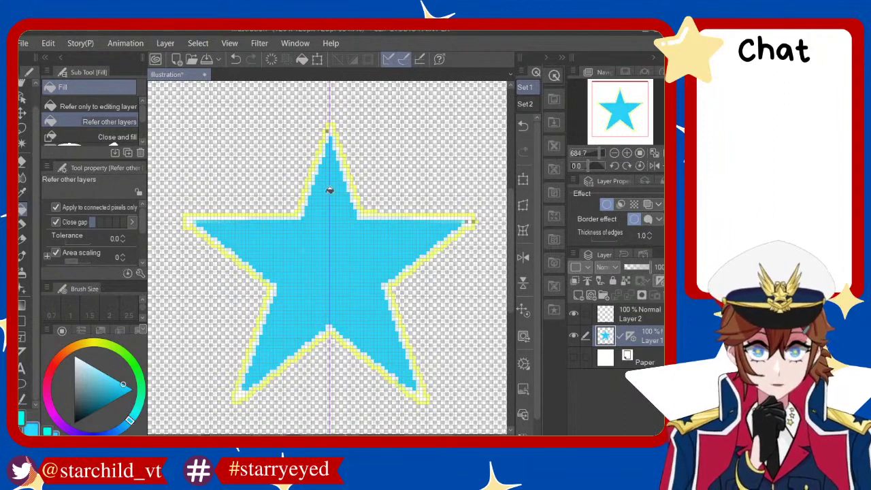
scroll(334, 136, up, 3)
scroll(339, 110, up, 2)
Try a yellow fill and yellow pixels at the star's tip, undoing the attempts
alt+click(320, 110)
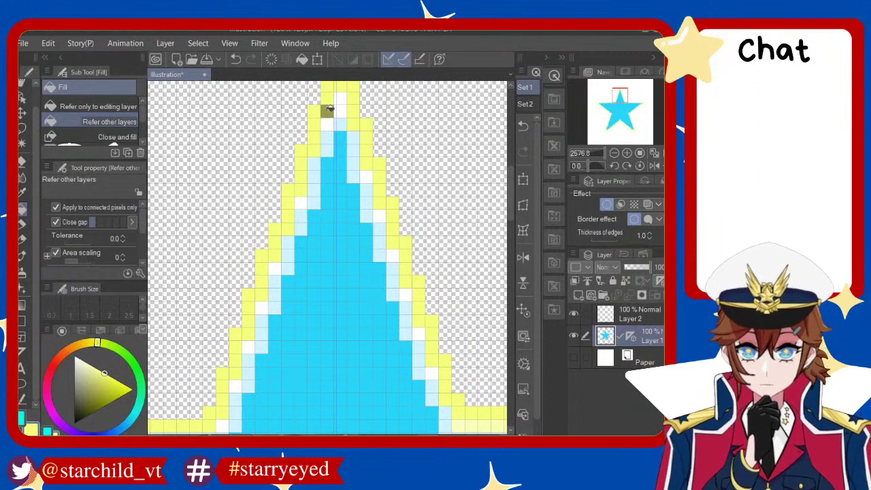
click(329, 109)
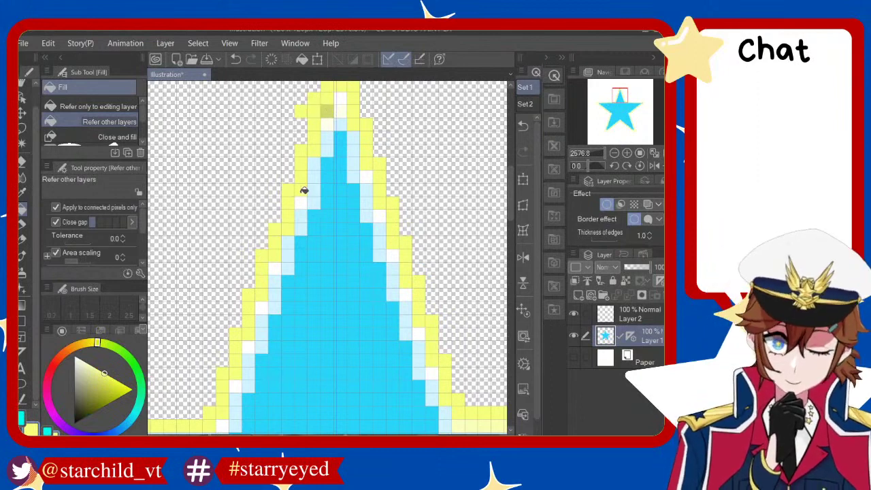
key(ctrl+z)
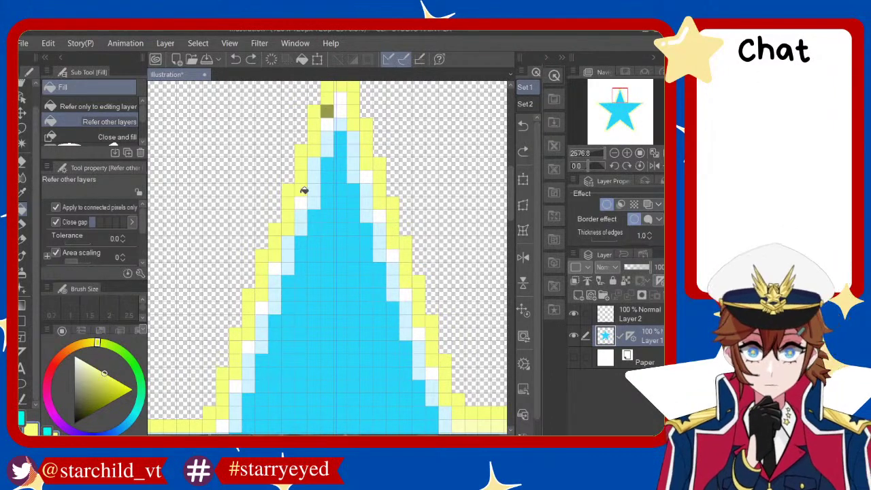
click(21, 230)
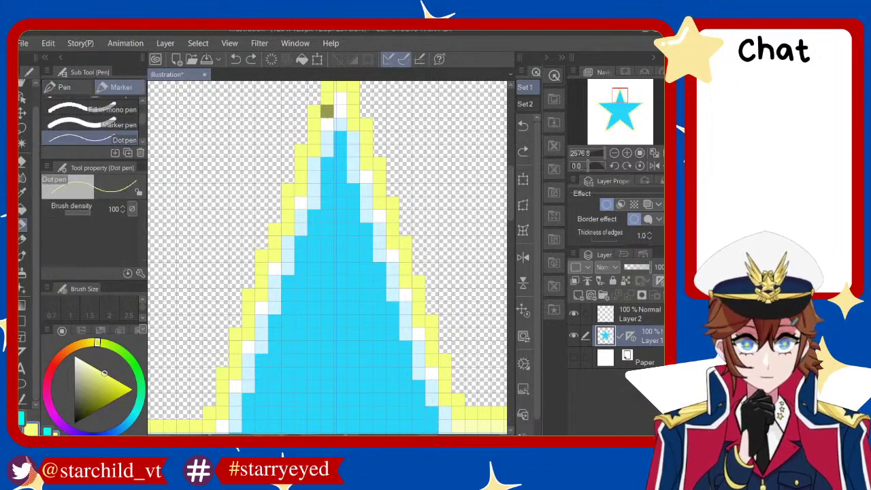
click(327, 111)
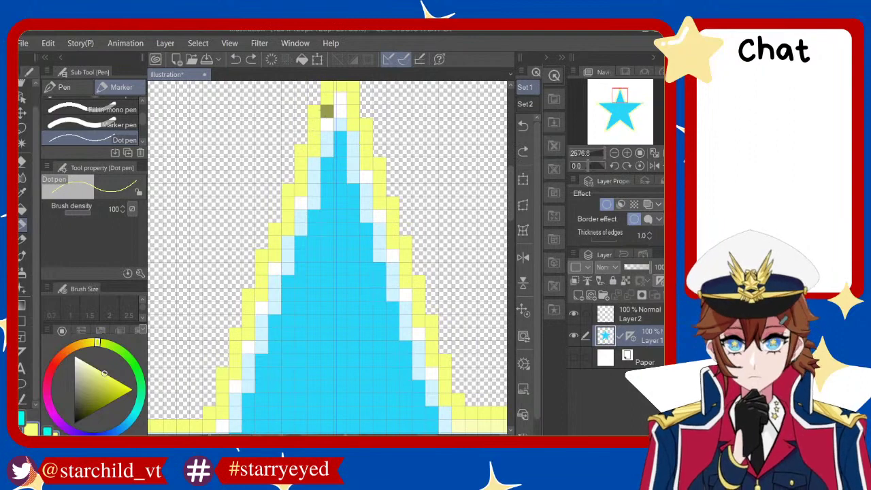
scroll(325, 123, down, 3)
scroll(341, 170, down, 2)
scroll(359, 223, up, 2)
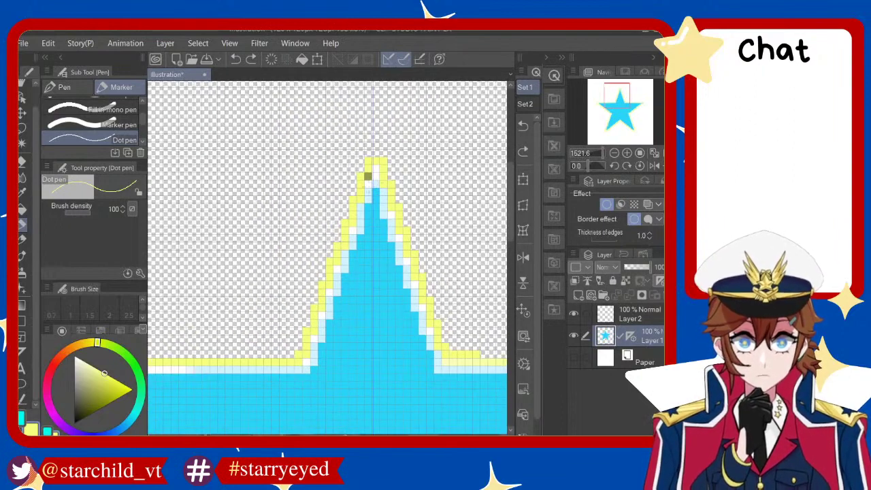
click(372, 194)
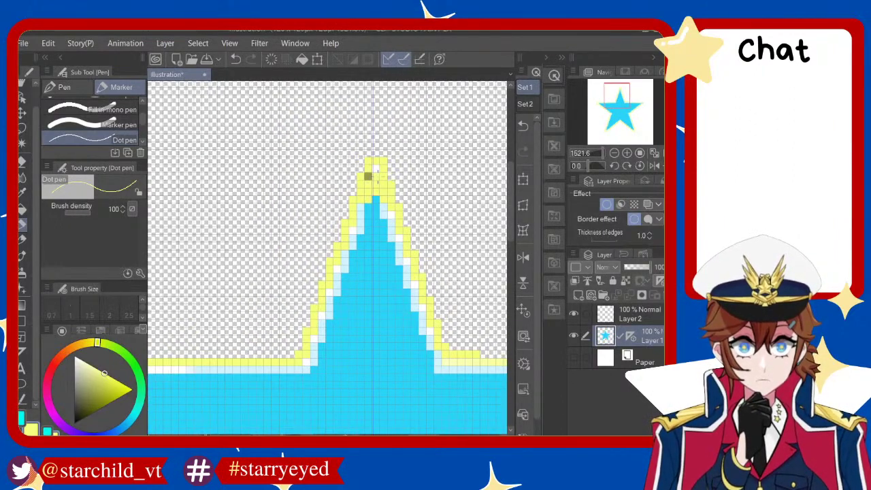
key(ctrl+z)
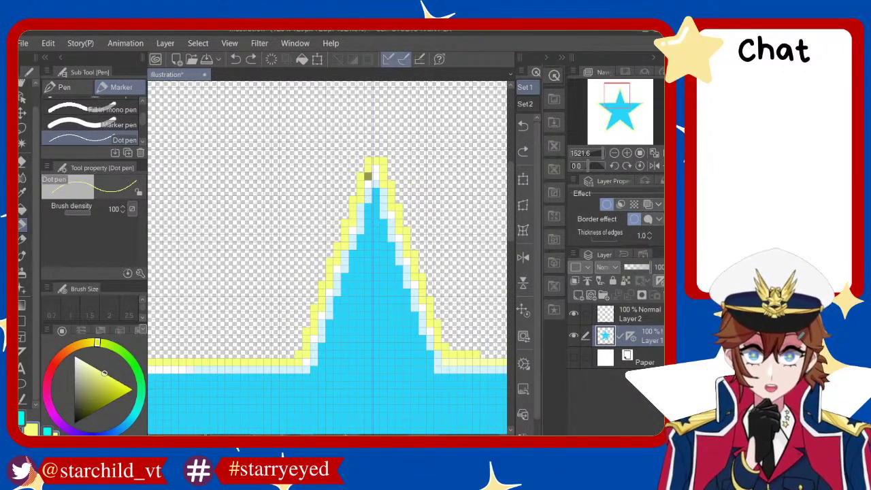
Paint white pixels along the tip's inner edges and top, toggling undo/redo to compare
key(x)
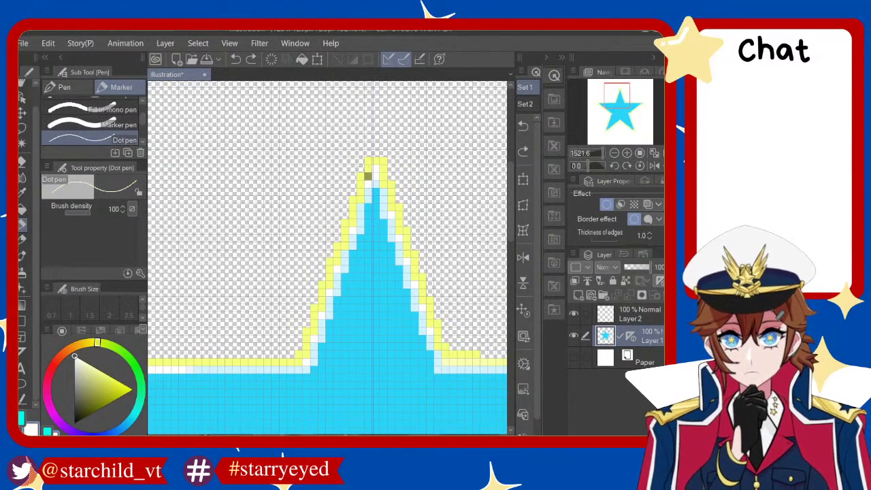
drag(368, 167, 361, 225)
drag(379, 170, 385, 224)
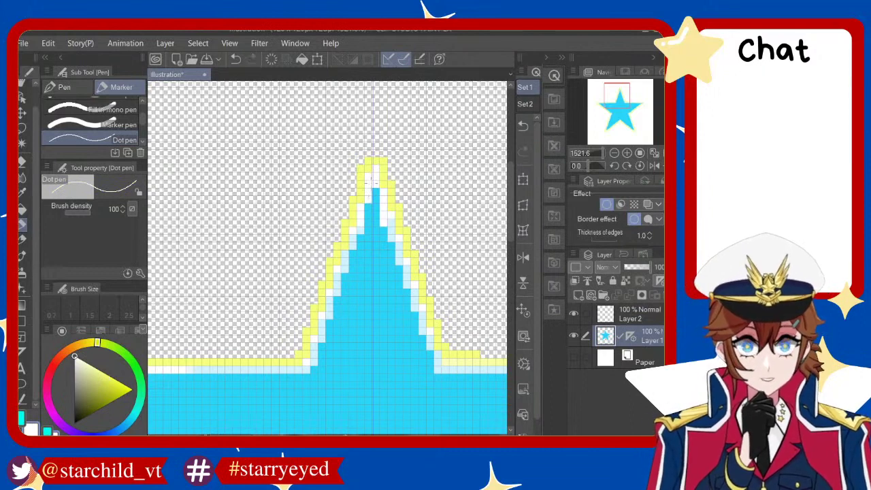
drag(366, 170, 382, 187)
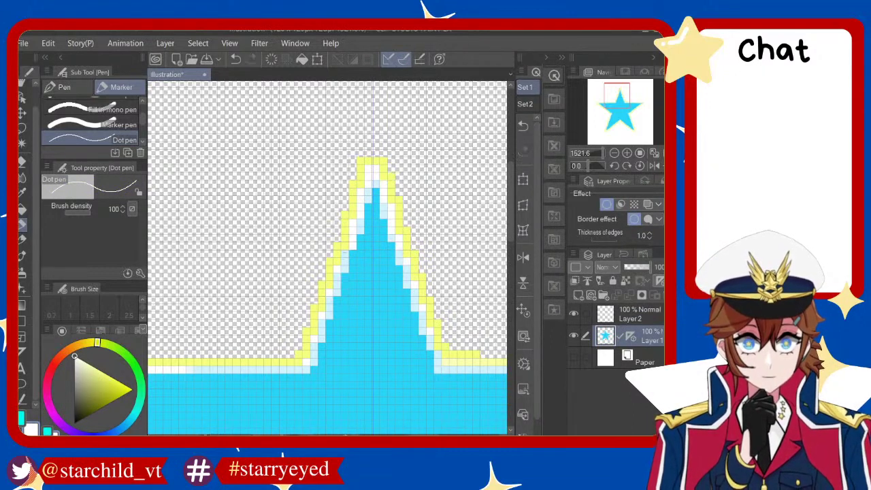
key(ctrl+z)
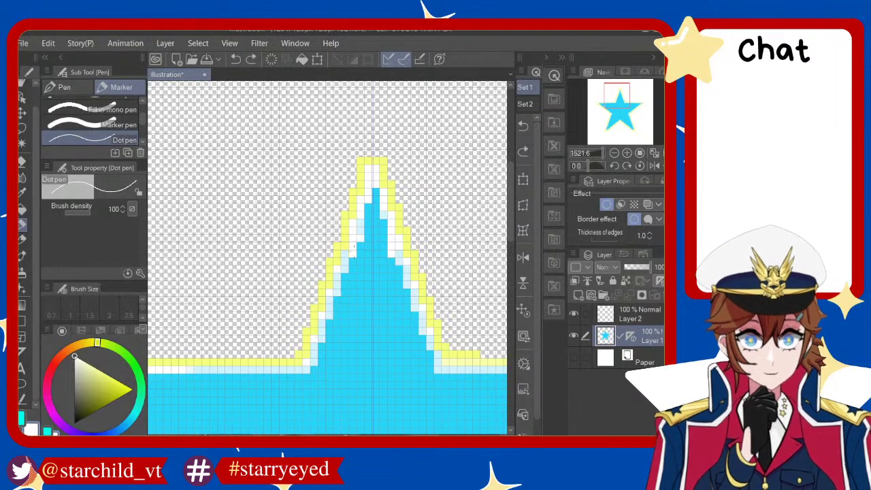
key(ctrl+y)
key(ctrl+z)
key(ctrl+y)
key(ctrl+y)
key(ctrl+z)
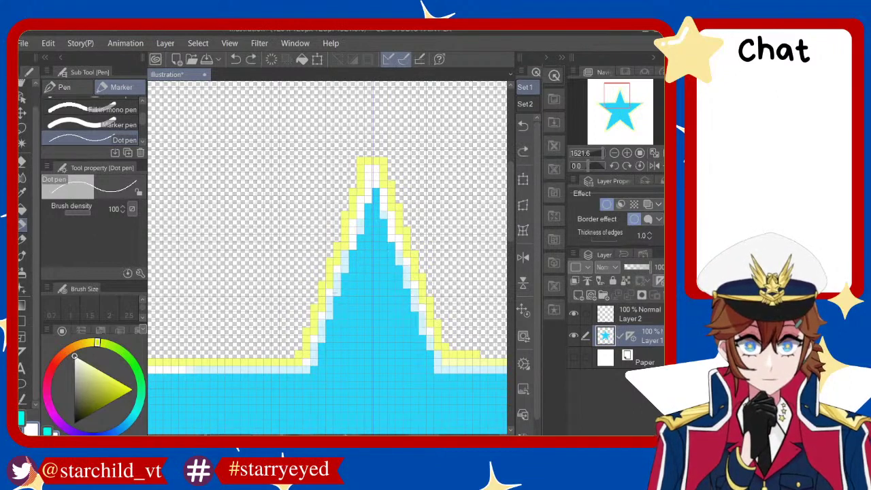
key(ctrl+y)
key(ctrl+z)
key(ctrl+y)
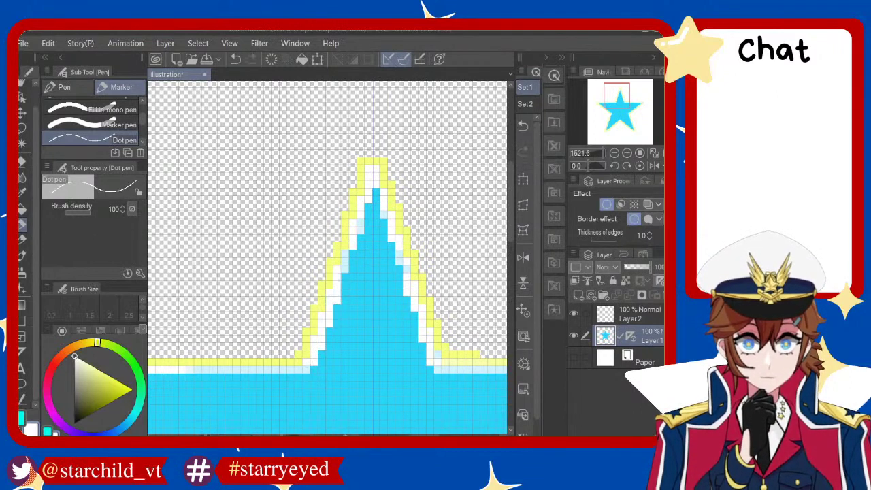
key(ctrl+z)
key(ctrl+y)
key(ctrl+z)
Zoom to the star's right arm and erase the stray grey pixel at its tip with the Eraser
scroll(395, 310, down, 5)
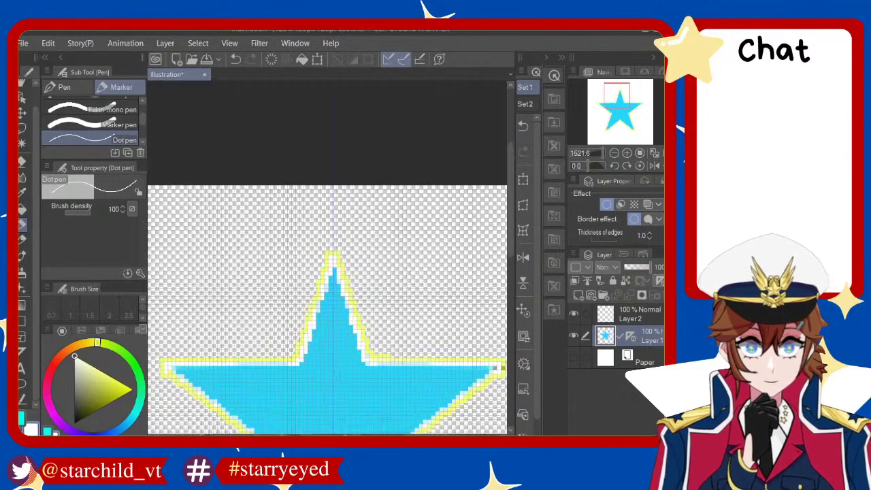
scroll(395, 310, up, 1)
scroll(394, 310, up, 1)
scroll(395, 310, up, 2)
scroll(395, 310, up, 3)
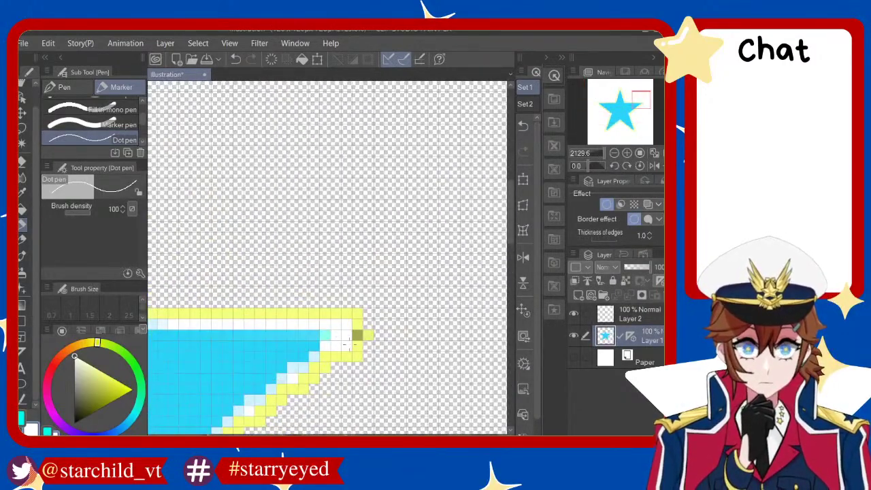
alt+click(353, 343)
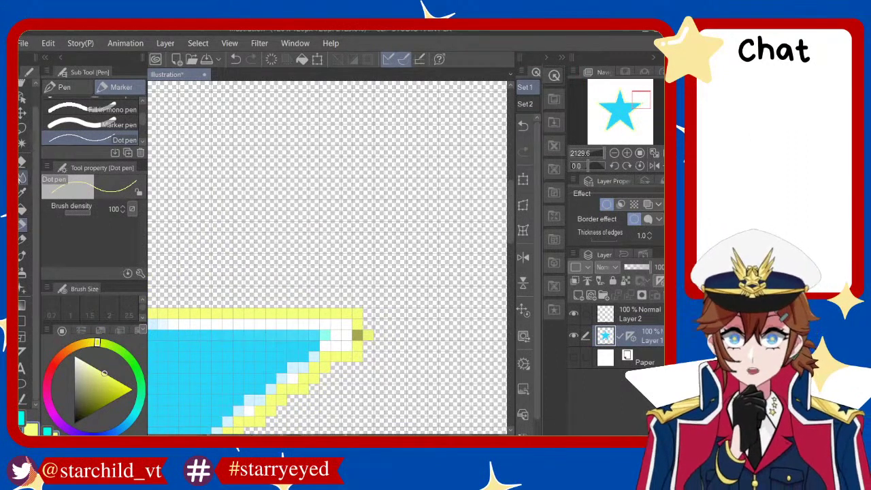
click(21, 161)
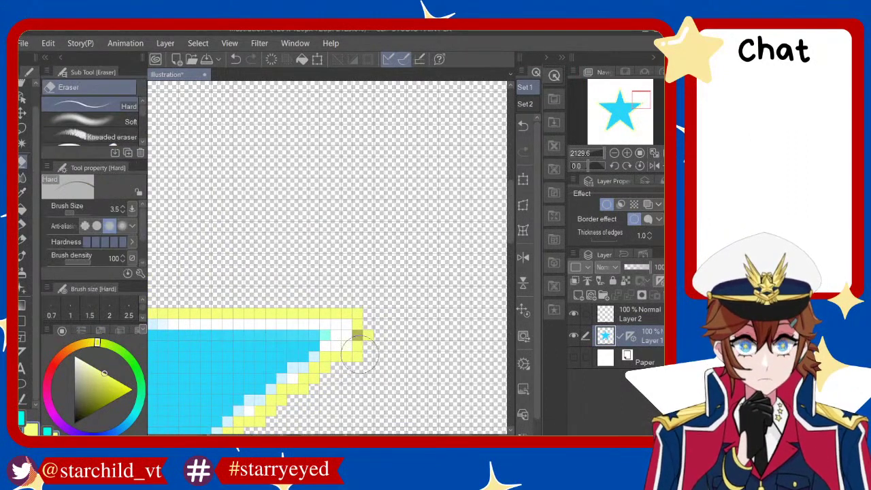
click(367, 335)
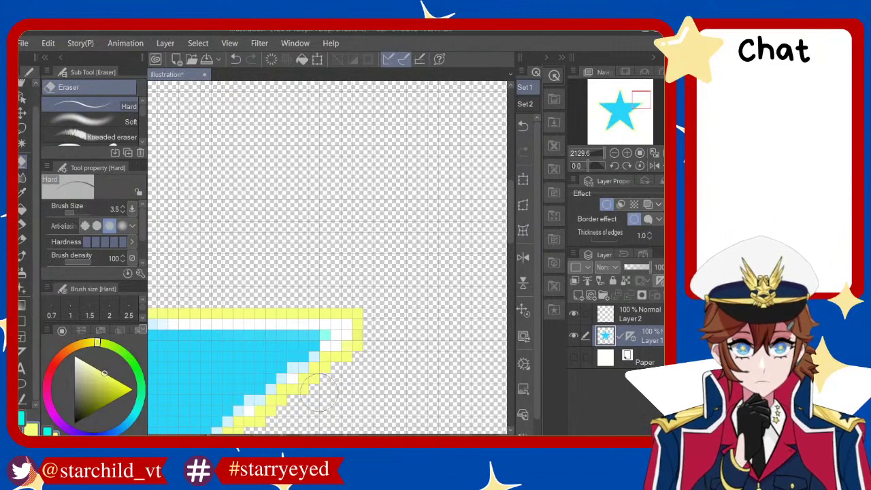
Mirror the canvas view to check the star's symmetry
scroll(350, 346, down, 3)
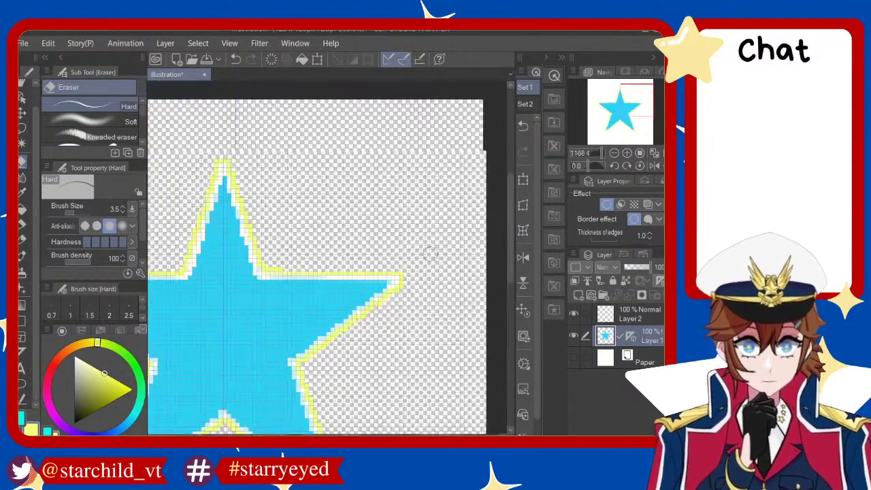
scroll(306, 307, down, 3)
scroll(257, 294, up, 1)
scroll(257, 295, up, 1)
scroll(257, 290, up, 1)
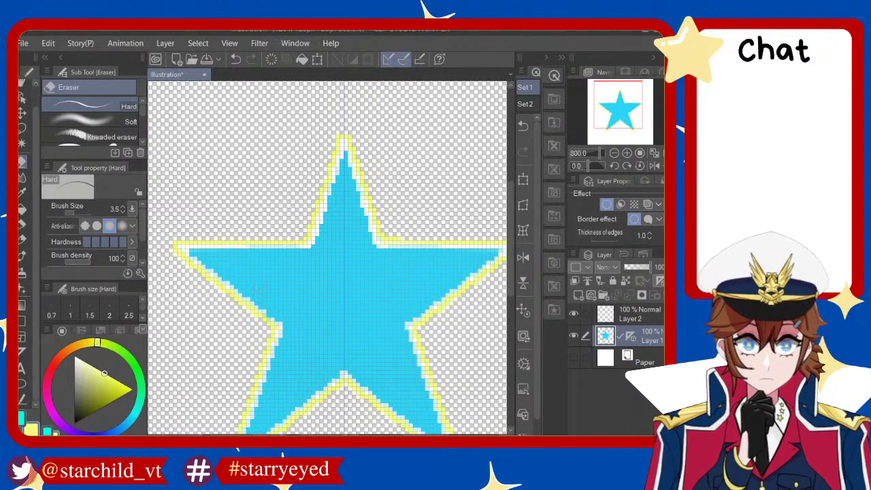
scroll(263, 289, down, 2)
scroll(269, 281, up, 1)
scroll(275, 272, up, 1)
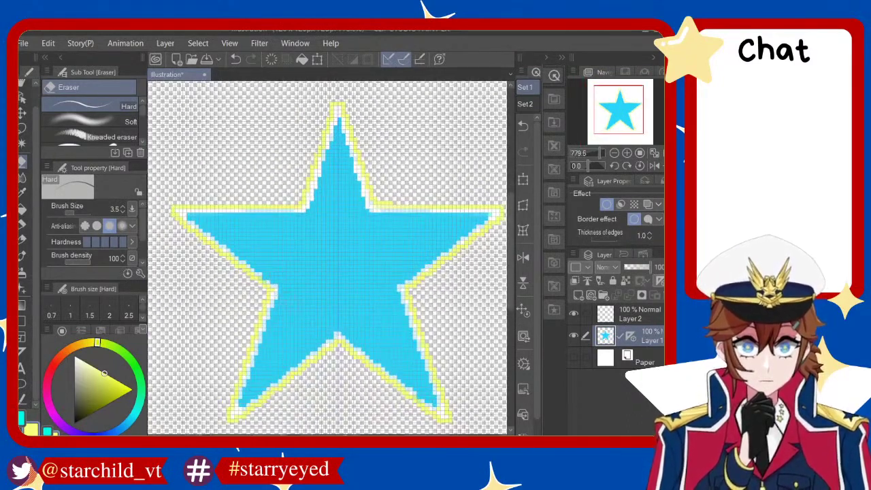
click(524, 257)
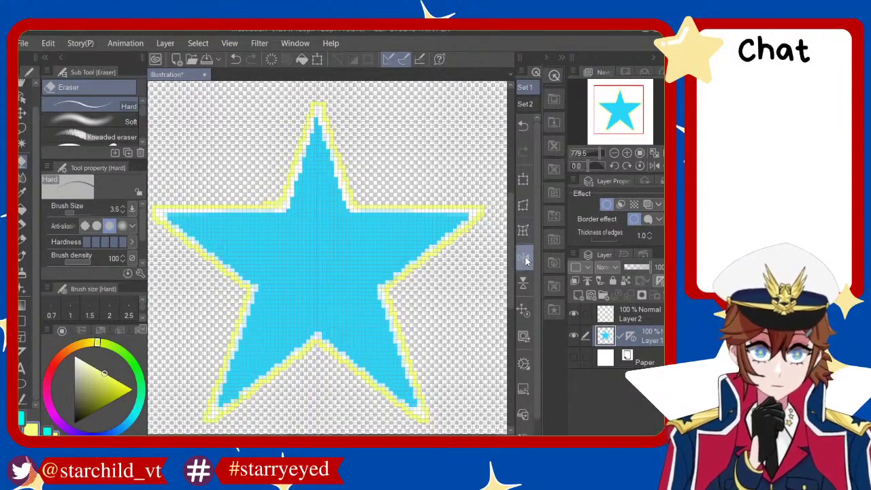
Choose the Hard eraser and hide Layer 1 holding the star
scroll(369, 214, down, 1)
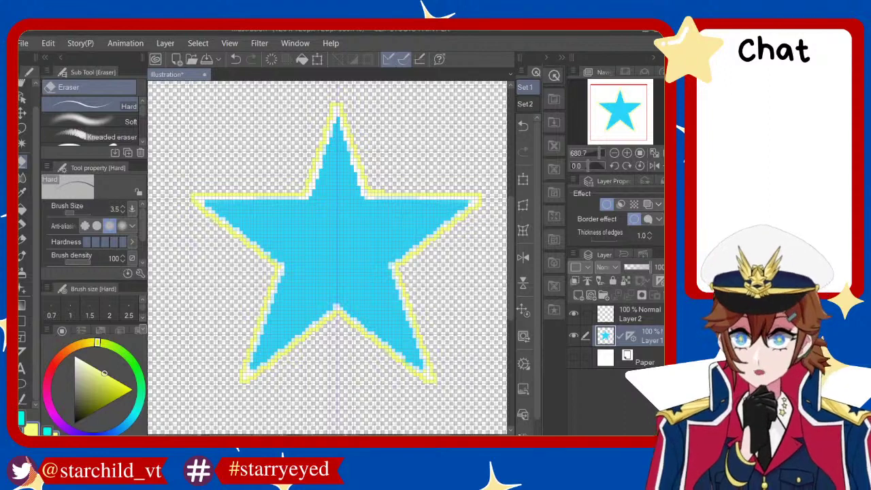
click(58, 109)
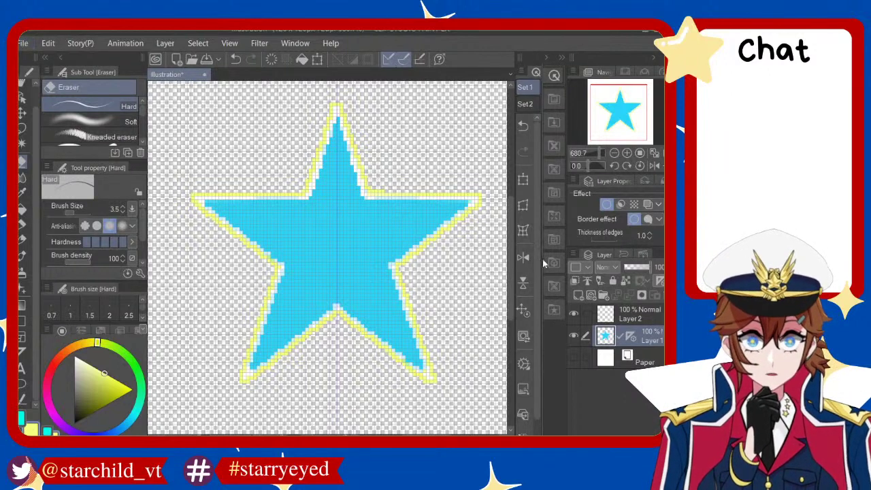
click(573, 335)
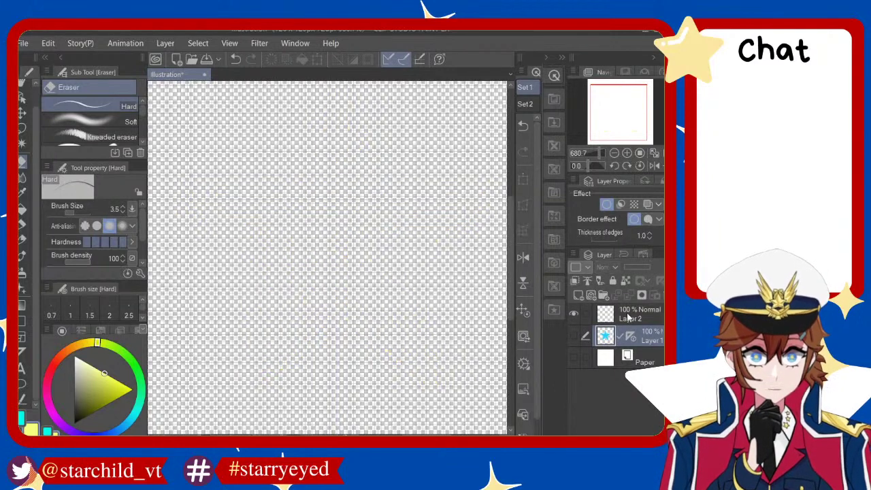
Make Layer 2 the drawing layer and show the white Paper layer beneath the grid
click(627, 319)
click(574, 356)
scroll(375, 266, down, 2)
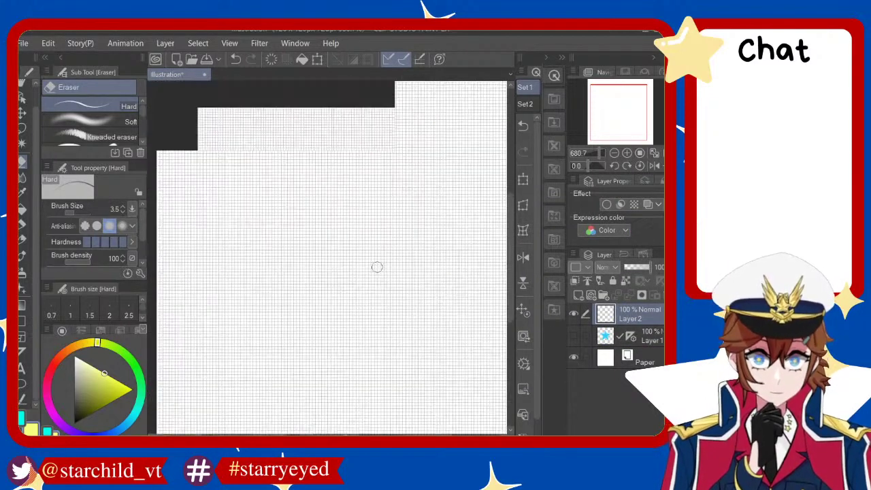
scroll(385, 232, up, 1)
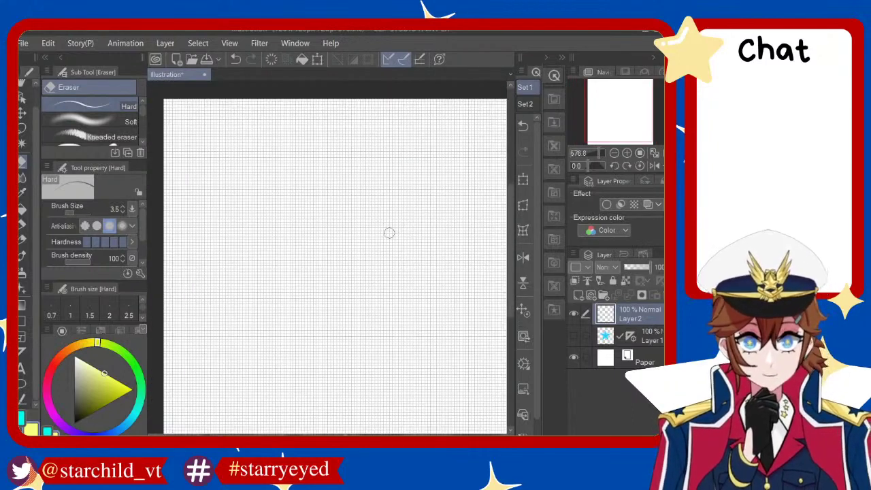
scroll(388, 235, down, 1)
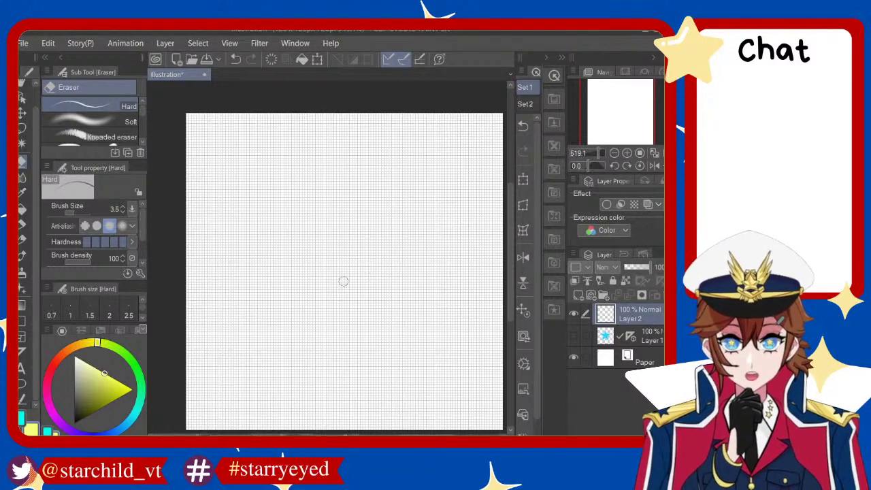
scroll(344, 276, down, 2)
scroll(357, 249, up, 2)
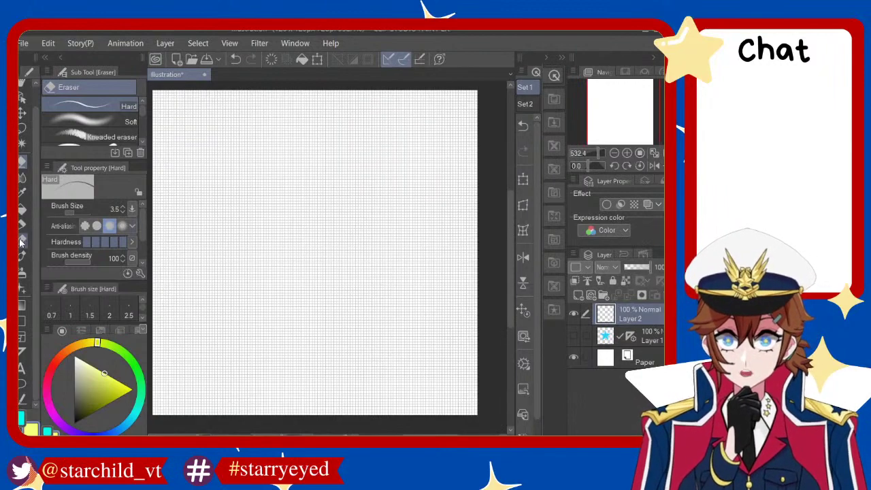
Switch to the Dot pen with black as the drawing colour, testing and undoing a stroke
key(p)
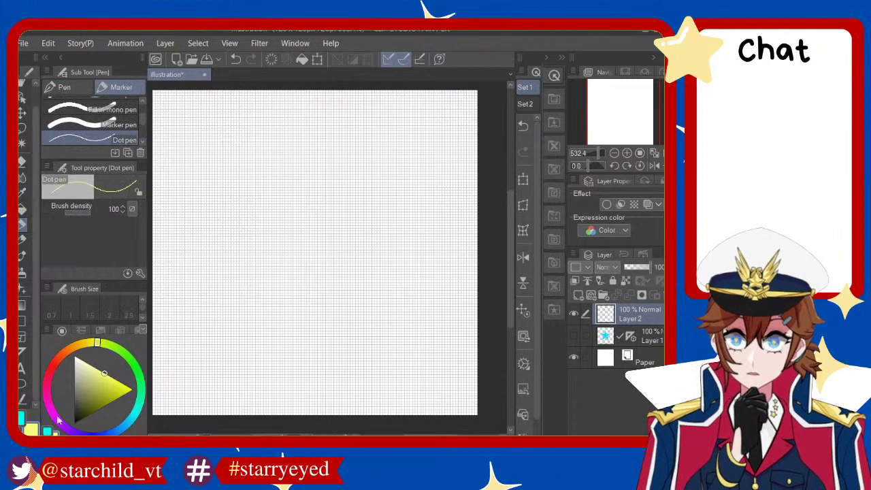
click(22, 417)
click(74, 423)
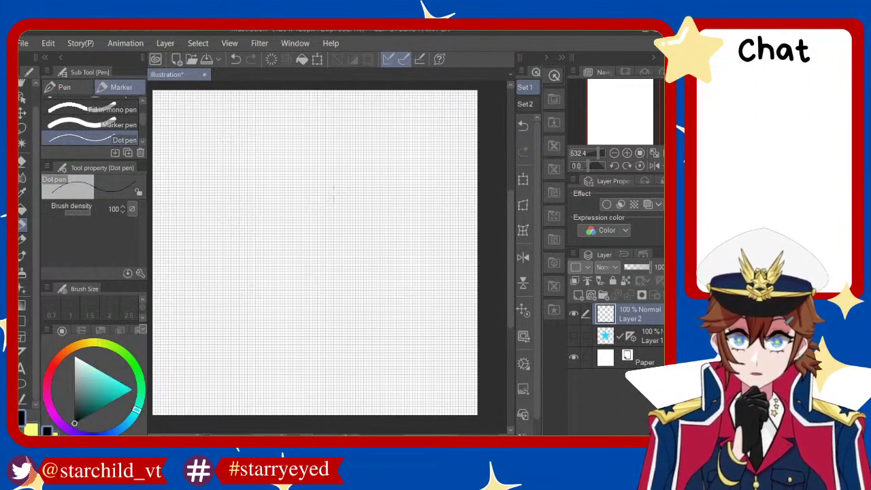
mouse_move(325, 184)
mouse_down()
mouse_move(368, 262)
mouse_move(314, 214)
mouse_move(363, 259)
mouse_move(305, 187)
mouse_move(282, 179)
mouse_move(326, 164)
mouse_up()
key(ctrl+z)
key(ctrl+z)
key(ctrl+z)
key(ctrl+z)
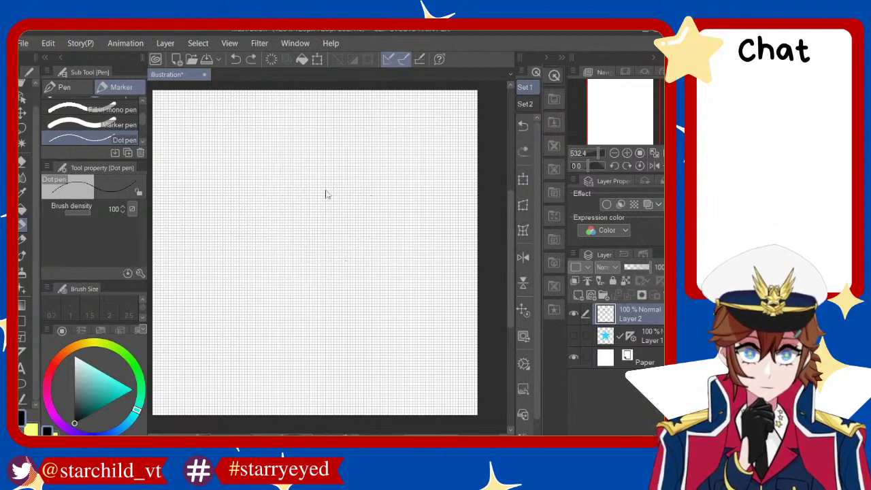
Draw a circle for the figure's head with the Ellipse figure tool
click(23, 320)
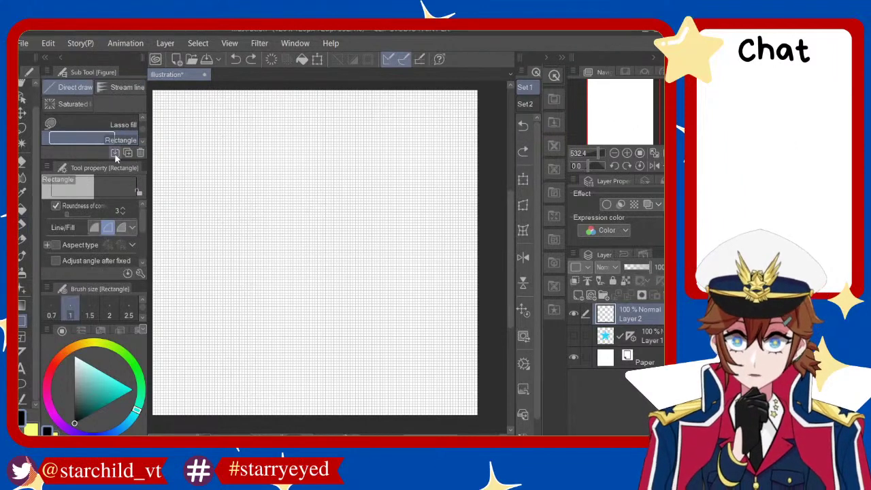
scroll(141, 135, down, 1)
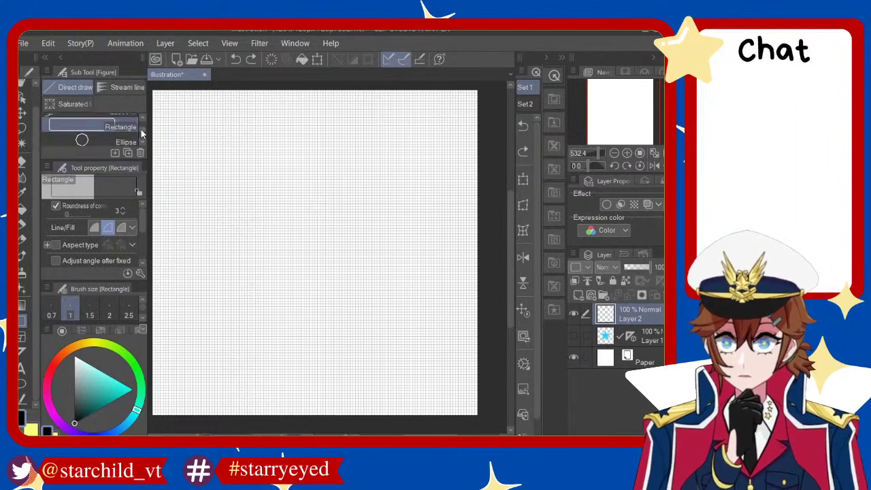
scroll(141, 136, down, 2)
click(102, 121)
mouse_move(229, 147)
mouse_down()
mouse_move(390, 309)
mouse_move(345, 262)
mouse_up()
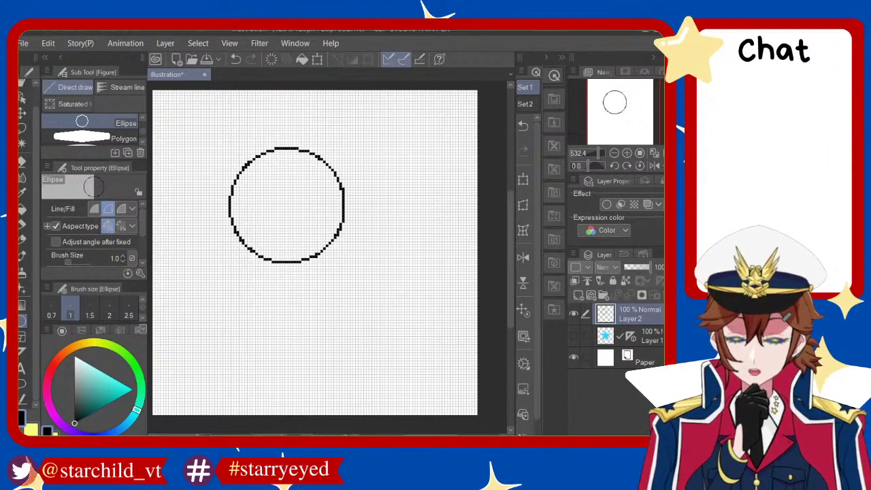
Try body lines below the head with the Dot pen, undoing the unwanted strokes
key(p)
drag(261, 257, 327, 362)
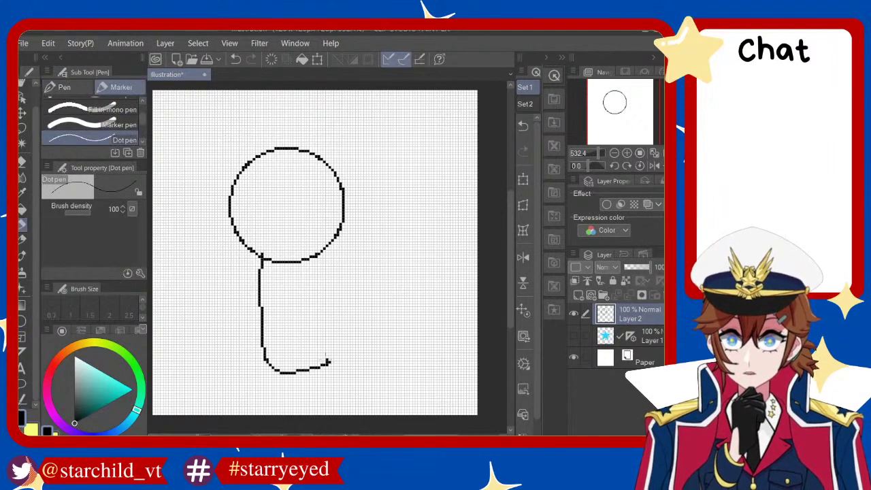
drag(315, 255, 320, 360)
key(ctrl+z)
key(ctrl+z)
mouse_move(260, 256)
mouse_down()
mouse_move(248, 355)
mouse_move(331, 352)
mouse_up()
drag(320, 250, 317, 354)
key(ctrl+z)
Draw the body's left side, bottom and right side beneath the head
key(ctrl+z)
key(ctrl+z)
drag(245, 248, 319, 326)
drag(312, 257, 312, 326)
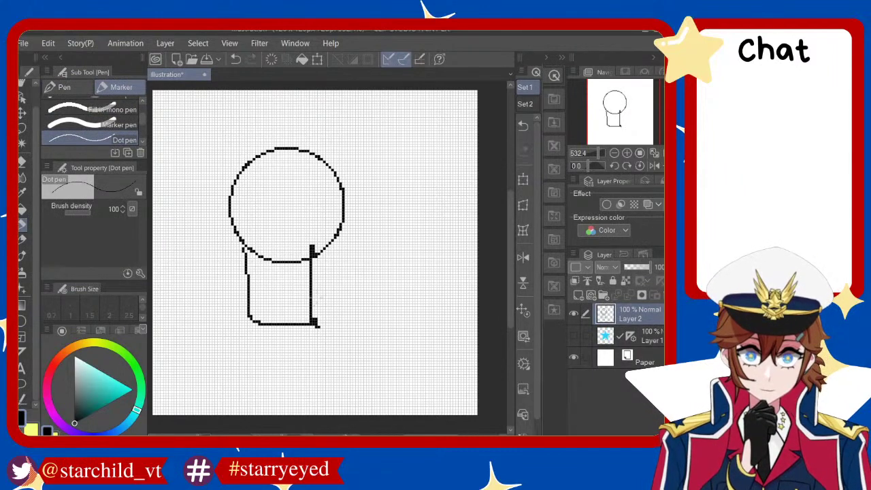
key(ctrl+z)
key(ctrl+z)
drag(327, 249, 300, 325)
key(ctrl+z)
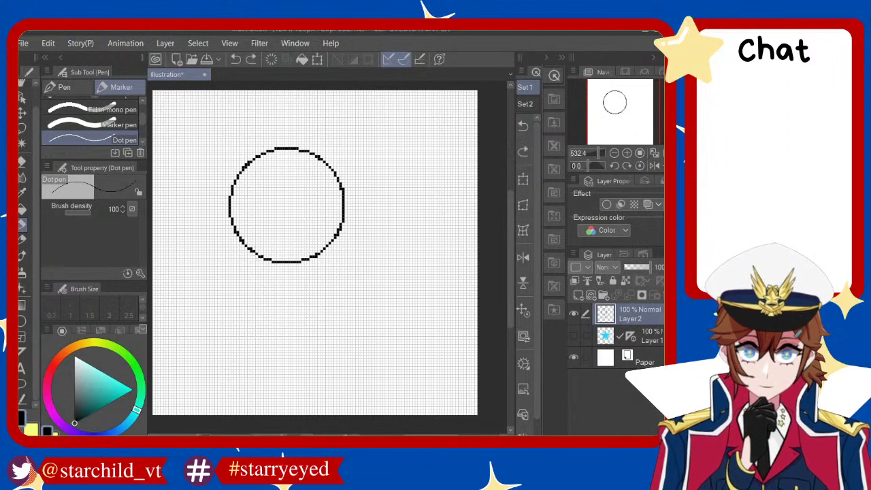
drag(253, 253, 320, 320)
drag(323, 249, 317, 331)
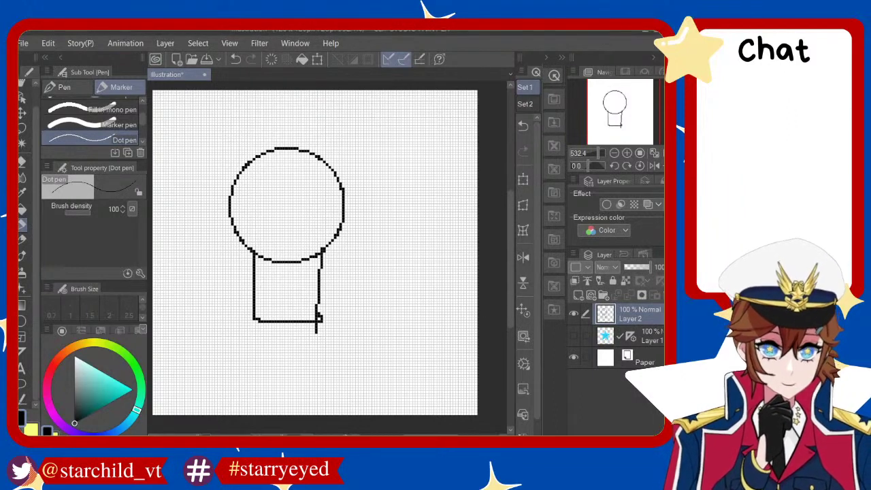
Redraw the body's right side as a straight line
key(ctrl+z)
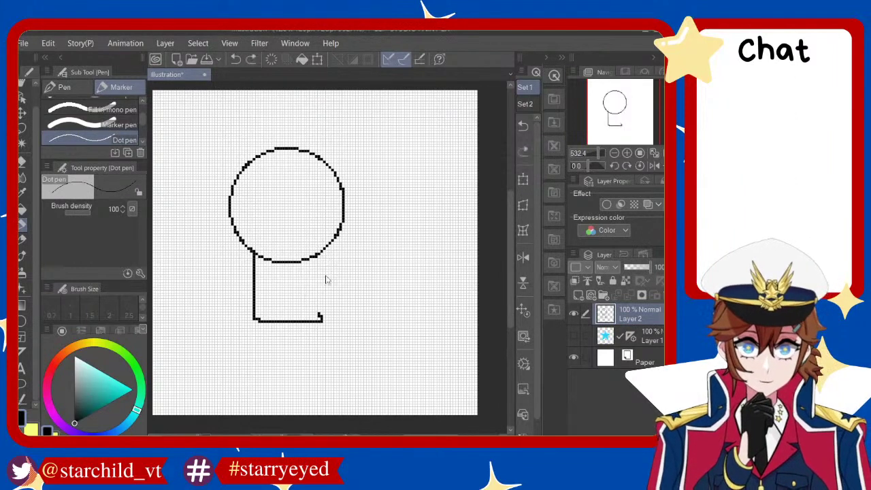
drag(327, 251, 325, 324)
key(ctrl+z)
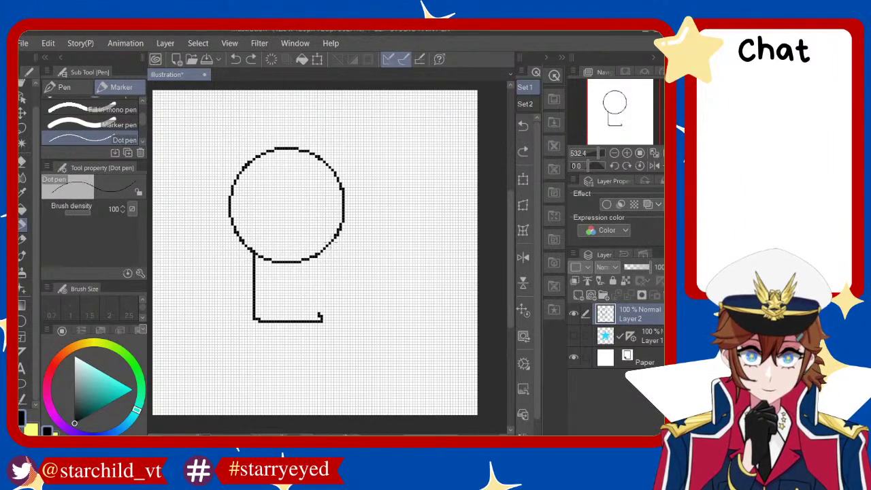
drag(327, 239, 324, 318)
Draw the left arm with its forearm down from the shoulder
drag(249, 256, 253, 297)
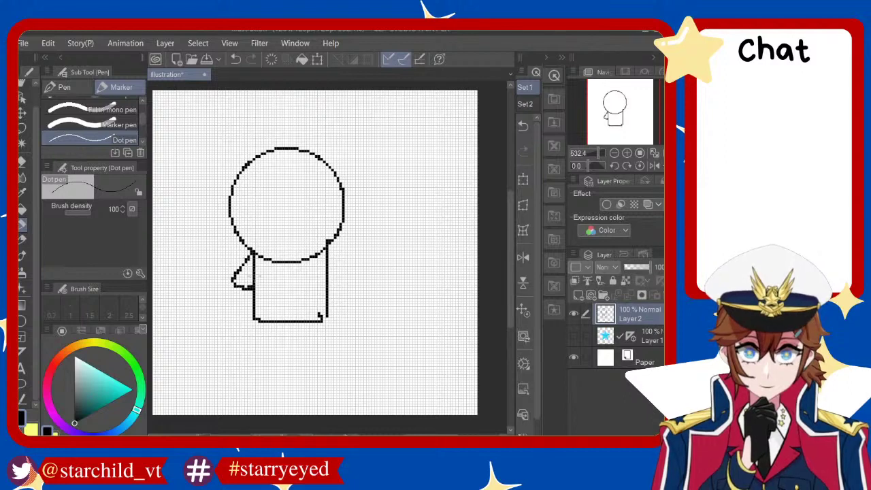
key(ctrl+z)
drag(249, 254, 251, 300)
key(ctrl+z)
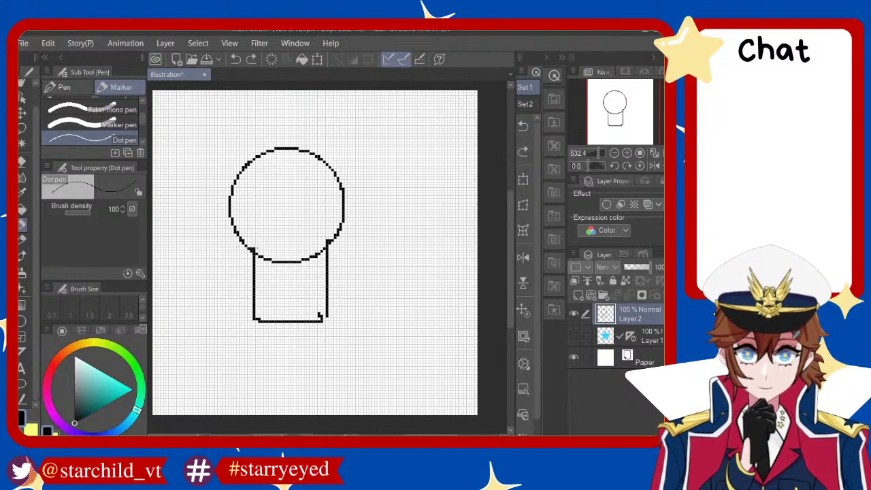
drag(251, 252, 224, 344)
key(ctrl+z)
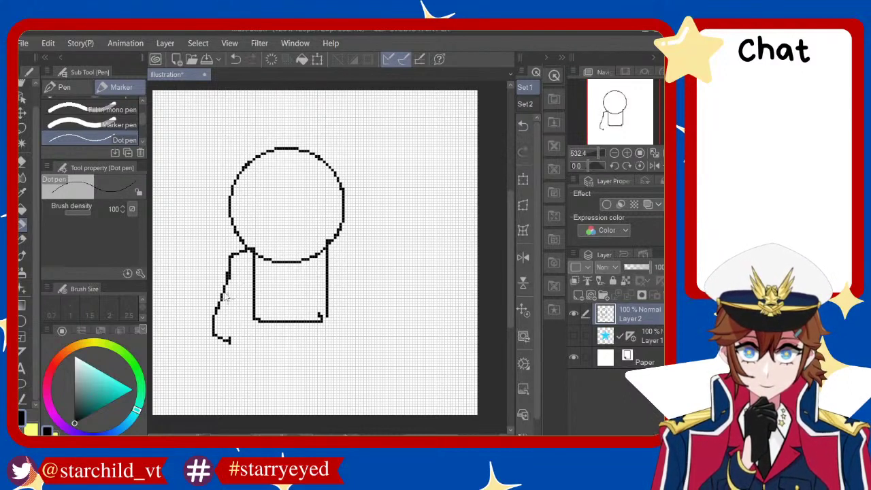
key(ctrl+z)
drag(229, 269, 233, 352)
Sketch the right arm angling down from the shoulder, undoing failed attempts
mouse_move(328, 243)
mouse_down()
mouse_move(371, 267)
mouse_move(371, 313)
mouse_up()
key(ctrl+z)
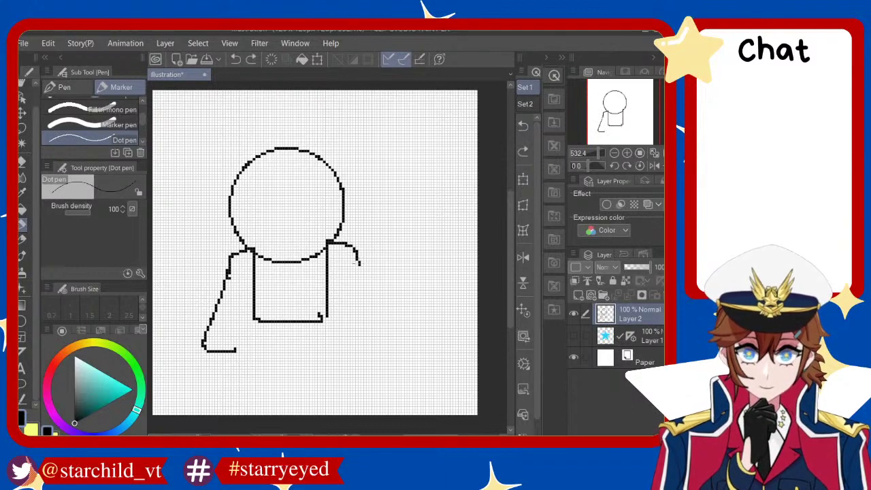
key(ctrl+z)
mouse_move(326, 245)
mouse_down()
mouse_move(371, 313)
mouse_move(348, 329)
mouse_up()
drag(337, 258, 384, 342)
key(ctrl+z)
key(ctrl+z)
key(ctrl+z)
drag(354, 311, 368, 327)
key(ctrl+z)
drag(326, 270, 371, 366)
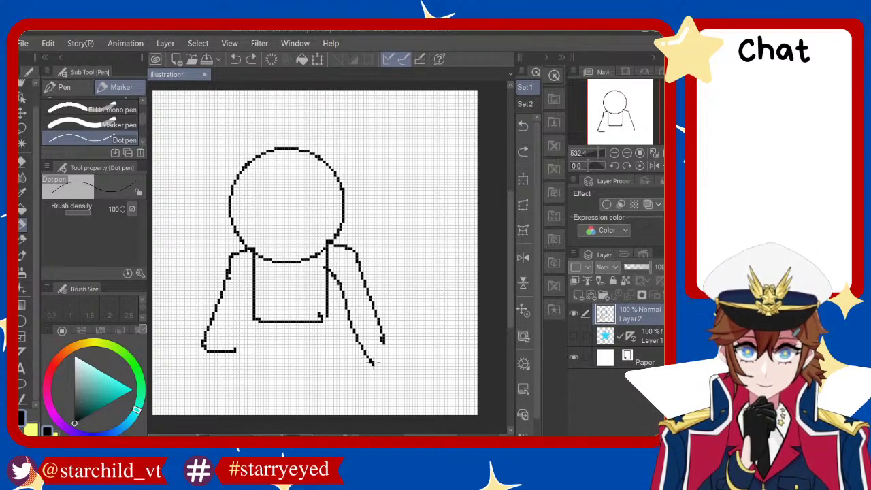
key(ctrl+z)
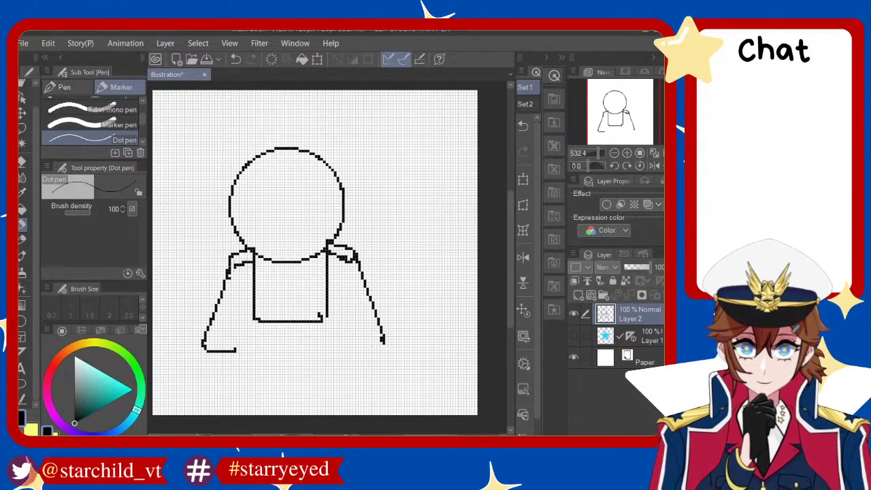
key(ctrl+z)
Draw the right arm's inner contour and a blocky hand at its end
drag(346, 295, 368, 338)
key(ctrl+z)
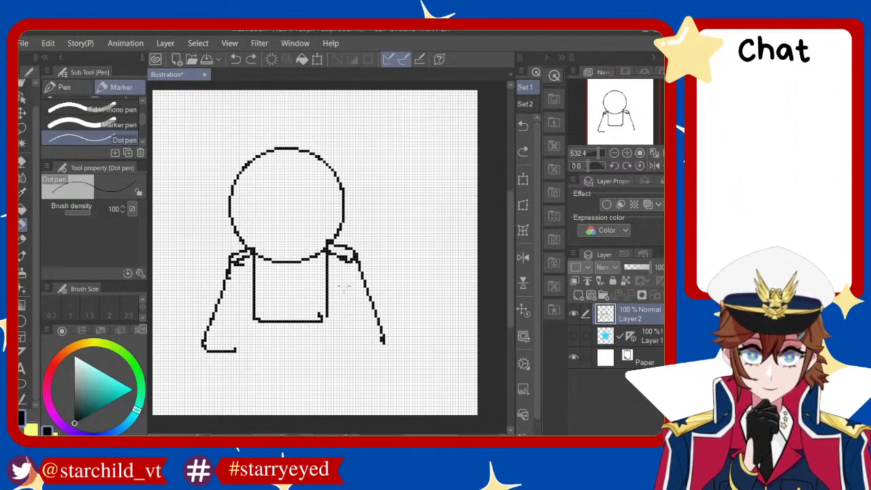
mouse_move(329, 273)
mouse_down()
mouse_move(361, 376)
mouse_move(354, 364)
mouse_move(394, 354)
mouse_up()
key(ctrl+z)
key(ctrl+z)
key(ctrl+z)
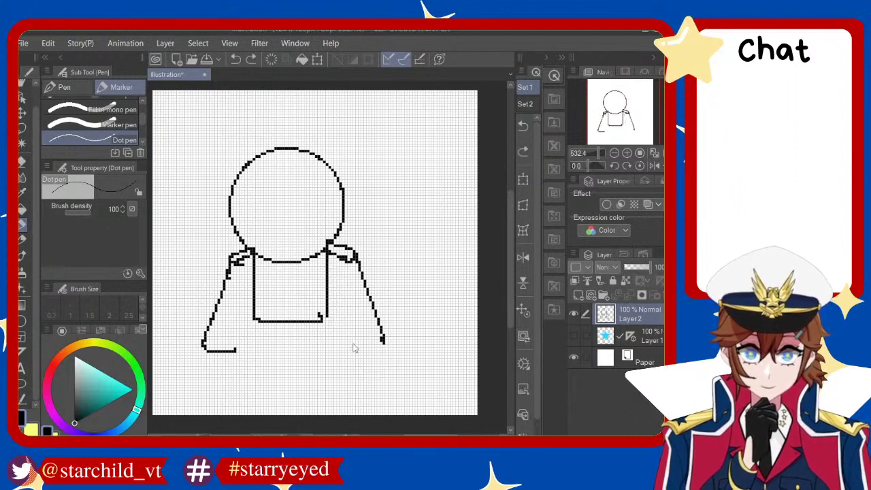
key(ctrl+z)
mouse_move(341, 278)
mouse_down()
mouse_move(381, 394)
mouse_move(399, 390)
mouse_up()
drag(382, 331, 409, 392)
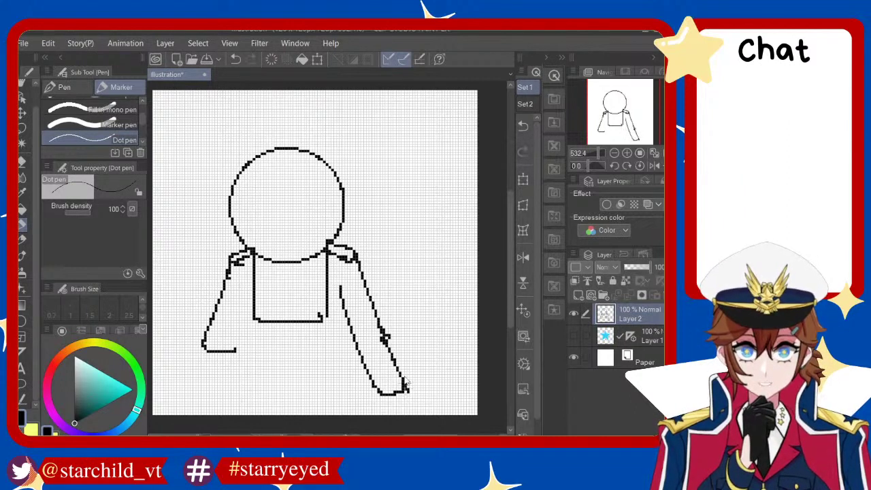
key(ctrl+z)
key(ctrl+z)
drag(392, 332, 374, 385)
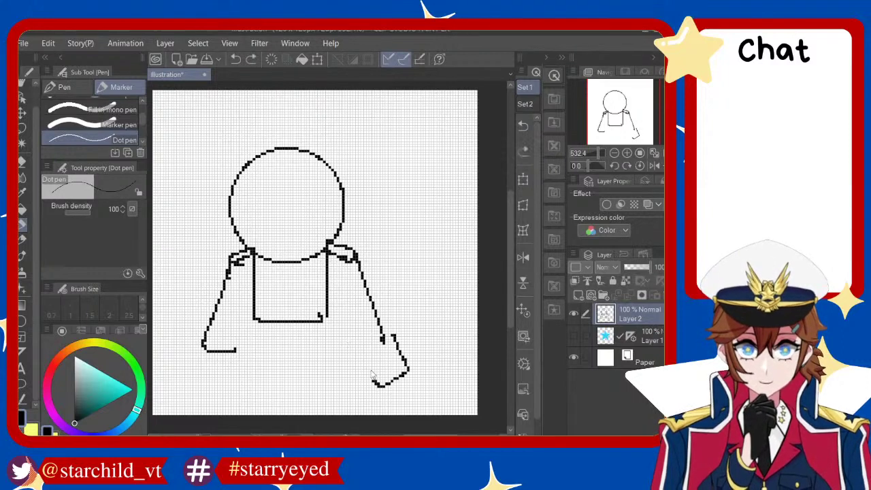
drag(357, 352, 394, 336)
key(ctrl+z)
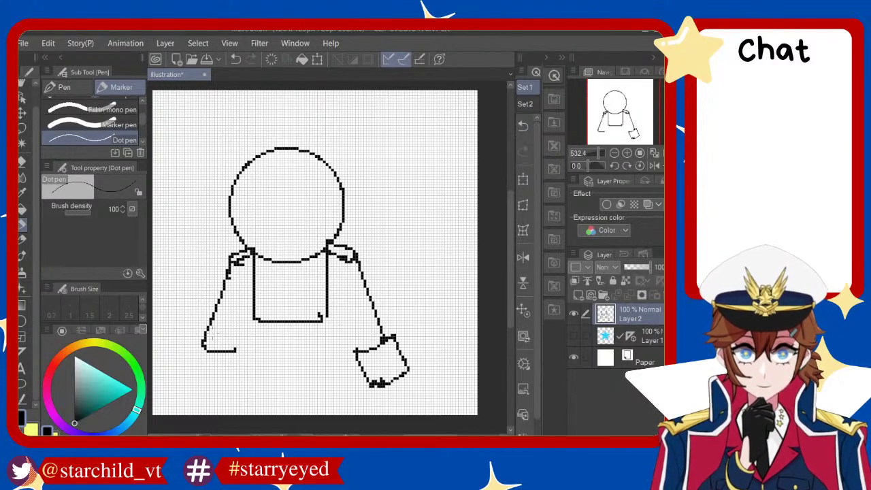
Draw and close the outline of the left hand
mouse_move(197, 331)
mouse_down()
mouse_move(232, 383)
mouse_move(189, 379)
mouse_move(232, 380)
mouse_up()
key(ctrl+z)
mouse_move(244, 383)
mouse_down()
mouse_move(195, 334)
mouse_move(244, 353)
mouse_move(235, 384)
mouse_up()
key(ctrl+z)
Draw the two leg lines running down from the torso
key(ctrl+z)
drag(242, 352, 231, 383)
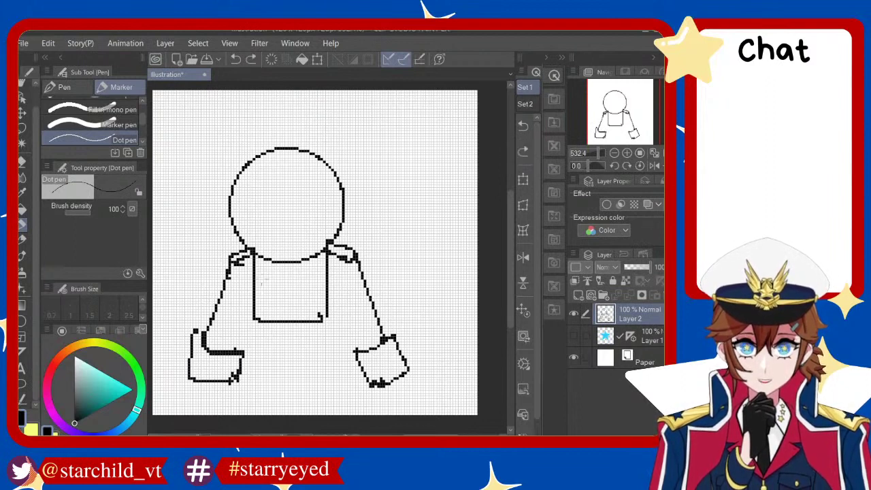
drag(263, 270, 270, 413)
key(ctrl+z)
key(ctrl+z)
drag(317, 260, 344, 401)
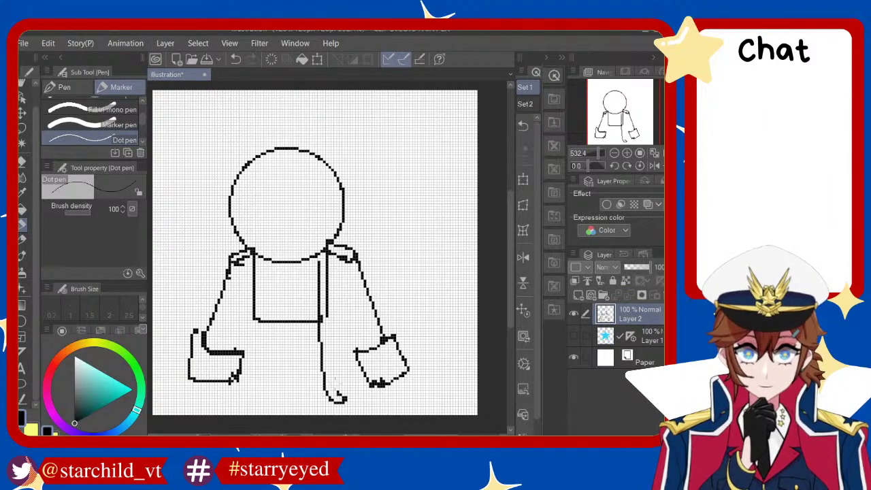
drag(261, 260, 283, 409)
key(ctrl+z)
drag(262, 279, 267, 414)
key(ctrl+z)
key(ctrl+z)
drag(257, 260, 257, 404)
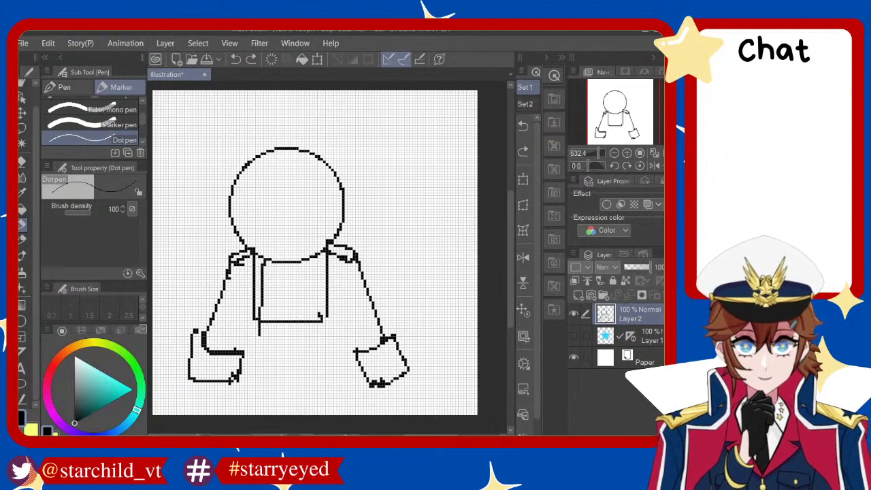
key(ctrl+z)
mouse_move(306, 260)
mouse_down()
mouse_move(321, 414)
mouse_move(333, 394)
mouse_up()
drag(266, 330, 301, 376)
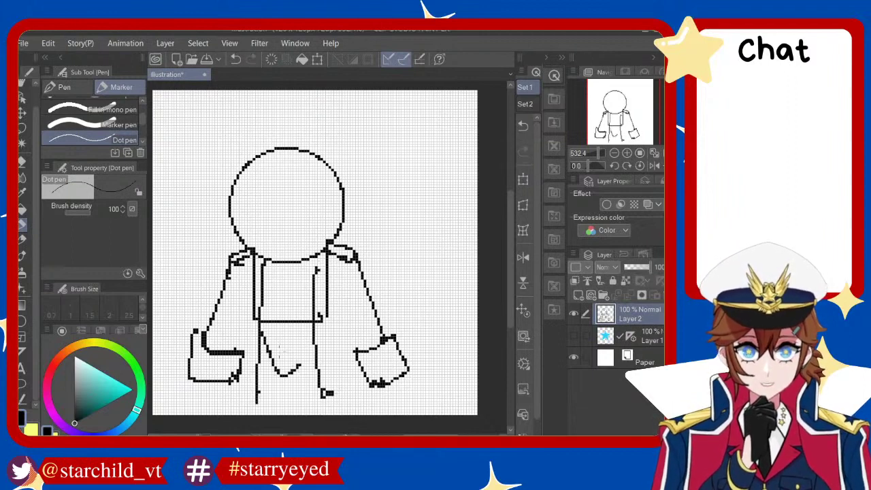
Add the inner stroke to the right of the left leg
key(ctrl+z)
key(ctrl+z)
mouse_move(267, 328)
mouse_down()
mouse_move(287, 356)
mouse_move(278, 366)
mouse_up()
key(ctrl+z)
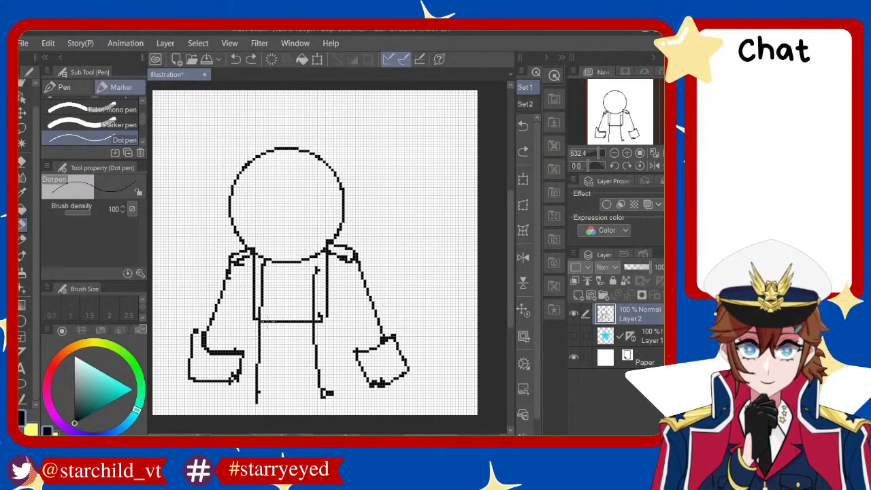
mouse_move(263, 321)
mouse_down()
mouse_move(279, 349)
mouse_move(312, 354)
mouse_up()
Draw boot outlines closing the bottoms of the left and right legs
key(ctrl+z)
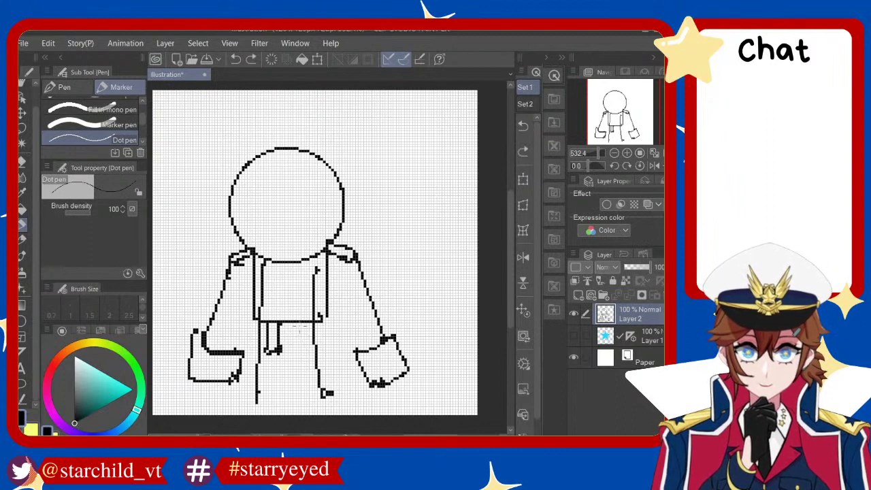
drag(296, 321, 313, 356)
drag(256, 354, 276, 381)
key(ctrl+z)
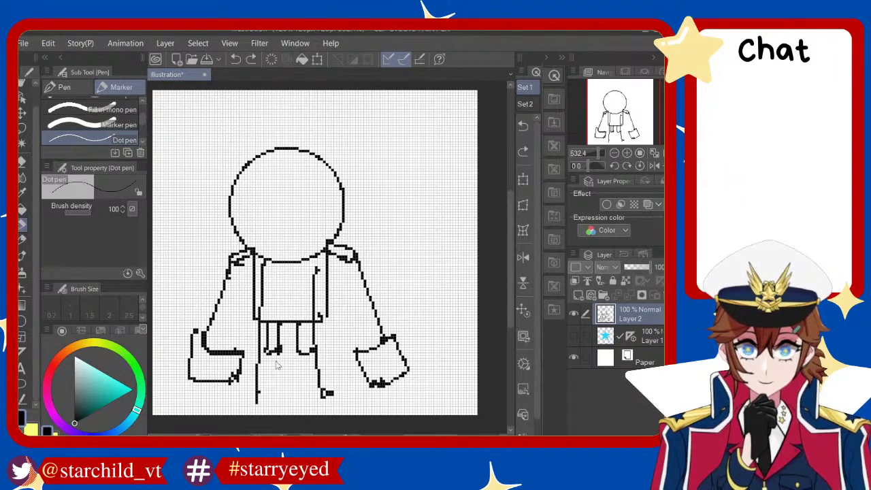
mouse_move(264, 350)
mouse_down()
mouse_move(279, 391)
mouse_move(263, 376)
mouse_move(282, 354)
mouse_up()
key(ctrl+z)
key(ctrl+z)
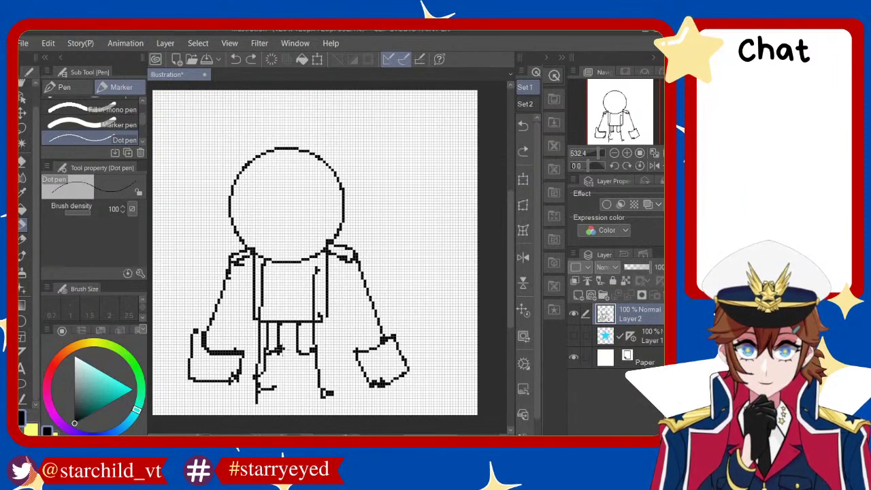
mouse_move(260, 383)
mouse_down()
mouse_move(283, 348)
mouse_move(301, 390)
mouse_up()
Draw the coat's front edge lines down the left side
key(ctrl+z)
mouse_move(297, 354)
mouse_down()
mouse_move(315, 389)
mouse_move(298, 383)
mouse_move(316, 363)
mouse_move(317, 382)
mouse_up()
key(ctrl+z)
key(ctrl+z)
drag(258, 276, 303, 290)
key(ctrl+z)
key(ctrl+z)
key(ctrl+z)
mouse_move(257, 263)
mouse_down()
mouse_move(237, 350)
mouse_move(258, 404)
mouse_up()
key(ctrl+z)
drag(228, 380, 256, 397)
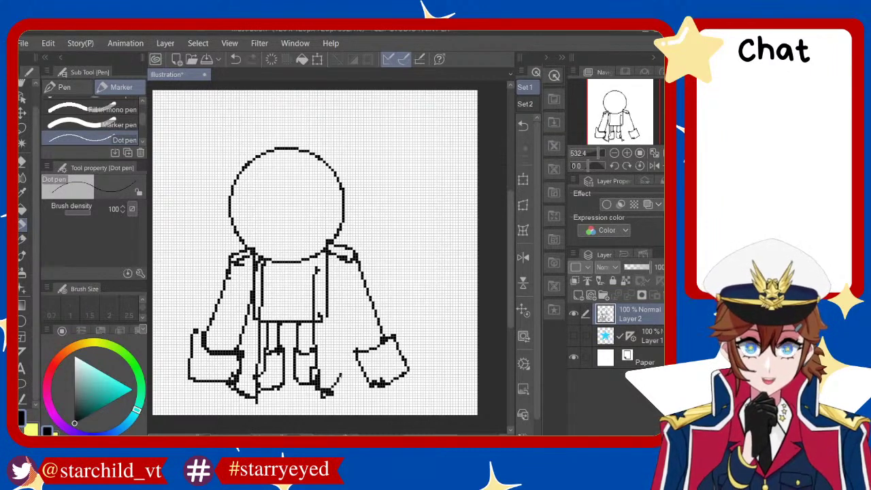
Add crease and coat details around the legs and right boot
key(ctrl+z)
drag(331, 398, 351, 369)
drag(269, 331, 292, 353)
key(ctrl+z)
mouse_move(247, 319)
mouse_down()
mouse_move(276, 336)
mouse_move(263, 344)
mouse_up()
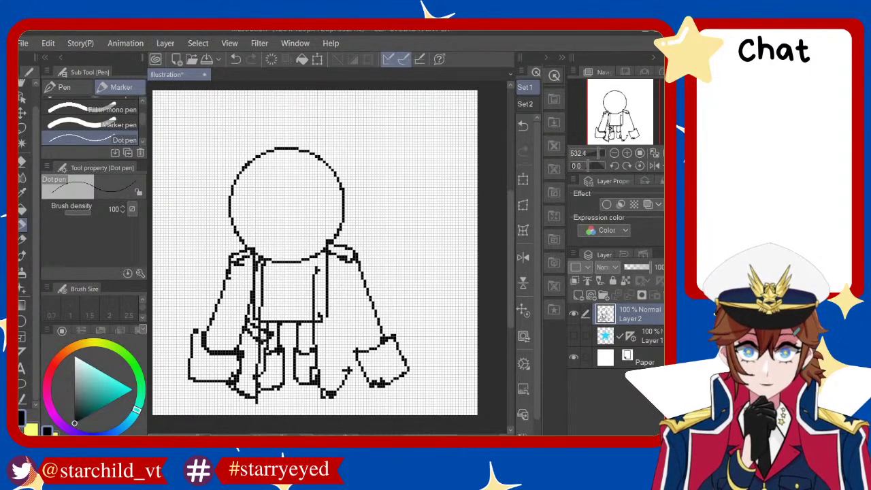
key(ctrl+z)
key(ctrl+z)
mouse_move(330, 323)
mouse_down()
mouse_move(307, 348)
mouse_move(341, 319)
mouse_up()
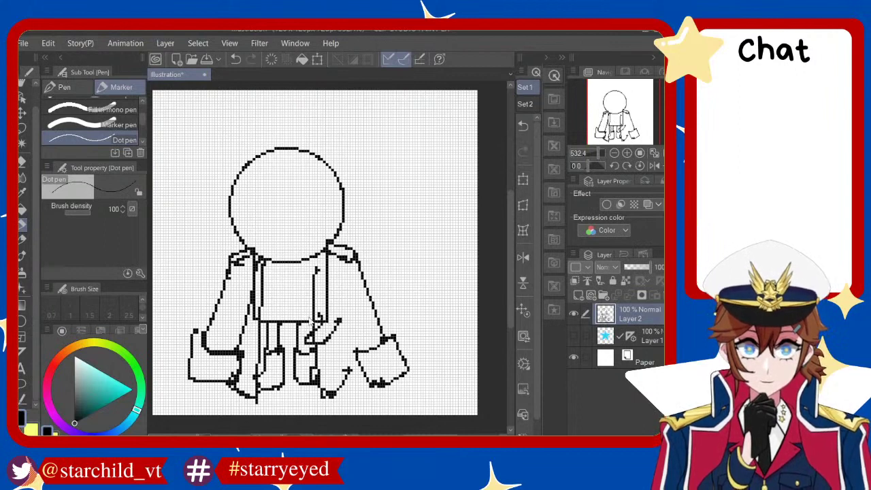
key(ctrl+z)
key(ctrl+z)
Remove the box mark on the torso and extend the belt line rightward
key(ctrl+z)
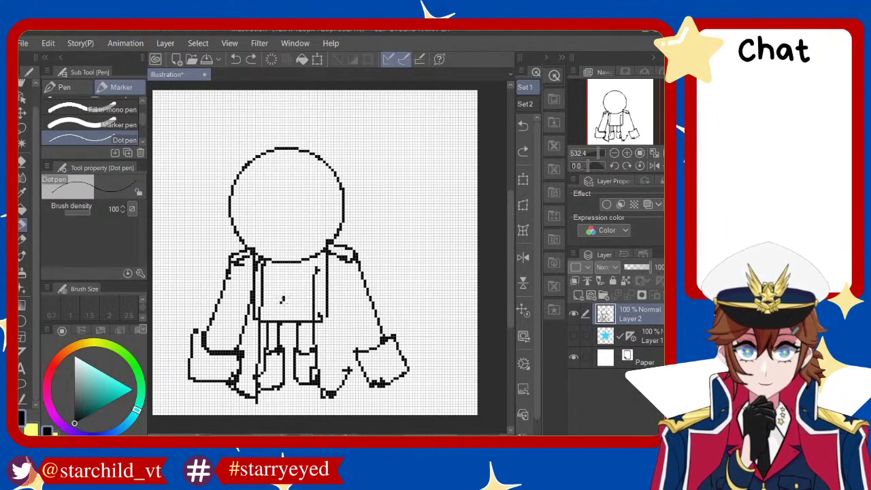
key(ctrl+z)
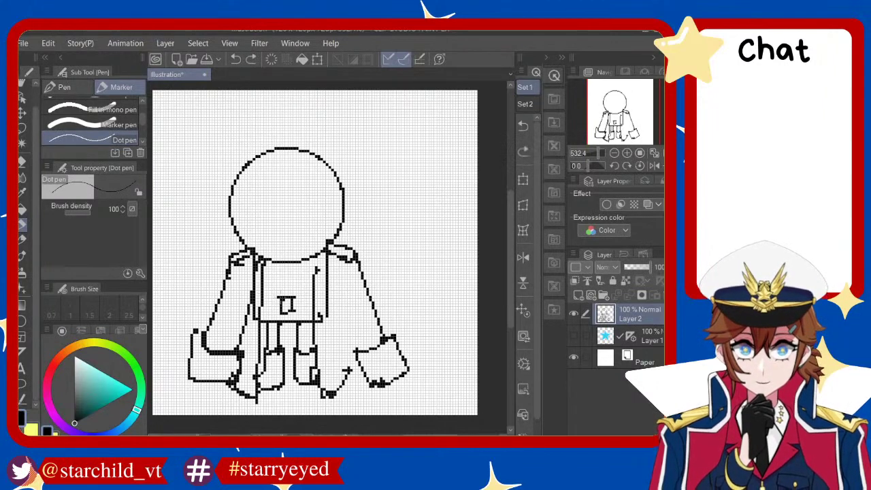
key(ctrl+z)
drag(297, 299, 313, 294)
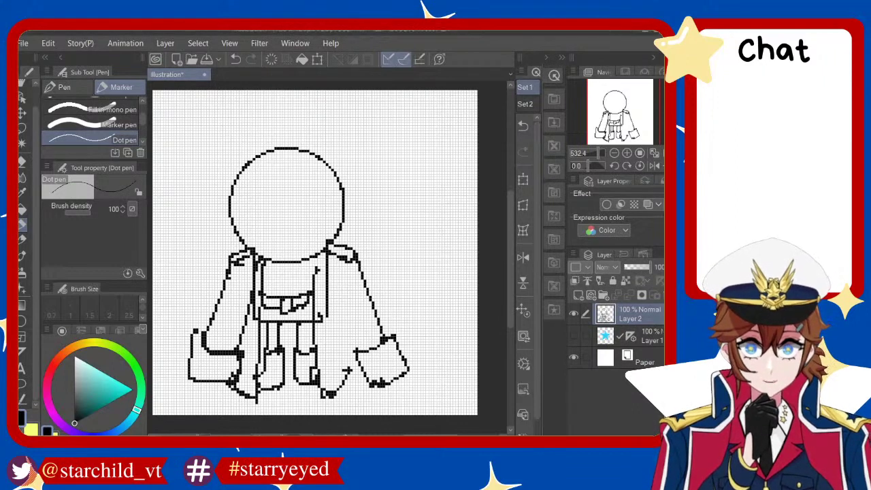
Draw the cap's rounded top arc over the head, redoing bad attempts
drag(237, 151, 338, 117)
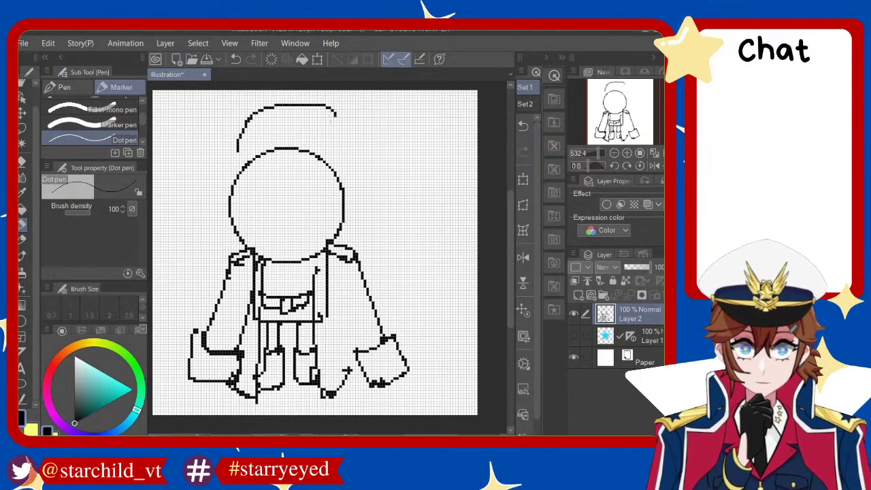
key(ctrl+z)
drag(240, 147, 344, 149)
key(ctrl+z)
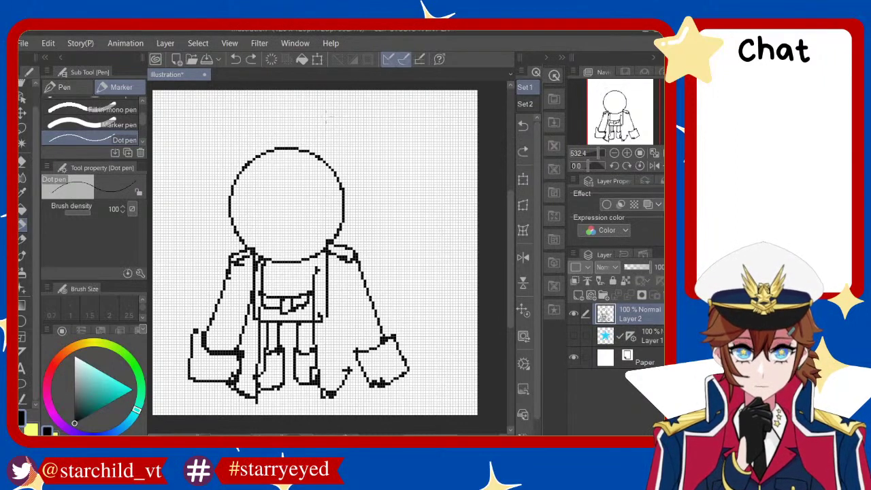
mouse_move(241, 145)
mouse_down()
mouse_move(318, 106)
mouse_move(343, 162)
mouse_up()
key(ctrl+z)
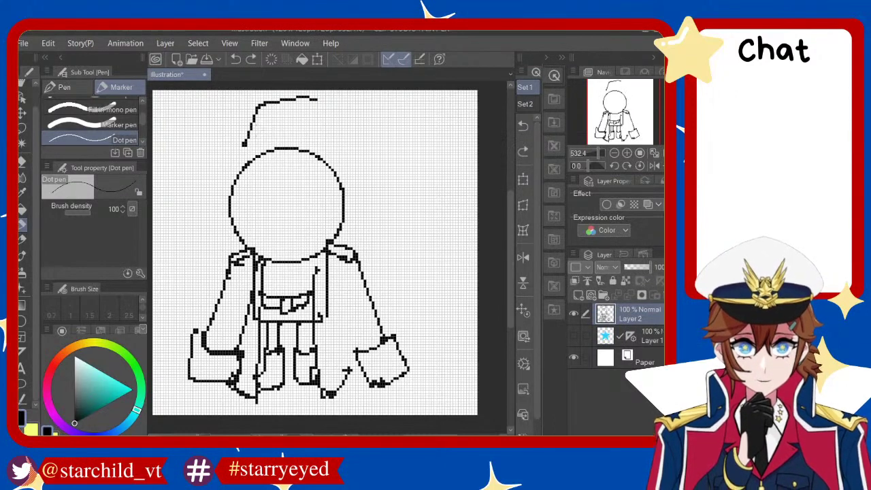
key(ctrl+z)
mouse_move(240, 143)
mouse_down()
mouse_move(250, 117)
mouse_move(320, 103)
mouse_move(344, 163)
mouse_up()
key(ctrl+z)
mouse_move(320, 104)
mouse_down()
mouse_move(344, 162)
mouse_move(231, 153)
mouse_move(282, 170)
mouse_move(334, 163)
mouse_up()
key(ctrl+z)
Draw a curved brim under the cap across the face
key(ctrl+z)
drag(242, 145, 315, 168)
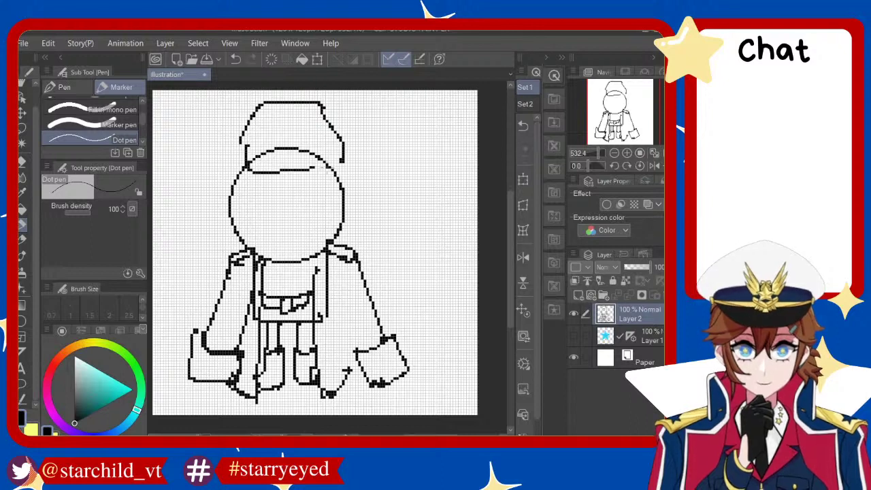
key(ctrl+z)
mouse_move(238, 172)
mouse_down()
mouse_move(275, 197)
mouse_move(340, 168)
mouse_move(342, 200)
mouse_up()
Add pointed hair tufts on the right and left sides of the brim
key(ctrl+z)
drag(336, 168, 361, 231)
key(ctrl+z)
drag(339, 163, 350, 206)
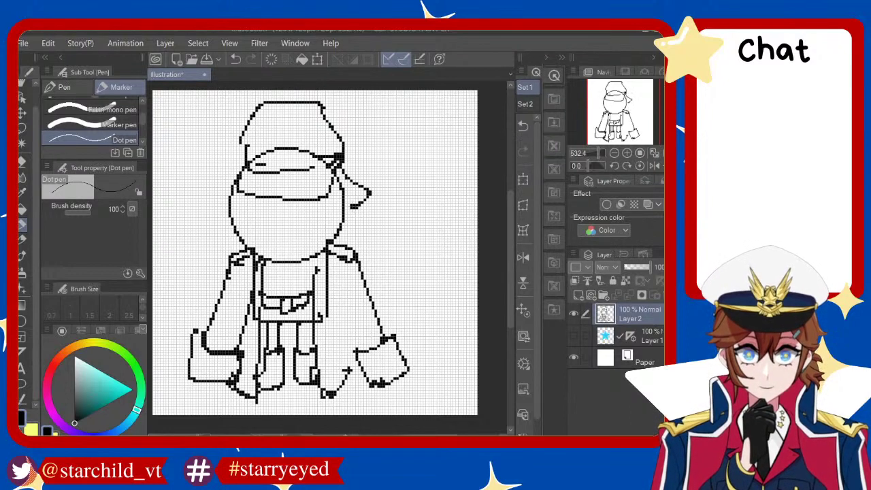
key(ctrl+z)
drag(341, 165, 354, 192)
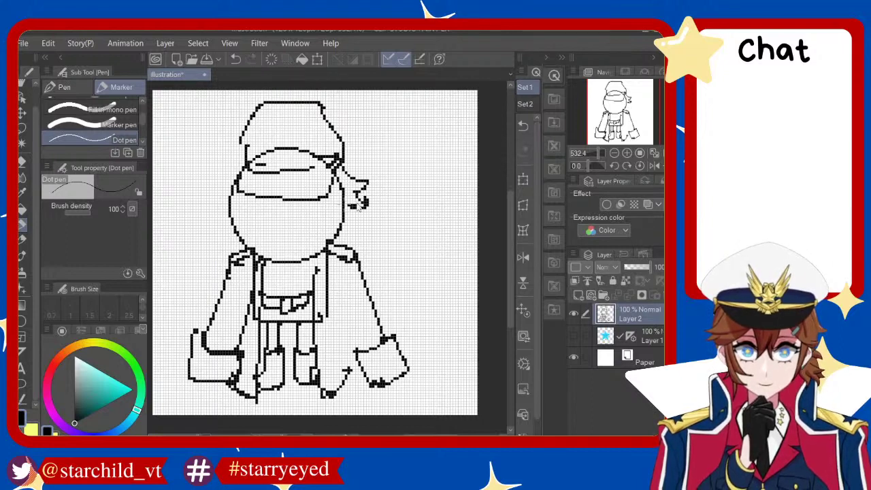
key(ctrl+z)
mouse_move(240, 164)
mouse_down()
mouse_move(209, 190)
mouse_move(221, 214)
mouse_up()
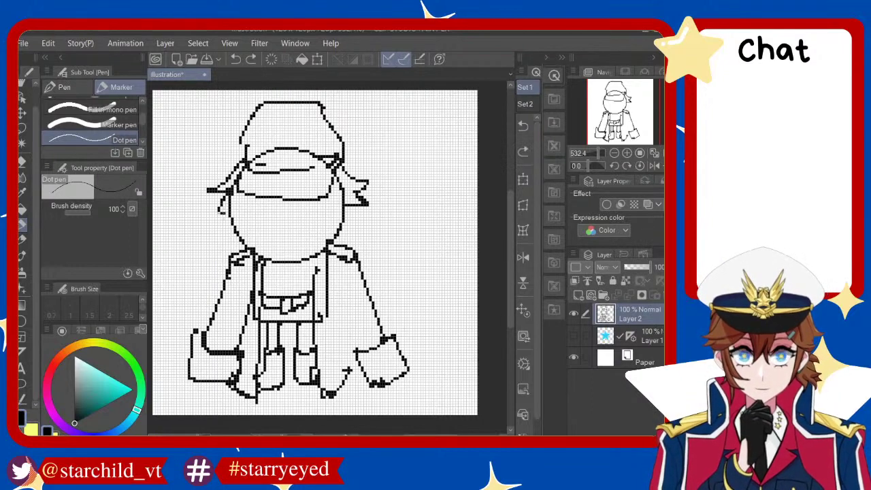
key(ctrl+z)
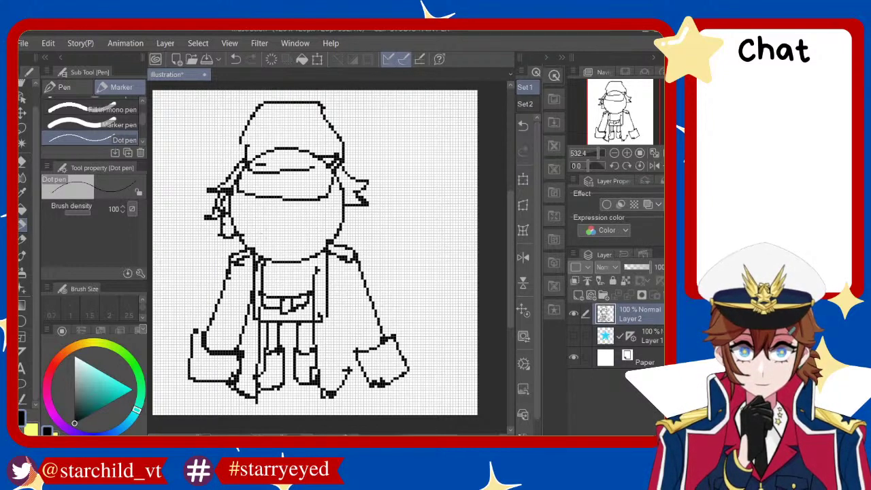
key(ctrl+z)
Add a hair flap beside the right cheek and discard stray collar and face strokes
mouse_move(348, 216)
mouse_down()
mouse_move(373, 227)
mouse_move(338, 249)
mouse_up()
key(ctrl+z)
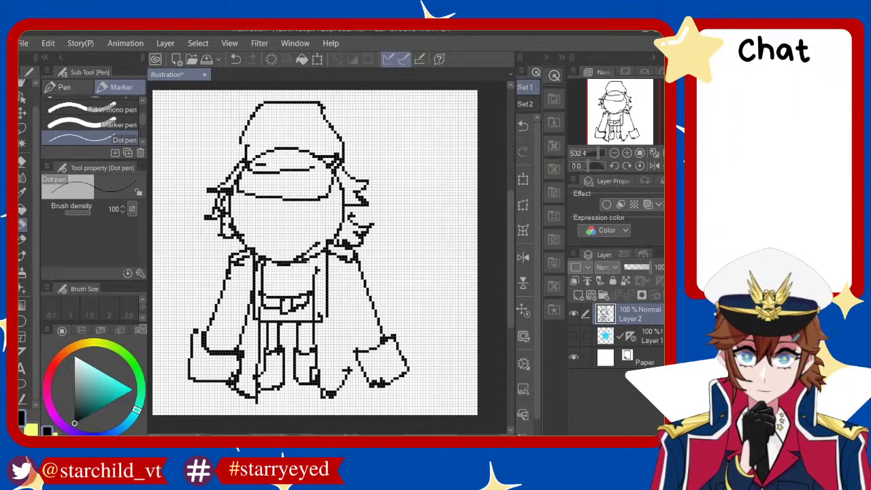
drag(287, 269, 299, 269)
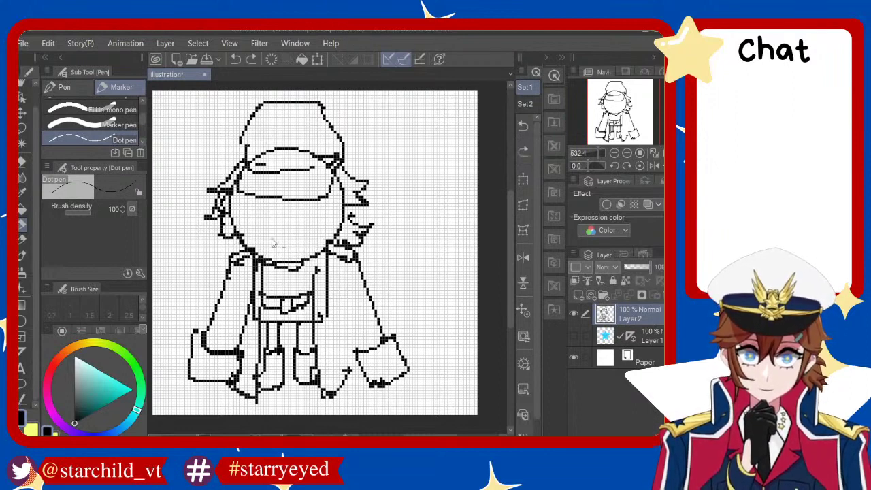
key(ctrl+z)
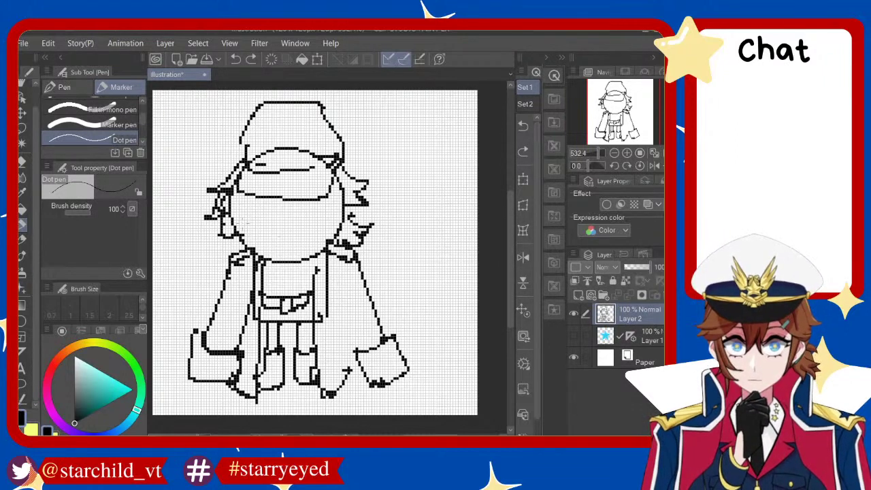
mouse_move(250, 217)
mouse_down()
mouse_move(278, 234)
mouse_move(260, 214)
mouse_up()
key(ctrl+z)
key(ctrl+z)
Try and discard a small face mark, then toggle the character and star layers to compare
key(ctrl+z)
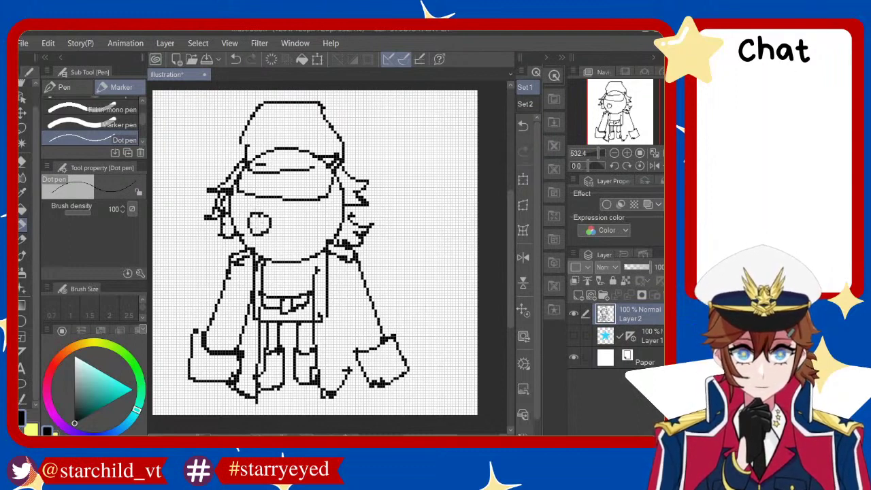
key(ctrl+z)
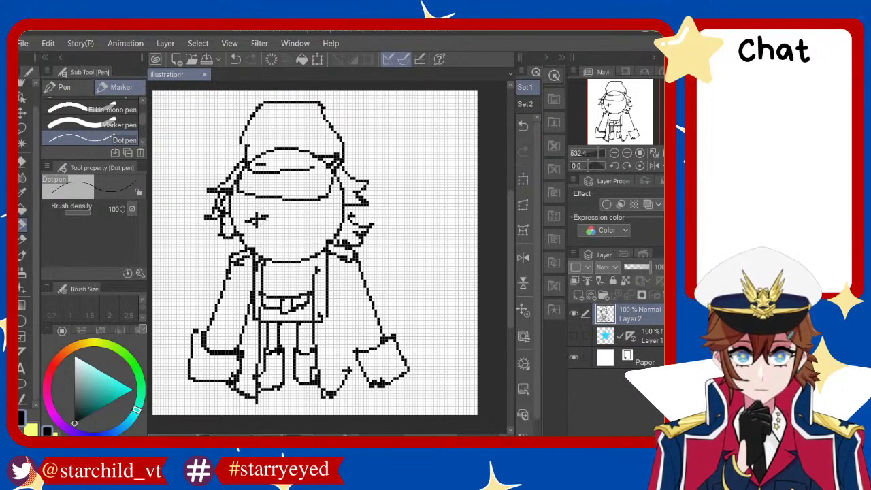
drag(256, 219, 264, 214)
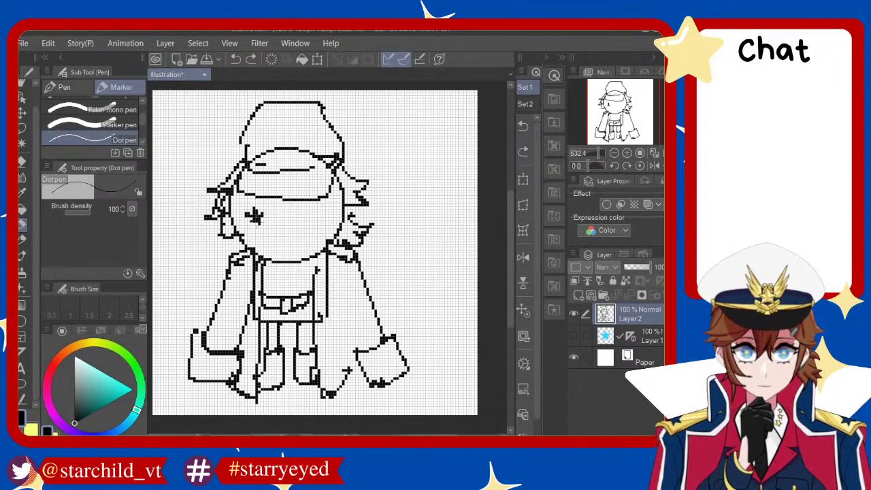
key(ctrl+z)
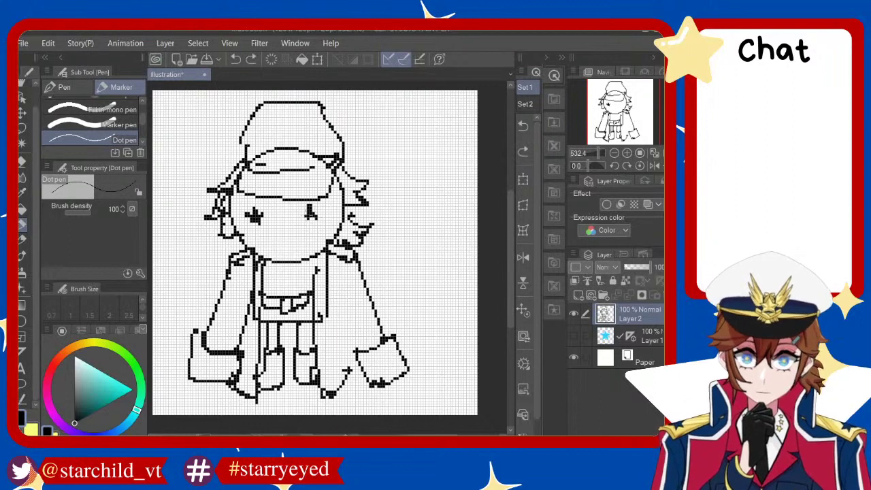
click(574, 314)
click(574, 336)
click(574, 336)
click(574, 314)
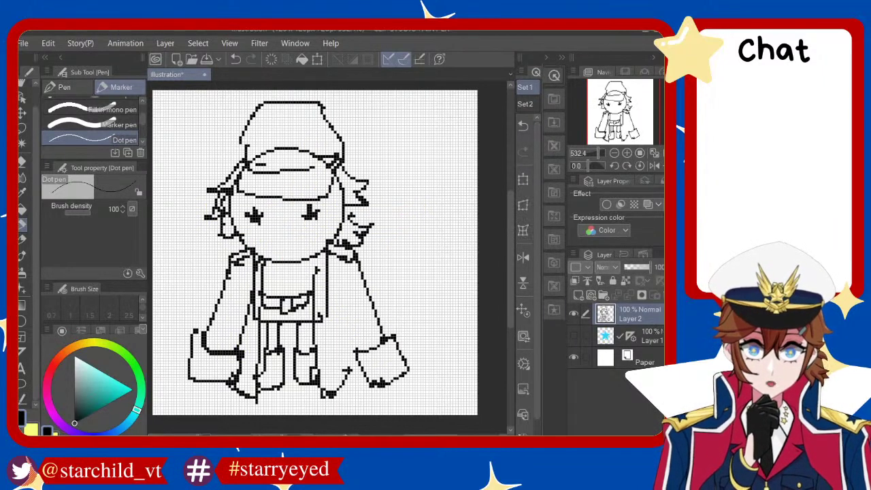
Try a circle around the left eye and a wider, lashed right eye, undoing both
key(ctrl+z)
mouse_move(260, 195)
mouse_down()
mouse_move(234, 199)
mouse_move(291, 217)
mouse_up()
key(ctrl+z)
drag(314, 208, 328, 199)
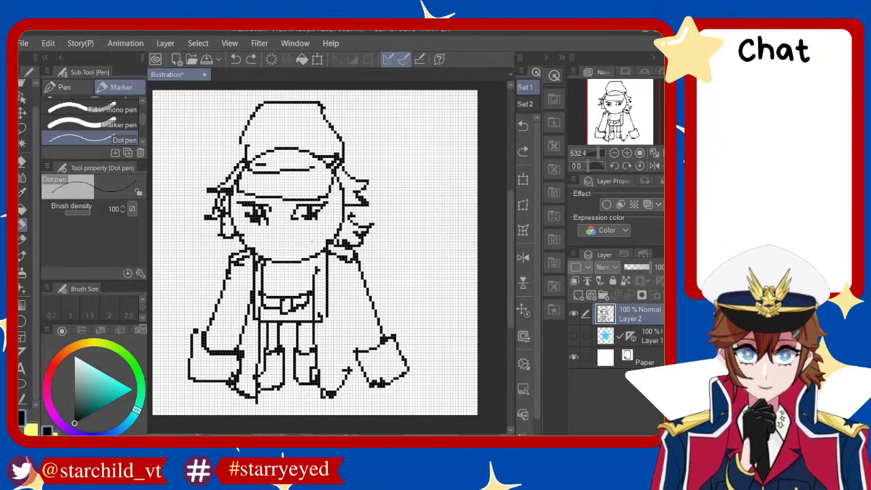
key(ctrl+z)
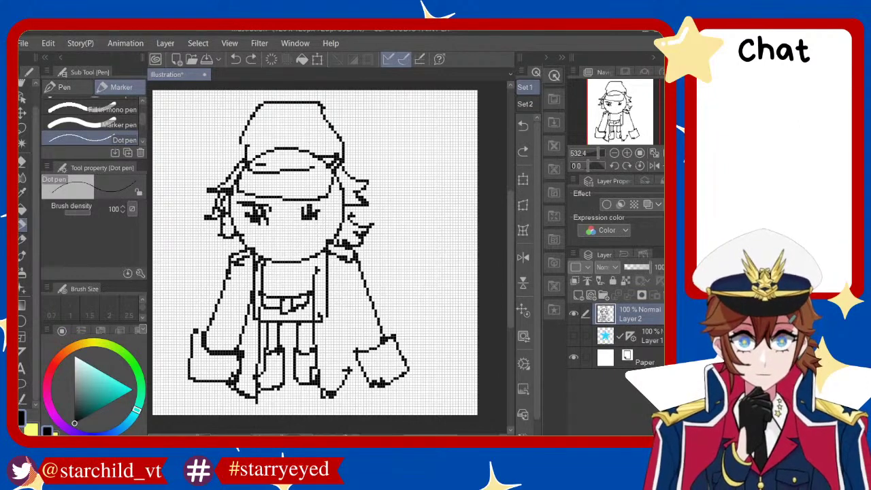
key(ctrl+z)
Draw a short pixel stroke across the chibi's right eye
drag(315, 207, 332, 196)
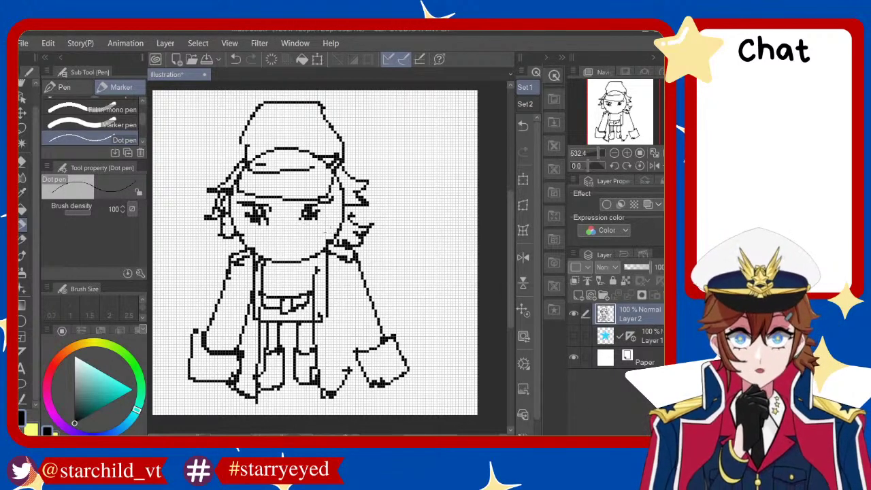
Compare the last torso stroke with undo and redo, leaving it undone
key(ctrl+z)
key(ctrl+y)
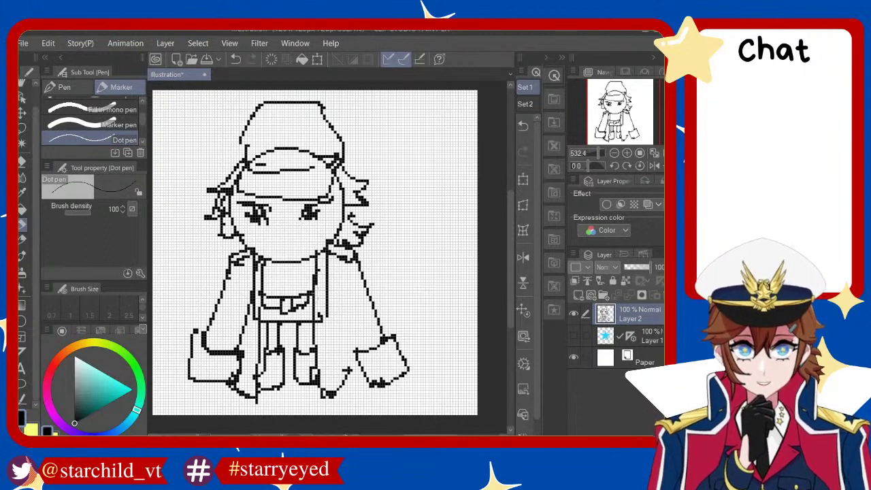
key(ctrl+z)
key(ctrl+y)
key(ctrl+z)
key(ctrl+y)
key(ctrl+z)
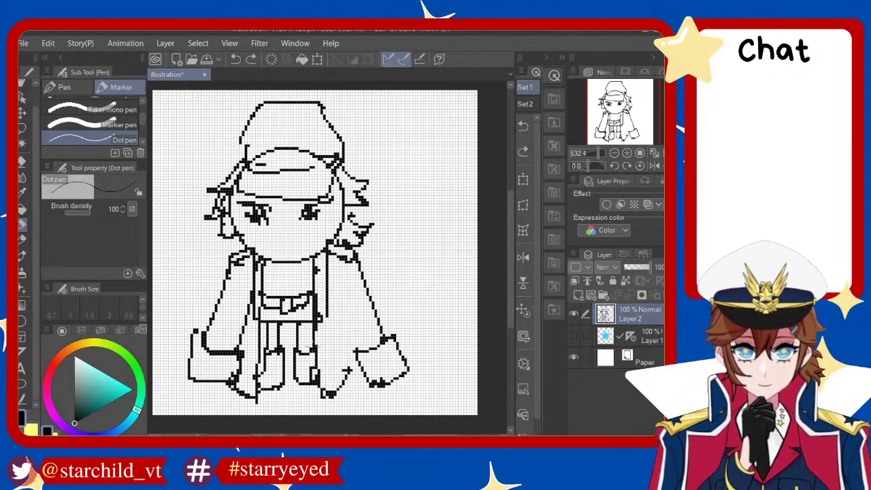
Erase the lower vertical line down the torso with the Hard eraser
key(e)
drag(320, 258, 319, 331)
drag(317, 294, 320, 343)
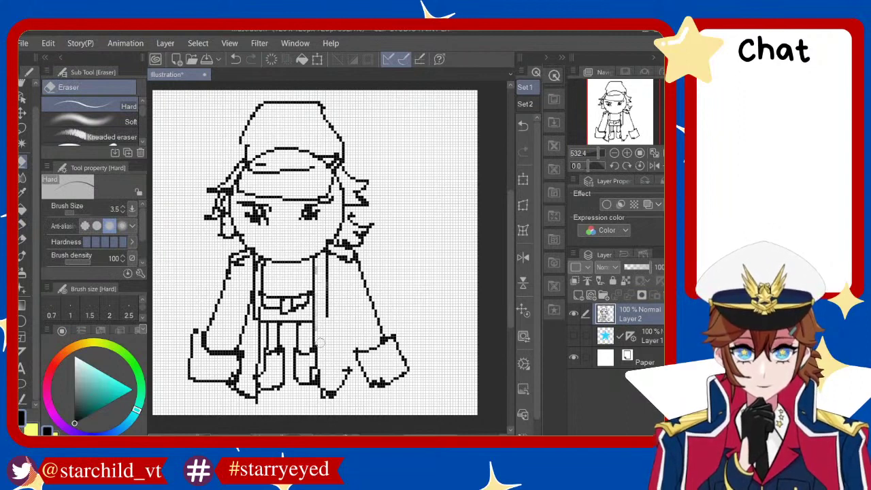
drag(315, 267, 320, 294)
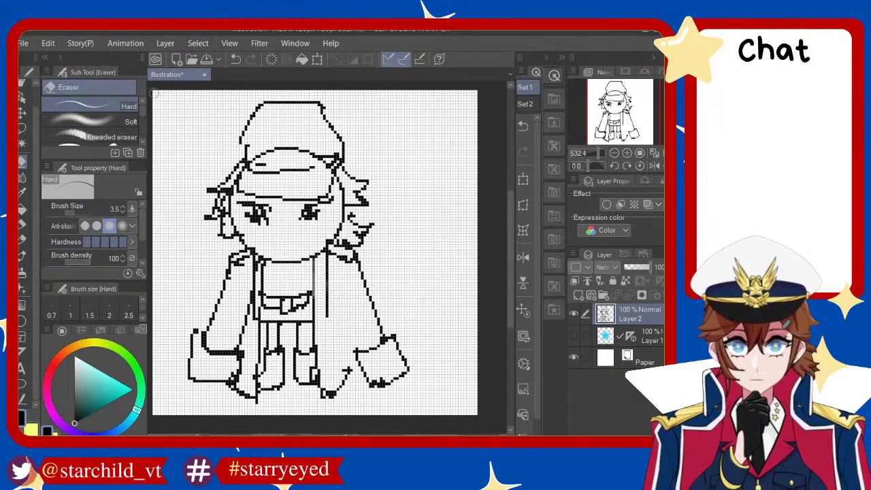
Switch to the Rough eraser and set its brush size to 5.0
scroll(95, 119, down, 1)
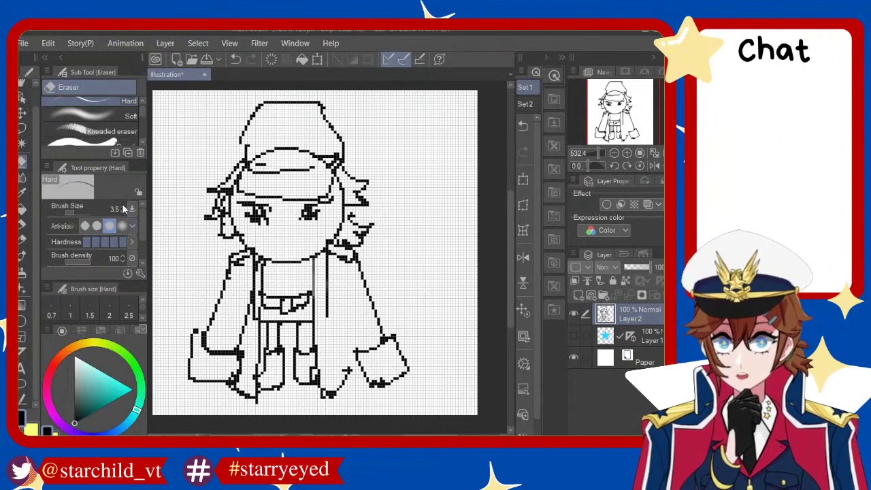
click(80, 209)
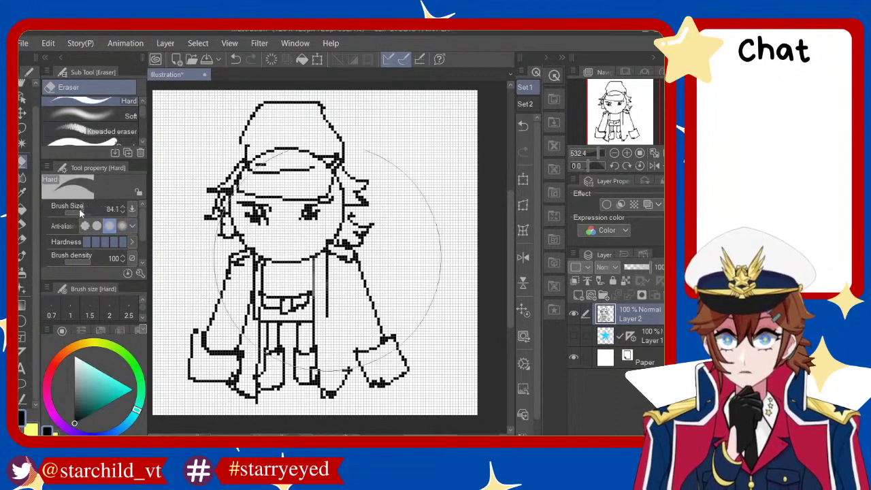
drag(79, 208, 77, 210)
scroll(103, 116, down, 3)
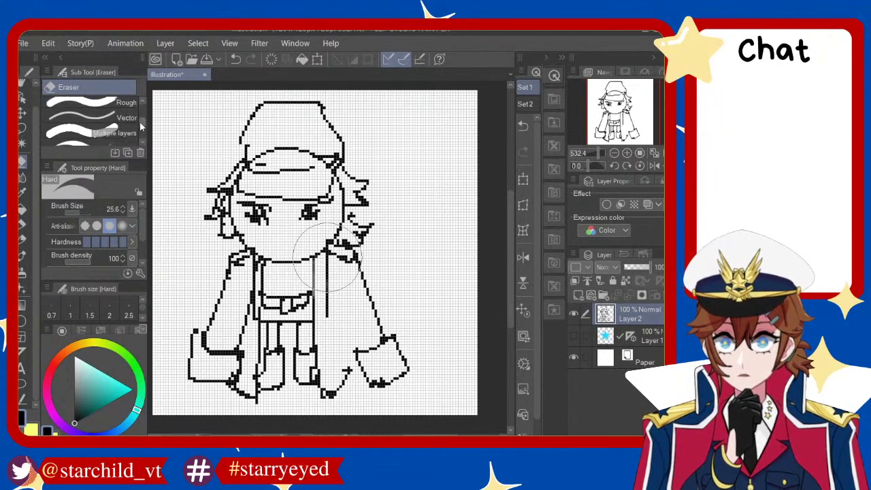
click(81, 105)
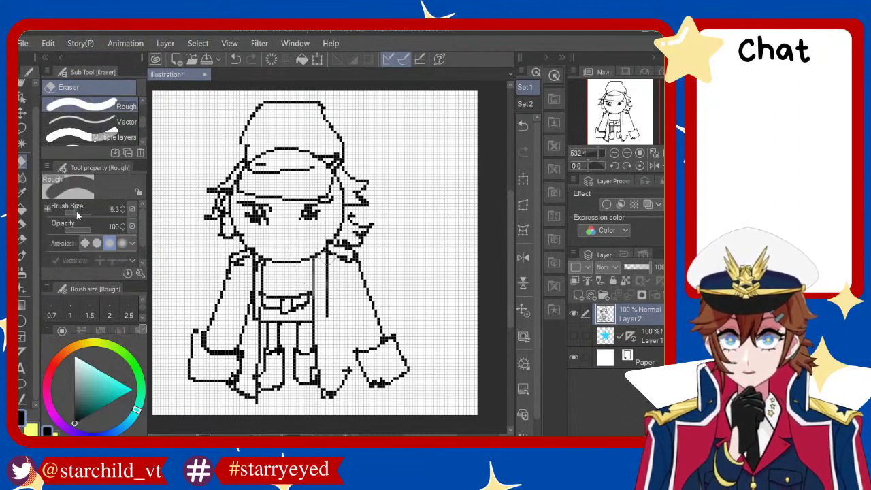
drag(76, 212, 68, 211)
click(123, 206)
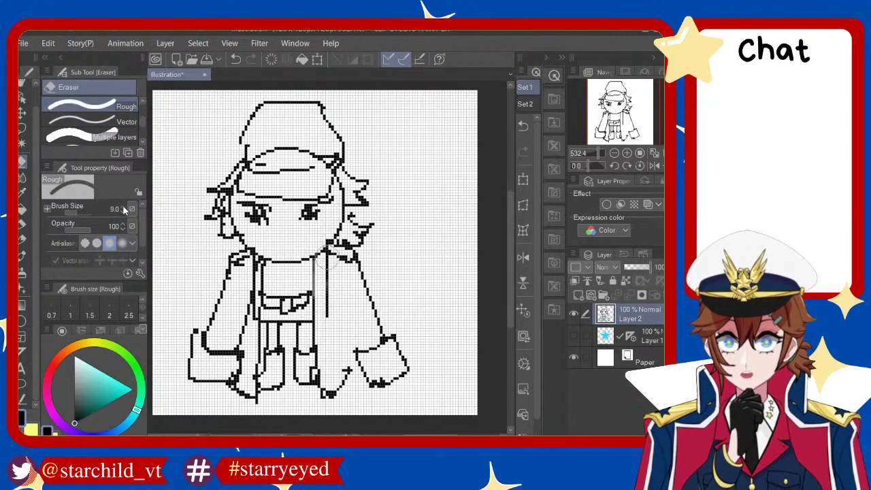
click(123, 206)
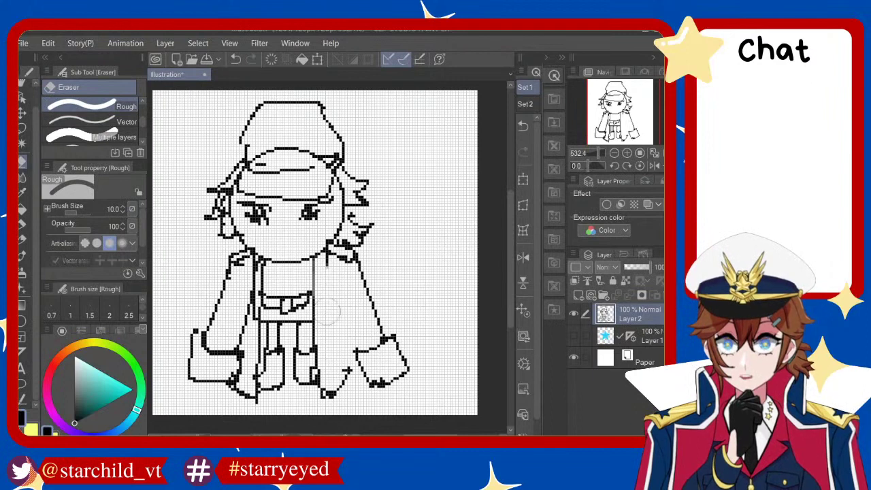
drag(76, 213, 73, 216)
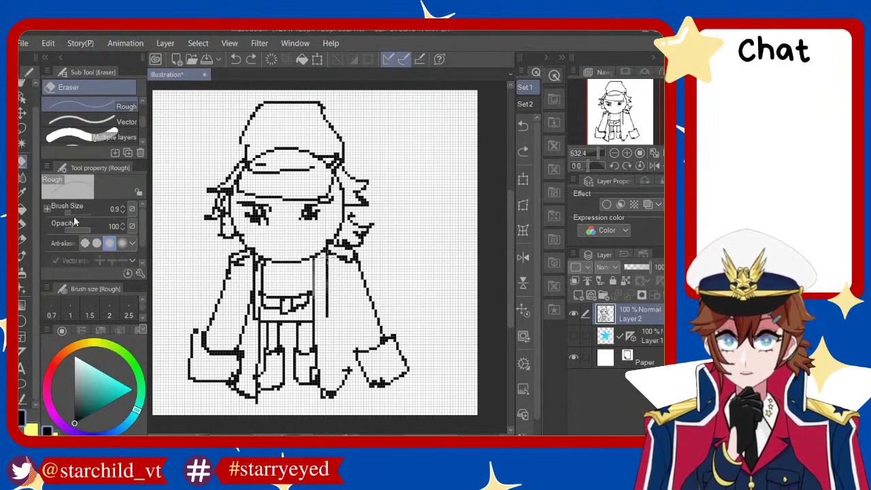
click(123, 206)
click(122, 205)
click(122, 206)
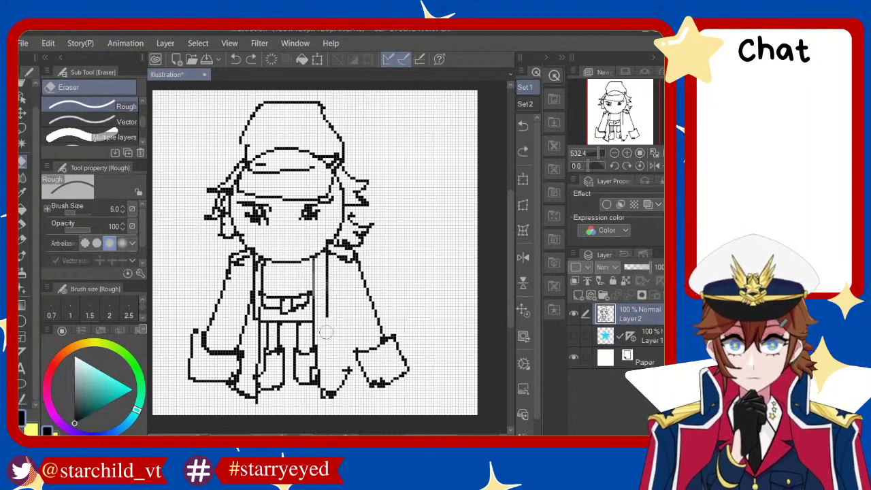
Extend the coat's right edge downward with the Dot pen
key(p)
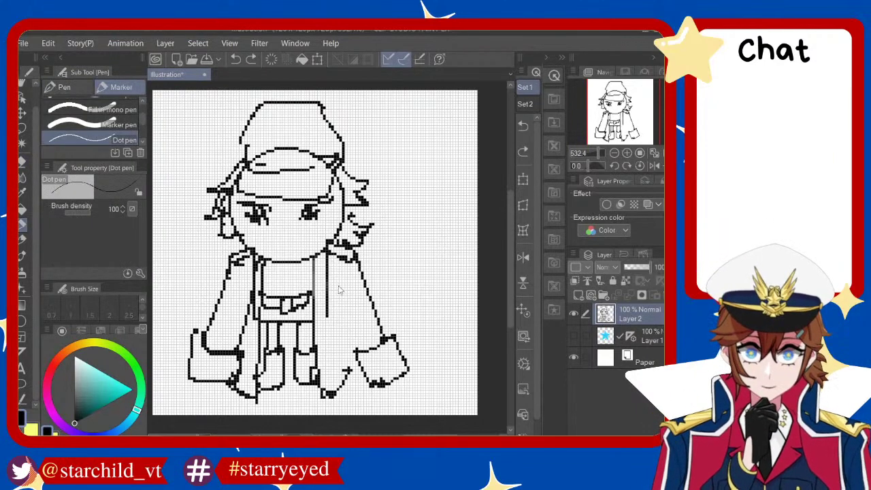
drag(331, 256, 361, 346)
key(ctrl+z)
mouse_move(340, 303)
mouse_down()
mouse_move(367, 351)
mouse_move(406, 361)
mouse_move(398, 343)
mouse_up()
Draw the right sleeve cuff over the hand, retrying strokes
key(ctrl+z)
key(ctrl+z)
key(ctrl+z)
drag(368, 374, 410, 353)
key(ctrl+z)
key(ctrl+z)
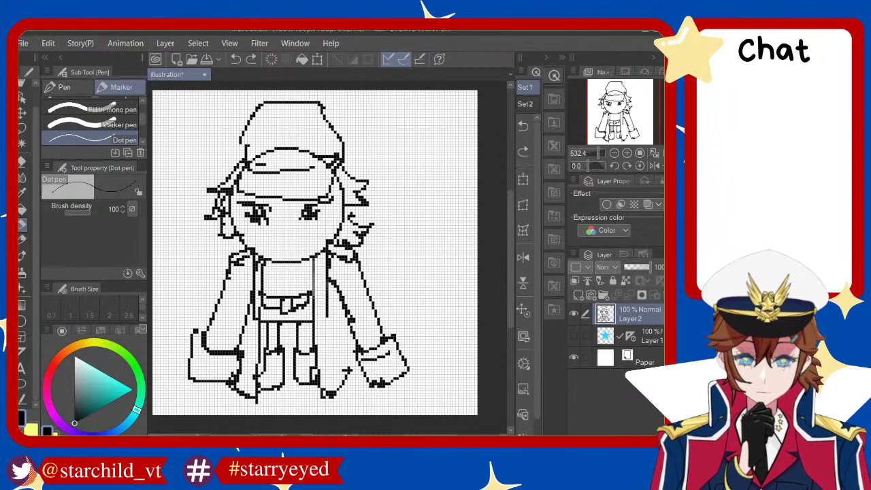
mouse_move(363, 372)
mouse_down()
mouse_move(398, 346)
mouse_move(421, 361)
mouse_move(416, 370)
mouse_up()
Draw the left sleeve cuff over the other hand
key(ctrl+z)
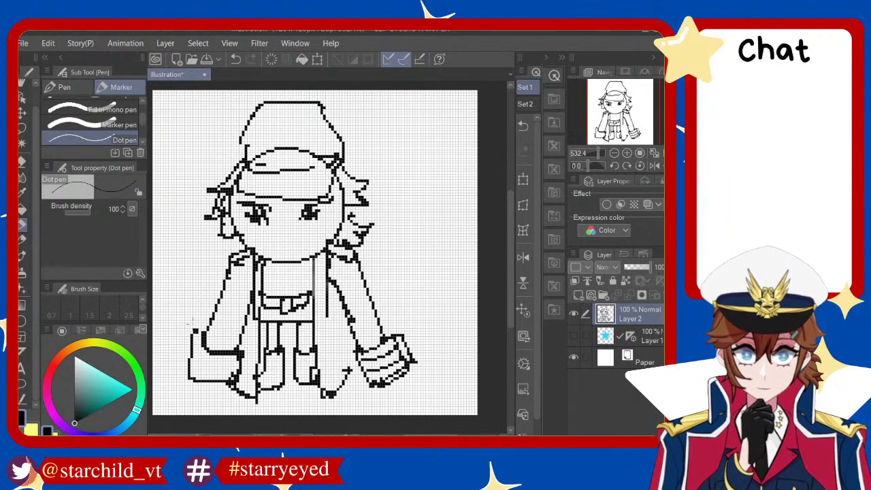
mouse_move(185, 331)
mouse_down()
mouse_move(203, 317)
mouse_move(177, 362)
mouse_up()
drag(213, 327, 207, 380)
key(ctrl+z)
mouse_move(193, 349)
mouse_down()
mouse_move(236, 366)
mouse_move(225, 379)
mouse_up()
key(ctrl+z)
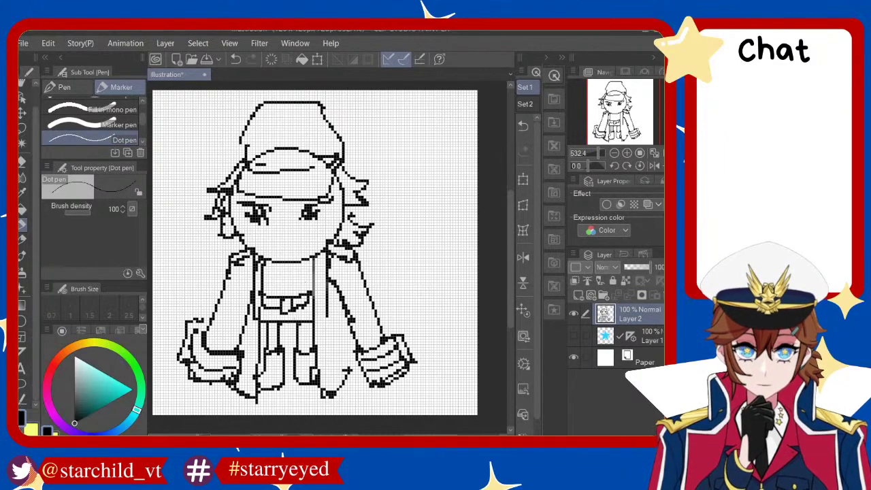
Zoom the canvas in and out, then undo back to the darker right eye
scroll(315, 253, down, 1)
scroll(344, 252, up, 1)
scroll(349, 251, up, 1)
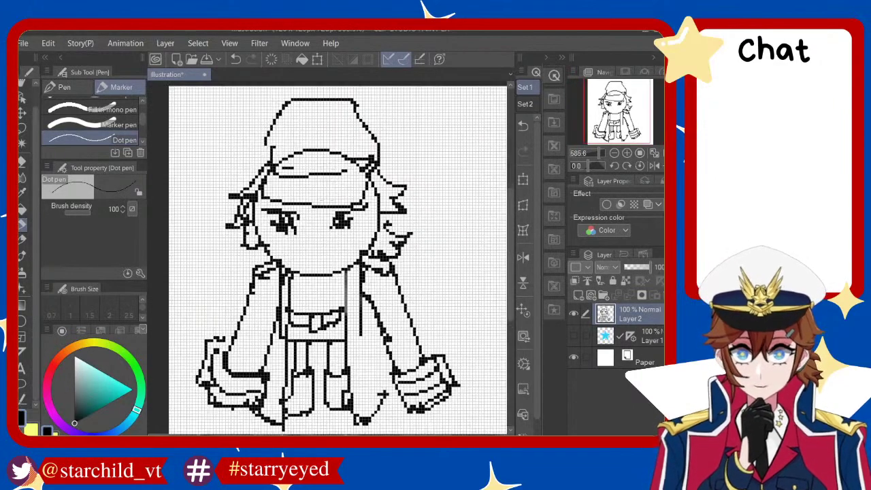
scroll(351, 261, down, 2)
scroll(351, 261, up, 1)
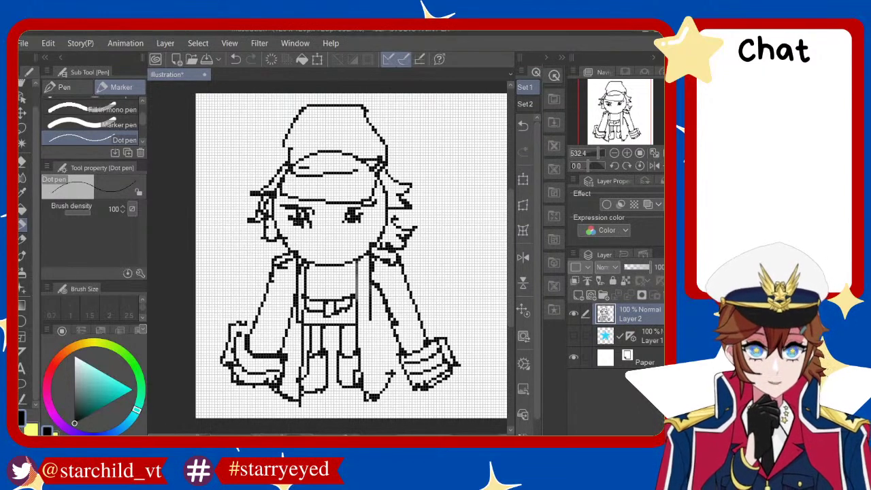
key(ctrl+z)
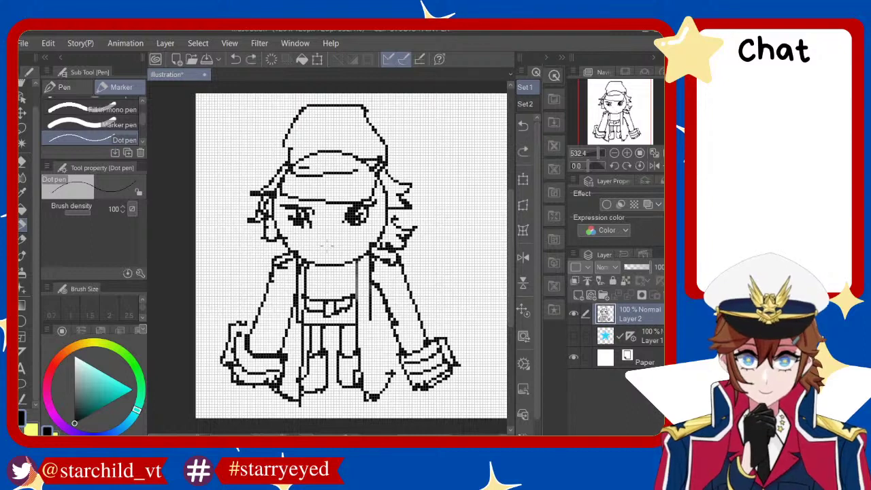
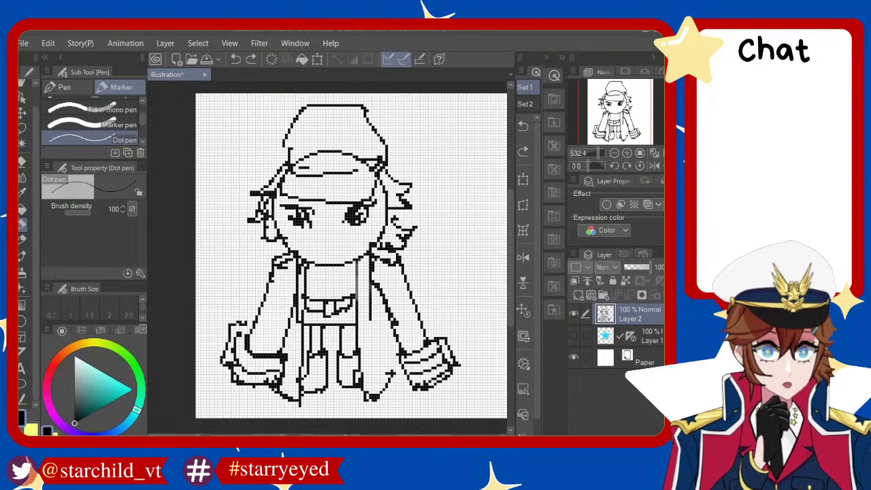
Lasso and delete the old character sketch, then add a new blank Layer 3 above Layer 2
scroll(409, 165, down, 1)
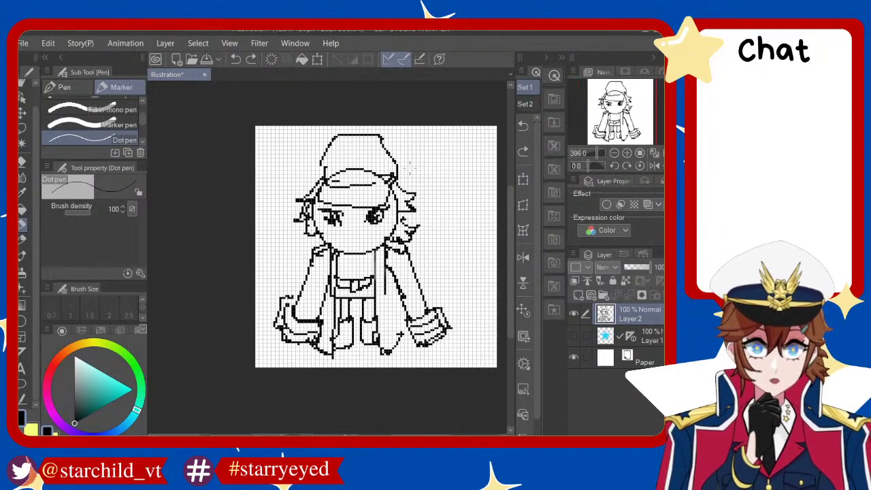
key(m)
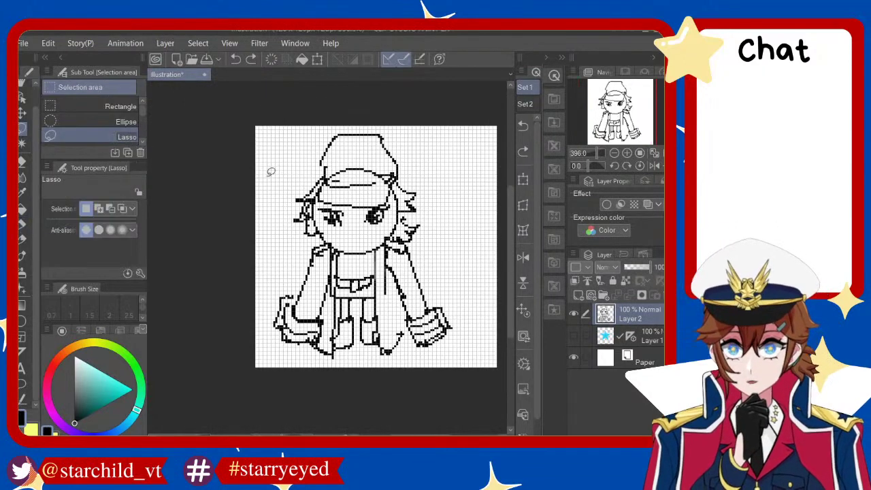
drag(437, 144, 327, 412)
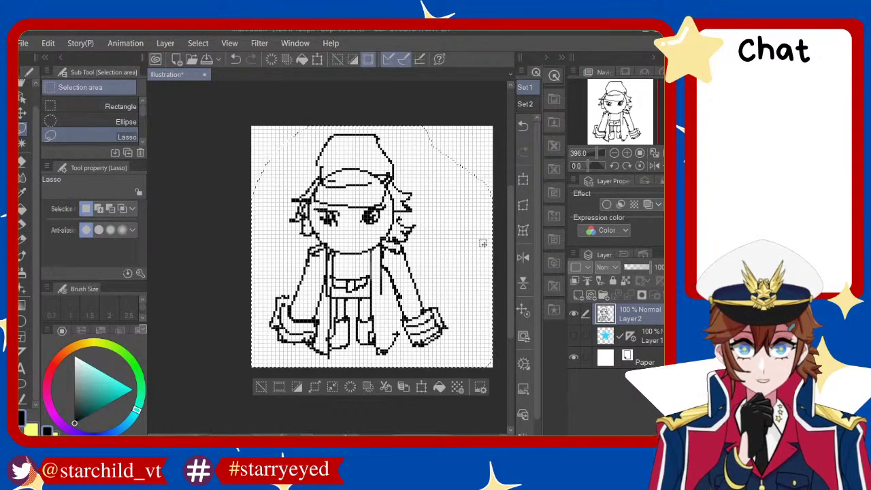
key(Delete)
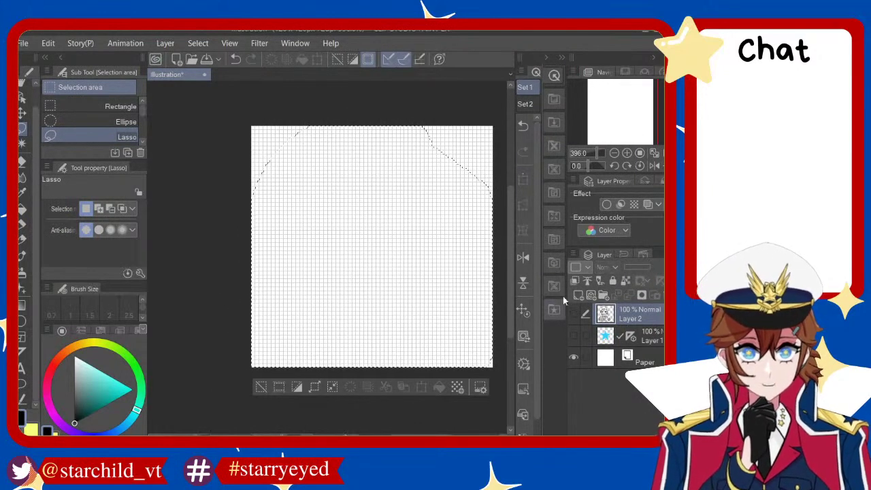
click(579, 296)
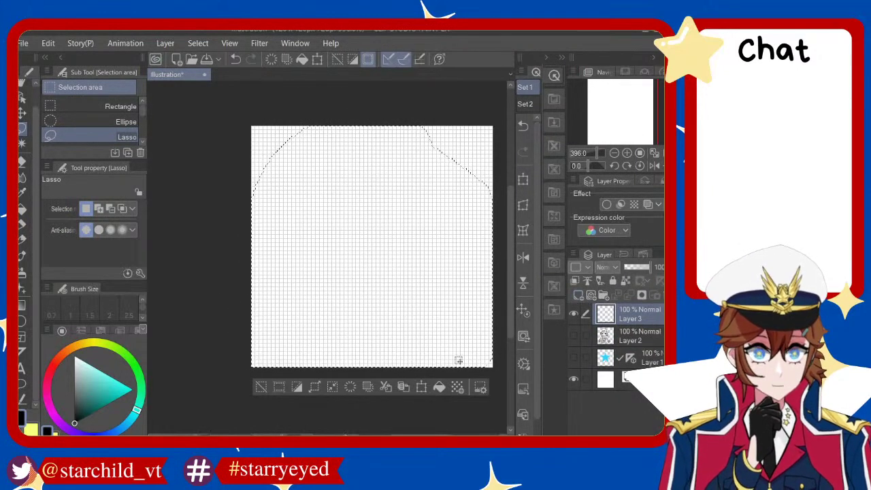
key(ctrl+d)
With the Dot pen, sketch a round head and tapered torso, redoing missed strokes
key(g)
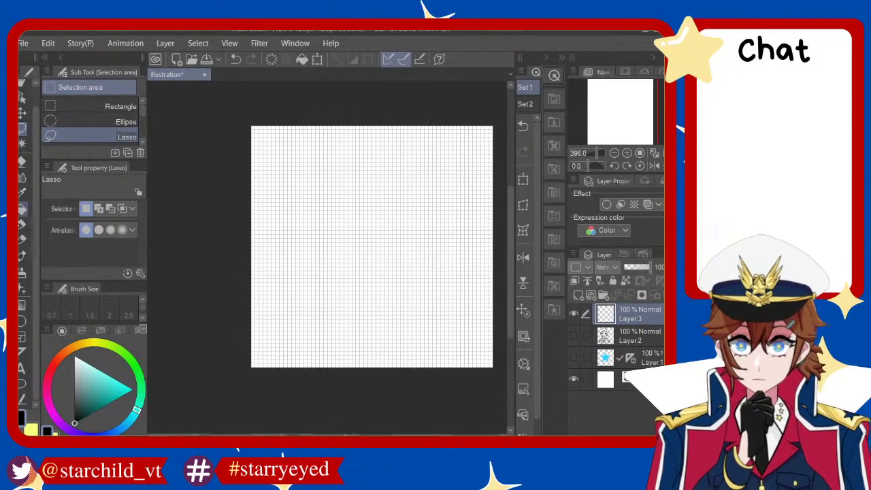
key(p)
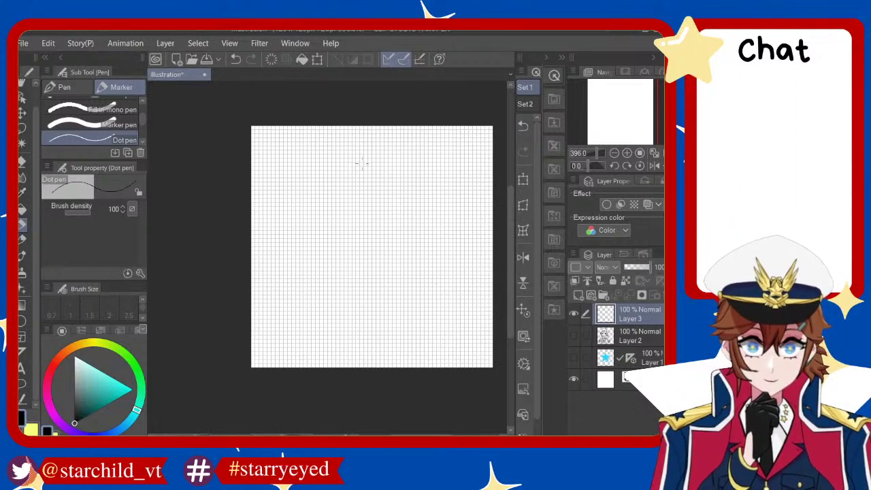
mouse_move(371, 156)
mouse_down()
mouse_move(378, 154)
mouse_move(382, 172)
mouse_move(378, 252)
mouse_up()
key(ctrl+z)
key(ctrl+z)
mouse_move(344, 204)
mouse_down()
mouse_move(397, 191)
mouse_move(403, 208)
mouse_move(367, 260)
mouse_up()
key(ctrl+z)
drag(375, 214, 353, 265)
key(ctrl+z)
key(ctrl+z)
key(ctrl+z)
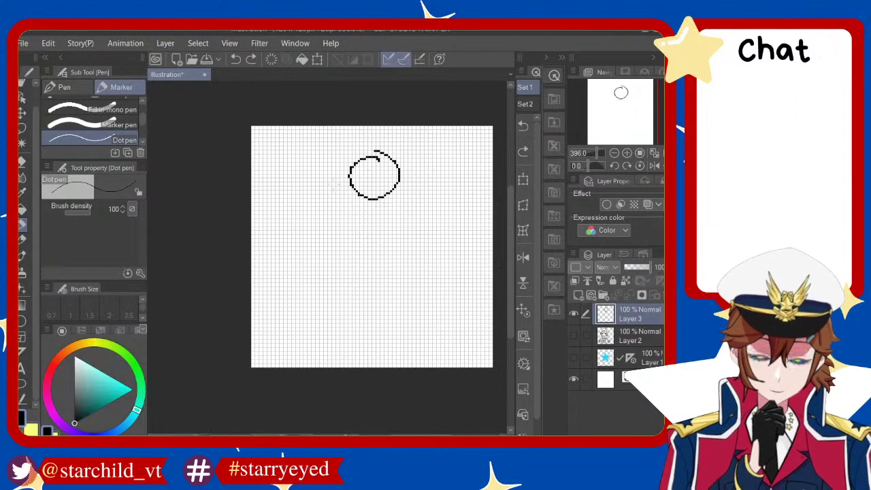
mouse_move(379, 203)
mouse_down()
mouse_move(372, 266)
mouse_move(409, 209)
mouse_move(368, 266)
mouse_move(399, 213)
mouse_move(369, 247)
mouse_up()
key(ctrl+z)
key(ctrl+z)
key(ctrl+z)
key(ctrl+z)
key(ctrl+z)
key(ctrl+z)
drag(361, 215, 374, 303)
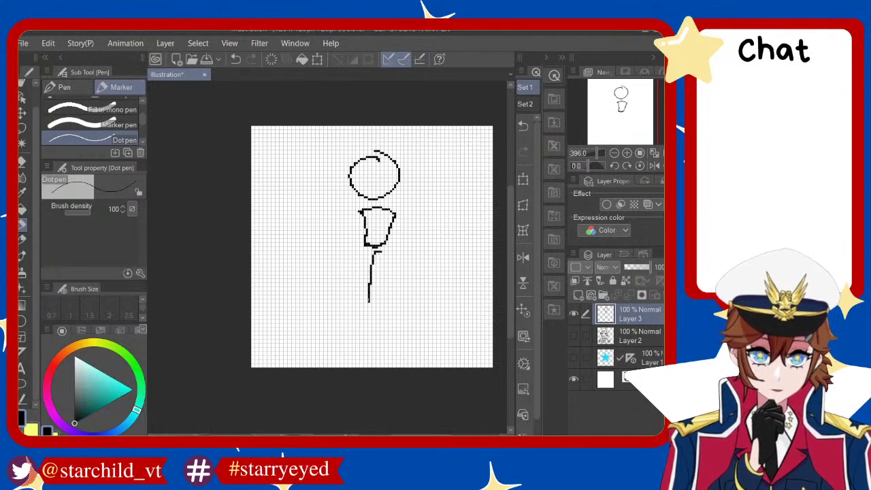
key(ctrl+z)
drag(364, 260, 365, 298)
Draw box-shaped shorts beneath the torso
key(ctrl+z)
drag(363, 251, 363, 274)
mouse_move(363, 252)
mouse_down()
mouse_move(385, 252)
mouse_move(394, 275)
mouse_up()
mouse_move(365, 273)
mouse_down()
mouse_move(393, 273)
mouse_move(372, 275)
mouse_move(381, 347)
mouse_up()
key(ctrl+z)
key(ctrl+z)
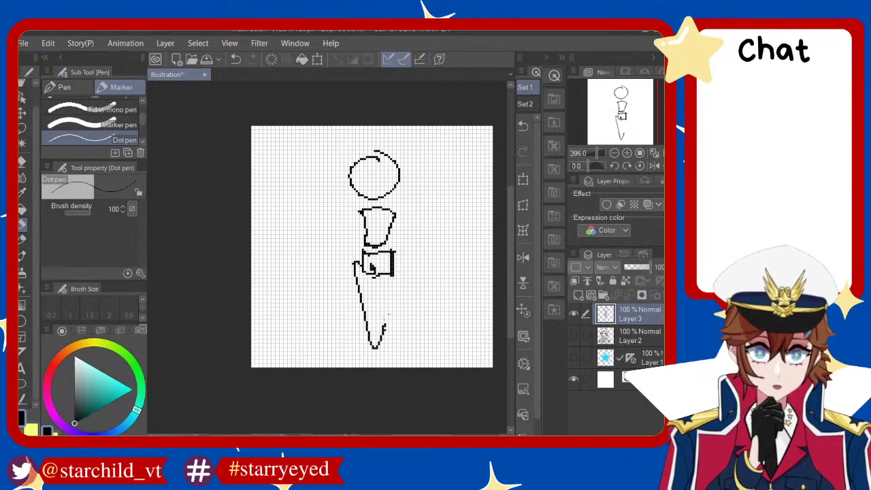
key(ctrl+z)
mouse_move(368, 257)
mouse_down()
mouse_move(354, 337)
mouse_move(373, 334)
mouse_up()
Draw the left and right legs as diagonal lines below the shorts
key(ctrl+z)
key(ctrl+z)
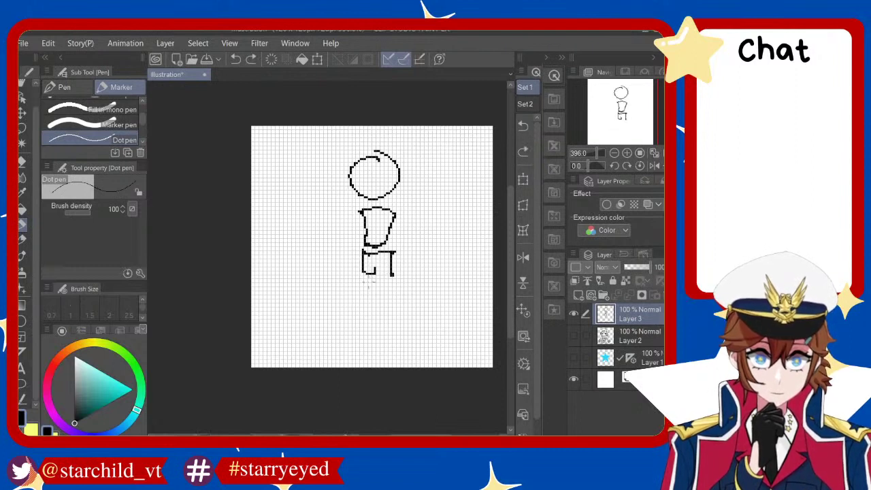
drag(359, 279, 369, 342)
drag(396, 290, 428, 355)
key(ctrl+z)
mouse_move(384, 266)
mouse_down()
mouse_move(411, 350)
mouse_move(429, 345)
mouse_up()
key(ctrl+z)
key(ctrl+z)
key(ctrl+z)
drag(382, 282, 424, 342)
drag(395, 262, 429, 372)
key(ctrl+z)
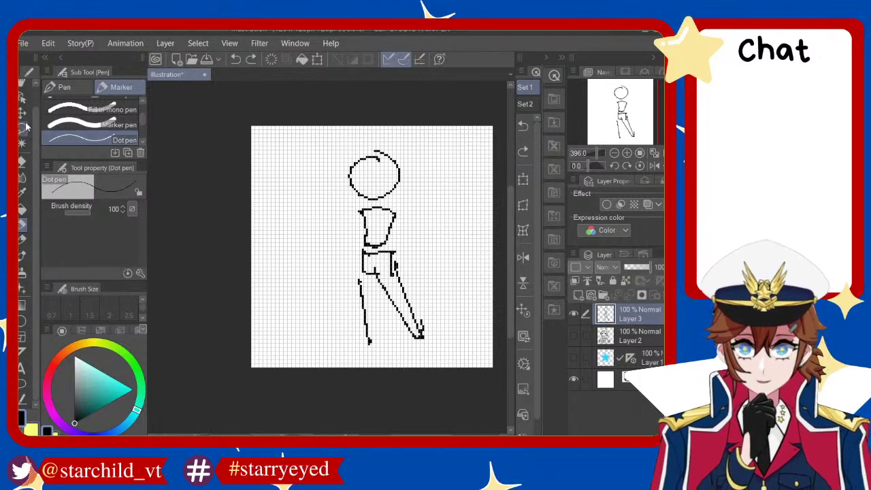
Lasso the whole stick figure and start scaling it with Ctrl+T
key(m)
mouse_move(434, 144)
mouse_down()
mouse_move(481, 367)
mouse_move(460, 346)
mouse_move(462, 356)
mouse_up()
key(ctrl+t)
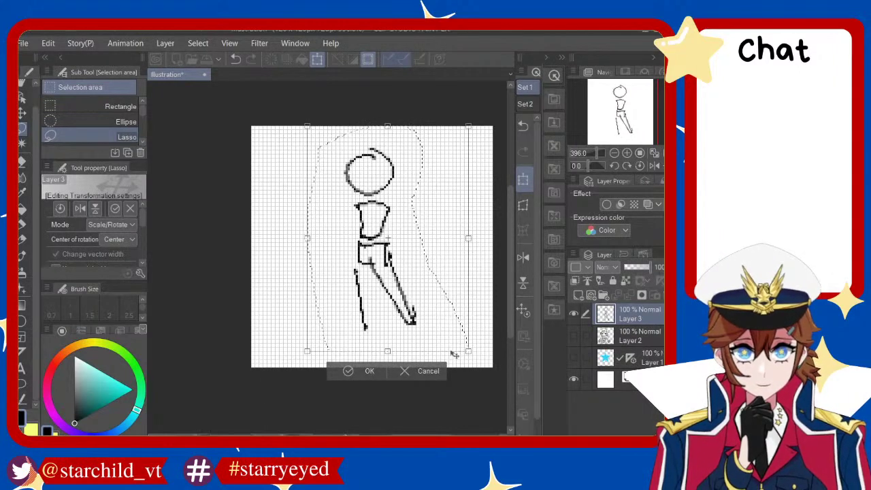
Cancel the scaling and nudge the figure's lower body up slightly
click(427, 365)
key(ctrl+d)
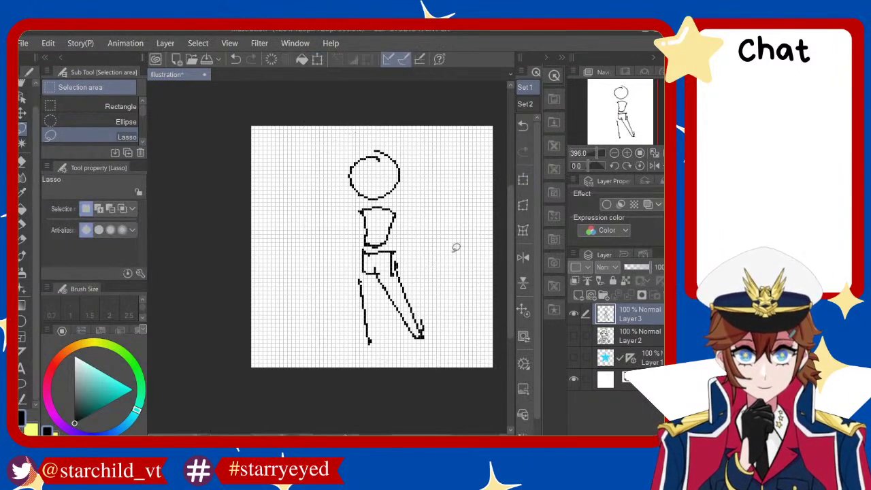
mouse_move(416, 237)
mouse_down()
mouse_move(373, 249)
mouse_move(436, 279)
mouse_up()
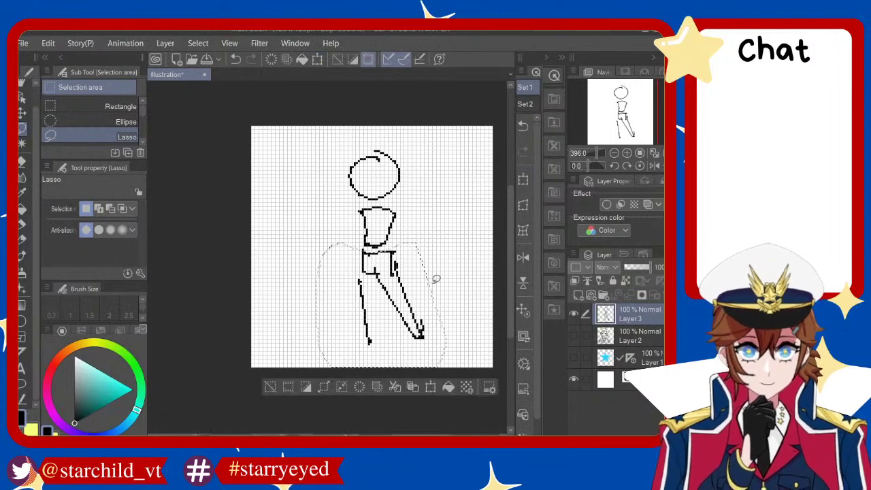
click(427, 387)
drag(403, 350, 401, 355)
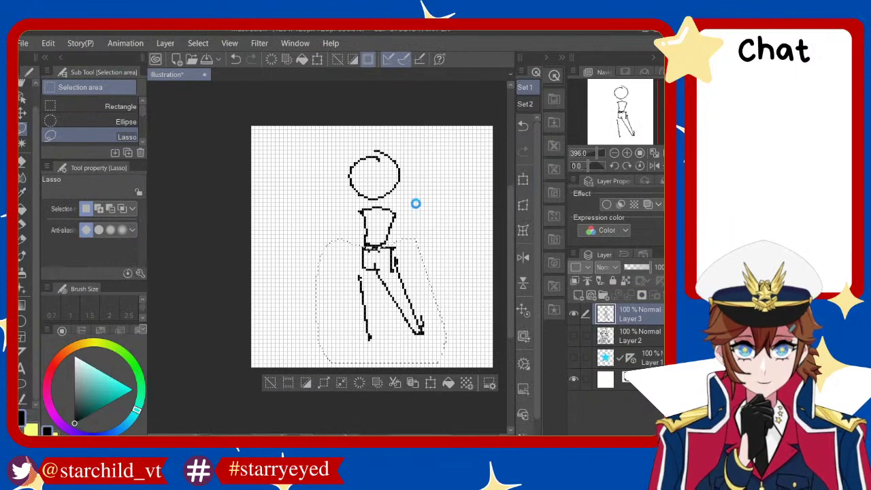
Select the head and resize it
drag(416, 203, 424, 151)
drag(374, 194, 376, 197)
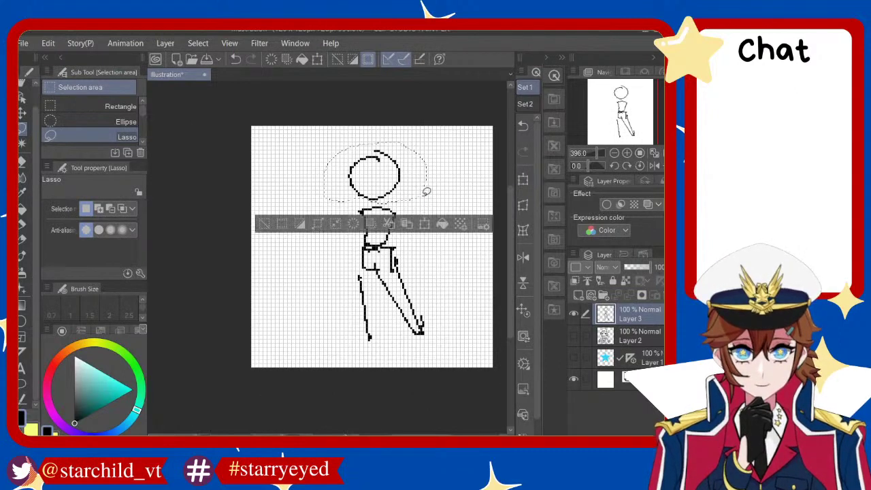
click(430, 226)
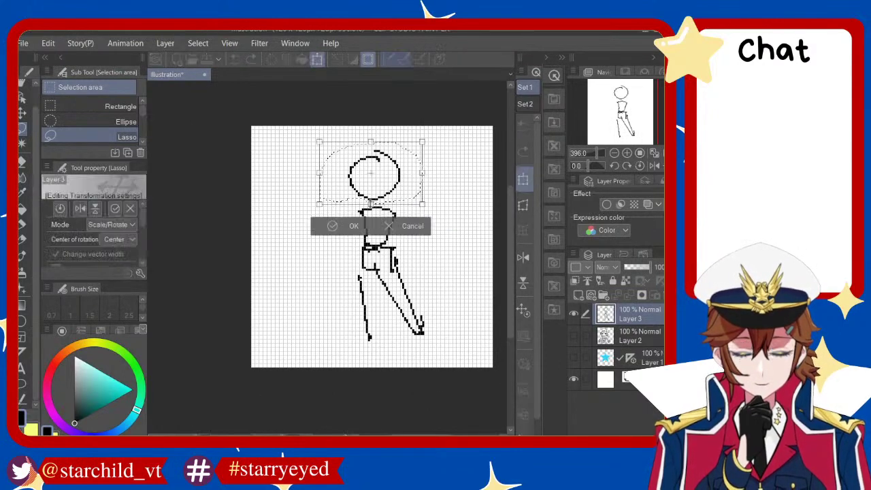
click(341, 222)
Shrink the whole stick figure slightly, move it up-left, and deselect
scroll(424, 136, up, 3)
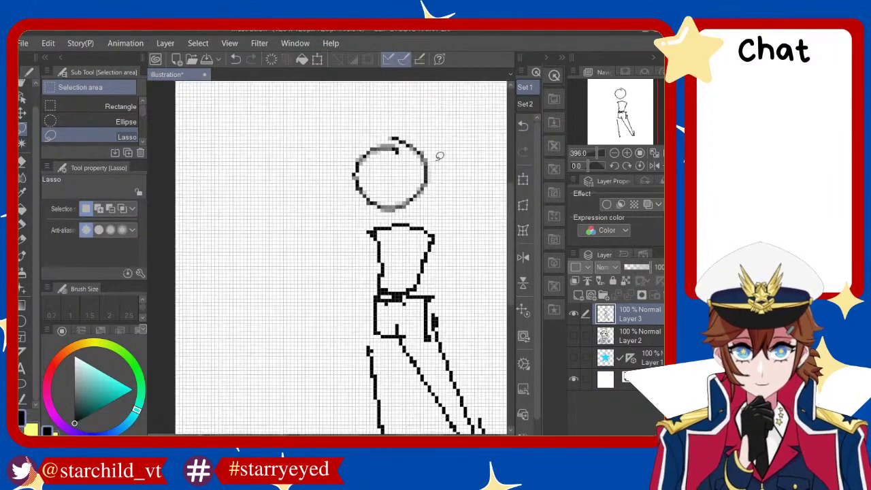
scroll(440, 154, up, 5)
scroll(411, 165, up, 2)
scroll(281, 202, down, 3)
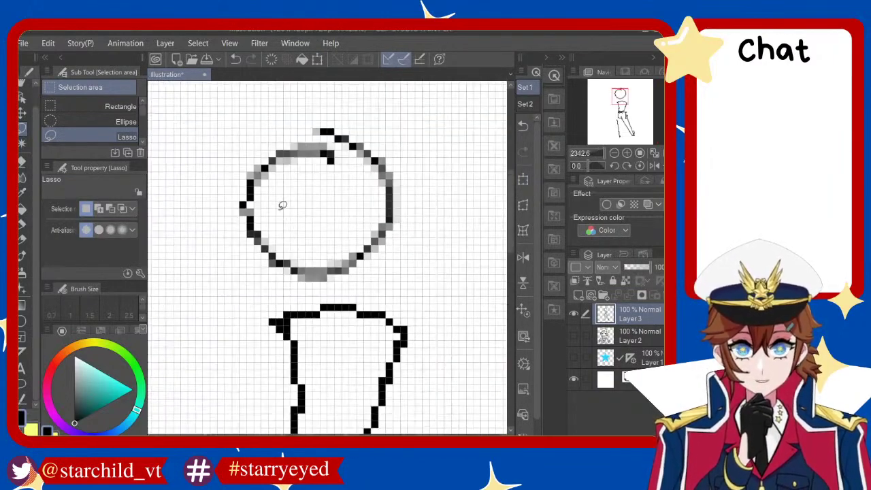
scroll(286, 204, down, 3)
scroll(375, 211, down, 1)
drag(375, 212, 429, 250)
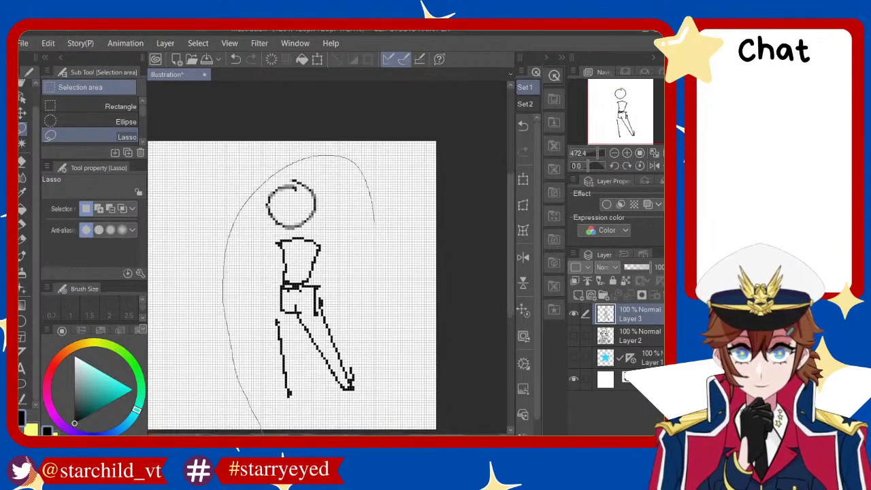
scroll(428, 250, down, 2)
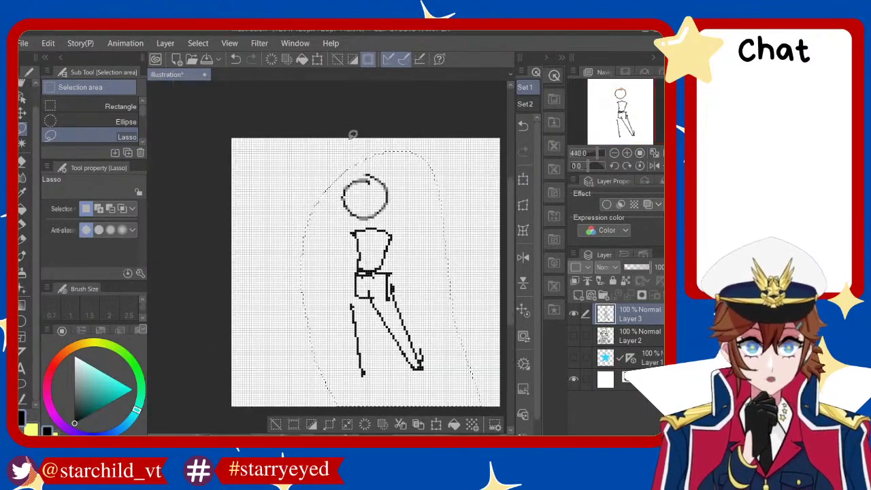
scroll(446, 415, down, 1)
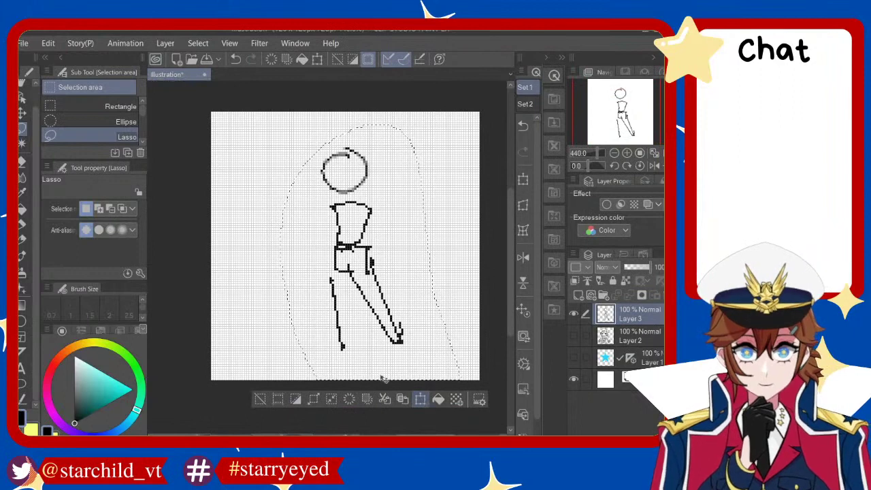
click(420, 399)
mouse_move(370, 380)
mouse_down()
mouse_move(406, 298)
mouse_move(396, 301)
mouse_up()
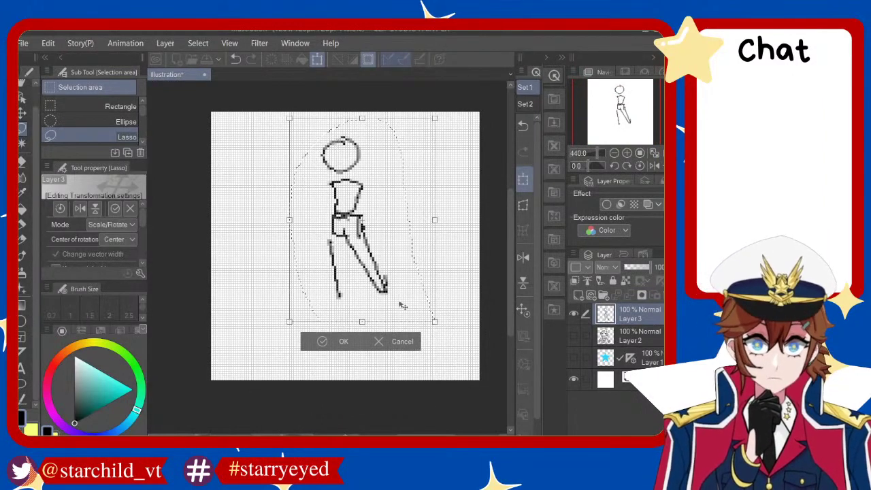
click(339, 339)
key(ctrl+d)
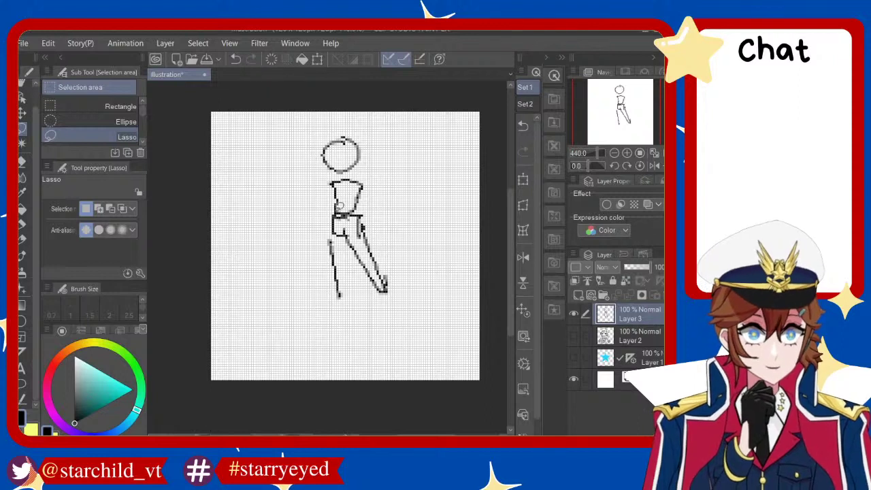
Sketch the left arm with a small raised hand beside the head
click(22, 223)
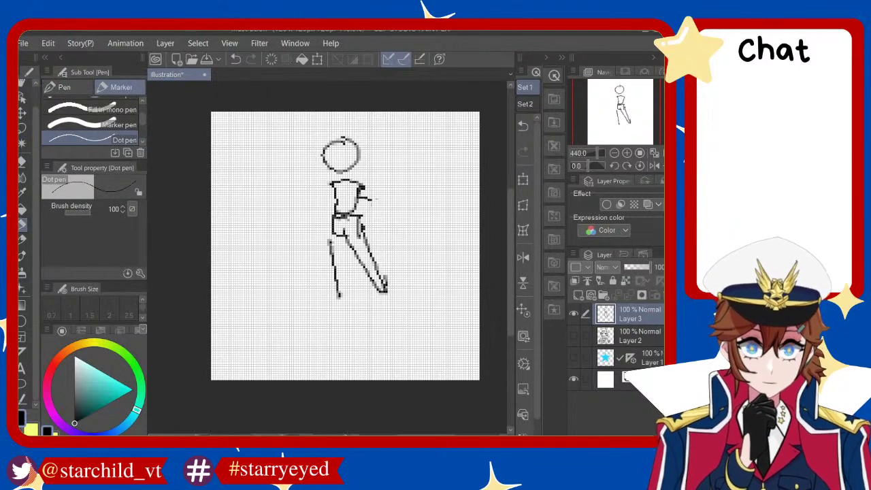
key(ctrl+z)
drag(318, 185, 293, 198)
key(ctrl+z)
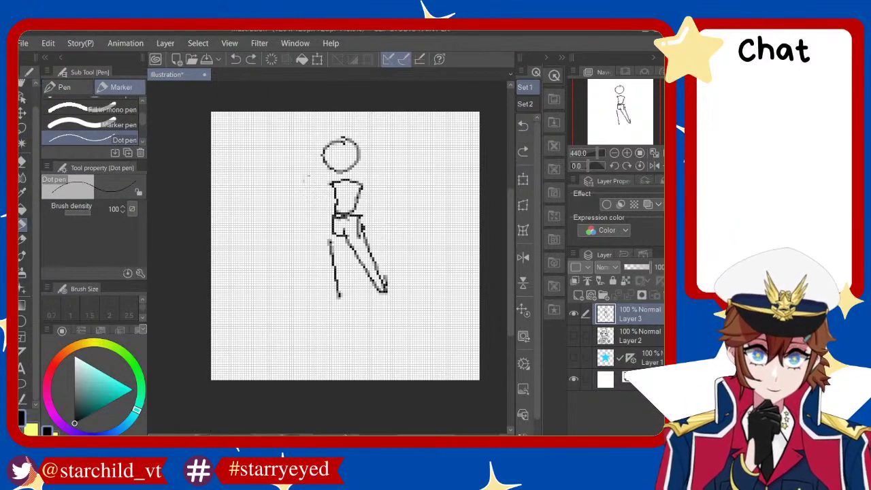
mouse_move(304, 157)
mouse_down()
mouse_move(315, 173)
mouse_move(305, 176)
mouse_up()
key(ctrl+z)
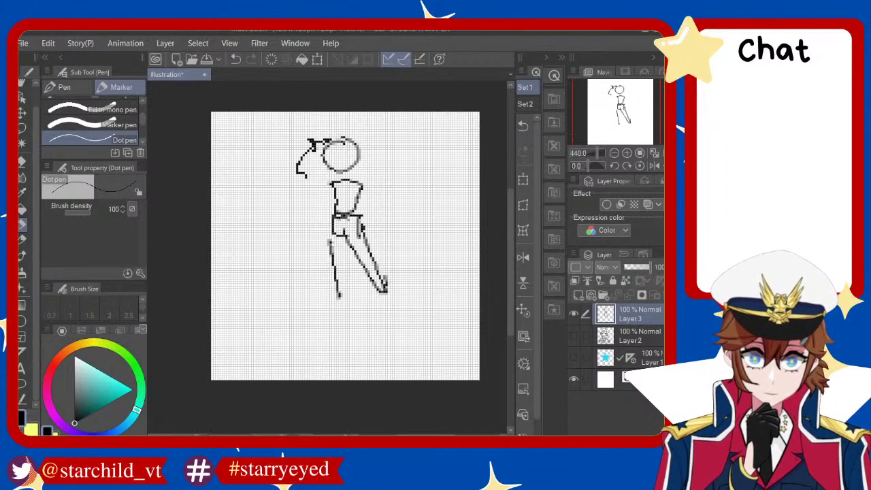
key(ctrl+z)
key(ctrl+z)
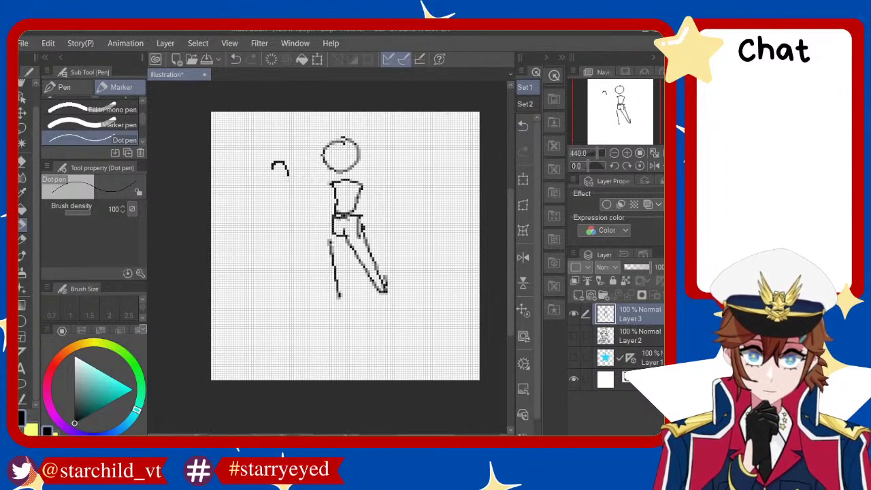
key(ctrl+z)
key(ctrl+z)
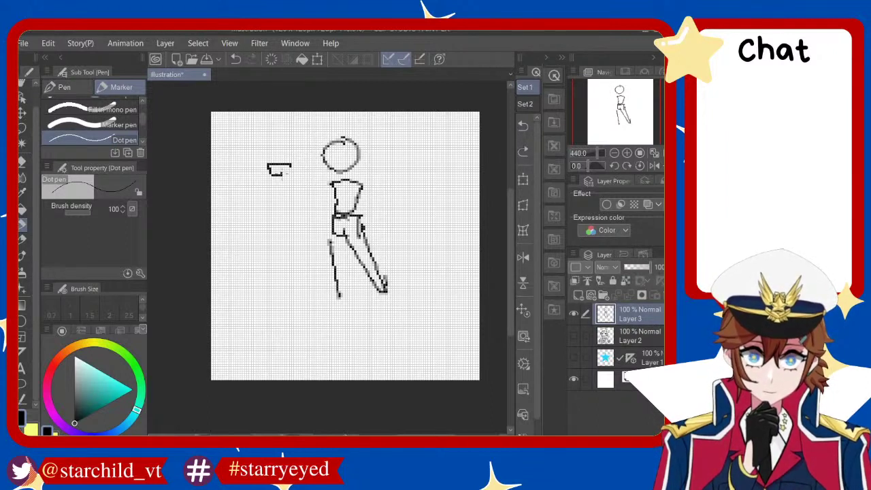
key(ctrl+z)
mouse_move(273, 169)
mouse_down()
mouse_move(294, 174)
mouse_move(300, 197)
mouse_move(294, 191)
mouse_up()
key(ctrl+z)
key(ctrl+z)
key(ctrl+z)
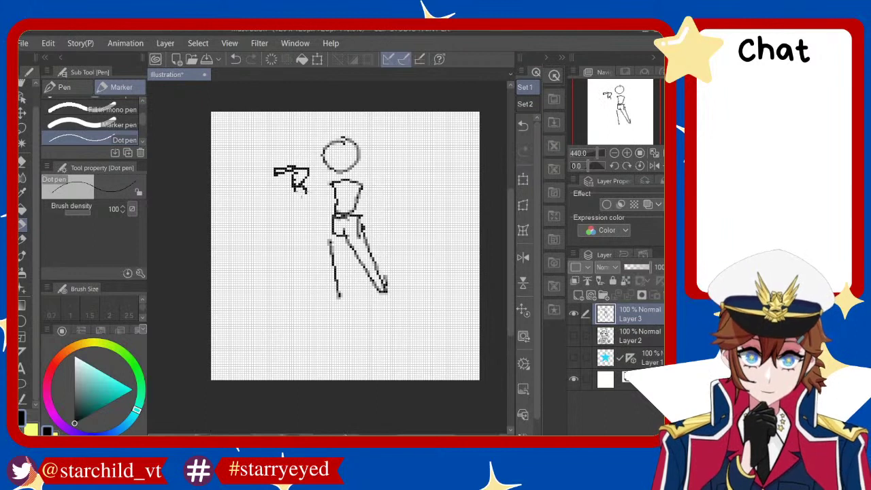
key(ctrl+z)
mouse_move(306, 176)
mouse_down()
mouse_move(329, 207)
mouse_move(344, 202)
mouse_move(322, 204)
mouse_up()
key(ctrl+z)
key(ctrl+z)
key(ctrl+z)
key(ctrl+z)
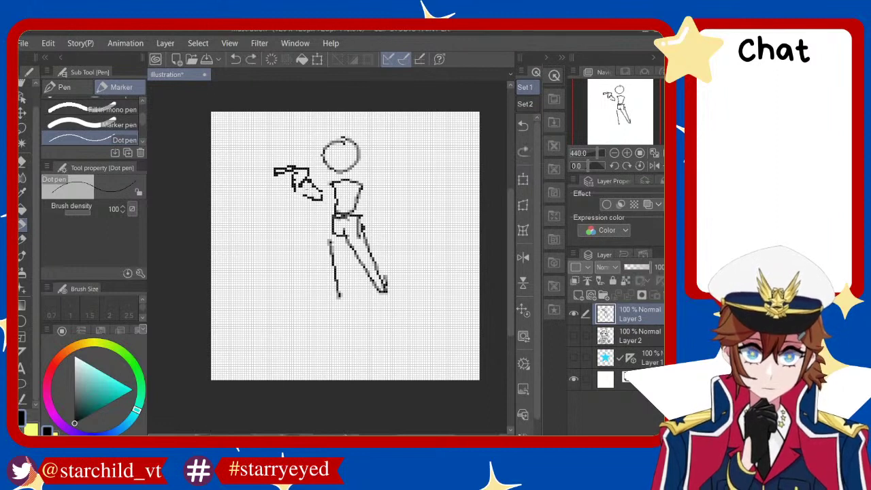
mouse_move(295, 177)
mouse_down()
mouse_move(326, 200)
mouse_move(339, 194)
mouse_move(382, 218)
mouse_up()
Draw the right arm reaching out from the shoulder to an outstretched hand
key(ctrl+z)
key(ctrl+z)
key(ctrl+z)
key(ctrl+z)
key(ctrl+z)
mouse_move(357, 181)
mouse_down()
mouse_move(389, 202)
mouse_move(380, 208)
mouse_up()
key(ctrl+z)
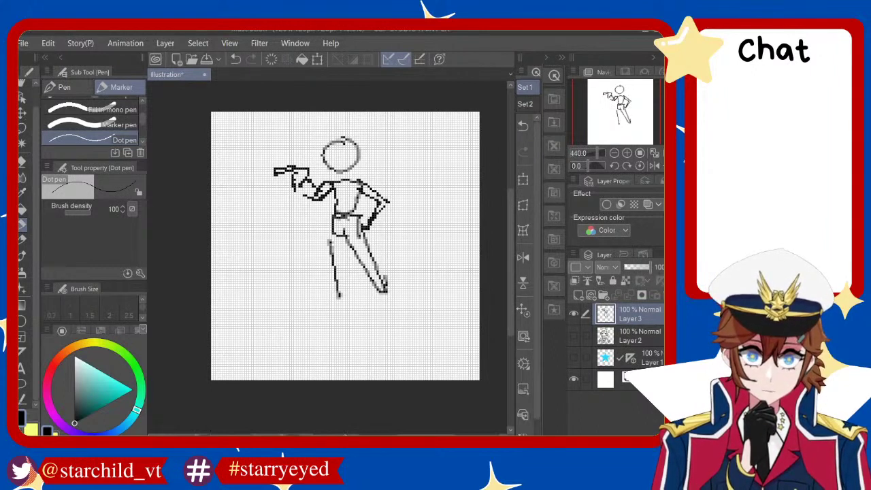
key(ctrl+z)
mouse_move(350, 173)
mouse_down()
mouse_move(365, 187)
mouse_move(395, 172)
mouse_move(381, 187)
mouse_up()
key(ctrl+z)
key(ctrl+z)
mouse_move(325, 179)
mouse_down()
mouse_move(349, 186)
mouse_move(325, 178)
mouse_up()
key(ctrl+z)
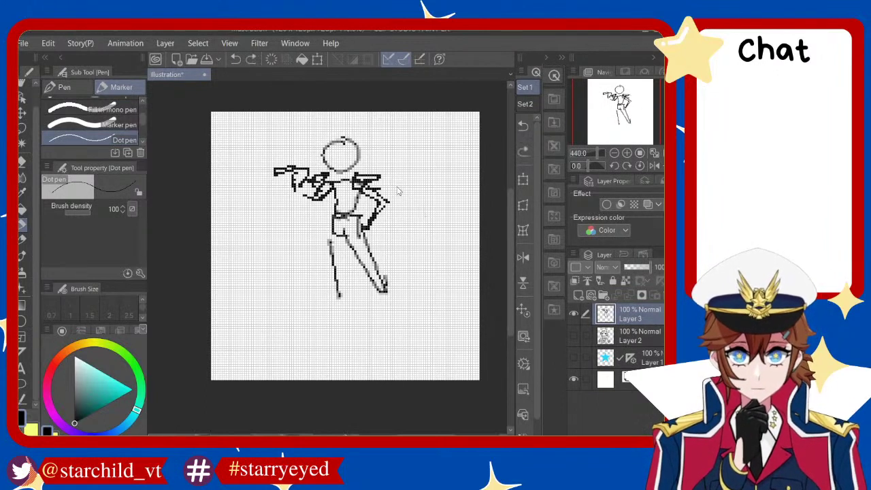
mouse_move(378, 177)
mouse_down()
mouse_move(412, 204)
mouse_move(432, 245)
mouse_up()
key(ctrl+z)
drag(404, 202, 449, 256)
key(ctrl+z)
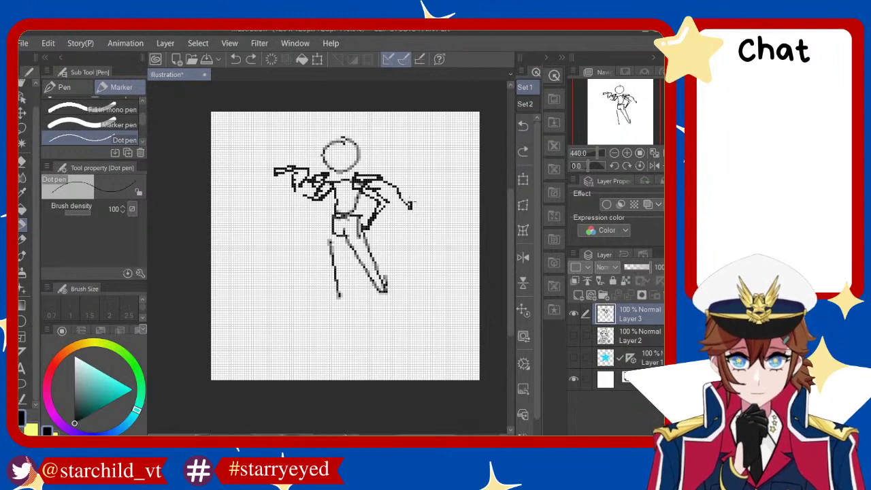
drag(411, 204, 441, 252)
key(ctrl+z)
mouse_move(413, 206)
mouse_down()
mouse_move(445, 219)
mouse_move(429, 244)
mouse_move(437, 213)
mouse_up()
Draw the C-shaped left hand and extend the lower left and right legs
mouse_move(296, 205)
mouse_down()
mouse_move(297, 246)
mouse_move(294, 216)
mouse_move(285, 243)
mouse_move(300, 242)
mouse_up()
key(ctrl+z)
key(ctrl+z)
key(ctrl+z)
key(ctrl+z)
key(ctrl+z)
drag(326, 280, 332, 329)
key(ctrl+z)
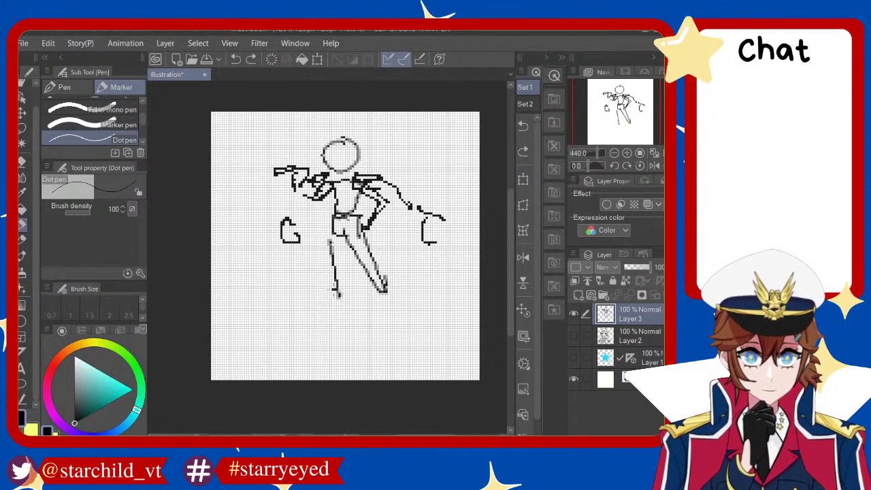
key(ctrl+z)
drag(334, 293, 340, 334)
key(ctrl+z)
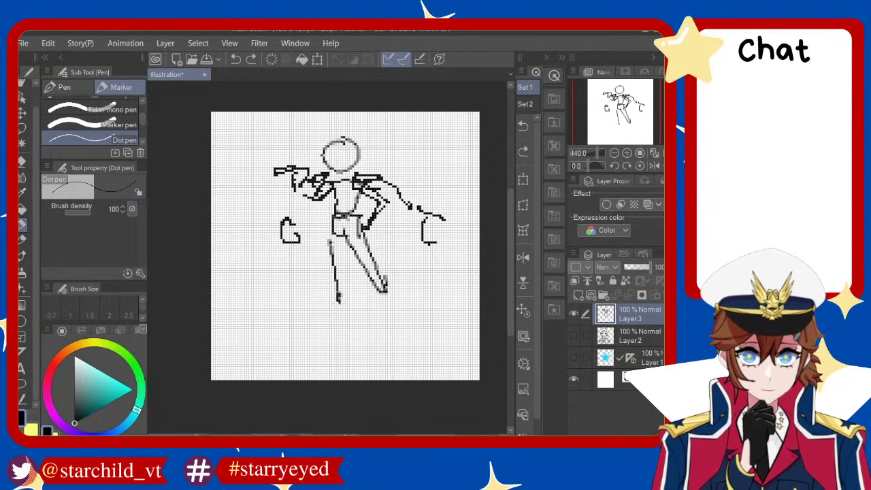
key(ctrl+z)
drag(345, 286, 342, 333)
mouse_move(377, 289)
mouse_down()
mouse_move(407, 346)
mouse_move(404, 331)
mouse_up()
key(ctrl+z)
key(ctrl+z)
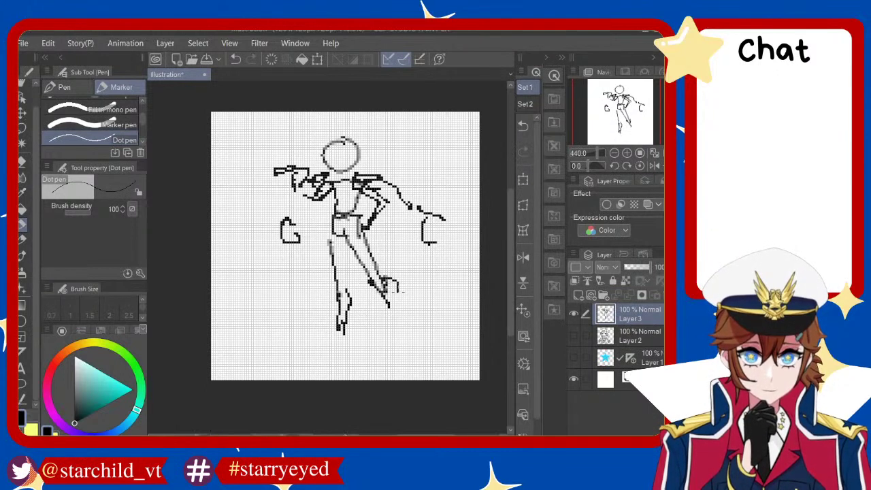
key(ctrl+z)
mouse_move(384, 278)
mouse_down()
mouse_move(406, 314)
mouse_move(387, 339)
mouse_move(414, 330)
mouse_move(400, 339)
mouse_up()
key(ctrl+z)
key(ctrl+z)
Add blocky feet at the bottom of the legs
key(ctrl+z)
key(ctrl+z)
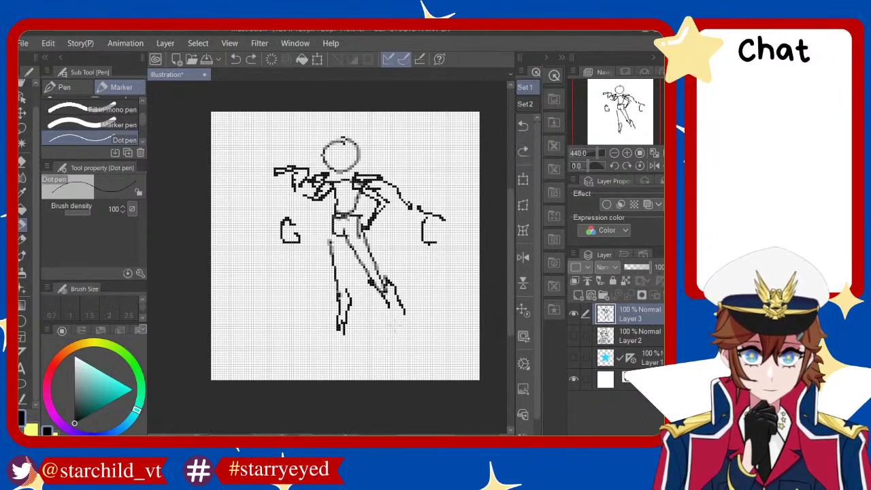
key(ctrl+z)
drag(301, 334, 347, 341)
key(ctrl+z)
drag(349, 316, 346, 340)
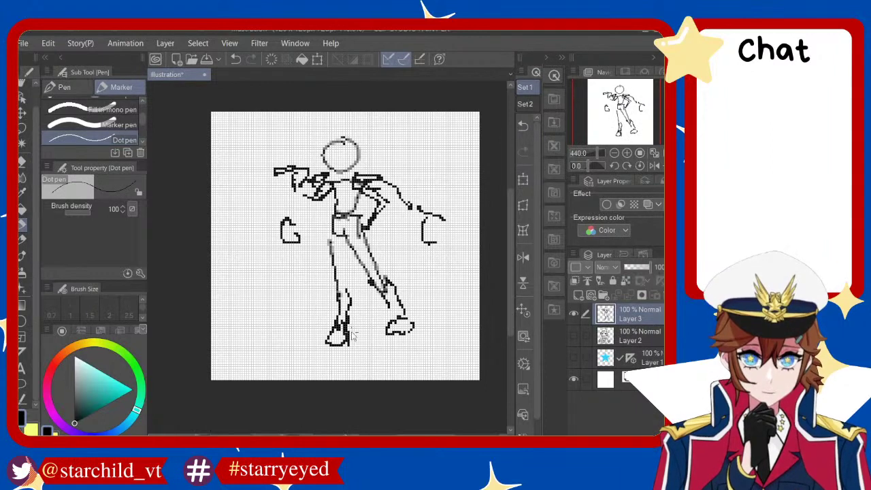
key(ctrl+z)
Select the lower left leg and foot, rotate them and shift them left
click(23, 128)
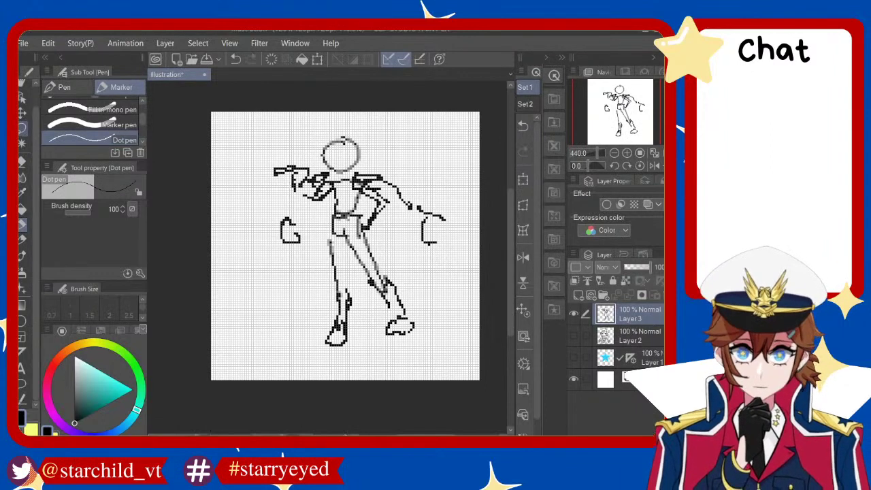
drag(323, 233, 370, 289)
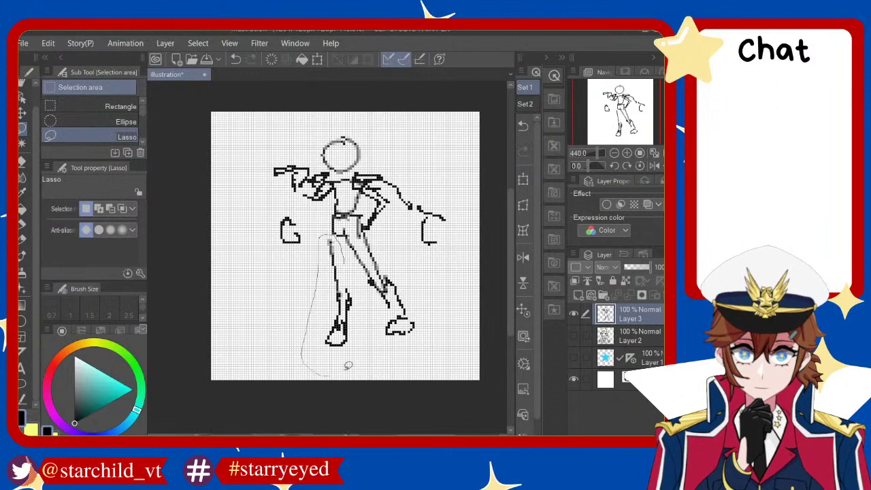
key(ctrl+t)
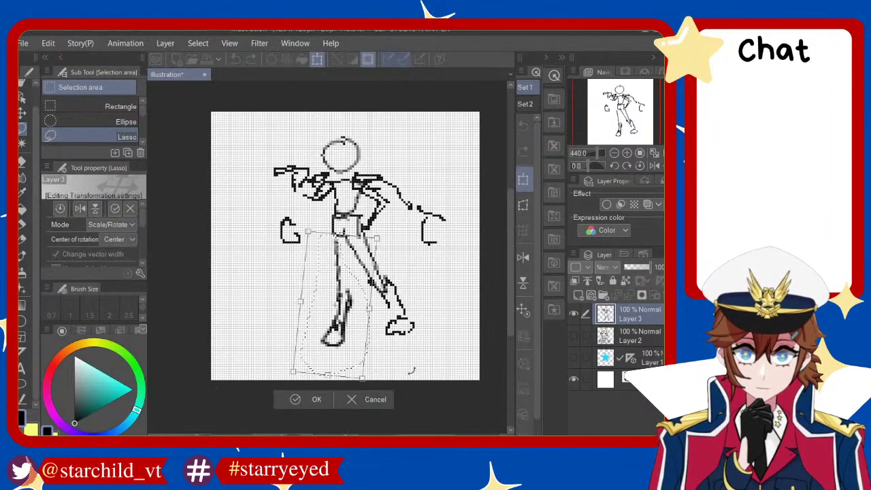
drag(368, 371, 340, 359)
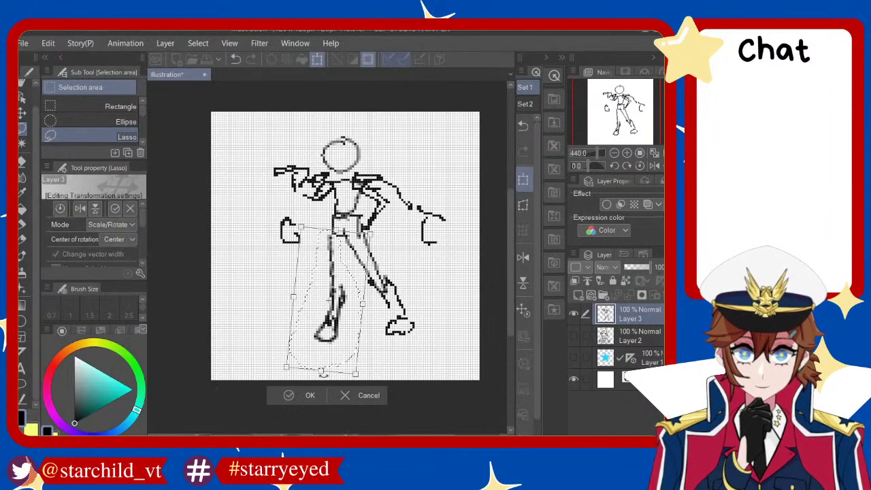
click(307, 399)
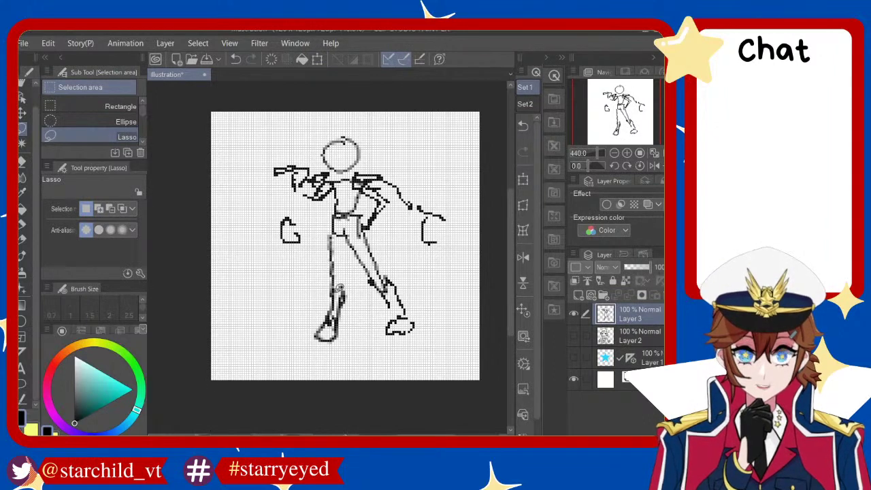
Redraw the inner line of the left leg with the Dot pen
key(e)
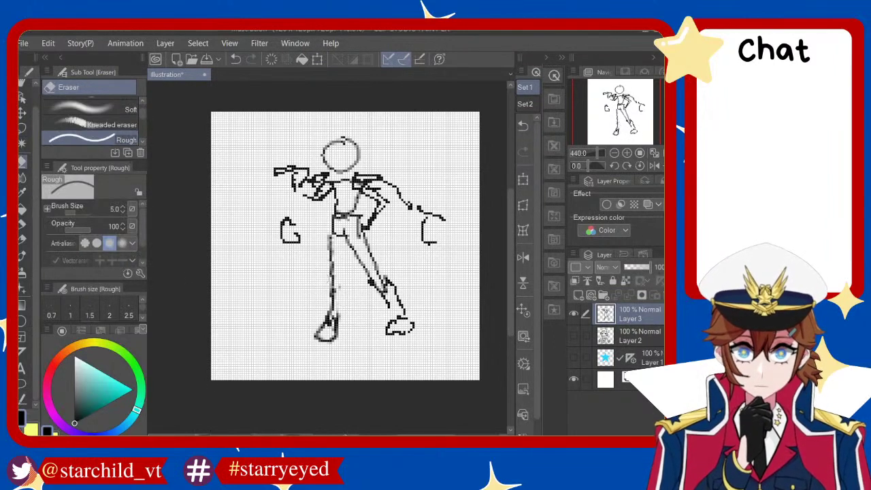
key(g)
key(p)
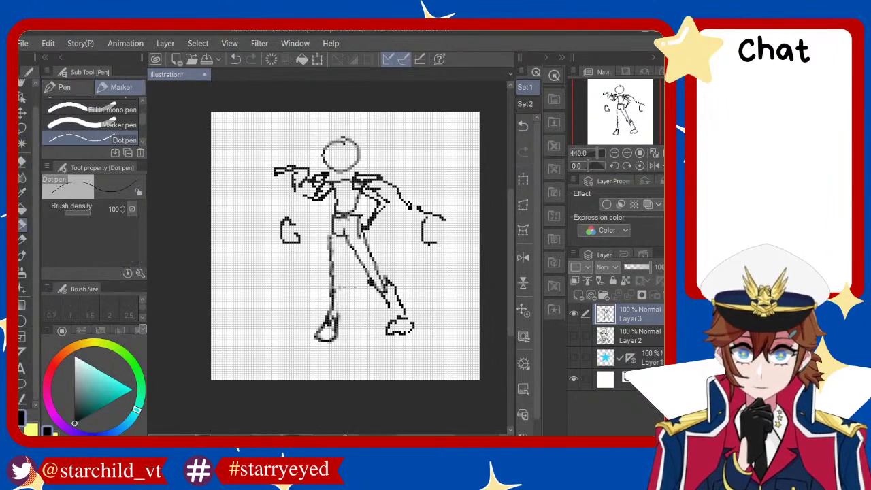
key(ctrl+z)
drag(343, 261, 338, 297)
key(ctrl+z)
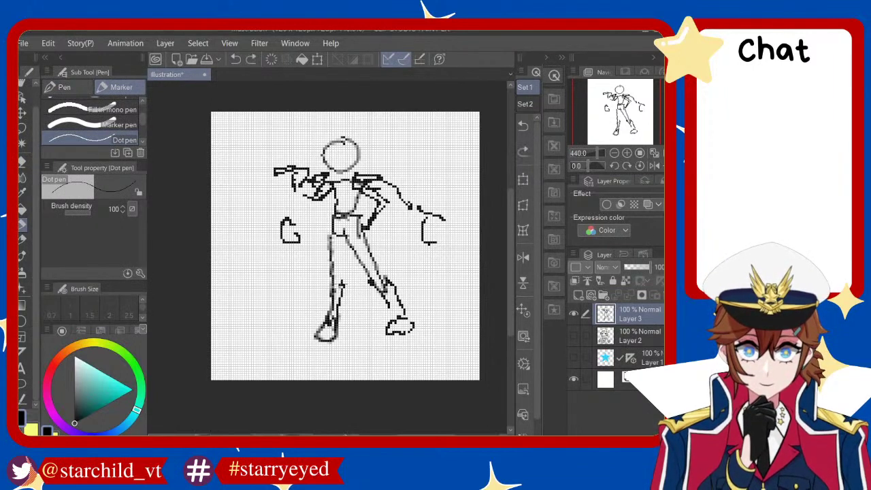
drag(338, 240, 337, 286)
key(ctrl+z)
key(ctrl+z)
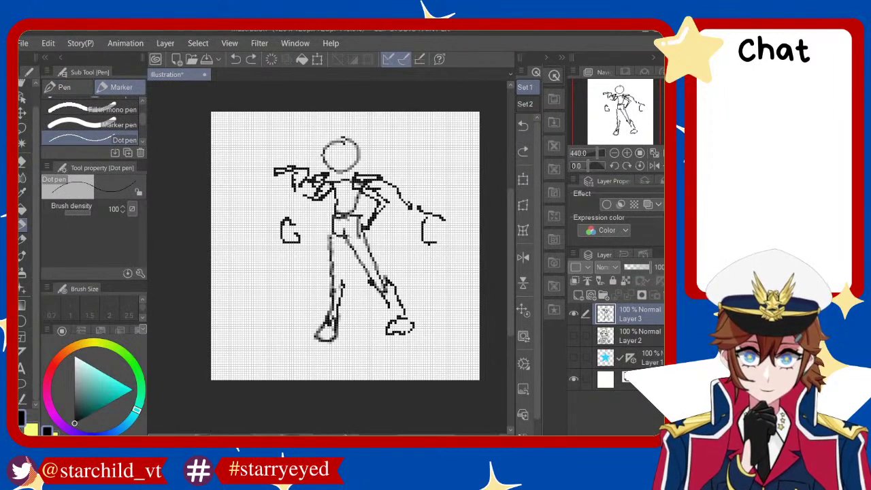
drag(340, 241, 337, 290)
key(ctrl+z)
key(ctrl+z)
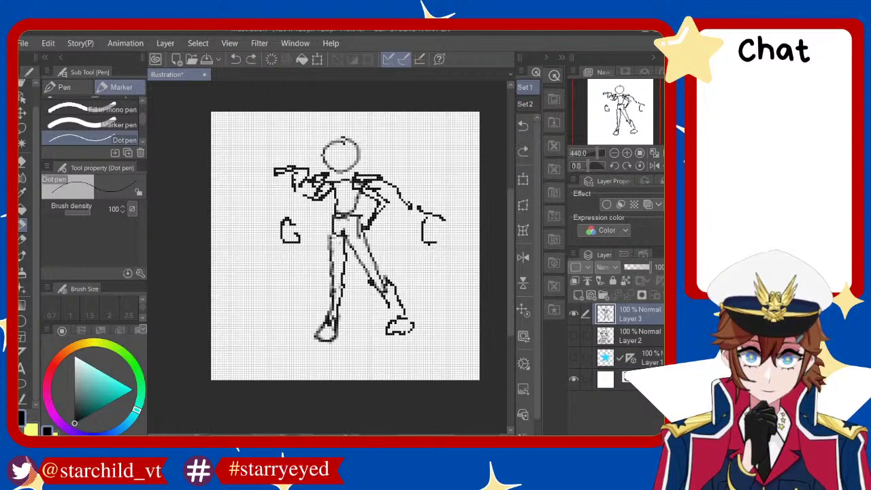
drag(339, 238, 351, 282)
key(ctrl+z)
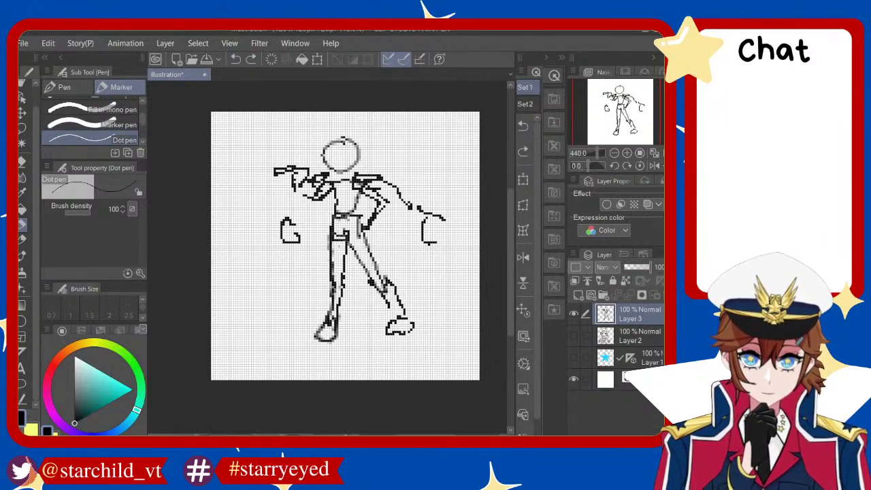
Undo the stray torso strokes under the head with repeated Ctrl+Z
key(ctrl+z)
key(ctrl+y)
drag(331, 216, 333, 252)
key(ctrl+z)
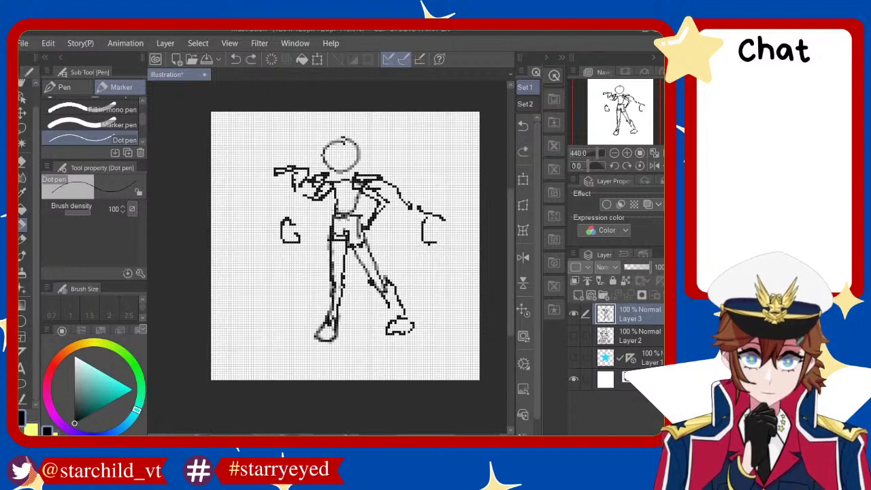
mouse_move(339, 183)
mouse_down()
mouse_move(340, 221)
mouse_move(364, 204)
mouse_move(349, 213)
mouse_up()
key(ctrl+z)
key(ctrl+z)
key(ctrl+z)
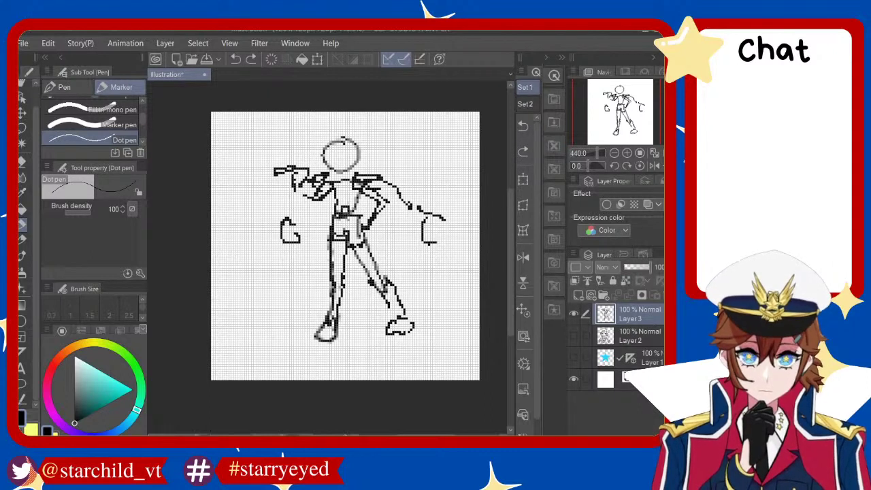
key(ctrl+z)
key(ctrl+z)
key(ctrl+z)
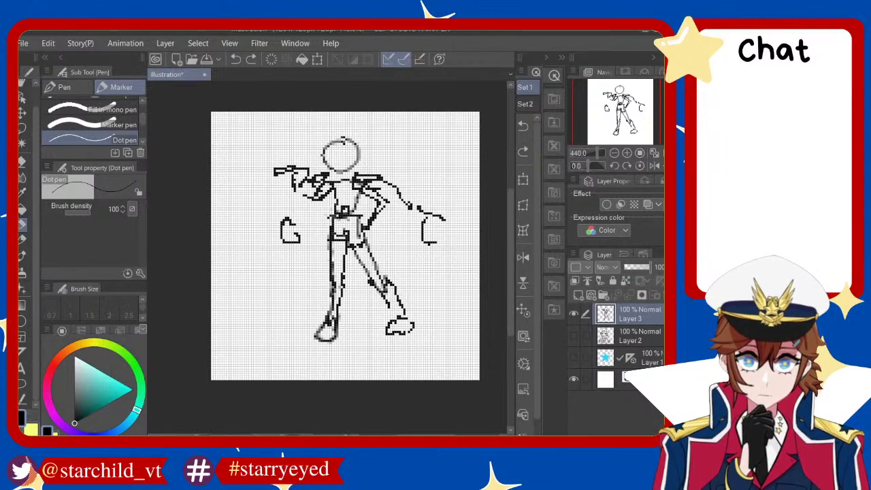
key(ctrl+z)
key(ctrl+z)
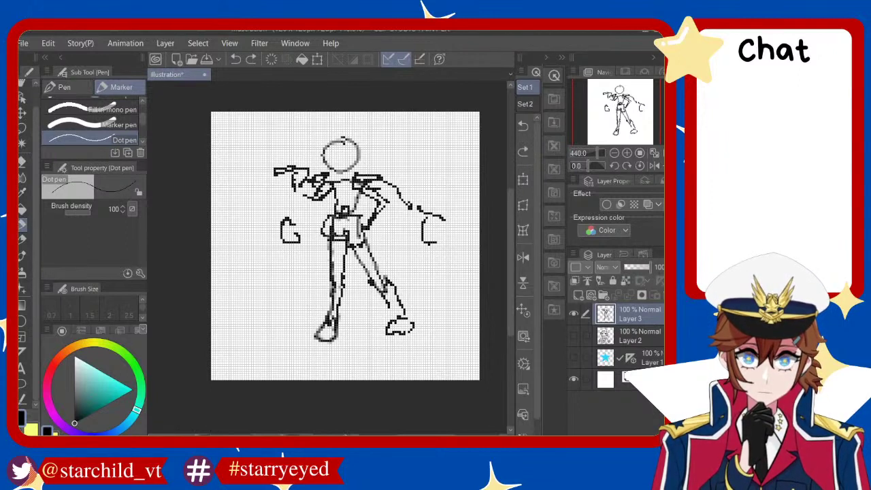
key(ctrl+z)
key(ctrl+z)
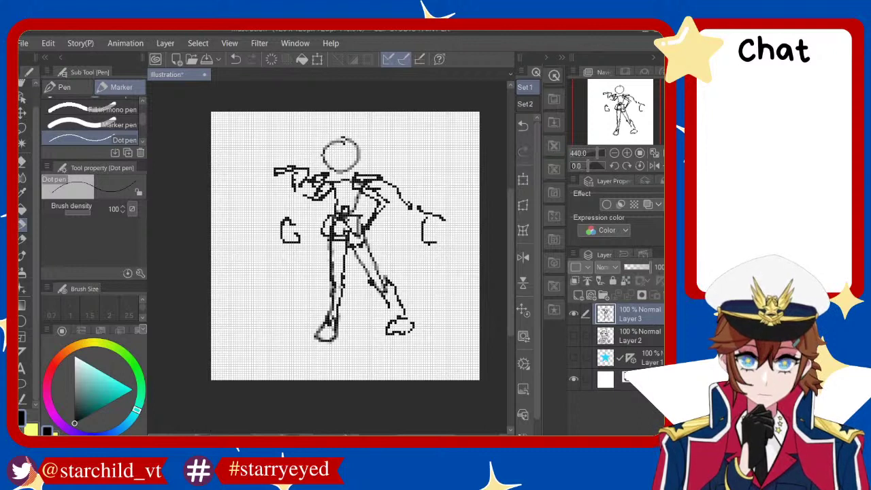
key(ctrl+z)
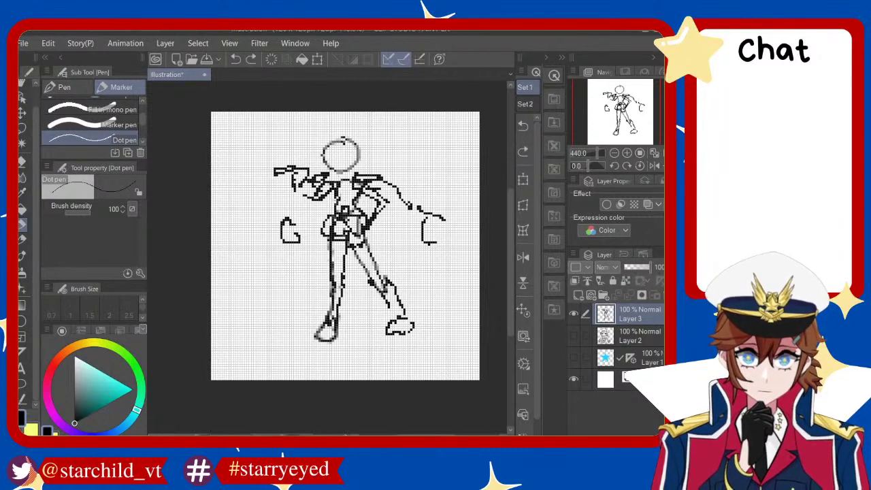
key(ctrl+z)
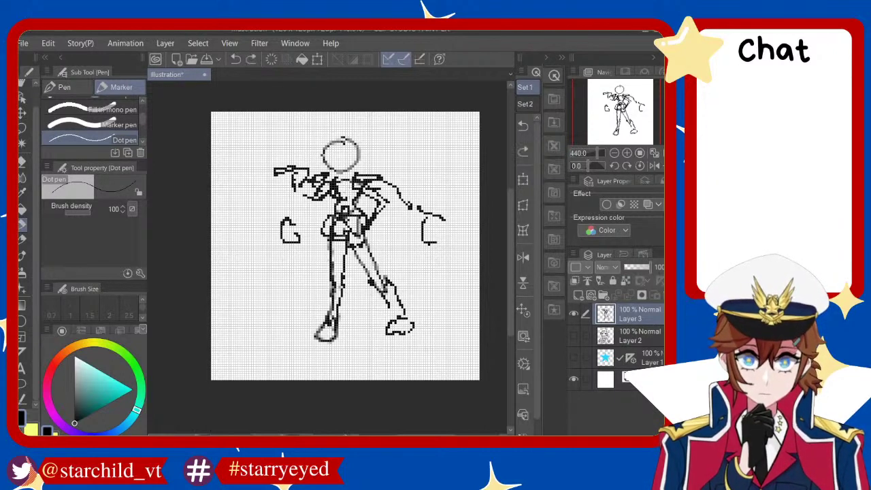
Sketch short jaw and neck strokes at the base of the head, undoing misfires
key(ctrl+z)
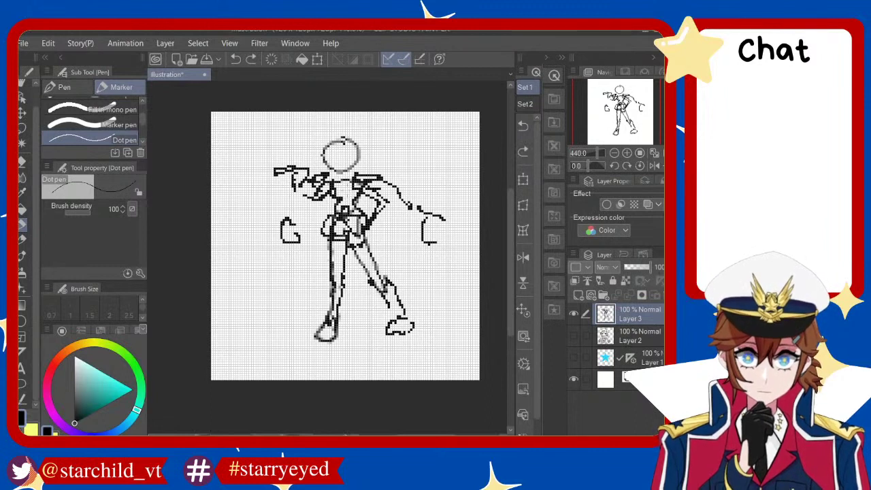
drag(334, 178, 344, 204)
key(ctrl+z)
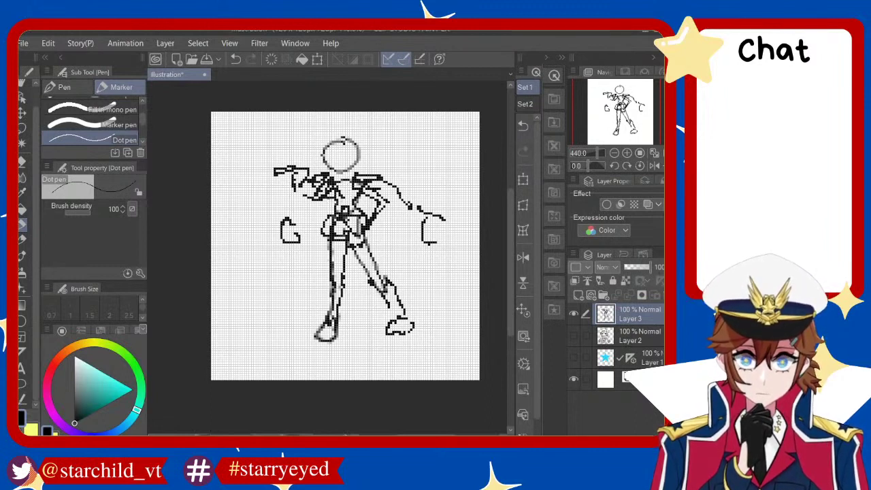
key(ctrl+z)
key(ctrl+z)
drag(343, 186, 352, 200)
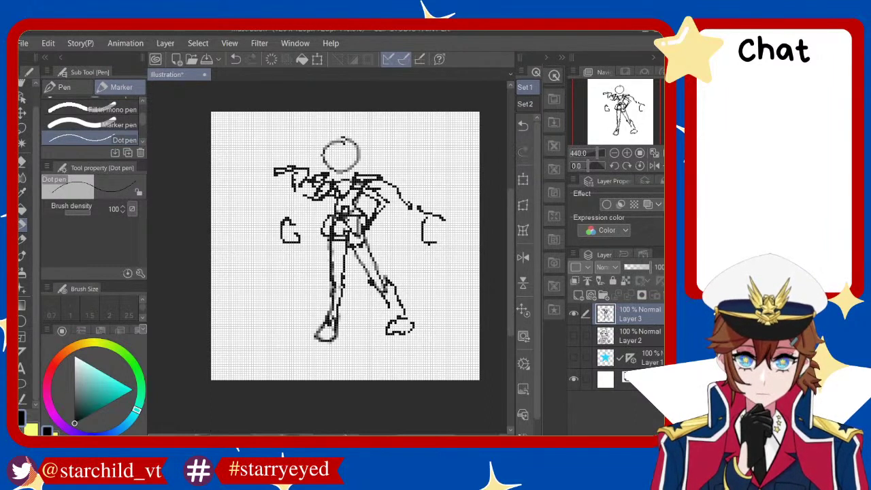
key(ctrl+z)
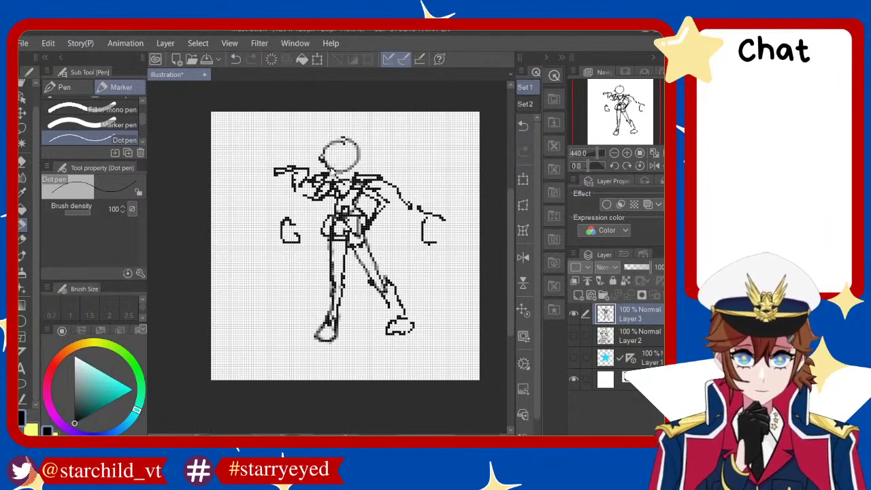
key(ctrl+z)
mouse_move(319, 155)
mouse_down()
mouse_move(346, 177)
mouse_move(364, 171)
mouse_move(347, 181)
mouse_move(358, 178)
mouse_up()
key(ctrl+z)
key(ctrl+z)
key(ctrl+z)
drag(360, 162, 355, 177)
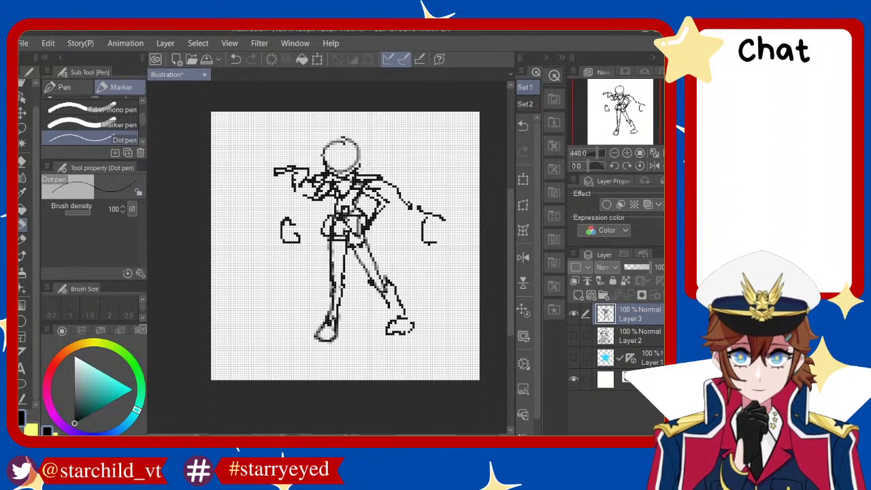
Redraw the top of the head outline with the Dot pen and remove the extra strokes above it
key(e)
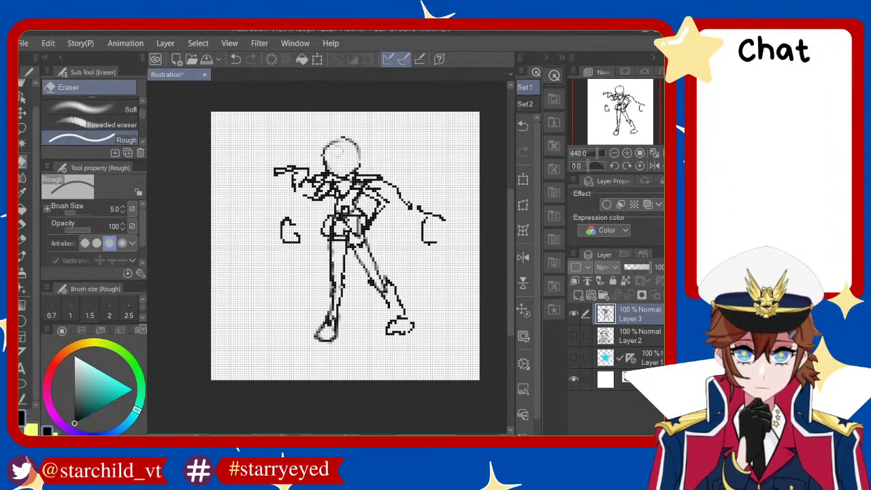
click(22, 223)
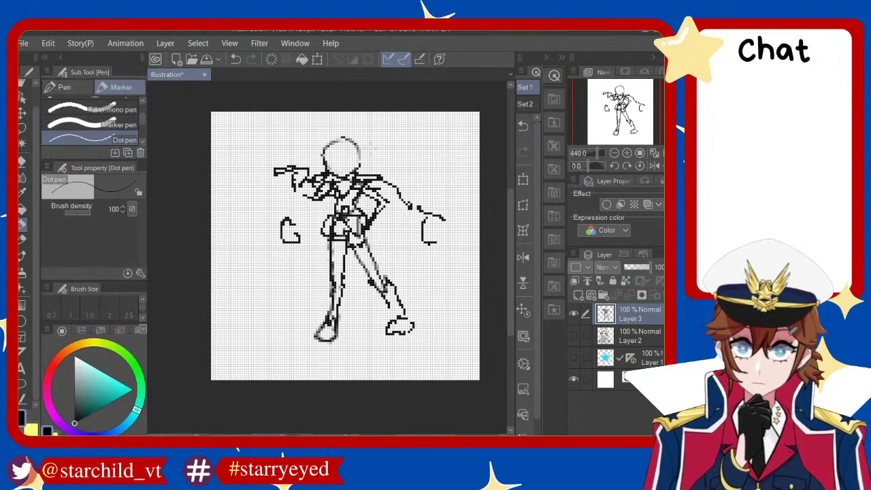
key(ctrl+z)
mouse_move(313, 153)
mouse_down()
mouse_move(343, 137)
mouse_move(360, 156)
mouse_move(348, 140)
mouse_move(318, 153)
mouse_move(348, 115)
mouse_move(326, 124)
mouse_move(376, 143)
mouse_move(312, 117)
mouse_move(369, 139)
mouse_up()
key(ctrl+z)
key(ctrl+z)
key(ctrl+z)
key(ctrl+z)
key(ctrl+z)
key(ctrl+z)
key(ctrl+z)
key(ctrl+z)
key(ctrl+z)
key(ctrl+z)
key(ctrl+z)
key(ctrl+z)
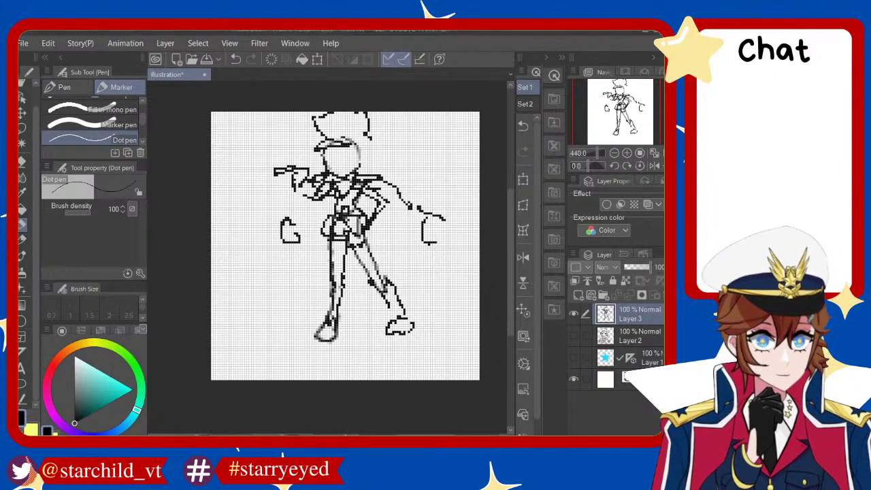
key(ctrl+z)
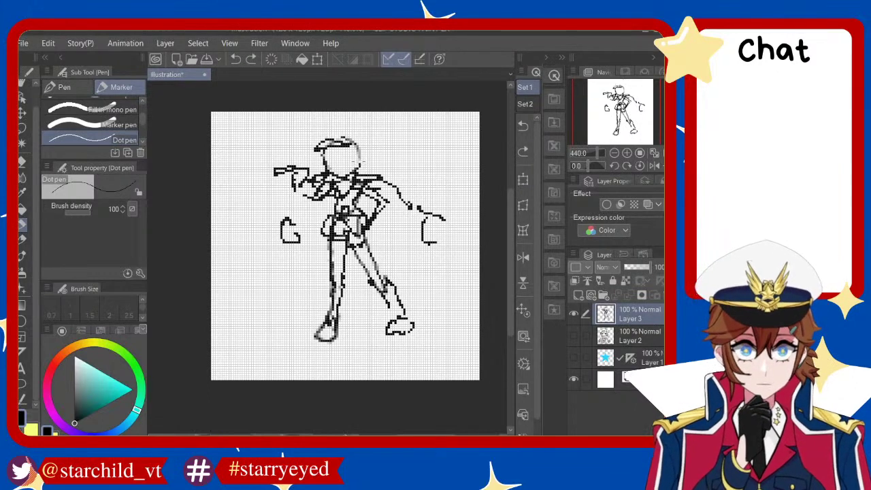
Draw the coat edge running down from the figure's left arm
drag(303, 197, 284, 223)
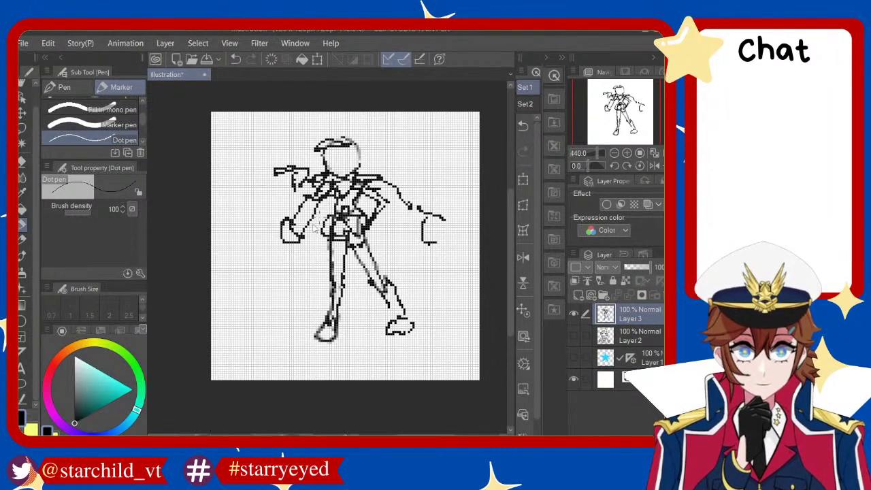
key(ctrl+z)
mouse_move(332, 196)
mouse_down()
mouse_move(315, 275)
mouse_move(295, 298)
mouse_up()
key(ctrl+z)
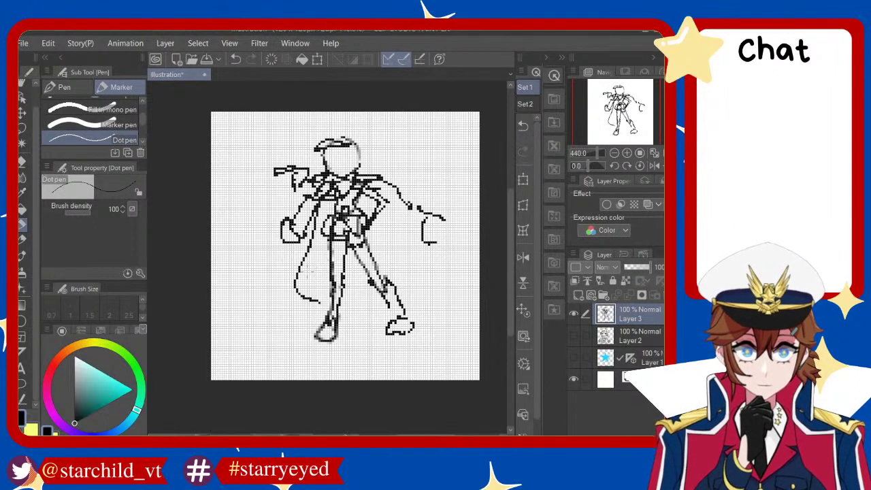
key(ctrl+z)
mouse_move(318, 208)
mouse_down()
mouse_move(283, 281)
mouse_move(332, 298)
mouse_move(331, 307)
mouse_up()
Sketch the coat tail curving out to the right and coat lines beside the left thigh
key(ctrl+z)
mouse_move(386, 264)
mouse_down()
mouse_move(403, 255)
mouse_move(452, 280)
mouse_up()
key(ctrl+z)
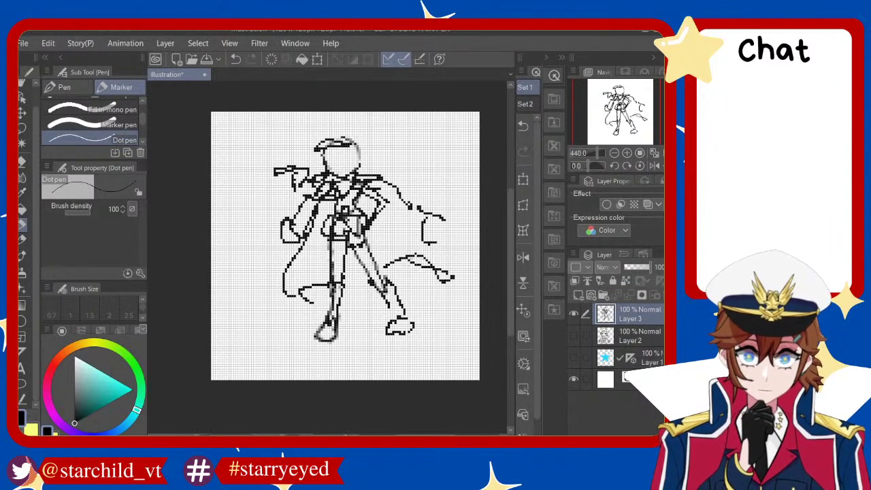
key(ctrl+z)
drag(418, 245, 454, 282)
drag(294, 260, 320, 294)
key(ctrl+z)
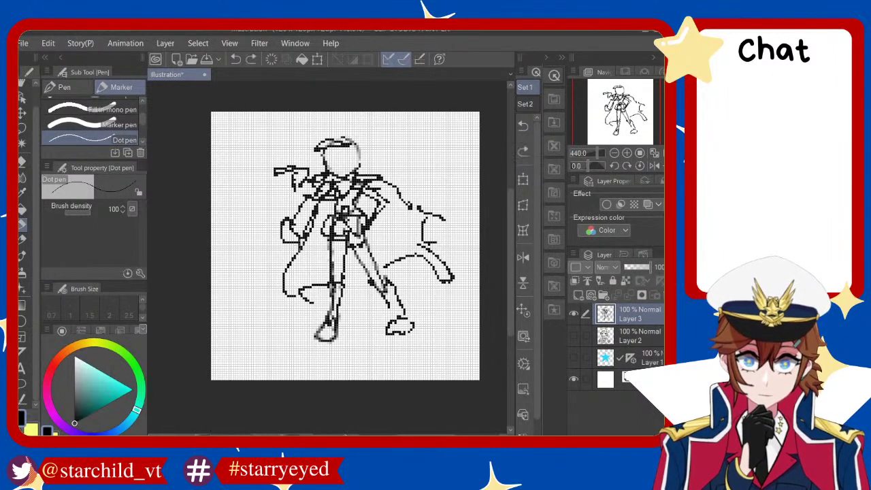
drag(295, 245, 319, 273)
key(ctrl+z)
Try out strokes for the right arm beside the waist, redrawing until it fits
key(ctrl+z)
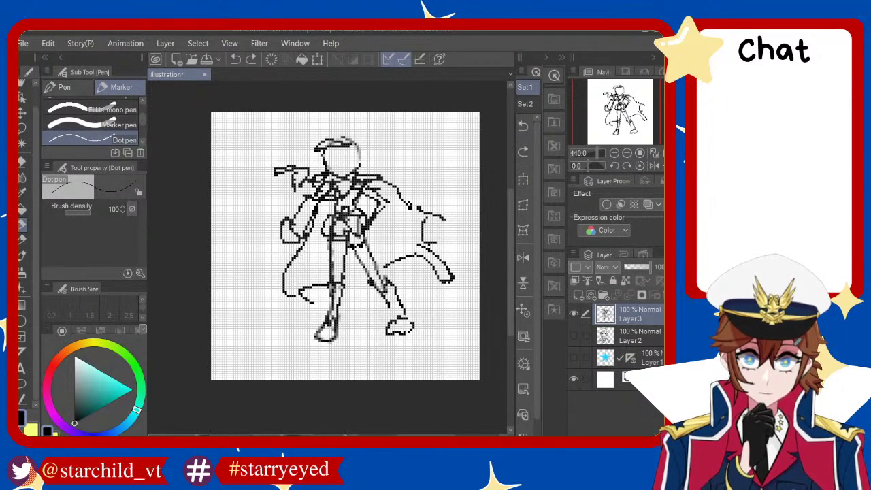
drag(400, 228, 416, 249)
key(ctrl+z)
drag(385, 195, 441, 269)
key(ctrl+z)
key(ctrl+z)
drag(395, 212, 429, 261)
key(ctrl+z)
mouse_move(394, 228)
mouse_down()
mouse_move(450, 285)
mouse_move(449, 273)
mouse_up()
key(ctrl+z)
drag(378, 196, 420, 219)
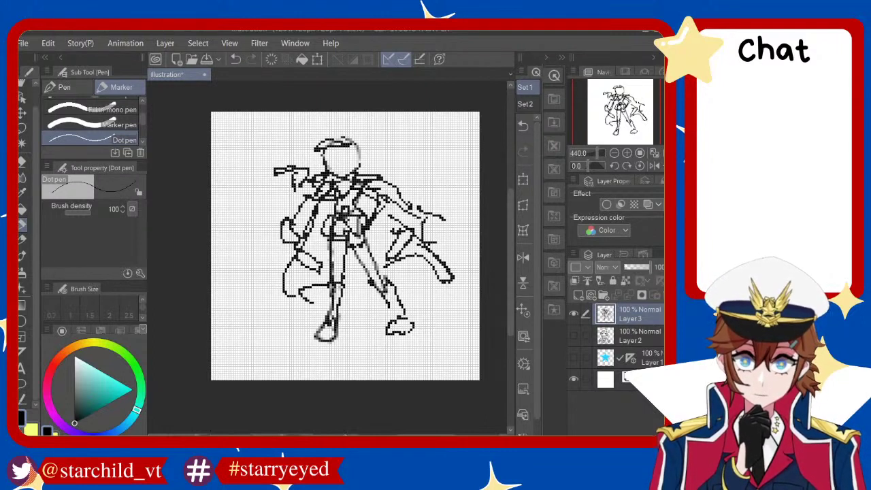
key(ctrl+z)
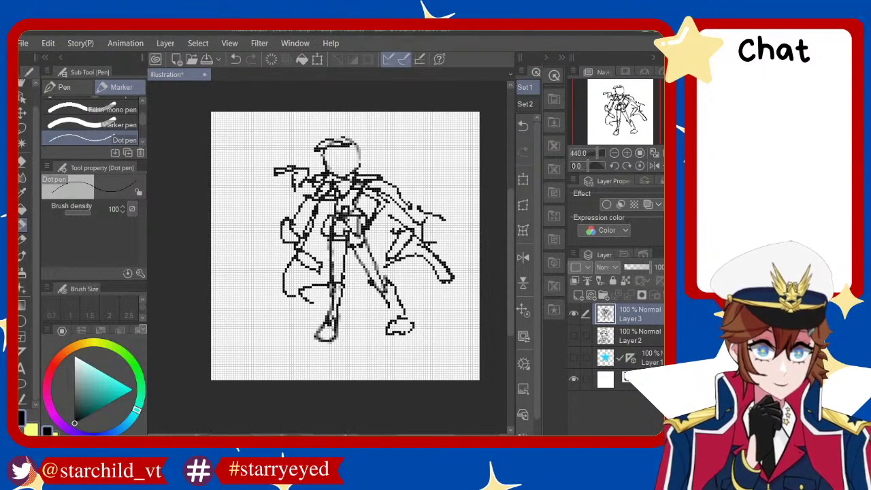
Sketch the peaked cap outline above the head, undoing one stroke
mouse_move(317, 153)
mouse_down()
mouse_move(377, 123)
mouse_move(373, 154)
mouse_move(373, 139)
mouse_move(385, 162)
mouse_move(367, 140)
mouse_move(383, 174)
mouse_move(377, 159)
mouse_move(357, 154)
mouse_move(357, 162)
mouse_move(320, 165)
mouse_move(320, 176)
mouse_move(358, 156)
mouse_move(354, 143)
mouse_up()
key(ctrl+z)
key(ctrl+z)
key(ctrl+z)
key(ctrl+z)
key(ctrl+z)
key(ctrl+z)
key(ctrl+z)
key(ctrl+z)
key(ctrl+z)
key(ctrl+z)
key(ctrl+z)
key(ctrl+z)
key(ctrl+z)
key(ctrl+z)
key(ctrl+z)
key(ctrl+z)
key(ctrl+z)
key(ctrl+z)
key(ctrl+z)
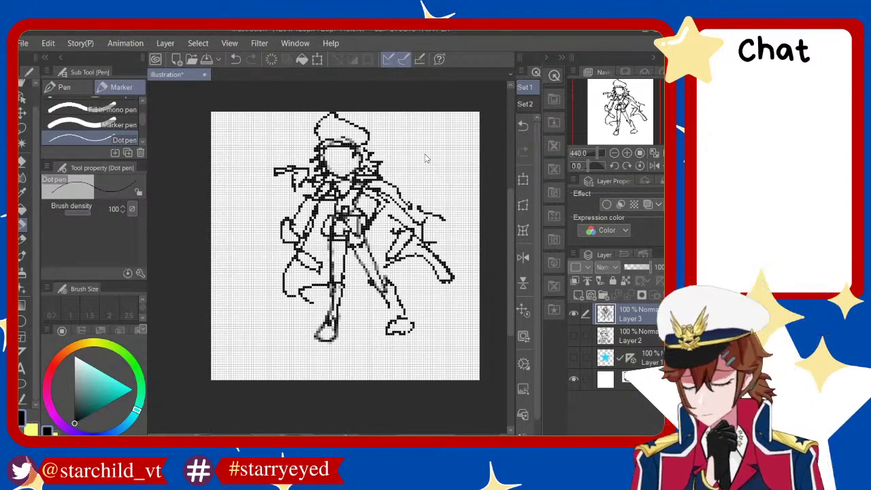
Draw the small eye and mouth strokes on the face, comparing versions with undo and redo
drag(340, 155, 348, 160)
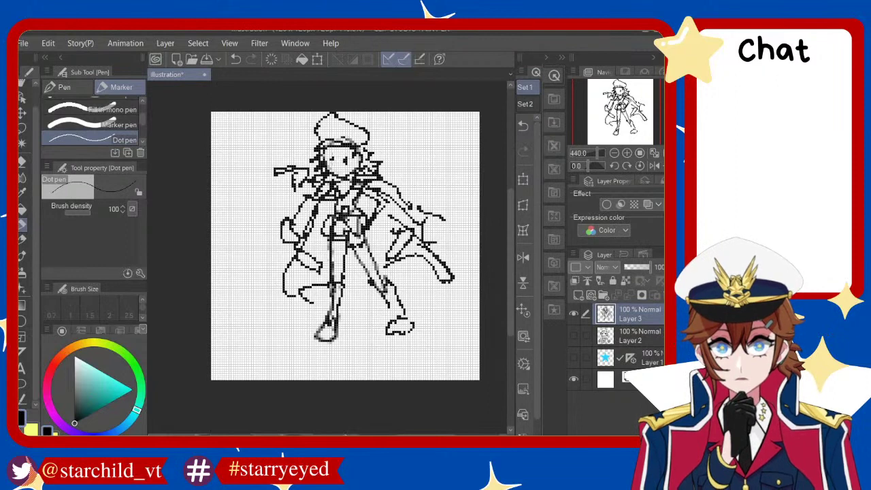
key(ctrl+z)
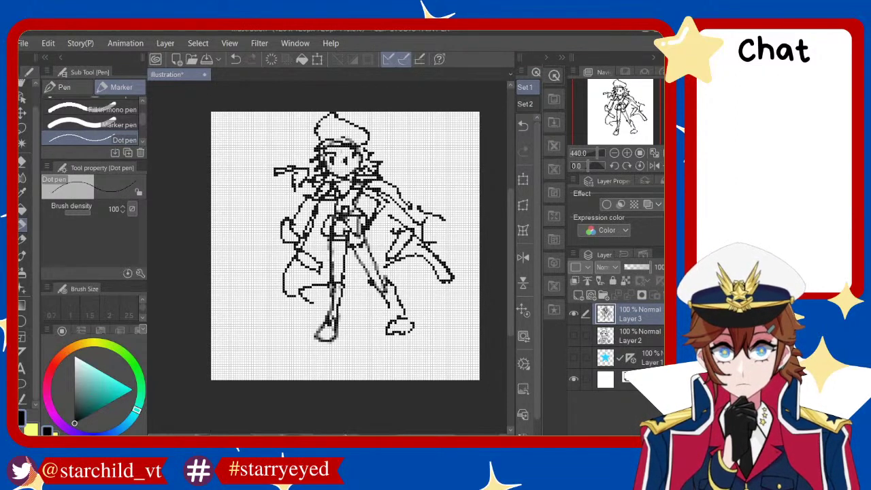
key(ctrl+z)
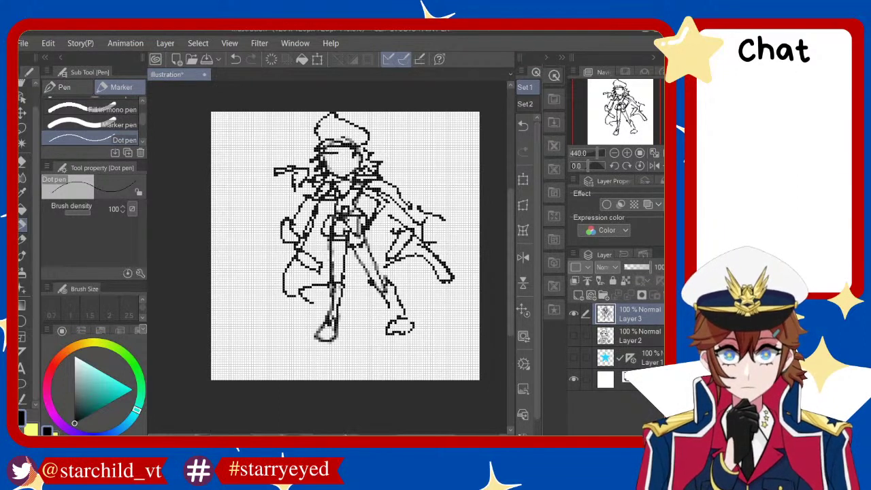
key(ctrl+z)
key(ctrl+y)
key(ctrl+z)
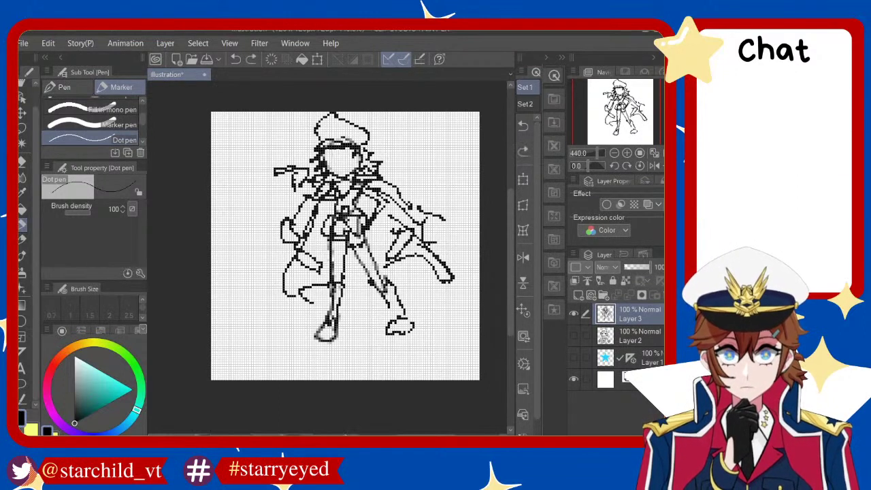
key(ctrl+z)
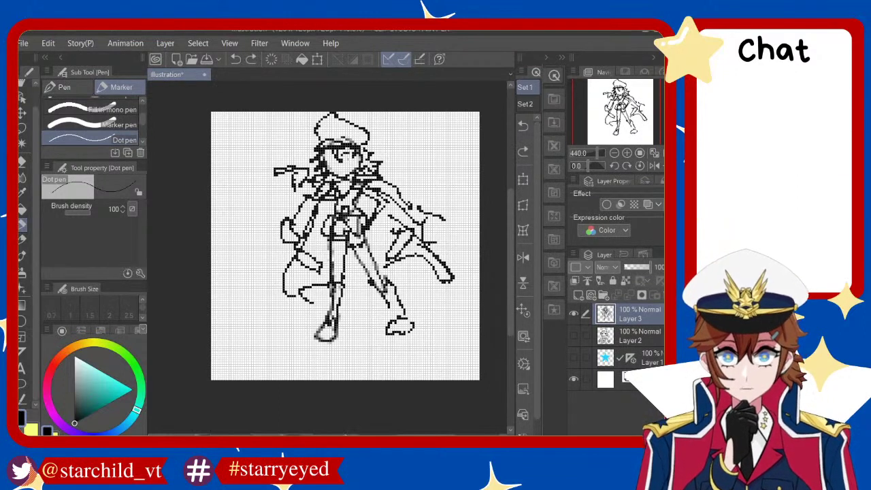
key(ctrl+y)
key(ctrl+z)
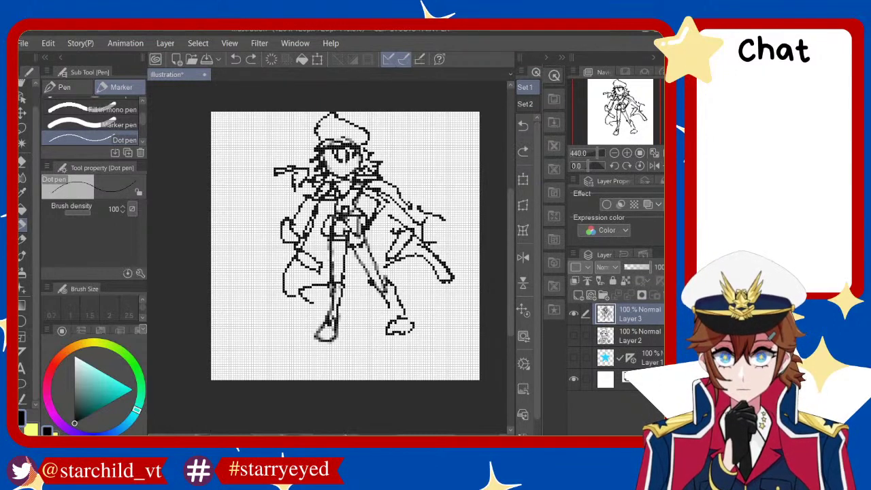
key(ctrl+y)
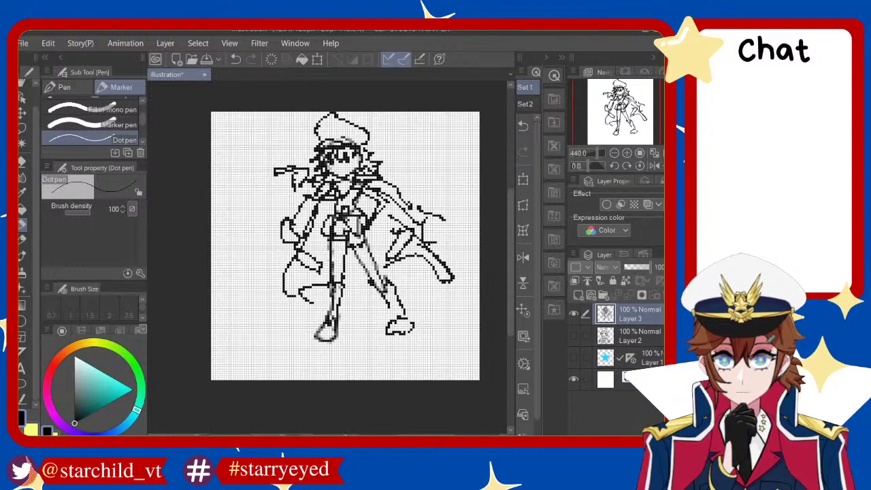
key(ctrl+z)
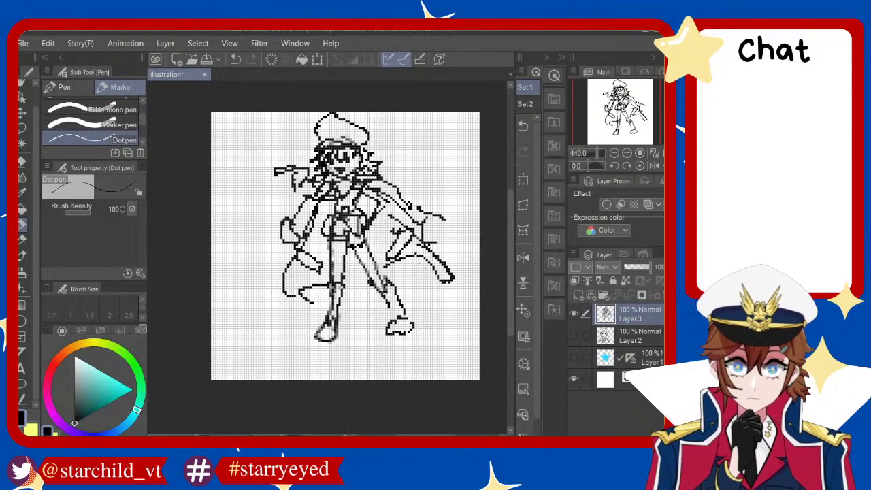
scroll(383, 233, down, 2)
scroll(463, 217, down, 1)
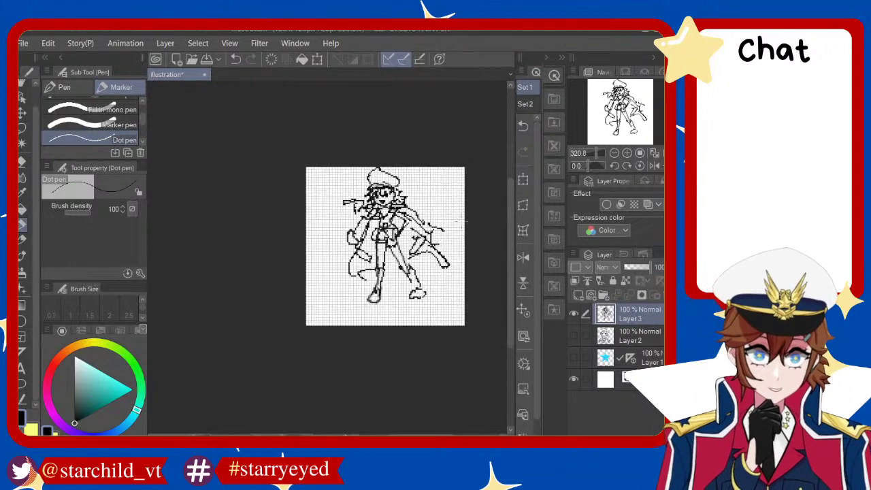
scroll(463, 217, up, 2)
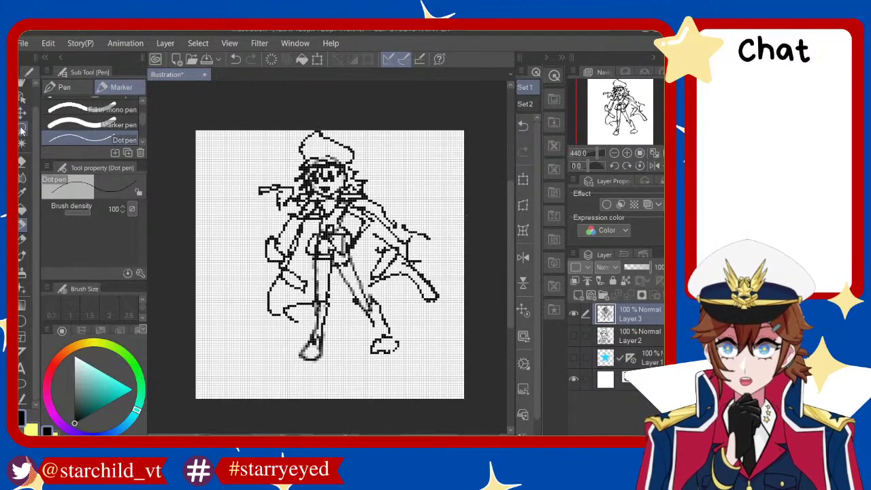
Lasso the whole figure, tilt it slightly, move it down-left, commit and deselect
key(m)
mouse_move(396, 162)
mouse_down()
mouse_move(250, 132)
mouse_move(428, 180)
mouse_up()
click(376, 419)
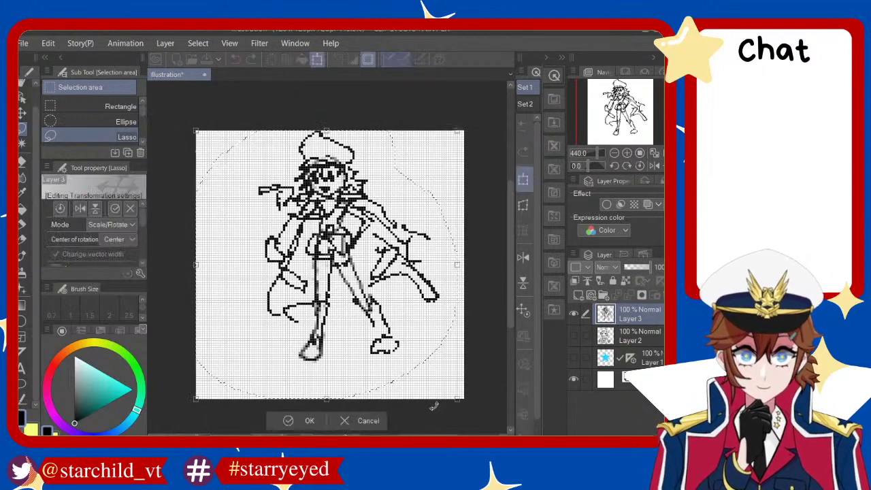
drag(461, 403, 453, 407)
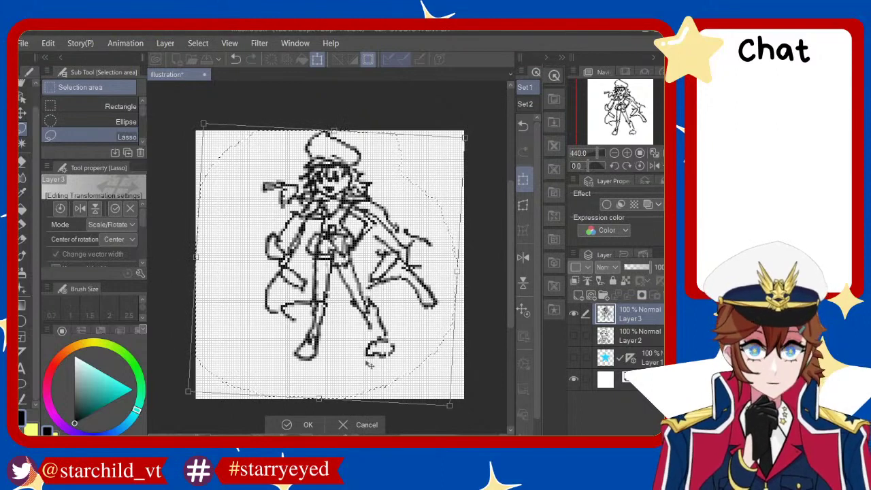
drag(370, 362, 368, 395)
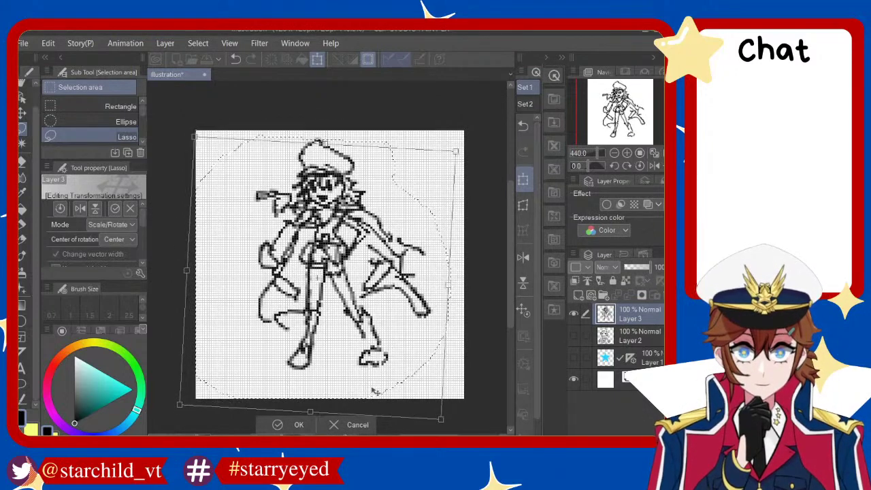
key(Return)
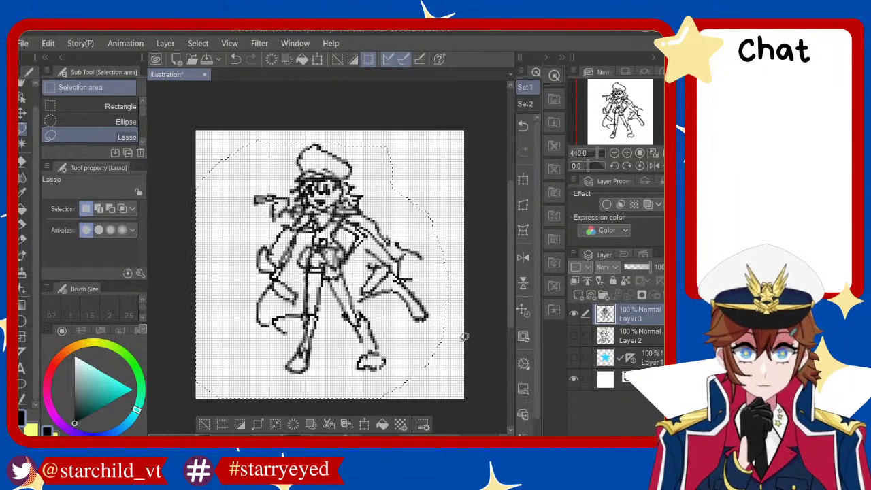
key(ctrl+d)
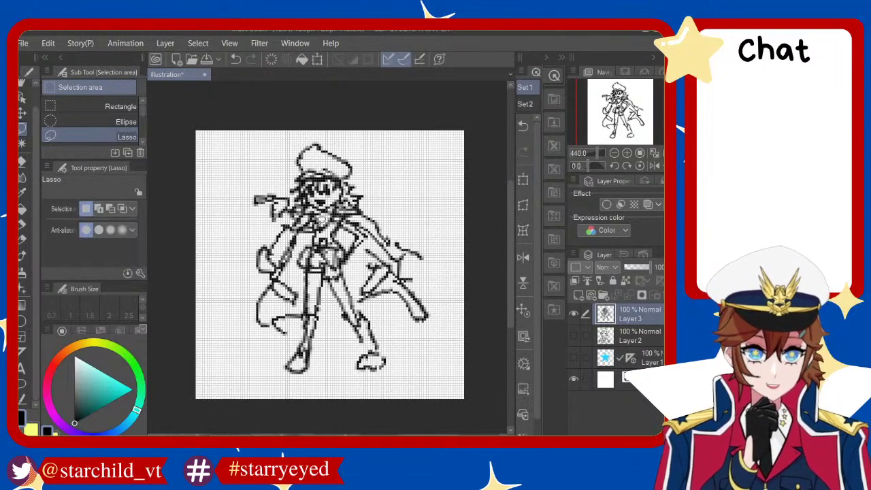
Touch up the cap with short Dot pen strokes, undoing the unwanted marks
key(p)
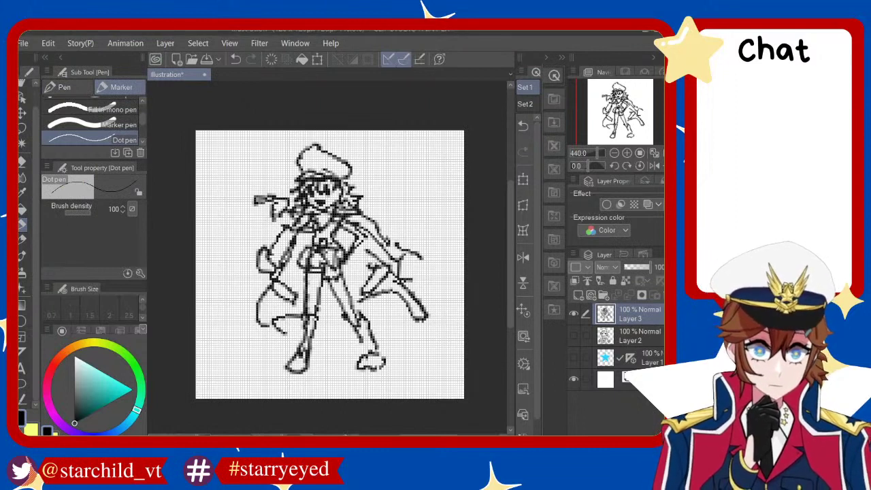
drag(304, 163, 312, 169)
key(ctrl+z)
key(ctrl+z)
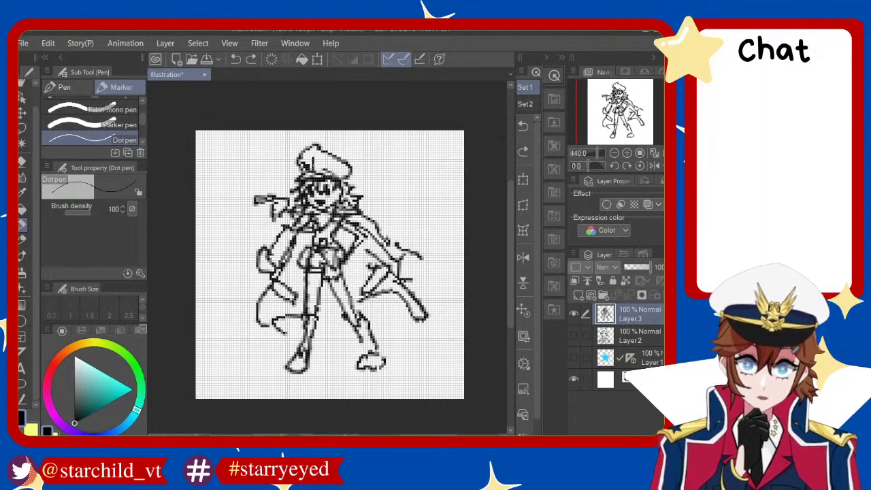
key(ctrl+z)
key(ctrl+z)
key(ctrl+z)
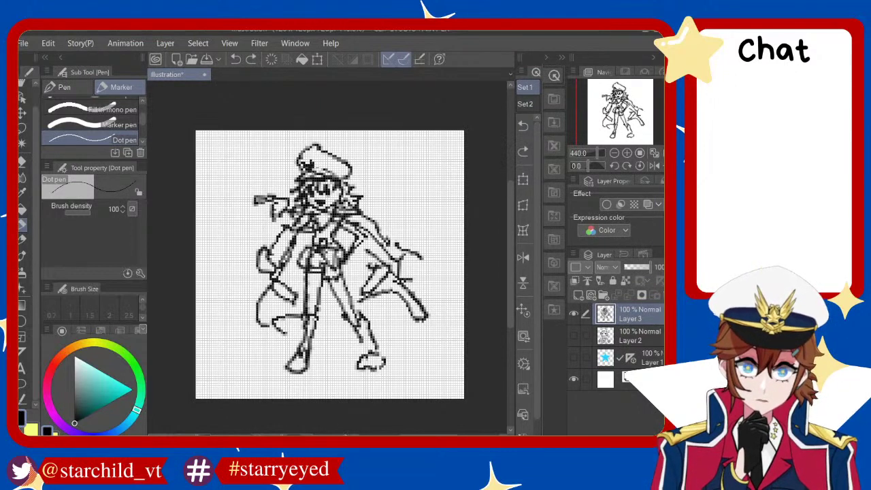
drag(317, 161, 325, 174)
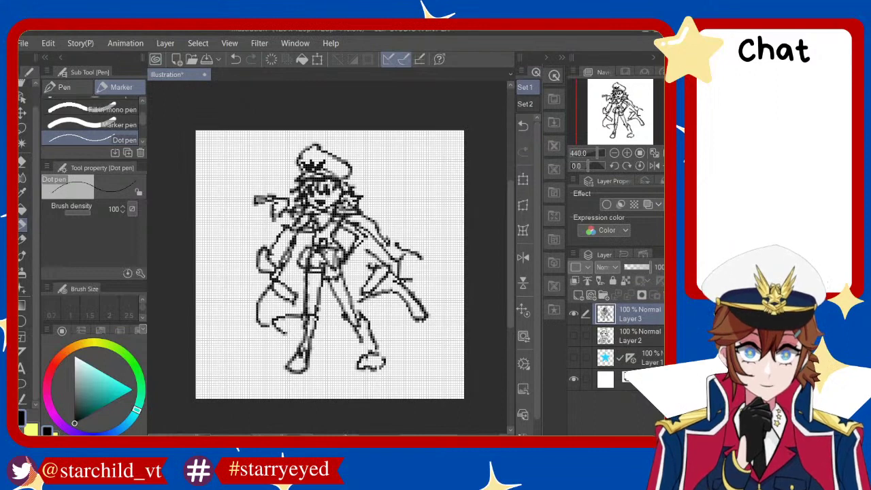
key(ctrl+z)
key(ctrl+y)
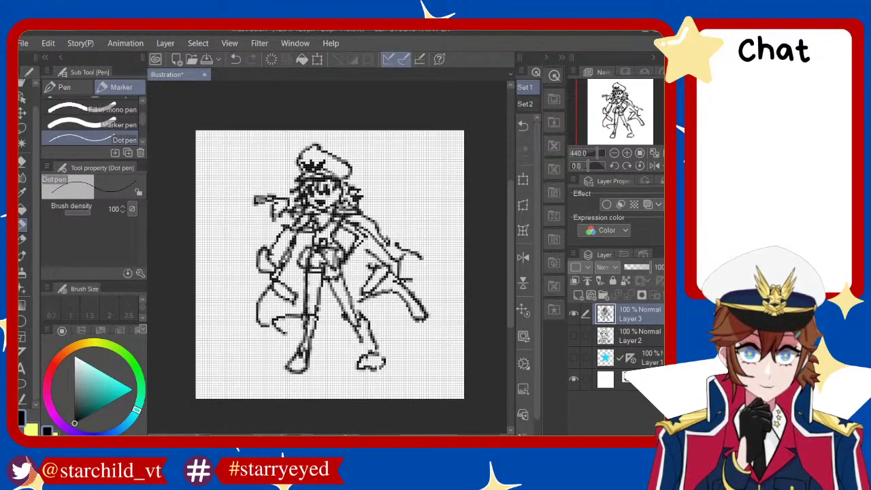
key(ctrl+z)
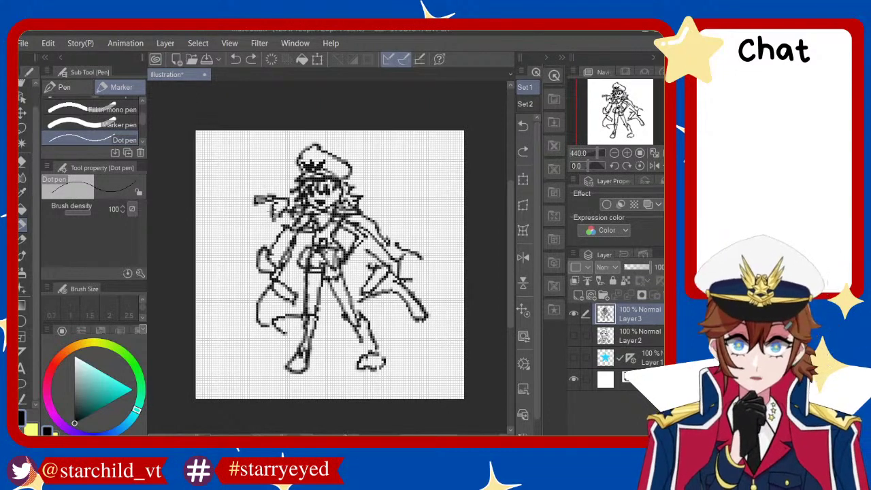
Add dark pixels beside the gun hand, redrawing them to the right of the gun
drag(271, 197, 286, 215)
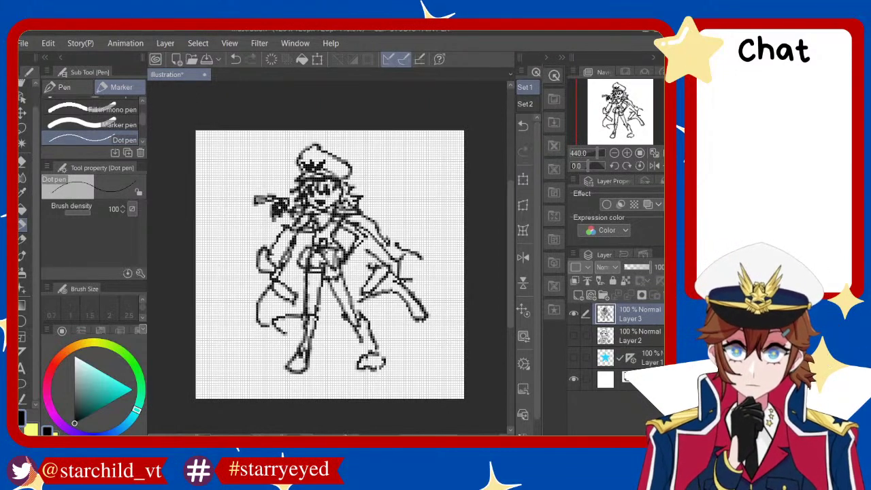
key(ctrl+z)
key(ctrl+z)
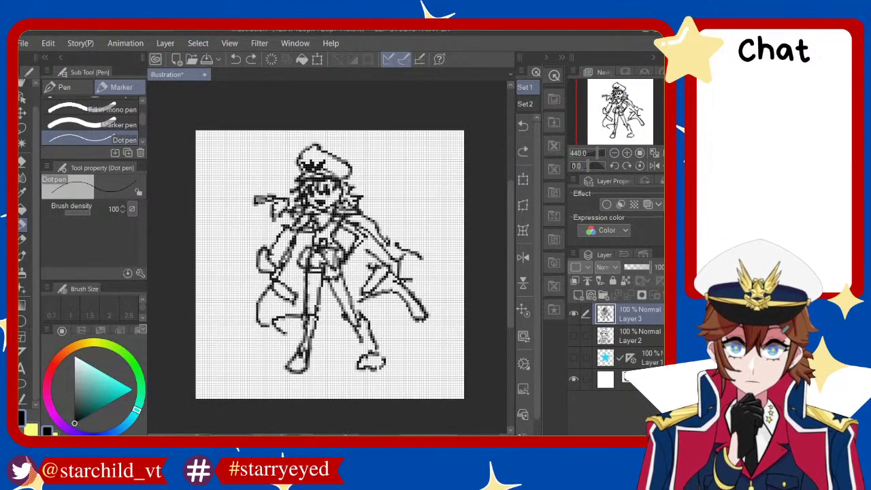
drag(276, 197, 292, 206)
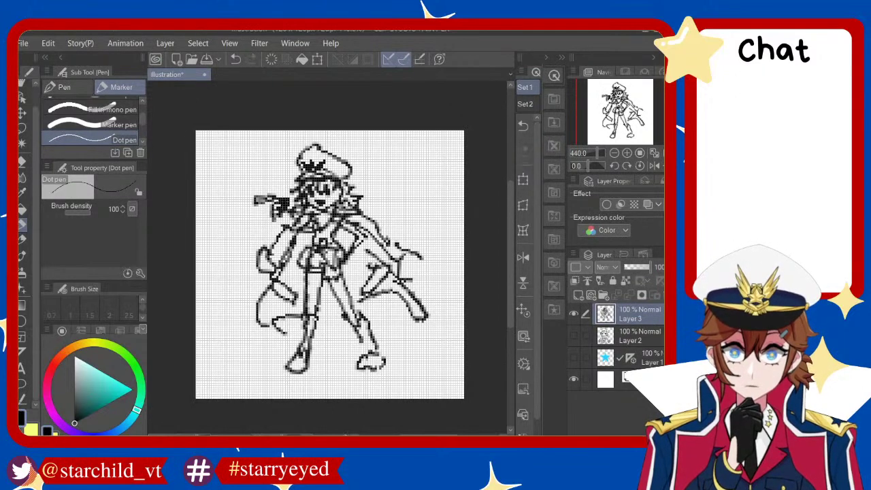
Erase the pixels at the gun's left end and return to the Dot pen
key(e)
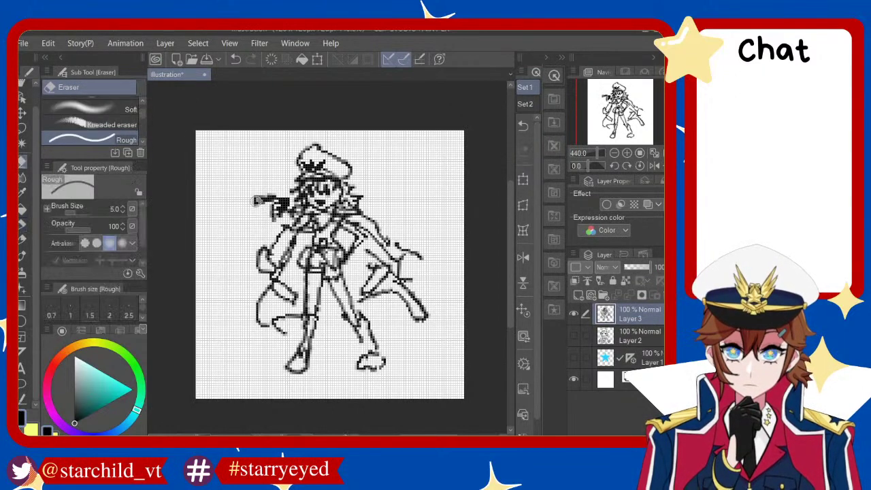
drag(258, 203, 258, 198)
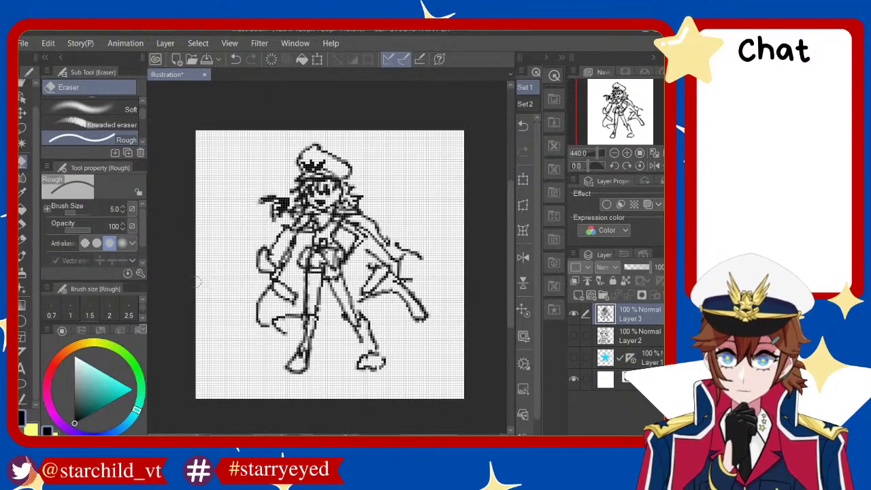
click(23, 224)
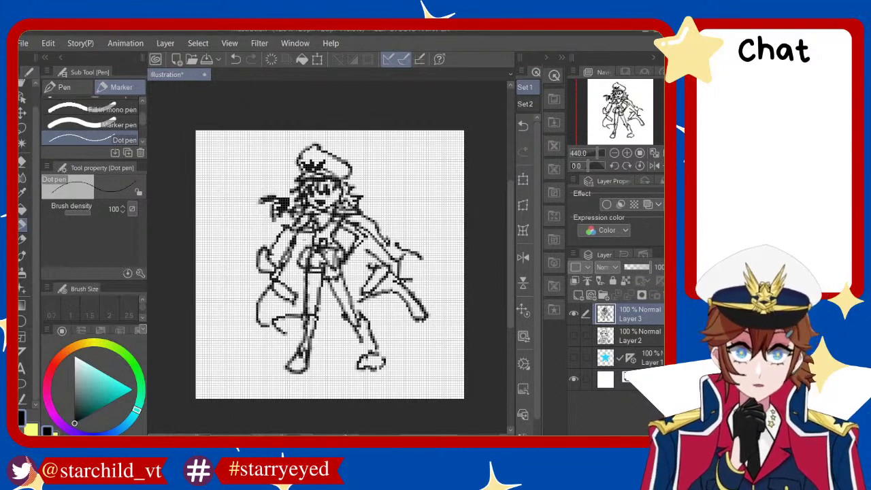
Draw a band of black pixels across the face beneath the cap
drag(290, 188, 305, 197)
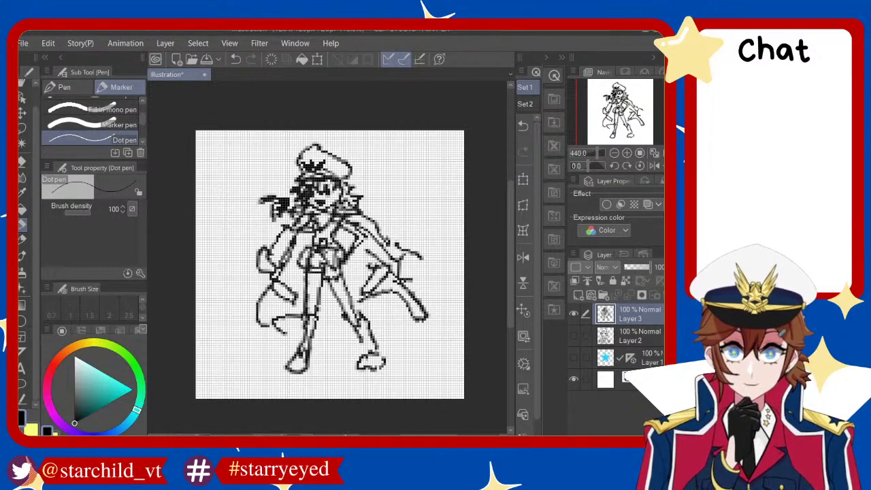
key(ctrl+z)
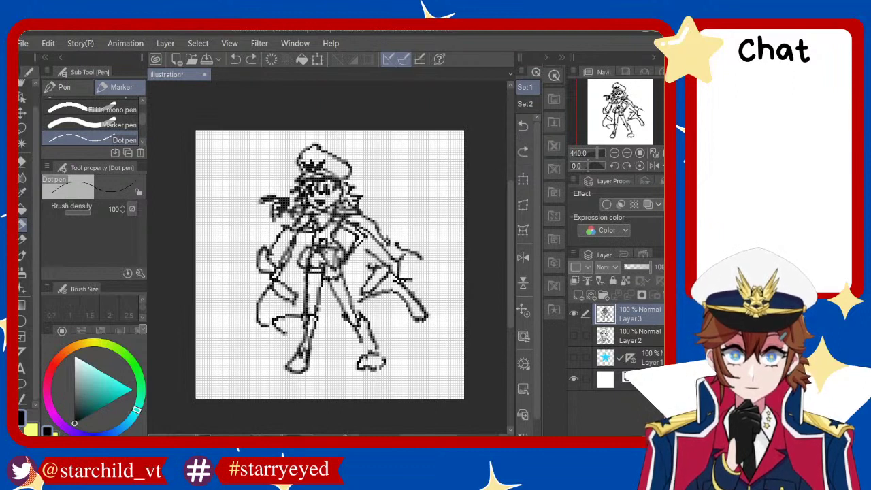
mouse_move(296, 191)
mouse_down()
mouse_move(340, 200)
mouse_move(326, 203)
mouse_up()
key(ctrl+z)
key(ctrl+z)
key(ctrl+z)
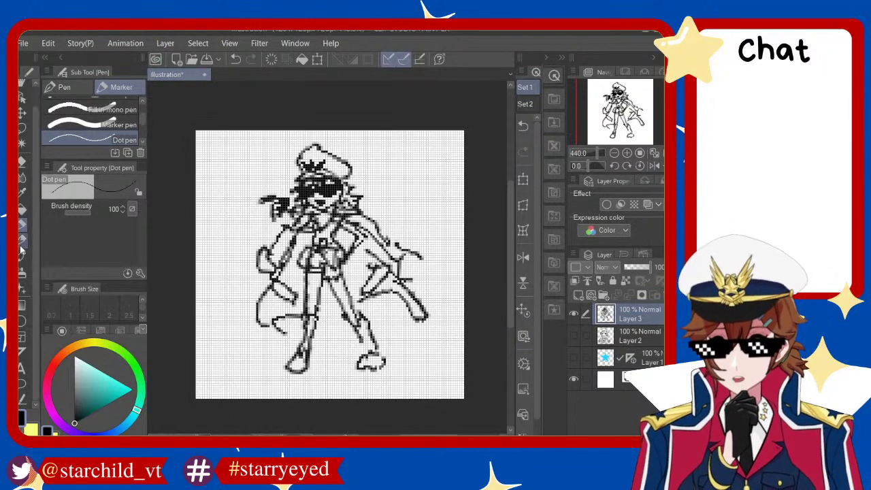
Add Layer 4 and pick a pale orange skin tone on the colour wheel
click(577, 296)
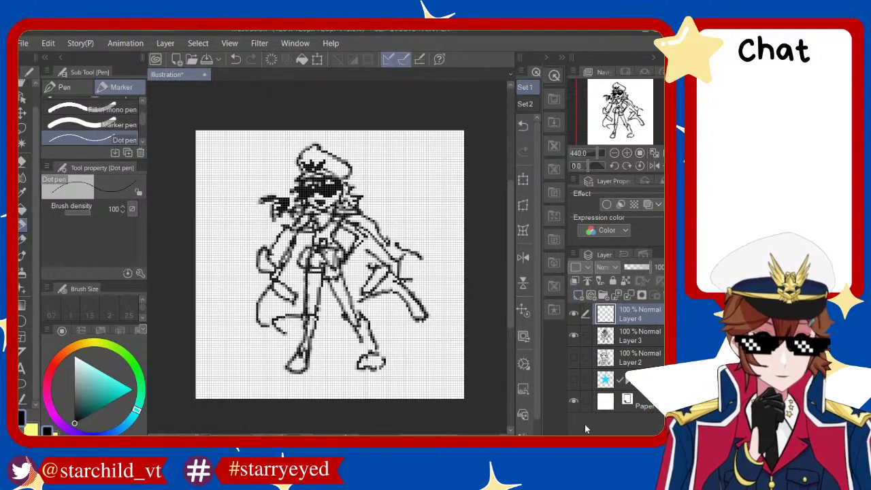
scroll(374, 272, up, 1)
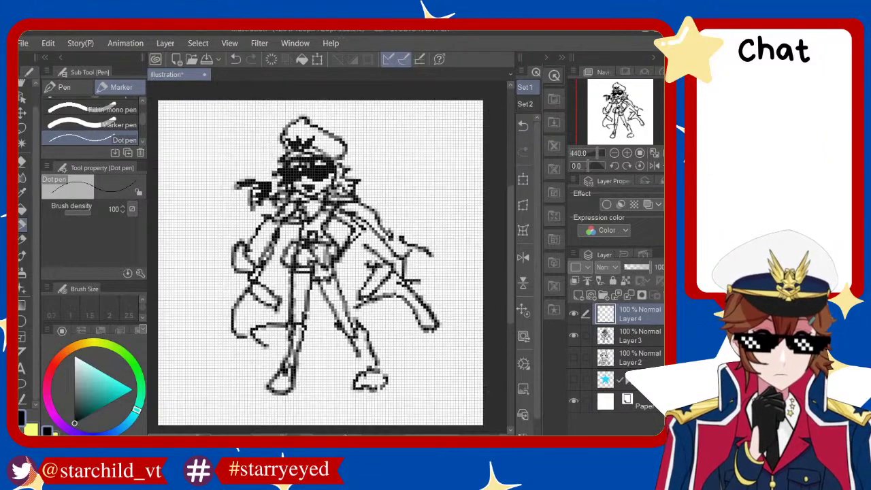
scroll(333, 259, up, 1)
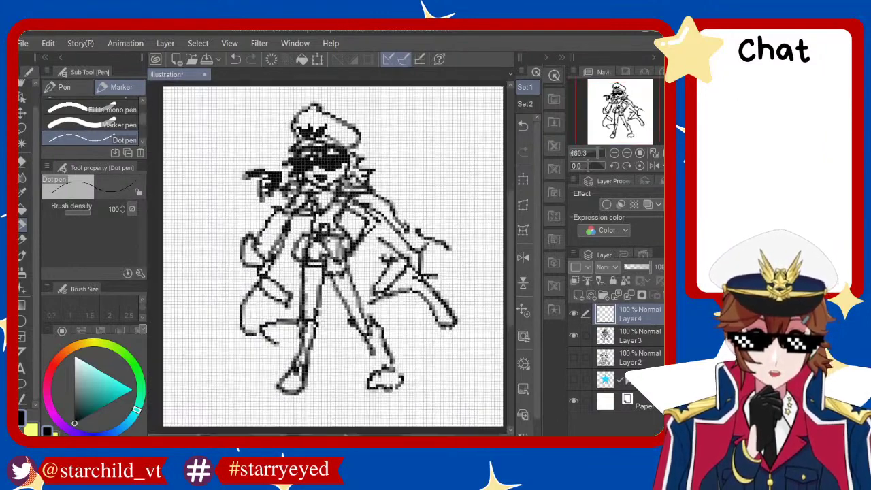
scroll(334, 259, up, 1)
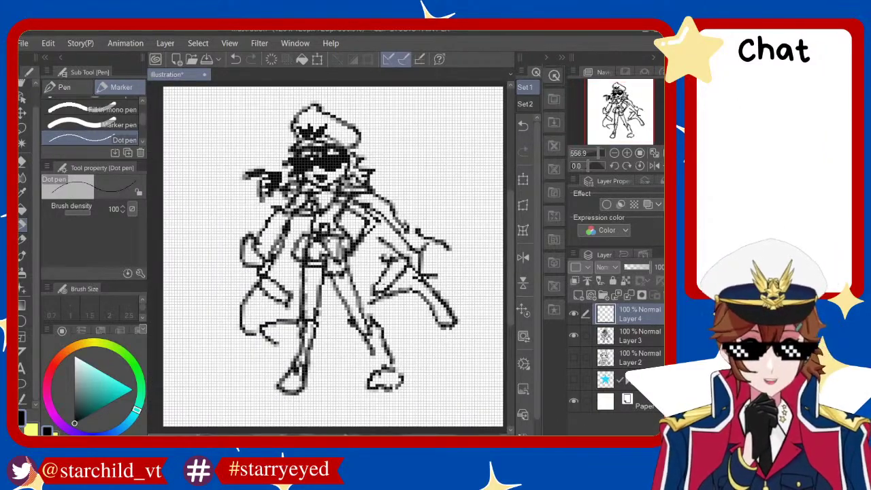
click(77, 346)
click(96, 381)
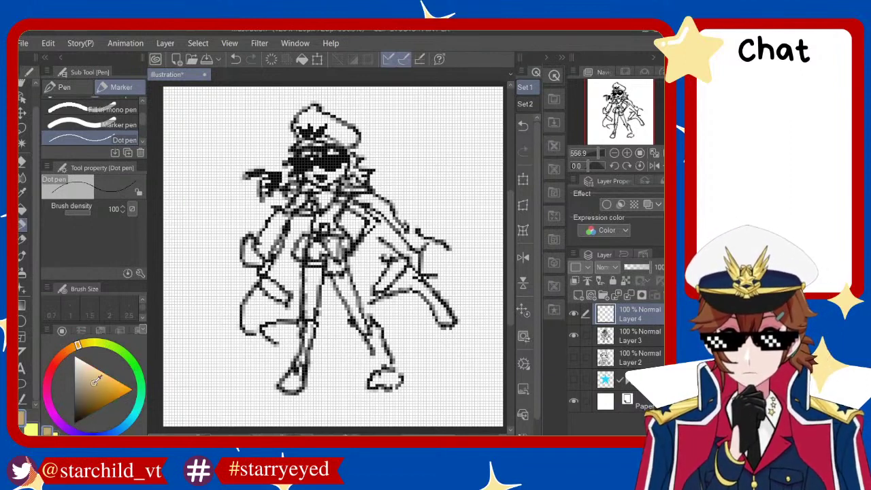
drag(96, 381, 97, 369)
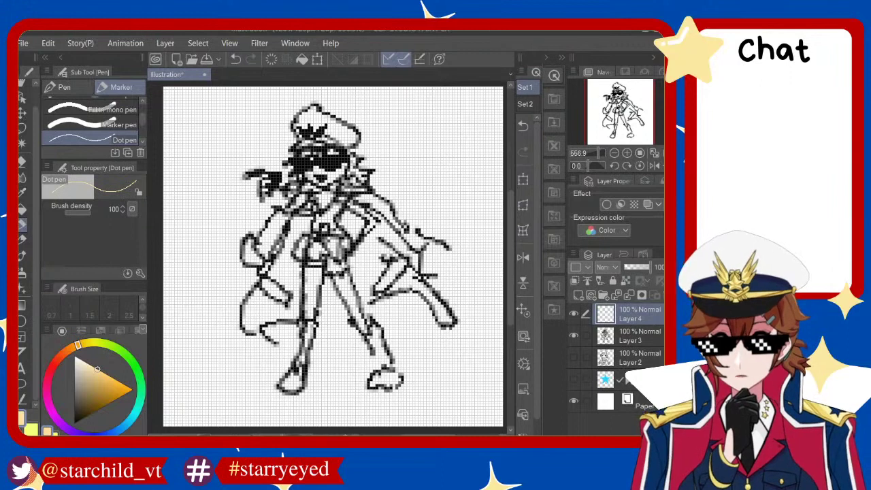
Paint skin tone onto the legs, repainting and retouching the fill
drag(345, 264, 370, 319)
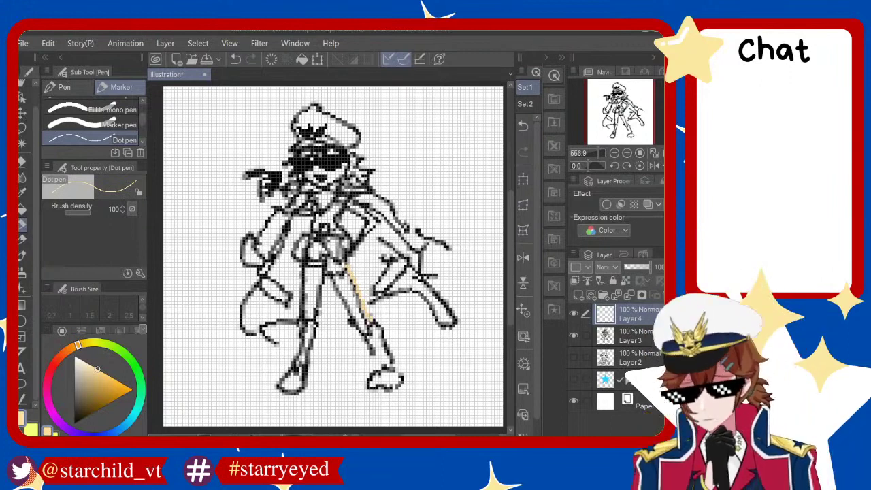
key(ctrl+z)
mouse_move(334, 272)
mouse_down()
mouse_move(343, 275)
mouse_move(339, 288)
mouse_move(353, 305)
mouse_up()
key(ctrl+z)
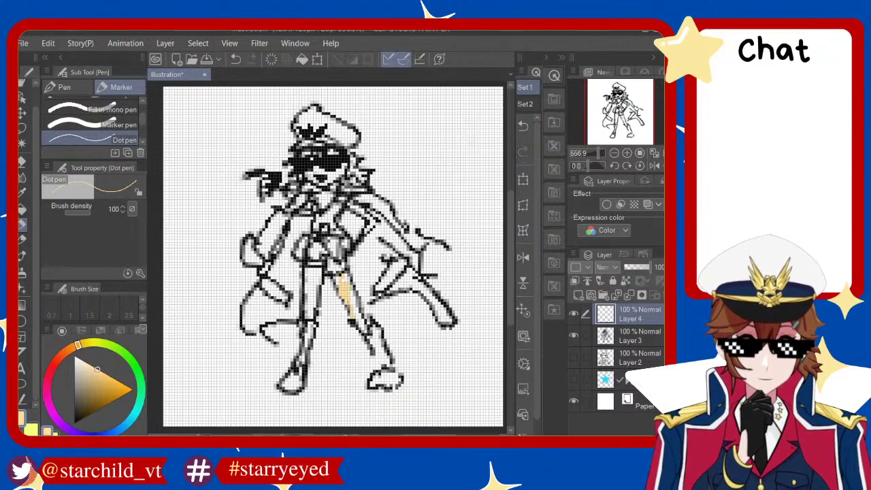
key(ctrl+z)
click(90, 365)
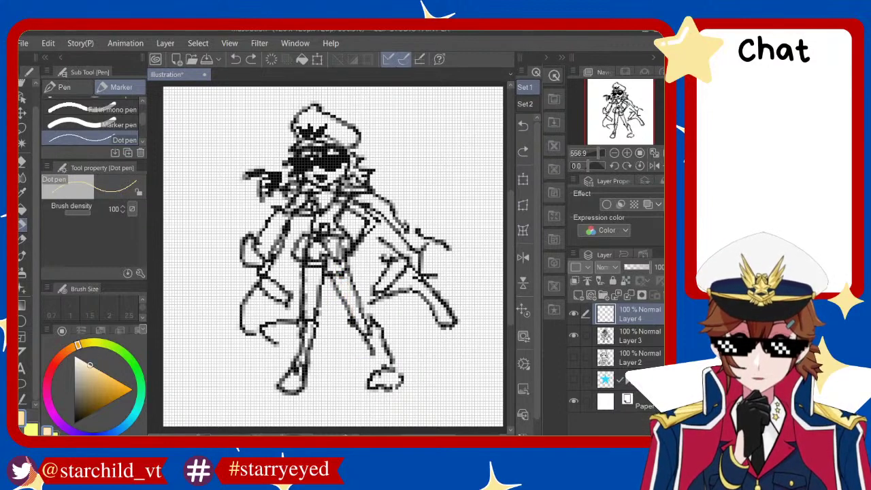
mouse_move(337, 269)
mouse_down()
mouse_move(349, 298)
mouse_move(340, 293)
mouse_move(383, 347)
mouse_up()
key(ctrl+z)
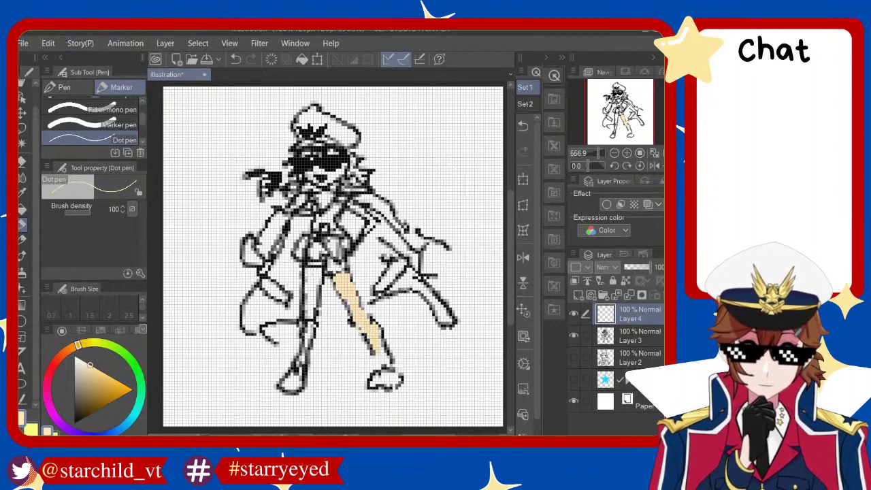
drag(310, 263, 310, 343)
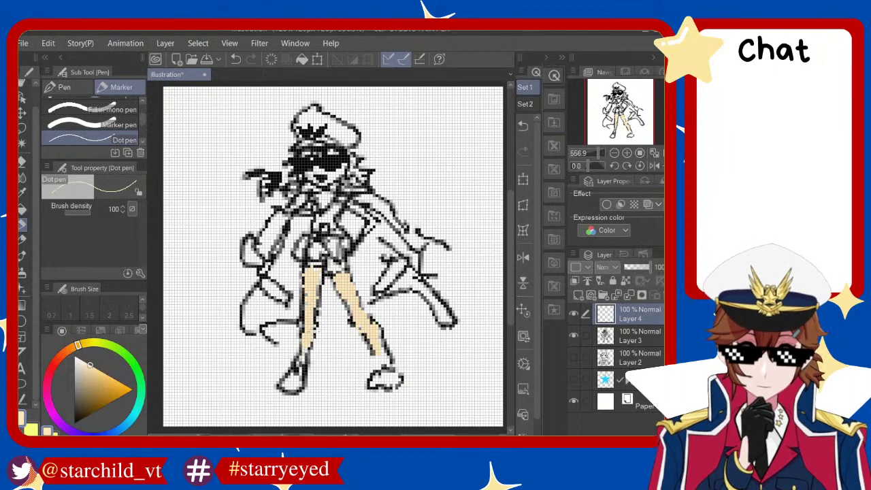
drag(317, 305, 315, 331)
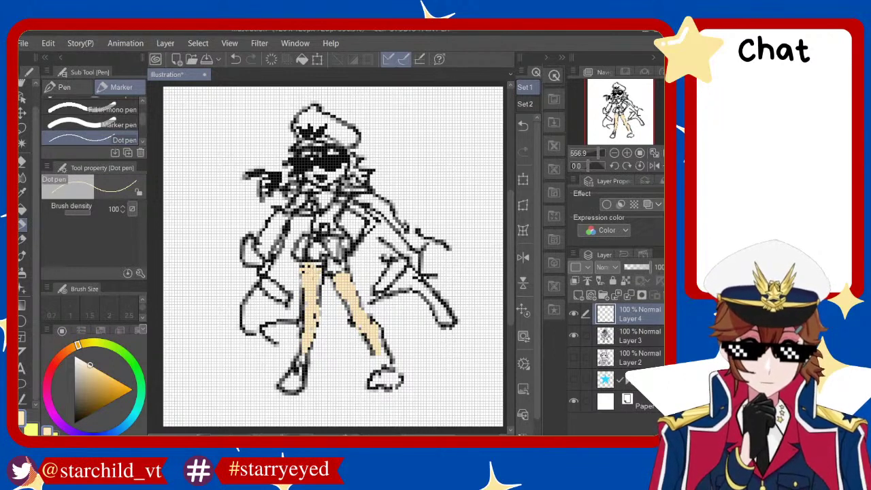
key(ctrl+z)
drag(319, 273, 315, 315)
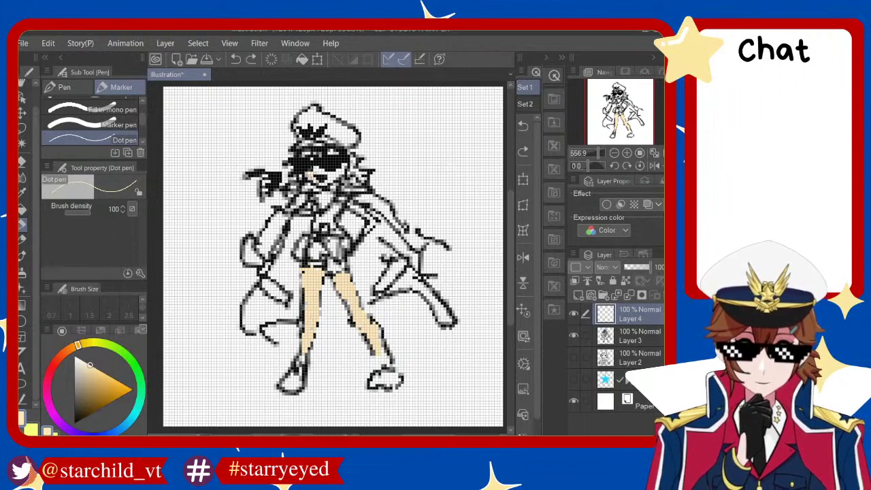
Paint skin tone onto the face, then make Layer 3 active with the lasso tool
key(ctrl+z)
drag(312, 185, 340, 168)
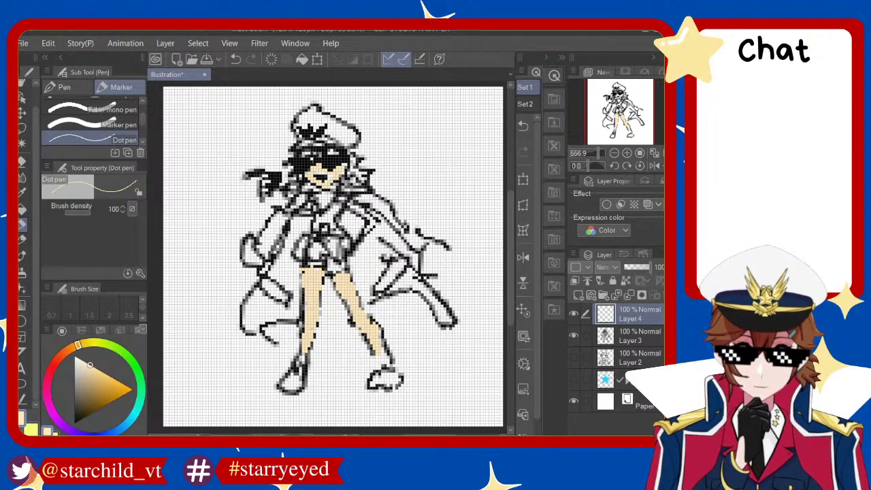
key(ctrl+z)
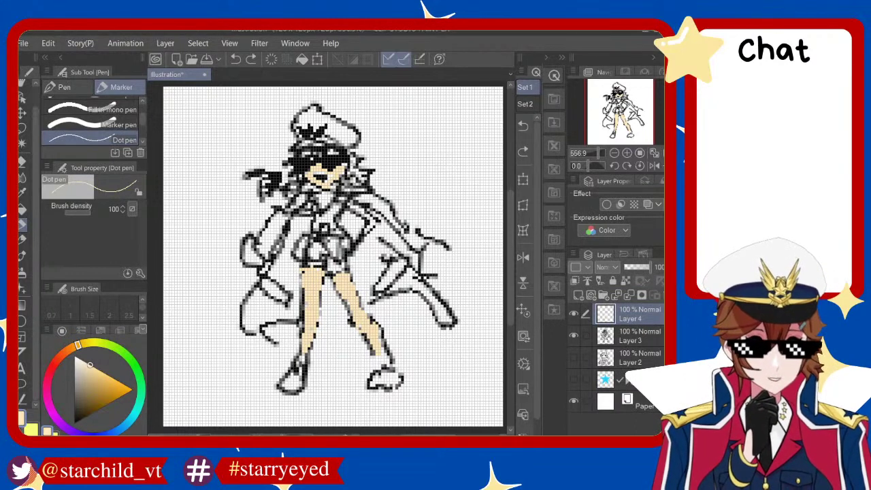
drag(297, 216, 312, 212)
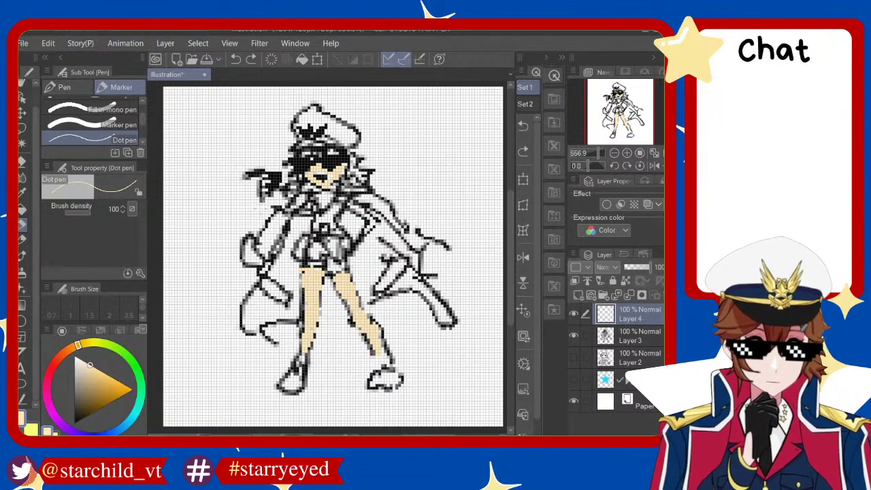
click(620, 341)
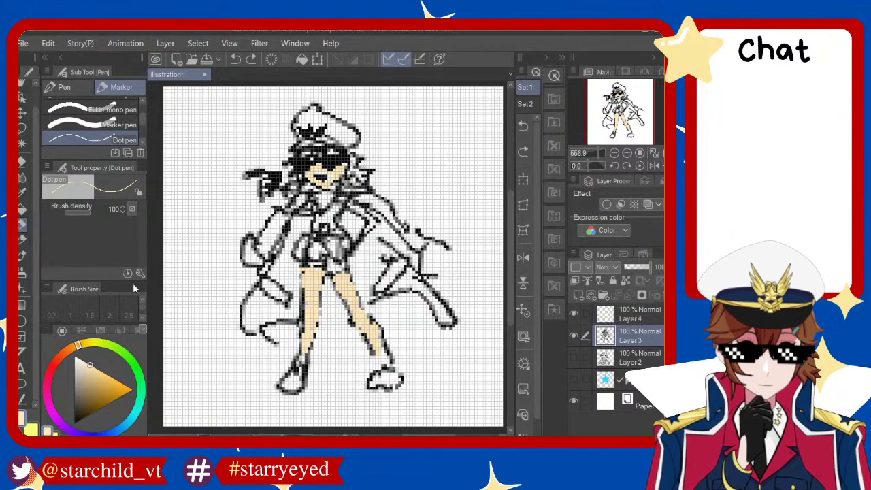
click(23, 113)
click(22, 128)
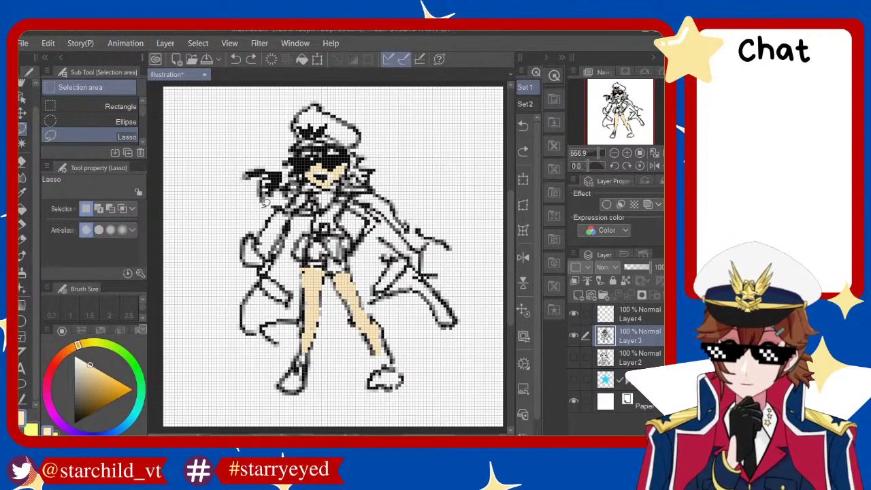
Lasso the gun hand and shift it slightly left with Scale/Rotate
drag(270, 204, 244, 208)
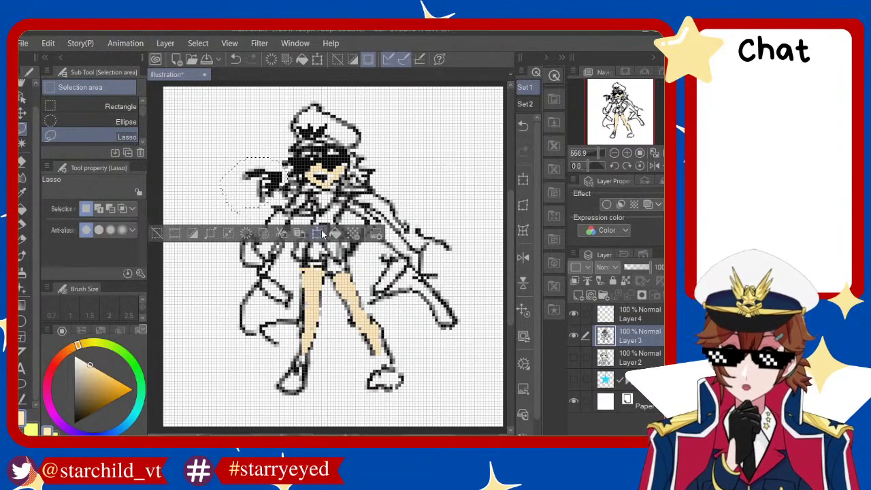
click(317, 234)
drag(259, 188, 241, 188)
click(225, 247)
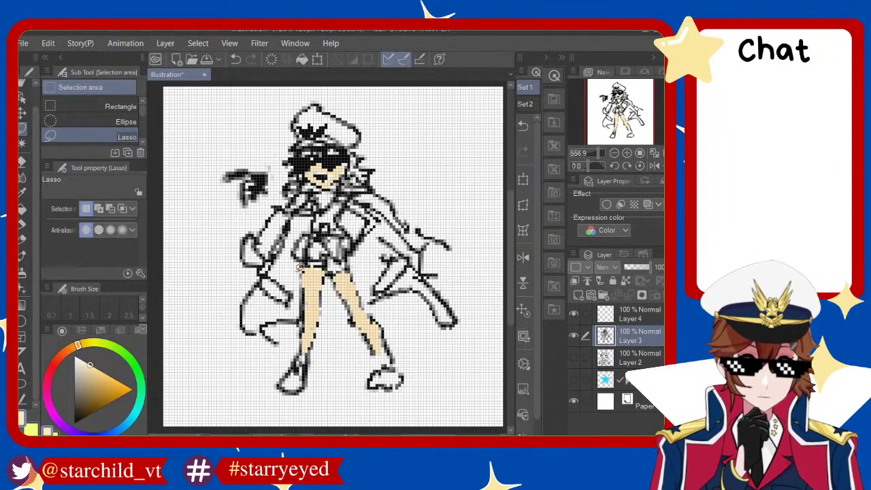
Draw a black pixel hand at the figure's waist with the Dot pen
click(22, 225)
click(74, 424)
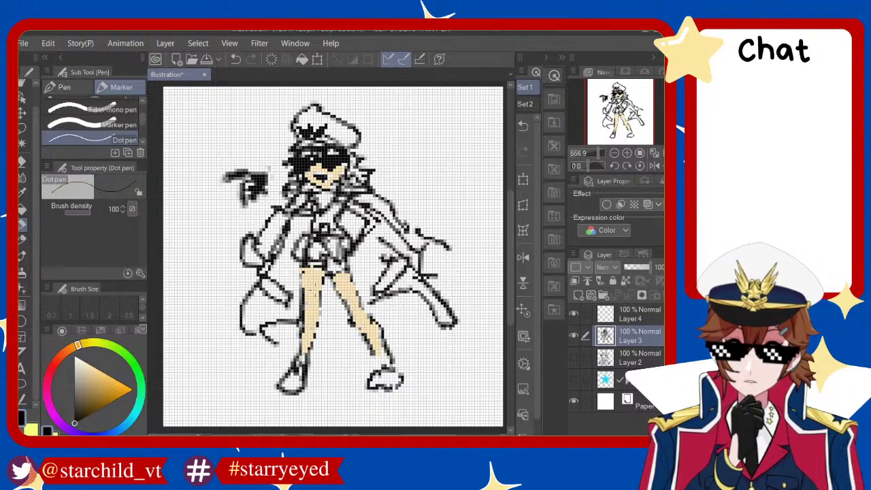
mouse_move(353, 256)
mouse_down()
mouse_move(369, 243)
mouse_move(369, 252)
mouse_move(391, 221)
mouse_up()
key(ctrl+z)
key(ctrl+z)
drag(345, 195, 375, 219)
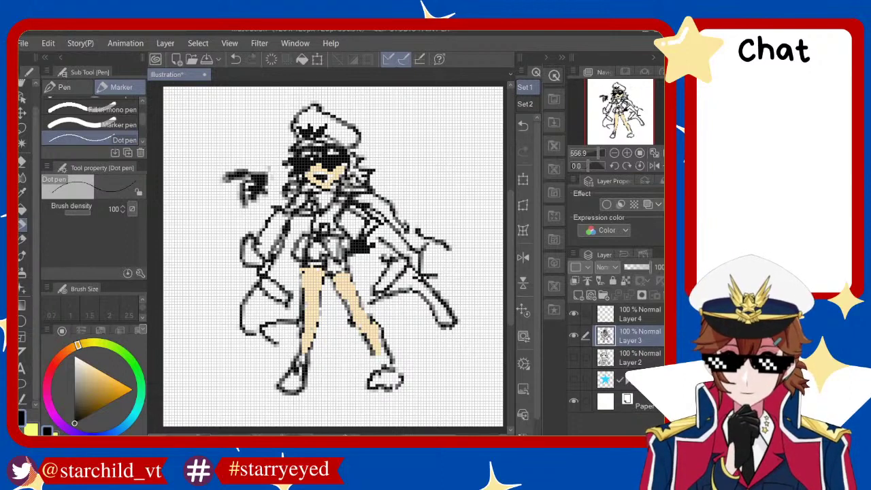
key(ctrl+z)
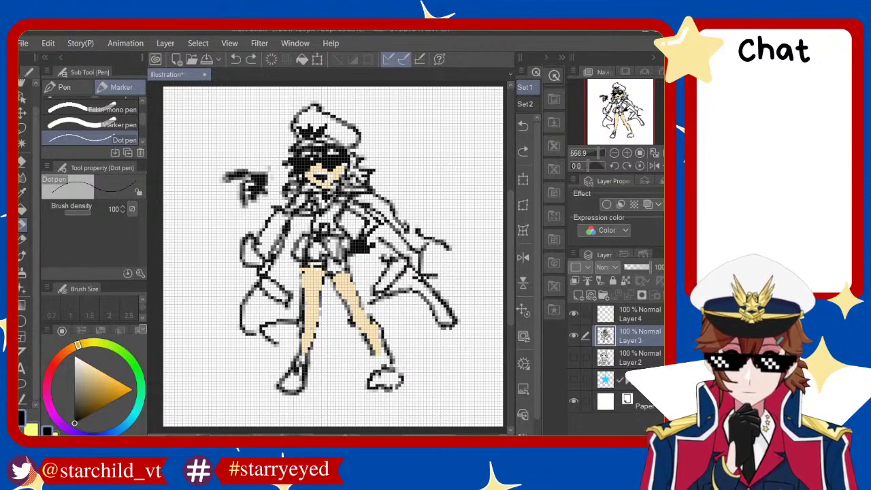
Add a small black stroke near the face and torso, refining it with undo and redo
key(ctrl+z)
mouse_move(320, 192)
mouse_down()
mouse_move(332, 201)
mouse_move(329, 212)
mouse_up()
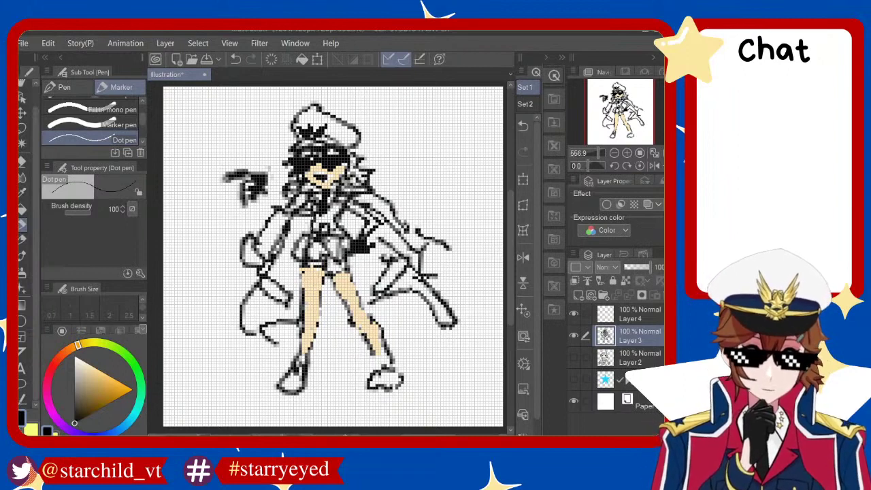
key(ctrl+z)
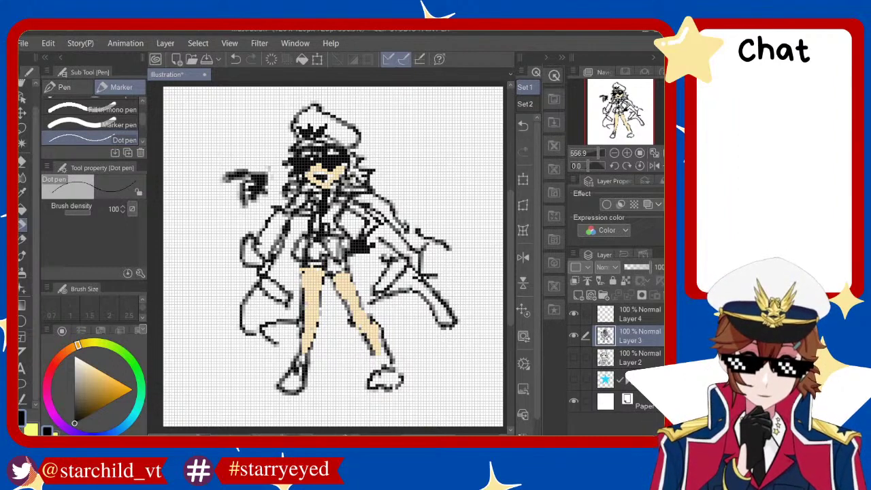
key(ctrl+y)
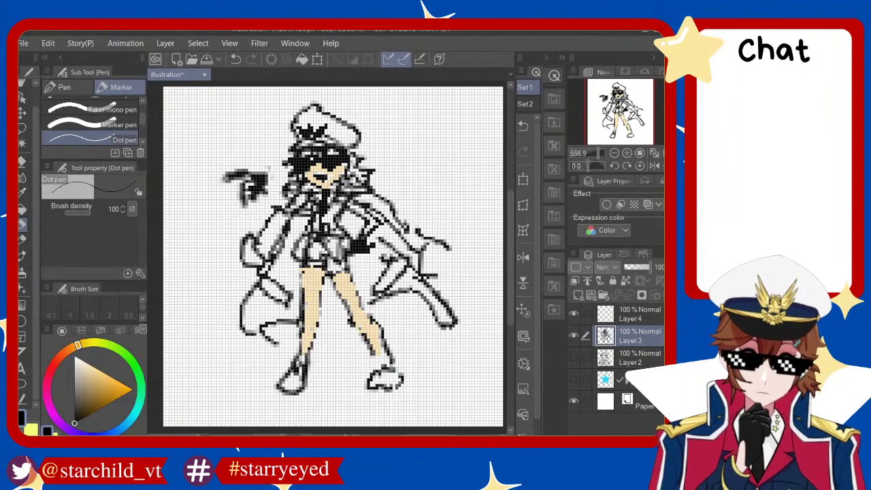
key(e)
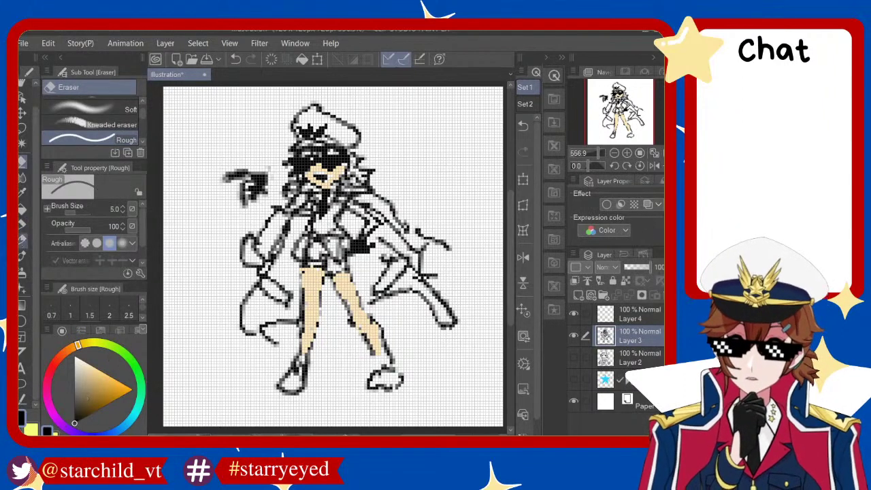
key(p)
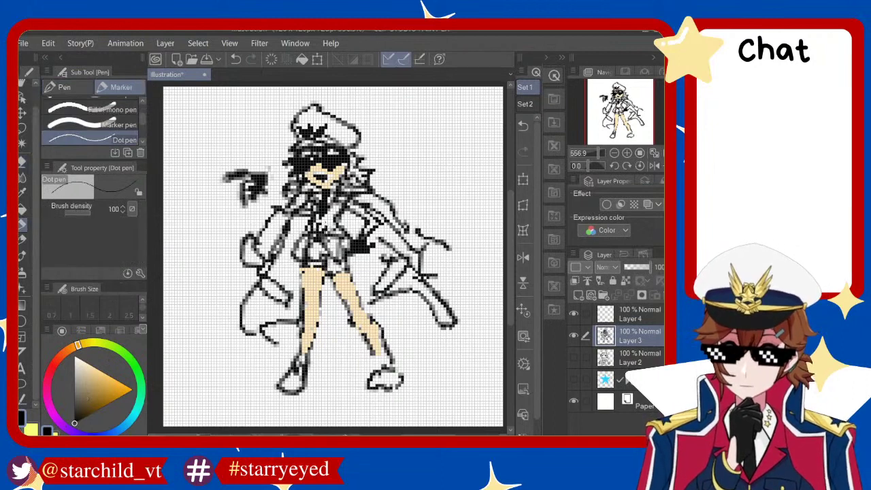
key(ctrl+z)
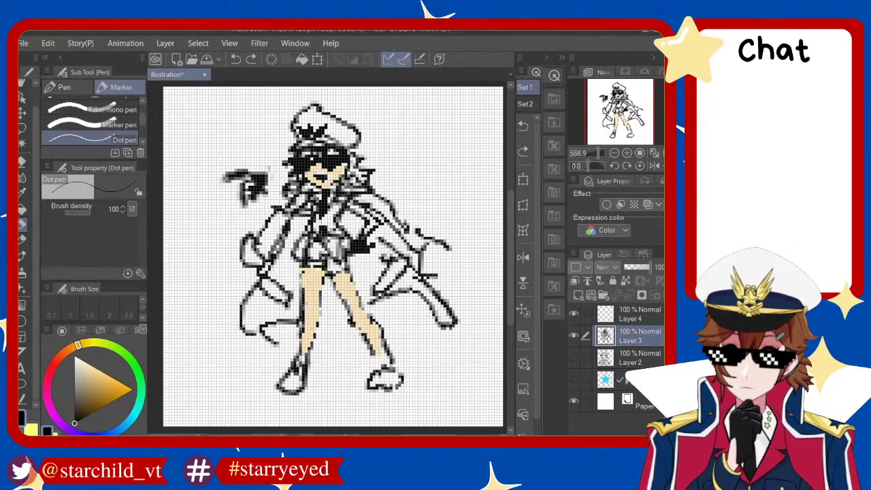
Settle on the black arm outline stroke reaching to the gun hand, keeping the redone stroke
key(ctrl+y)
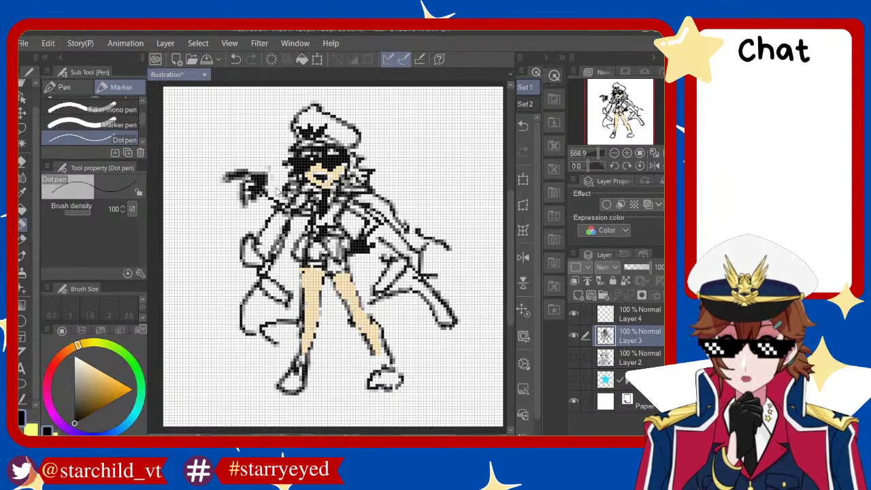
key(ctrl+z)
key(ctrl+y)
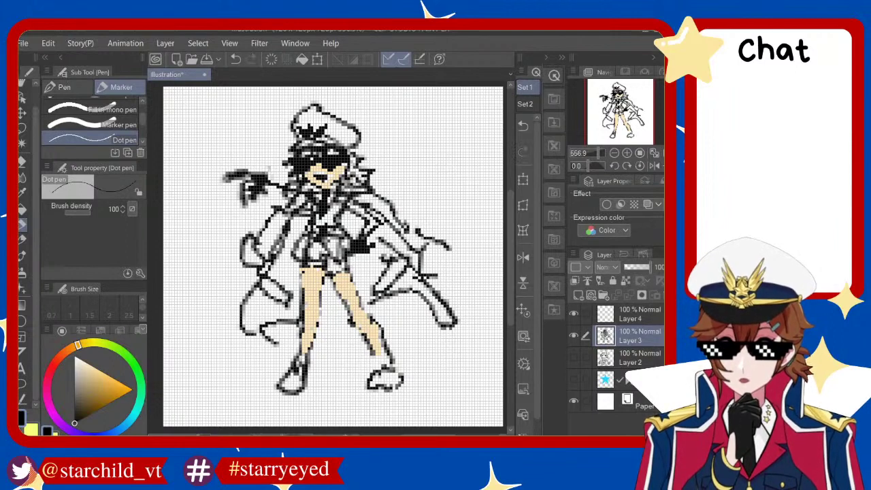
key(ctrl+z)
key(ctrl+y)
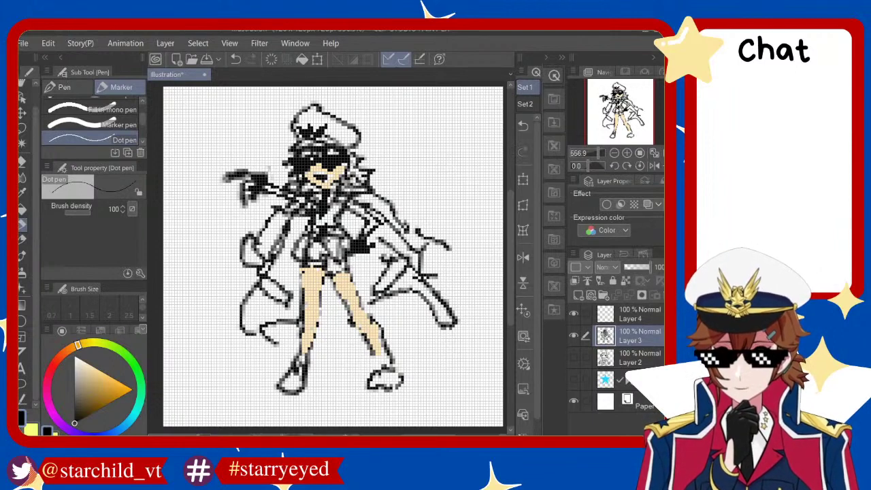
key(ctrl+y)
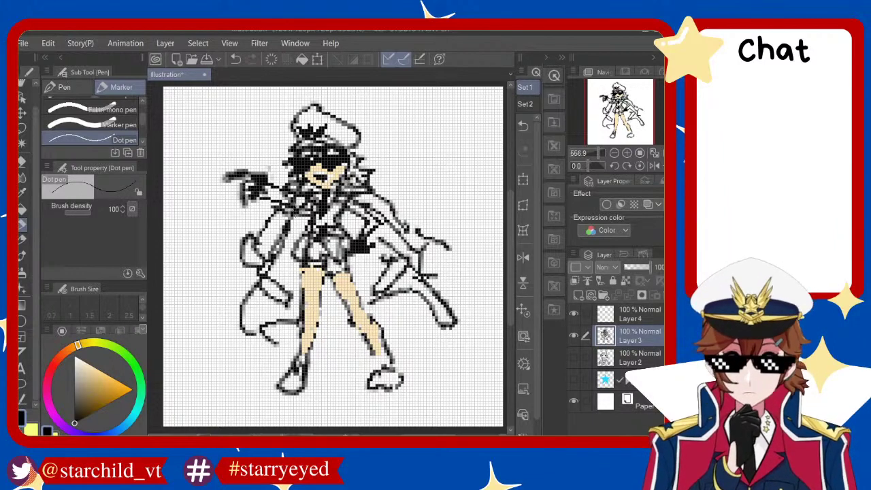
key(ctrl+z)
key(ctrl+y)
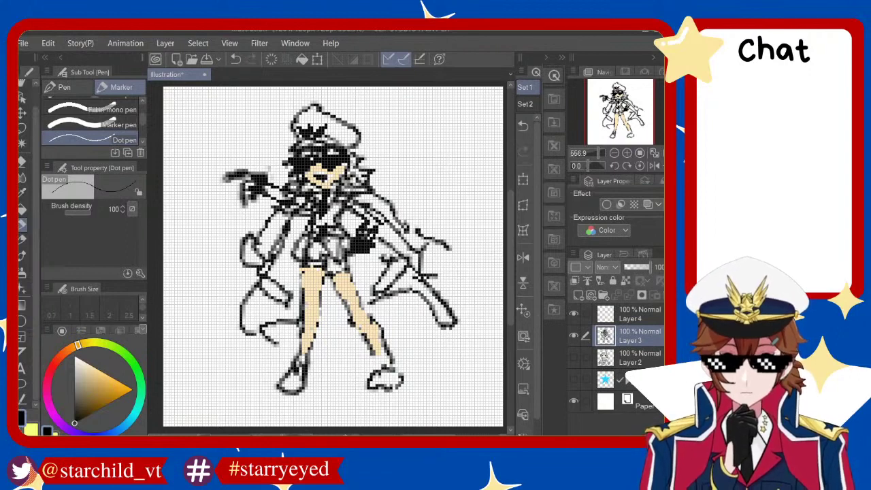
Erase the stray pixels on the chest with the Rough eraser
key(e)
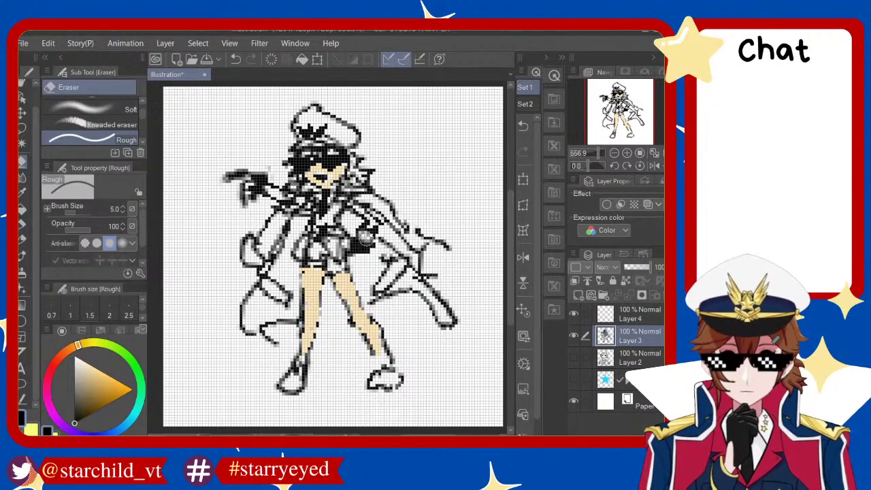
click(574, 401)
click(574, 402)
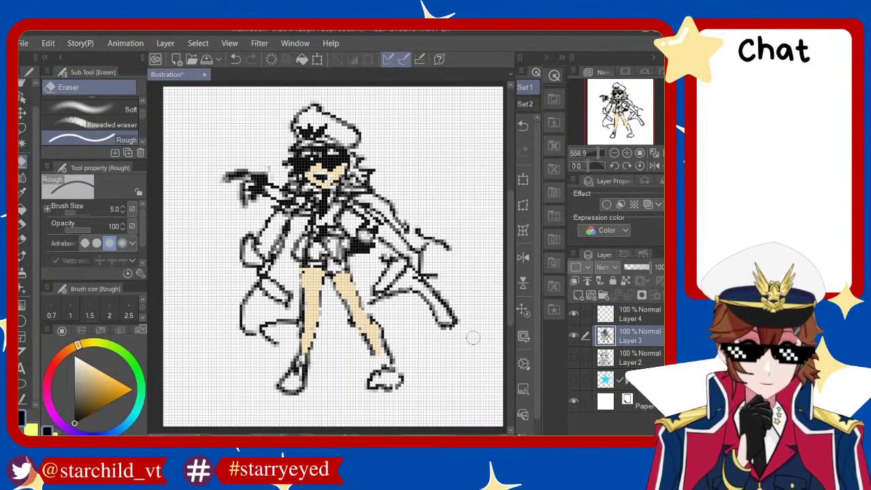
drag(375, 243, 364, 236)
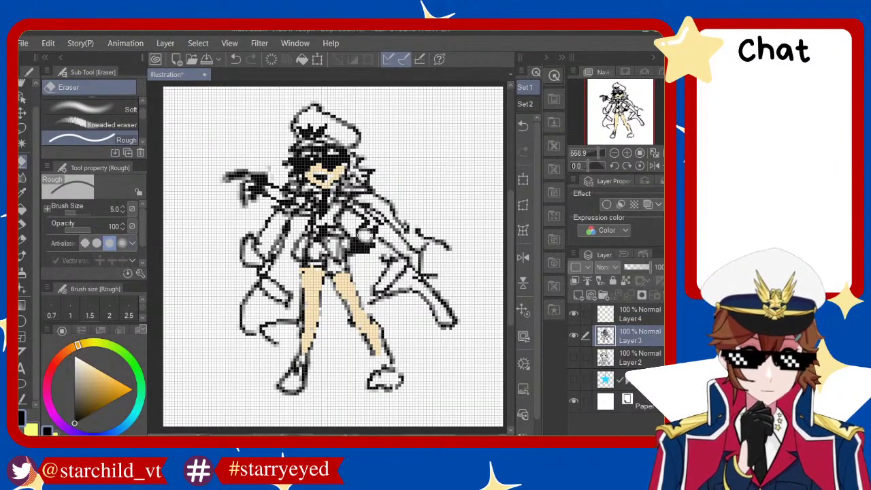
Try a Dot pen stroke on the figure's right side, undo it, and select Layer 4
click(21, 224)
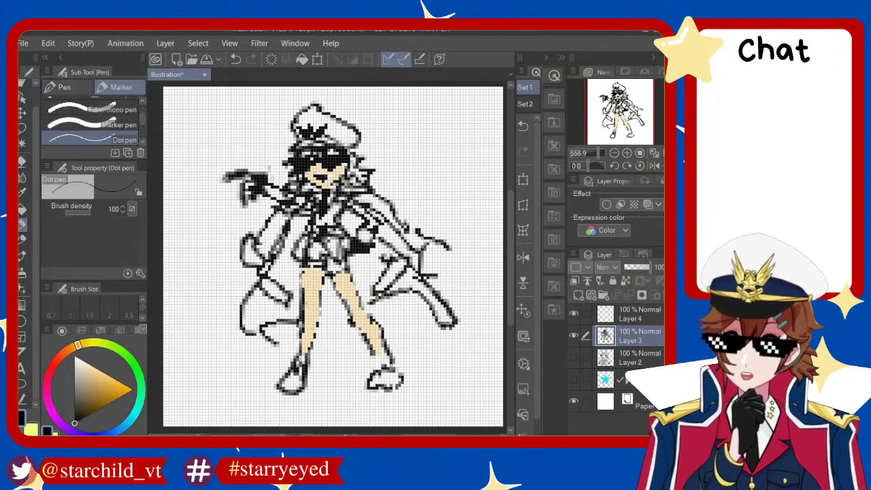
drag(404, 223, 447, 293)
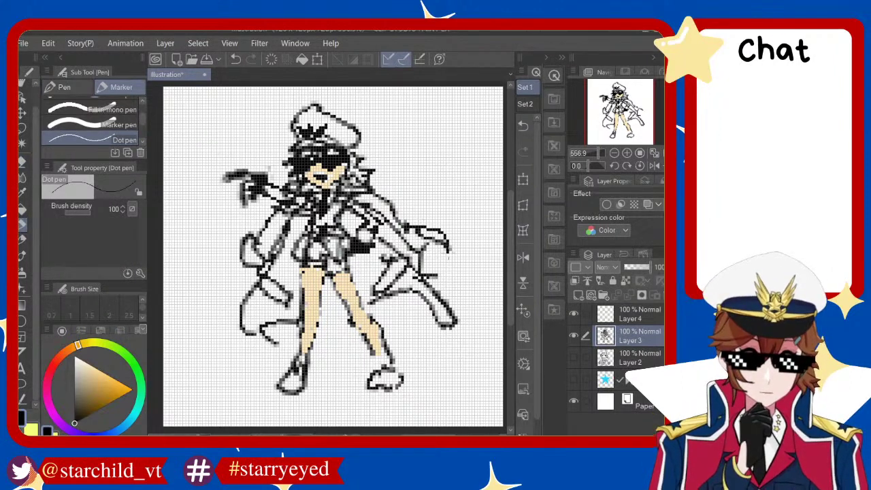
key(ctrl+z)
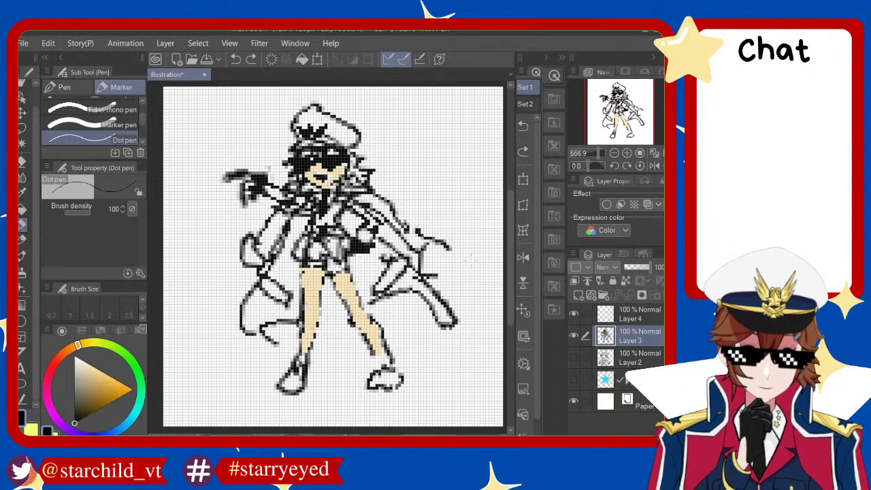
click(627, 316)
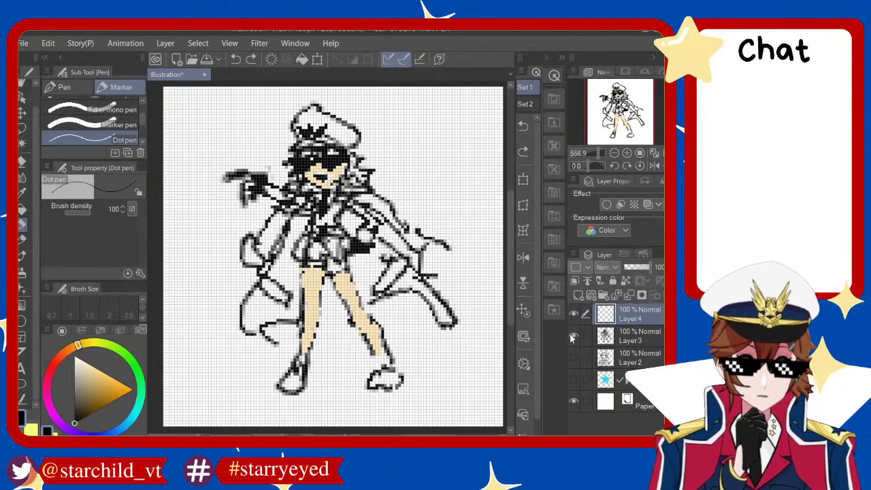
Lower Layer 3's line art to 50% opacity and return to Layer 4
click(574, 335)
click(574, 336)
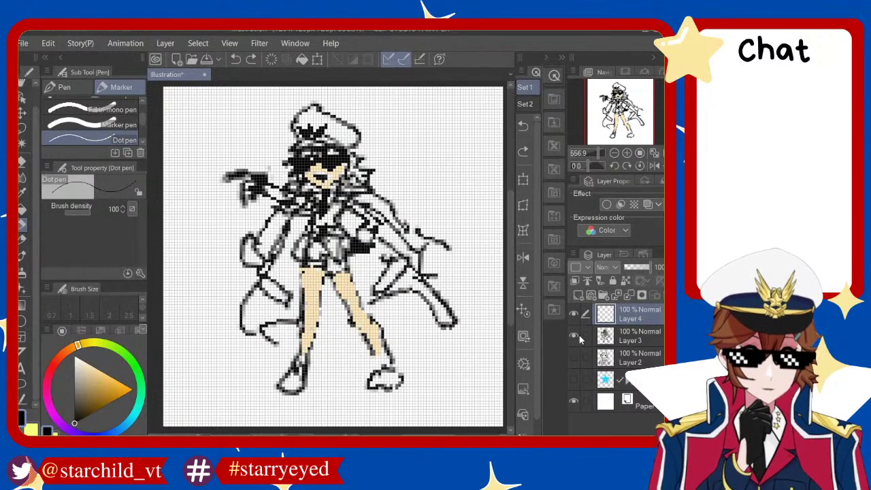
click(630, 335)
drag(659, 267, 639, 268)
click(645, 314)
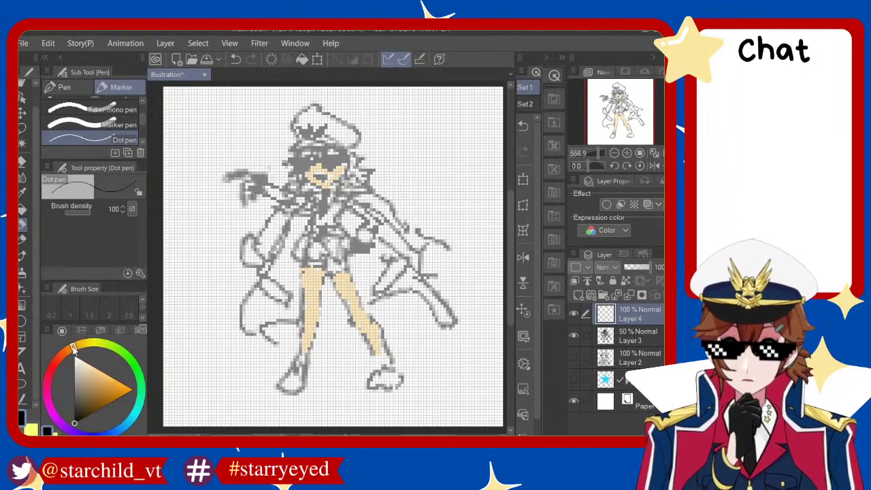
Pick a blue on the colour wheel and paint the shorts at the waist
drag(75, 350, 100, 434)
click(132, 390)
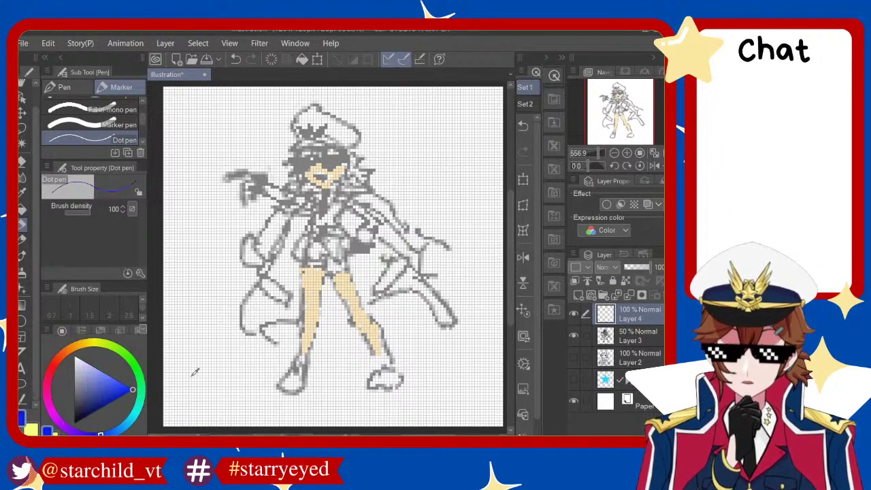
mouse_move(301, 246)
mouse_down()
mouse_move(321, 269)
mouse_move(348, 268)
mouse_up()
key(ctrl+z)
key(ctrl+z)
key(ctrl+z)
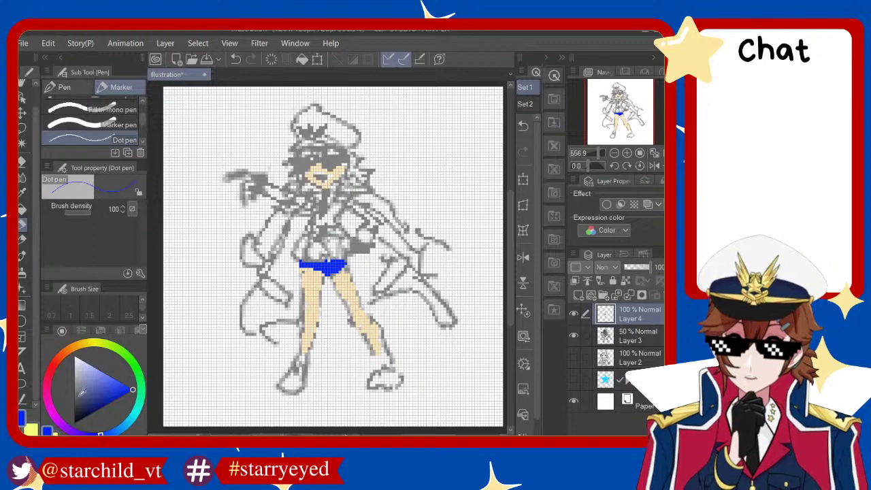
Adjust the blue on the colour wheel to a darker shade, undoing test marks on the shorts
drag(112, 387, 125, 371)
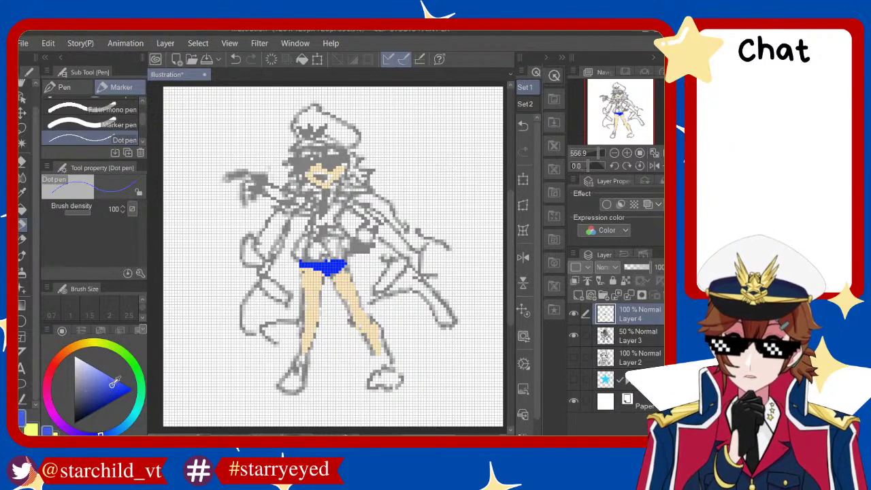
drag(320, 267, 345, 267)
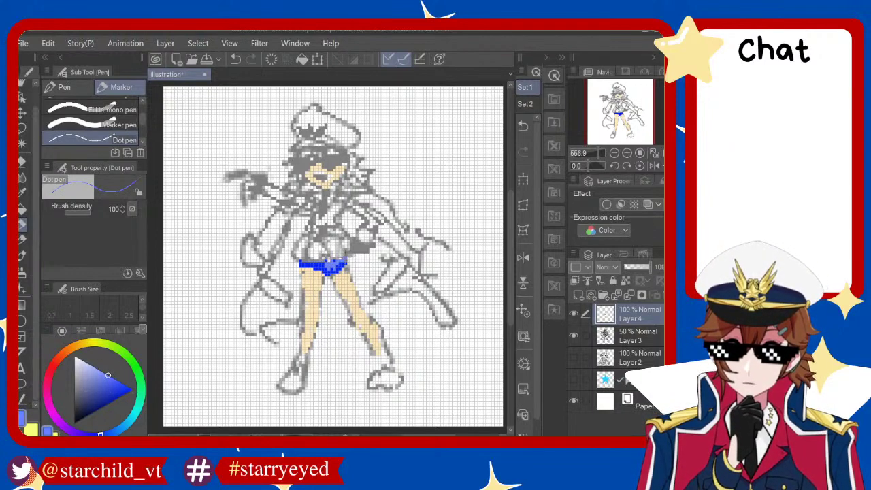
key(ctrl+z)
drag(90, 381, 120, 386)
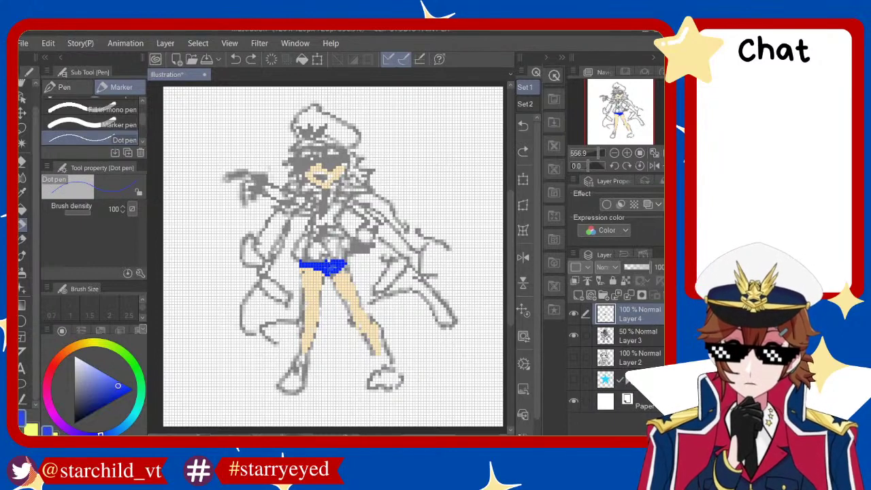
drag(120, 385, 116, 394)
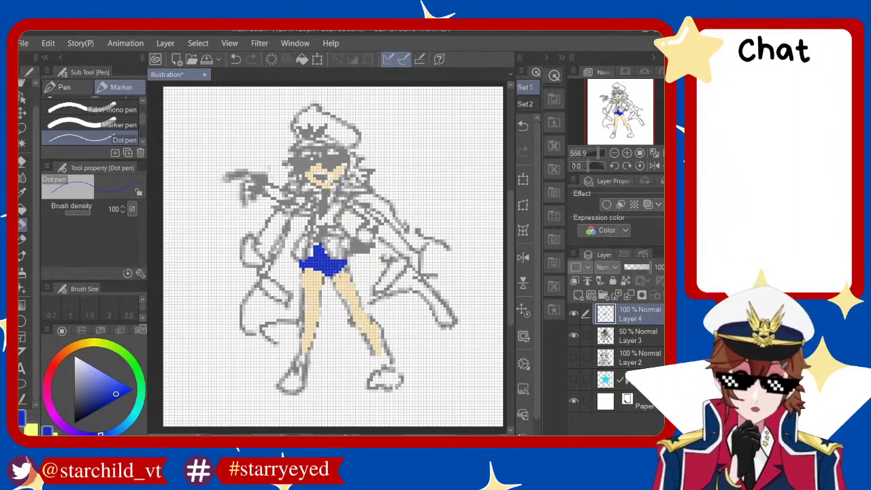
key(ctrl+z)
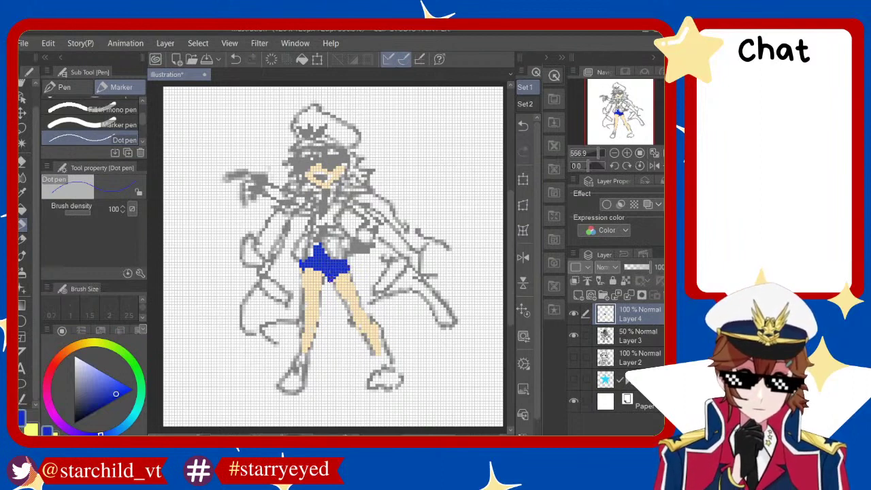
key(ctrl+z)
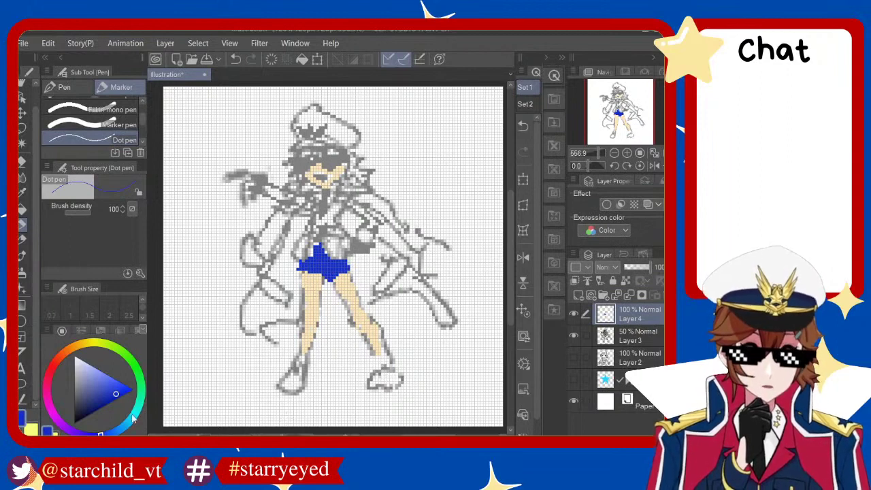
Pick a darker blue and dab pixels onto the right boot, undoing stray strokes
click(100, 401)
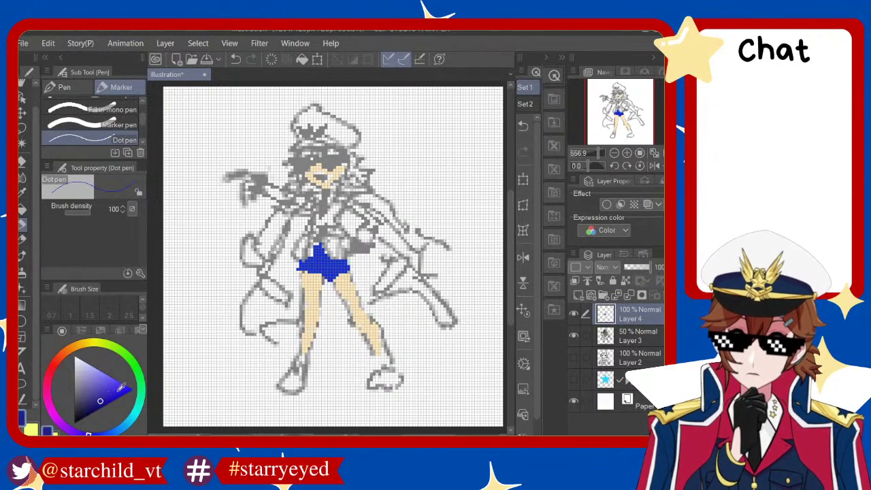
key(ctrl+z)
mouse_move(380, 366)
mouse_down()
mouse_move(365, 340)
mouse_move(382, 366)
mouse_move(390, 365)
mouse_move(378, 350)
mouse_move(385, 383)
mouse_up()
key(ctrl+z)
key(ctrl+z)
key(ctrl+z)
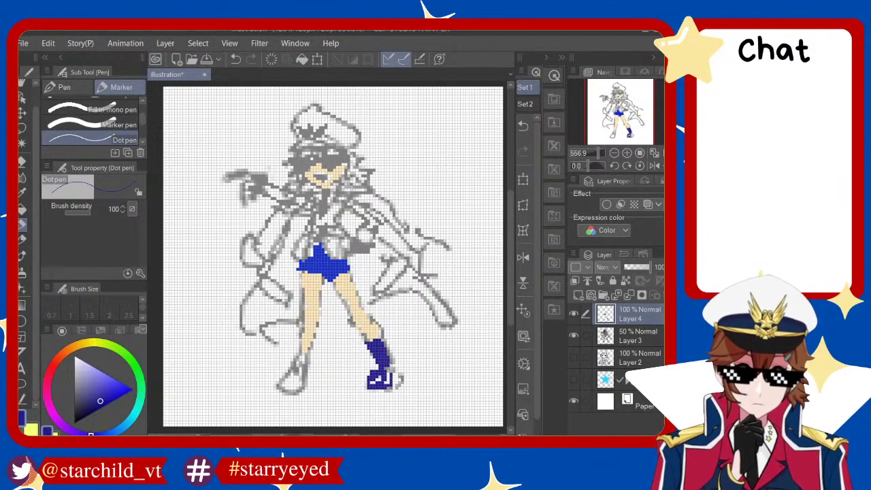
Restore the dark blue pixels on the right boot after comparing with undo and redo
key(ctrl+z)
key(ctrl+y)
key(ctrl+z)
key(ctrl+y)
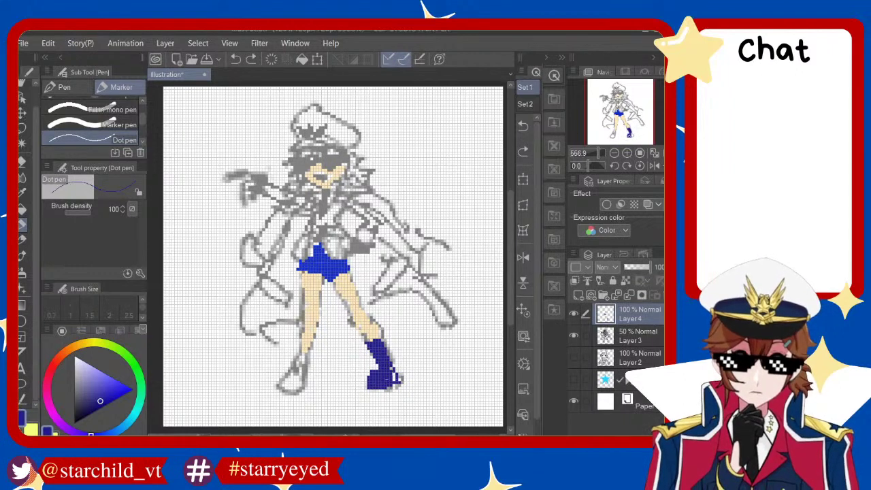
key(ctrl+y)
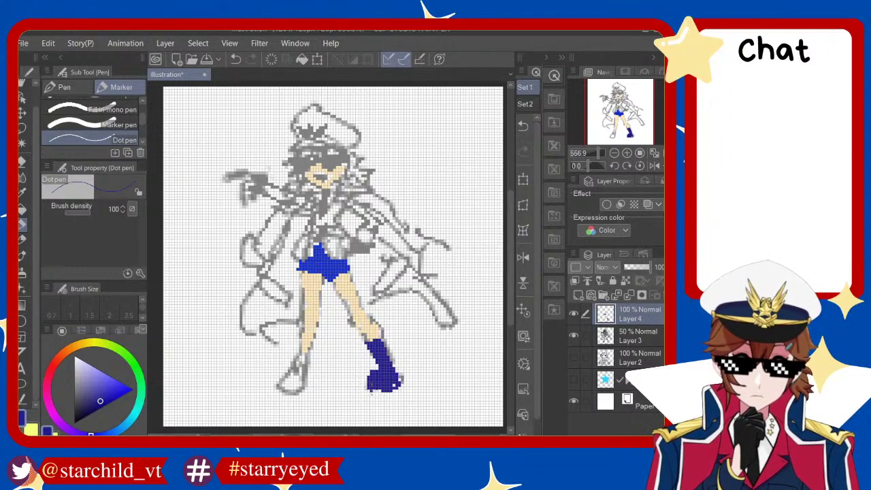
Paint the left boot dark blue, retrying the stroke until it fits
drag(299, 357, 285, 386)
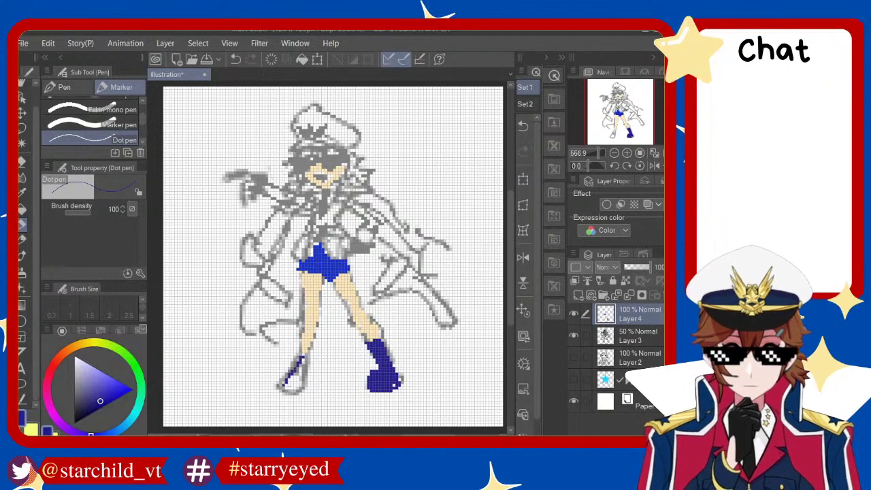
key(ctrl+z)
key(ctrl+z)
mouse_move(302, 352)
mouse_down()
mouse_move(287, 389)
mouse_move(279, 388)
mouse_move(305, 392)
mouse_move(309, 372)
mouse_move(290, 384)
mouse_move(301, 378)
mouse_up()
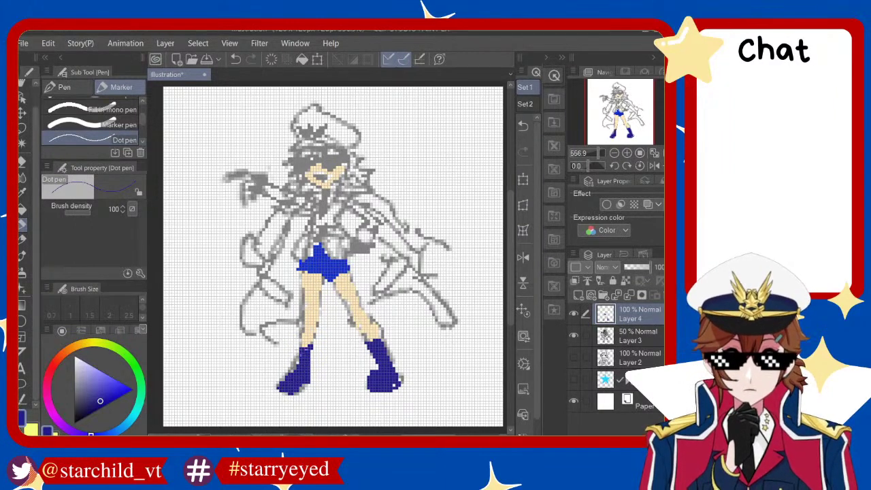
key(ctrl+z)
key(ctrl+y)
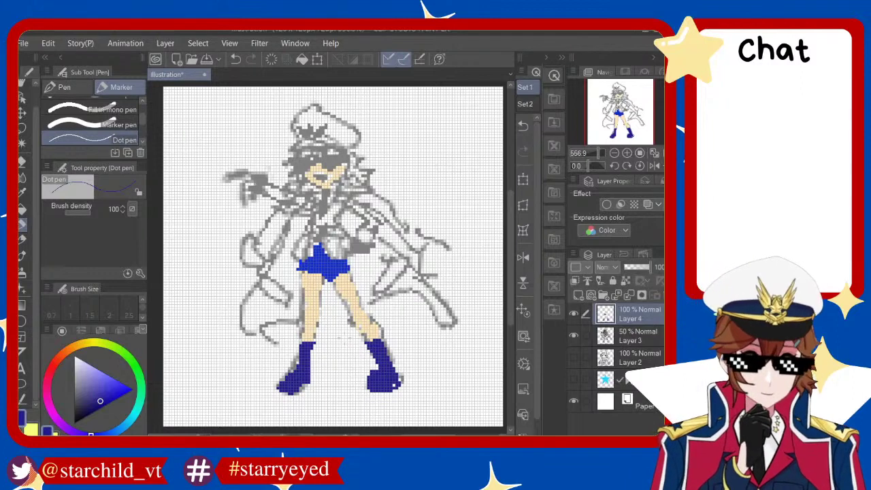
Lasso both boots, stretch them slightly wider and lower with Scale/Rotate, confirm, then deselect
key(m)
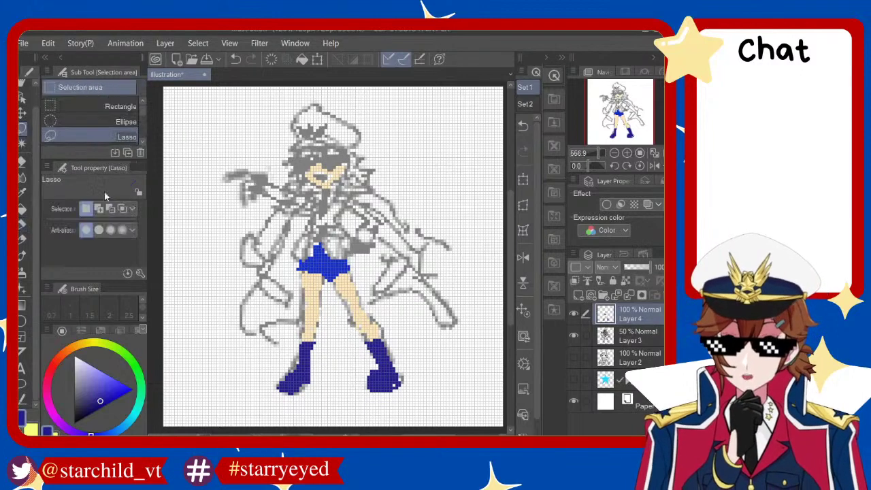
scroll(423, 284, down, 1)
scroll(423, 286, down, 1)
mouse_move(409, 317)
mouse_down()
mouse_move(387, 393)
mouse_move(393, 407)
mouse_move(354, 414)
mouse_up()
key(ctrl+t)
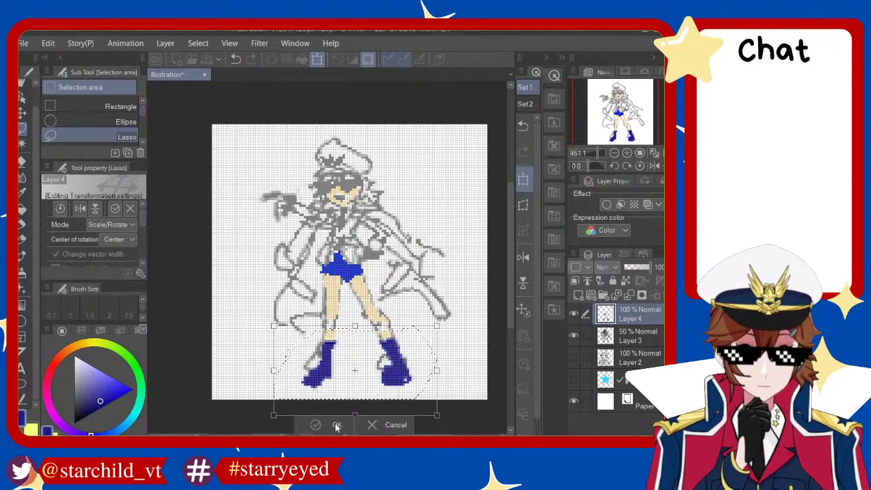
click(335, 424)
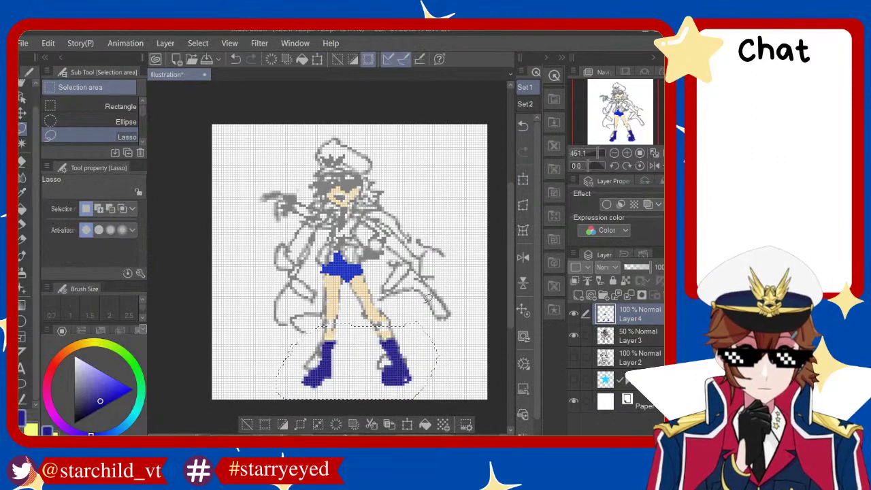
key(ctrl+d)
Trim stray blue pixels along the bottom edge of the right boot
scroll(360, 368, up, 2)
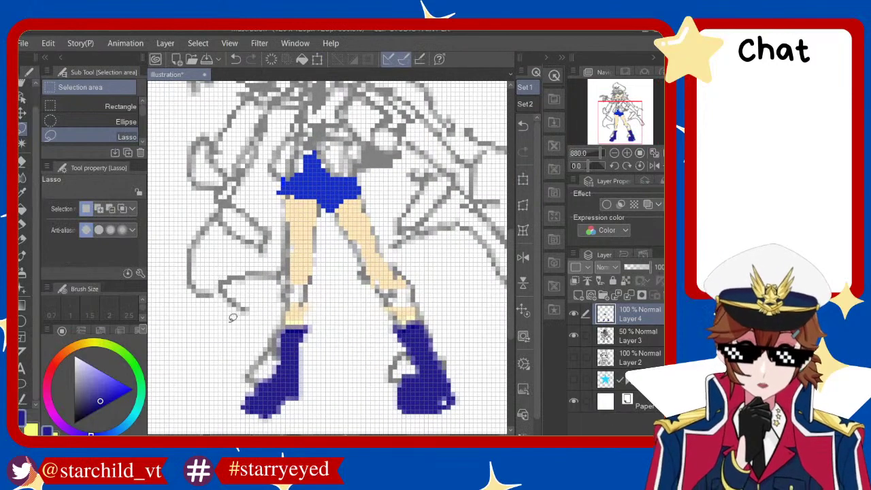
key(p)
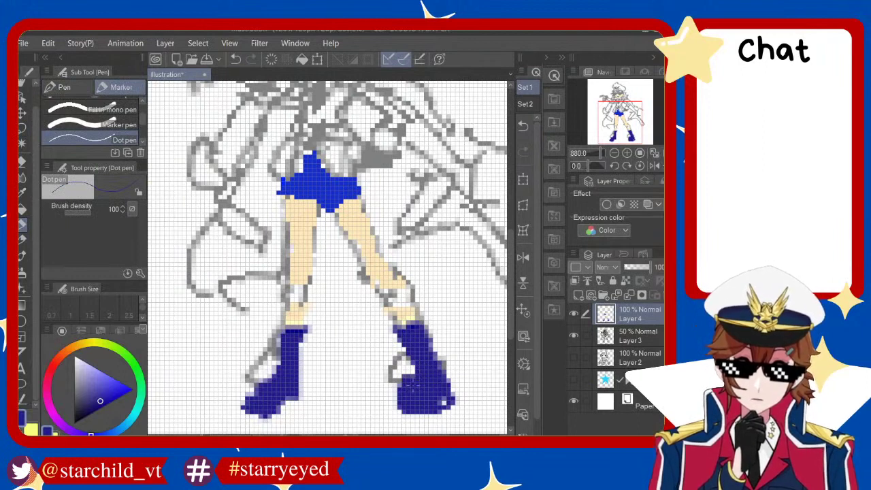
key(ctrl+z)
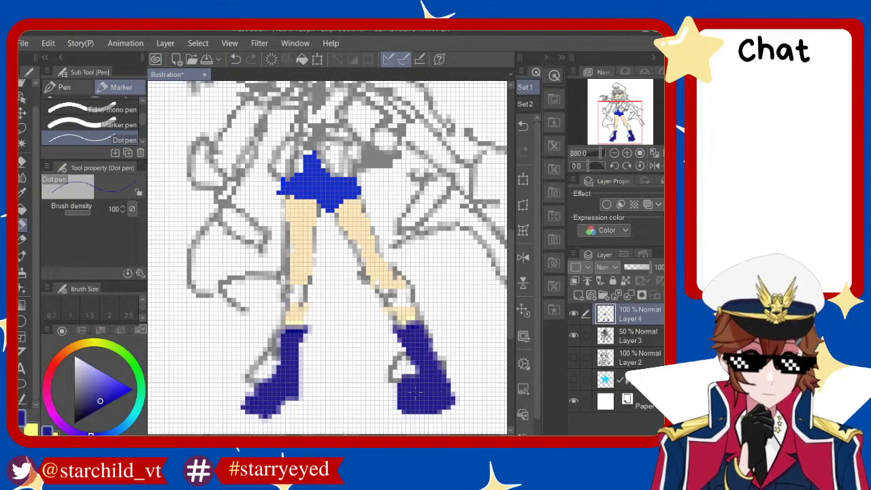
key(e)
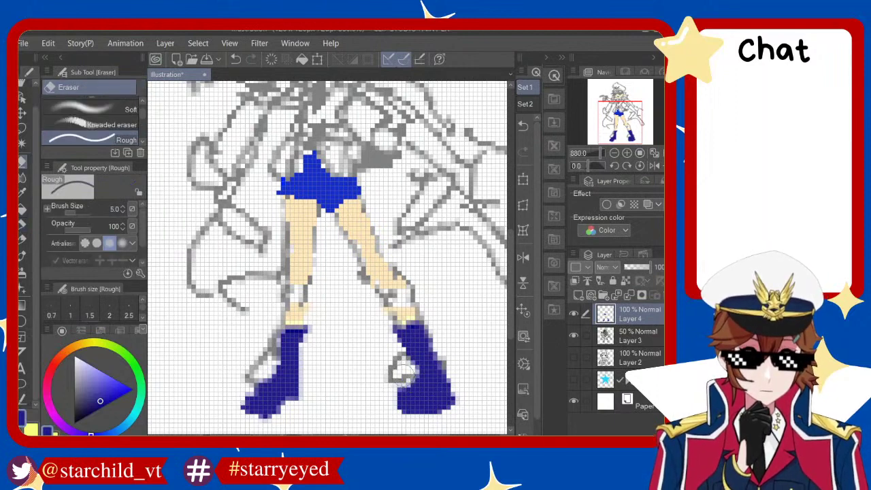
key(ctrl+z)
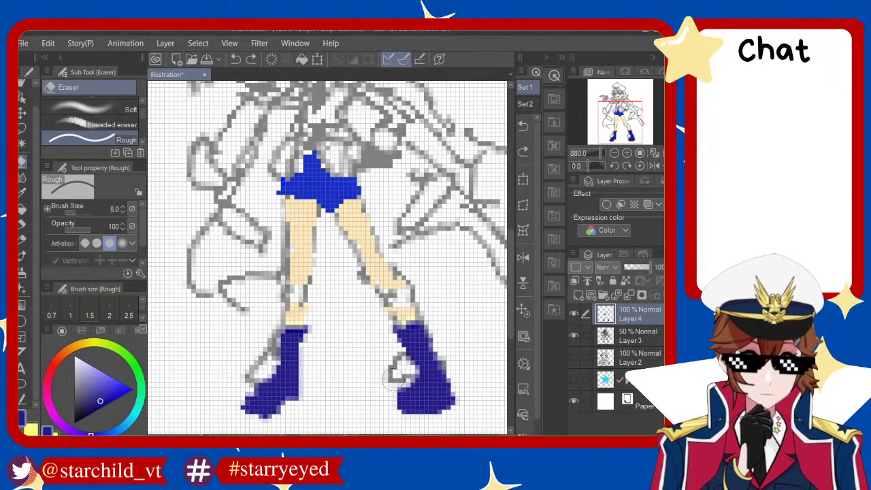
drag(395, 408, 456, 409)
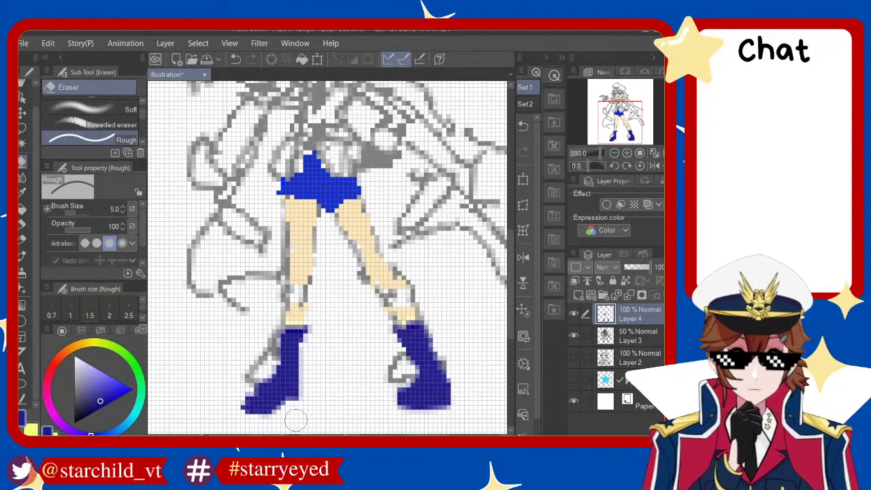
Reshape the left boot's bottom-left corner by erasing and redrawing pixels
drag(264, 427, 266, 424)
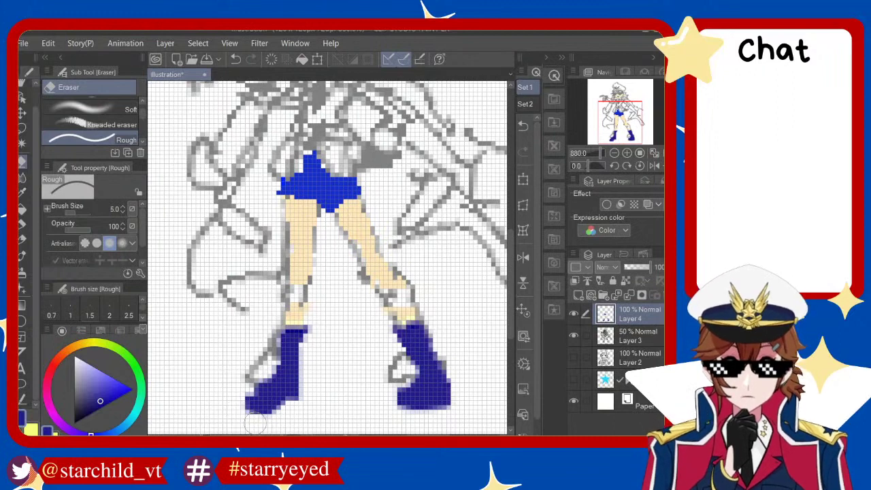
click(22, 222)
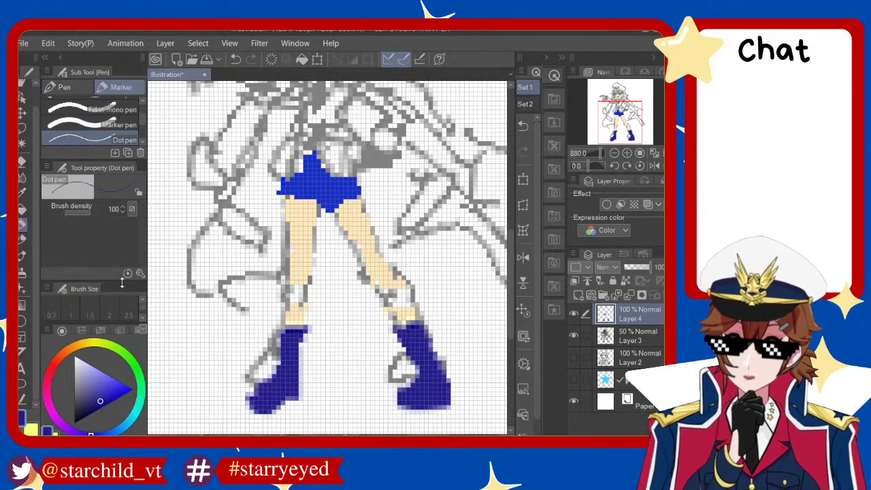
drag(256, 392, 250, 397)
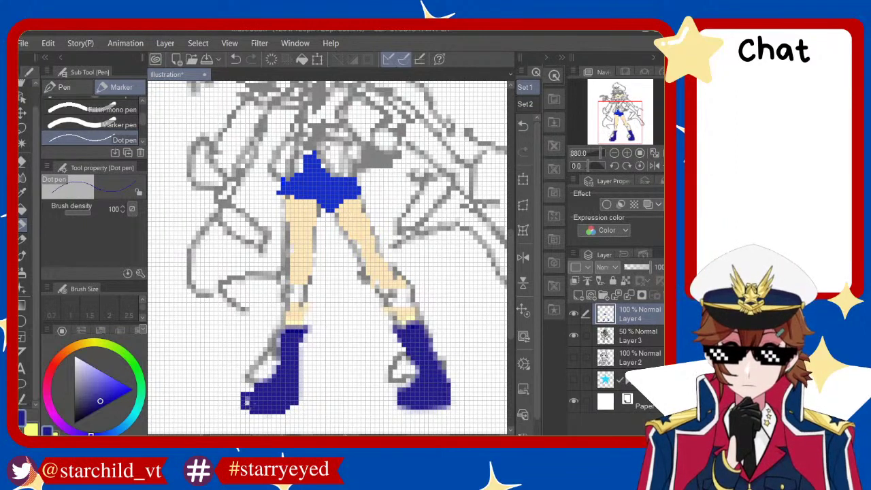
key(ctrl+z)
key(ctrl+z)
drag(248, 393, 253, 406)
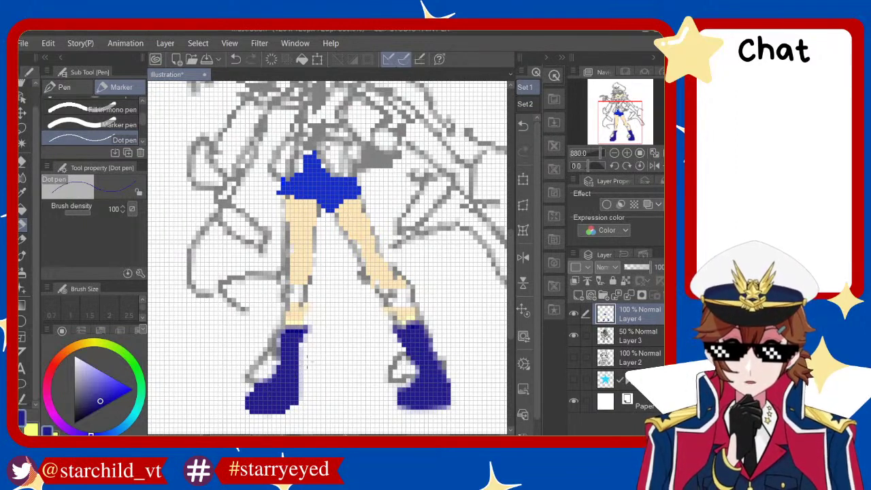
Redraw the top edge of the left boot and review the boots
scroll(306, 364, down, 2)
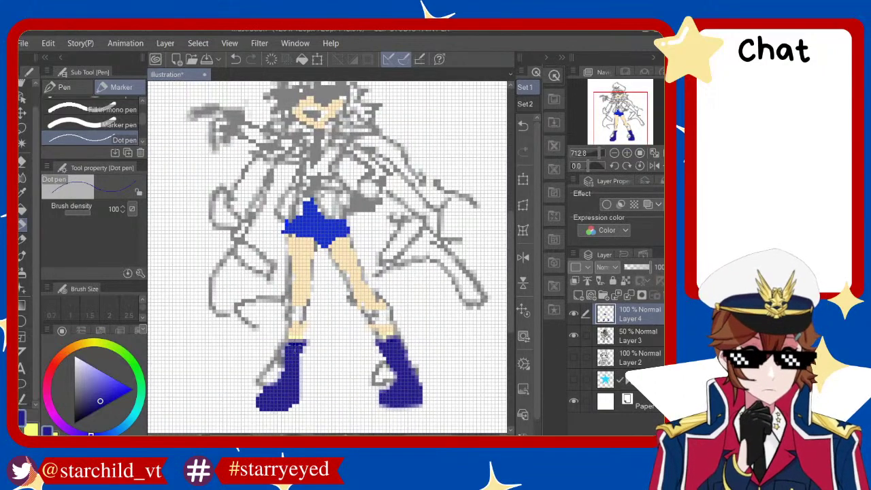
drag(299, 344, 310, 340)
key(ctrl+z)
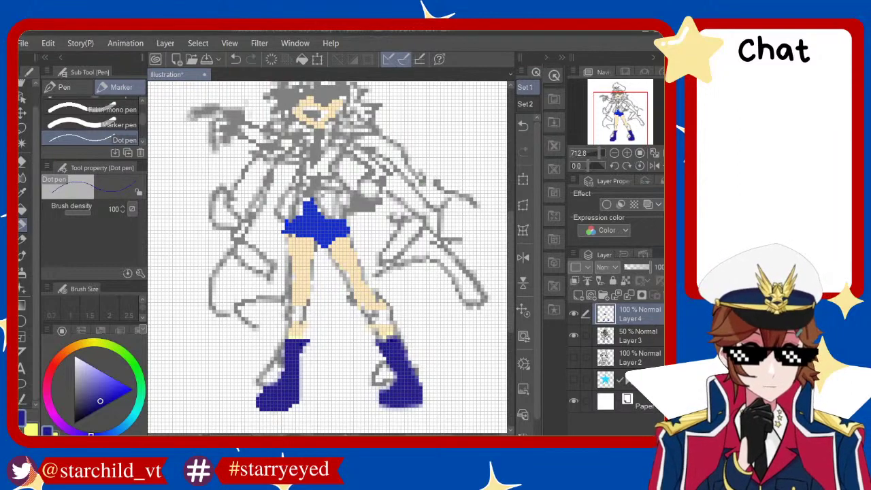
scroll(327, 258, down, 5)
scroll(327, 259, up, 4)
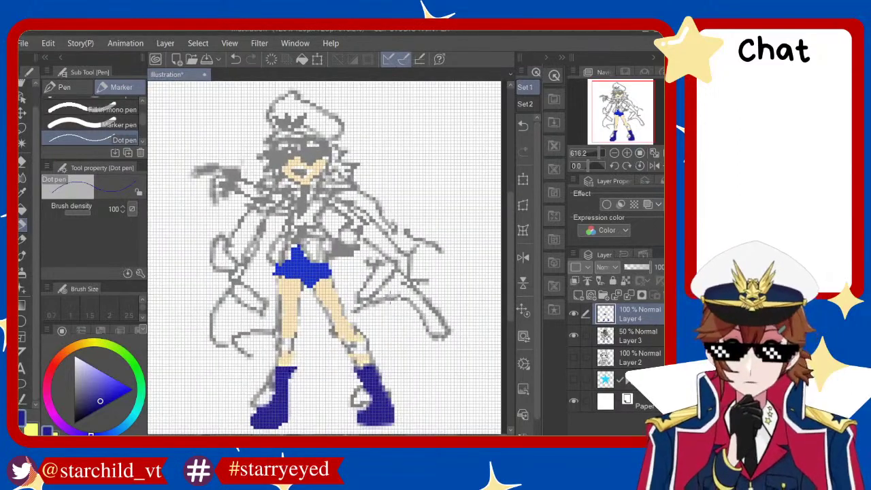
Draw the dark blue outline down the coat's right edge, retrying strokes several times
drag(358, 189, 452, 314)
key(ctrl+z)
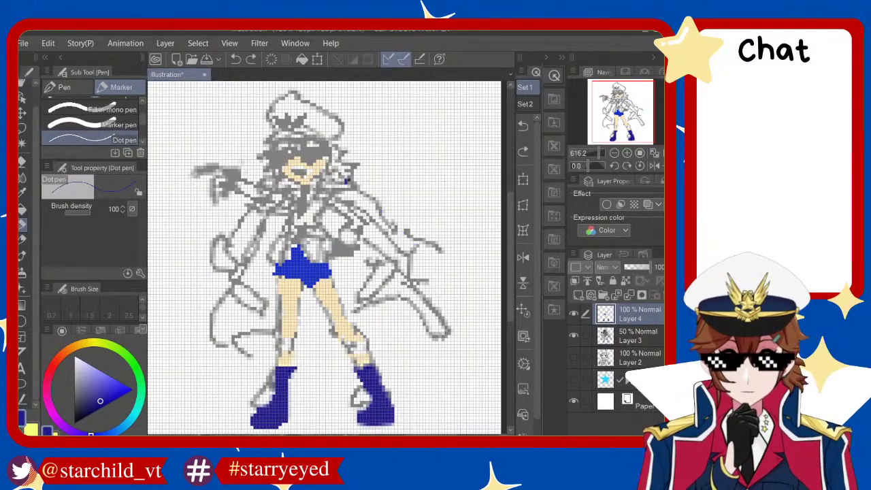
drag(346, 180, 443, 295)
key(ctrl+z)
drag(346, 180, 422, 258)
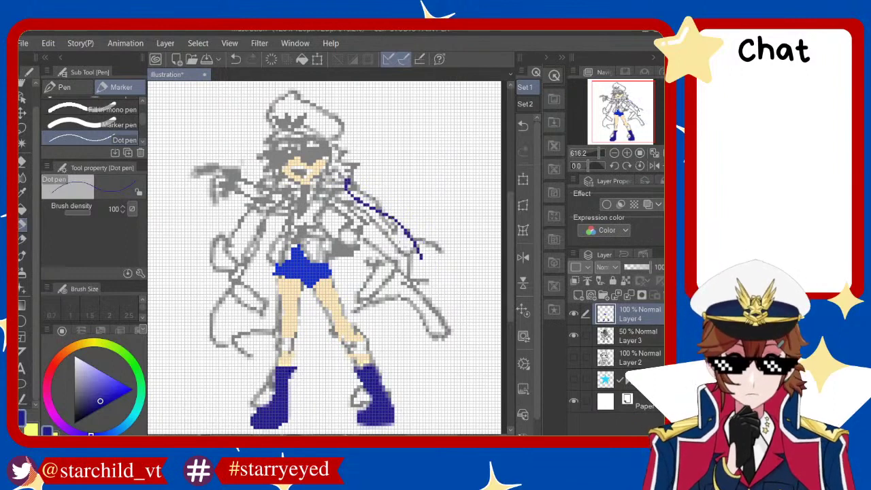
key(ctrl+z)
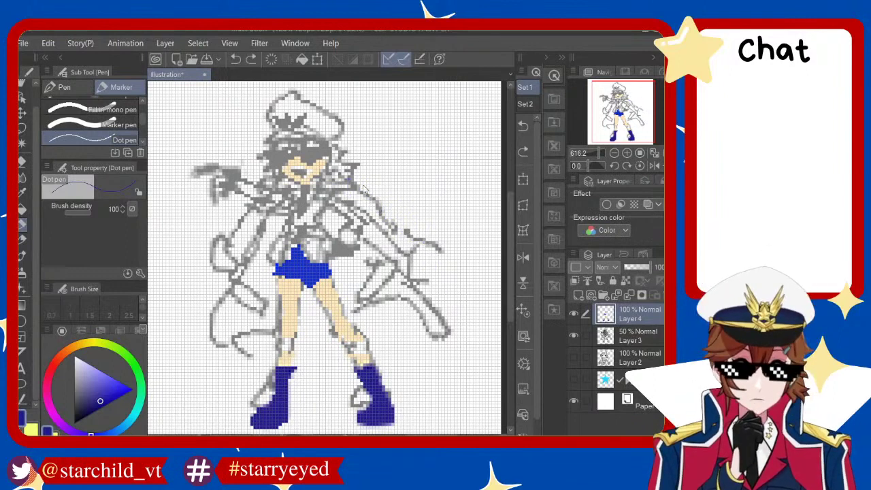
key(ctrl+z)
key(ctrl+z)
key(ctrl+z)
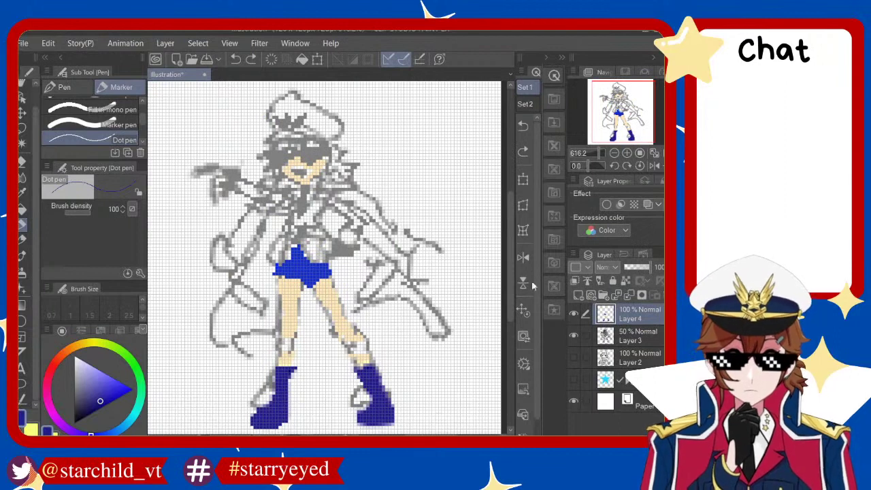
mouse_move(351, 180)
mouse_down()
mouse_move(449, 282)
mouse_move(439, 251)
mouse_move(448, 284)
mouse_move(425, 311)
mouse_up()
key(ctrl+z)
key(ctrl+z)
drag(450, 277, 424, 310)
key(ctrl+z)
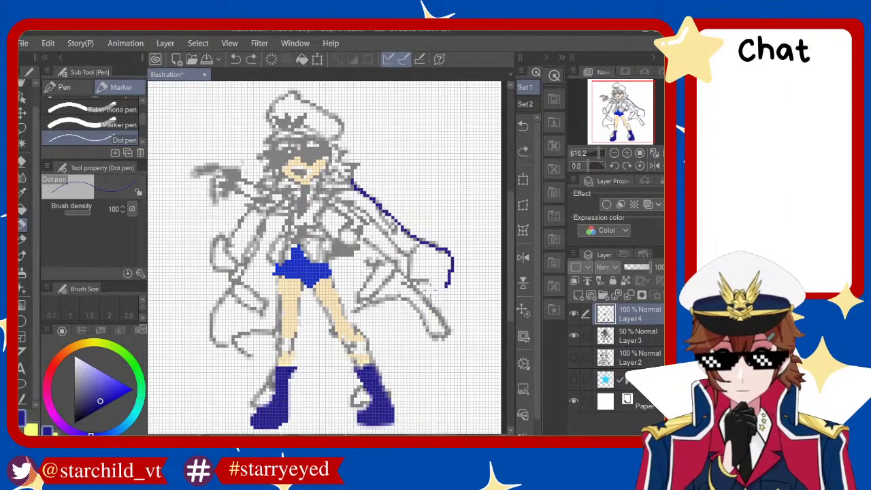
key(ctrl+z)
drag(353, 214, 444, 300)
key(ctrl+z)
mouse_move(351, 215)
mouse_down()
mouse_move(450, 302)
mouse_move(341, 282)
mouse_up()
Draw the right flap's diagonal outer edge and its parallel inner edge in dark blue
key(ctrl+z)
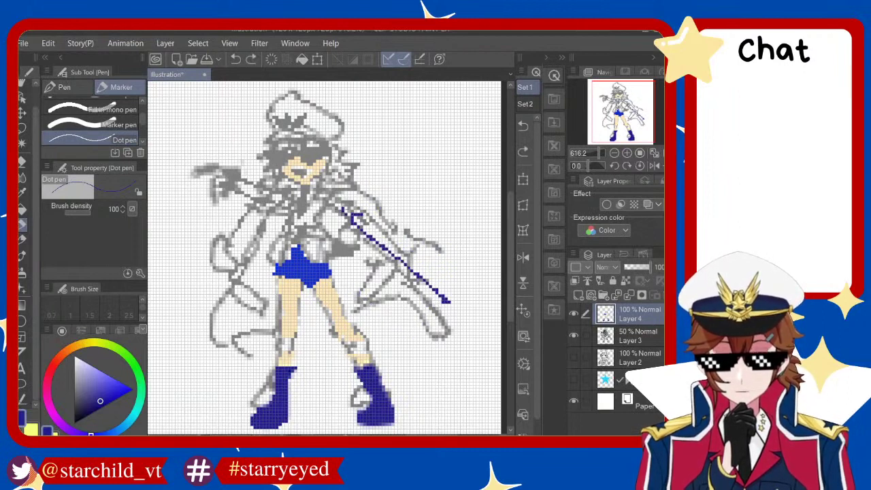
drag(341, 206, 429, 327)
key(ctrl+z)
drag(339, 190, 452, 320)
drag(379, 237, 444, 313)
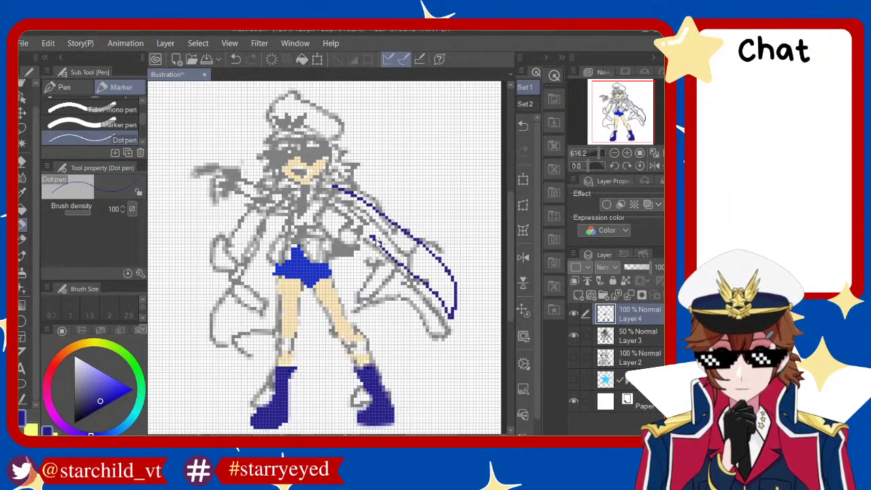
key(ctrl+z)
key(ctrl+z)
drag(339, 189, 457, 317)
key(ctrl+z)
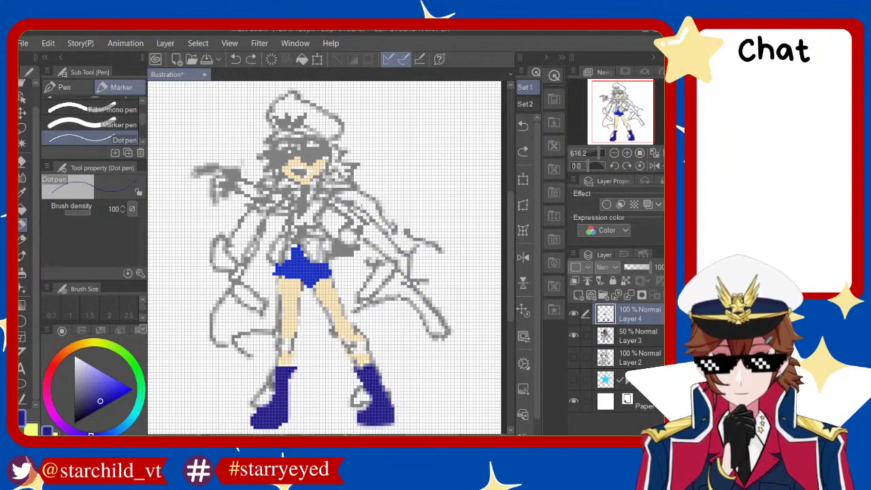
mouse_move(339, 186)
mouse_down()
mouse_move(458, 317)
mouse_move(347, 219)
mouse_move(457, 337)
mouse_up()
key(ctrl+z)
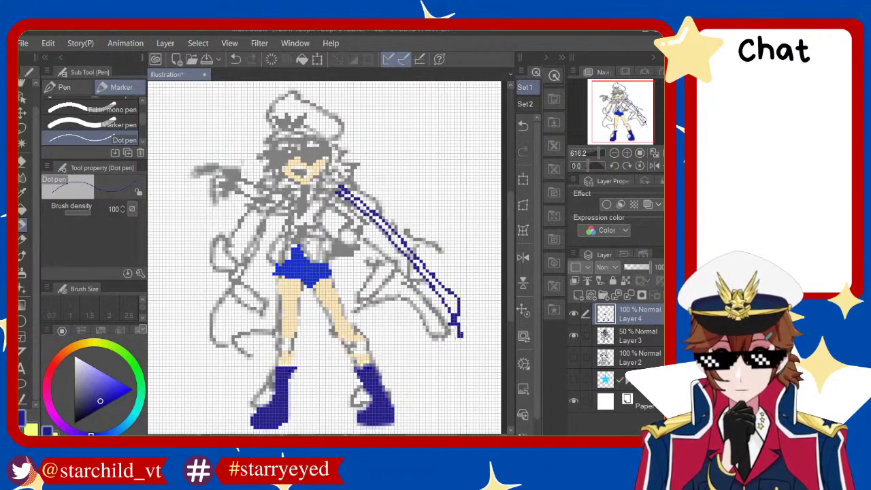
Outline the coat's left side in dark blue, redrawing the stroke several times
key(ctrl+z)
drag(315, 192, 454, 335)
mouse_move(276, 211)
mouse_down()
mouse_move(225, 338)
mouse_move(289, 282)
mouse_up()
key(ctrl+z)
key(ctrl+z)
drag(267, 211, 215, 343)
key(ctrl+z)
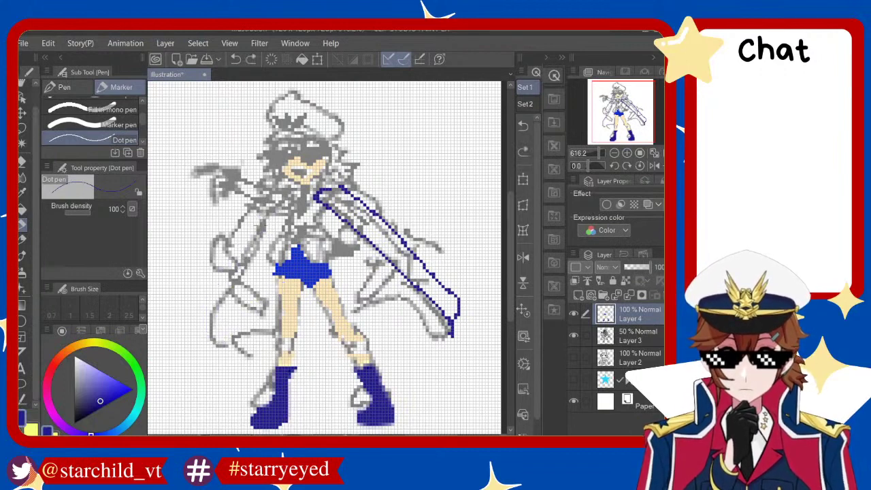
drag(272, 208, 225, 316)
key(ctrl+z)
mouse_move(271, 210)
mouse_down()
mouse_move(263, 310)
mouse_move(299, 303)
mouse_up()
Sketch the dark blue left coat flap V and hem lines, undoing misplaced strokes
key(ctrl+z)
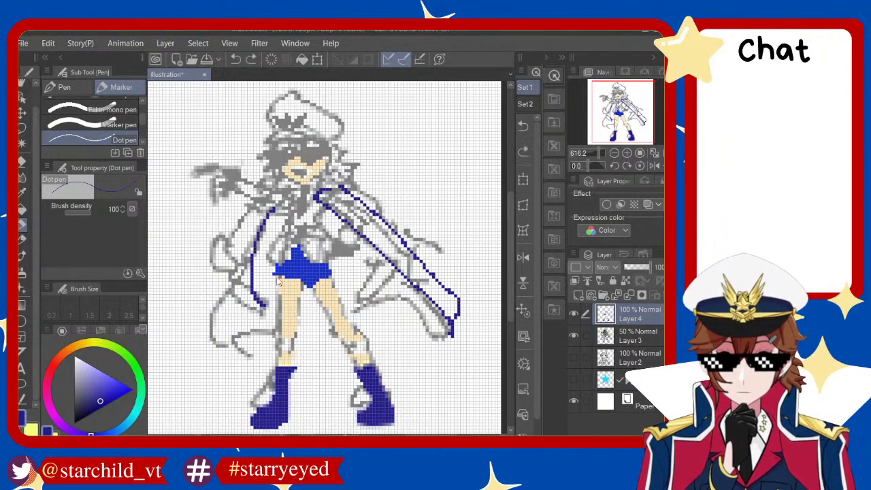
key(ctrl+z)
mouse_move(262, 220)
mouse_down()
mouse_move(235, 327)
mouse_move(276, 296)
mouse_up()
key(ctrl+z)
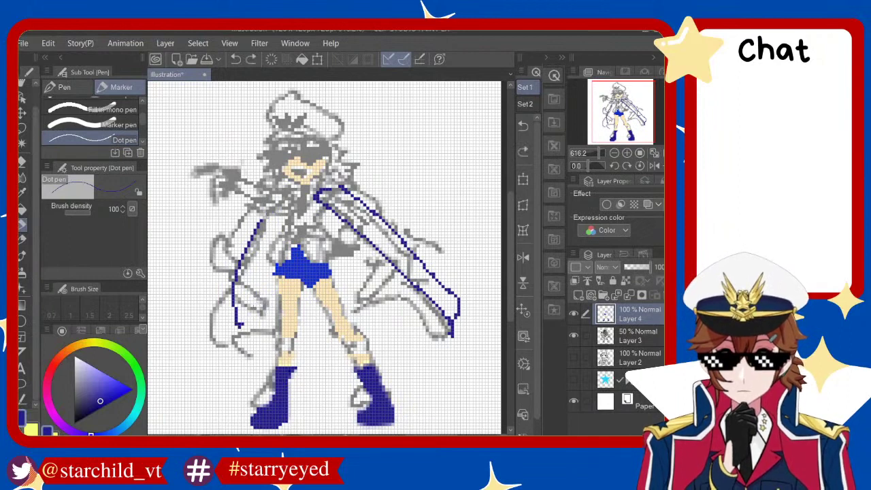
mouse_move(238, 327)
mouse_down()
mouse_move(282, 278)
mouse_move(257, 294)
mouse_move(422, 289)
mouse_up()
key(ctrl+z)
key(ctrl+z)
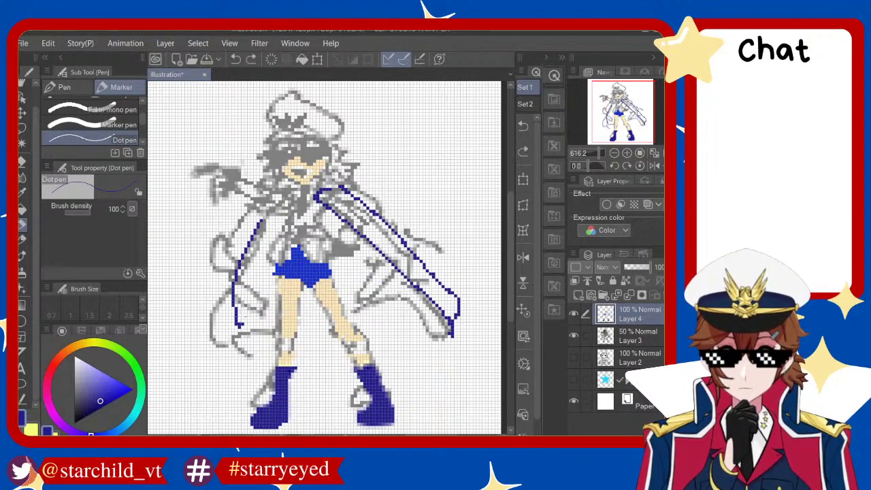
mouse_move(239, 326)
mouse_down()
mouse_move(262, 297)
mouse_move(341, 289)
mouse_move(320, 299)
mouse_move(427, 337)
mouse_up()
key(ctrl+z)
key(ctrl+z)
drag(328, 295, 430, 324)
key(ctrl+z)
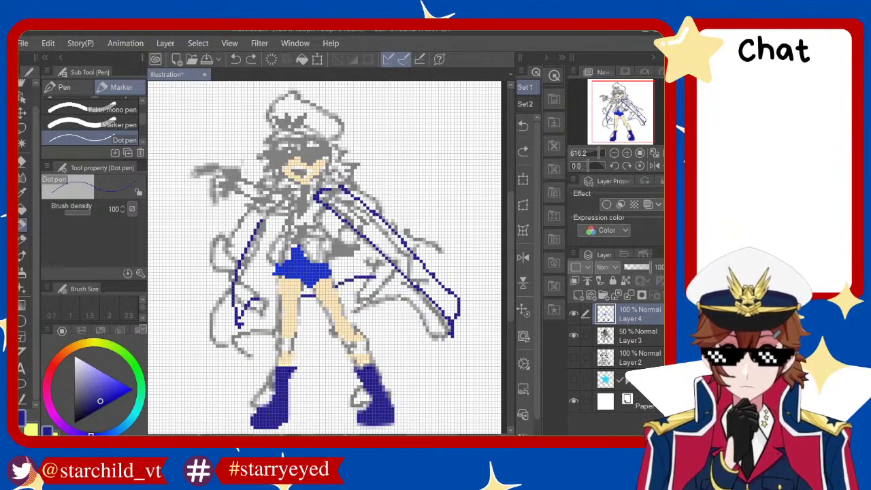
mouse_move(334, 284)
mouse_down()
mouse_move(442, 323)
mouse_move(321, 300)
mouse_up()
key(ctrl+z)
key(ctrl+z)
key(ctrl+z)
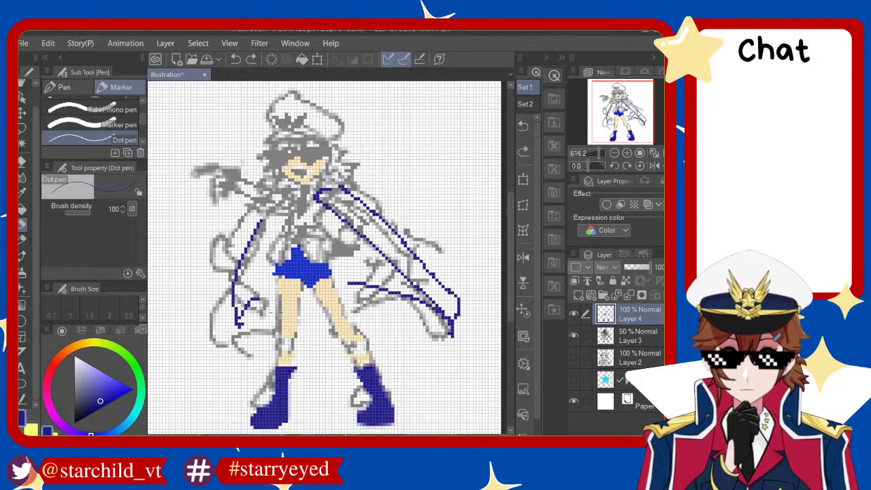
key(ctrl+z)
Draw the left coat edge as a vertical blue line down the flap
key(ctrl+z)
mouse_move(260, 225)
mouse_down()
mouse_move(257, 326)
mouse_move(285, 293)
mouse_up()
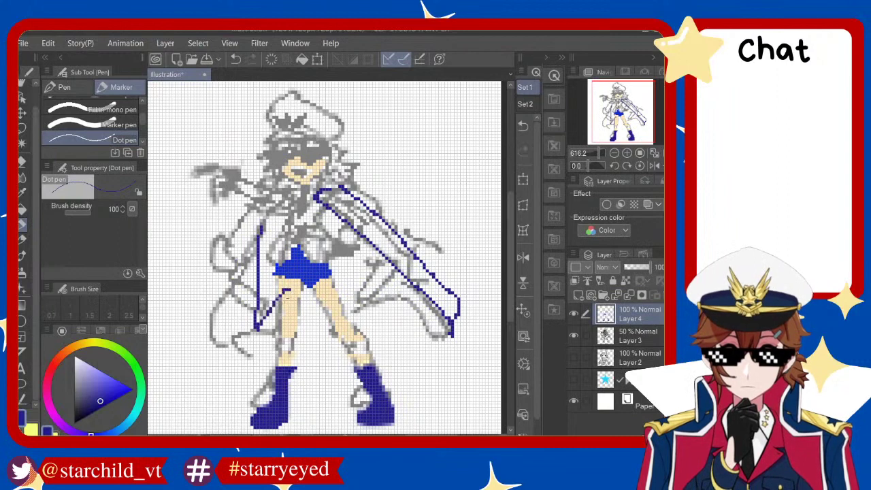
key(ctrl+z)
key(ctrl+z)
mouse_move(246, 230)
mouse_down()
mouse_move(240, 320)
mouse_move(277, 274)
mouse_up()
key(ctrl+z)
key(ctrl+z)
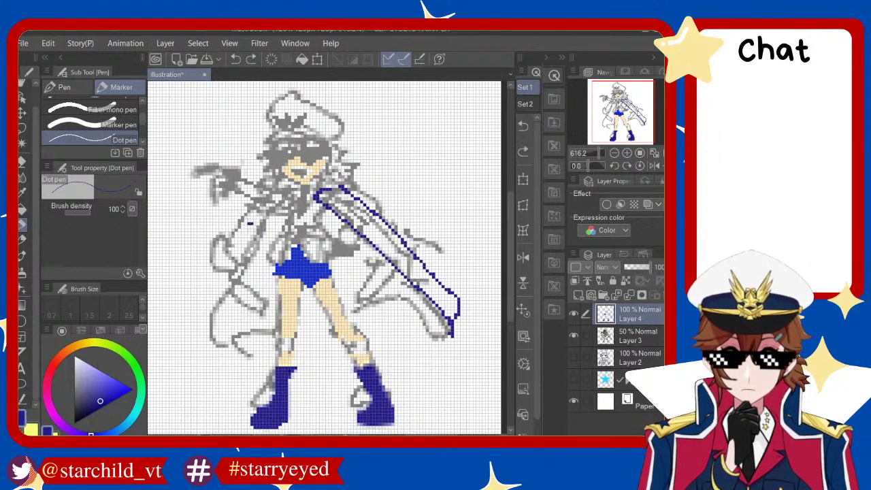
mouse_move(253, 221)
mouse_down()
mouse_move(242, 315)
mouse_move(277, 279)
mouse_move(207, 334)
mouse_move(275, 282)
mouse_up()
key(ctrl+z)
Draw the lower-left hem line rising toward the legs
key(ctrl+z)
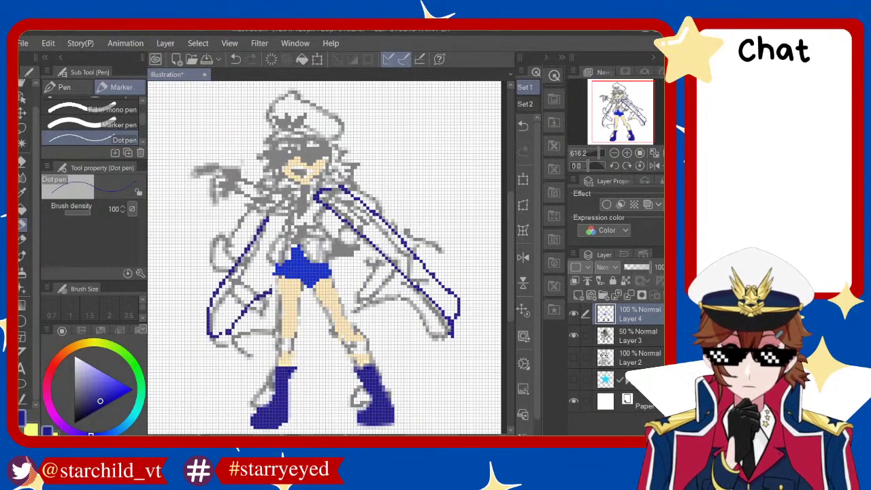
key(ctrl+z)
drag(211, 334, 275, 281)
key(ctrl+z)
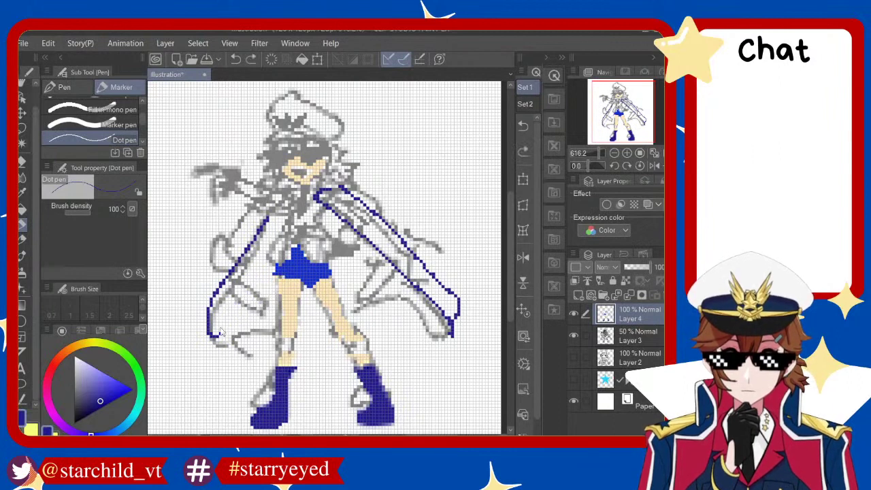
drag(211, 331, 248, 289)
key(ctrl+z)
drag(217, 327, 282, 285)
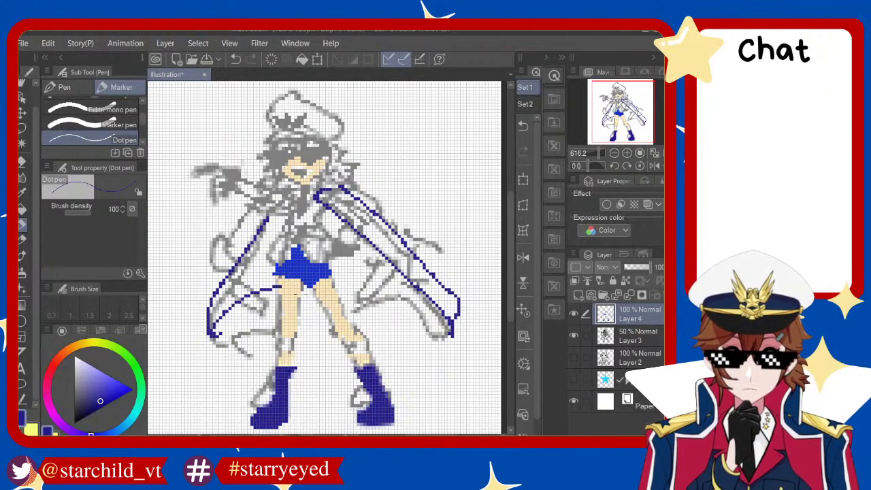
Draw the right hem line of the coat beside the shorts
key(ctrl+z)
drag(332, 277, 436, 316)
key(ctrl+z)
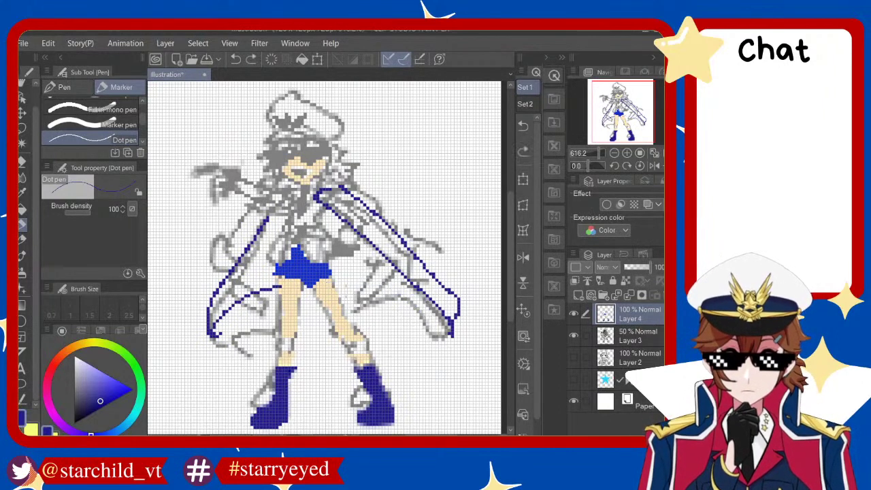
drag(322, 279, 441, 319)
key(ctrl+z)
drag(322, 275, 434, 316)
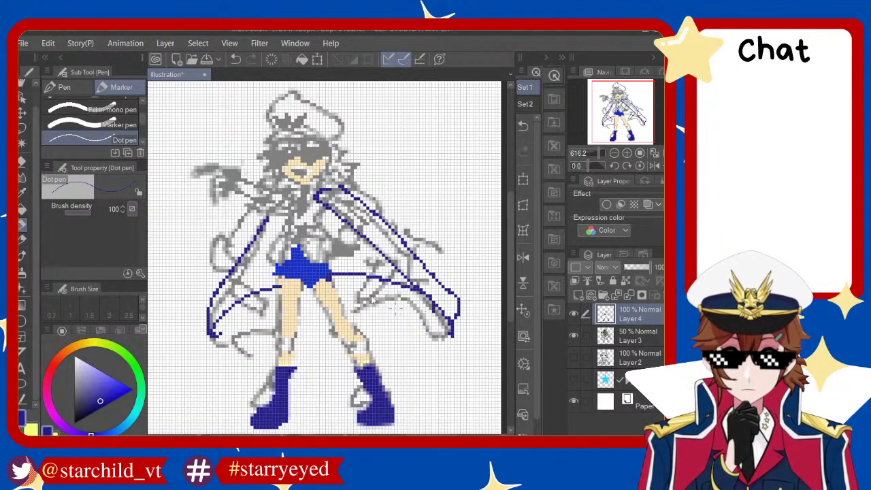
key(ctrl+z)
mouse_move(335, 272)
mouse_down()
mouse_move(443, 310)
mouse_move(450, 306)
mouse_move(436, 290)
mouse_up()
Erase stray blue pixels and set the drawing colour to black
key(e)
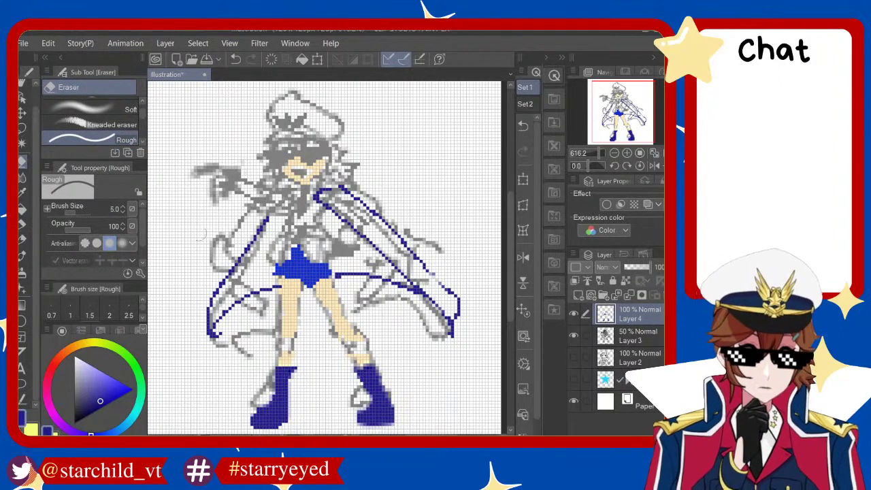
click(22, 222)
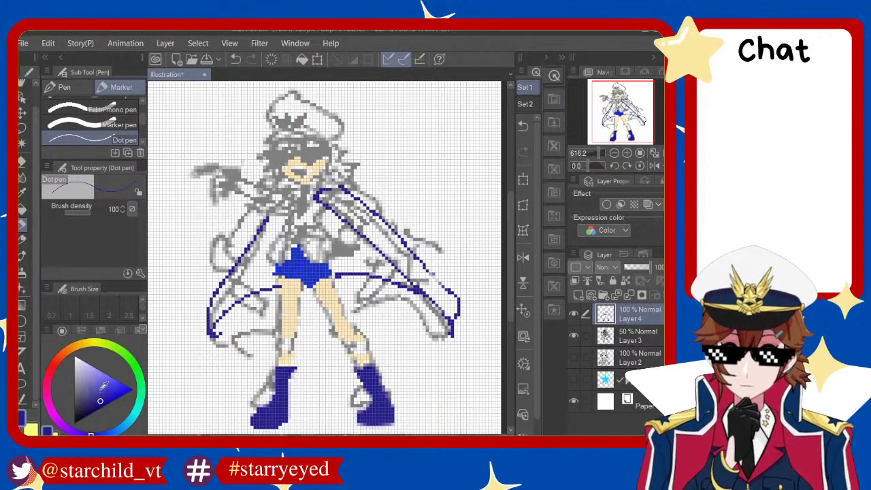
drag(86, 384, 75, 378)
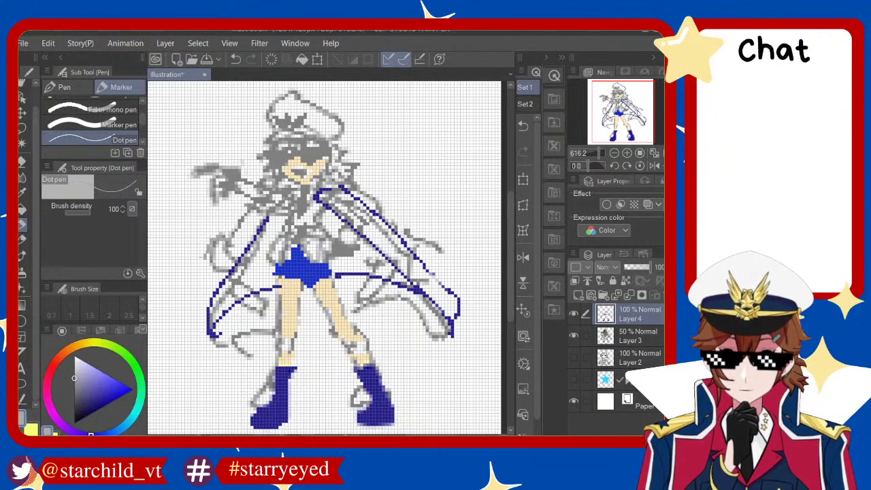
key(ctrl+z)
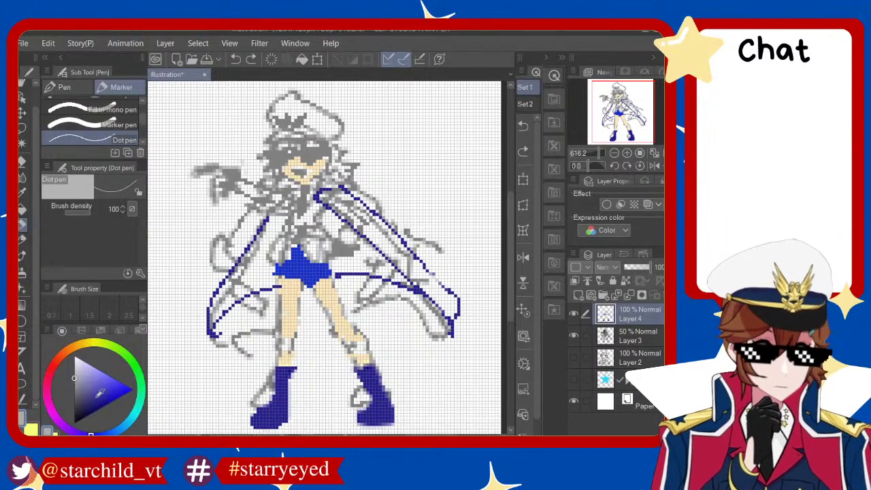
click(74, 424)
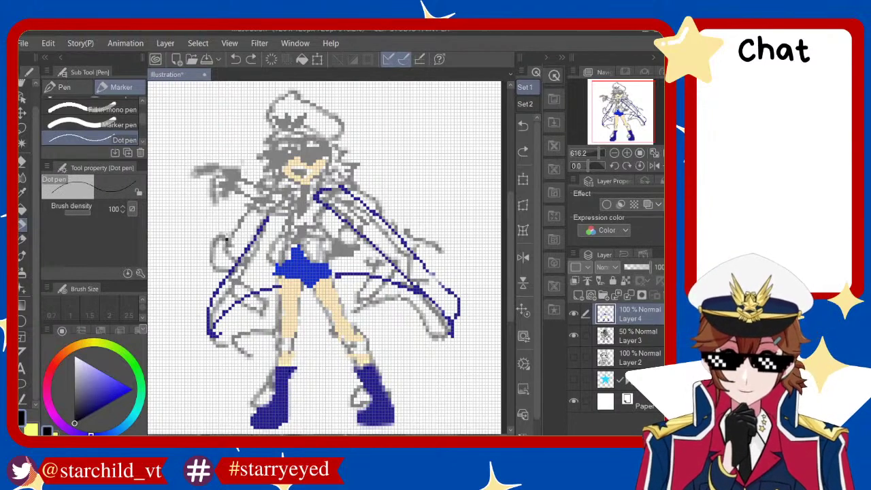
key(ctrl+z)
Outline the left hand in black and erase the stray stub below it
mouse_move(228, 235)
mouse_down()
mouse_move(208, 230)
mouse_move(204, 272)
mouse_move(242, 264)
mouse_up()
key(ctrl+z)
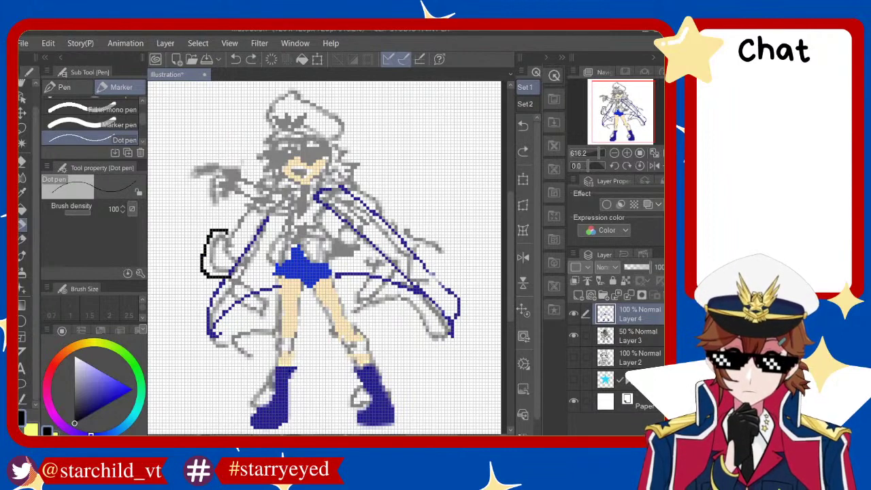
key(ctrl+z)
key(ctrl+z)
key(ctrl+z)
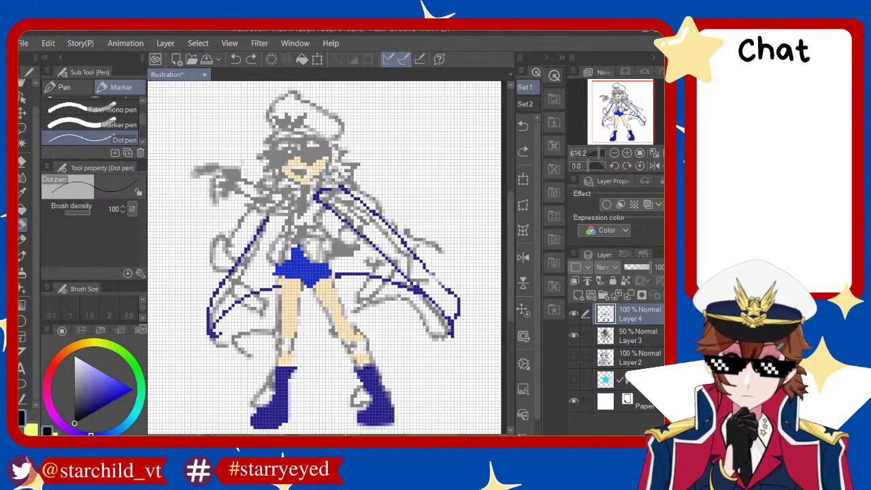
mouse_move(232, 235)
mouse_down()
mouse_move(208, 271)
mouse_move(242, 262)
mouse_up()
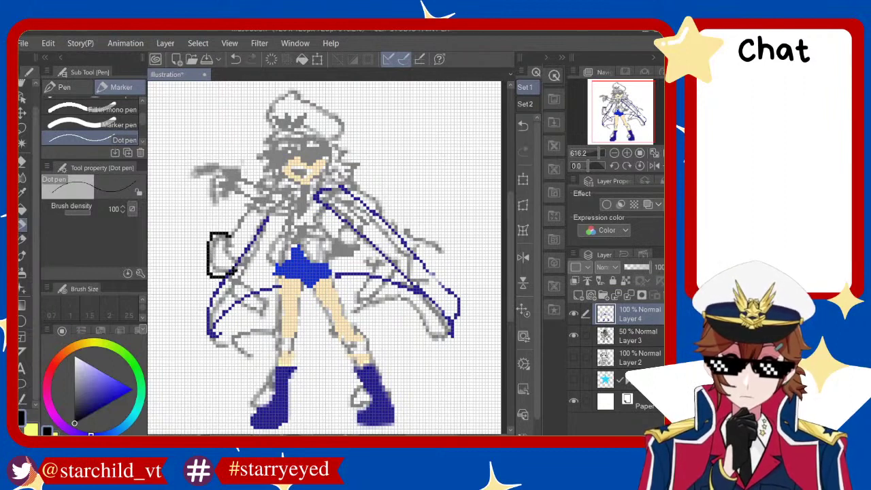
key(e)
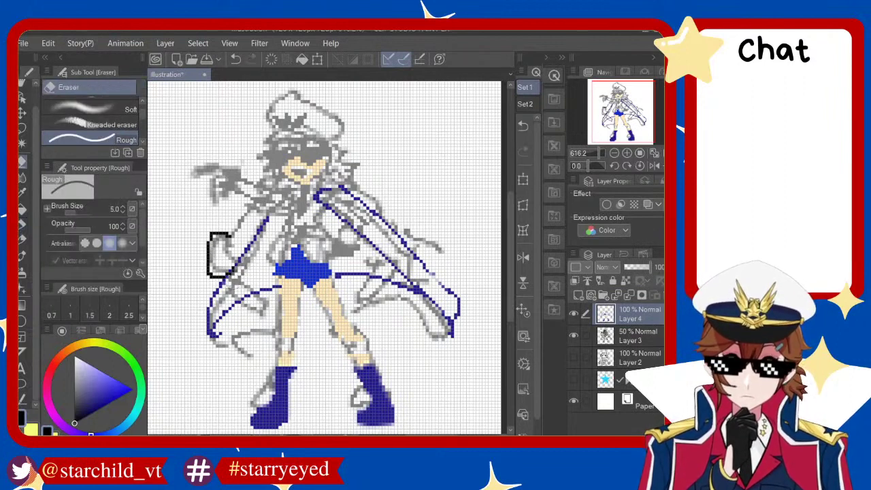
drag(231, 276, 254, 258)
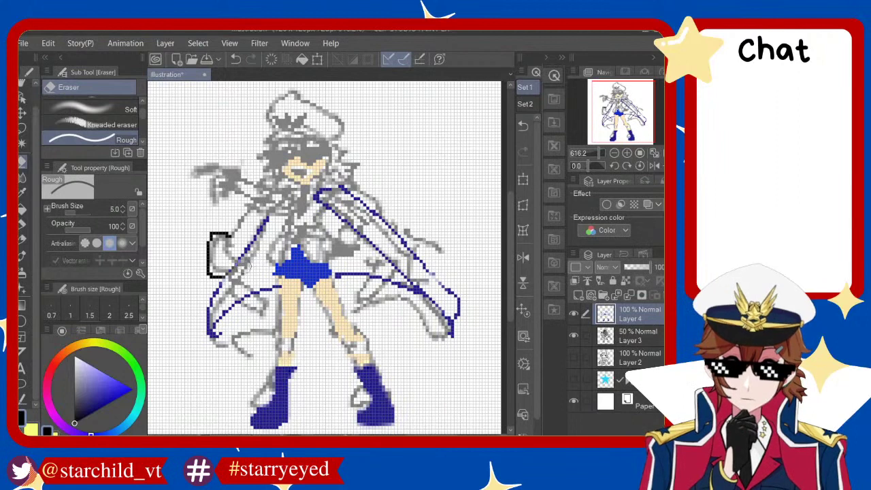
click(24, 224)
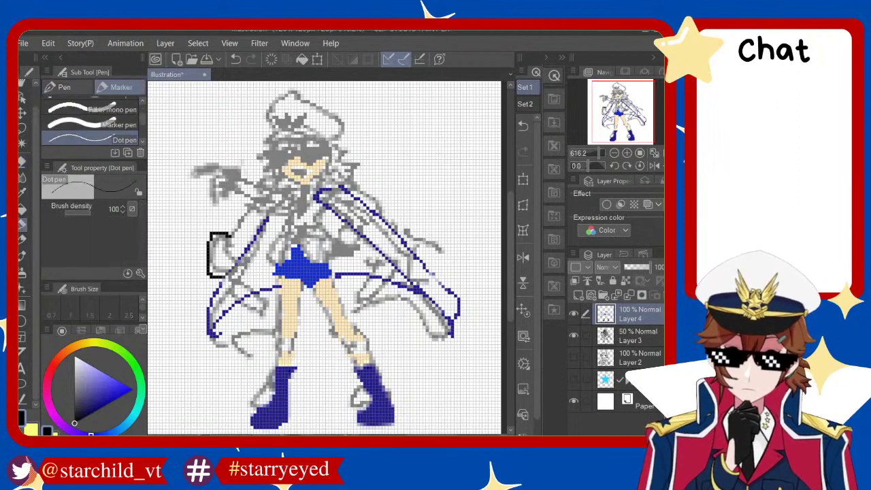
Draw the black curved hand outline right of the figure, erasing its top stub
drag(413, 228, 429, 267)
key(ctrl+z)
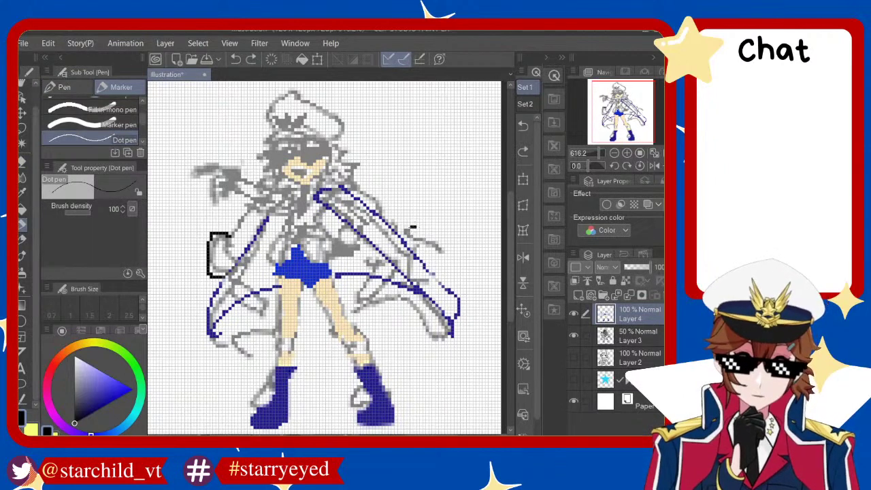
drag(412, 229, 429, 268)
mouse_move(415, 226)
mouse_down()
mouse_move(458, 253)
mouse_move(463, 281)
mouse_move(456, 266)
mouse_move(444, 289)
mouse_up()
key(ctrl+z)
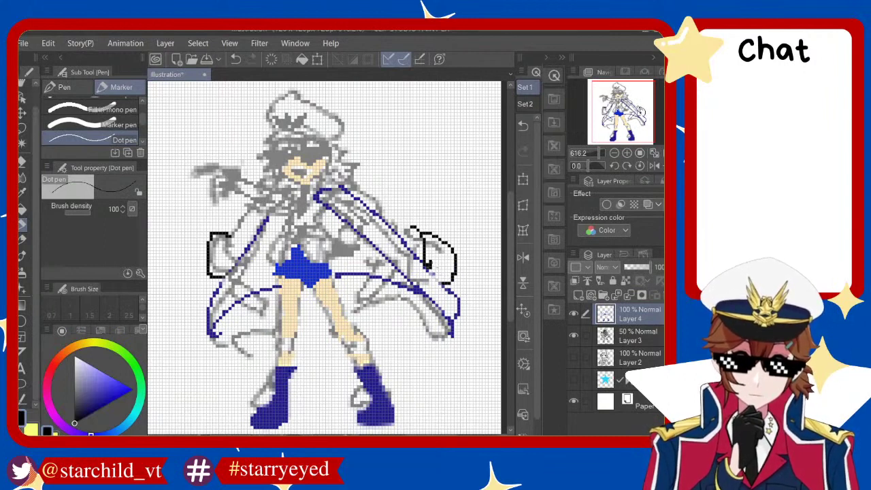
key(e)
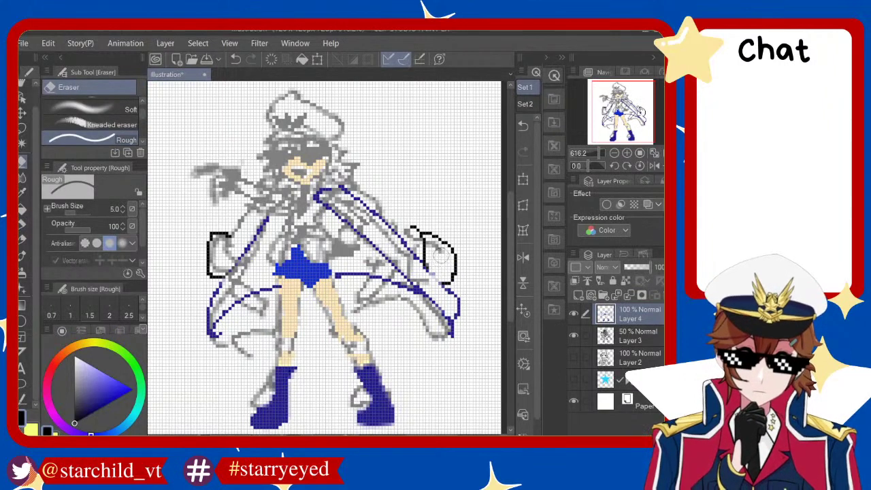
drag(420, 230, 411, 228)
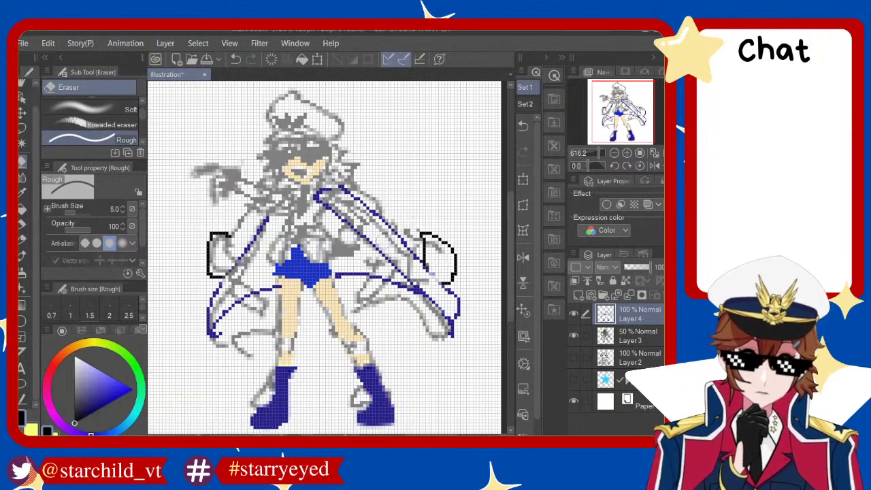
click(23, 224)
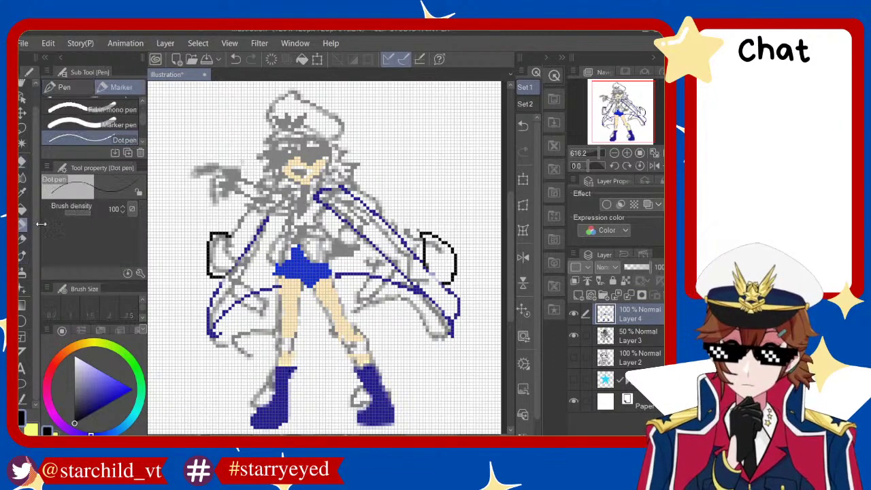
key(ctrl+z)
Draw the long black arm outline from the shoulder down to the right hand
drag(345, 177, 422, 231)
key(ctrl+z)
mouse_move(339, 182)
mouse_down()
mouse_move(374, 186)
mouse_move(433, 241)
mouse_up()
key(ctrl+z)
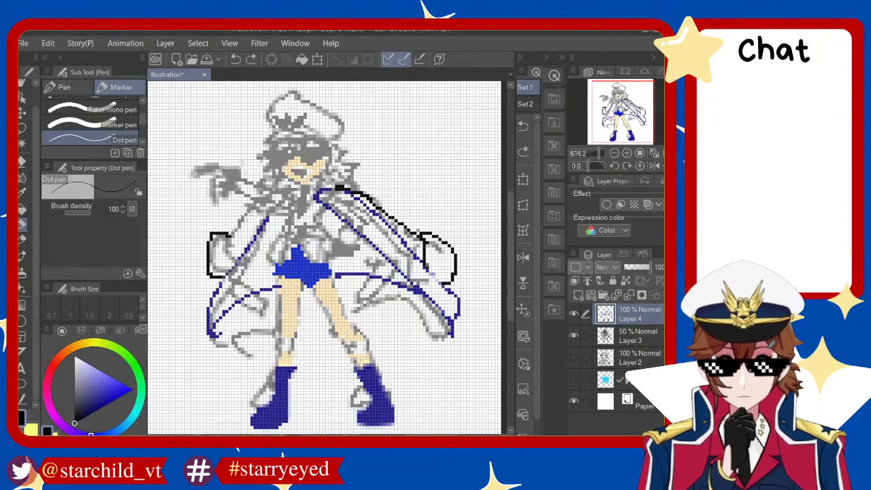
key(ctrl+z)
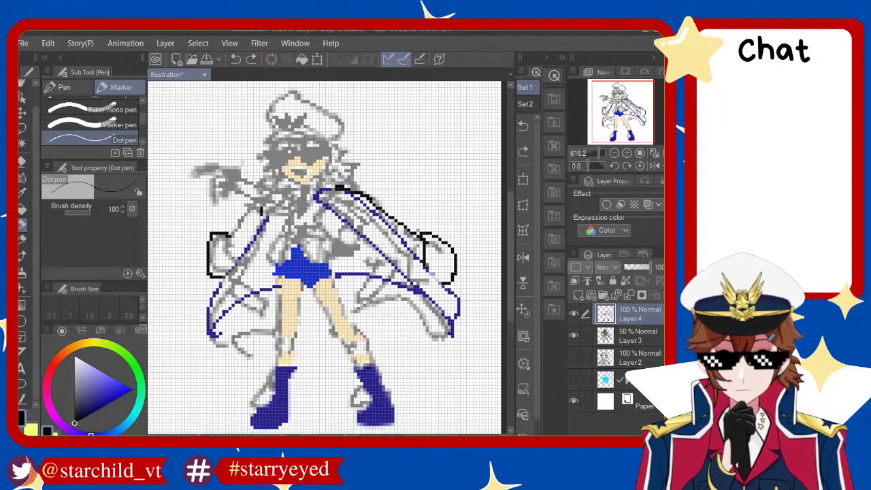
Redraw the left hand's black outline stroke more neatly
drag(262, 211, 229, 266)
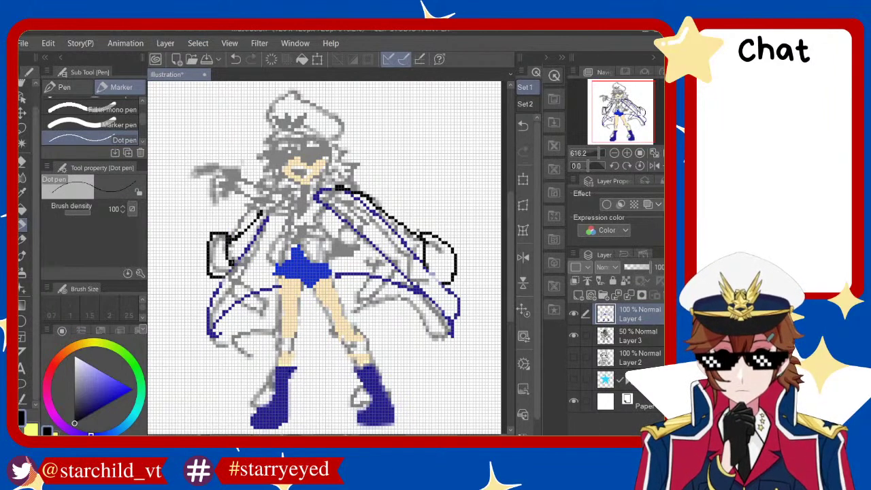
key(ctrl+z)
drag(232, 234, 220, 264)
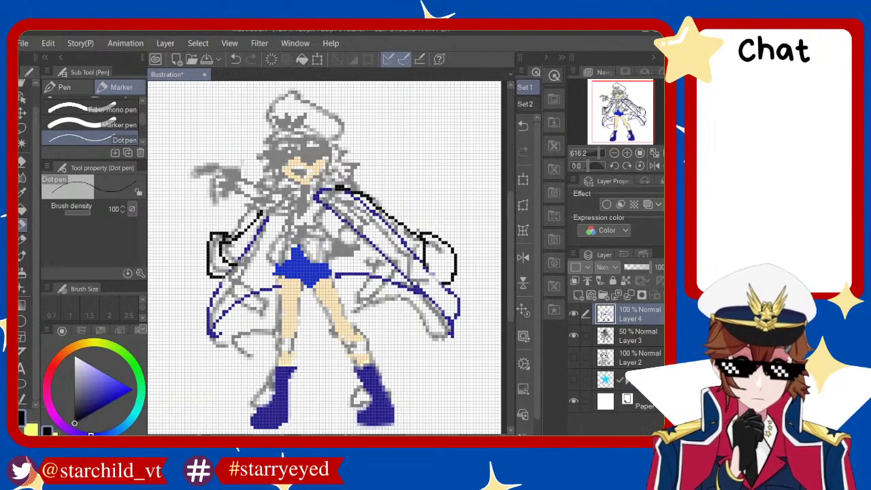
Draw the top edge of the gun in black at the upper left
mouse_move(200, 162)
mouse_down()
mouse_move(238, 176)
mouse_move(239, 168)
mouse_up()
key(ctrl+z)
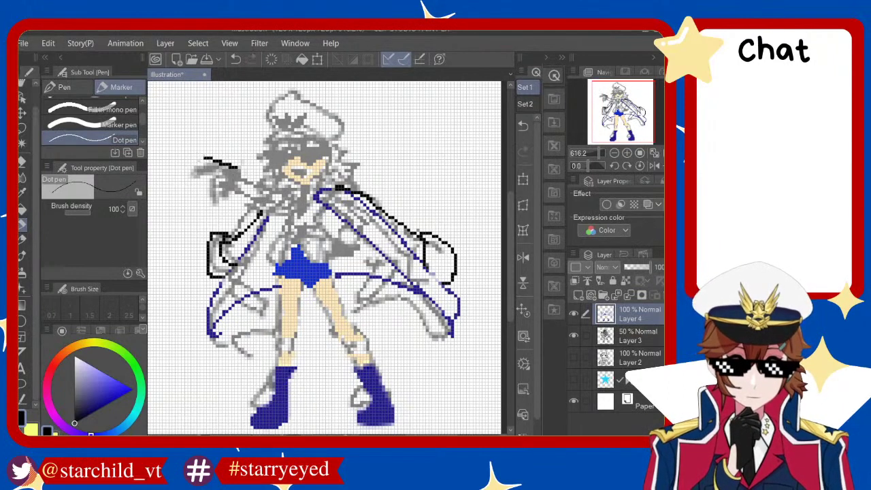
key(ctrl+z)
key(ctrl+z)
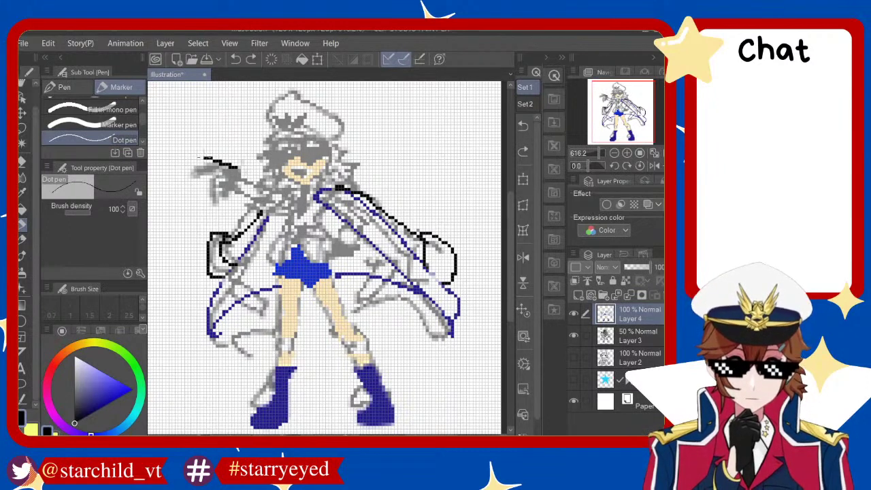
drag(200, 159, 238, 168)
key(ctrl+z)
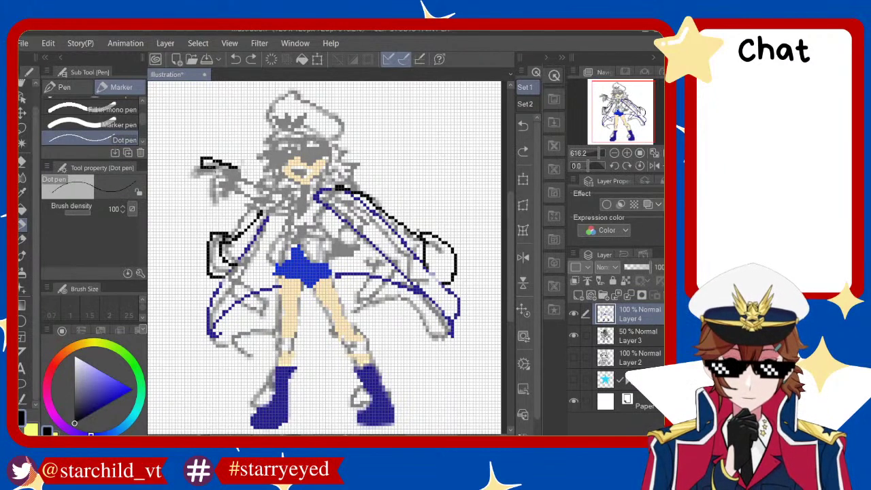
key(ctrl+z)
Outline the gun body below its top edge
key(ctrl+z)
mouse_move(199, 156)
mouse_down()
mouse_move(246, 181)
mouse_move(214, 196)
mouse_move(256, 169)
mouse_move(213, 196)
mouse_move(225, 203)
mouse_up()
key(ctrl+z)
key(ctrl+z)
key(ctrl+z)
key(ctrl+z)
key(ctrl+z)
drag(223, 197, 244, 208)
key(ctrl+z)
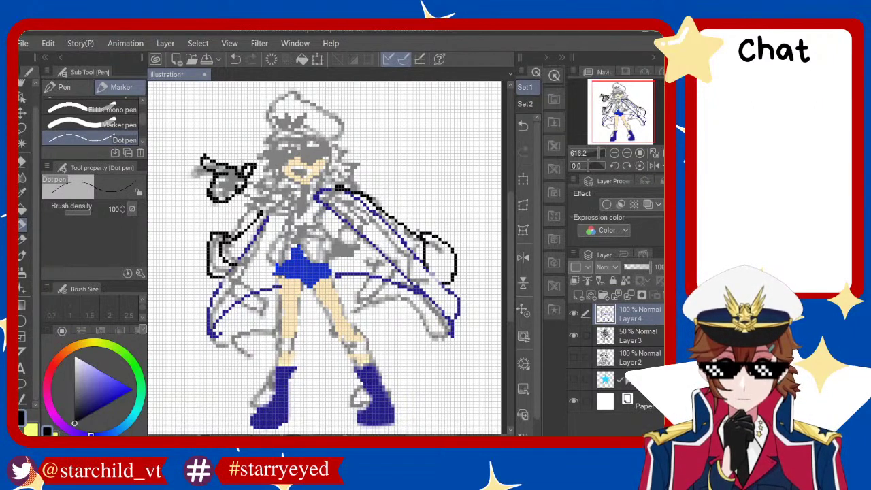
key(ctrl+z)
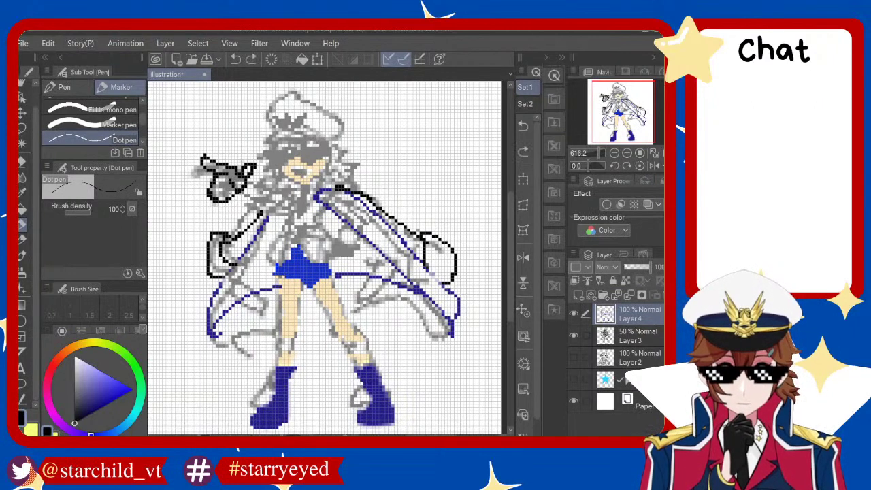
key(ctrl+z)
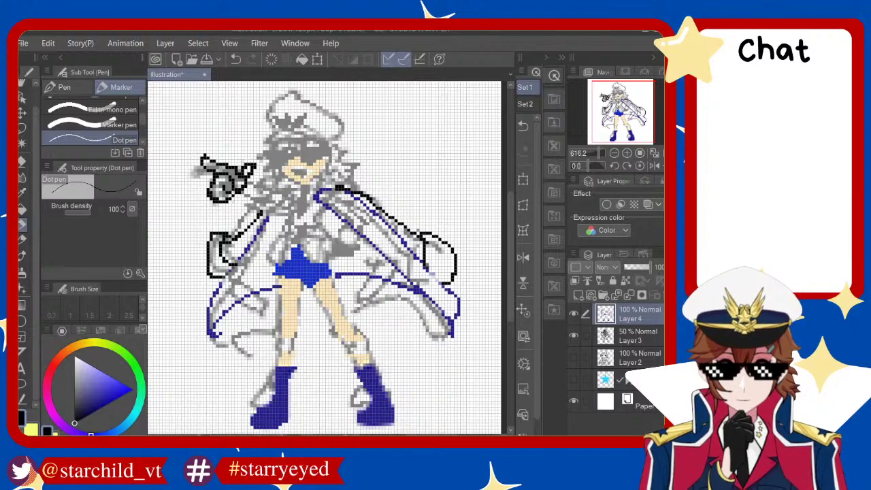
key(ctrl+z)
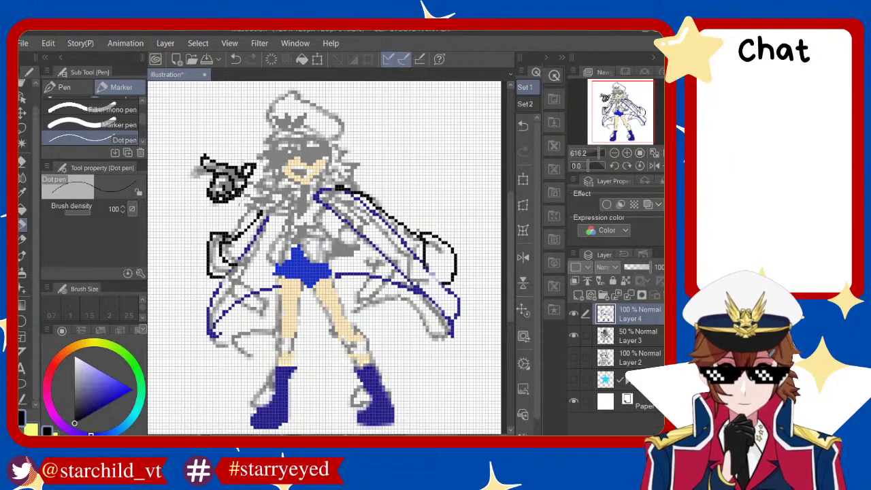
key(ctrl+z)
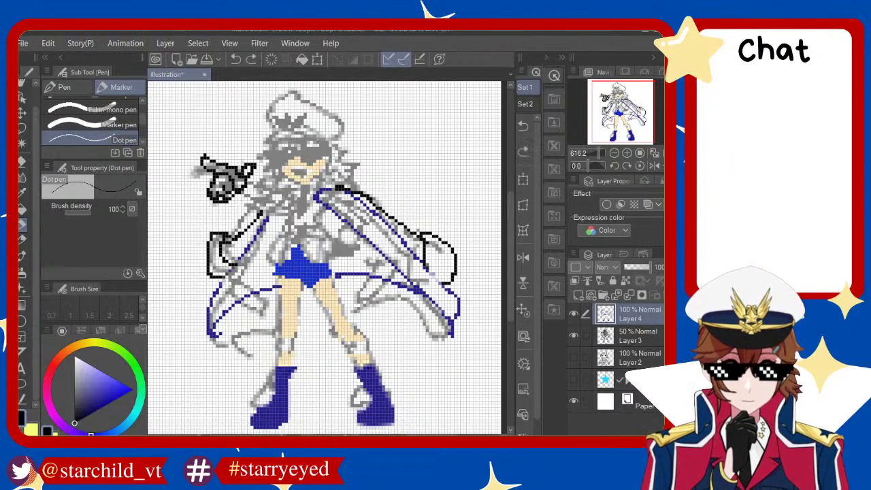
key(ctrl+z)
Draw the arm line from the gun toward the chest and touch up nearby pixels
drag(245, 194, 289, 212)
key(ctrl+z)
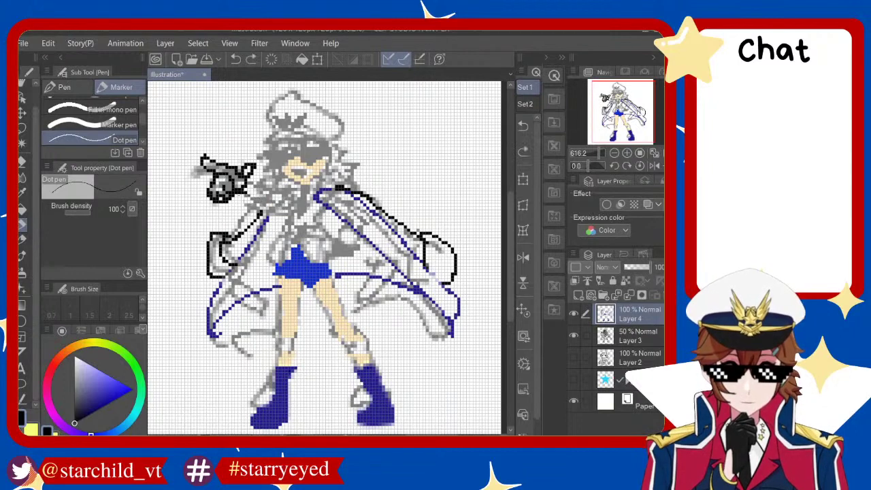
drag(245, 194, 290, 215)
key(ctrl+z)
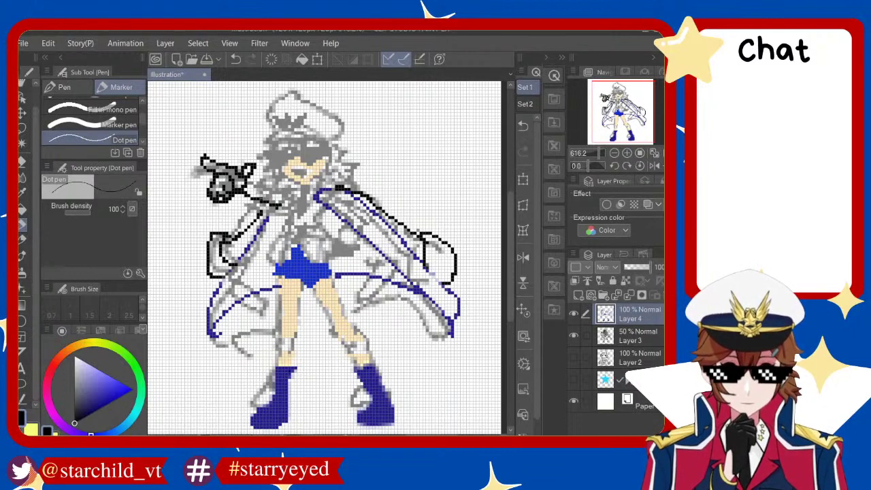
key(ctrl+z)
mouse_move(235, 199)
mouse_down()
mouse_move(259, 191)
mouse_move(235, 207)
mouse_move(242, 210)
mouse_up()
key(ctrl+z)
key(ctrl+z)
key(ctrl+z)
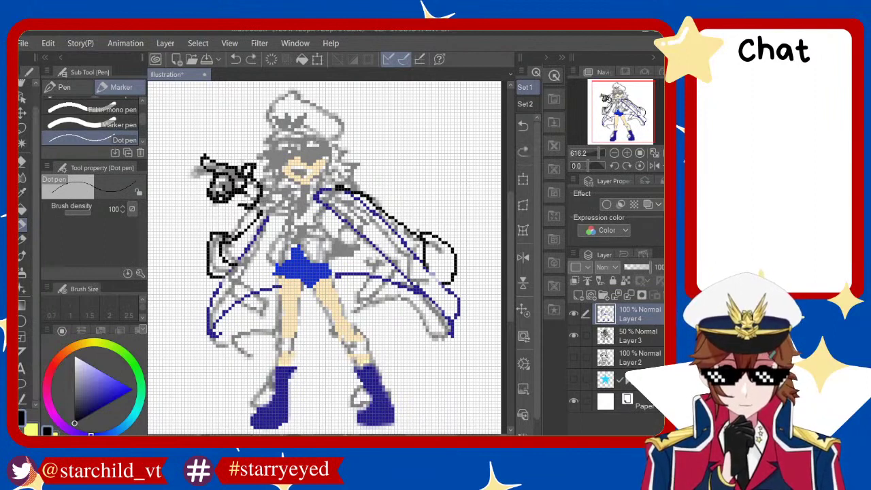
key(ctrl+z)
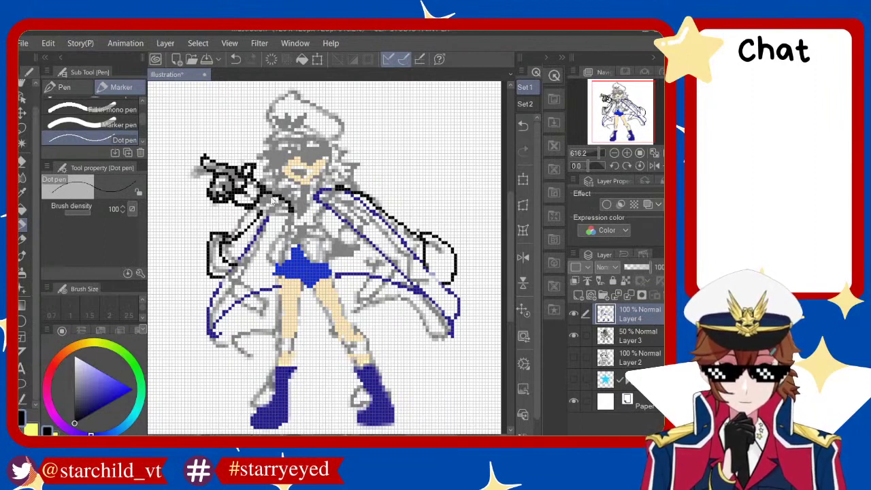
key(ctrl+z)
key(ctrl+z)
key(ctrl+z)
mouse_move(283, 211)
mouse_down()
mouse_move(291, 222)
mouse_move(279, 222)
mouse_move(291, 213)
mouse_up()
key(ctrl+z)
key(ctrl+z)
Redraw the arm outline diagonally from the gun
key(ctrl+z)
drag(253, 188, 294, 208)
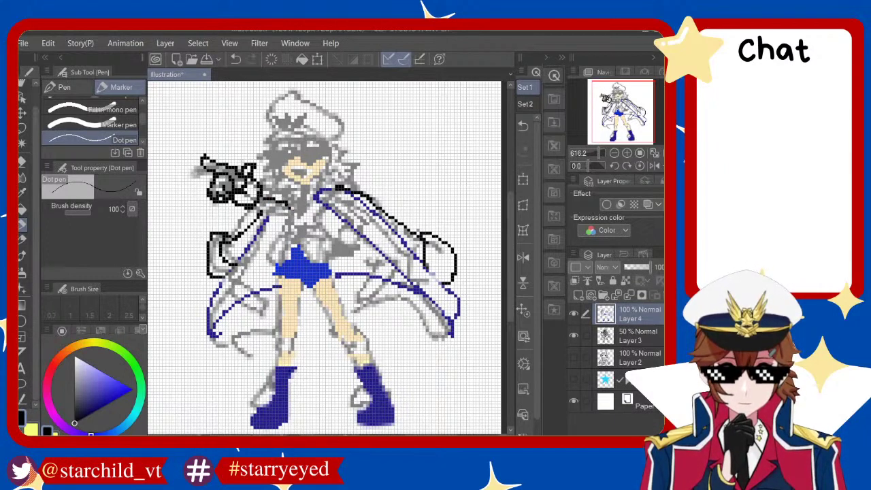
key(ctrl+z)
mouse_move(256, 187)
mouse_down()
mouse_move(289, 206)
mouse_move(286, 228)
mouse_move(295, 221)
mouse_up()
key(ctrl+z)
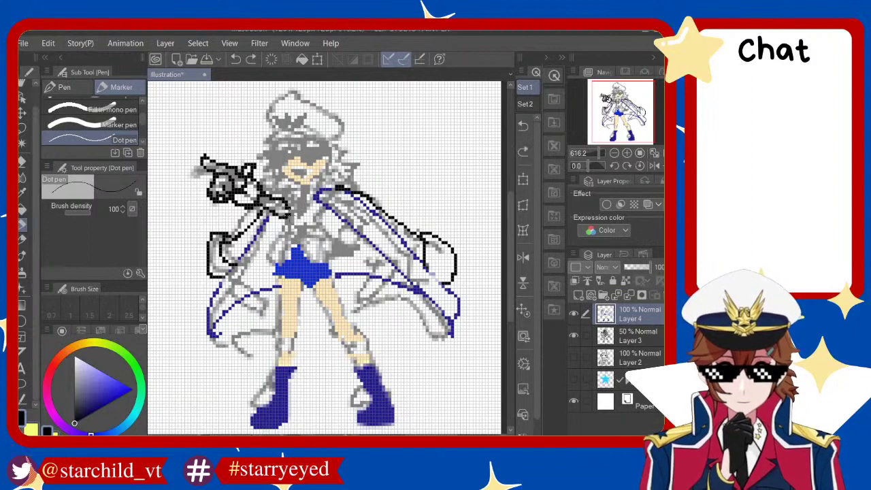
key(ctrl+z)
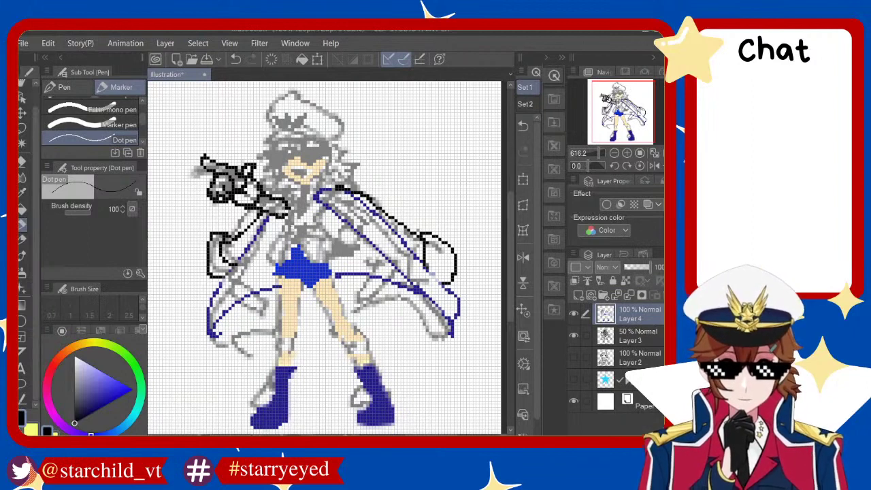
Outline the small black item at the coat's waist beside the shorts
click(327, 206)
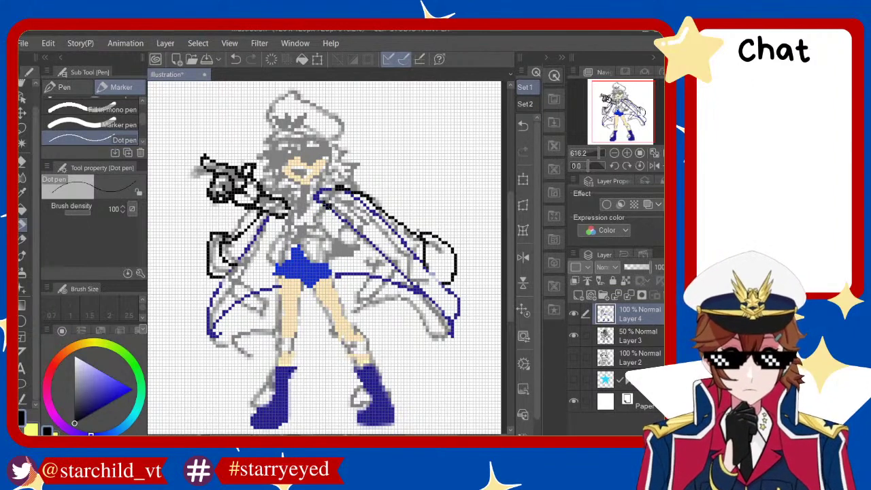
key(ctrl+z)
drag(344, 204, 332, 252)
key(ctrl+z)
mouse_move(349, 219)
mouse_down()
mouse_move(329, 250)
mouse_move(351, 266)
mouse_move(362, 243)
mouse_move(362, 256)
mouse_up()
key(ctrl+z)
key(ctrl+z)
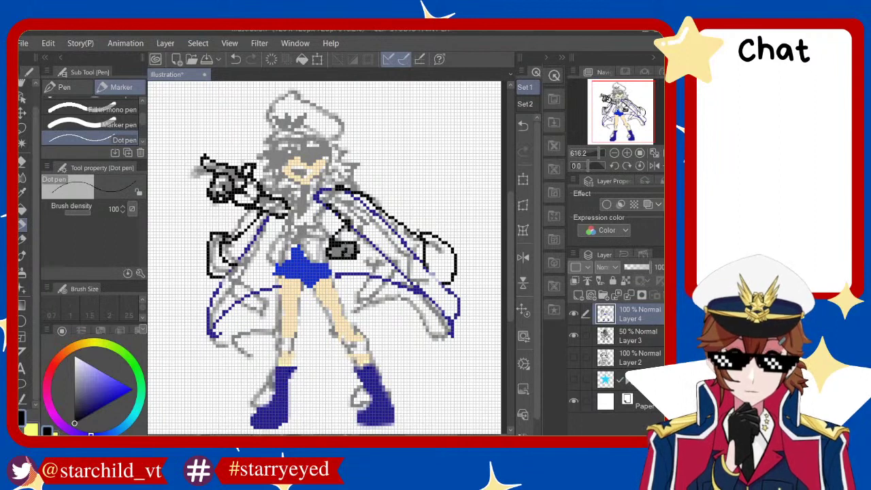
key(ctrl+z)
key(ctrl+z)
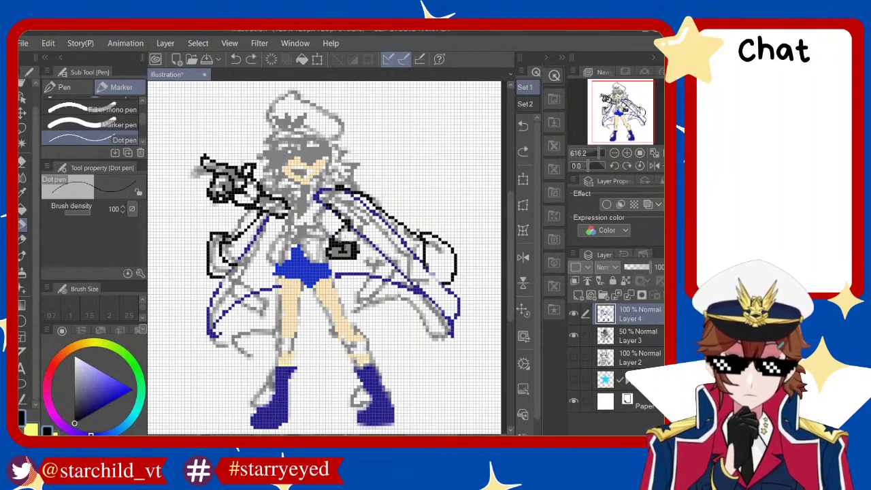
drag(344, 238, 357, 248)
key(ctrl+z)
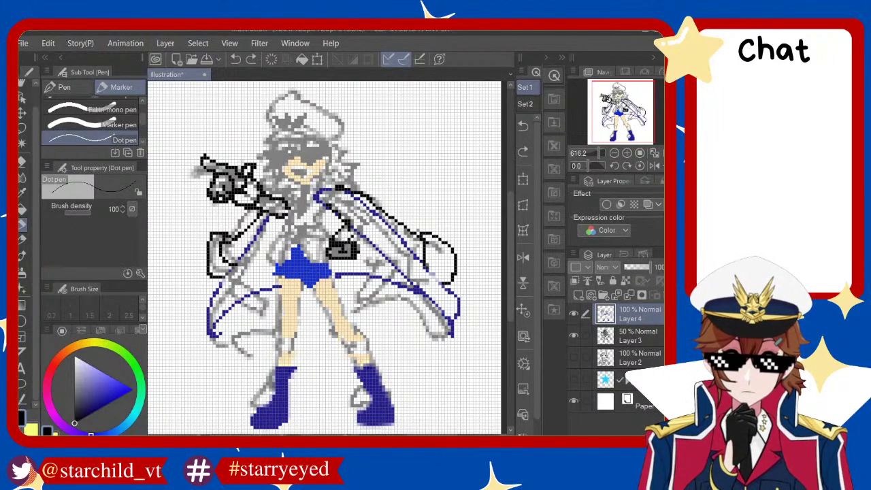
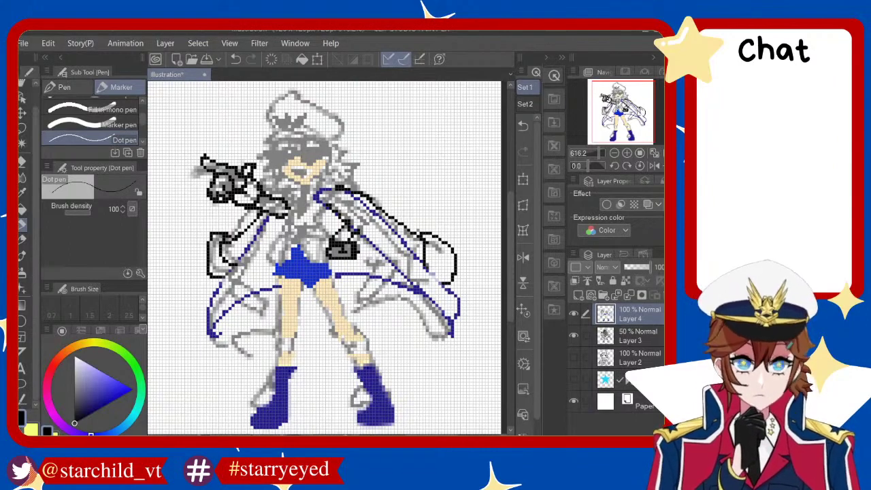
Zoom in on the face and draw a diagonal black stroke beside the hat, retrying it several times
scroll(262, 109, up, 2)
scroll(263, 109, up, 3)
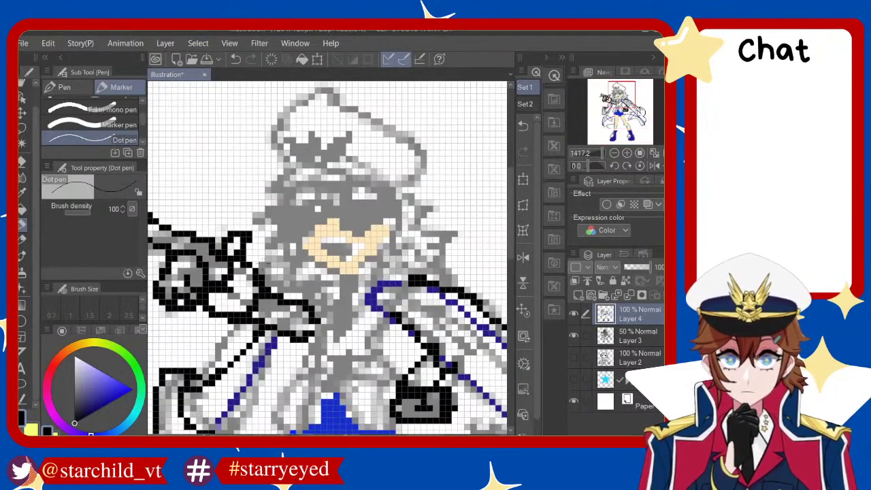
scroll(268, 260, down, 1)
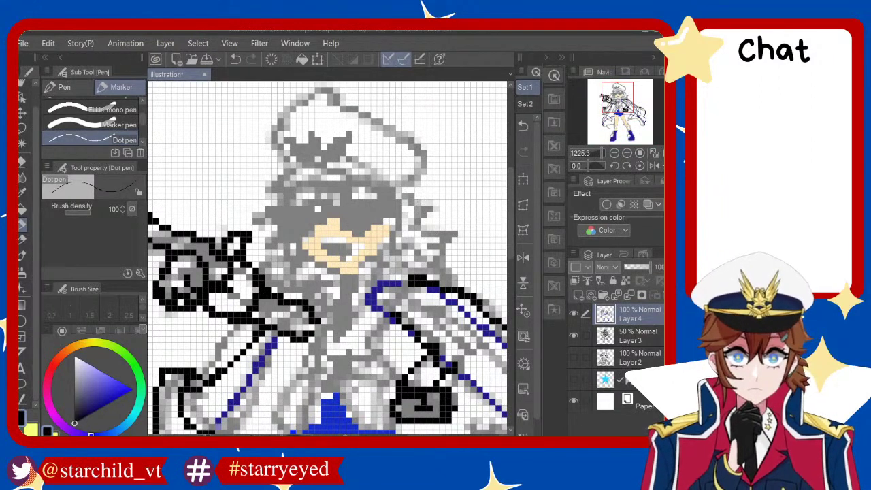
drag(397, 193, 429, 227)
key(ctrl+z)
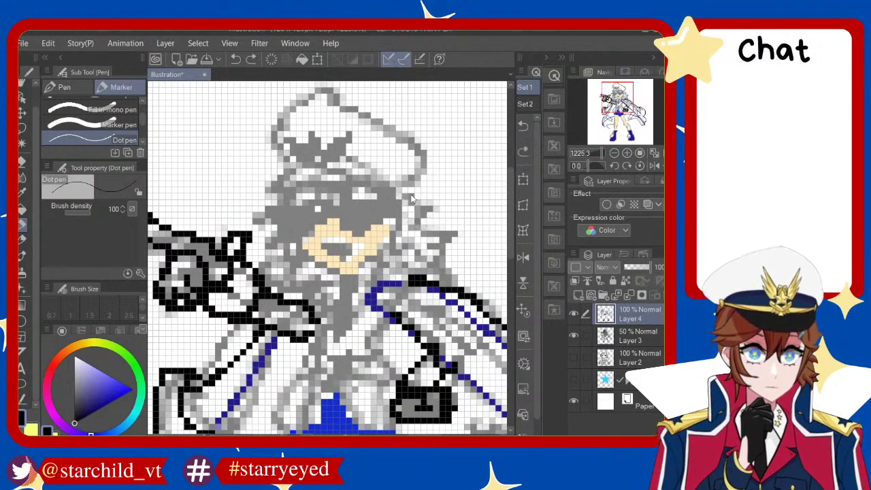
drag(400, 191, 429, 230)
key(ctrl+z)
drag(399, 187, 417, 221)
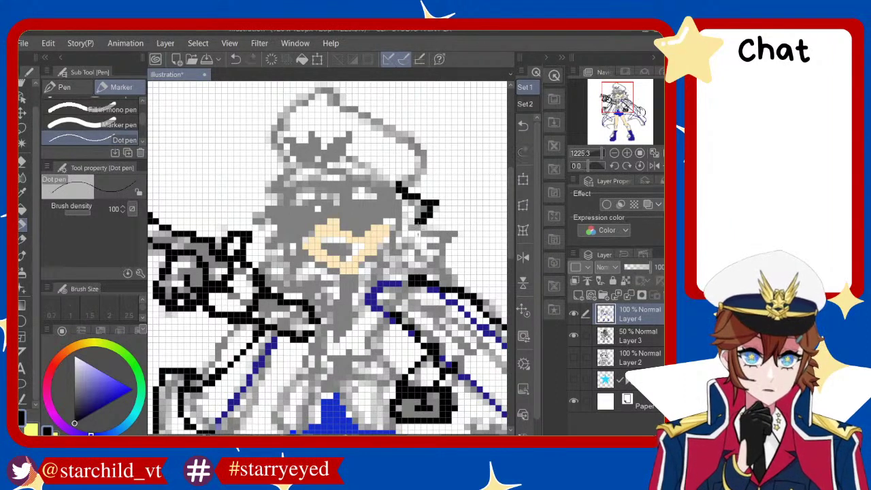
key(ctrl+z)
drag(398, 184, 416, 221)
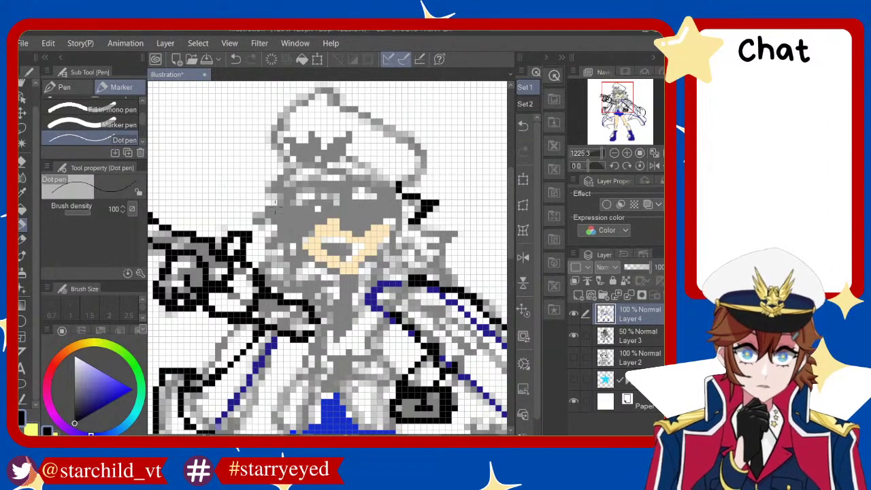
Draw a straight horizontal black line across the face just below the hat
drag(276, 191, 298, 243)
key(ctrl+z)
key(ctrl+z)
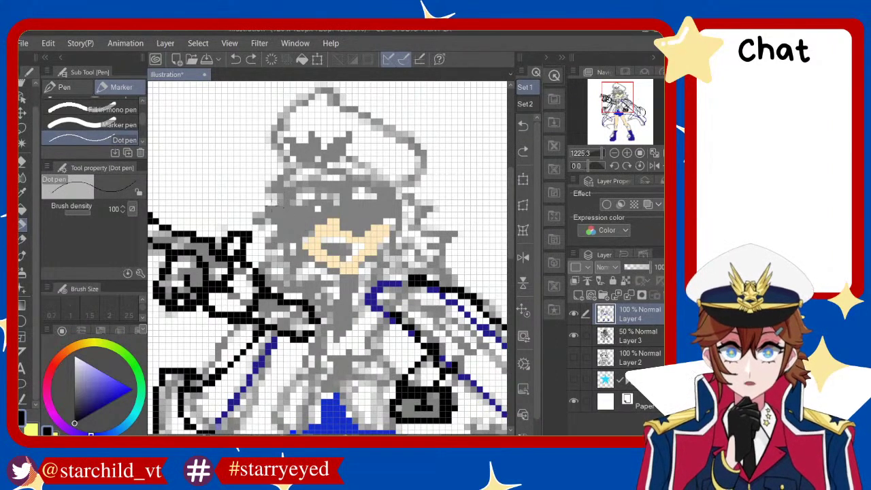
drag(267, 203, 407, 202)
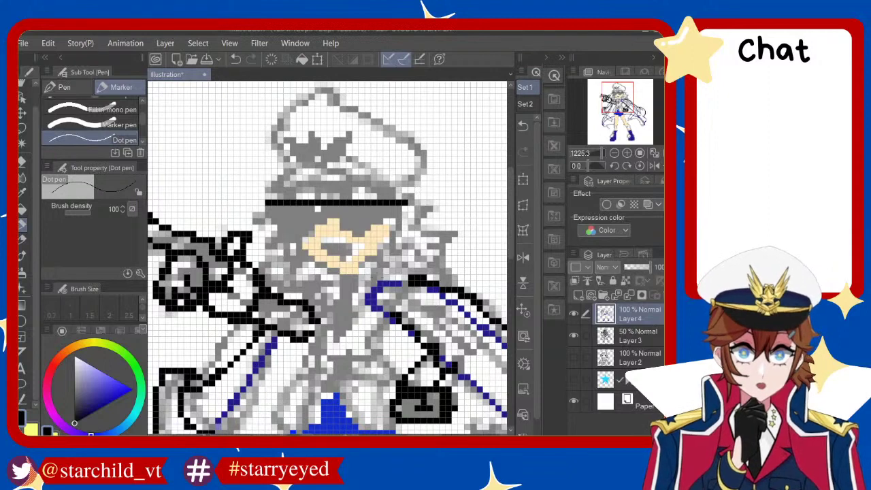
Try extending the black sunglasses shape, undo it, and switch the drawing colour to white
mouse_move(261, 203)
mouse_down()
mouse_move(280, 225)
mouse_move(309, 227)
mouse_move(300, 234)
mouse_move(327, 214)
mouse_move(344, 230)
mouse_move(383, 234)
mouse_move(402, 208)
mouse_move(303, 226)
mouse_move(294, 218)
mouse_up()
key(ctrl+z)
key(ctrl+z)
key(ctrl+z)
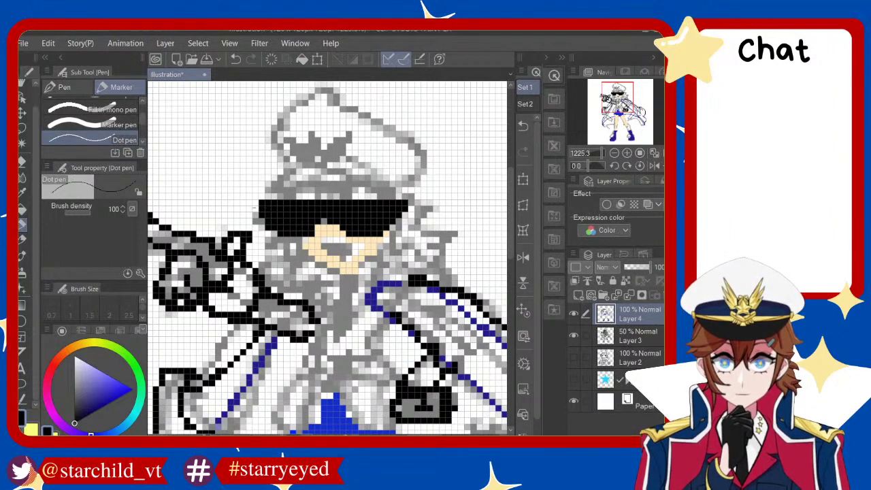
click(80, 379)
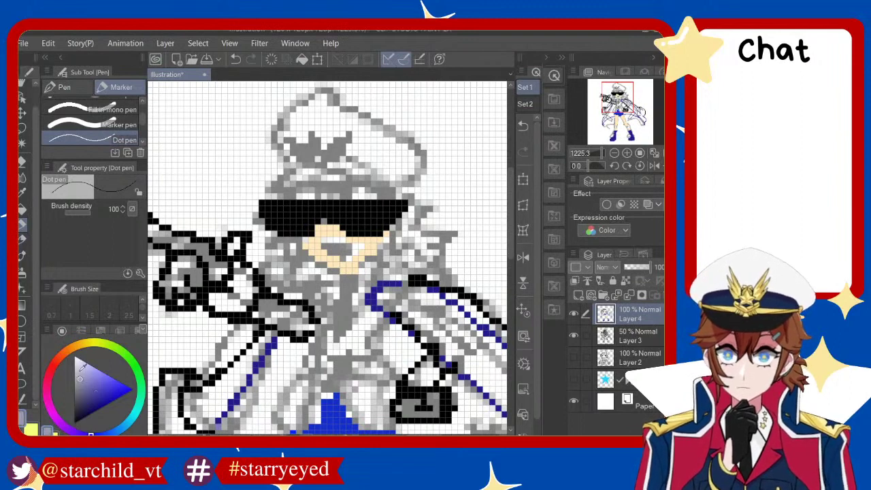
click(74, 356)
Add white glint pixels on the left lens, comparing them with undo and redo
drag(267, 208, 293, 229)
key(ctrl+z)
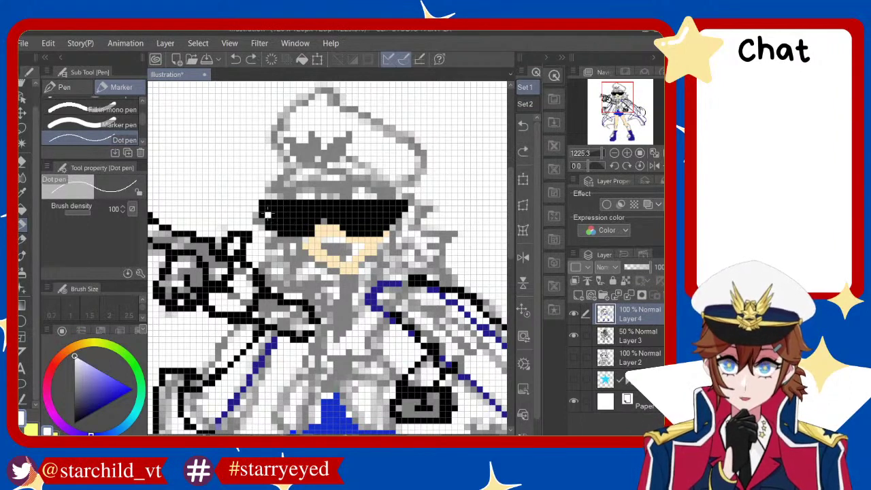
key(ctrl+y)
key(ctrl+z)
key(ctrl+y)
key(ctrl+z)
key(ctrl+y)
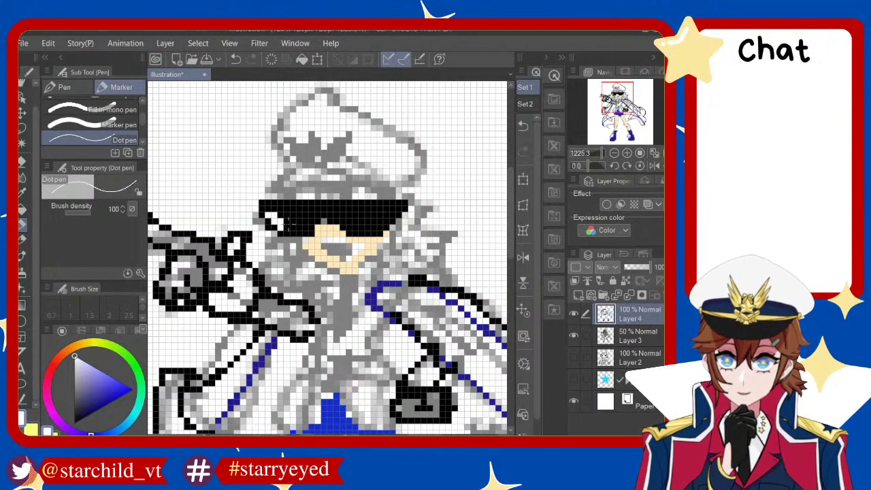
key(ctrl+z)
key(ctrl+y)
key(ctrl+z)
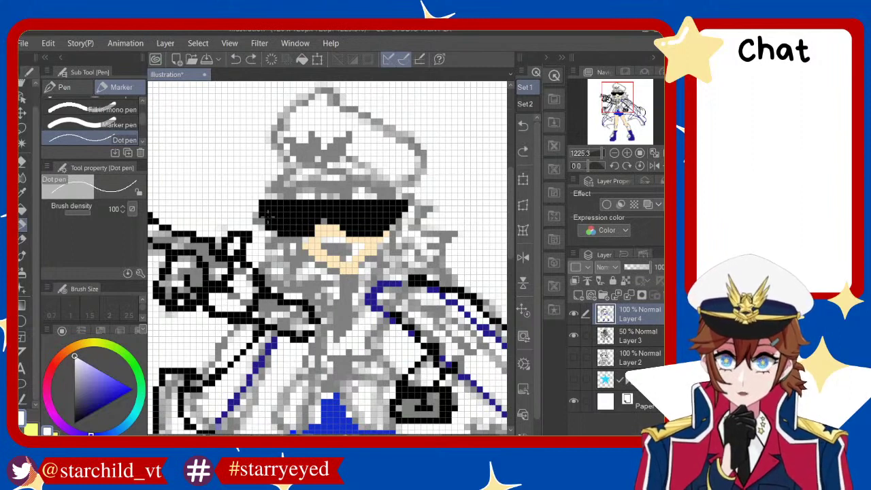
key(ctrl+y)
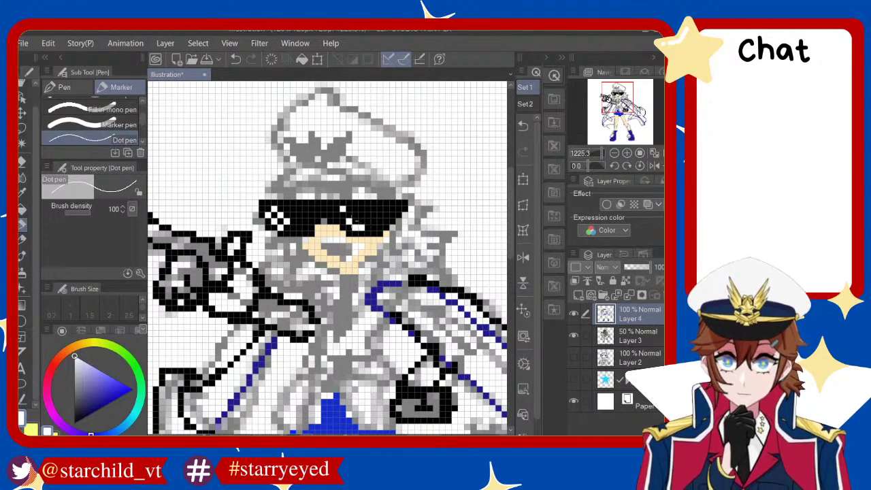
Replace the left-lens glint with single white pixels on the sunglasses
key(ctrl+z)
click(336, 209)
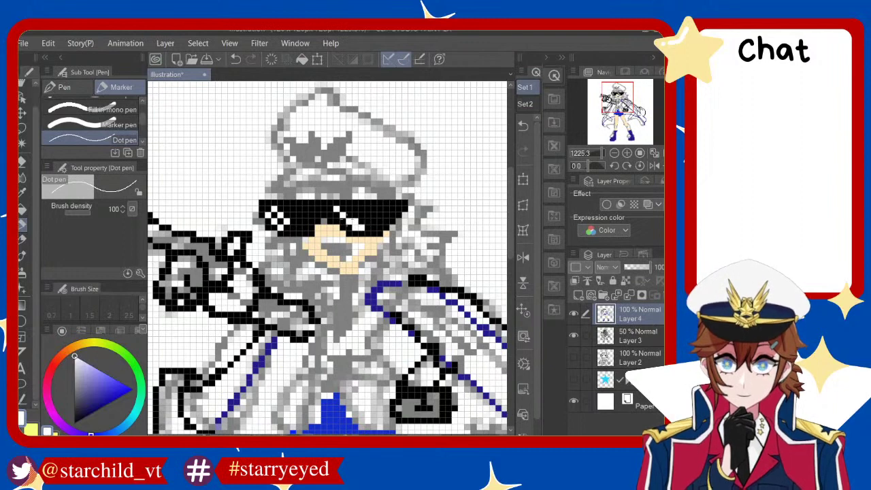
key(ctrl+z)
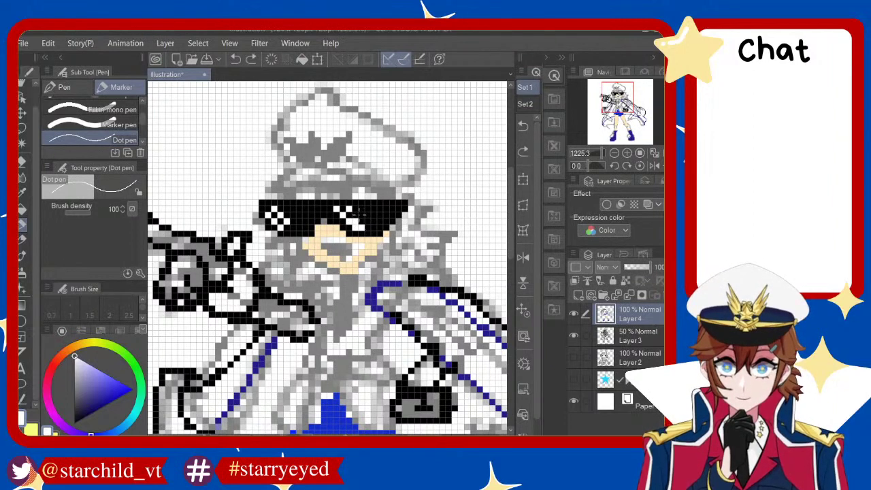
click(363, 216)
Zoom to 800% and touch up the pixels around the mouth
scroll(326, 259, down, 2)
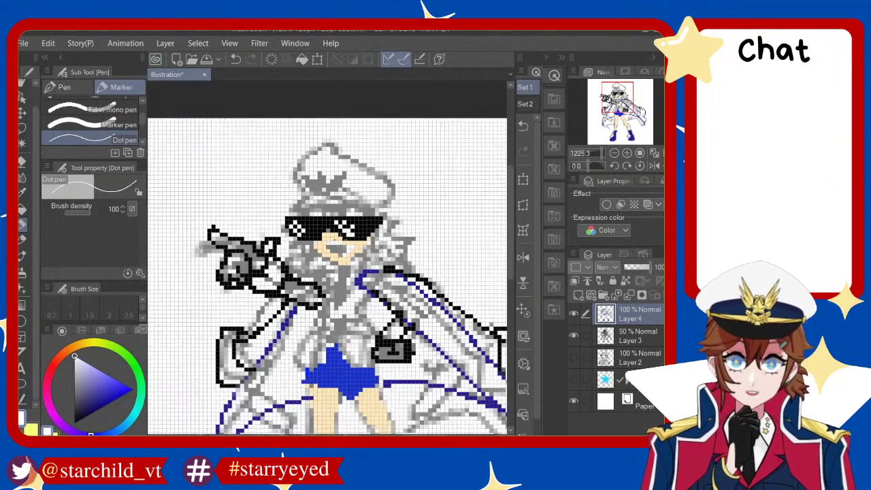
scroll(327, 259, down, 1)
scroll(327, 259, down, 1)
scroll(327, 259, up, 1)
scroll(327, 259, down, 1)
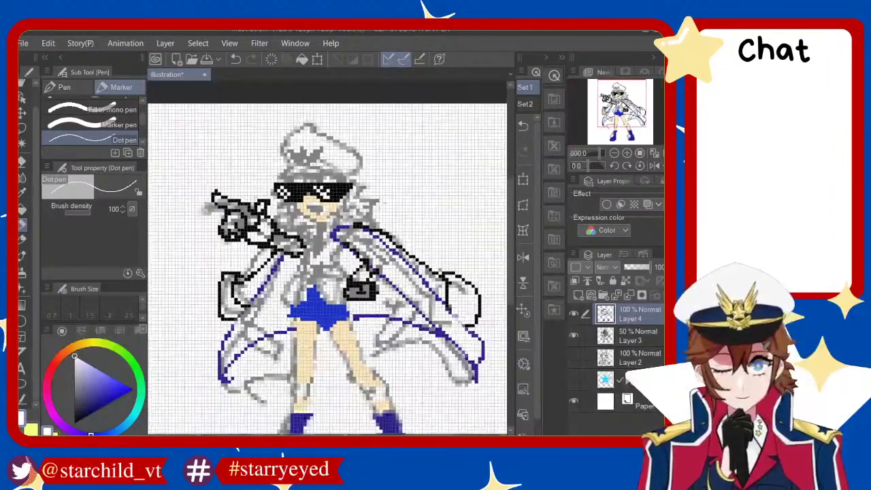
scroll(327, 259, up, 2)
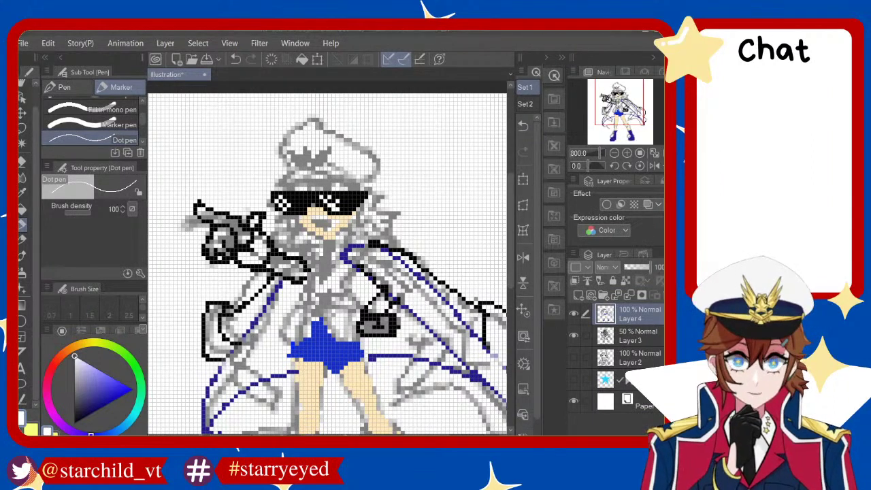
key(ctrl+z)
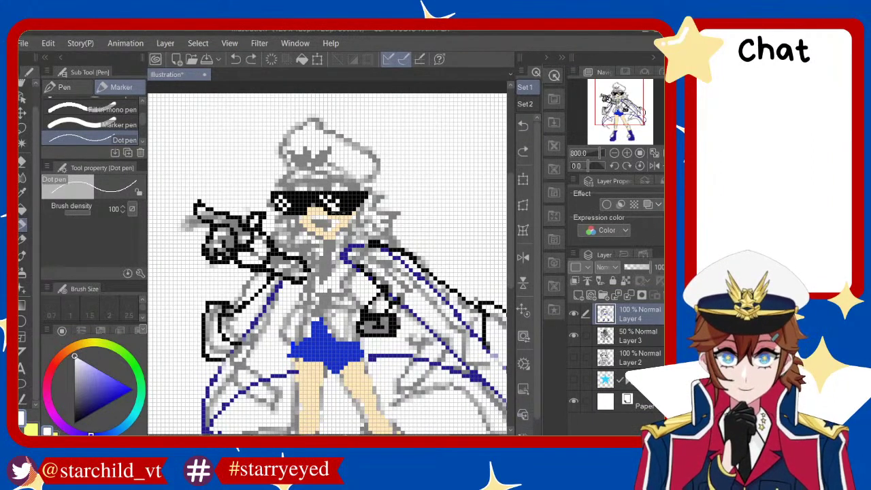
mouse_move(337, 217)
mouse_down()
mouse_move(346, 217)
mouse_move(336, 195)
mouse_up()
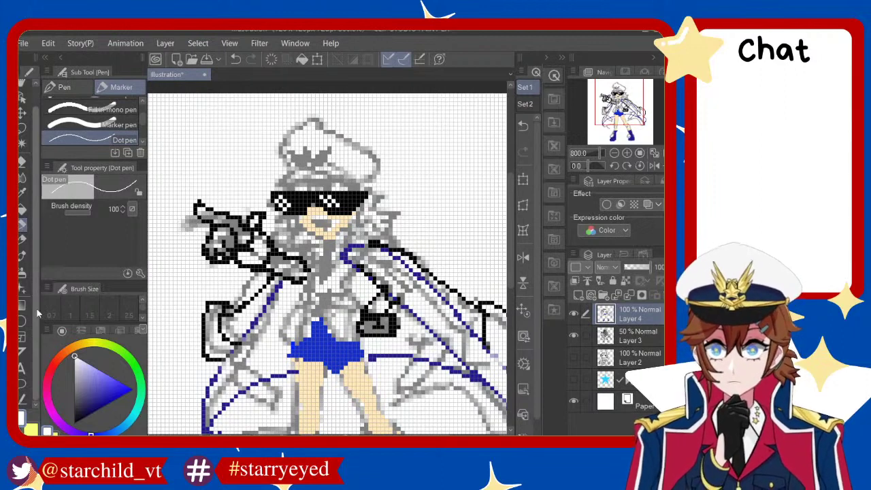
Switch to black and outline the hat band above the sunglasses, removing stray pixels
key(x)
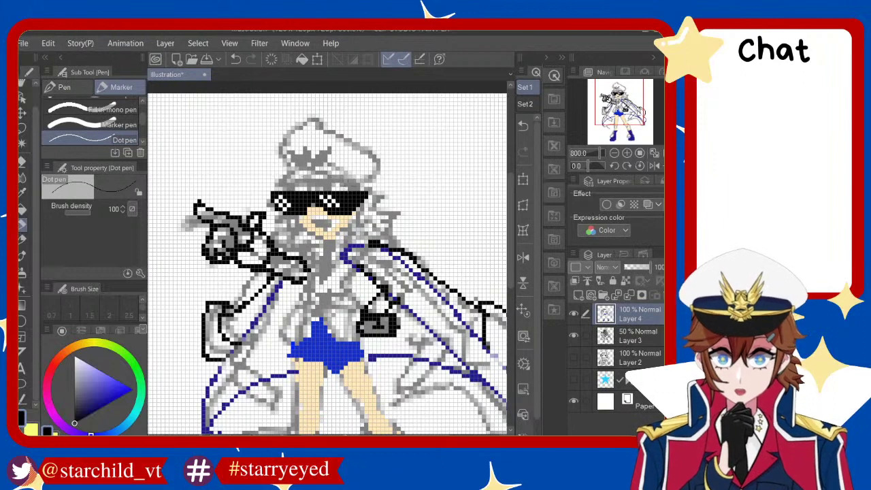
drag(357, 184, 283, 175)
key(ctrl+z)
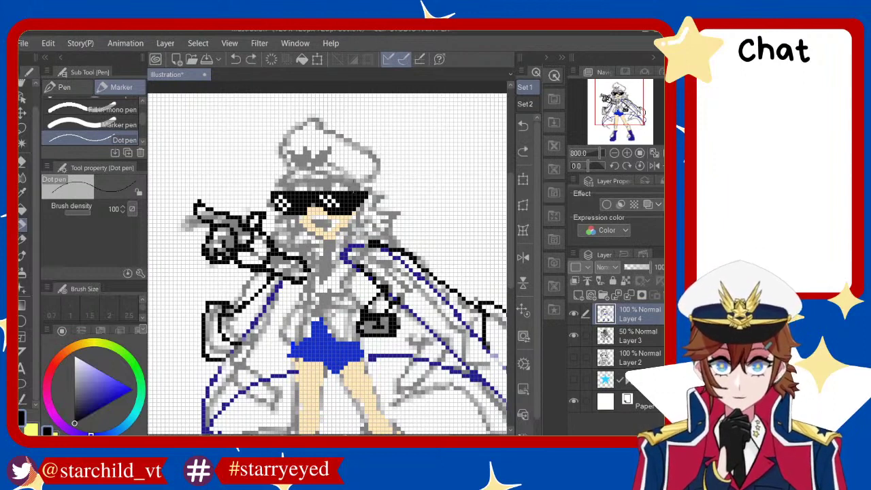
mouse_move(353, 186)
mouse_down()
mouse_move(320, 169)
mouse_move(272, 178)
mouse_move(260, 195)
mouse_up()
key(ctrl+z)
key(ctrl+z)
key(ctrl+y)
key(ctrl+y)
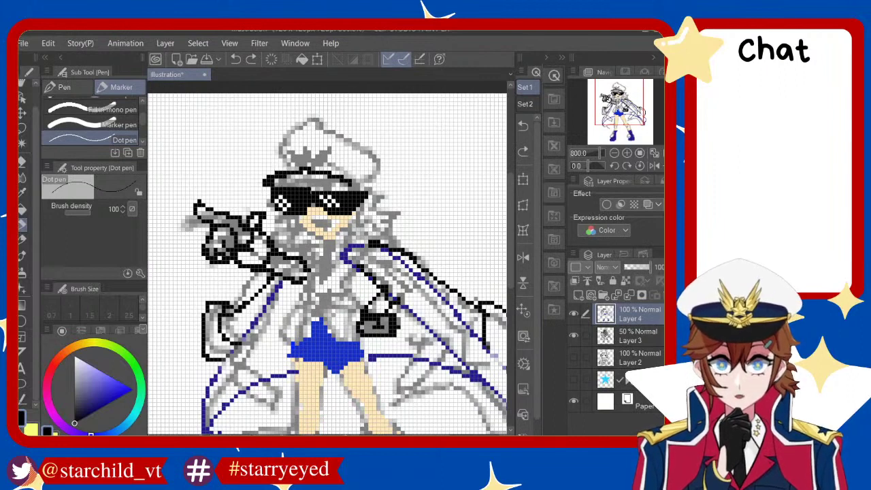
key(ctrl+y)
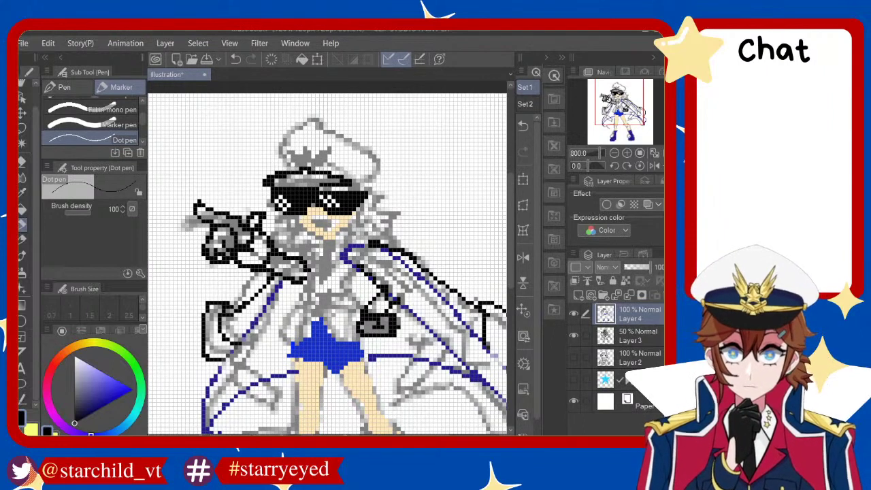
key(ctrl+z)
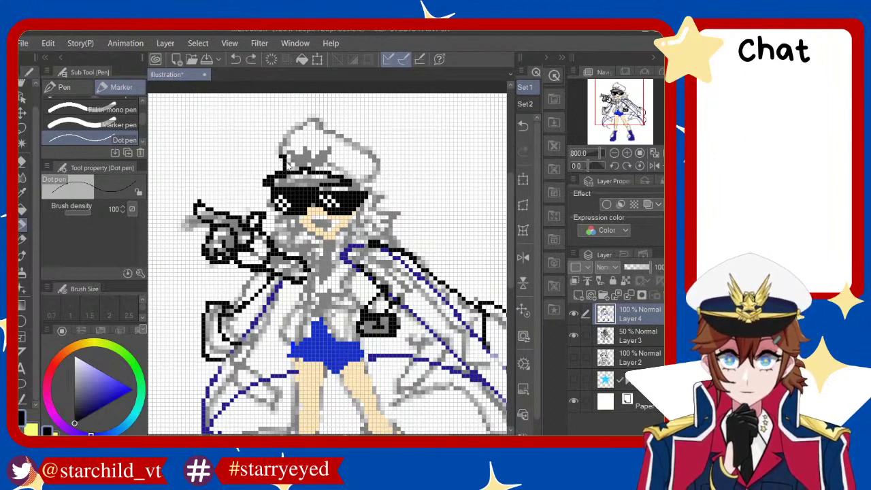
Try black outline strokes along the hat's top and right side, undoing each
drag(280, 166, 346, 151)
key(ctrl+z)
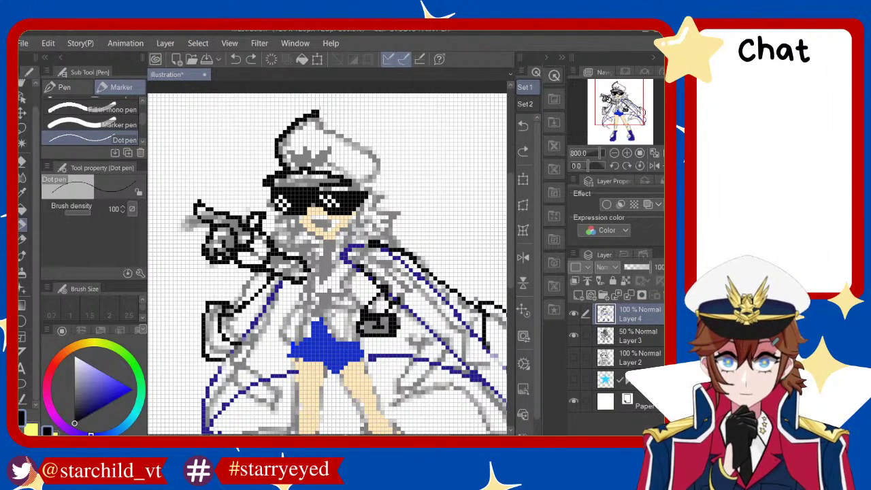
drag(320, 115, 367, 146)
key(ctrl+z)
drag(320, 115, 368, 146)
key(ctrl+z)
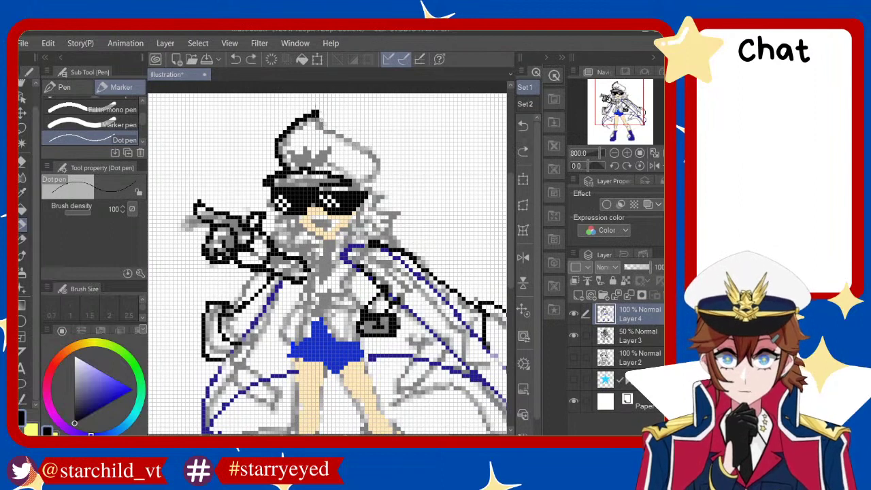
drag(315, 113, 385, 174)
key(ctrl+z)
mouse_move(361, 145)
mouse_down()
mouse_move(388, 184)
mouse_move(348, 188)
mouse_move(364, 183)
mouse_move(385, 207)
mouse_up()
key(ctrl+z)
Try black outline pixels right of the sunglasses and face, keeping the last tweak
key(ctrl+z)
key(ctrl+z)
drag(364, 176, 392, 208)
key(ctrl+z)
key(ctrl+z)
mouse_move(377, 204)
mouse_down()
mouse_move(403, 218)
mouse_move(407, 238)
mouse_move(363, 238)
mouse_up()
key(ctrl+z)
key(ctrl+z)
key(ctrl+z)
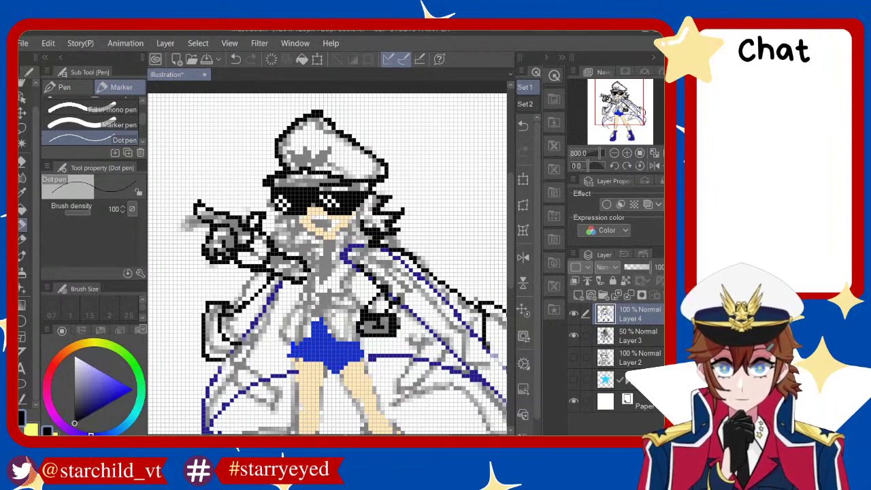
key(ctrl+z)
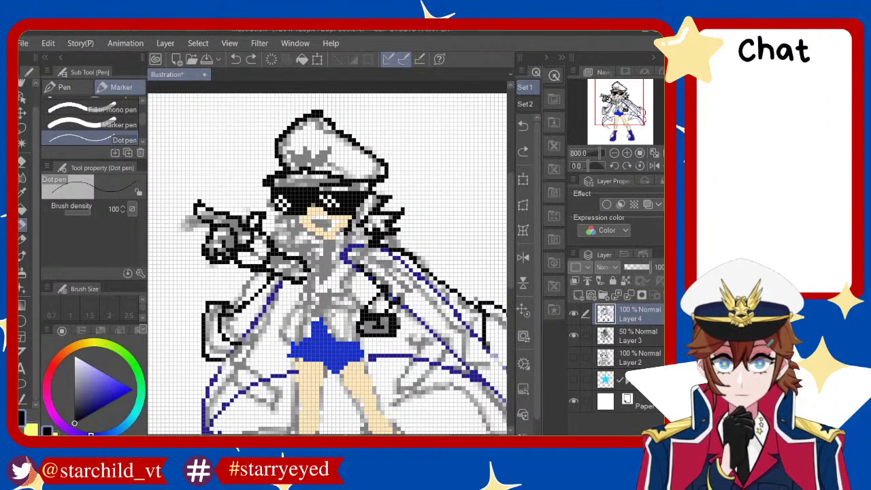
drag(357, 216, 346, 235)
key(ctrl+z)
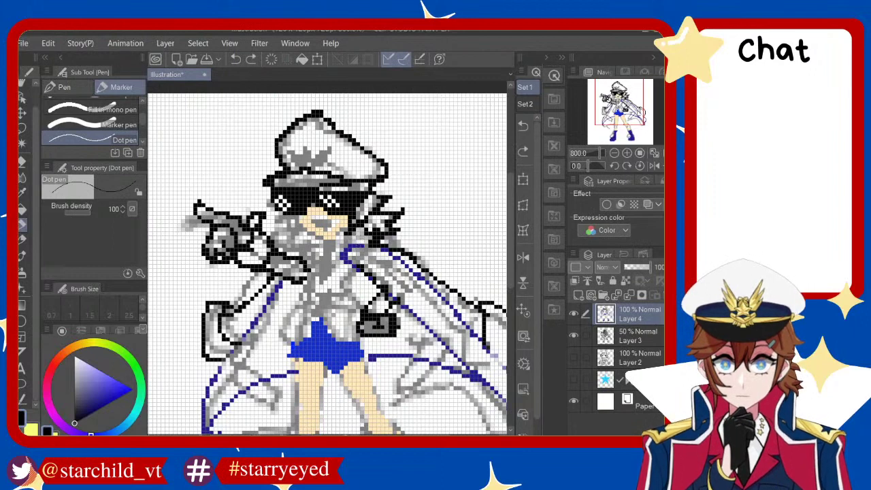
key(ctrl+y)
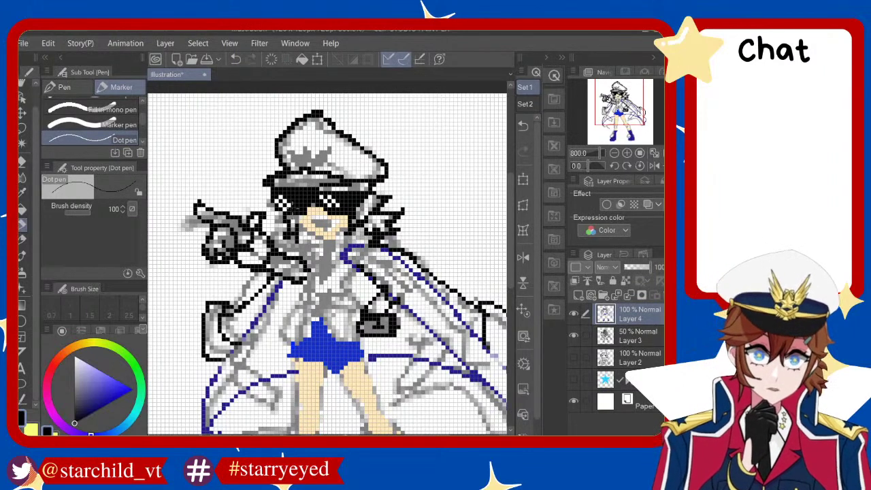
Compare sunglasses versions, keep the earlier one, and set the drawing colour to white
key(ctrl+z)
key(ctrl+z)
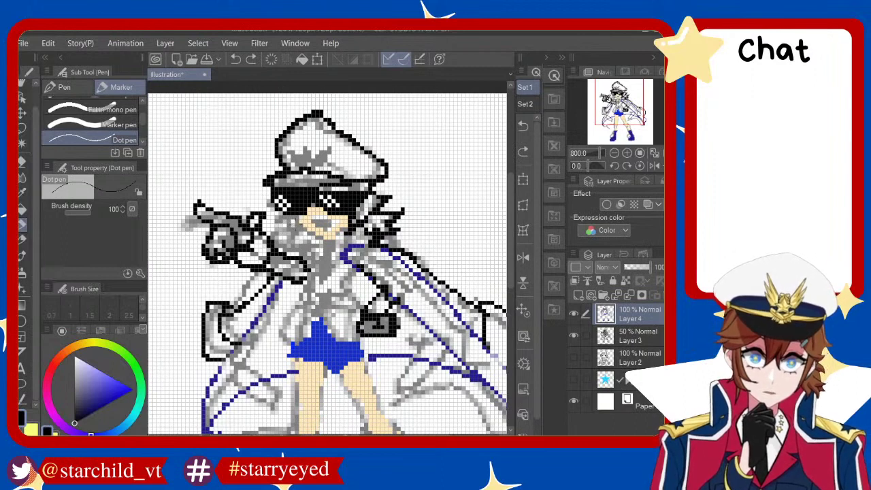
key(ctrl+y)
key(ctrl+z)
key(ctrl+y)
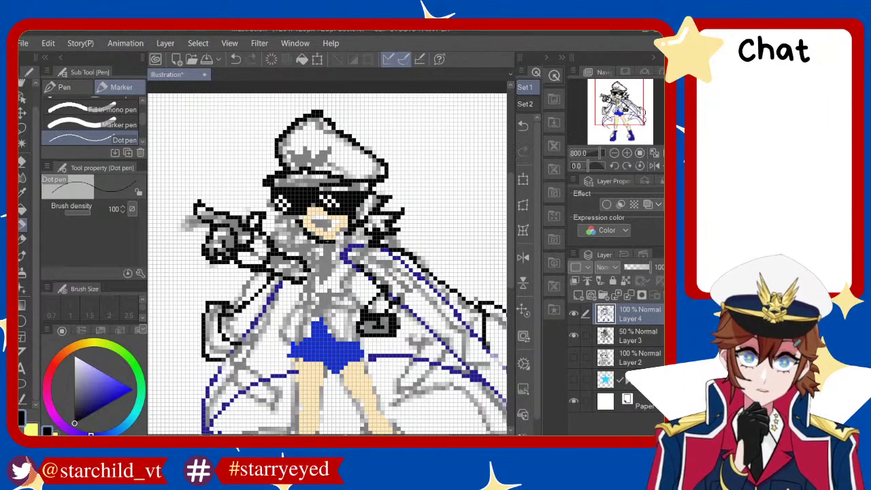
key(ctrl+z)
key(ctrl+y)
key(ctrl+z)
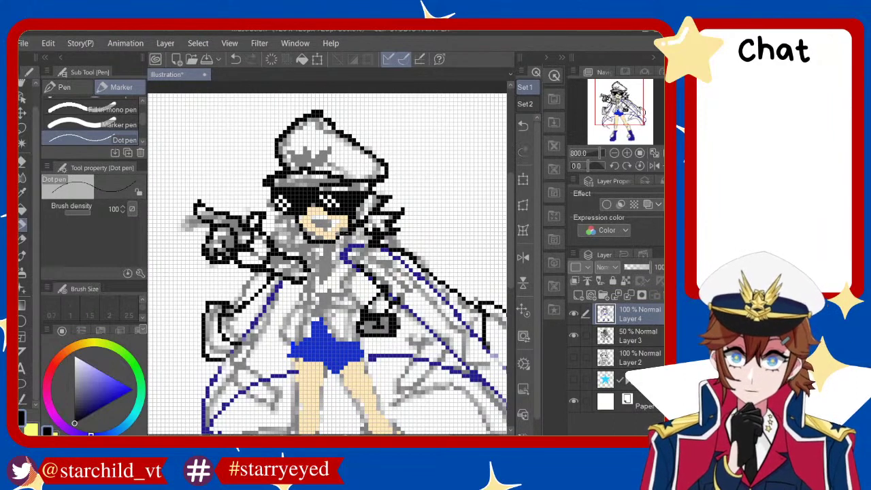
key(ctrl+z)
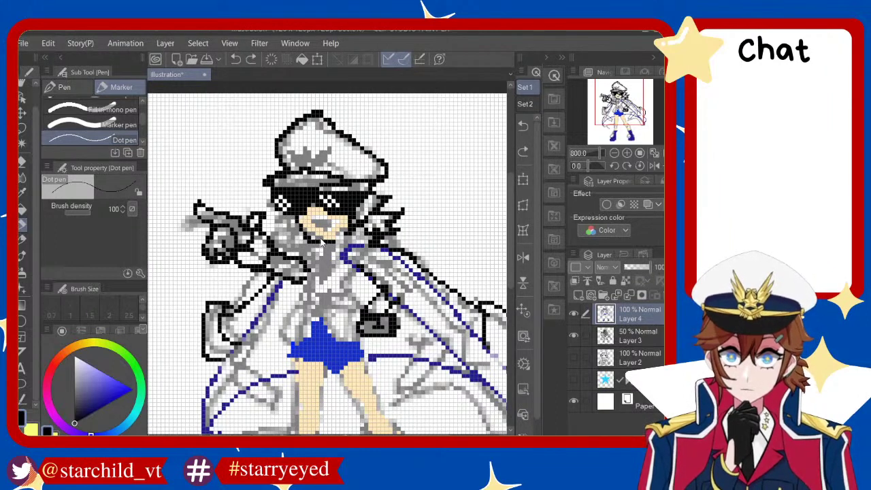
key(ctrl+z)
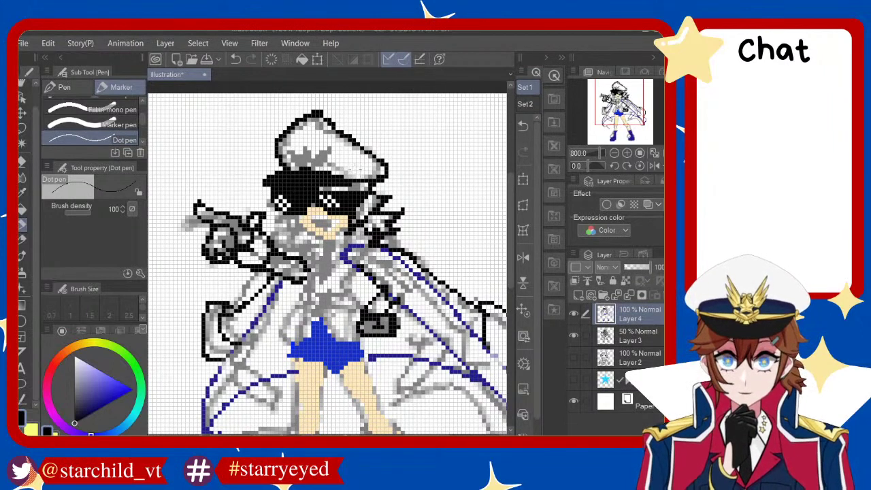
click(75, 357)
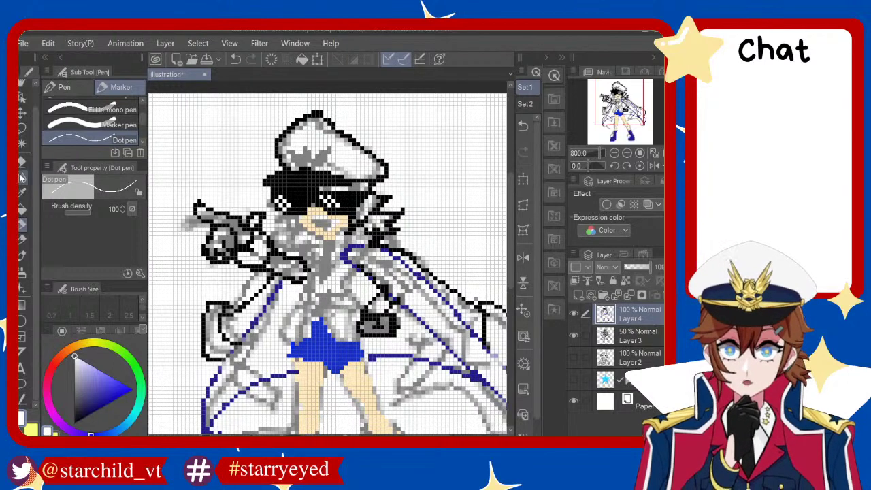
Set the Rough eraser to size 1 and pick a light skin tone
click(23, 162)
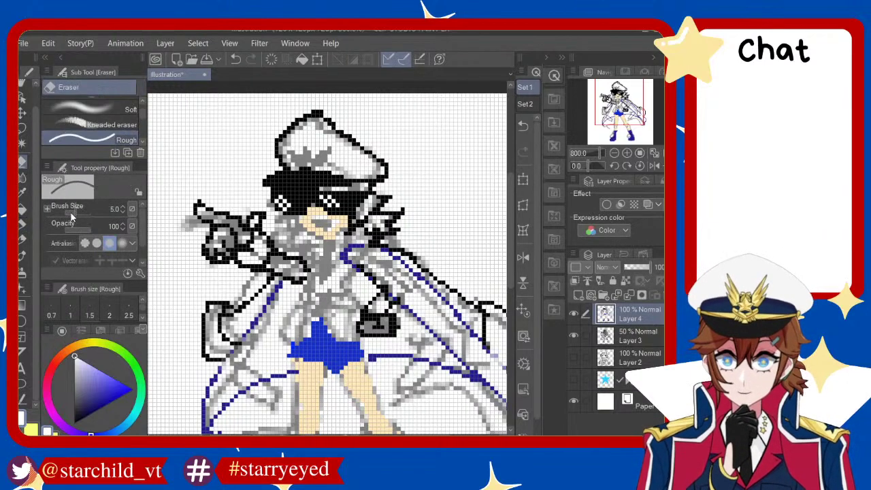
drag(71, 217, 70, 211)
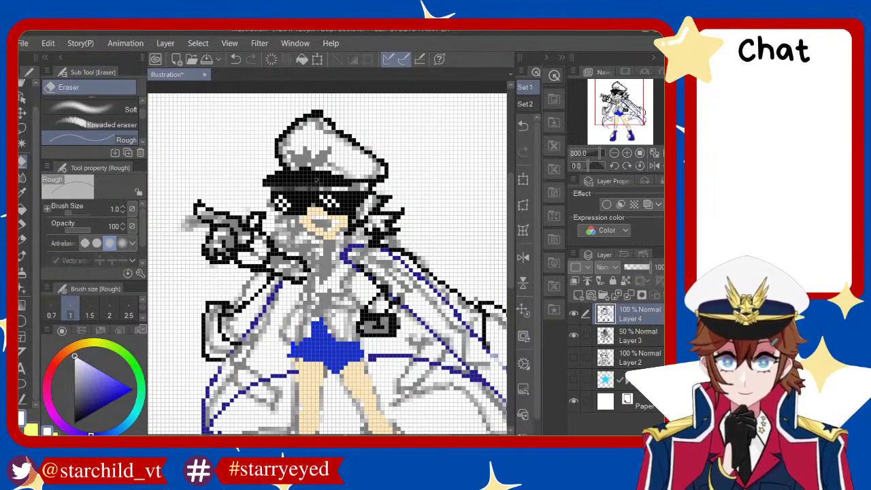
key(x)
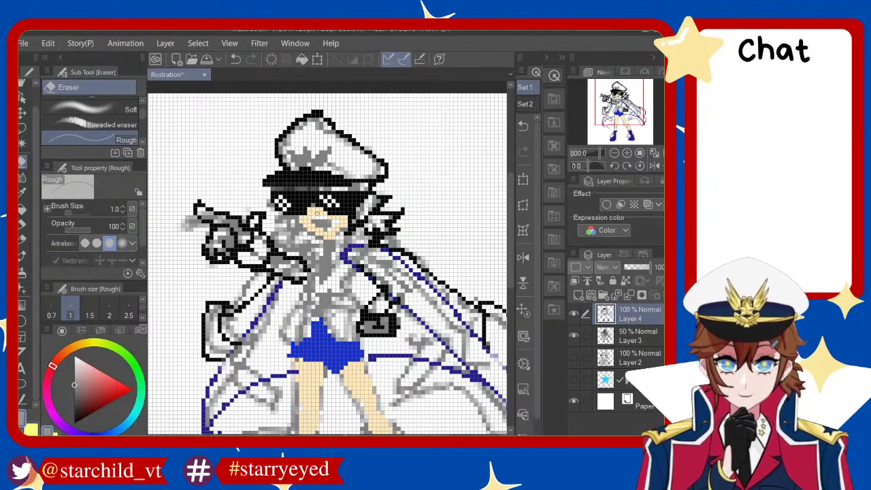
alt+click(317, 212)
alt+click(318, 213)
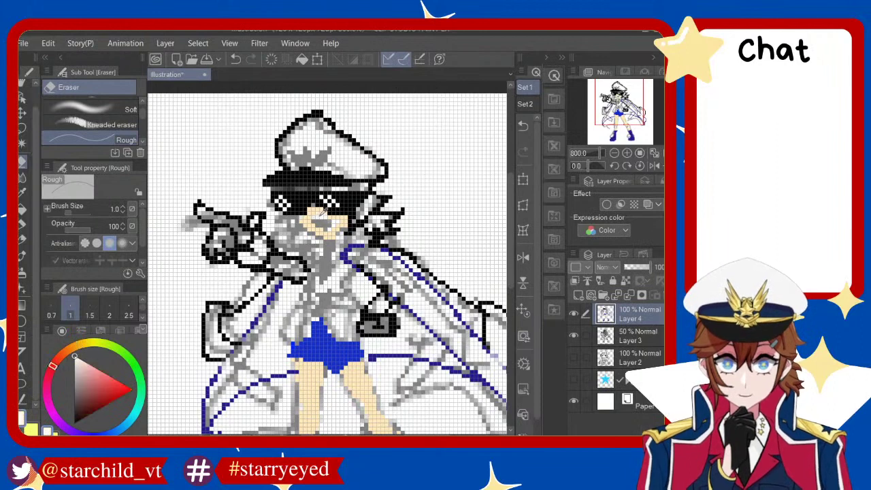
alt+click(324, 211)
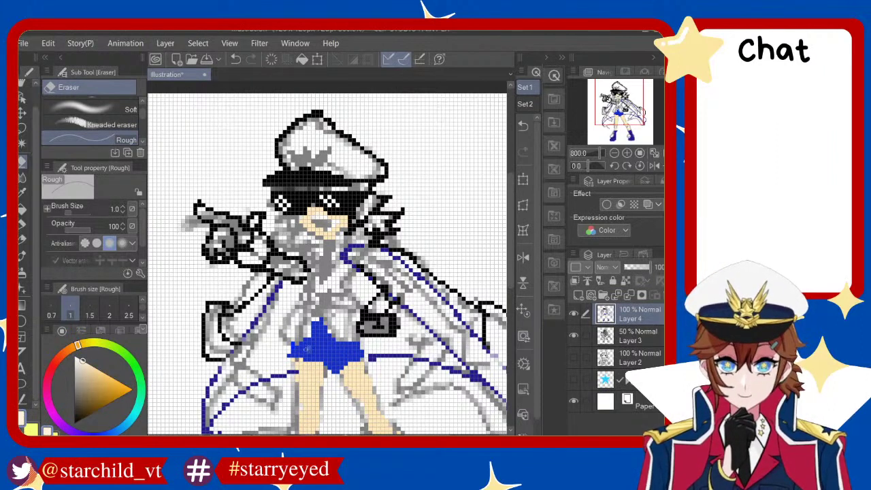
alt+click(312, 379)
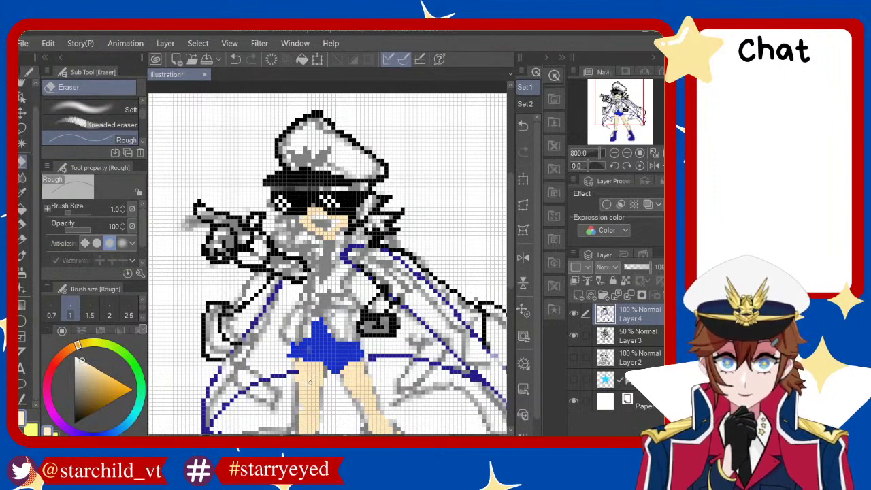
Paint a skin-tone strip of forehead under the black hat brim with the Dot pen
click(22, 225)
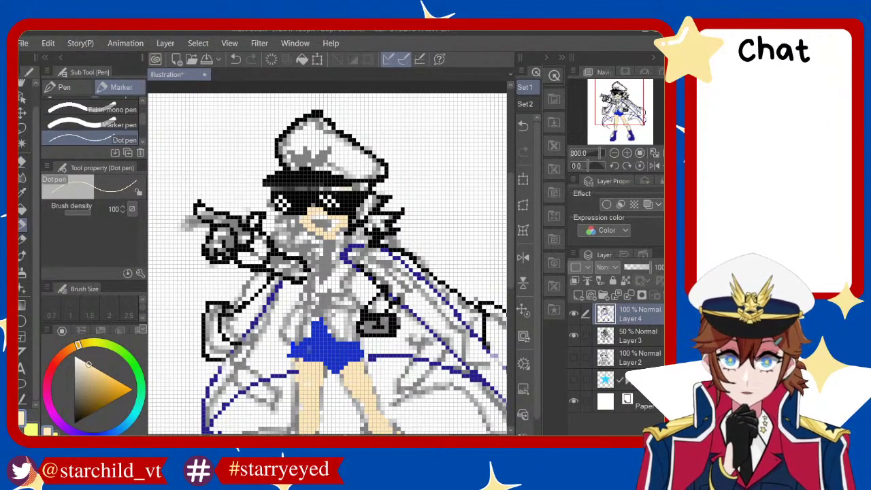
mouse_move(341, 192)
mouse_down()
mouse_move(349, 189)
mouse_move(277, 190)
mouse_move(350, 188)
mouse_up()
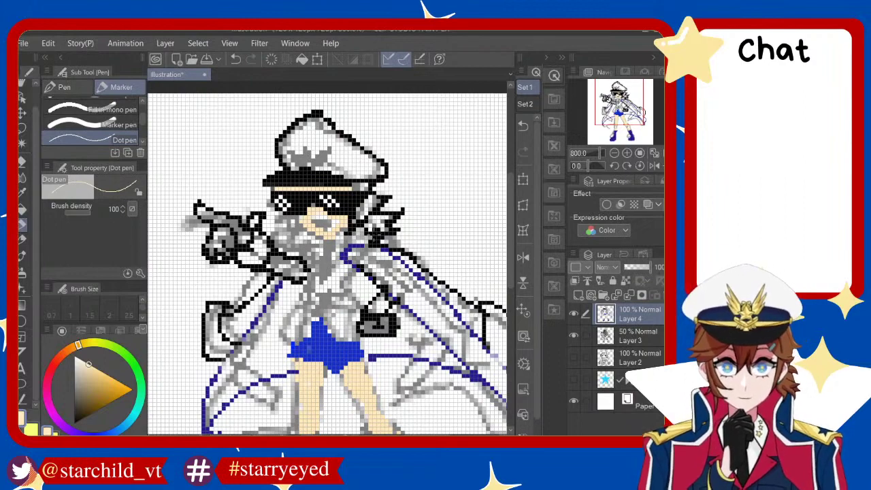
scroll(279, 199, up, 3)
scroll(280, 198, down, 1)
scroll(279, 198, up, 2)
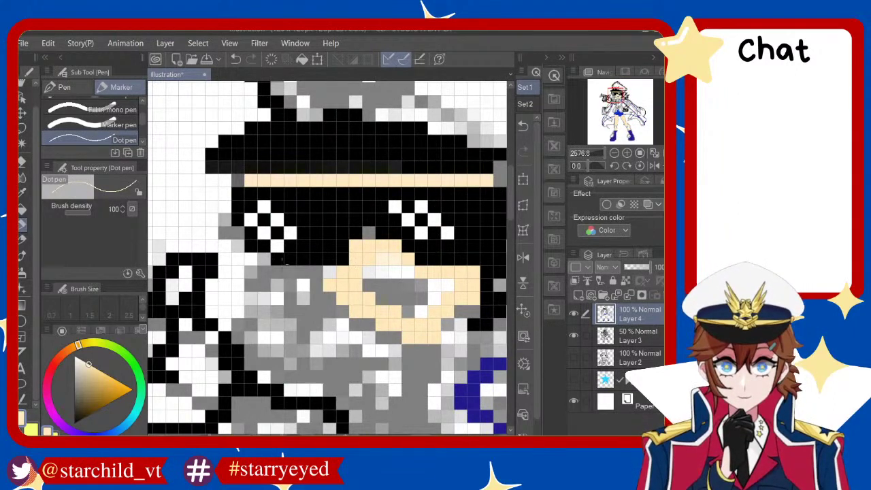
Erase pixels to trim the sunglasses' lower-left edge
key(e)
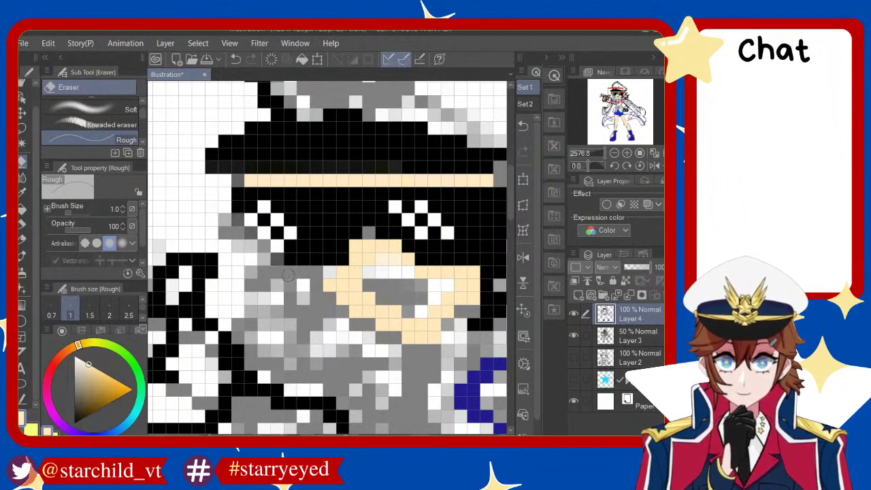
drag(288, 275, 278, 264)
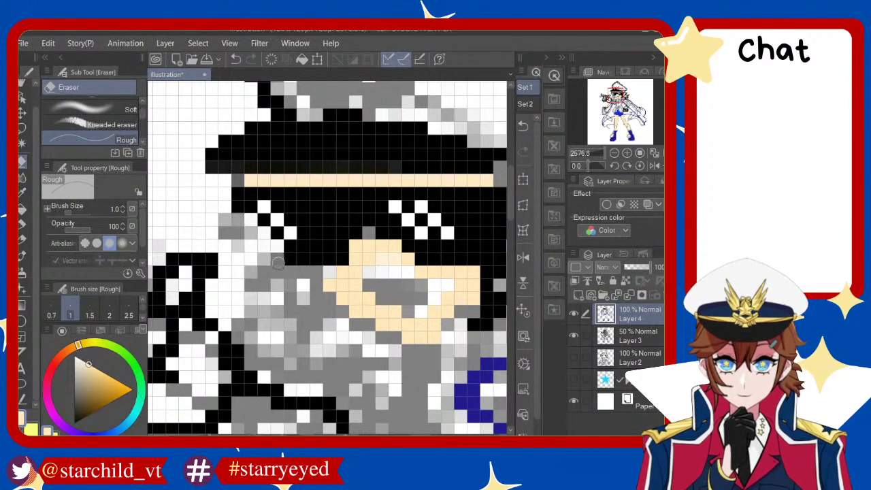
drag(248, 235, 288, 259)
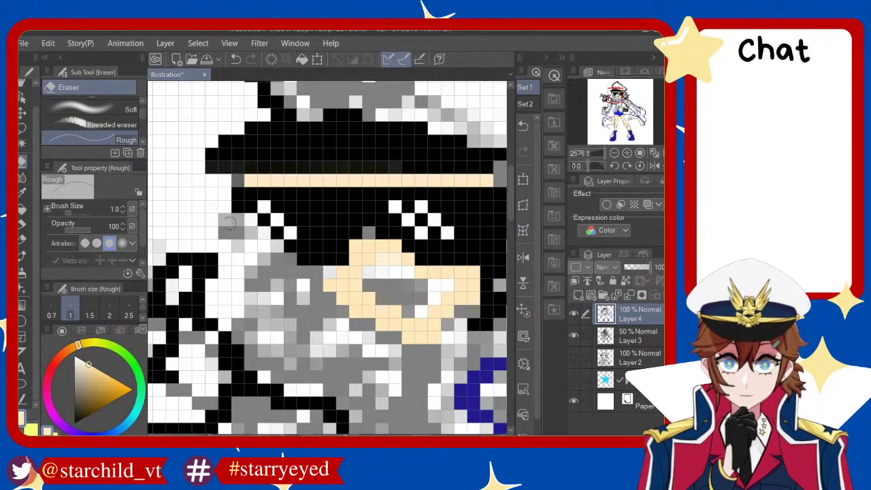
drag(229, 223, 247, 232)
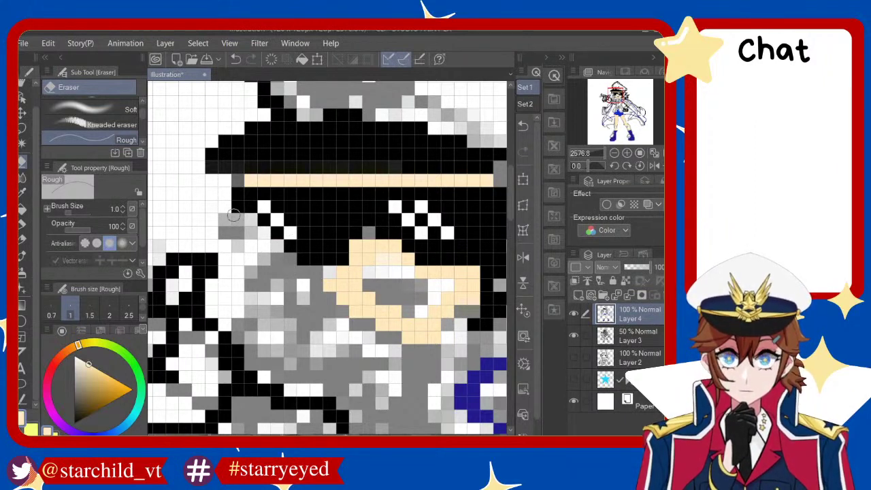
scroll(235, 216, down, 3)
scroll(307, 194, up, 3)
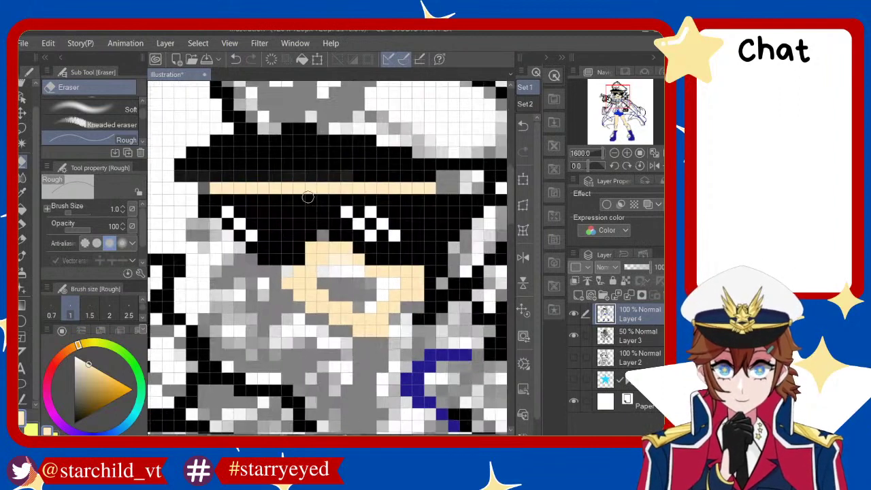
click(21, 227)
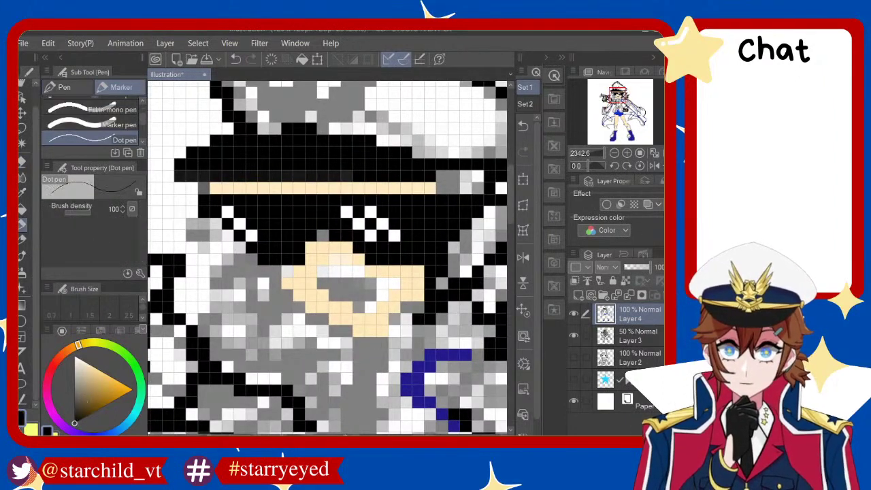
Fill two white gaps in the left lens with black pixels
click(239, 224)
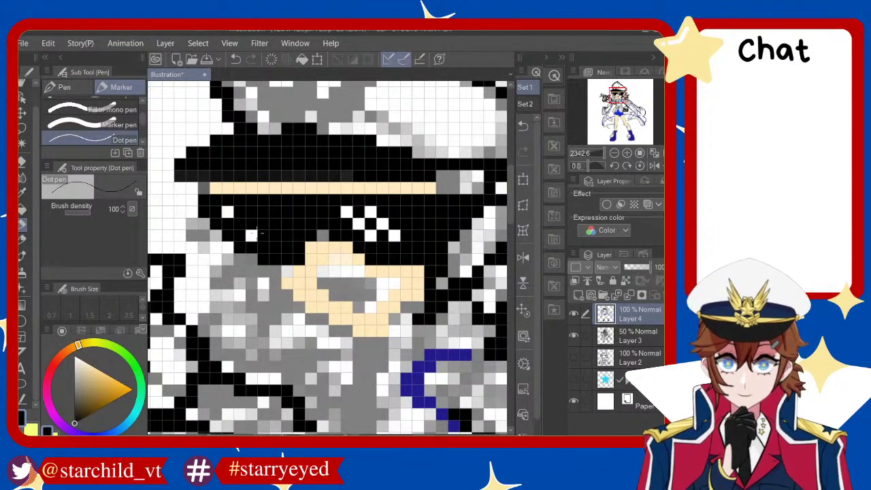
click(250, 235)
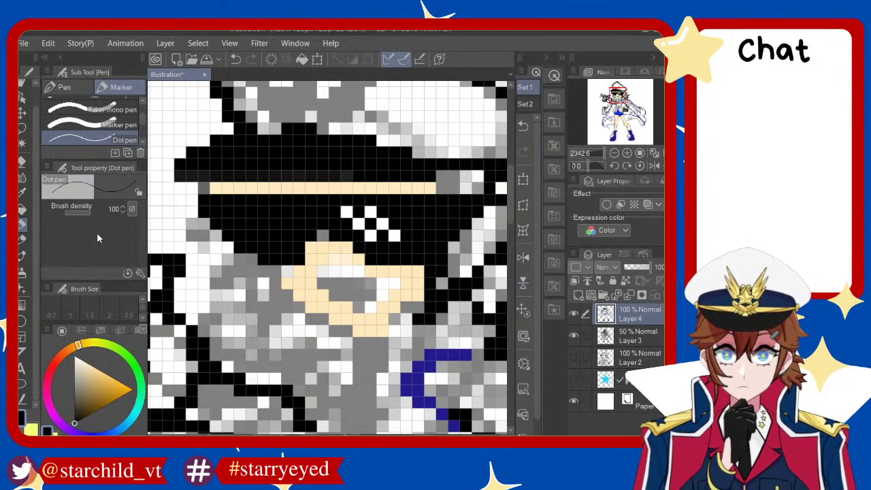
click(22, 239)
click(21, 225)
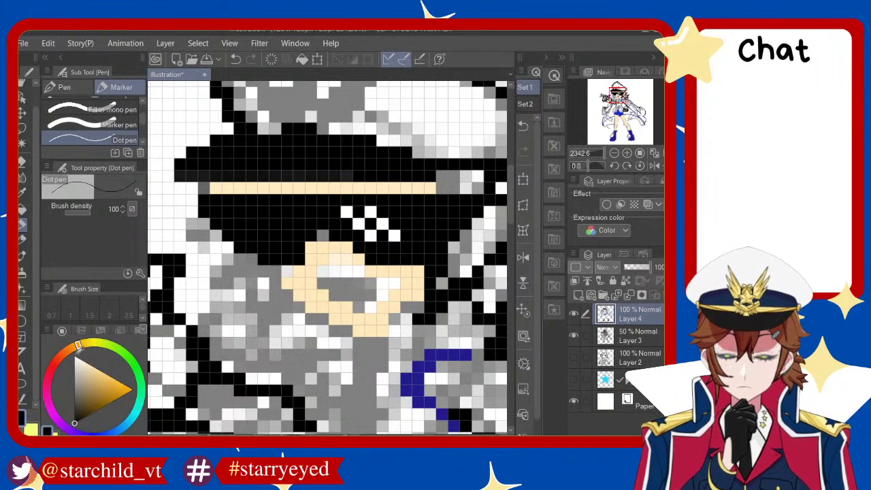
Switch to white and add two highlight pixels on the left lens
key(x)
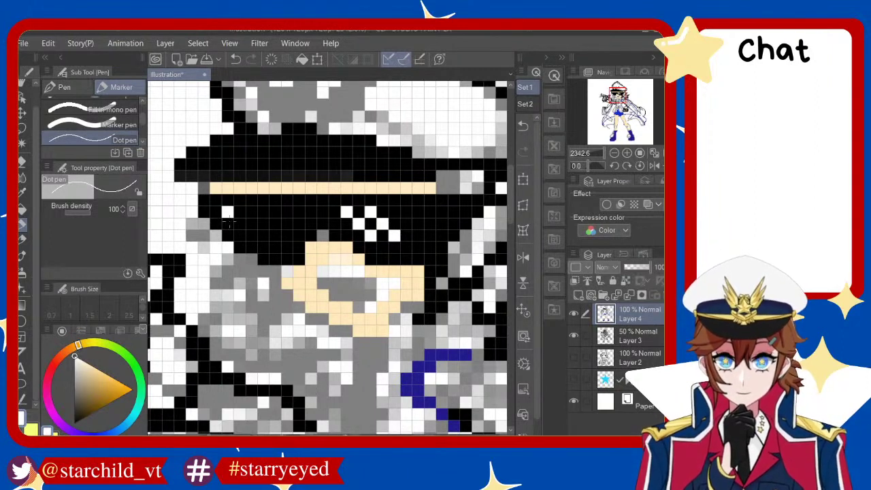
click(240, 223)
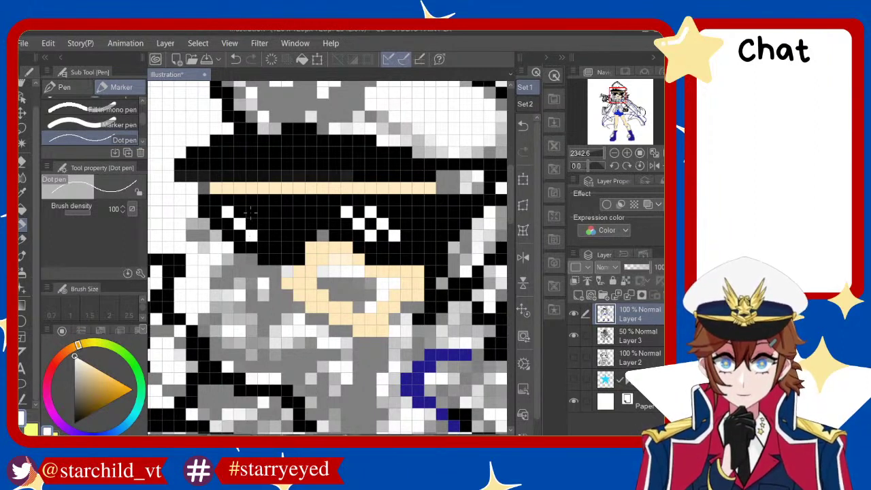
click(251, 213)
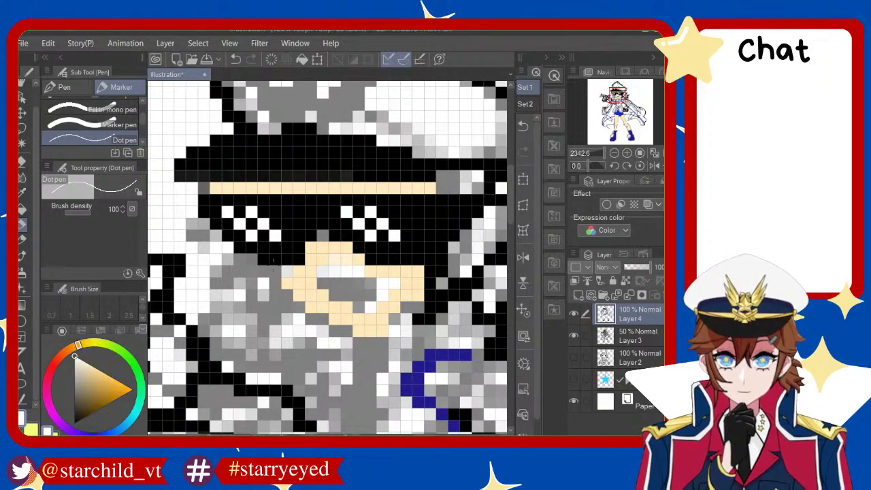
scroll(274, 261, down, 3)
scroll(307, 238, down, 3)
Zoom in and out repeatedly to inspect the finished pixel-art officer
scroll(337, 215, up, 2)
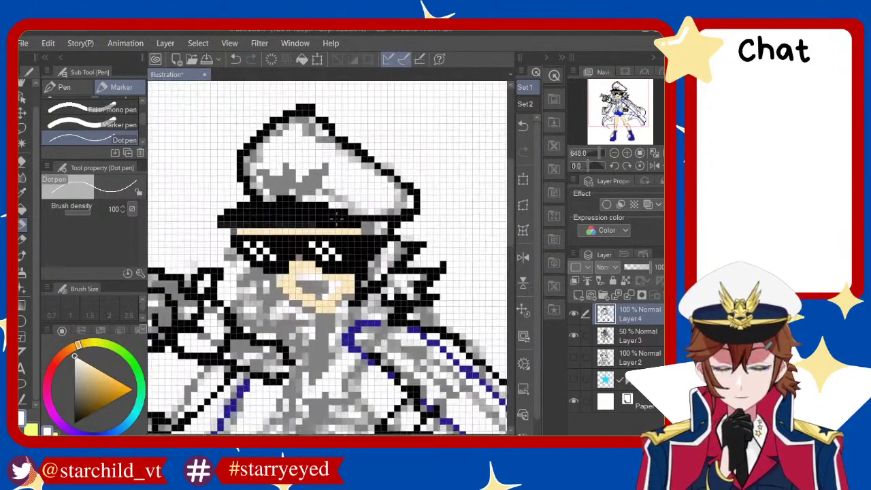
scroll(337, 216, down, 3)
scroll(336, 216, up, 1)
scroll(336, 215, down, 1)
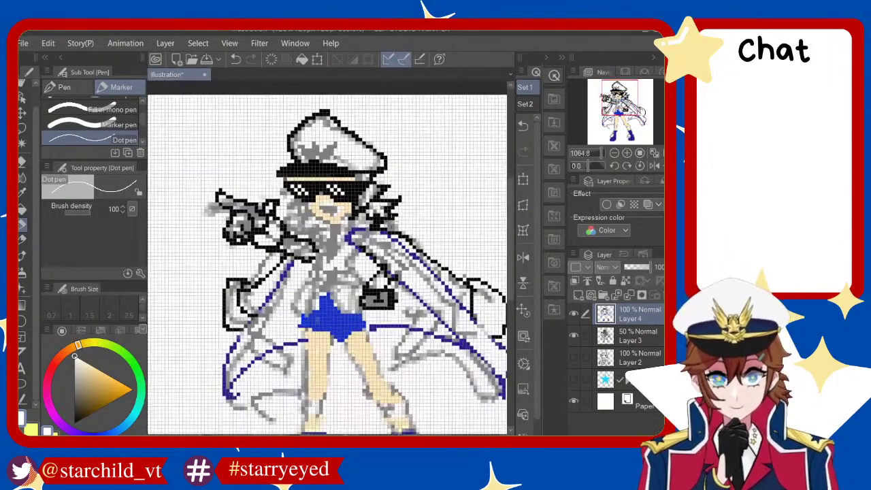
scroll(372, 205, up, 2)
scroll(373, 205, up, 2)
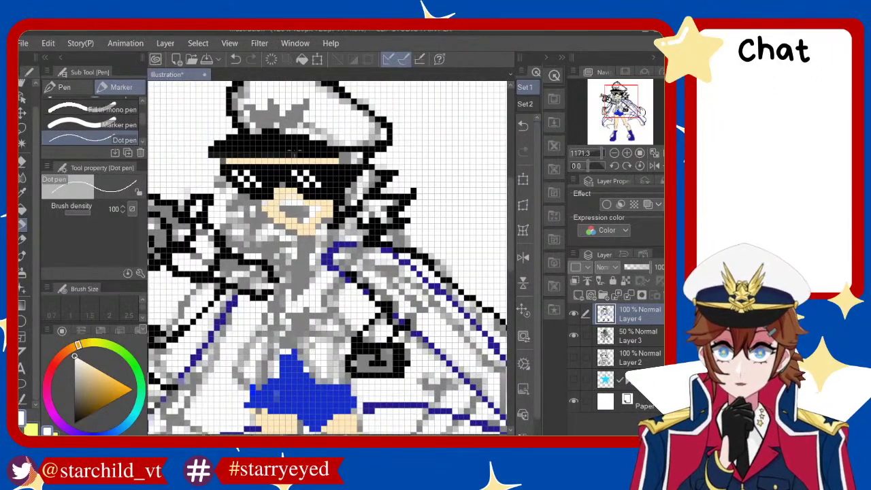
scroll(301, 148, down, 2)
scroll(301, 148, up, 3)
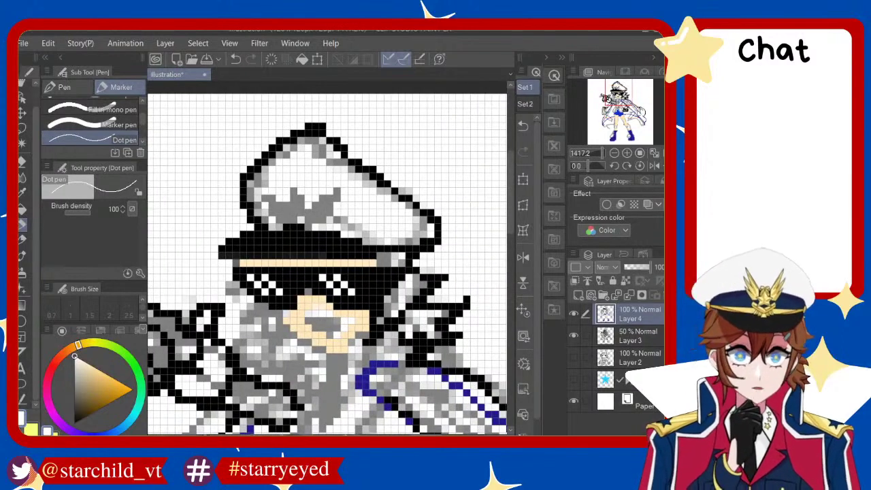
scroll(310, 123, down, 1)
scroll(310, 123, up, 1)
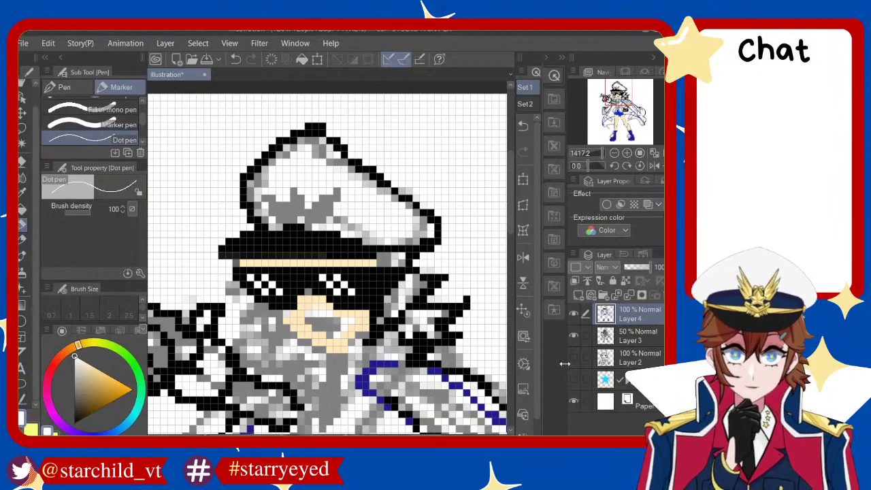
scroll(308, 123, down, 1)
scroll(313, 123, up, 1)
scroll(313, 123, down, 2)
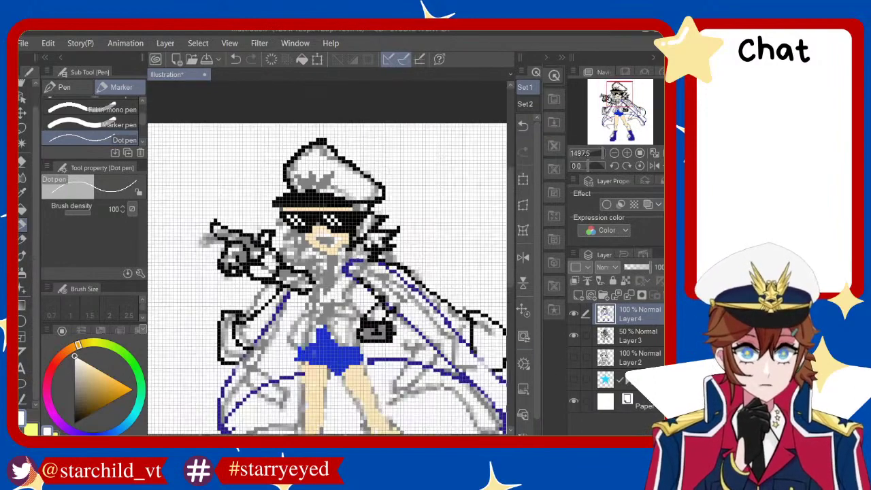
scroll(313, 123, down, 1)
scroll(313, 123, up, 1)
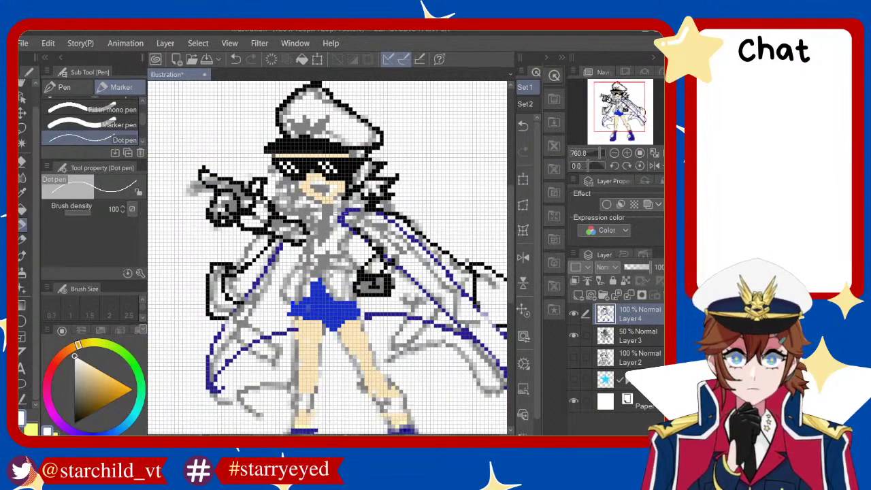
scroll(320, 184, down, 1)
scroll(341, 150, up, 2)
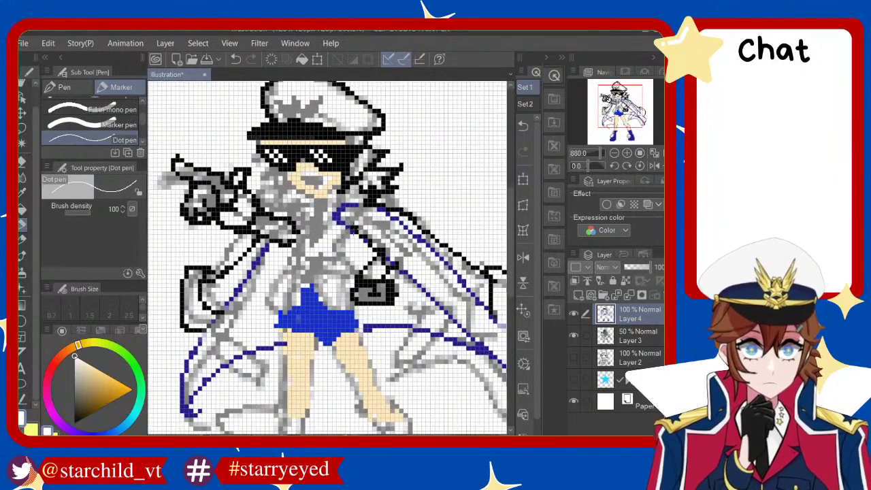
Add a new empty Layer 5, move it in the layer stack and select it
click(581, 295)
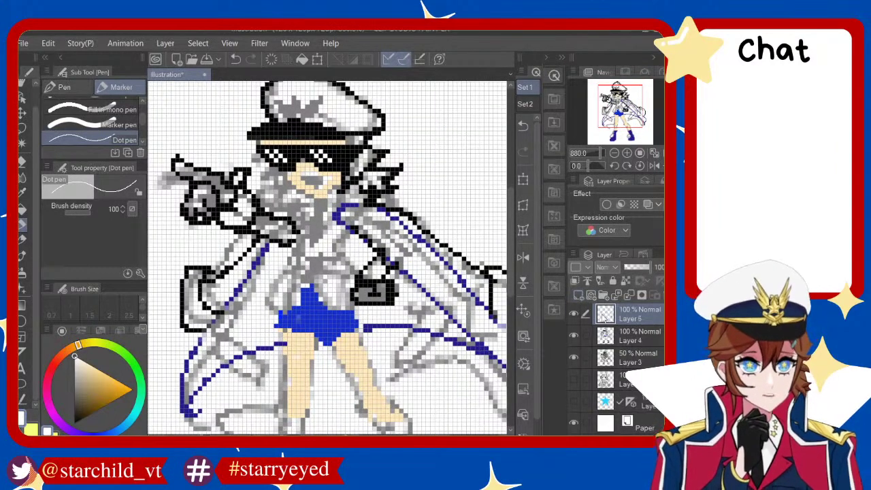
drag(637, 319, 641, 346)
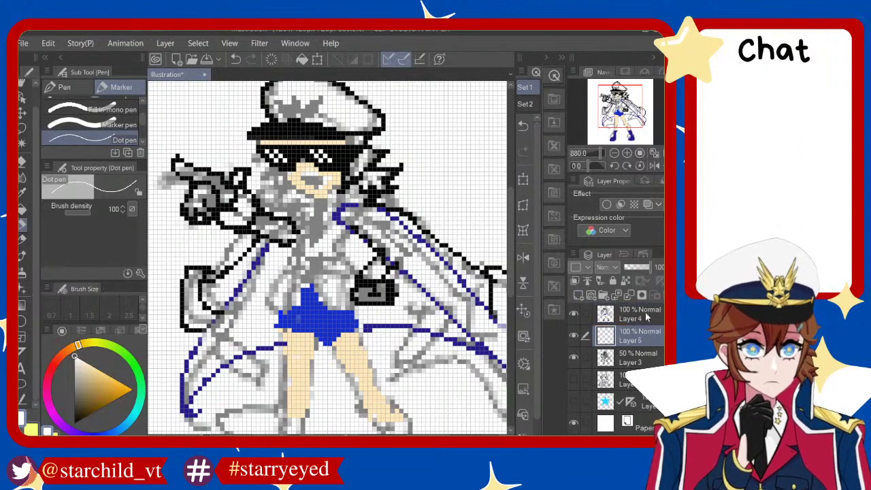
scroll(326, 259, down, 1)
scroll(327, 259, up, 2)
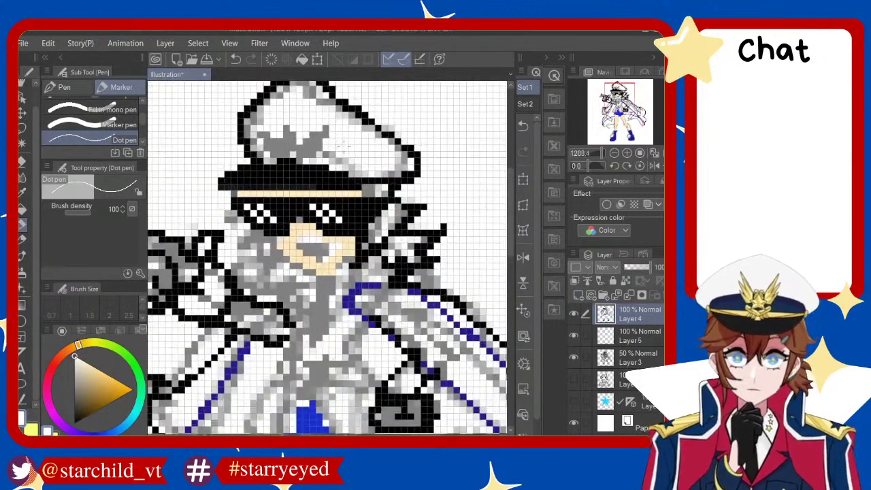
scroll(326, 259, down, 1)
scroll(327, 259, down, 1)
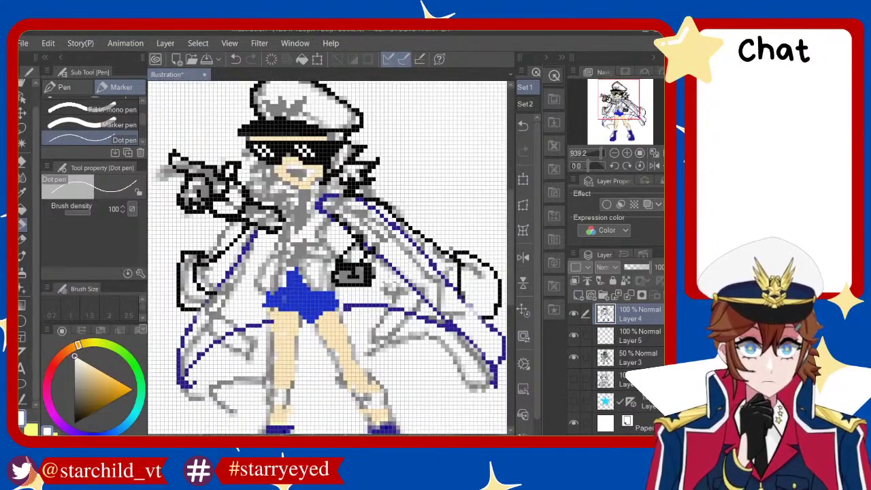
click(633, 336)
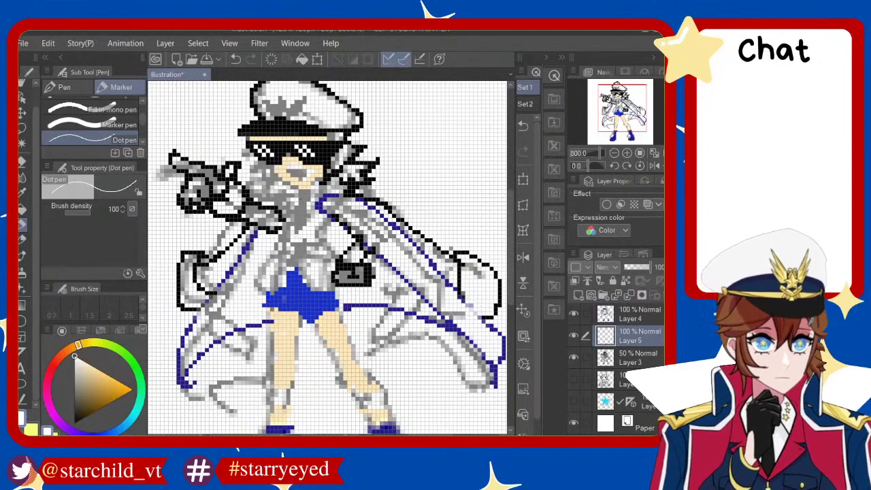
Delete the empty Layer 5 and add a fresh empty layer above Layer 4
scroll(326, 258, up, 1)
scroll(326, 259, up, 1)
scroll(327, 259, down, 1)
scroll(326, 259, up, 1)
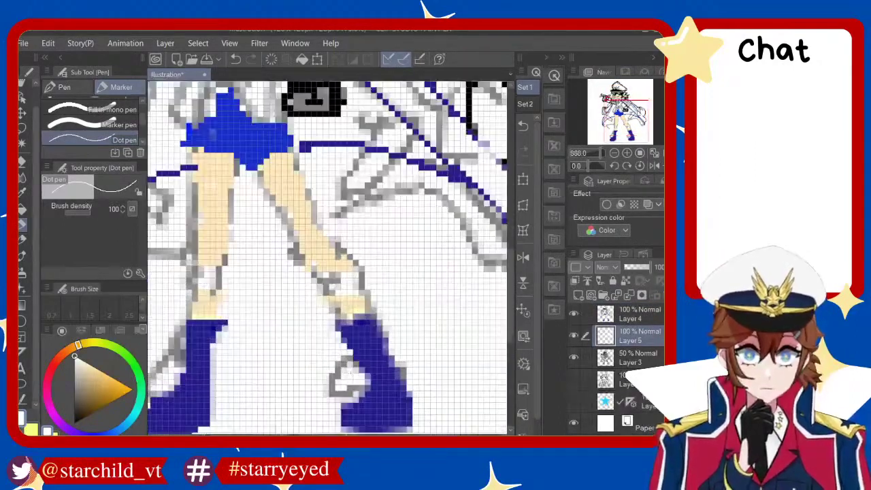
scroll(327, 259, down, 1)
scroll(327, 258, up, 1)
scroll(327, 259, down, 1)
scroll(327, 258, up, 1)
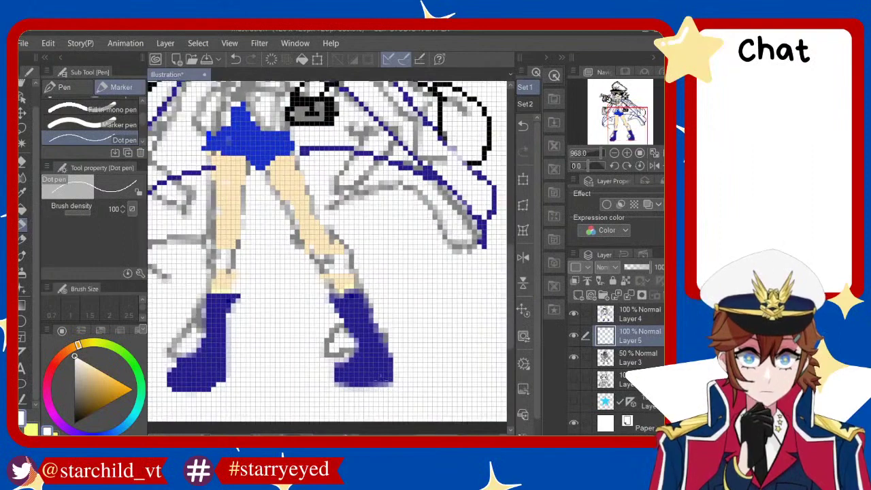
scroll(326, 258, down, 1)
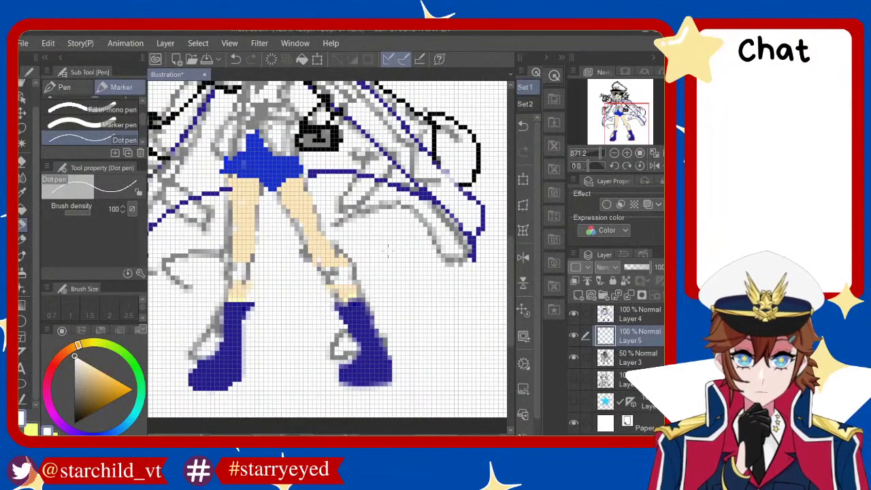
key(ctrl+bracketright)
click(655, 295)
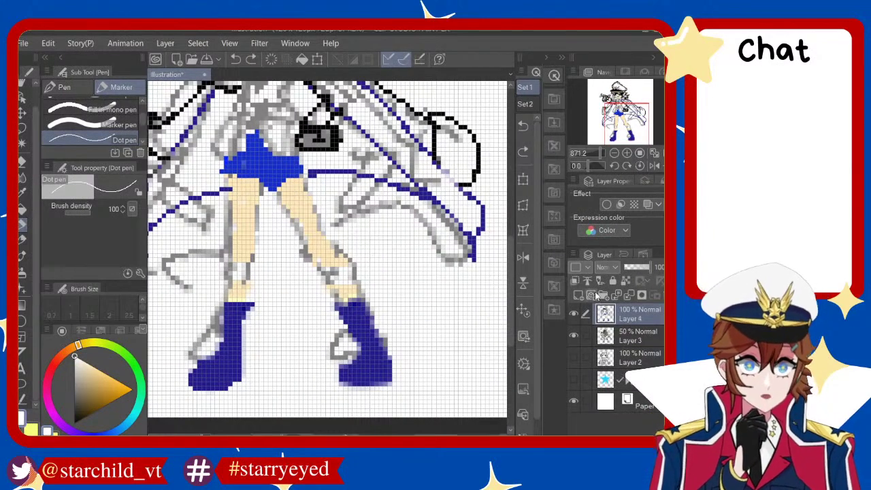
click(578, 295)
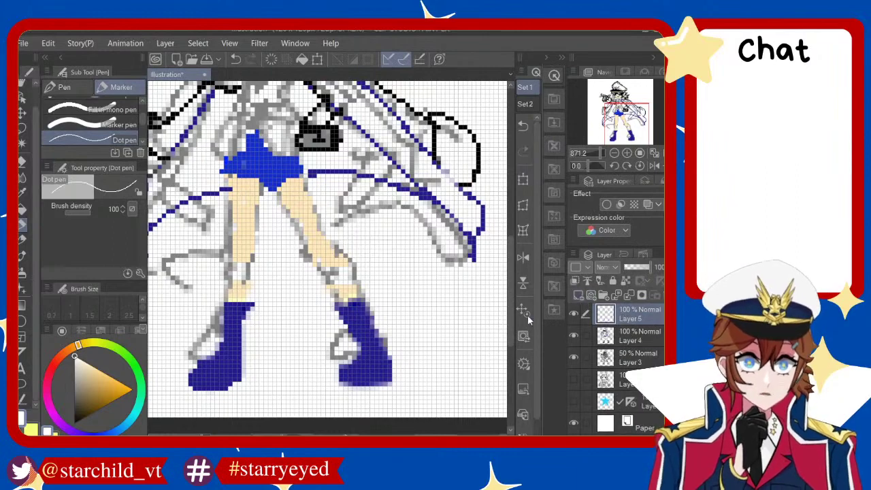
drag(340, 204, 402, 337)
scroll(341, 229, up, 3)
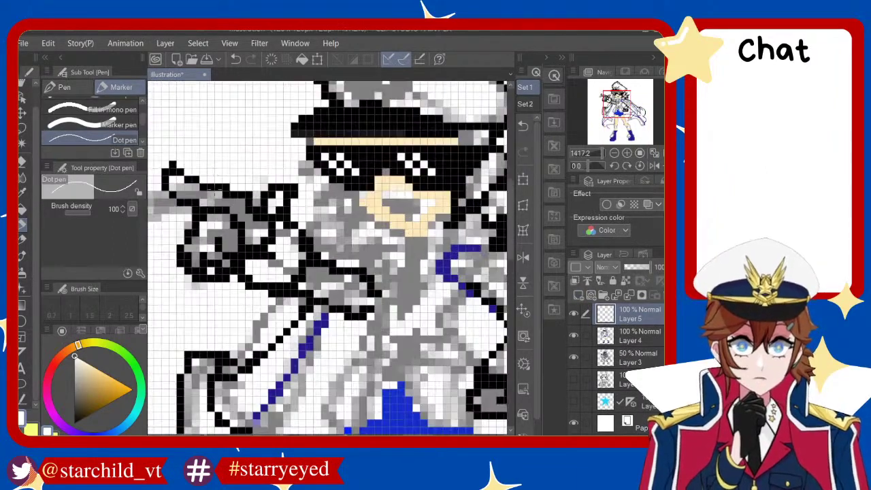
scroll(337, 229, up, 2)
scroll(336, 229, up, 1)
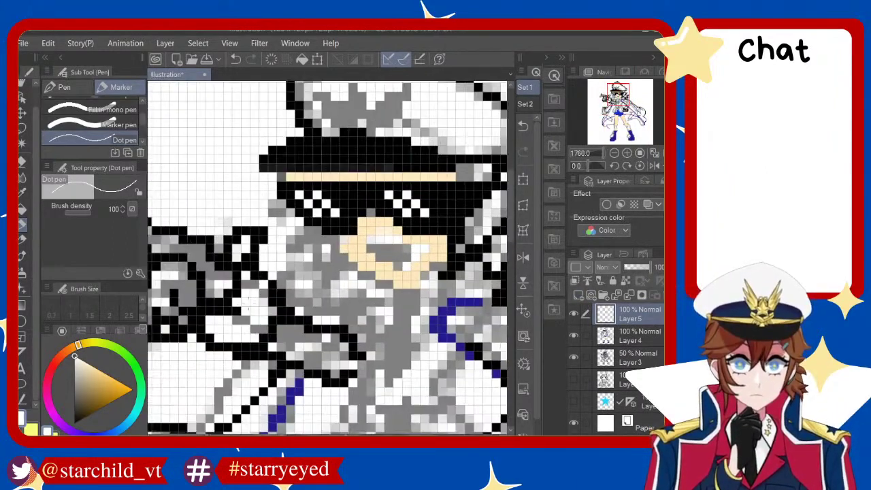
Select Layer 4 and pick a dark grey on the colour wheel
click(632, 332)
scroll(265, 290, down, 2)
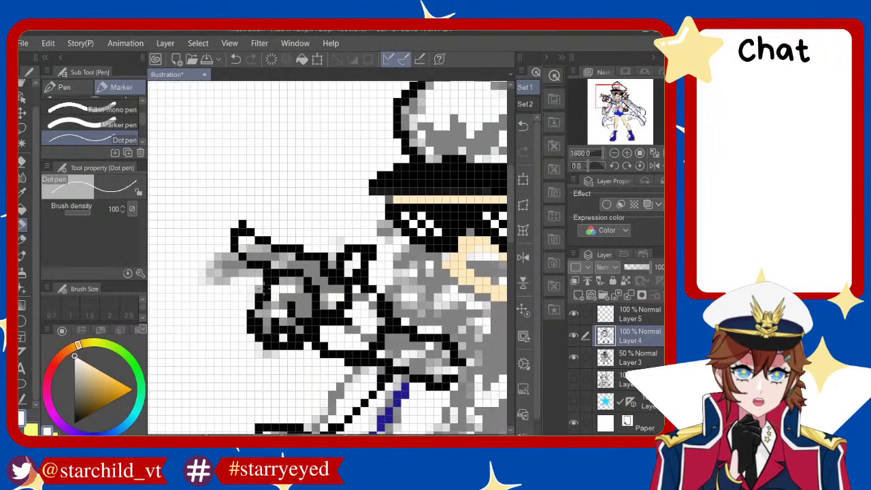
scroll(266, 289, up, 3)
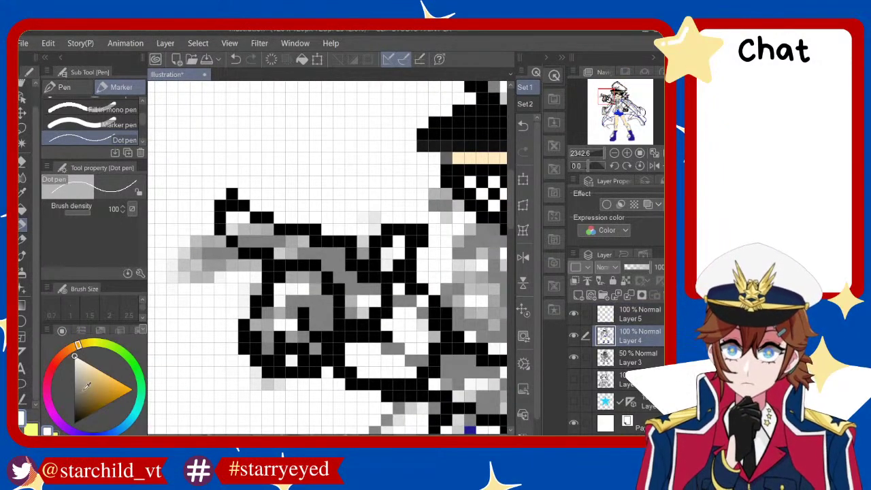
drag(73, 389, 73, 410)
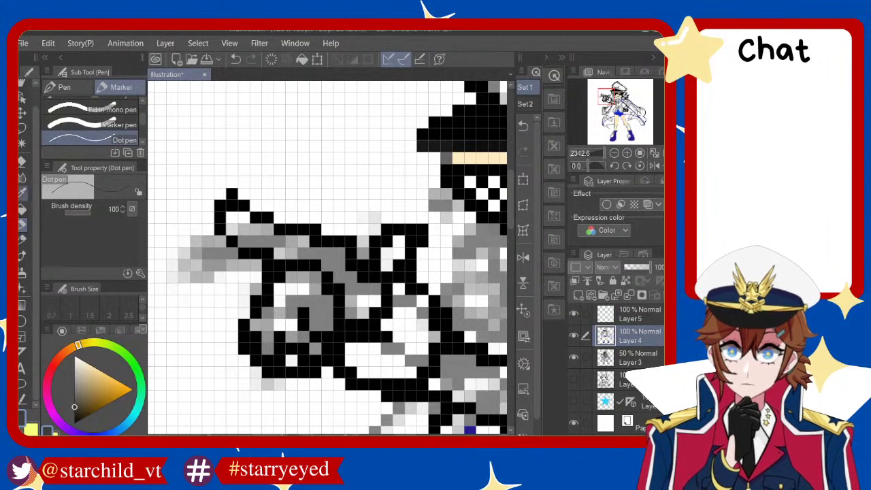
Hide Layer 3 and test dark-grey Fill-tool fills on the gun, undoing them
click(23, 208)
click(293, 326)
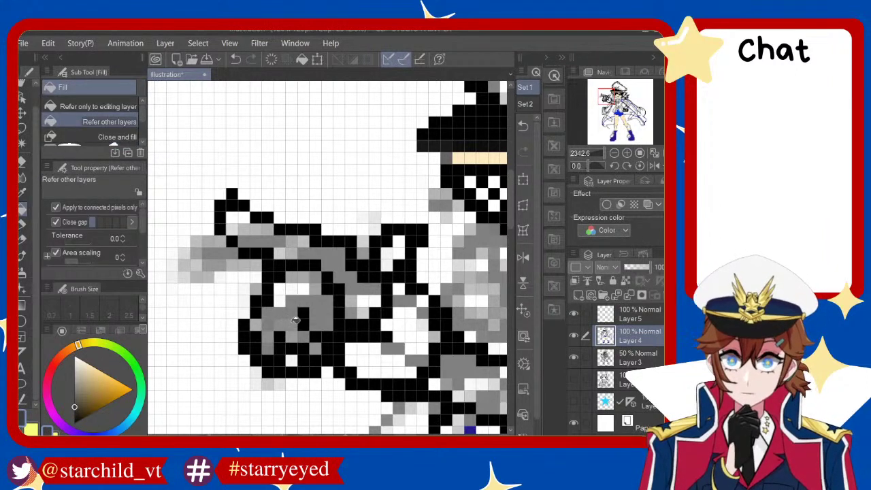
key(ctrl+z)
click(574, 357)
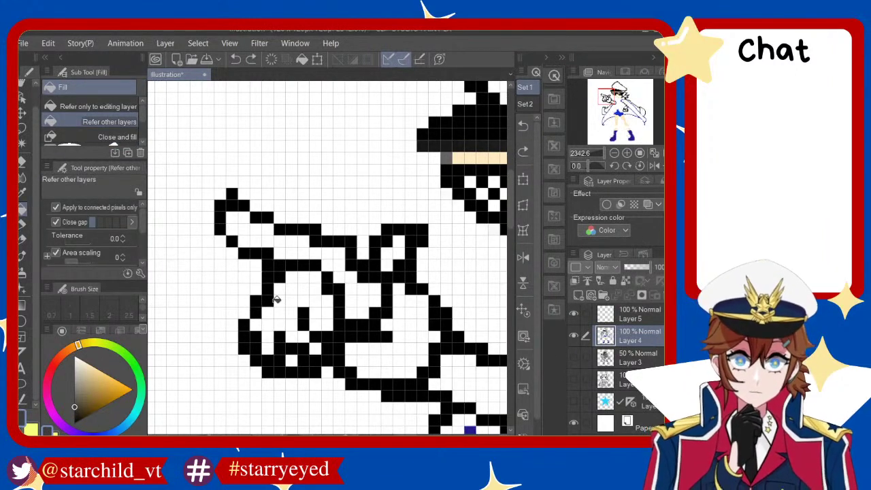
click(293, 306)
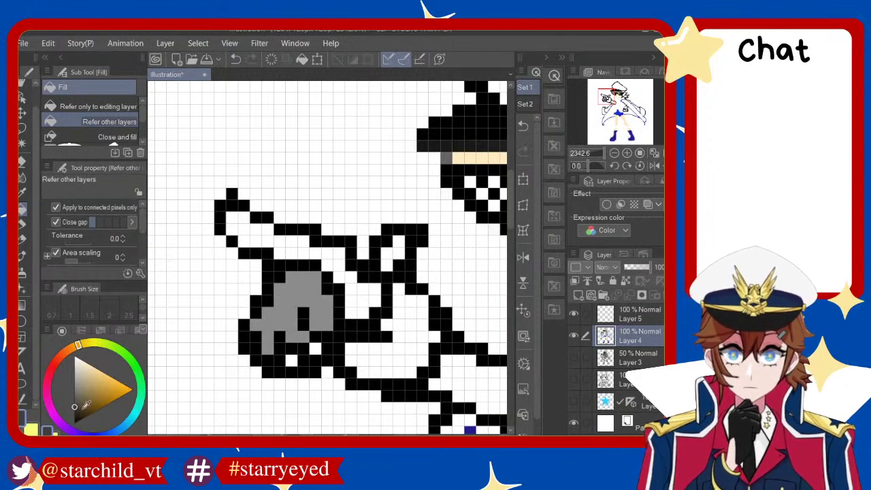
click(294, 316)
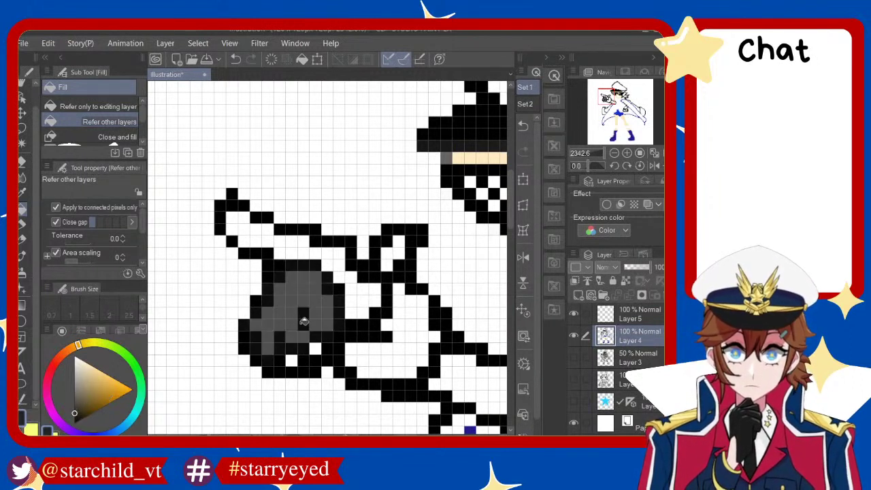
click(360, 289)
click(393, 250)
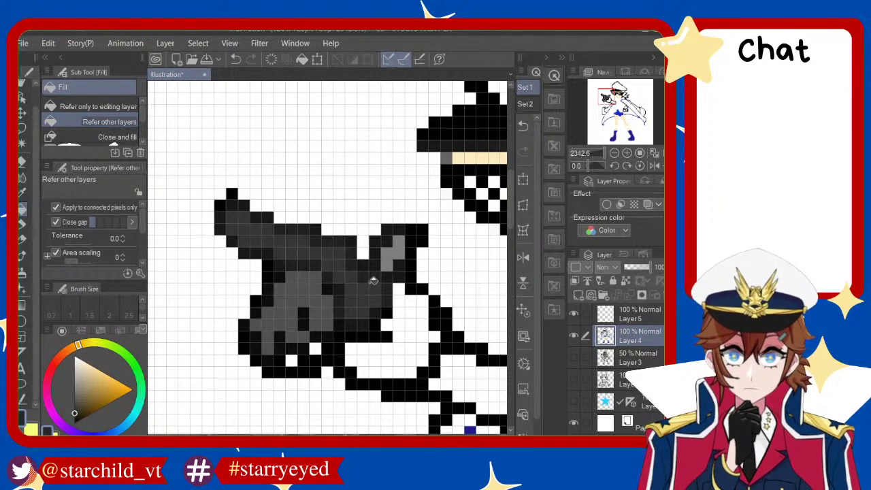
click(325, 295)
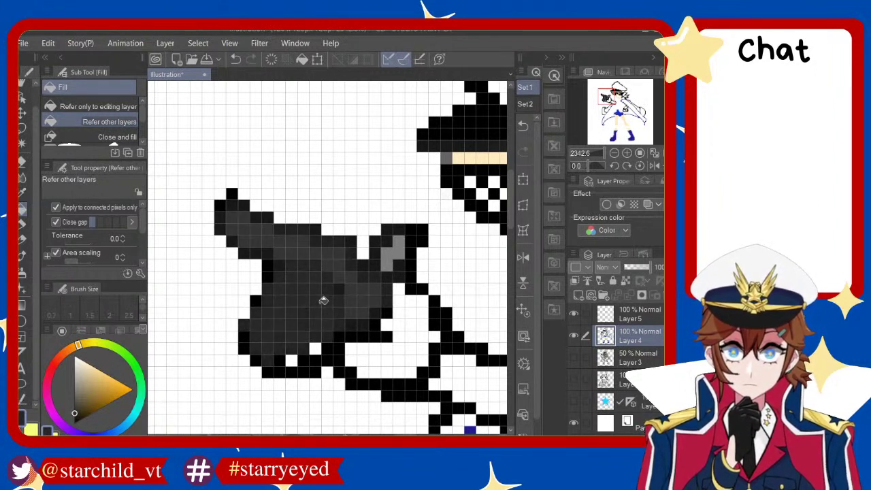
key(ctrl+z)
key(ctrl+z)
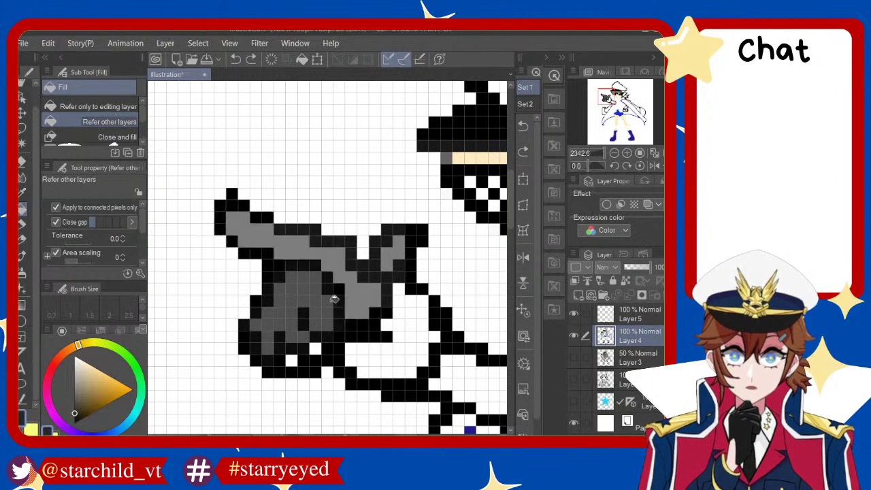
key(ctrl+z)
key(ctrl+z)
key(ctrl+z)
key(ctrl+z)
key(ctrl+z)
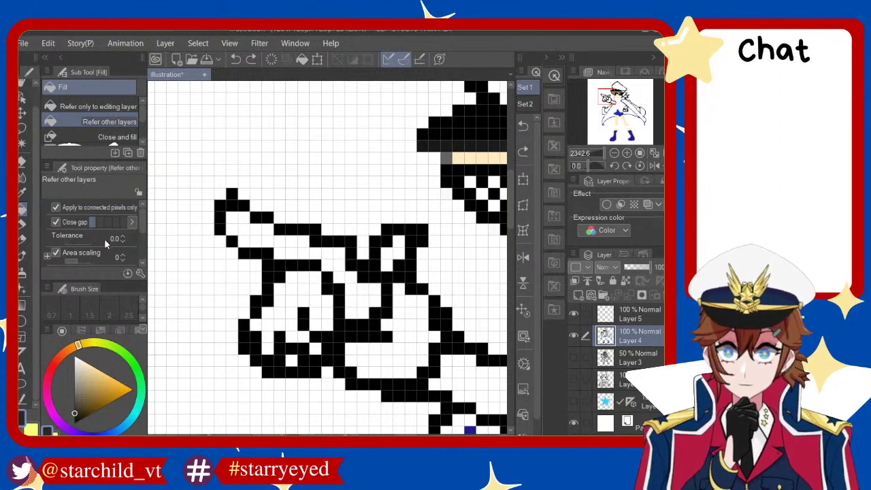
Fill the gun's body, upper parts and remaining white gap with dark grey
scroll(142, 239, down, 2)
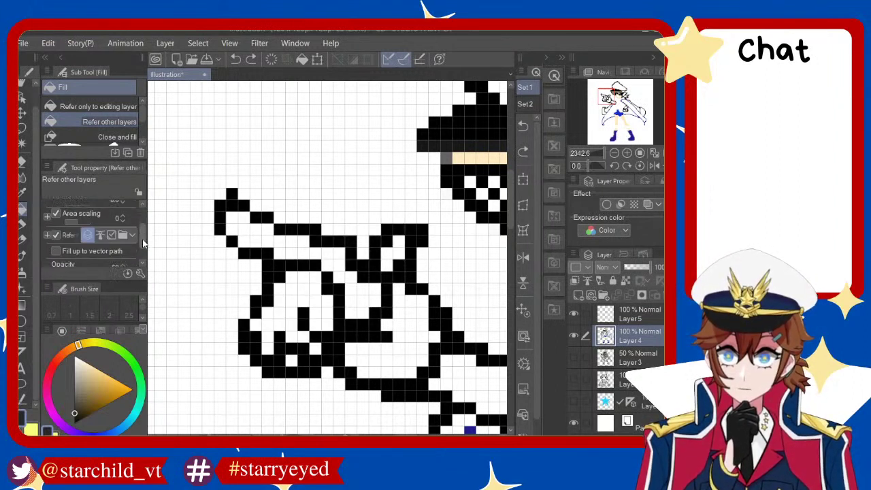
drag(145, 236, 142, 257)
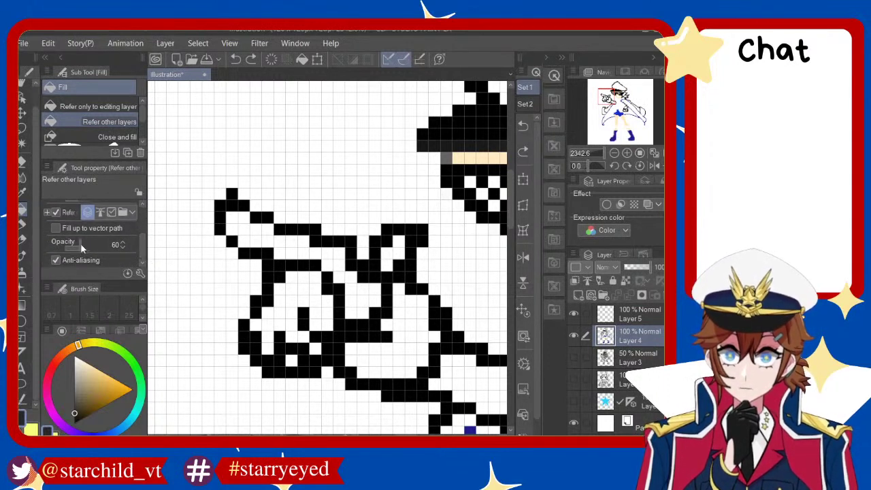
click(319, 308)
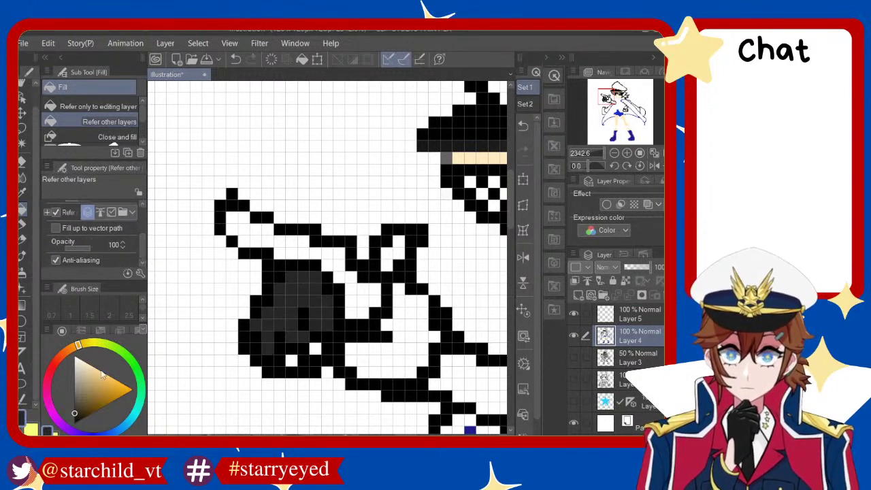
key(ctrl+z)
click(74, 400)
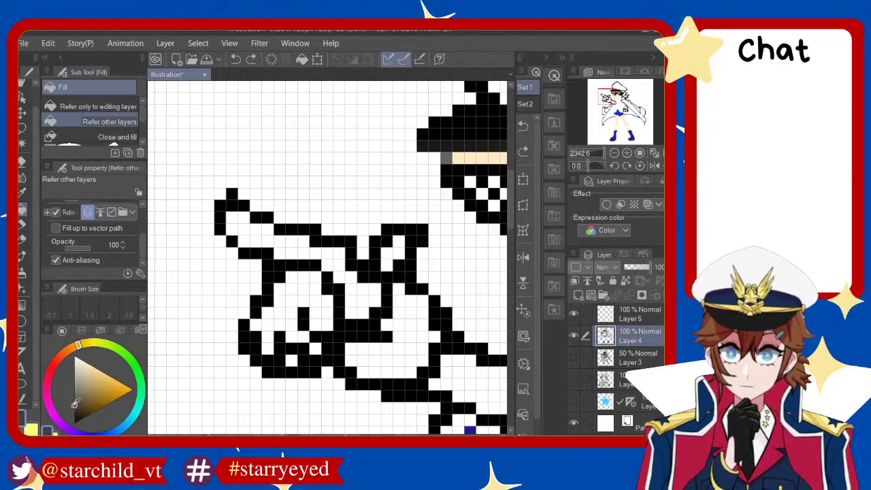
click(290, 305)
key(ctrl+z)
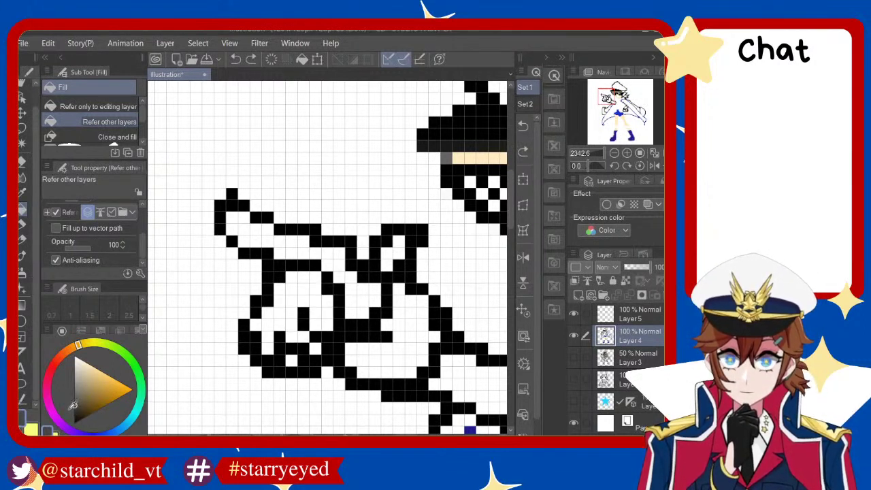
click(304, 317)
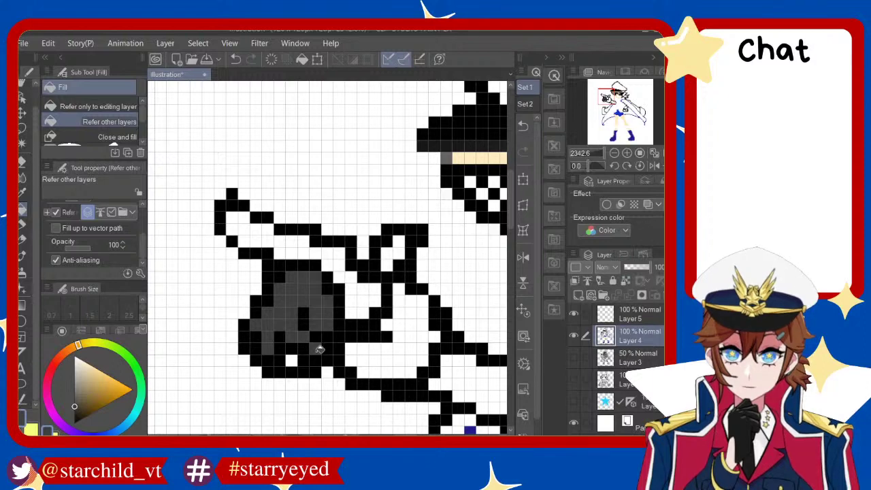
click(356, 292)
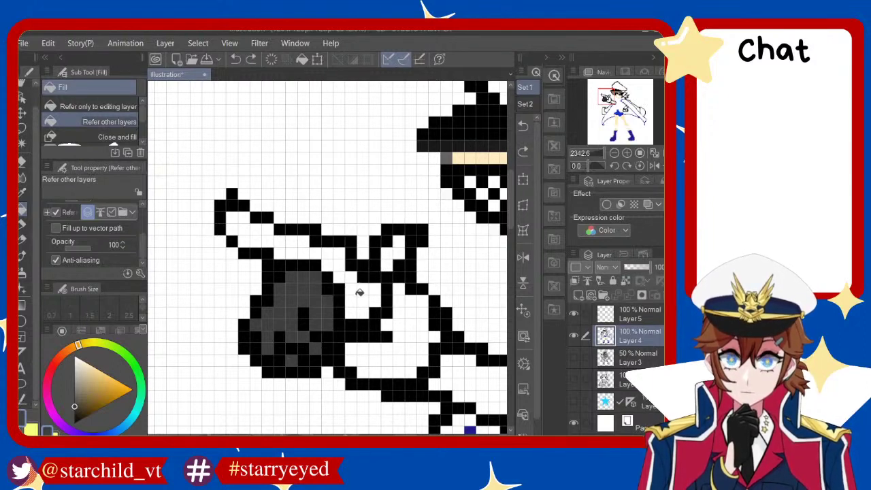
click(392, 255)
Fill the shoulder bag black and show the grey sketch Layer 3 again
scroll(375, 338, down, 5)
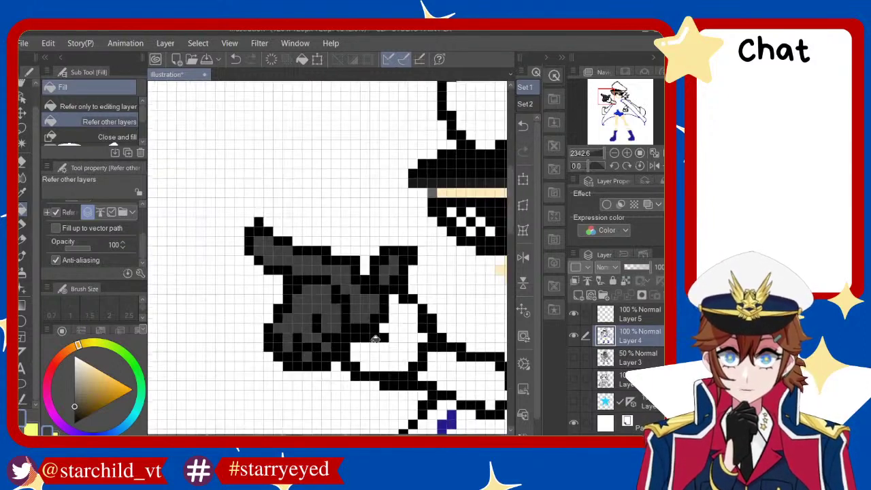
scroll(398, 359, up, 2)
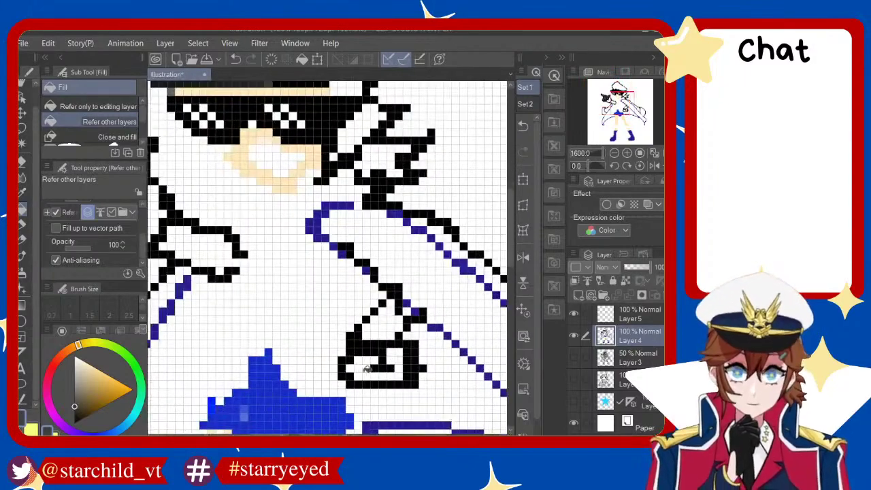
click(381, 360)
scroll(326, 272, up, 2)
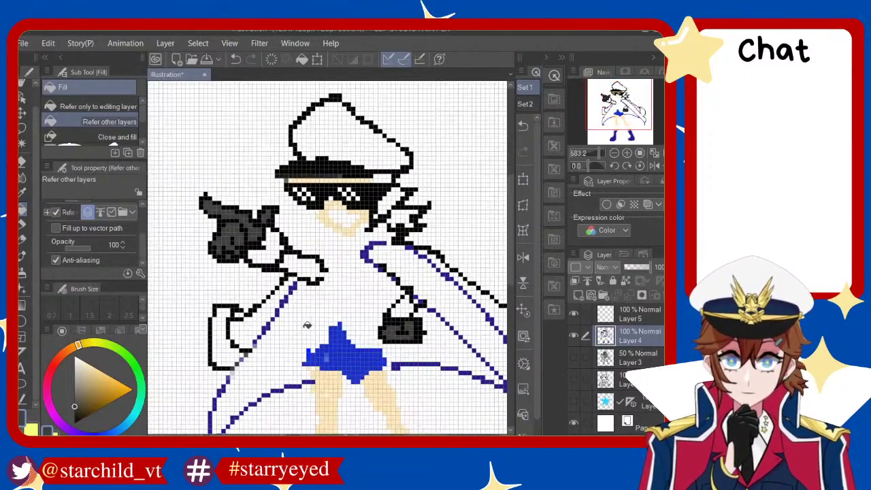
click(574, 356)
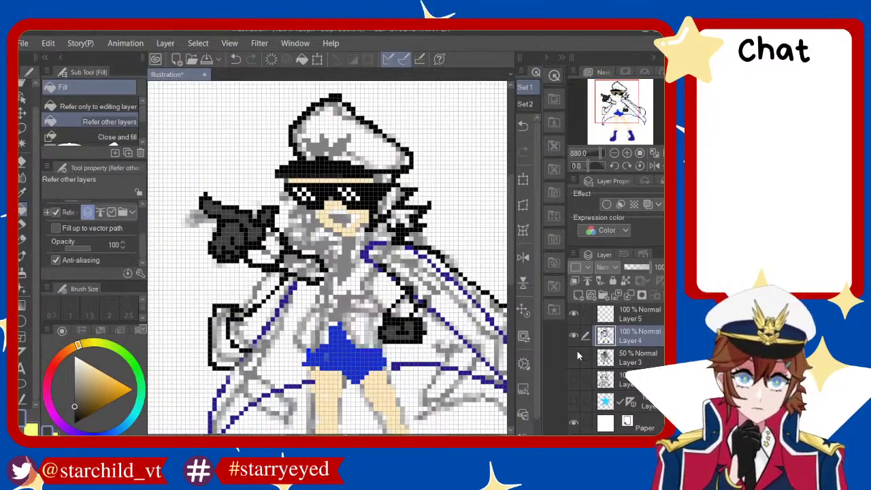
Mix a dark navy drawing colour on the colour wheel
click(574, 356)
click(574, 357)
scroll(354, 215, down, 1)
scroll(355, 215, up, 1)
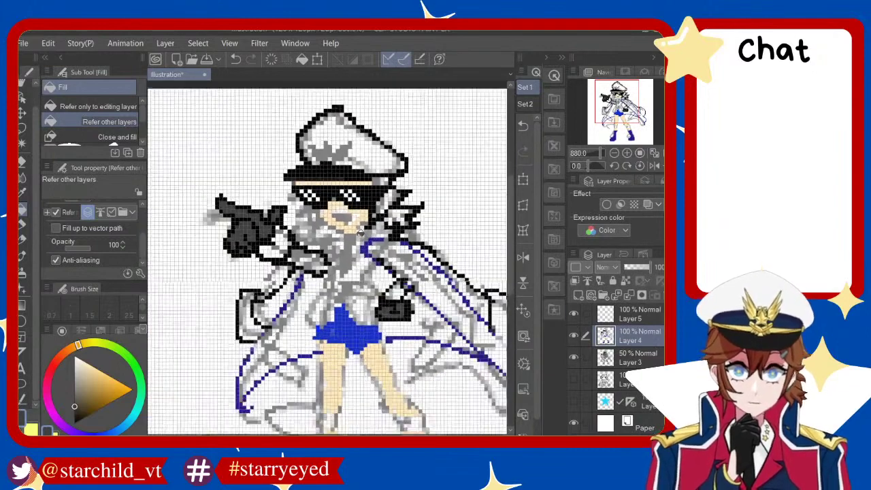
scroll(355, 216, up, 1)
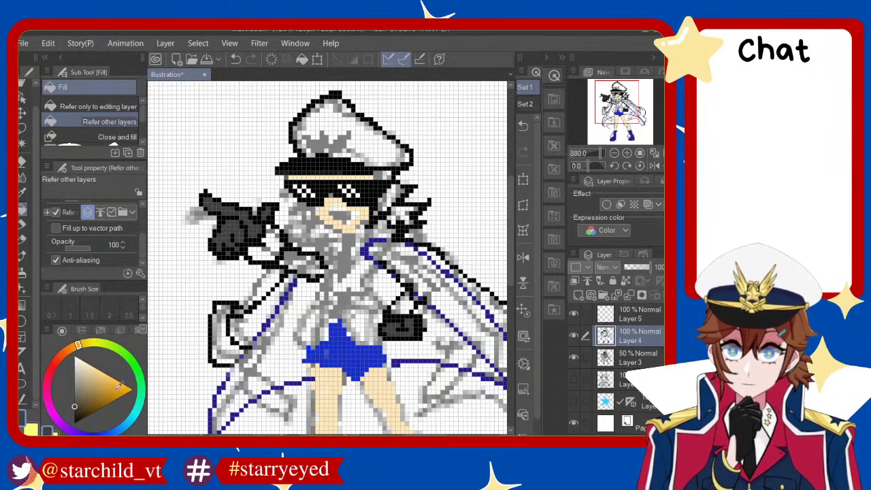
drag(83, 346, 48, 379)
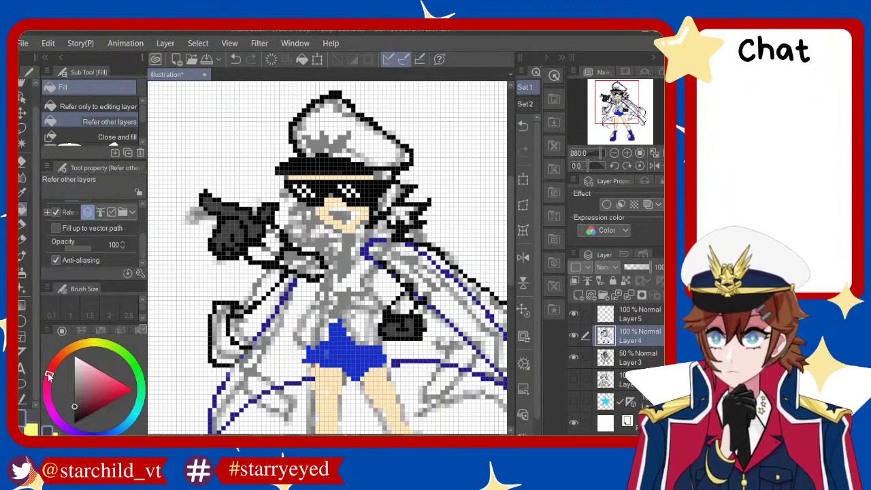
click(74, 427)
drag(76, 425, 81, 433)
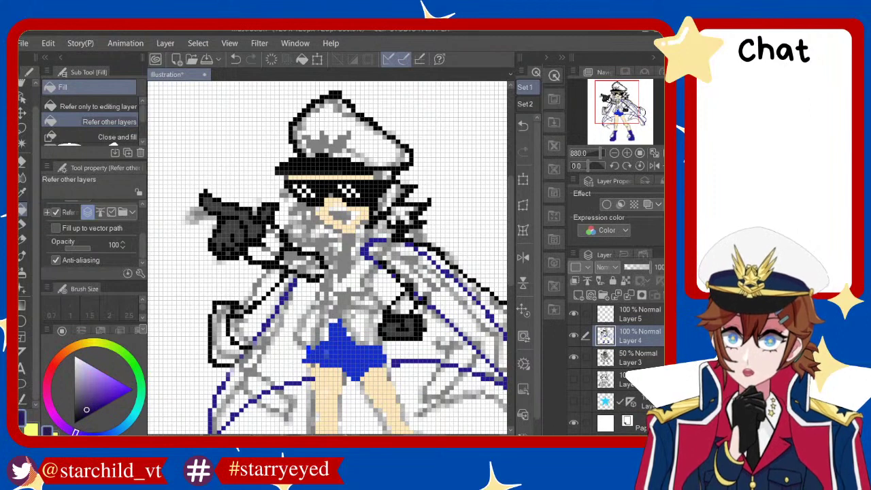
drag(88, 408, 91, 433)
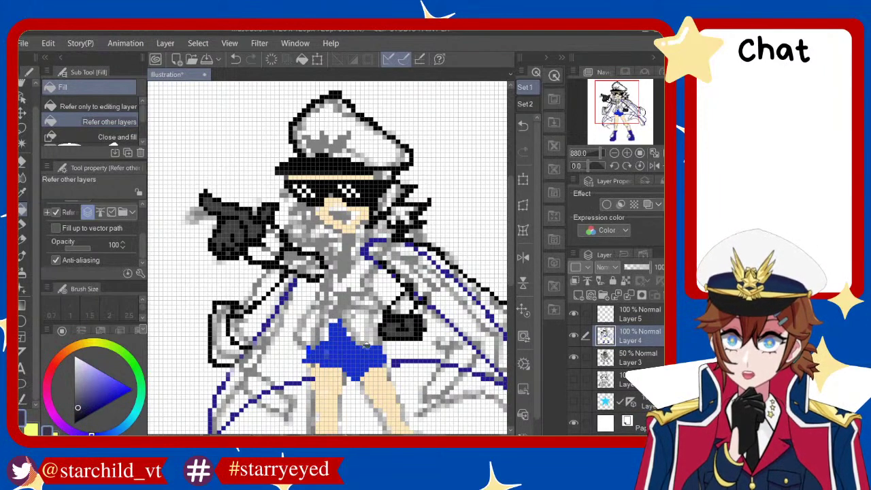
click(272, 241)
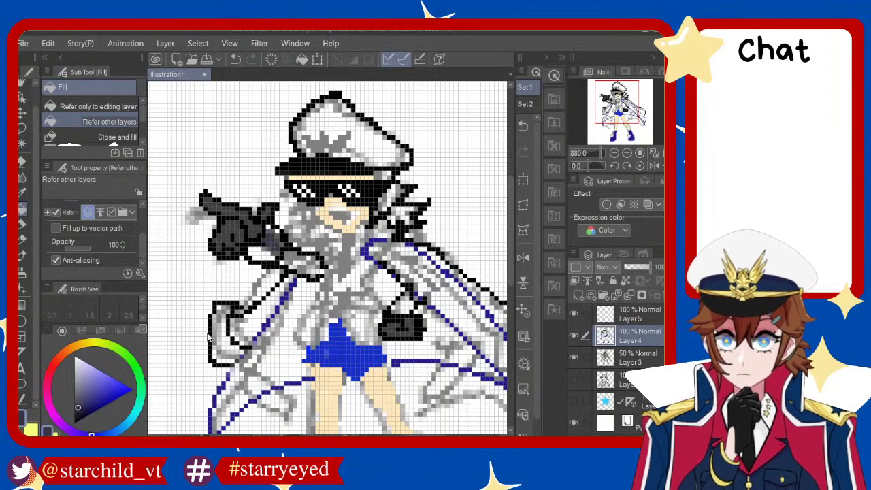
key(ctrl+z)
drag(78, 407, 83, 408)
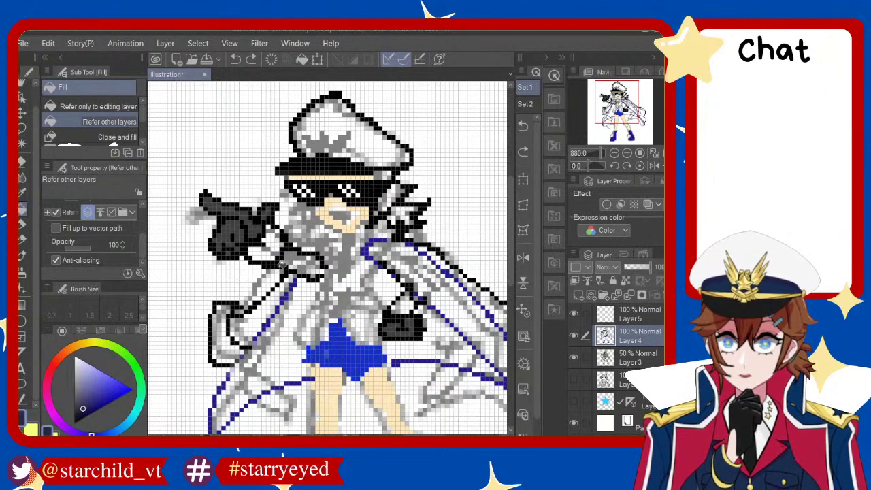
Fill the gun-holding sleeve and the top of the bag with dark navy
click(575, 358)
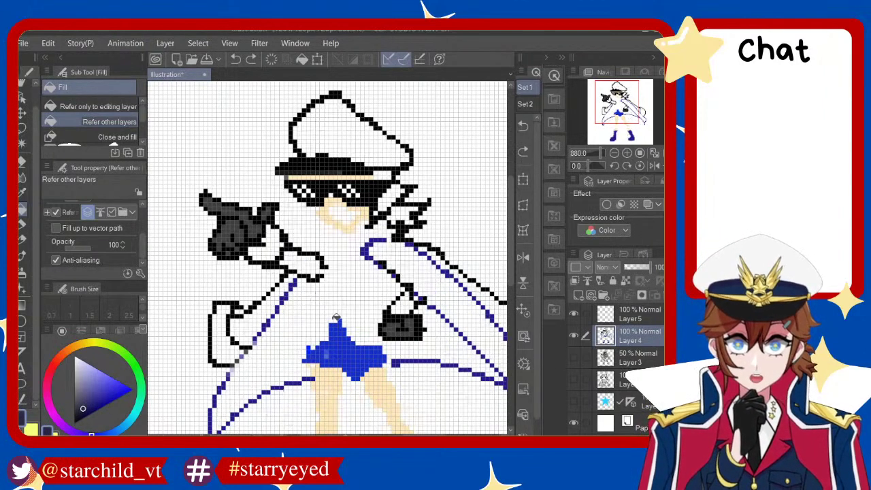
click(265, 243)
click(295, 271)
click(299, 265)
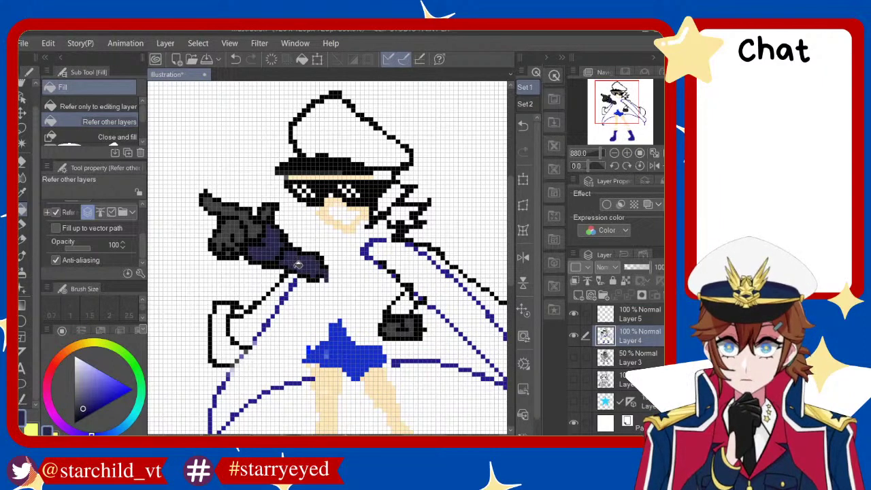
click(575, 357)
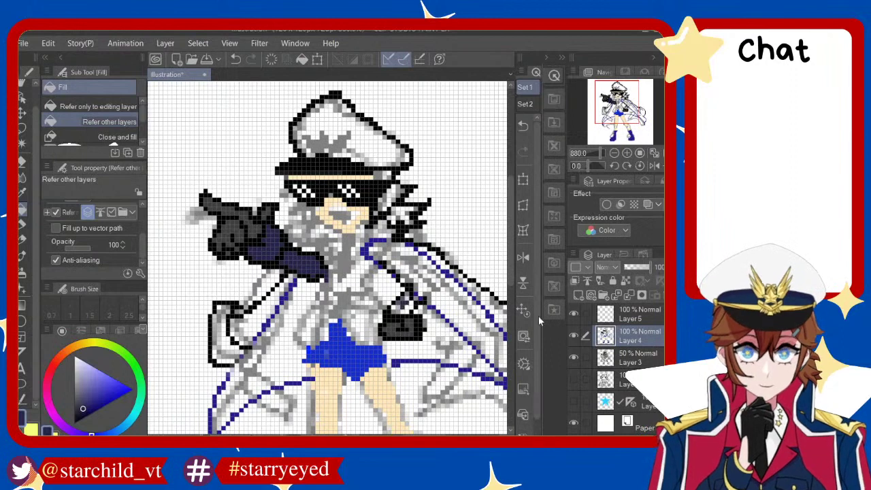
key(ctrl+z)
click(575, 357)
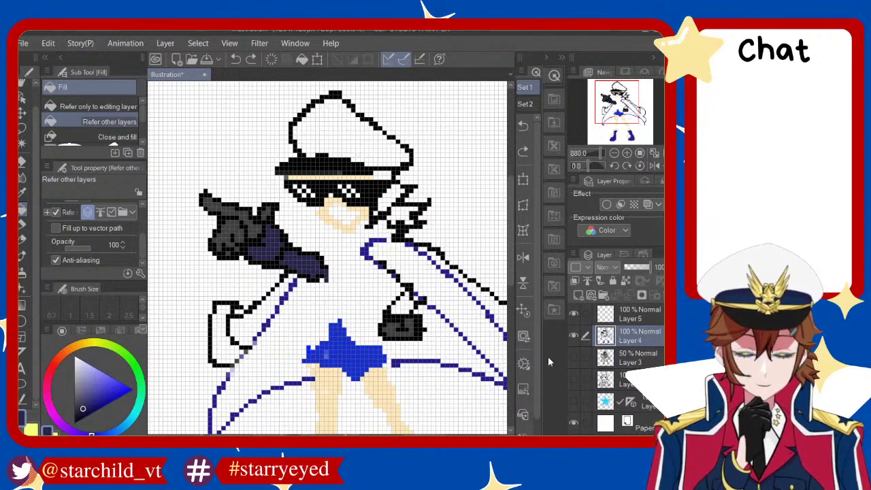
click(407, 306)
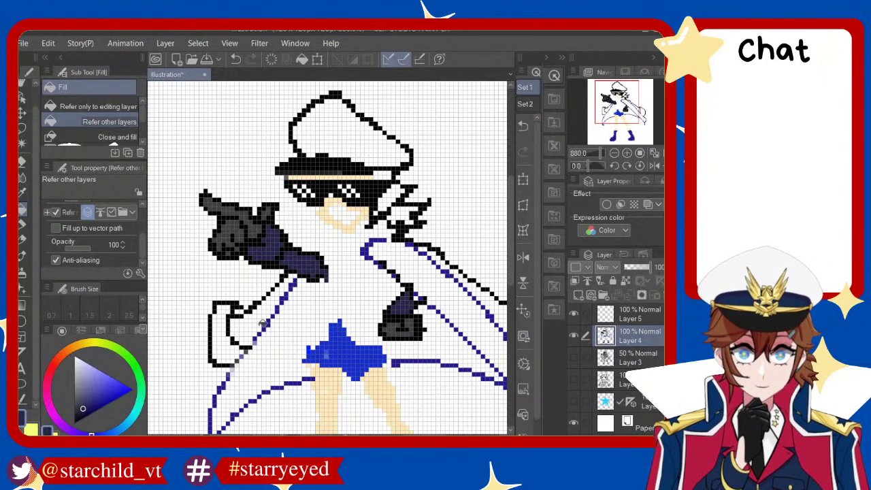
click(22, 223)
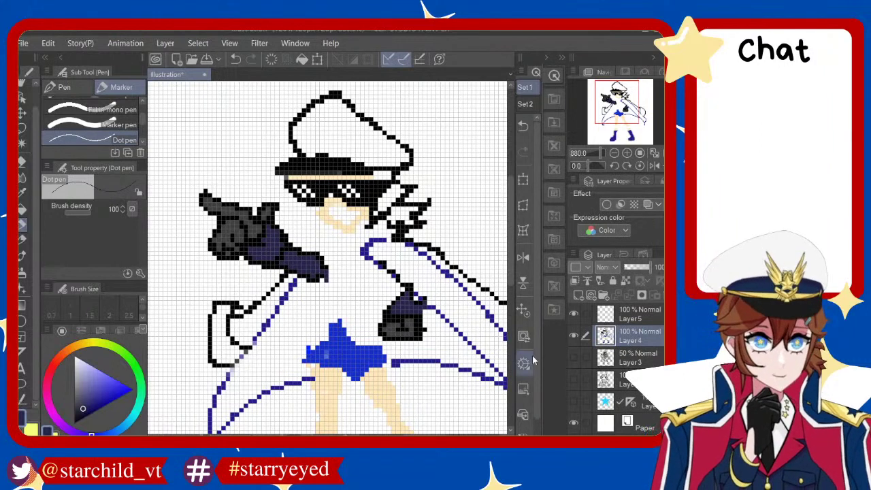
Dot-pen navy pixels over the torso, collar and belt edge, plus a pale-yellow waist buckle
click(576, 359)
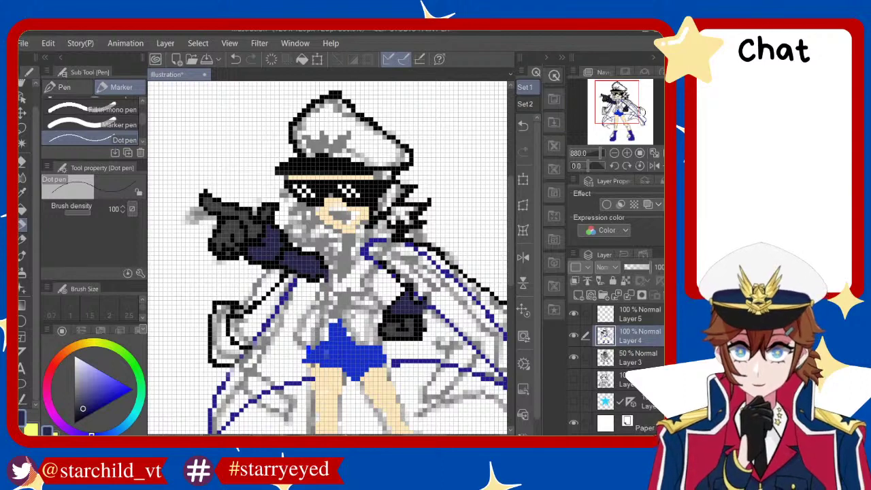
mouse_move(316, 312)
mouse_down()
mouse_move(300, 342)
mouse_move(324, 315)
mouse_move(328, 330)
mouse_move(312, 329)
mouse_move(330, 301)
mouse_up()
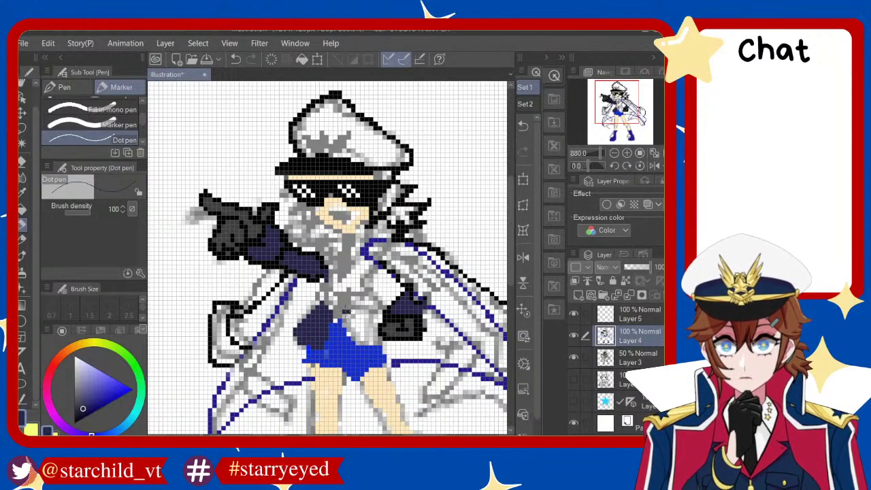
key(ctrl+z)
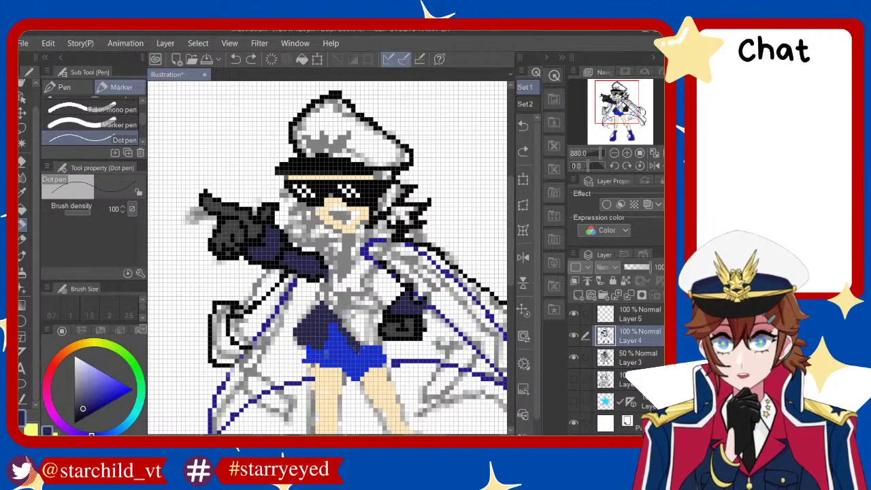
mouse_move(339, 320)
mouse_down()
mouse_move(377, 307)
mouse_move(345, 332)
mouse_move(377, 336)
mouse_up()
click(381, 340)
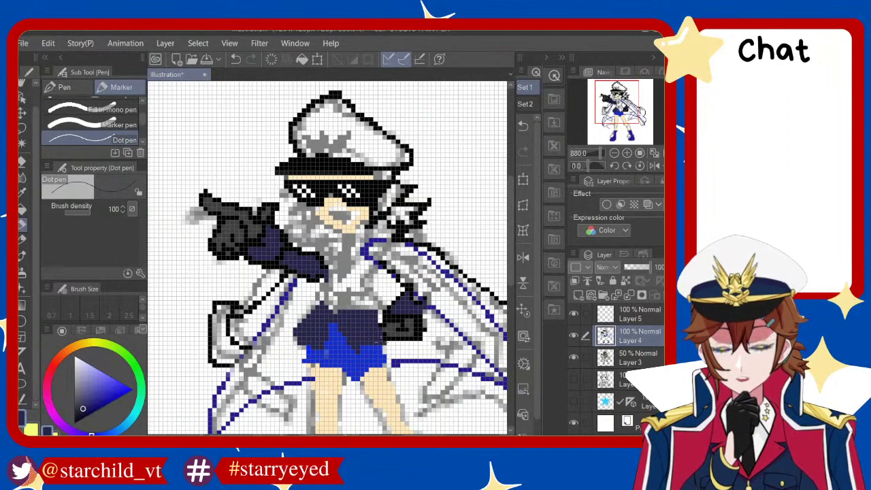
drag(369, 356, 394, 339)
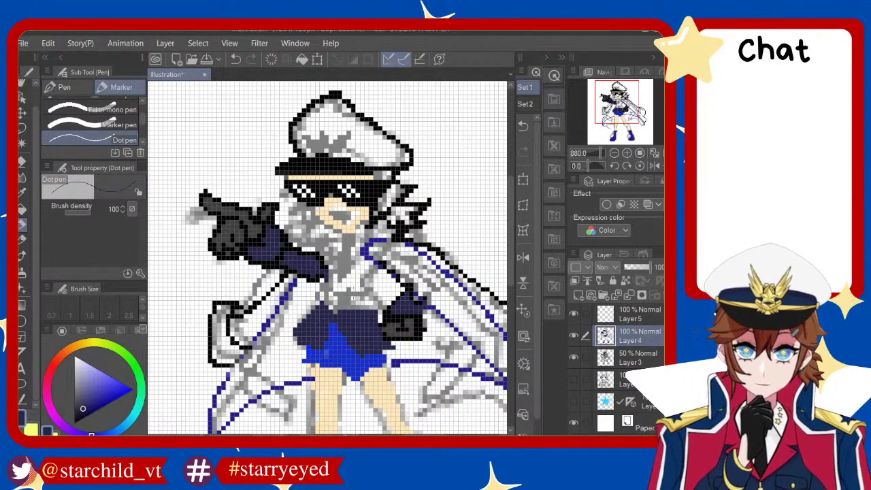
mouse_move(344, 294)
mouse_down()
mouse_move(341, 284)
mouse_move(375, 268)
mouse_up()
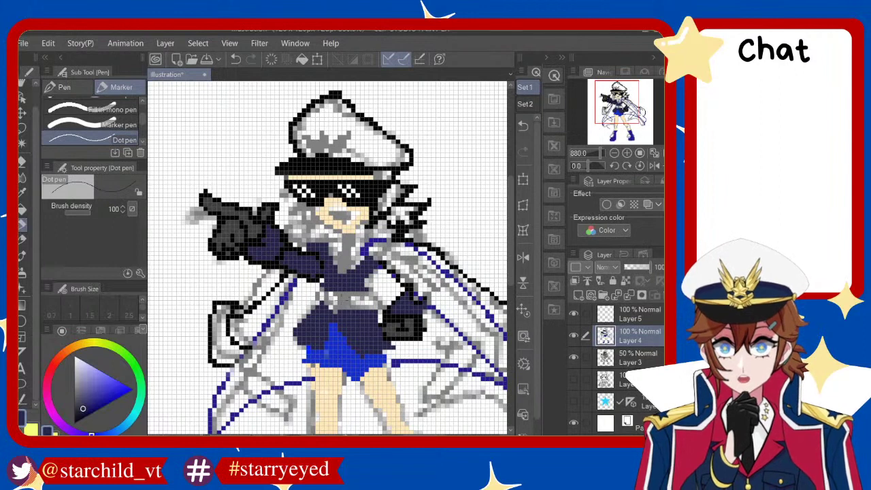
key(x)
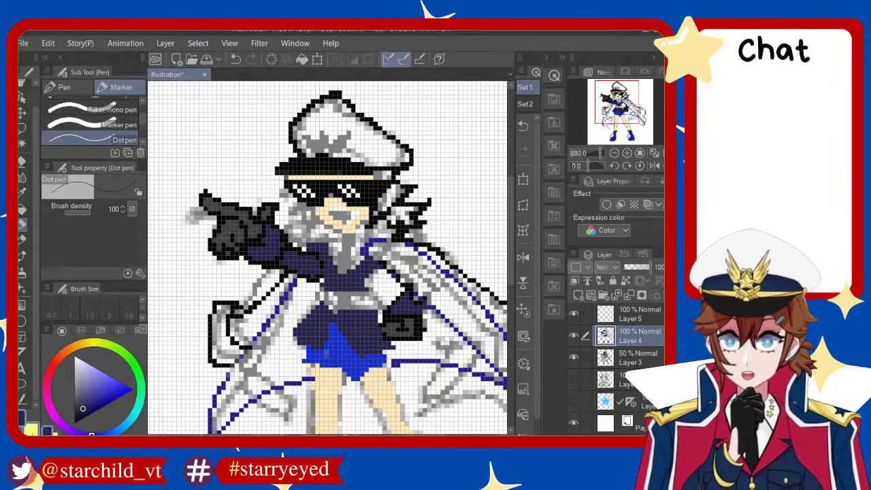
mouse_move(335, 294)
mouse_down()
mouse_move(347, 299)
mouse_move(347, 313)
mouse_move(352, 303)
mouse_up()
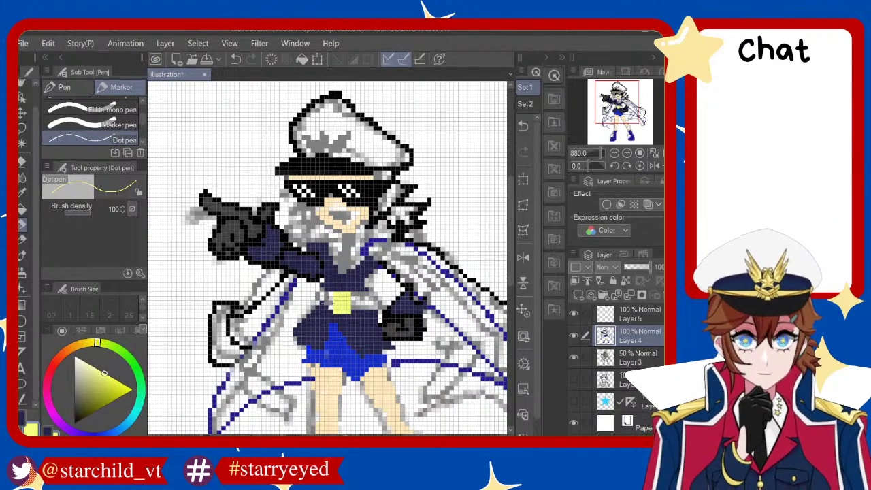
scroll(330, 313, down, 1)
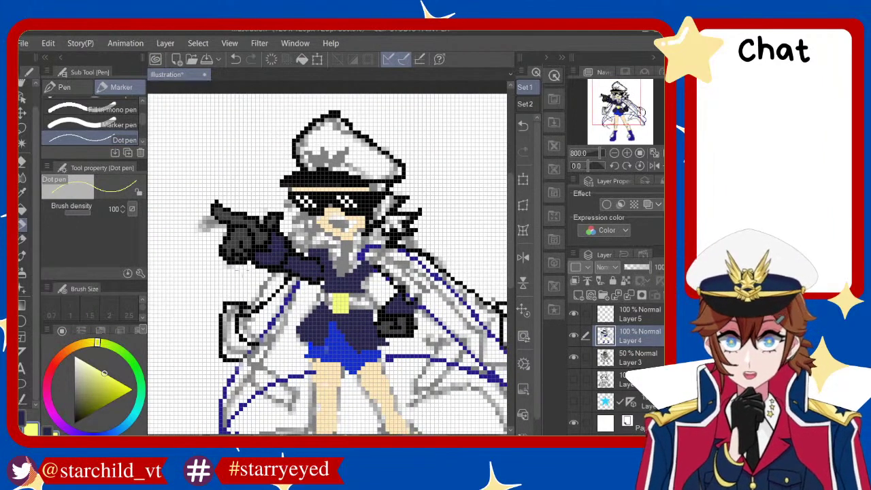
drag(258, 254, 271, 234)
key(ctrl+z)
key(ctrl+z)
drag(250, 264, 276, 233)
key(ctrl+z)
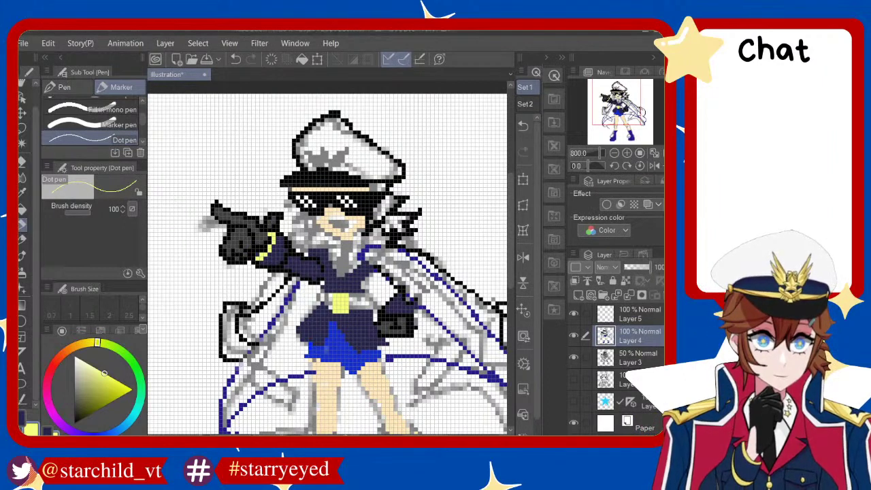
key(ctrl+z)
drag(258, 259, 276, 234)
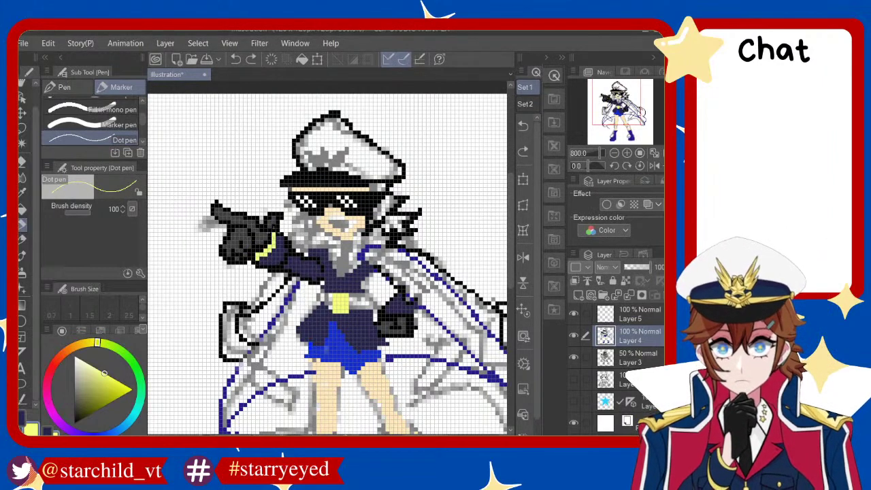
drag(269, 273, 279, 238)
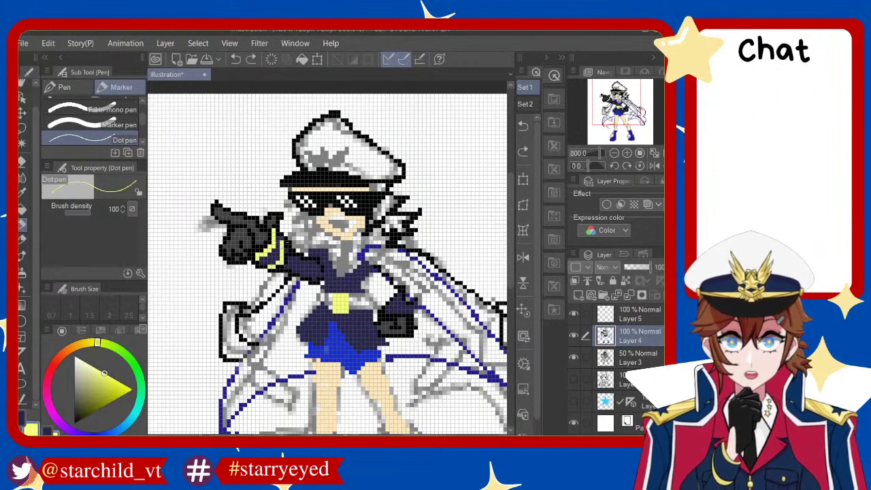
drag(269, 269, 283, 242)
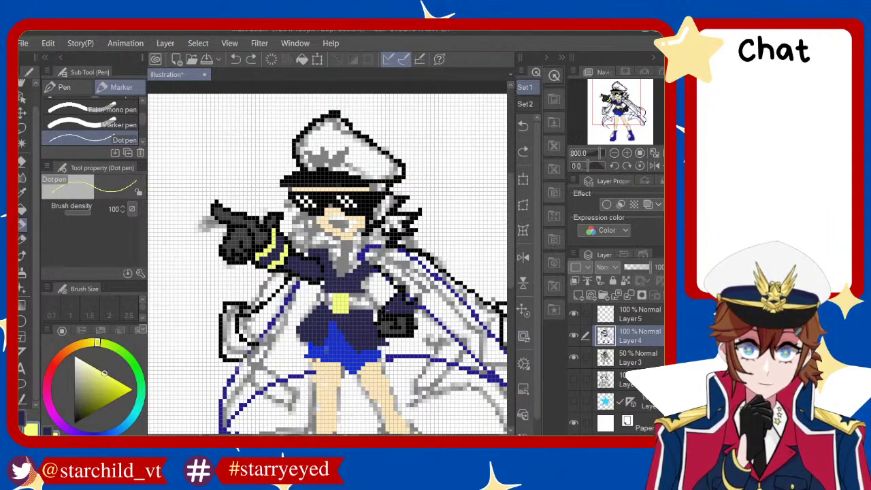
drag(385, 316, 378, 314)
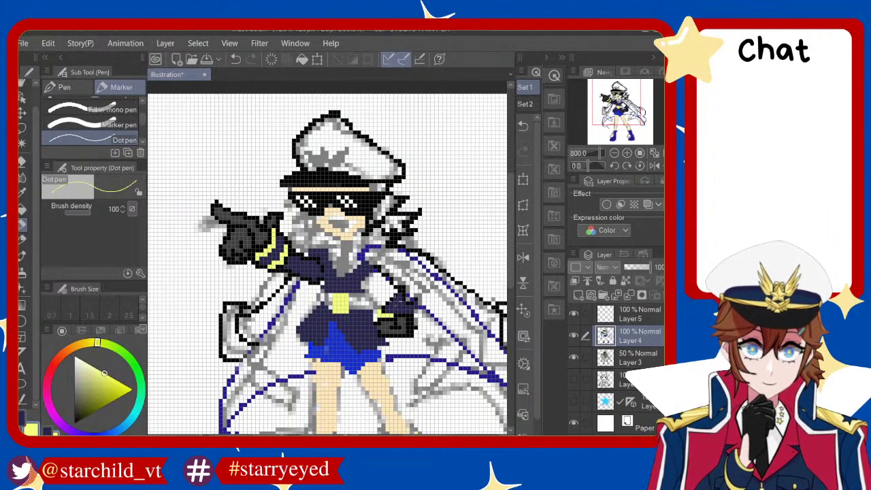
key(ctrl+z)
mouse_move(385, 319)
mouse_down()
mouse_move(416, 311)
mouse_move(406, 297)
mouse_up()
key(ctrl+z)
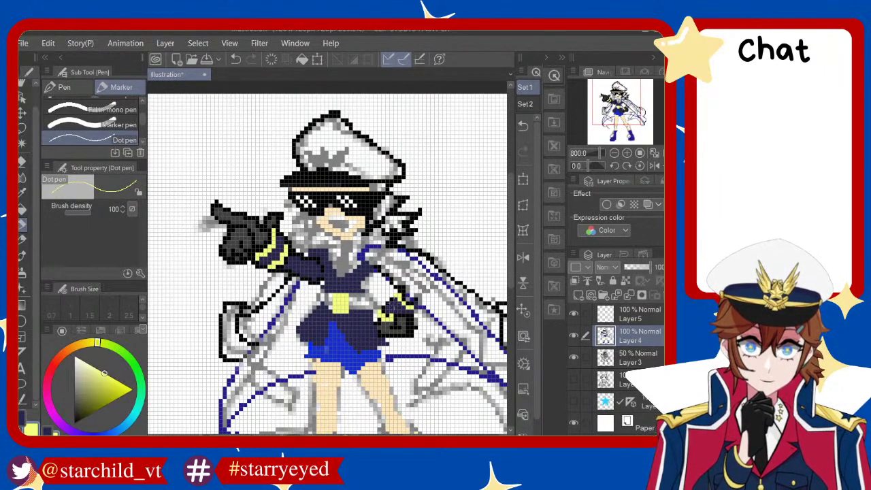
Pick black and draw a short Dot-pen line down the tie
scroll(326, 259, down, 3)
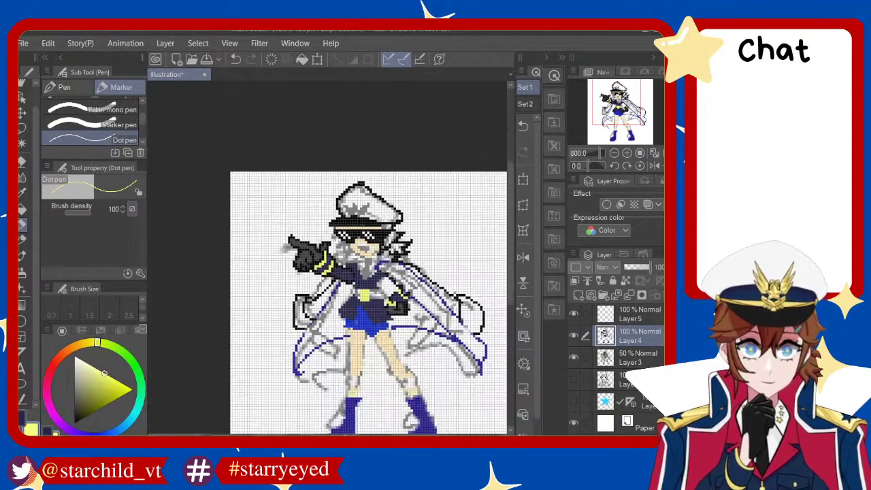
scroll(327, 259, up, 4)
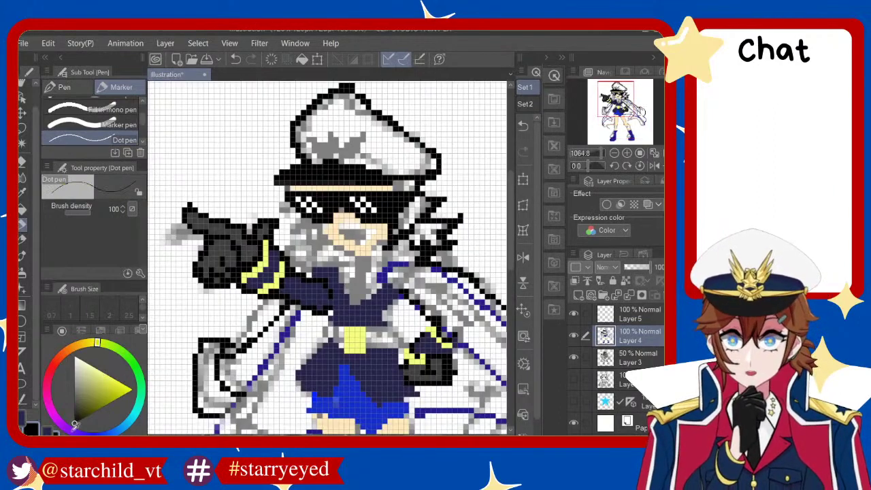
alt+click(366, 269)
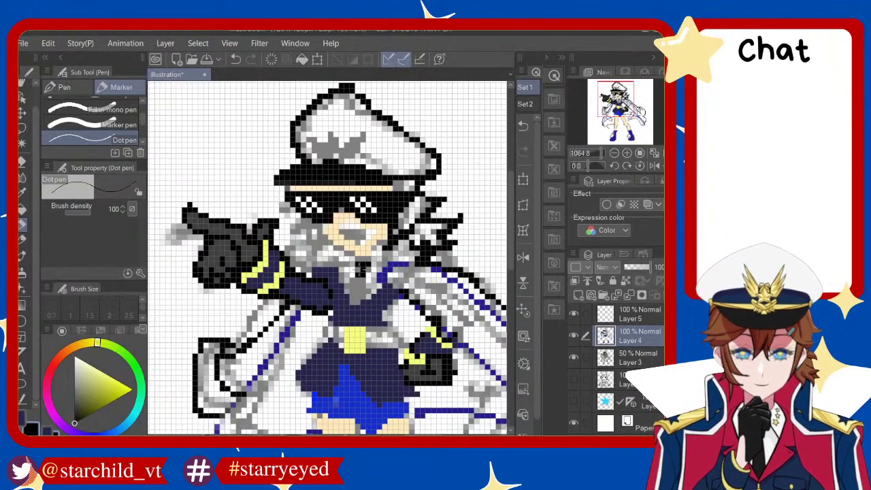
mouse_move(354, 276)
mouse_down()
mouse_move(352, 307)
mouse_move(364, 306)
mouse_move(356, 303)
mouse_up()
key(ctrl+z)
key(ctrl+z)
key(ctrl+z)
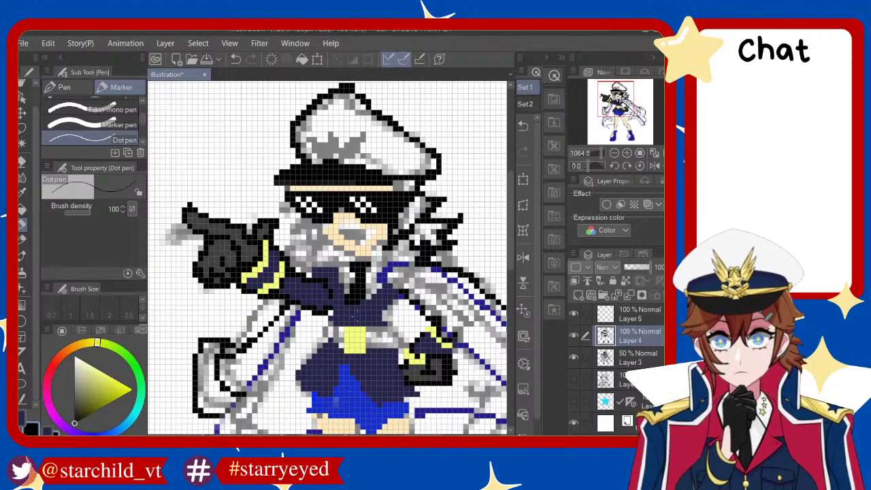
Eyedrop the jacket's dark navy and shade the cap crown with it
alt+click(354, 311)
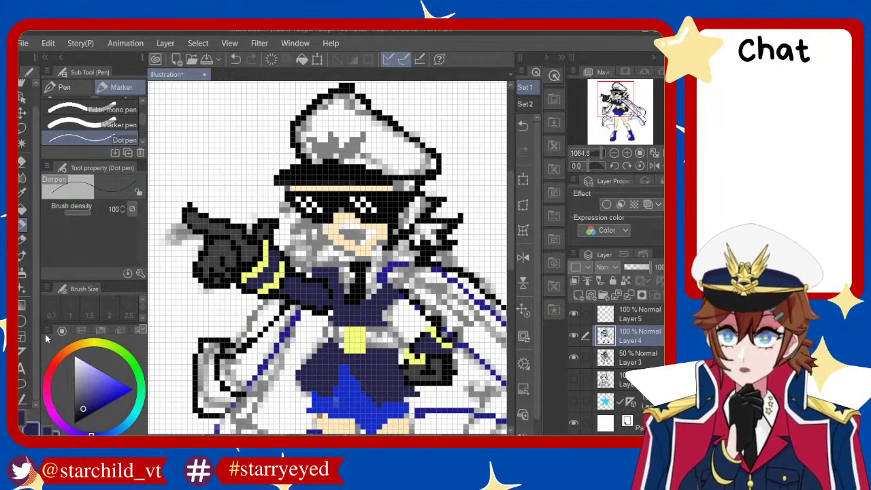
drag(309, 151, 391, 175)
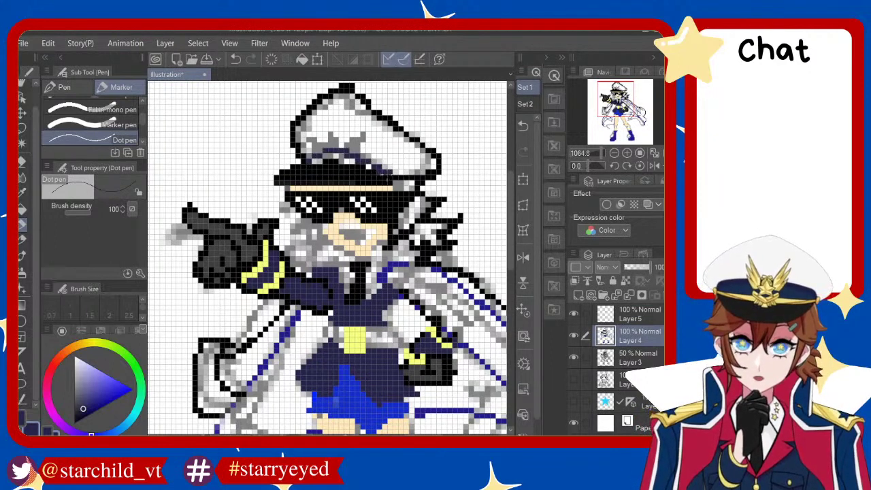
drag(315, 161, 373, 166)
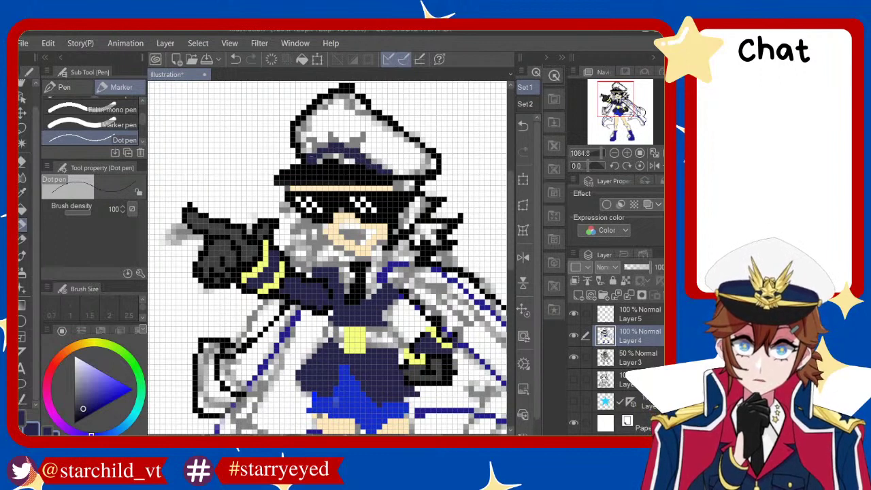
drag(320, 157, 391, 172)
key(ctrl+z)
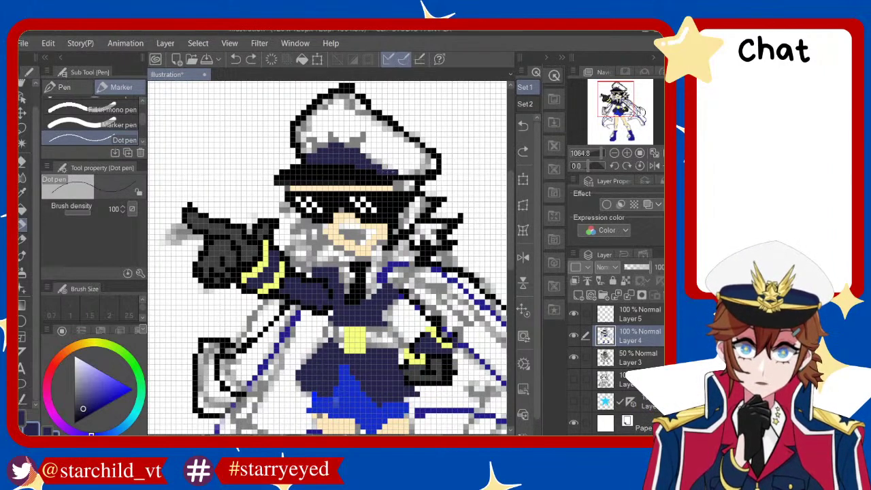
key(ctrl+y)
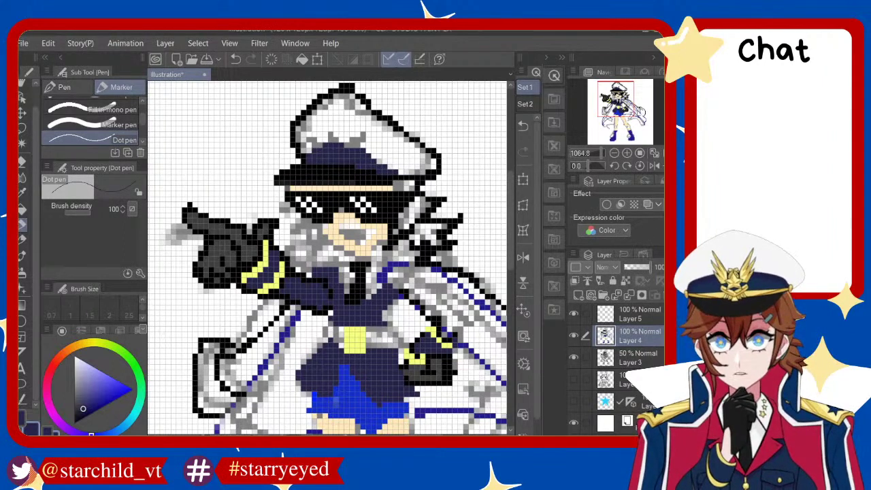
alt+click(359, 335)
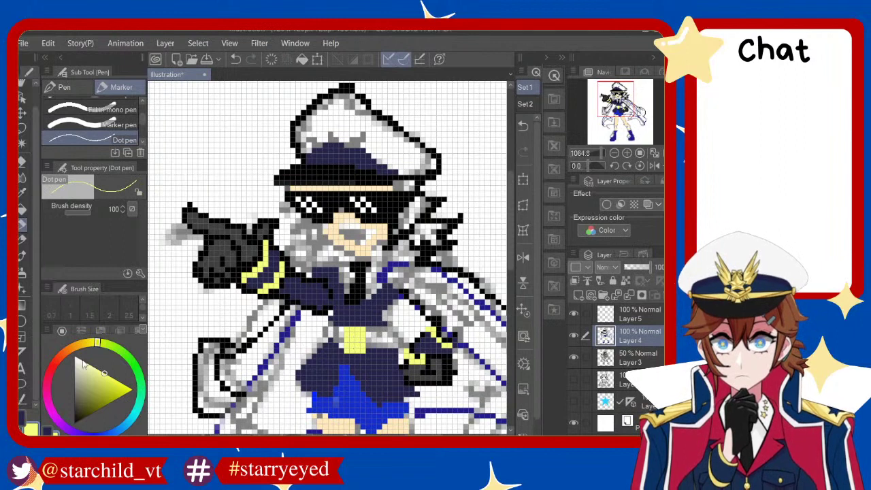
Set the drawing colour to a saturated yellow on the colour wheel
click(87, 347)
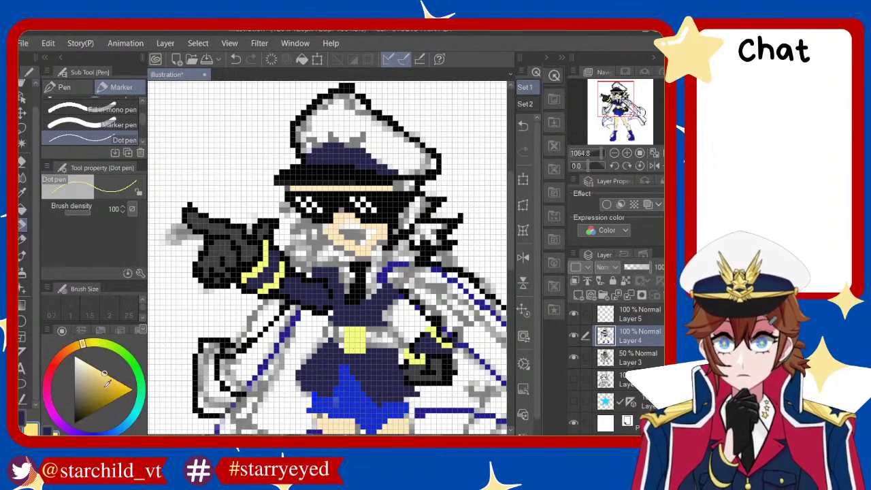
click(132, 390)
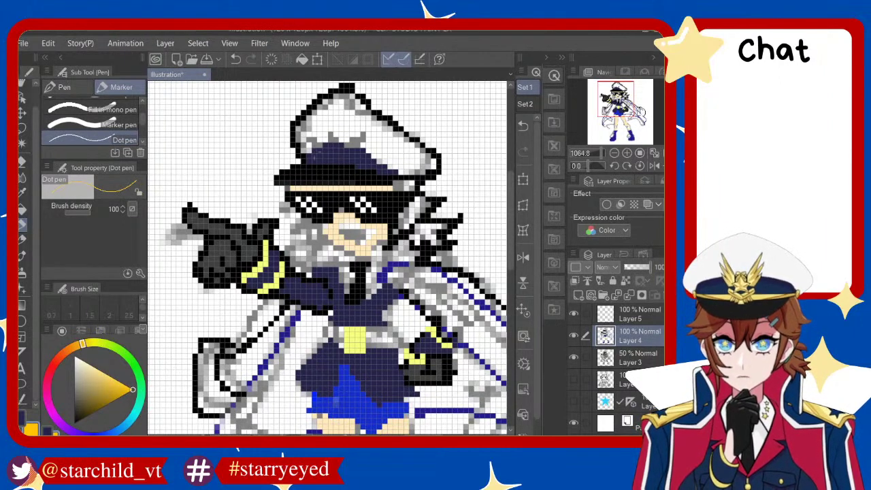
mouse_move(331, 129)
mouse_down()
mouse_move(334, 150)
mouse_move(354, 146)
mouse_up()
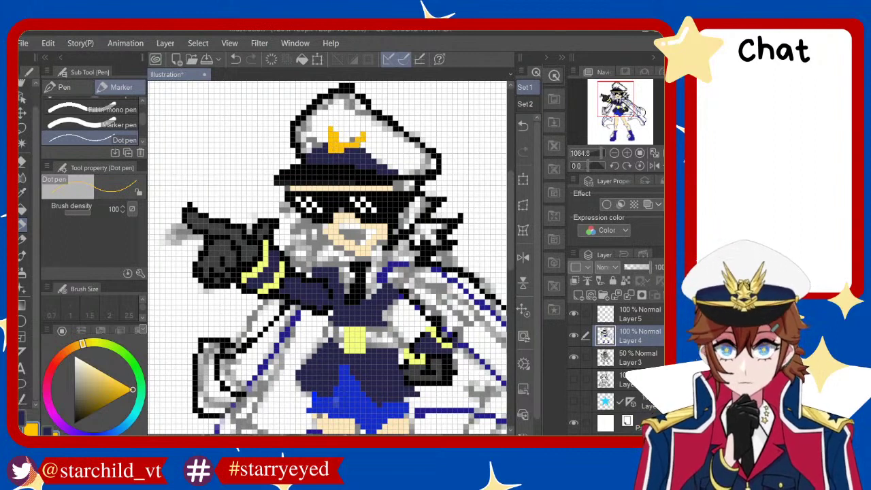
key(ctrl+z)
key(ctrl+z)
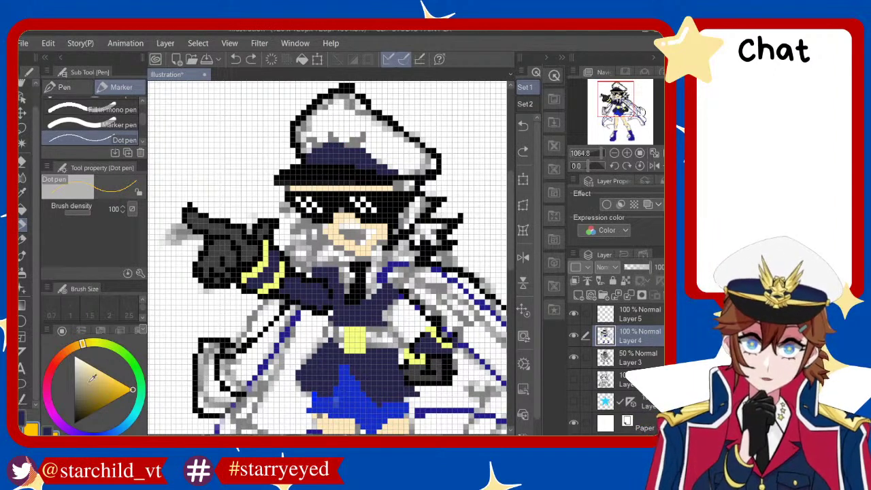
click(76, 353)
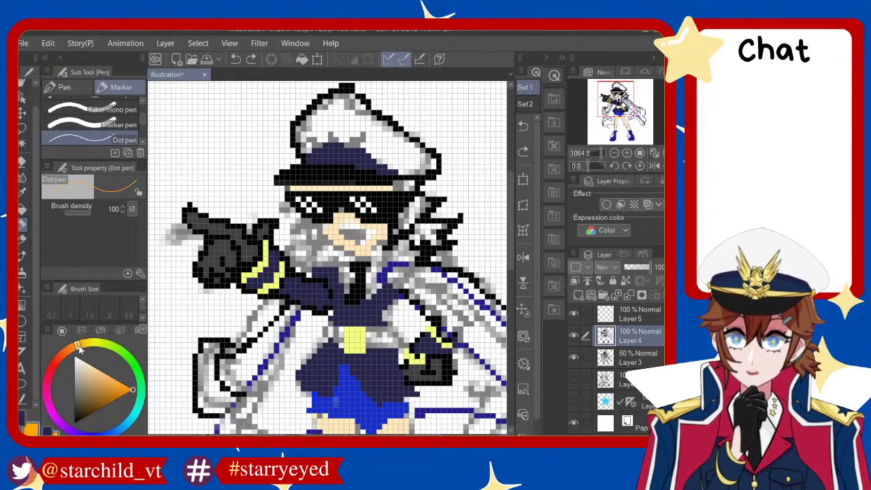
drag(76, 352, 86, 344)
click(102, 372)
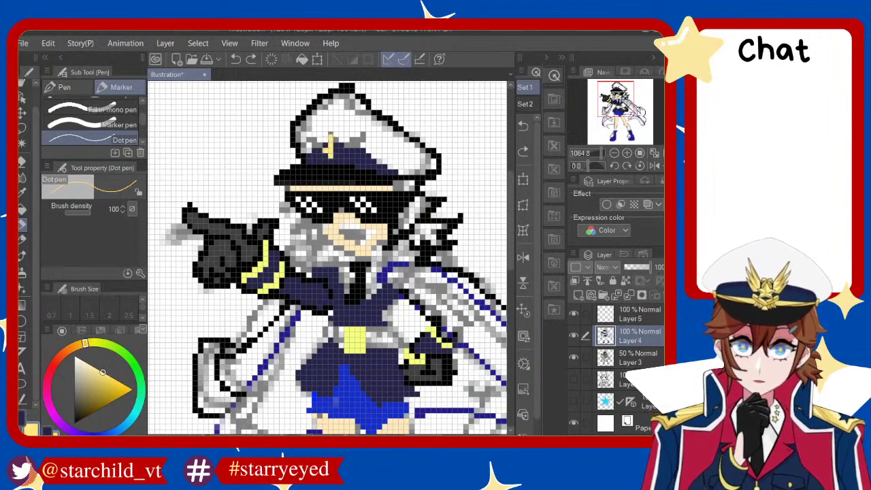
Draw the yellow pixel badge on the front of the cap
mouse_move(327, 130)
mouse_down()
mouse_move(334, 155)
mouse_move(364, 134)
mouse_up()
key(ctrl+z)
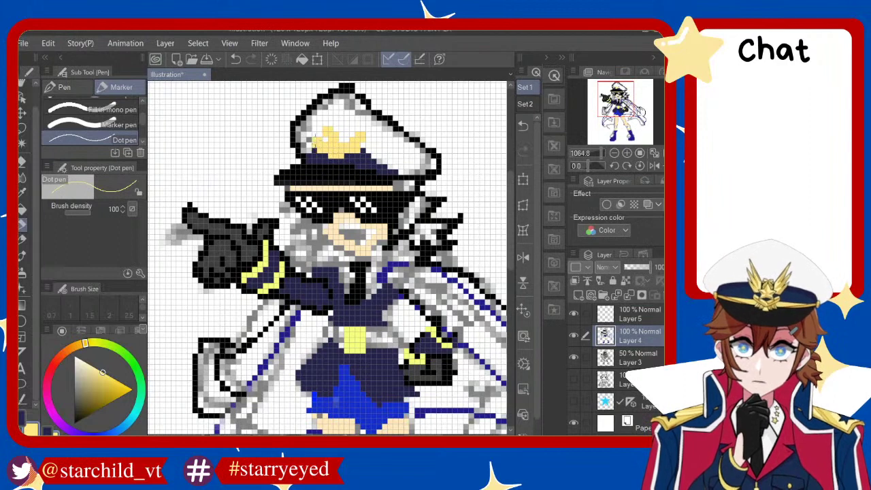
key(ctrl+z)
key(ctrl+y)
key(ctrl+y)
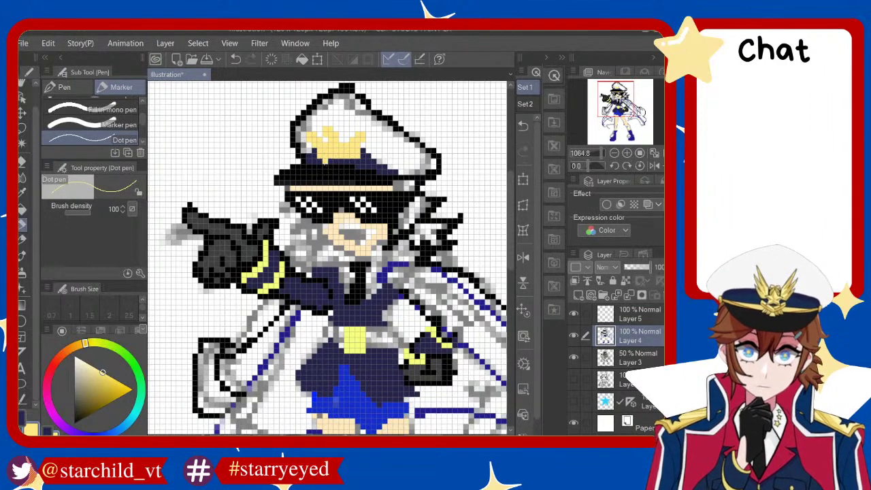
key(ctrl+z)
key(ctrl+z)
key(ctrl+z)
click(347, 163)
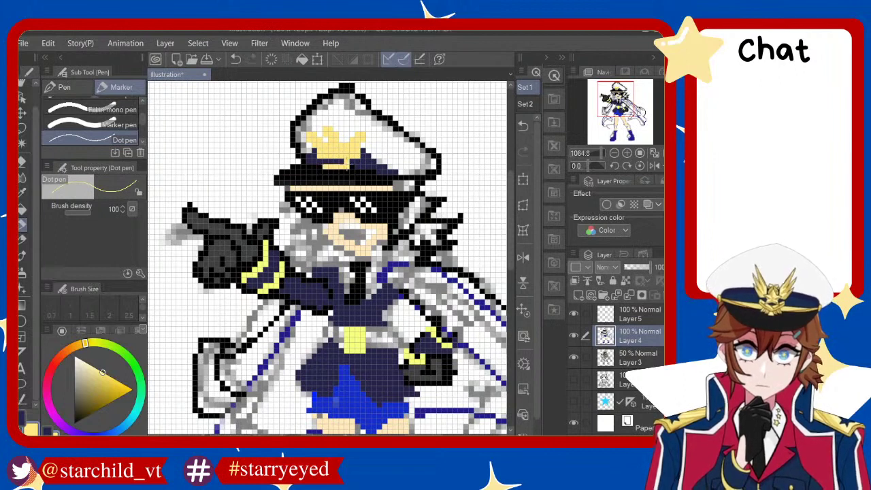
key(ctrl+z)
drag(327, 164, 347, 162)
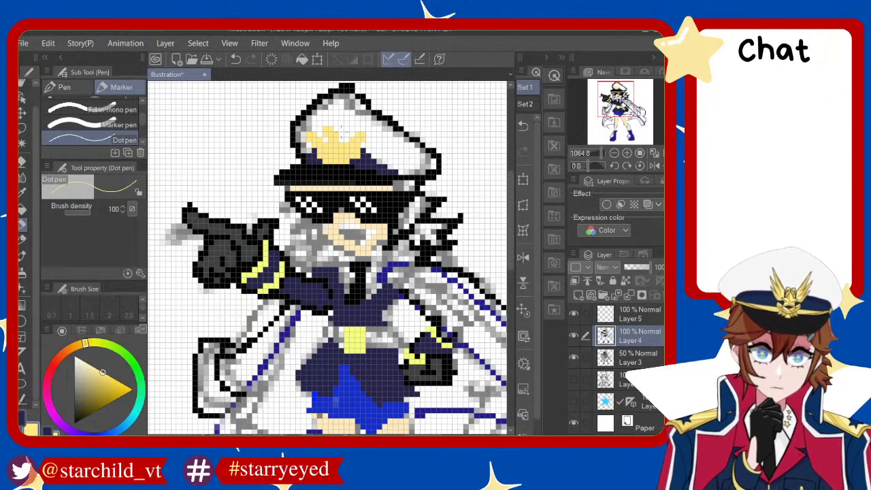
key(ctrl+z)
key(ctrl+y)
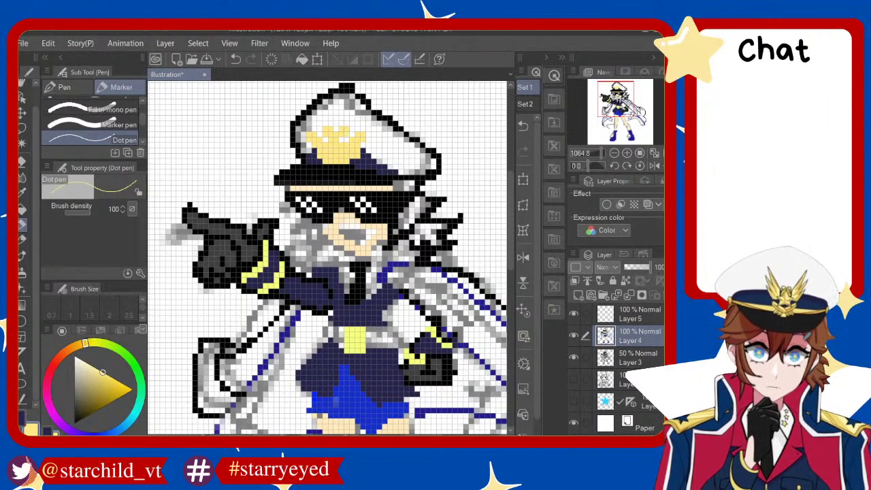
Eyedrop the cap band's dark navy and touch up pixels around the badge
alt+click(362, 165)
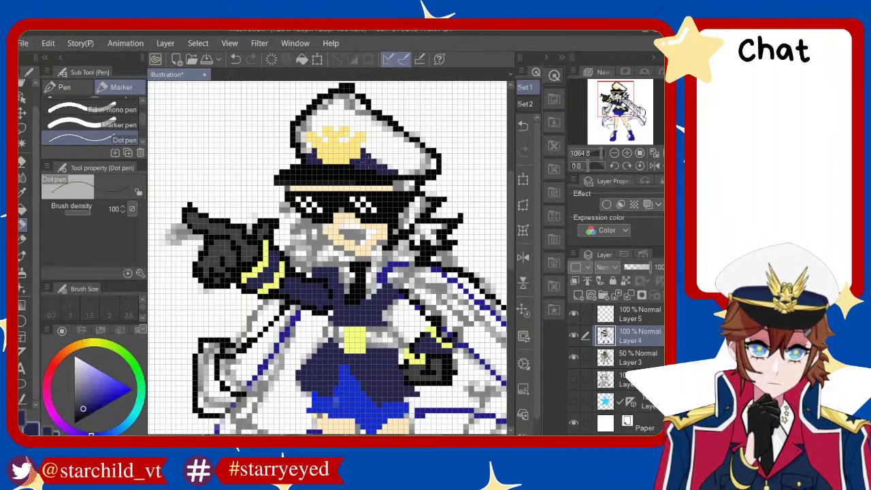
drag(368, 163, 362, 165)
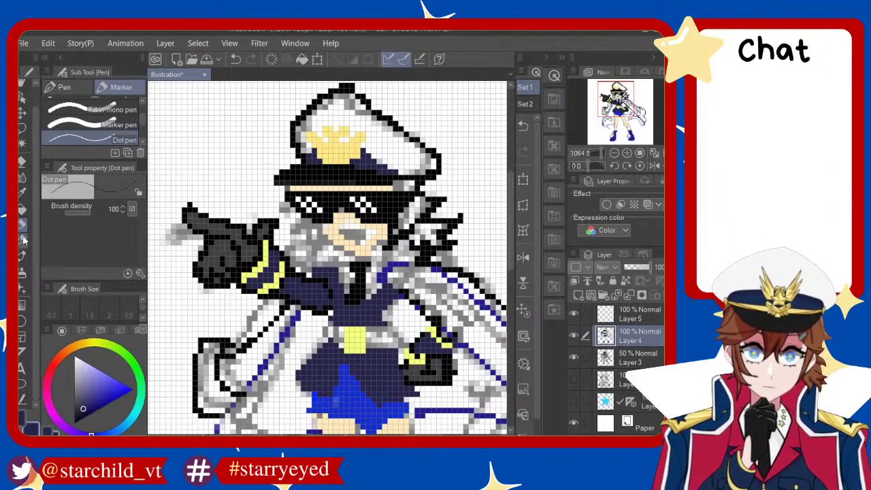
click(359, 156)
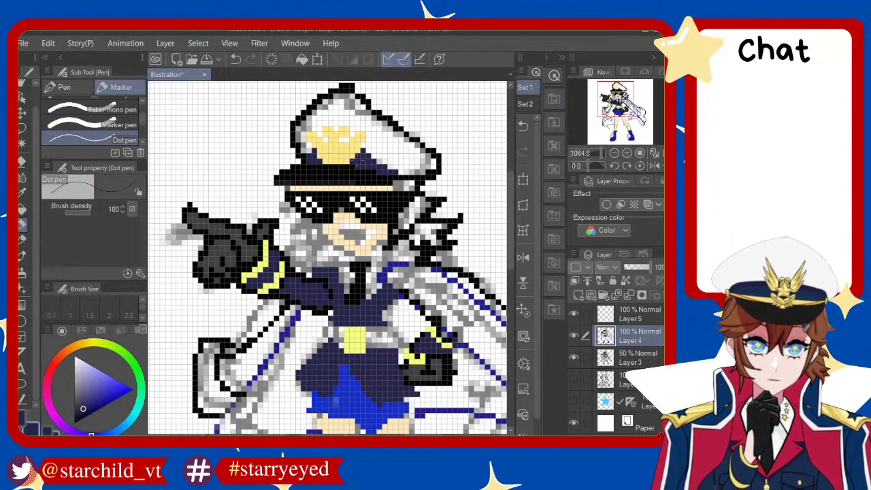
click(354, 156)
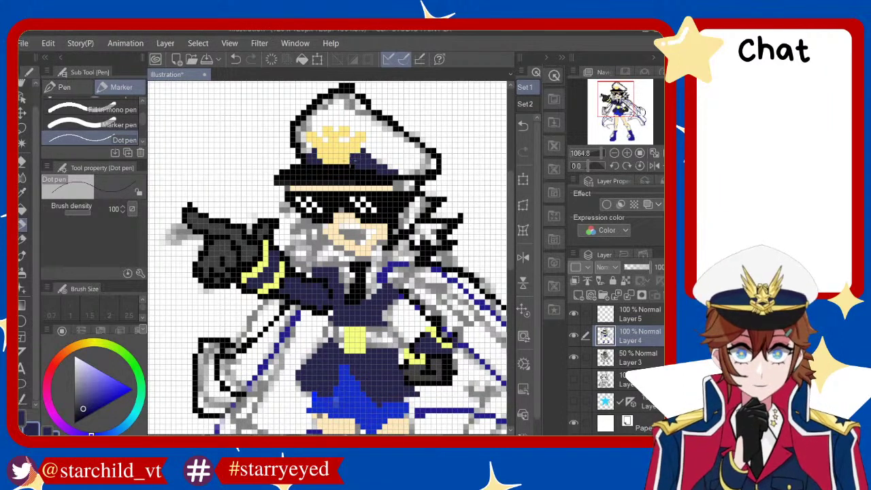
key(ctrl+z)
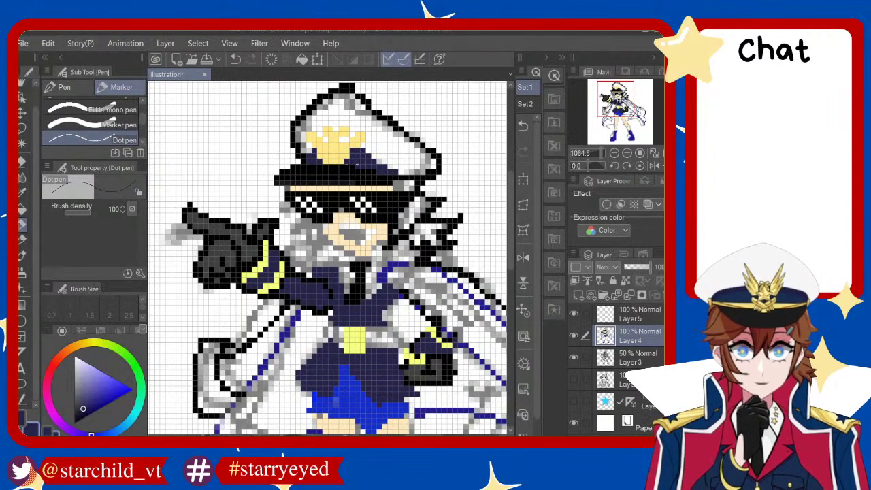
Show Layer 5, hide Layer 3, and fill a region of the cap red
scroll(353, 163, down, 1)
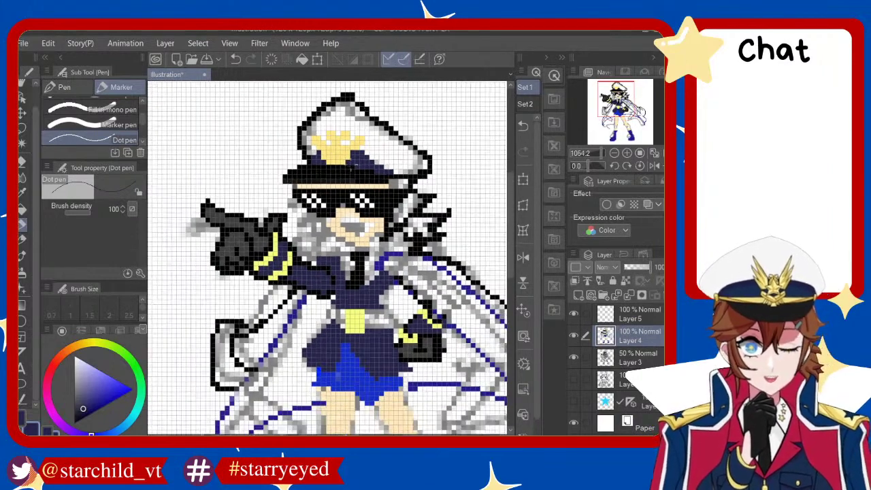
scroll(352, 163, down, 1)
scroll(353, 163, up, 2)
scroll(351, 143, up, 2)
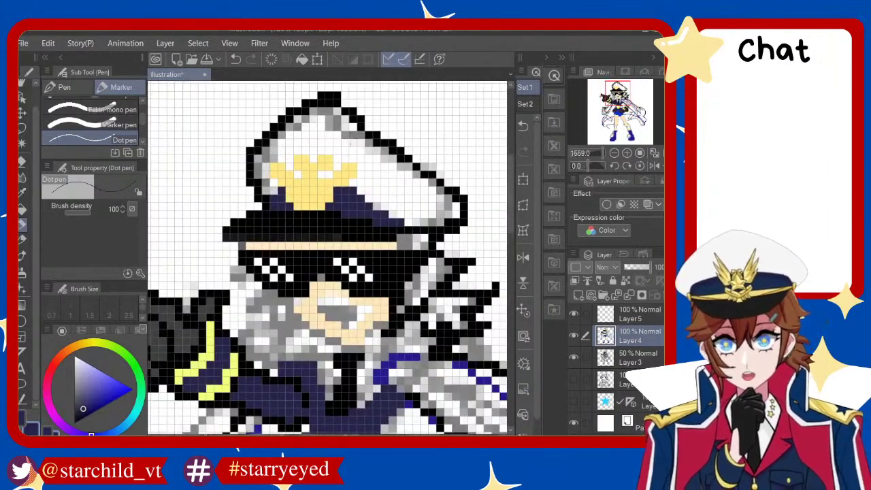
click(573, 314)
click(574, 356)
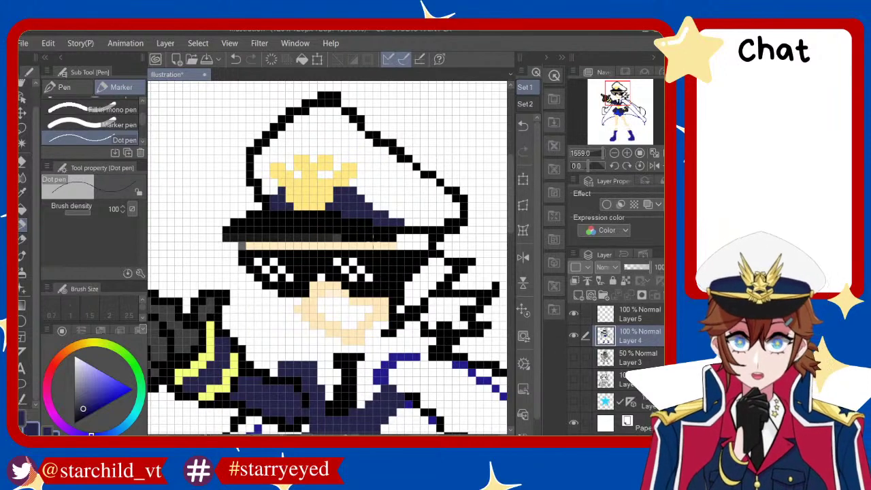
click(61, 356)
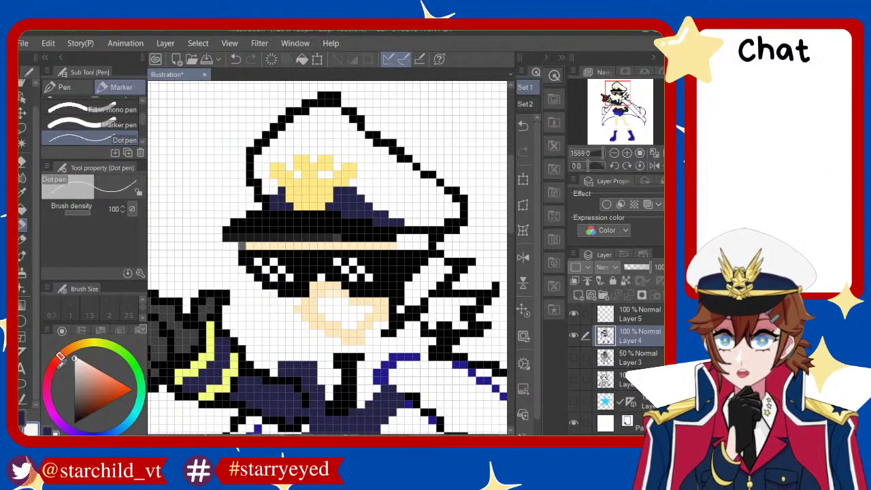
click(21, 211)
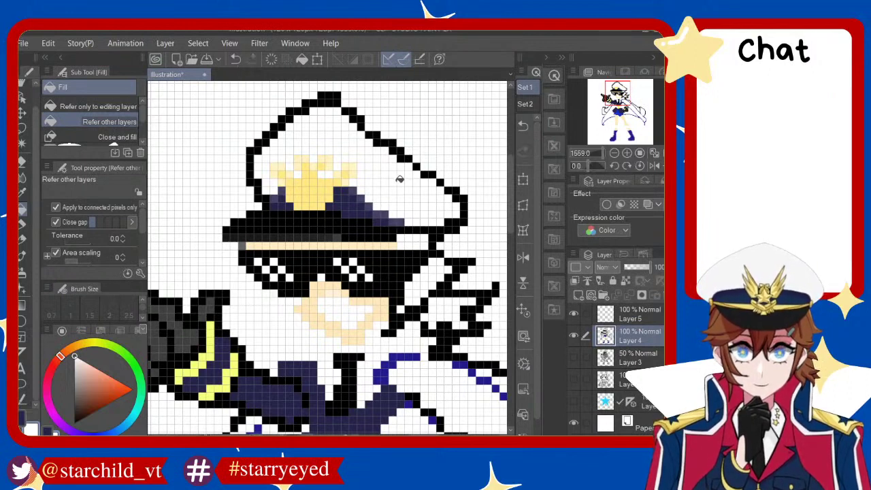
click(329, 171)
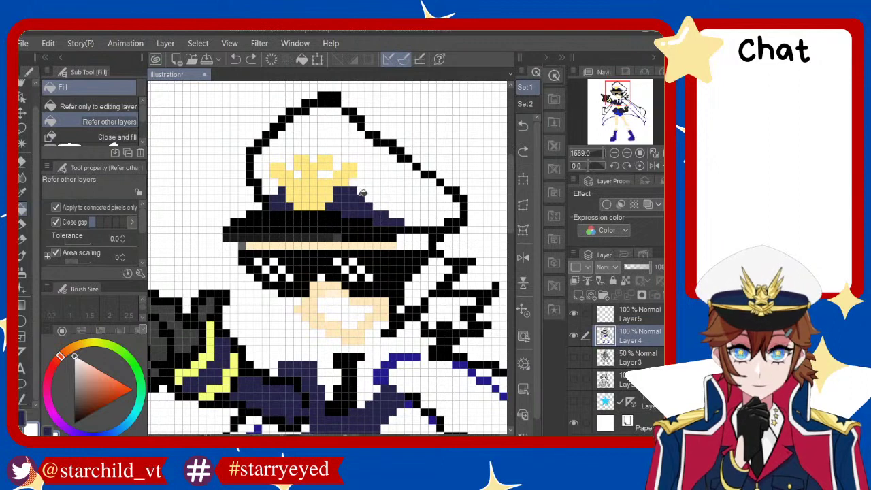
Show the grey sketch layer, fix a hat-brim outline pixel, and pick black from the hat
click(574, 358)
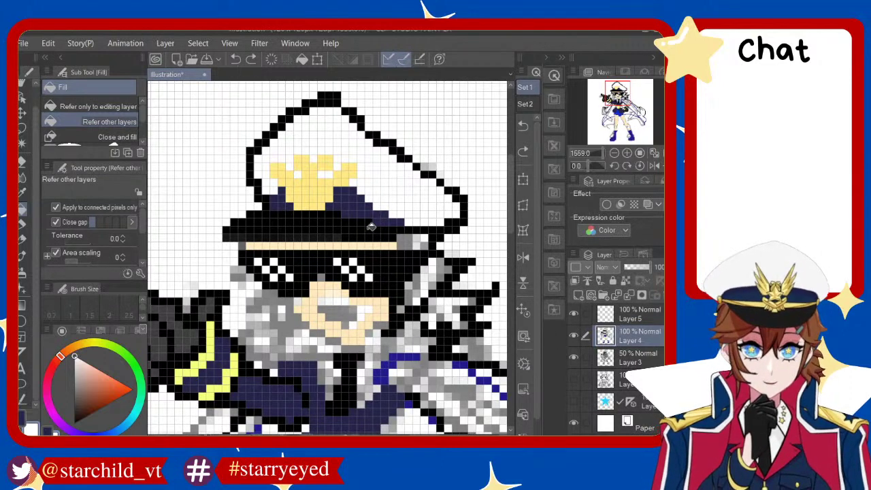
scroll(436, 232, down, 2)
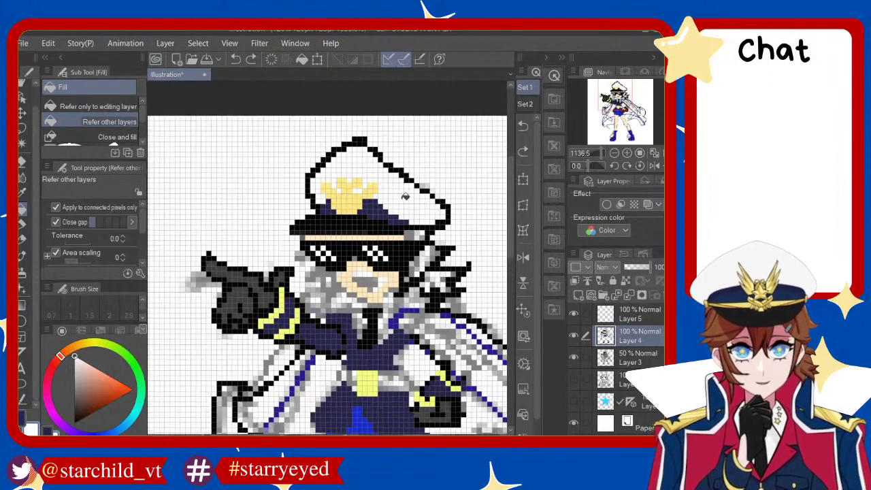
scroll(436, 232, up, 2)
scroll(436, 232, up, 2)
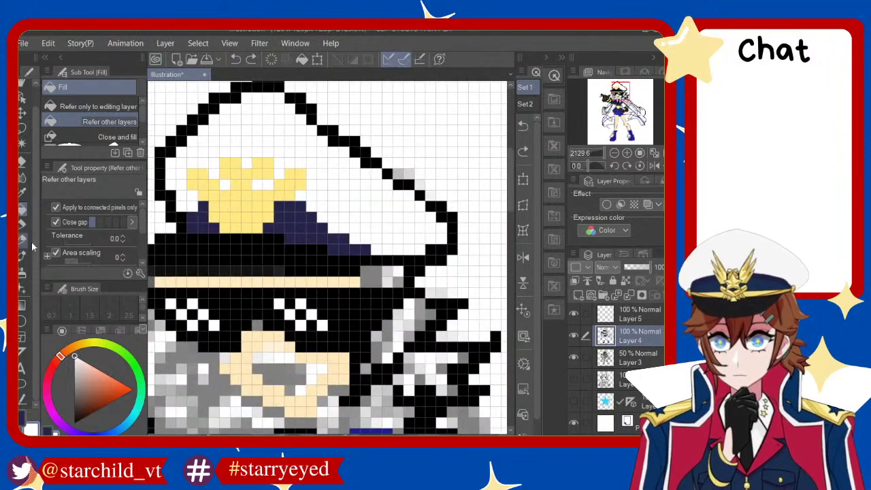
key(p)
click(440, 250)
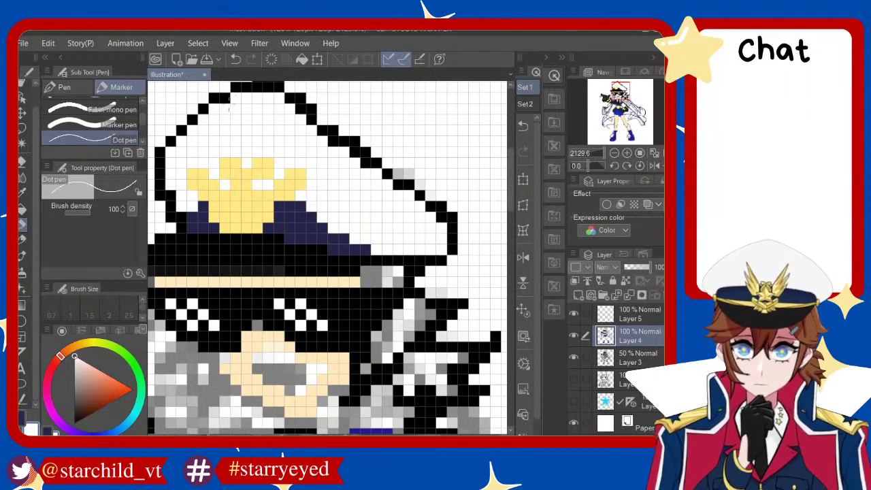
scroll(271, 110, down, 3)
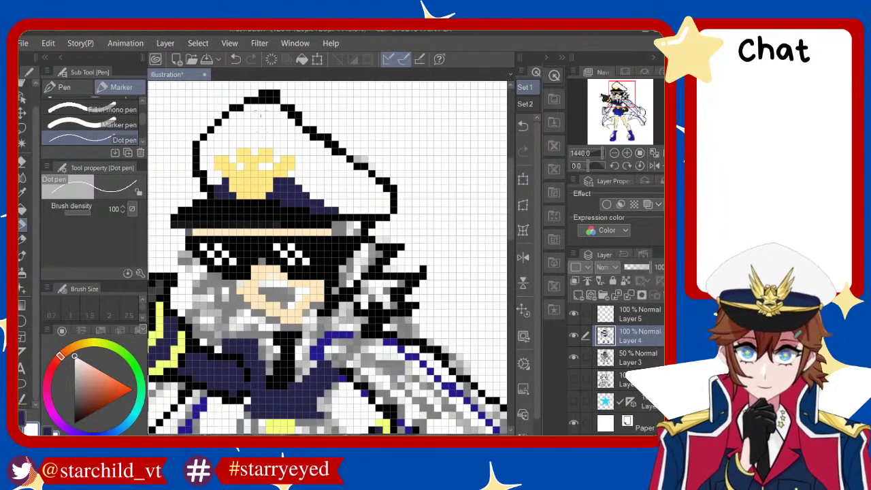
scroll(259, 136, up, 2)
scroll(252, 150, down, 2)
scroll(241, 164, up, 2)
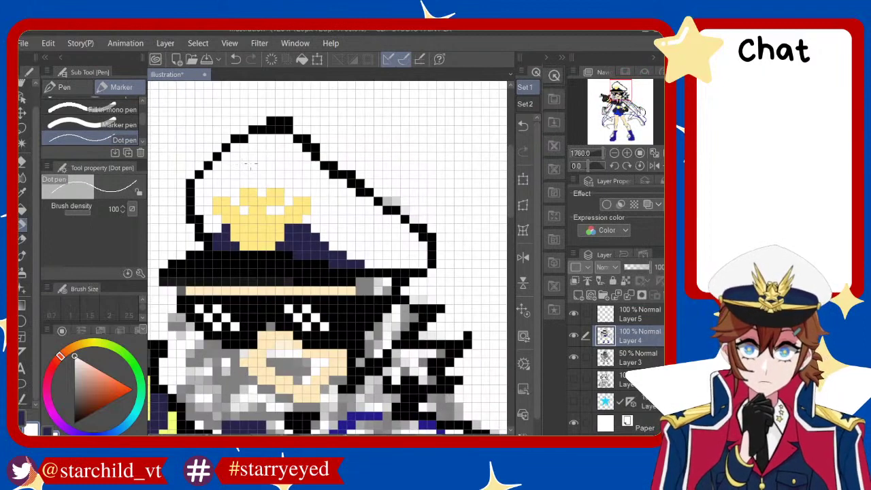
alt+click(291, 125)
Erase the stray black pixels above the cap with the Rough eraser, then choose a dark red
key(e)
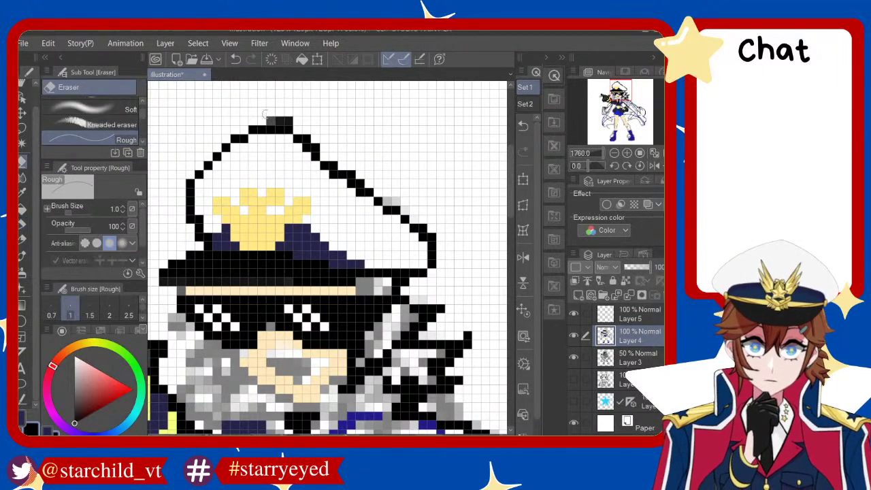
mouse_move(270, 113)
mouse_down()
mouse_move(301, 117)
mouse_move(267, 120)
mouse_up()
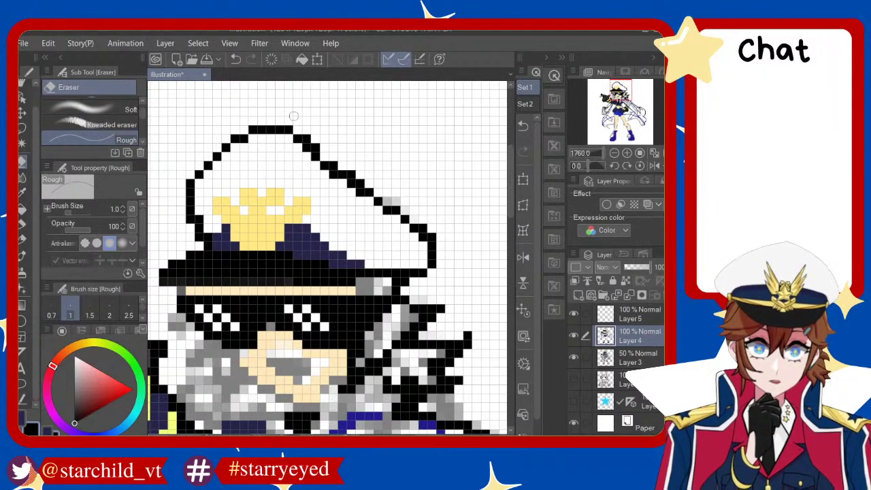
scroll(293, 116, down, 3)
scroll(379, 168, up, 2)
scroll(327, 259, down, 3)
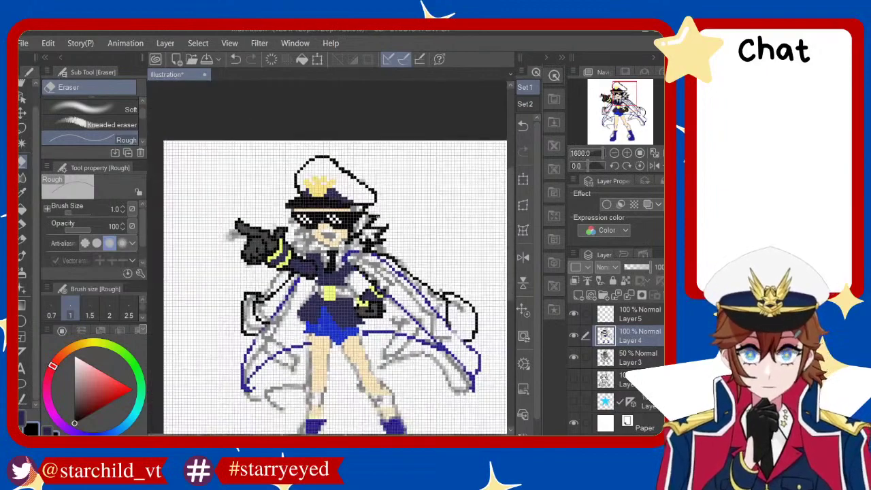
scroll(327, 259, up, 2)
scroll(327, 259, down, 2)
scroll(327, 259, up, 1)
scroll(376, 264, up, 2)
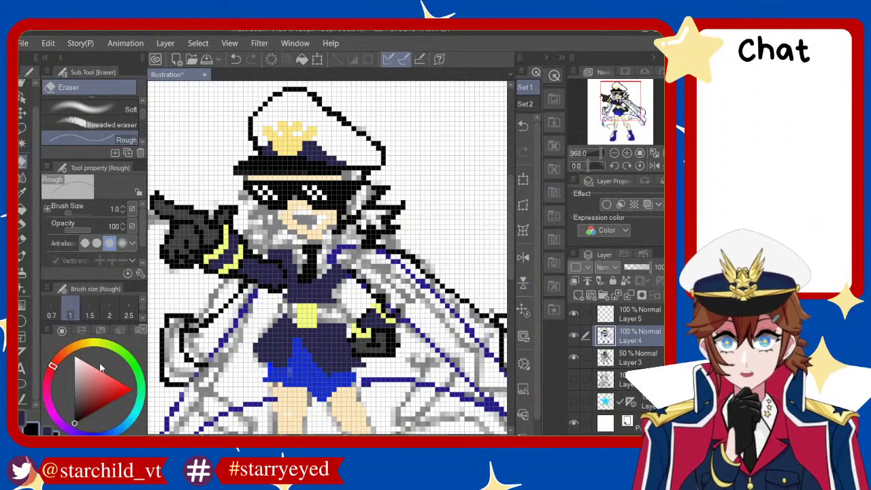
click(96, 399)
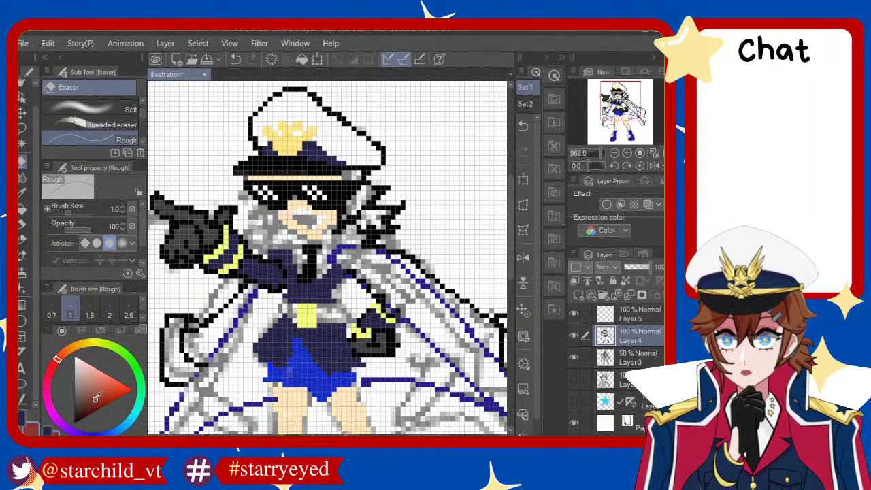
drag(99, 396, 97, 392)
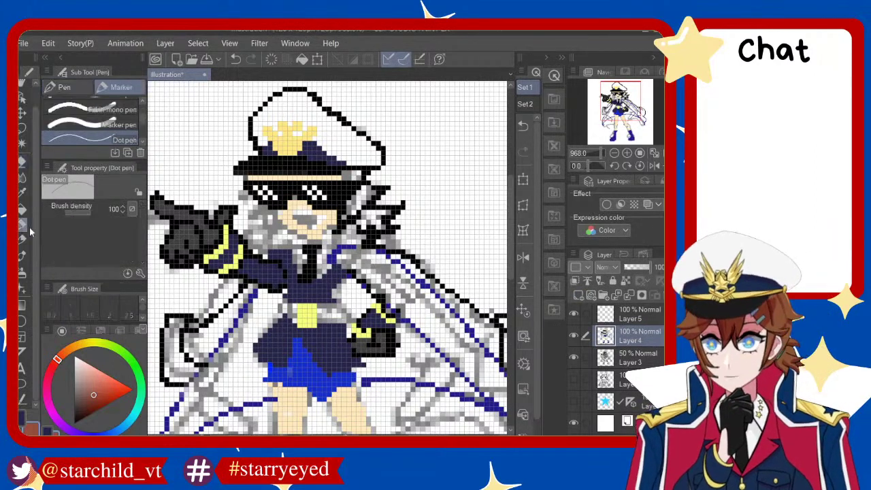
Draw reddish-brown hair pixels below the brim on the right side of the face
key(p)
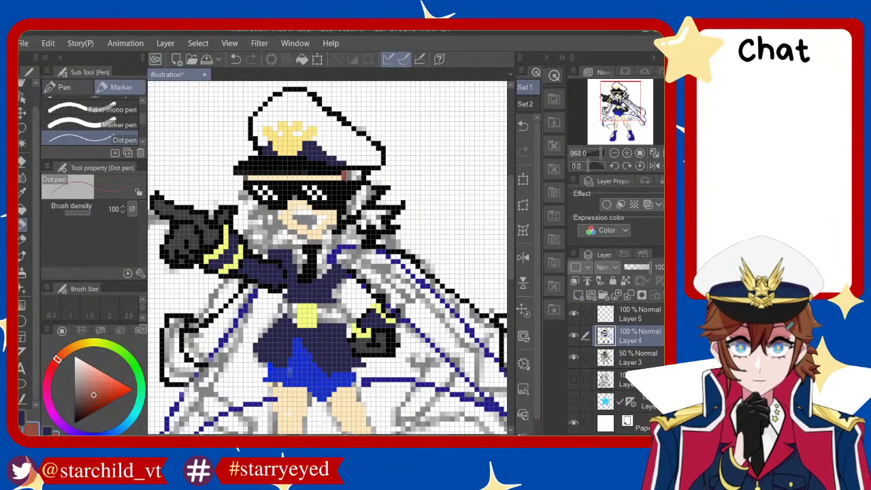
click(349, 175)
mouse_move(365, 187)
mouse_down()
mouse_move(353, 197)
mouse_move(358, 217)
mouse_up()
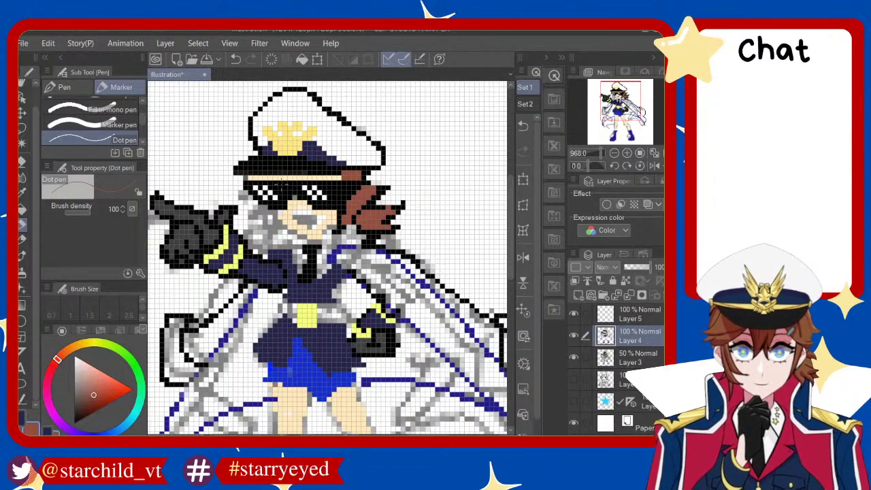
key(ctrl+z)
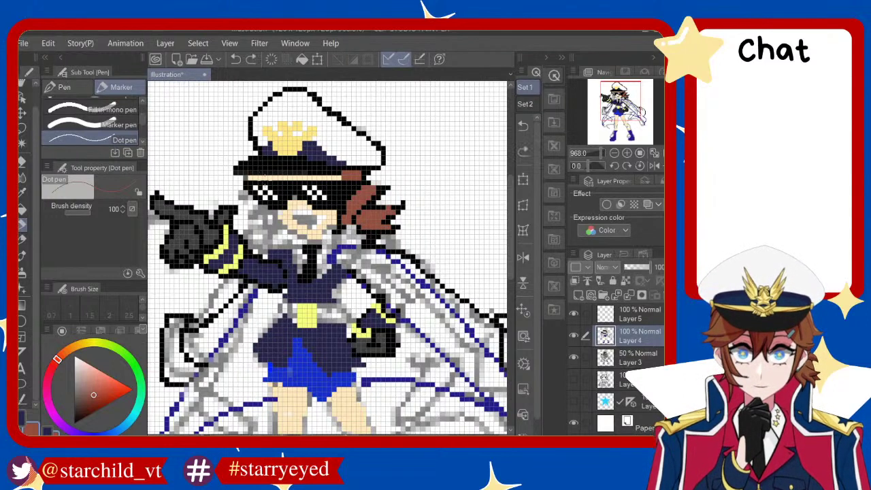
key(ctrl+y)
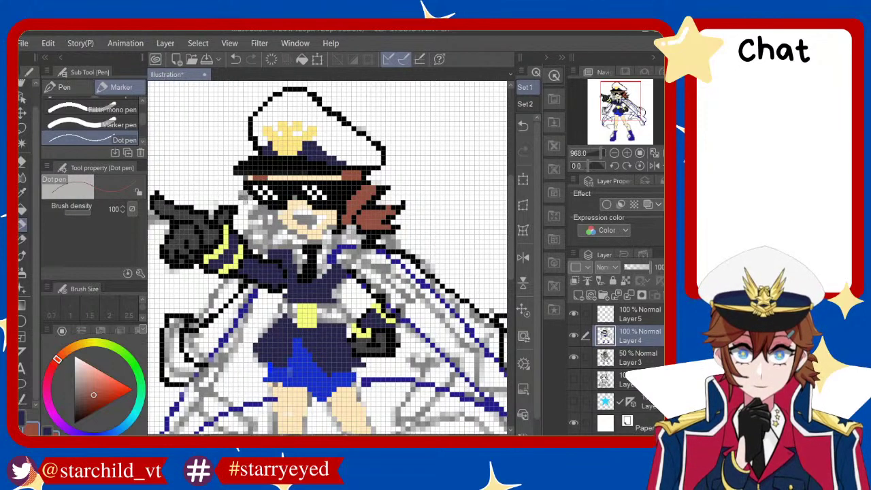
key(ctrl+z)
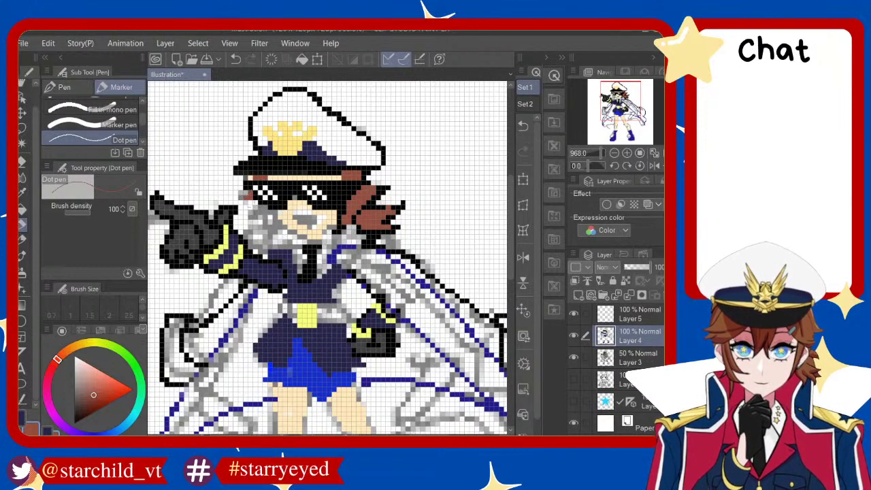
key(ctrl+z)
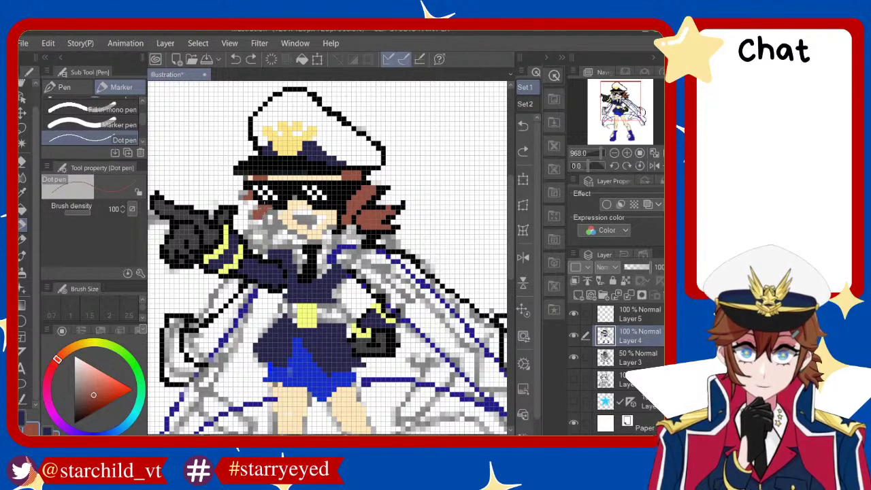
key(ctrl+z)
Paint reddish-brown hair beside the left side of the face, then switch the colour to orange
click(266, 208)
click(271, 225)
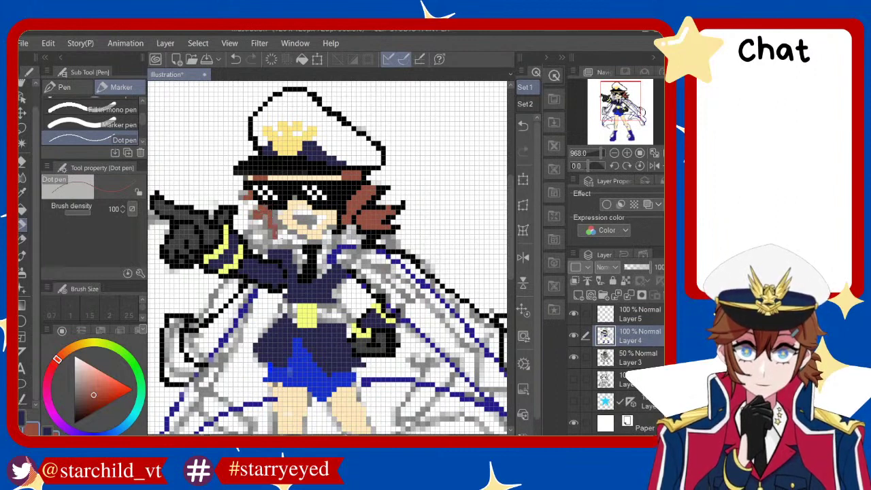
key(ctrl+z)
click(274, 215)
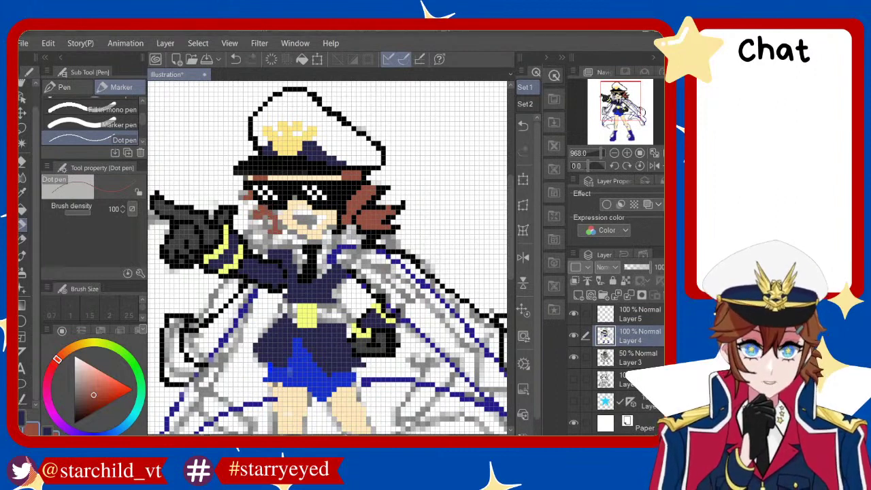
key(ctrl+z)
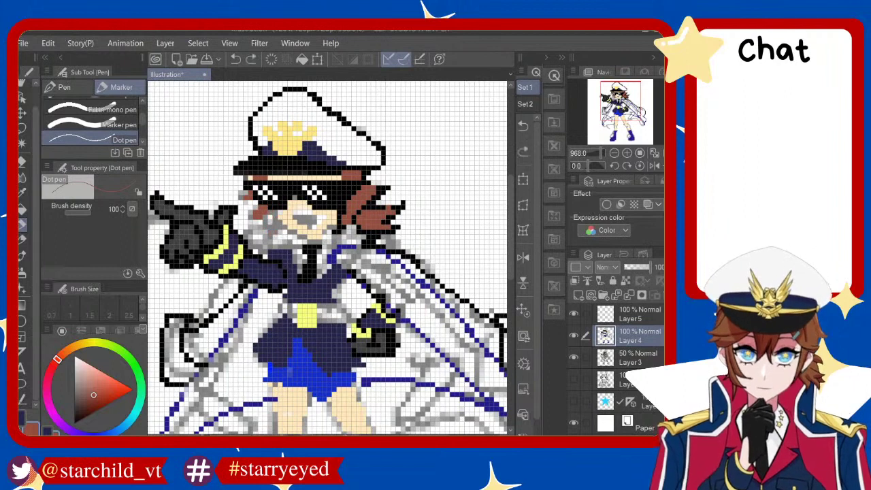
click(275, 232)
key(ctrl+z)
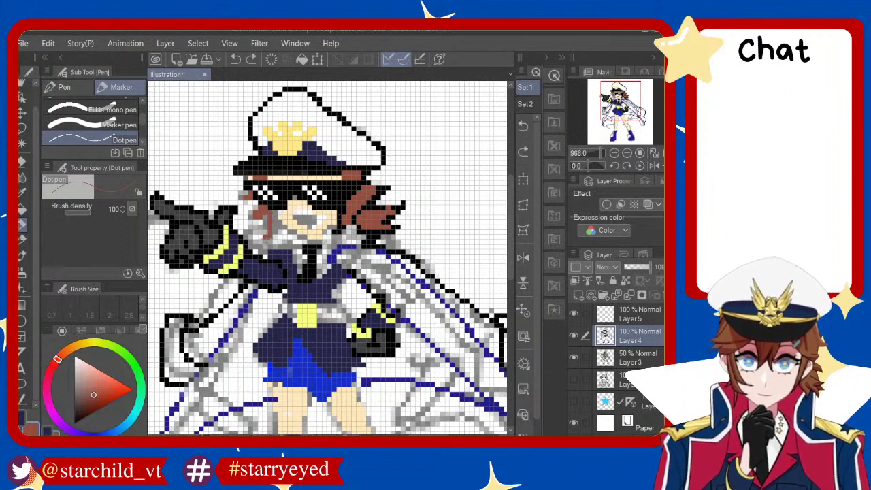
drag(271, 212, 276, 238)
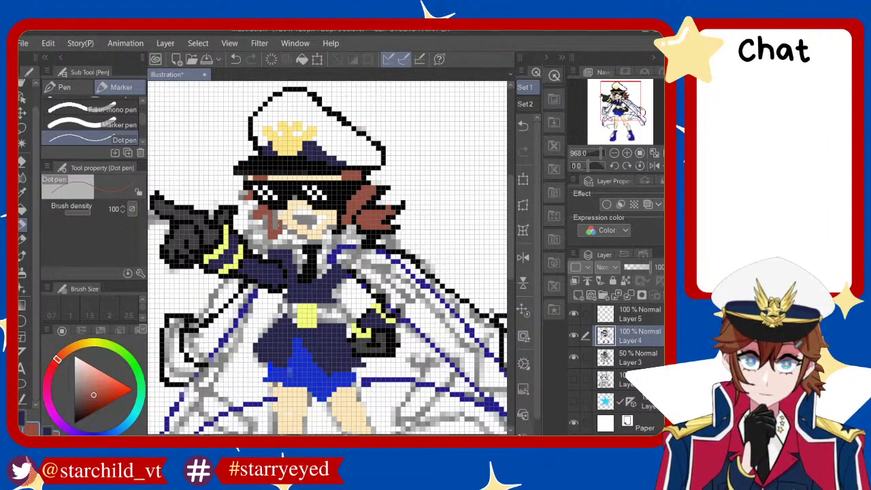
key(ctrl+z)
key(ctrl+y)
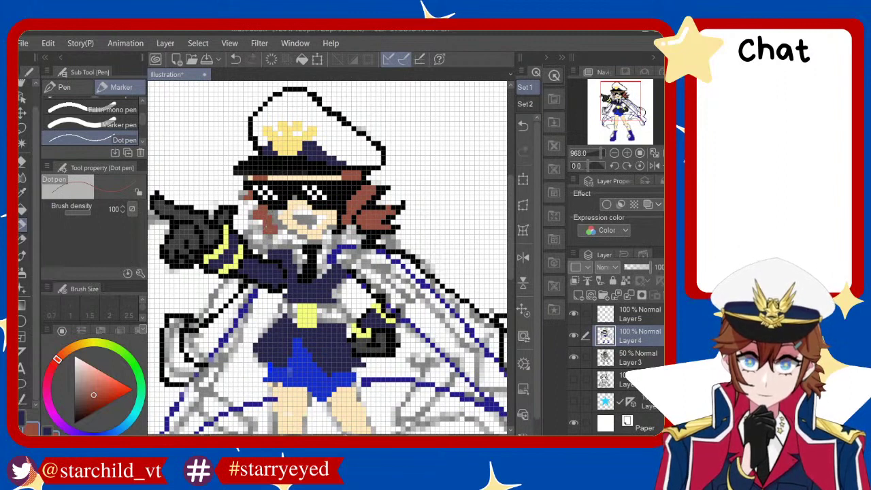
key(ctrl+z)
mouse_move(269, 211)
mouse_down()
mouse_move(269, 238)
mouse_move(264, 215)
mouse_up()
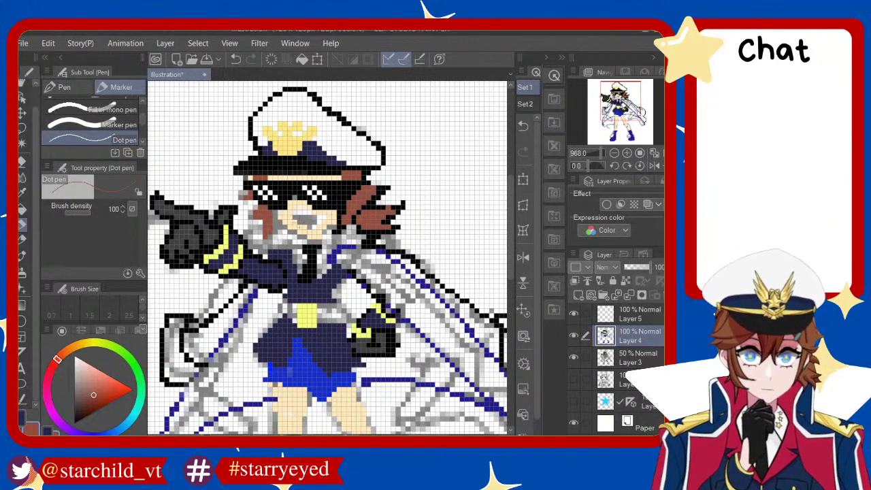
click(78, 346)
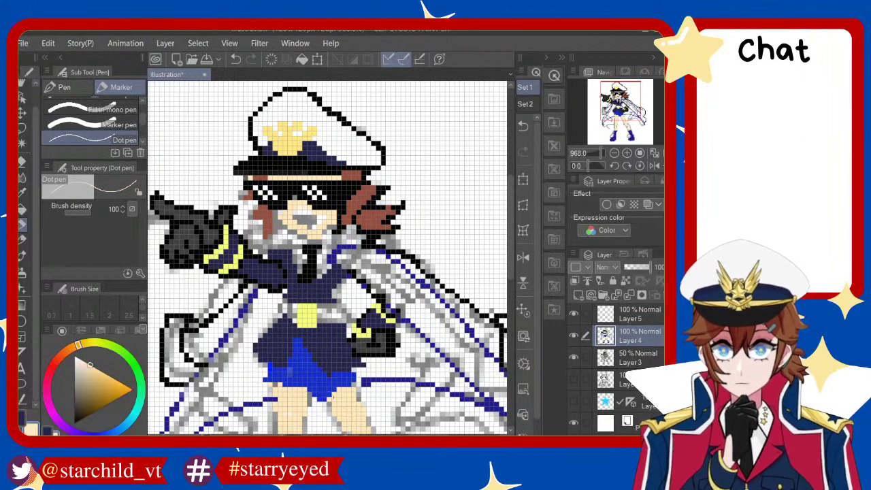
Paint skin tone over the grey face pixels, including the area near the mouth
drag(273, 215, 304, 239)
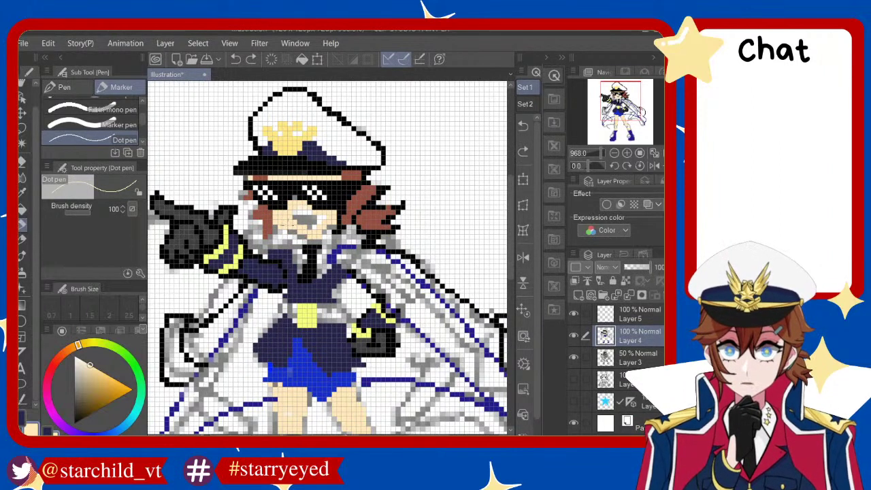
drag(293, 233, 305, 237)
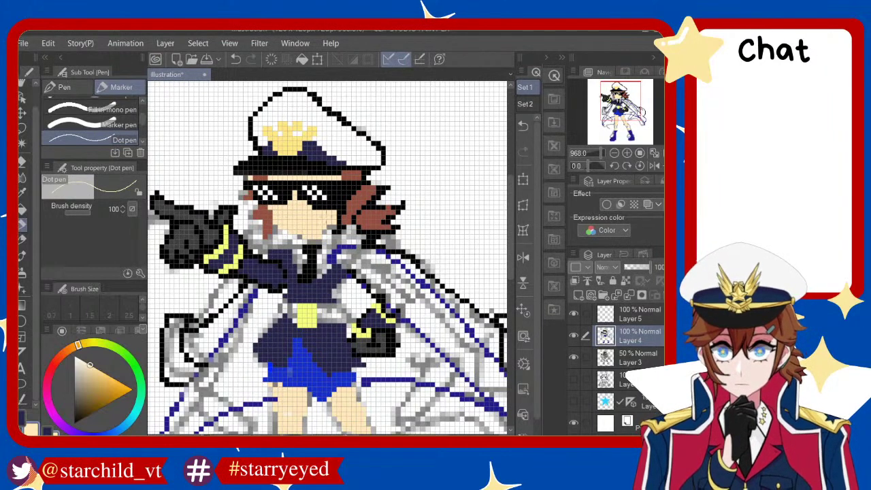
key(ctrl+z)
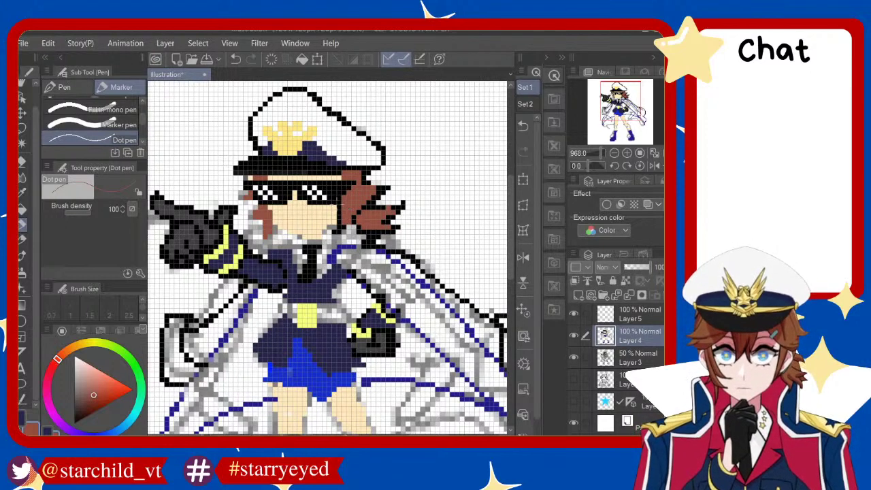
alt+click(317, 214)
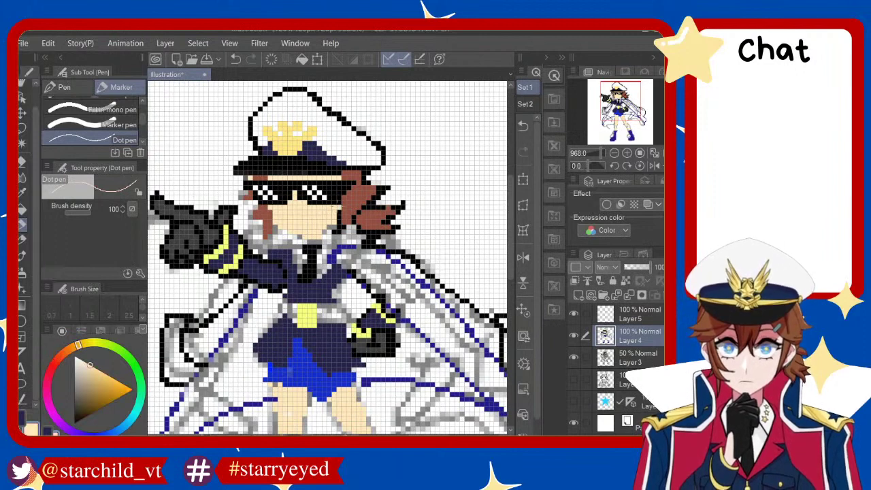
key(ctrl+z)
key(ctrl+y)
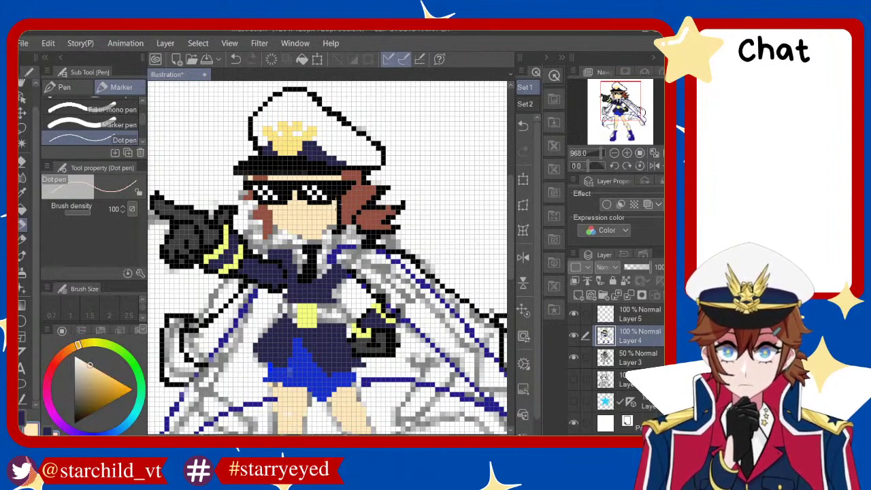
Redraw a few reddish-brown hair pixels beside the sunglasses
alt+click(348, 203)
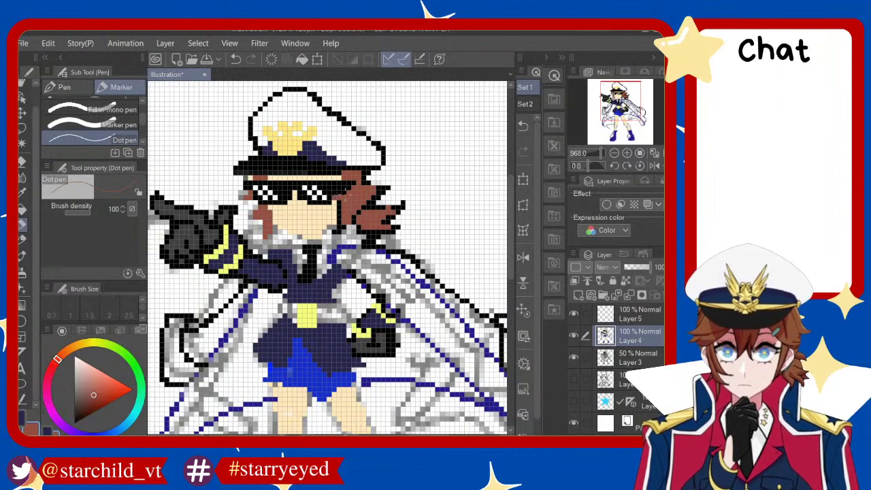
key(ctrl+z)
click(343, 198)
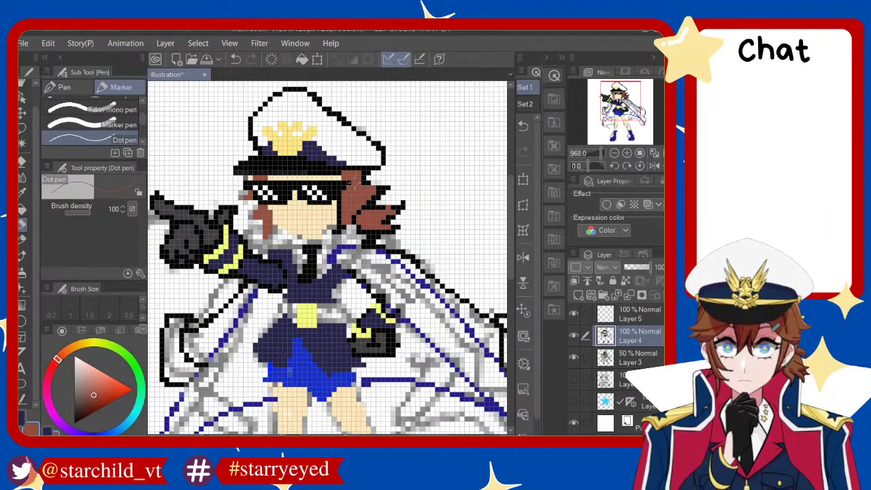
Zoom in and out over the officer to review the hair, shades, cap and uniform
scroll(337, 207, down, 2)
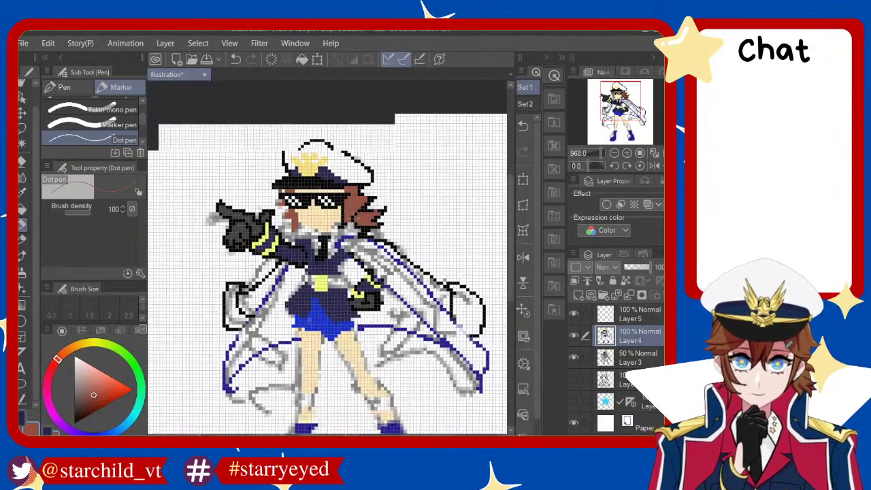
scroll(338, 207, down, 2)
scroll(338, 207, up, 2)
scroll(338, 207, up, 2)
scroll(338, 207, down, 2)
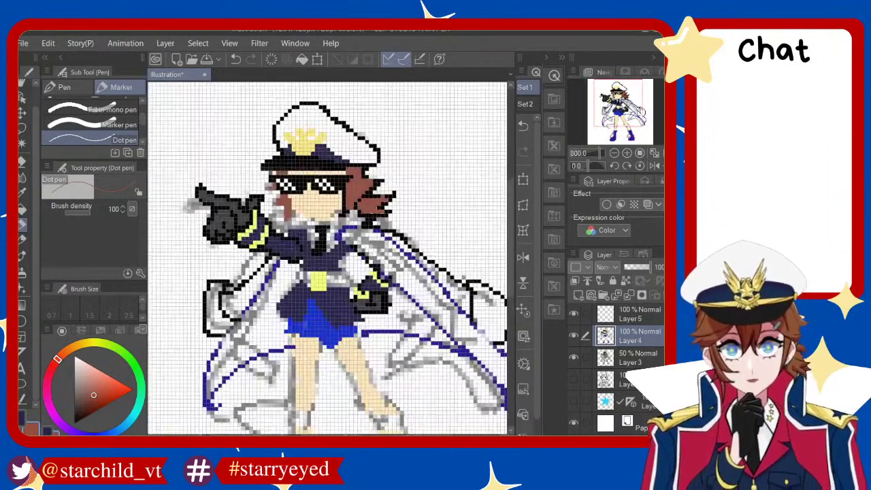
scroll(338, 207, up, 3)
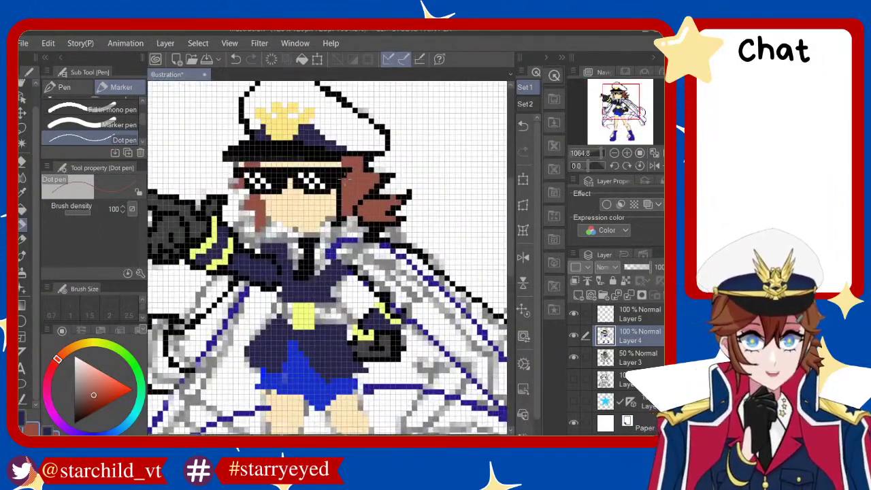
scroll(338, 207, down, 2)
scroll(338, 207, up, 2)
scroll(338, 207, down, 2)
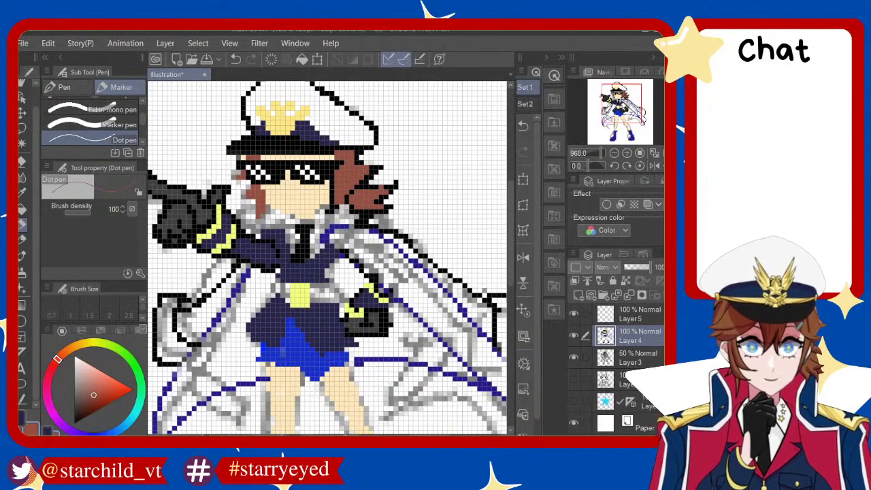
scroll(338, 207, up, 2)
scroll(338, 207, down, 1)
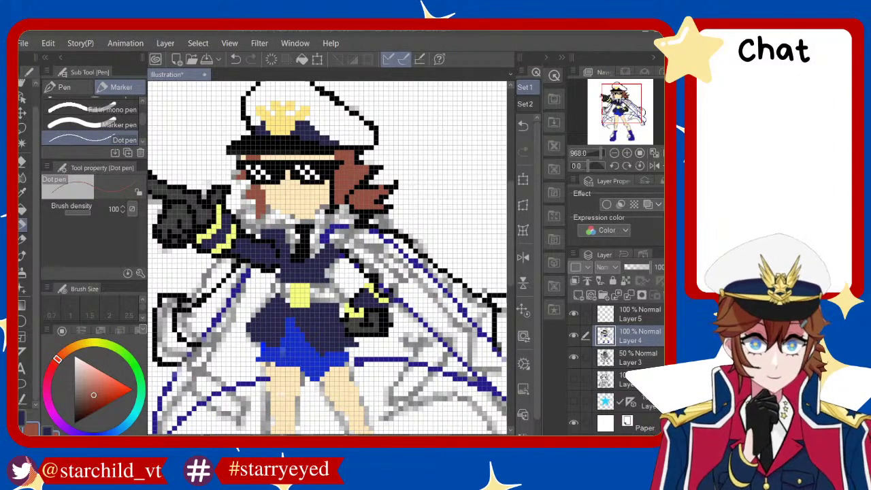
scroll(337, 207, down, 1)
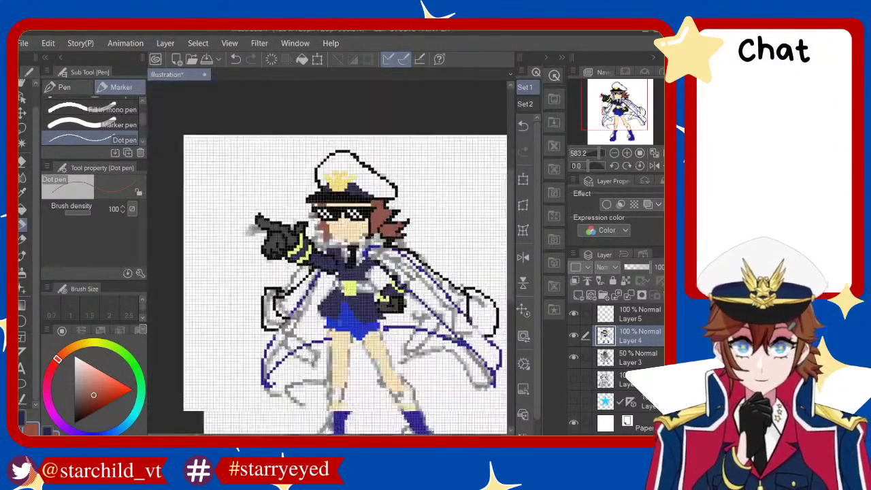
scroll(337, 306, down, 1)
scroll(338, 306, up, 2)
scroll(326, 259, up, 1)
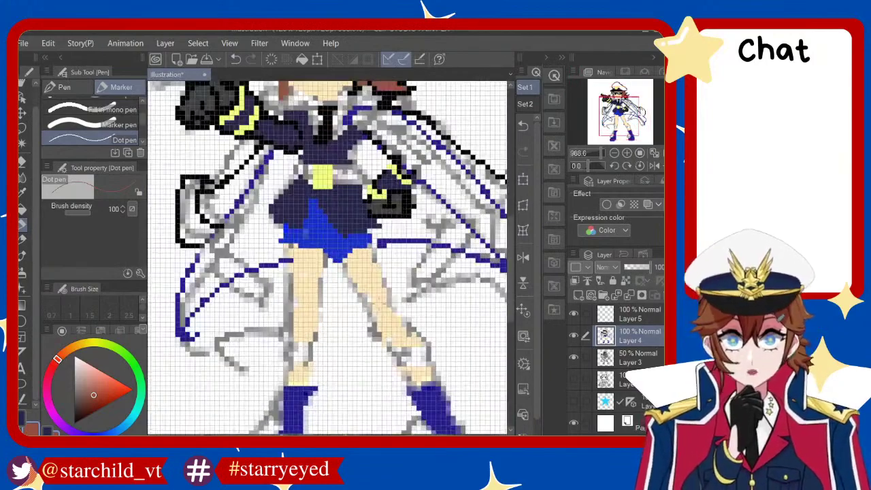
scroll(327, 258, down, 2)
scroll(327, 259, up, 2)
scroll(327, 259, down, 1)
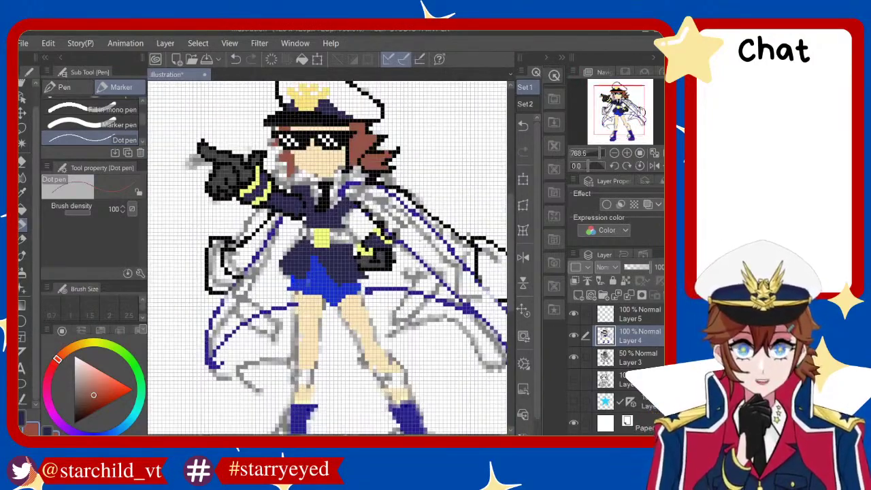
scroll(326, 259, up, 2)
scroll(327, 259, down, 1)
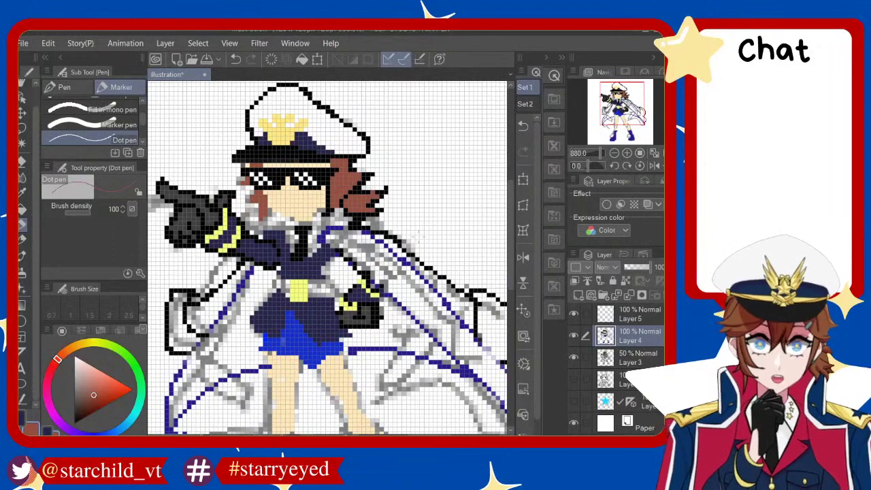
scroll(327, 258, down, 1)
scroll(327, 259, up, 1)
scroll(327, 259, down, 1)
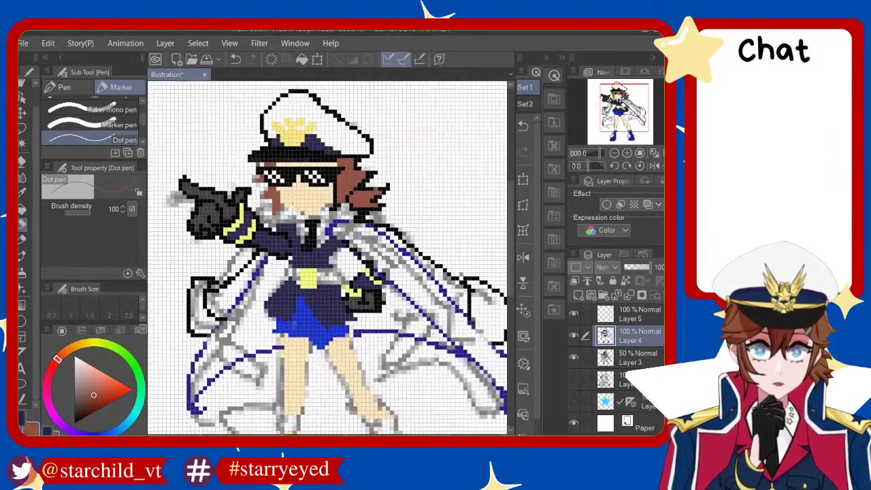
scroll(327, 259, up, 2)
scroll(327, 259, down, 3)
scroll(327, 259, up, 1)
scroll(367, 283, up, 1)
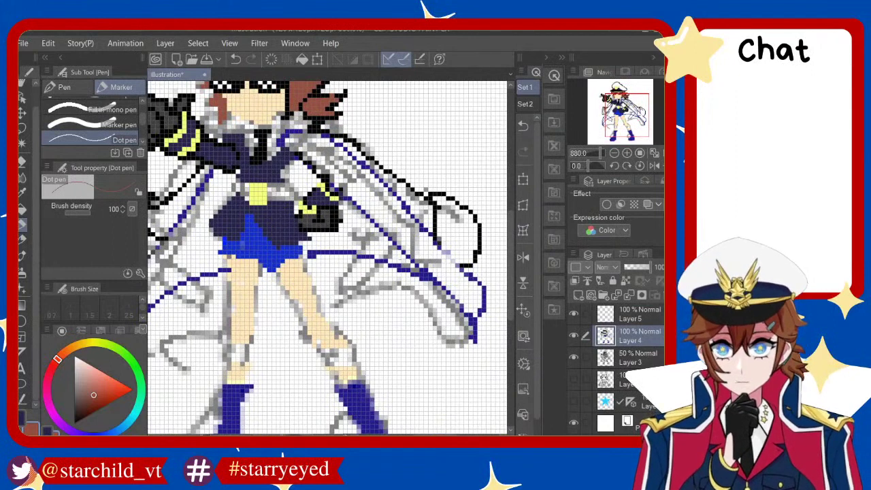
Sample the cape's blue and fill the lower right cape area with it
alt+click(429, 265)
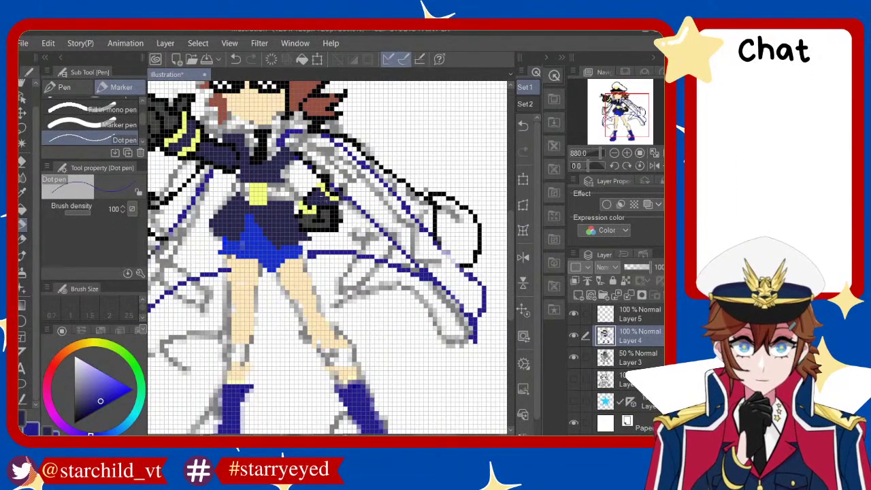
click(326, 202)
key(ctrl+z)
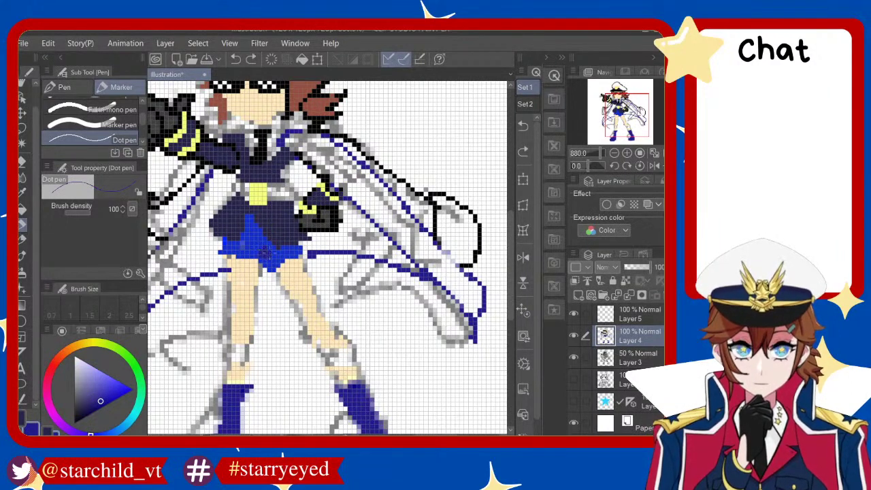
click(269, 255)
key(ctrl+z)
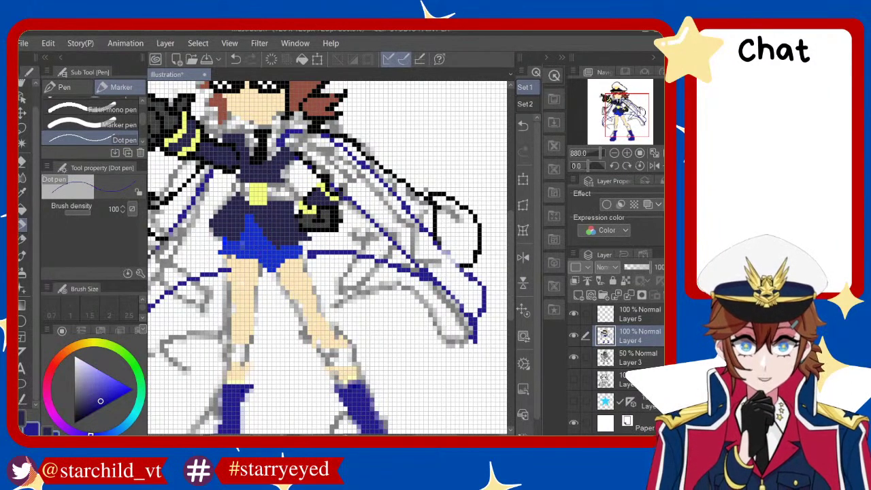
drag(399, 225, 449, 290)
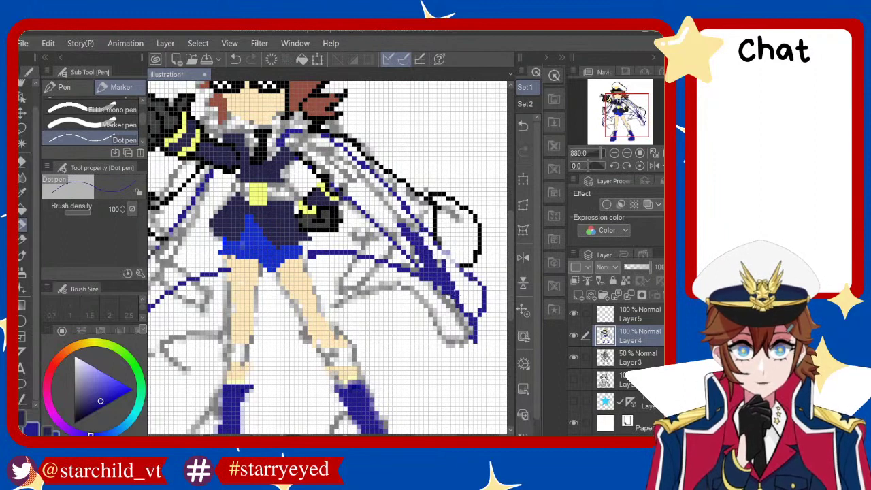
key(ctrl+z)
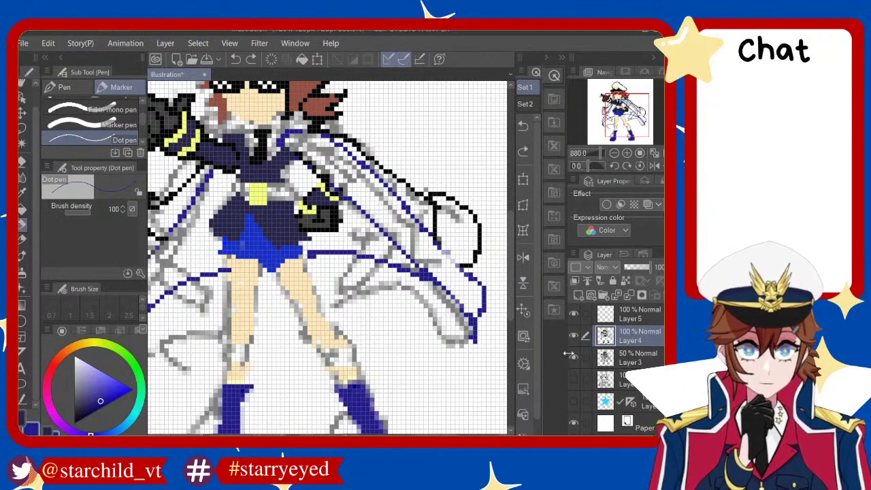
drag(433, 266, 457, 296)
drag(412, 252, 469, 307)
mouse_move(446, 256)
mouse_down()
mouse_move(480, 300)
mouse_move(478, 334)
mouse_up()
Fill the diagonal right cape band in blue and check it with the sketch layer hidden
drag(402, 225, 425, 256)
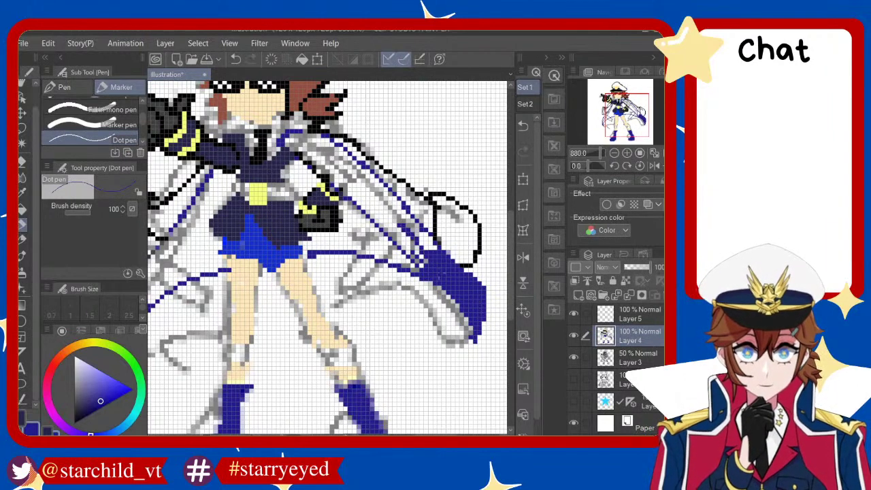
mouse_move(361, 204)
mouse_down()
mouse_move(426, 262)
mouse_move(358, 192)
mouse_move(300, 145)
mouse_move(288, 146)
mouse_move(350, 178)
mouse_move(394, 219)
mouse_up()
drag(362, 181, 399, 221)
drag(373, 182, 436, 248)
drag(402, 205, 351, 160)
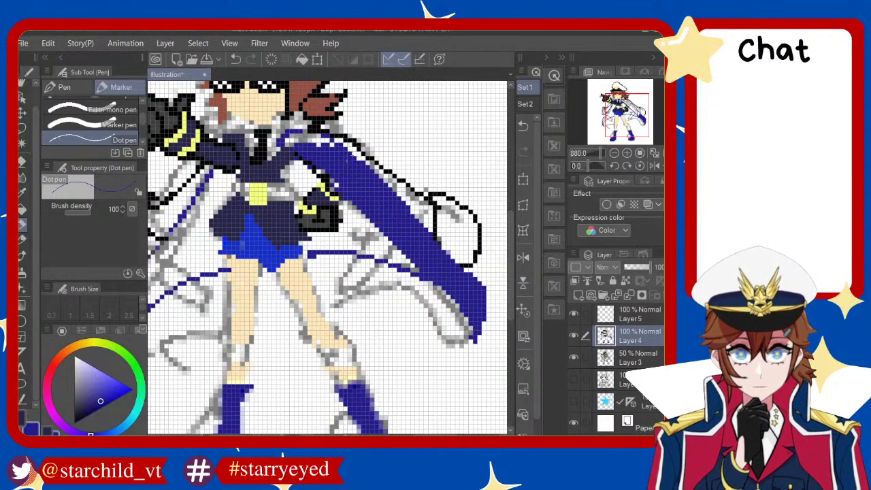
key(ctrl+0)
scroll(367, 190, up, 5)
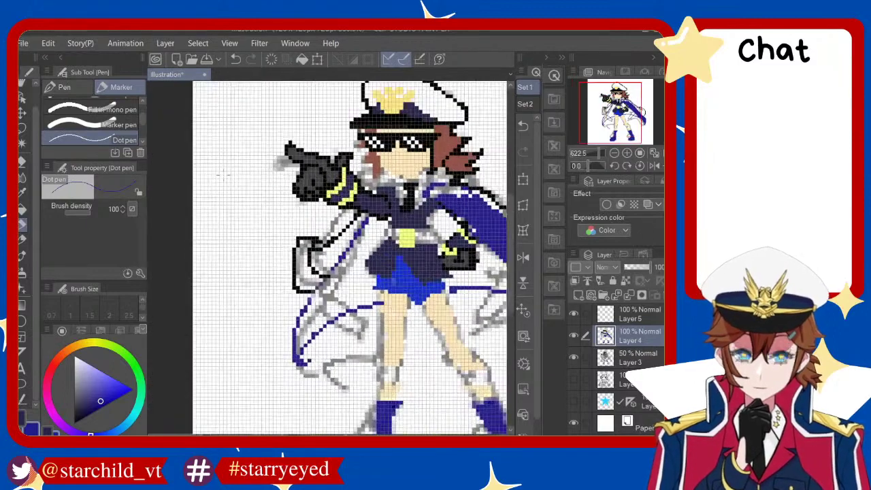
click(574, 358)
click(574, 358)
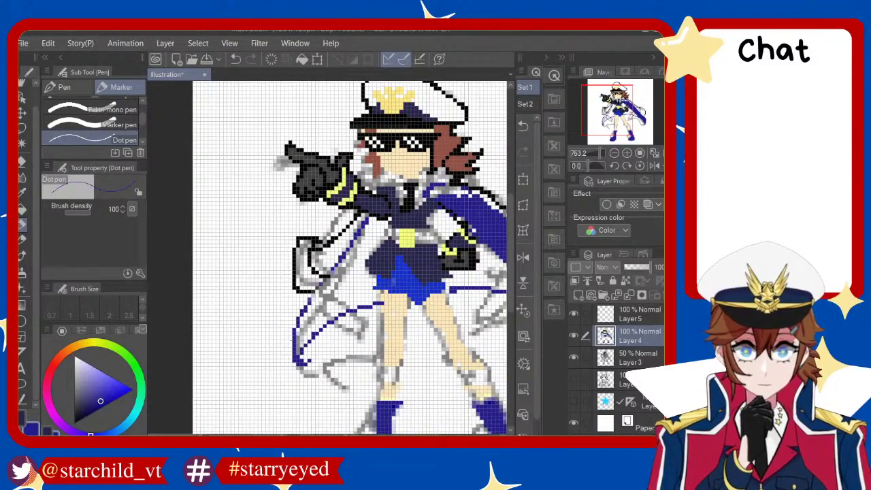
Draw the blue edge along the cape's lower-left side, extending diagonally up toward the collar
drag(300, 348, 344, 272)
key(ctrl+z)
drag(298, 351, 337, 280)
drag(305, 328, 333, 283)
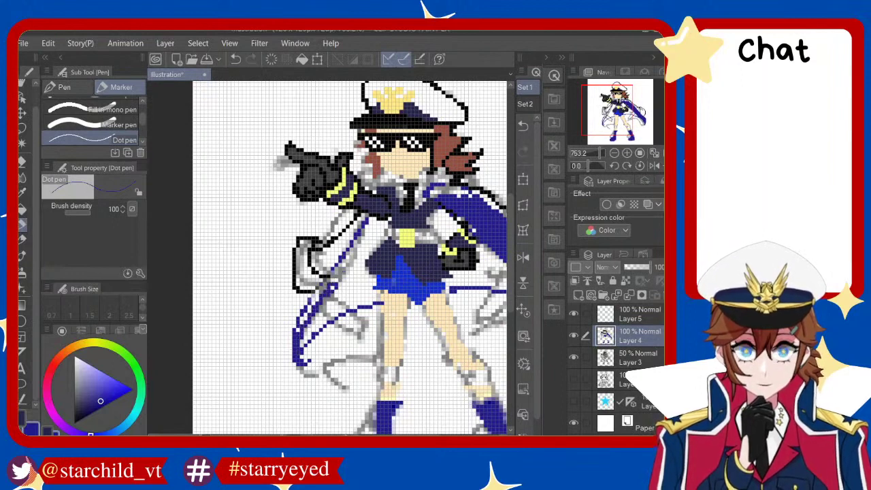
drag(310, 309, 373, 222)
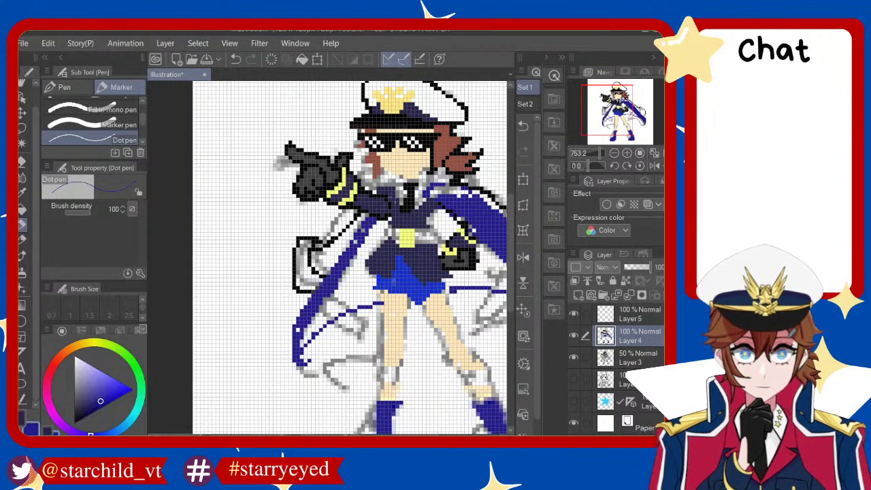
key(ctrl+z)
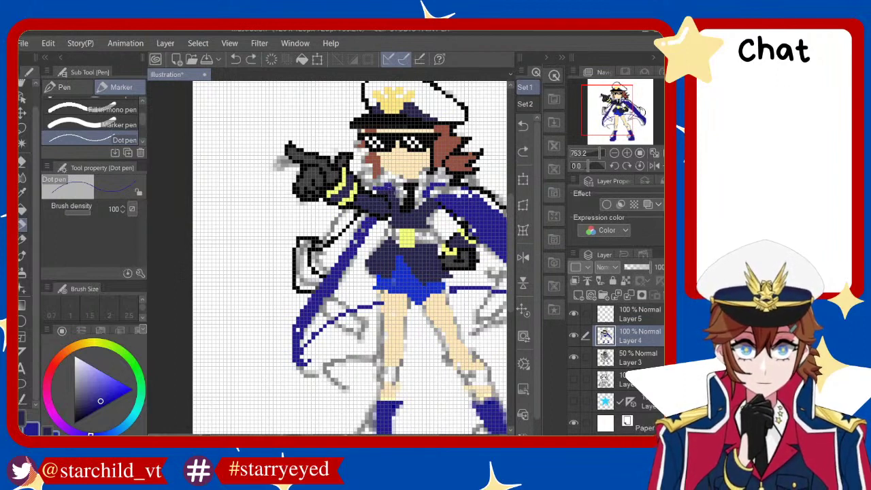
key(ctrl+y)
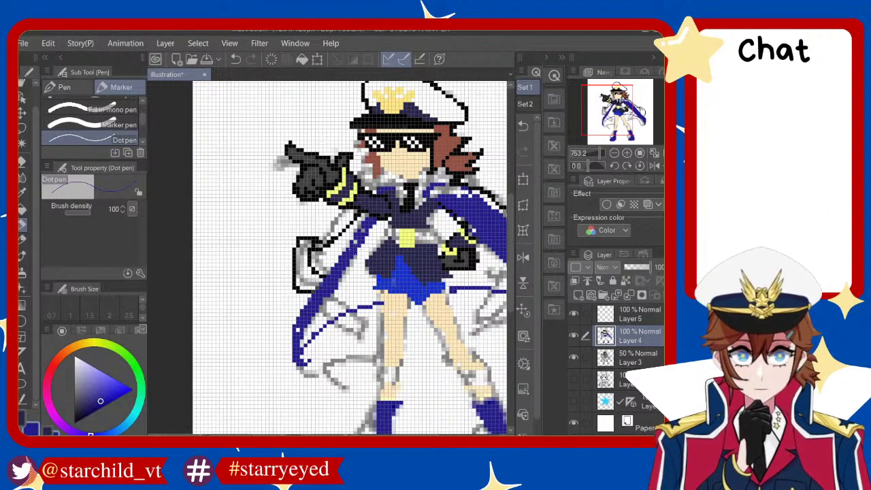
drag(365, 230, 355, 244)
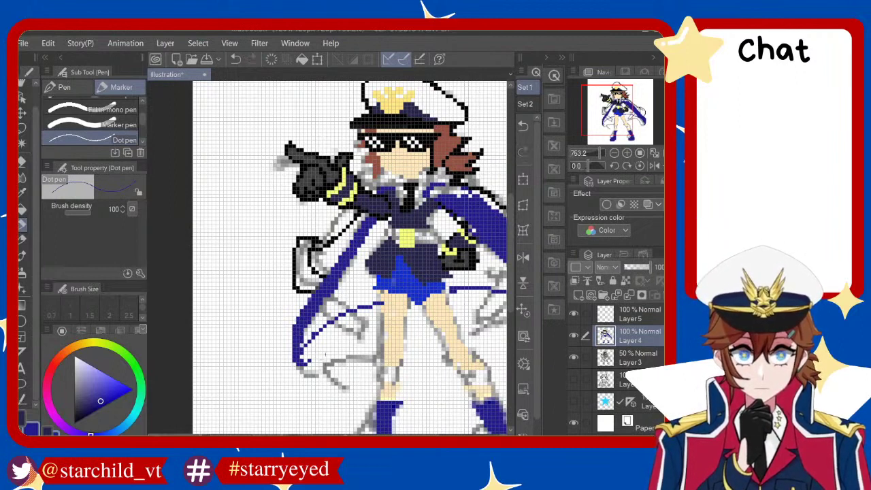
key(ctrl+z)
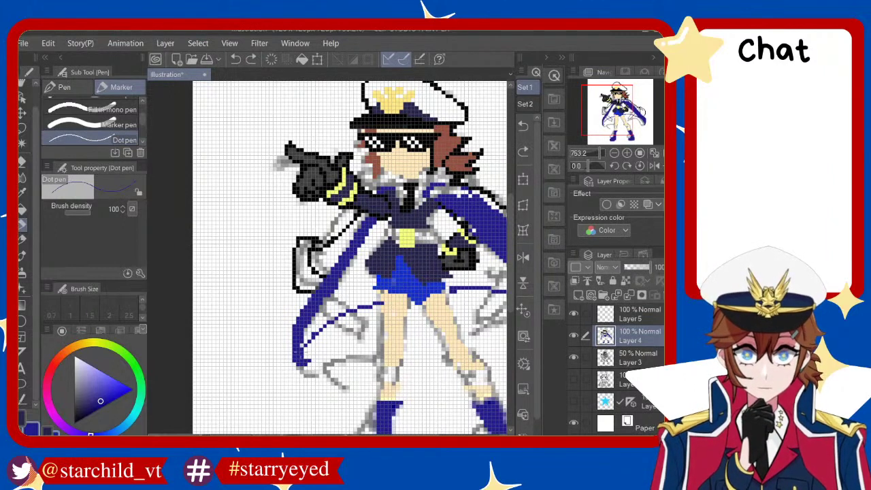
Touch up the skin-tone pixels on the character's legs
click(314, 345)
scroll(418, 360, down, 3)
scroll(419, 359, up, 4)
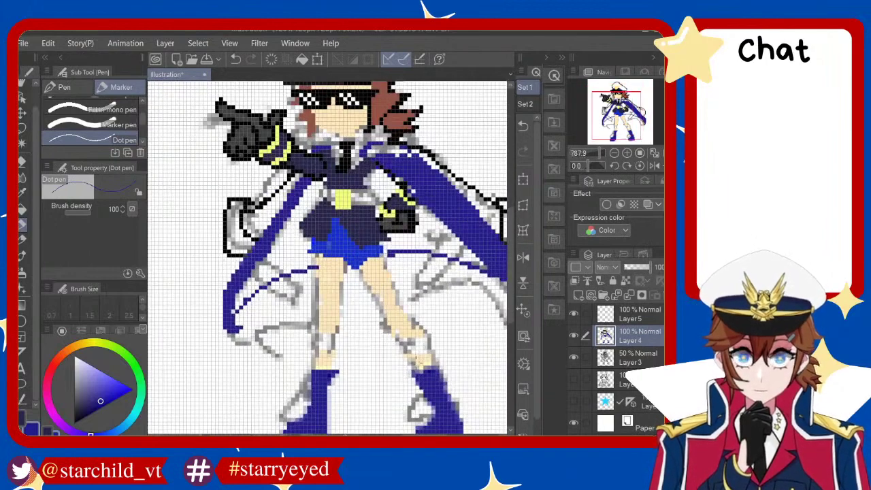
alt+click(335, 280)
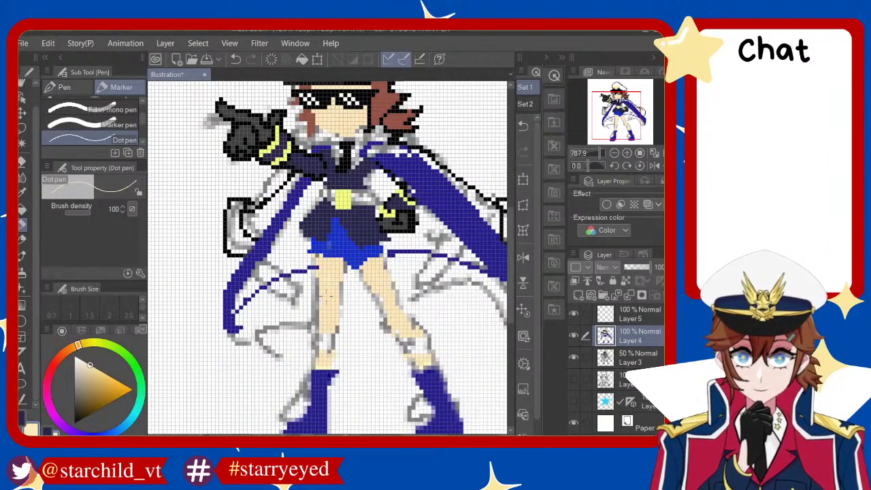
key(ctrl+z)
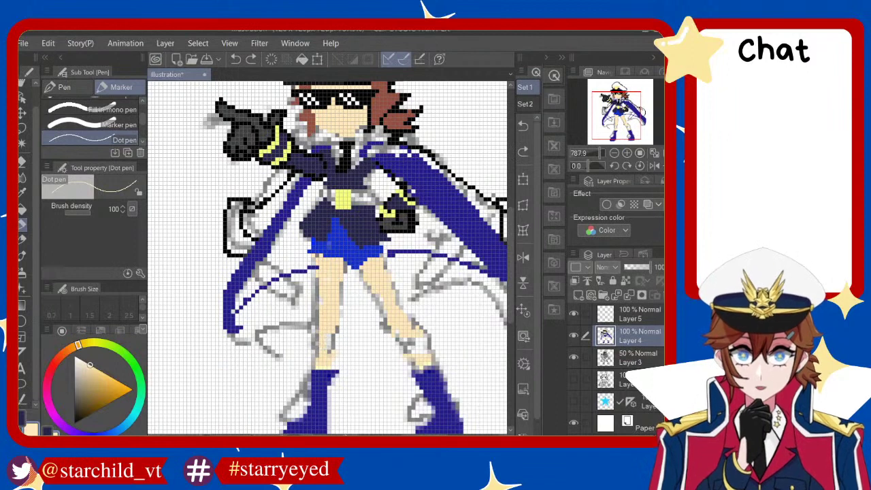
click(338, 314)
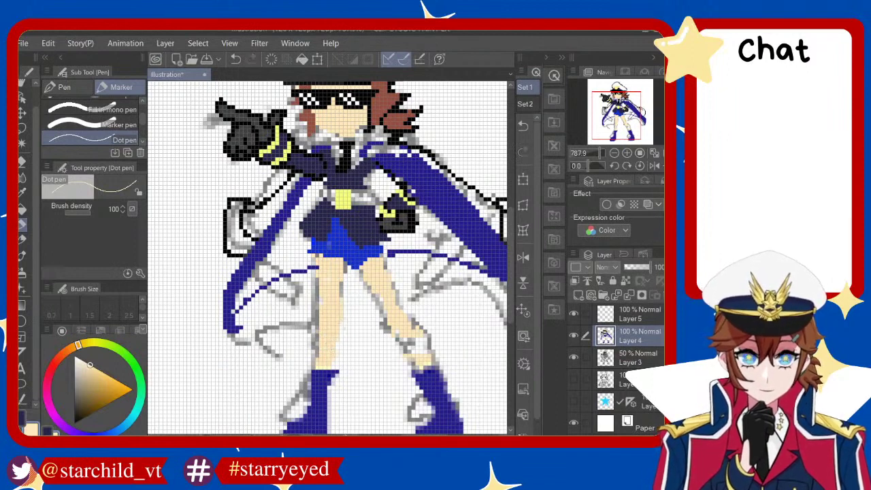
key(ctrl+z)
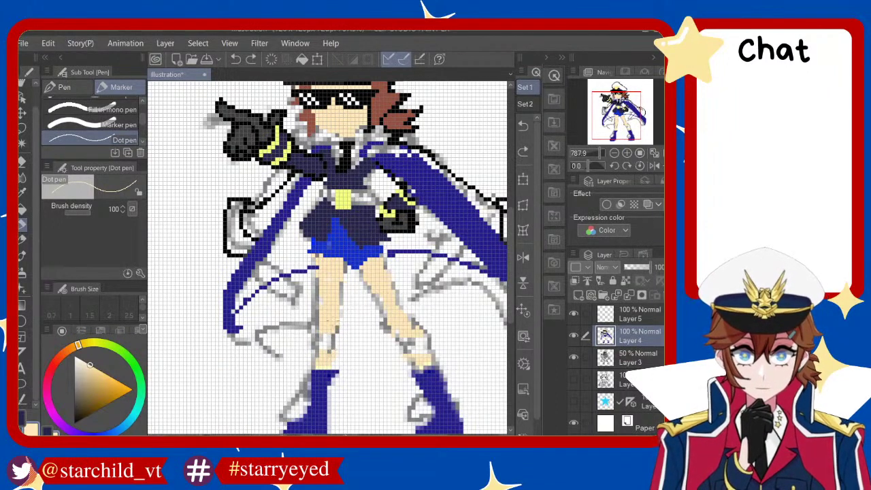
click(326, 366)
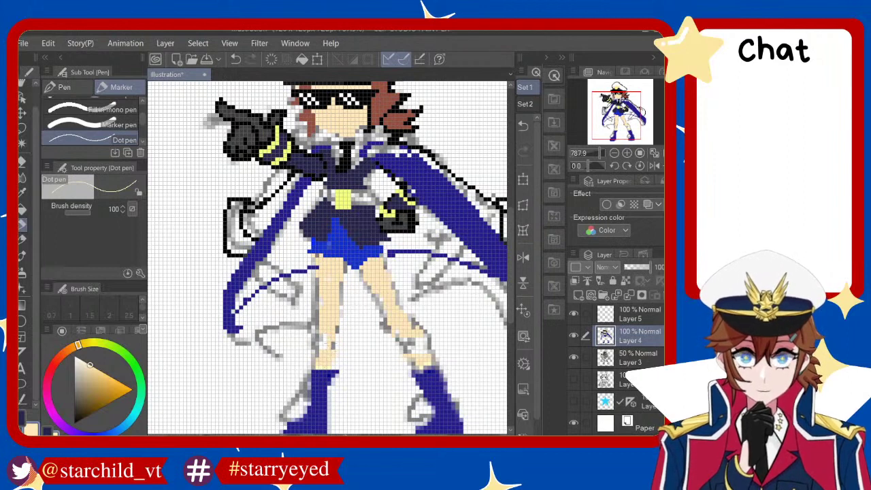
click(332, 370)
key(ctrl+z)
click(327, 340)
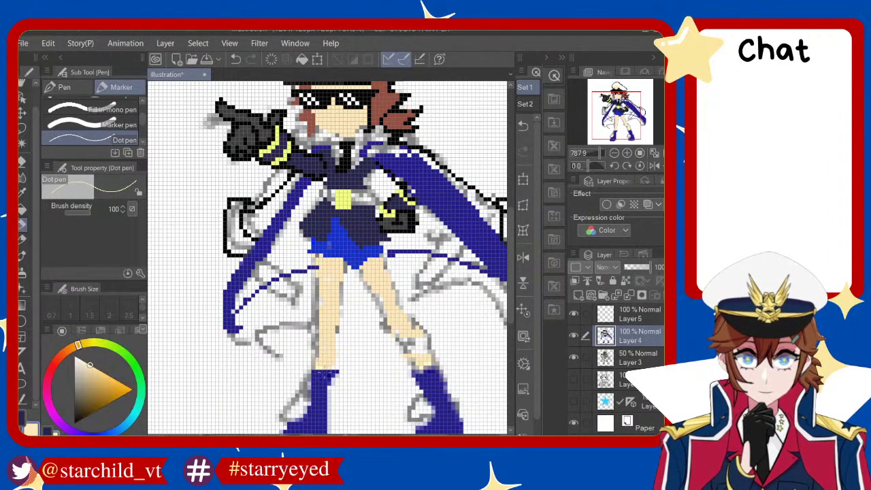
Erase the stray boot pixels near the leg with the Rough eraser
alt+click(338, 382)
click(22, 162)
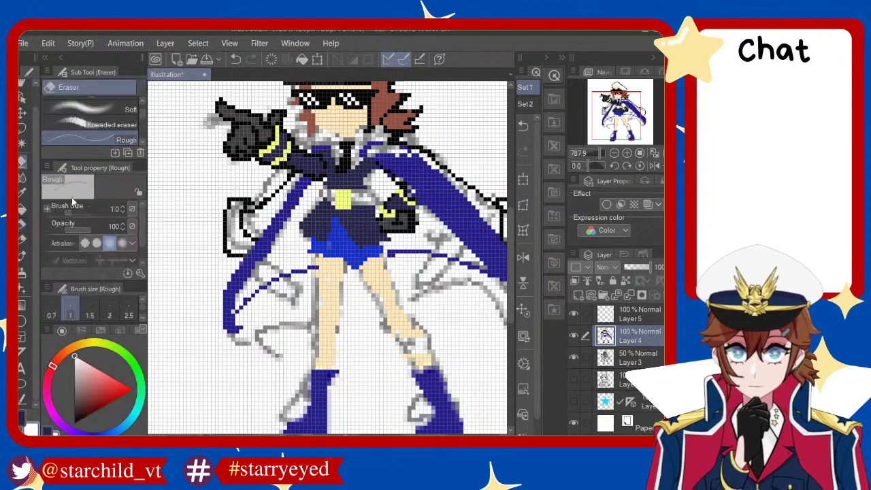
drag(338, 374, 338, 367)
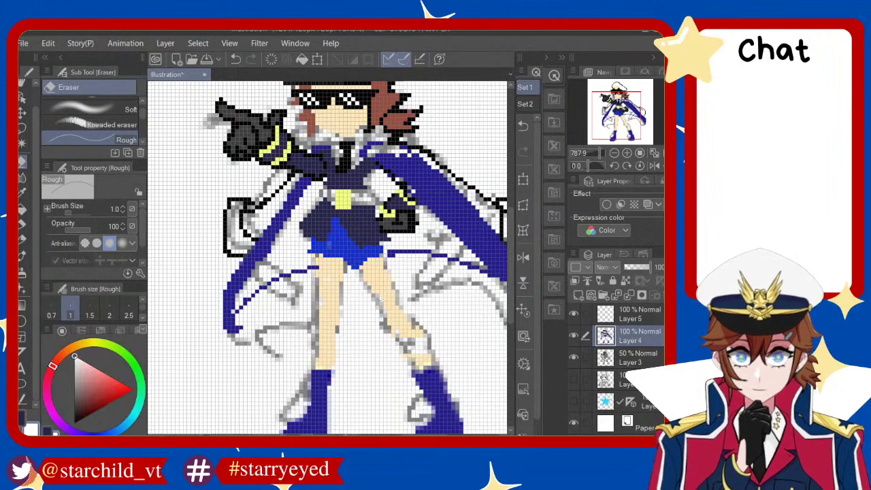
scroll(379, 299, down, 3)
scroll(381, 300, up, 1)
scroll(382, 299, up, 1)
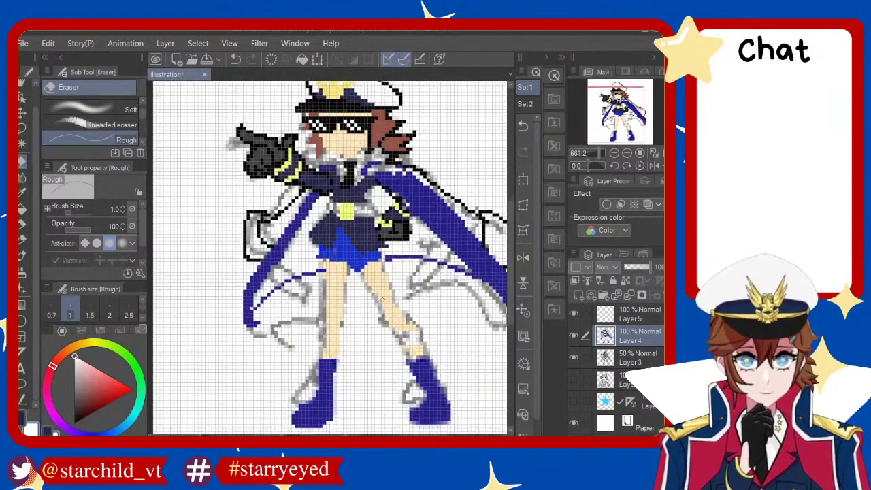
click(22, 223)
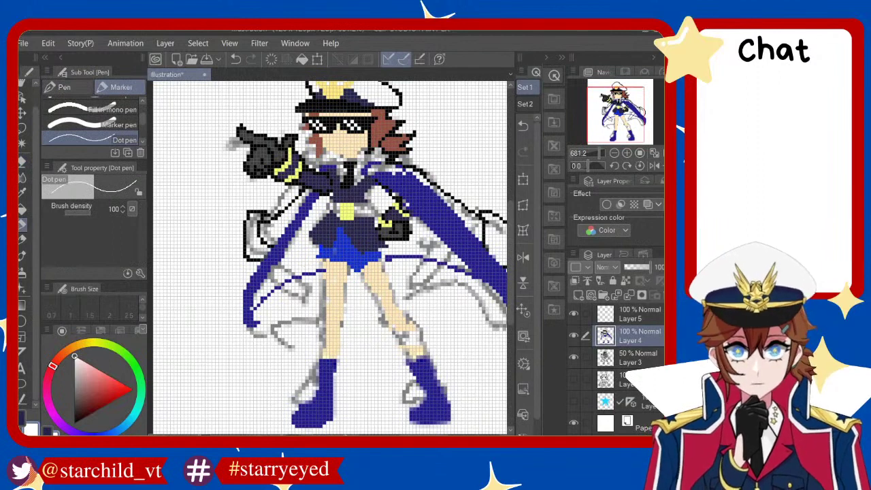
Set the drawing colour to a bright red, darkened slightly
click(100, 386)
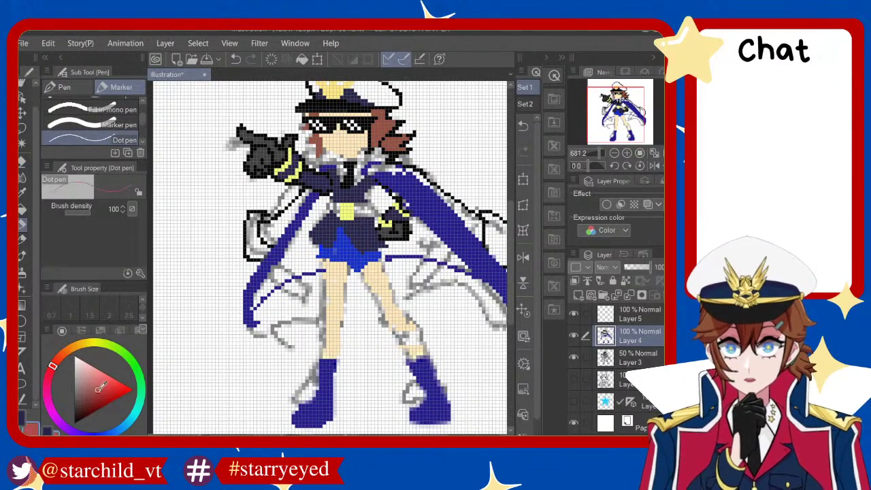
drag(100, 386, 131, 390)
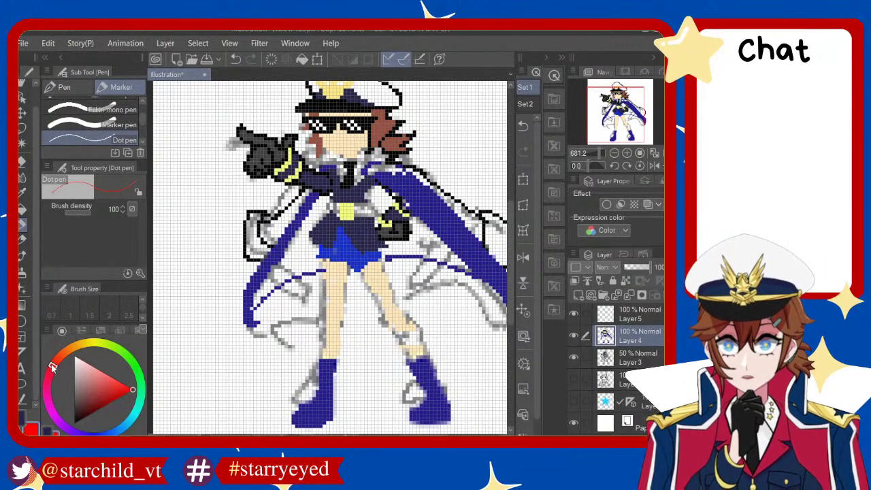
click(118, 399)
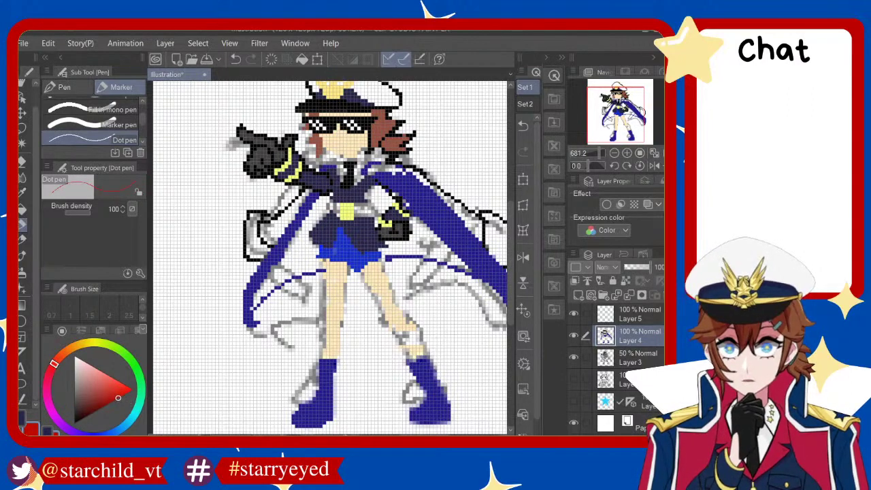
scroll(331, 257, down, 1)
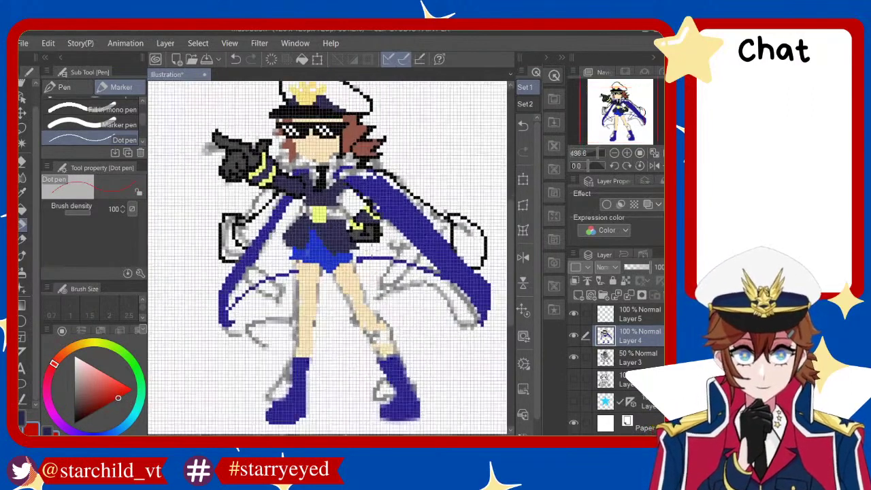
scroll(320, 168, up, 2)
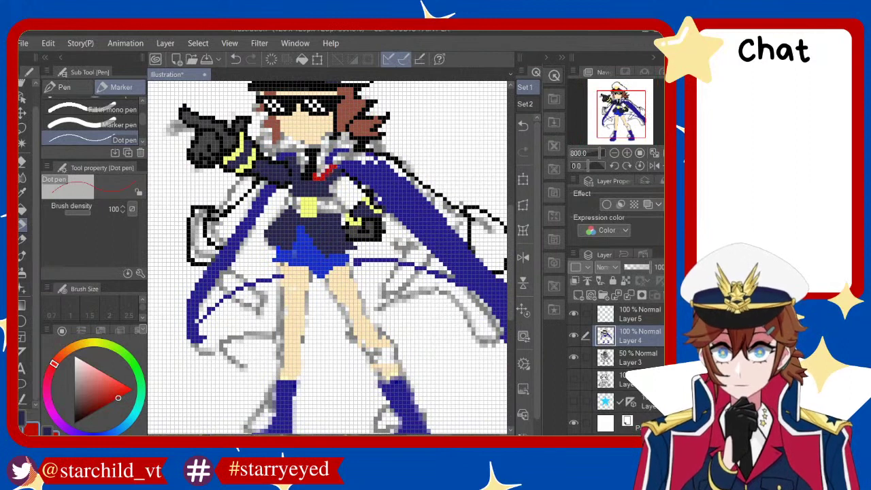
Draw a straight red line along the collar and extend the trim downward
key(ctrl+z)
drag(334, 163, 291, 183)
key(ctrl+z)
key(ctrl+z)
key(ctrl+z)
key(ctrl+z)
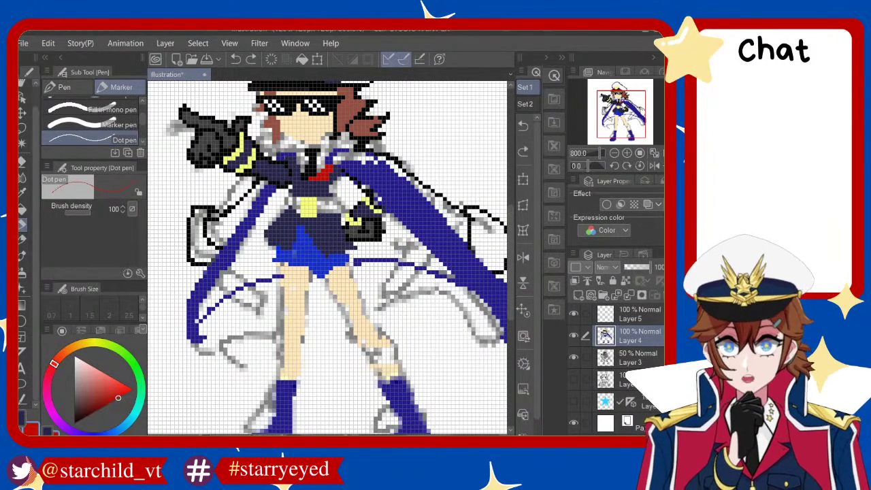
click(289, 162)
drag(290, 162, 304, 176)
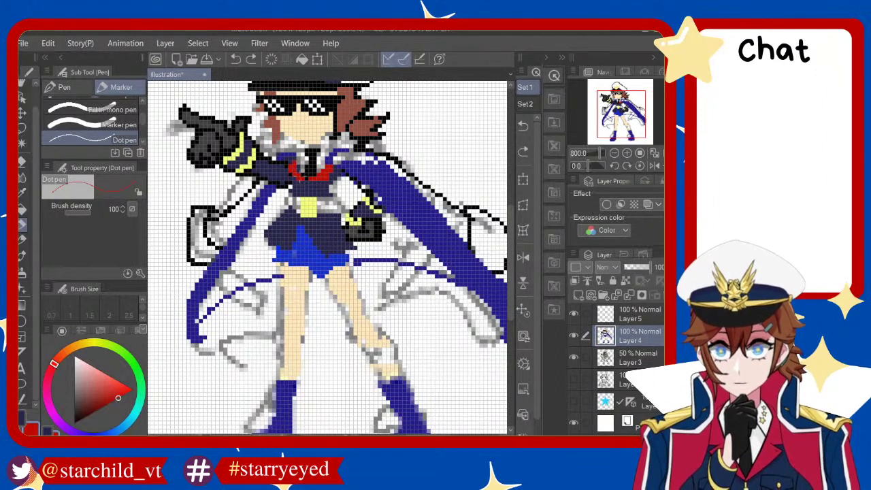
key(ctrl+z)
Redraw the red collar pixels into a V-shaped trim around the tie
click(297, 167)
key(ctrl+z)
click(299, 167)
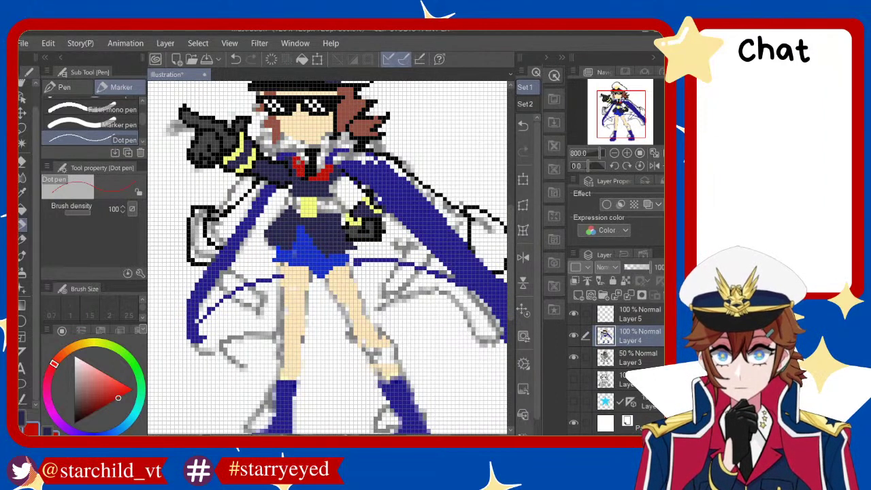
click(301, 155)
key(ctrl+z)
drag(293, 157, 304, 173)
key(ctrl+z)
click(298, 169)
key(ctrl+z)
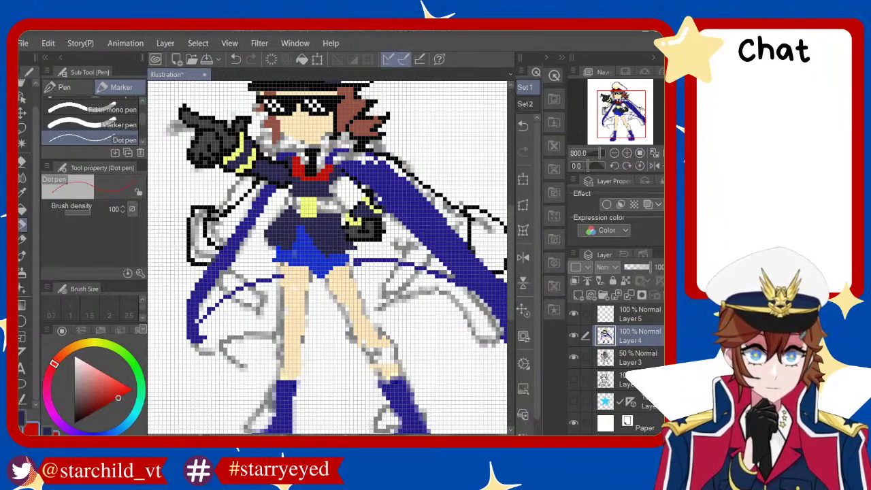
mouse_move(312, 182)
mouse_down()
mouse_move(298, 191)
mouse_move(312, 187)
mouse_up()
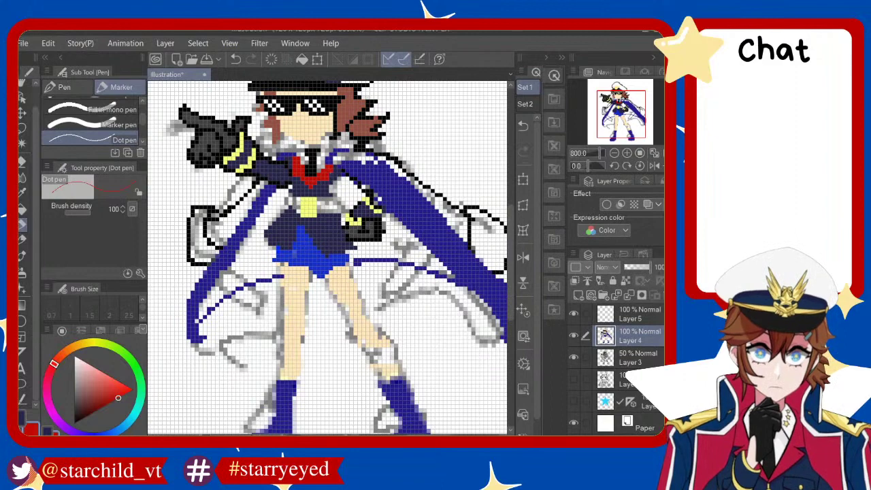
Draw a red pixel line down the right edge of the blue cape
scroll(474, 230, down, 2)
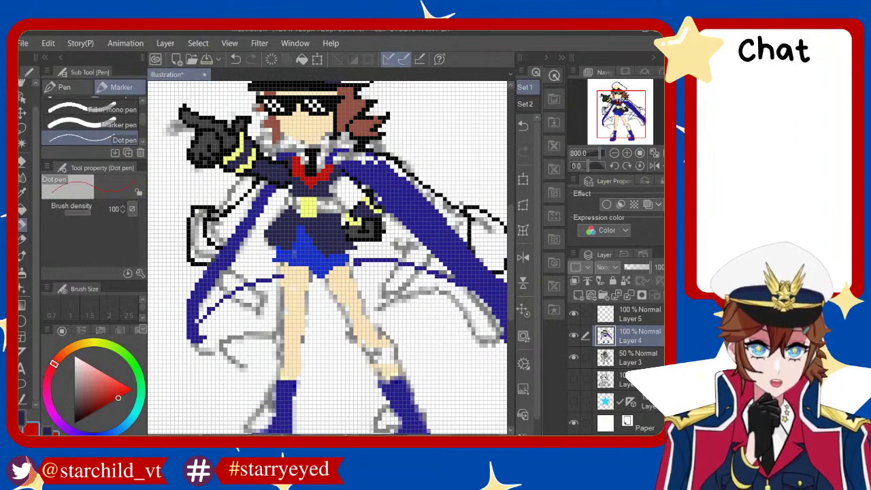
scroll(474, 230, up, 2)
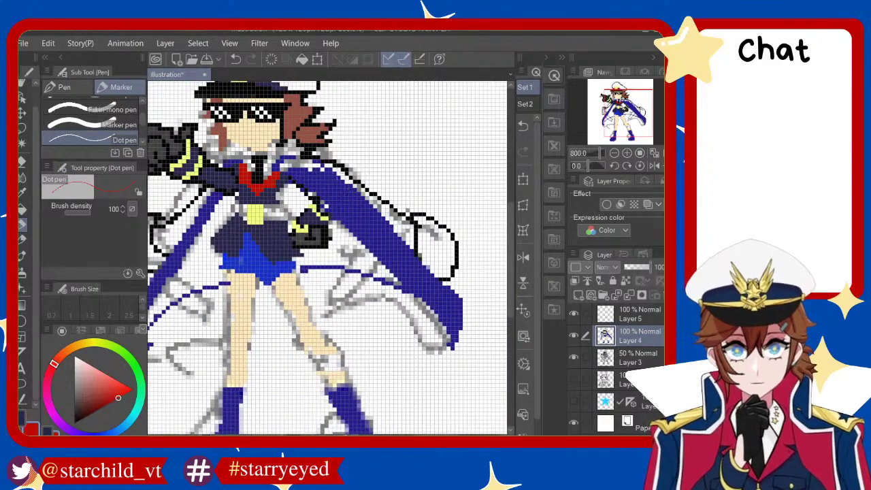
drag(334, 167, 406, 218)
key(ctrl+z)
key(ctrl+z)
drag(334, 168, 406, 218)
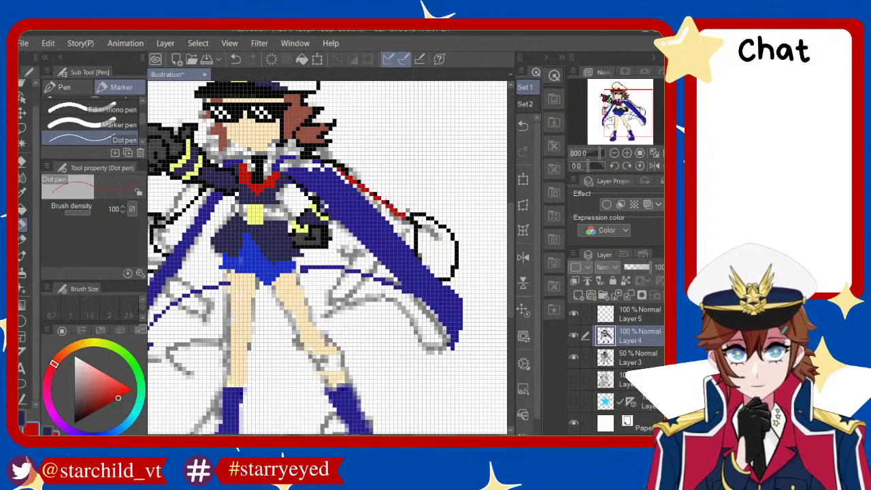
key(ctrl+z)
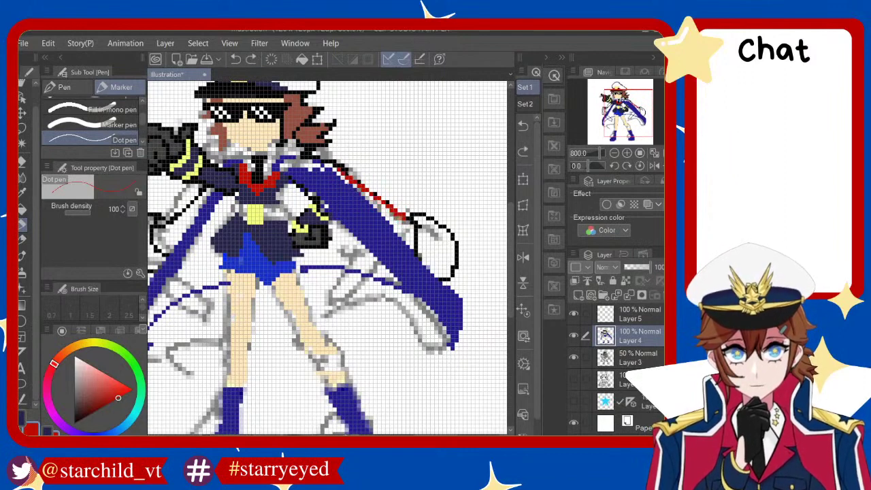
drag(371, 202, 411, 232)
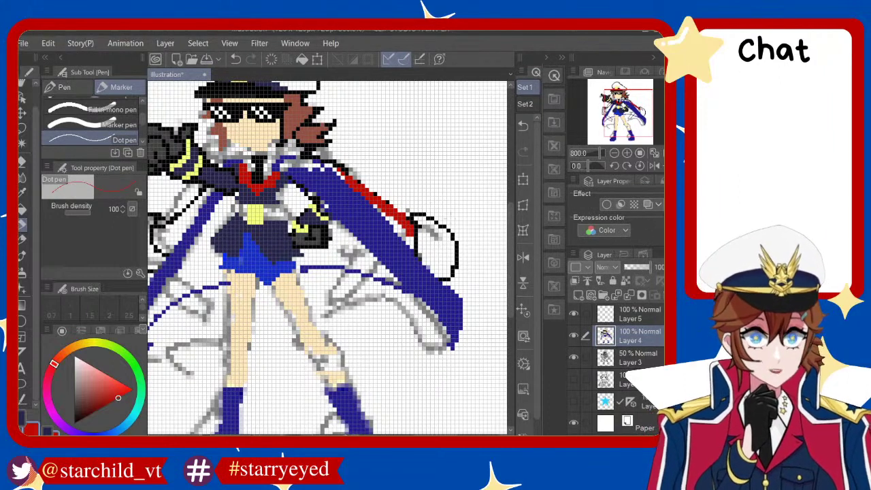
Add red stripes inside the cape tip and along its outer outline, touching up stray pixels
drag(429, 220, 435, 247)
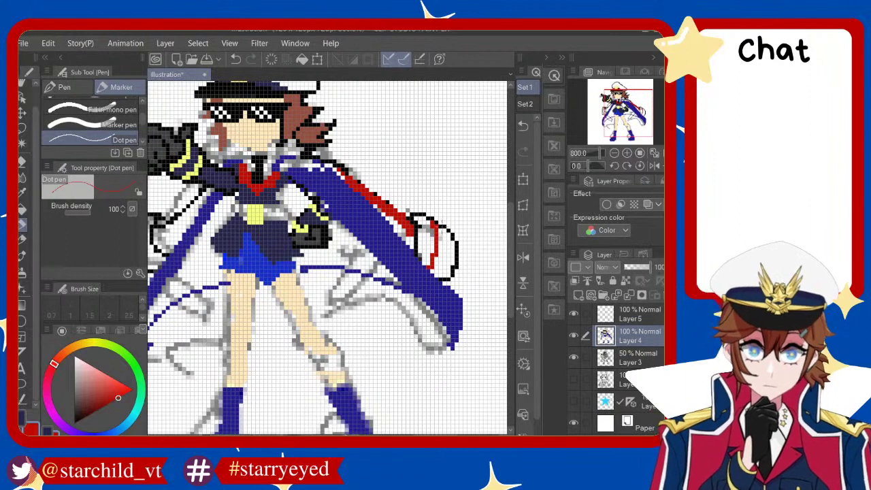
key(ctrl+z)
mouse_move(437, 225)
mouse_down()
mouse_move(440, 270)
mouse_move(432, 278)
mouse_up()
drag(454, 236, 448, 278)
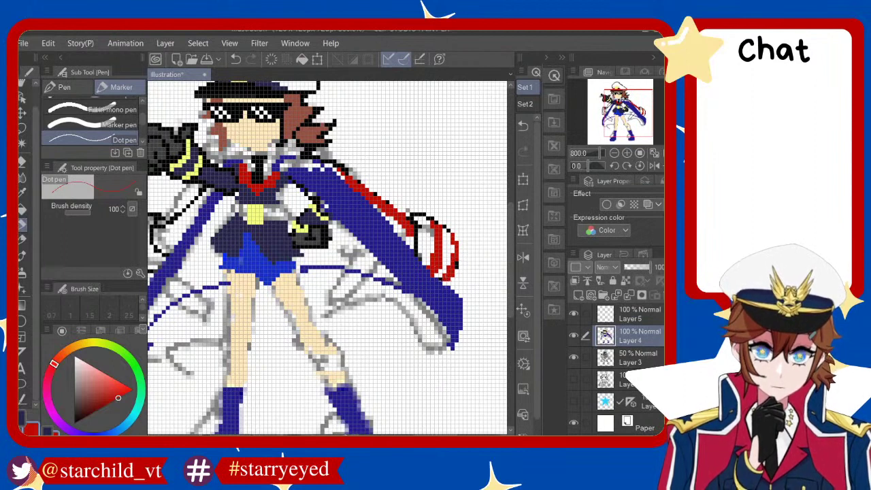
drag(452, 244, 452, 255)
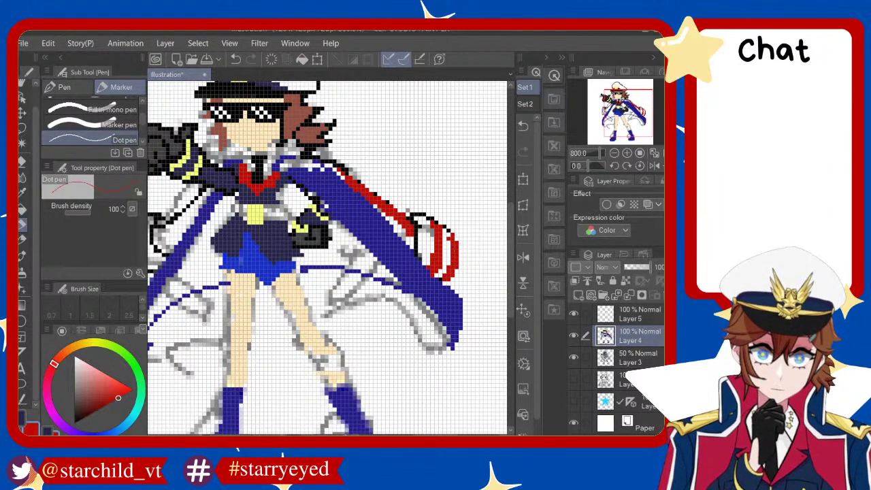
click(447, 231)
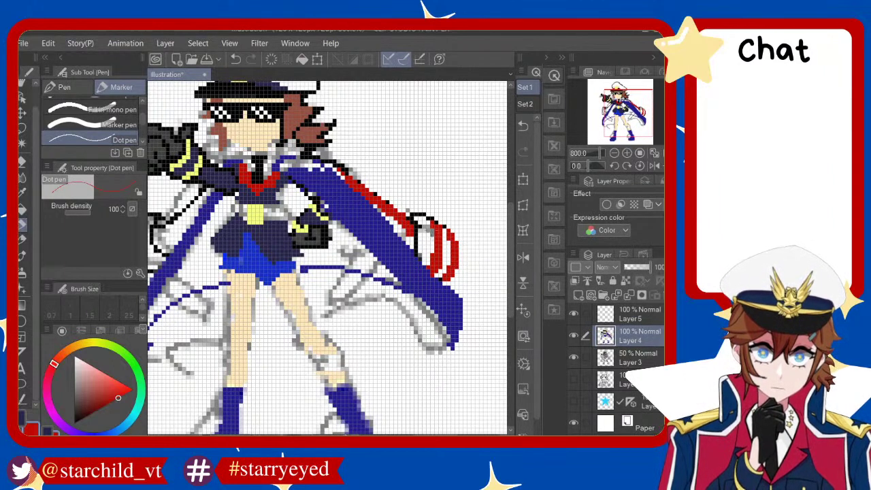
drag(427, 217, 440, 266)
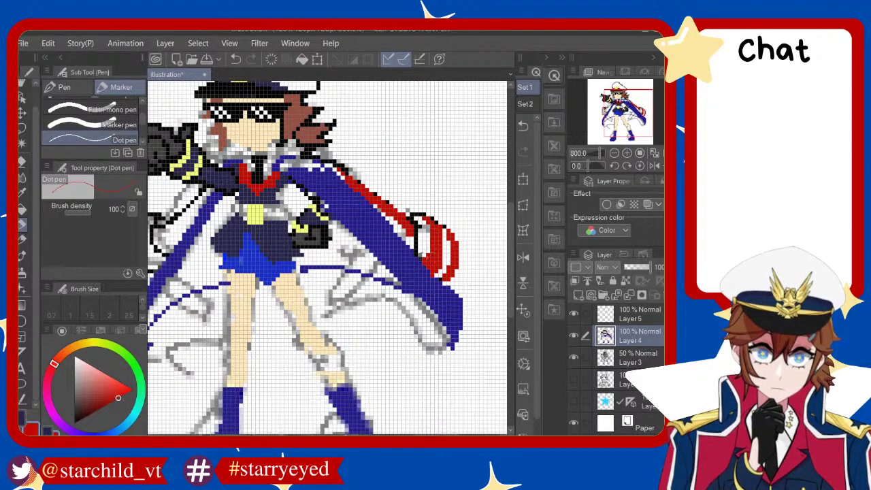
scroll(327, 259, down, 5)
Add matching red stripes to the left cape wing tip
scroll(327, 259, up, 4)
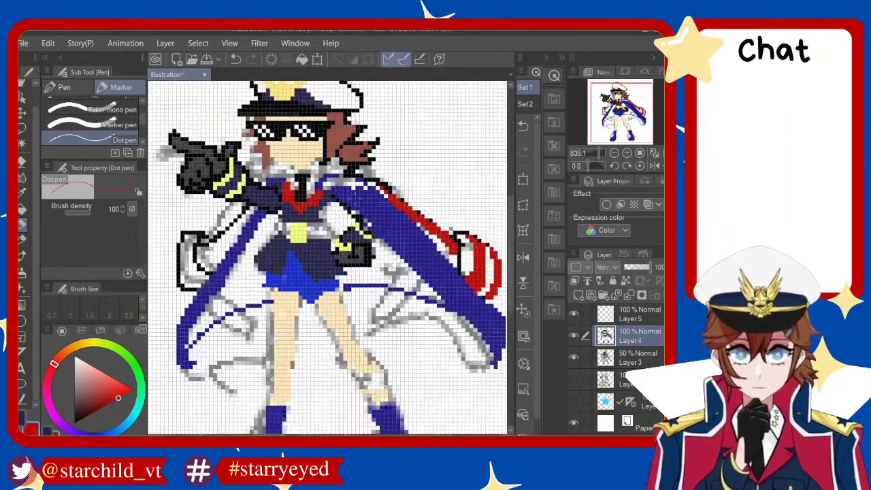
scroll(327, 259, down, 5)
scroll(326, 258, up, 5)
drag(196, 239, 207, 275)
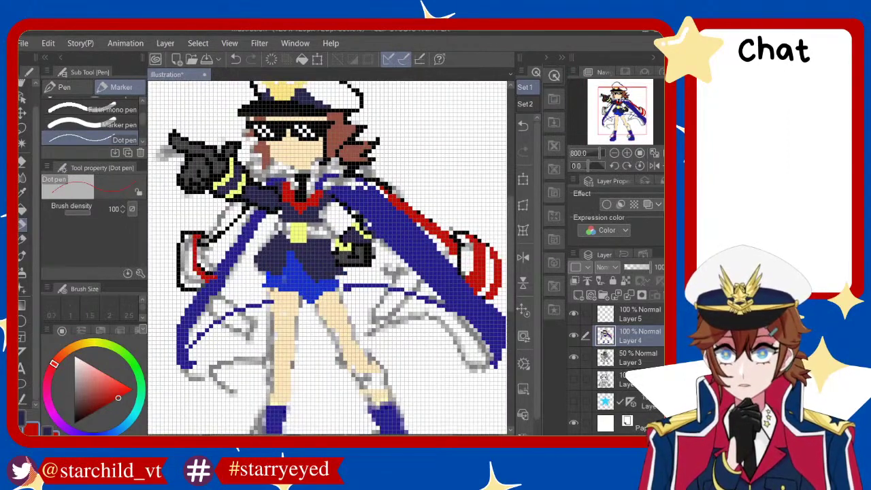
scroll(327, 259, down, 5)
scroll(327, 258, up, 5)
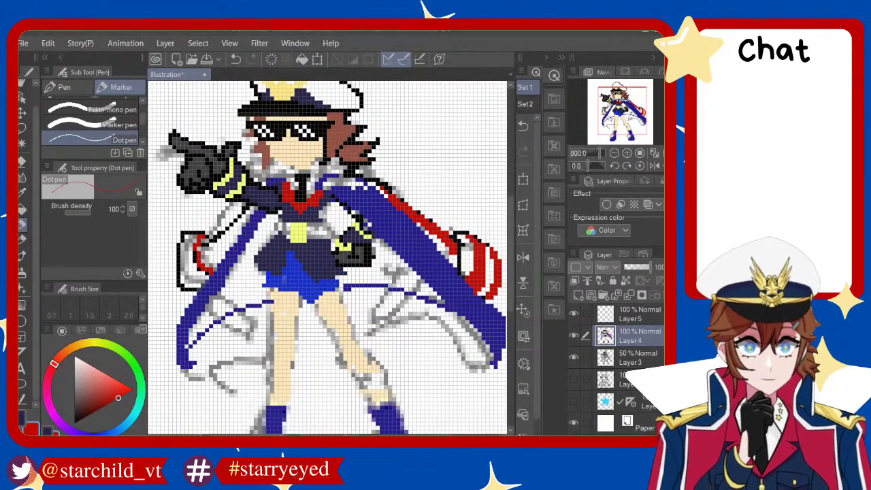
scroll(326, 259, down, 5)
scroll(326, 258, up, 5)
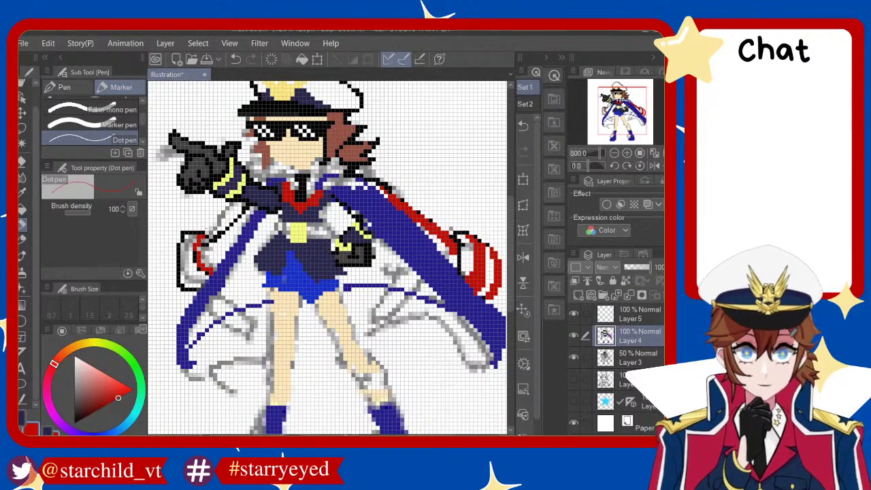
mouse_move(199, 239)
mouse_down()
mouse_move(194, 264)
mouse_move(206, 276)
mouse_up()
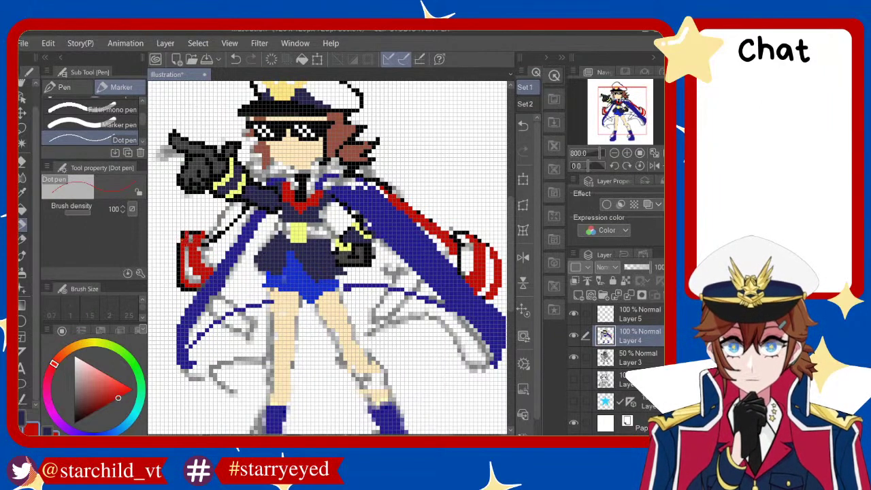
key(ctrl+z)
key(ctrl+y)
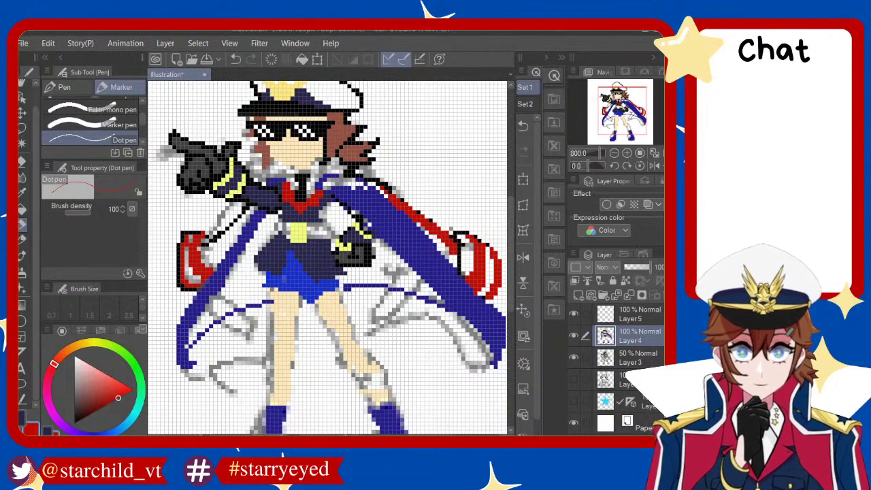
Switch to white and place white stripe pixels on the red cape trim, comparing strokes
key(x)
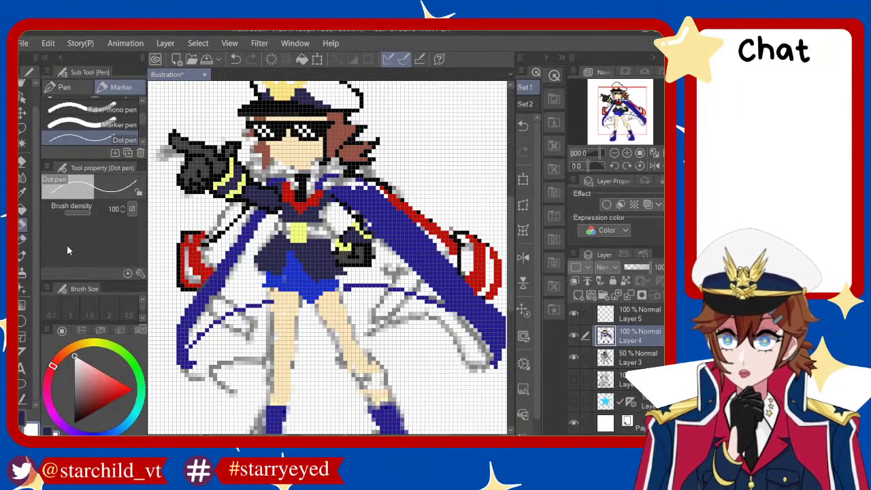
click(463, 238)
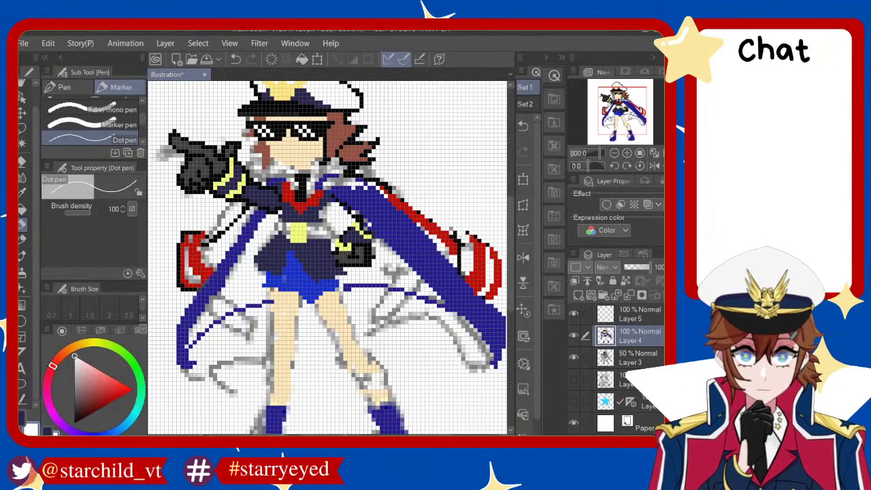
key(ctrl+z)
click(467, 239)
key(ctrl+z)
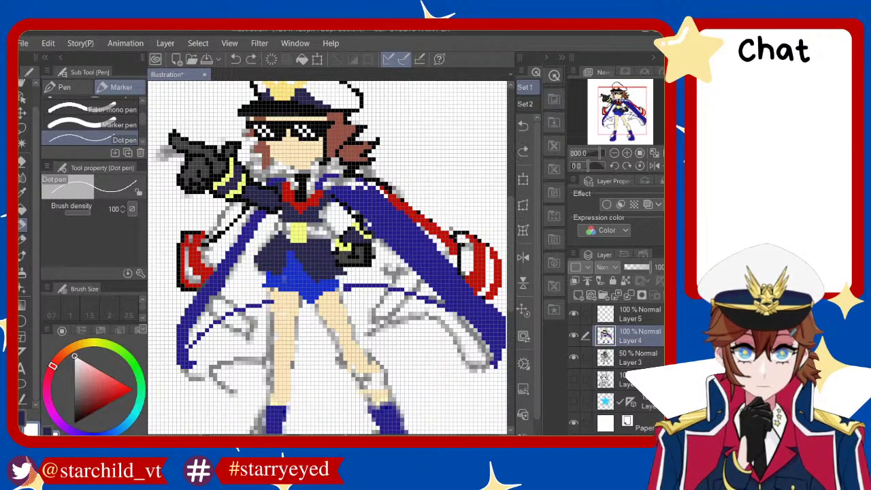
click(463, 242)
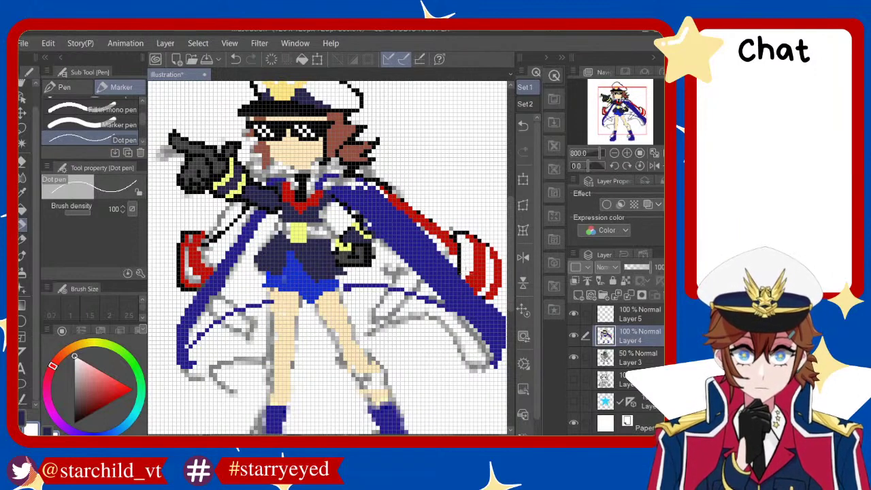
key(ctrl+z)
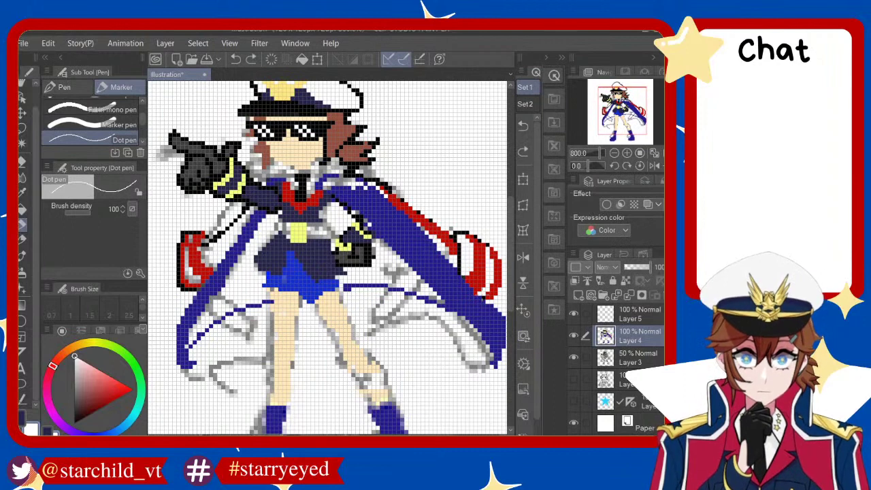
key(ctrl+y)
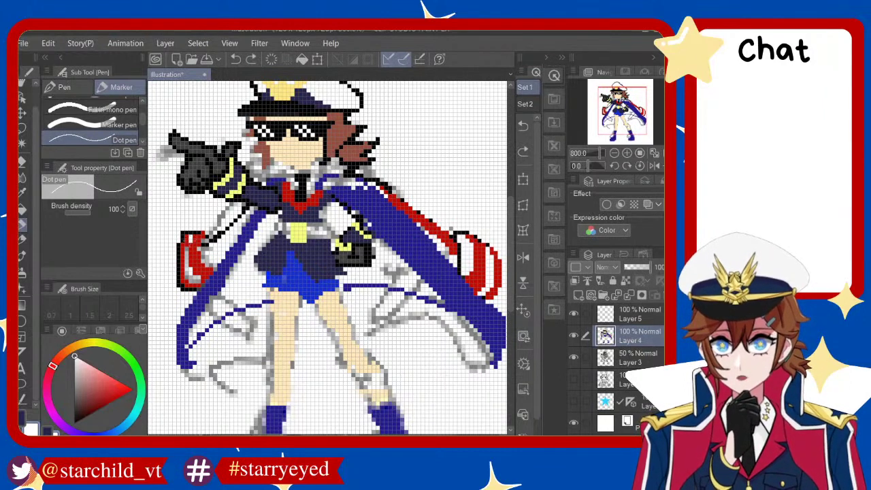
key(ctrl+z)
key(ctrl+y)
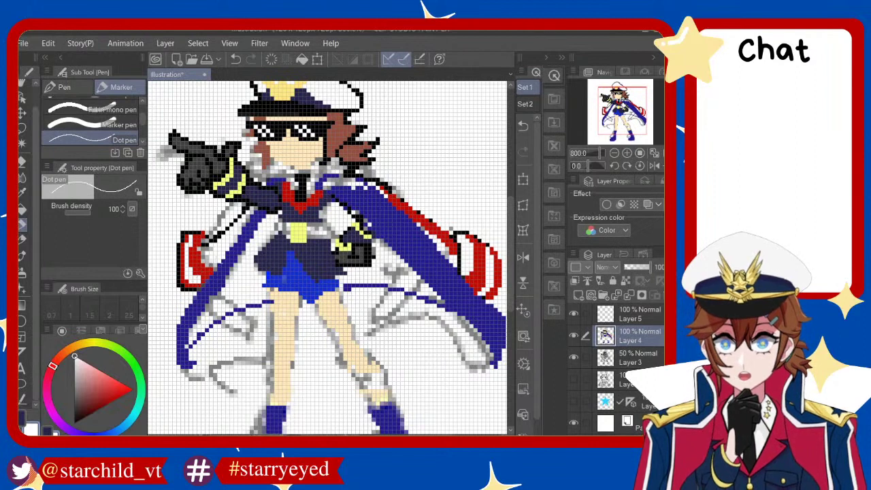
key(ctrl+z)
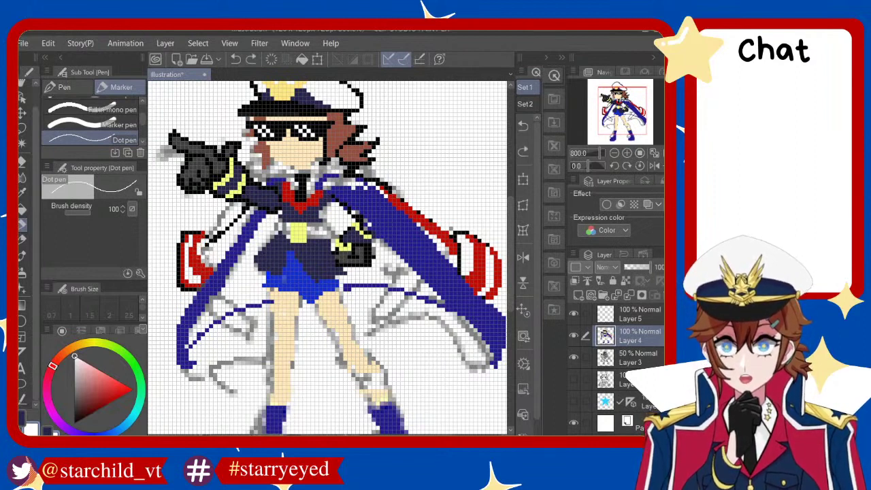
key(ctrl+y)
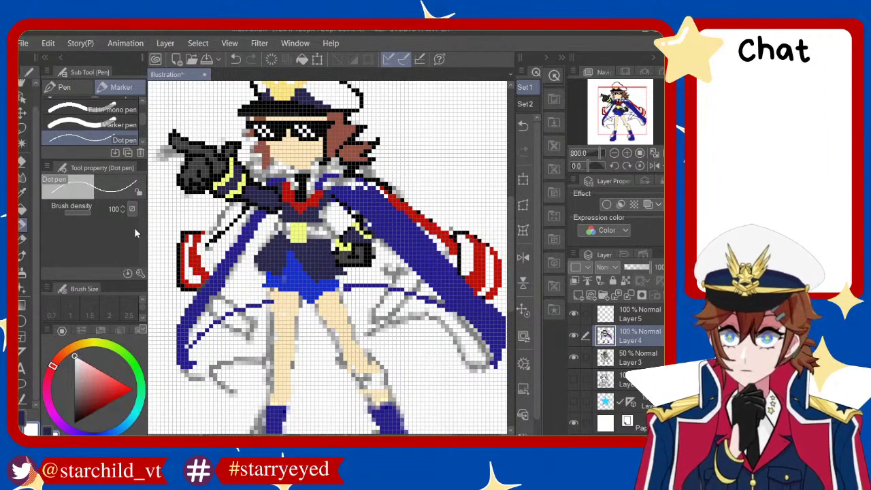
Undo the stray grey outline pixels at the lower left of the figure
scroll(233, 265, down, 1)
scroll(327, 259, up, 1)
scroll(327, 259, down, 3)
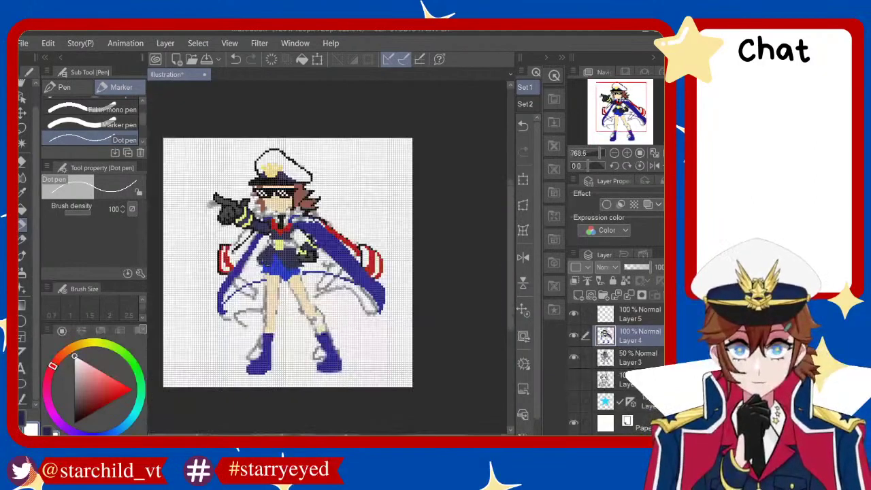
scroll(327, 259, up, 3)
scroll(327, 259, down, 1)
key(ctrl+z)
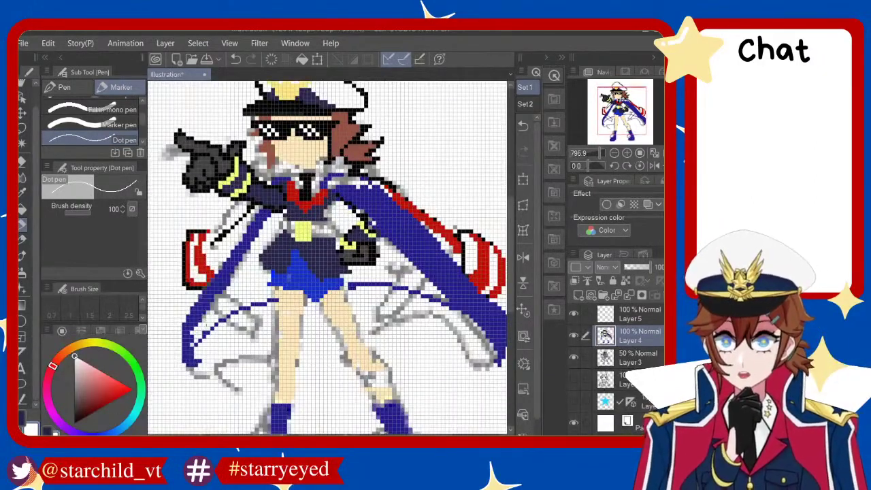
key(ctrl+z)
key(ctrl+z)
key(ctrl+z)
key(ctrl+z)
key(ctrl+y)
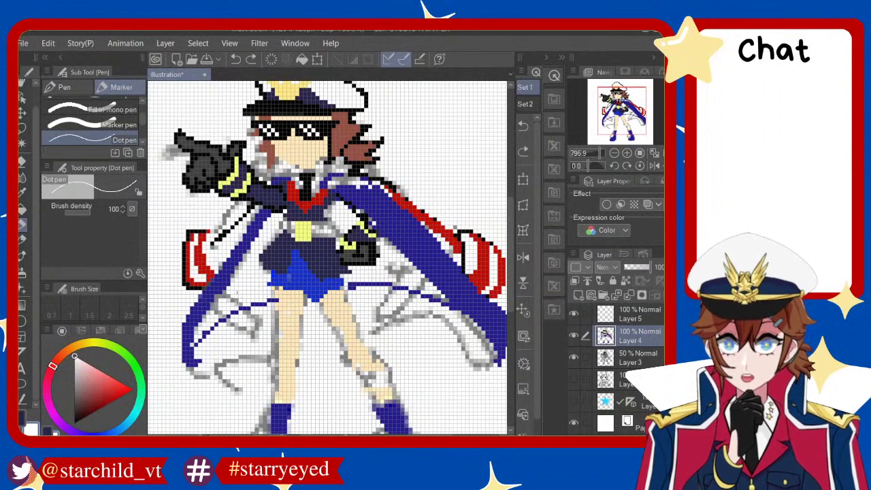
key(ctrl+z)
key(ctrl+z)
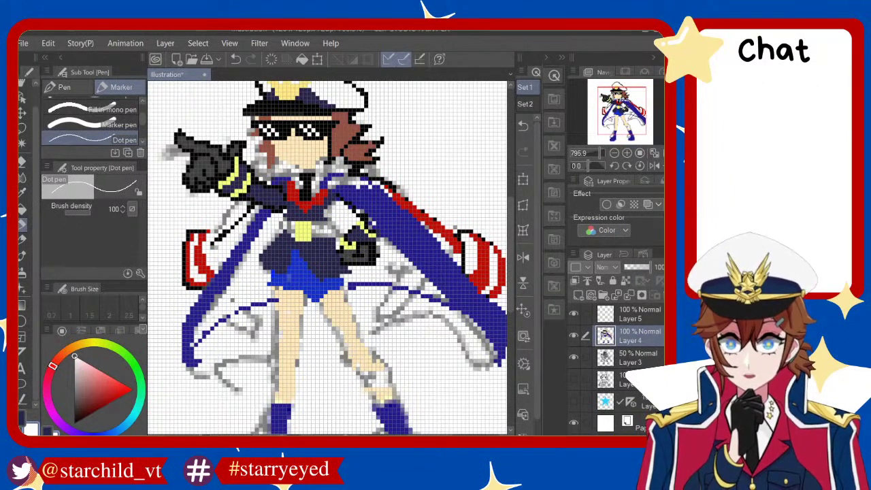
key(ctrl+z)
key(ctrl+z)
key(ctrl+z)
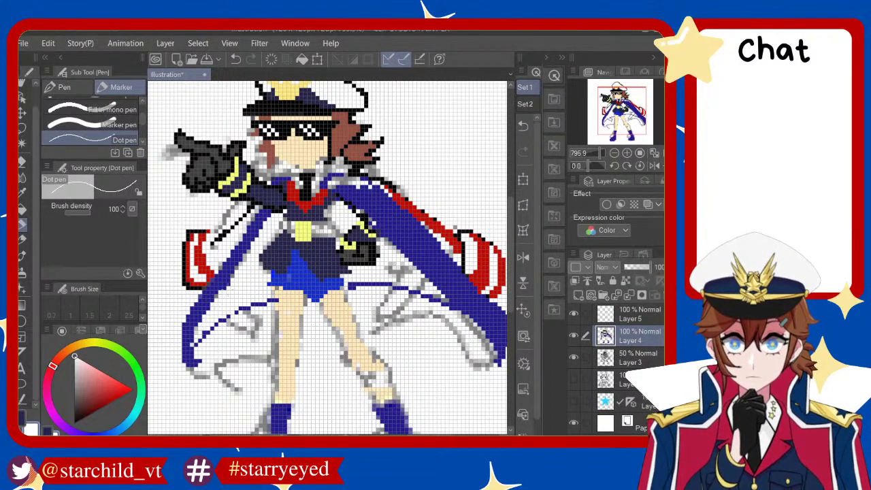
key(ctrl+z)
key(ctrl+z)
key(ctrl+z)
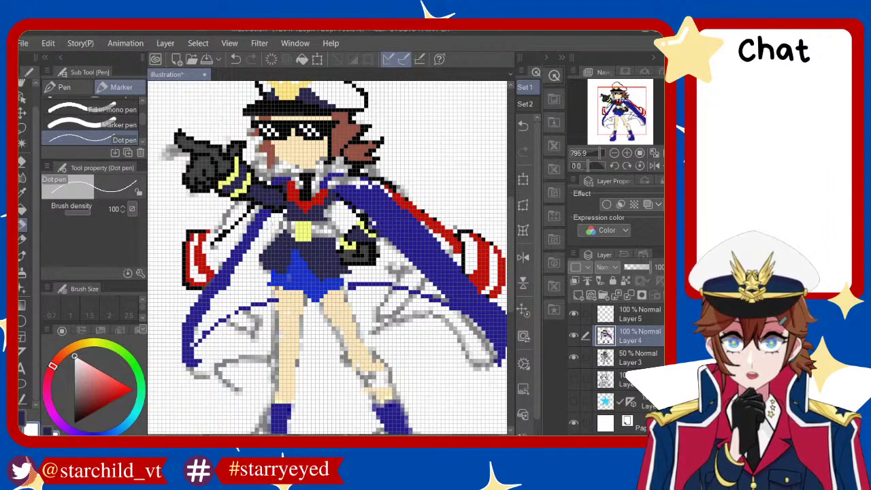
key(ctrl+z)
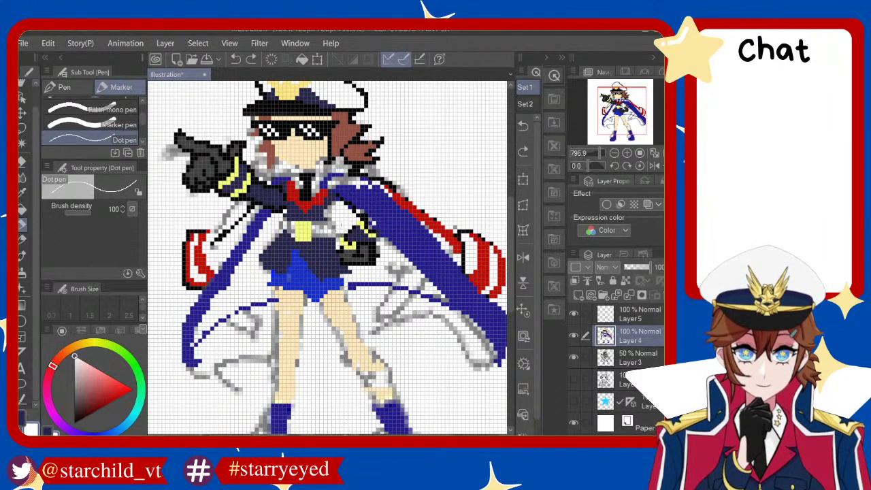
Redraw the cape-edge pixels and add small blue strokes along the left sleeve
click(340, 236)
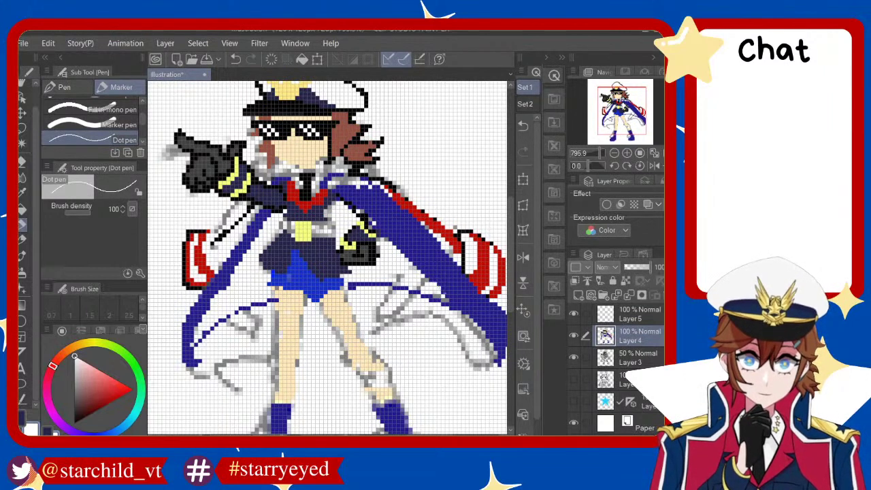
key(ctrl+z)
click(433, 293)
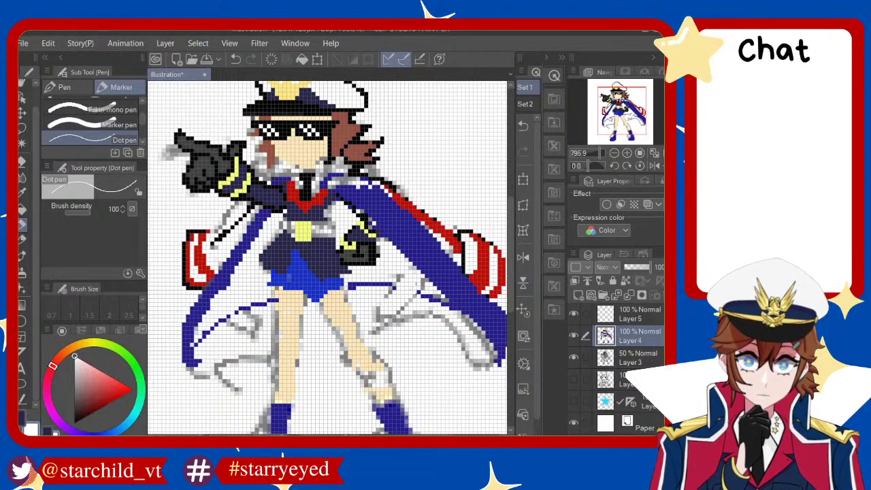
key(ctrl+z)
click(413, 291)
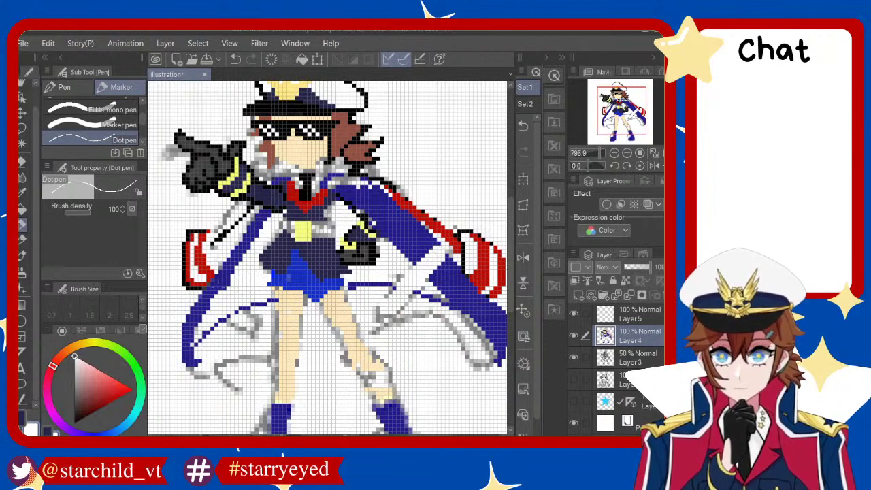
key(ctrl+z)
drag(213, 282, 203, 295)
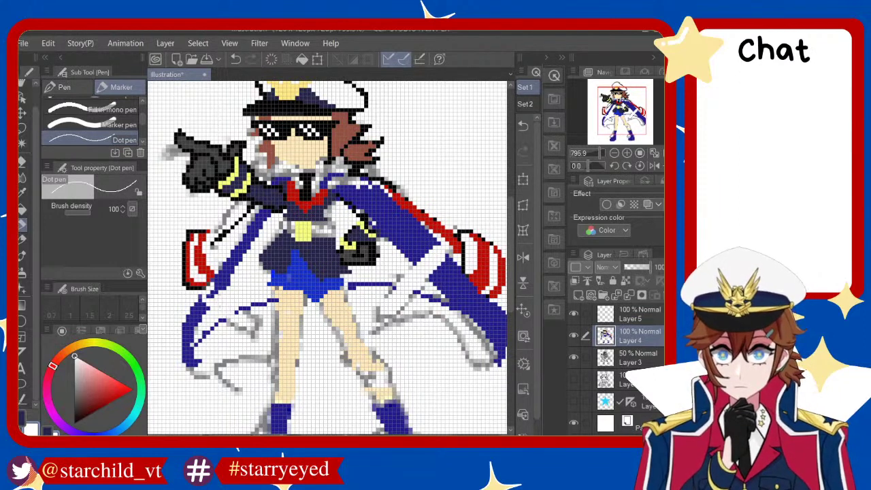
click(211, 295)
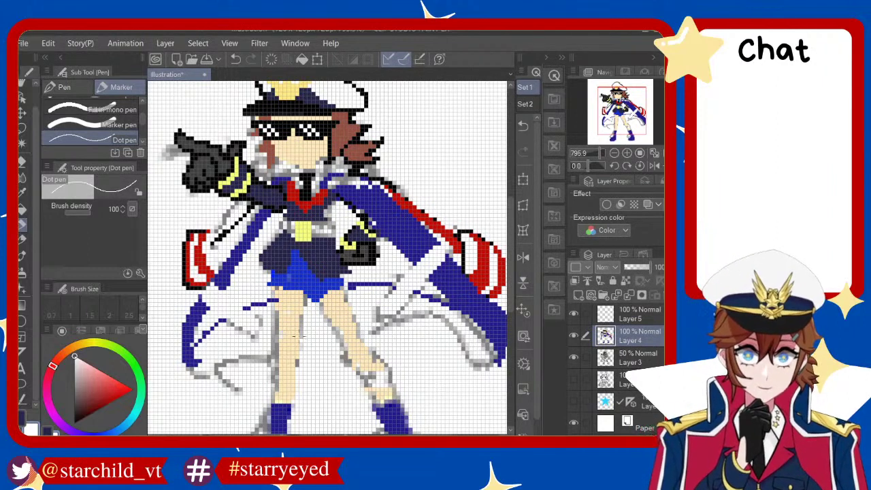
Pick blue and fill the lower-left cape tip with solid blue pixels
scroll(296, 336, down, 2)
scroll(296, 336, down, 2)
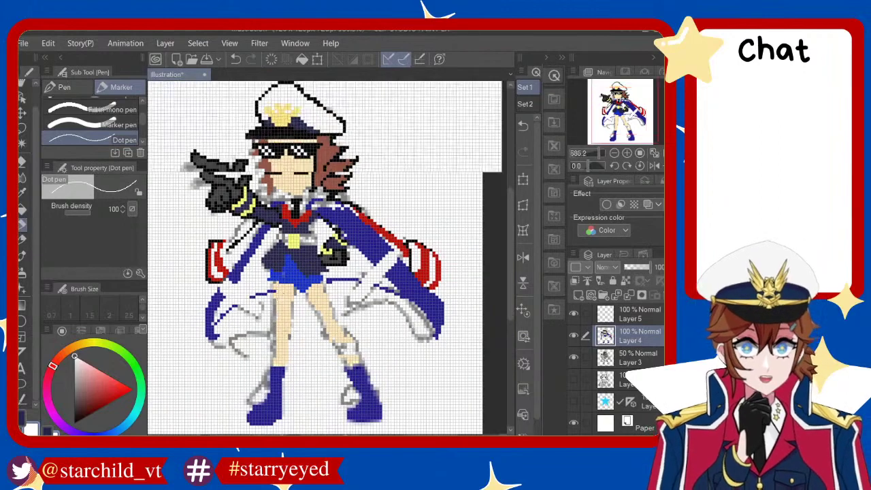
scroll(296, 336, up, 2)
scroll(296, 336, up, 1)
scroll(326, 259, down, 2)
scroll(327, 259, up, 2)
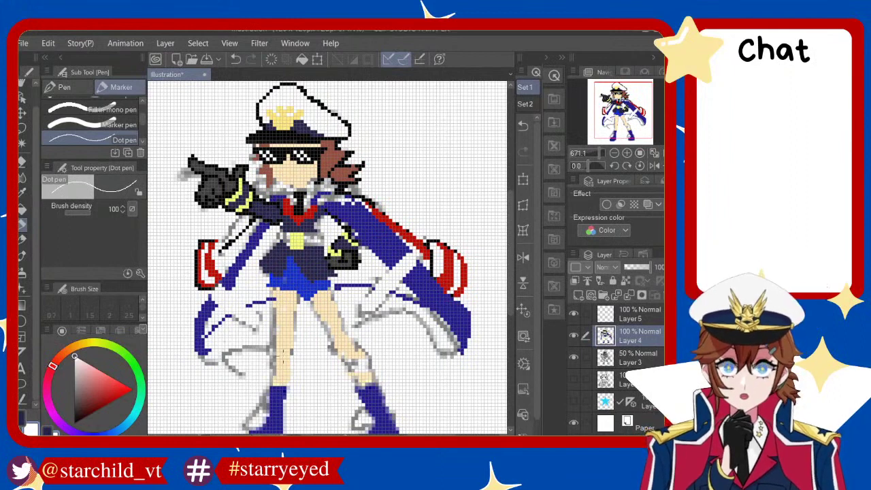
alt+click(438, 292)
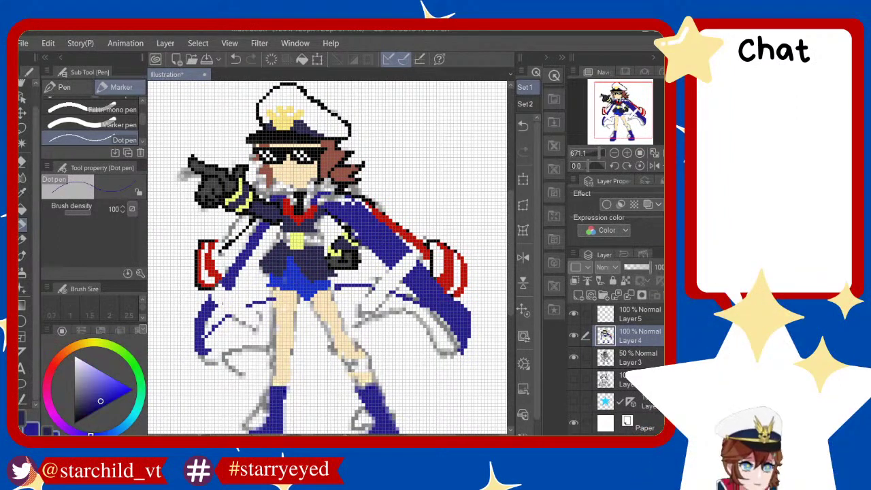
drag(196, 327, 207, 361)
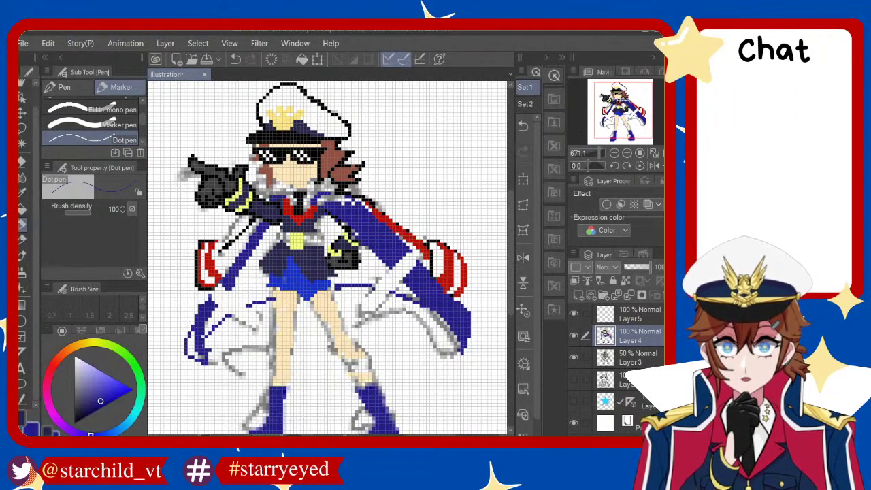
drag(190, 332, 192, 357)
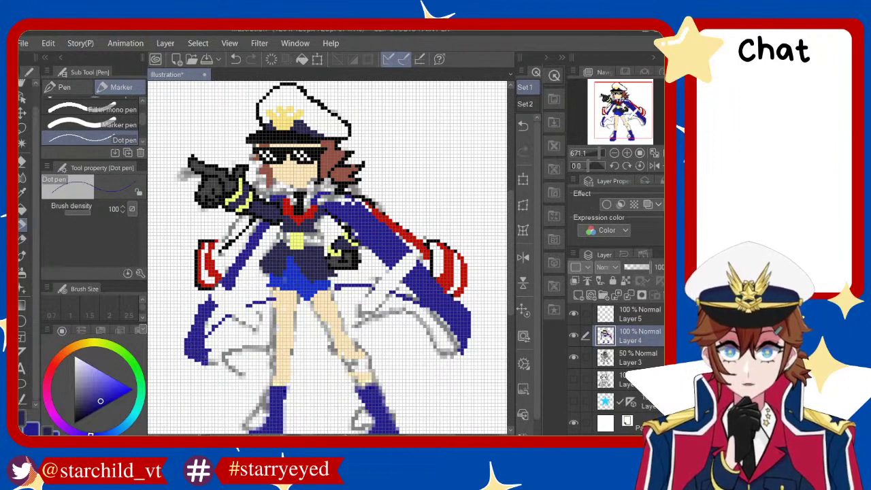
Add blue pixels along the lower-right cape tip, redoing strokes as needed
mouse_move(454, 332)
mouse_down()
mouse_move(462, 357)
mouse_move(449, 343)
mouse_move(466, 358)
mouse_up()
key(ctrl+z)
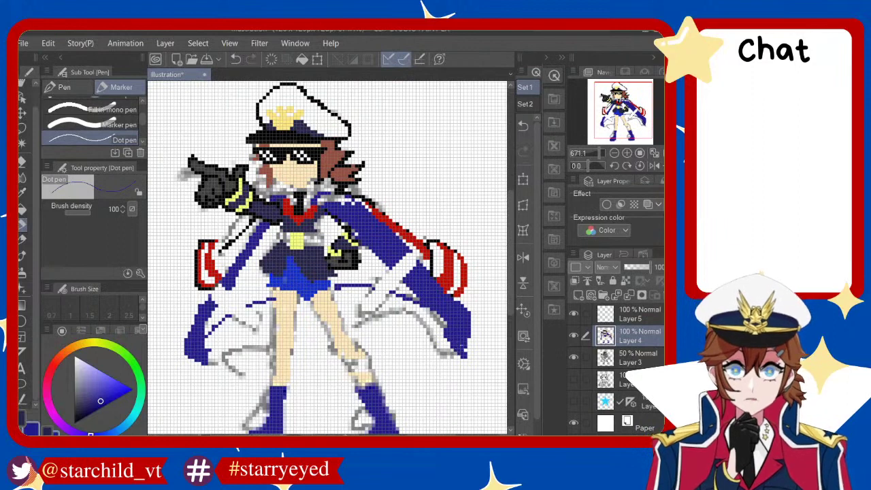
drag(468, 329, 476, 355)
key(ctrl+z)
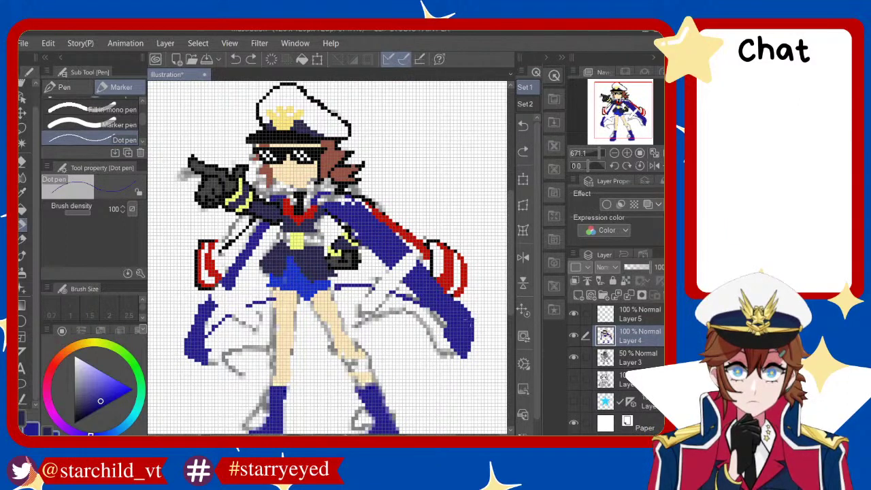
drag(468, 324, 474, 316)
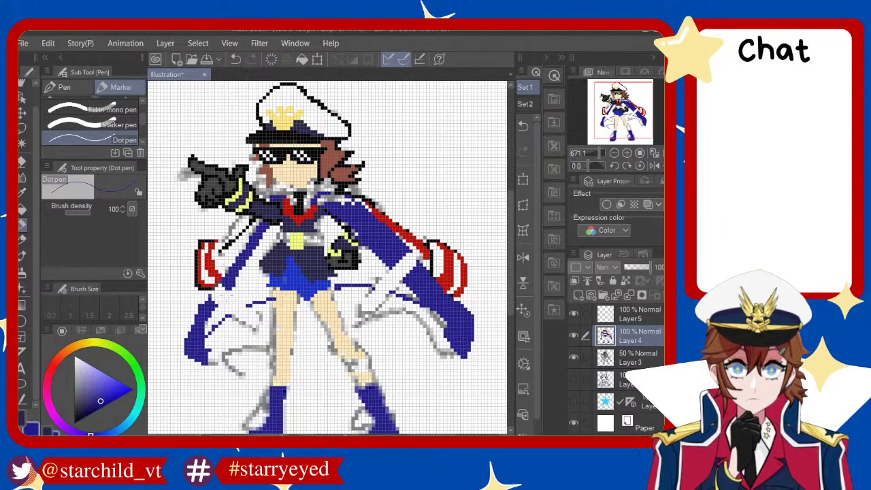
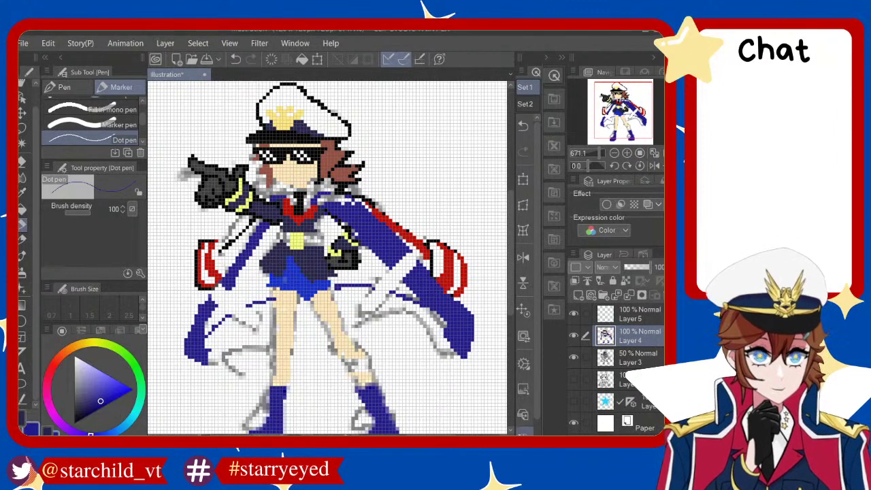
Choose red and paint red trim pixels along the right sleeve cuff with the Dot pen
alt+click(455, 274)
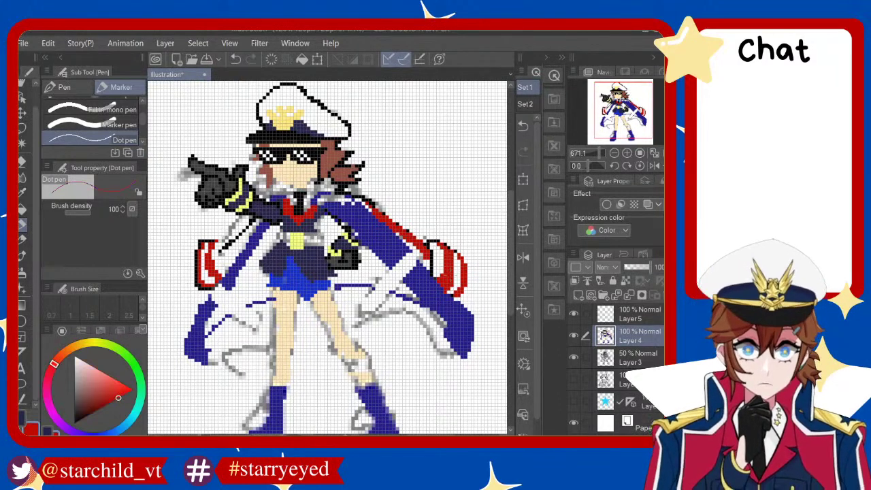
key(p)
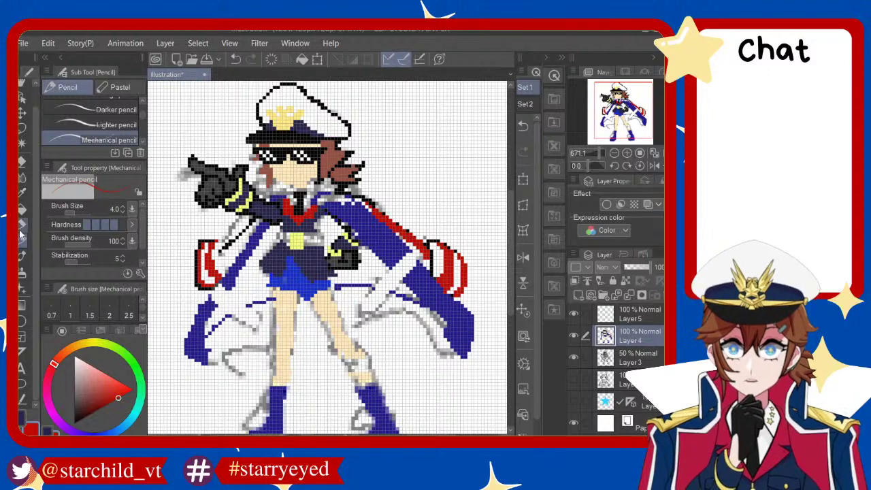
key(p)
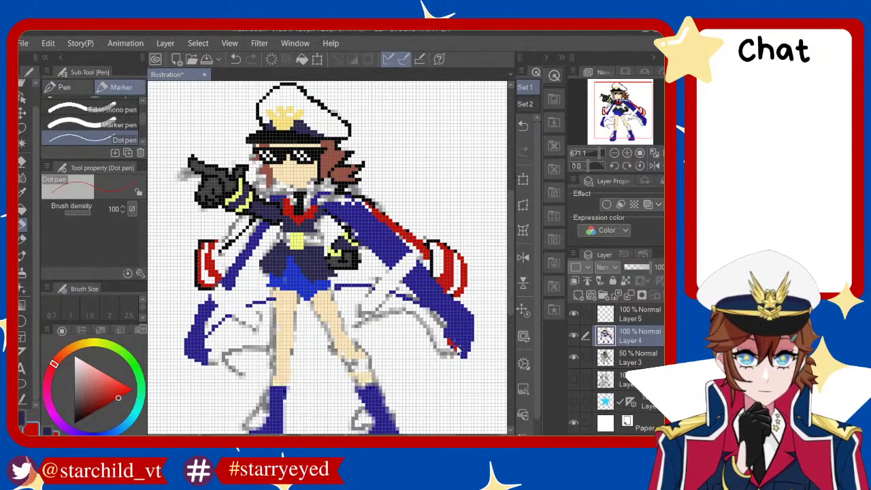
drag(471, 323, 463, 354)
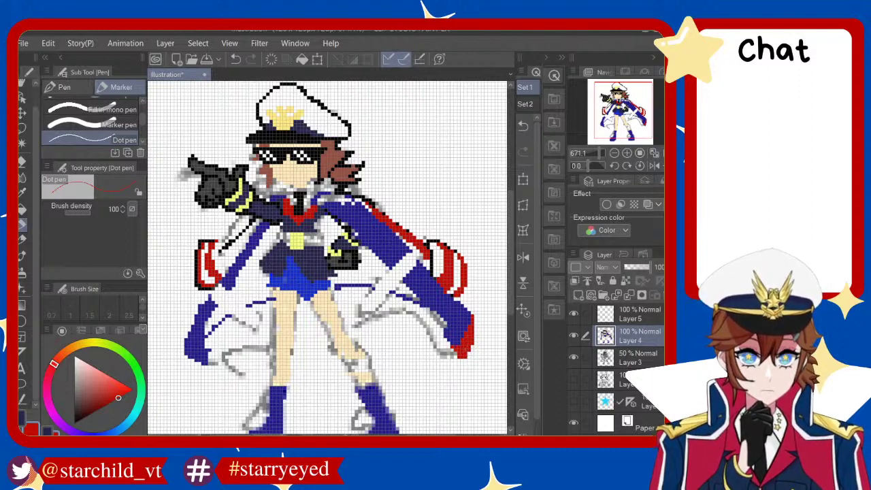
drag(453, 340, 454, 315)
key(ctrl+z)
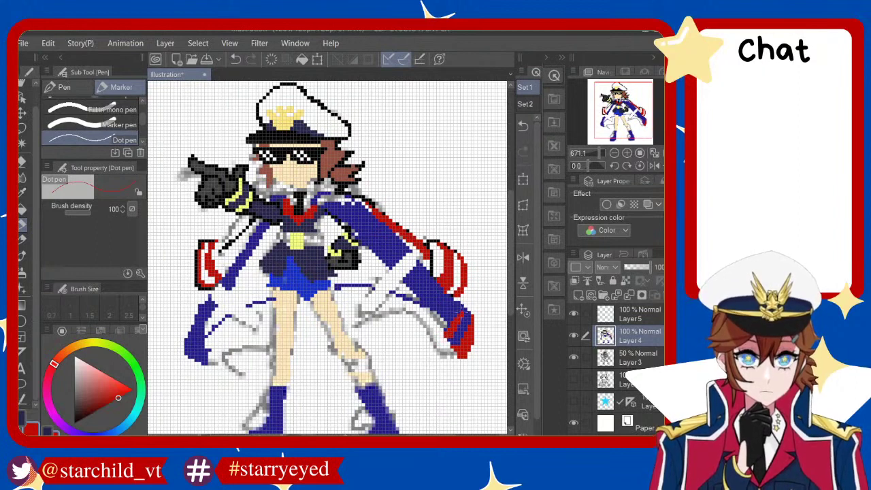
click(466, 307)
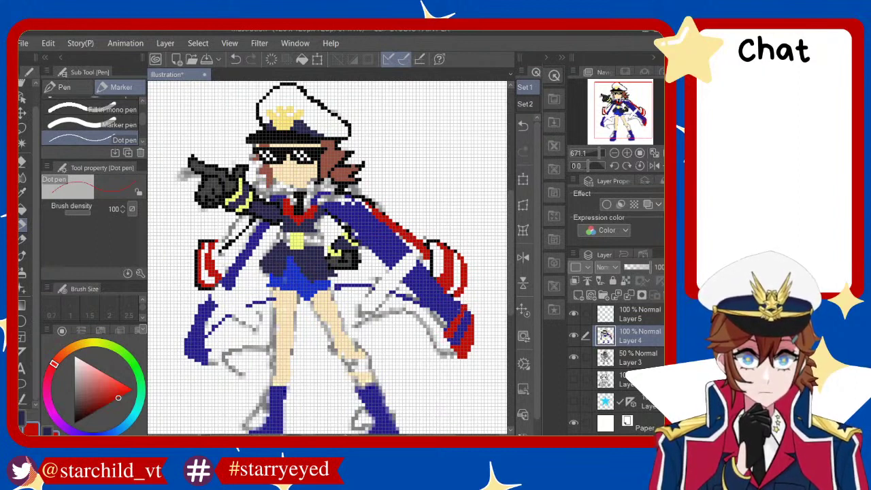
key(ctrl+z)
key(ctrl+y)
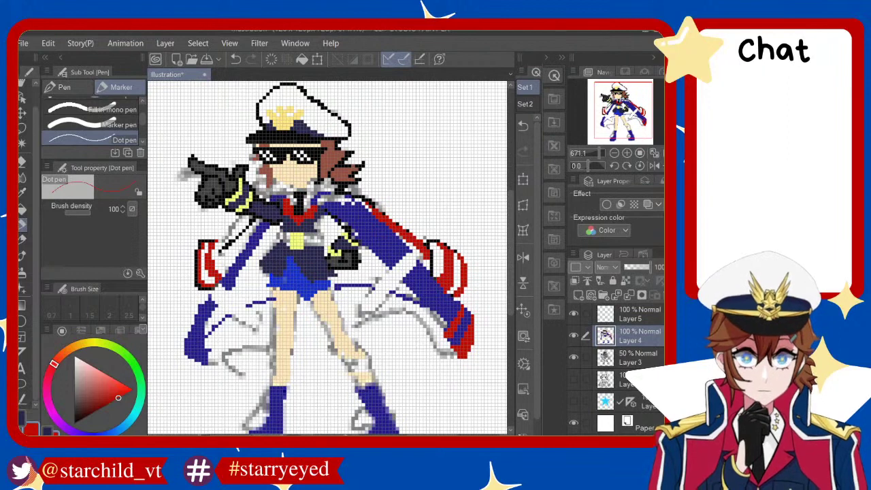
Paint matching red trim pixels along the left sleeve cuff, undoing misplaced dots
click(198, 331)
click(202, 336)
key(ctrl+z)
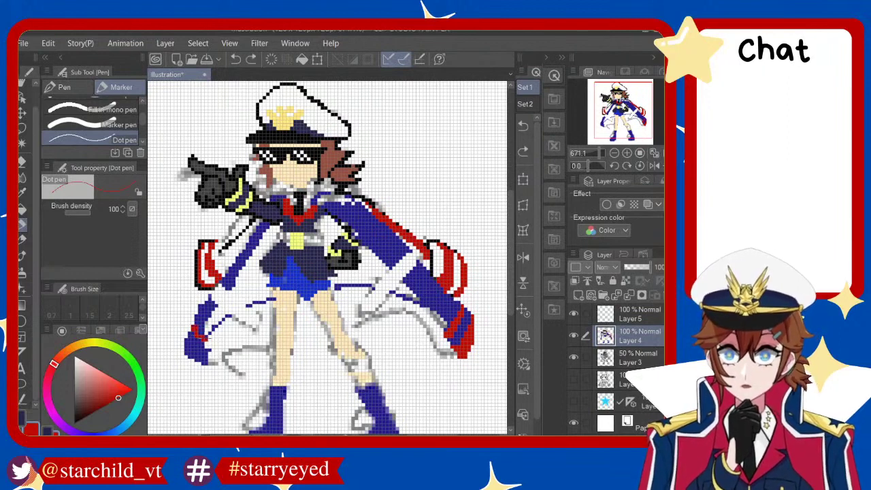
click(206, 340)
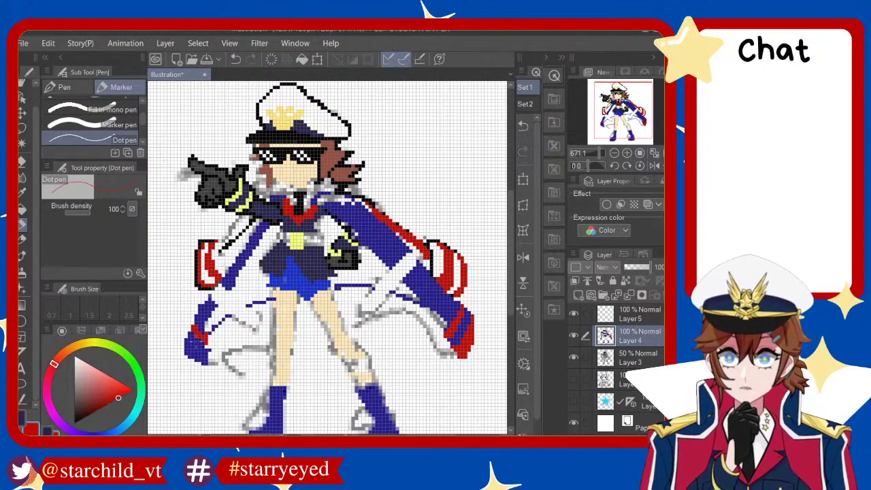
click(189, 344)
click(198, 356)
key(ctrl+z)
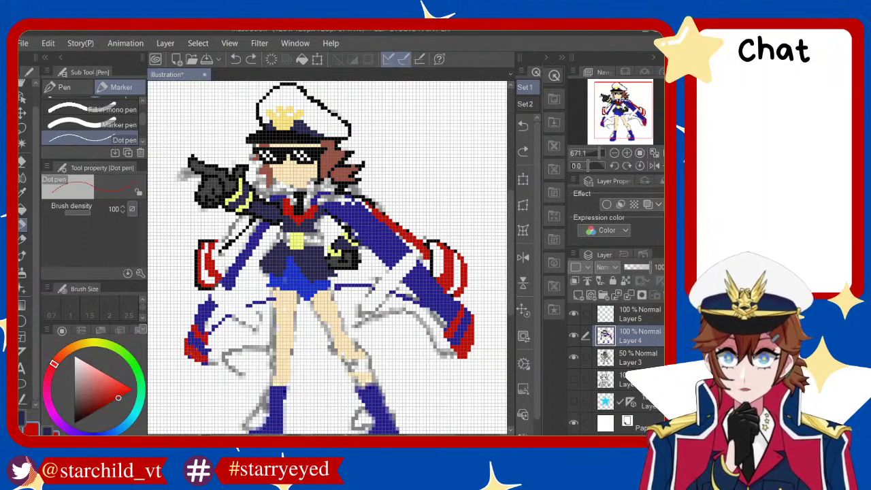
click(188, 358)
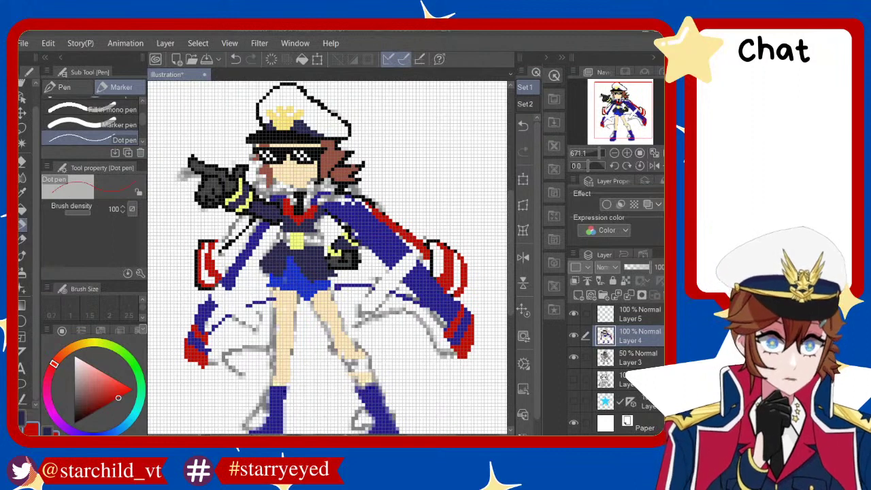
click(563, 31)
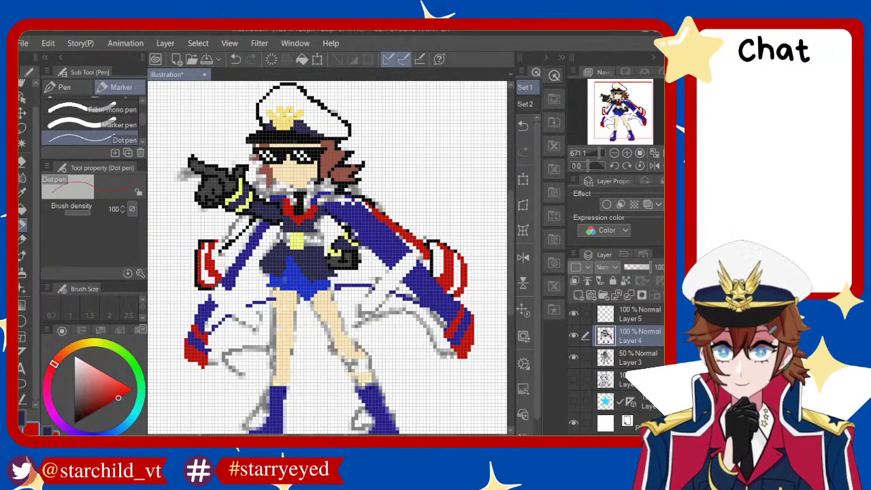
Pick yellow and dot the epaulette pixels onto the shoulder
click(85, 344)
click(102, 372)
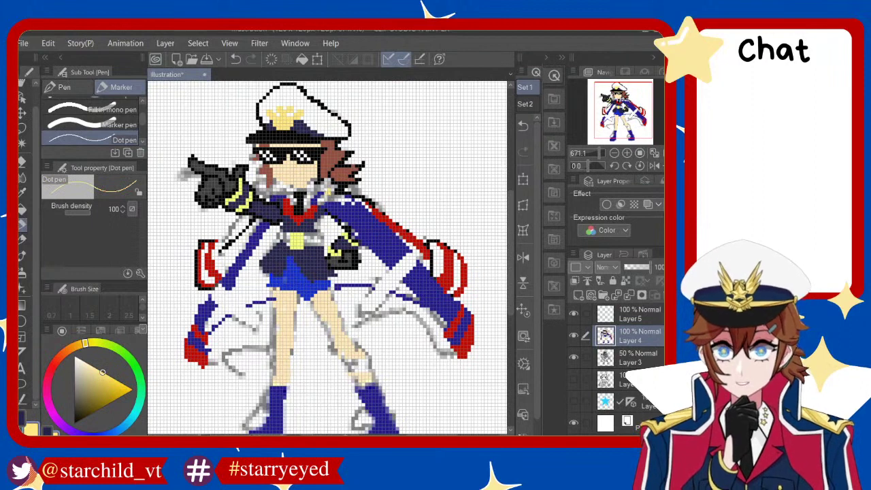
drag(327, 198, 354, 195)
key(ctrl+z)
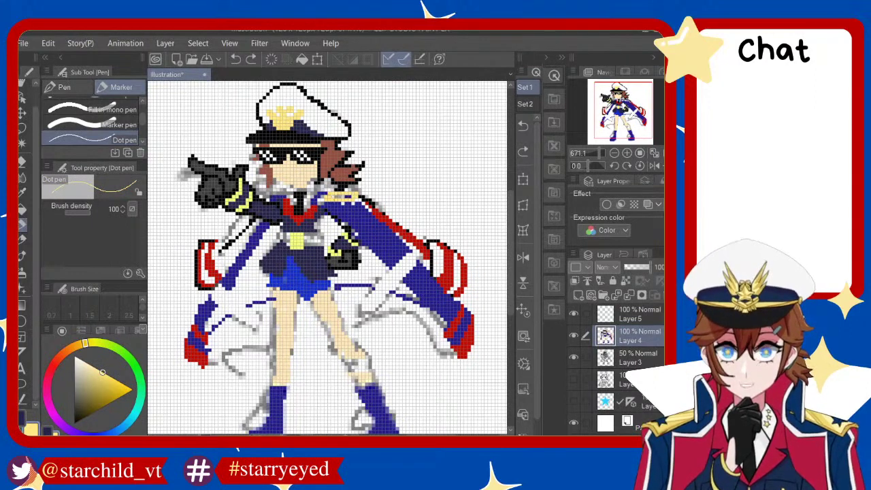
drag(348, 196, 359, 196)
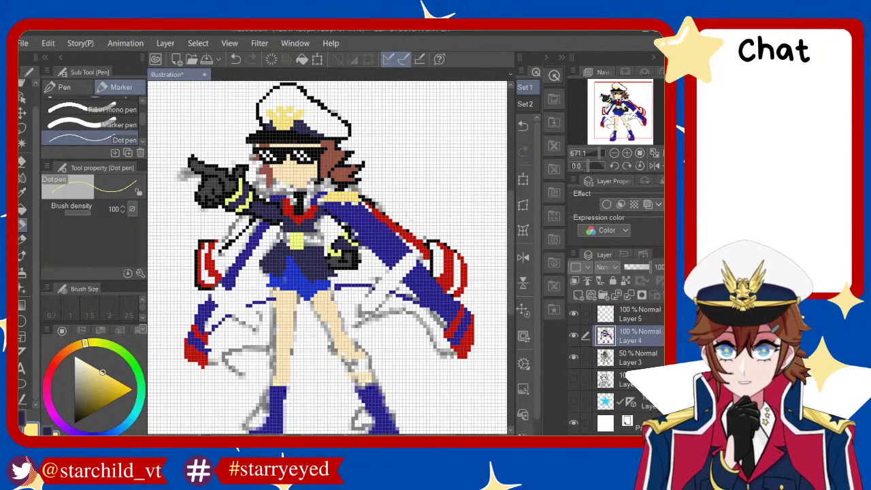
key(ctrl+z)
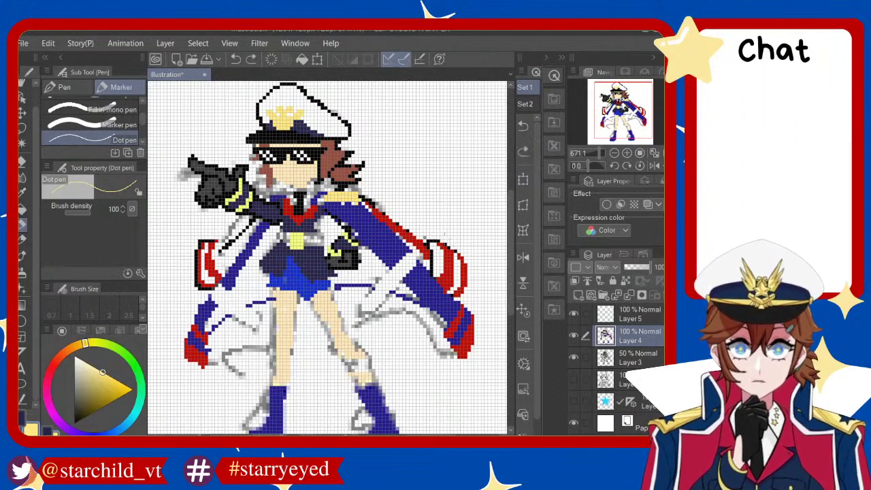
click(442, 238)
key(ctrl+z)
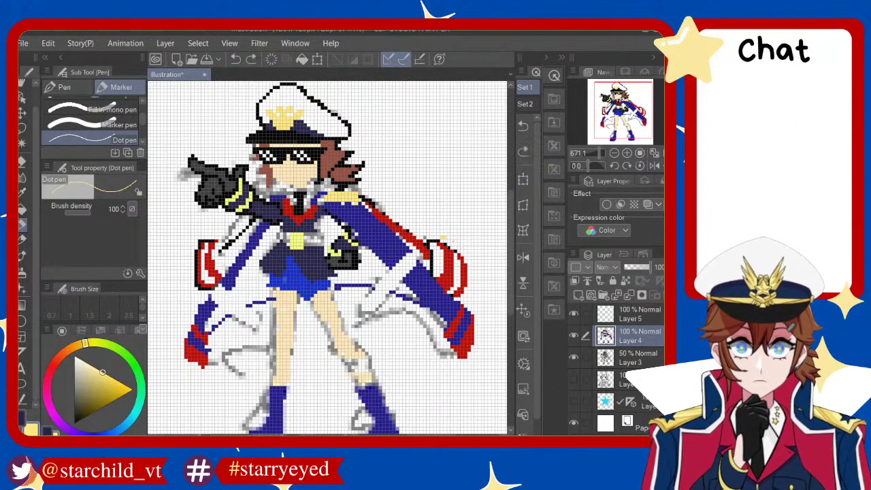
click(446, 239)
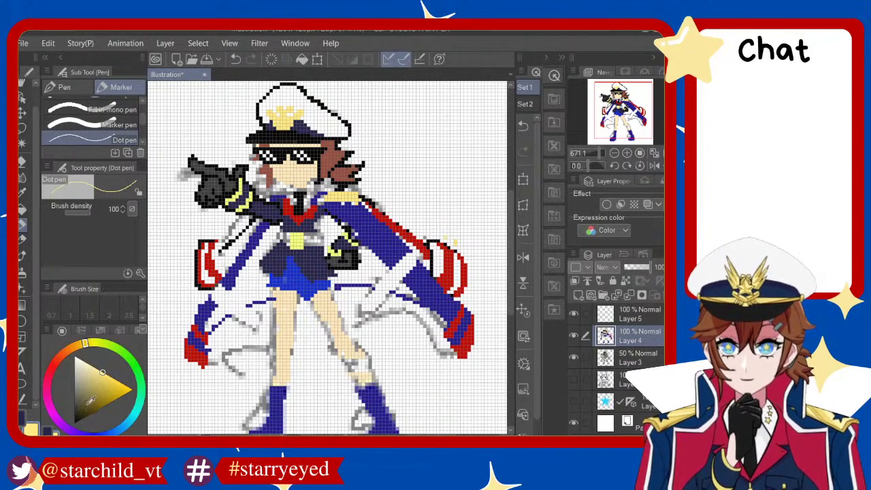
Switch to black and outline the top of the right sleeve
drag(88, 401, 74, 423)
mouse_move(439, 227)
mouse_down()
mouse_move(468, 242)
mouse_move(464, 264)
mouse_up()
key(ctrl+z)
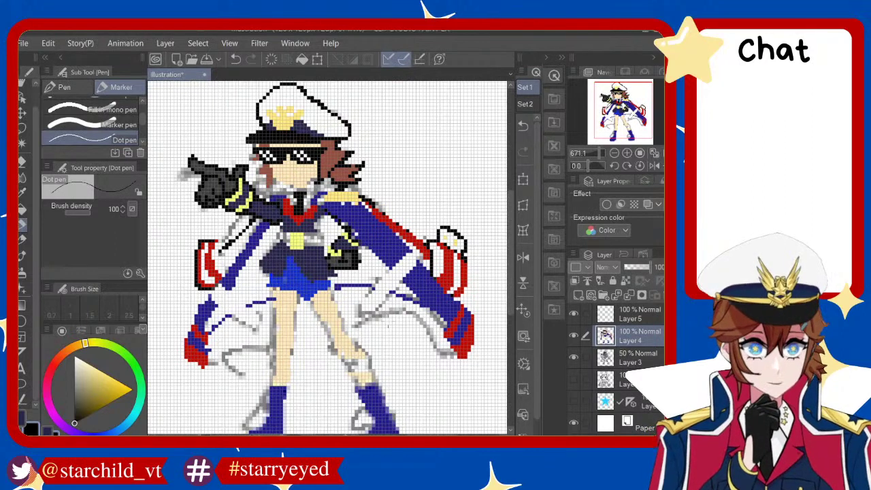
Zoom out, flick Layer 3's sketch off and on to compare, then choose dark red
scroll(363, 307, down, 1)
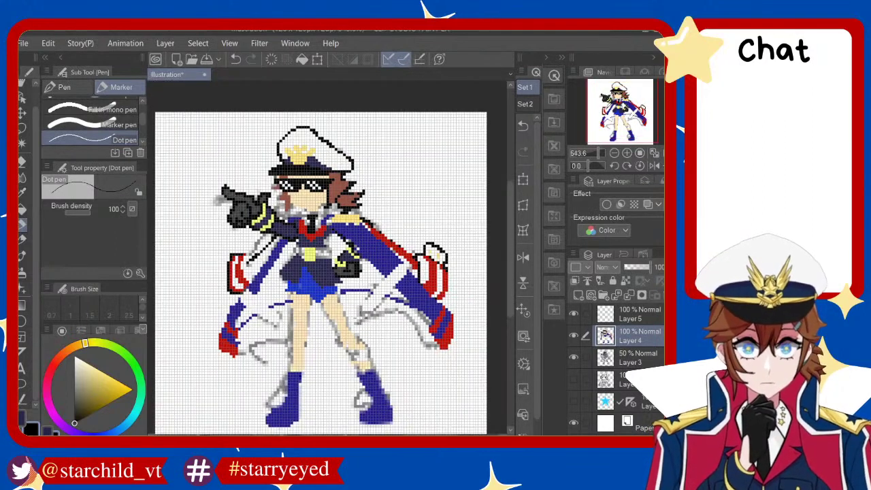
click(572, 356)
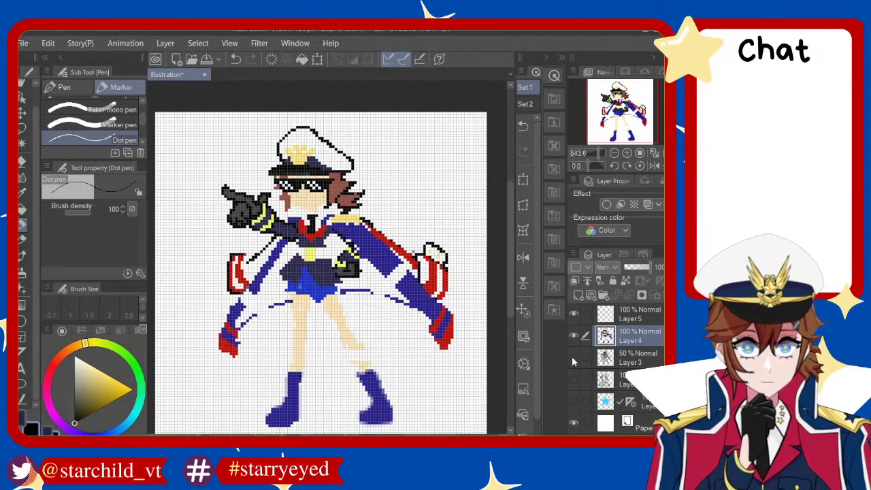
click(574, 356)
click(574, 355)
click(574, 357)
click(574, 360)
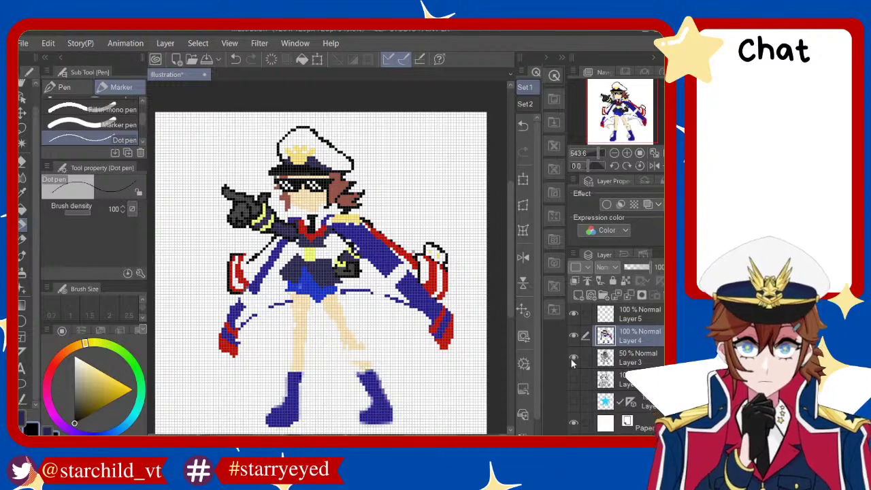
click(571, 360)
click(572, 358)
click(574, 358)
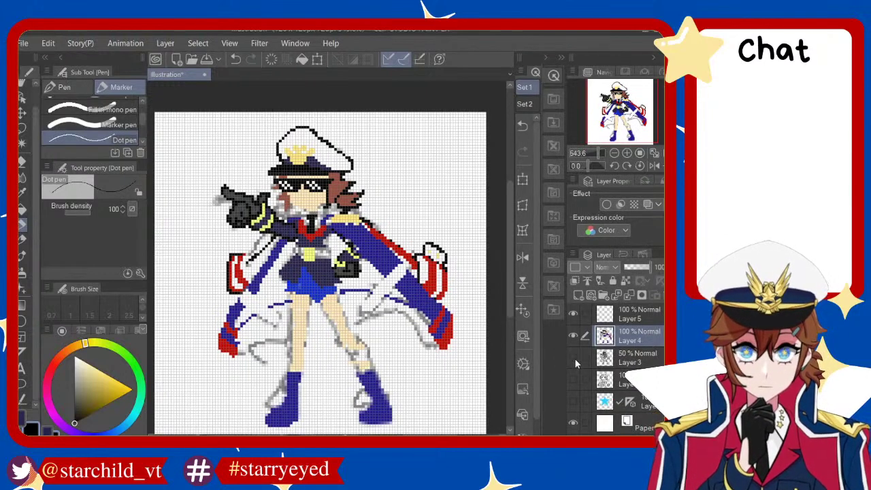
click(575, 358)
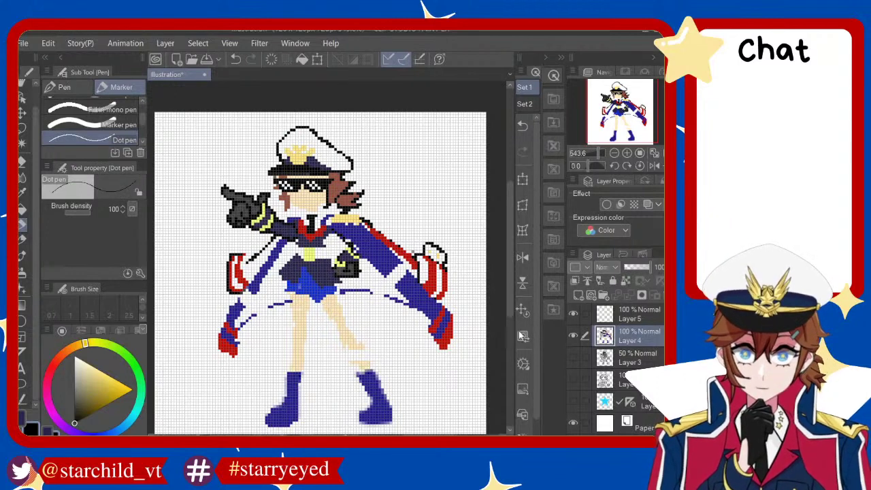
click(574, 358)
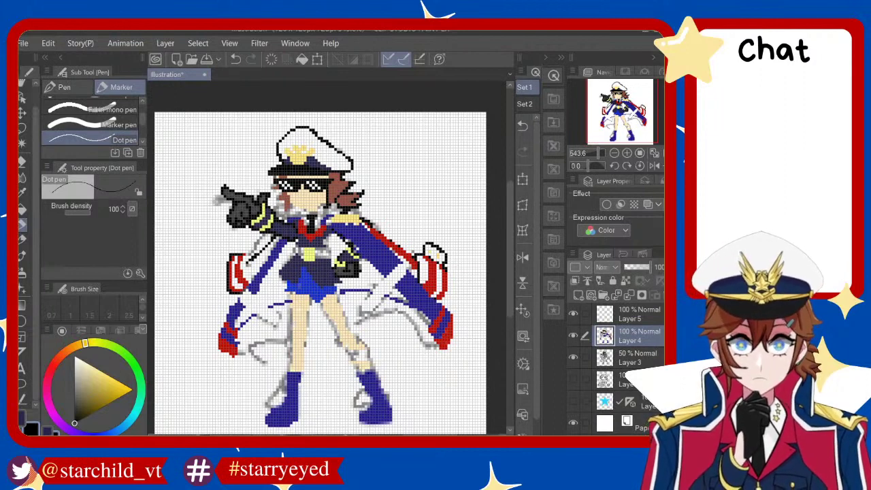
alt+click(450, 333)
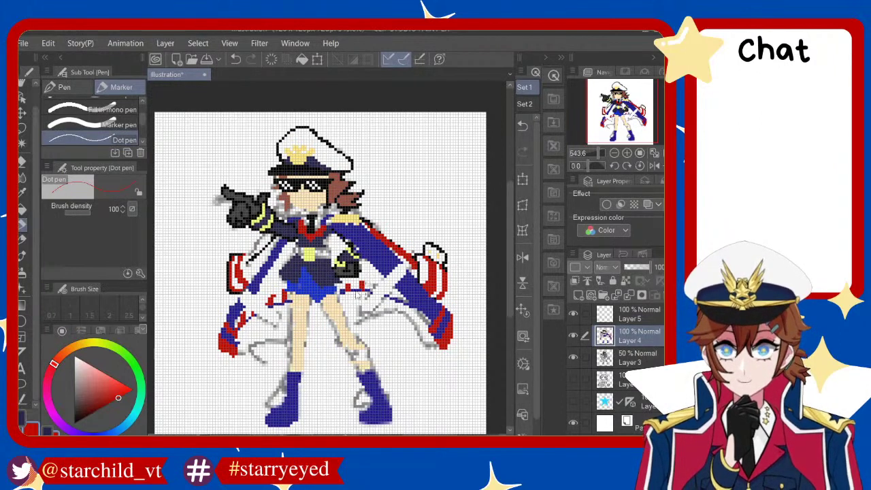
Undo and redo the last edit repeatedly to compare the red hem trim
key(ctrl+z)
key(ctrl+y)
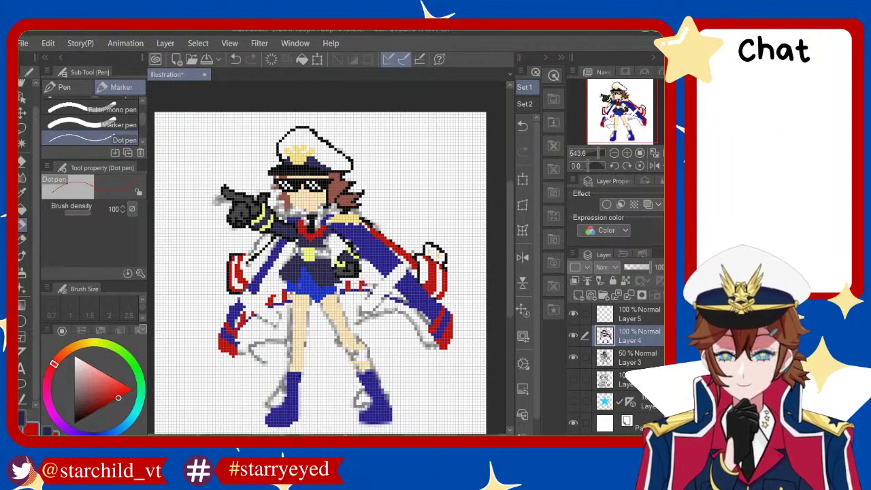
key(ctrl+z)
key(ctrl+y)
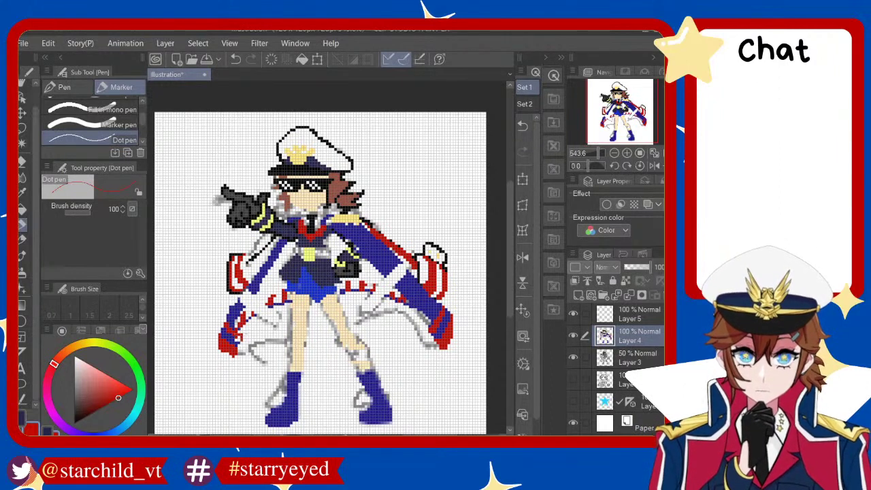
key(ctrl+z)
key(ctrl+y)
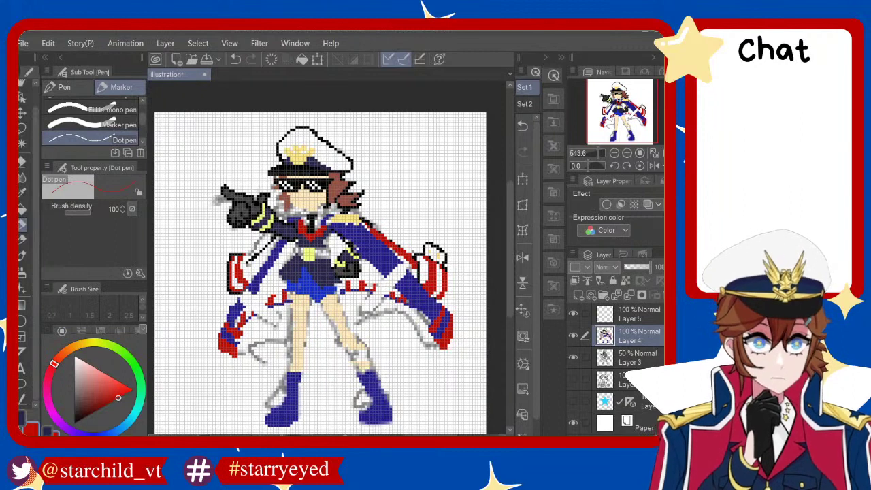
click(492, 58)
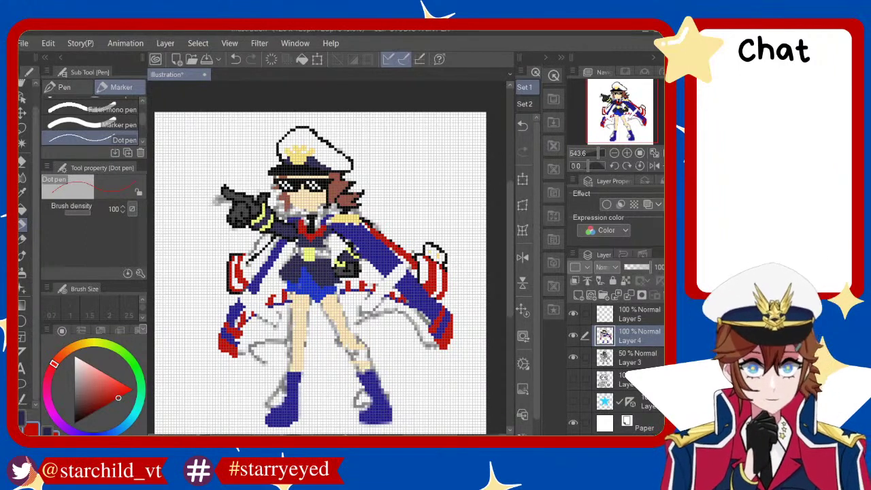
Pick a slightly darker beige skin tone and shade down the left leg
click(79, 346)
click(90, 365)
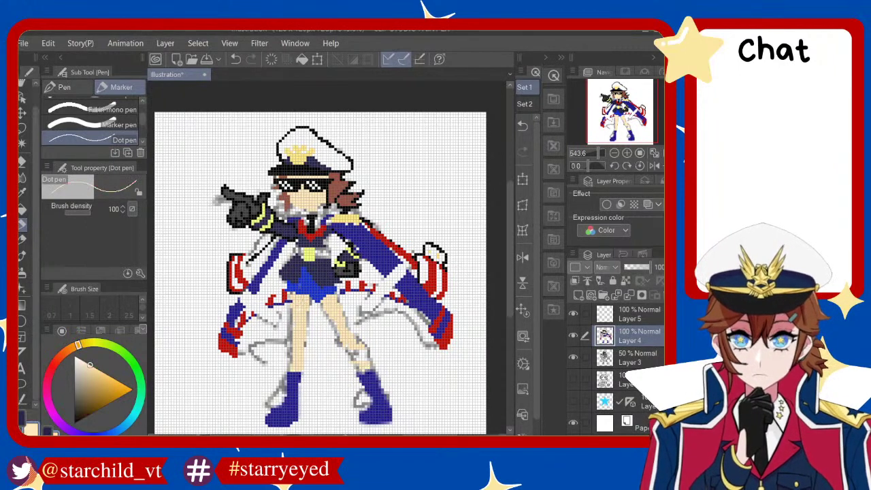
click(74, 347)
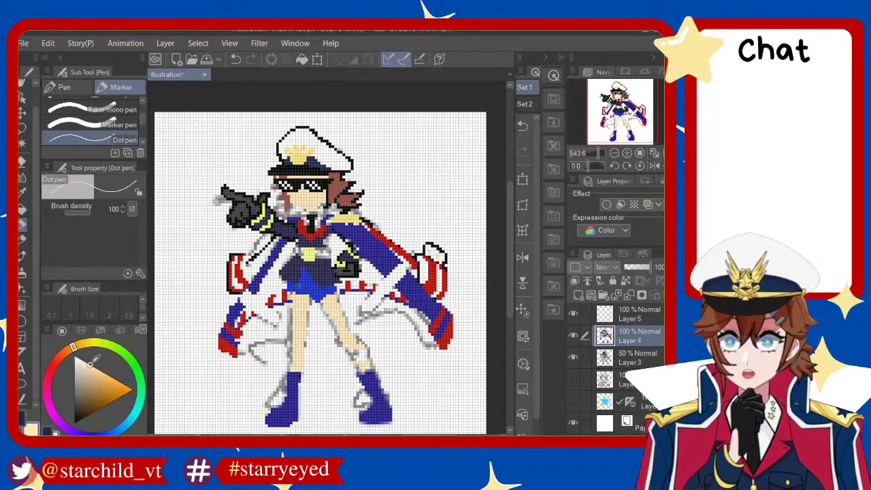
click(94, 365)
click(96, 368)
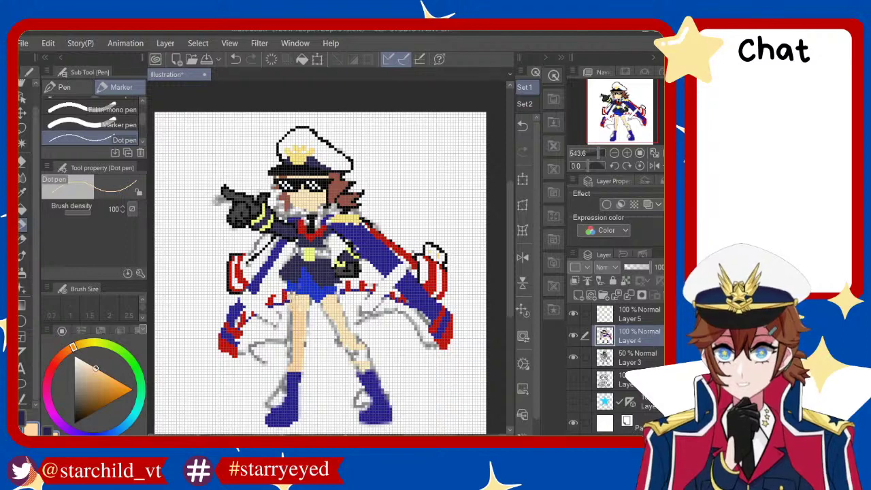
key(ctrl+z)
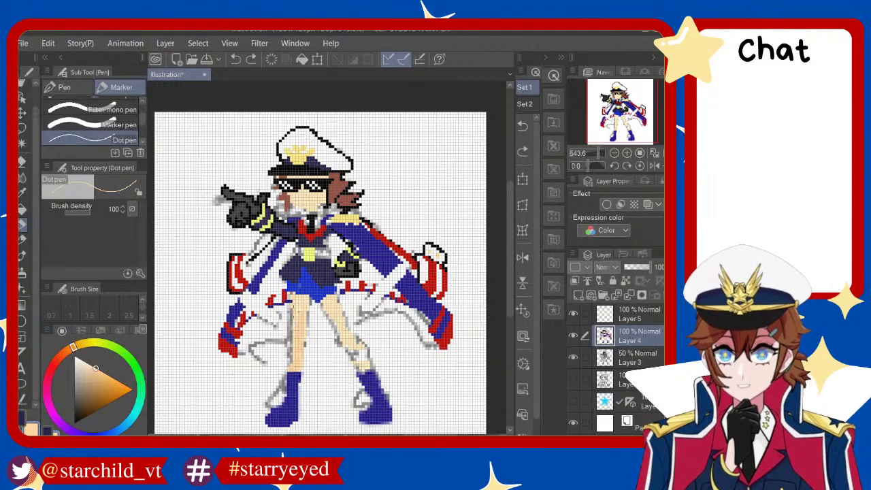
drag(292, 312, 292, 354)
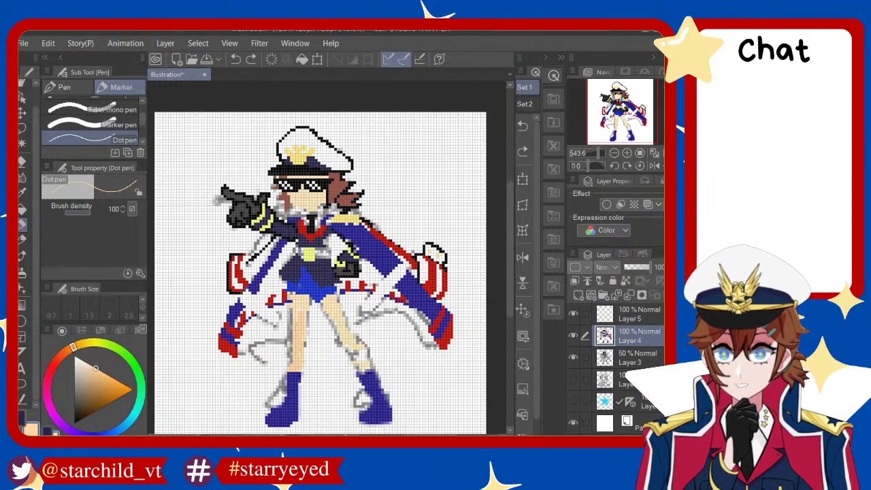
click(305, 349)
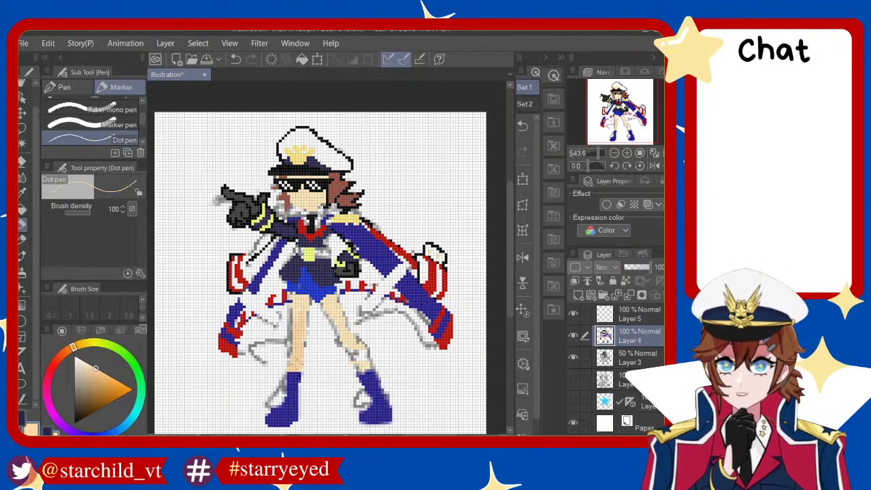
drag(297, 307, 296, 321)
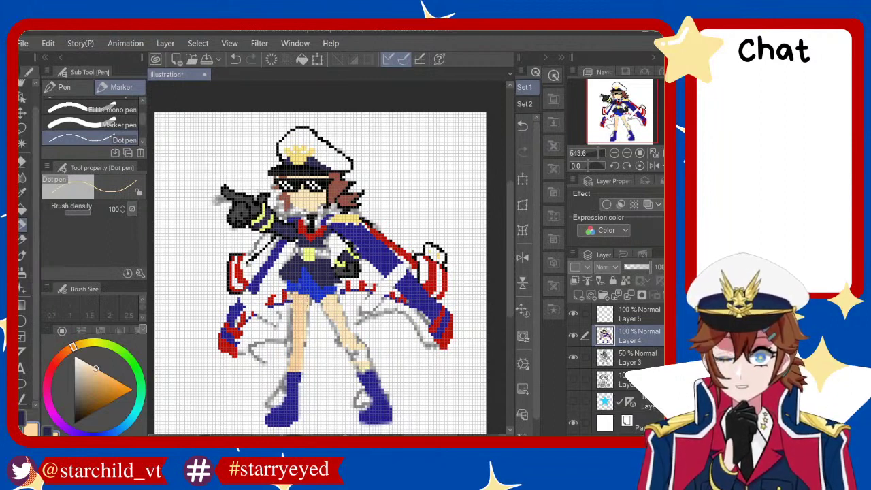
drag(308, 319, 305, 335)
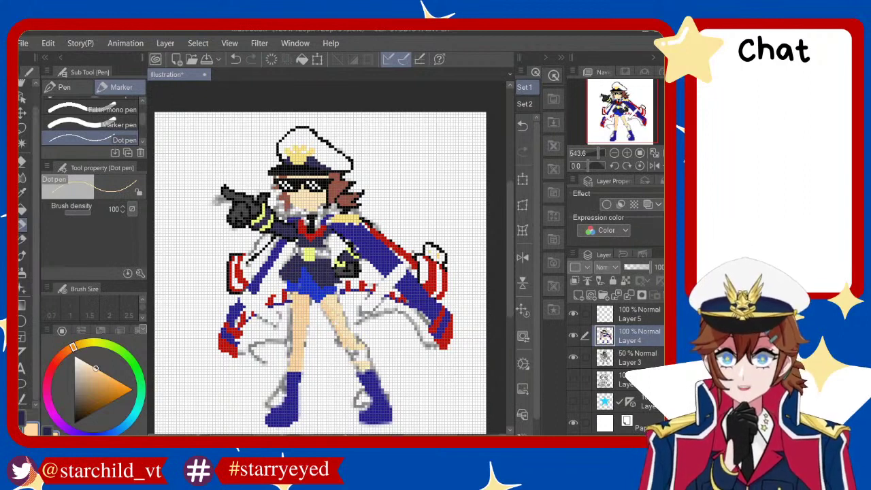
key(ctrl+z)
Add shading pixels to the right leg, comparing with and without them
drag(344, 341, 358, 361)
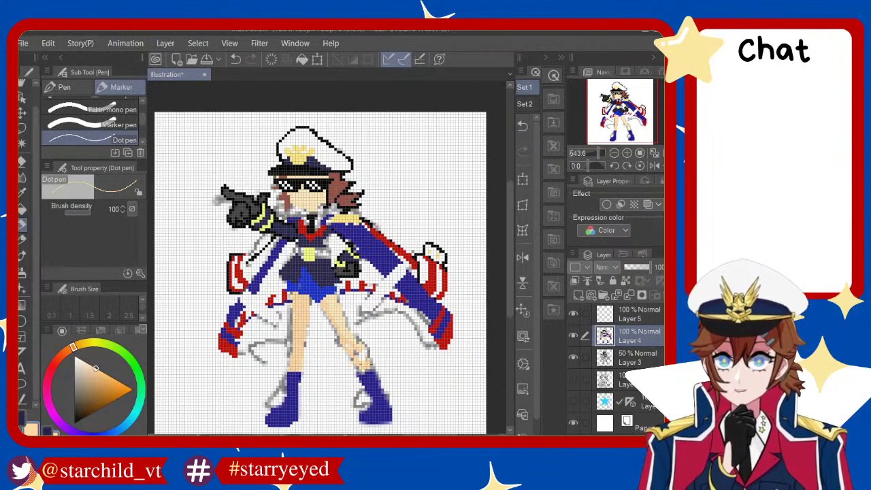
click(364, 360)
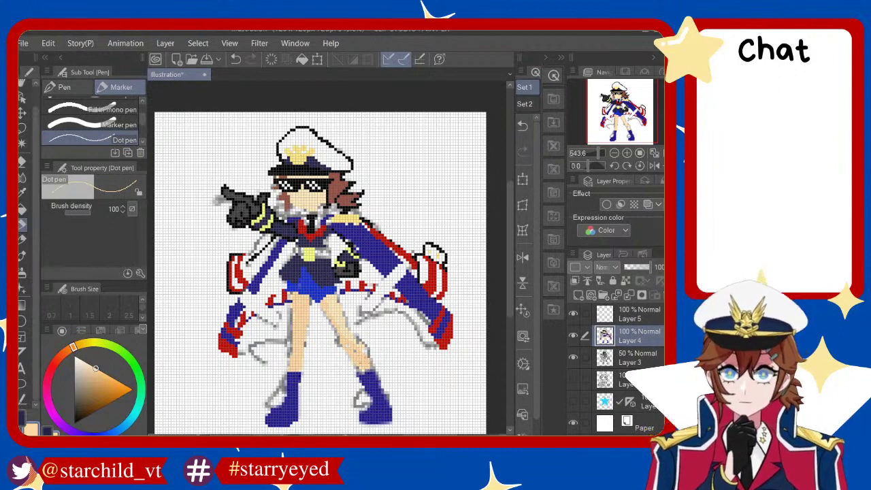
key(ctrl+z)
key(ctrl+y)
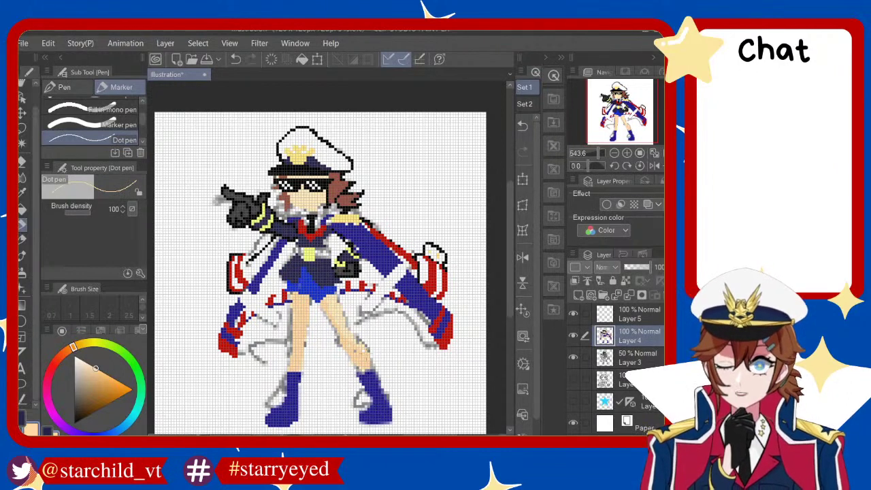
key(ctrl+z)
key(ctrl+y)
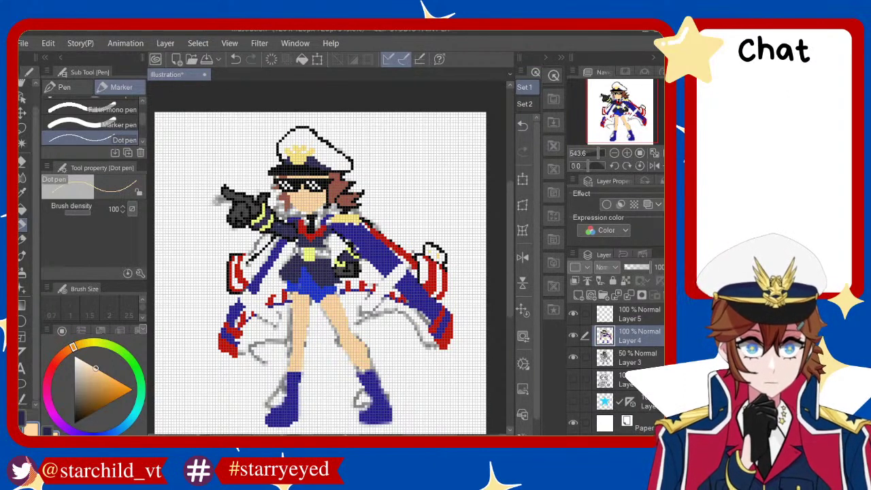
Choose a saturated red and draw mouth pixels on the face, trying several red shades
drag(74, 347, 54, 364)
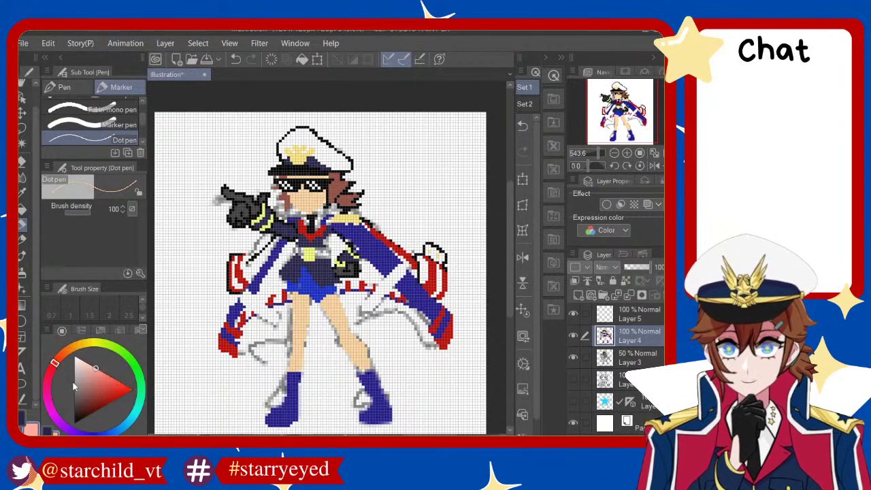
click(117, 383)
click(119, 383)
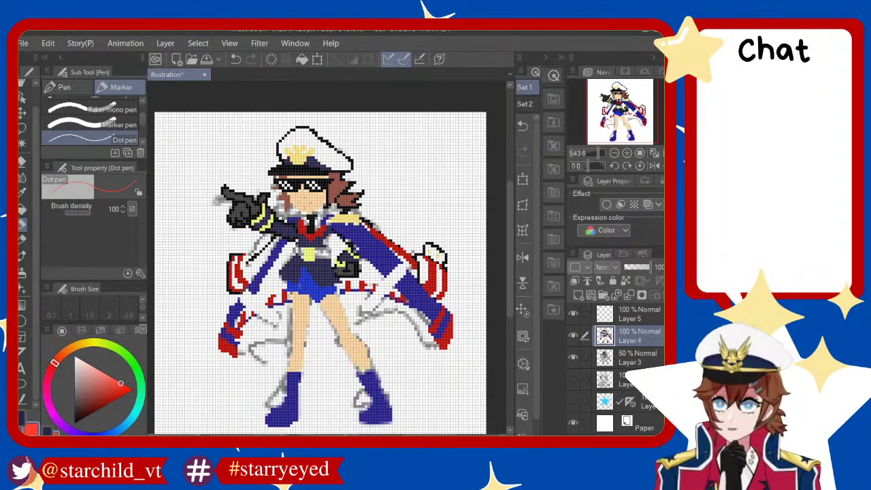
key(ctrl+z)
click(105, 396)
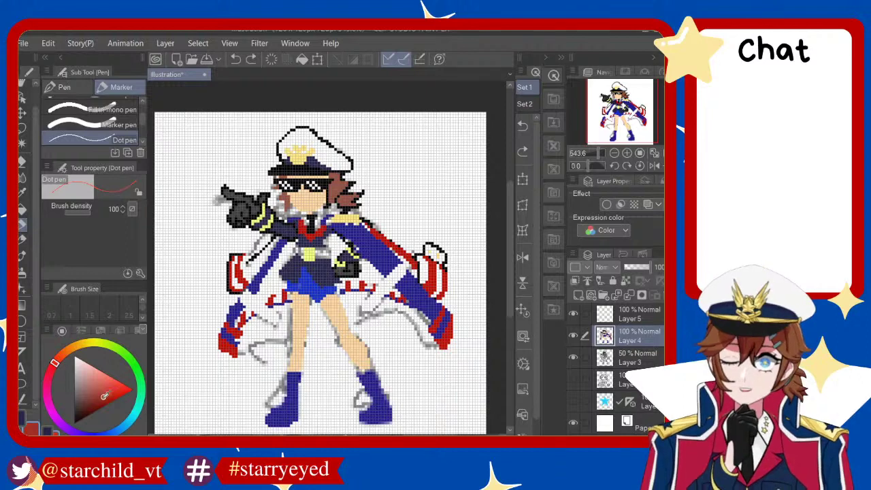
click(100, 402)
click(300, 200)
key(ctrl+z)
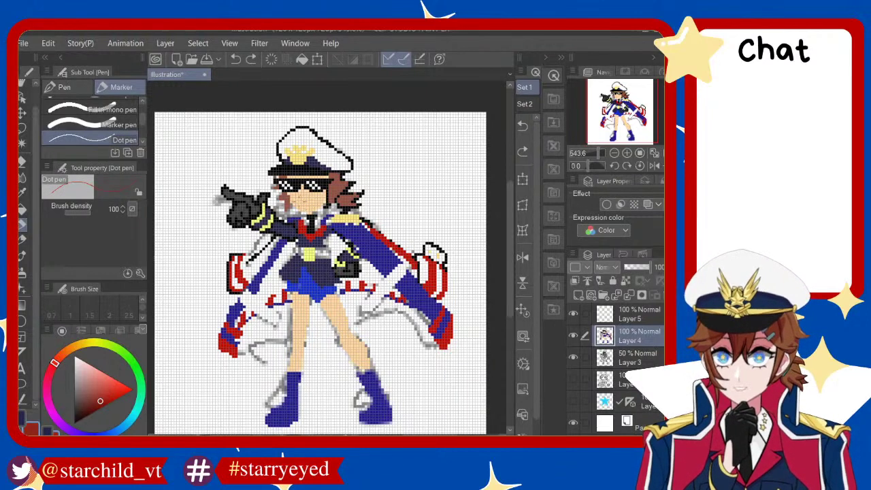
click(298, 199)
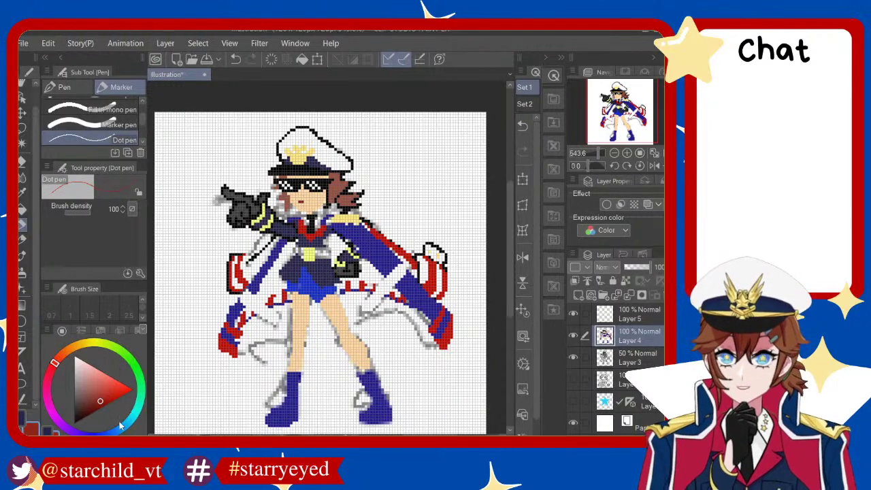
click(90, 394)
key(ctrl+z)
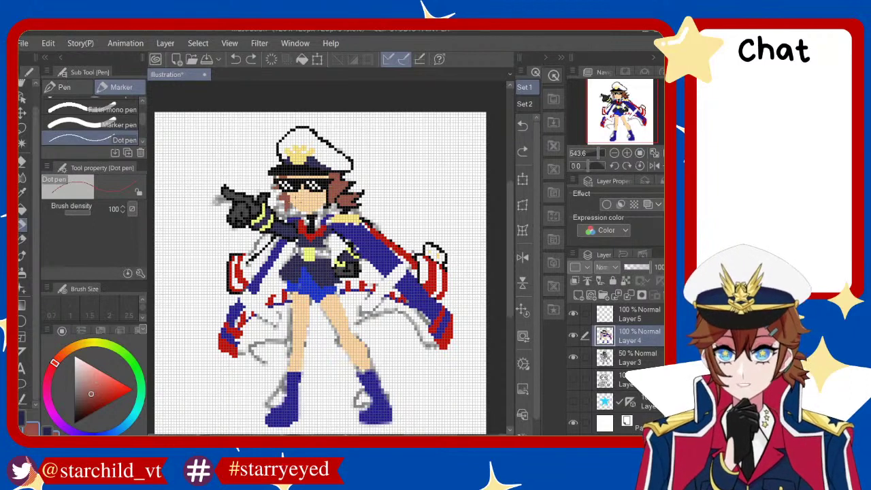
key(ctrl+y)
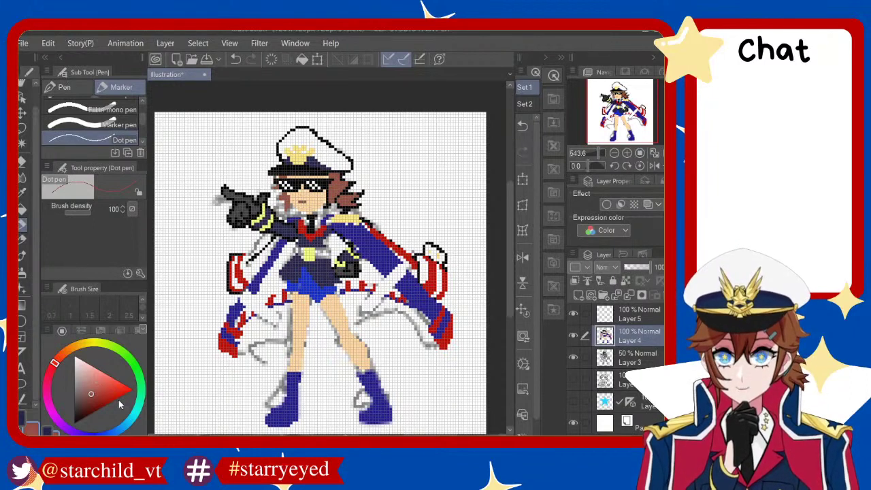
click(105, 393)
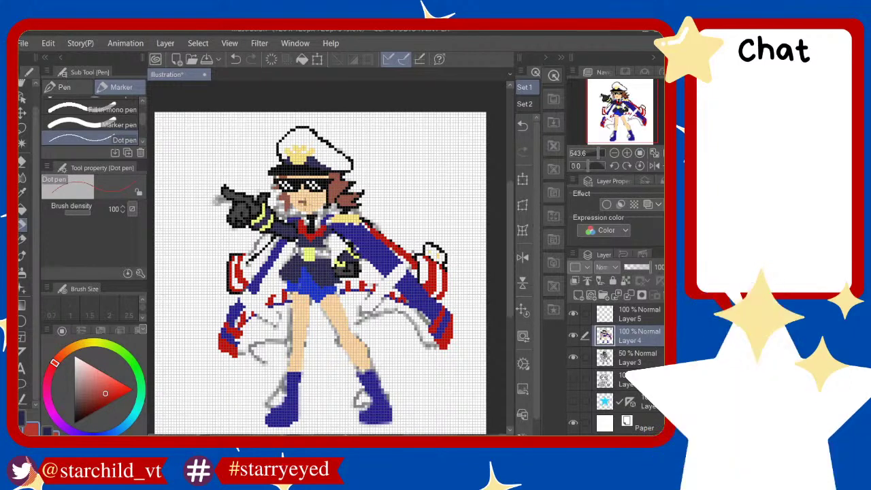
key(ctrl+z)
key(ctrl+y)
key(ctrl+z)
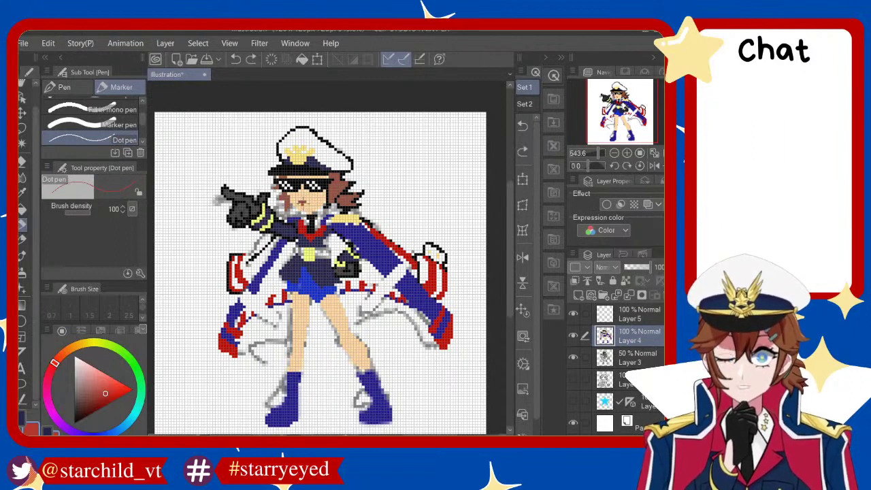
key(ctrl+y)
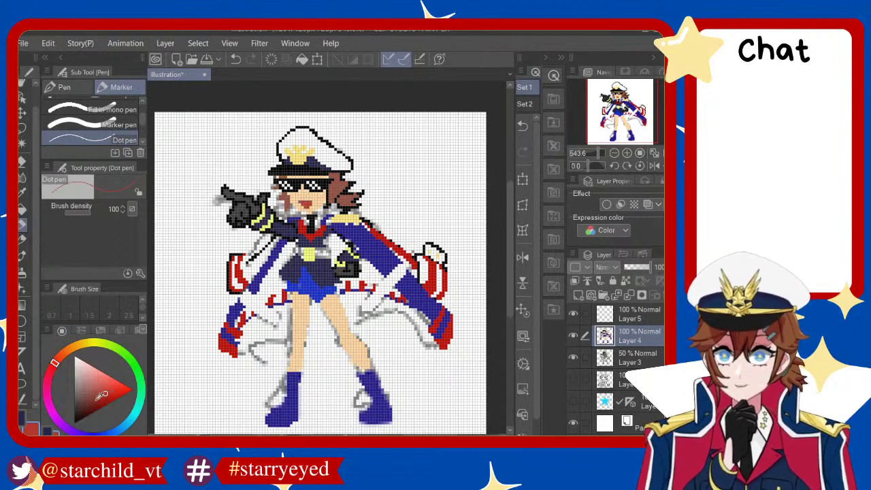
Swap to white and compare the mouth before and after the edit
key(x)
key(ctrl+z)
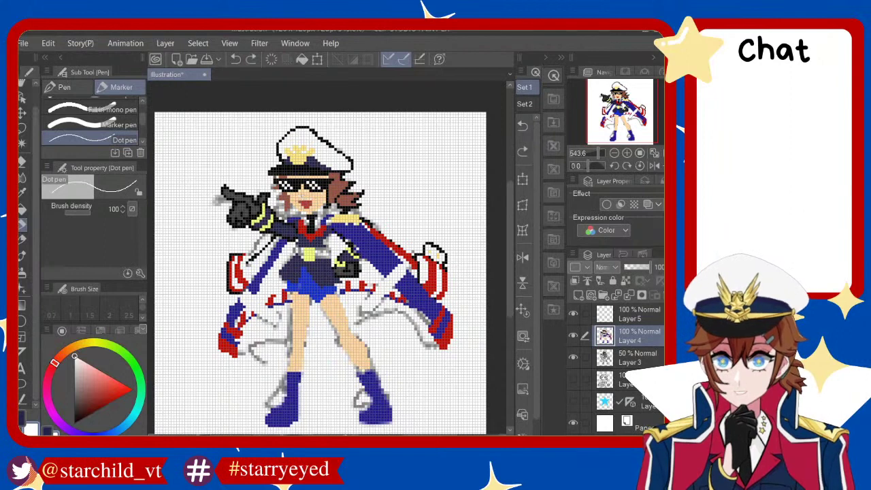
key(ctrl+y)
key(ctrl+z)
key(ctrl+y)
key(ctrl+z)
key(ctrl+y)
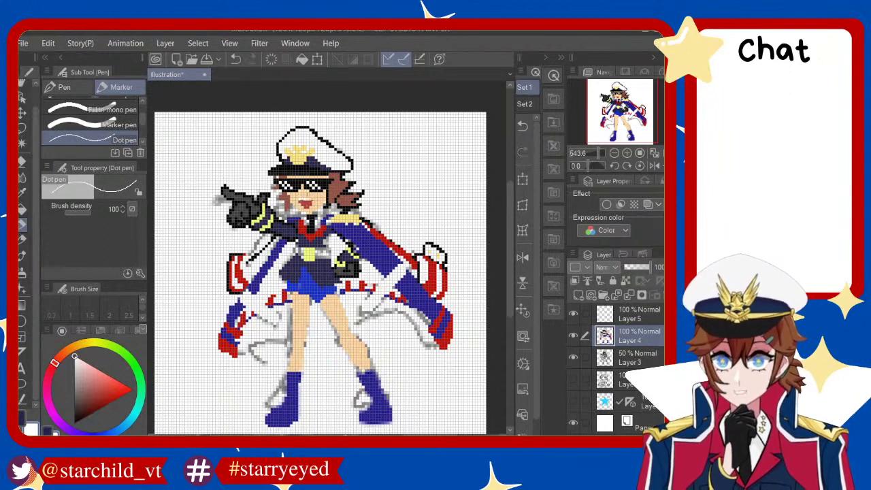
key(ctrl+z)
key(ctrl+y)
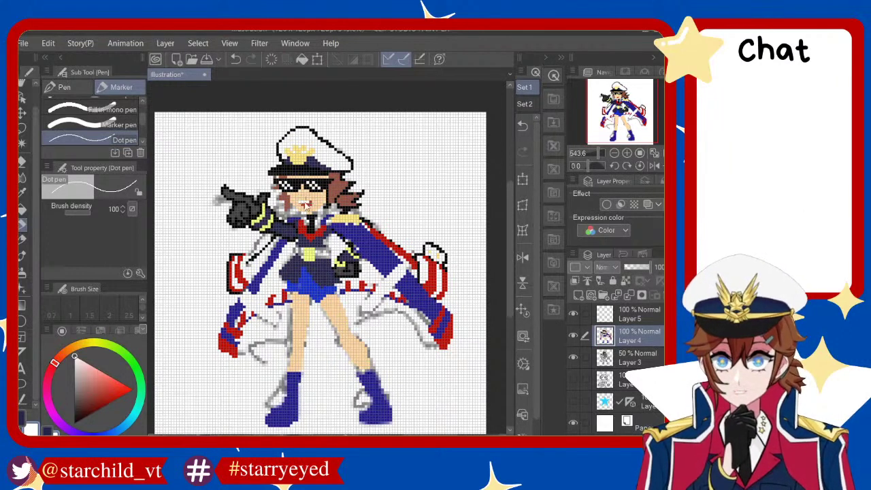
key(ctrl+z)
key(ctrl+y)
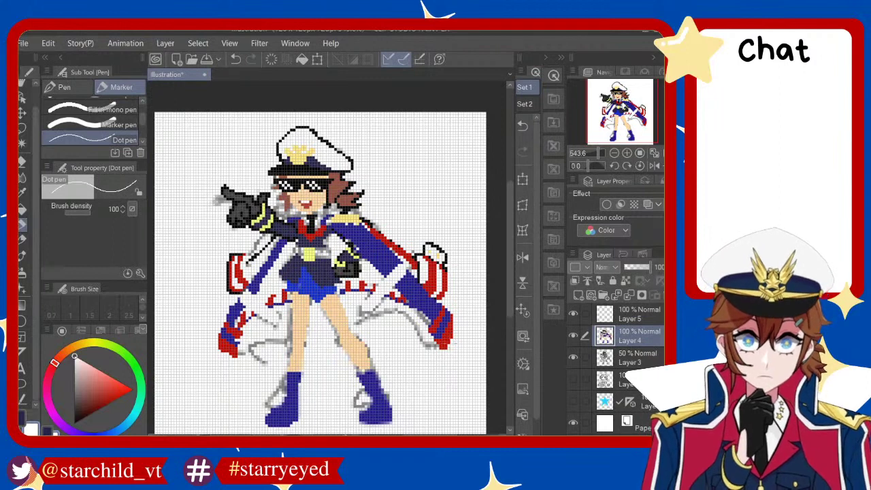
Switch back to red and compare the left arm with and without the latest pixels
alt+click(446, 345)
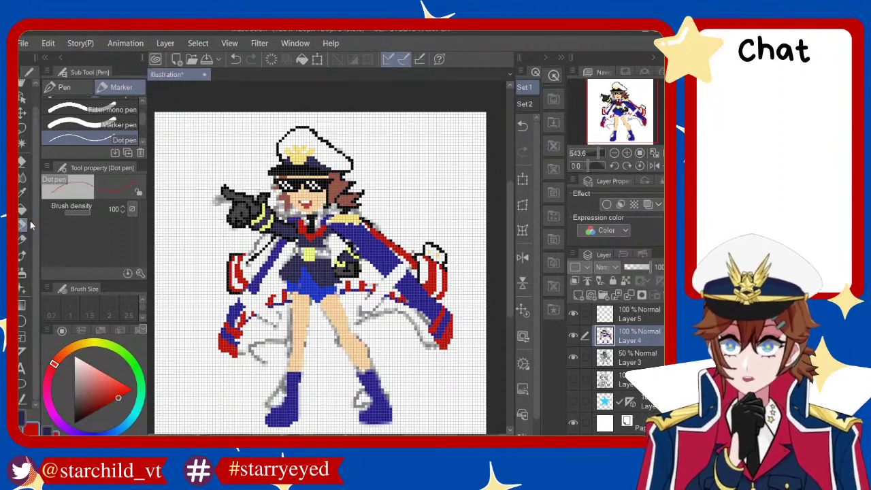
key(ctrl+z)
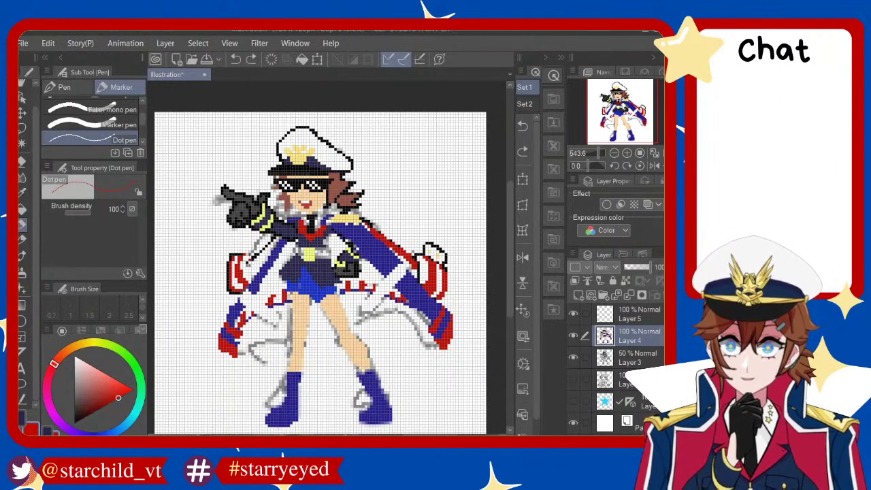
key(ctrl+y)
key(ctrl+z)
key(ctrl+y)
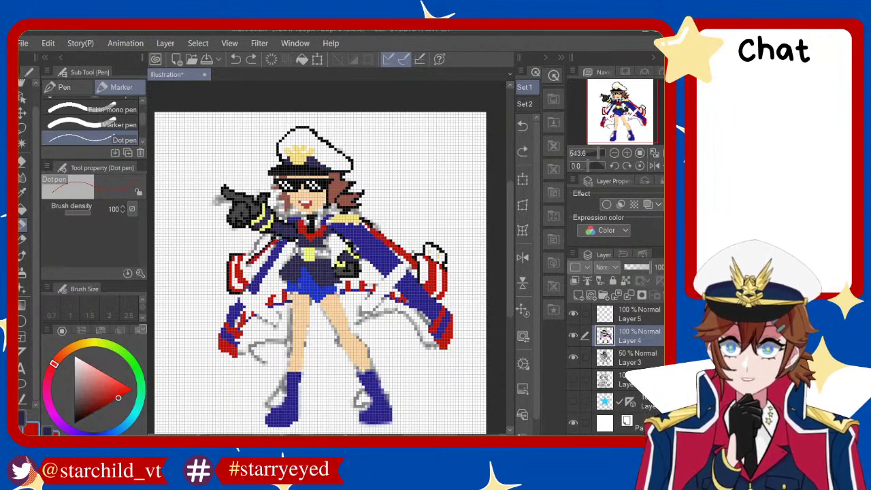
key(ctrl+z)
key(ctrl+y)
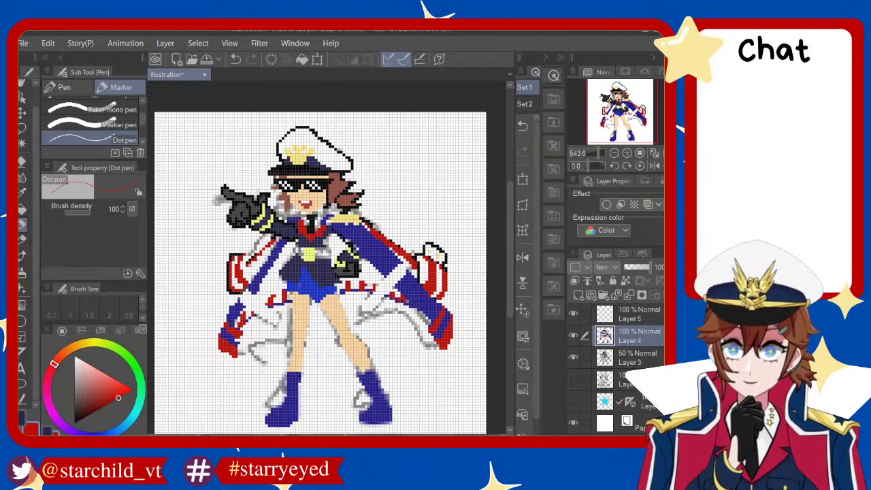
key(ctrl+z)
key(ctrl+y)
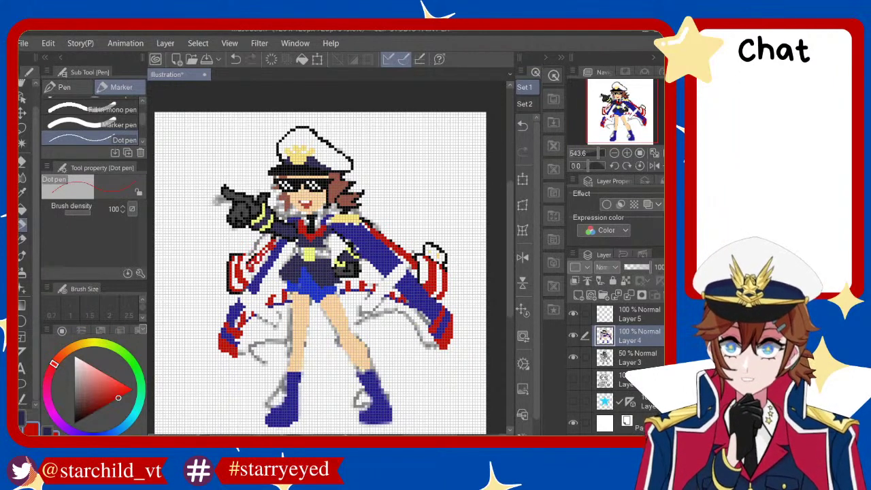
key(ctrl+z)
key(ctrl+y)
key(ctrl+z)
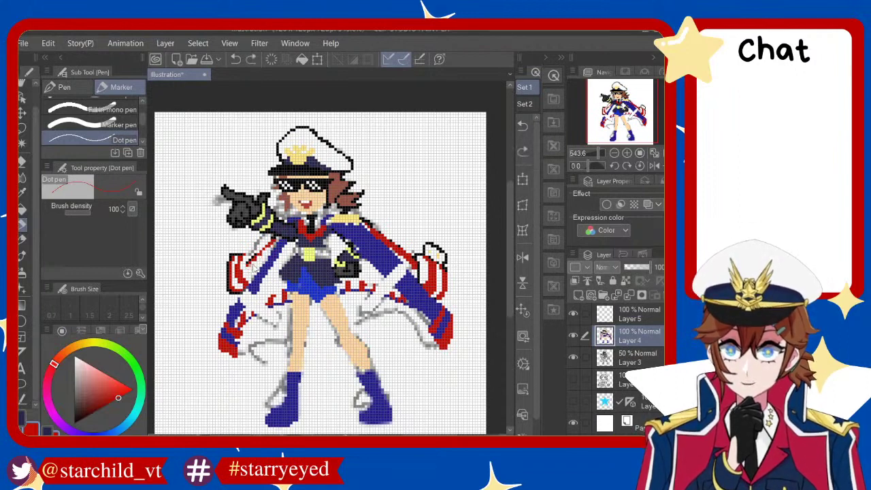
key(ctrl+y)
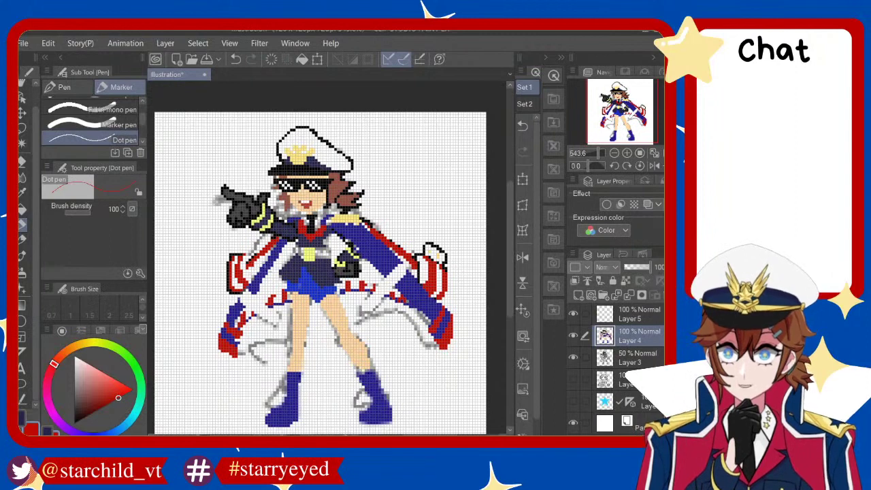
Pick dark blue and finally undo the dark pixels near the left arm
alt+click(260, 277)
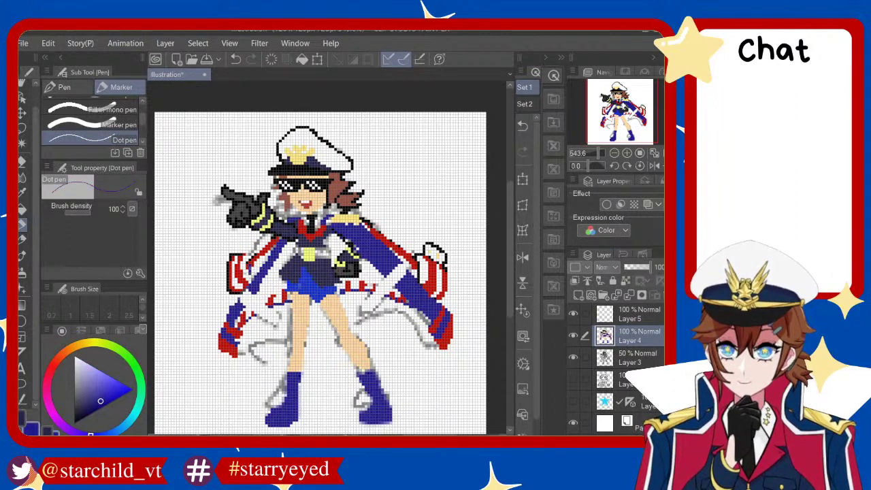
key(ctrl+z)
key(ctrl+y)
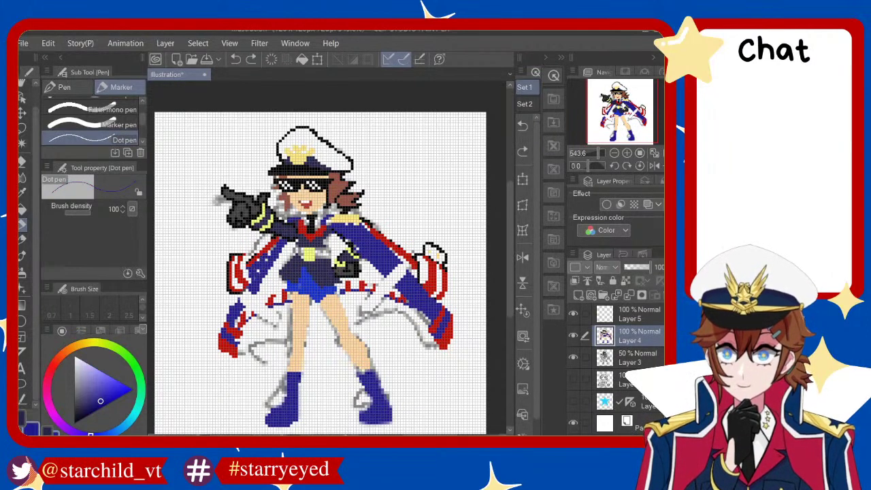
key(ctrl+y)
key(ctrl+z)
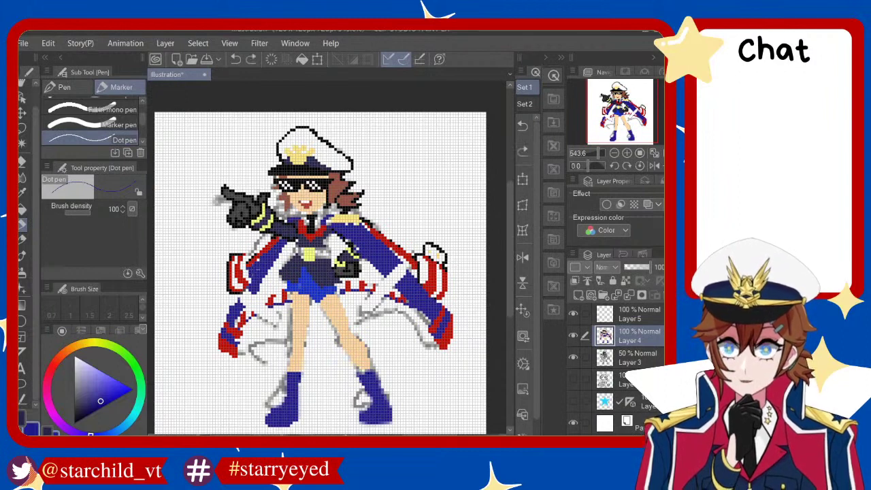
key(ctrl+y)
key(ctrl+z)
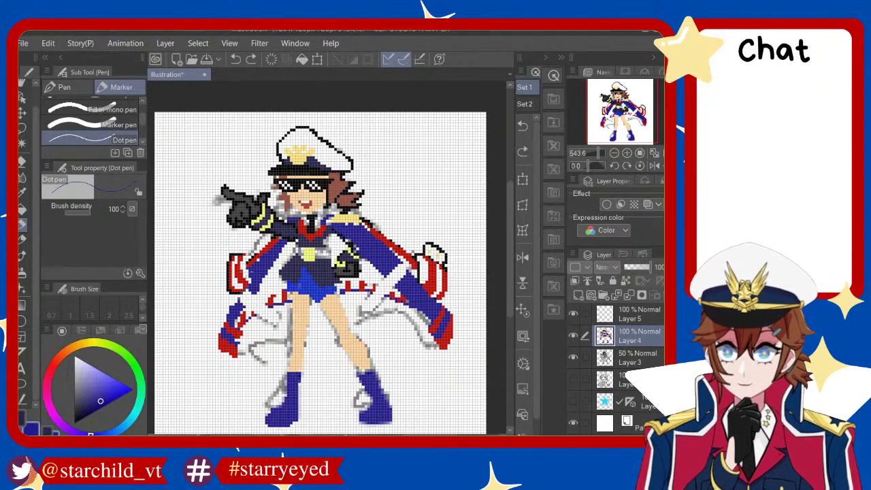
Zoom out, toggle Layer 3's grey sketch to compare, leave it hidden, and zoom back in
scroll(430, 303, down, 1)
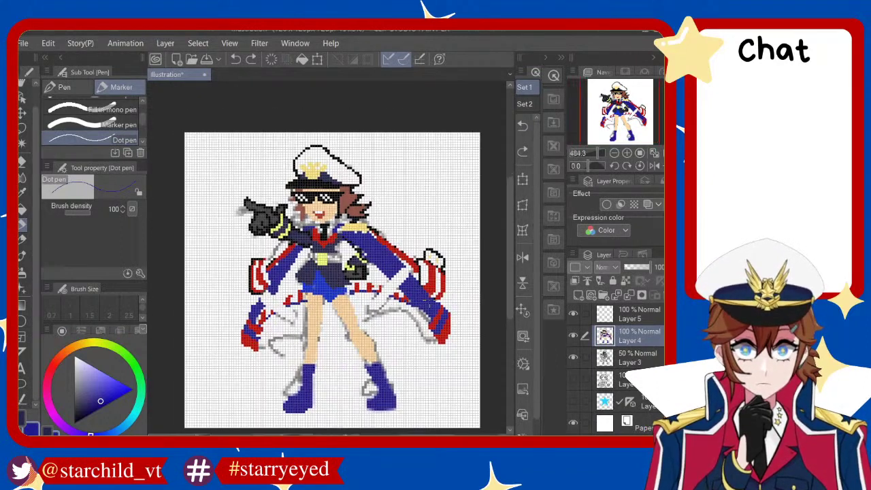
click(574, 358)
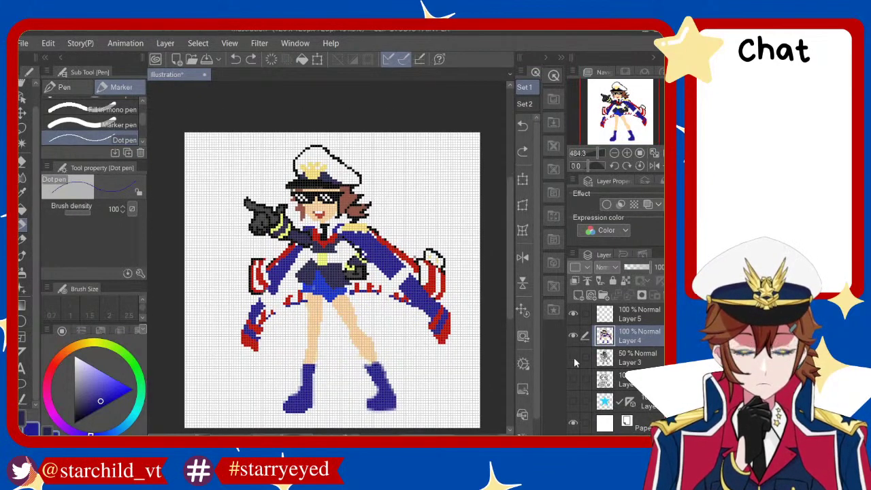
click(574, 358)
click(574, 358)
click(574, 358)
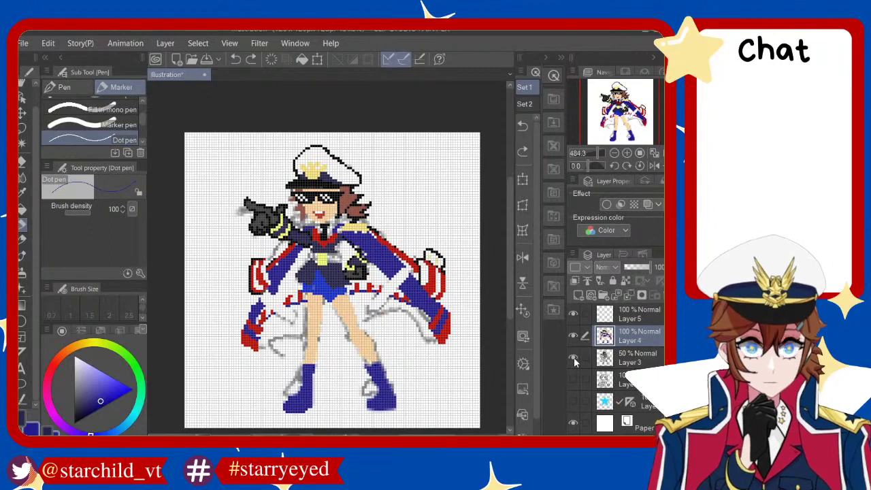
click(574, 357)
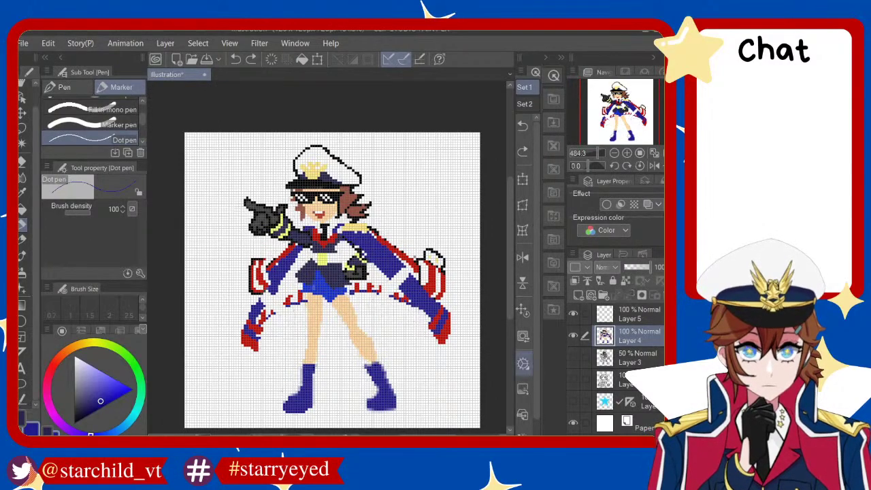
scroll(345, 243, up, 2)
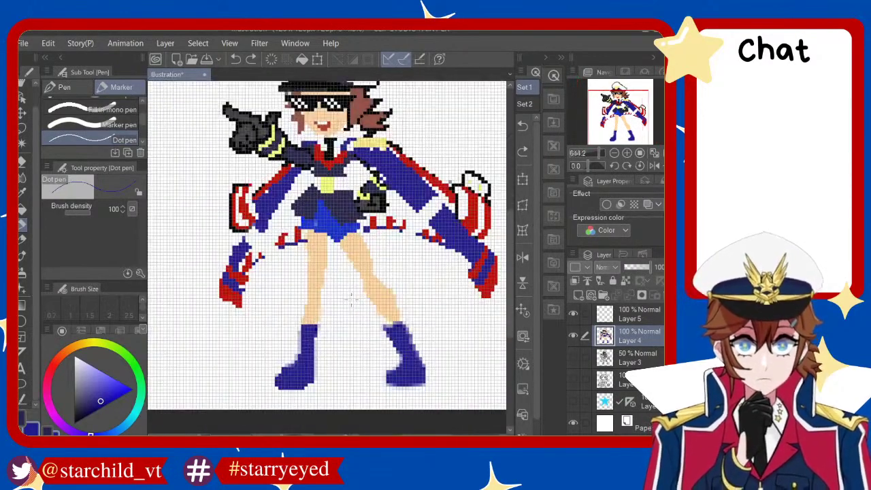
scroll(335, 238, down, 3)
scroll(334, 239, up, 1)
scroll(335, 239, up, 1)
scroll(340, 272, up, 1)
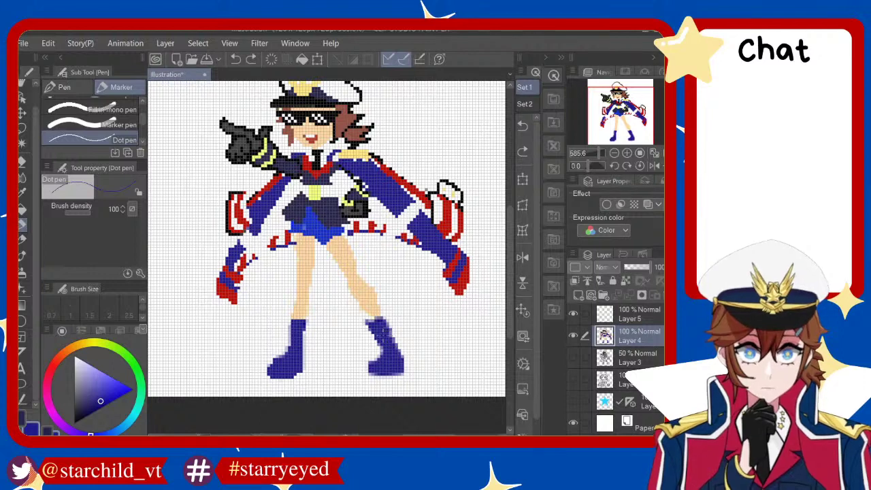
Pick light yellow and place yellow pixels on the right and left boots
click(98, 345)
click(105, 373)
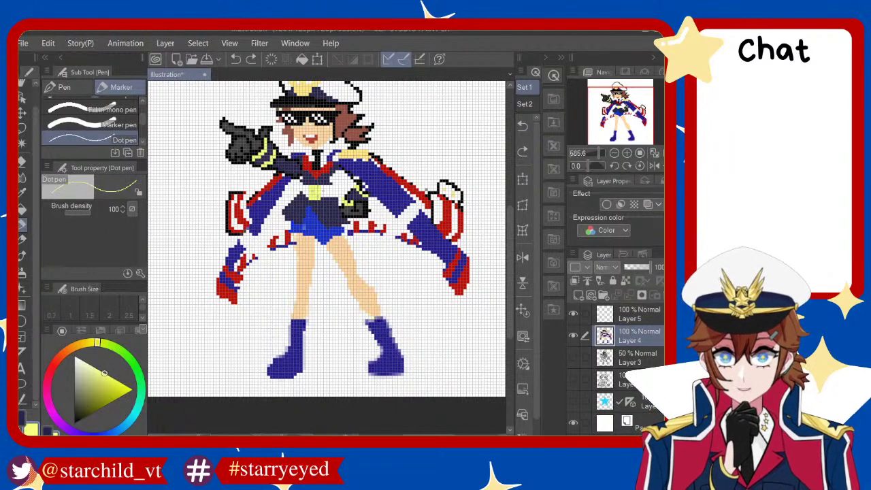
click(392, 358)
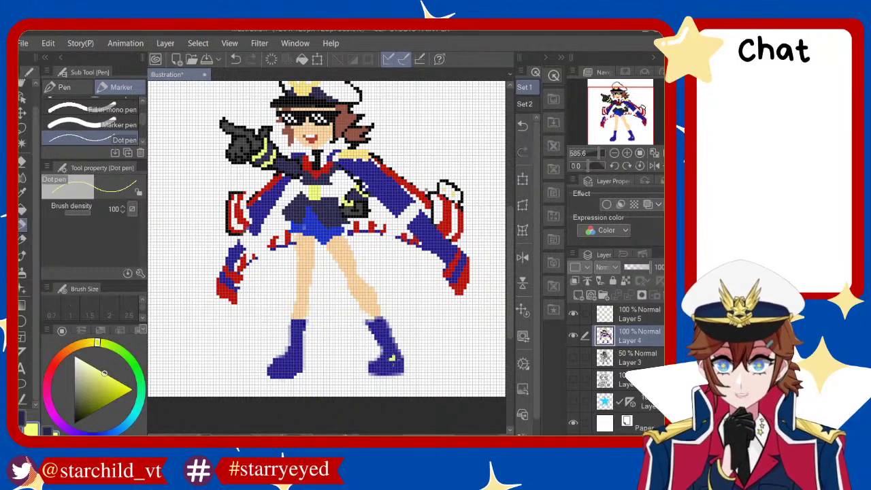
key(ctrl+z)
click(391, 357)
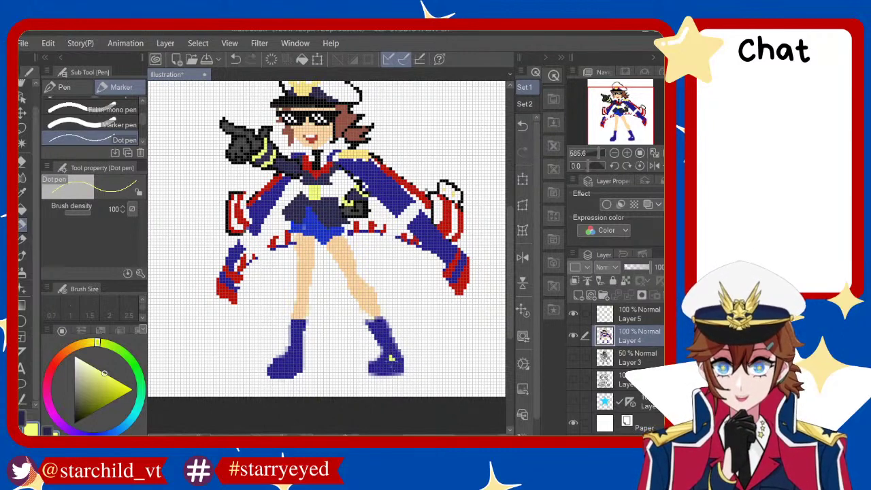
key(ctrl+z)
click(390, 359)
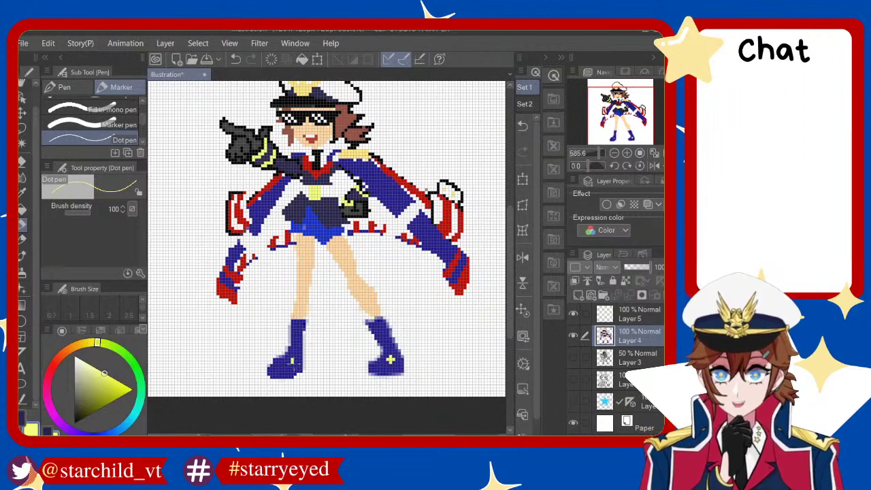
key(ctrl+z)
click(293, 362)
key(ctrl+z)
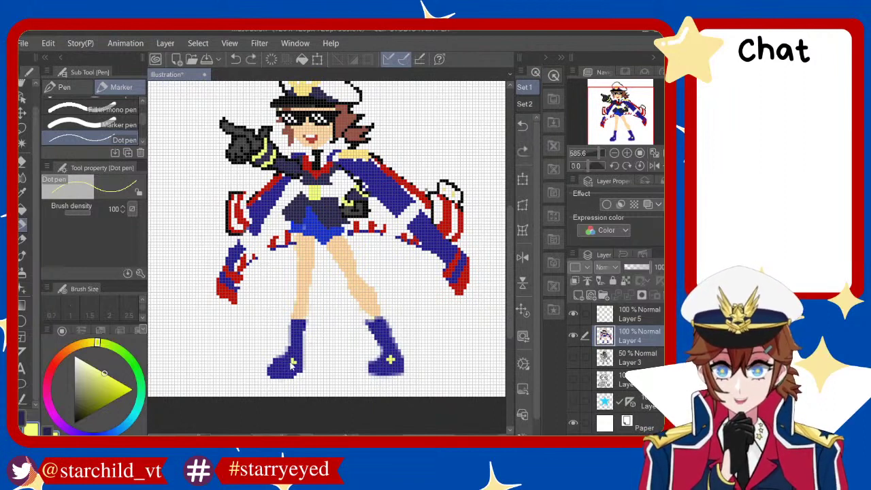
click(292, 361)
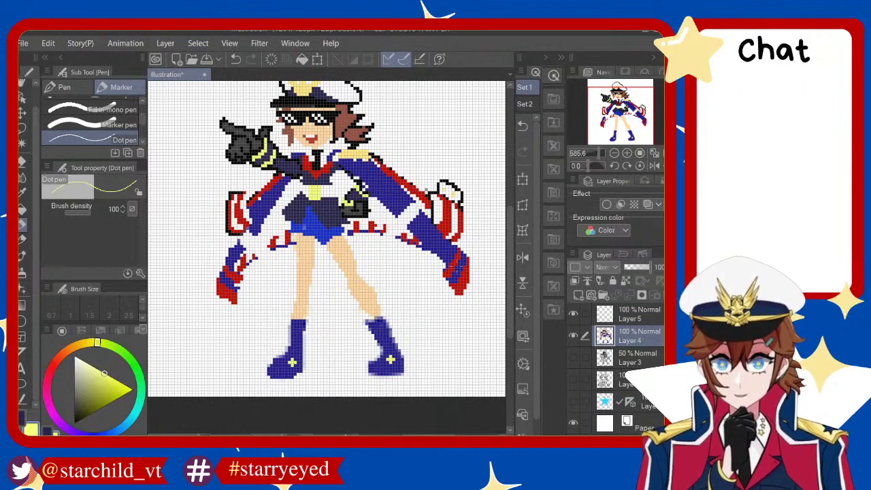
Switch to red and draw red trim along the top edge of the left boot
key(x)
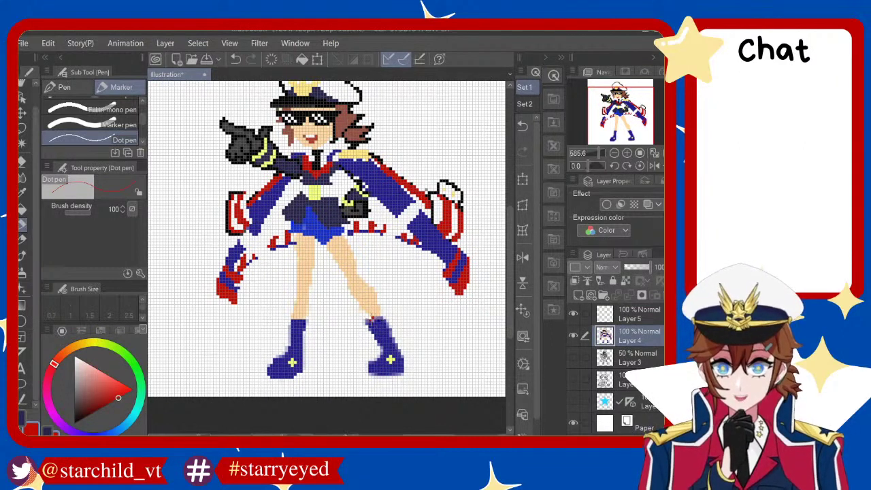
mouse_move(371, 320)
mouse_down()
mouse_move(388, 317)
mouse_move(366, 320)
mouse_move(367, 334)
mouse_up()
key(ctrl+z)
key(ctrl+z)
key(ctrl+z)
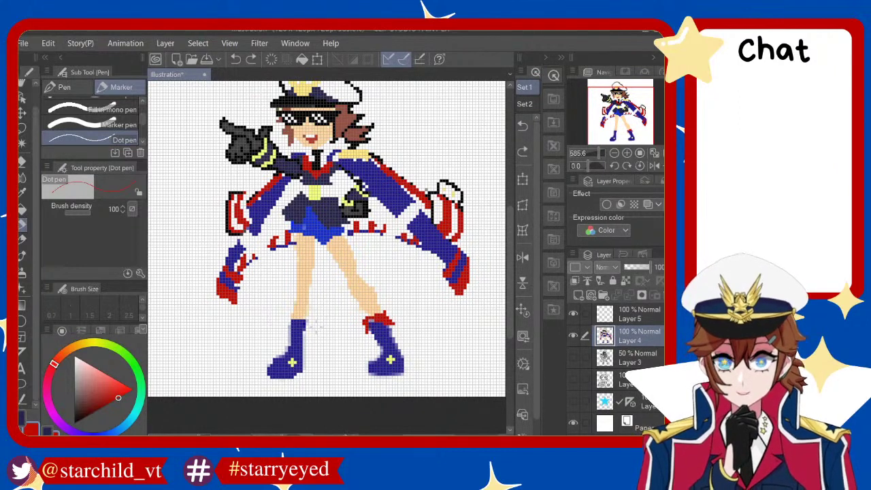
drag(300, 318, 310, 333)
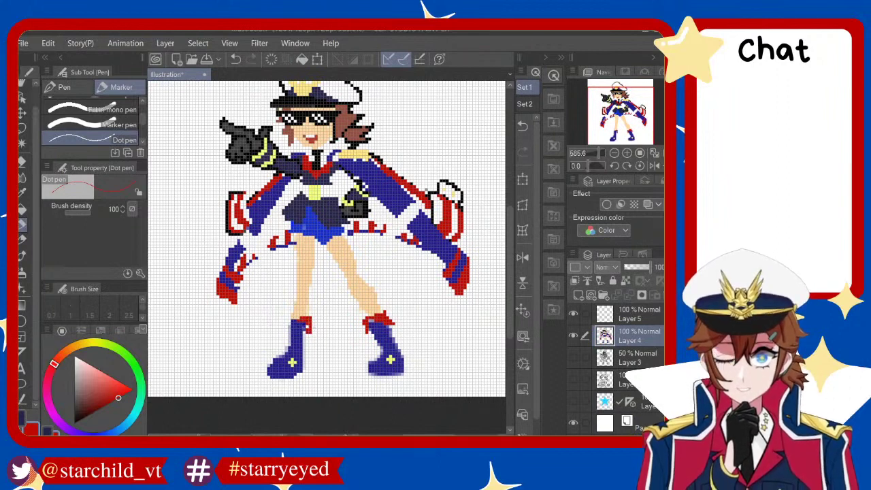
key(ctrl+z)
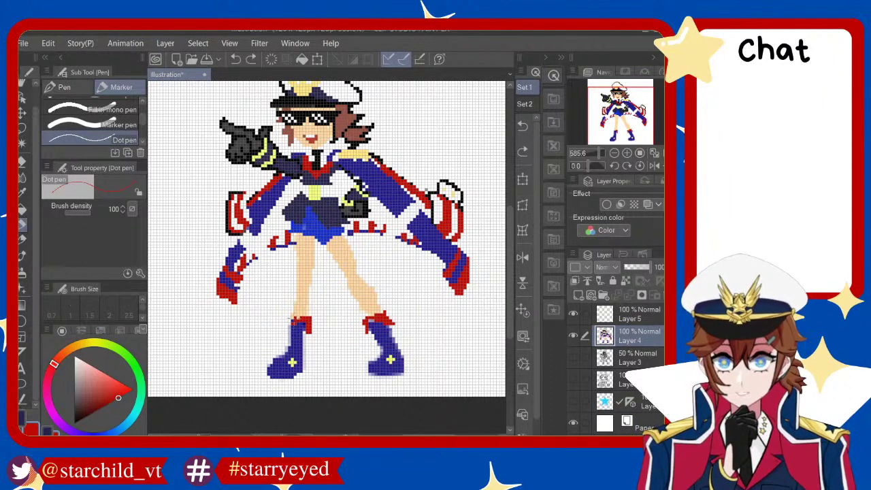
key(ctrl+z)
drag(291, 316, 284, 337)
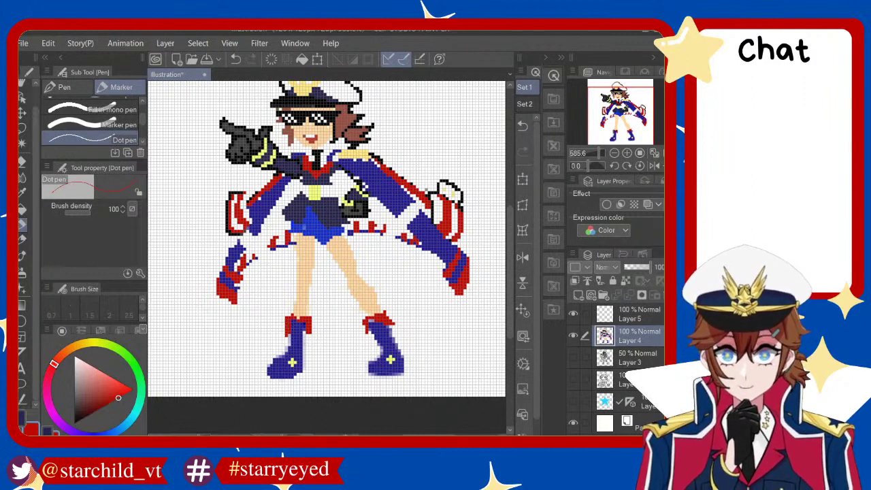
Compare the right boot top before and after the latest edit, keeping the edit
key(x)
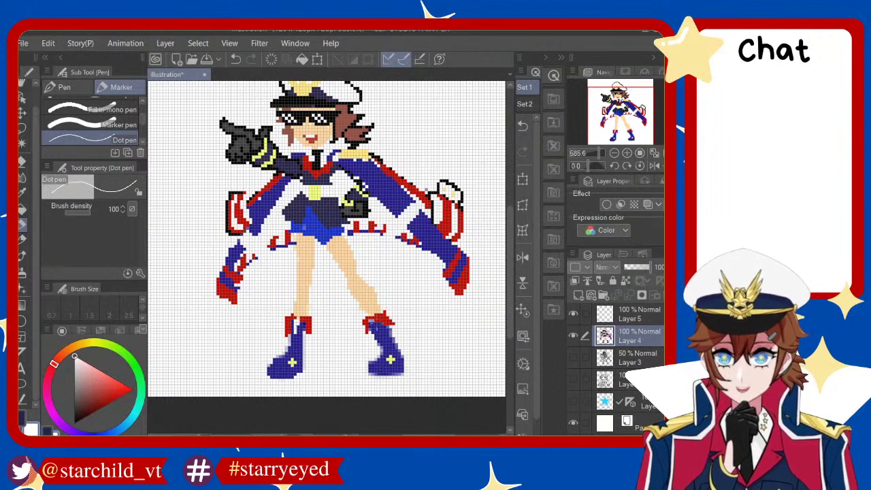
key(ctrl+z)
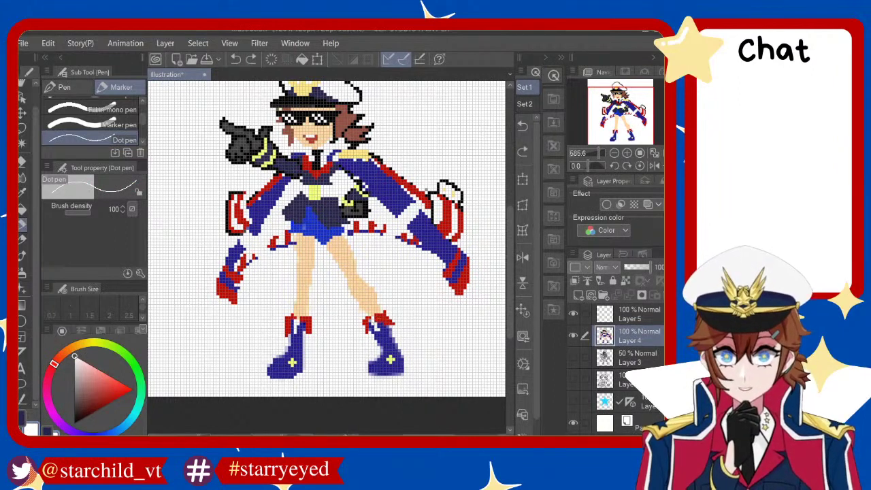
key(ctrl+y)
key(ctrl+z)
key(ctrl+y)
key(ctrl+z)
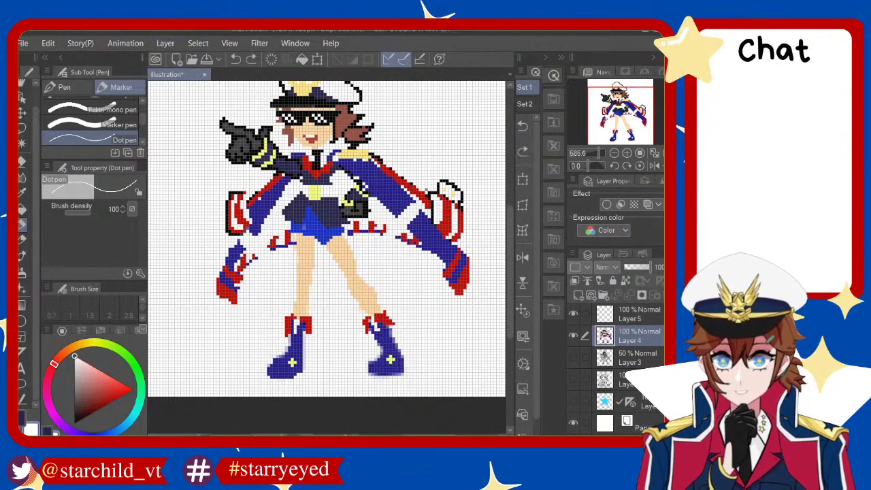
key(ctrl+y)
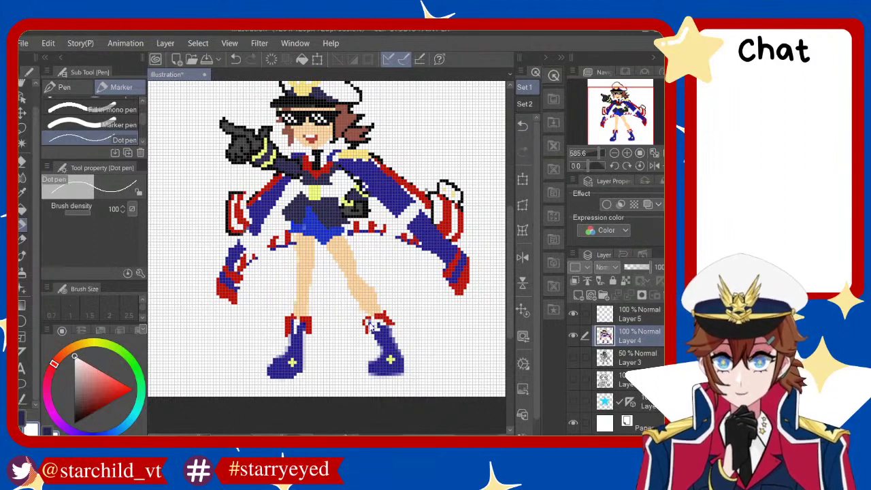
key(ctrl+z)
key(ctrl+y)
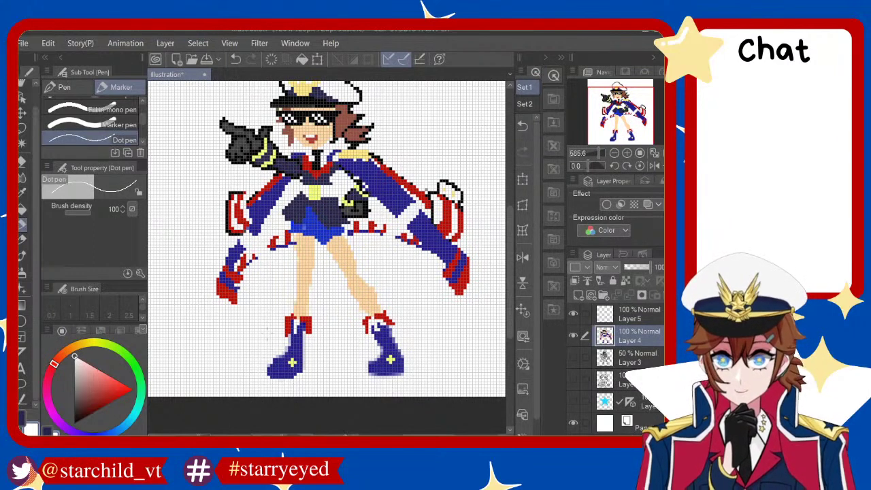
key(ctrl+z)
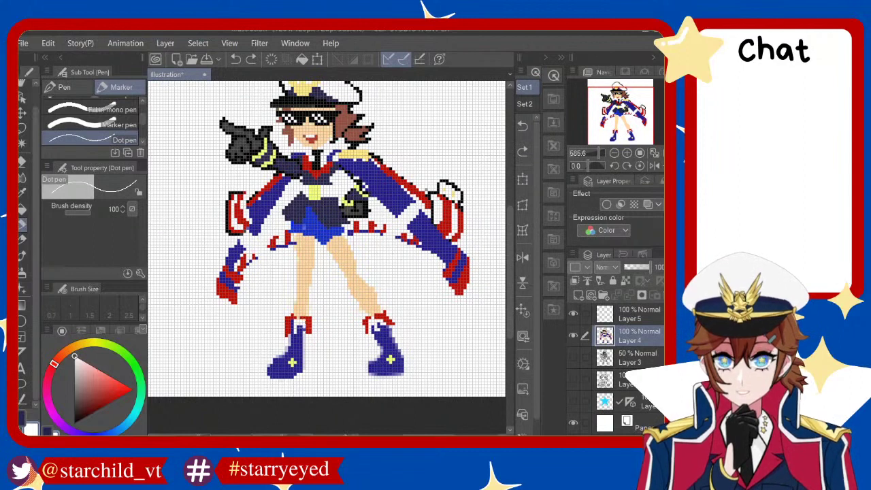
key(ctrl+y)
key(ctrl+z)
key(ctrl+y)
key(ctrl+z)
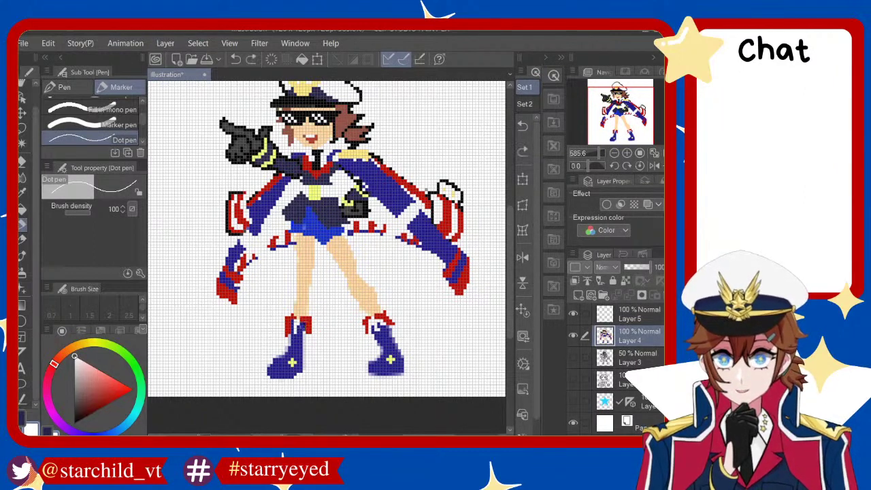
key(ctrl+y)
key(ctrl+z)
key(ctrl+y)
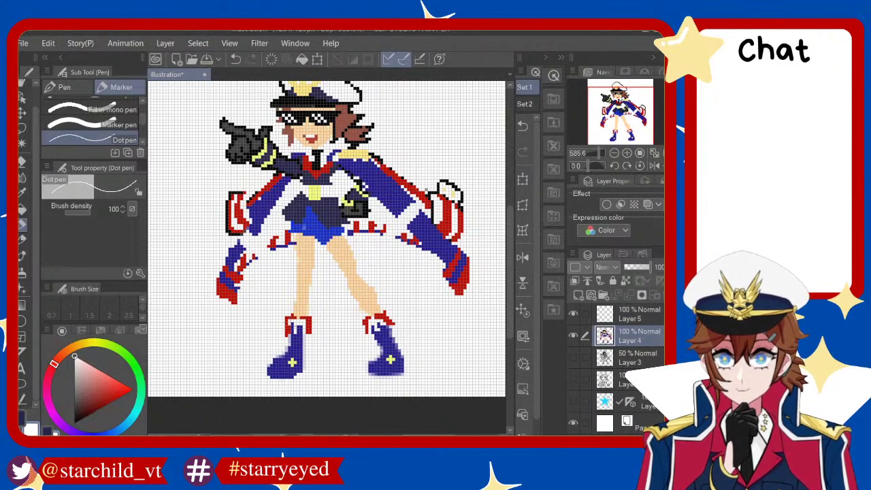
Make Layer 5 the active layer and zoom in on the upper body
key(ctrl+minus)
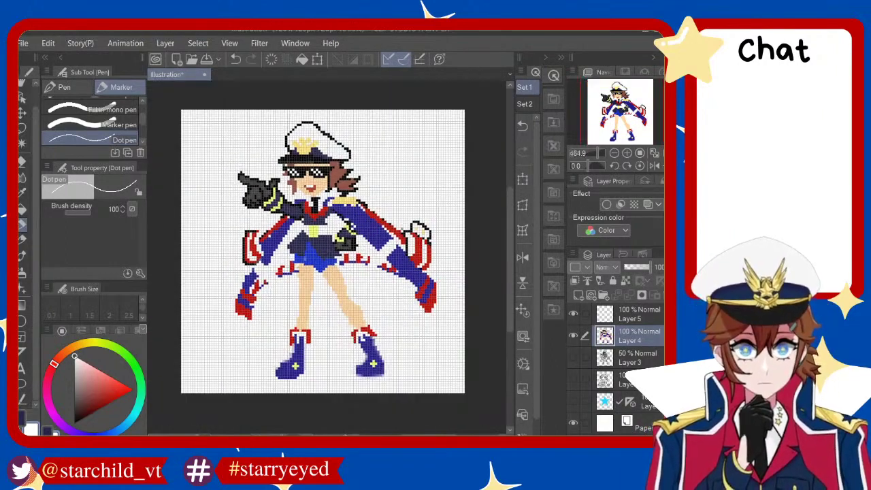
click(637, 314)
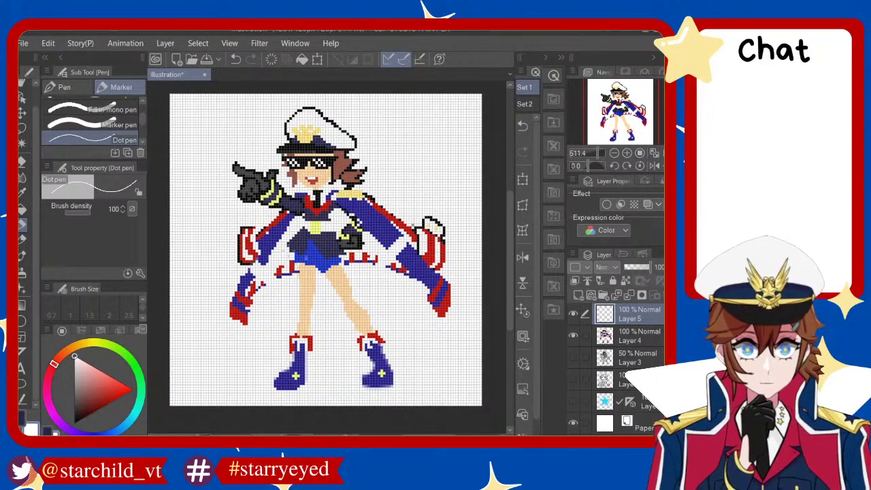
key(ctrl+plus)
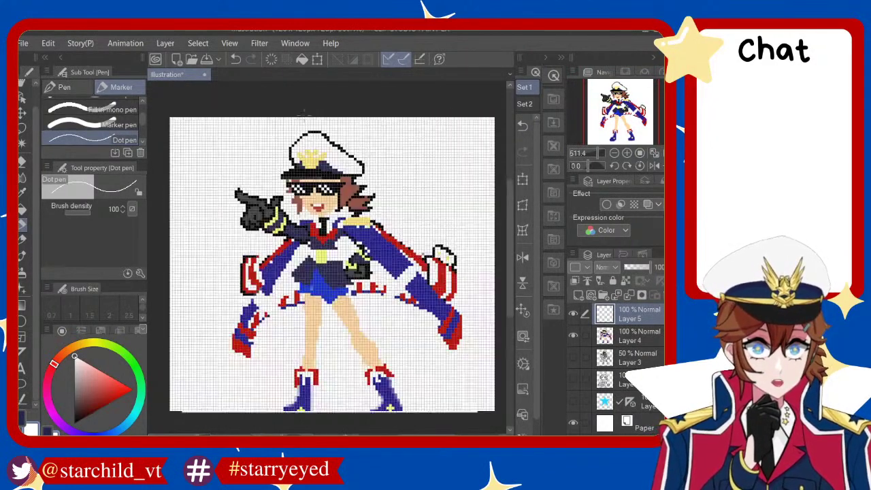
scroll(314, 146, up, 1)
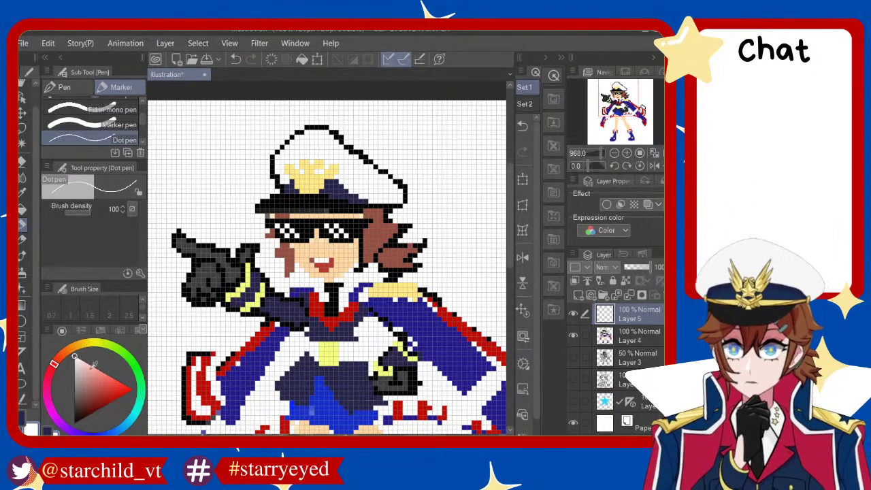
click(75, 422)
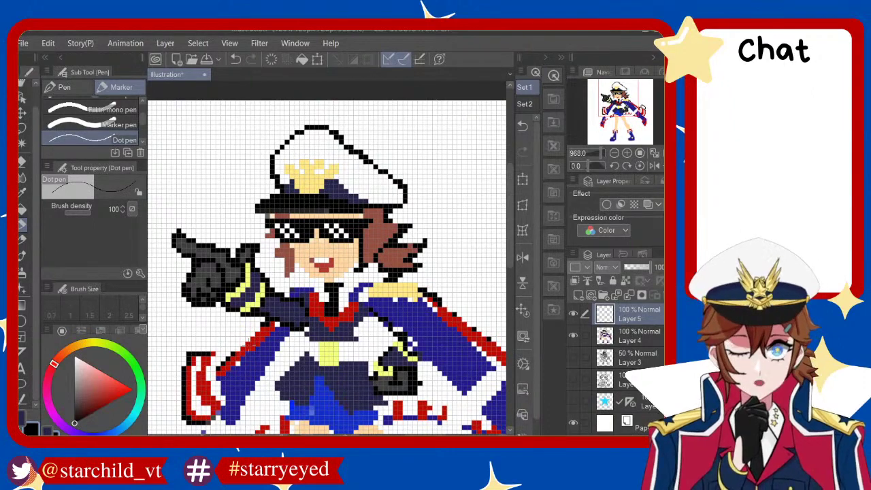
scroll(394, 319, down, 3)
scroll(394, 318, up, 3)
scroll(394, 319, down, 1)
scroll(394, 318, down, 1)
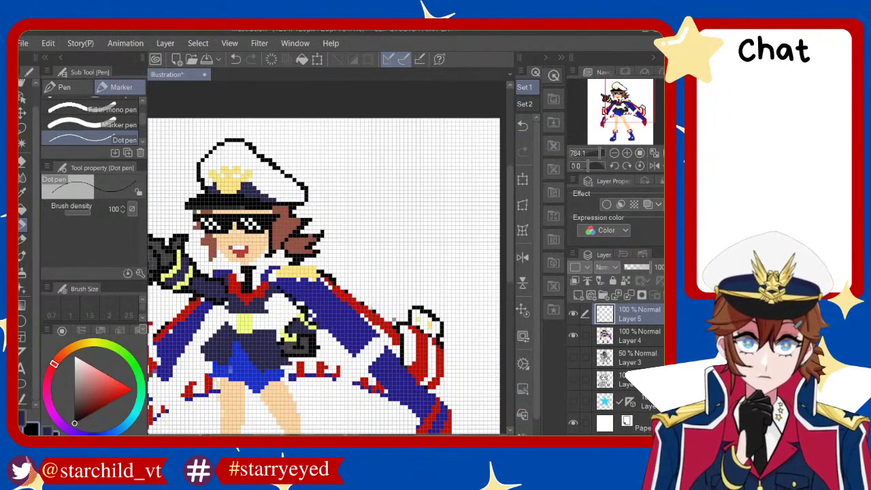
Pick a dark red and draw a line along the right sleeve's top edge
click(119, 398)
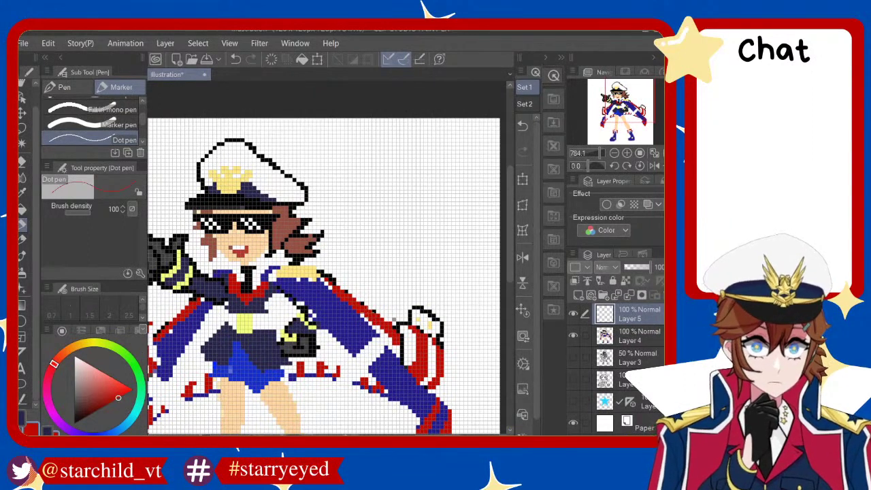
click(100, 408)
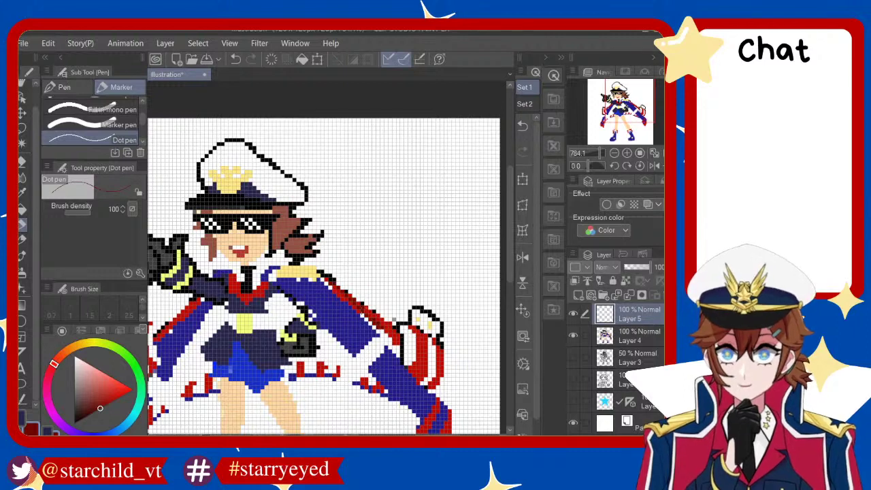
drag(329, 279, 388, 321)
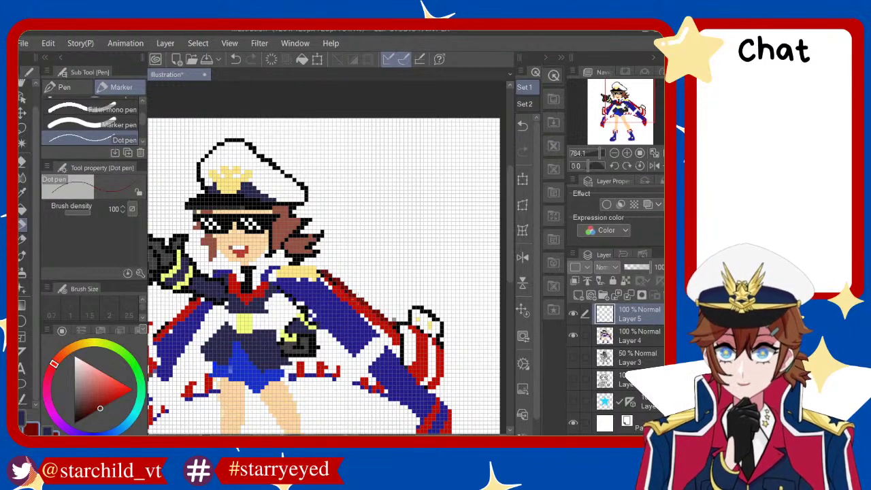
key(ctrl+z)
key(ctrl+y)
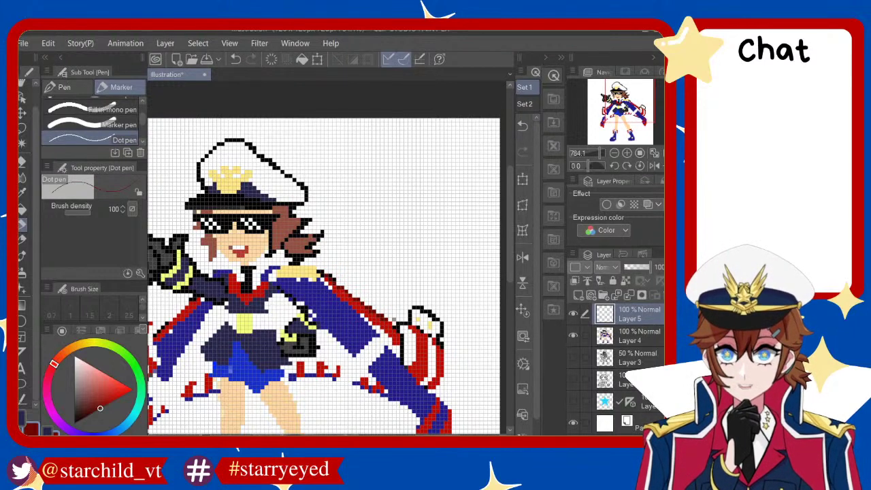
key(ctrl+z)
key(ctrl+y)
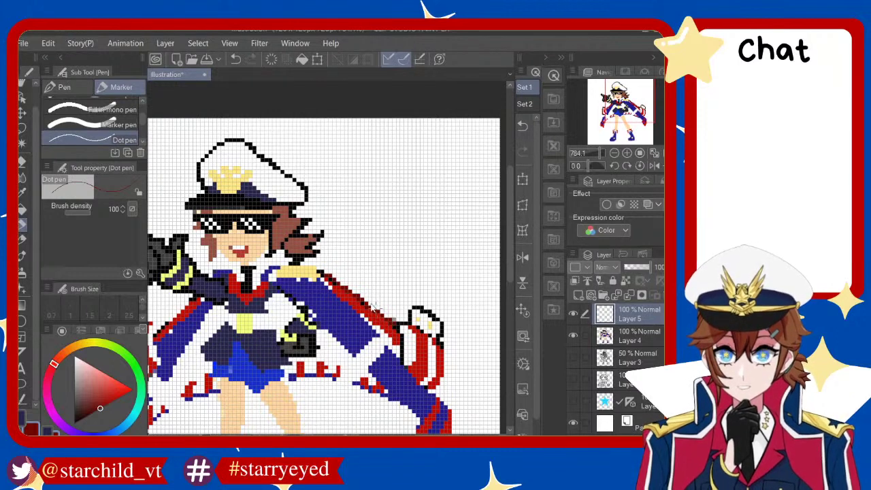
key(ctrl+z)
key(ctrl+y)
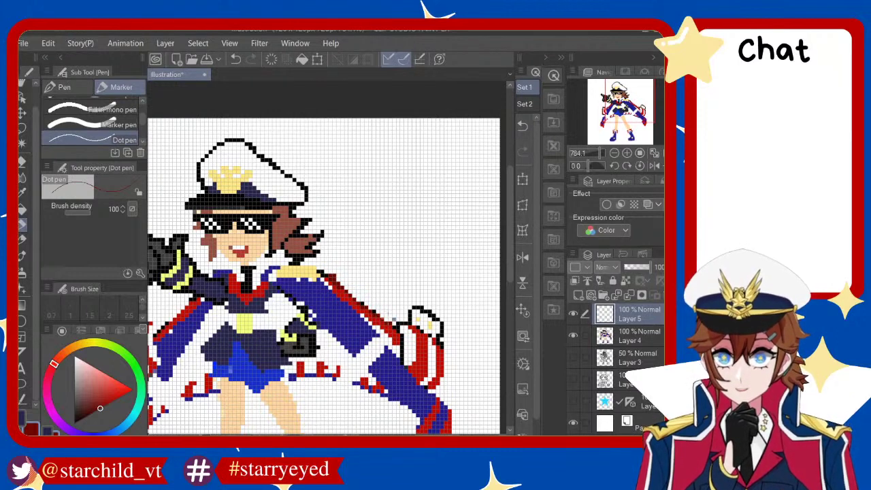
Toggle Layer 4's visibility to check the sleeve line, then return to the pen on Layer 5
click(573, 335)
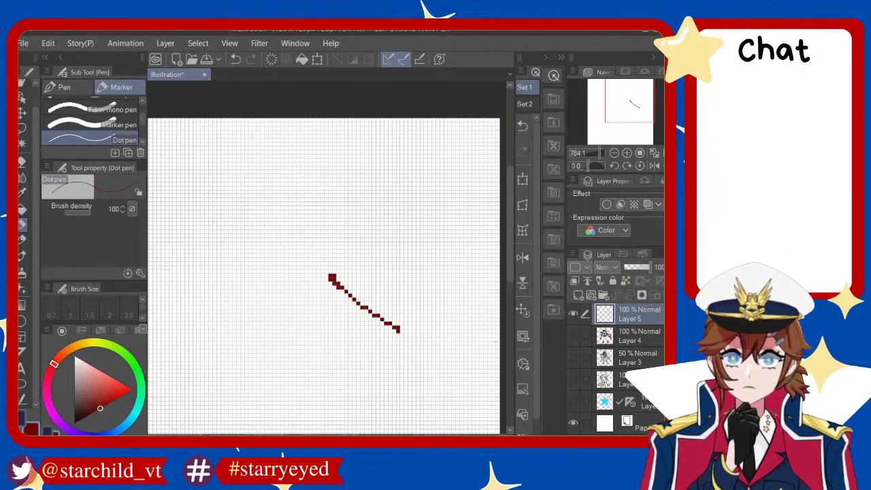
click(573, 335)
key(e)
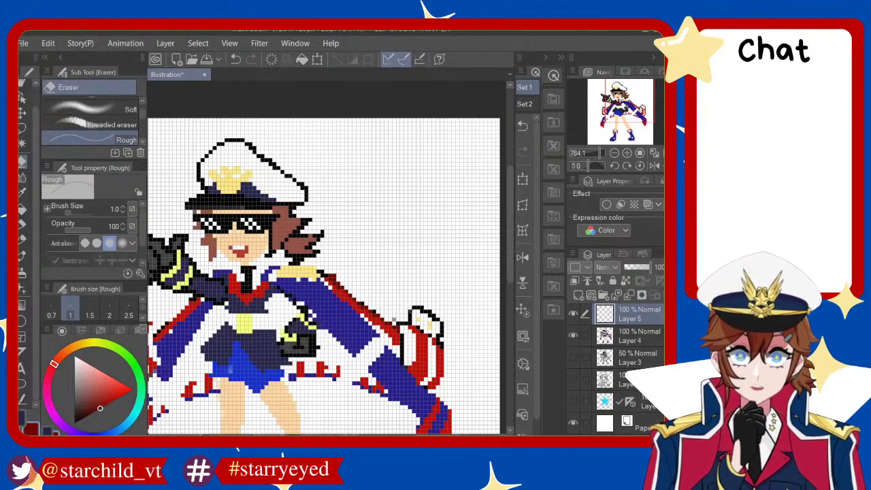
click(637, 335)
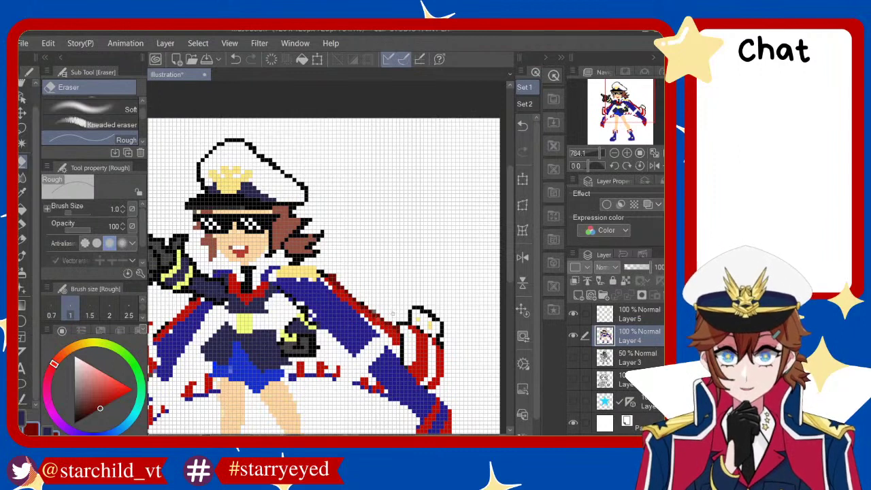
click(22, 222)
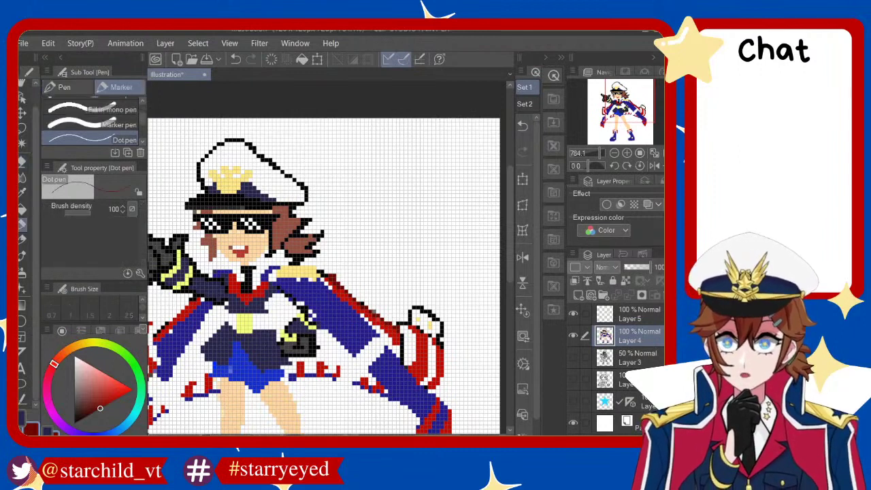
click(618, 320)
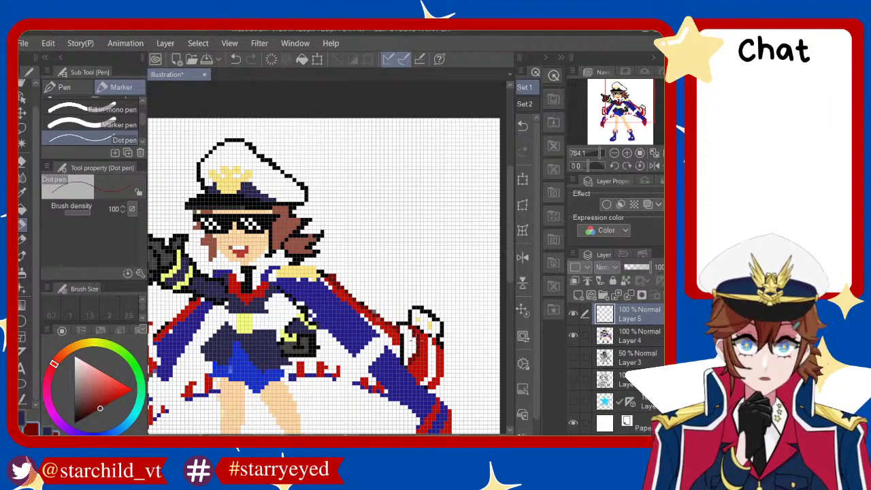
Draw dark outline pixels along the glove's right edge, retrying strokes as needed
key(ctrl+z)
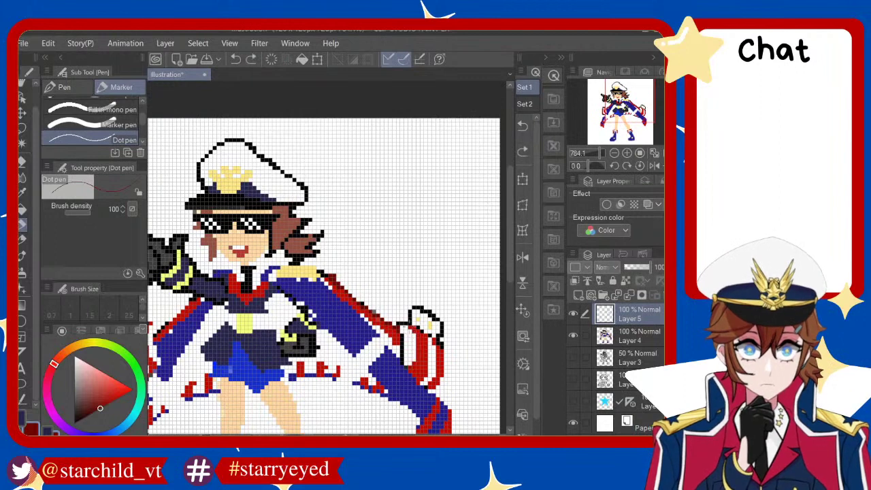
drag(427, 331, 432, 376)
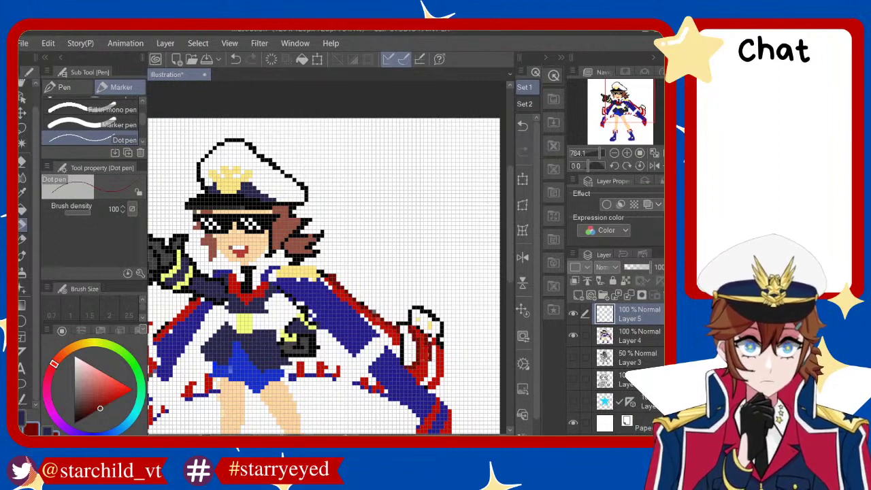
key(ctrl+z)
drag(423, 330, 422, 392)
key(ctrl+z)
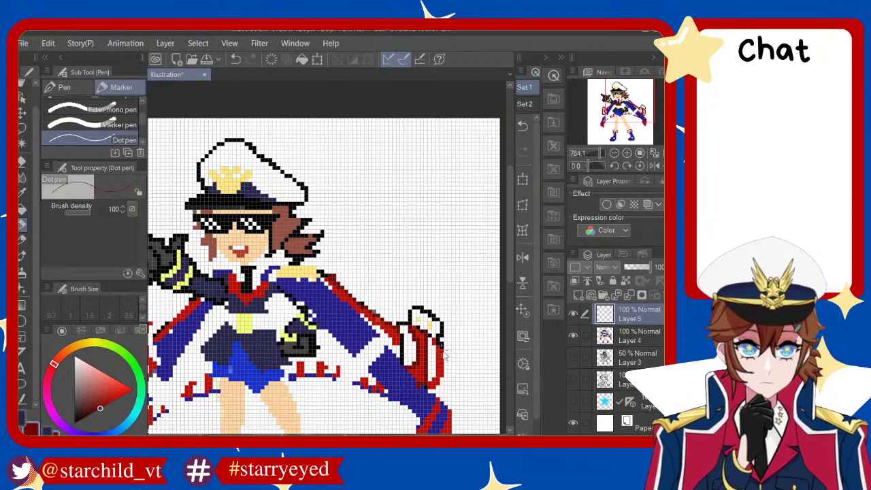
key(ctrl+z)
key(ctrl+z)
drag(443, 361, 444, 382)
key(ctrl+z)
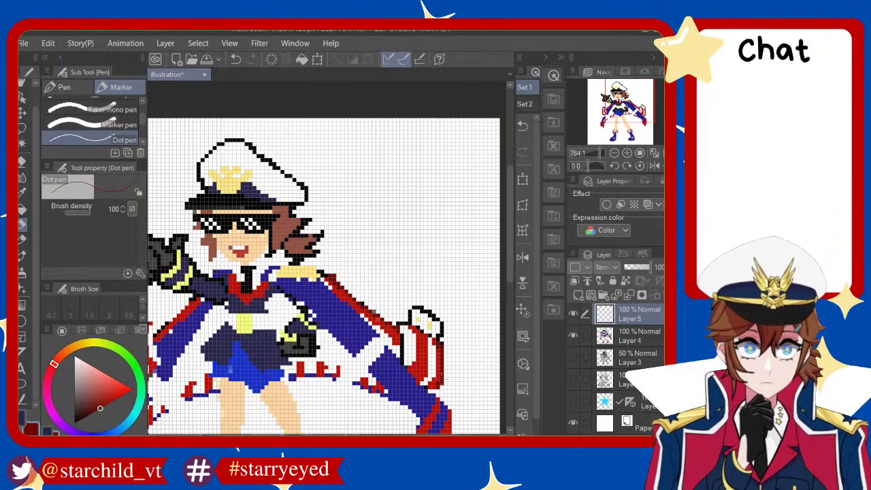
key(ctrl+z)
mouse_move(446, 347)
mouse_down()
mouse_move(447, 371)
mouse_move(425, 393)
mouse_up()
key(ctrl+z)
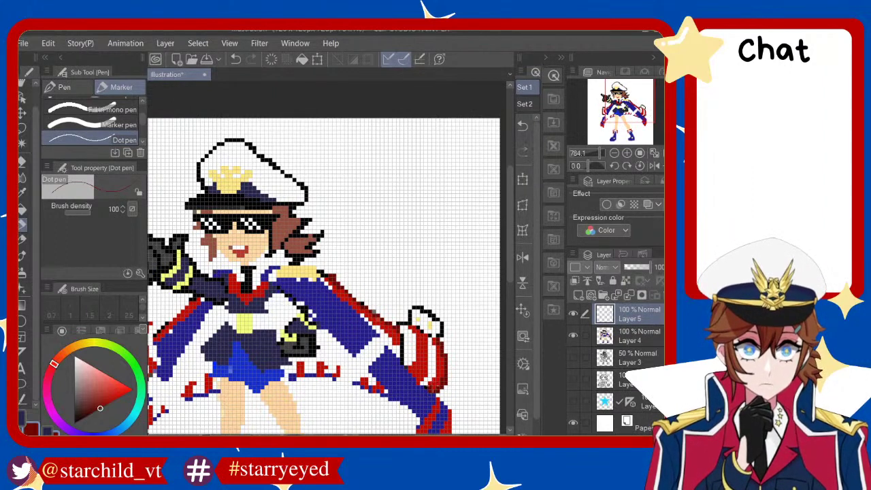
mouse_move(436, 340)
mouse_down()
mouse_move(412, 317)
mouse_move(409, 333)
mouse_move(428, 341)
mouse_up()
key(ctrl+z)
key(ctrl+z)
key(ctrl+z)
key(ctrl+z)
key(ctrl+z)
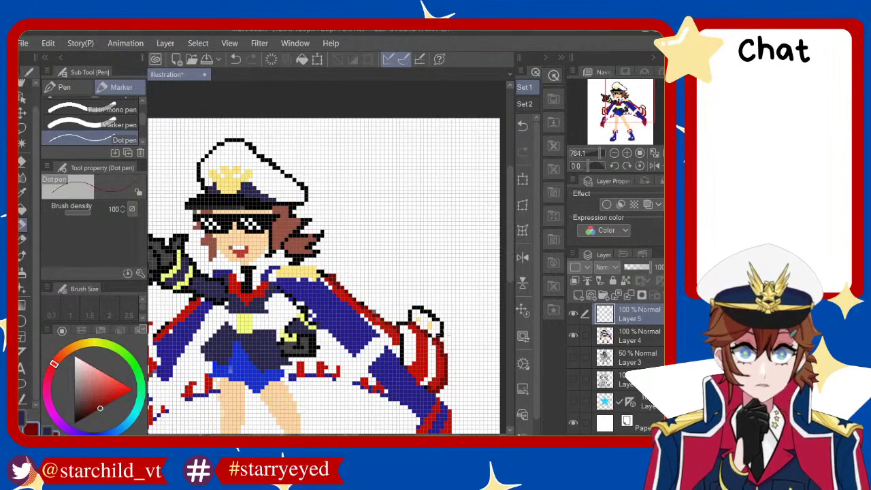
Add dark red pixels to the red glove and outline its right edge
scroll(324, 272, down, 3)
scroll(323, 273, up, 3)
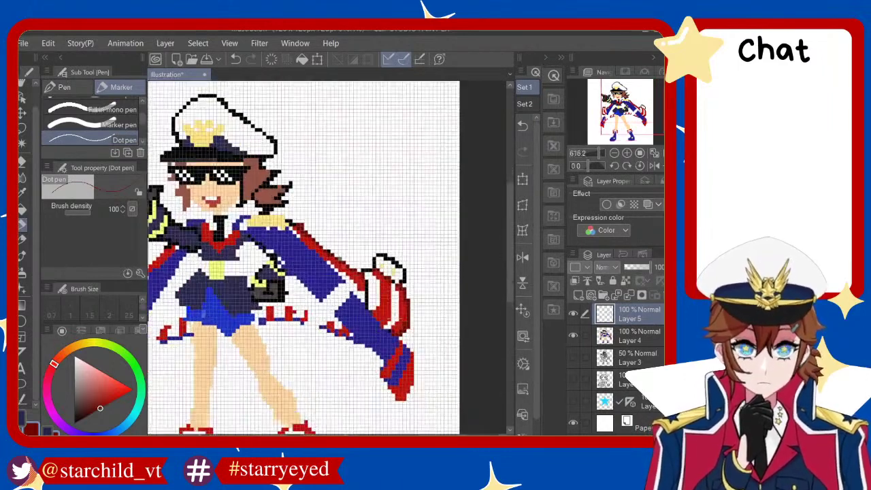
mouse_move(384, 373)
mouse_down()
mouse_move(385, 384)
mouse_move(380, 376)
mouse_up()
key(ctrl+z)
click(388, 380)
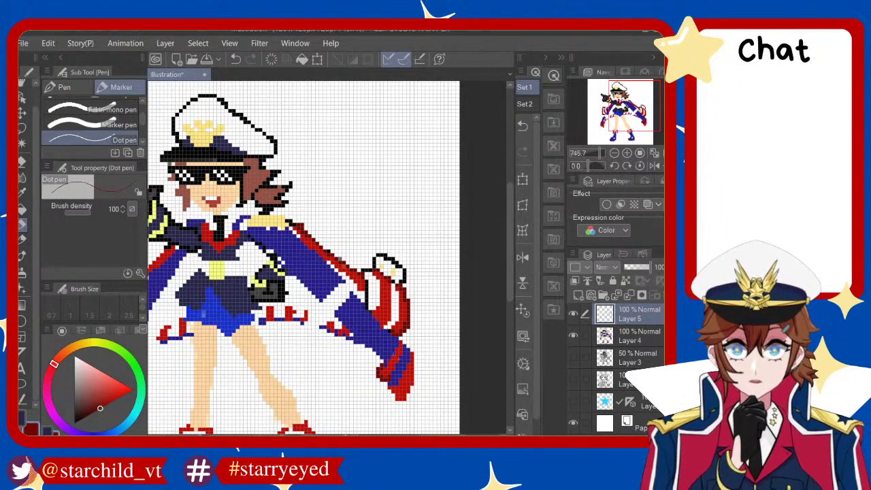
click(391, 372)
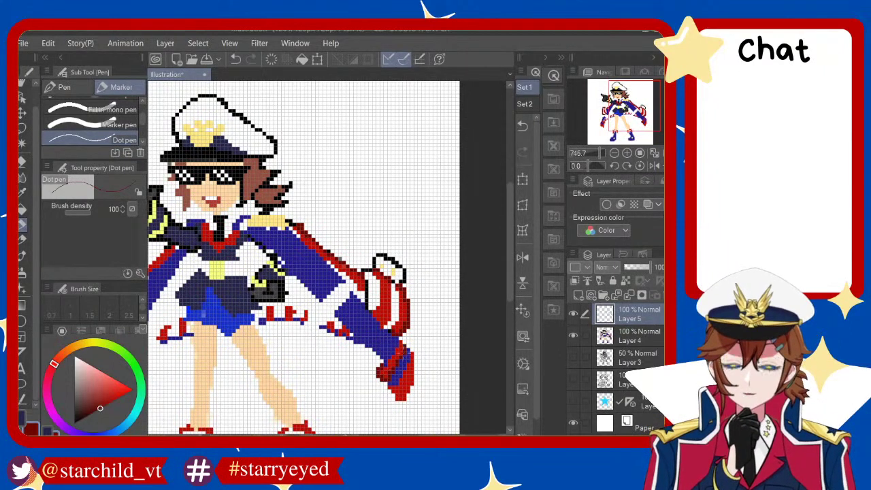
key(ctrl+z)
click(405, 343)
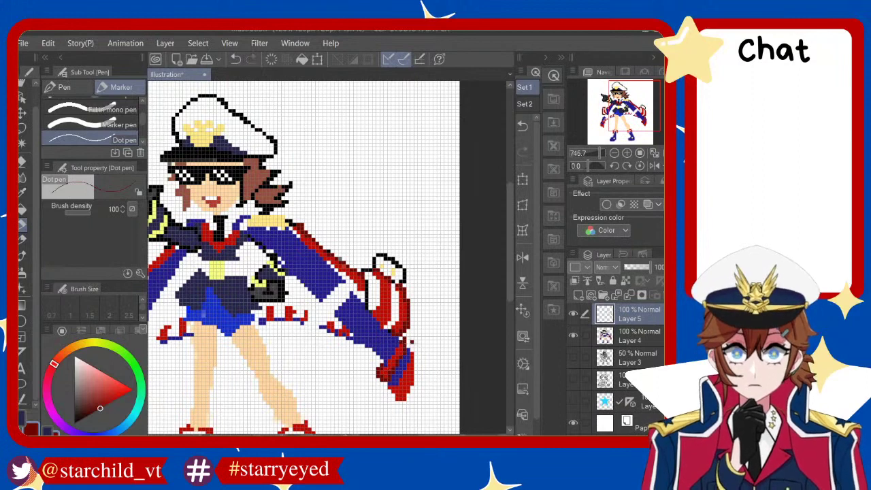
mouse_move(412, 349)
mouse_down()
mouse_move(412, 390)
mouse_move(394, 401)
mouse_up()
key(ctrl+z)
key(ctrl+z)
key(ctrl+z)
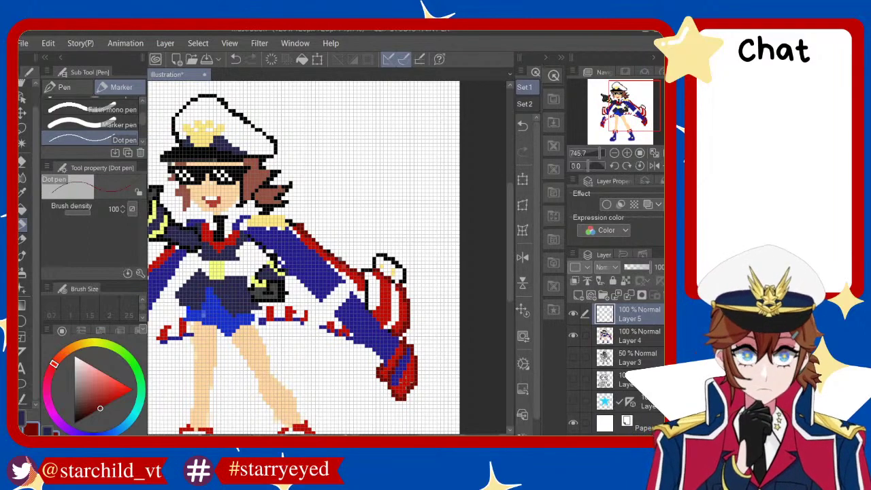
Add a red pixel to the lower-left streamer and compare it on and off
scroll(327, 258, down, 2)
scroll(271, 347, up, 1)
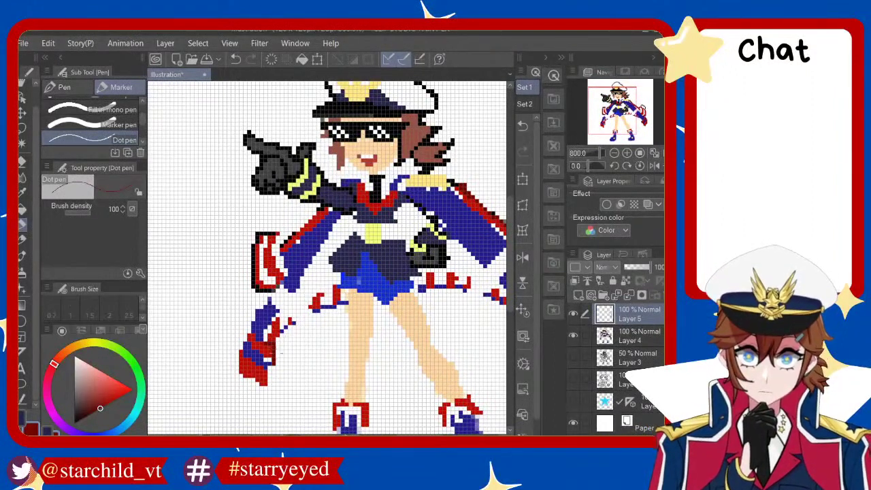
key(ctrl+z)
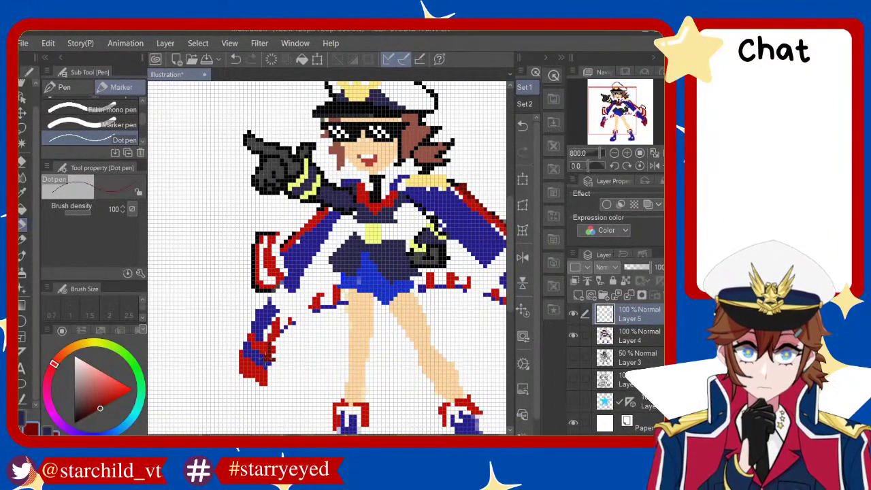
click(267, 359)
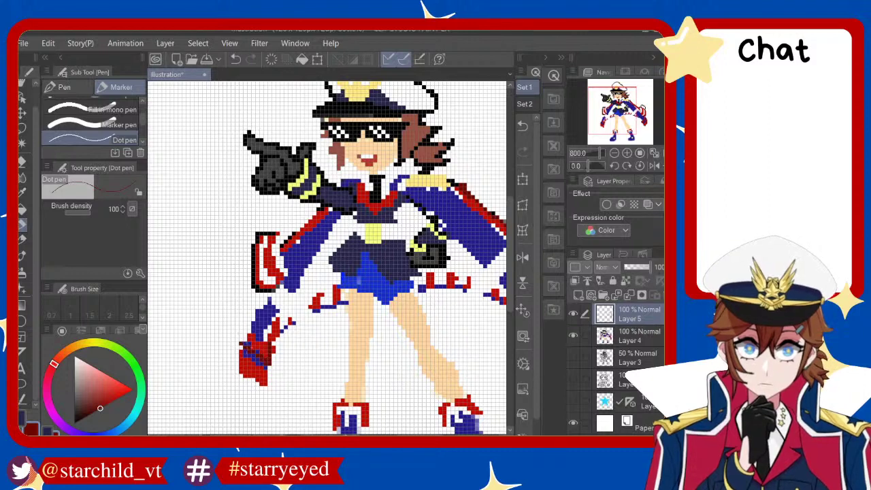
key(ctrl+z)
key(ctrl+y)
key(ctrl+z)
key(ctrl+y)
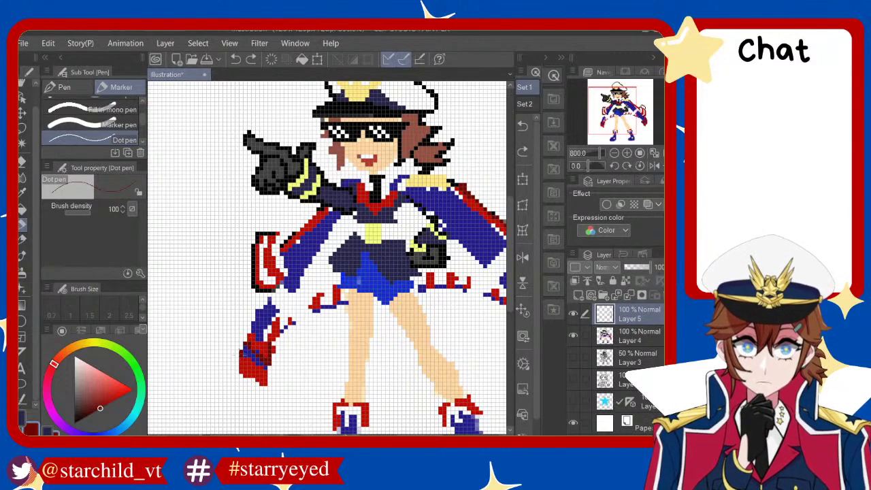
key(ctrl+z)
Add red pixels at the streamer's bottom and dark red along its right edge
click(253, 378)
key(ctrl+z)
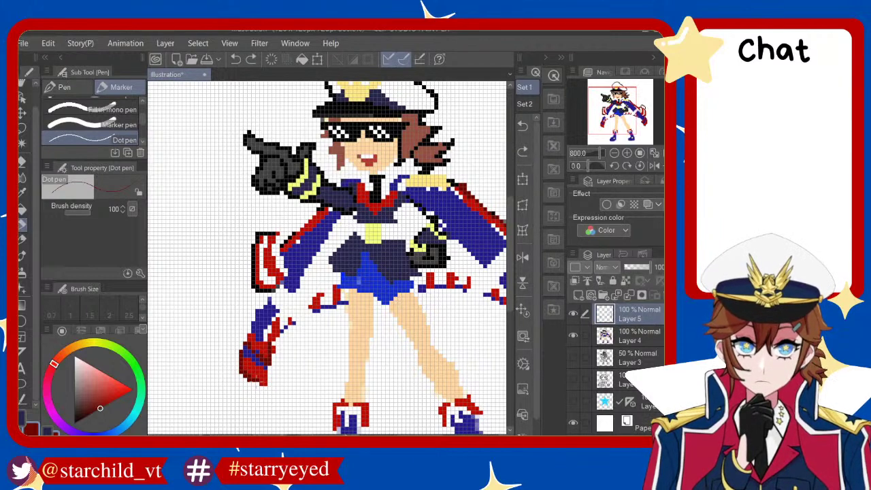
click(263, 385)
drag(270, 387, 270, 371)
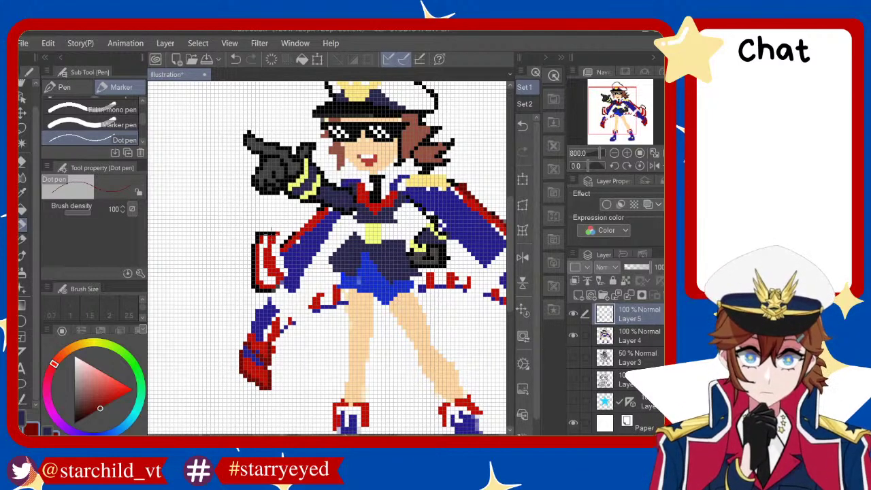
key(ctrl+z)
key(ctrl+y)
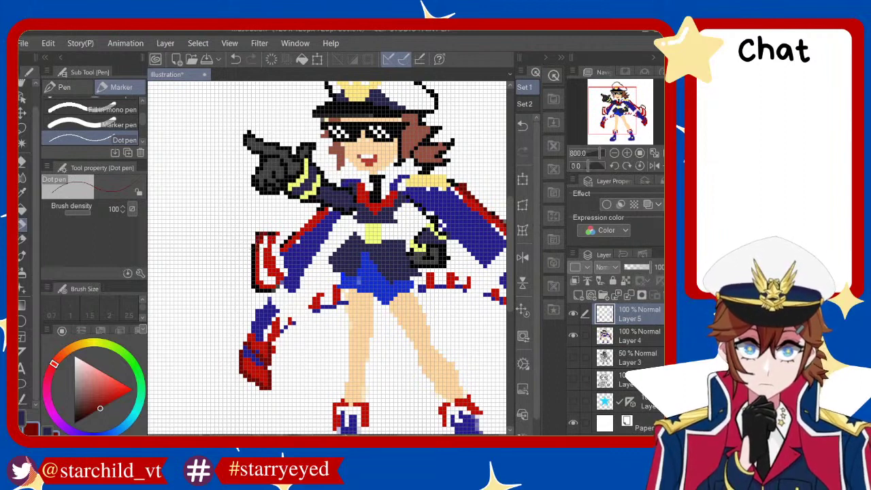
key(ctrl+z)
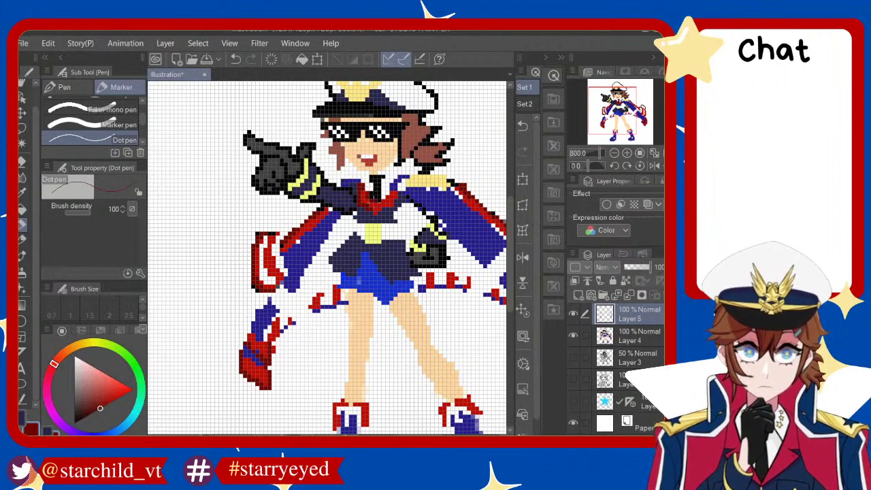
Try red pixels on the collar and at the hair edge, undoing them
mouse_move(363, 184)
mouse_down()
mouse_move(373, 202)
mouse_move(411, 153)
mouse_up()
key(ctrl+z)
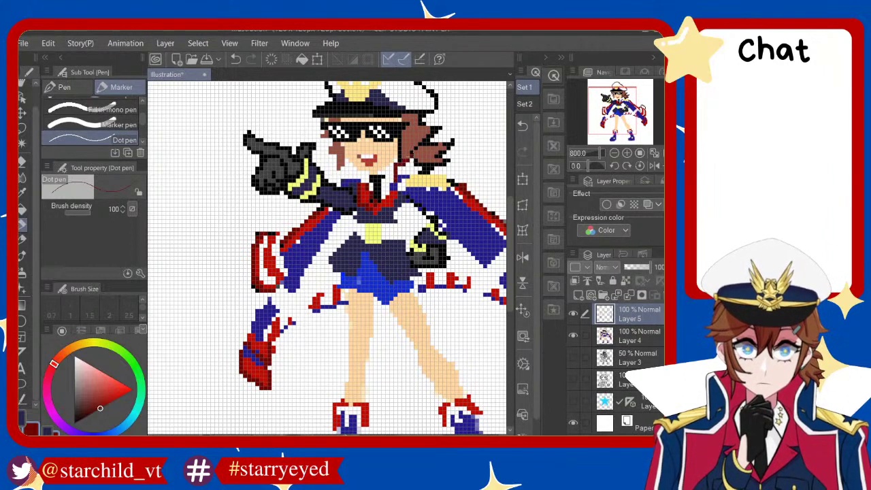
key(ctrl+z)
drag(397, 181, 409, 160)
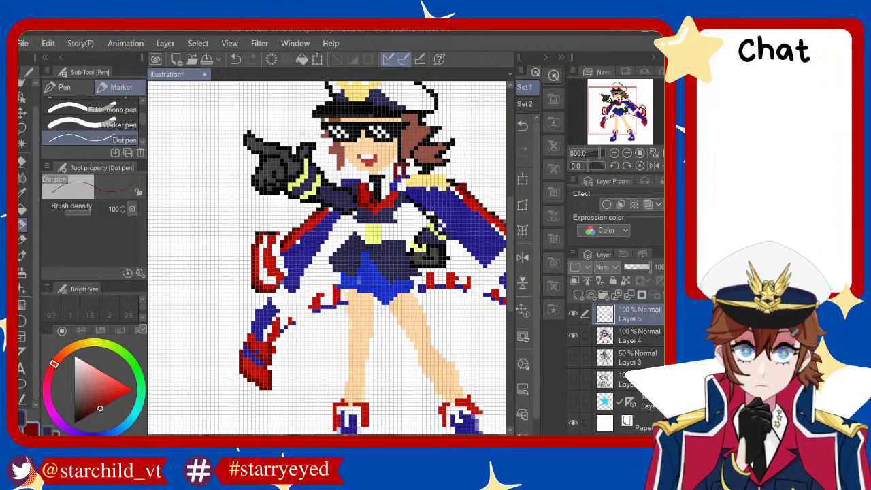
key(ctrl+z)
scroll(483, 300, down, 2)
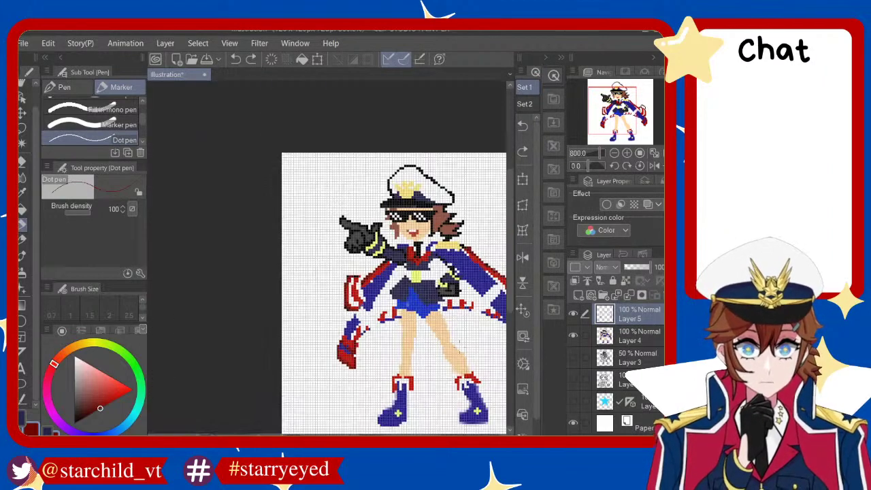
scroll(435, 241, up, 3)
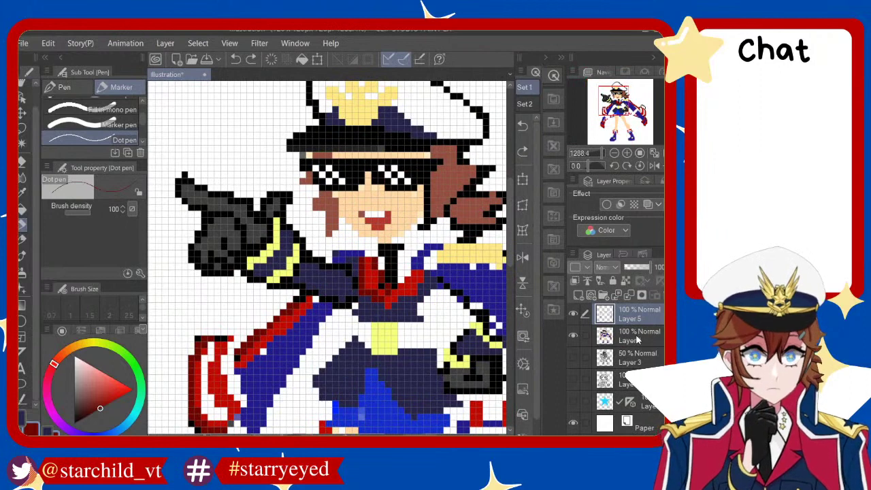
On Layer 4, paint dark navy pixels around the neck and beside the collar
click(637, 340)
alt+click(495, 282)
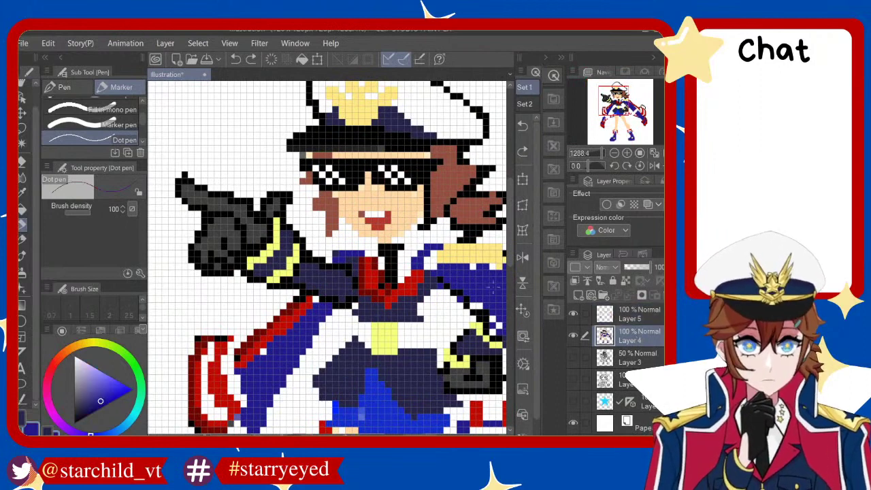
drag(427, 232, 460, 229)
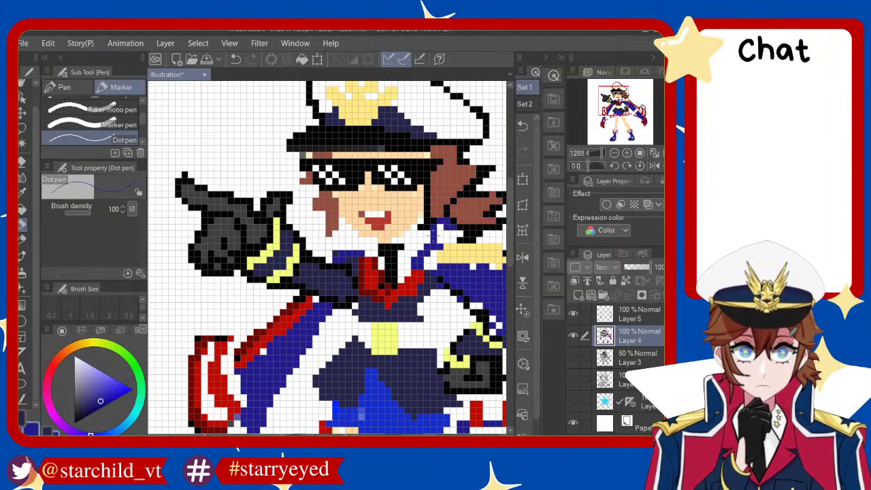
mouse_move(371, 235)
mouse_down()
mouse_move(359, 248)
mouse_move(340, 249)
mouse_move(364, 251)
mouse_up()
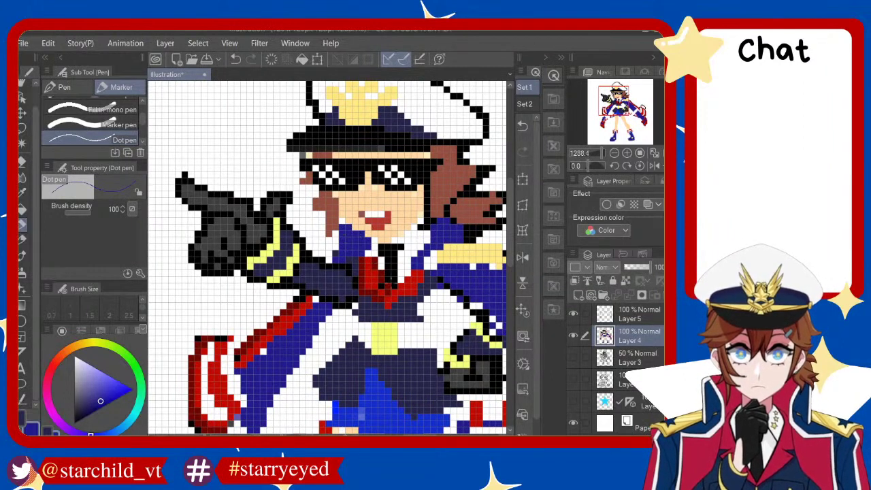
Dot red accents along the collar's right side, then return to Layer 5
alt+click(414, 278)
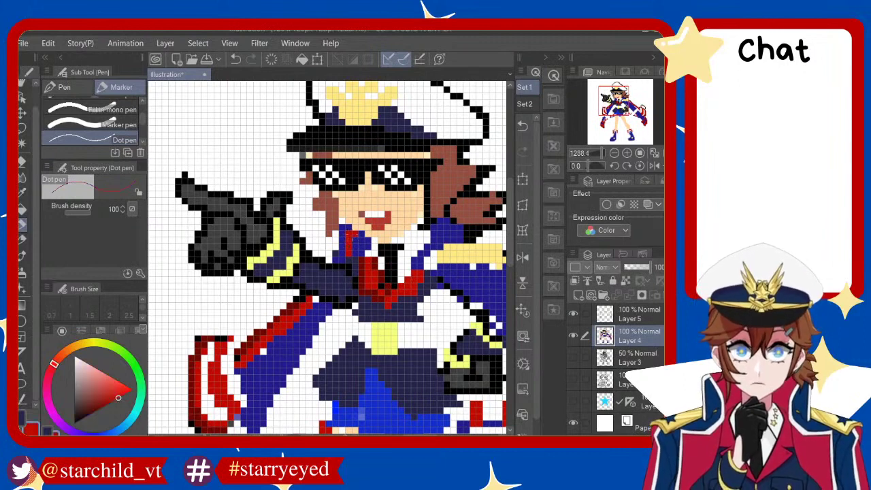
click(361, 253)
drag(442, 226, 435, 250)
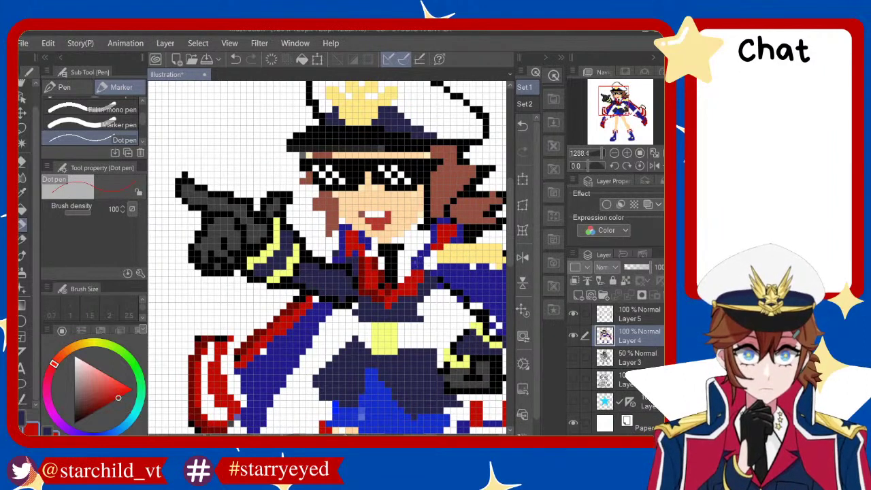
key(x)
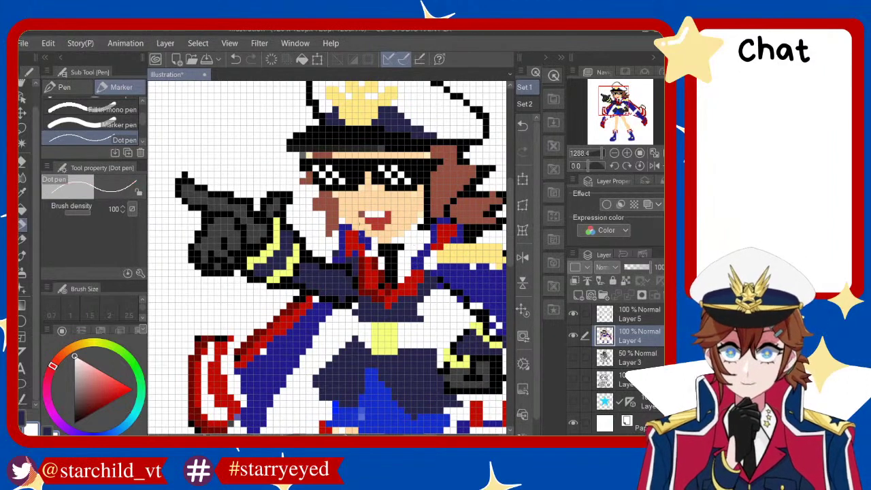
key(ctrl+z)
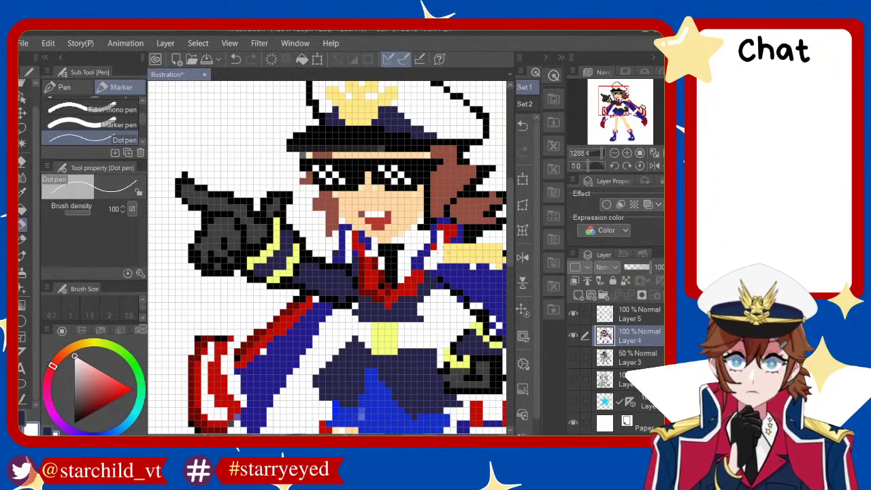
key(x)
click(454, 225)
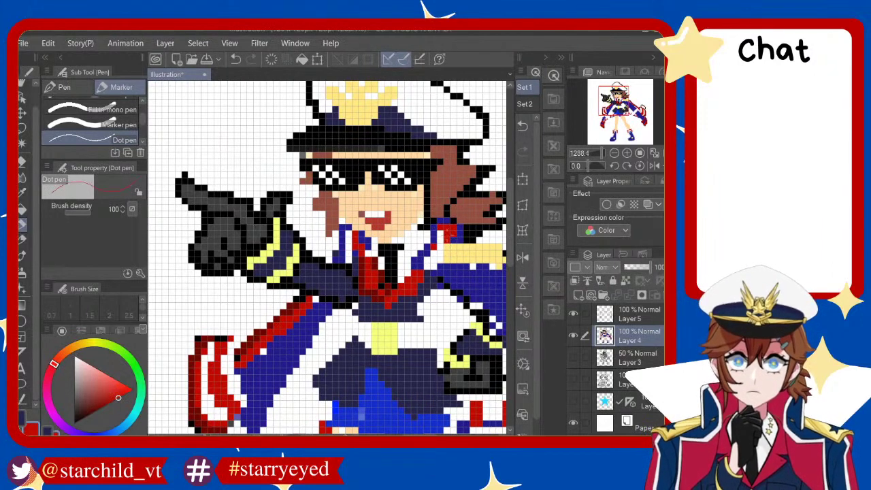
click(448, 249)
click(452, 243)
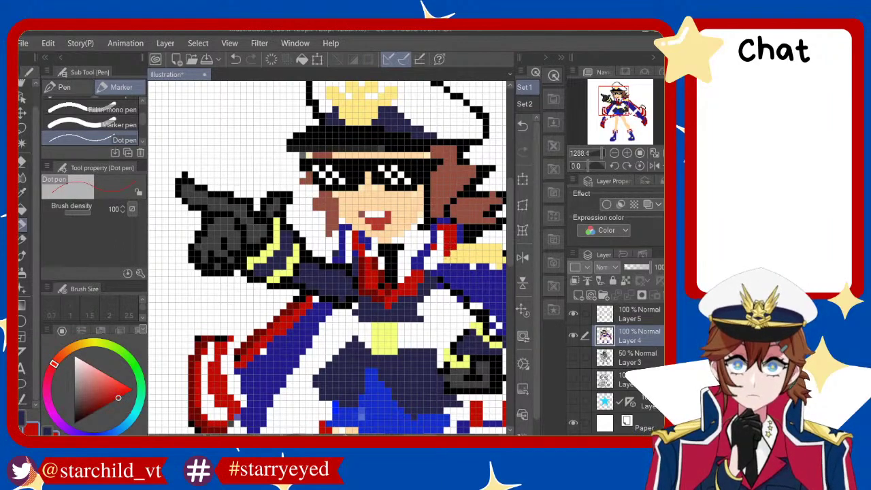
scroll(327, 258, down, 3)
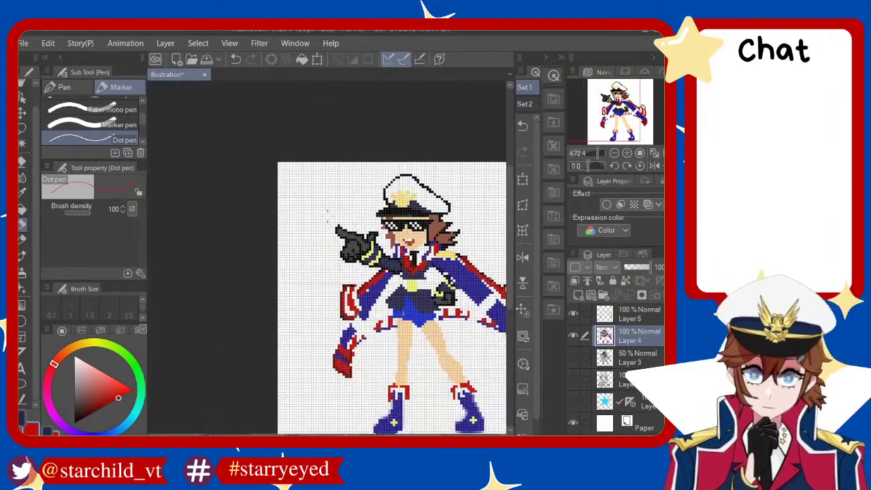
scroll(450, 320, up, 2)
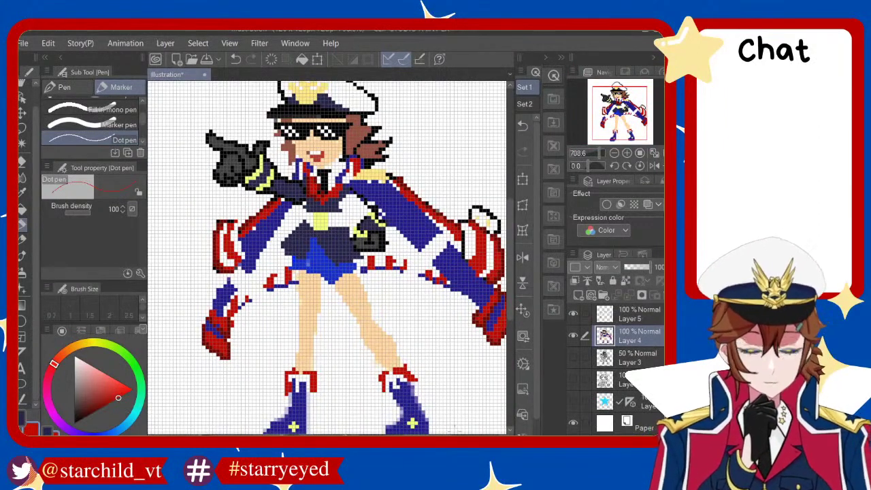
click(646, 317)
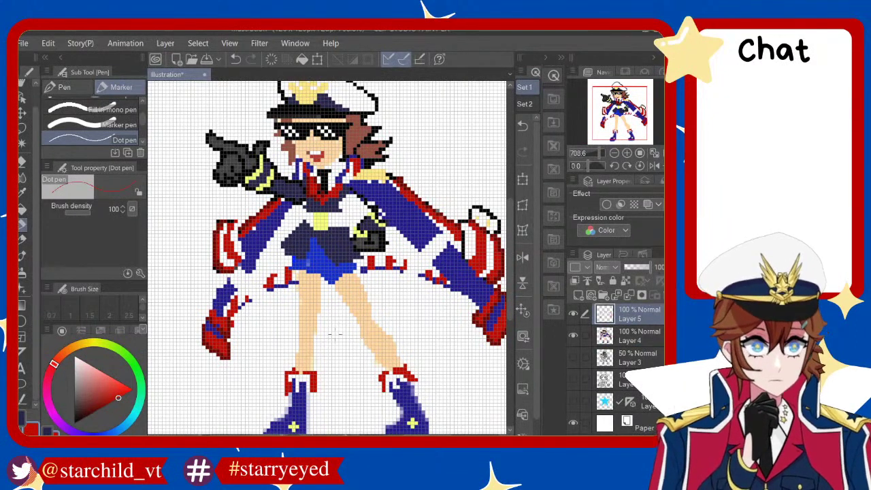
alt+click(320, 320)
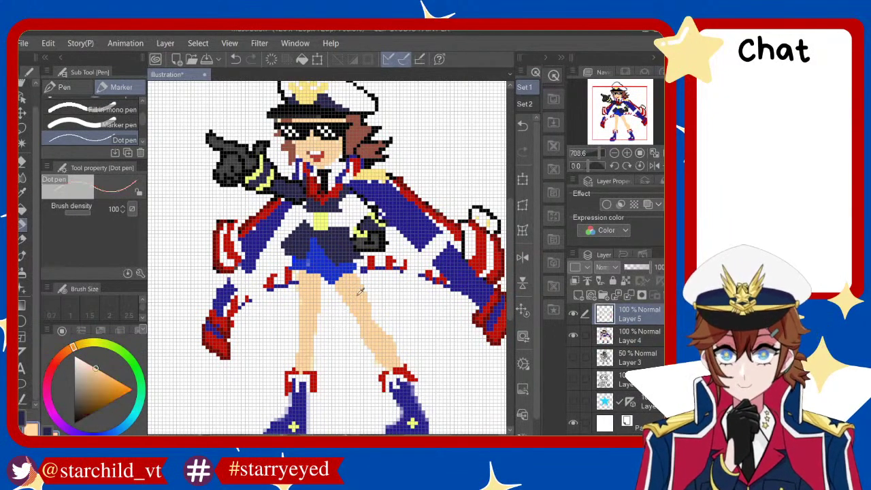
drag(96, 373, 120, 424)
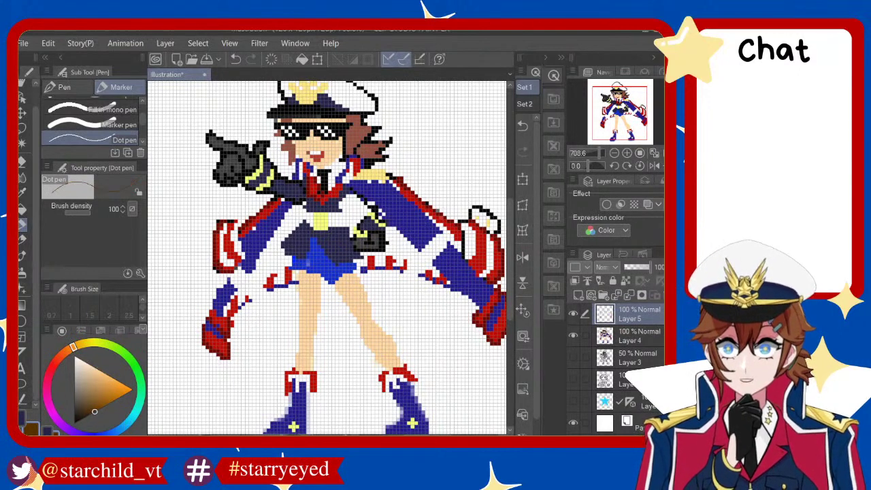
drag(354, 270, 376, 308)
key(ctrl+z)
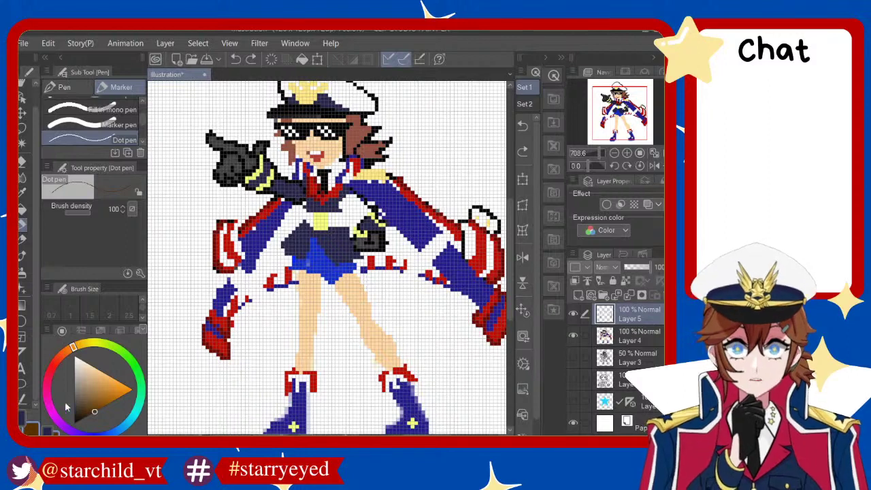
click(95, 400)
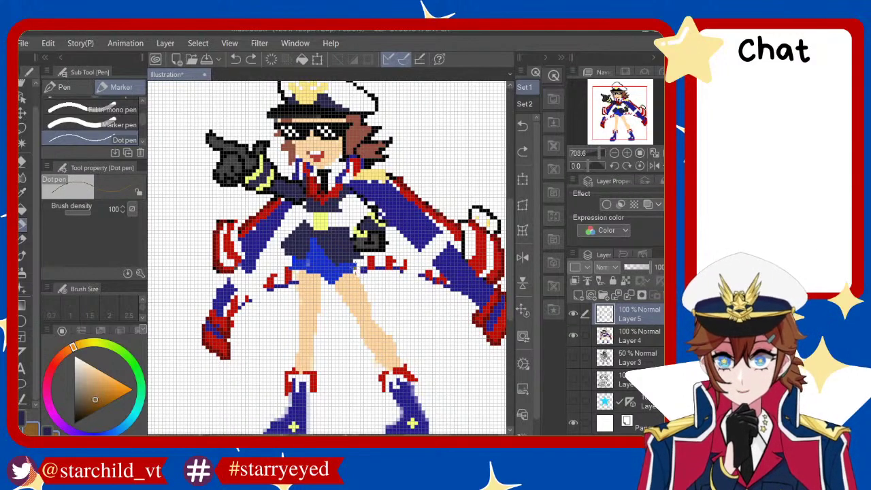
click(81, 400)
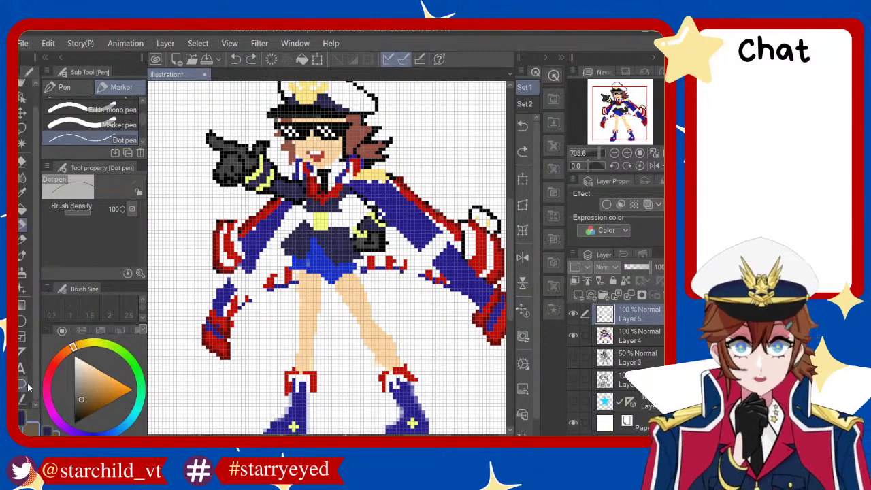
click(53, 366)
click(96, 391)
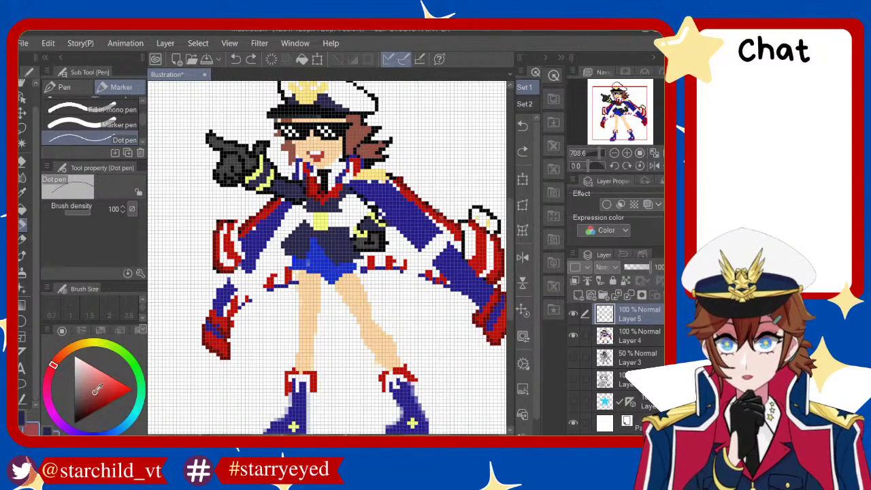
drag(359, 284, 374, 323)
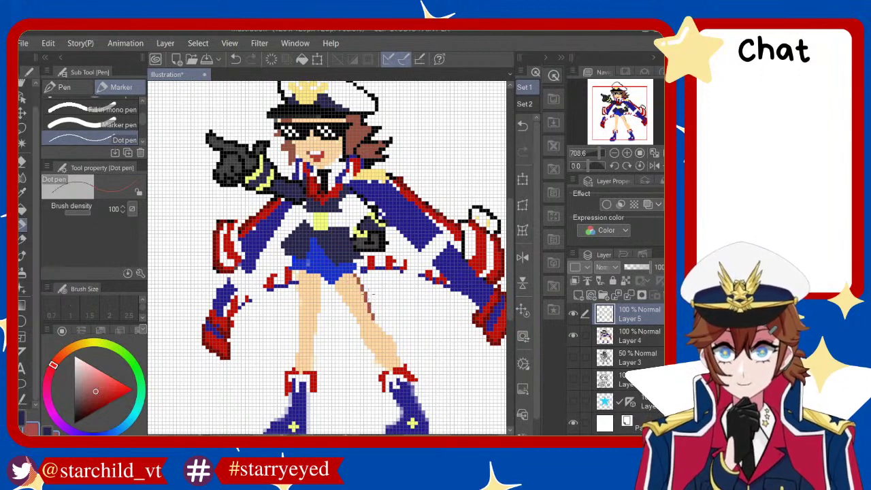
key(ctrl+z)
drag(354, 271, 375, 324)
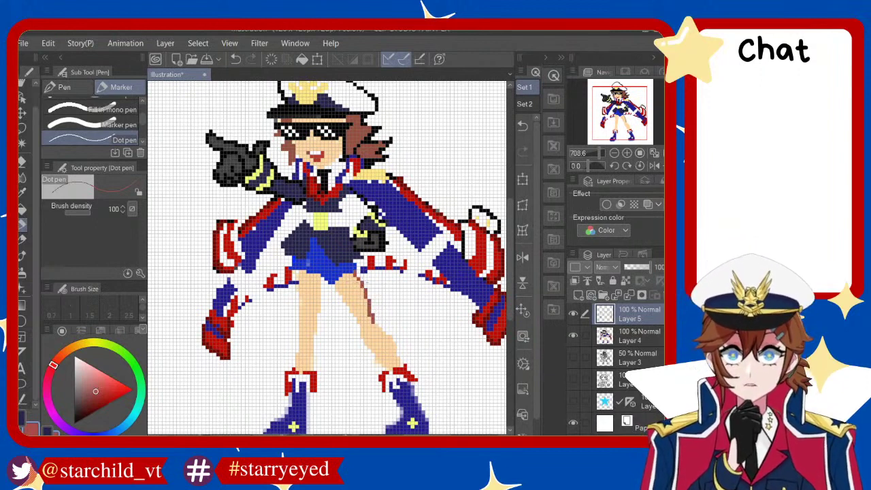
key(ctrl+z)
drag(354, 272, 380, 333)
key(ctrl+z)
mouse_move(354, 273)
mouse_down()
mouse_move(381, 333)
mouse_move(413, 364)
mouse_up()
key(ctrl+z)
mouse_move(381, 322)
mouse_down()
mouse_move(411, 364)
mouse_move(392, 332)
mouse_move(405, 369)
mouse_up()
key(ctrl+z)
key(ctrl+z)
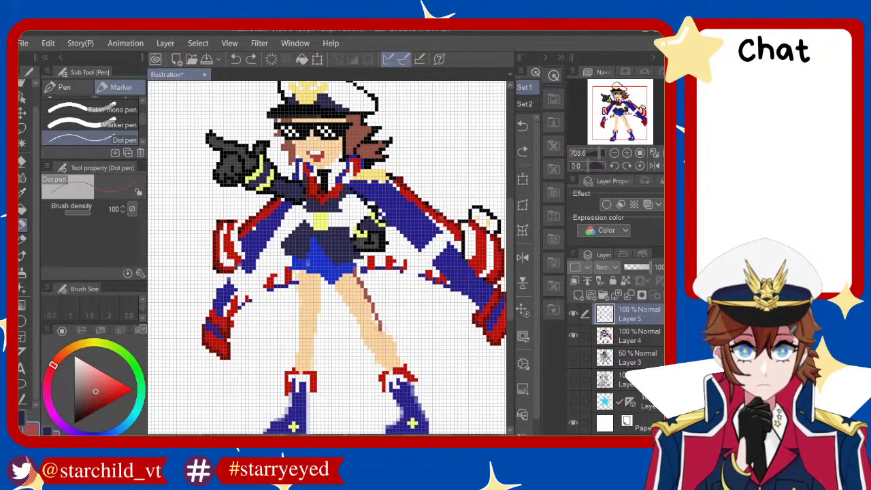
drag(380, 326, 404, 369)
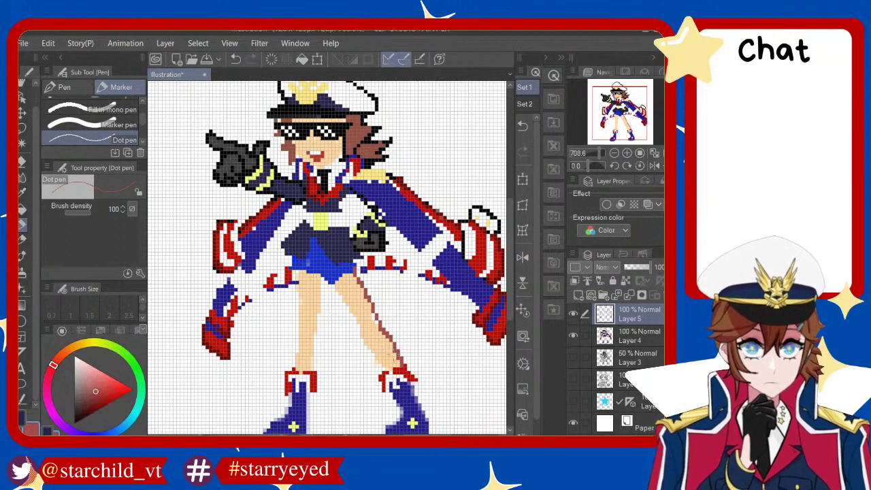
drag(336, 285, 350, 316)
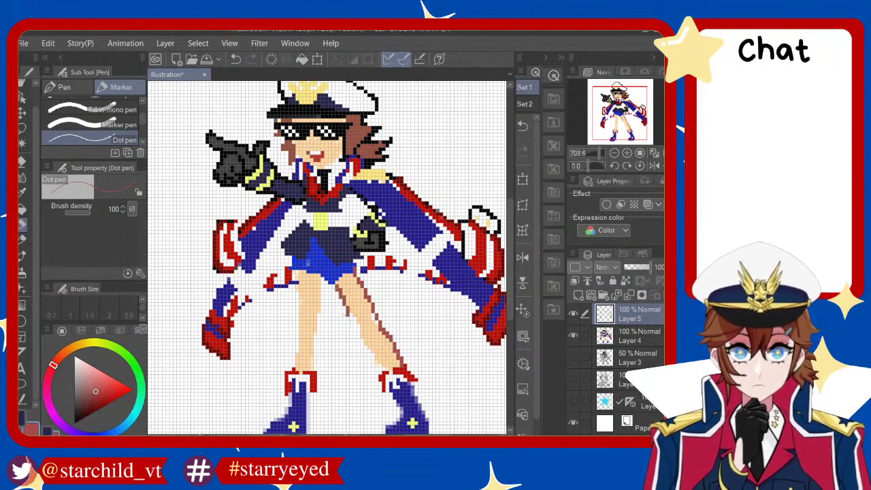
key(ctrl+z)
key(ctrl+z)
key(ctrl+z)
drag(87, 400, 92, 408)
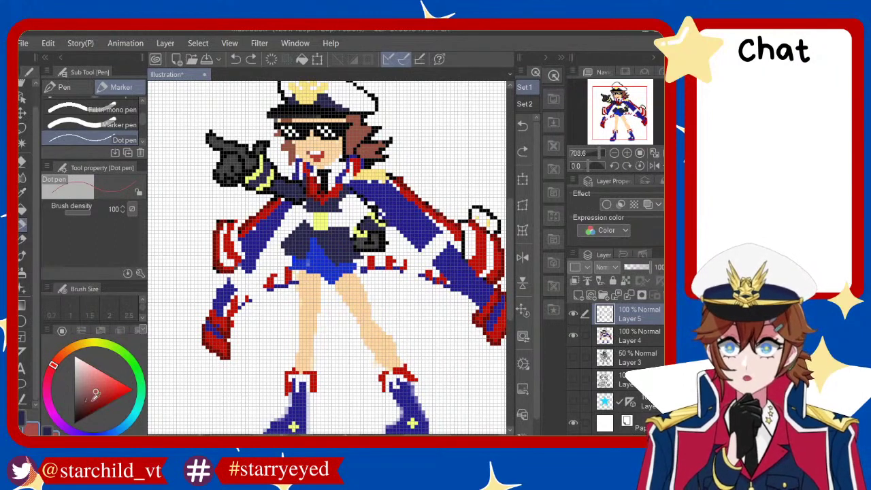
drag(334, 283, 365, 331)
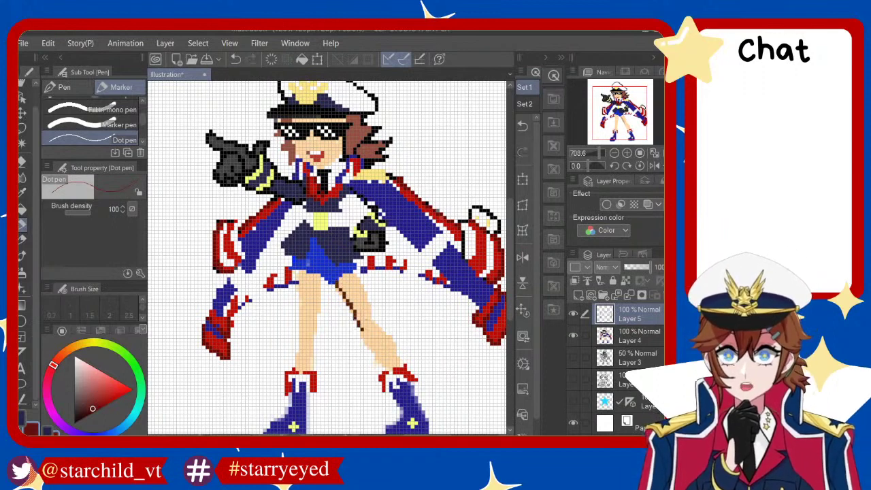
key(ctrl+z)
drag(329, 286, 359, 338)
key(ctrl+z)
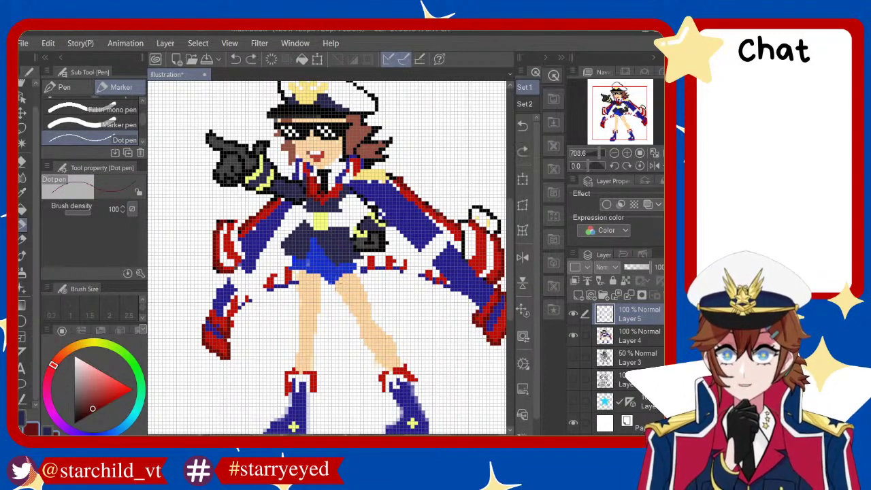
drag(330, 276, 379, 365)
key(ctrl+z)
drag(360, 321, 385, 370)
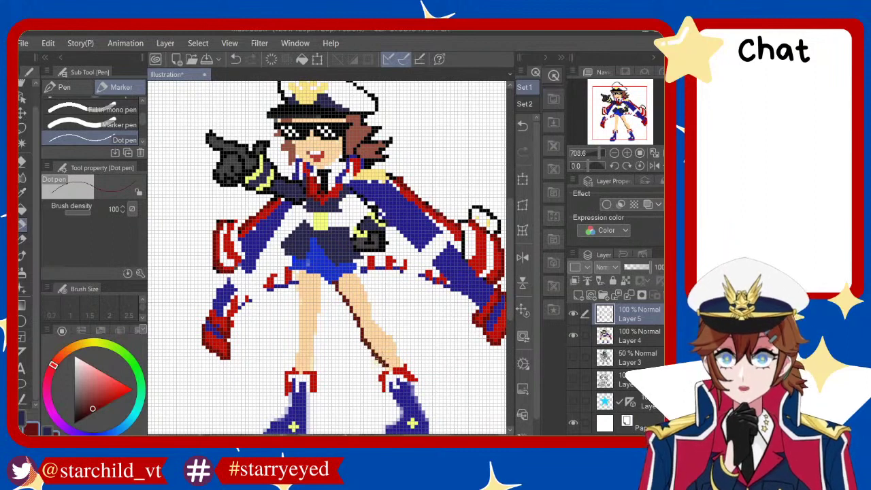
key(ctrl+z)
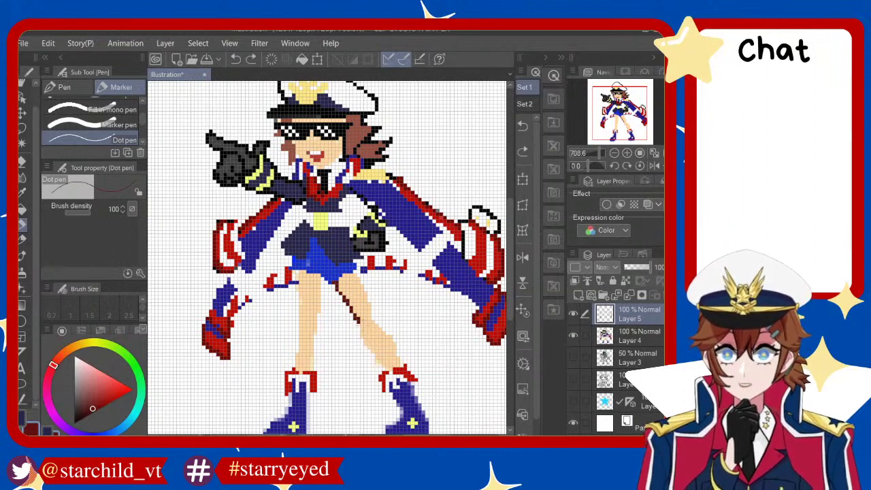
key(ctrl+y)
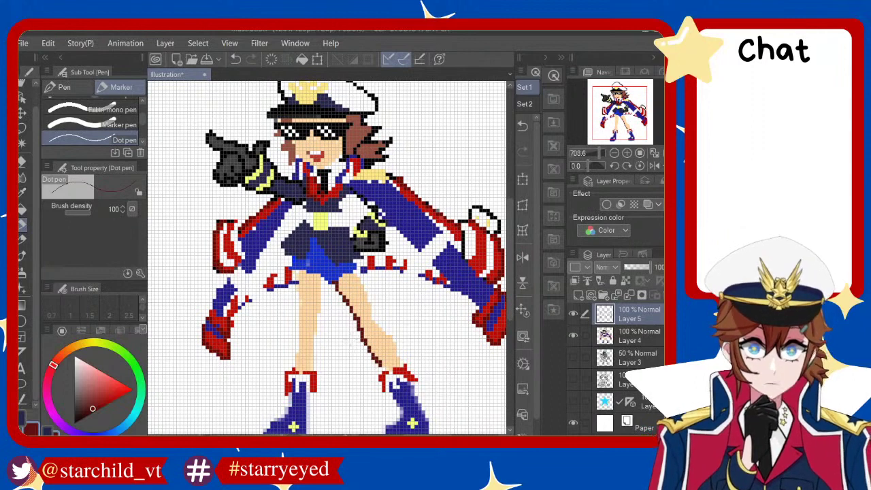
key(ctrl+z)
key(ctrl+y)
key(ctrl+y)
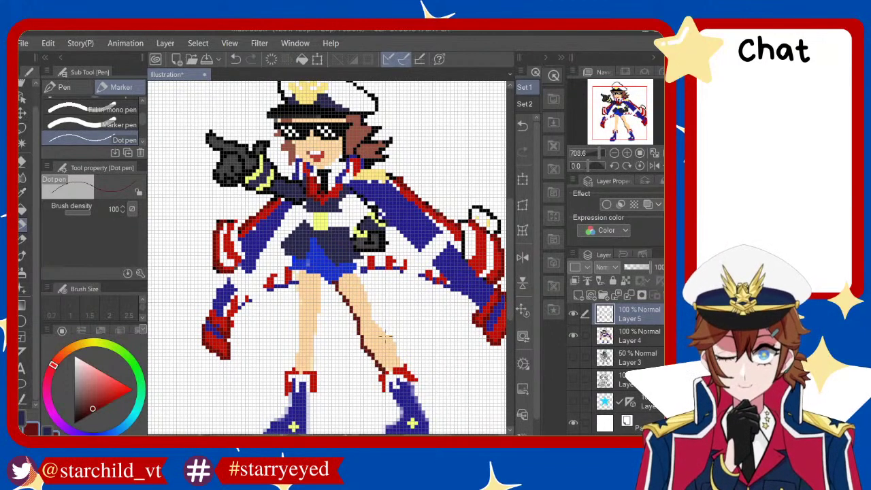
key(ctrl+z)
key(ctrl+z)
key(ctrl+z)
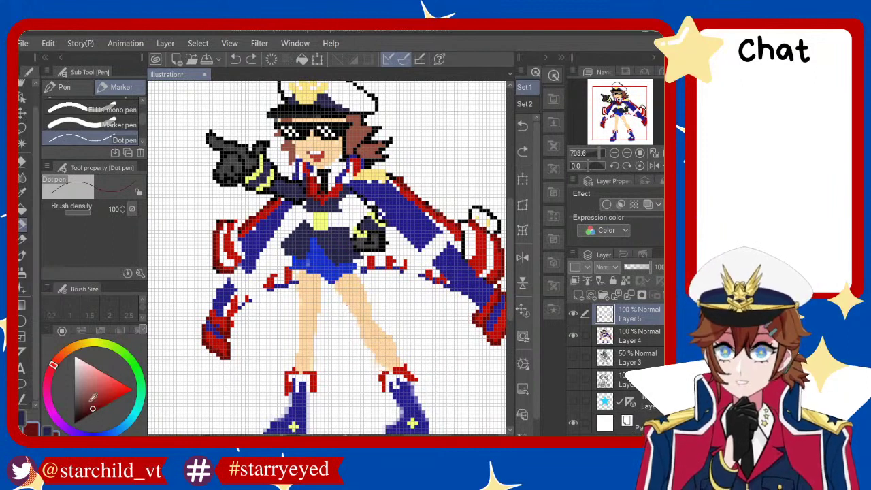
drag(93, 397, 73, 373)
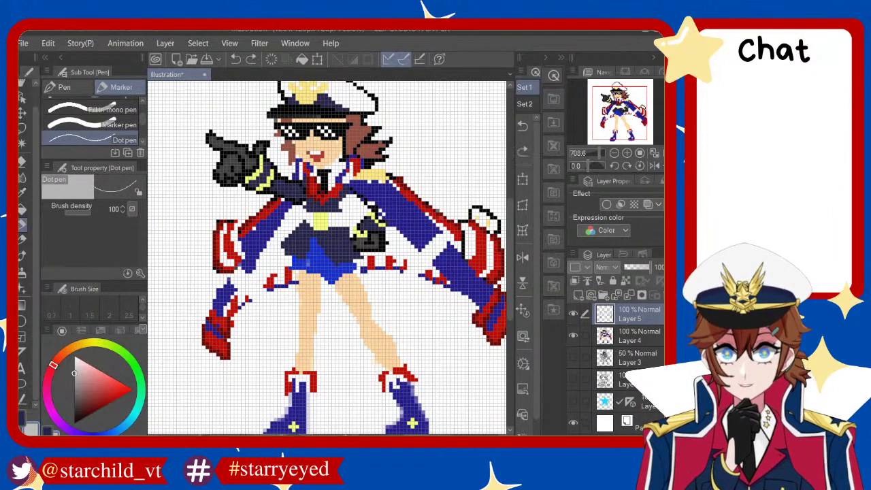
drag(344, 301, 348, 337)
click(74, 390)
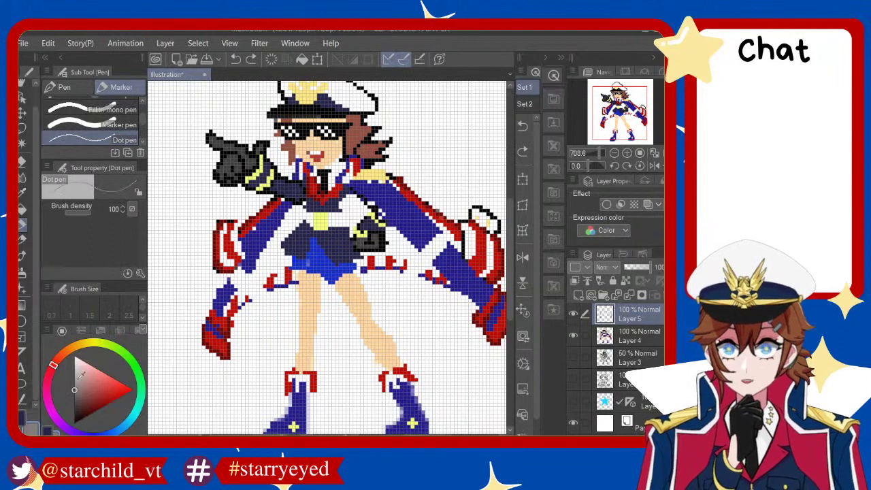
drag(336, 289, 355, 329)
key(ctrl+z)
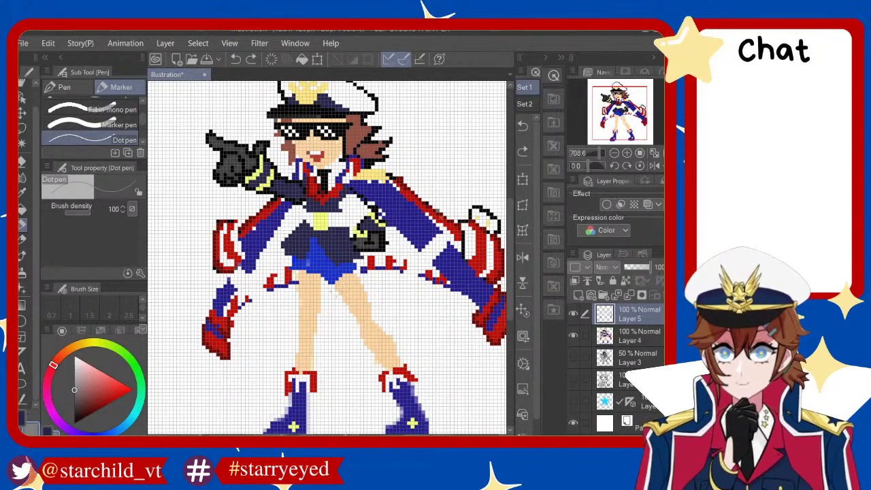
key(ctrl+y)
key(ctrl+z)
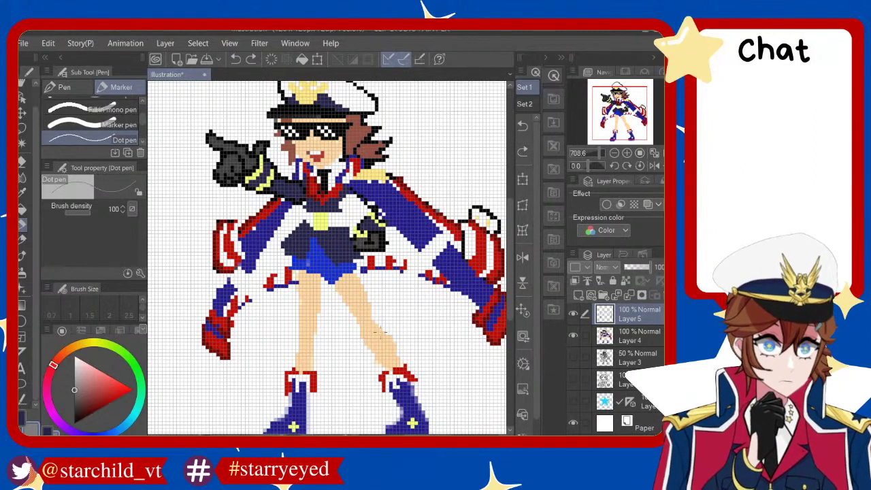
Choose a light pink and shade one leg down toward its boot
scroll(450, 337, down, 3)
scroll(417, 319, up, 2)
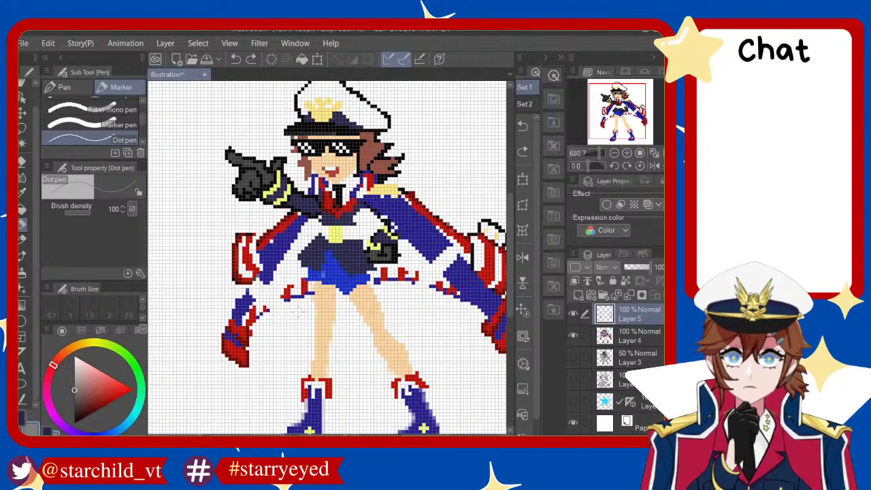
drag(97, 374, 92, 366)
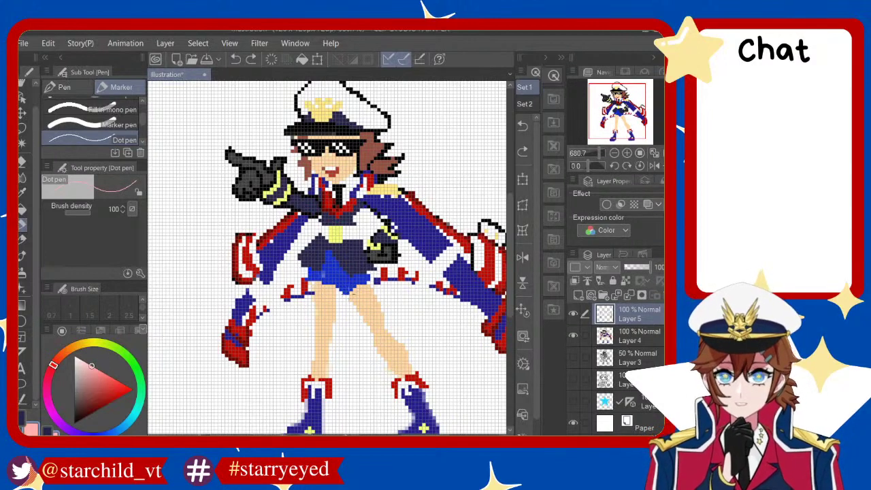
drag(344, 296, 389, 367)
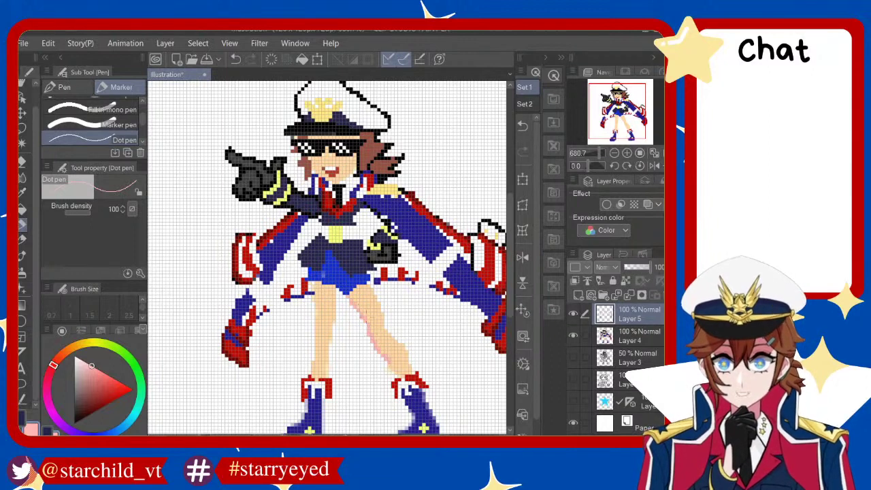
key(ctrl+z)
mouse_move(343, 290)
mouse_down()
mouse_move(383, 359)
mouse_move(401, 374)
mouse_up()
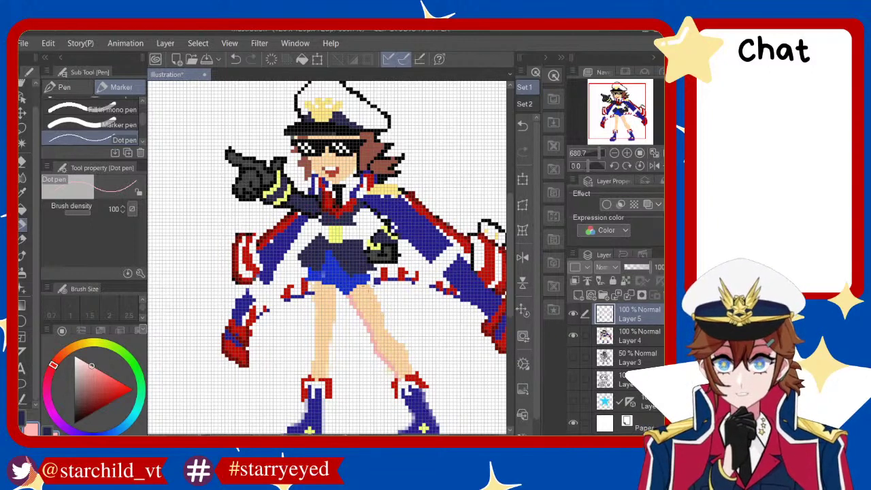
drag(368, 282, 390, 336)
key(ctrl+z)
drag(367, 281, 410, 371)
key(ctrl+z)
key(ctrl+z)
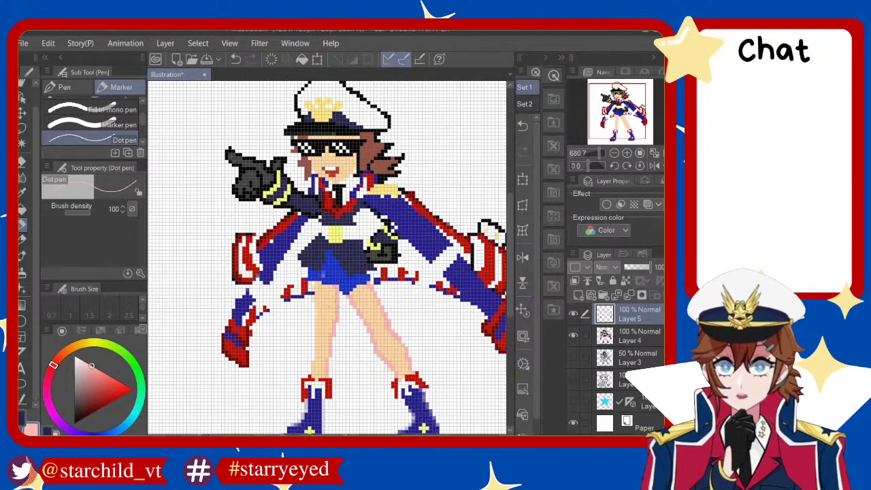
Draw pink shading strokes down the other leg, retrying until it fits
drag(313, 282, 313, 361)
key(ctrl+z)
drag(312, 286, 316, 357)
key(ctrl+z)
key(ctrl+z)
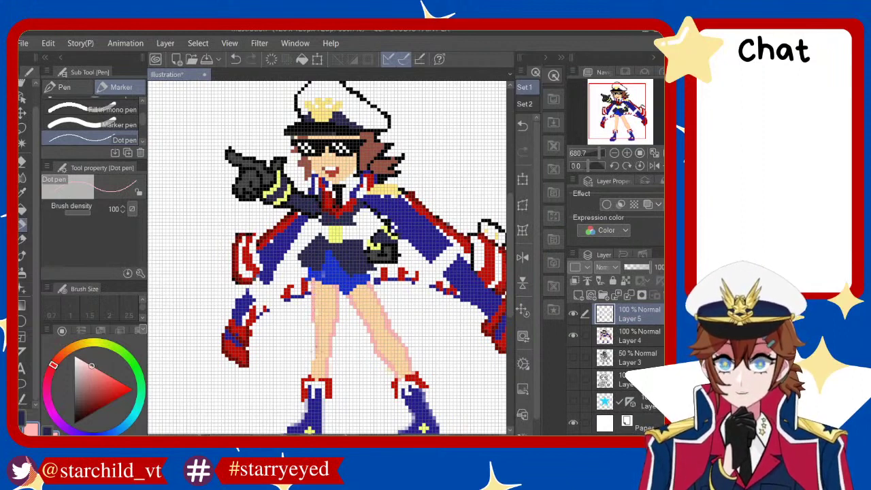
key(ctrl+z)
drag(314, 316, 314, 351)
key(ctrl+z)
drag(316, 317, 311, 378)
key(ctrl+z)
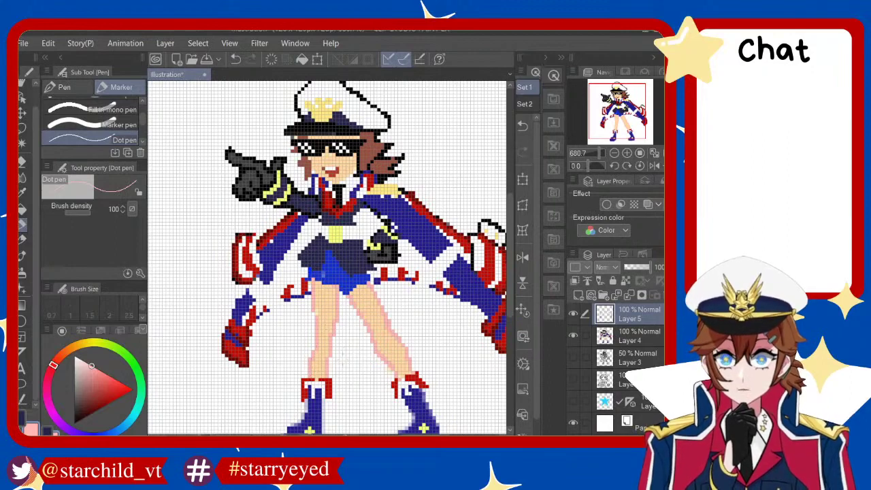
Switch the drawing colour to a darker blue in the colour wheel for boot shading
scroll(326, 257, down, 2)
scroll(327, 257, down, 1)
scroll(326, 257, down, 1)
scroll(327, 257, up, 3)
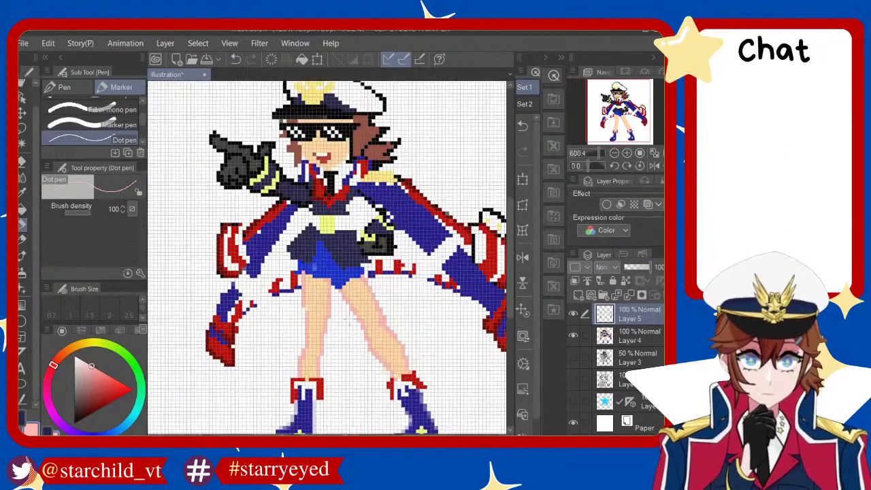
scroll(327, 259, up, 1)
scroll(327, 259, down, 2)
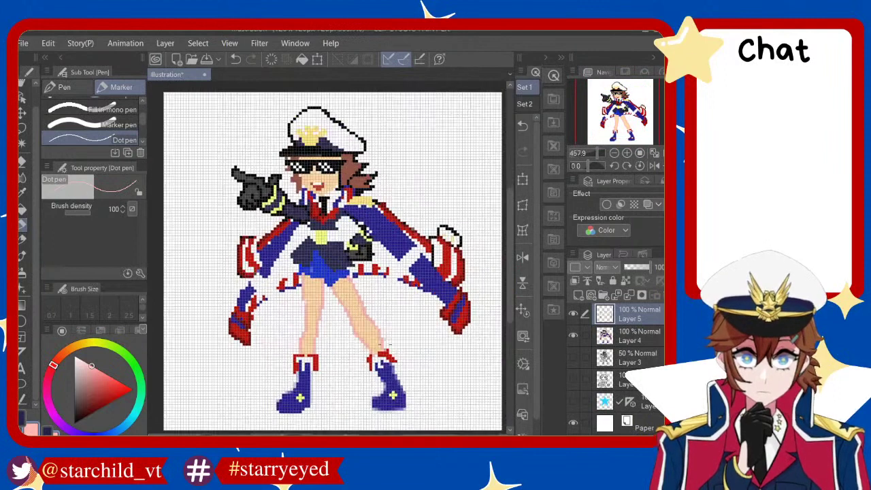
scroll(327, 258, up, 2)
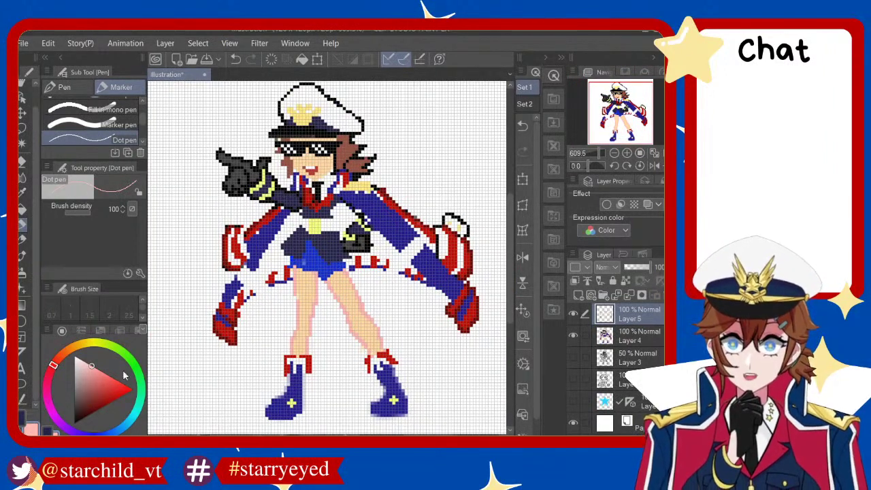
alt+click(391, 215)
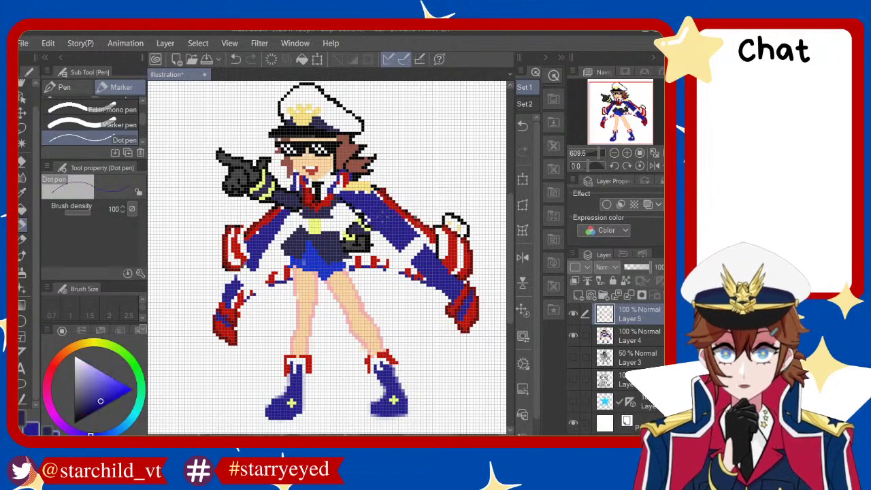
click(93, 409)
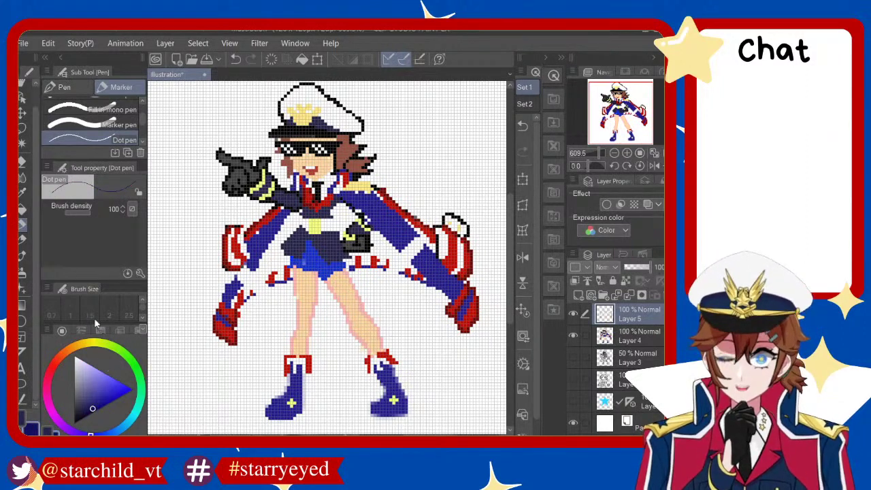
drag(98, 387, 133, 390)
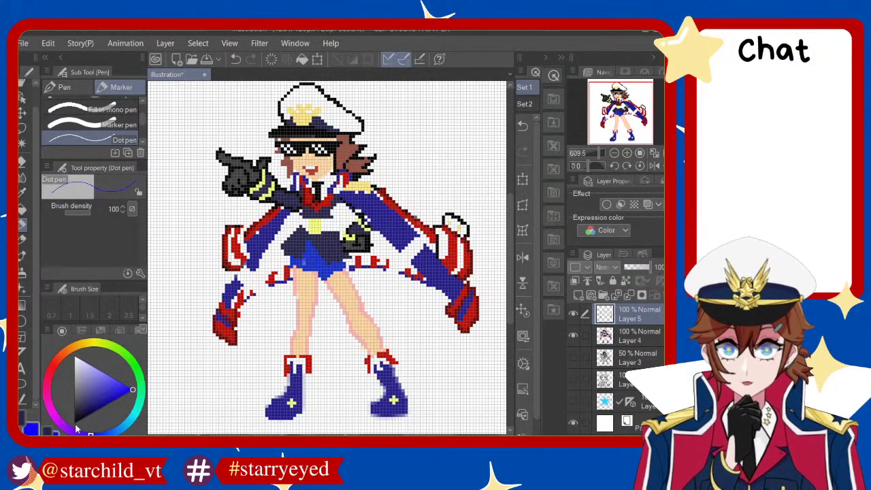
click(82, 408)
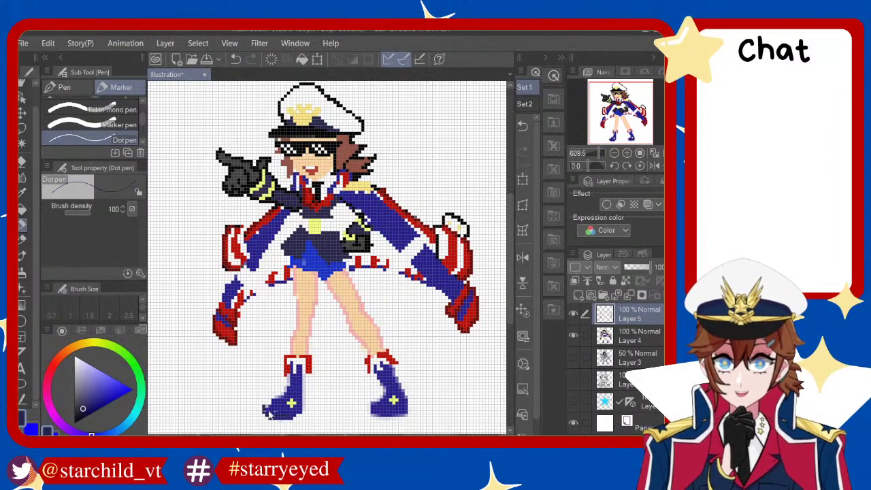
Compare the boots with and without the latest strokes, keeping the right boot stroke
key(ctrl+z)
key(ctrl+y)
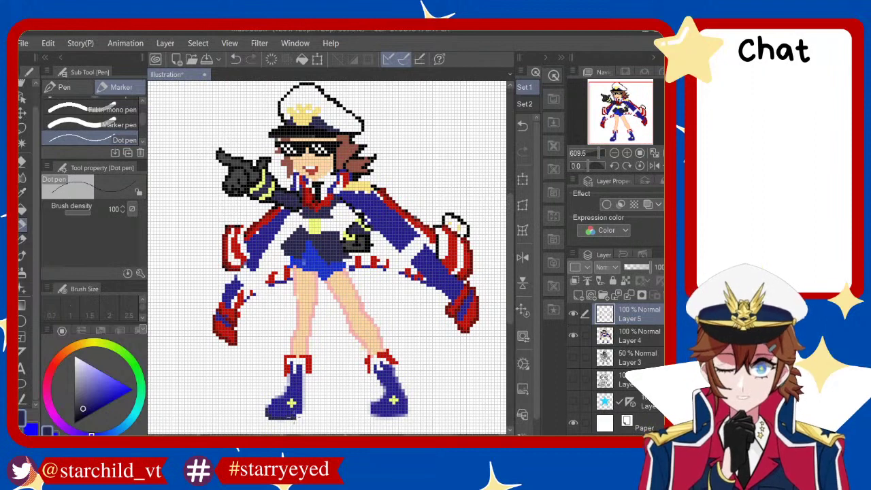
key(ctrl+z)
key(ctrl+y)
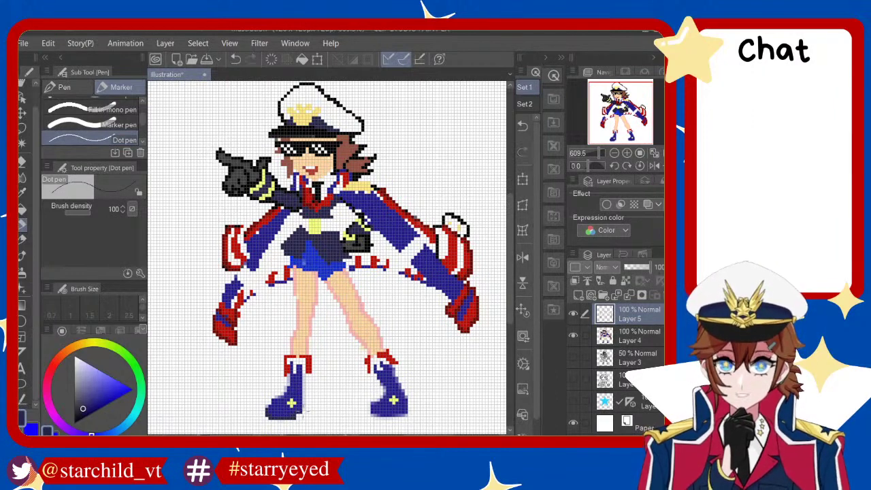
key(ctrl+z)
key(ctrl+y)
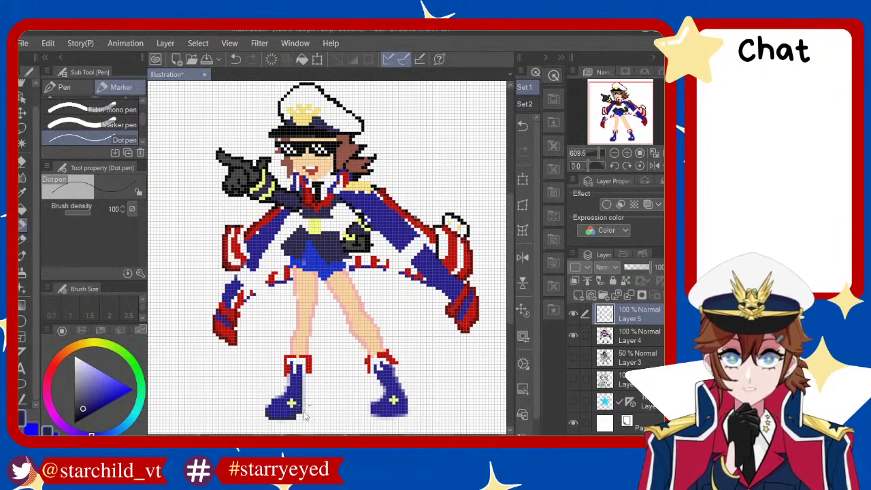
key(ctrl+z)
key(ctrl+y)
key(ctrl+z)
key(ctrl+y)
key(ctrl+z)
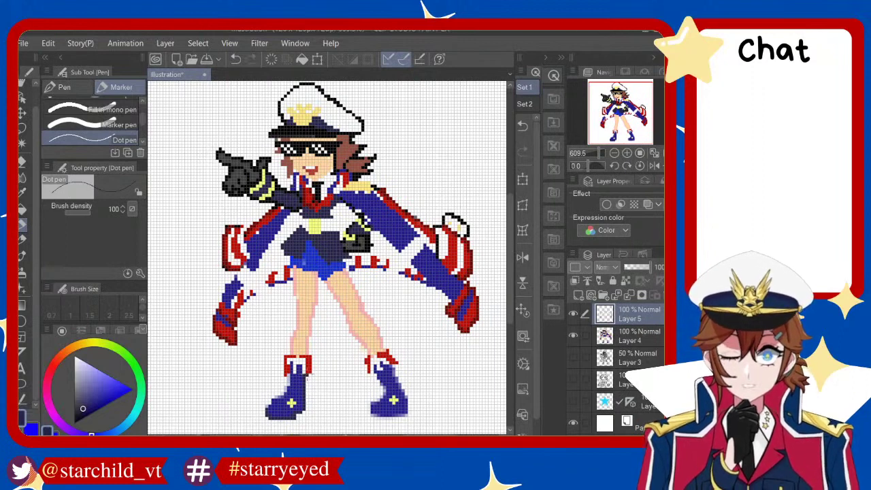
key(ctrl+y)
key(ctrl+z)
key(ctrl+y)
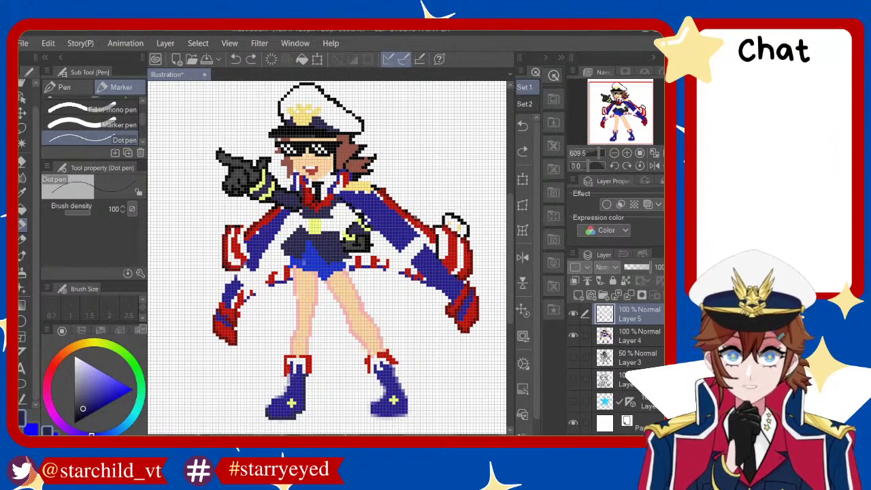
key(ctrl+z)
key(ctrl+y)
key(ctrl+z)
key(ctrl+y)
key(ctrl+z)
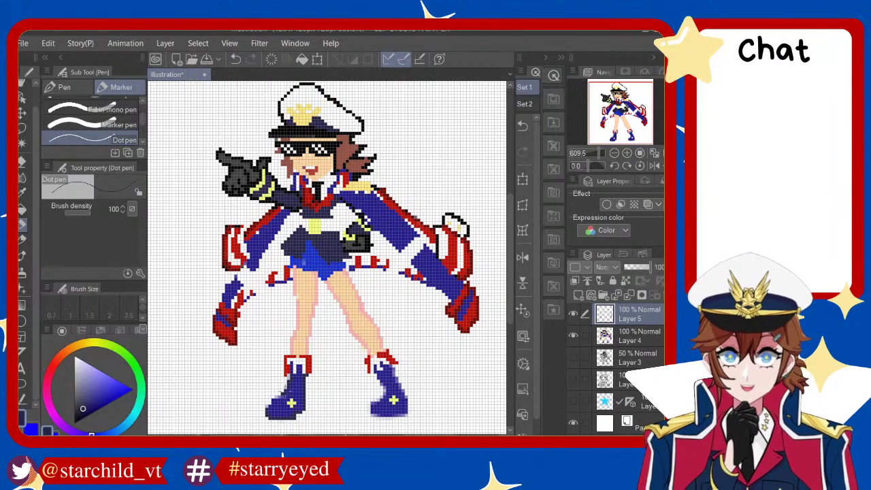
key(ctrl+y)
key(ctrl+z)
key(ctrl+y)
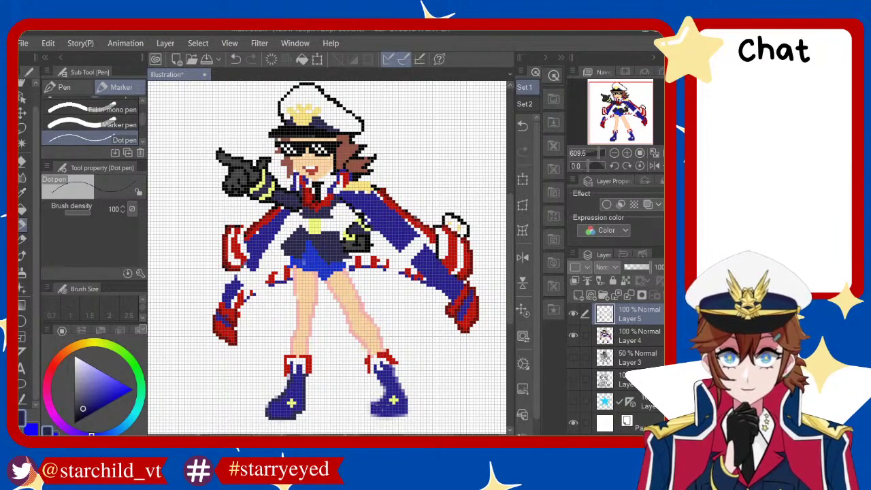
key(ctrl+z)
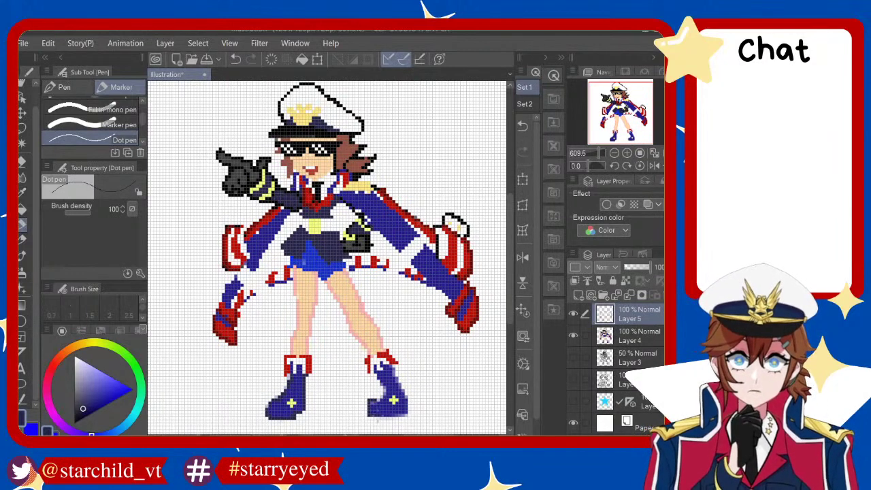
key(ctrl+z)
key(ctrl+y)
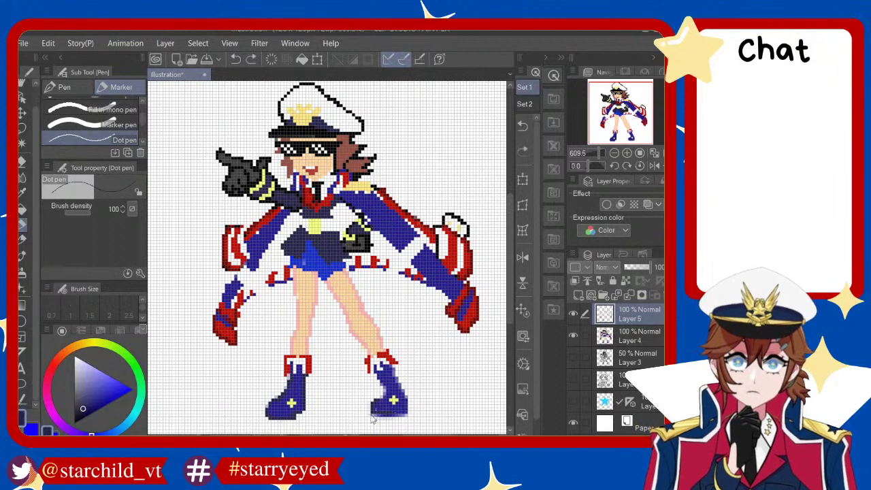
key(ctrl+z)
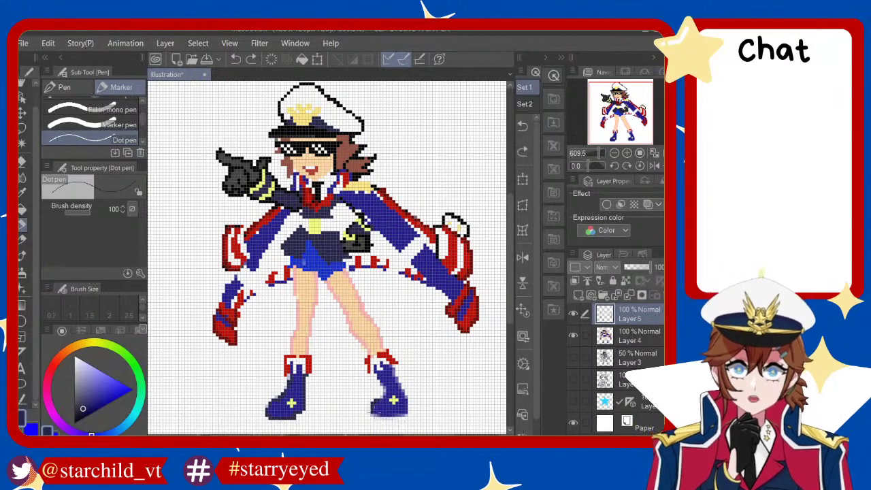
key(ctrl+y)
key(ctrl+z)
key(ctrl+y)
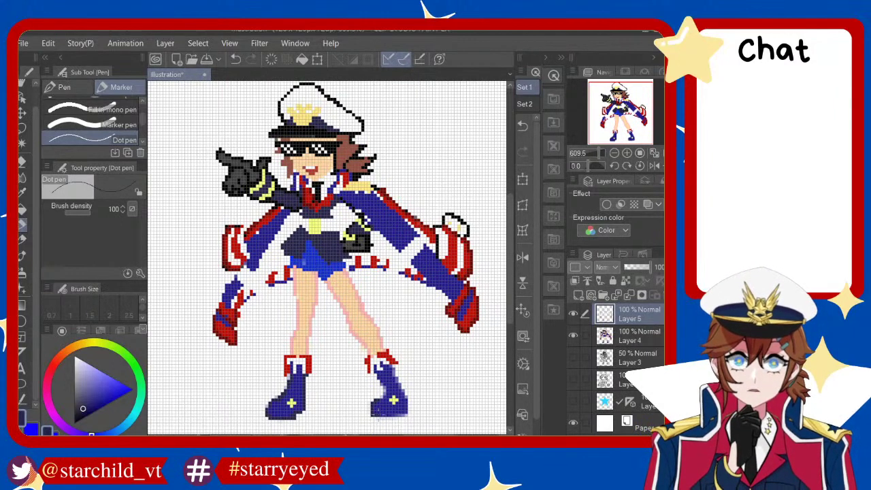
key(ctrl+z)
key(ctrl+y)
key(ctrl+z)
key(ctrl+y)
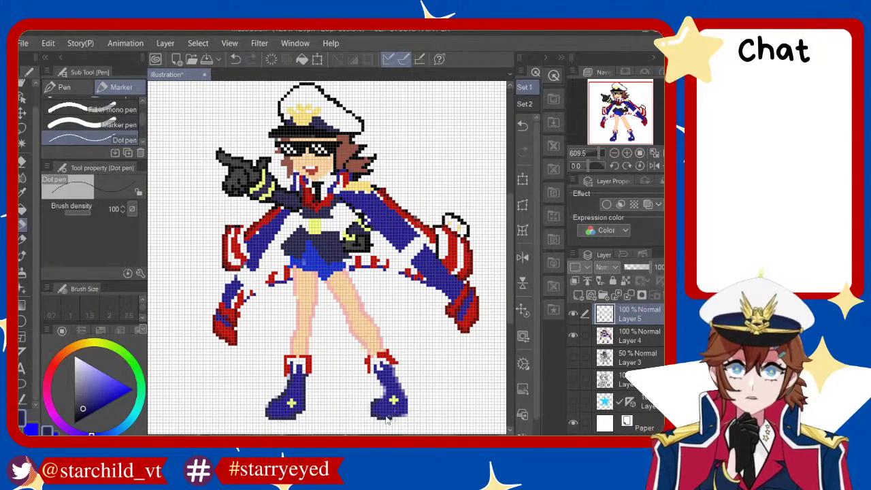
key(ctrl+z)
key(ctrl+y)
key(ctrl+z)
key(ctrl+y)
key(ctrl+z)
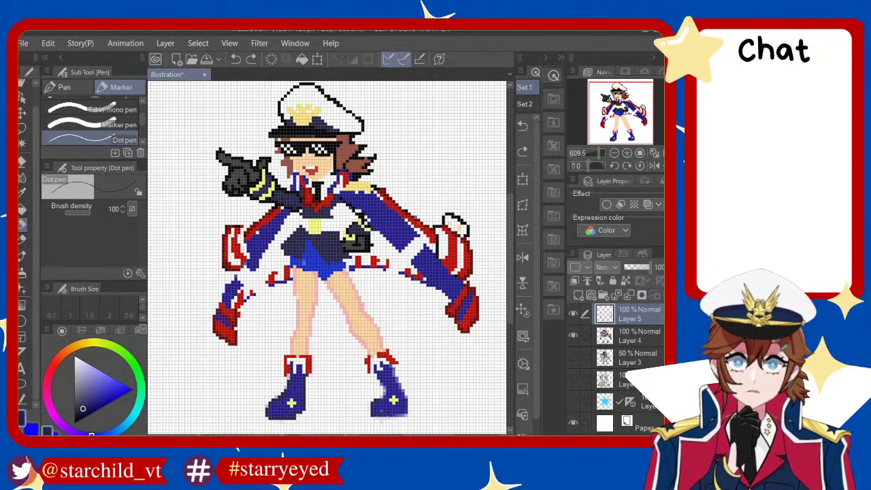
key(ctrl+y)
key(ctrl+z)
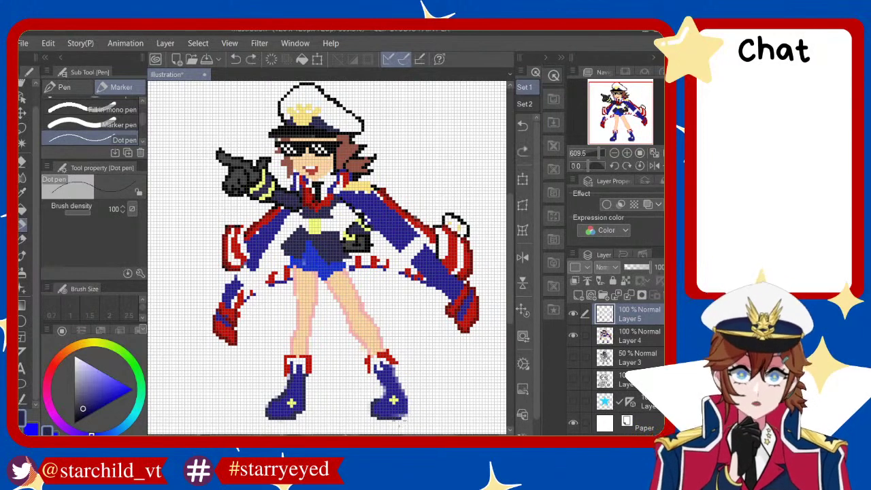
key(ctrl+y)
key(ctrl+z)
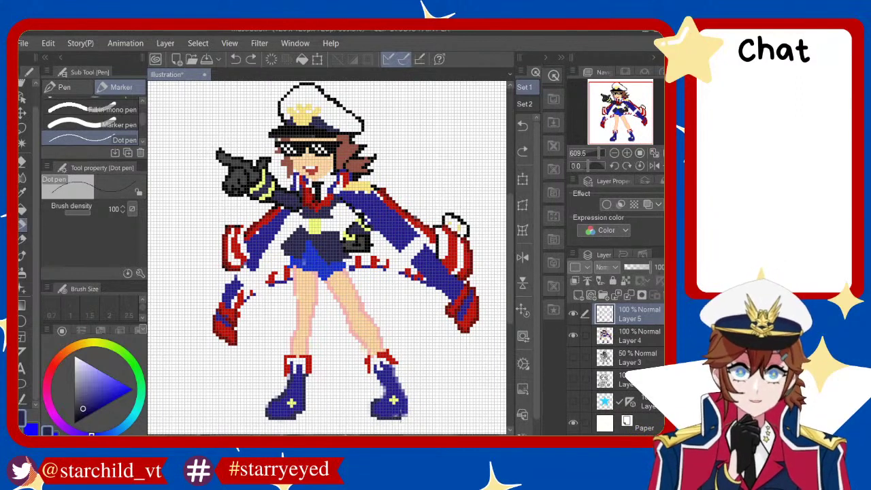
key(ctrl+y)
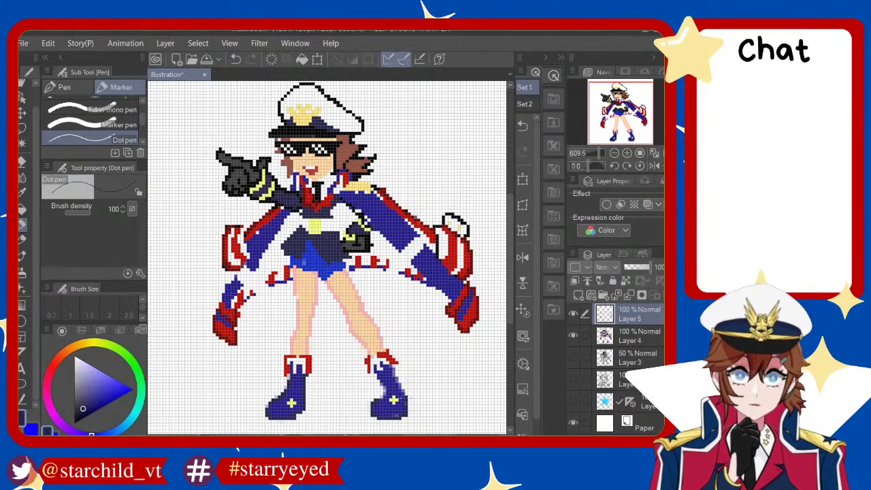
Paint dark blue shading up the right boot's side, then trim a few stray pixels
drag(405, 394, 395, 373)
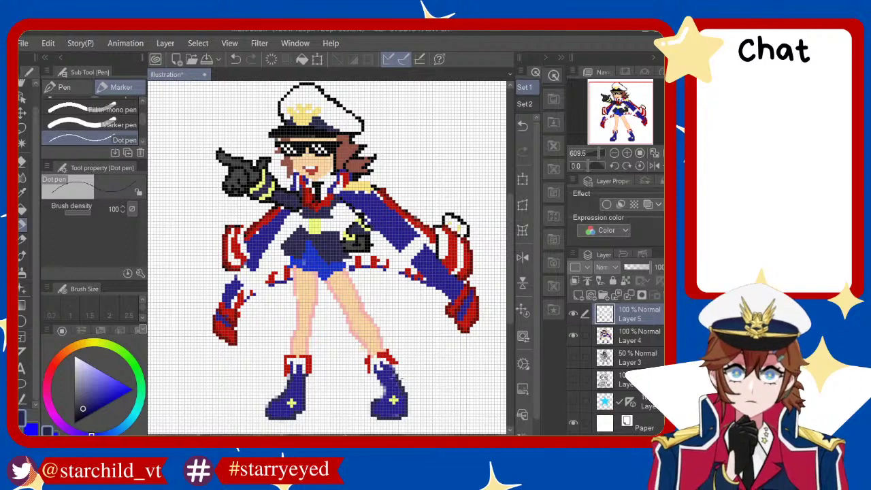
key(ctrl+z)
key(ctrl+y)
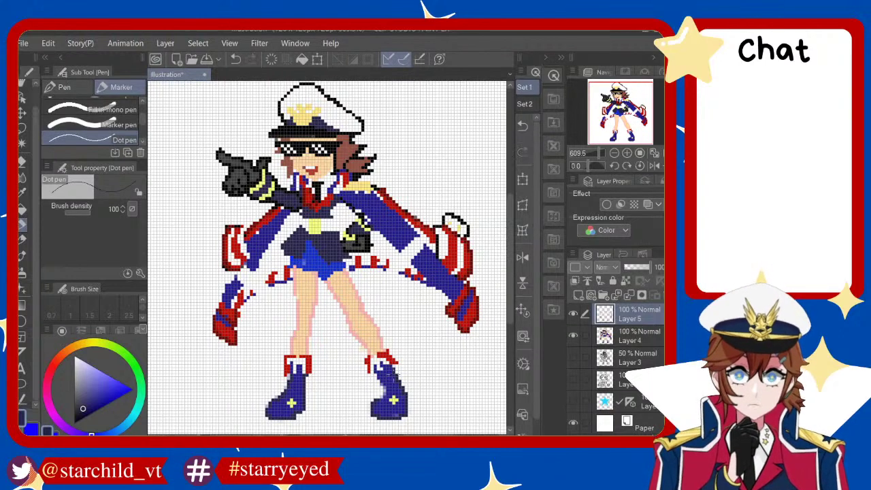
key(ctrl+z)
key(ctrl+y)
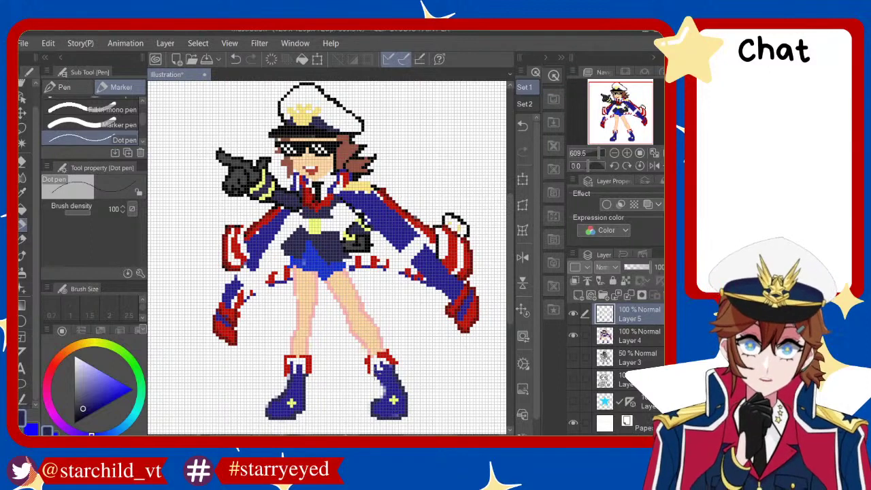
key(ctrl+z)
key(ctrl+z)
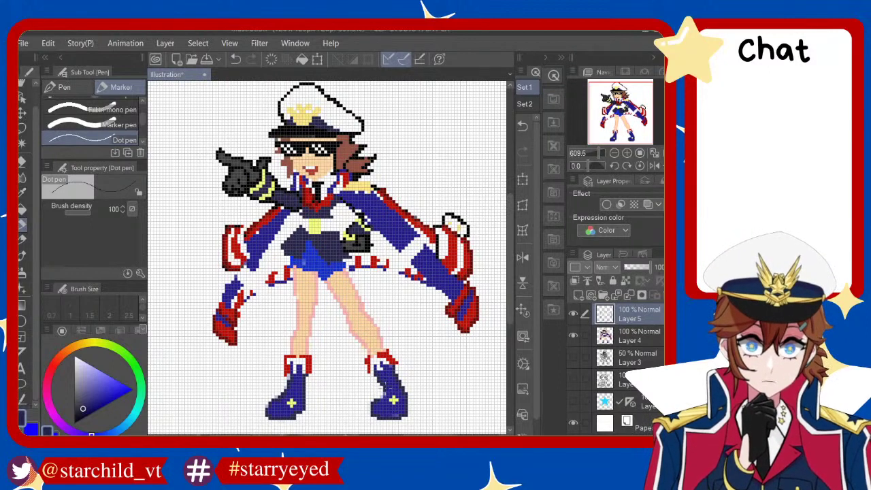
key(ctrl+minus)
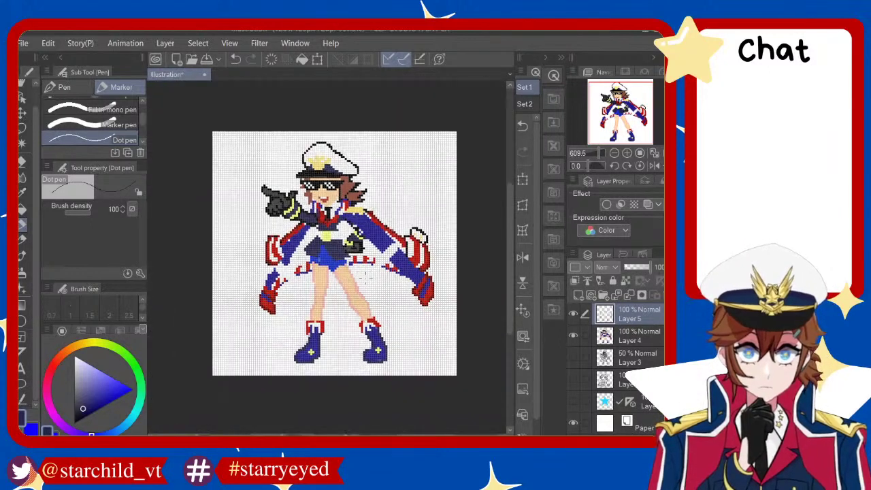
key(ctrl+plus)
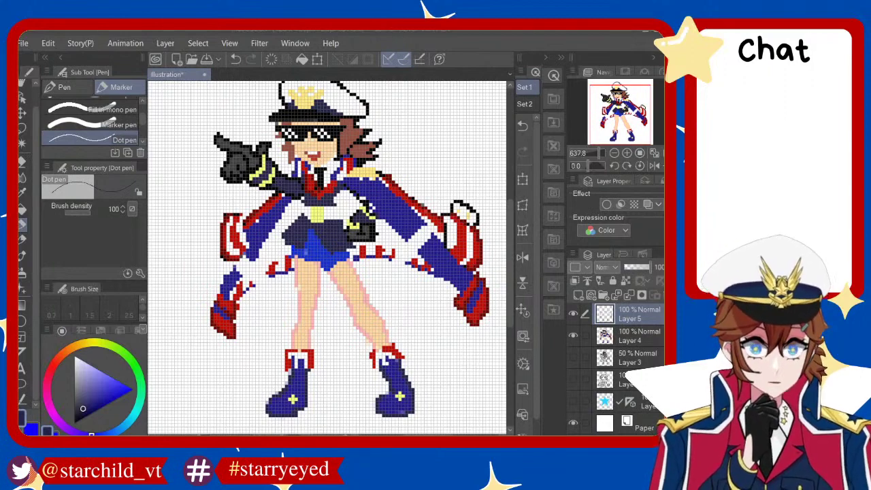
key(ctrl+minus)
scroll(371, 285, up, 2)
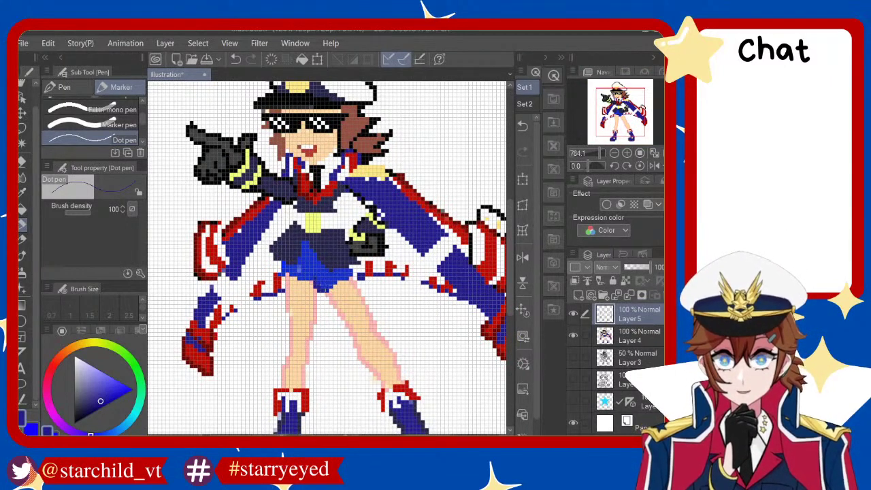
Try darker shading pixels on the skirt, comparing the result with and without them
key(ctrl+z)
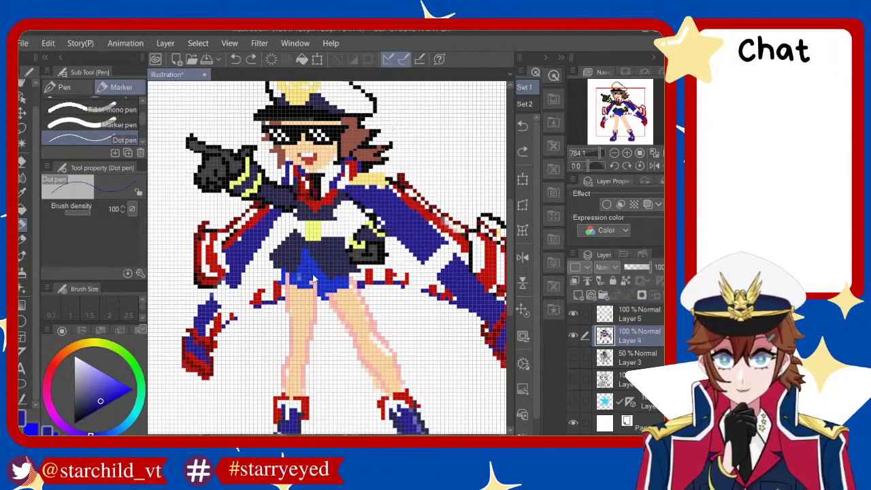
key(ctrl+z)
key(ctrl+y)
key(ctrl+y)
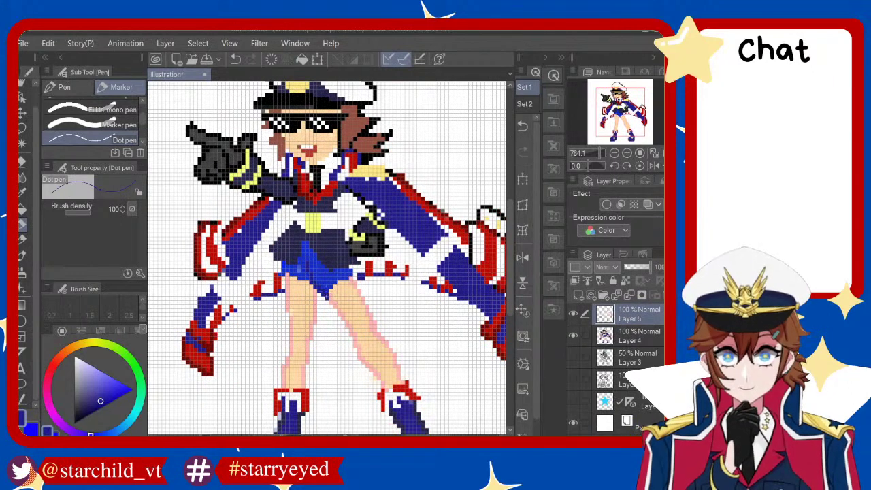
key(ctrl+z)
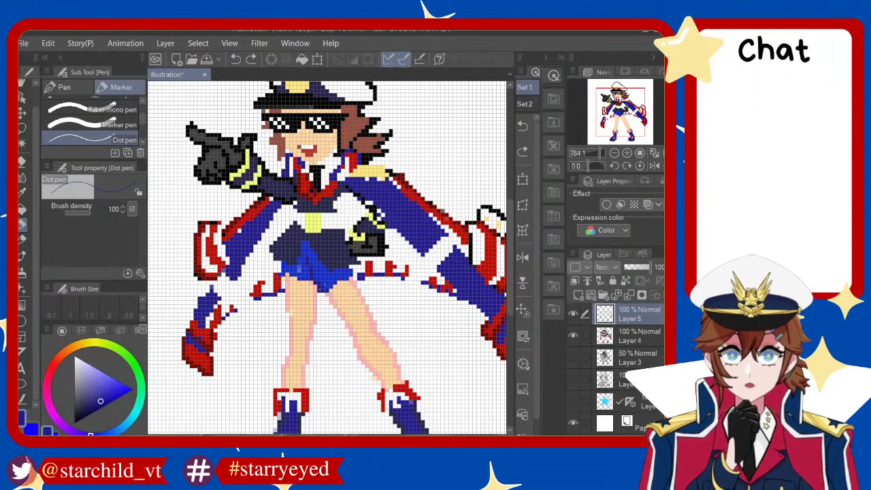
key(ctrl+y)
key(ctrl+z)
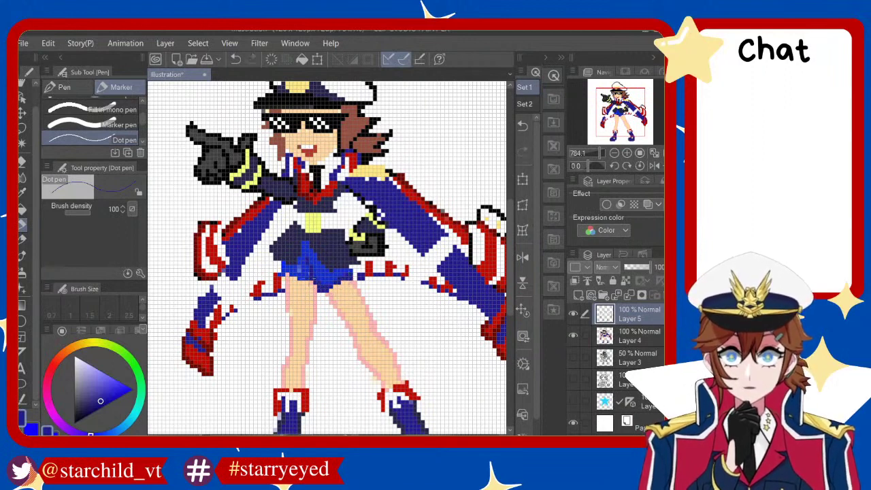
drag(304, 281, 290, 273)
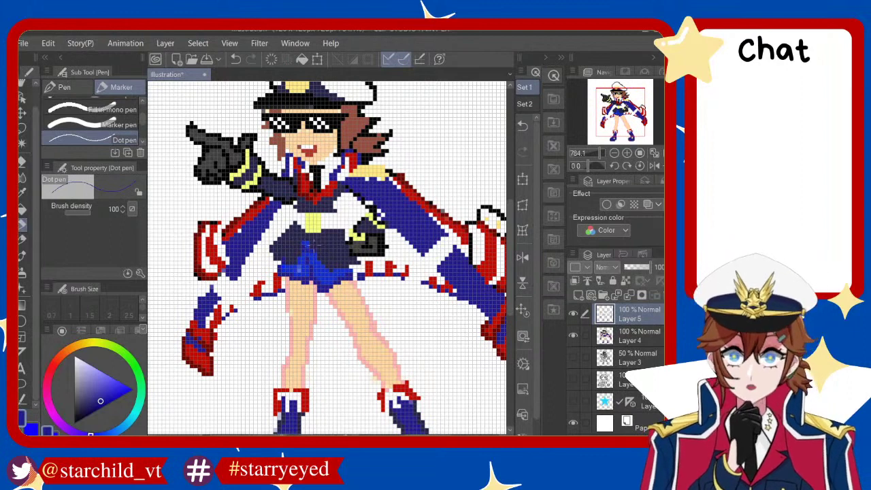
key(ctrl+z)
key(ctrl+z)
key(ctrl+y)
key(ctrl+z)
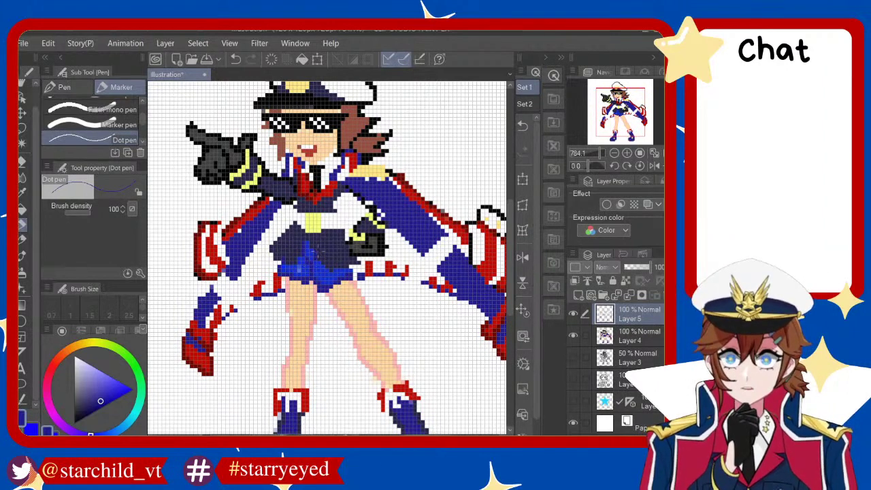
key(ctrl+y)
key(ctrl+y)
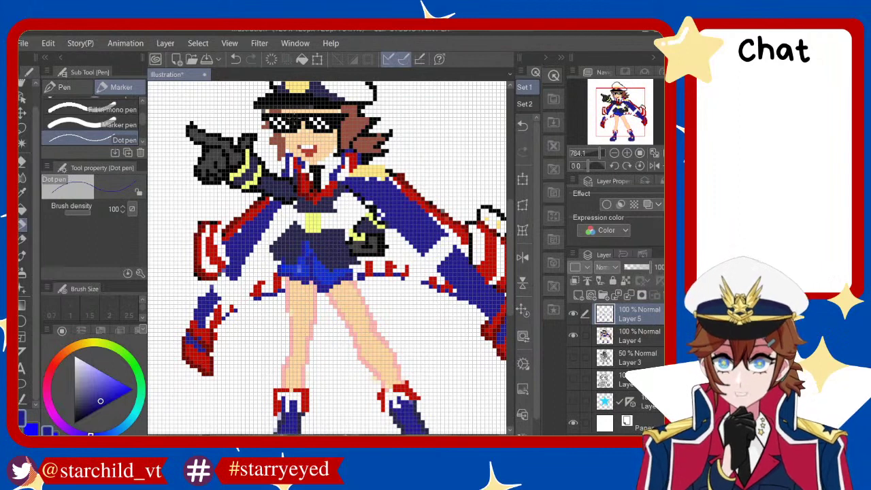
Switch the colour to black and test a black stroke on the skirt, then revert it
alt+click(294, 119)
mouse_move(293, 221)
mouse_down()
mouse_move(269, 247)
mouse_move(274, 270)
mouse_up()
key(ctrl+z)
key(ctrl+z)
Paint dark shading along the left side of the navy skirt
key(ctrl+z)
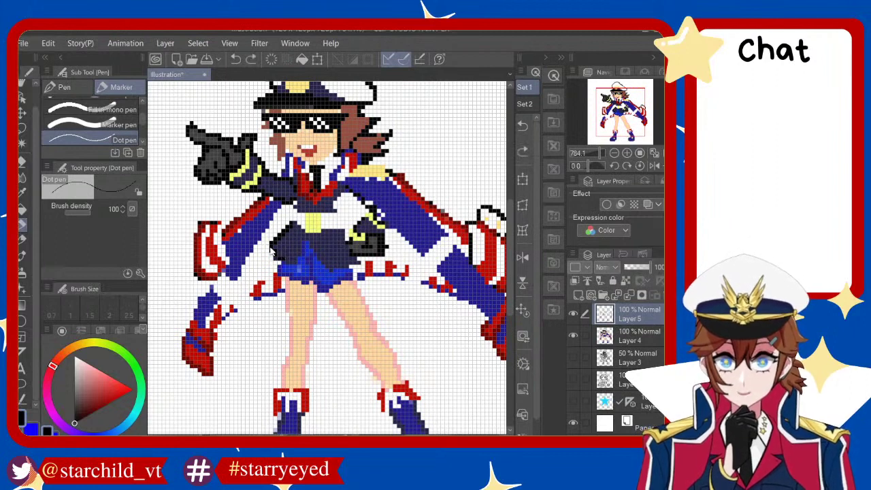
key(ctrl+z)
mouse_move(289, 226)
mouse_down()
mouse_move(269, 249)
mouse_move(274, 270)
mouse_move(293, 272)
mouse_up()
key(ctrl+z)
drag(302, 243, 298, 264)
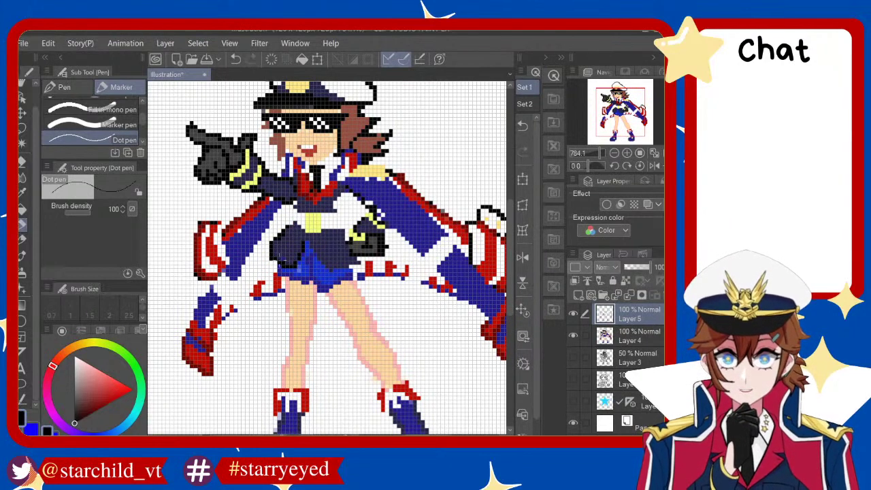
mouse_move(307, 232)
mouse_down()
mouse_move(305, 246)
mouse_move(318, 247)
mouse_move(331, 271)
mouse_move(312, 252)
mouse_move(328, 270)
mouse_move(333, 263)
mouse_move(365, 271)
mouse_up()
key(ctrl+z)
key(ctrl+z)
key(ctrl+z)
key(ctrl+z)
key(ctrl+z)
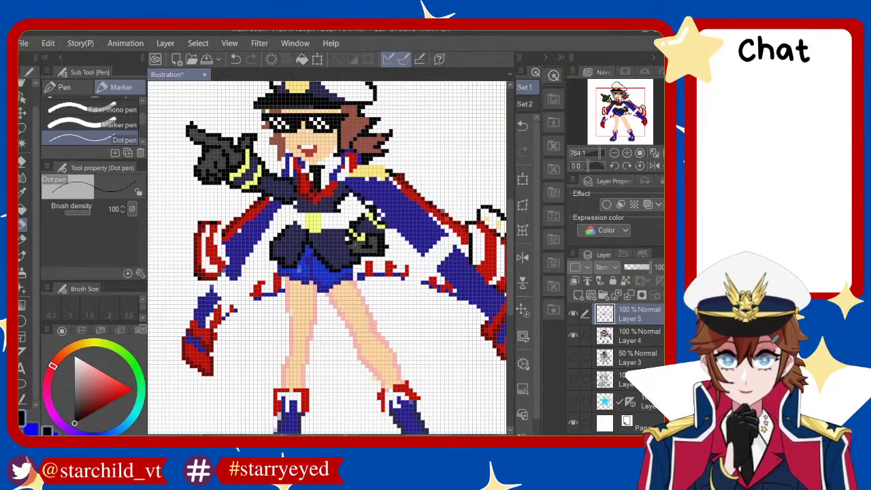
Remove stray dark pixels by the chest and pointing arm, then pick the hair's dark brown
key(ctrl+z)
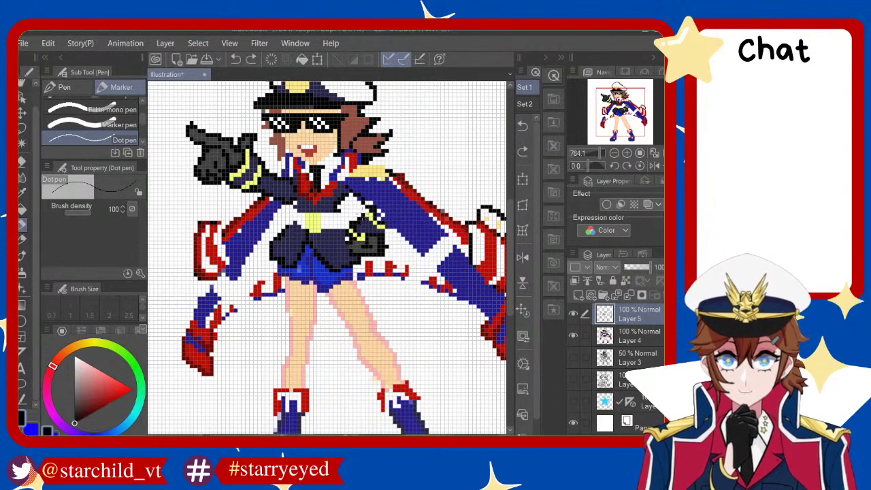
drag(362, 207, 386, 238)
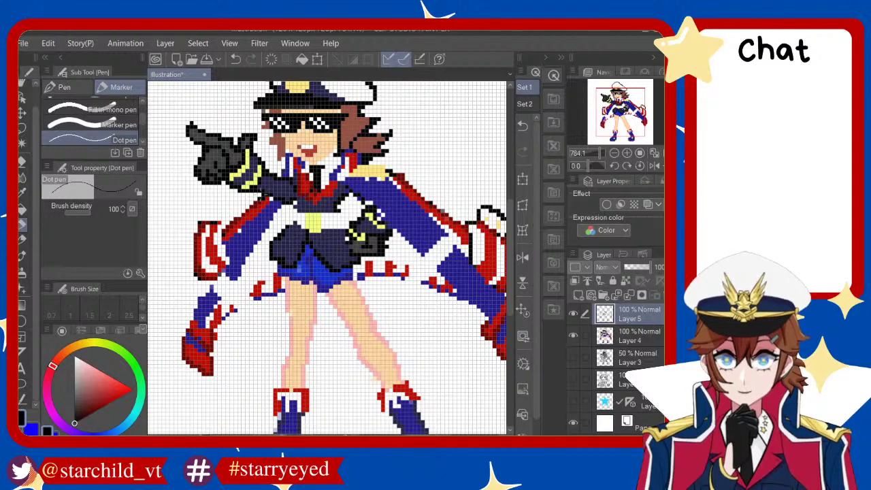
key(ctrl+z)
drag(267, 196, 279, 203)
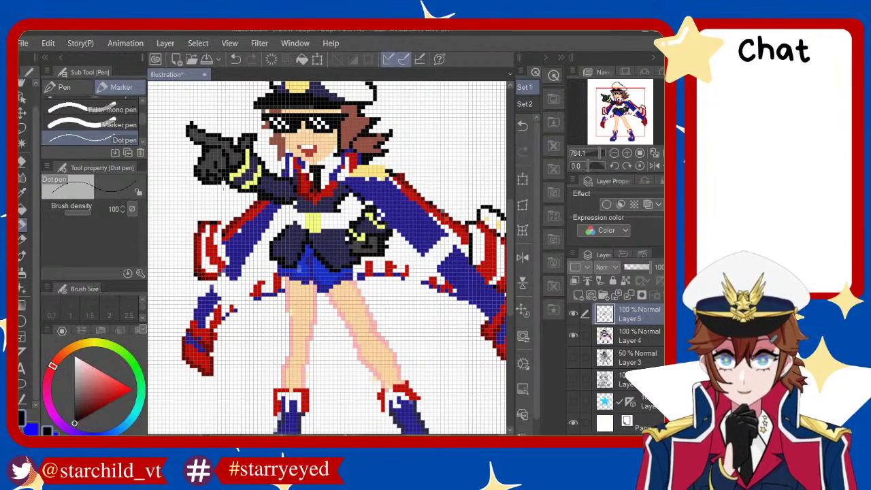
key(ctrl+z)
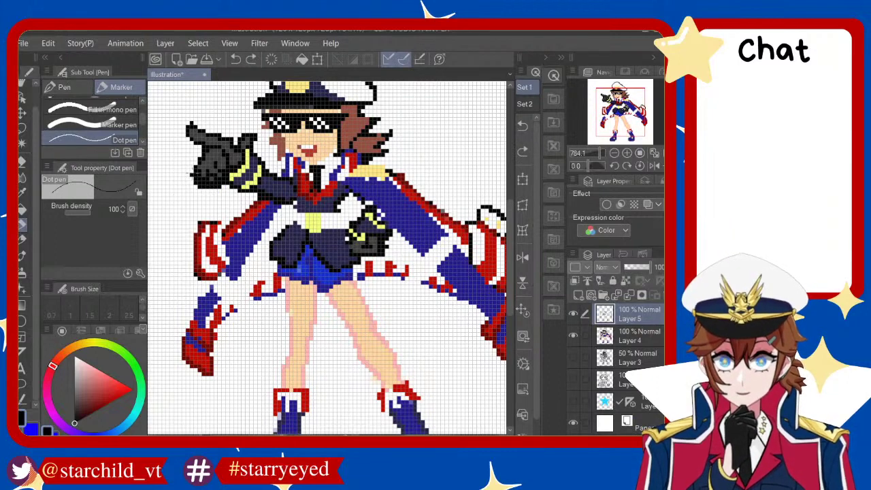
click(188, 167)
key(ctrl+z)
key(ctrl+z)
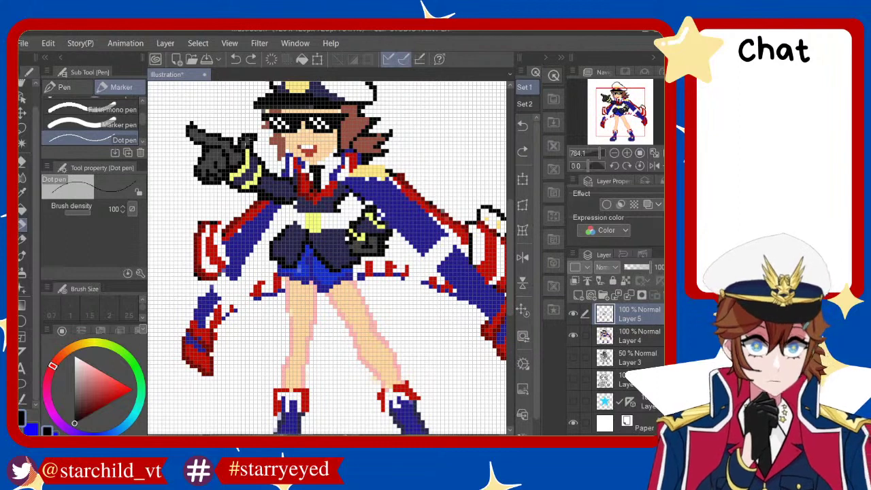
alt+click(357, 122)
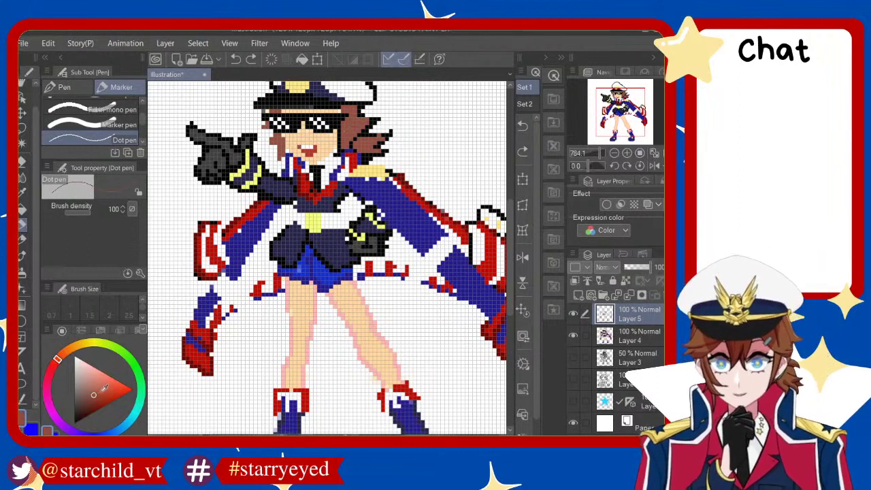
Darken the brown and paint darker hair pixels beside the face
drag(104, 389, 92, 407)
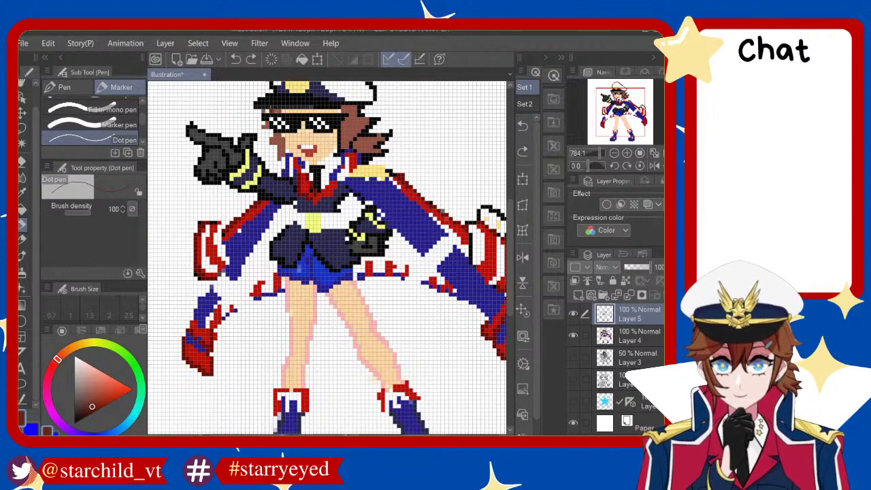
key(ctrl+y)
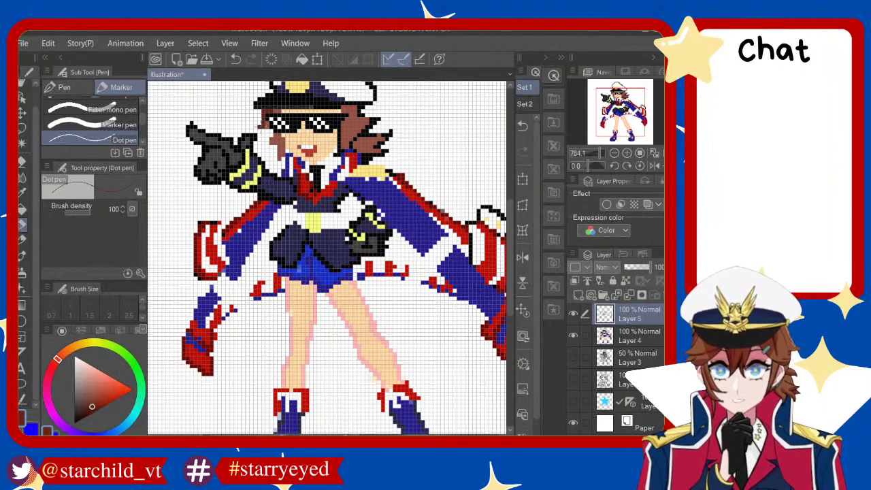
key(ctrl+z)
drag(266, 130, 275, 132)
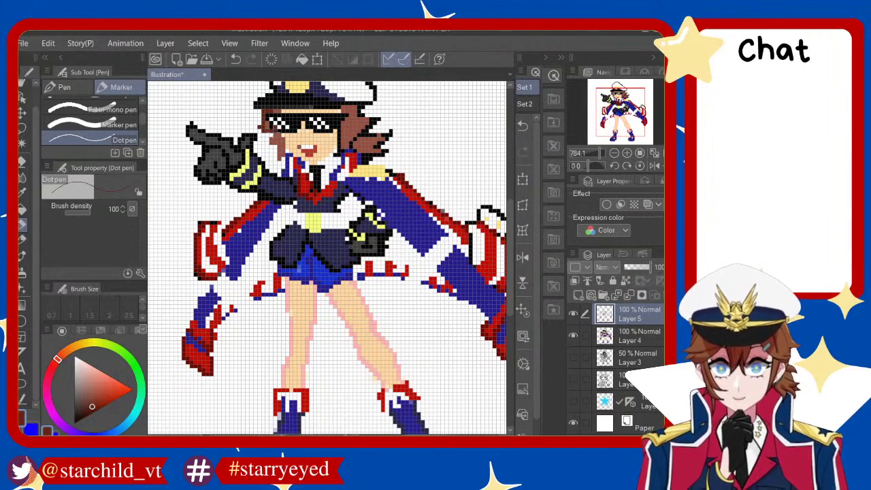
key(ctrl+z)
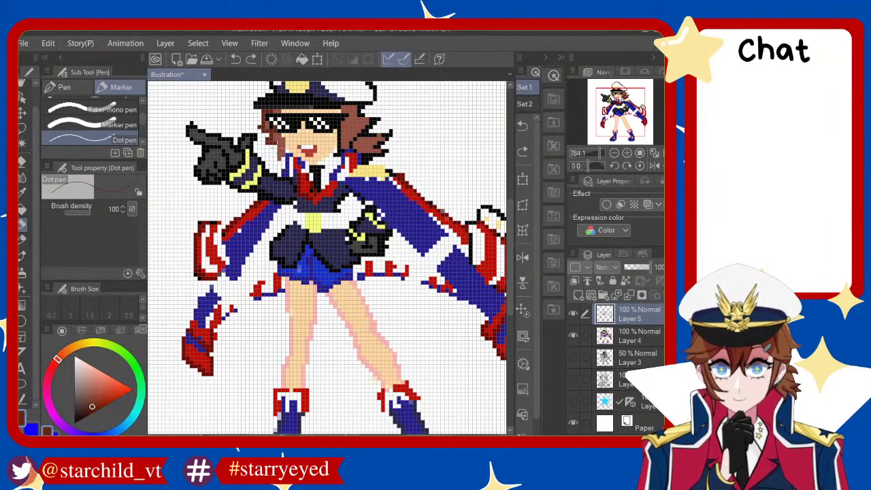
mouse_move(275, 145)
mouse_down()
mouse_move(283, 166)
mouse_move(290, 161)
mouse_up()
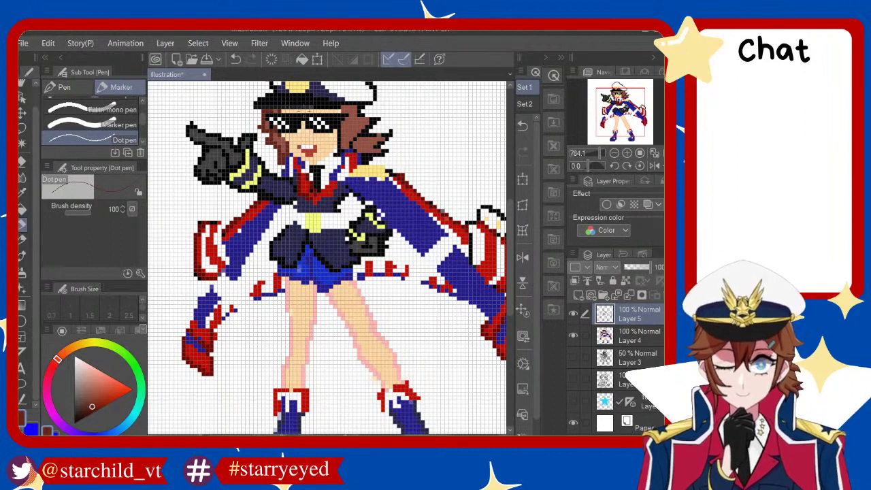
key(ctrl+z)
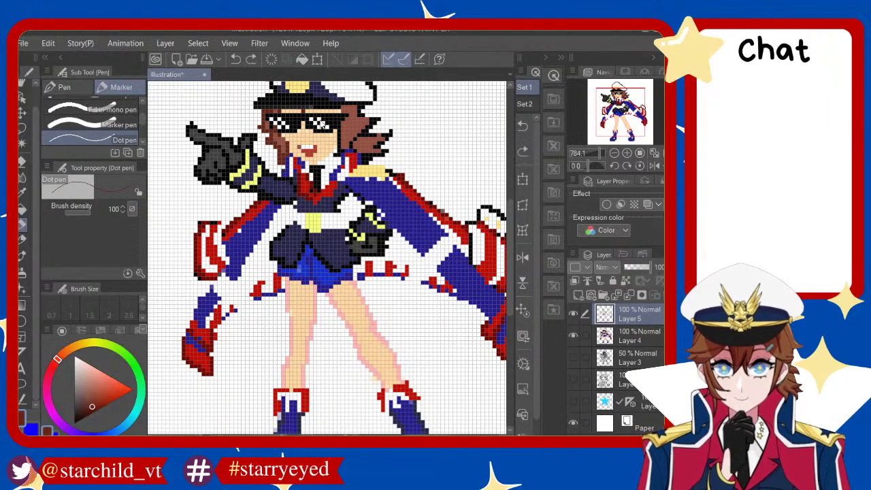
Compare the latest hair dots with and without them, reverting the last few pixels
key(ctrl+z)
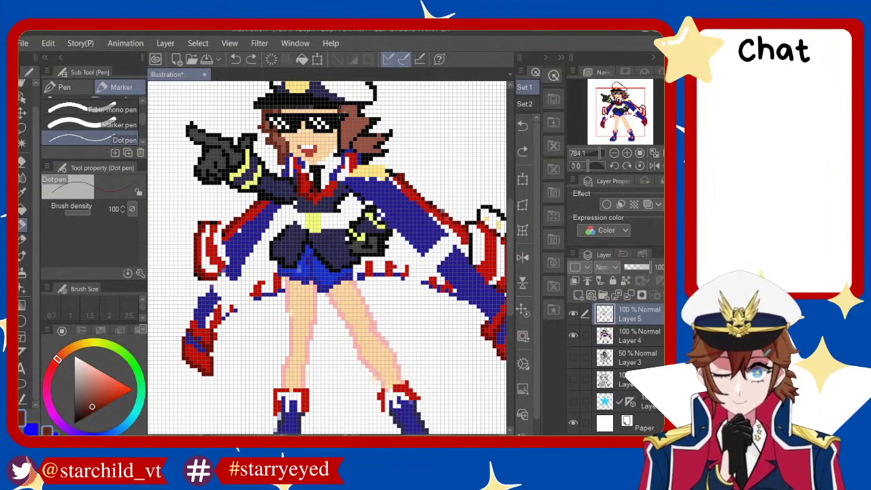
key(ctrl+y)
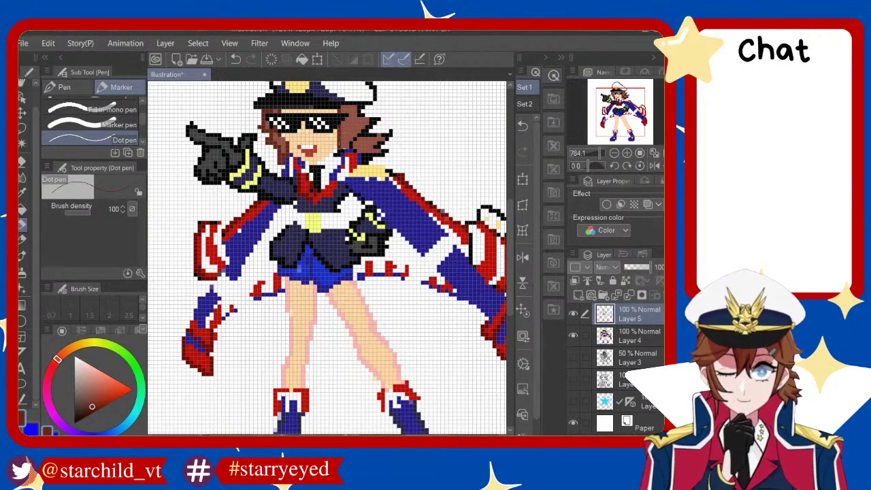
key(ctrl+z)
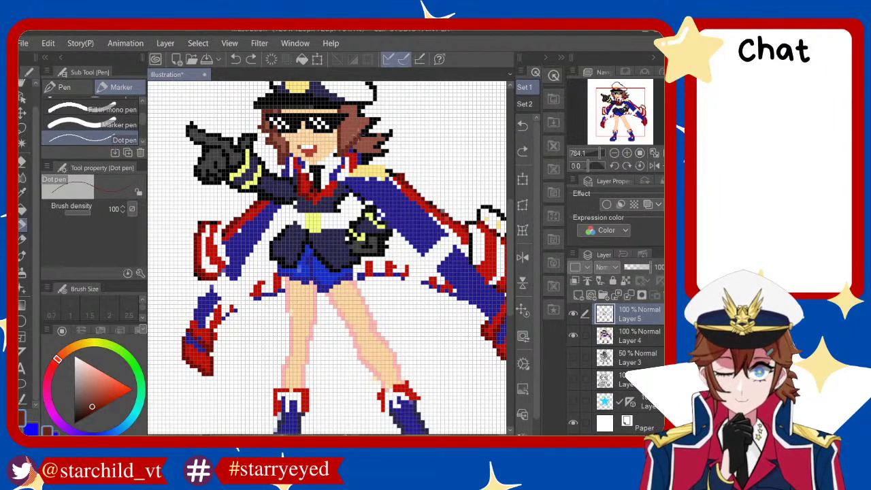
key(ctrl+y)
key(ctrl+z)
key(ctrl+y)
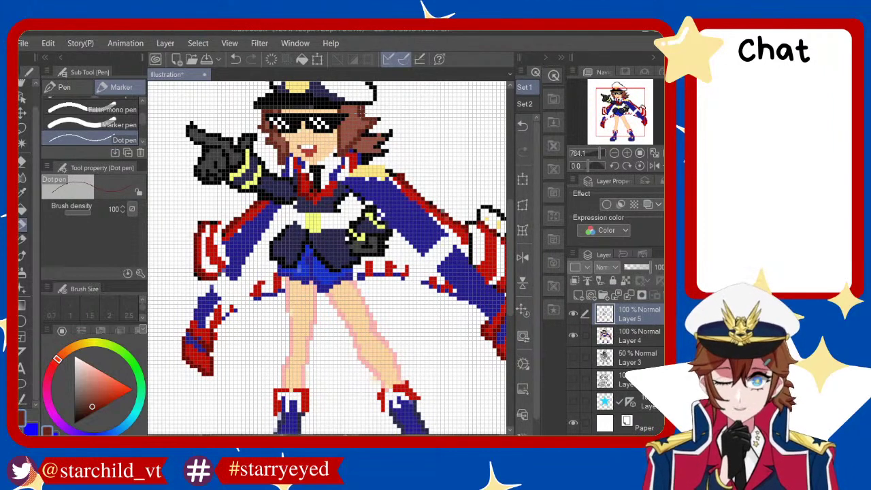
key(ctrl+z)
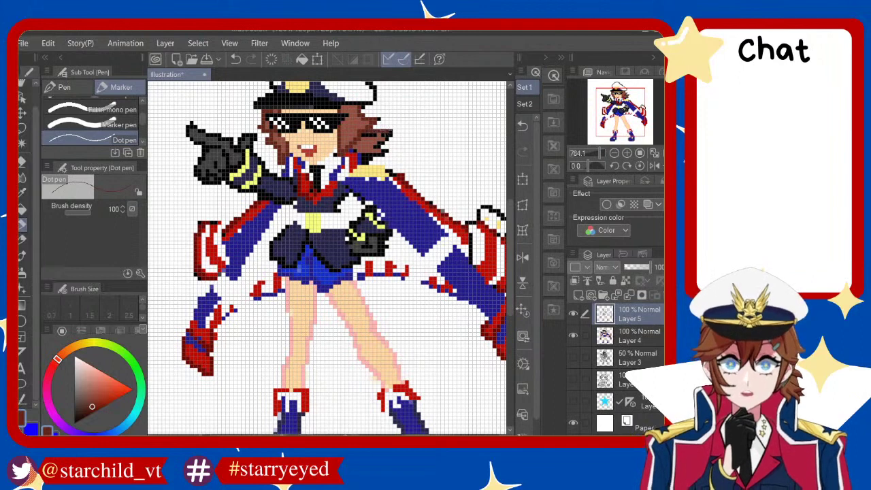
key(ctrl+z)
key(ctrl+y)
key(ctrl+z)
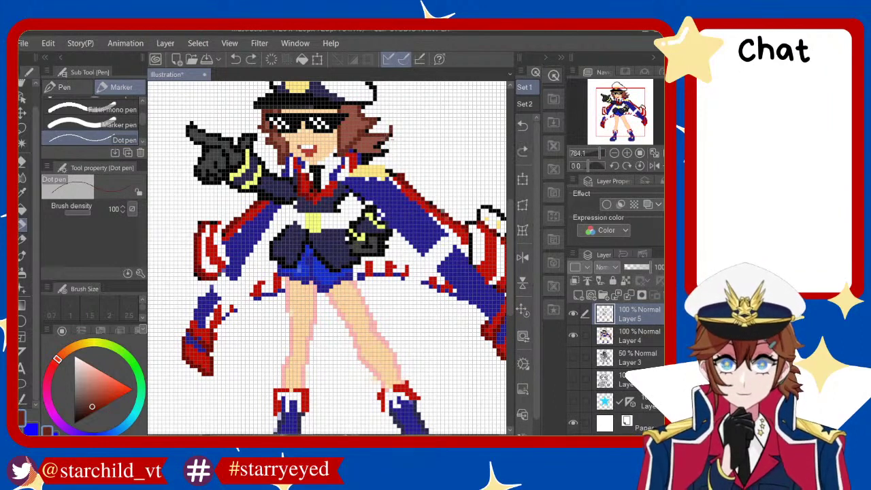
Dot darker brown shading into the hair on the right, redoing misplaced dots
click(382, 145)
key(ctrl+z)
click(388, 136)
click(385, 147)
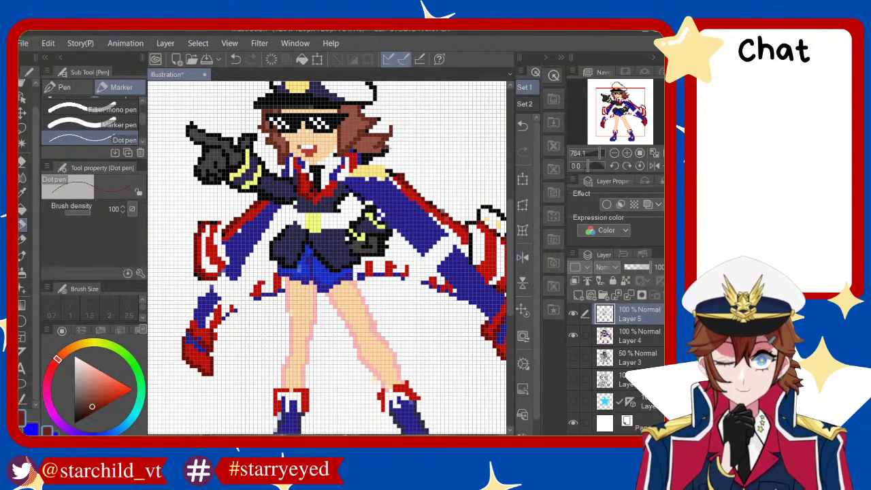
key(ctrl+z)
click(382, 151)
key(ctrl+z)
click(384, 148)
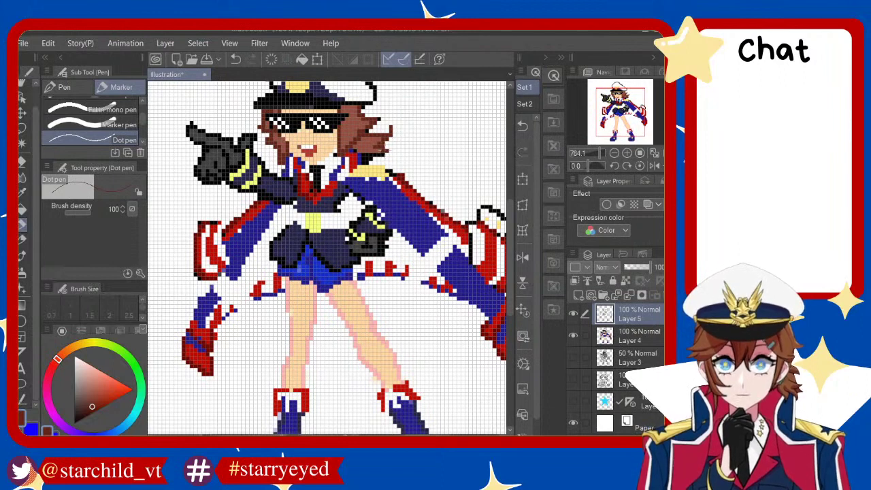
key(ctrl+z)
click(382, 156)
click(371, 156)
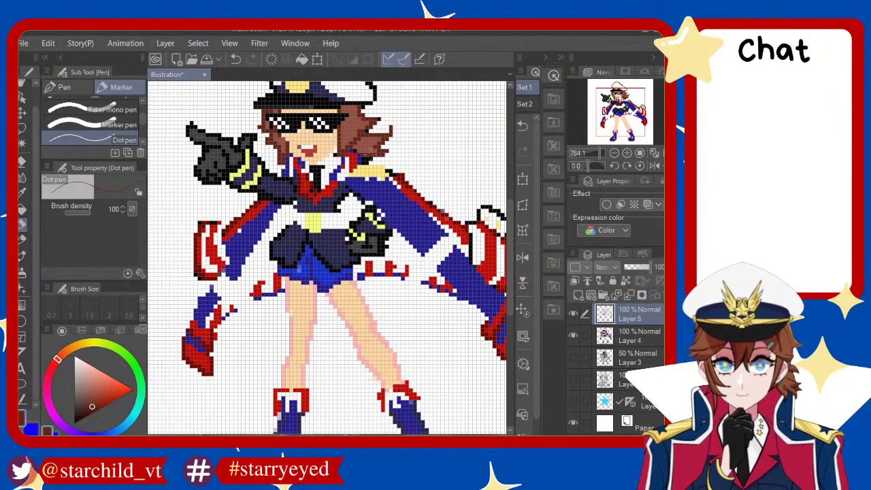
click(357, 151)
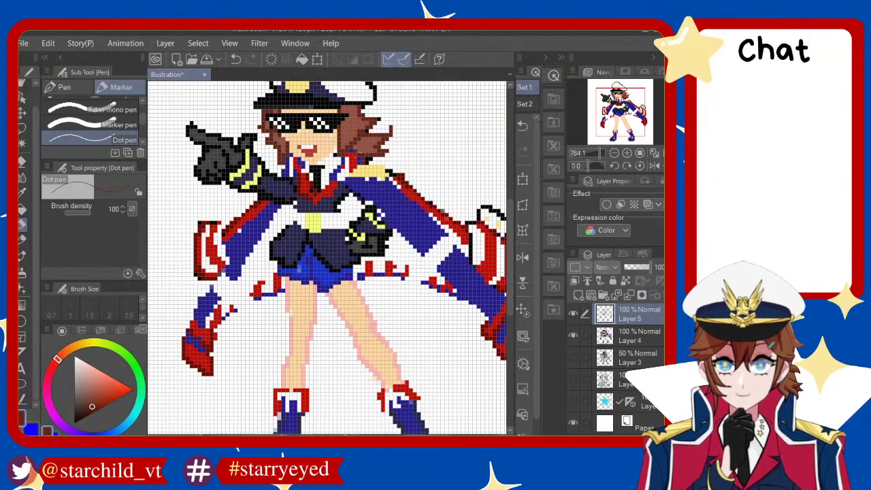
key(ctrl+z)
click(356, 153)
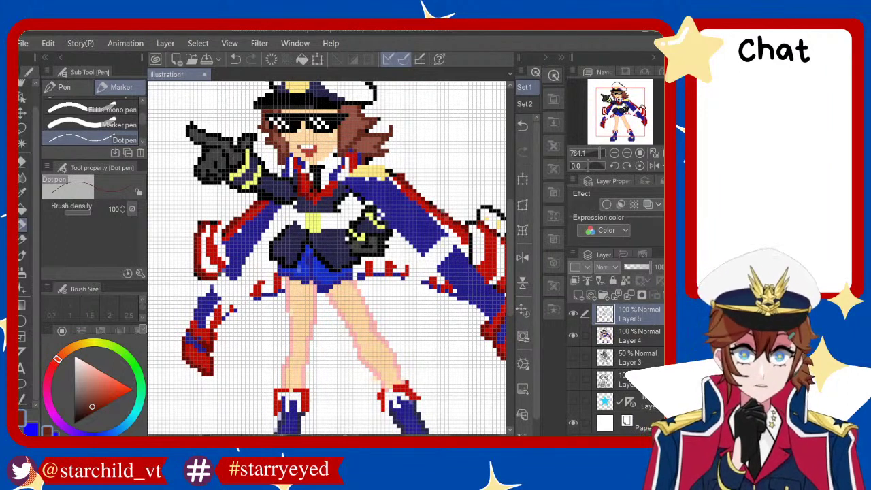
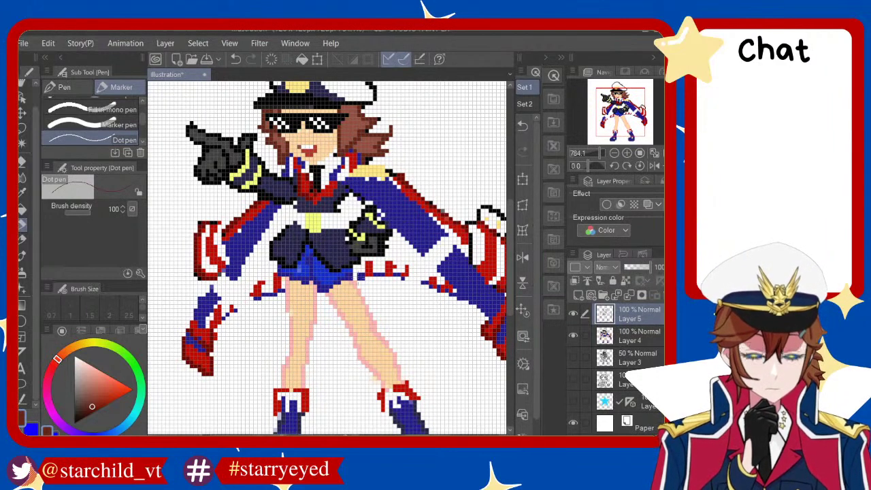
Zoom in on the outstretched arm and undo the stray pixel
scroll(412, 382, down, 3)
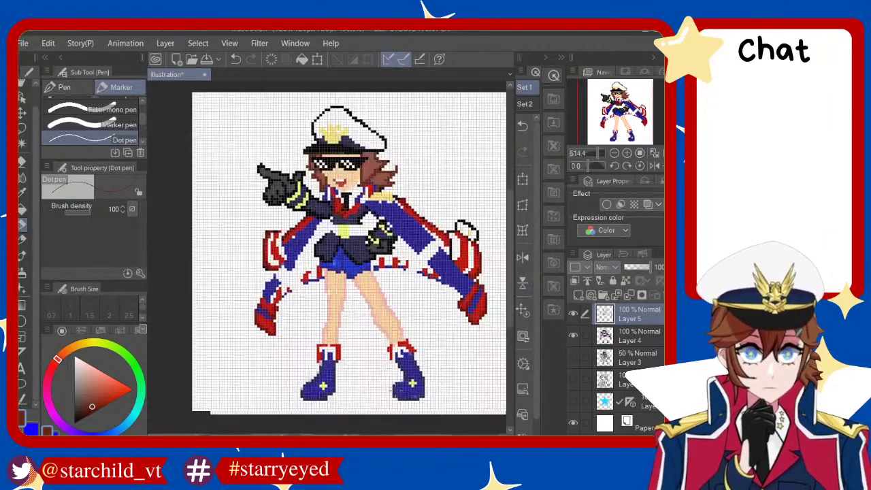
scroll(412, 381, up, 3)
scroll(412, 381, up, 2)
scroll(412, 381, up, 4)
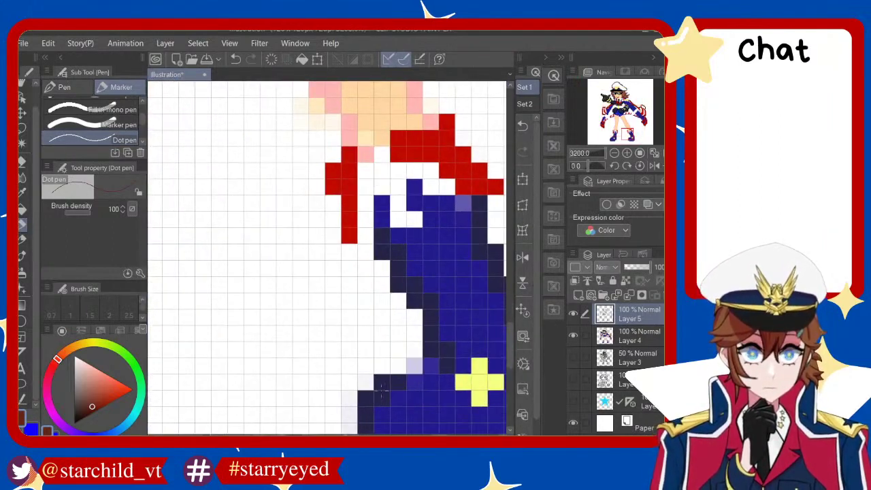
scroll(409, 306, down, 4)
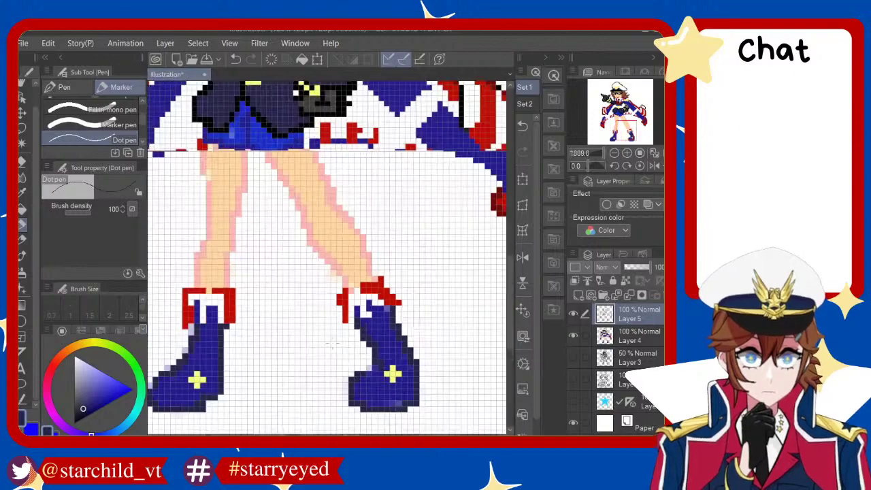
scroll(415, 273, down, 1)
scroll(422, 247, up, 3)
scroll(422, 246, down, 4)
scroll(365, 228, up, 3)
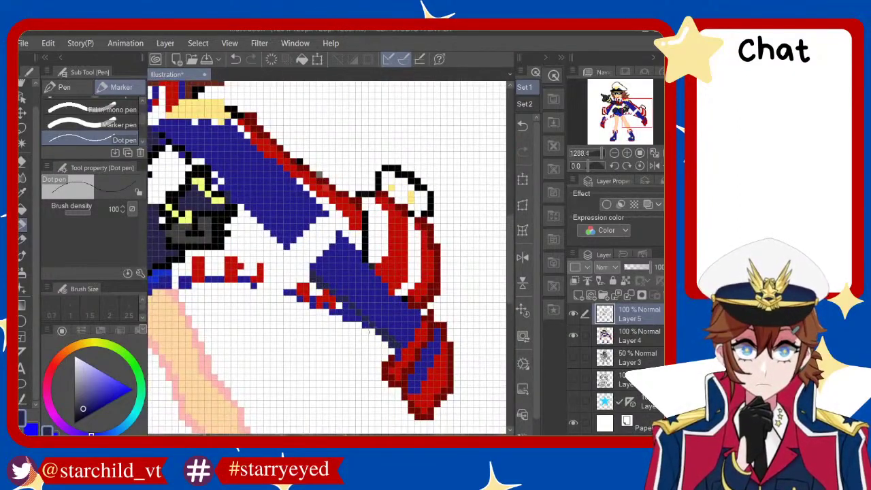
key(ctrl+z)
Draw a dark pixel line along the sleeve's lower edge and shade the gun's lower edge
drag(314, 280, 393, 351)
key(ctrl+z)
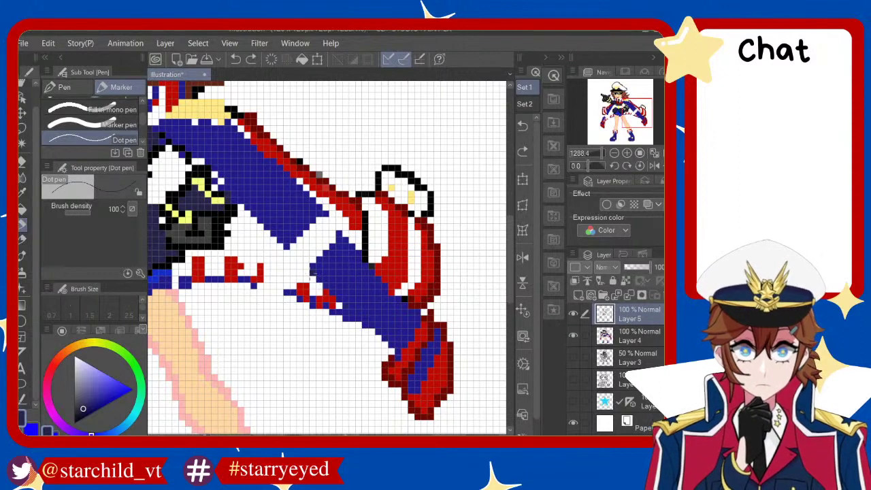
drag(311, 275, 393, 351)
drag(395, 383, 410, 398)
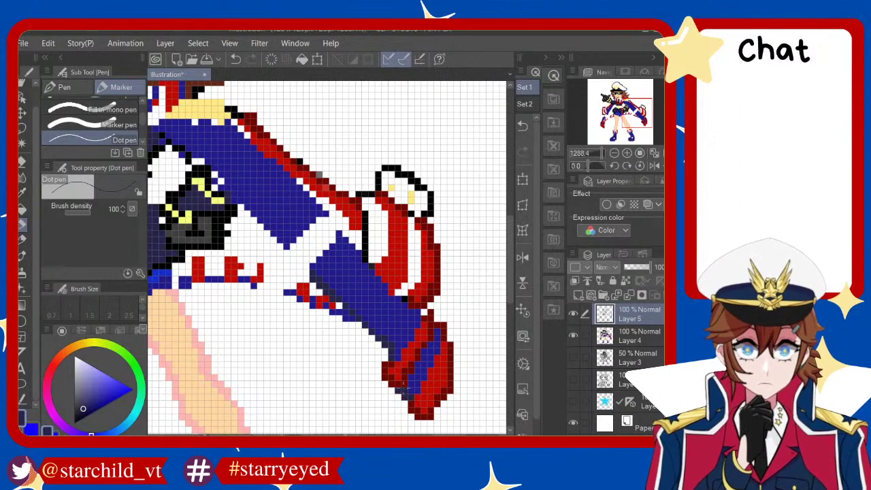
click(449, 334)
key(ctrl+z)
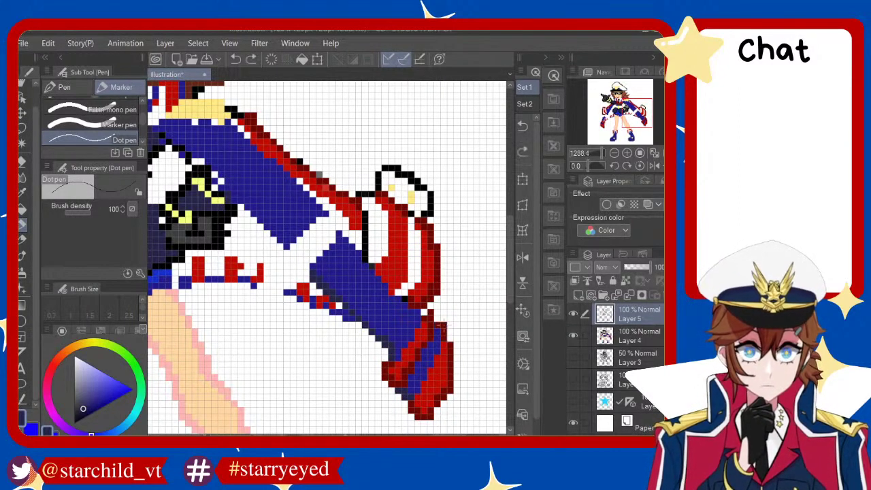
Zoom in and out to check the new dark shading on the sleeve
scroll(327, 258, down, 3)
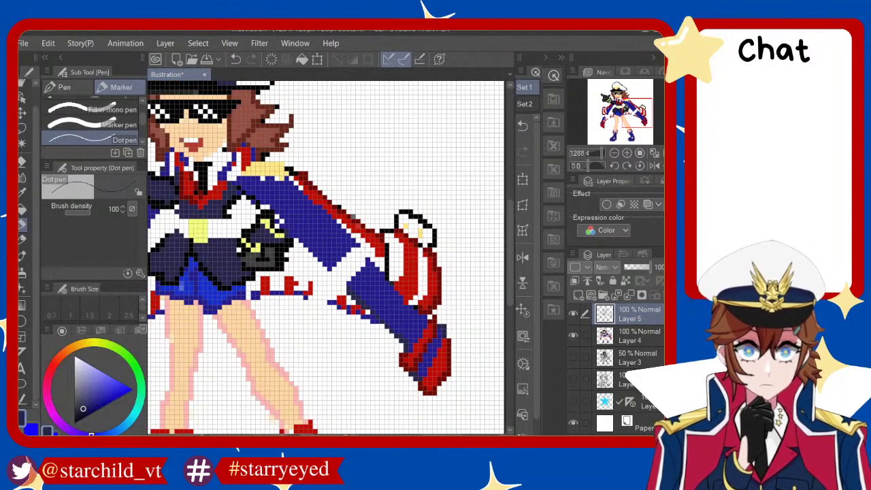
scroll(327, 259, up, 4)
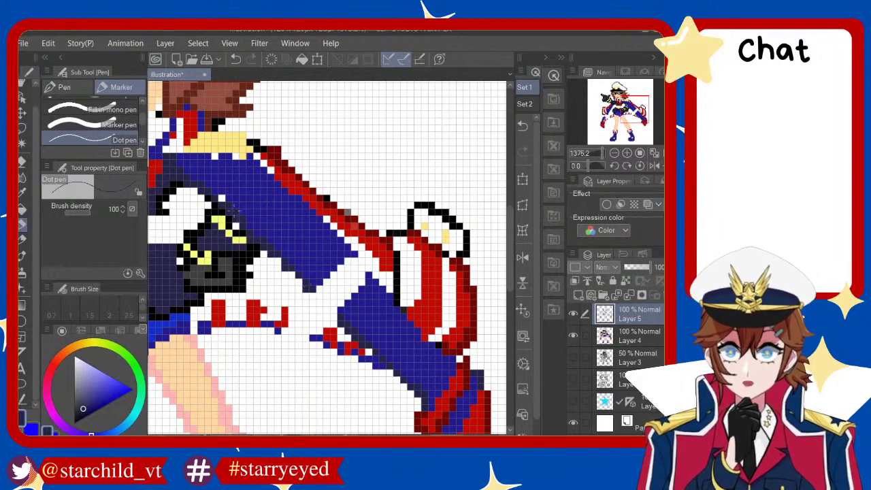
scroll(327, 257, down, 5)
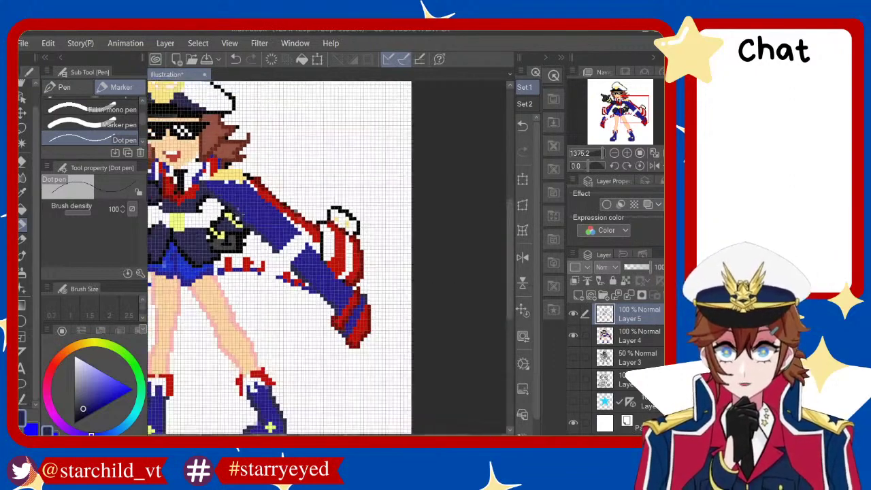
scroll(327, 258, up, 4)
scroll(327, 257, down, 2)
scroll(327, 257, down, 2)
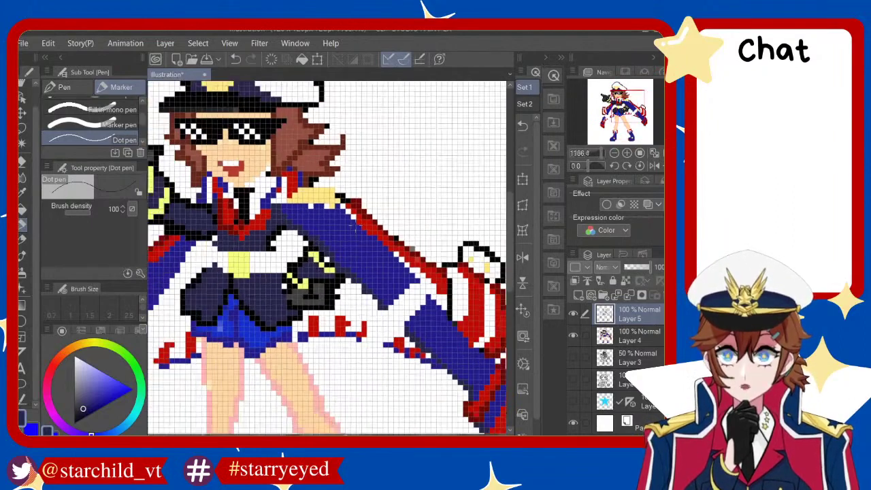
scroll(327, 257, up, 1)
scroll(327, 258, up, 1)
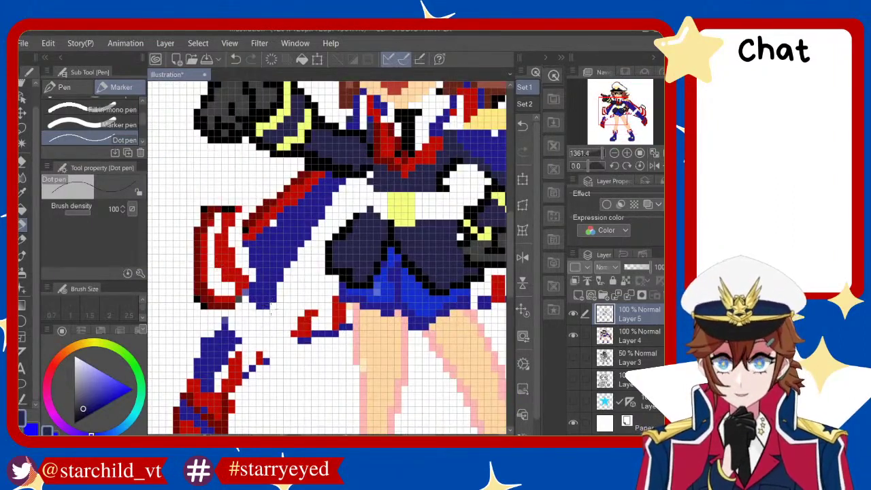
Try a blue sleeve extension, remove it, and keep the dark sleeve and hand pixels
drag(274, 296, 343, 192)
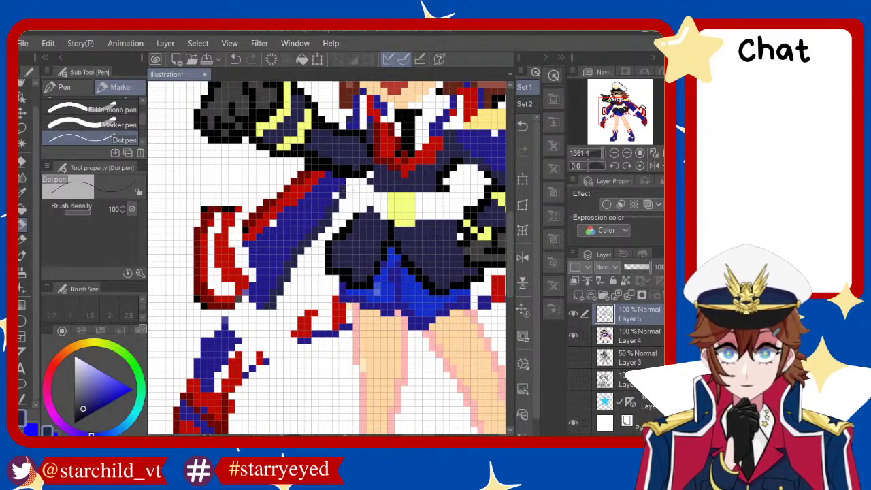
key(ctrl+z)
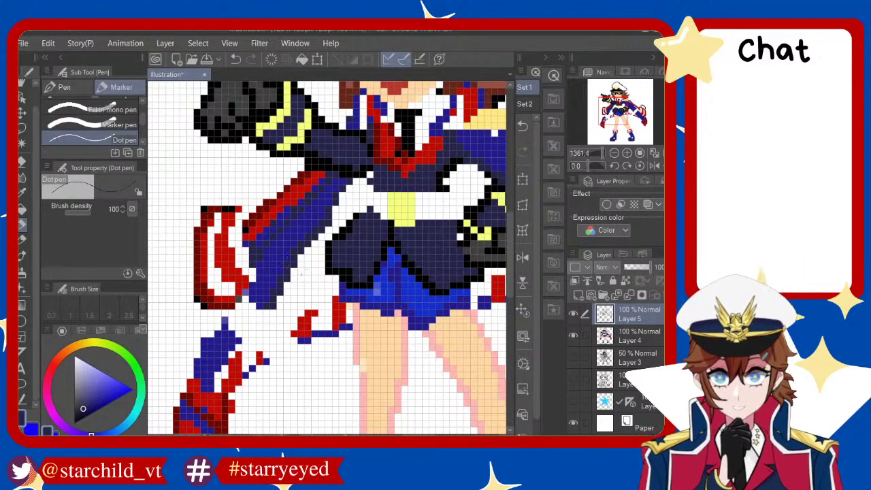
scroll(299, 273, down, 5)
scroll(299, 273, up, 5)
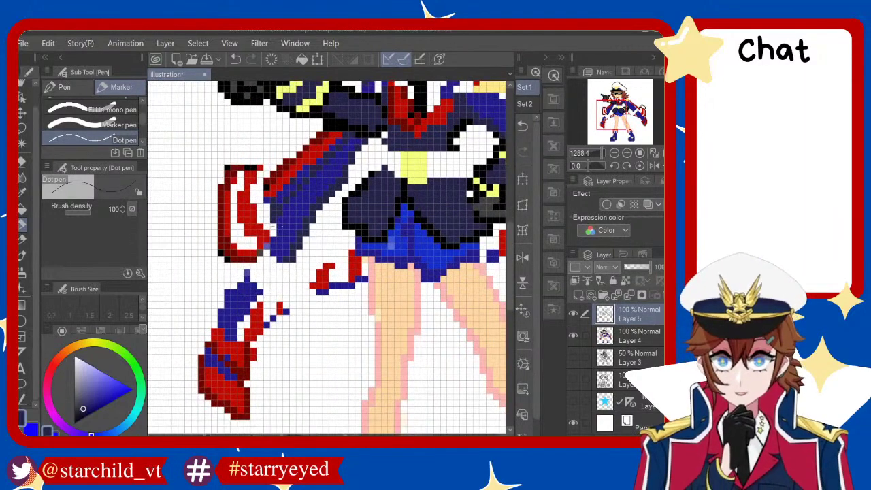
key(ctrl+z)
key(ctrl+y)
key(ctrl+z)
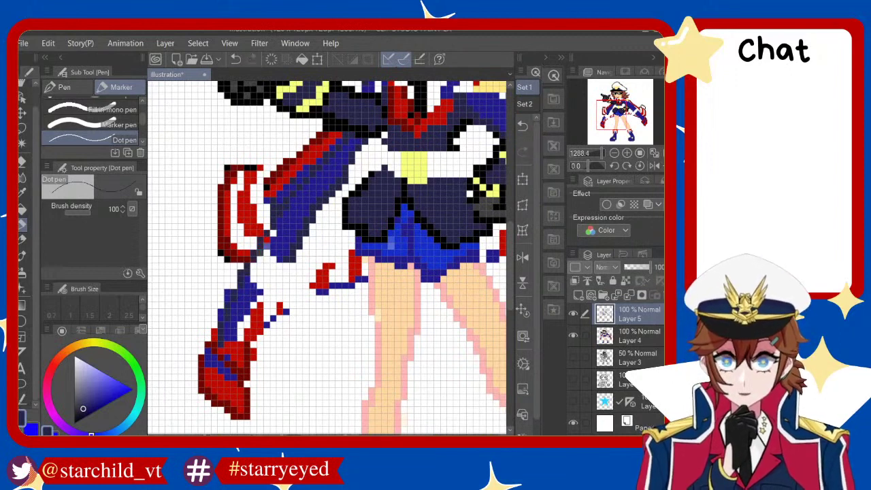
key(ctrl+y)
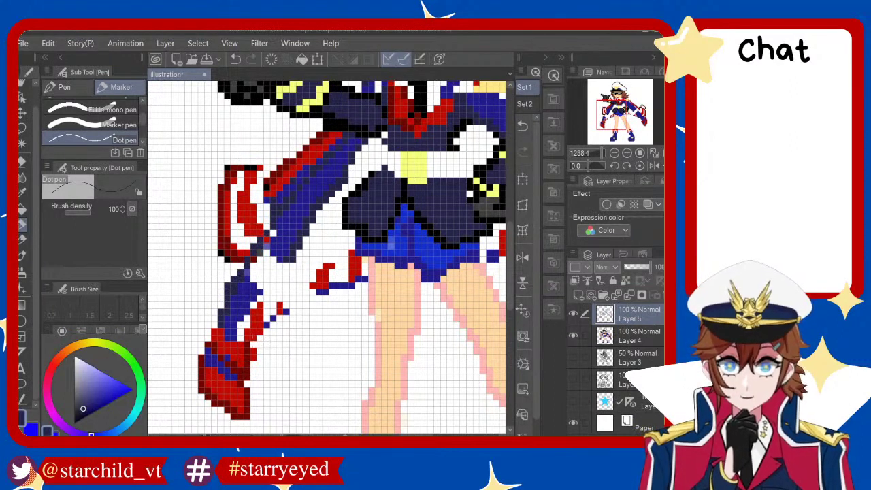
Test several navy pixels beside the hand, settling on one final pixel near it
key(ctrl+z)
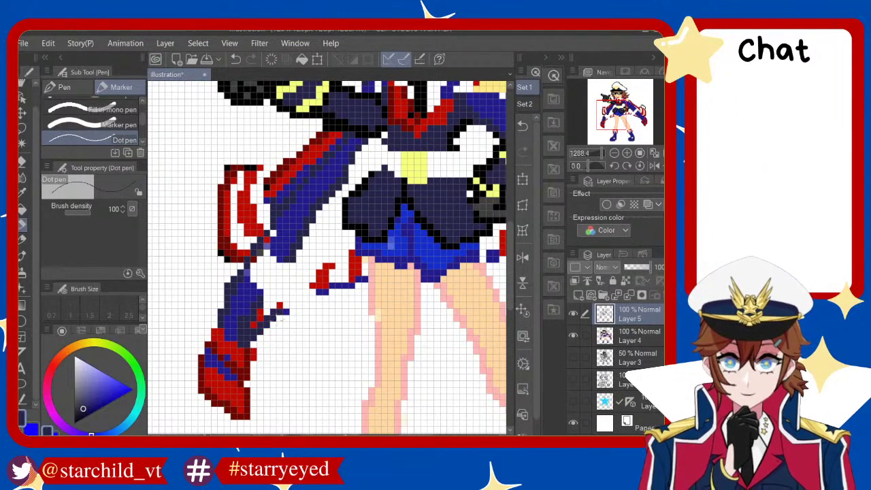
key(ctrl+z)
click(272, 319)
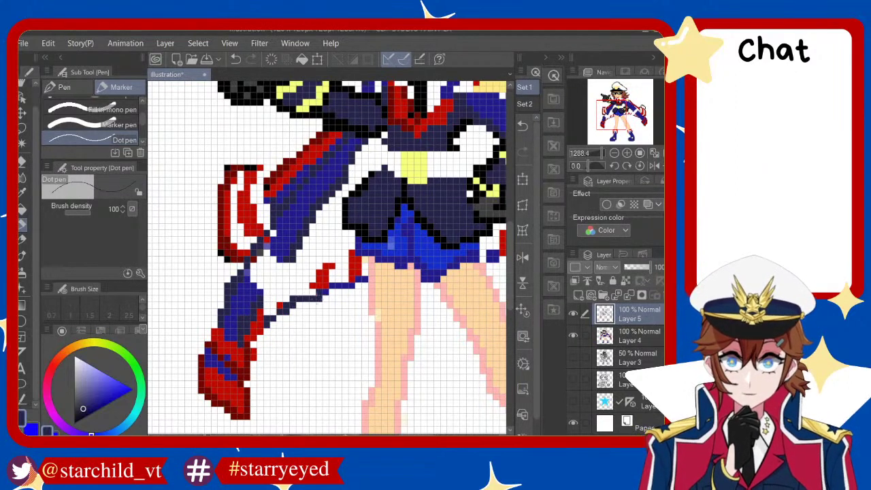
key(ctrl+z)
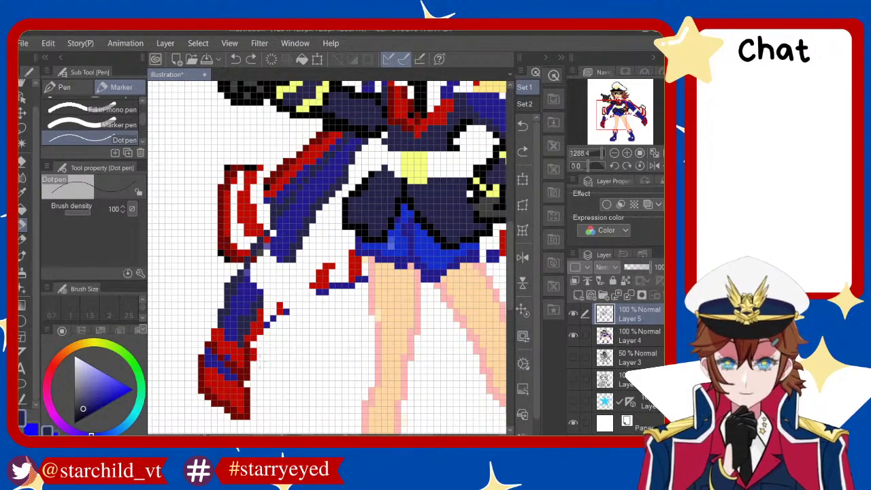
click(245, 376)
key(ctrl+z)
click(248, 385)
key(ctrl+z)
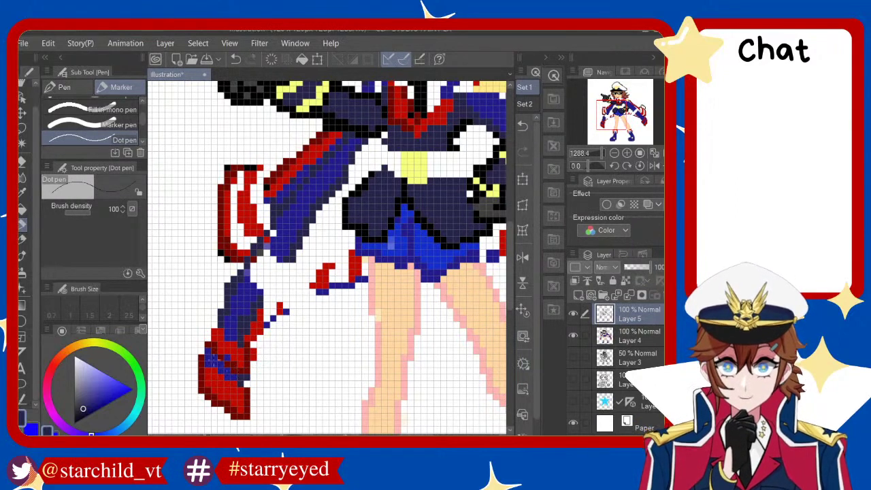
click(207, 351)
click(206, 350)
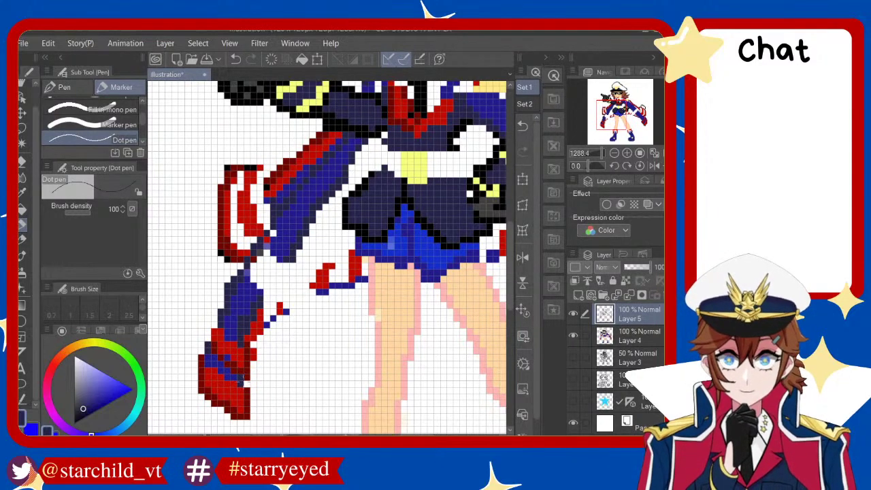
Inspect the arm and remove the latest sleeve pixels after comparing them
scroll(258, 357, down, 3)
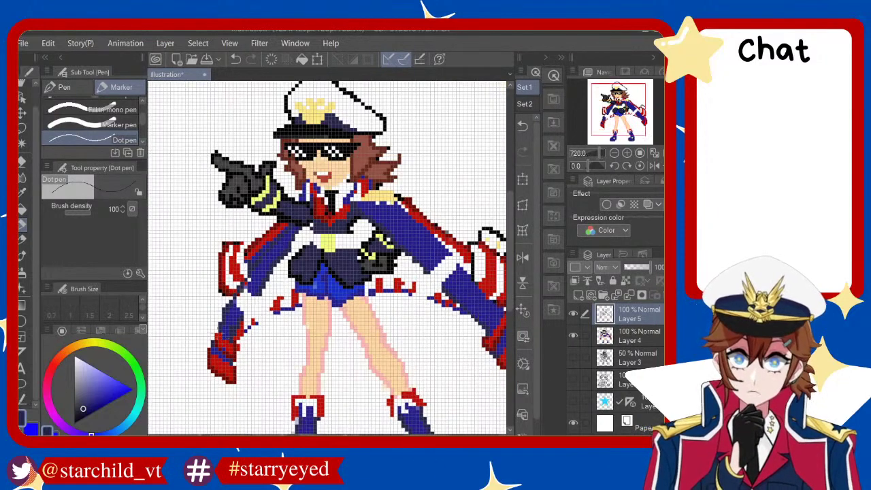
scroll(259, 357, up, 2)
scroll(259, 357, down, 1)
scroll(388, 270, up, 1)
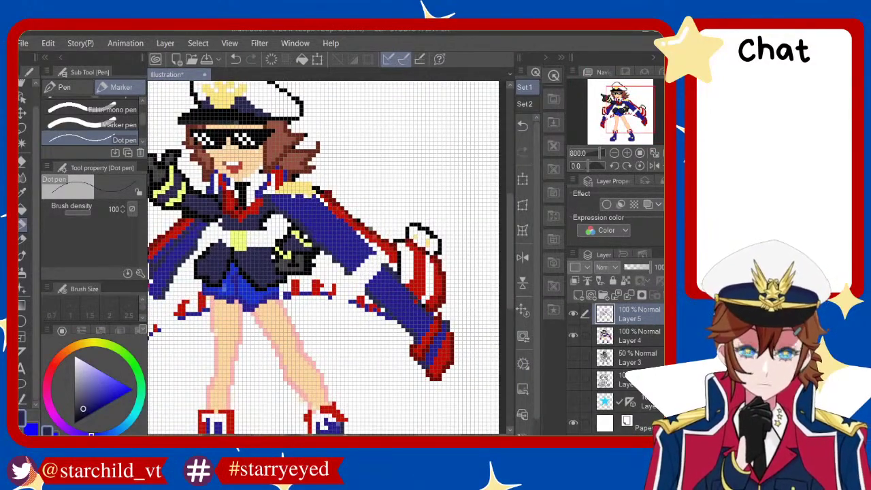
key(ctrl+z)
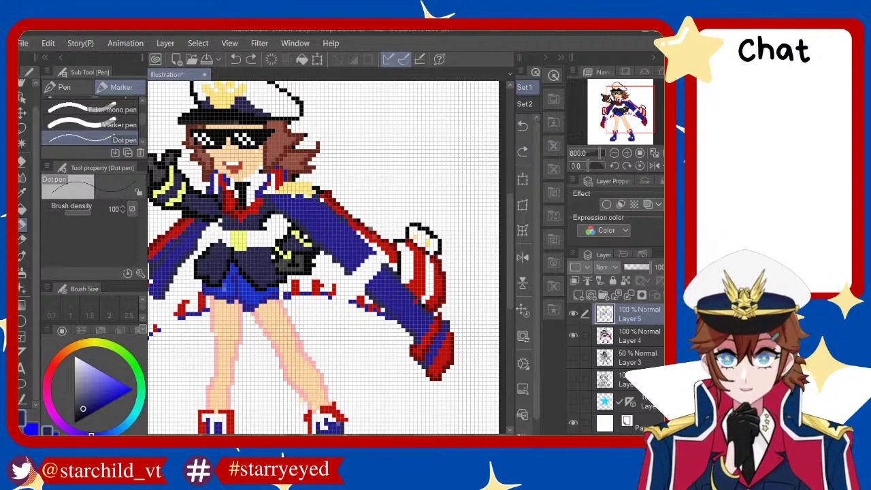
key(ctrl+y)
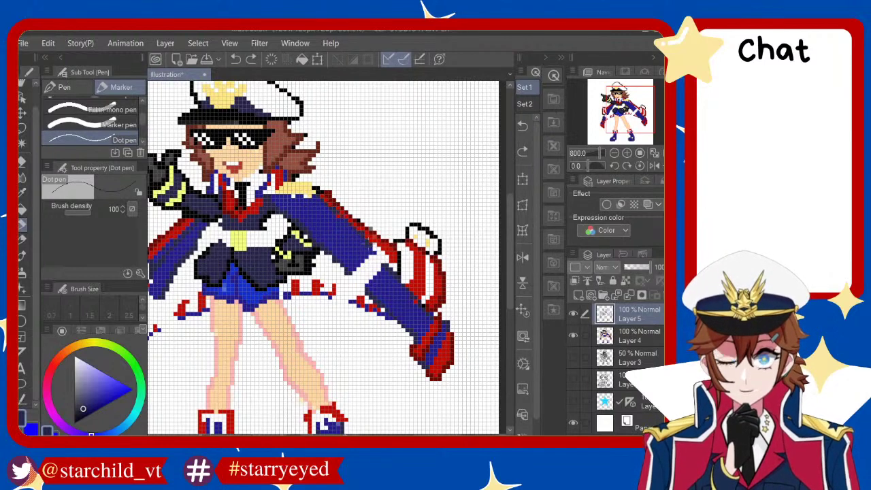
key(ctrl+z)
key(ctrl+y)
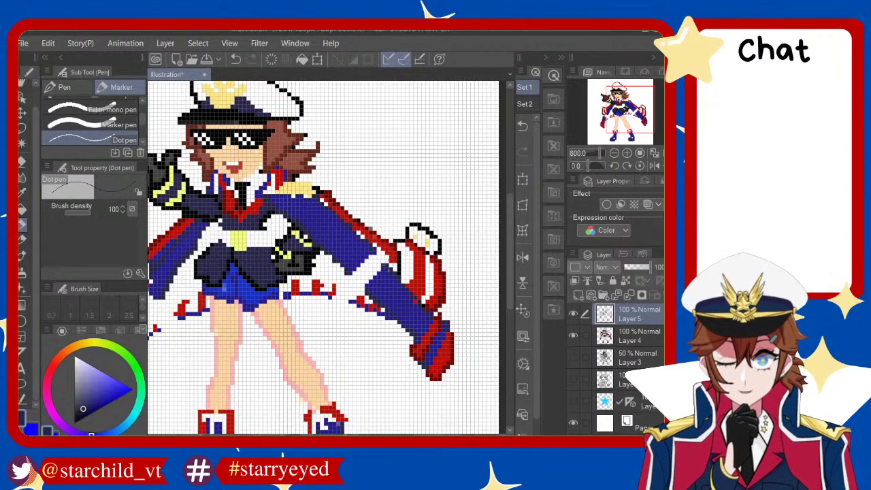
key(ctrl+z)
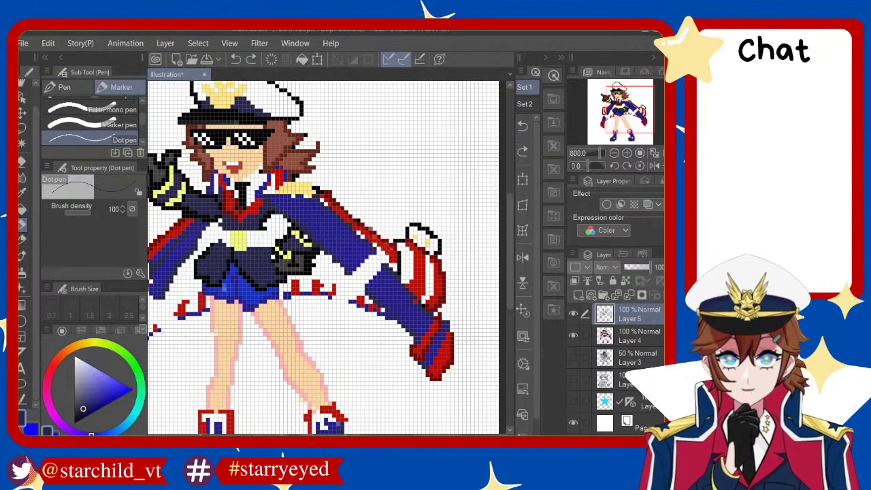
Switch to white and replace the misplaced dot on the uniform with a correctly placed one
key(x)
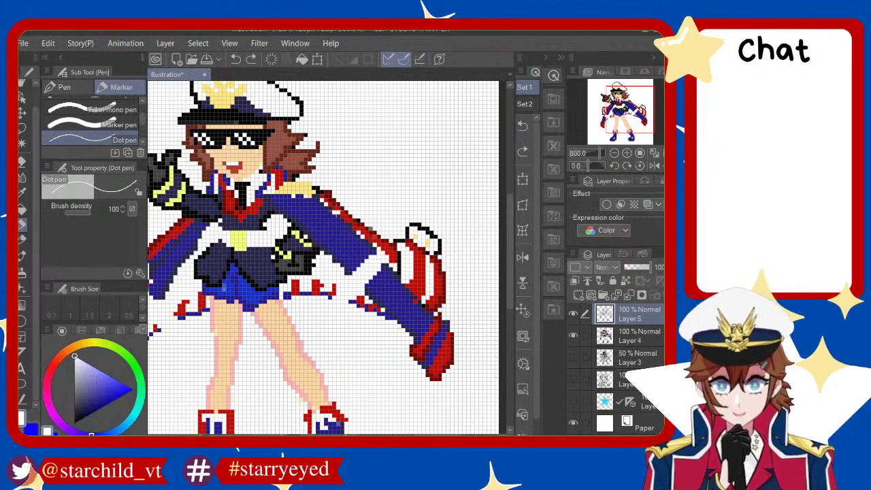
click(342, 215)
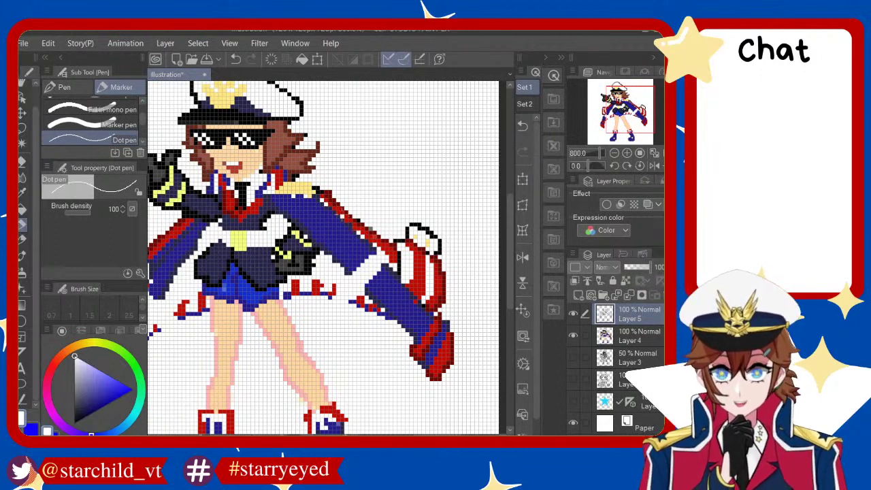
key(ctrl+z)
click(349, 223)
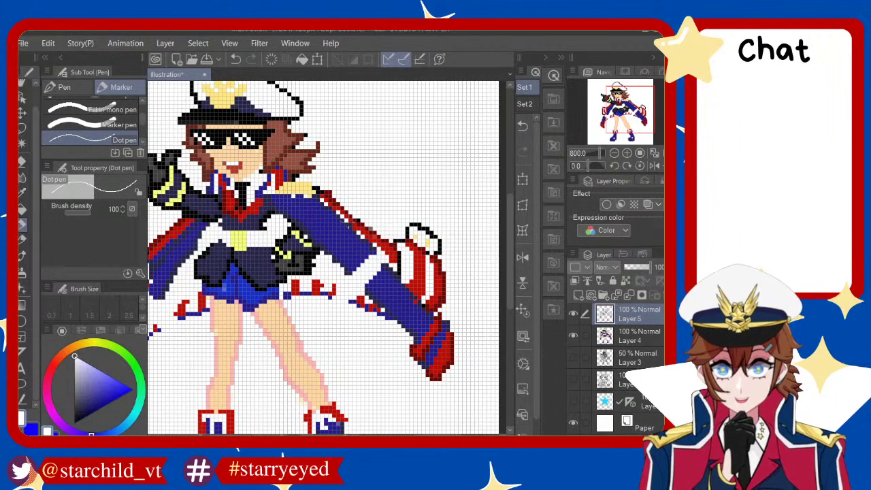
key(ctrl+z)
click(354, 228)
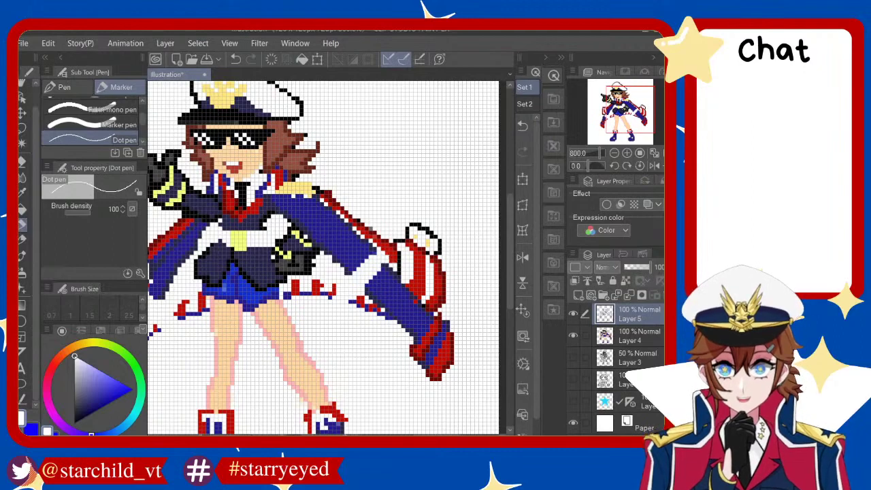
Zoom in and out to inspect the left arm
scroll(239, 282, down, 2)
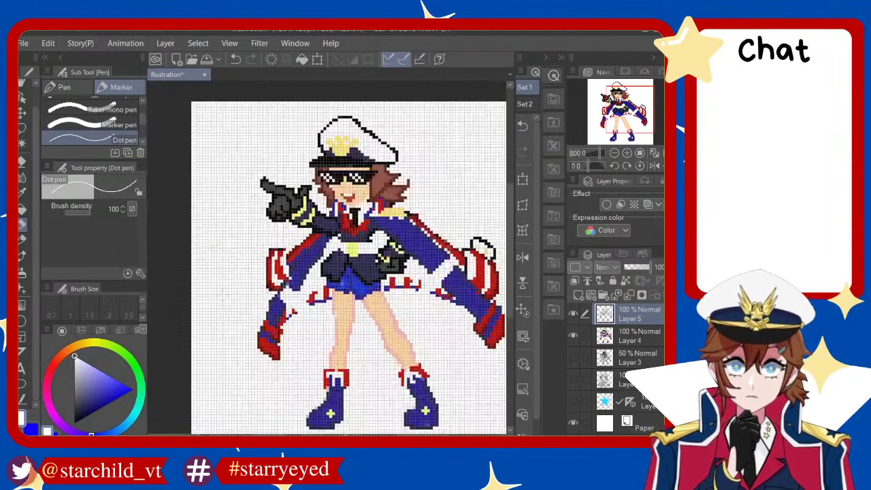
scroll(238, 282, up, 3)
scroll(271, 245, up, 2)
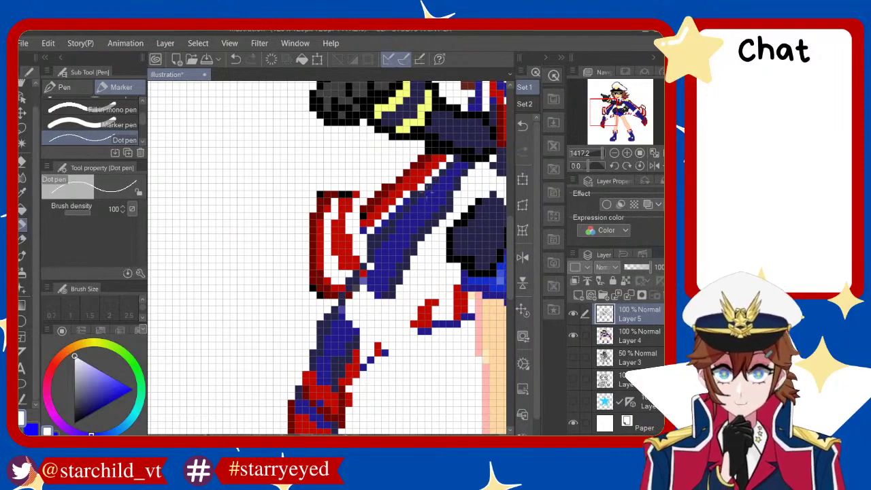
scroll(428, 193, down, 5)
scroll(428, 192, up, 2)
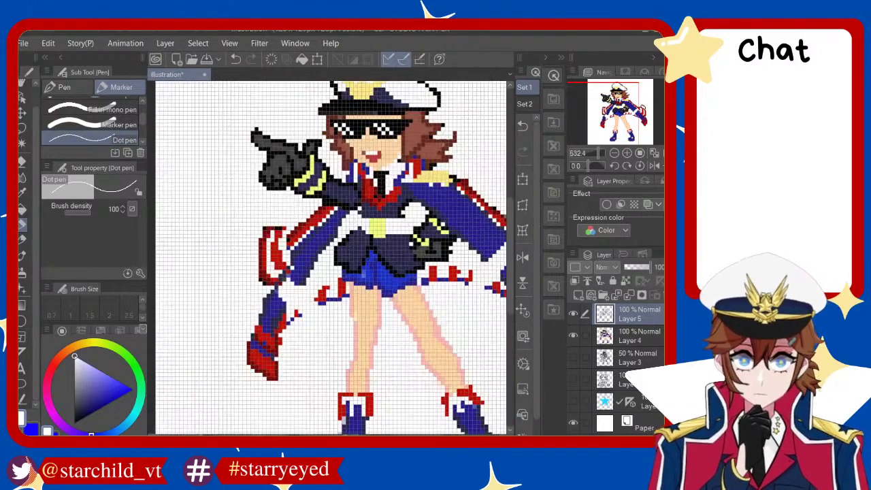
scroll(331, 257, up, 2)
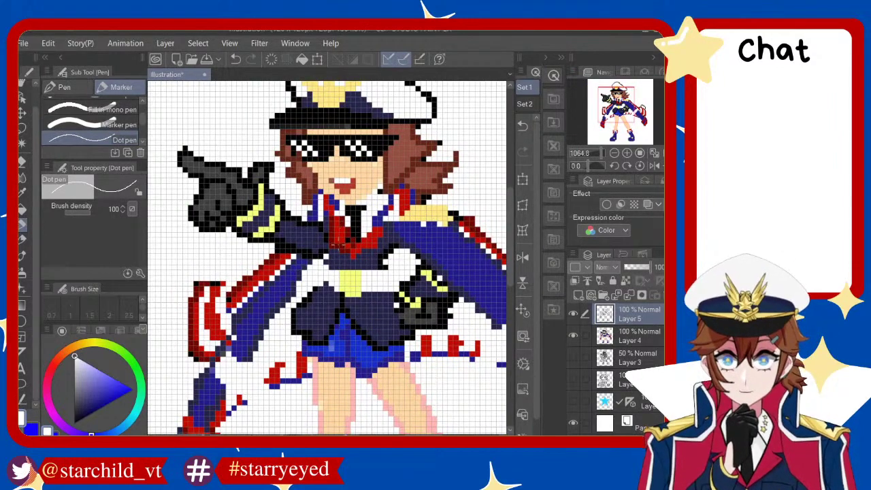
scroll(330, 275, down, 3)
Pick a darker grey, try grey diagonals beside the left leg, and reveal the transparent background
scroll(330, 276, up, 1)
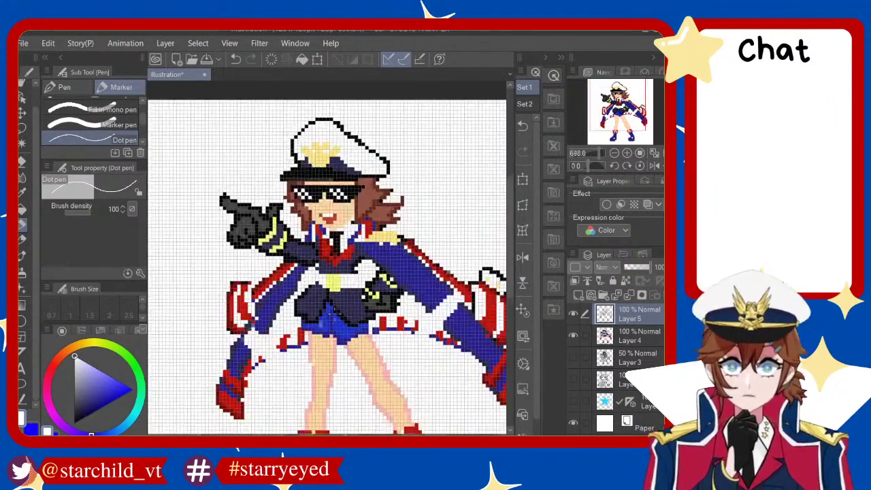
click(75, 380)
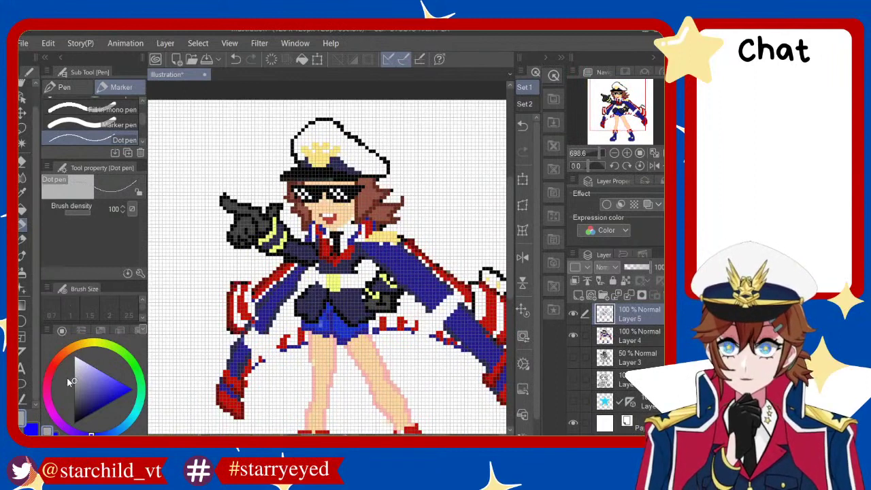
key(ctrl+z)
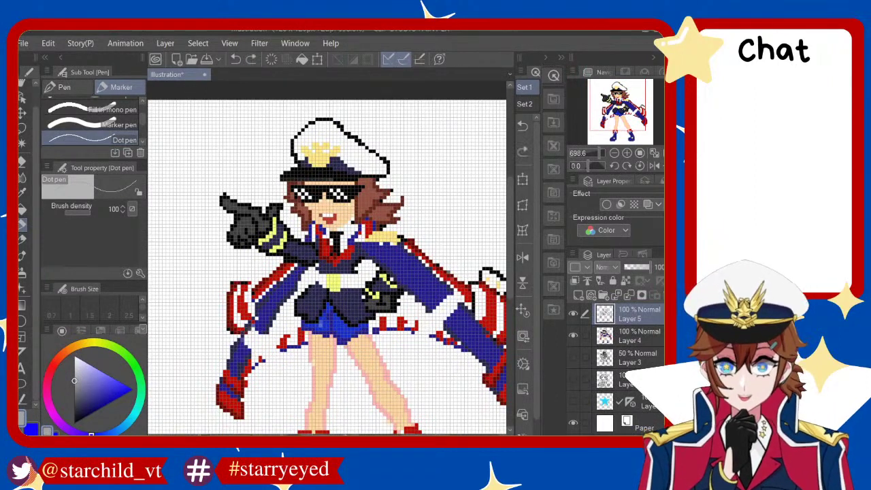
drag(244, 339, 293, 373)
drag(277, 371, 313, 395)
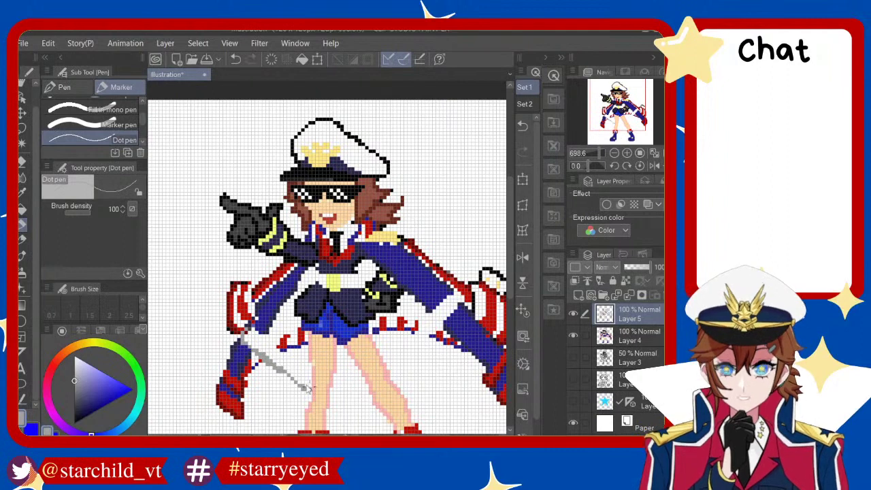
key(ctrl+z)
drag(240, 339, 299, 386)
key(ctrl+z)
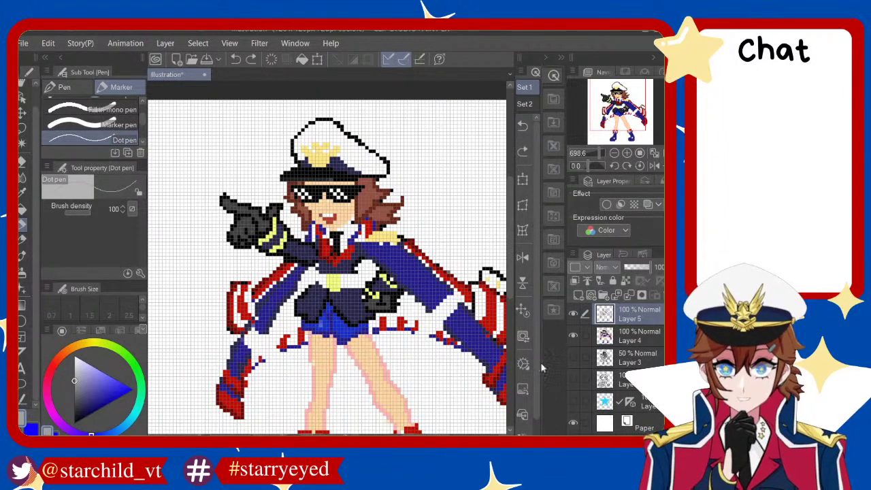
key(ctrl+z)
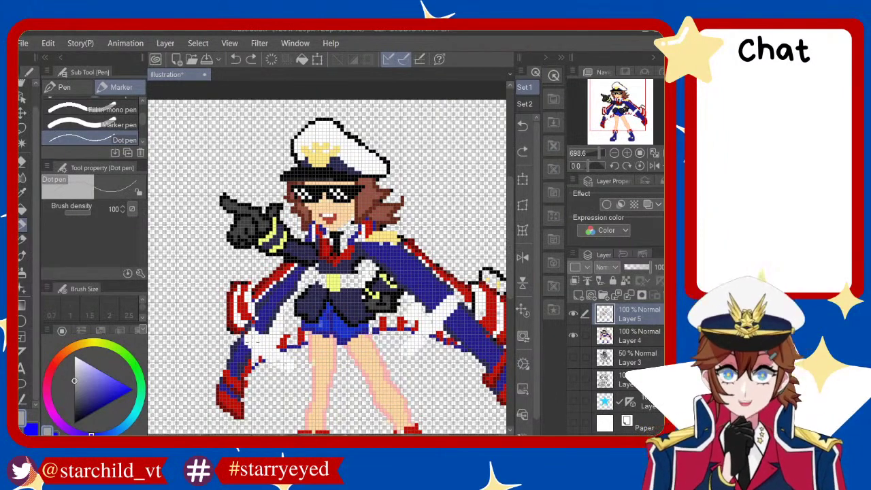
Draw the grey outline of the white tail beside the left leg
drag(246, 338, 283, 367)
key(ctrl+z)
drag(237, 339, 293, 375)
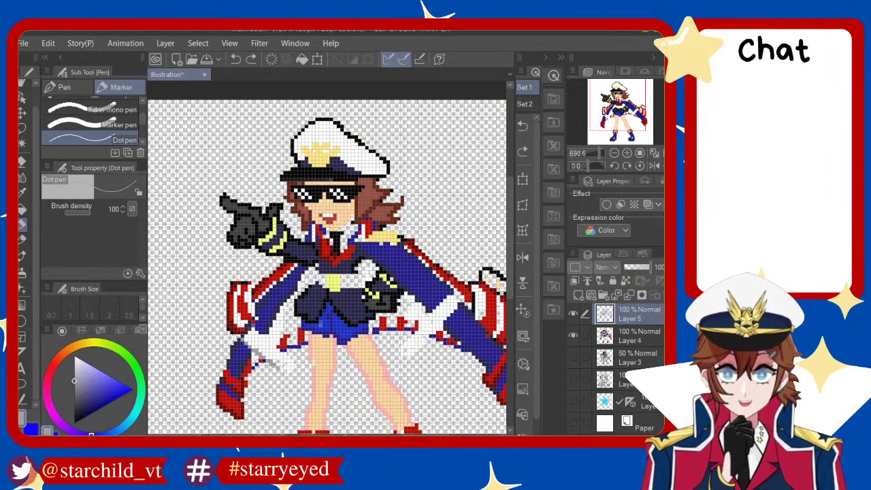
key(ctrl+z)
drag(241, 339, 293, 375)
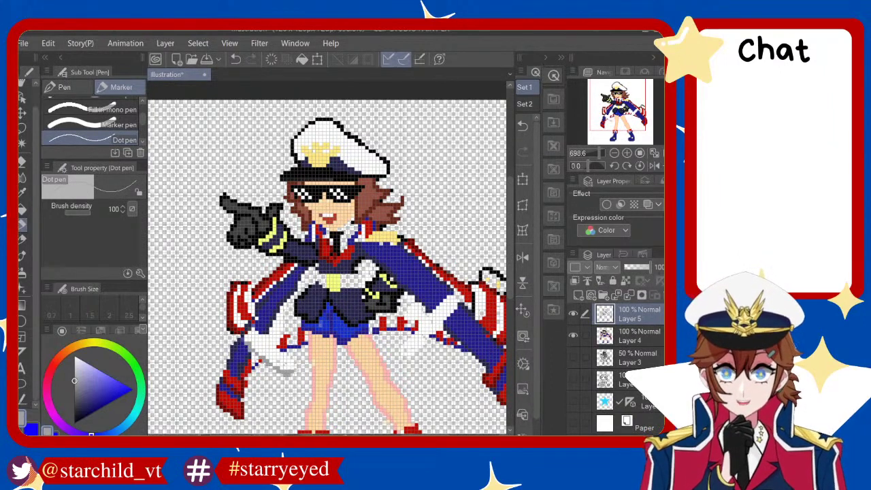
drag(275, 339, 304, 363)
key(ctrl+z)
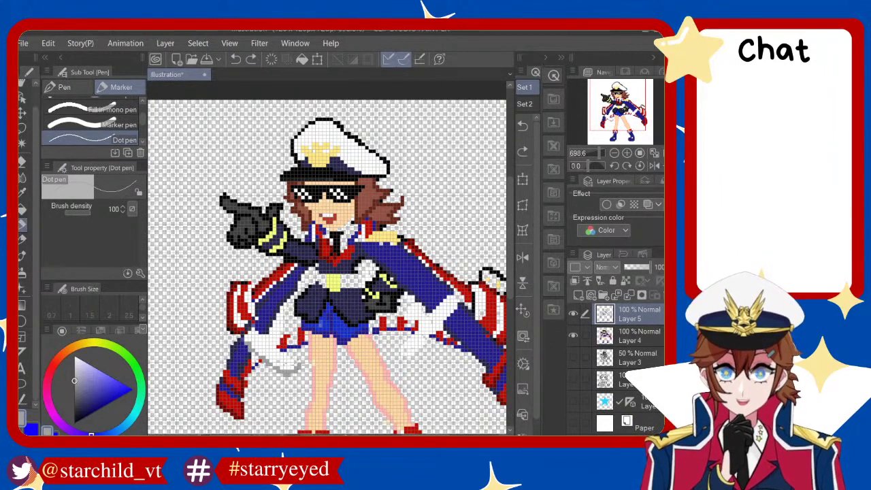
mouse_move(254, 338)
mouse_down()
mouse_move(268, 330)
mouse_move(261, 324)
mouse_up()
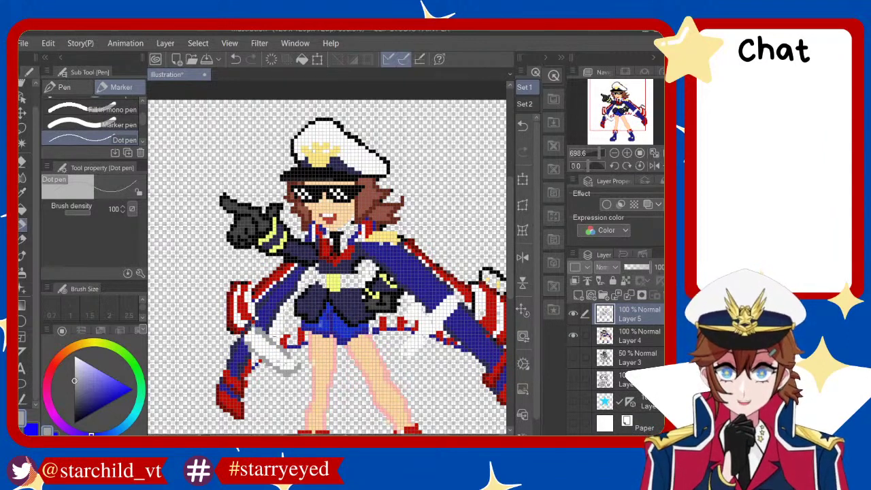
Outline the right tail with grey pixels beside the right leg
mouse_move(414, 330)
mouse_down()
mouse_move(399, 346)
mouse_move(429, 356)
mouse_move(461, 306)
mouse_up()
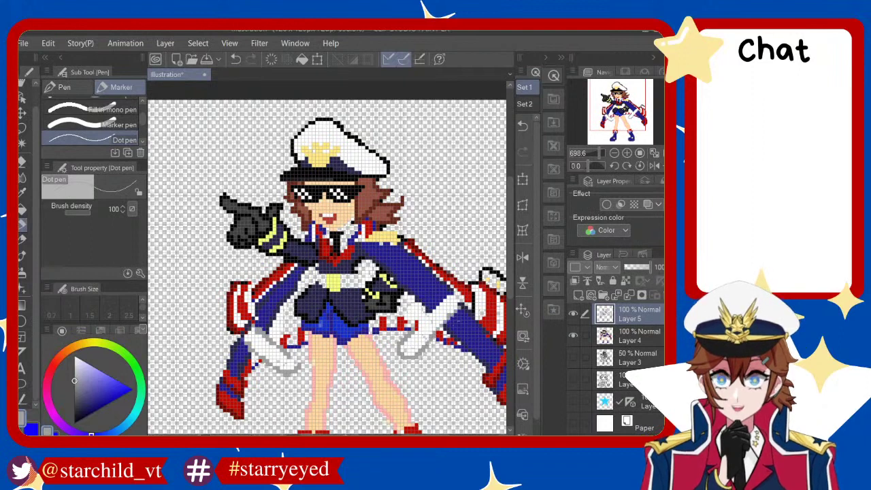
key(ctrl+z)
drag(427, 340, 458, 307)
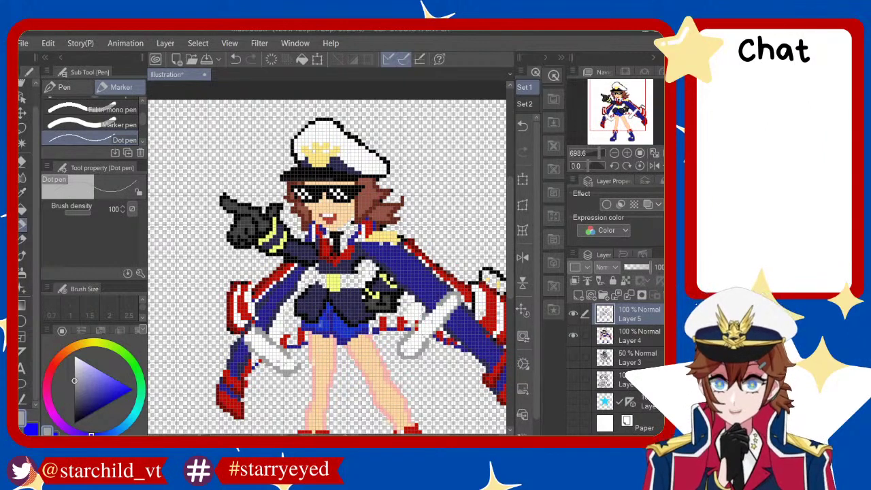
key(ctrl+z)
key(ctrl+y)
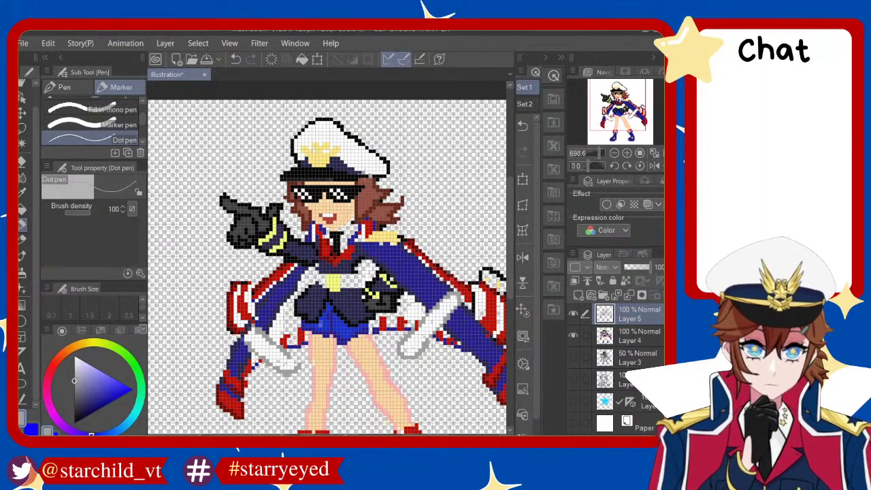
Compare the hat brim outline before and after the grey edit
key(ctrl+z)
key(ctrl+y)
key(ctrl+y)
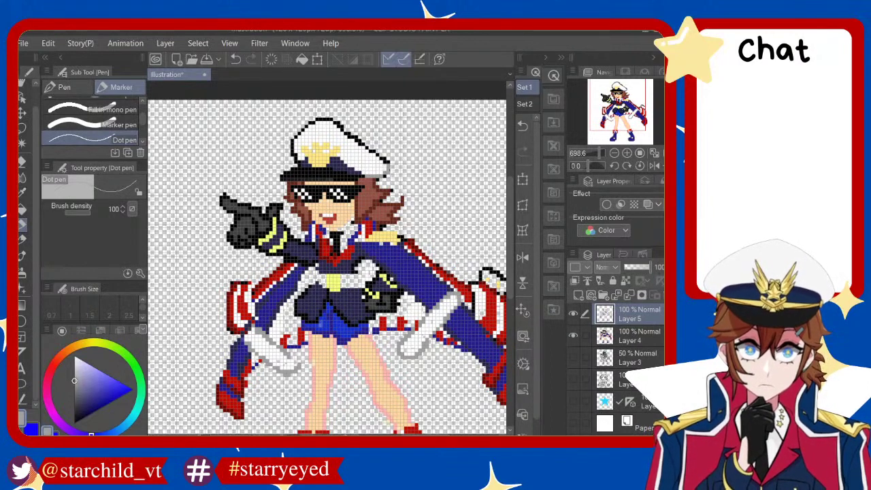
key(ctrl+y)
key(ctrl+y)
key(ctrl+z)
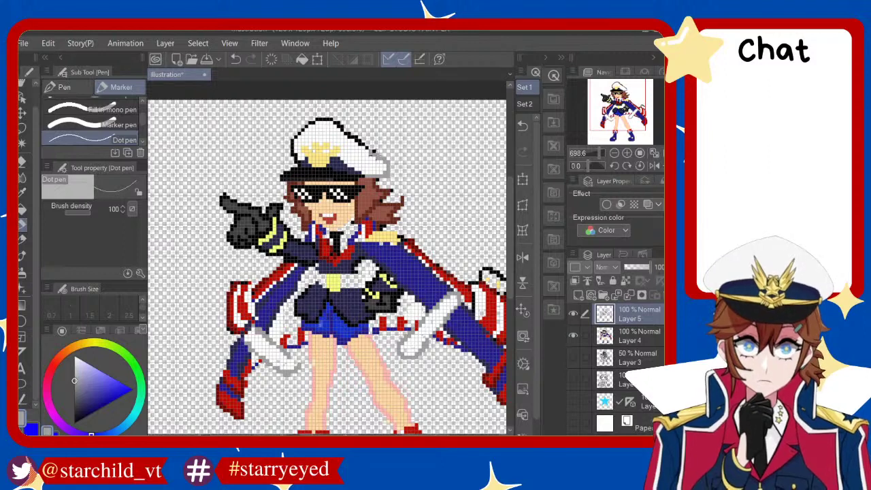
key(ctrl+y)
key(ctrl+z)
key(ctrl+z)
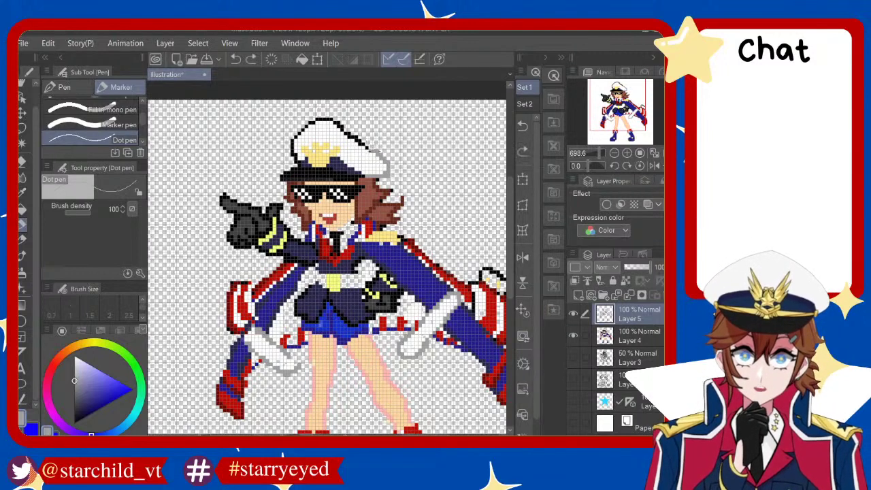
key(ctrl+y)
key(ctrl+z)
key(ctrl+y)
key(ctrl+z)
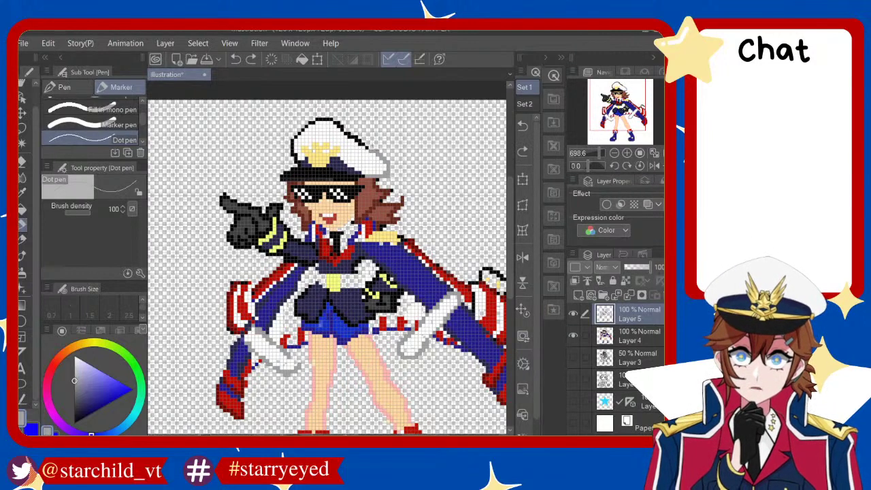
key(ctrl+y)
key(ctrl+z)
key(ctrl+y)
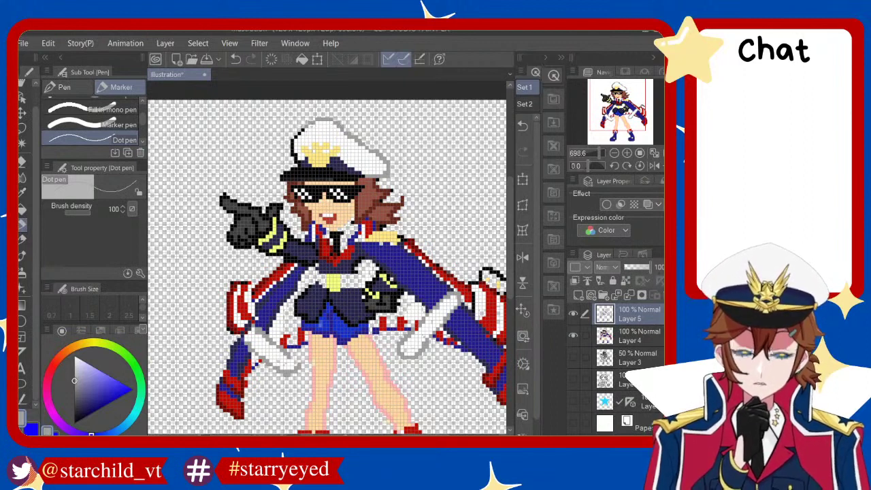
Revert two hat outline changes and zoom out to see the whole sprite
key(ctrl+z)
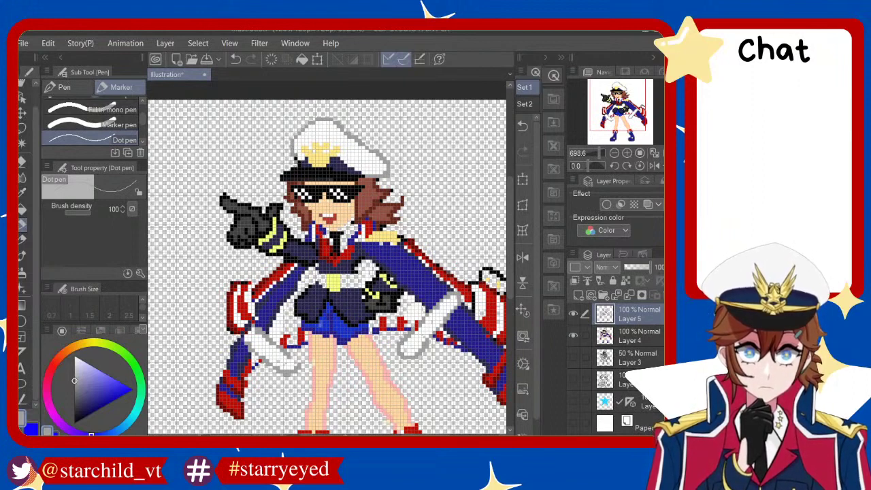
key(ctrl+z)
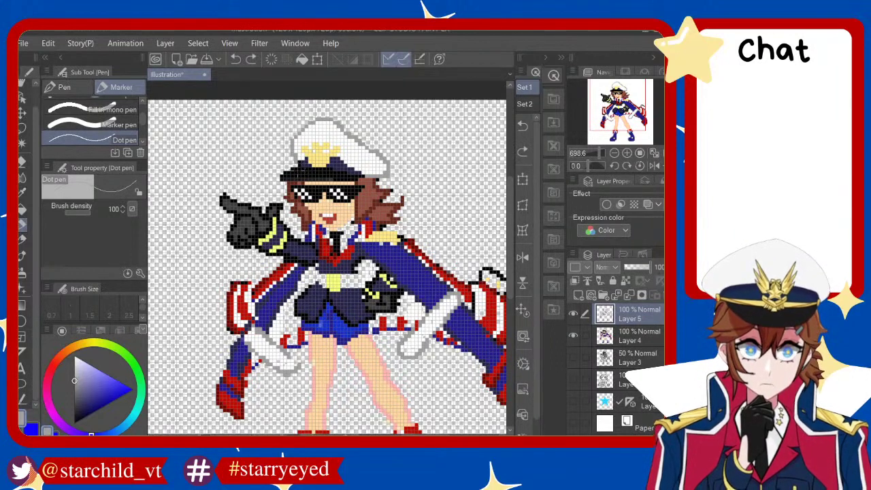
key(ctrl+minus)
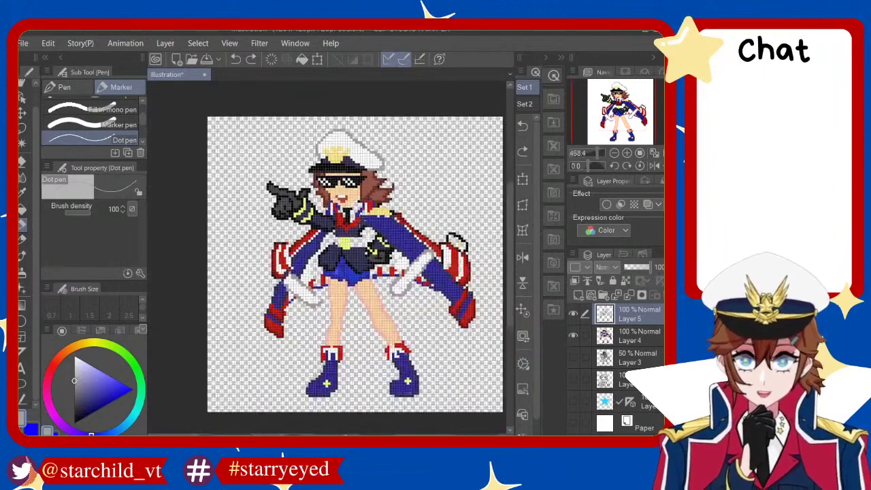
Zoom back in on the upper body, restore the last mark, then undo it again
key(ctrl+plus)
key(ctrl+minus)
key(ctrl+plus)
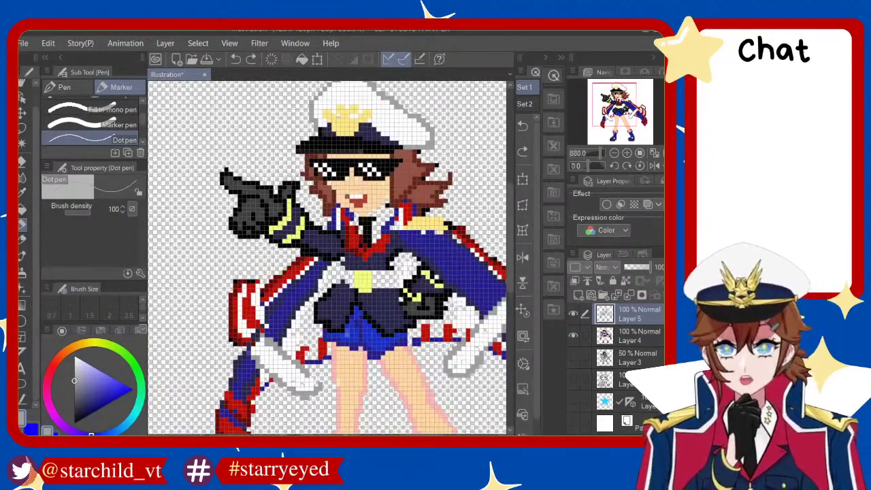
key(ctrl+y)
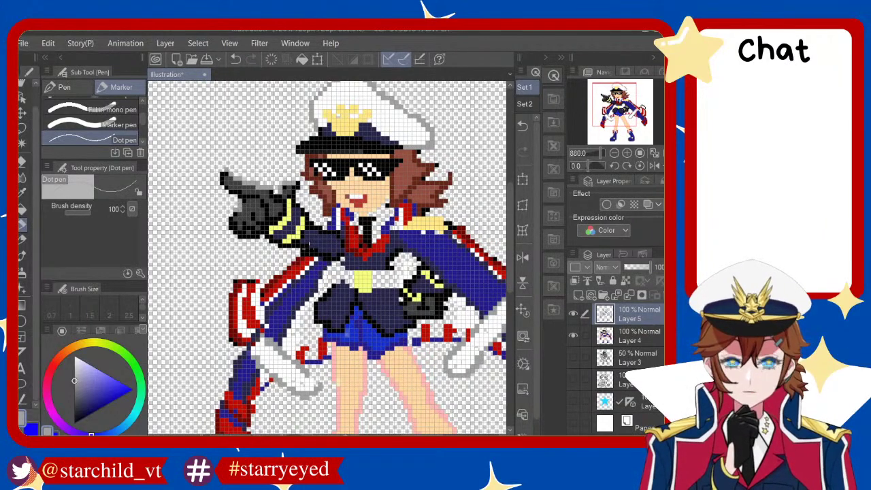
scroll(304, 243, down, 1)
scroll(305, 243, up, 2)
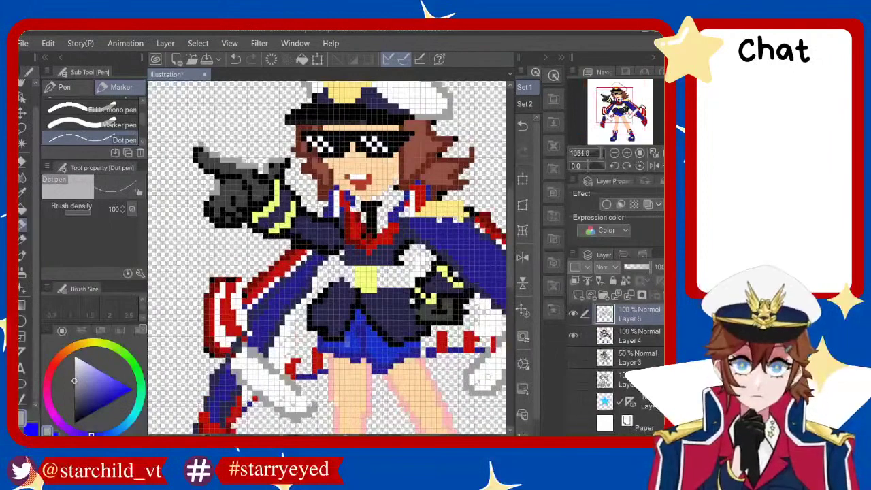
key(ctrl+z)
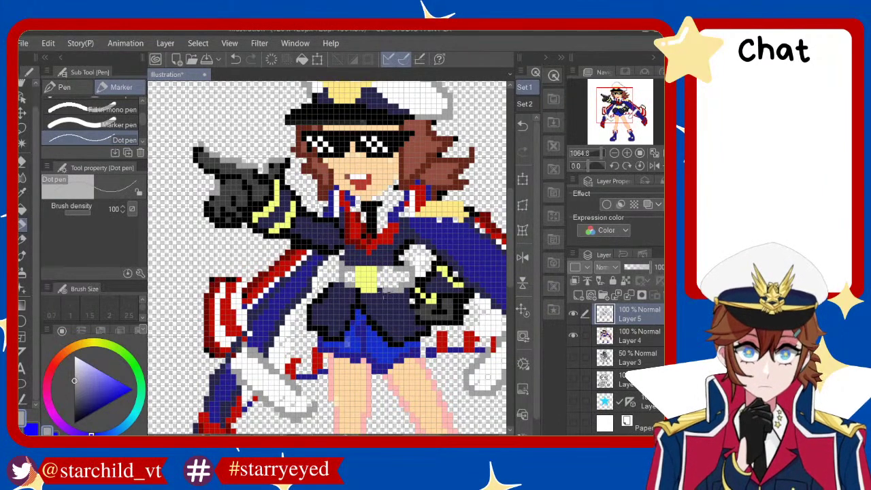
Compare the collar with and without the light grey pixel, leaving it removed
scroll(370, 302, down, 1)
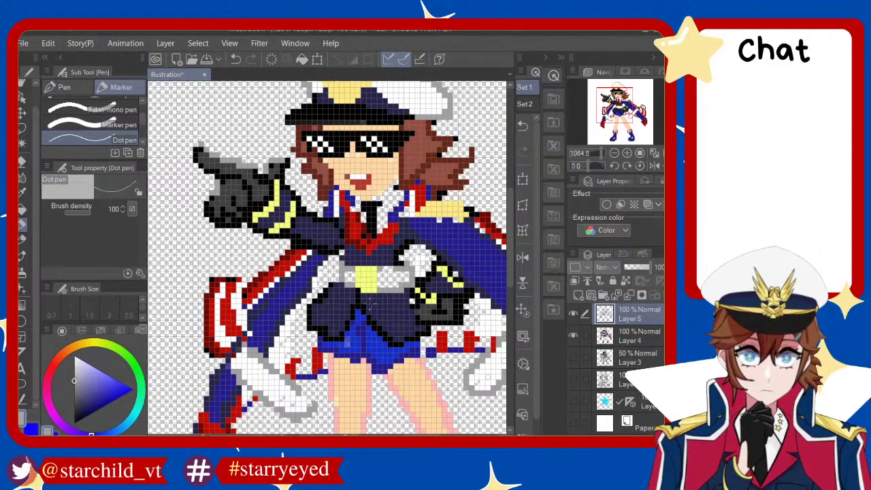
scroll(370, 303, down, 2)
scroll(375, 296, up, 2)
scroll(382, 286, up, 2)
scroll(380, 283, down, 2)
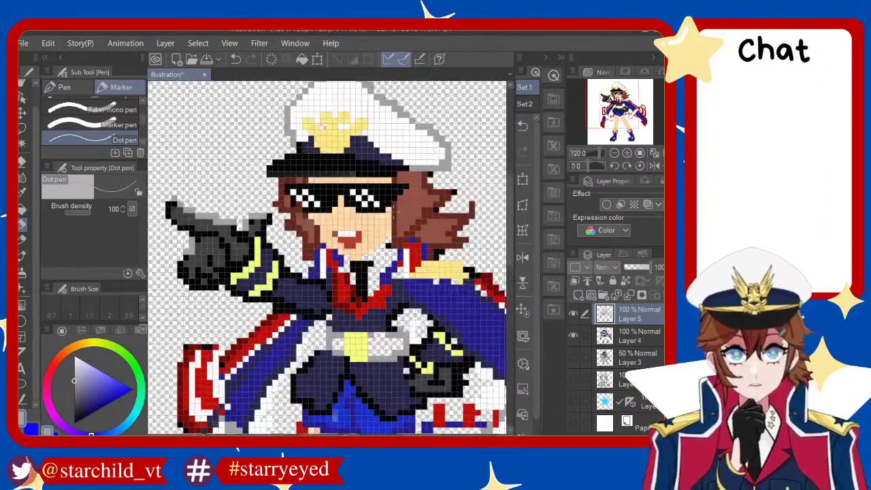
scroll(375, 277, up, 4)
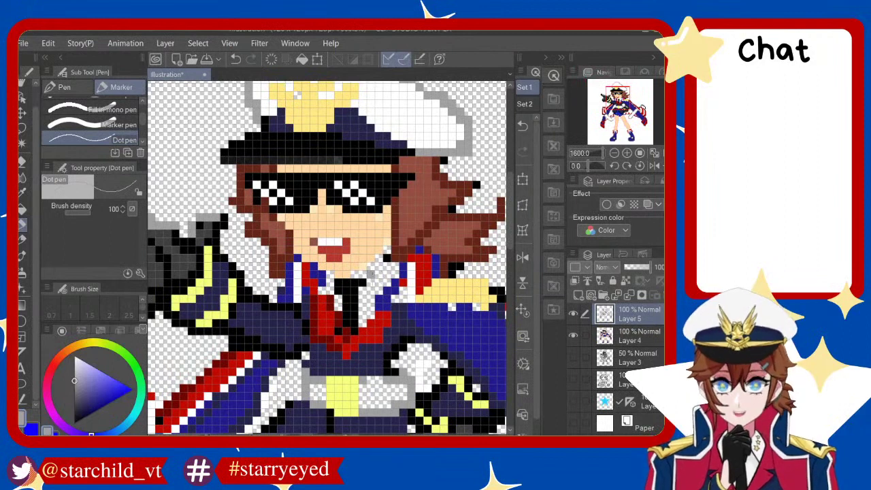
key(ctrl+z)
key(ctrl+y)
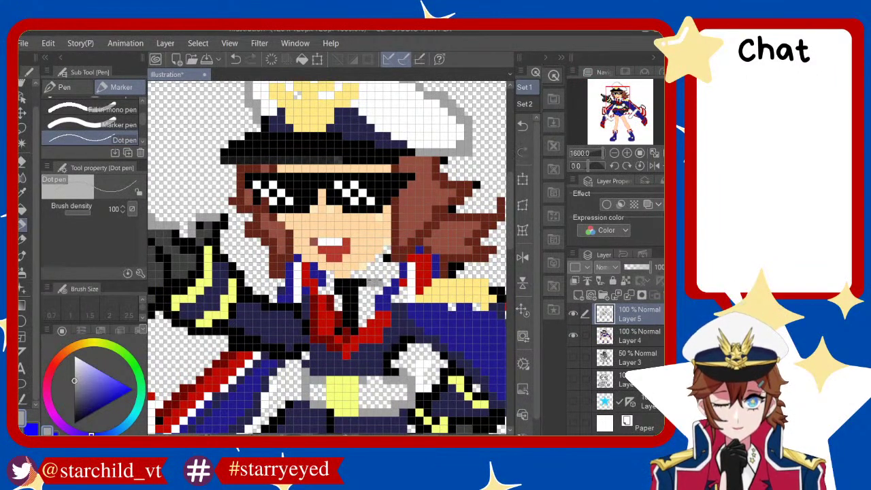
key(ctrl+z)
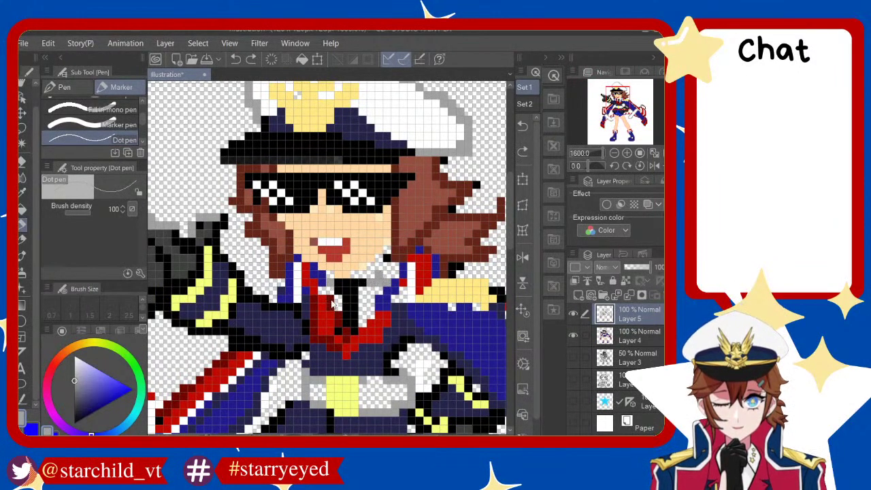
Zoom out to view the whole character
scroll(334, 305, down, 2)
scroll(334, 305, down, 1)
scroll(477, 340, up, 1)
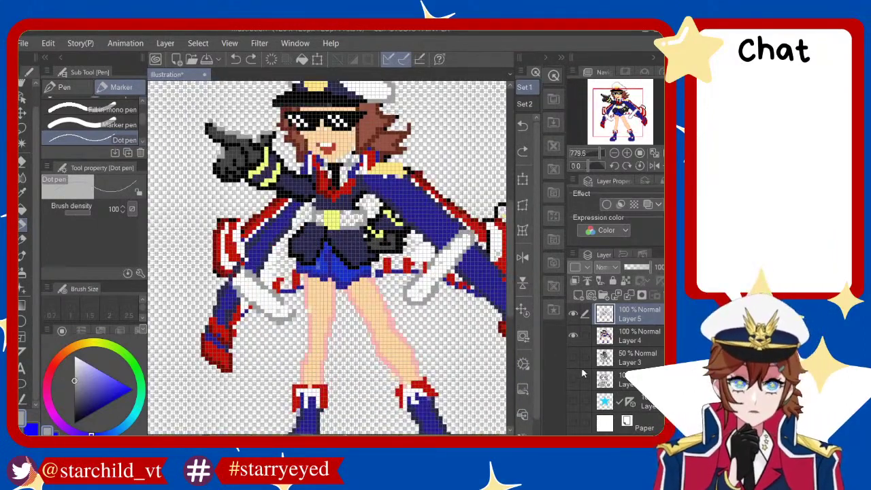
Show the Paper layer's white background and pick light pink on the colour wheel
click(574, 423)
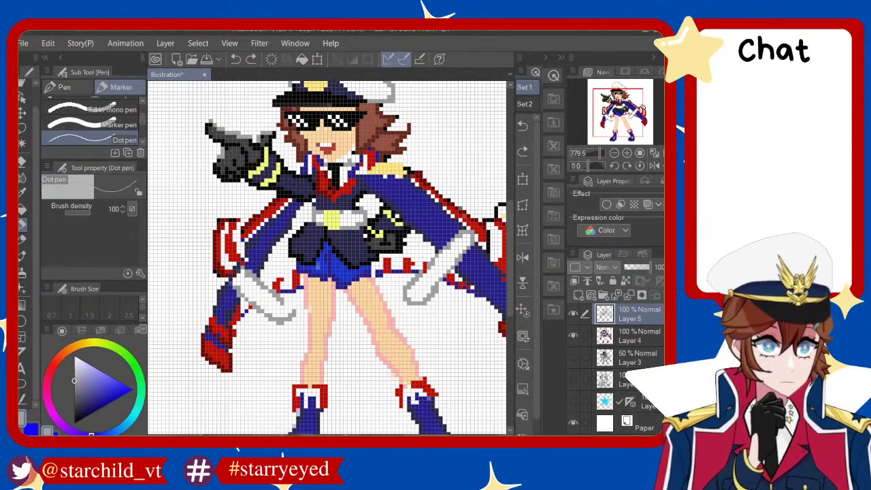
scroll(383, 320, up, 1)
scroll(383, 320, up, 1)
scroll(382, 320, up, 1)
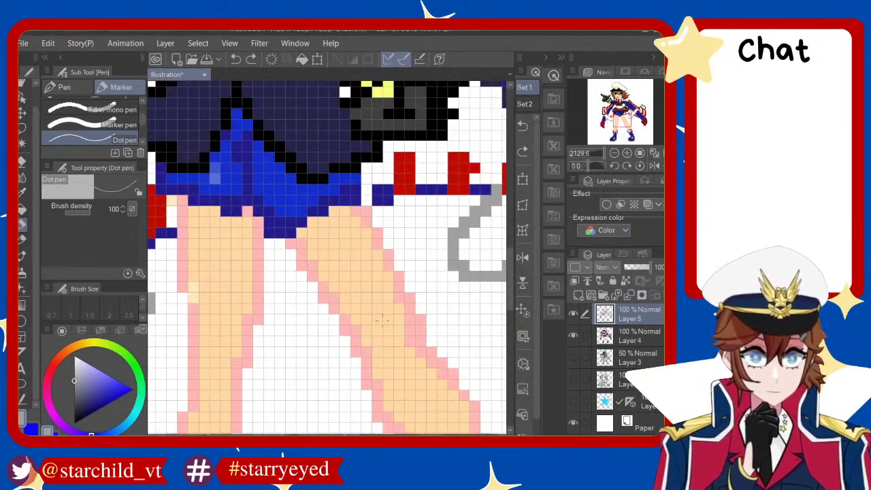
scroll(382, 320, down, 1)
alt+click(382, 320)
scroll(383, 320, down, 1)
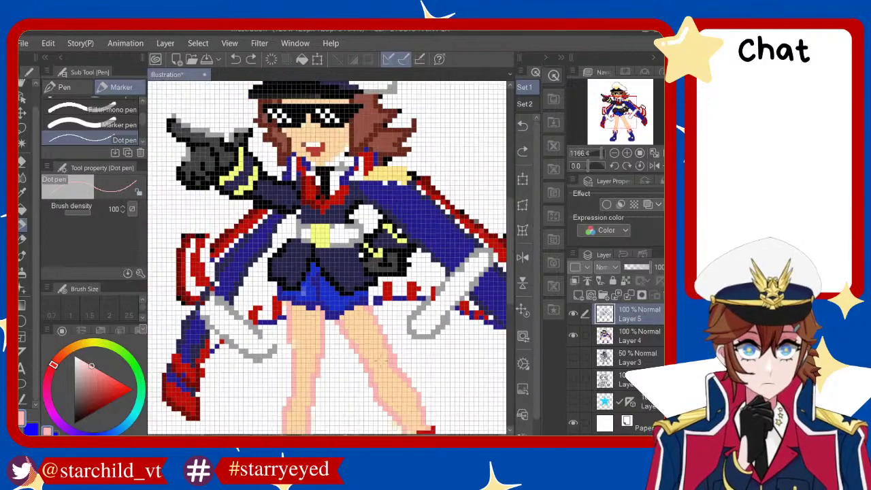
scroll(340, 225, up, 1)
scroll(340, 224, up, 1)
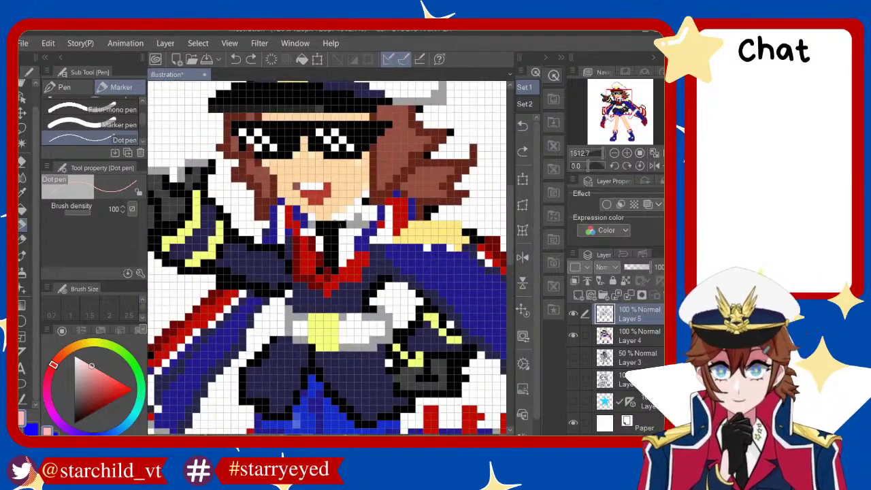
Paint light pink pixels along the neck and cheek, removing stray marks
drag(336, 217, 373, 186)
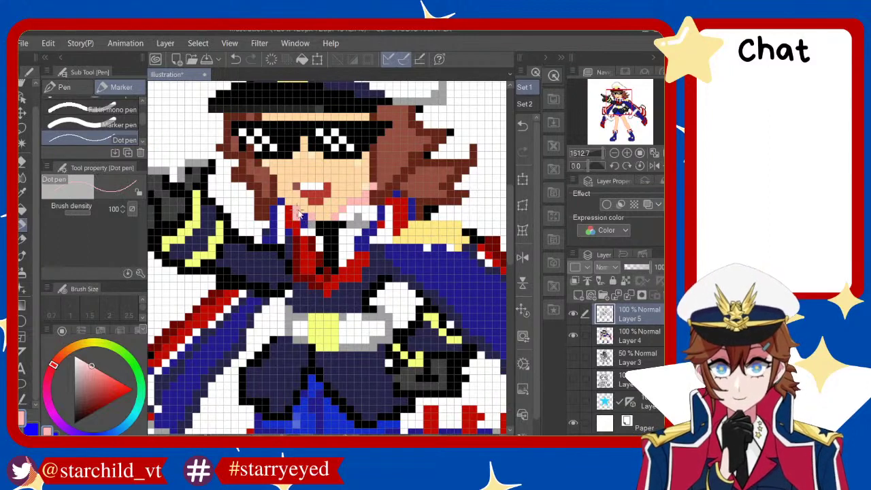
key(ctrl+z)
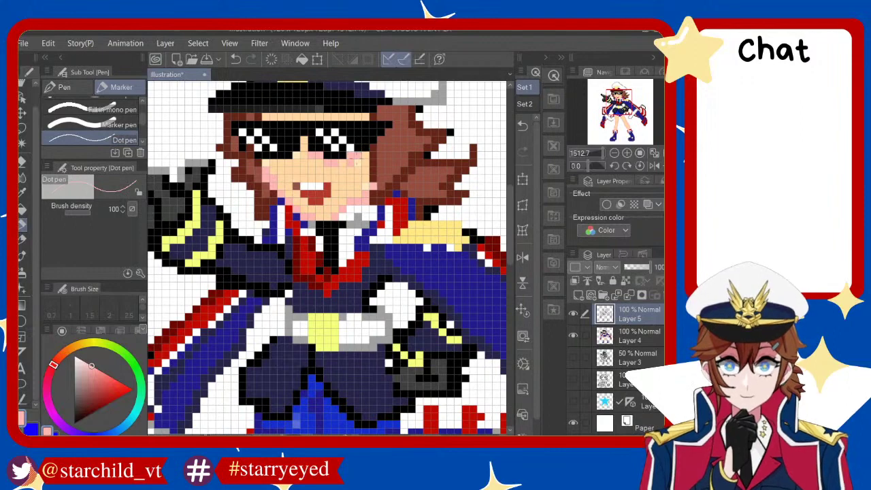
key(ctrl+z)
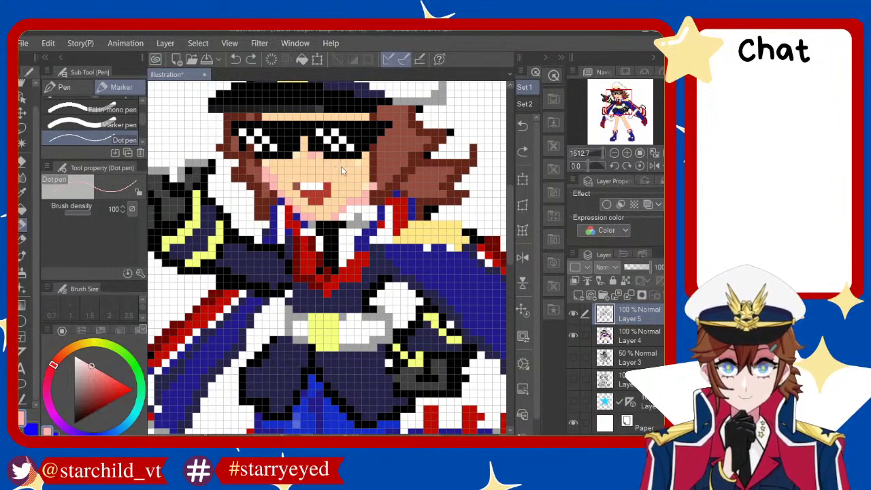
scroll(342, 193, down, 1)
scroll(343, 192, down, 2)
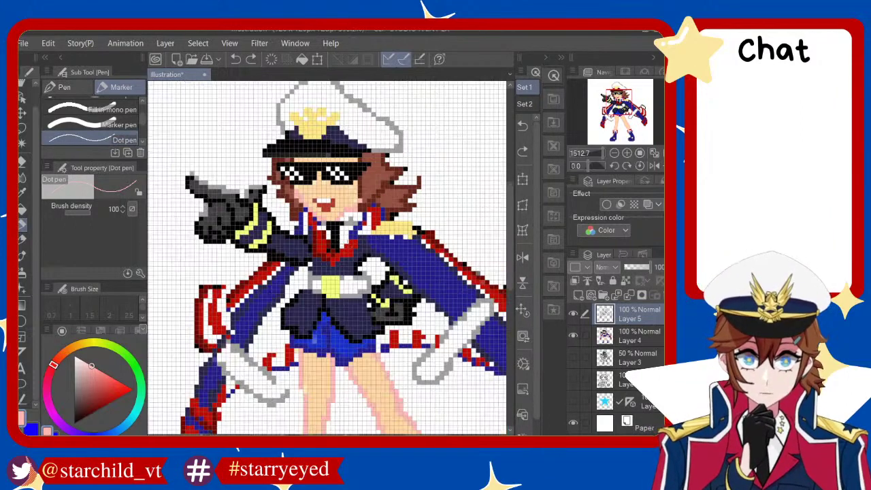
scroll(343, 193, down, 1)
scroll(342, 193, down, 1)
scroll(402, 329, up, 1)
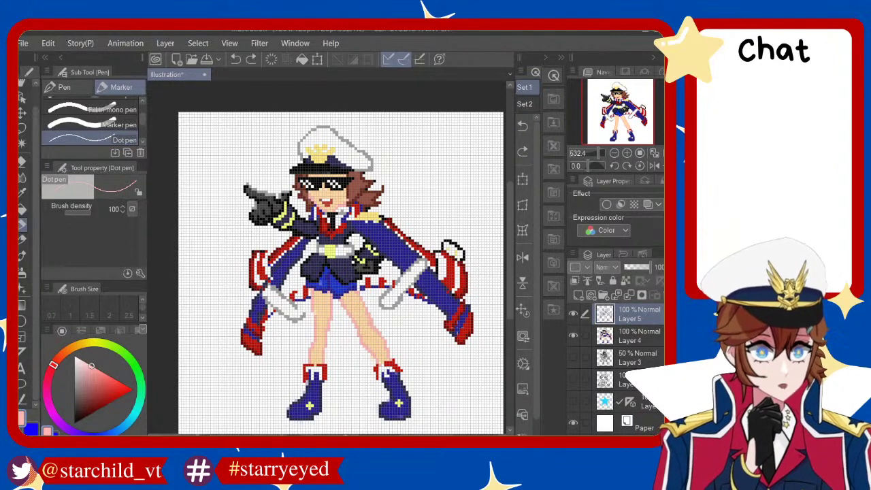
Pick an orange skin shade and make Layer 4 the working layer
click(616, 340)
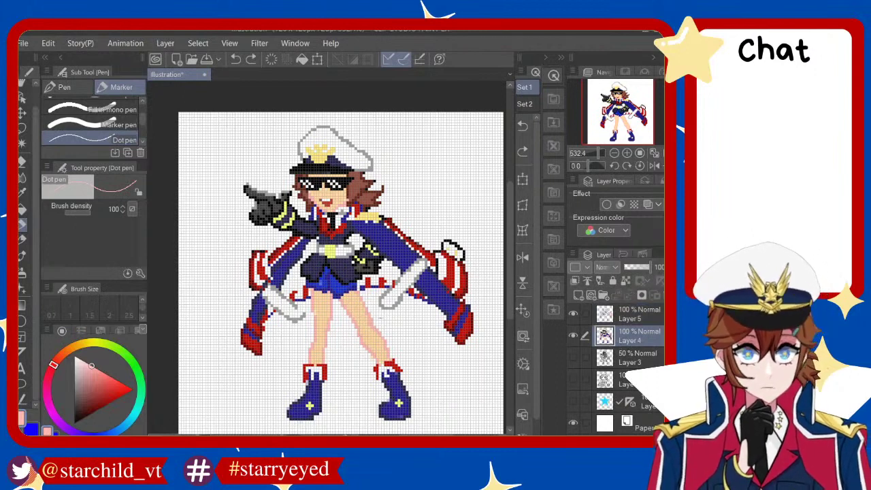
click(73, 349)
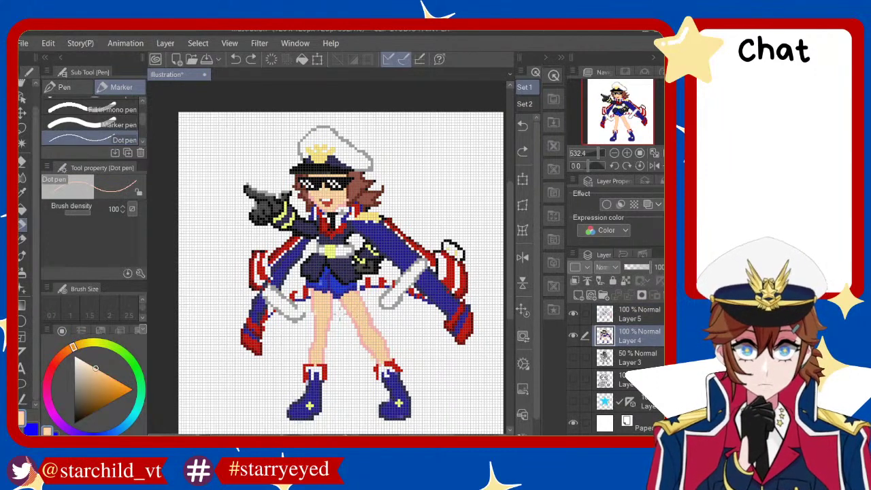
click(106, 379)
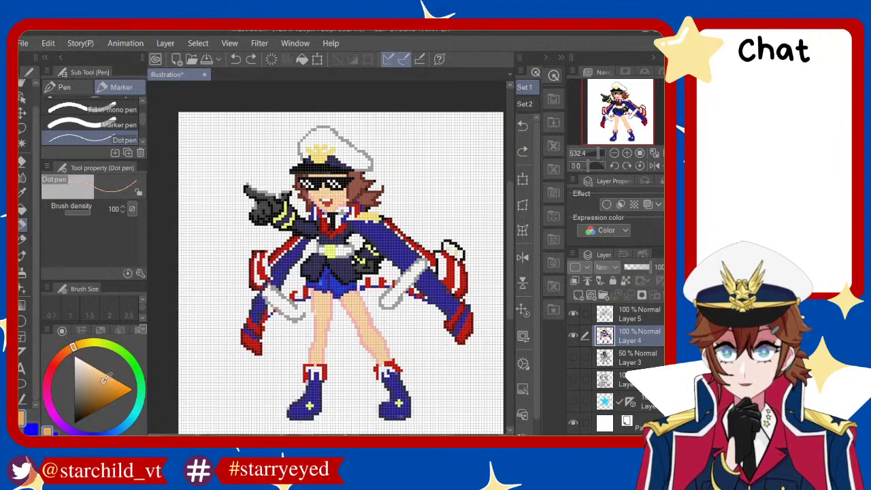
click(23, 239)
click(22, 224)
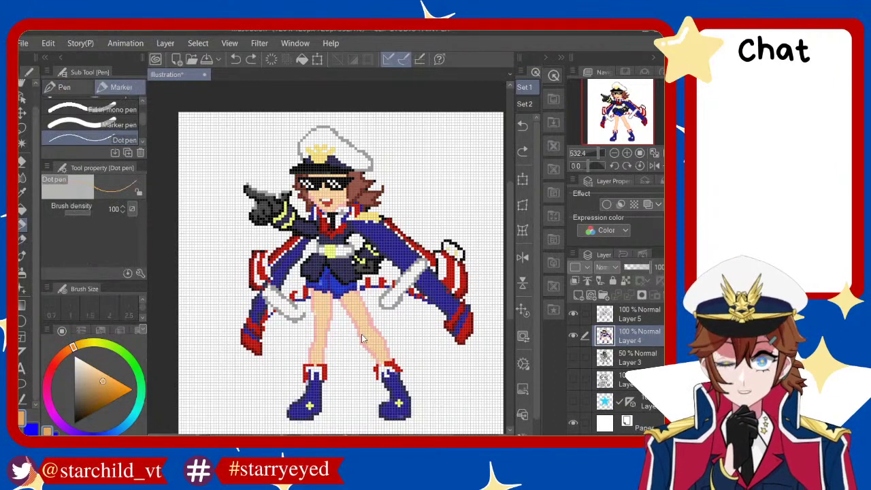
click(89, 377)
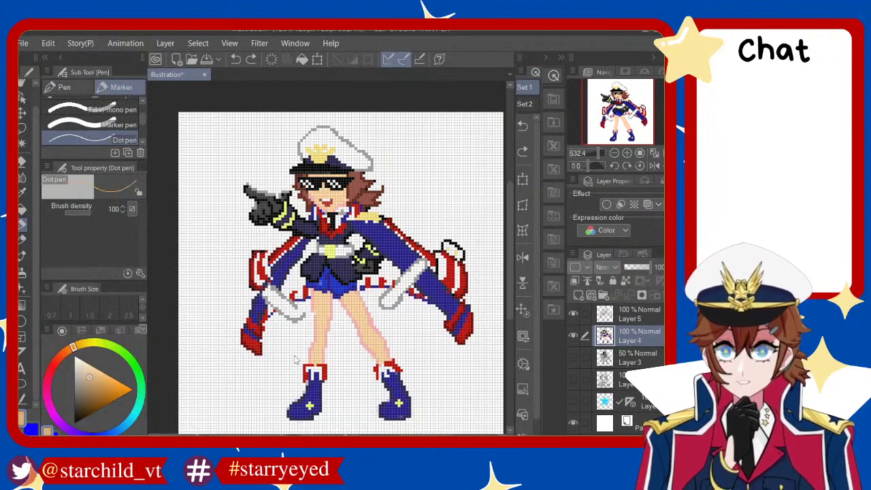
key(alt+bracketright)
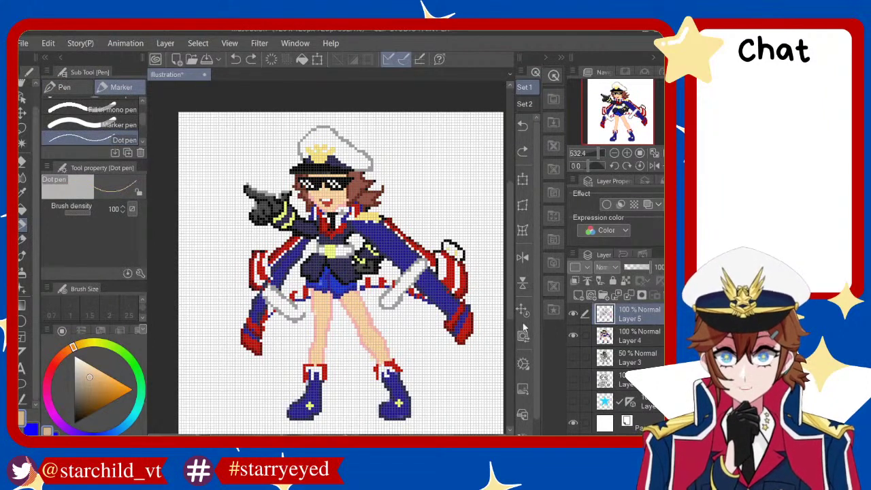
ctrl+click(628, 340)
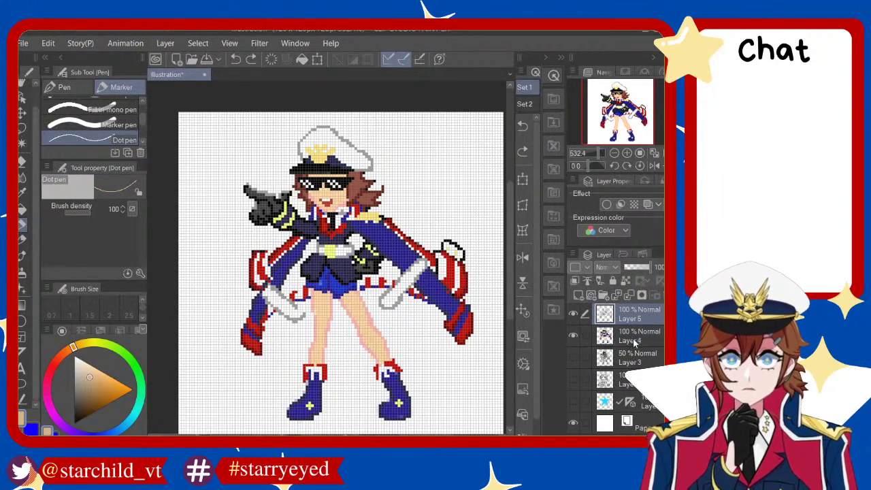
click(632, 342)
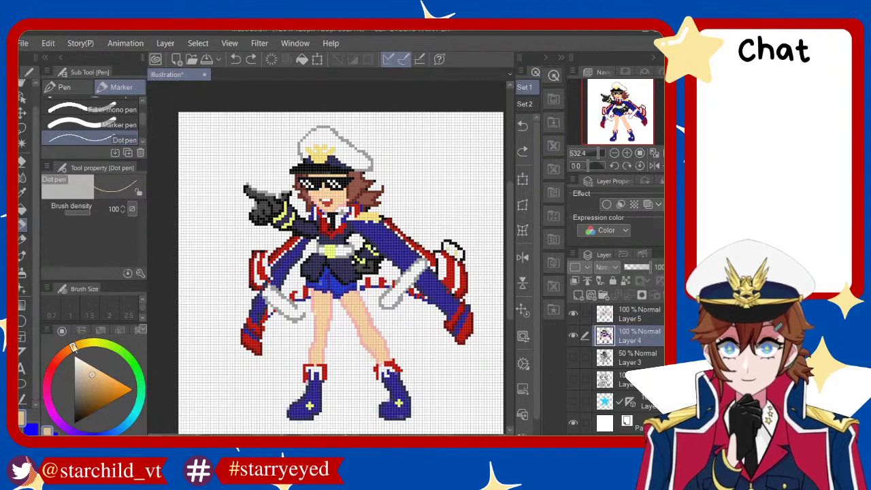
Try reddish and darker skin-shading strokes on the right leg, undoing each one
drag(73, 348, 61, 356)
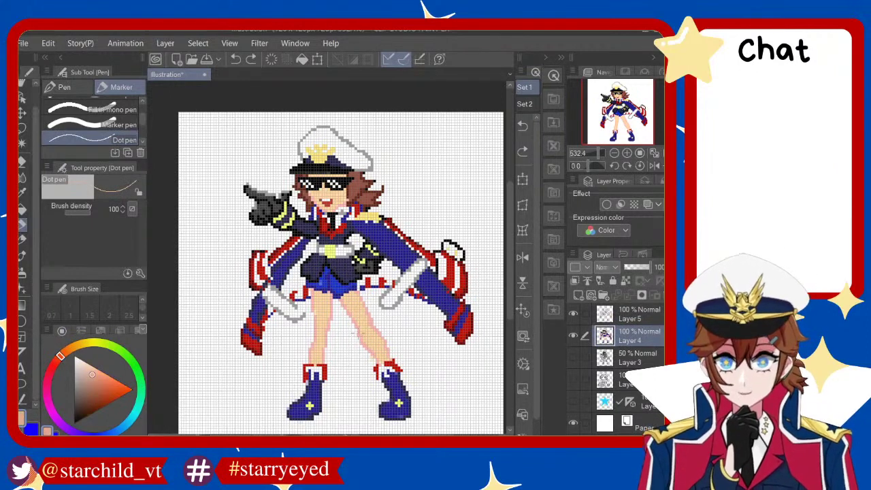
drag(363, 337, 380, 361)
drag(92, 374, 89, 366)
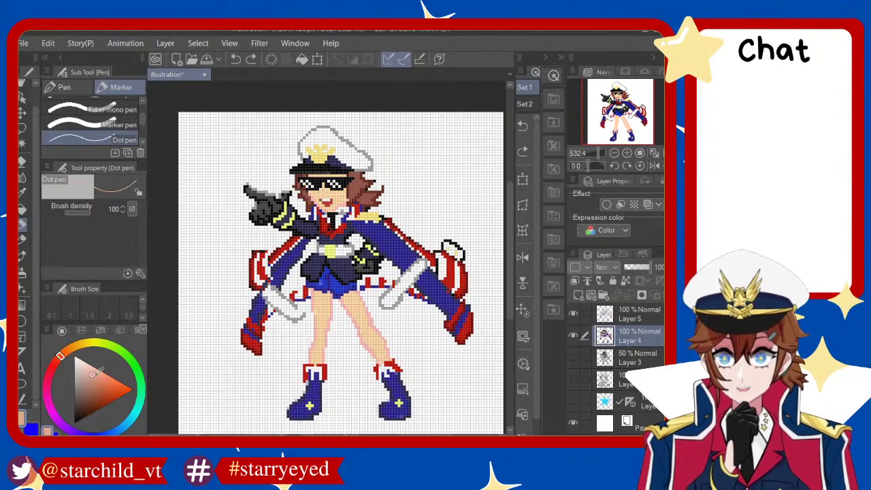
key(ctrl+z)
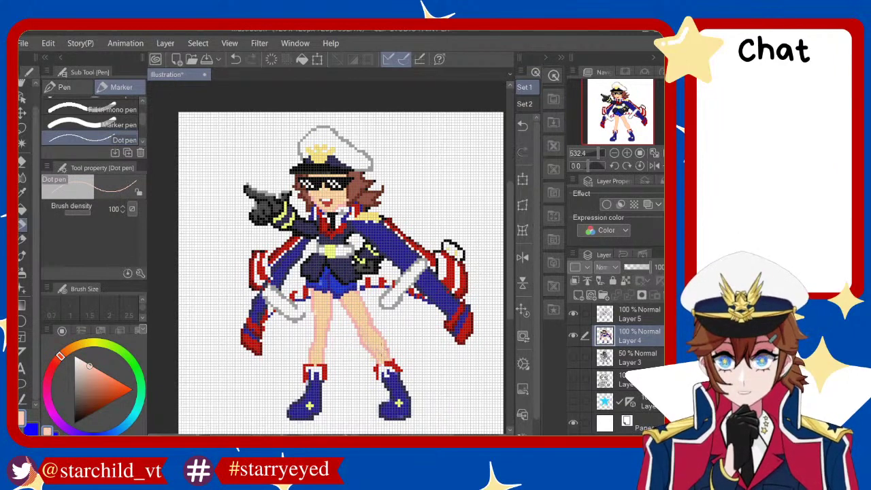
click(100, 371)
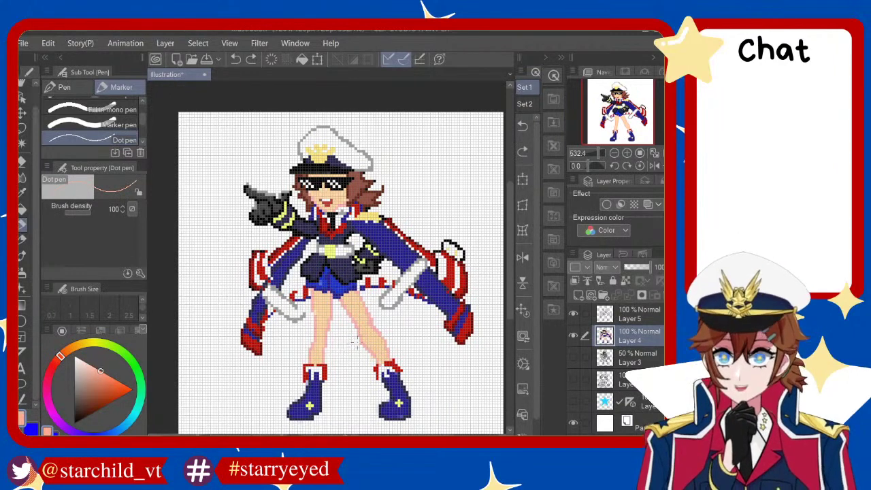
drag(363, 334, 379, 360)
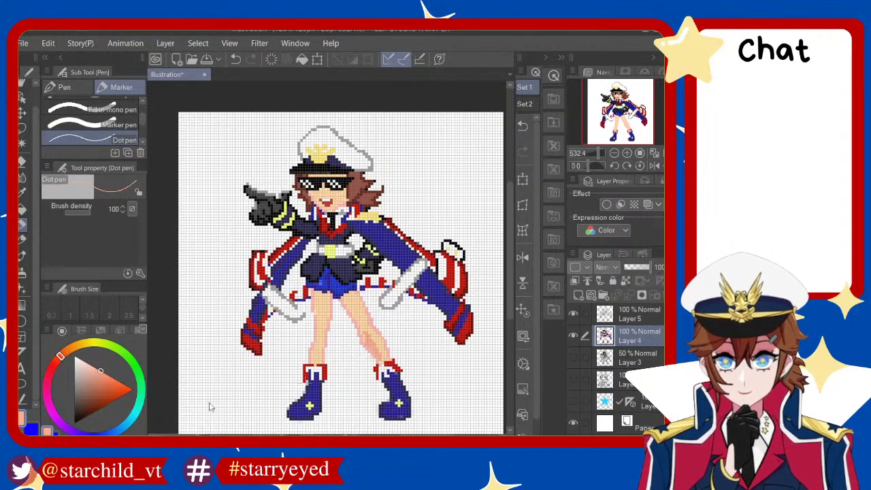
key(ctrl+z)
drag(60, 356, 69, 349)
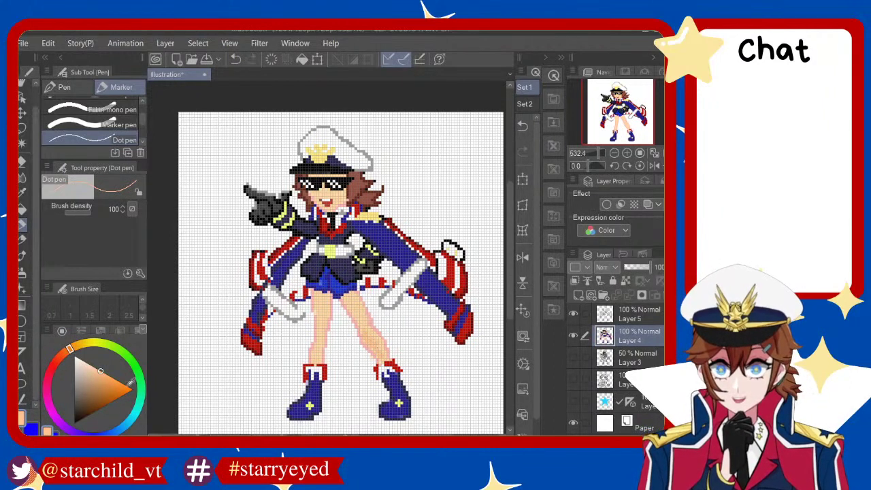
key(ctrl+z)
click(97, 377)
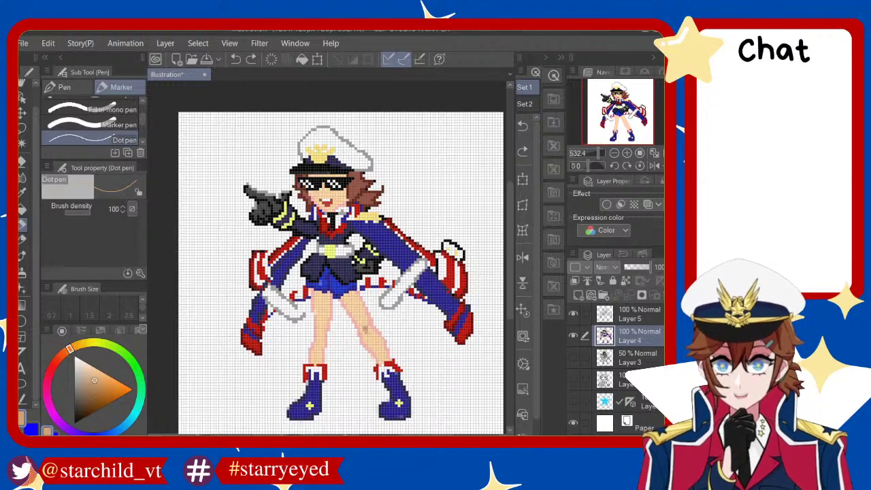
key(ctrl+z)
Sample the leg's skin colour and test lighter and darker strokes down the leg, then undo both
click(90, 366)
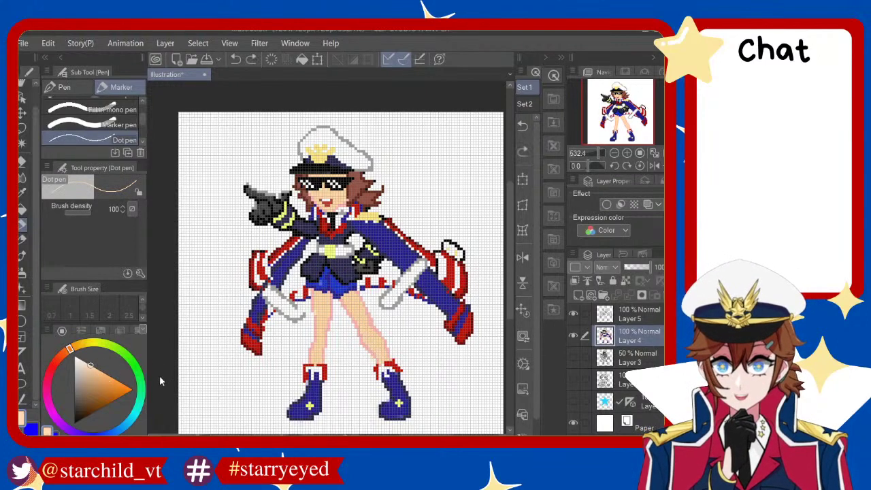
click(98, 370)
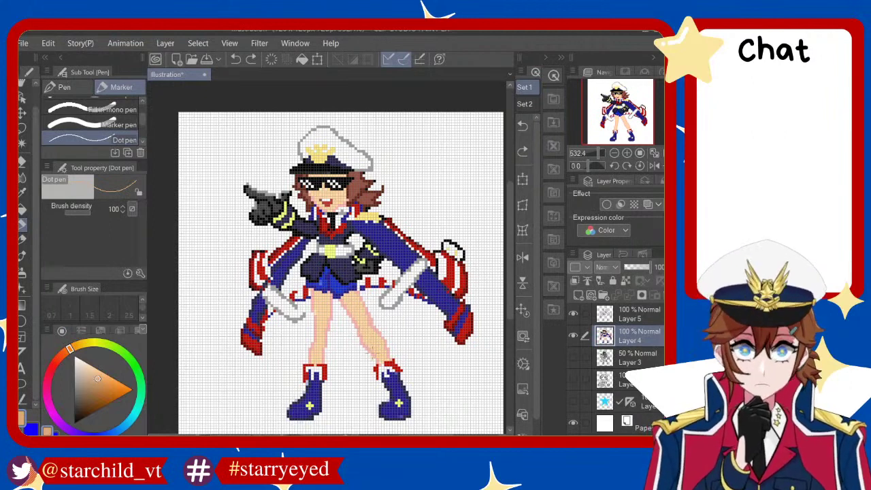
alt+click(361, 306)
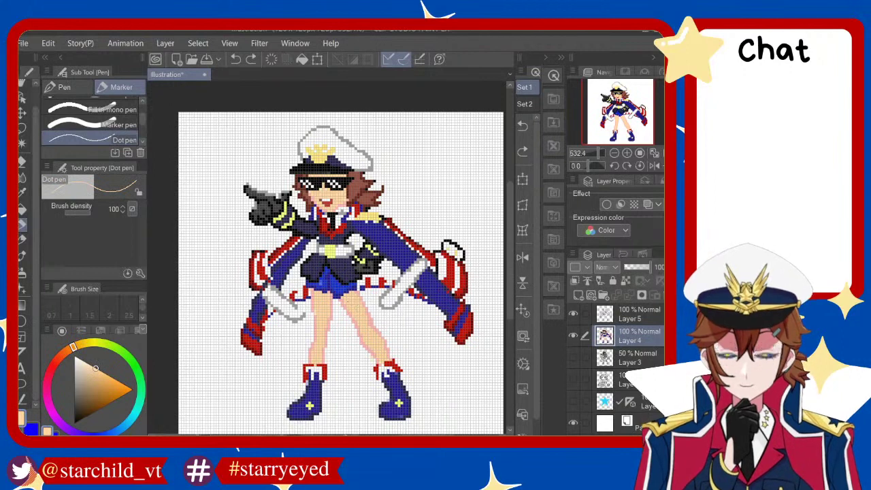
drag(95, 368, 86, 363)
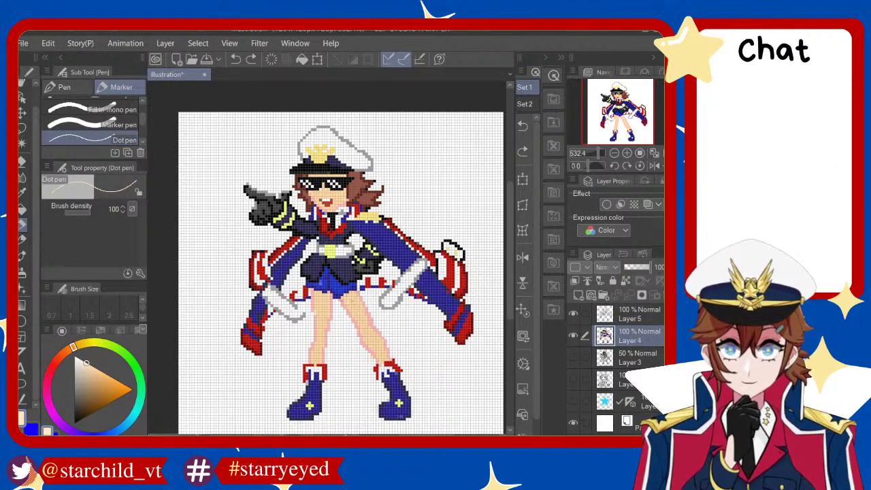
drag(357, 305, 361, 319)
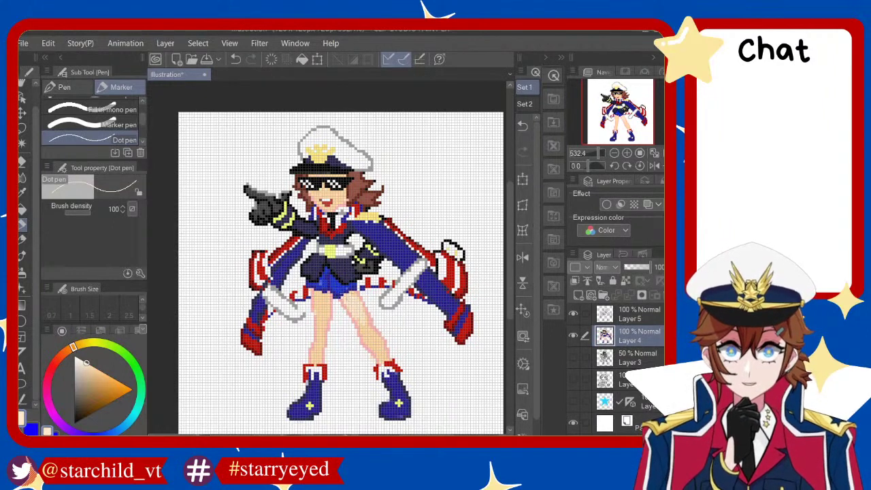
key(ctrl+z)
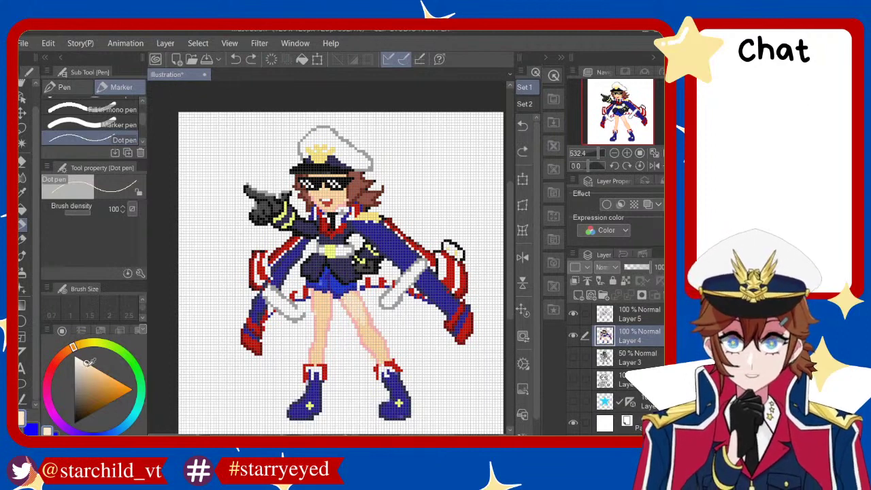
click(61, 357)
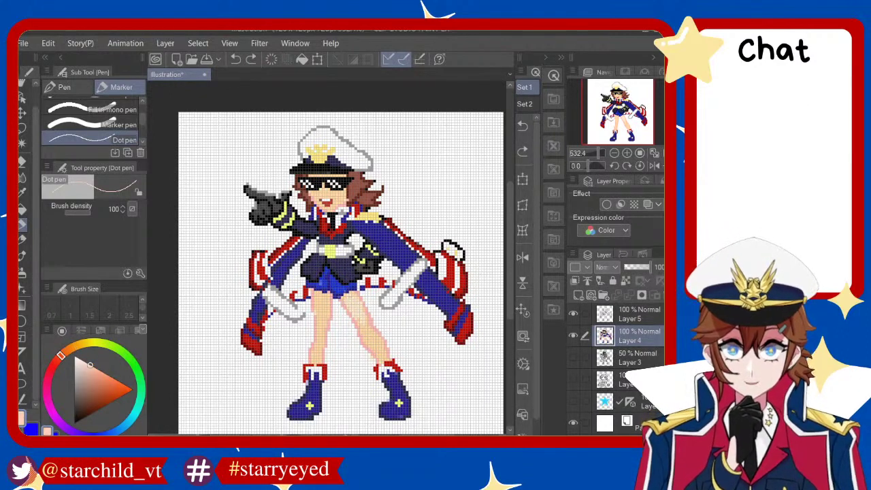
drag(354, 315, 369, 332)
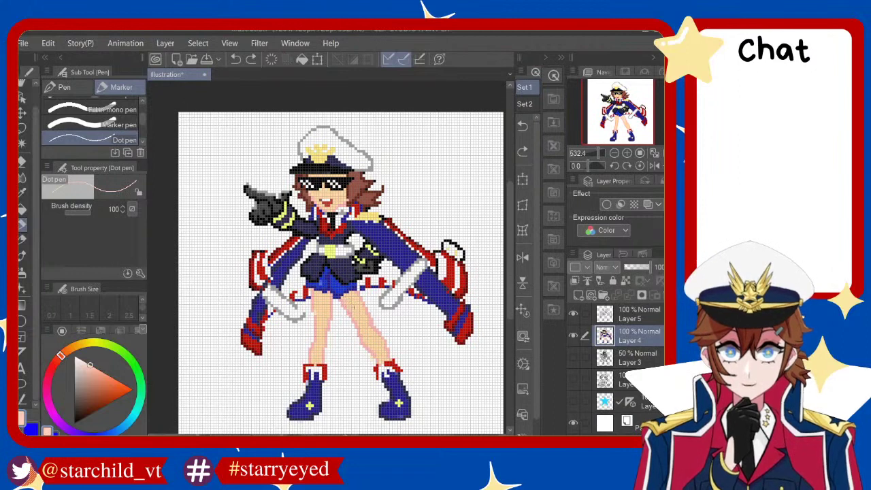
key(ctrl+z)
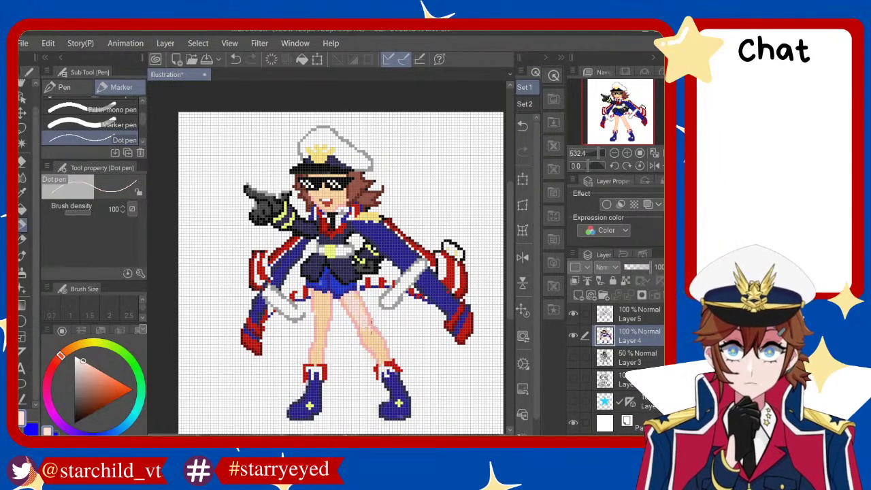
Zoom into the legs and choose a light orange-yellow highlight colour
scroll(352, 310, up, 2)
scroll(352, 309, up, 2)
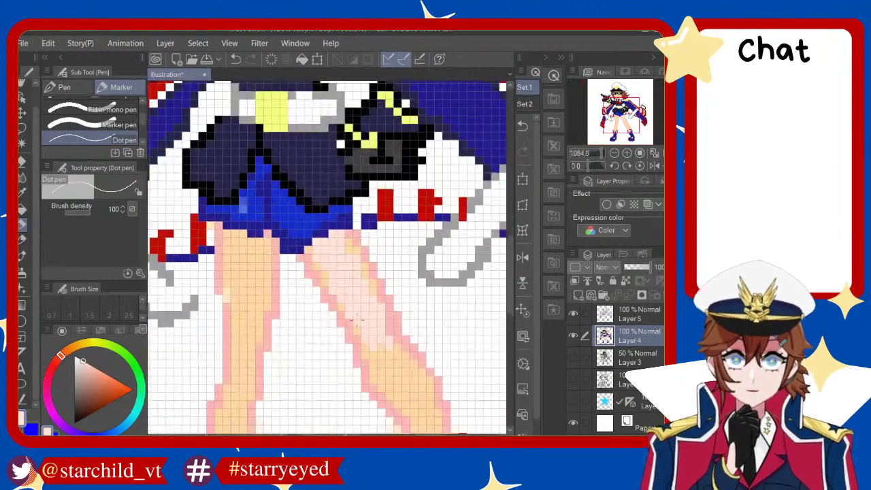
scroll(352, 309, up, 1)
scroll(352, 309, down, 2)
scroll(352, 309, down, 1)
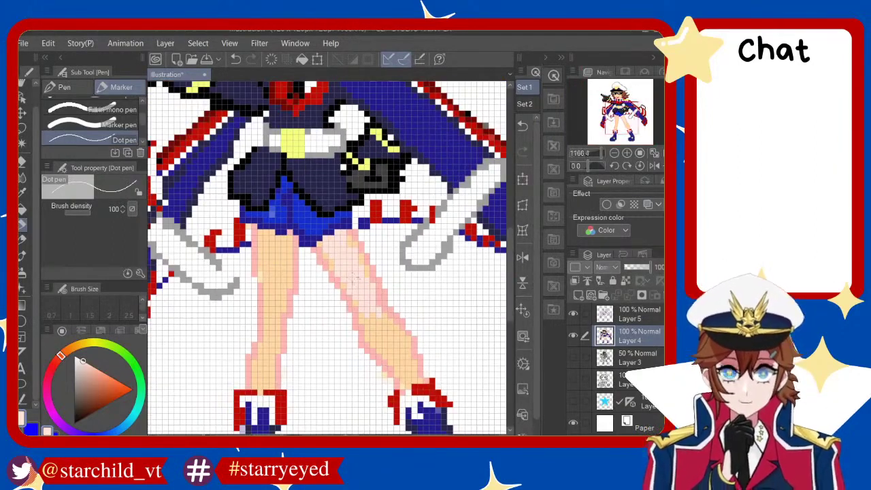
scroll(352, 310, up, 1)
scroll(352, 310, up, 1)
scroll(352, 286, down, 1)
scroll(352, 286, down, 1)
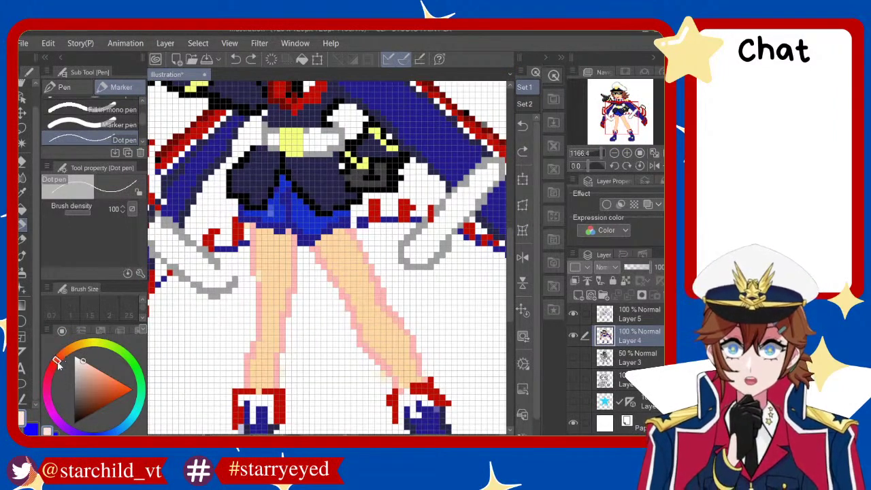
drag(60, 358, 81, 351)
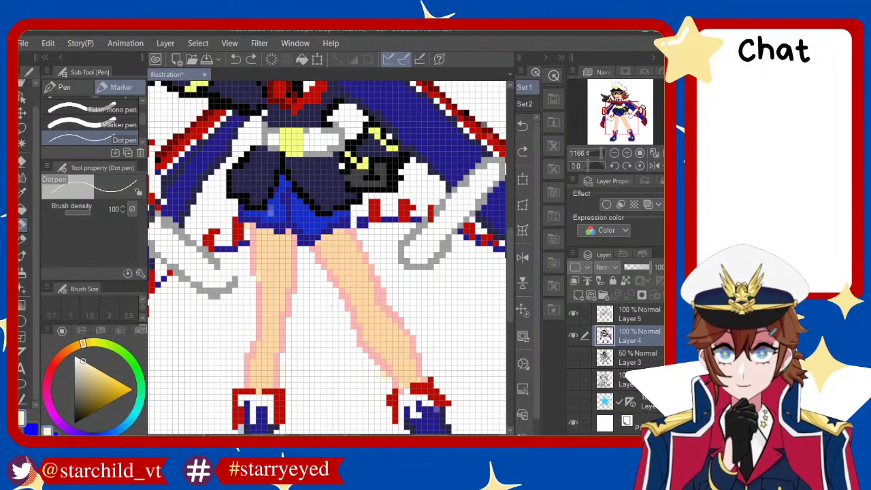
Paint highlight pixels from the upper right leg down to the lower leg
drag(327, 237, 368, 310)
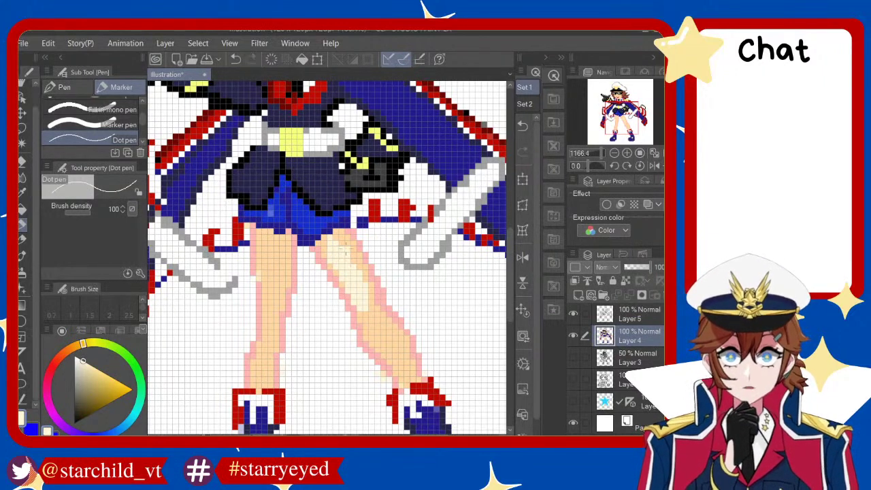
drag(358, 259, 379, 315)
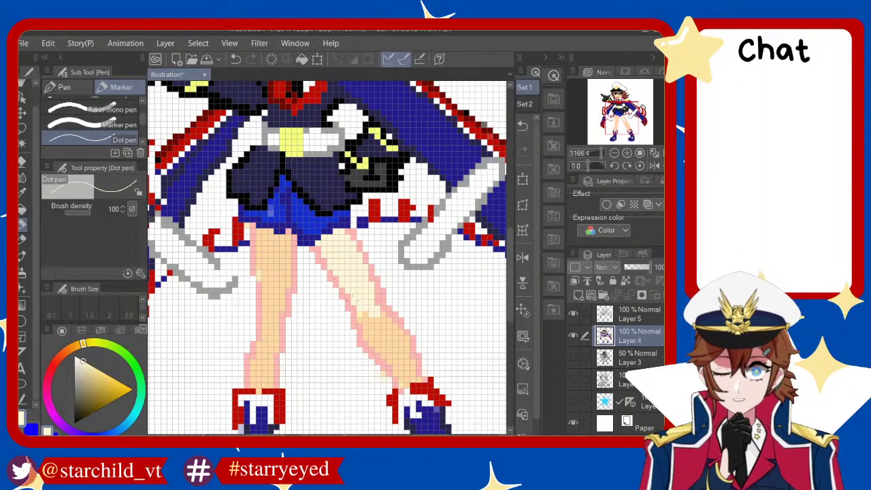
drag(364, 311, 381, 320)
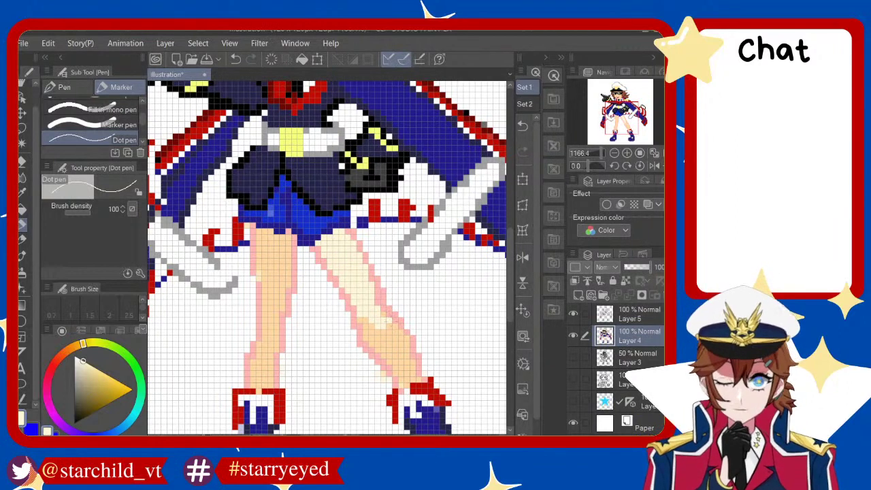
drag(381, 318, 407, 336)
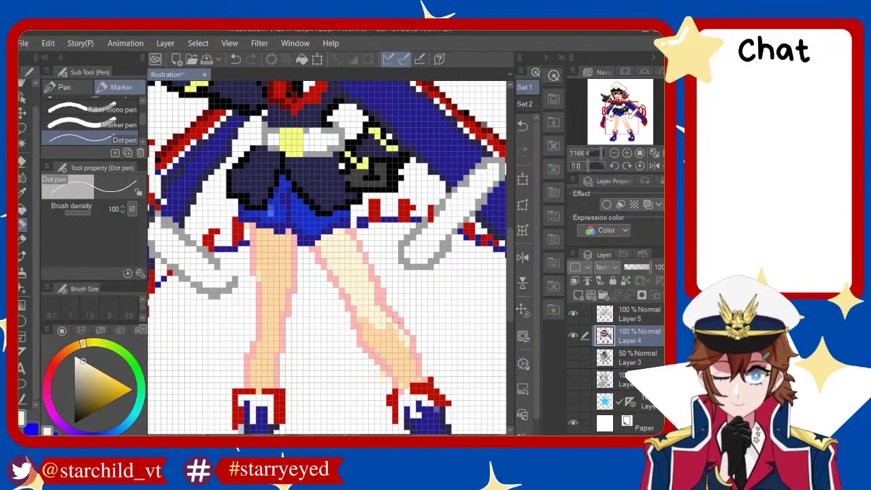
scroll(393, 324, down, 3)
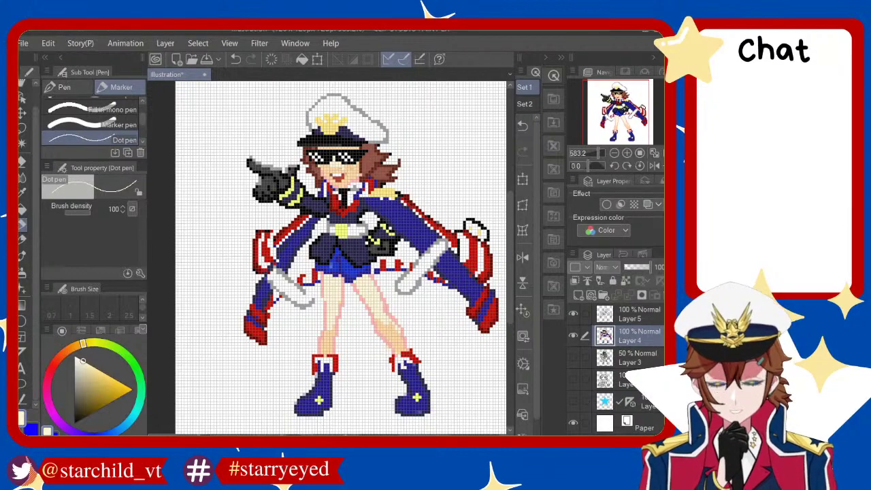
Zoom into the face, undo the last mouth edit and redraw the pixels by the mouth
scroll(331, 145, up, 2)
scroll(330, 145, up, 2)
scroll(330, 144, up, 1)
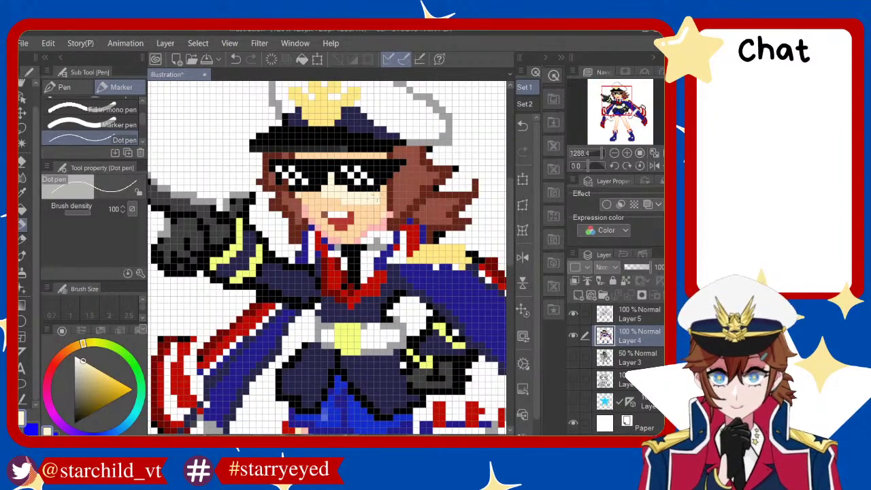
key(ctrl+z)
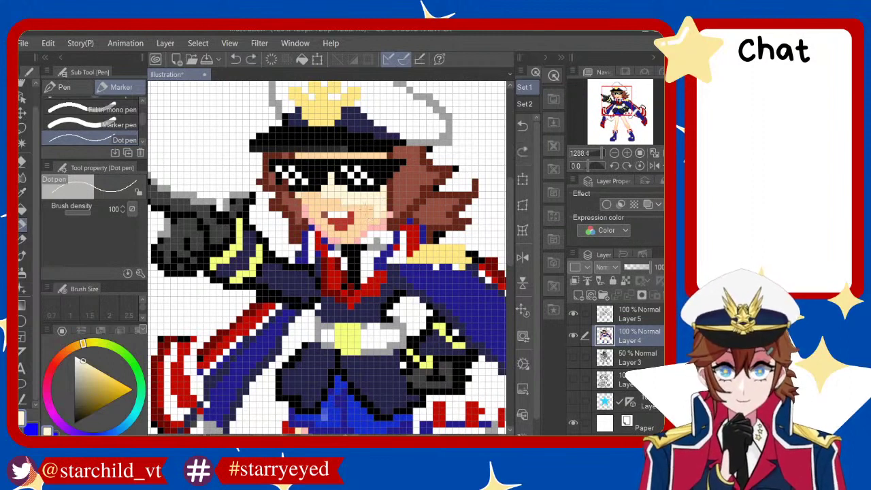
click(365, 219)
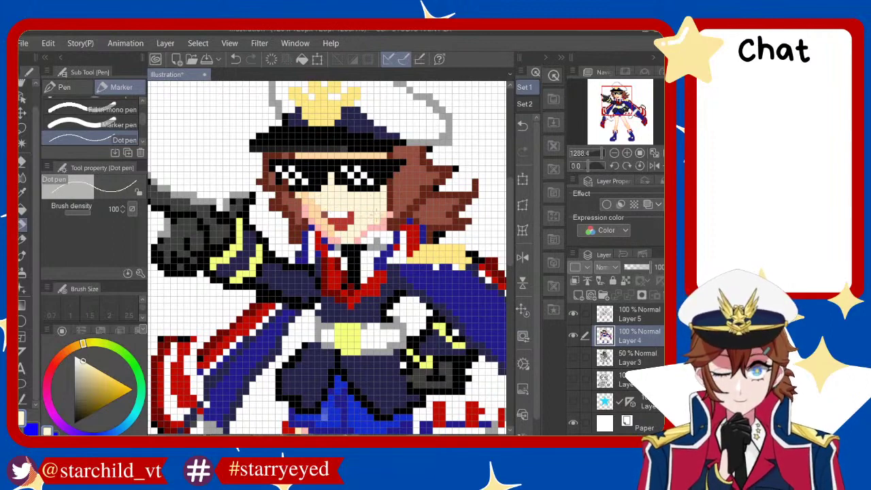
Zoom in on the legs and switch to the Eraser (Rough) sub tool with E
scroll(373, 205, down, 1)
scroll(372, 205, down, 3)
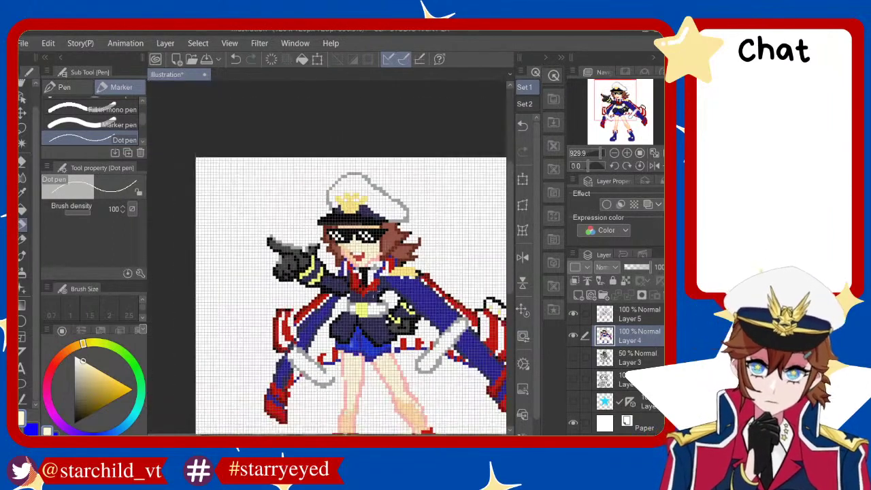
scroll(373, 206, down, 1)
scroll(377, 294, up, 2)
scroll(376, 294, up, 1)
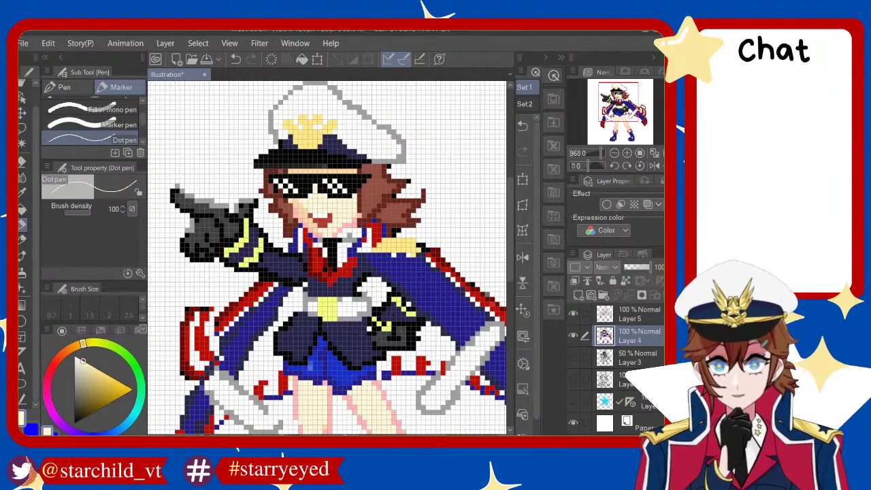
scroll(327, 259, down, 3)
scroll(327, 259, up, 1)
scroll(327, 258, up, 1)
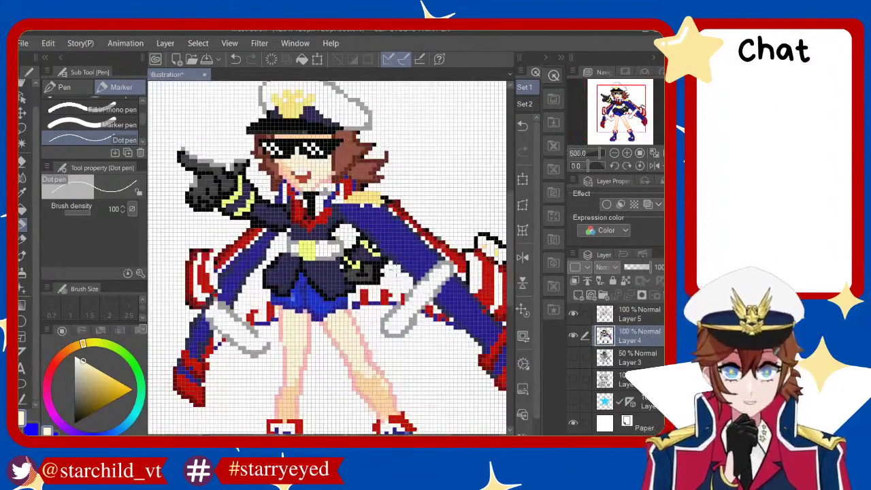
scroll(327, 259, up, 1)
scroll(361, 320, up, 1)
scroll(362, 320, up, 1)
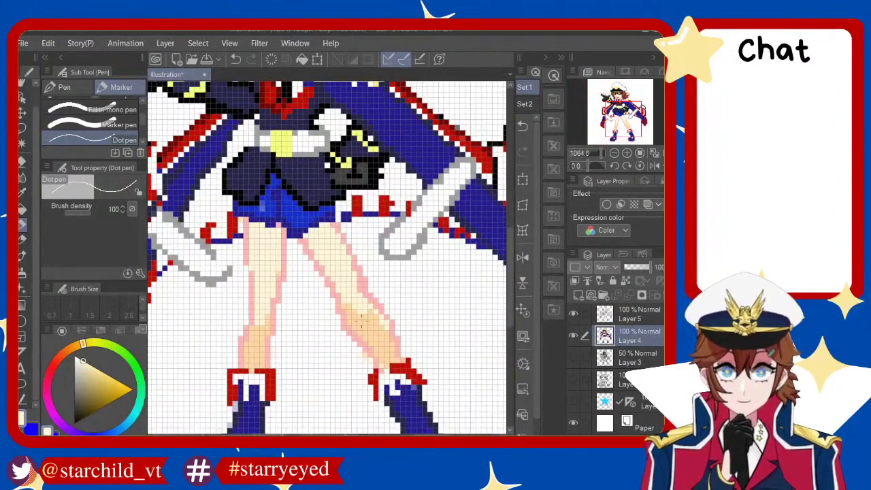
key(e)
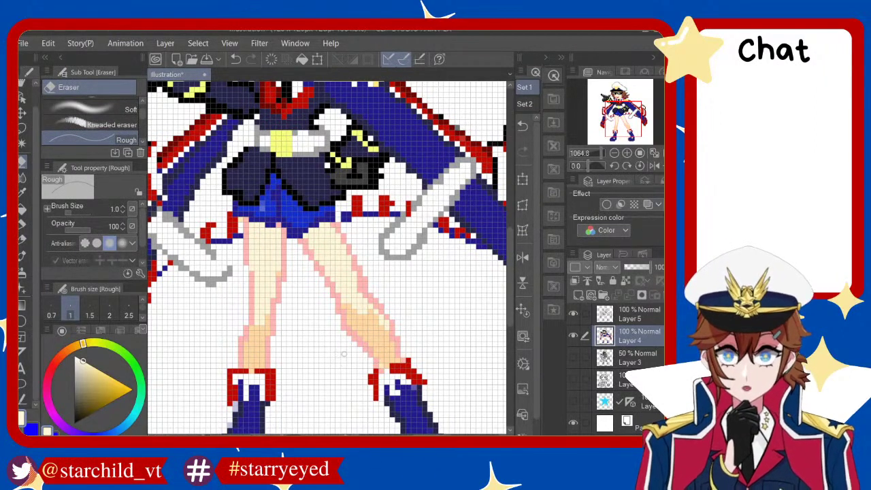
scroll(327, 352, down, 1)
scroll(345, 351, down, 3)
scroll(296, 314, up, 2)
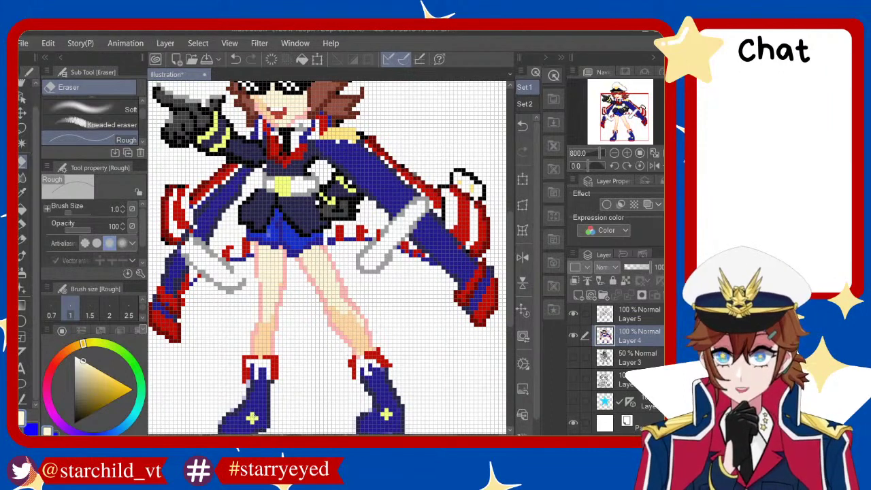
alt+click(252, 417)
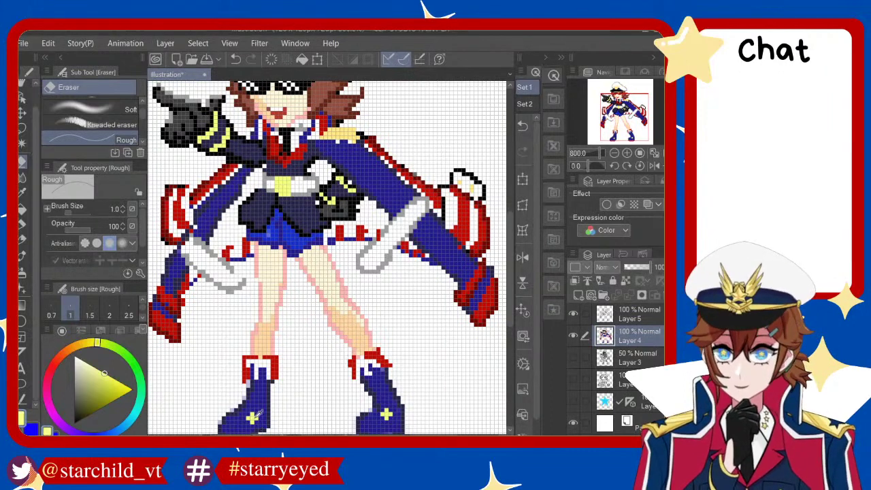
click(22, 224)
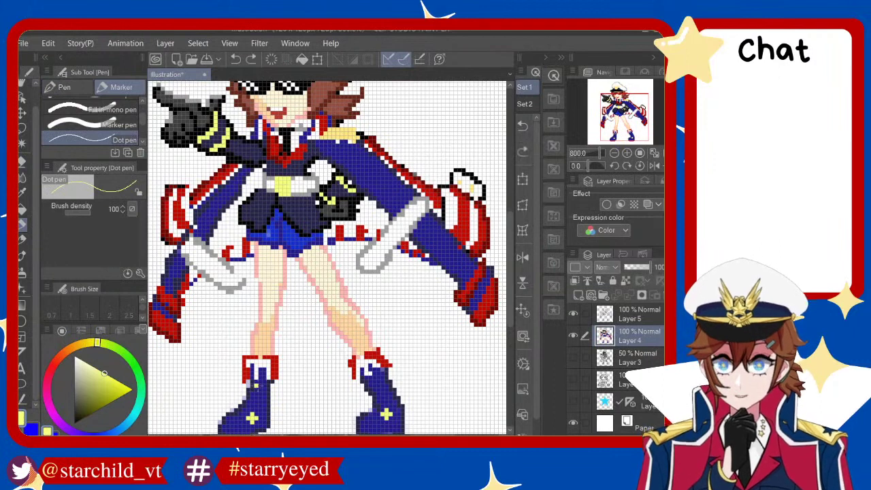
drag(249, 397, 264, 397)
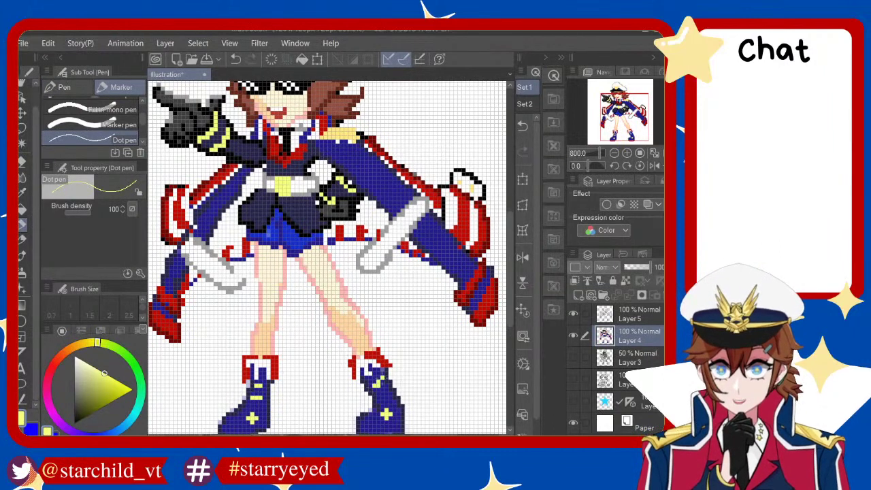
click(381, 393)
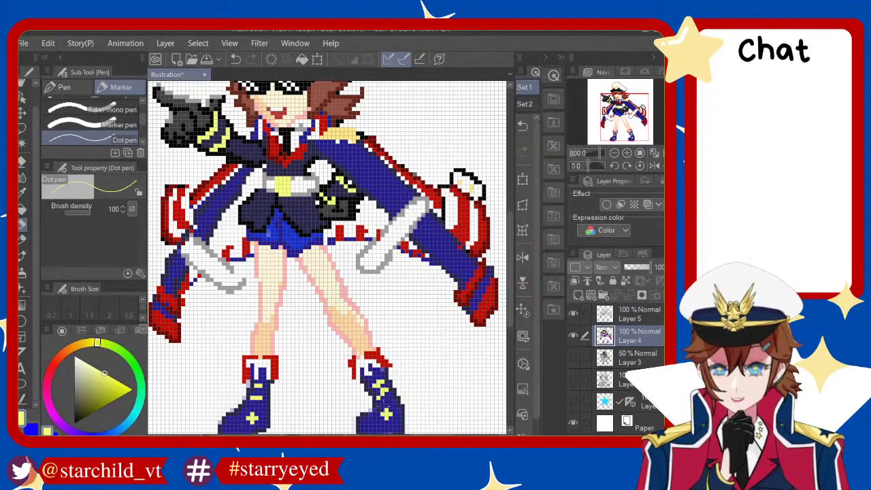
key(ctrl+z)
click(379, 394)
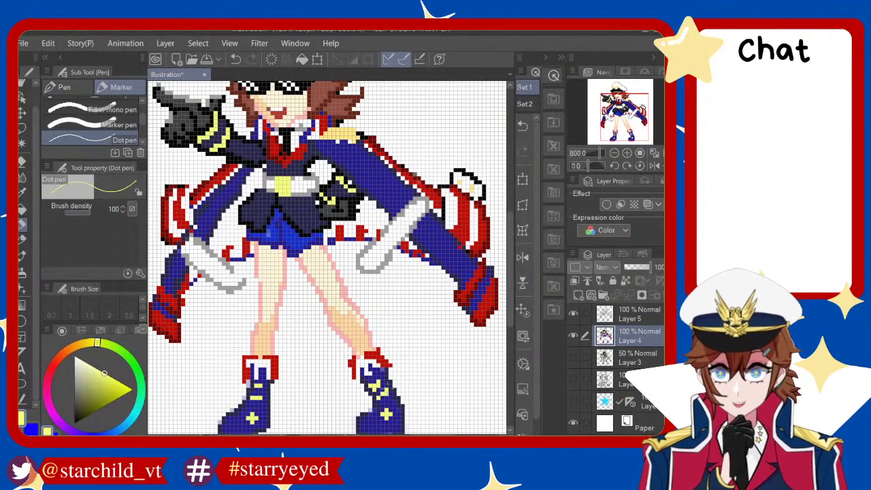
key(ctrl+z)
click(374, 384)
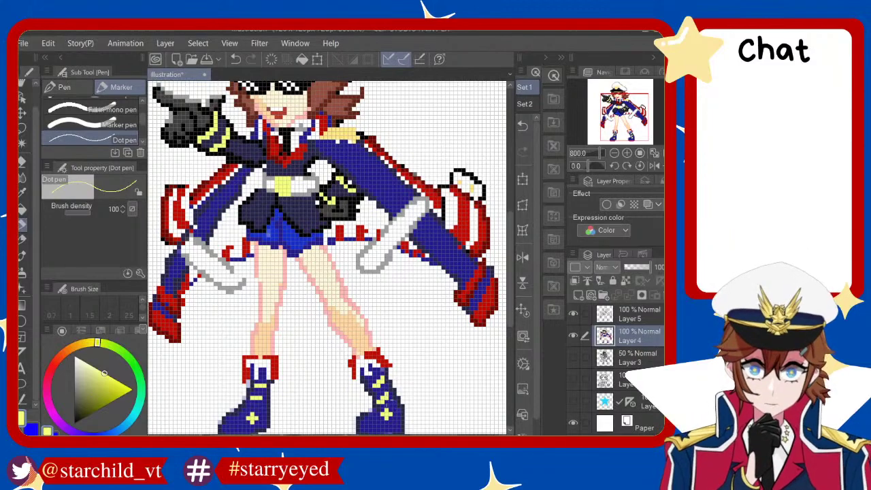
Sample white and darken it to a light grey on the colour wheel
scroll(327, 259, down, 3)
scroll(327, 259, up, 1)
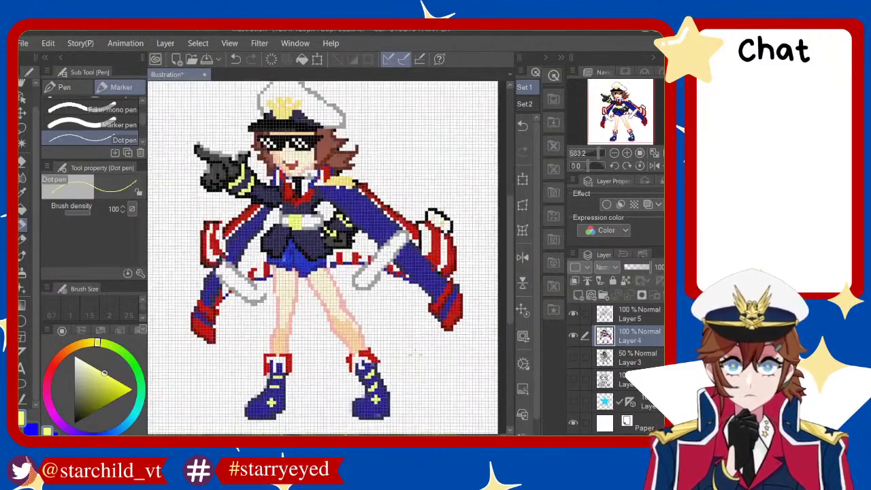
scroll(327, 259, up, 2)
scroll(327, 259, up, 2)
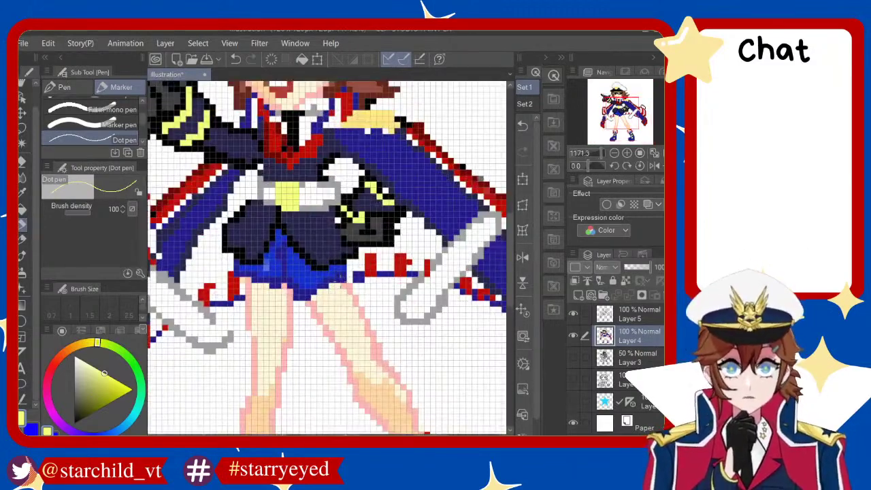
scroll(327, 258, down, 3)
scroll(327, 258, up, 2)
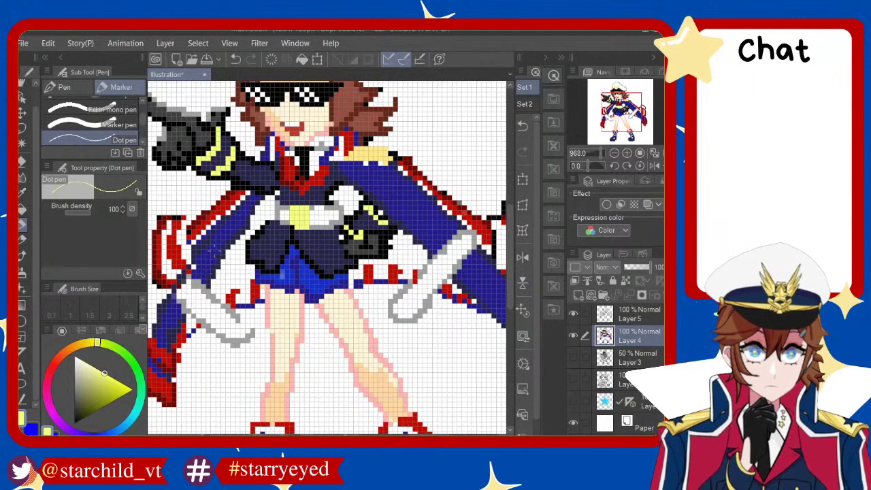
alt+click(238, 264)
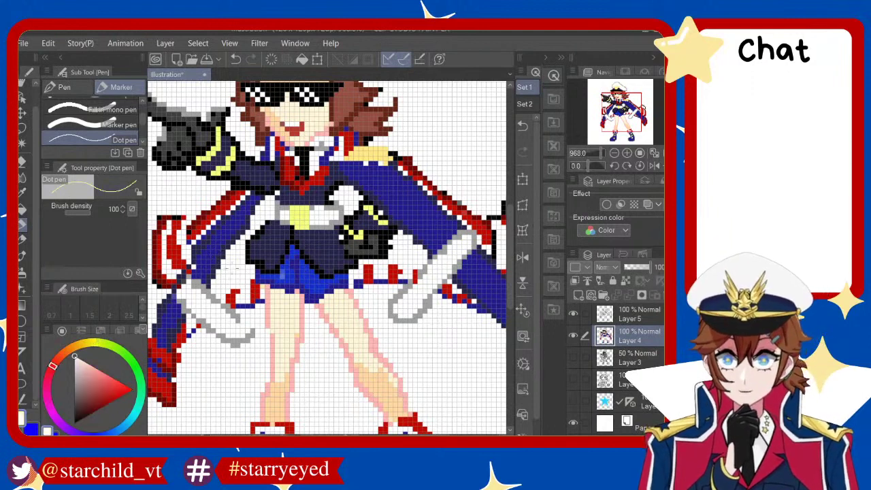
click(75, 361)
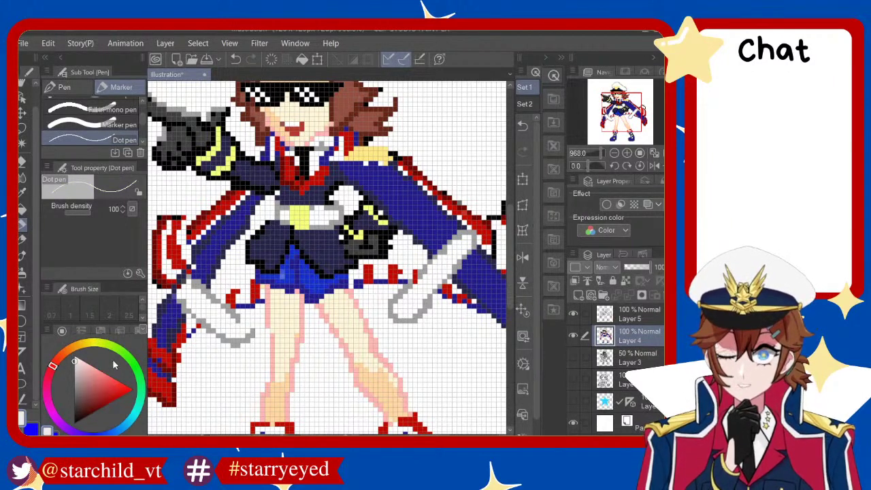
click(74, 367)
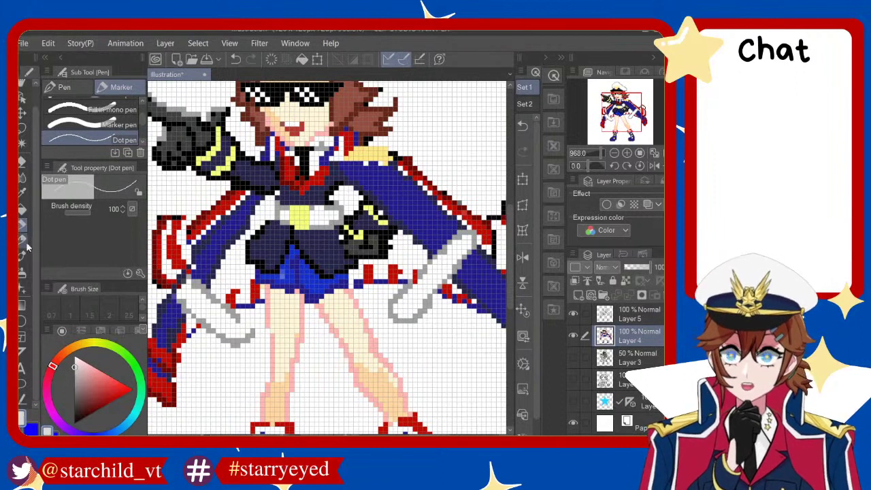
click(20, 245)
click(23, 224)
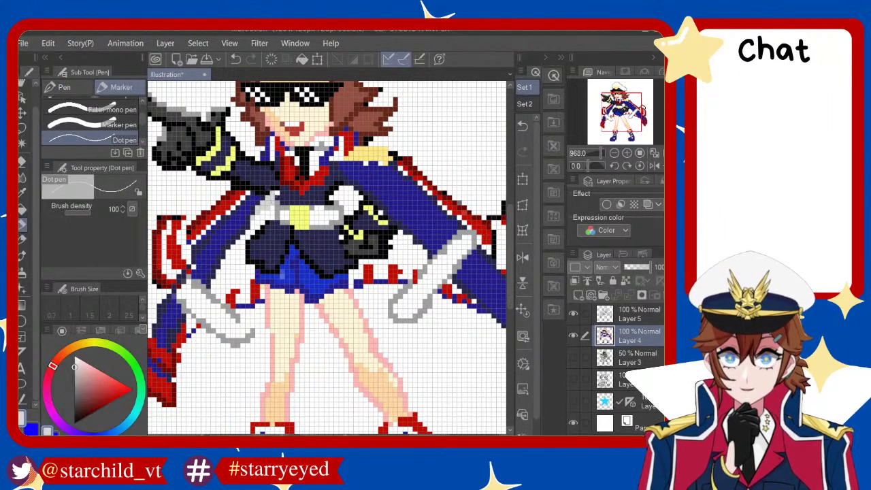
Add dark outline pixels by the belt, skirt edge and sleeve, and shade the coat lining light grey
key(ctrl+z)
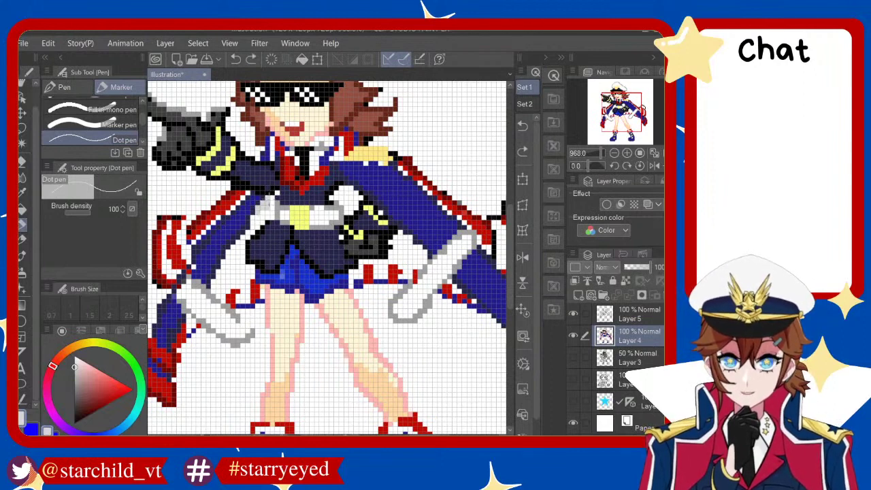
key(ctrl+y)
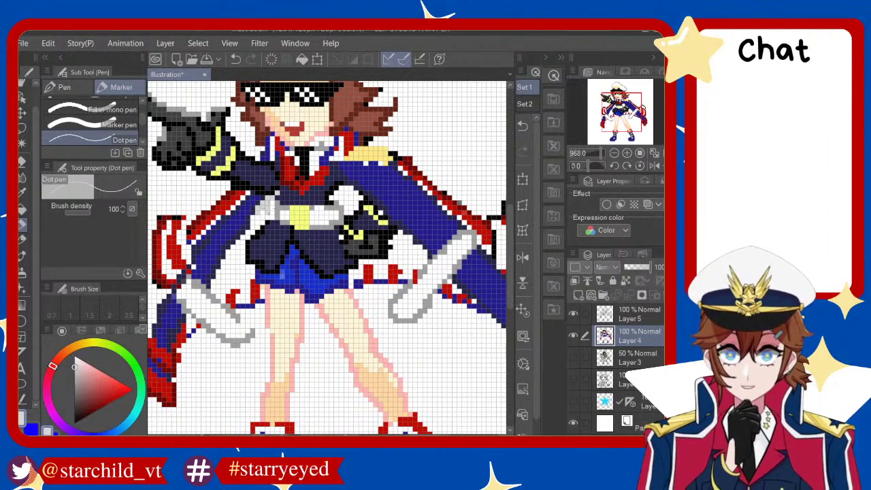
mouse_move(273, 198)
mouse_down()
mouse_move(272, 220)
mouse_move(242, 241)
mouse_up()
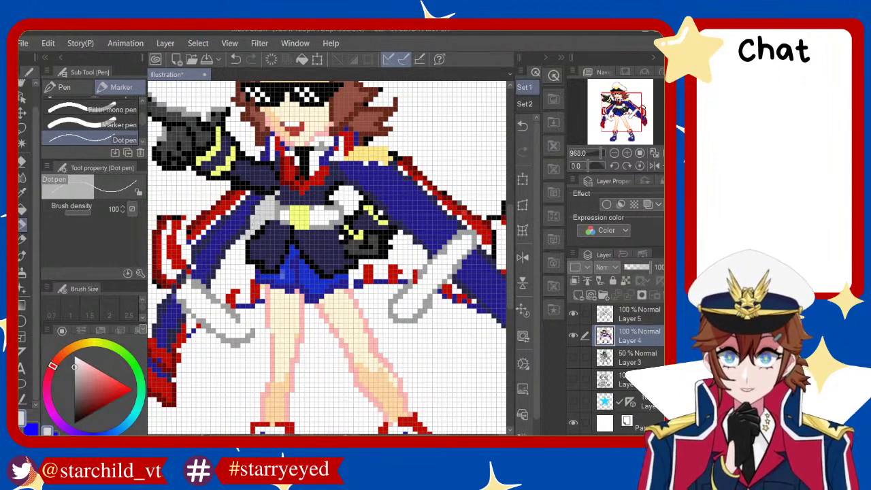
drag(242, 241, 233, 254)
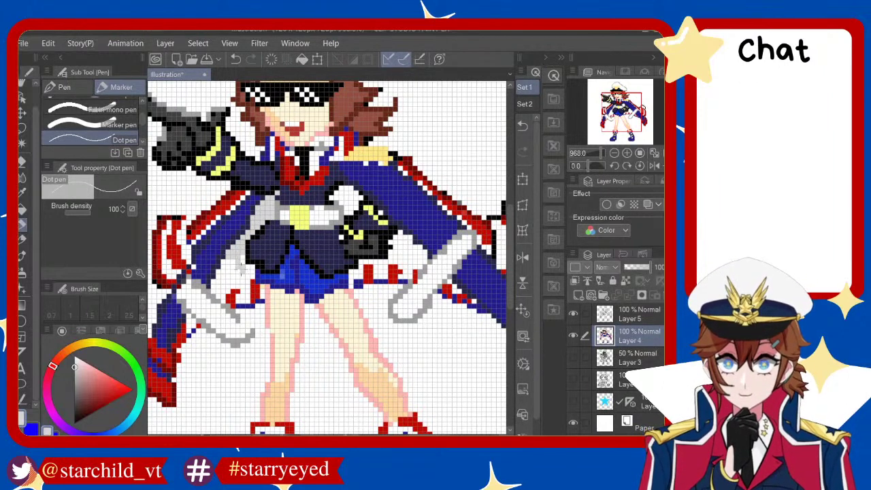
drag(248, 278, 220, 260)
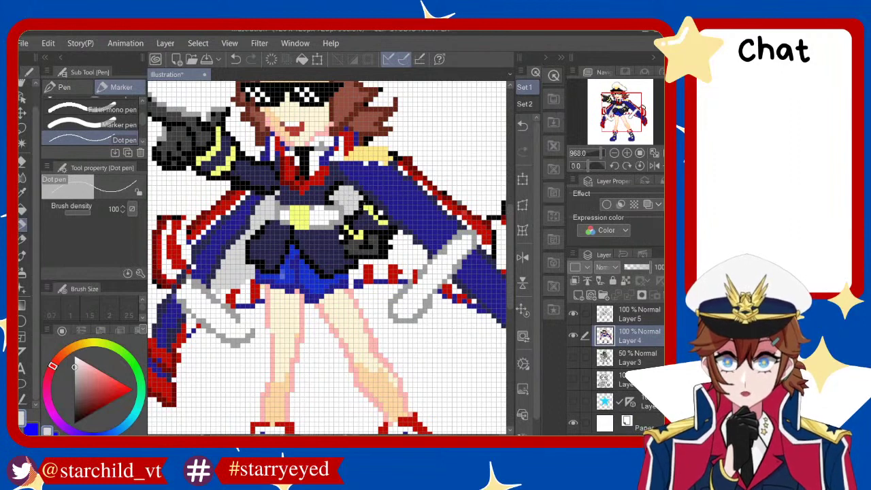
drag(362, 261, 385, 261)
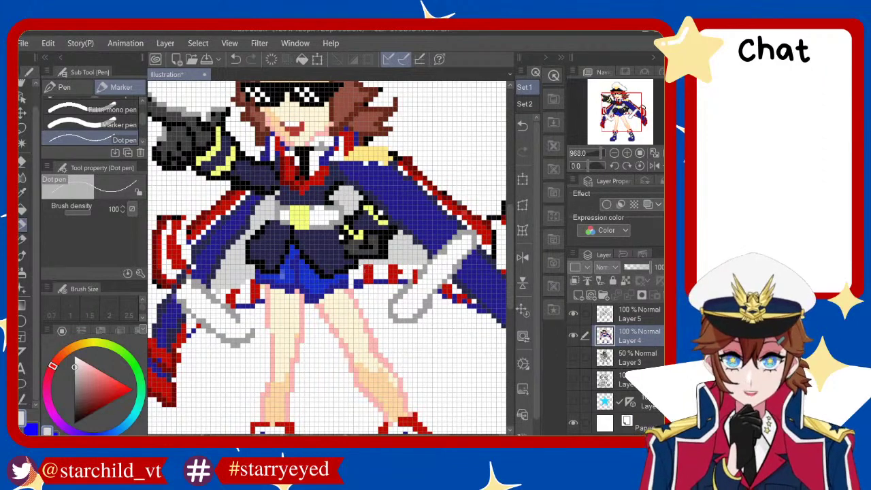
scroll(327, 258, down, 5)
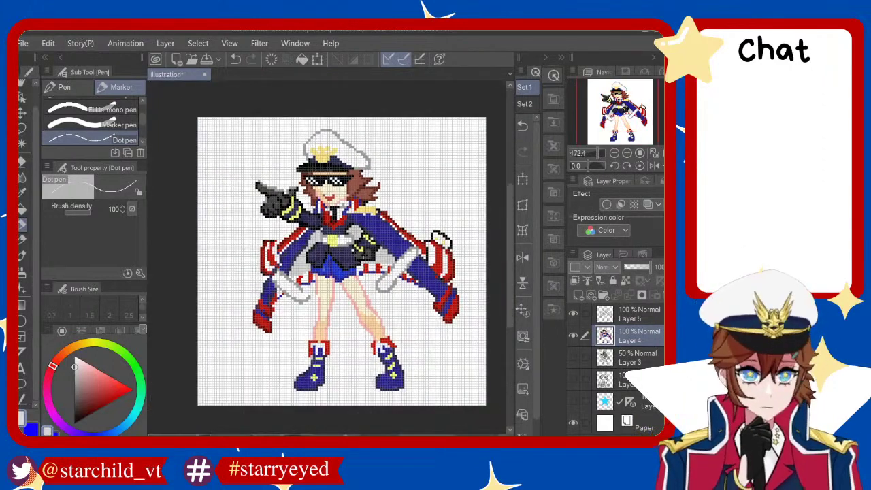
Zoom into the hat and shade the brim light grey from its left to far right end
scroll(370, 296, up, 2)
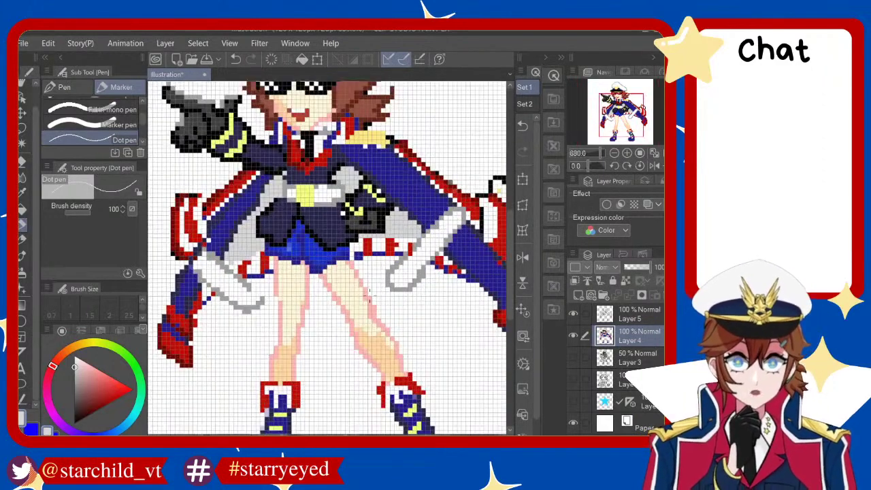
scroll(370, 296, down, 2)
scroll(367, 258, up, 1)
scroll(368, 218, up, 2)
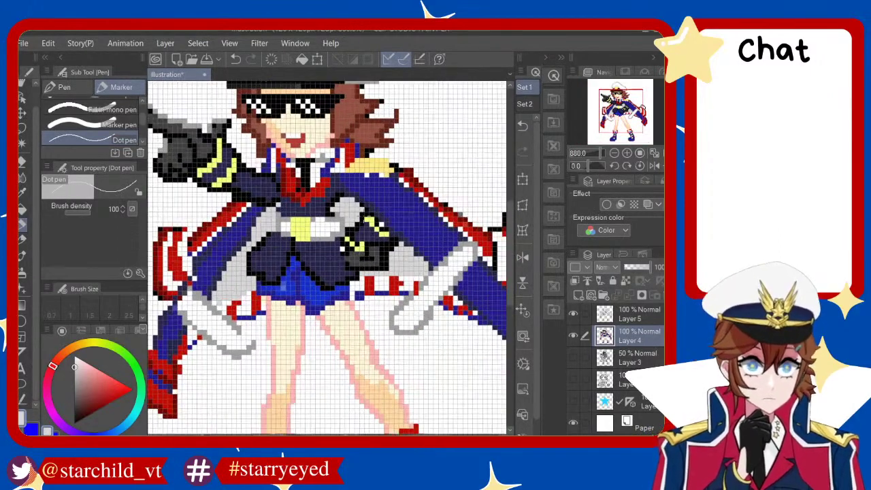
scroll(367, 218, down, 2)
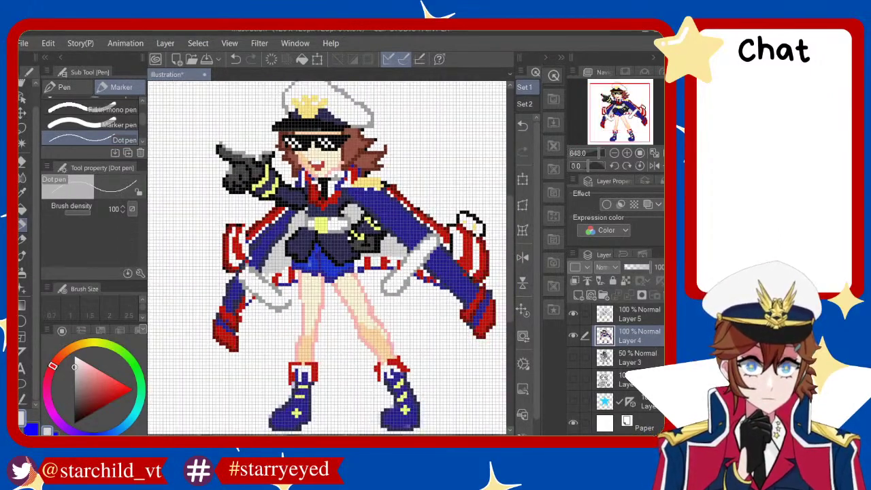
scroll(364, 225, down, 1)
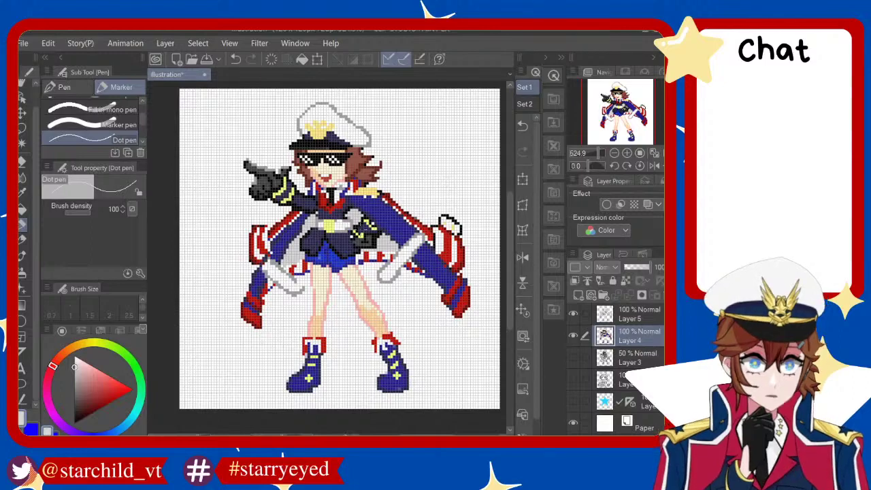
scroll(365, 224, up, 1)
scroll(364, 225, up, 1)
scroll(389, 203, up, 3)
scroll(390, 203, up, 3)
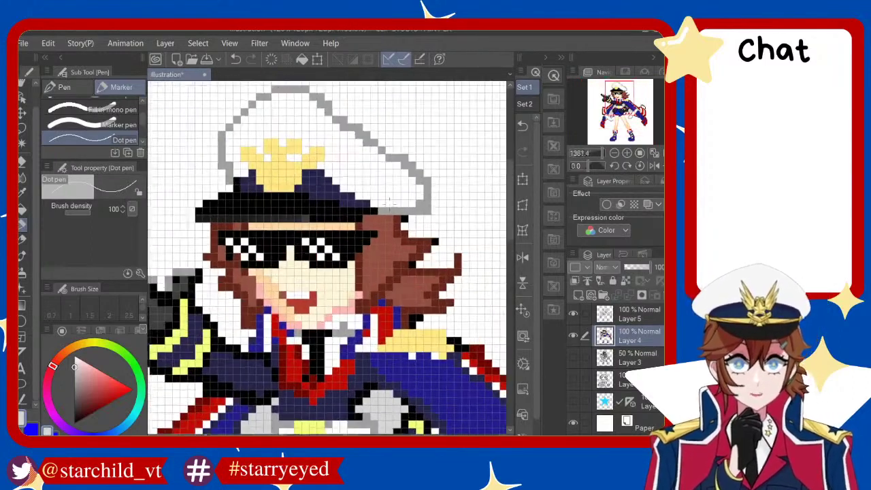
scroll(390, 203, up, 3)
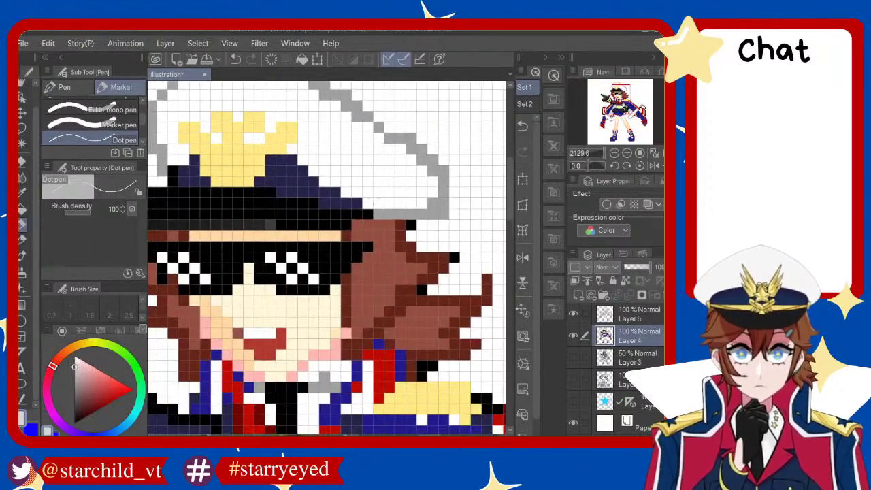
drag(367, 203, 422, 198)
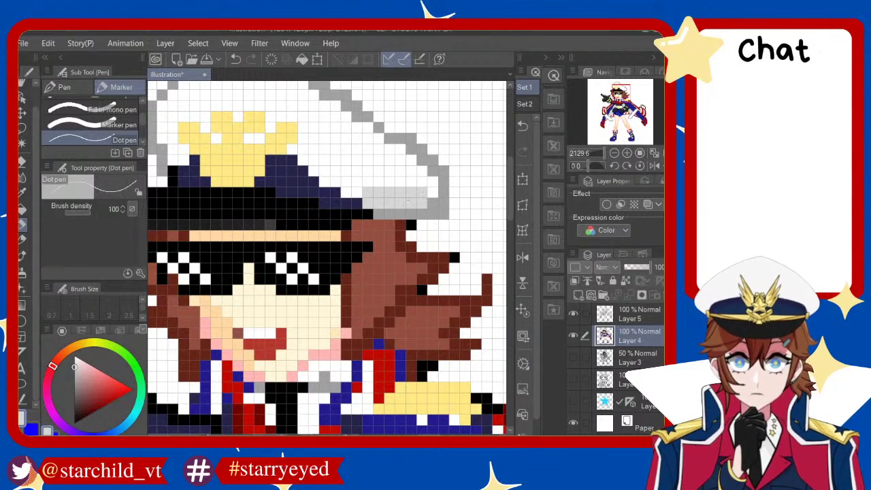
drag(357, 194, 313, 172)
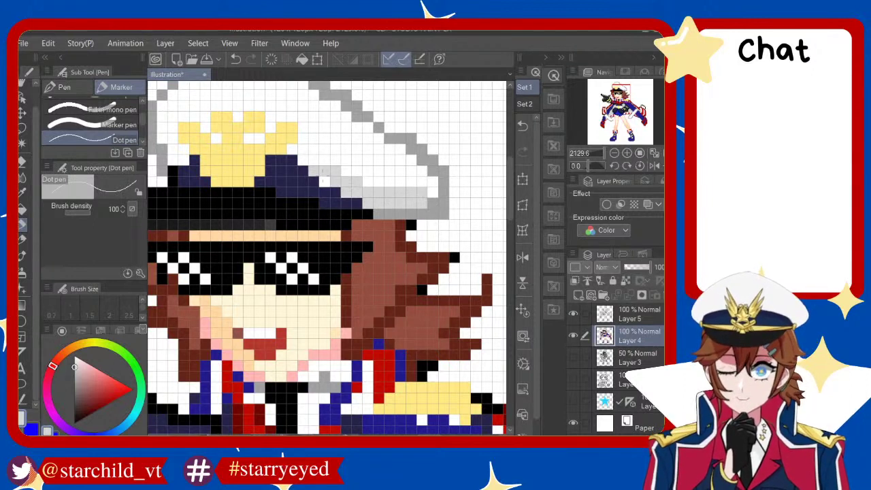
click(325, 180)
click(432, 194)
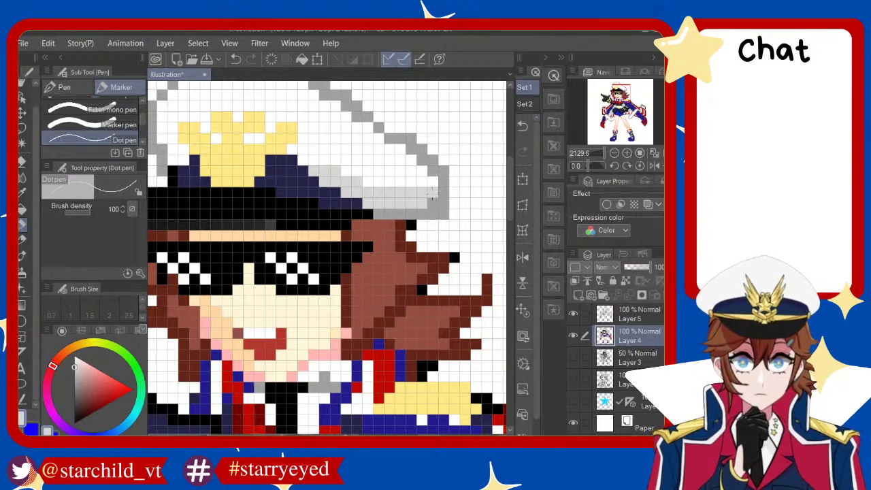
Turn the pixels around the hat star light grey
scroll(390, 202, down, 2)
scroll(290, 161, up, 1)
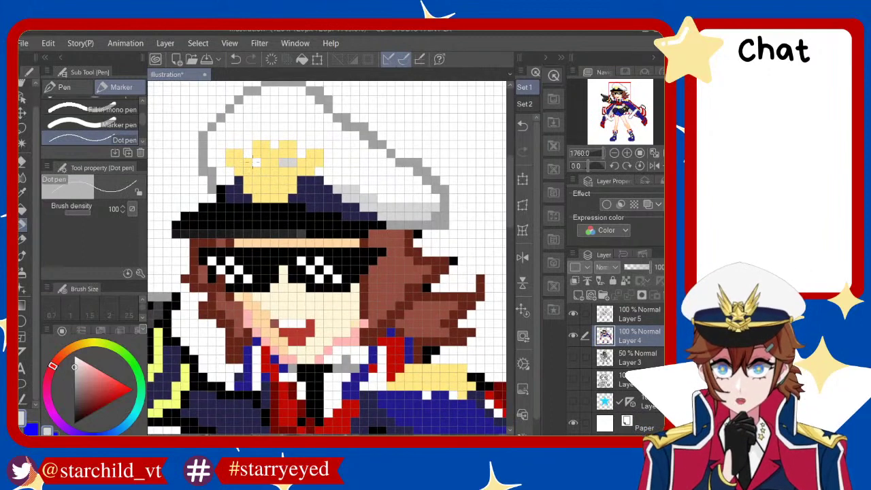
click(256, 162)
click(229, 172)
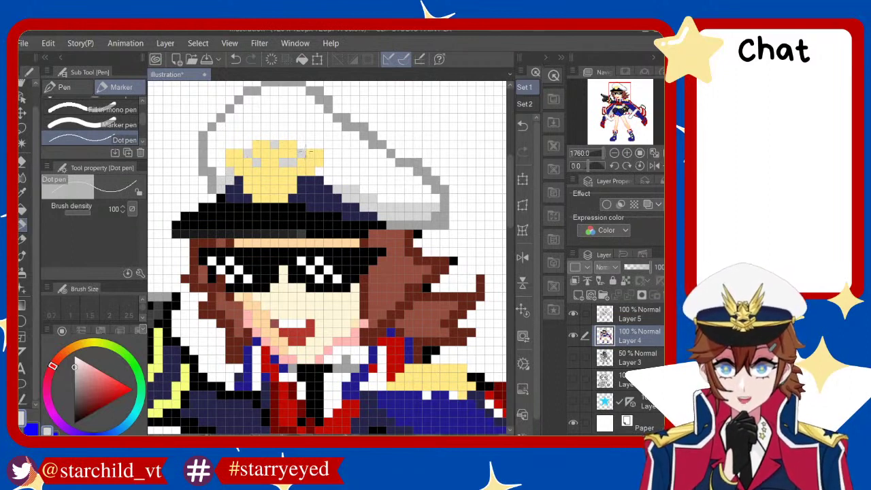
key(ctrl+z)
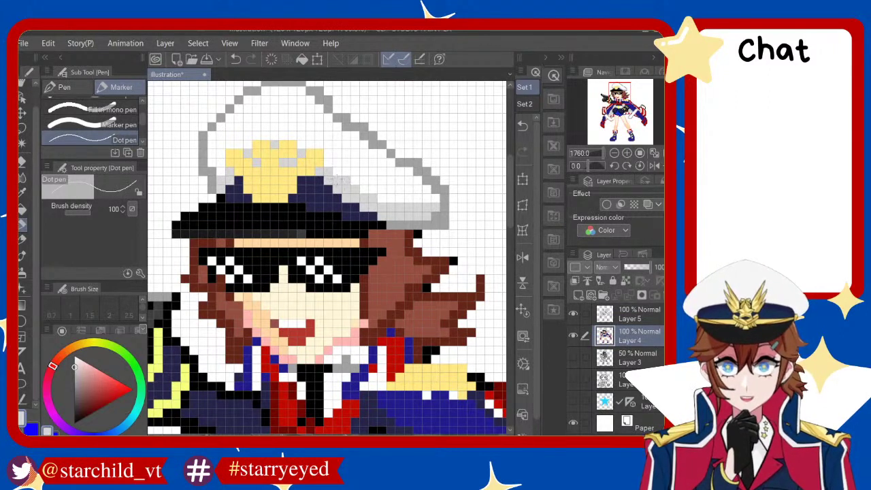
key(ctrl+y)
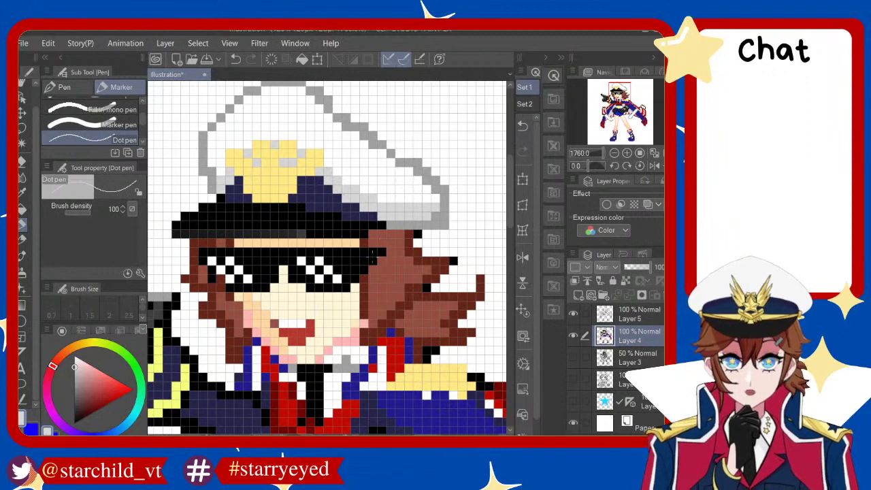
Pick a darker colour for shading the hair
scroll(373, 275, down, 3)
scroll(383, 282, up, 3)
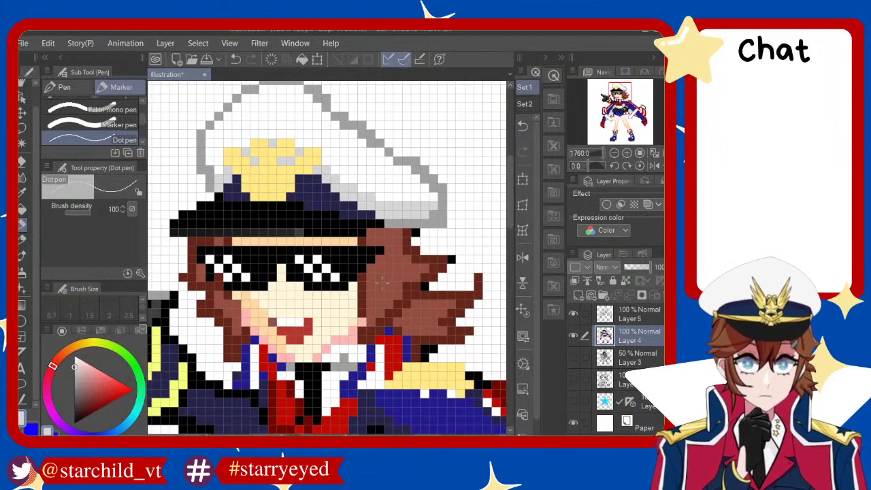
click(90, 401)
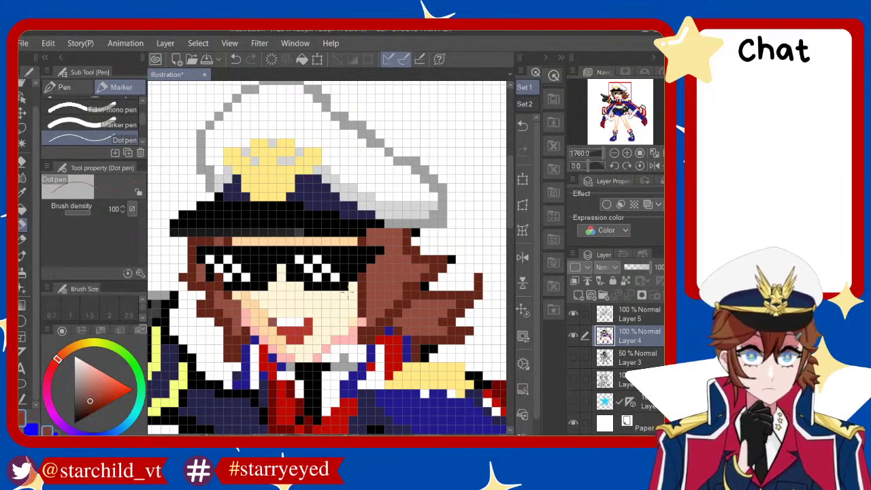
Shade the hair below the brim and right of the face darker brown
mouse_move(372, 298)
mouse_down()
mouse_move(371, 328)
mouse_move(423, 270)
mouse_up()
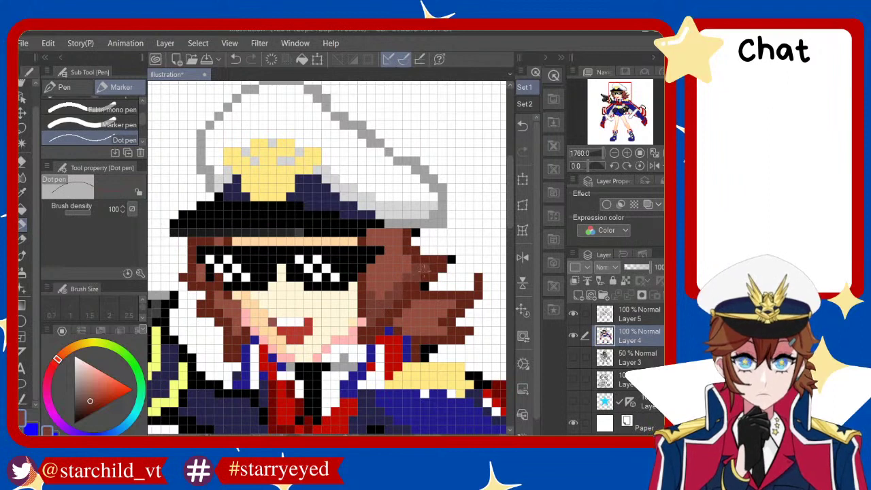
mouse_move(371, 247)
mouse_down()
mouse_move(371, 229)
mouse_move(401, 244)
mouse_up()
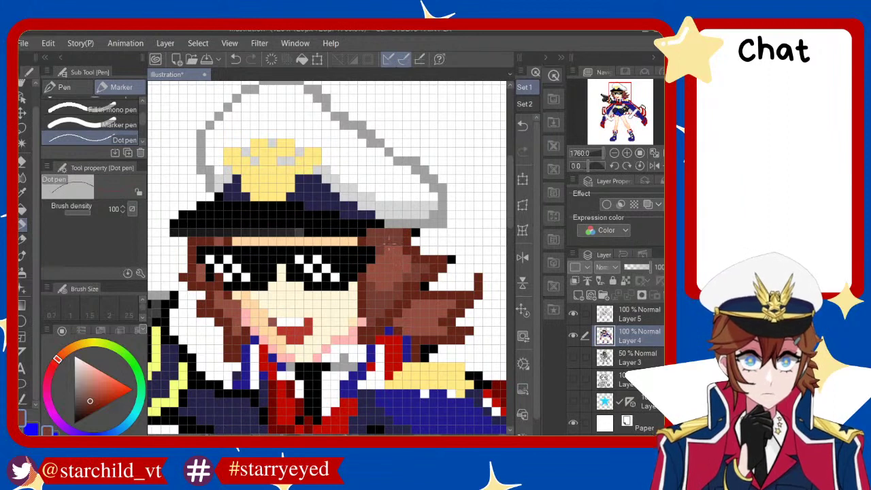
drag(389, 247, 372, 279)
key(ctrl+z)
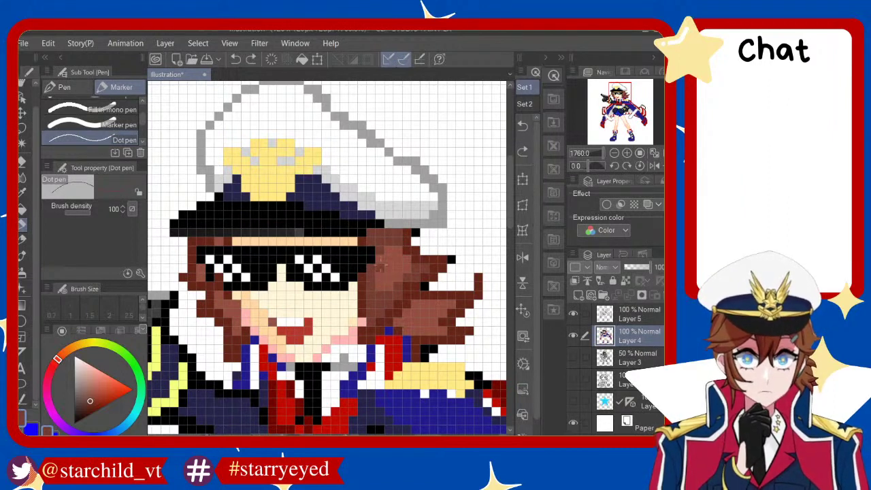
click(380, 263)
mouse_move(400, 319)
mouse_down()
mouse_move(418, 322)
mouse_move(421, 333)
mouse_move(447, 332)
mouse_move(403, 328)
mouse_up()
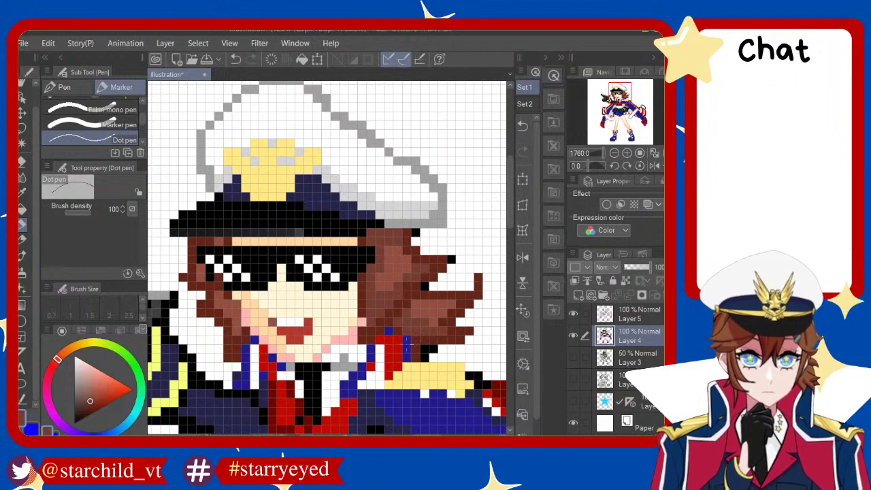
Shade the hair left of the face darker brown, comparing it with undo and redo
drag(216, 291, 234, 314)
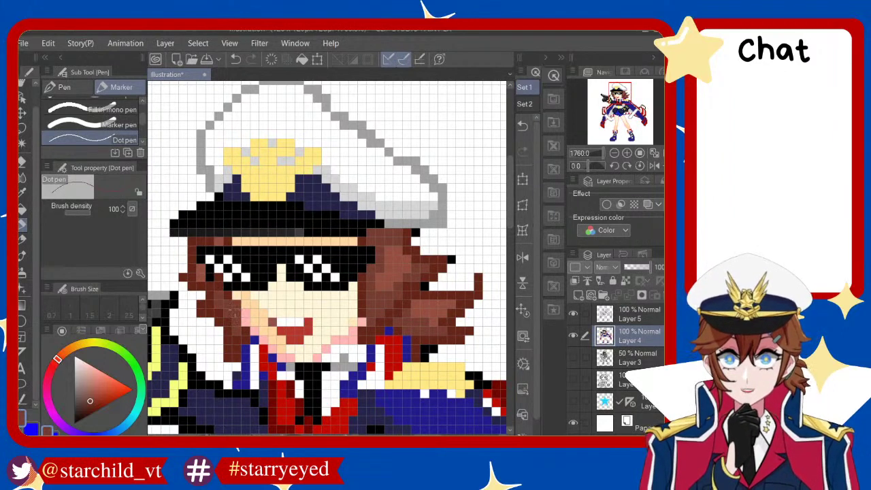
key(ctrl+z)
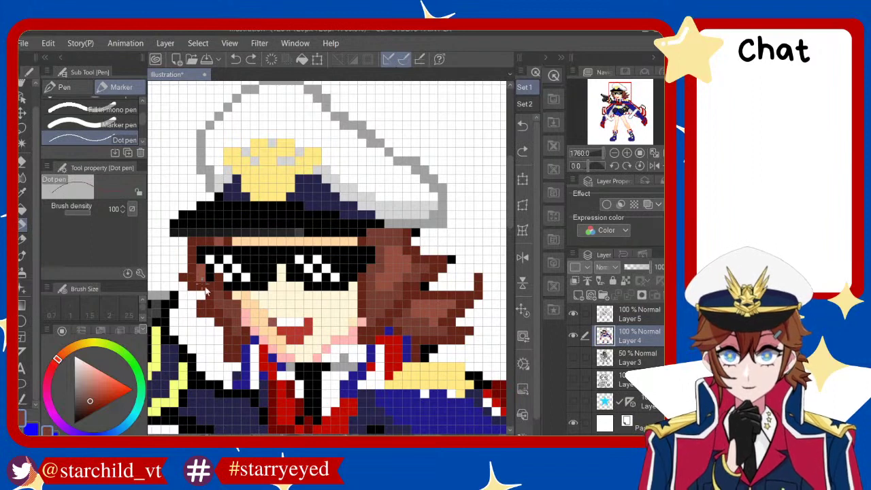
key(ctrl+z)
key(ctrl+z)
key(ctrl+z)
key(ctrl+z)
key(ctrl+z)
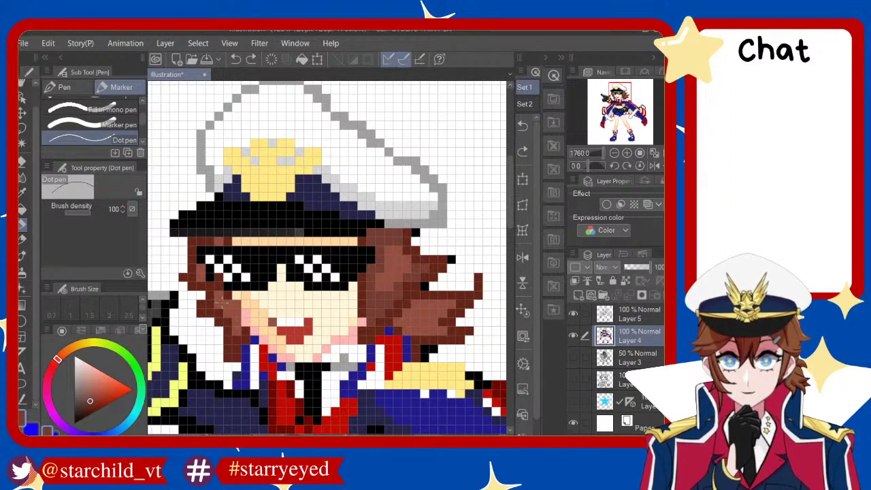
key(ctrl+y)
key(ctrl+y)
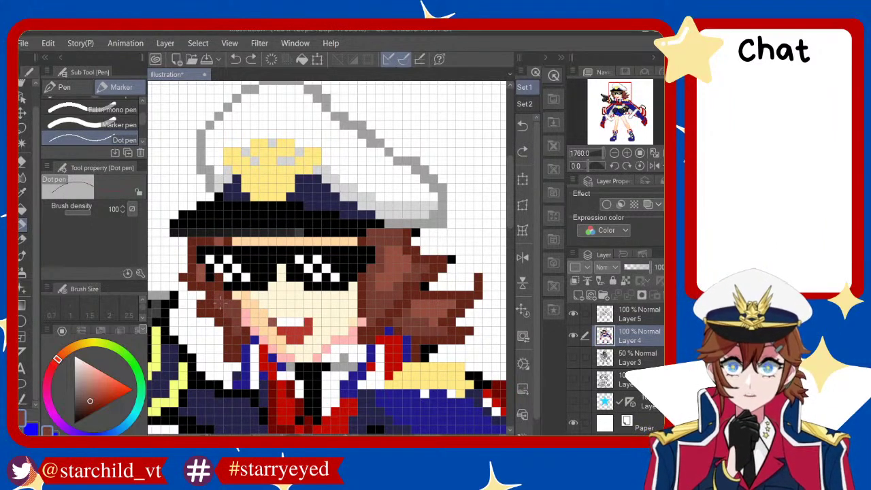
key(ctrl+z)
key(ctrl+y)
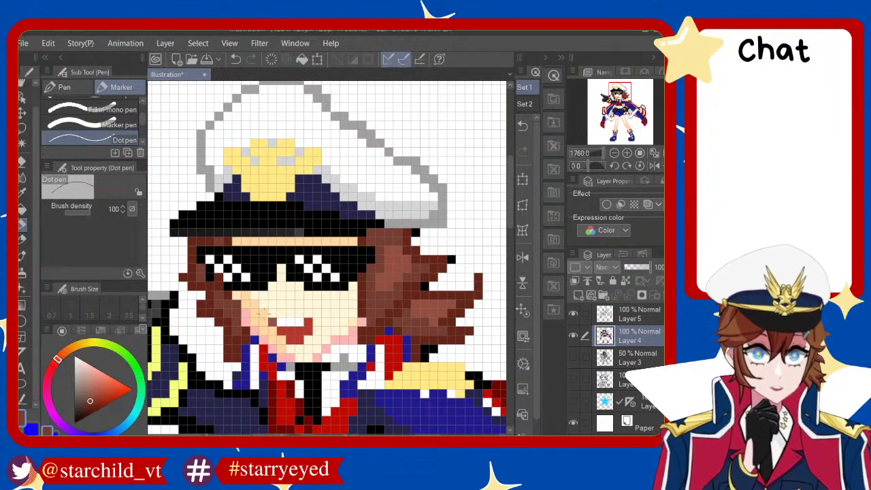
On Layer 5, erase the stray pixels at the edge of the sunglasses
click(636, 359)
click(633, 320)
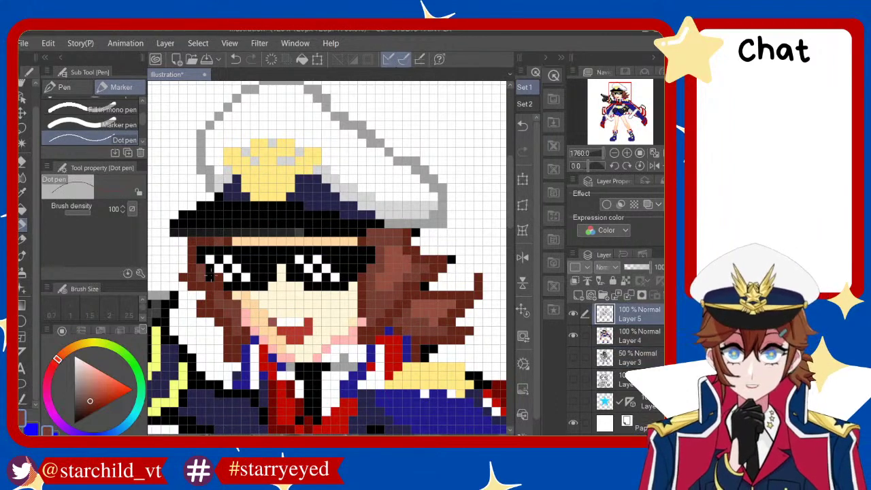
key(e)
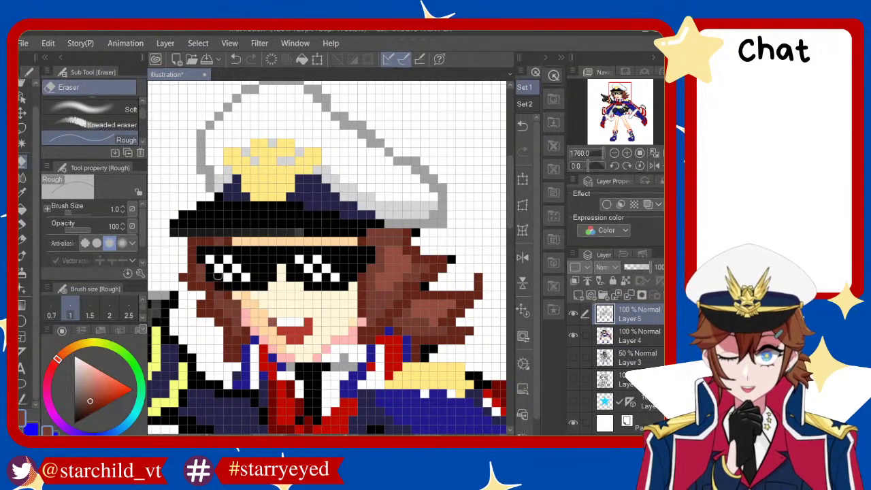
key(ctrl+z)
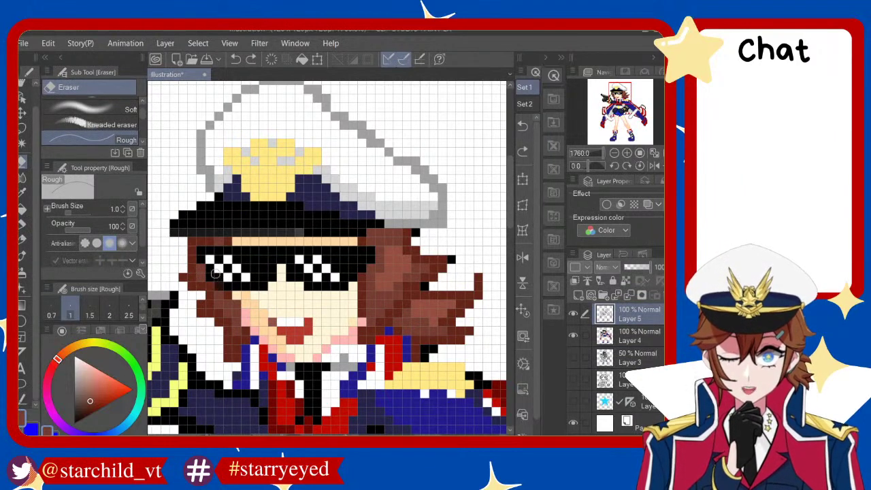
key(ctrl+y)
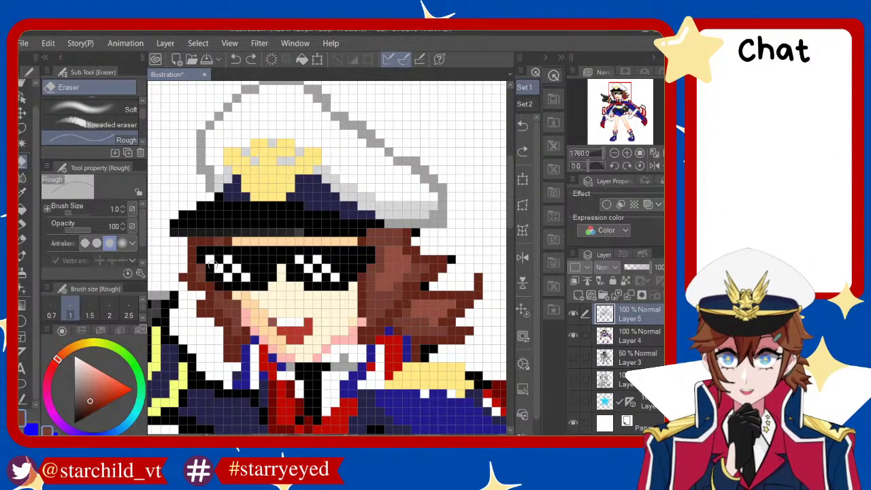
Zoom out, pick dark navy blue and draw with the Dot pen on Layer 4
scroll(252, 279, down, 3)
scroll(252, 279, down, 2)
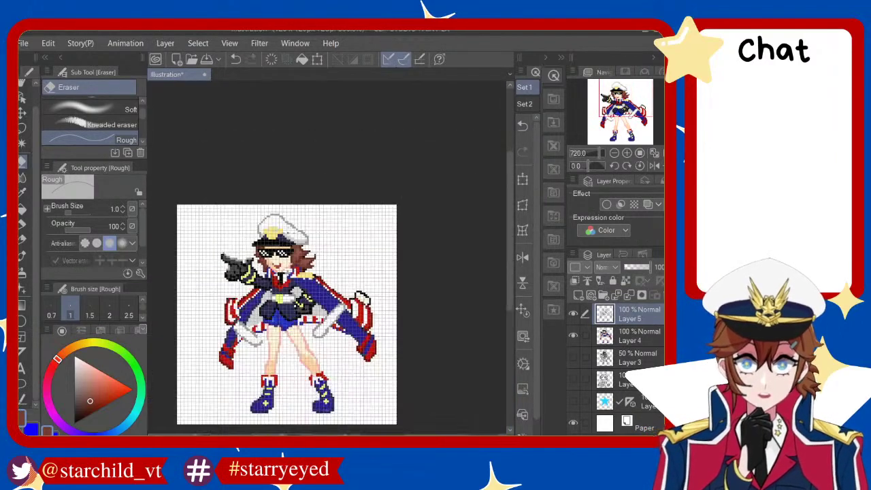
scroll(298, 296, up, 1)
scroll(298, 296, up, 1)
scroll(298, 297, down, 1)
scroll(298, 296, up, 1)
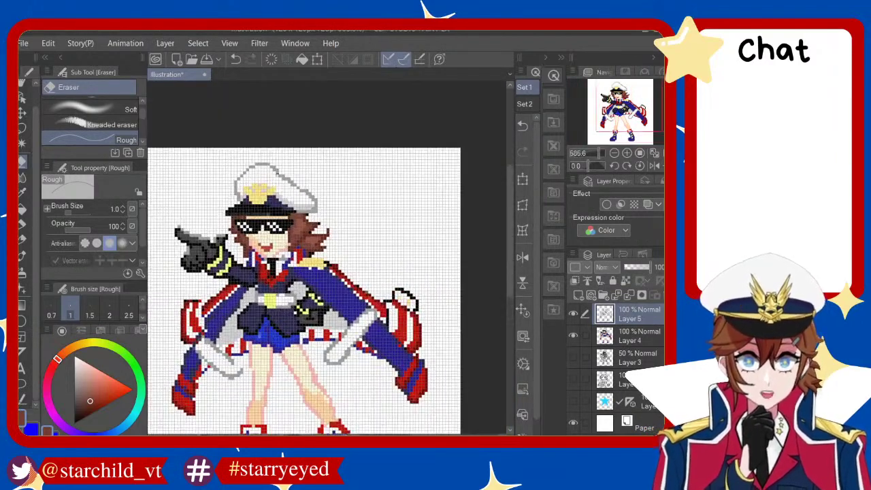
scroll(294, 310, down, 1)
scroll(294, 310, up, 2)
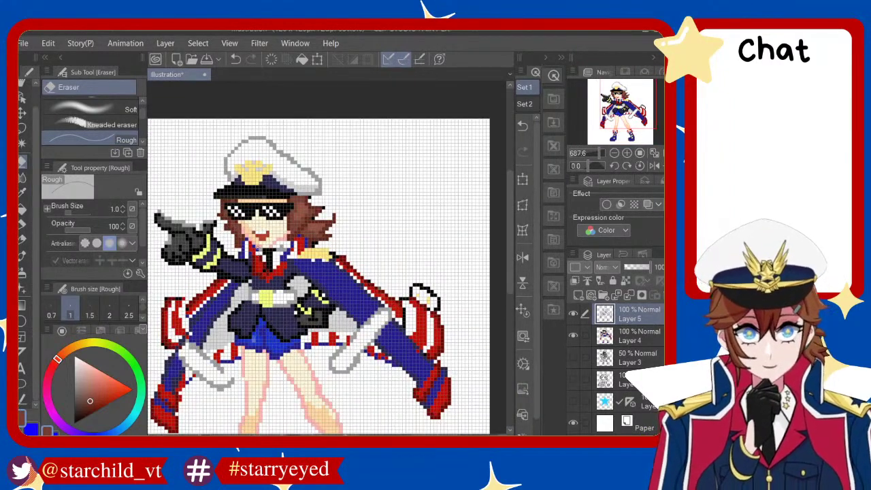
alt+click(199, 343)
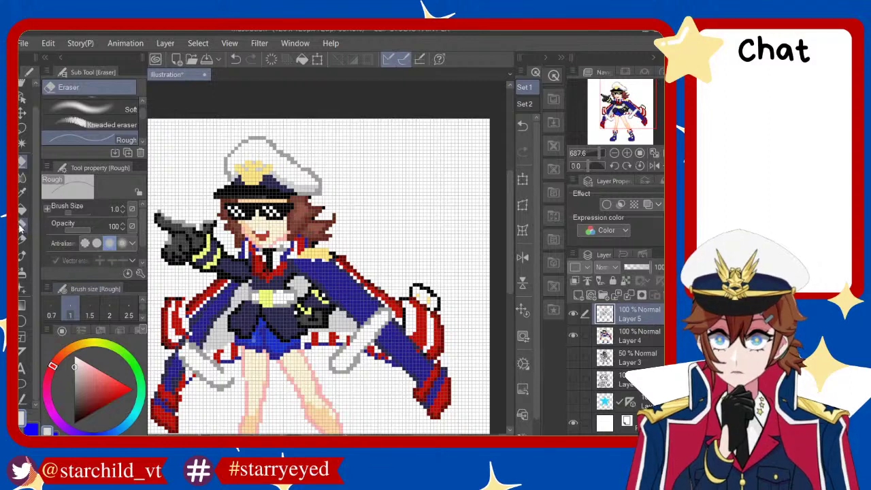
key(p)
click(633, 336)
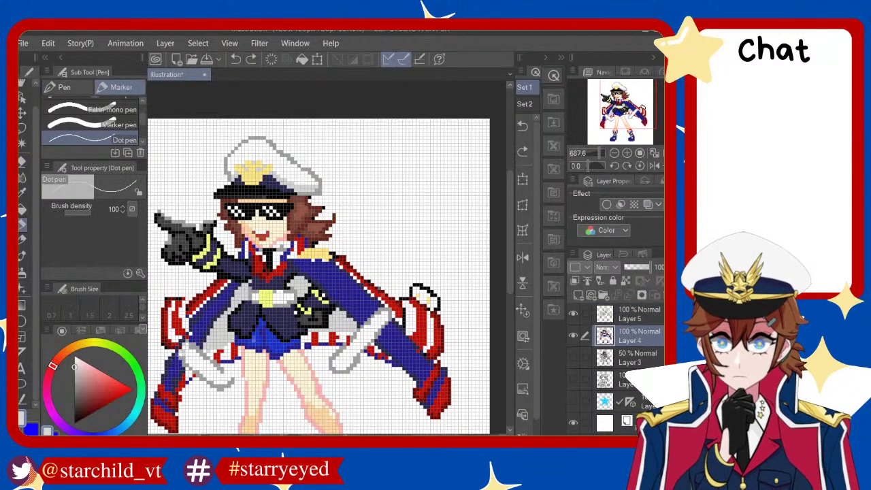
Touch up the pixels beside the right coat stripe, comparing before and after and keeping it
key(ctrl+z)
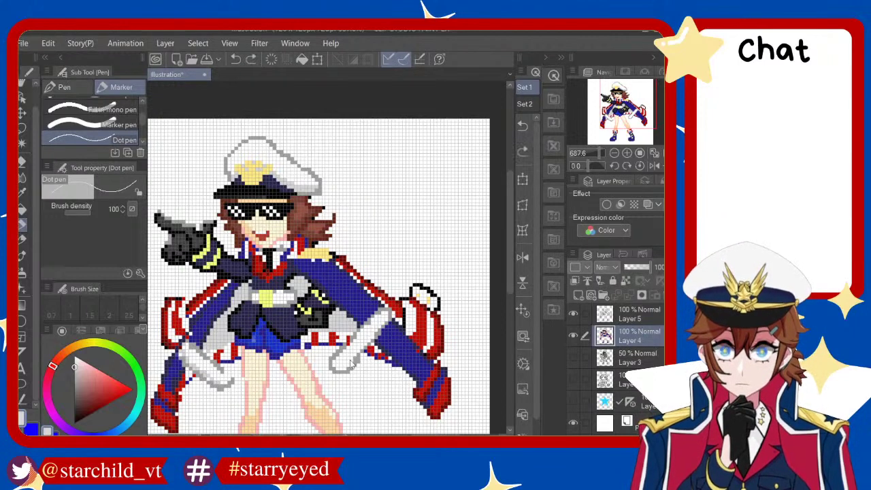
key(ctrl+y)
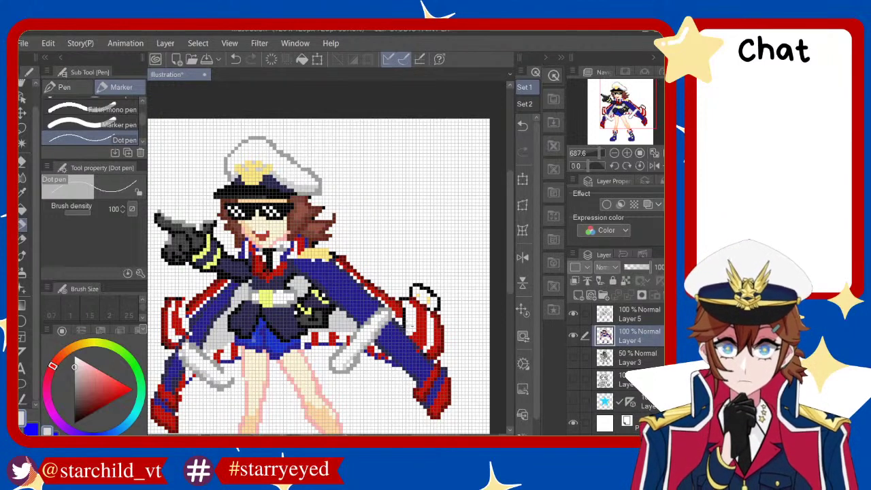
key(ctrl+z)
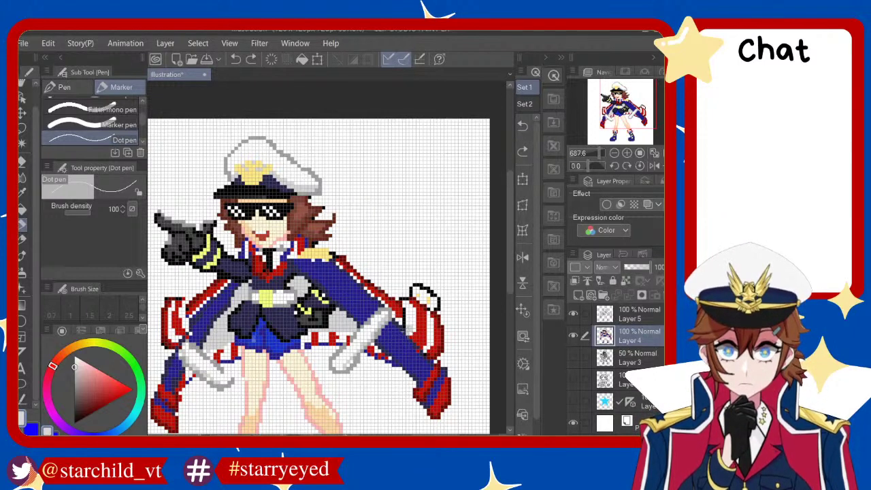
key(ctrl+y)
key(ctrl+z)
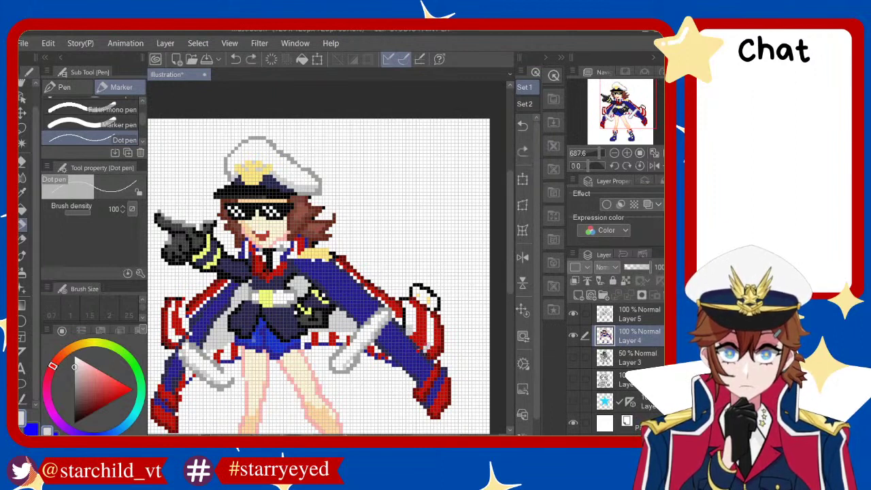
key(ctrl+y)
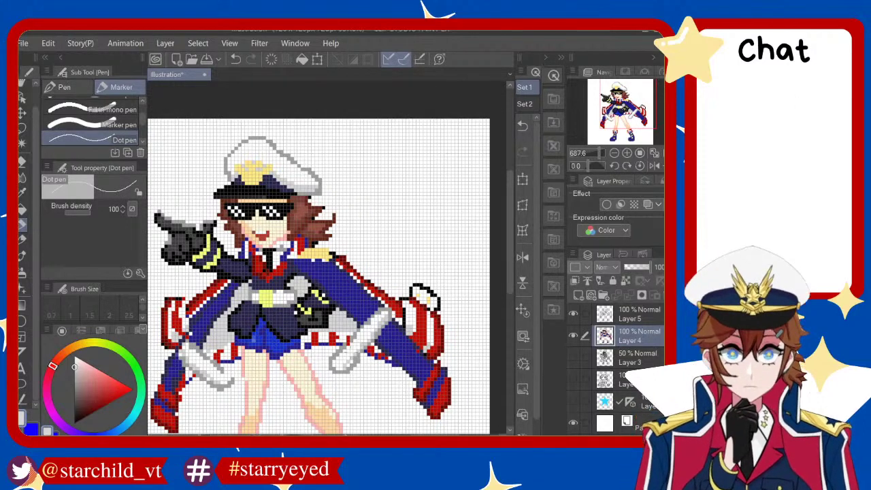
Hide the white paper background so the sprite sits on transparency
scroll(318, 277, down, 2)
scroll(318, 277, up, 2)
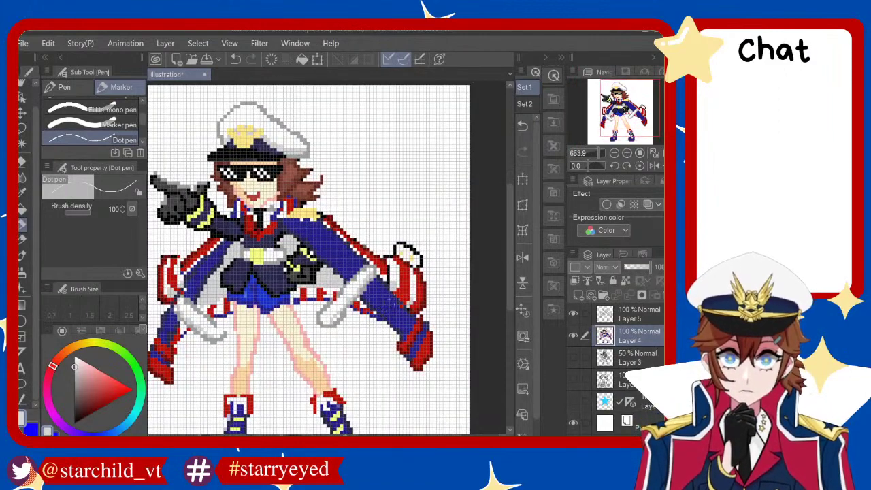
scroll(318, 259, down, 2)
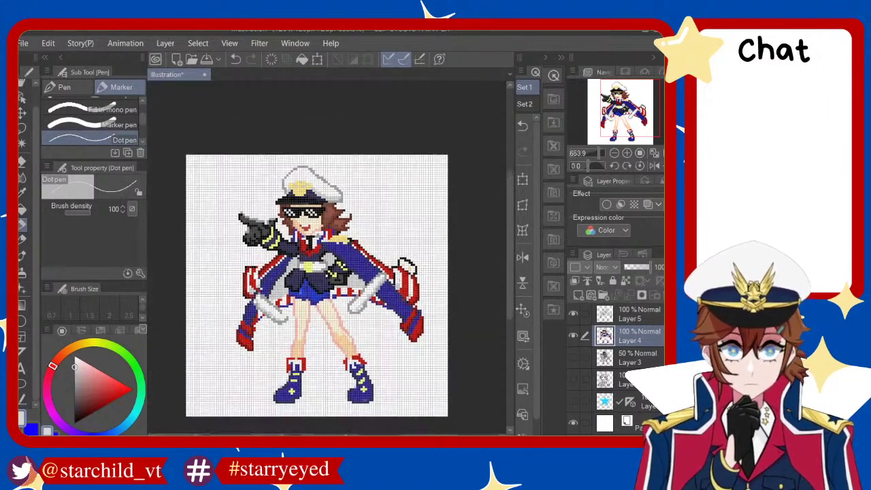
scroll(318, 259, down, 2)
scroll(317, 259, up, 2)
scroll(326, 259, up, 1)
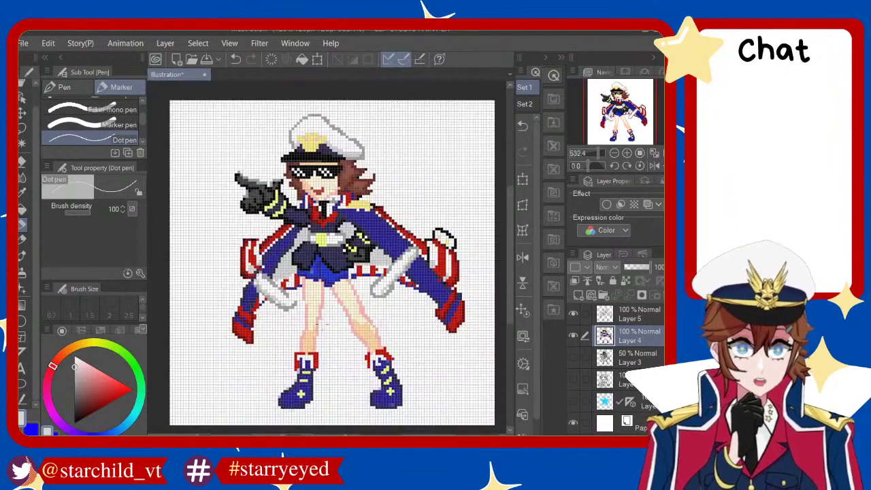
scroll(327, 259, up, 1)
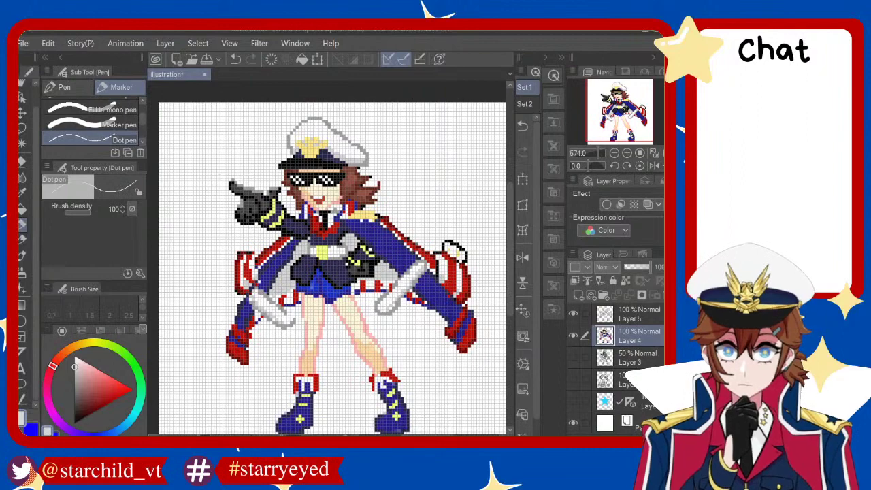
scroll(257, 160, down, 1)
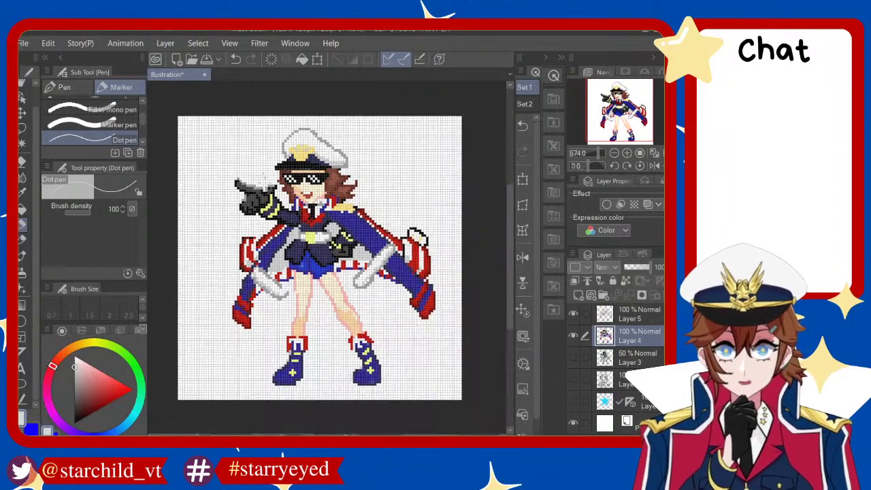
scroll(265, 177, up, 1)
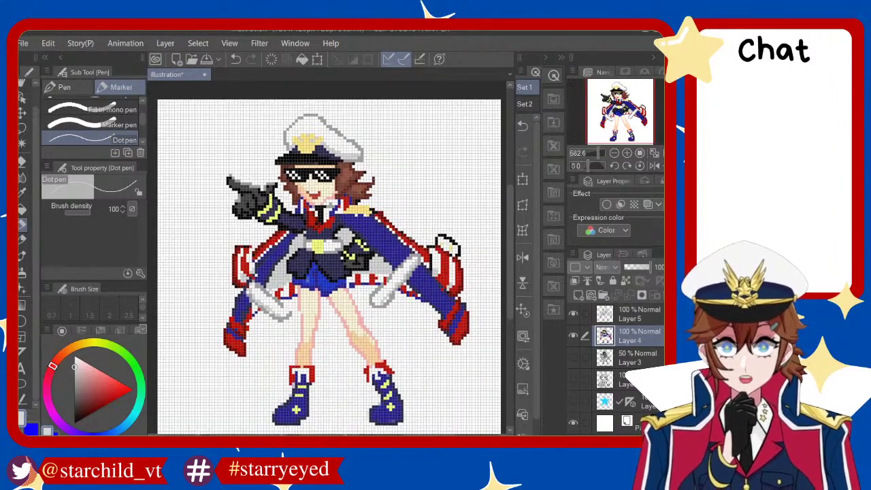
click(574, 425)
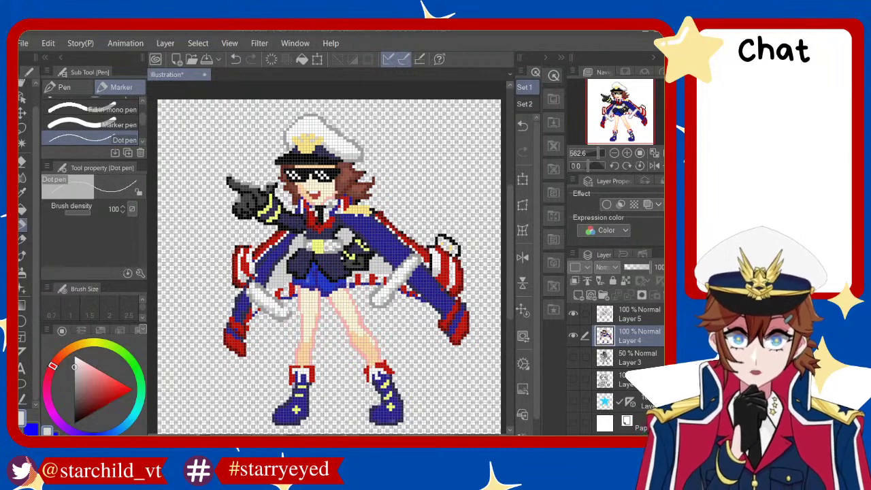
Save the sprite as star pixel.png
key(ctrl+s)
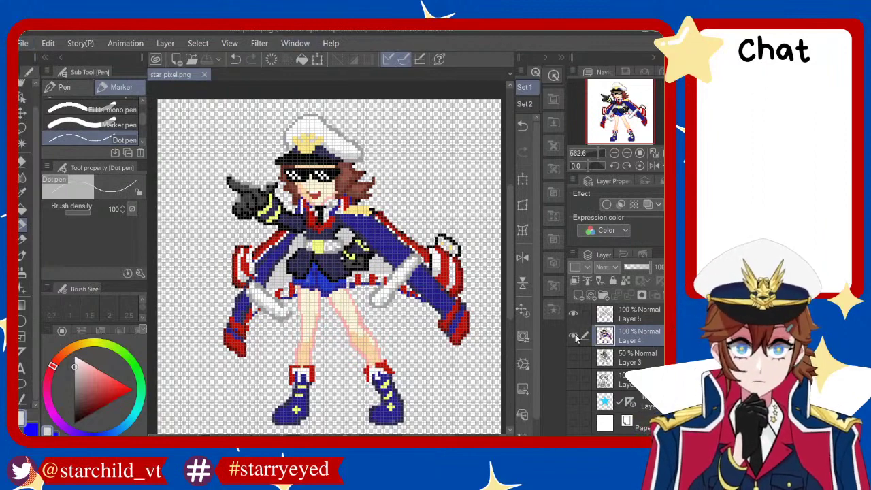
click(585, 314)
scroll(339, 136, up, 1)
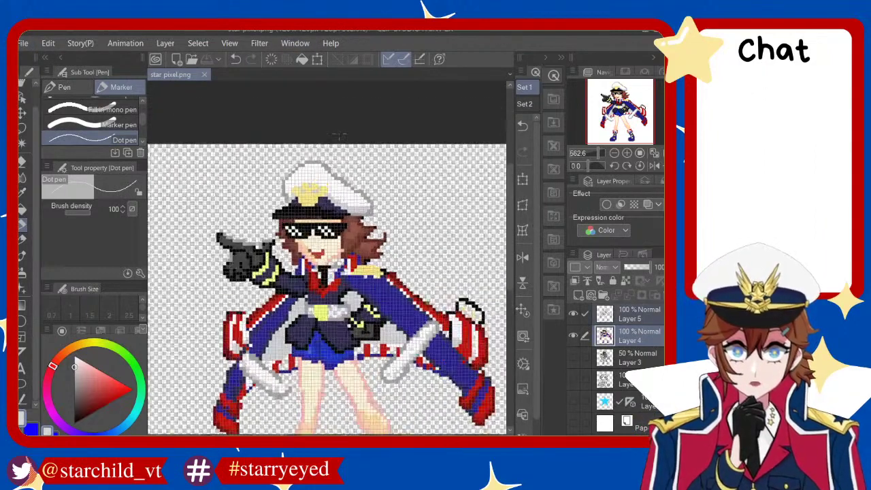
scroll(338, 136, up, 1)
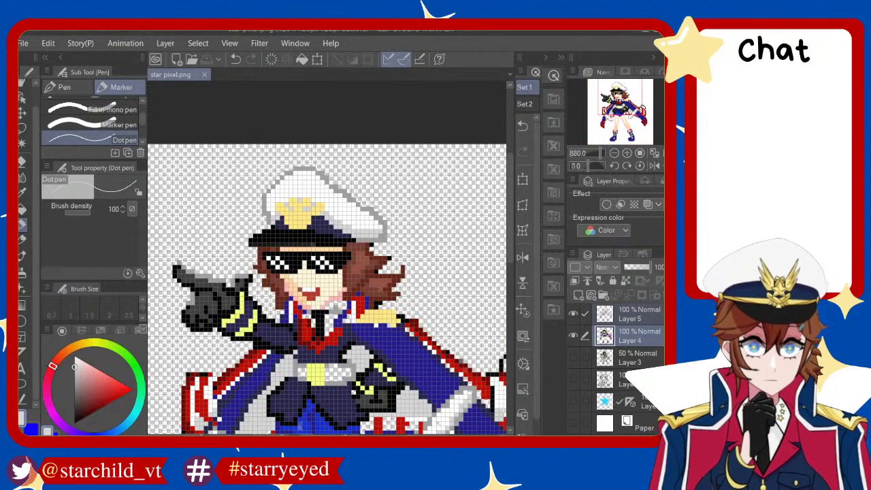
Lasso the cap, then stretch it slightly upward and nudge it right with Scale/Rotate
key(m)
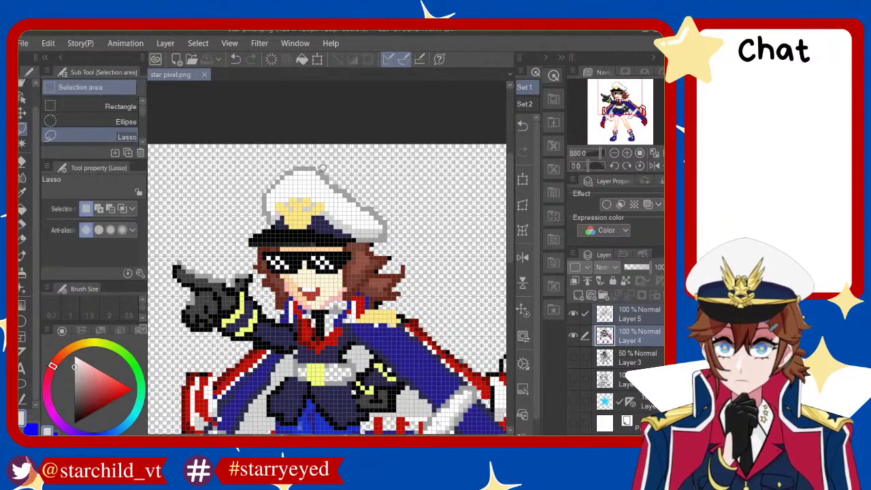
mouse_move(349, 153)
mouse_down()
mouse_move(249, 173)
mouse_move(313, 241)
mouse_up()
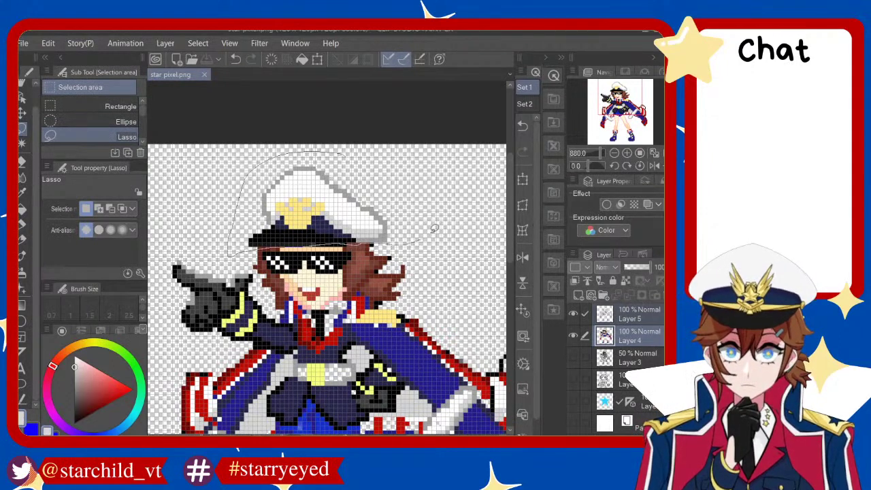
drag(313, 242, 385, 216)
click(381, 275)
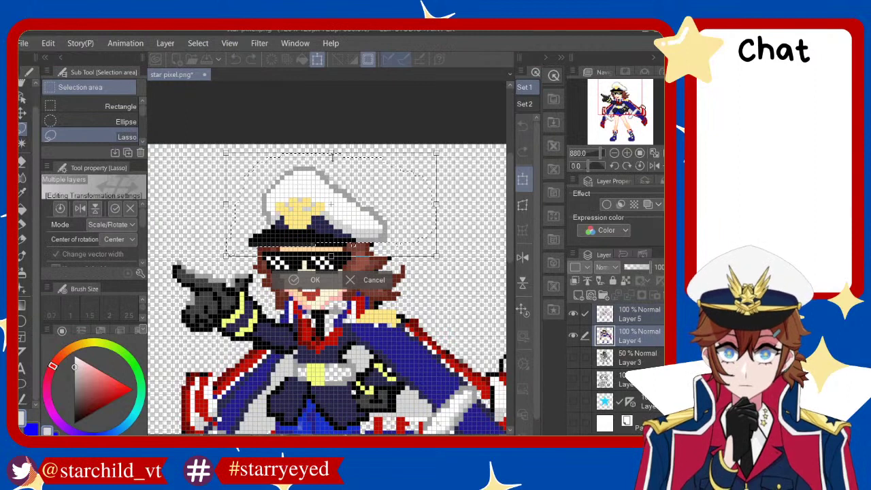
drag(331, 148, 331, 140)
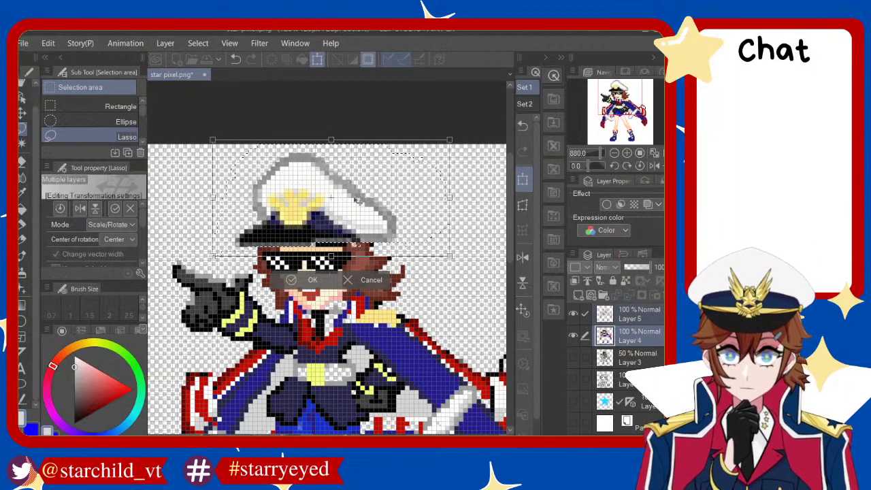
drag(390, 244, 395, 244)
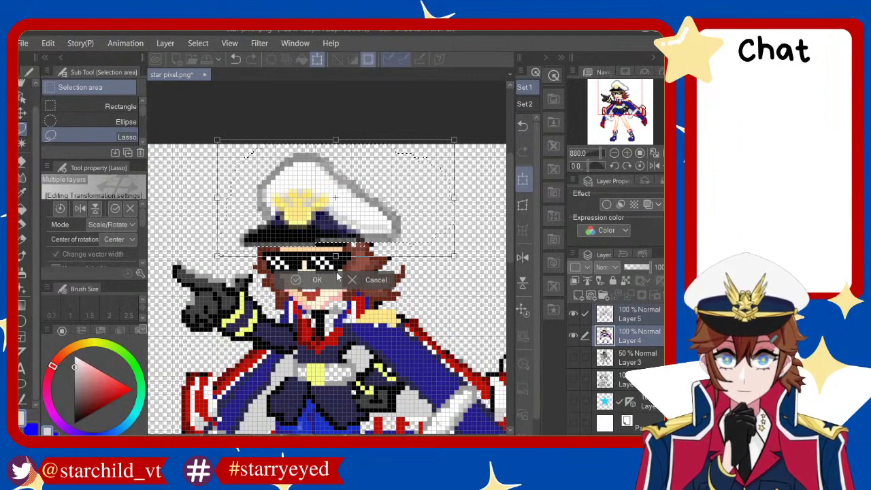
click(303, 279)
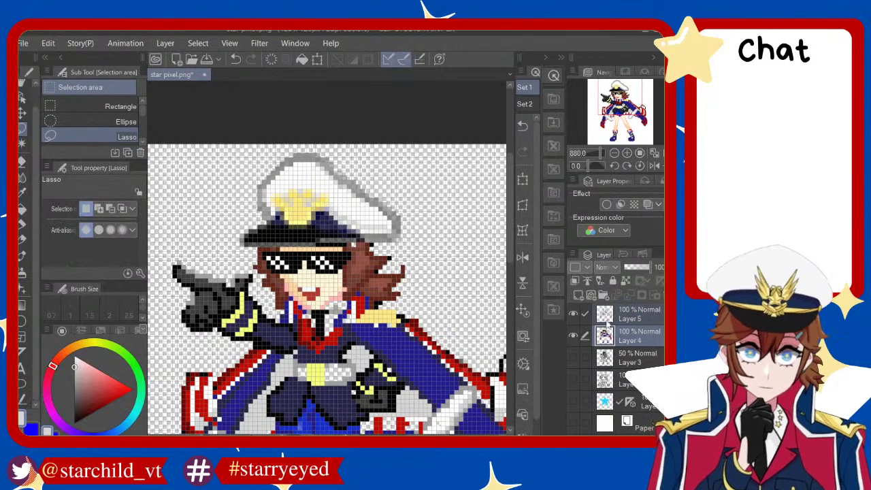
scroll(271, 233, up, 1)
On Layer 4, erase the stray grey and dark pixels around and under the brim
scroll(271, 233, up, 1)
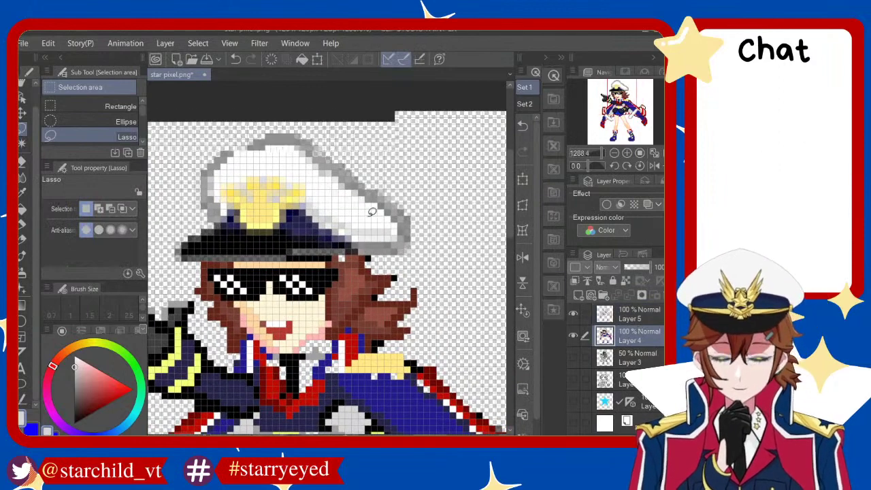
scroll(271, 234, up, 2)
key(e)
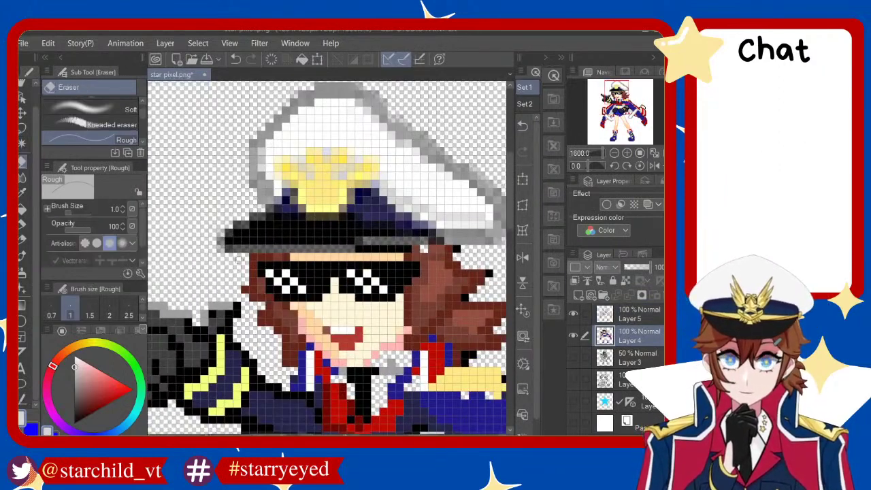
mouse_move(231, 249)
mouse_down()
mouse_move(216, 251)
mouse_move(232, 220)
mouse_move(261, 208)
mouse_up()
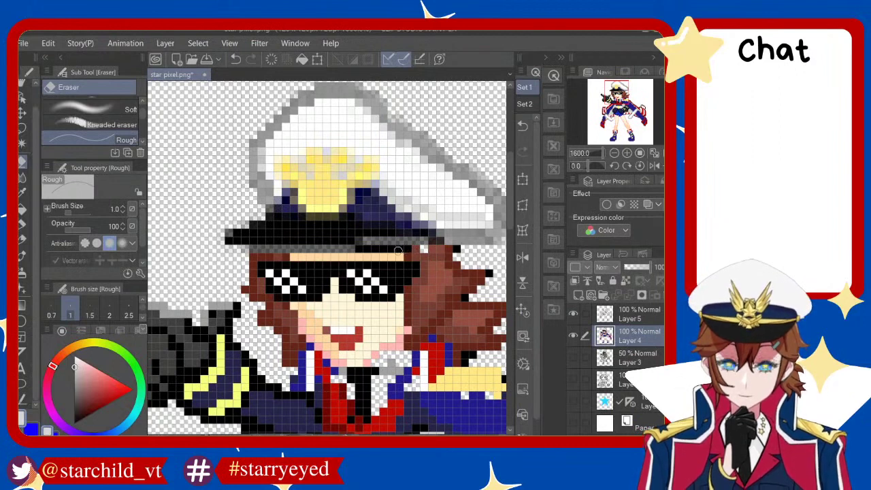
mouse_move(399, 250)
mouse_down()
mouse_move(238, 253)
mouse_move(406, 256)
mouse_up()
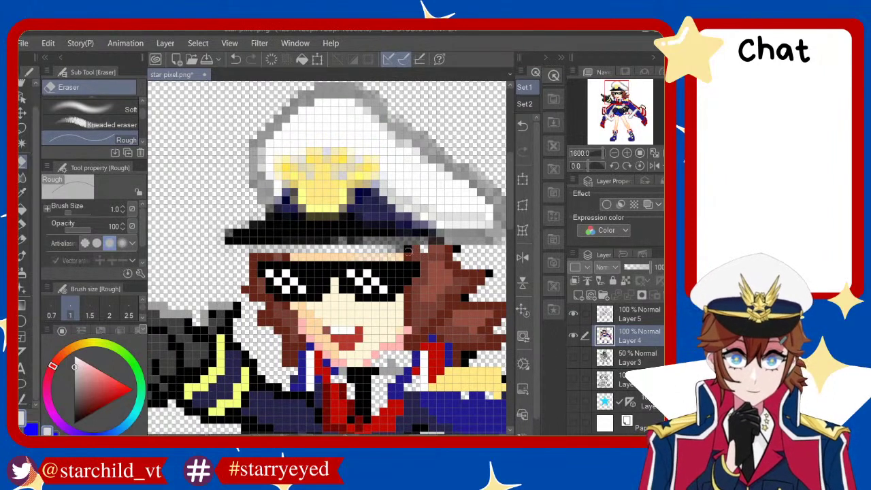
drag(414, 252, 375, 243)
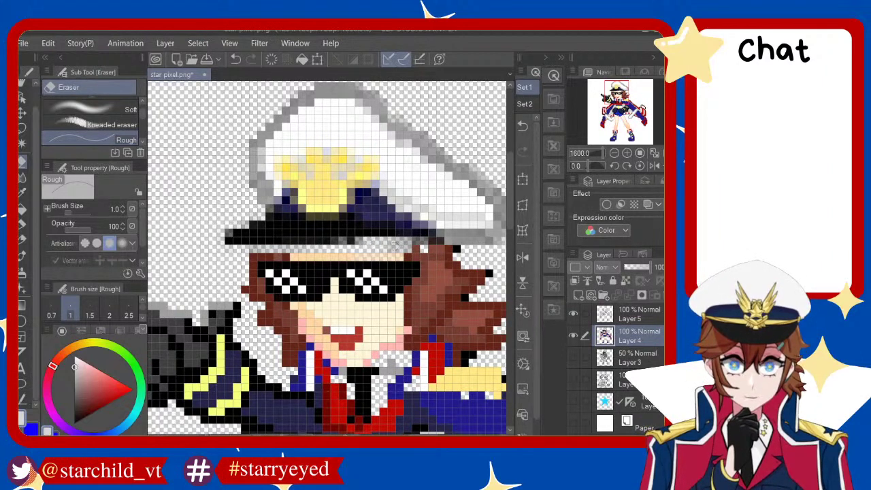
drag(429, 238, 498, 241)
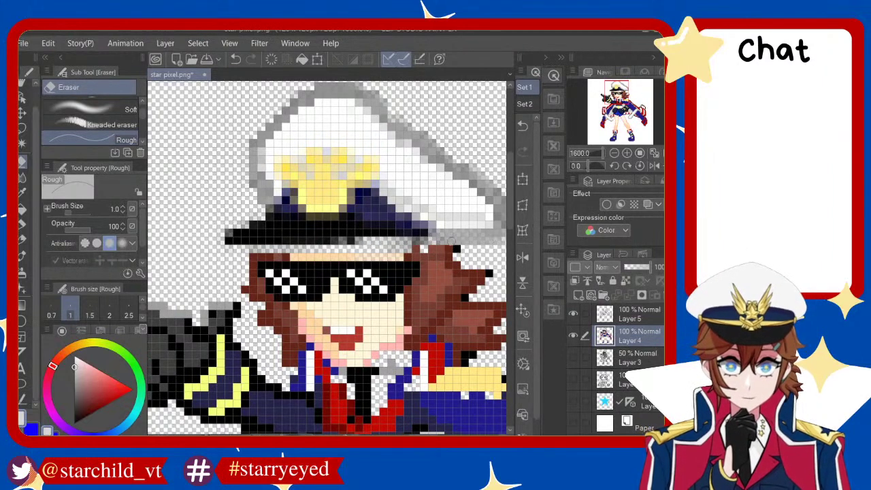
Check the brim's right tip on Layer 5, then erase its dark pixel on Layer 4
click(636, 313)
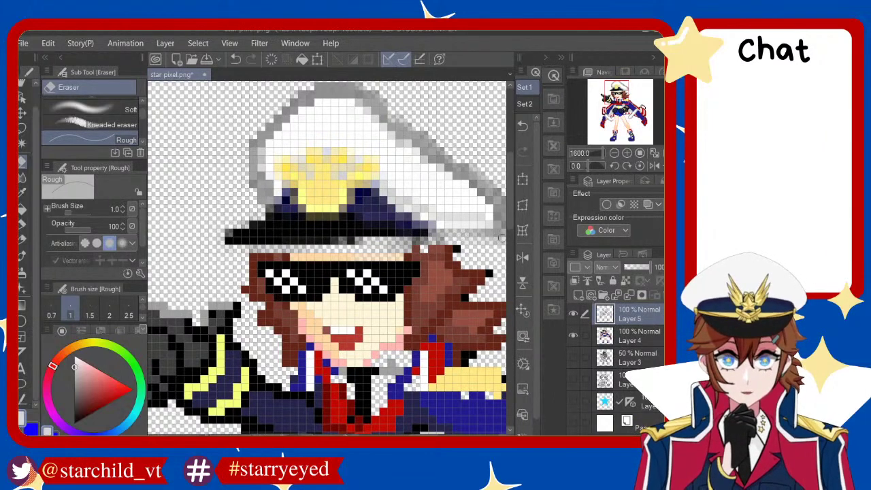
scroll(451, 235, down, 3)
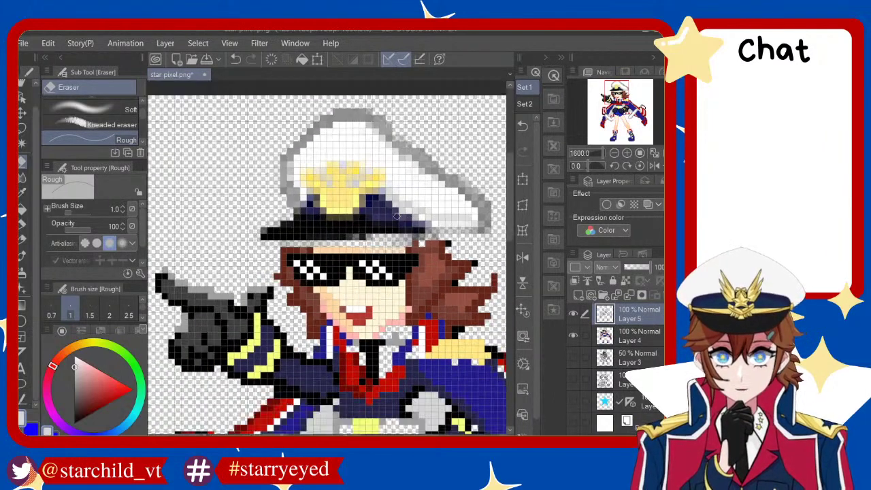
scroll(463, 225, up, 2)
scroll(476, 214, up, 2)
click(478, 210)
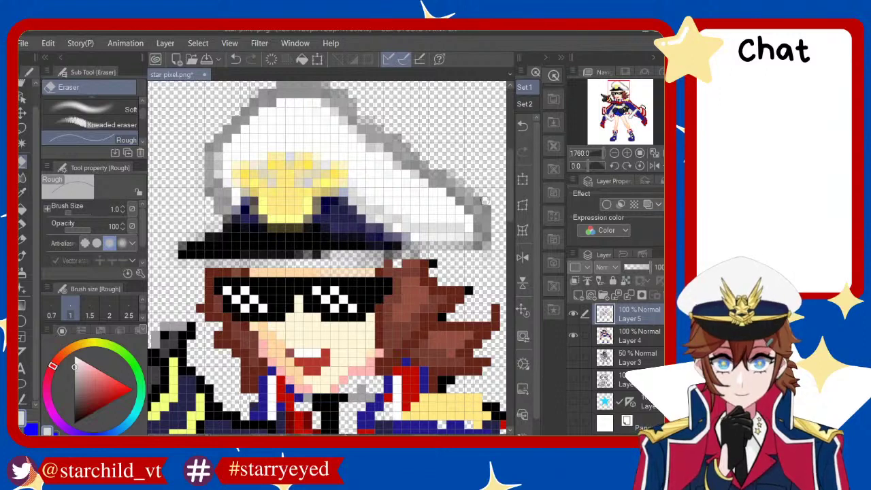
click(642, 338)
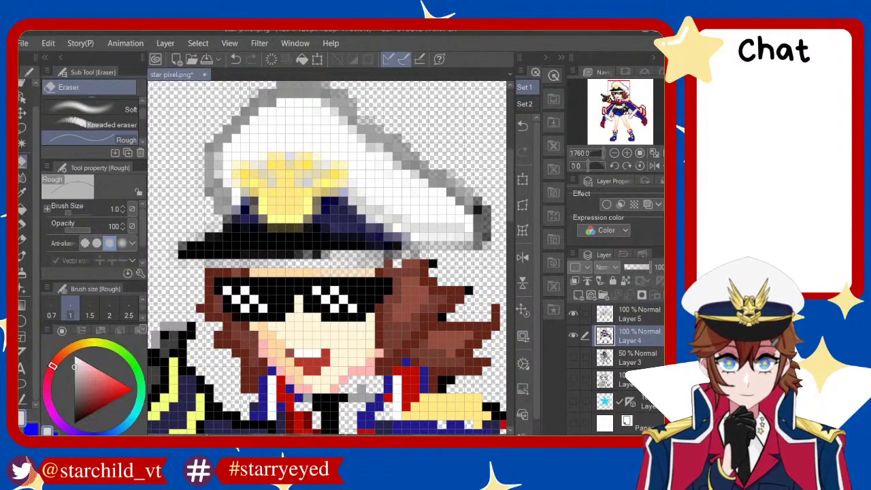
click(480, 208)
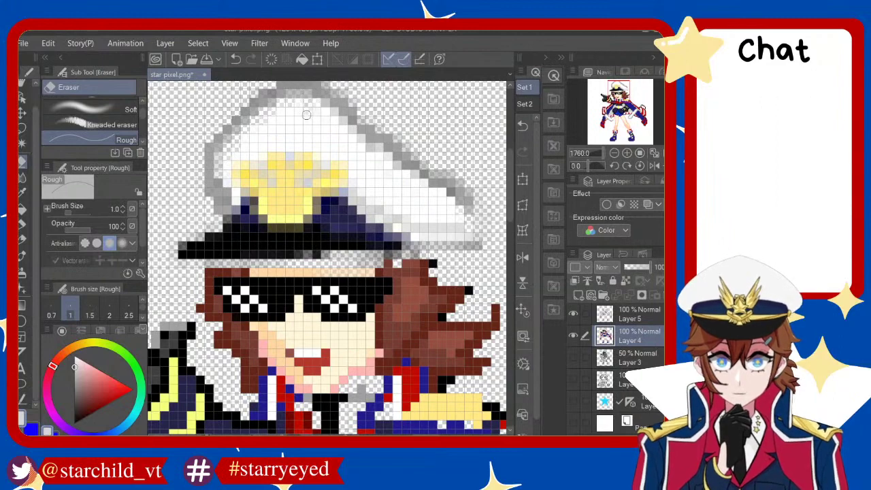
Select Layer 5, compare it on and off, and leave it hidden
scroll(306, 115, down, 4)
scroll(303, 109, up, 3)
scroll(301, 102, up, 2)
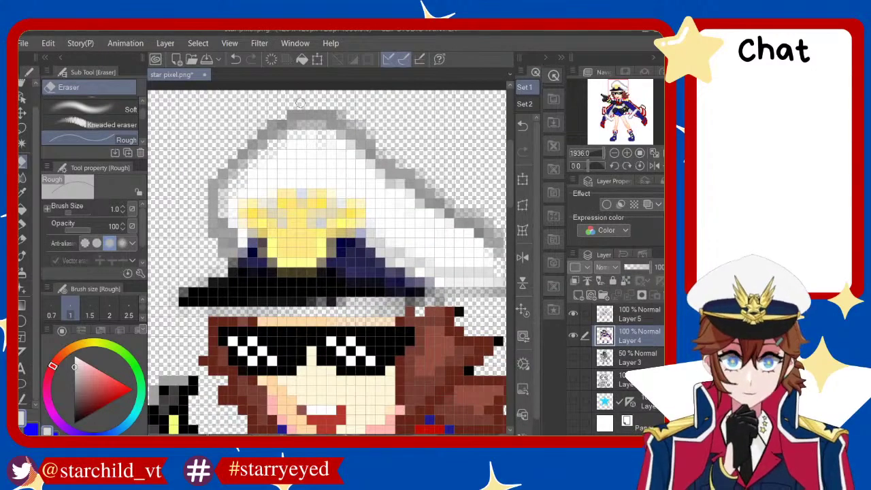
click(639, 314)
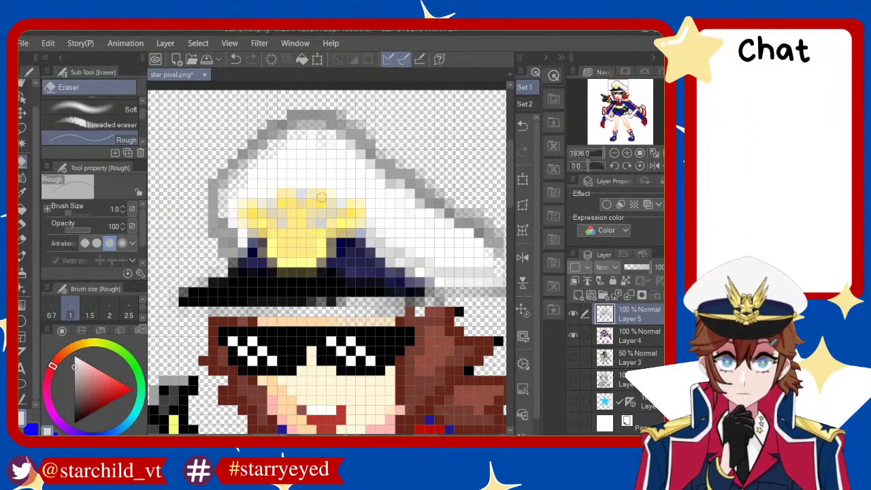
click(576, 315)
click(576, 314)
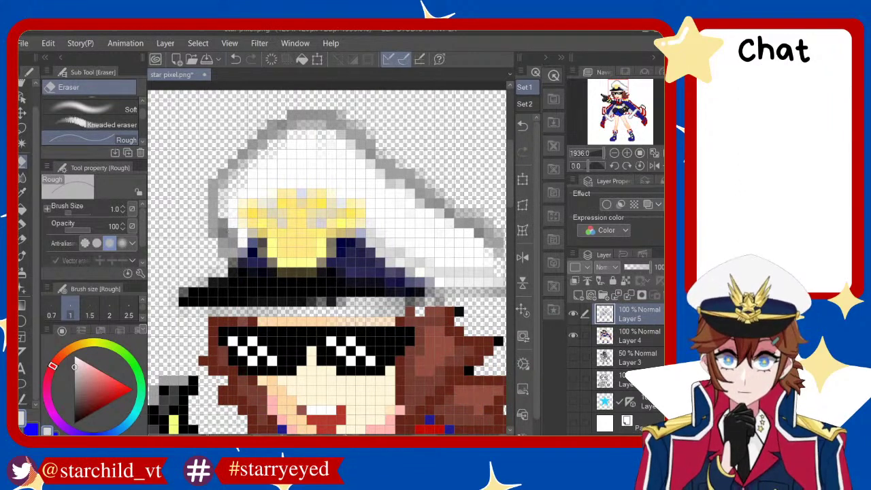
click(576, 314)
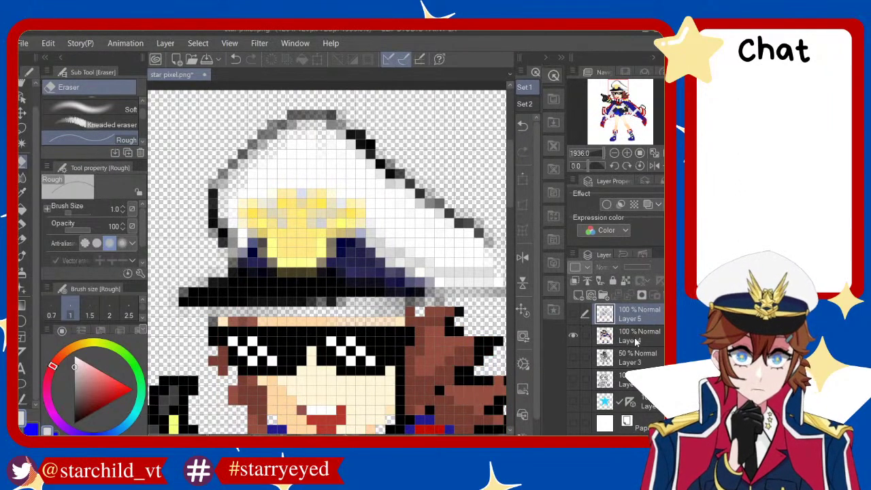
Back on Layer 4 with the Dot pen, undo a stray pixel edit on the cap
click(636, 343)
click(574, 337)
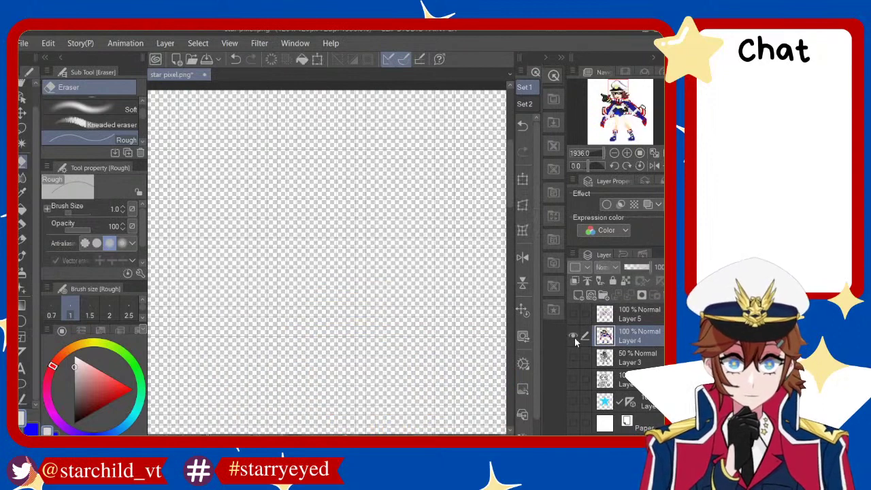
click(574, 337)
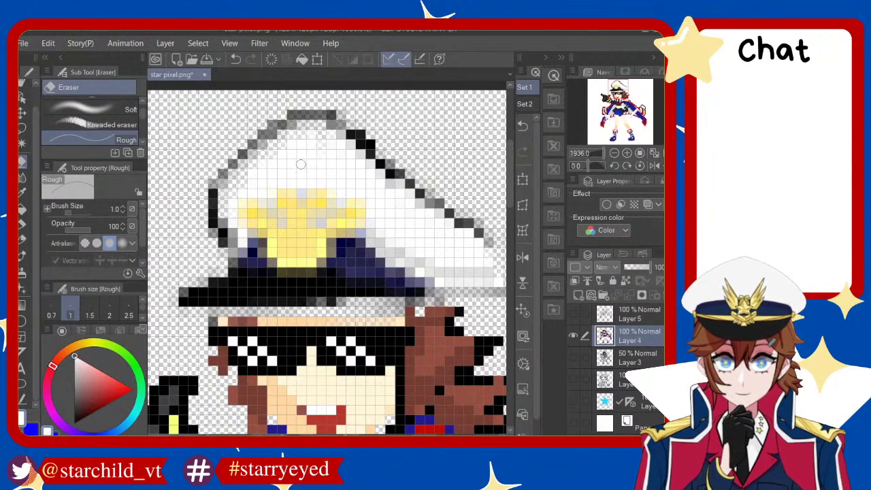
key(p)
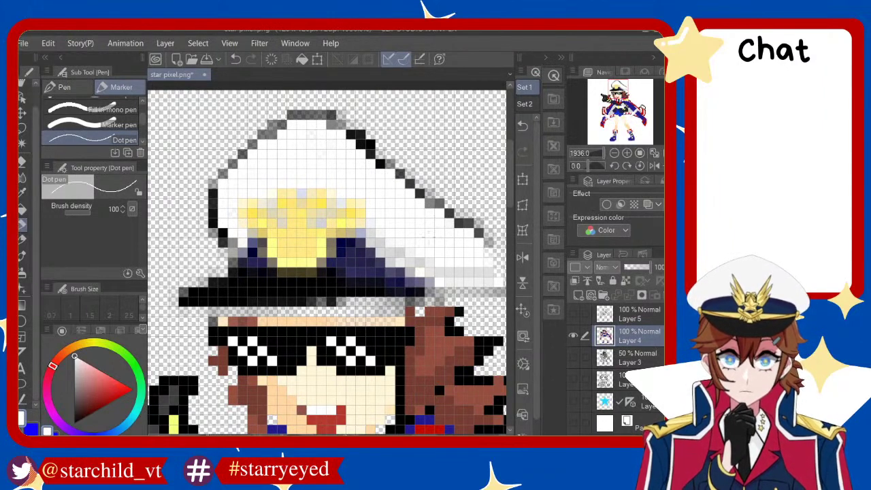
key(ctrl+z)
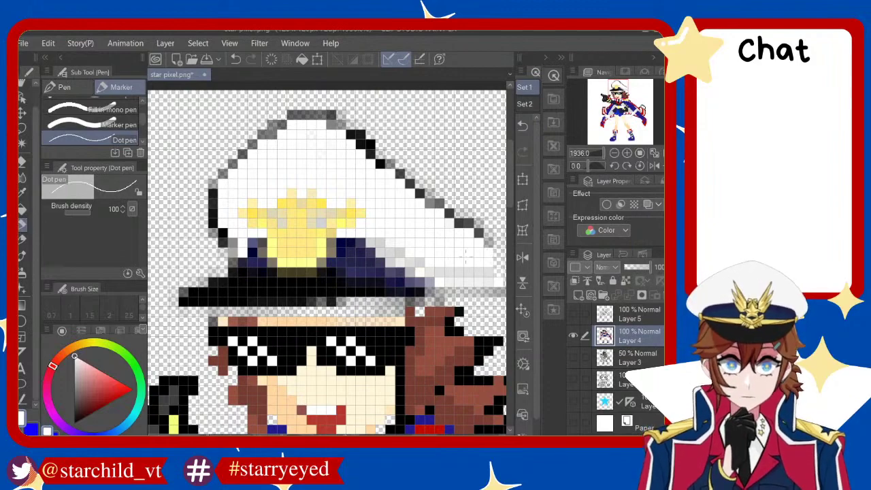
Erase the faint grey pixels trailing past the brim's right end, then zoom out
scroll(466, 252, down, 3)
scroll(335, 191, up, 1)
scroll(335, 190, up, 1)
scroll(335, 191, up, 1)
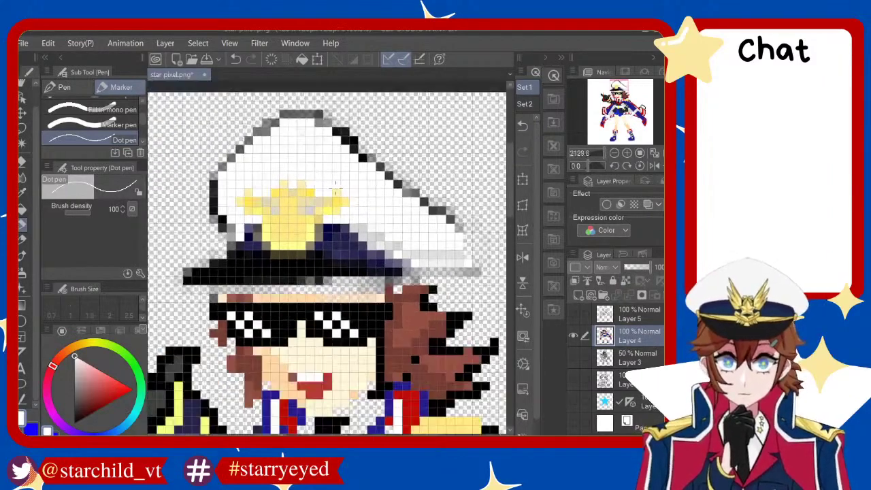
scroll(436, 257, up, 1)
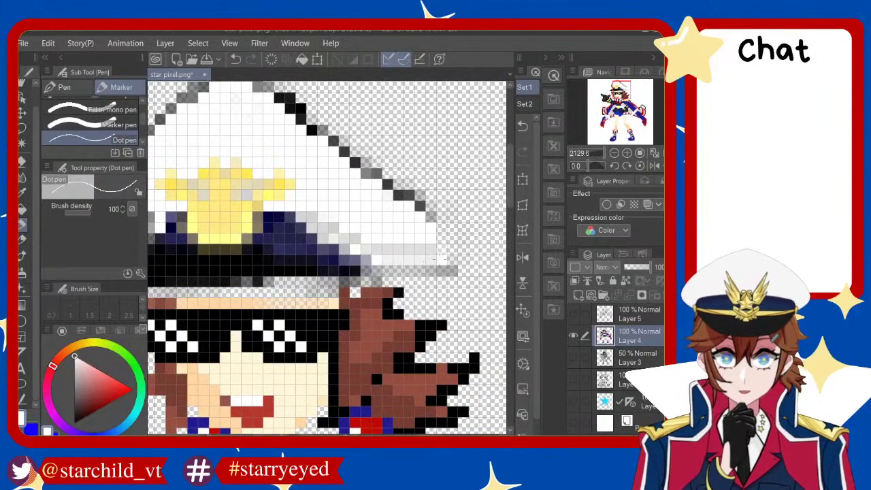
key(e)
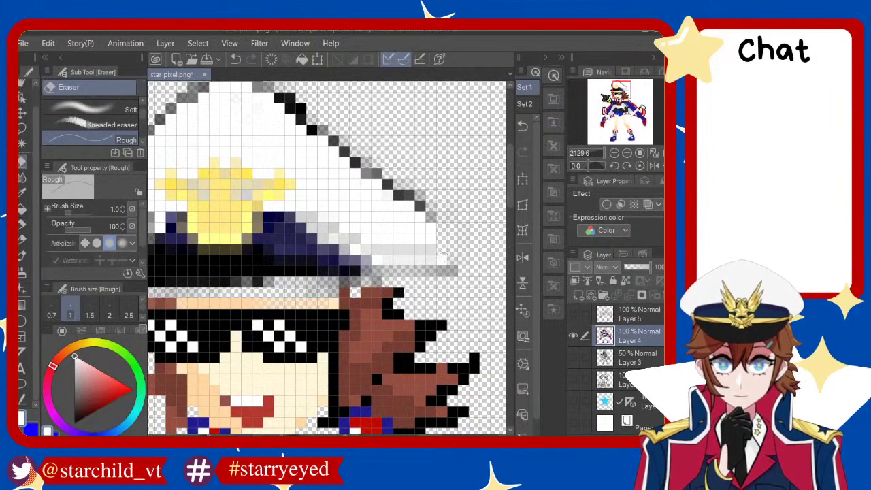
mouse_move(442, 258)
mouse_down()
mouse_move(447, 247)
mouse_move(452, 271)
mouse_up()
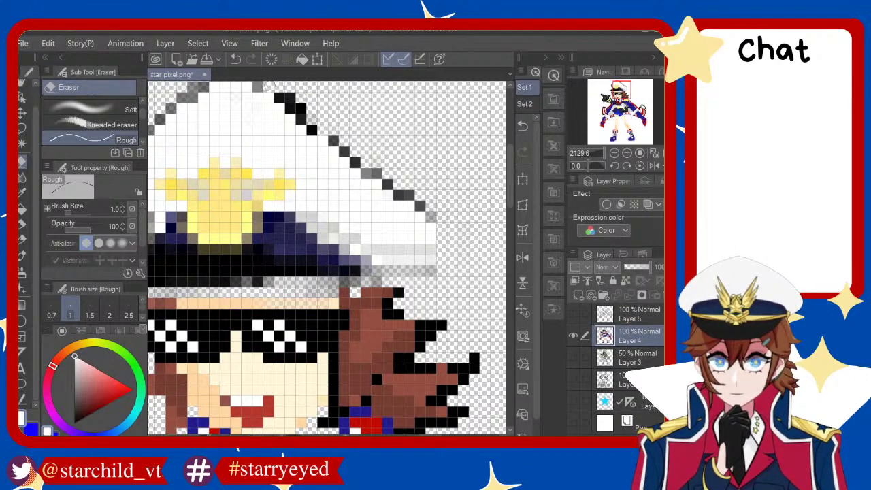
scroll(281, 88, down, 2)
scroll(280, 88, down, 2)
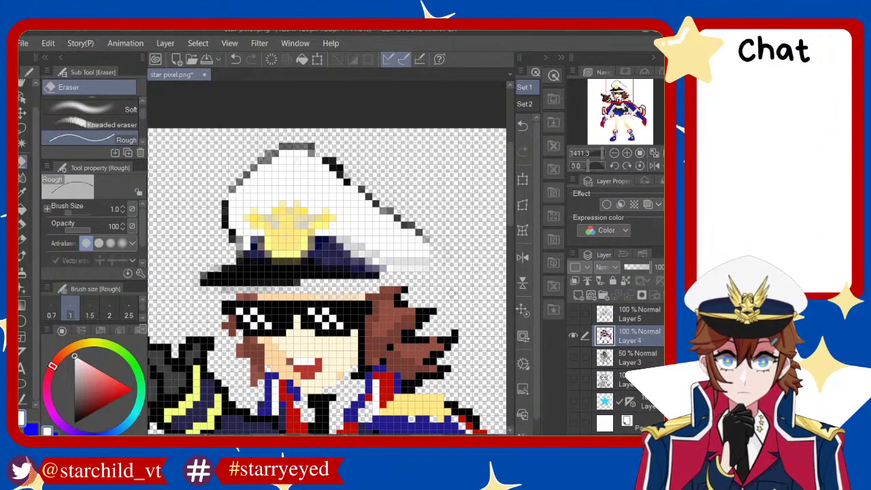
Show Layer 5's lighter hat overlay, return to Layer 4, and compare the last edit with undo/redo
scroll(327, 272, up, 2)
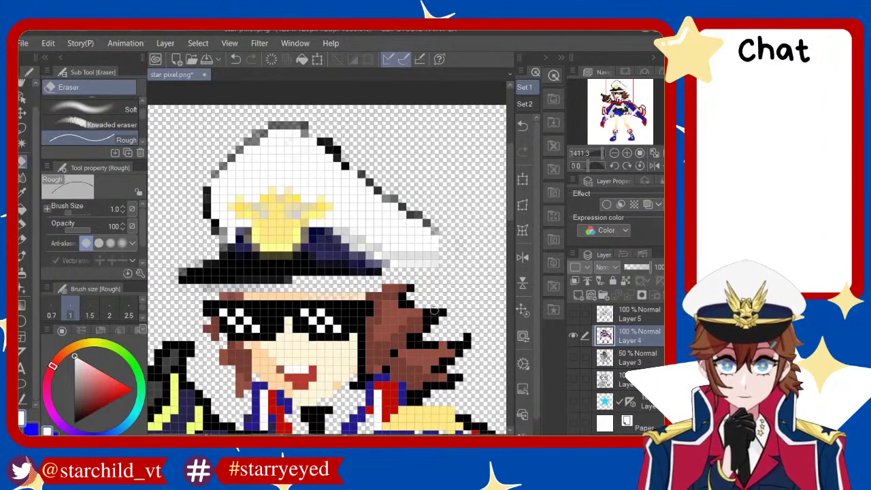
click(572, 314)
scroll(384, 235, down, 3)
scroll(384, 235, up, 2)
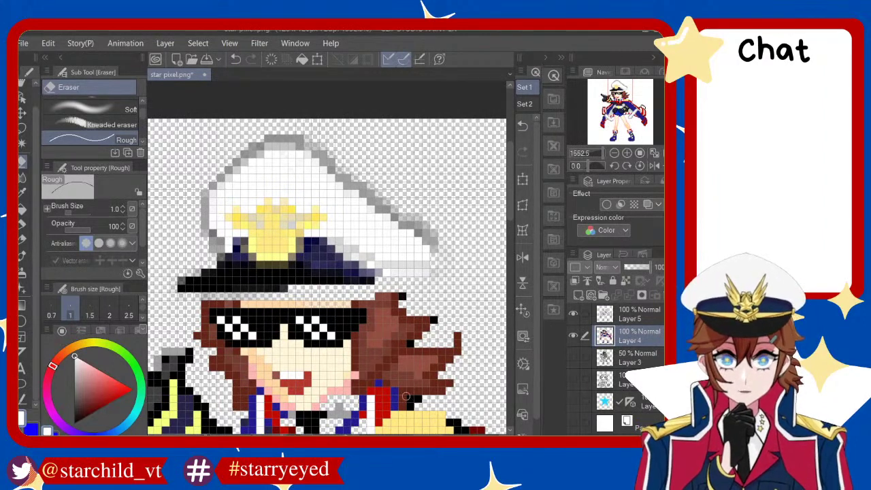
click(643, 315)
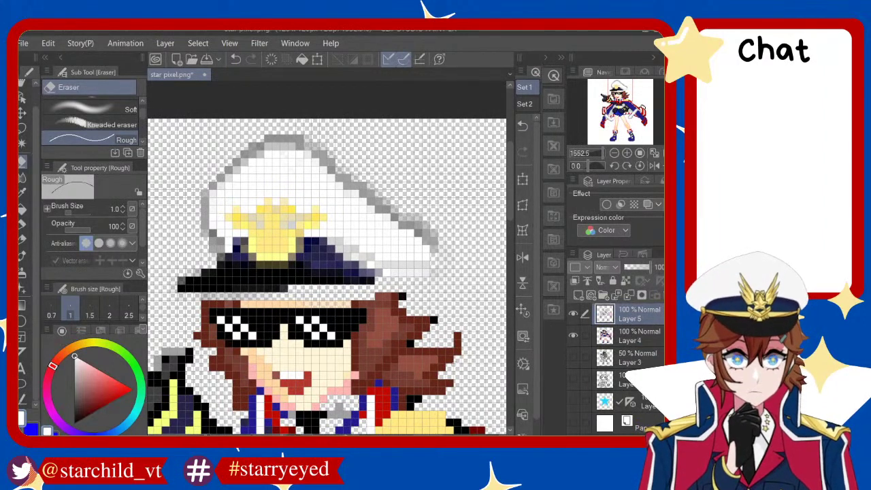
click(640, 335)
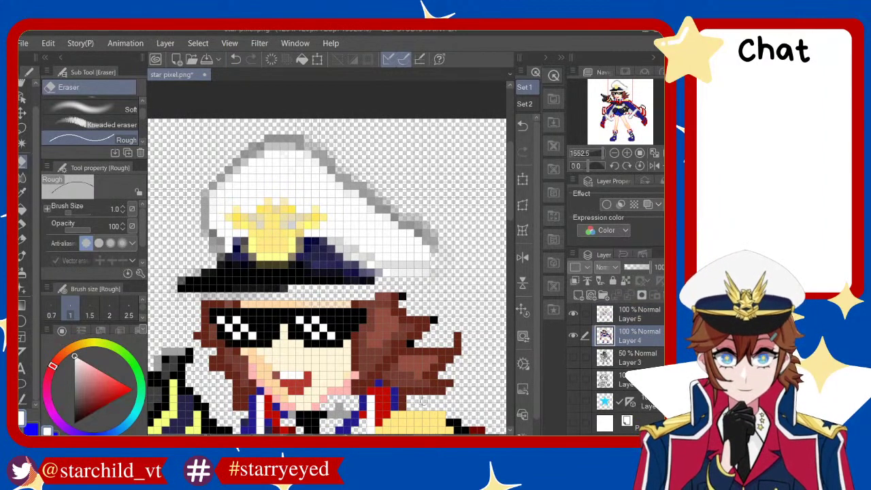
key(ctrl+z)
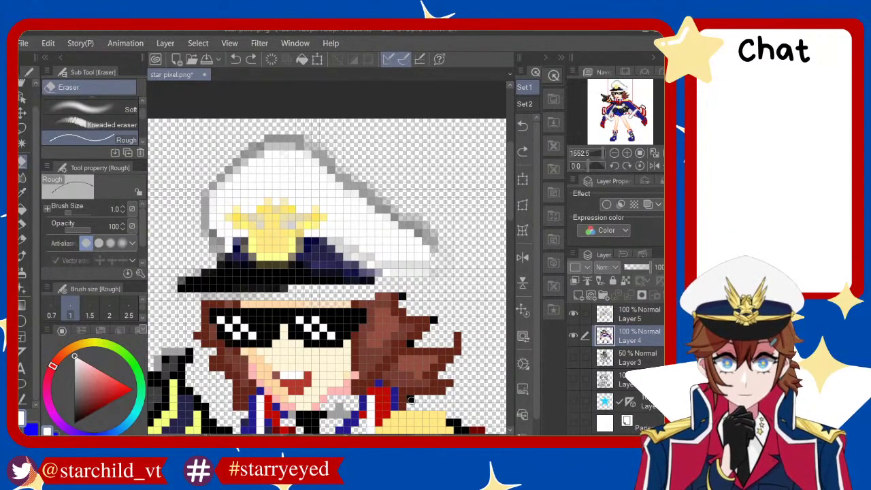
key(ctrl+y)
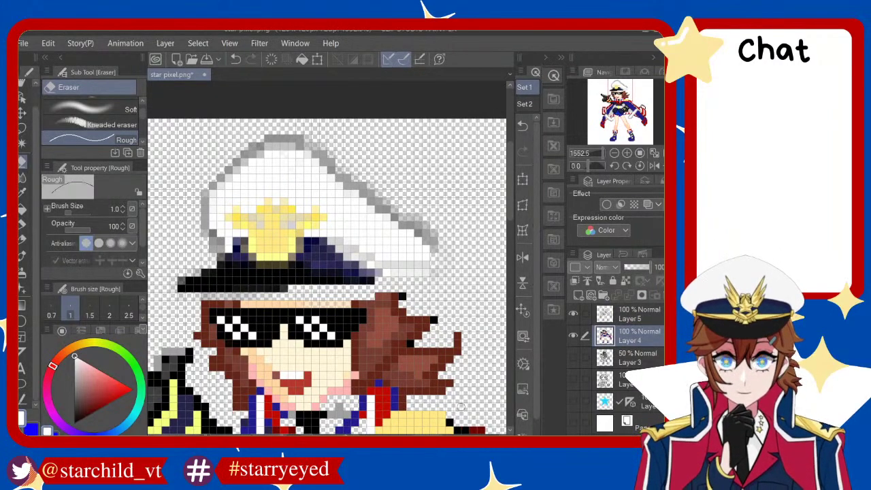
scroll(449, 420, down, 3)
scroll(431, 359, up, 2)
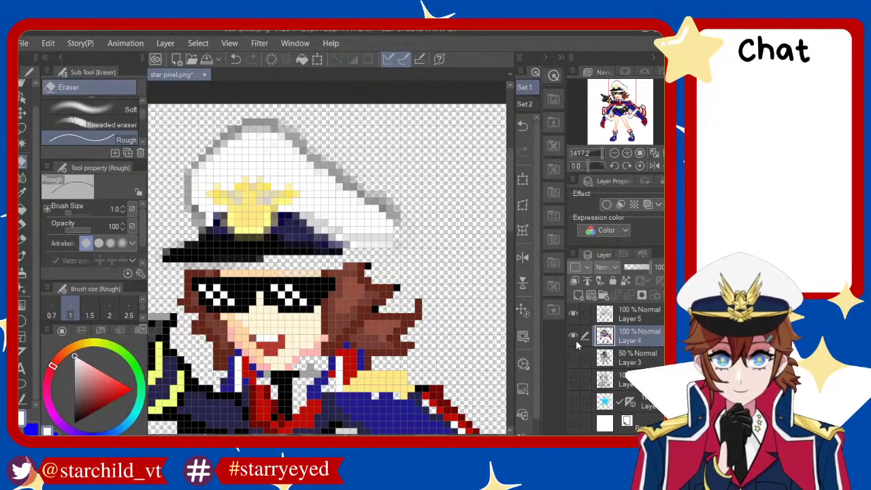
Extend the yellow shoulder epaulette using the sampled yellow and the Dot pen
alt+click(386, 376)
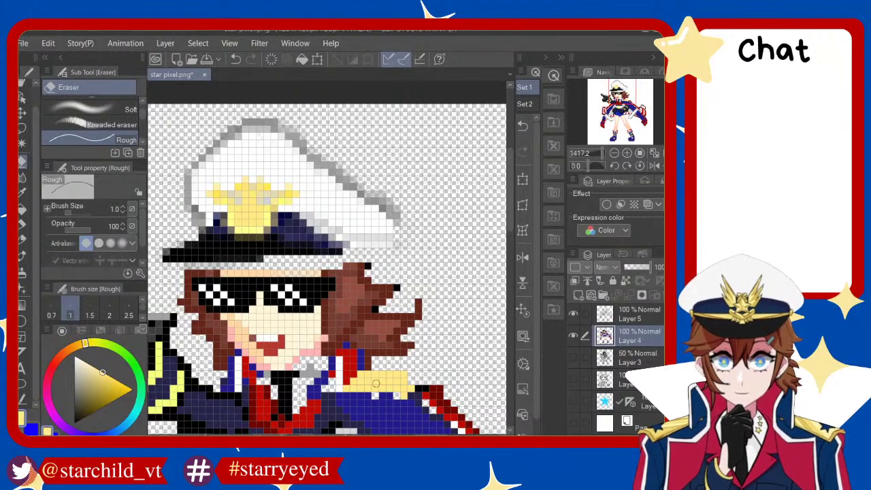
click(22, 224)
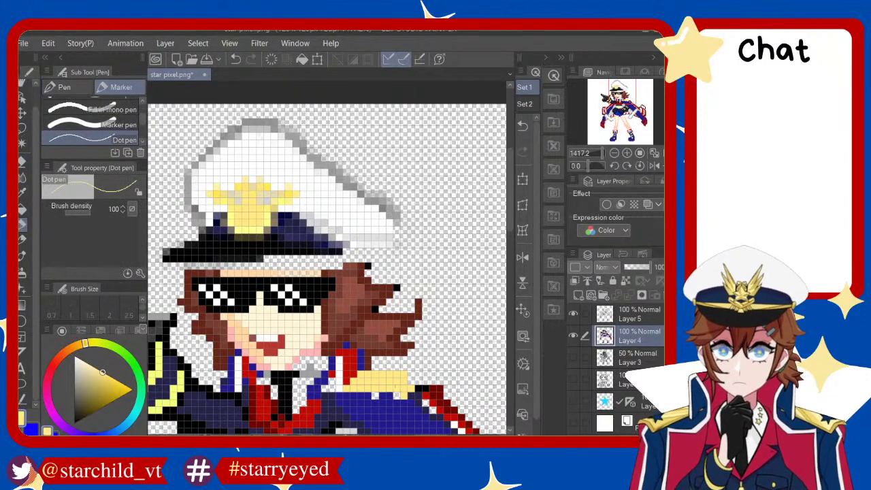
drag(357, 394, 420, 398)
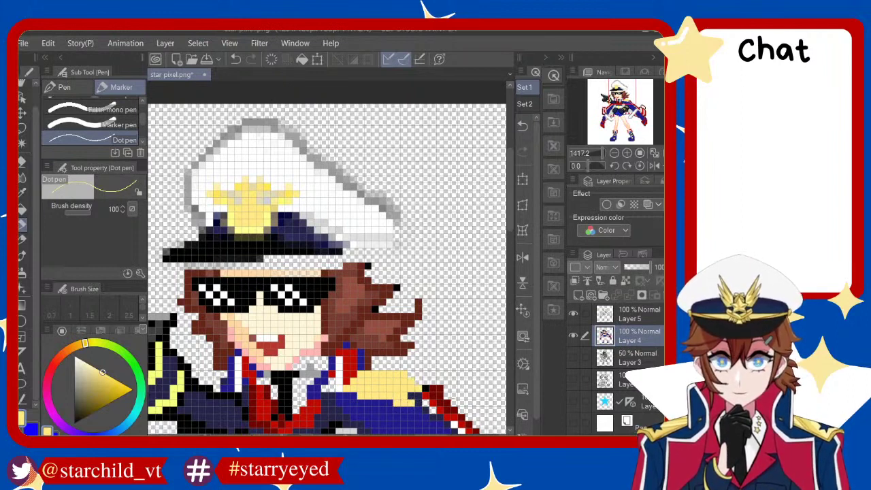
Shade the epaulette's edge with a darker yellow on Layer 5
click(648, 312)
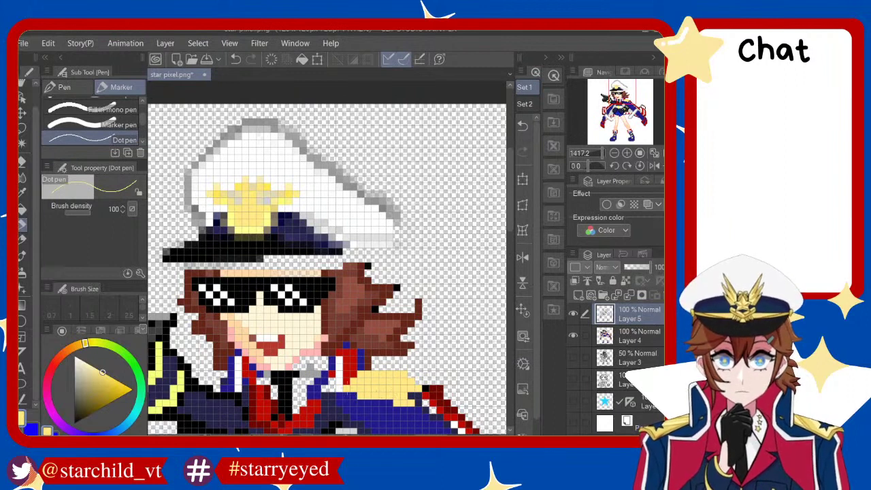
drag(102, 372, 123, 395)
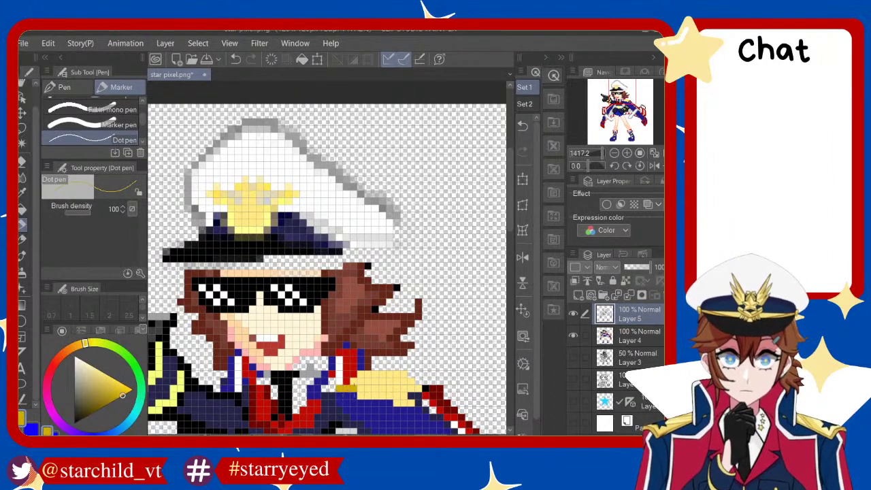
drag(337, 389, 409, 399)
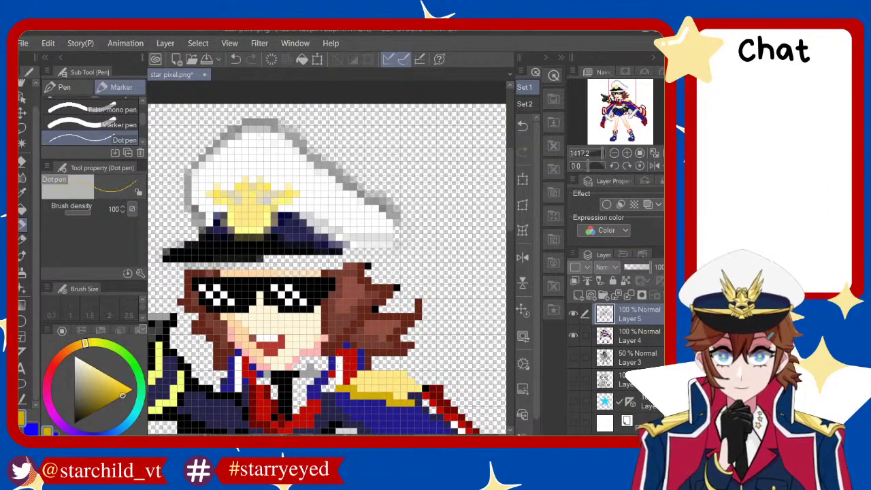
scroll(327, 272, down, 5)
scroll(328, 272, up, 4)
On Layer 4, sample the dark hair brown and draw a trial row under the brim
scroll(328, 272, down, 3)
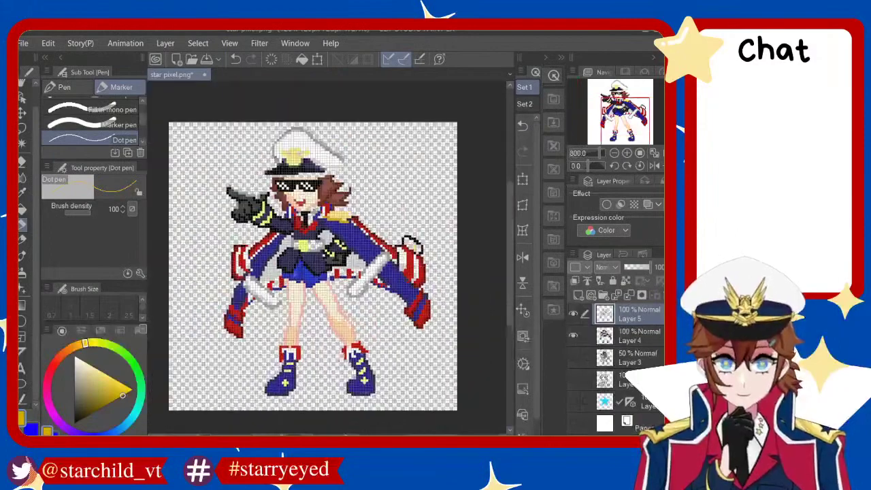
scroll(328, 273, up, 2)
scroll(328, 273, up, 2)
scroll(328, 273, down, 3)
scroll(328, 272, up, 2)
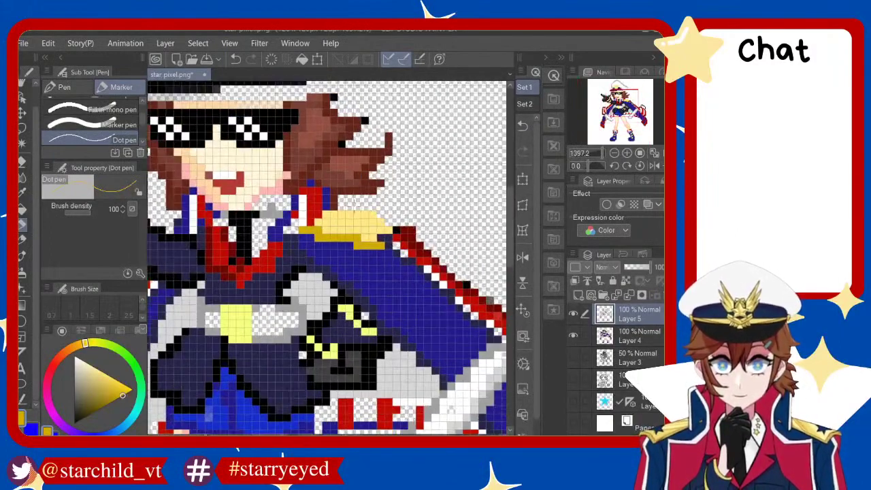
scroll(328, 273, up, 1)
scroll(328, 272, up, 1)
scroll(252, 207, up, 1)
scroll(252, 207, up, 1)
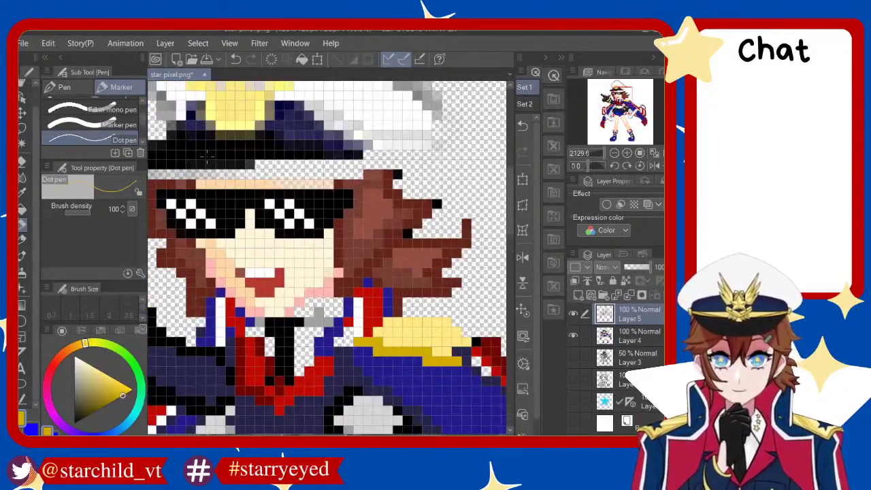
scroll(252, 207, up, 1)
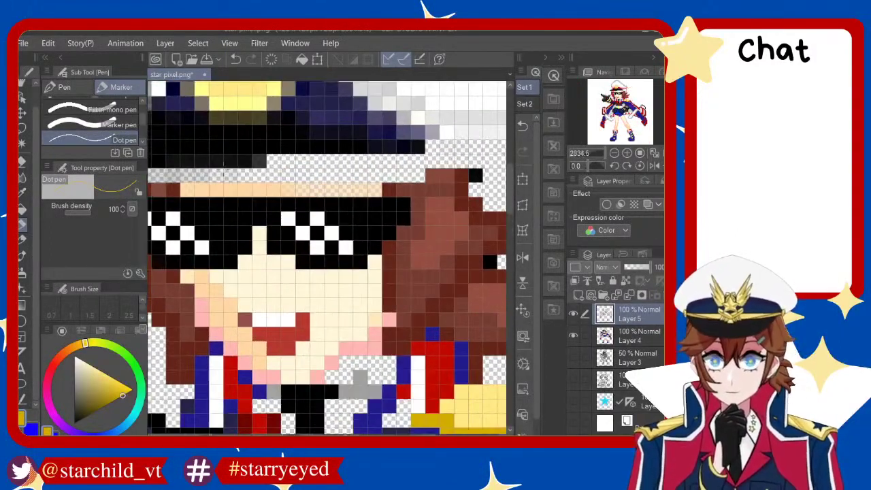
alt+click(220, 288)
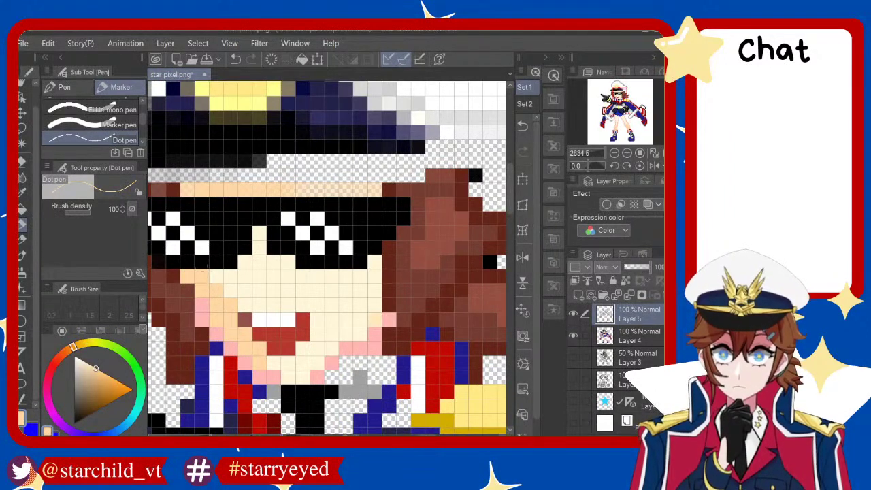
click(622, 336)
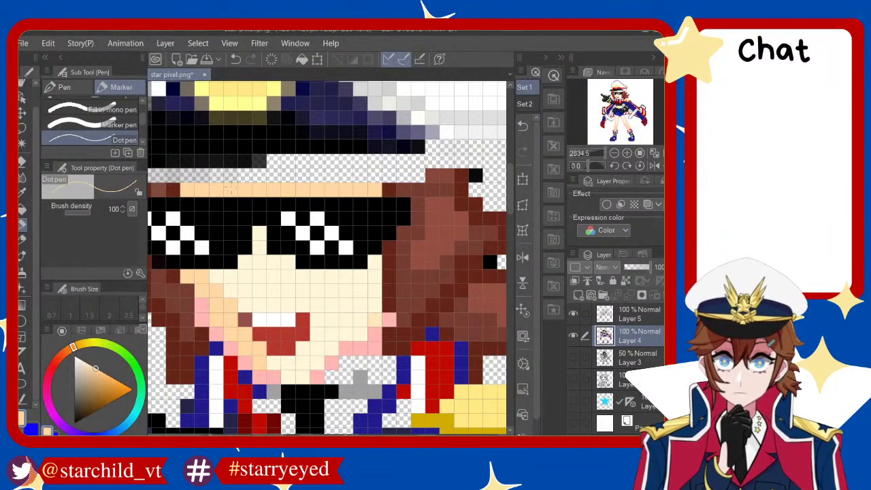
alt+click(431, 250)
drag(167, 175, 310, 176)
Repaint the brown hair row across the forehead under the brim and extend it rightward
key(ctrl+z)
alt+click(408, 290)
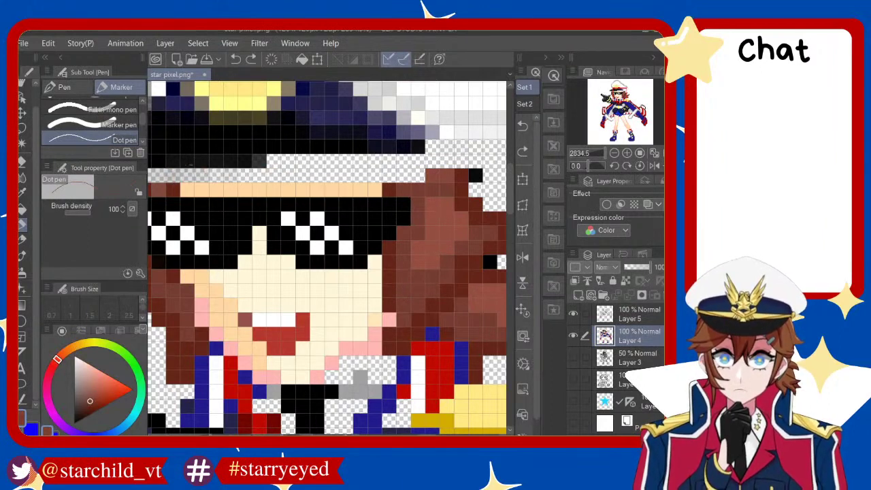
drag(160, 175, 411, 175)
key(ctrl+z)
drag(253, 175, 168, 175)
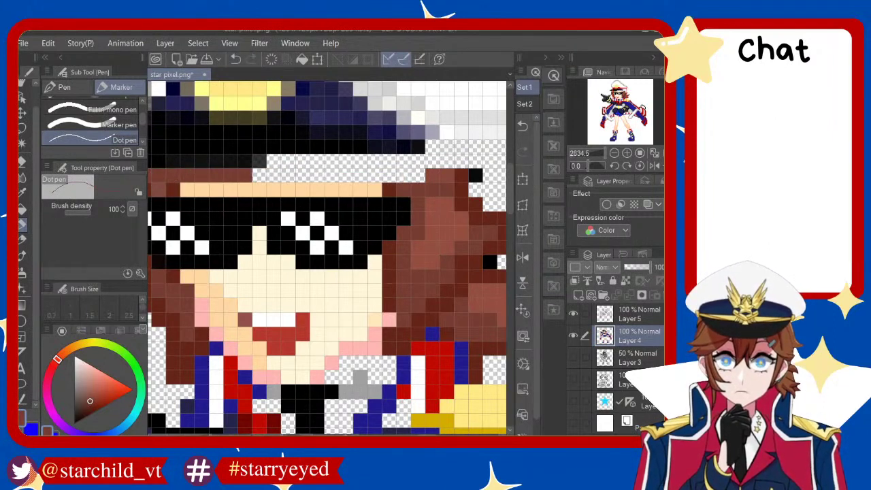
mouse_move(373, 176)
mouse_down()
mouse_move(394, 175)
mouse_move(401, 161)
mouse_move(423, 175)
mouse_move(447, 169)
mouse_up()
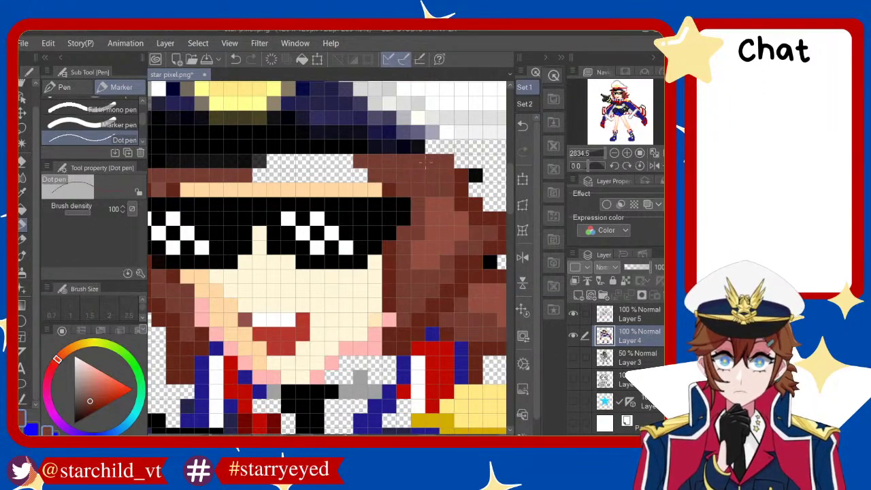
scroll(426, 164, down, 2)
scroll(422, 164, down, 1)
scroll(415, 167, down, 2)
Place single slightly darker brown pixels along the hairline, retrying misplaced ones with undo
scroll(402, 170, up, 3)
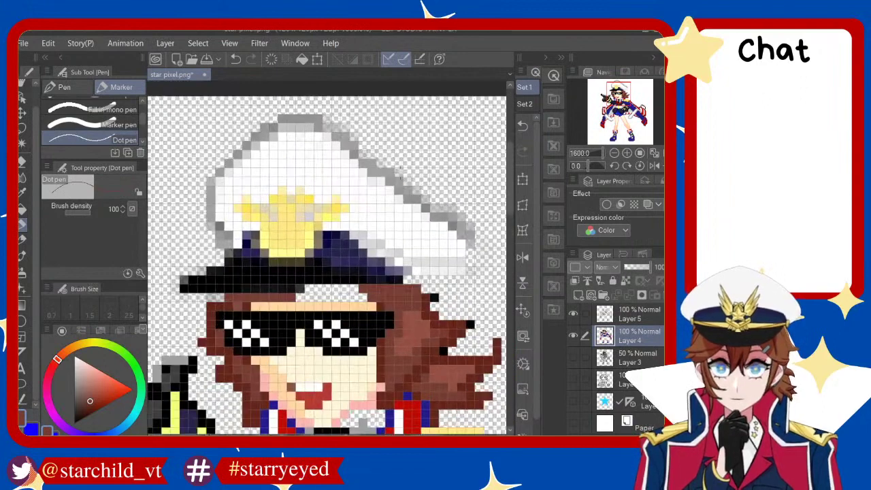
scroll(400, 170, up, 2)
scroll(392, 225, up, 1)
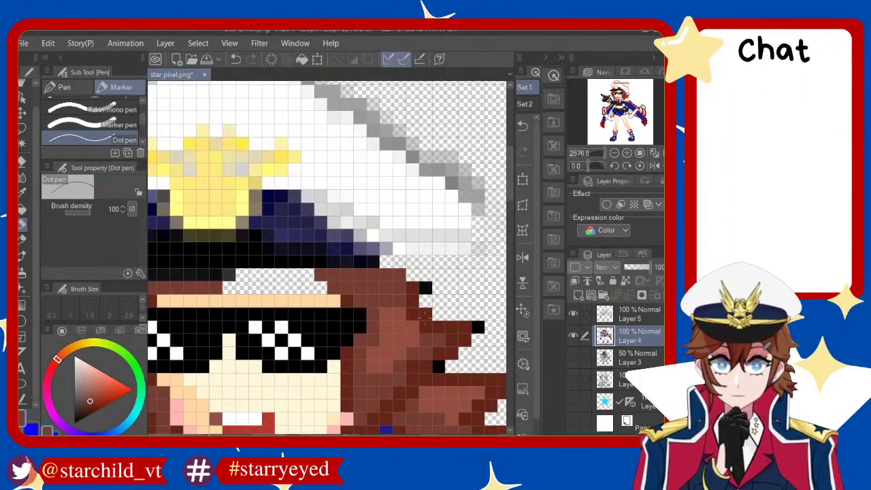
alt+click(466, 327)
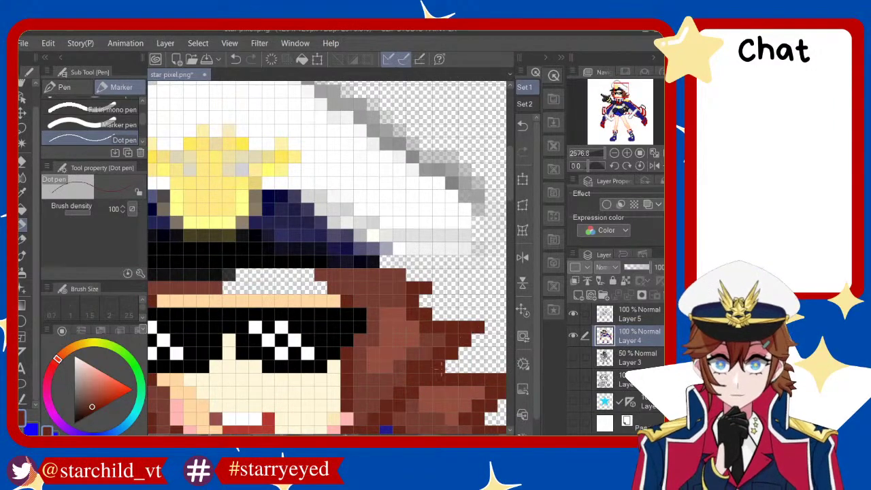
scroll(395, 328, down, 2)
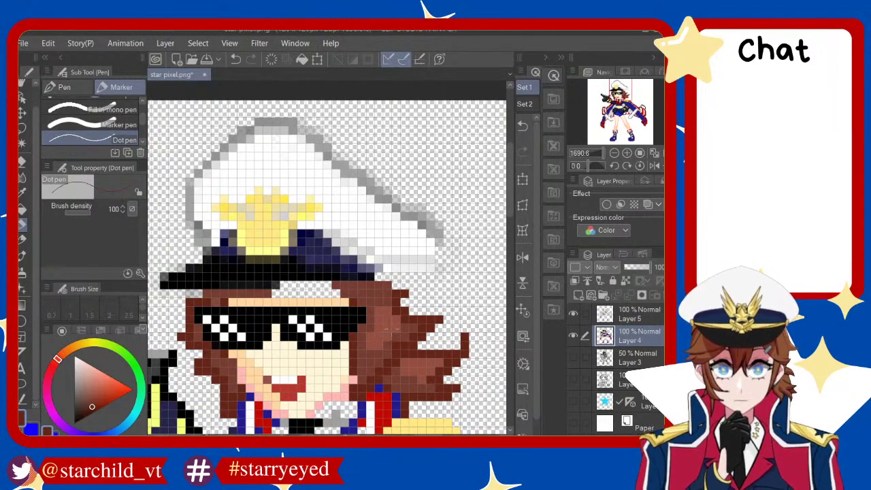
scroll(391, 328, up, 1)
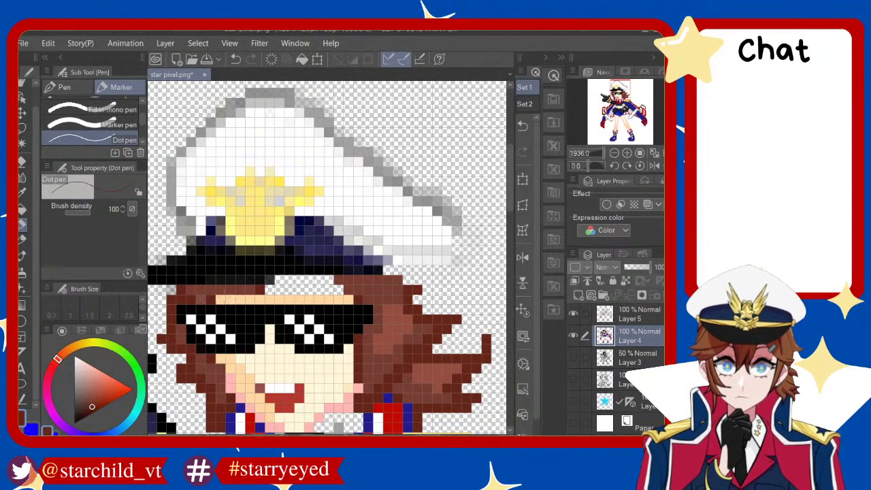
key(ctrl+z)
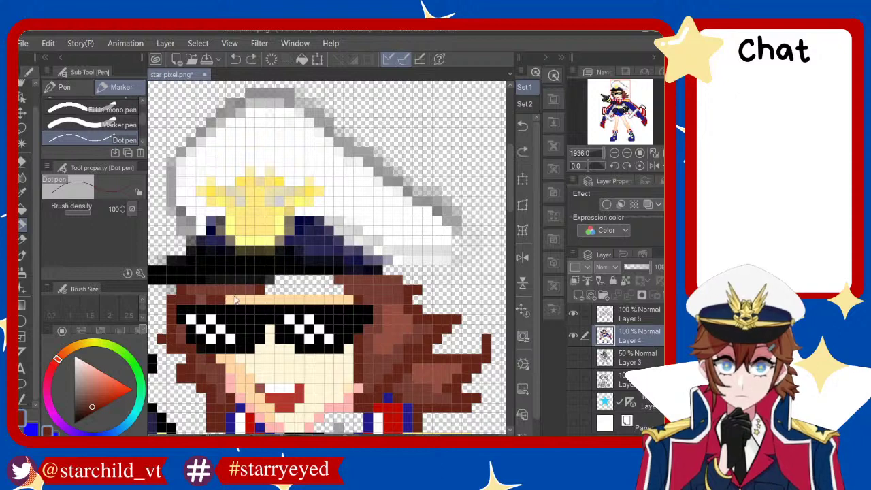
click(239, 294)
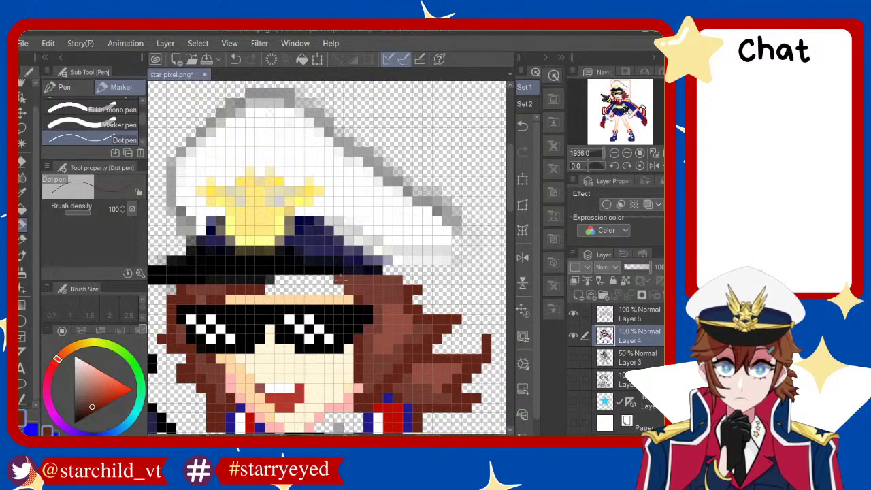
key(ctrl+z)
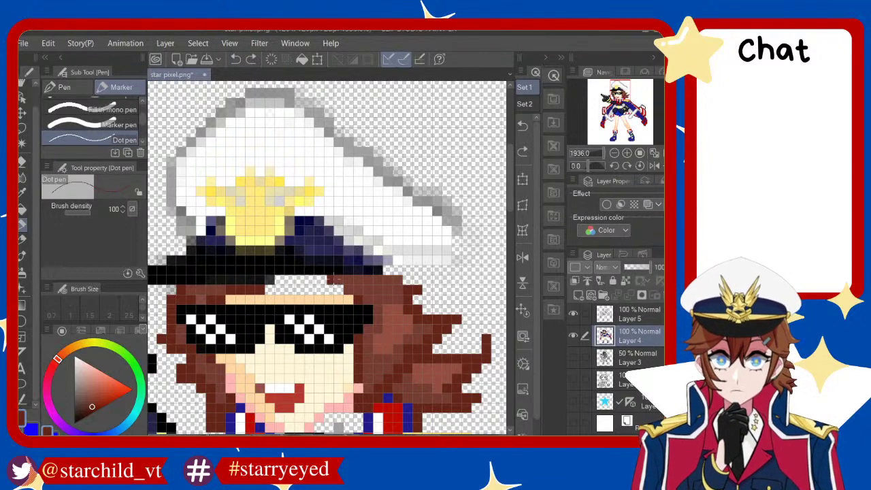
click(344, 285)
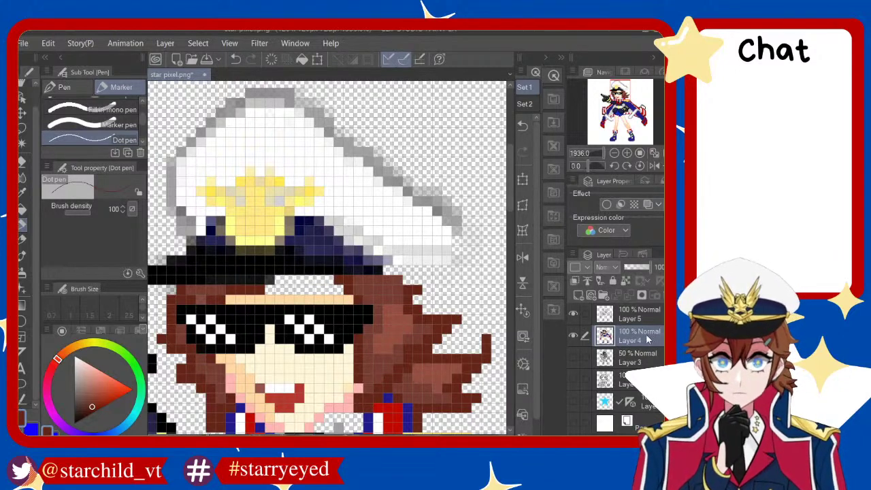
On Layer 5, paint black pixels under the hat brim extending leftward
click(578, 316)
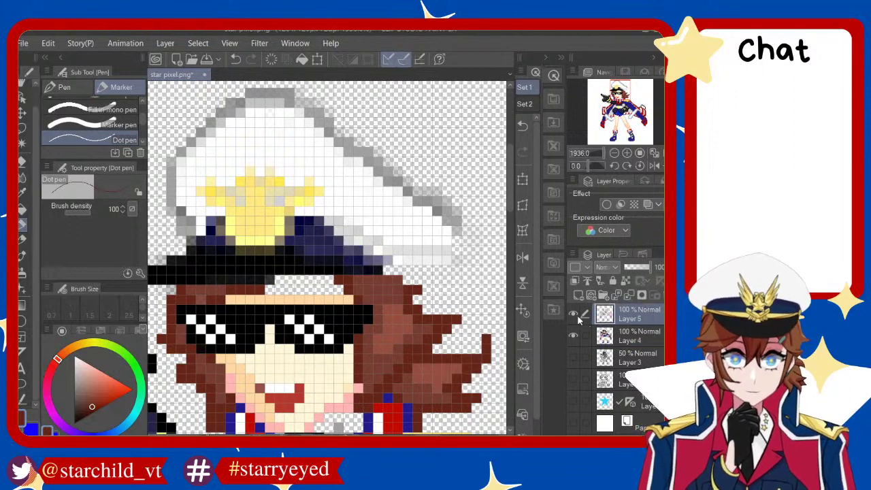
click(574, 315)
click(573, 317)
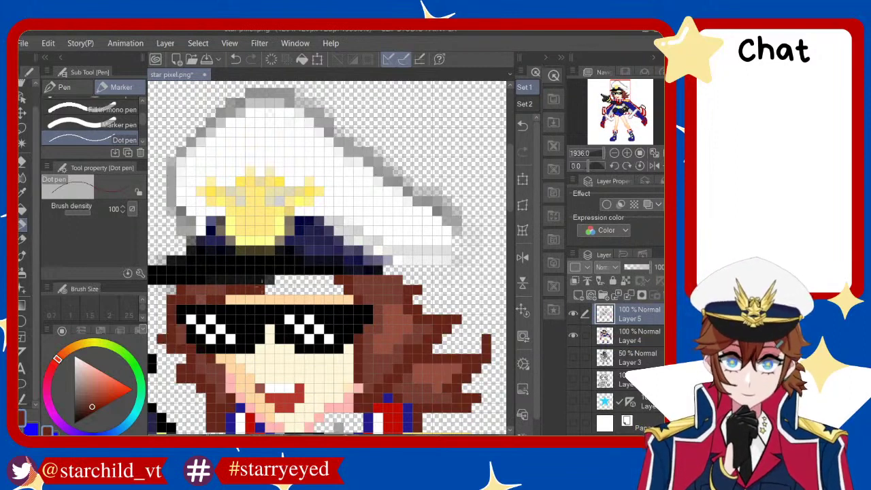
key(x)
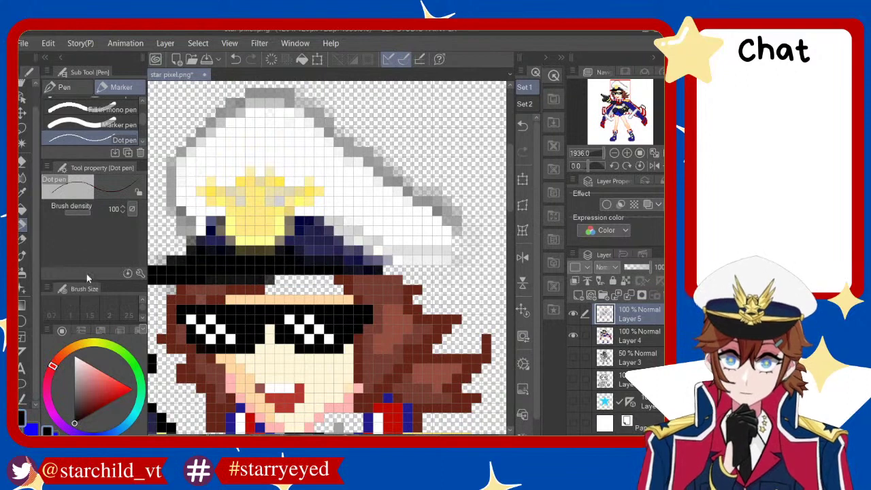
click(286, 277)
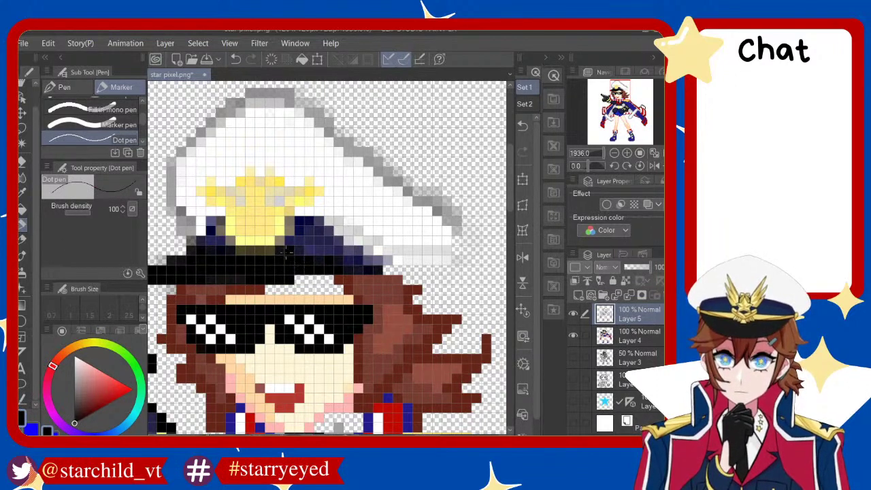
drag(286, 252, 163, 262)
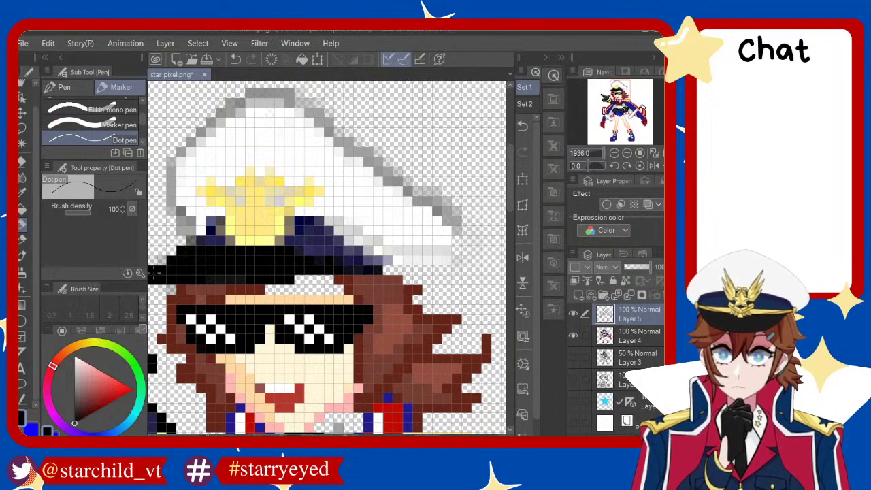
scroll(221, 268, down, 1)
scroll(221, 268, down, 1)
scroll(221, 268, down, 1)
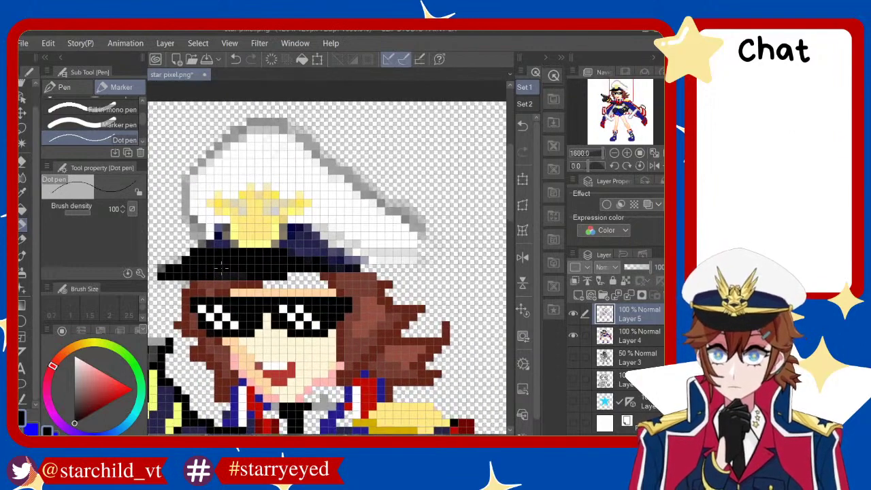
Redraw the black band to the left edge, thicken it, and widen the navy band rightward
key(ctrl+z)
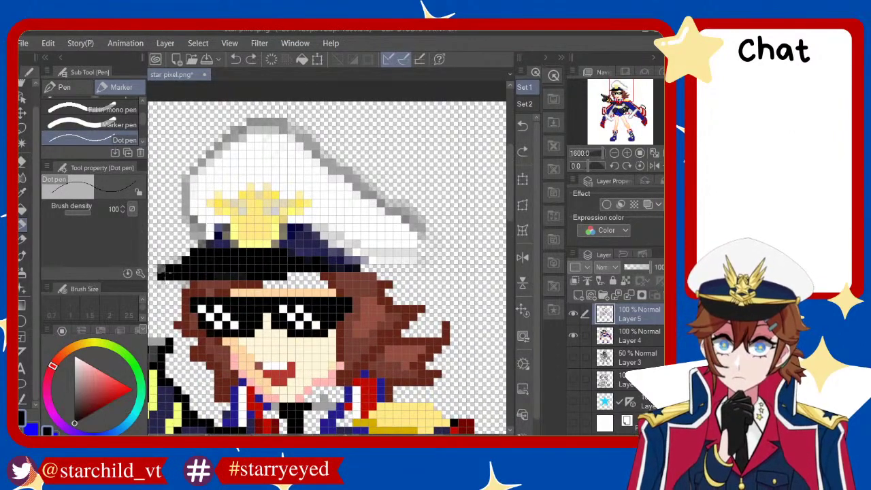
drag(171, 268, 149, 276)
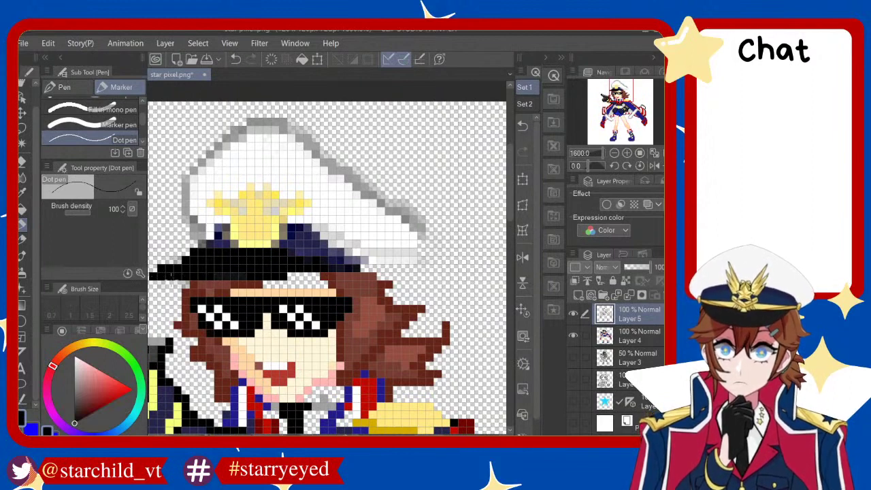
drag(193, 282, 233, 285)
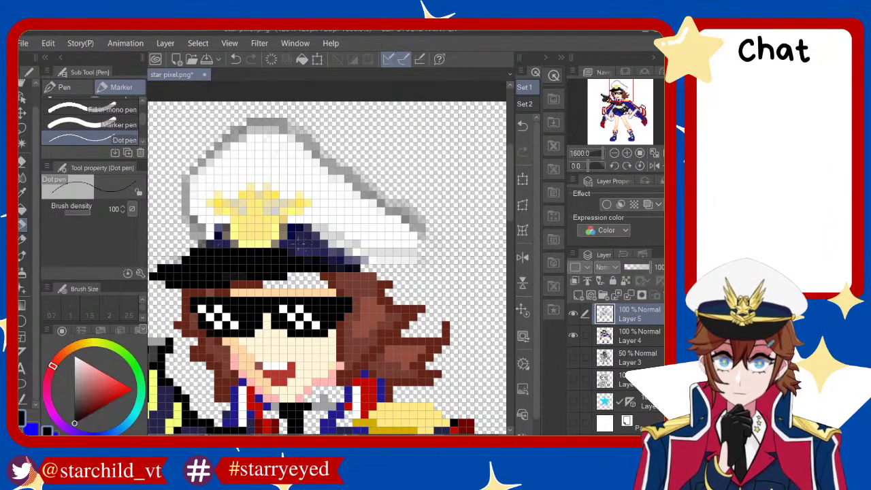
alt+click(290, 233)
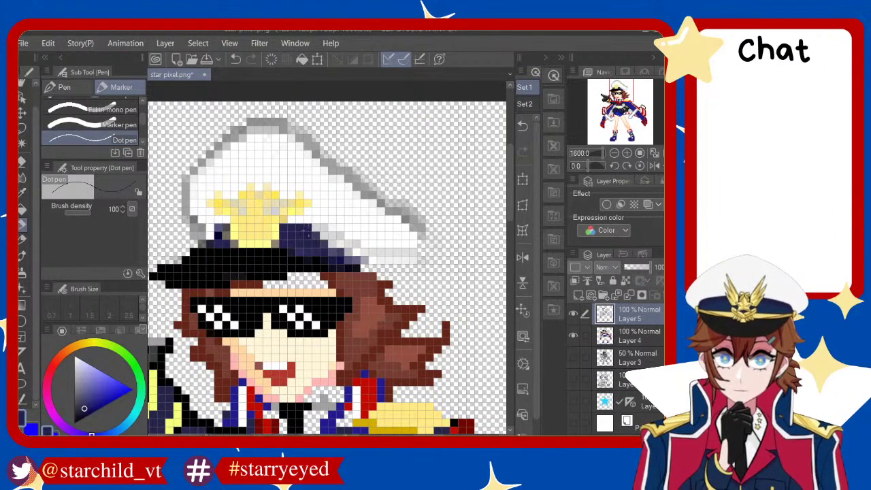
drag(309, 235, 332, 251)
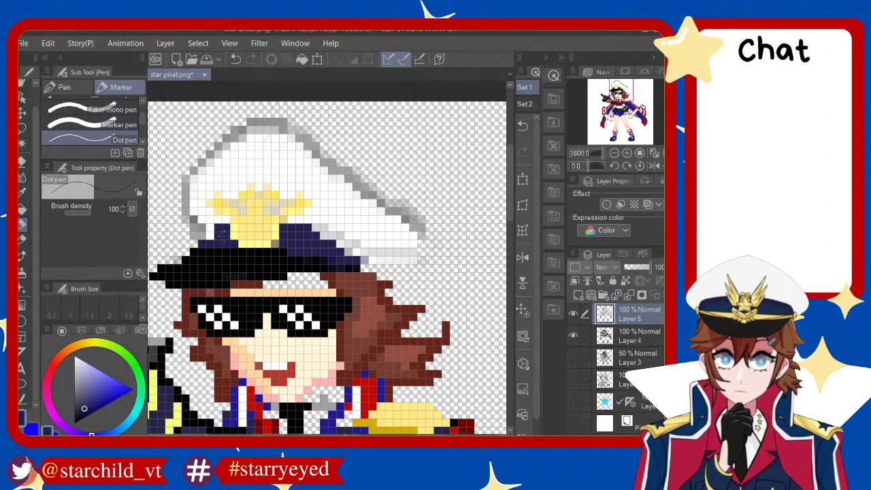
Briefly hide Layer 4's fills to check the outlines, then restore them and sample the hat's light grey
click(629, 339)
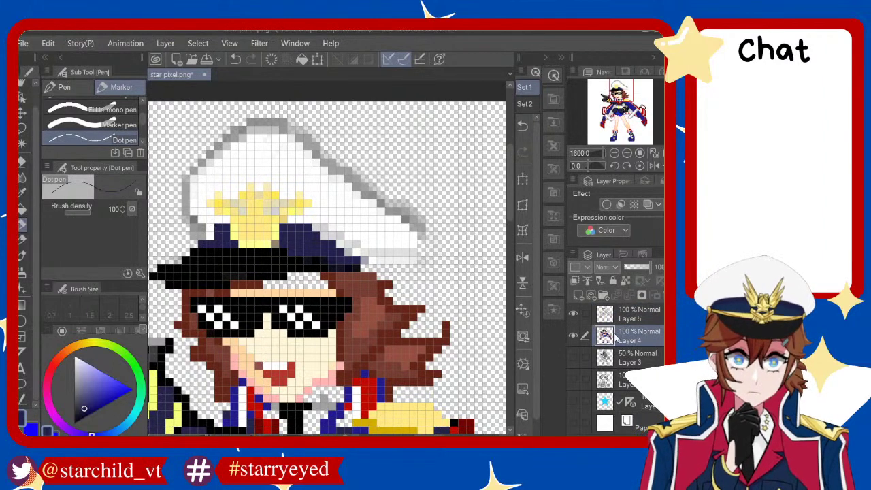
double_click(576, 336)
click(579, 335)
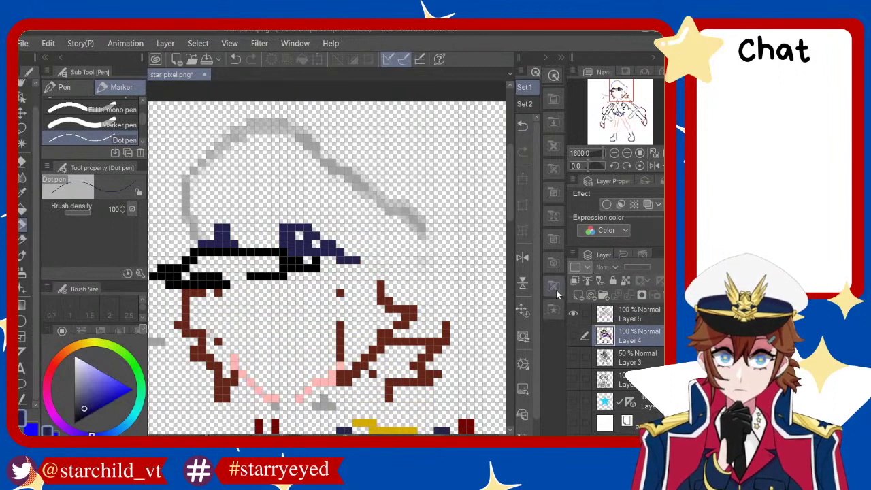
click(574, 336)
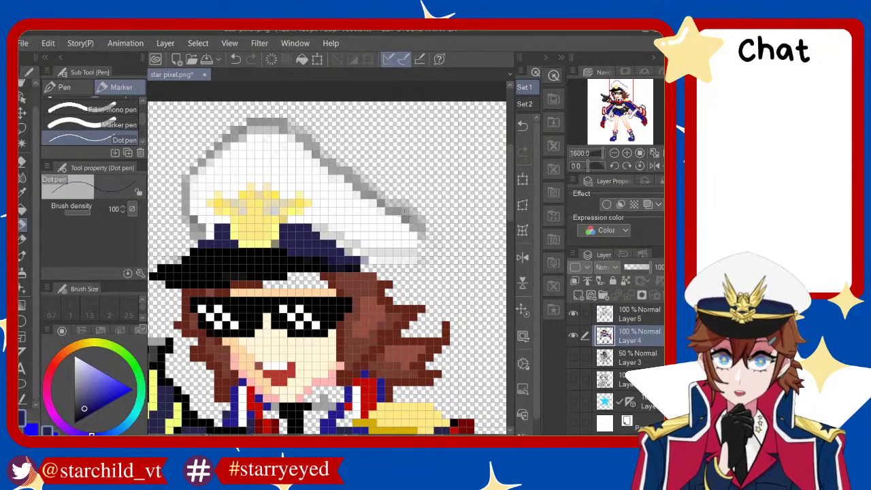
alt+click(394, 218)
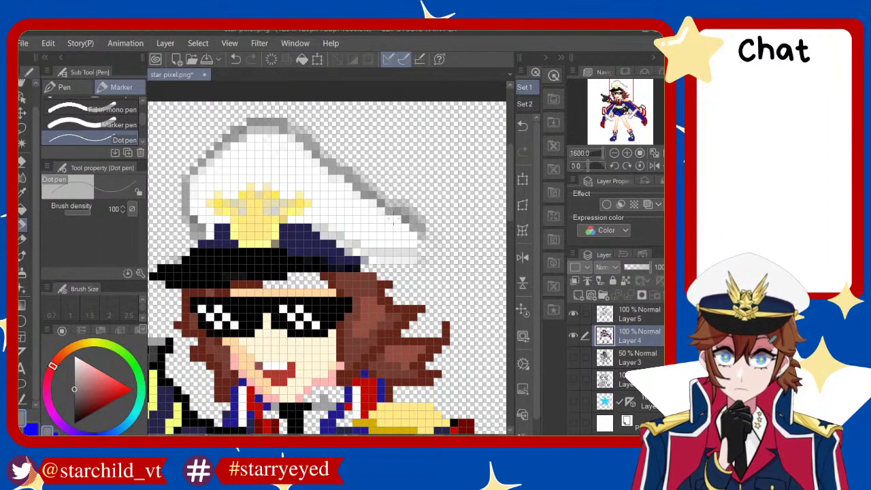
On Layer 5, try a dark pixel at the hat brim, undo it, and sample the brown hair colour
click(636, 318)
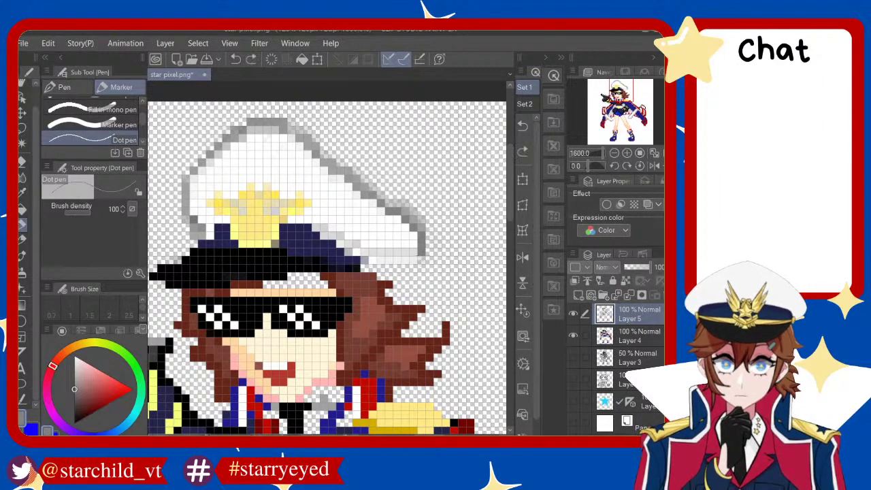
click(412, 260)
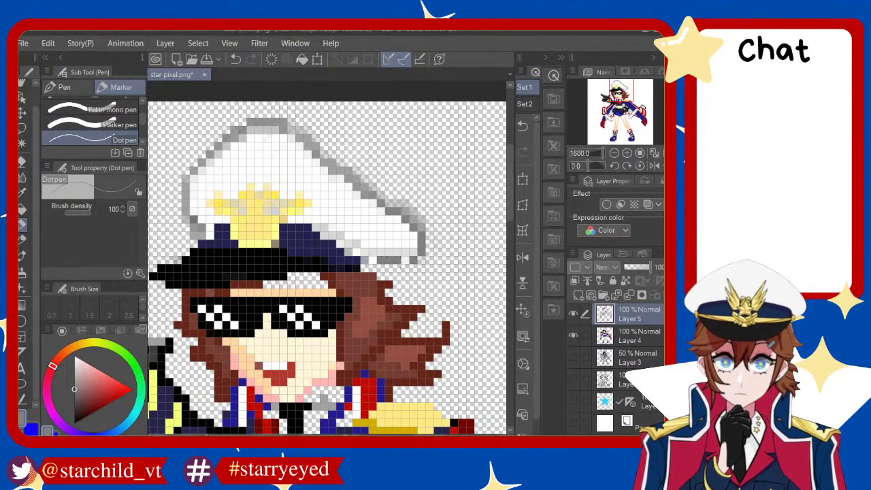
key(ctrl+z)
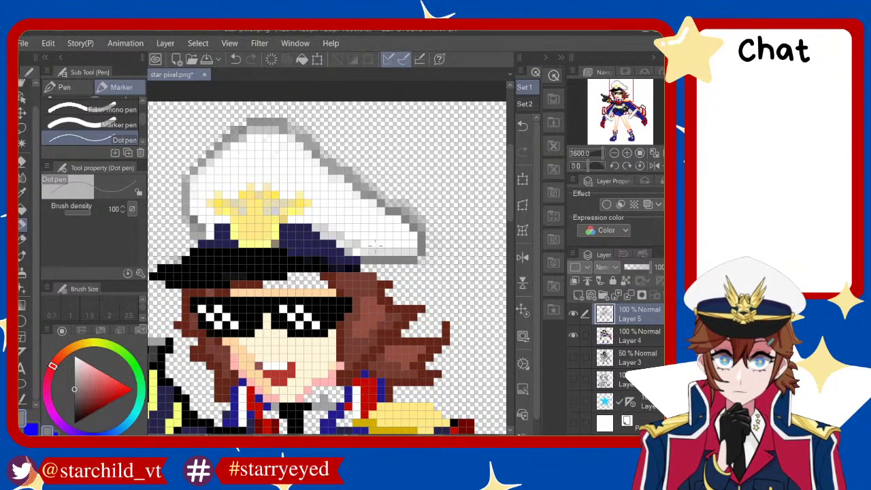
alt+click(386, 284)
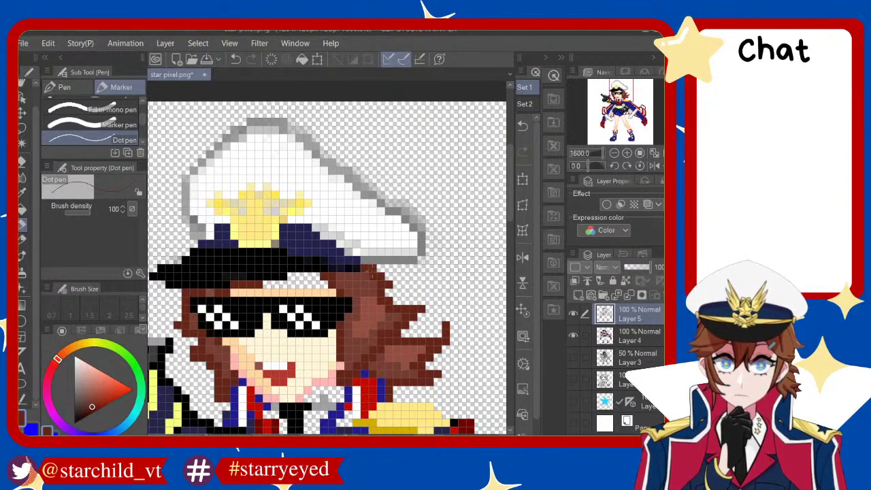
Hide Layer 4's colour fills and switch to the eraser on Layer 5
click(629, 337)
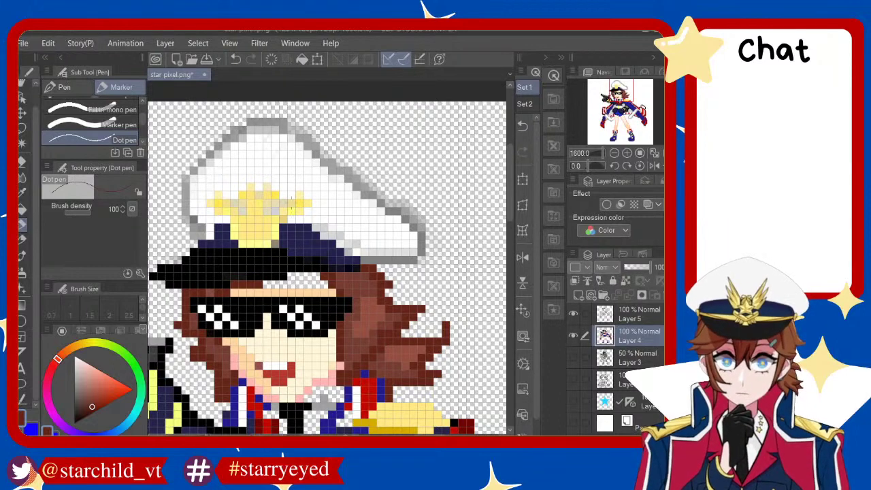
click(574, 314)
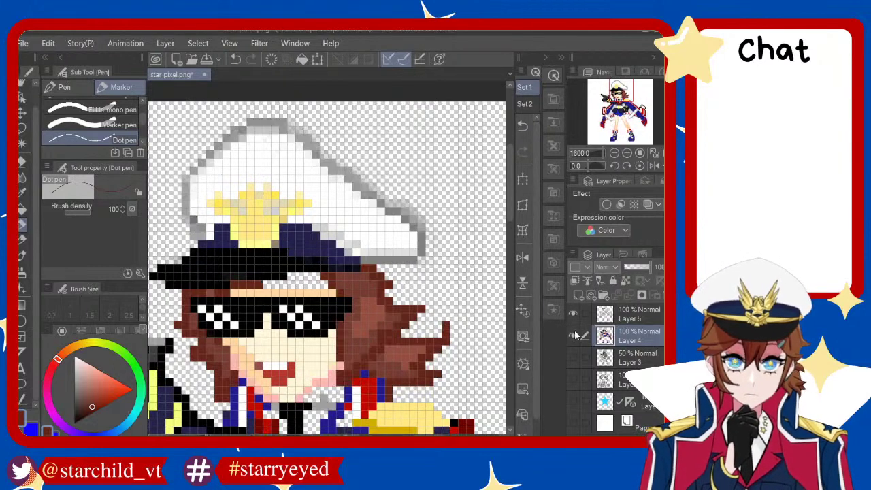
click(573, 335)
key(e)
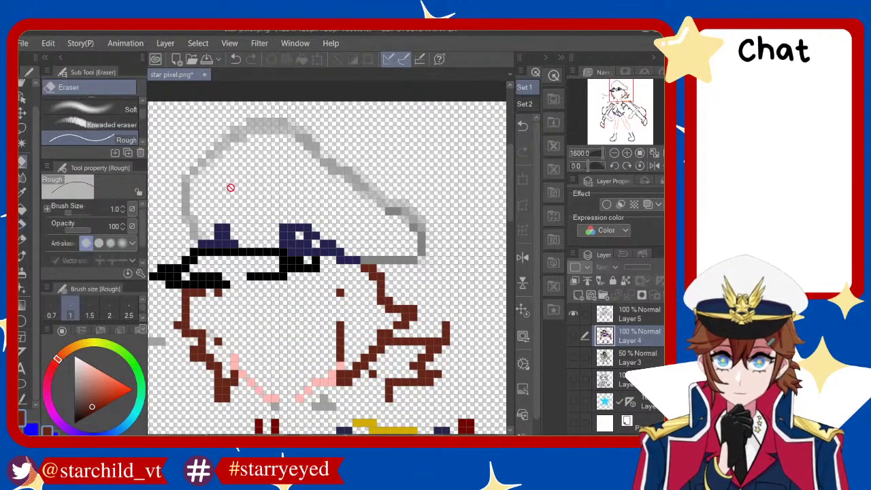
click(638, 321)
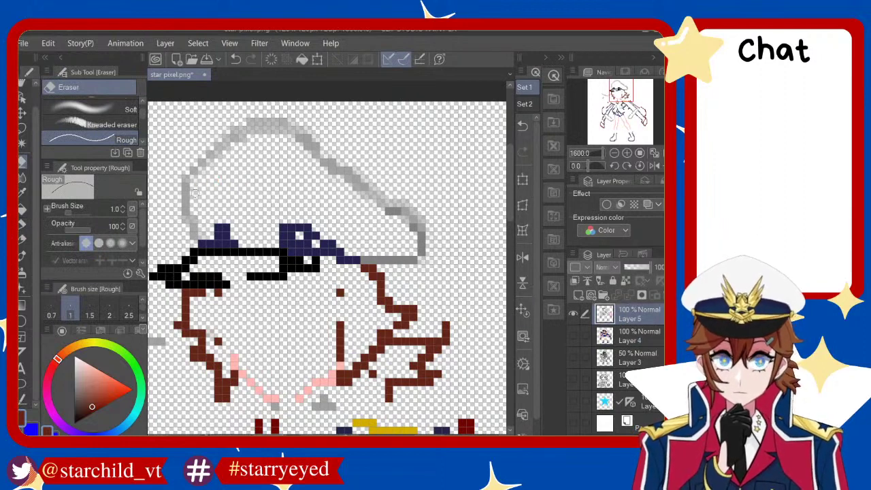
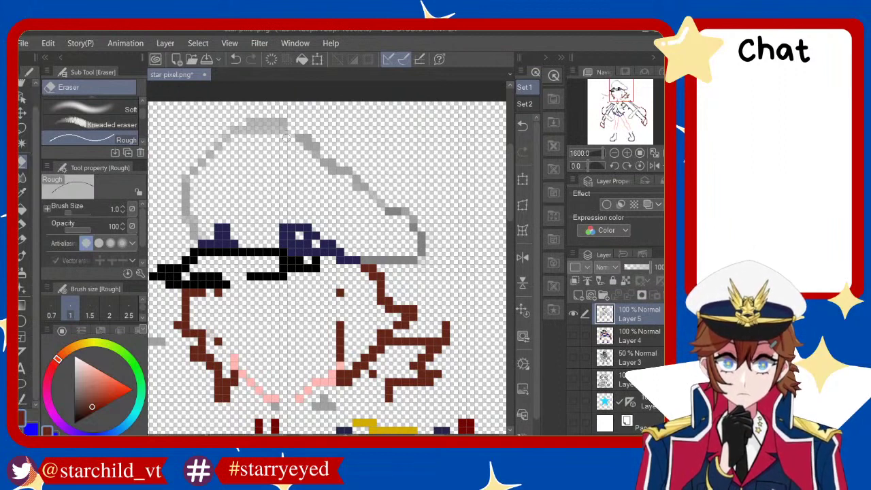
Make Layer 4 visible so the coloured face, hat and sunglasses appear beneath the outlines
key(ctrl+z)
key(ctrl+y)
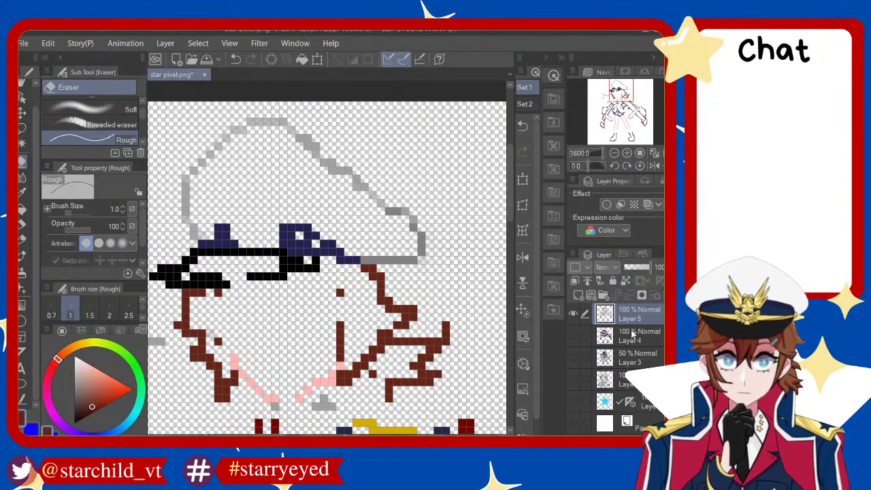
click(573, 335)
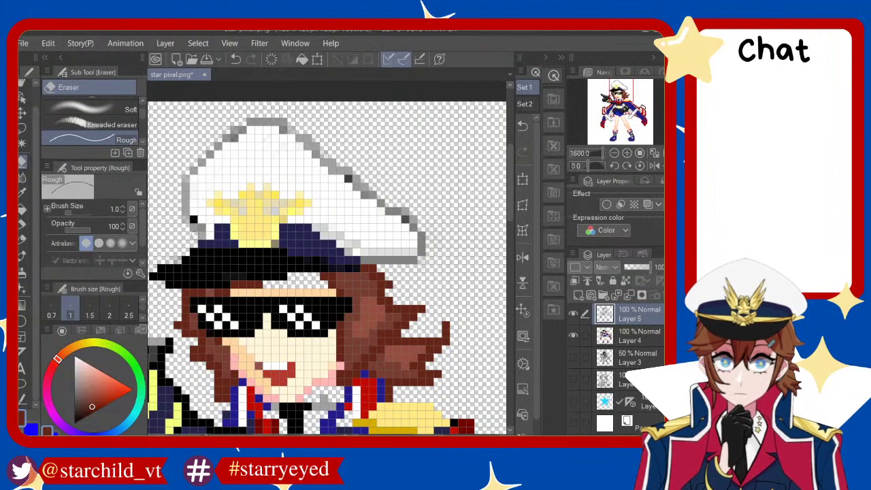
Erase a stray hat pixel, then on Layer 4 sample the dark hat-outline colour for the Dot pen
key(ctrl+z)
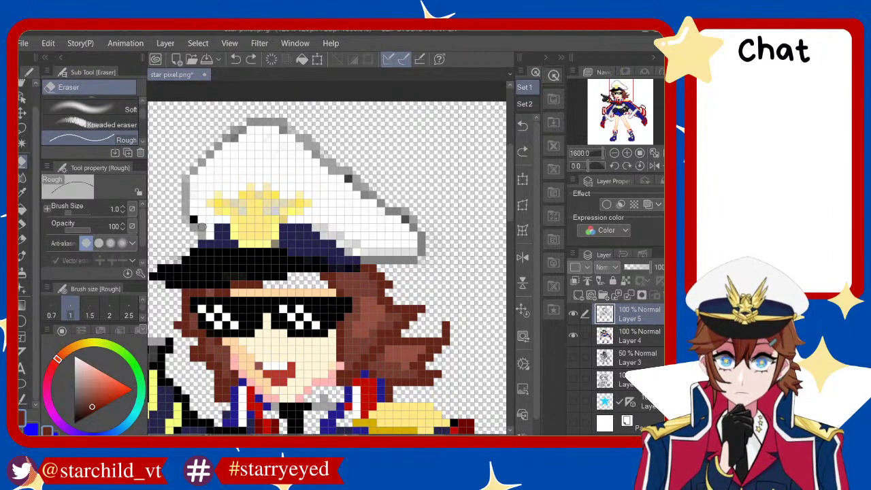
click(203, 226)
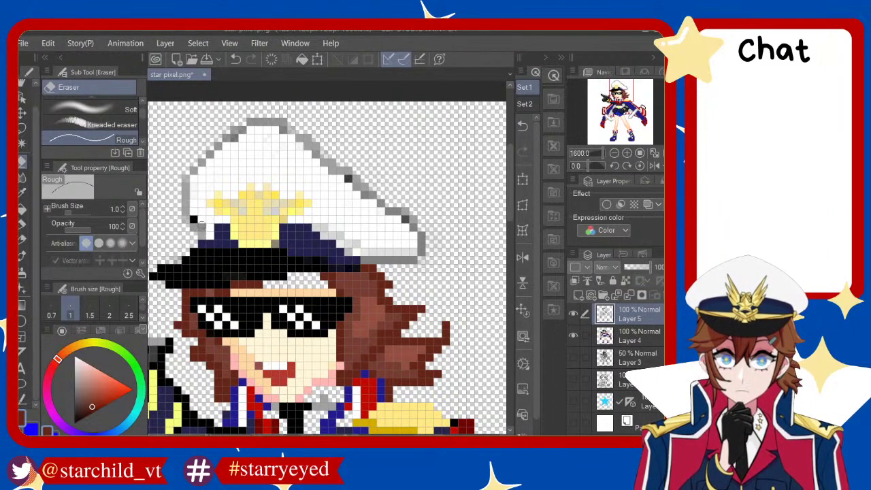
key(alt+bracketleft)
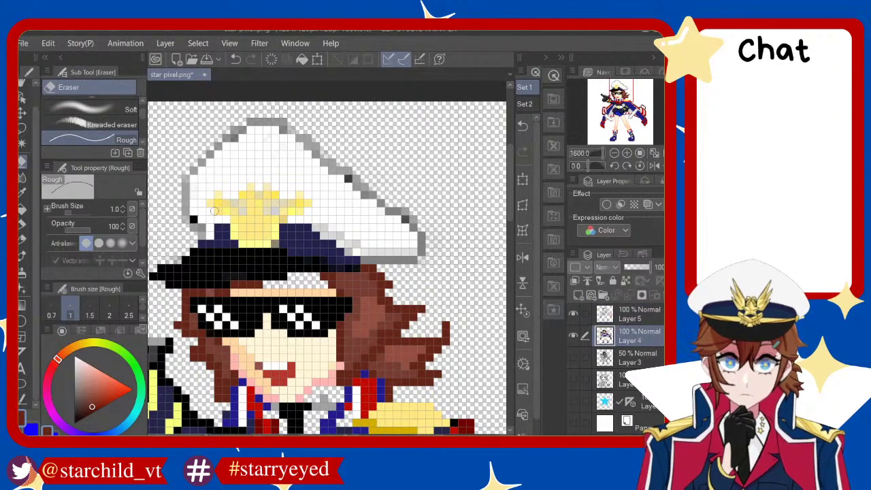
alt+click(194, 220)
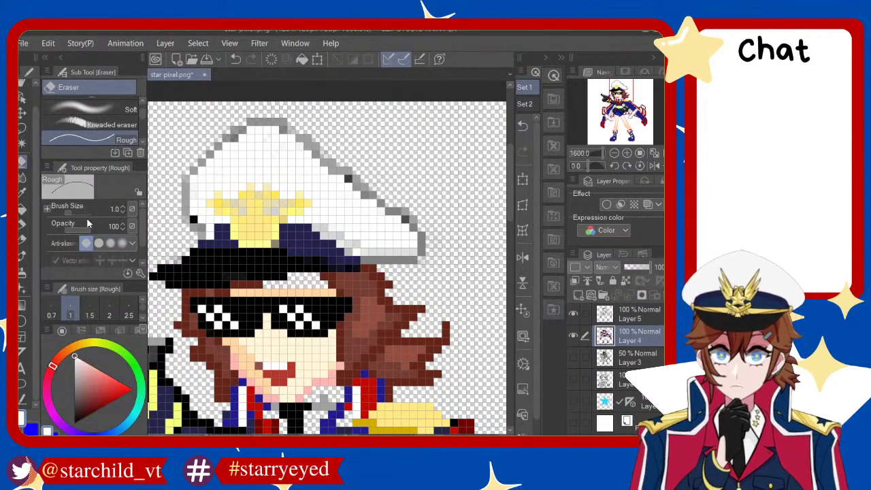
key(p)
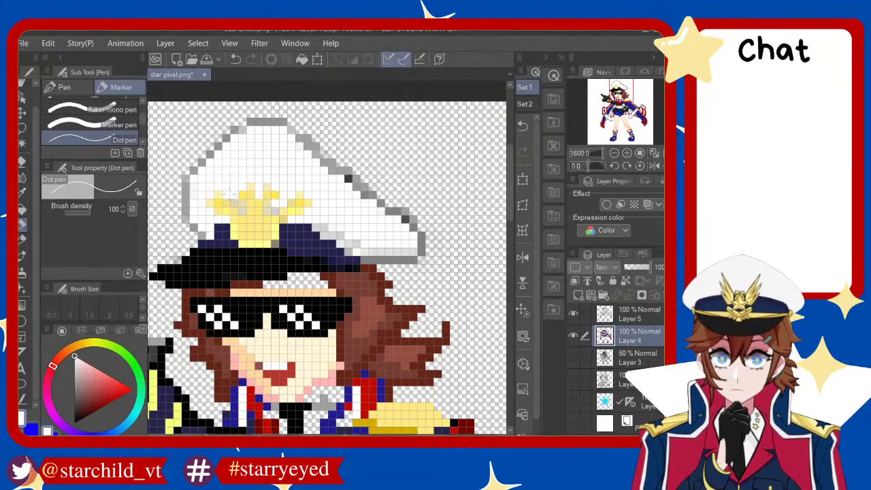
Pick a grey and paint a row of pixels along the white brim's lower edge
key(ctrl+z)
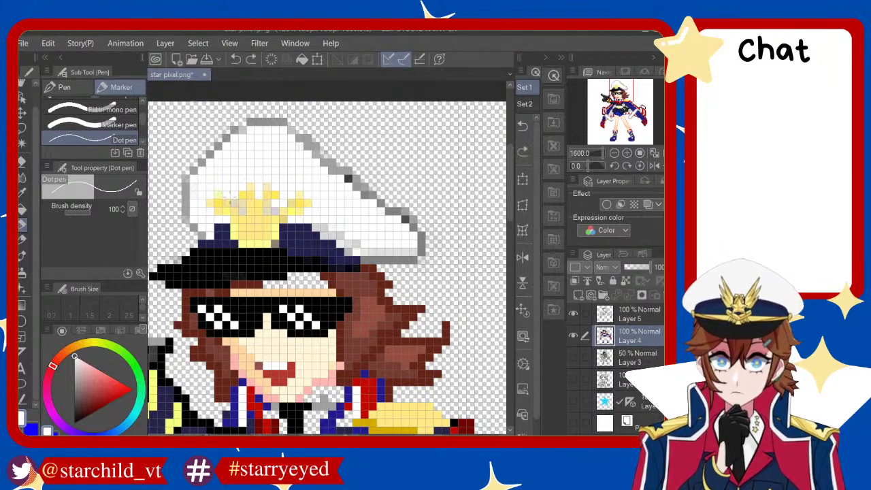
key(ctrl+y)
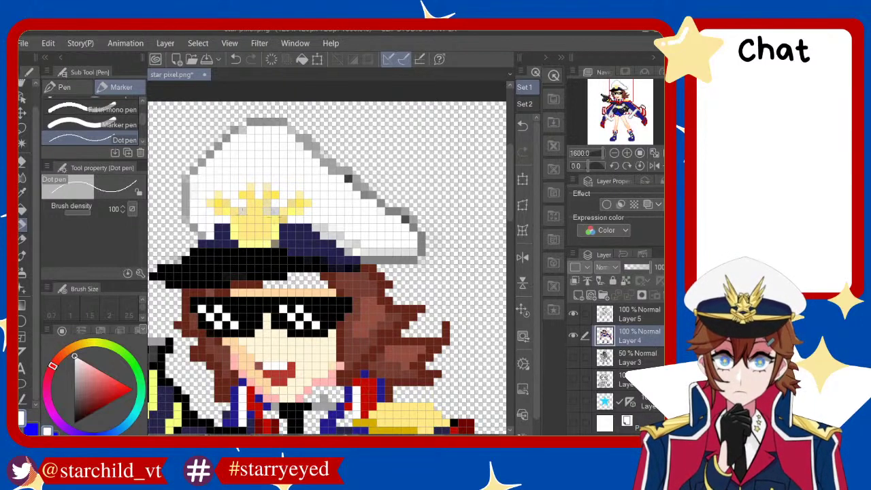
key(ctrl+z)
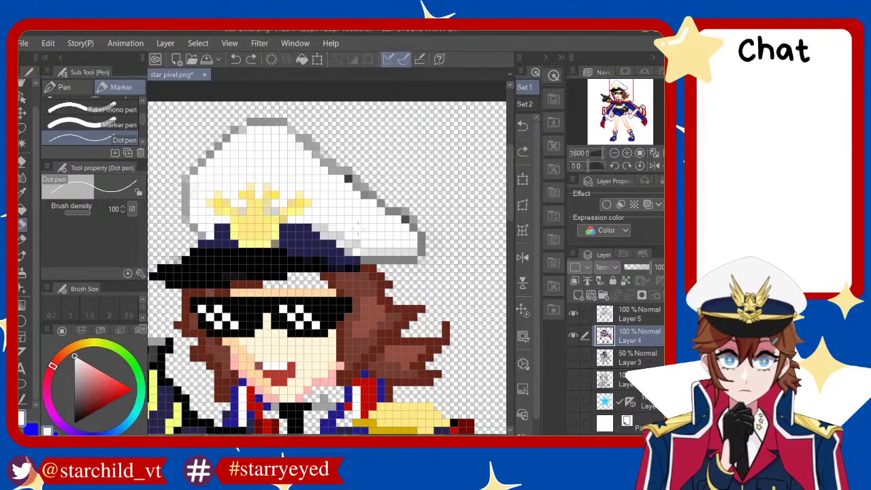
key(ctrl+y)
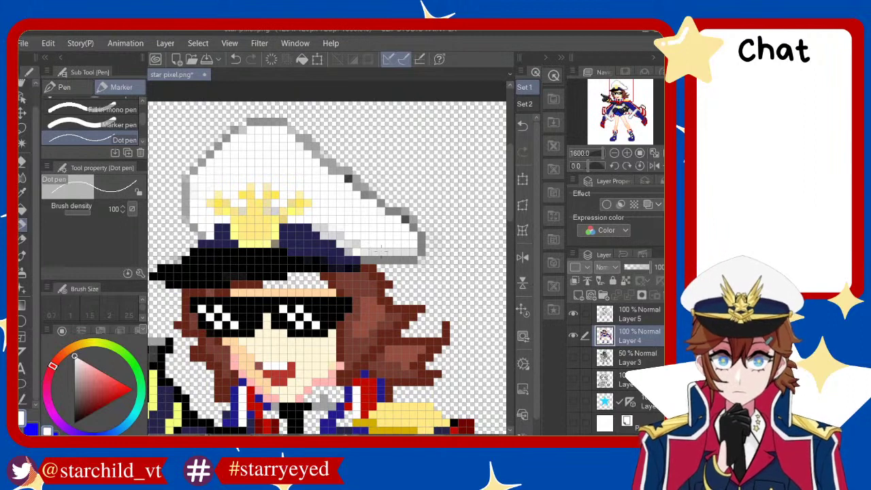
alt+click(382, 250)
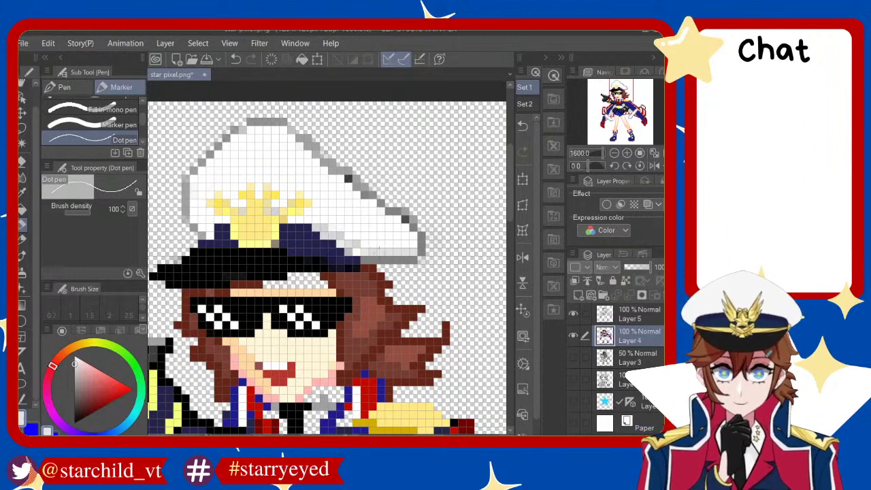
click(76, 367)
click(81, 375)
click(73, 376)
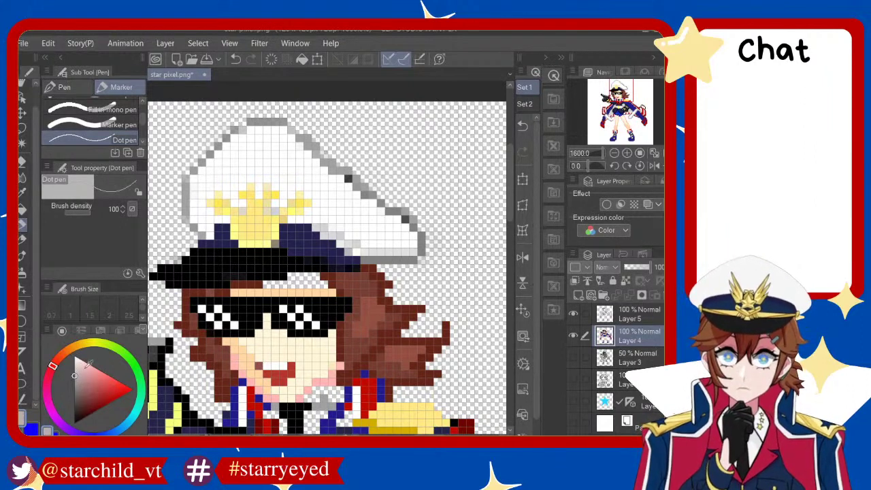
mouse_move(417, 252)
mouse_down()
mouse_move(354, 252)
mouse_move(313, 229)
mouse_up()
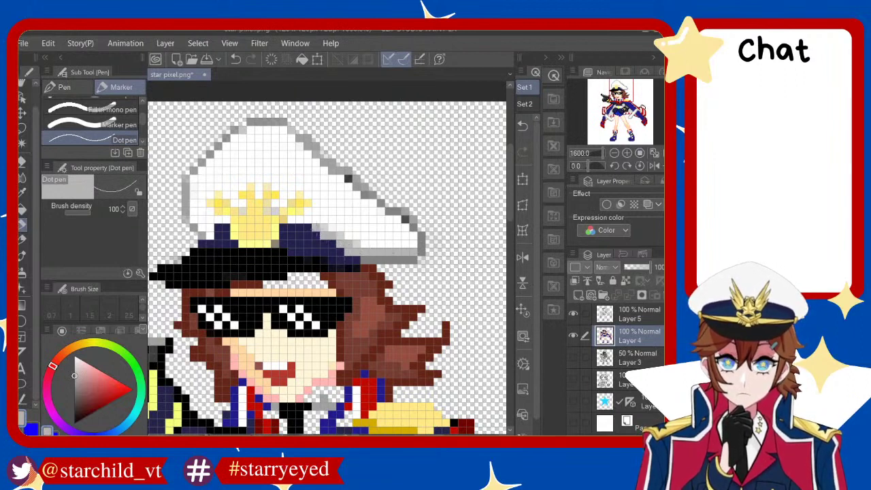
click(293, 219)
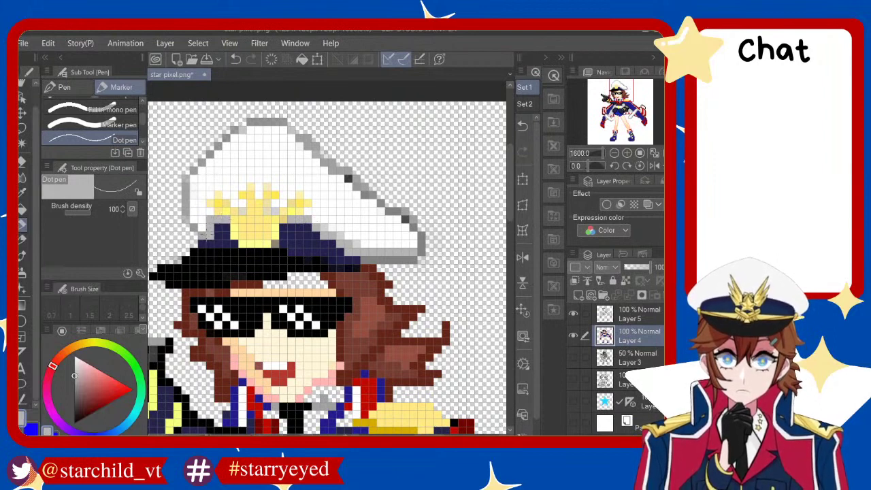
On Layer 5, retouch the brim pixels using lighter and darker greys sampled from the hat
click(633, 318)
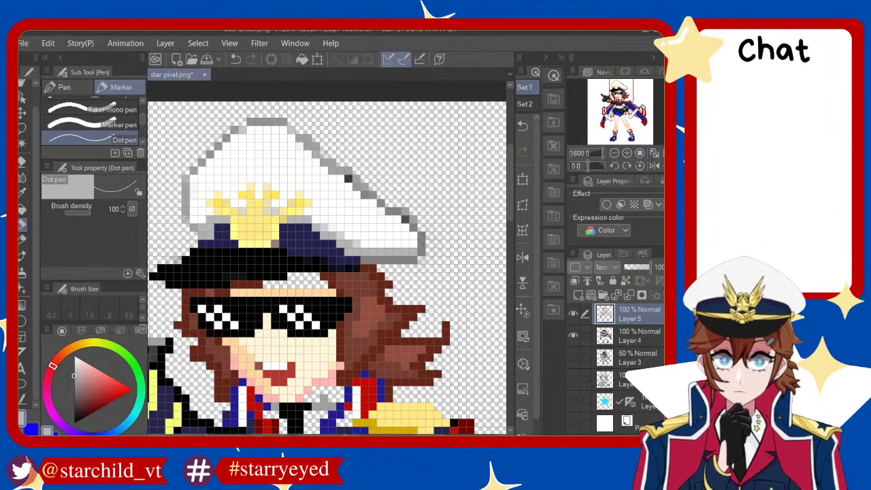
key(ctrl+z)
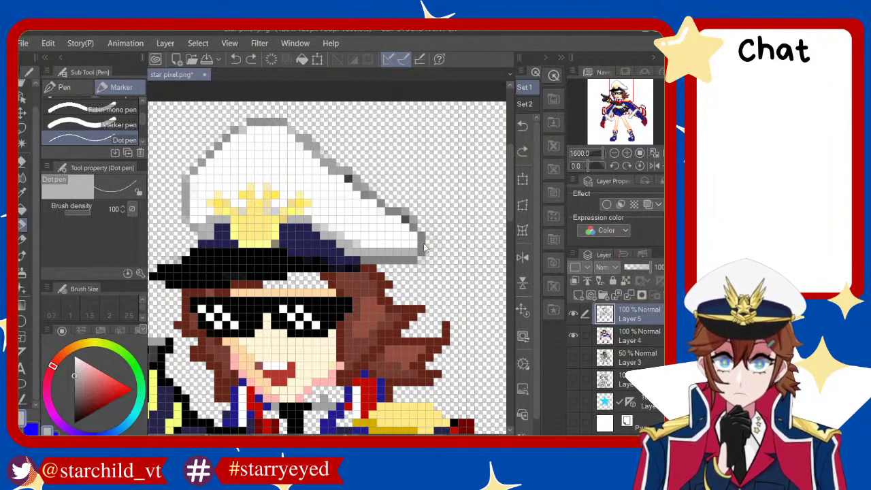
alt+click(428, 240)
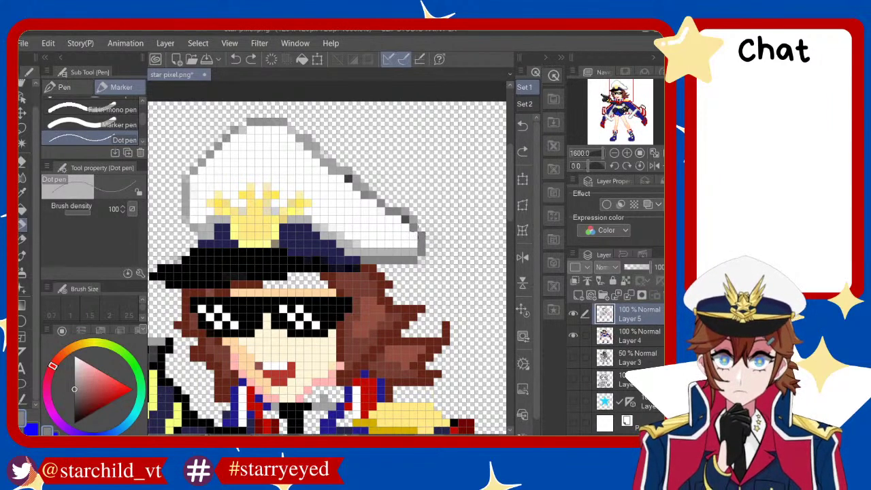
click(418, 232)
key(ctrl+z)
click(406, 228)
key(ctrl+z)
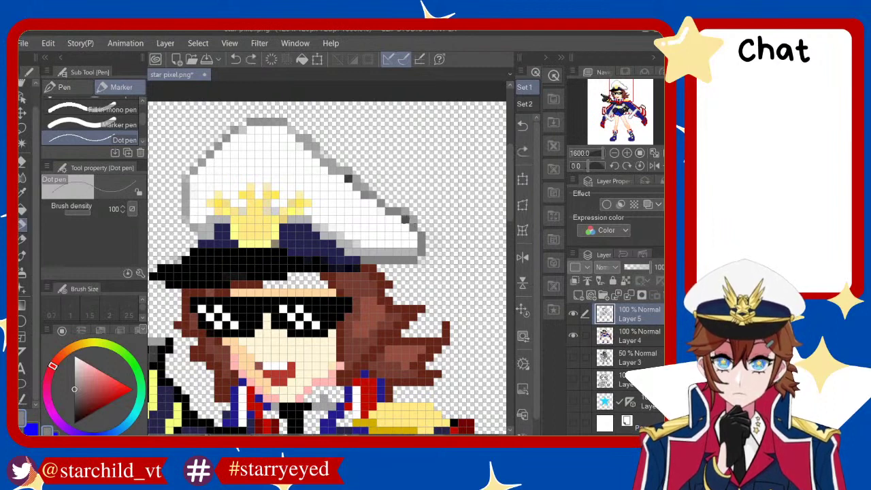
click(406, 219)
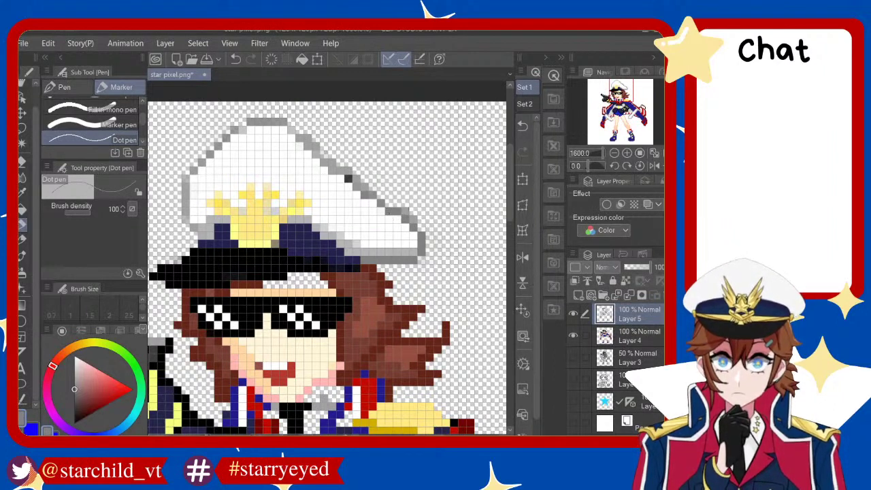
alt+click(409, 208)
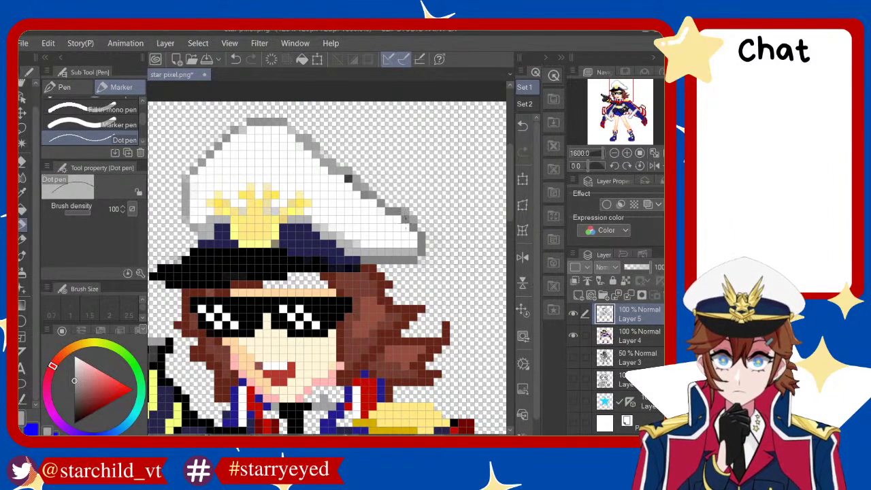
alt+click(428, 232)
key(e)
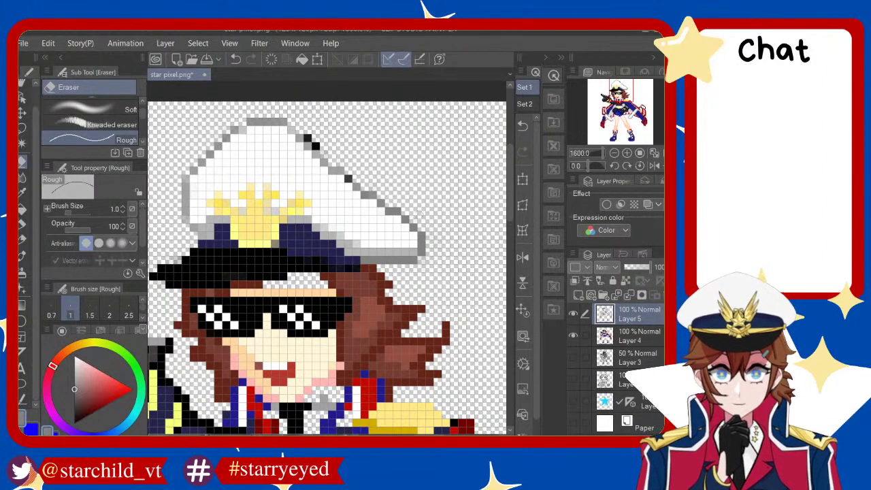
On Layer 4, erase the stray black pixel from the hat's top outline
click(636, 336)
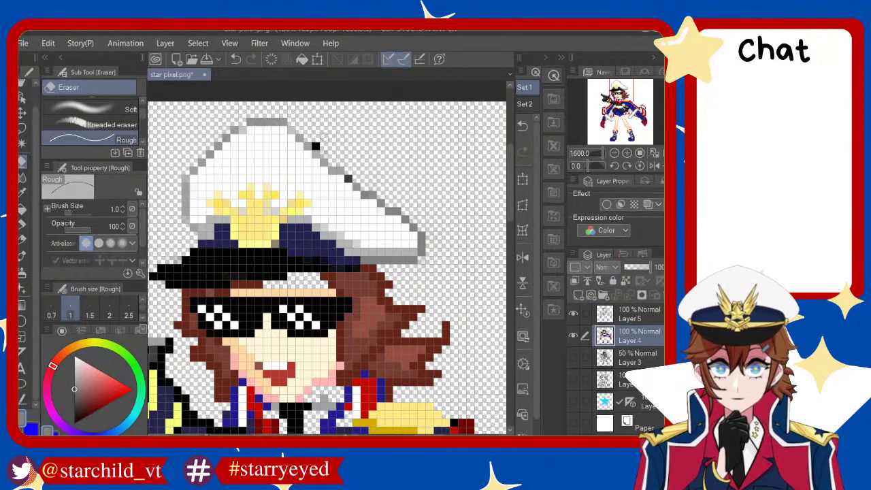
click(315, 145)
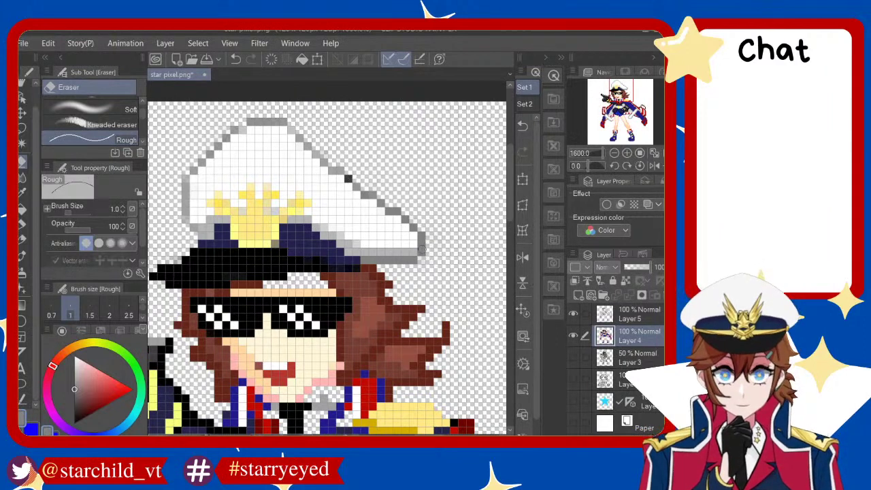
key(p)
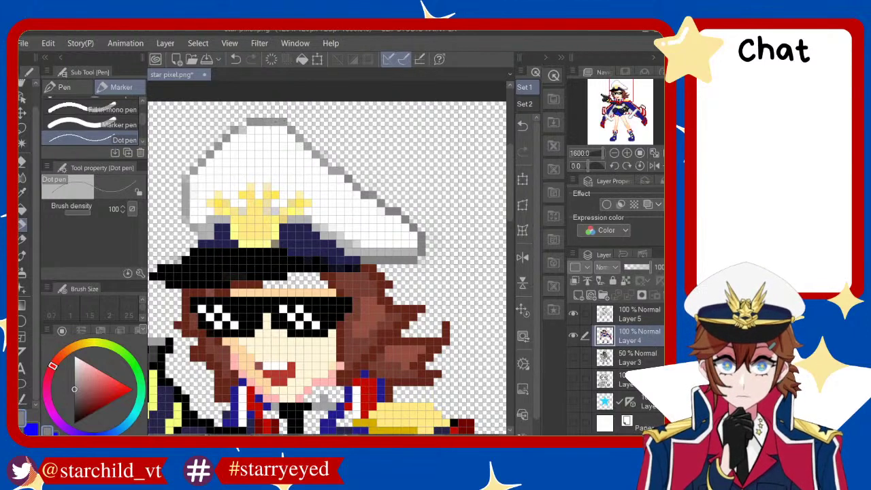
Try dark pixels on the hat's top edge, band and right brim, undoing the misplaced ones
key(ctrl+z)
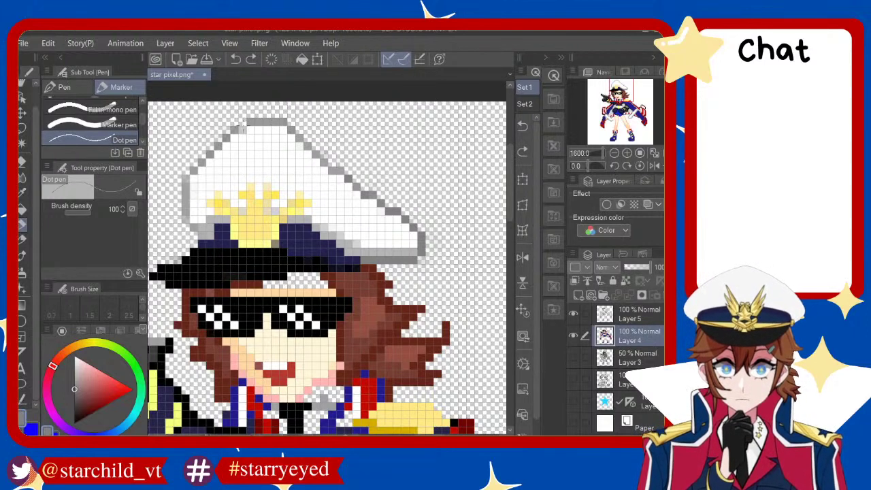
click(242, 130)
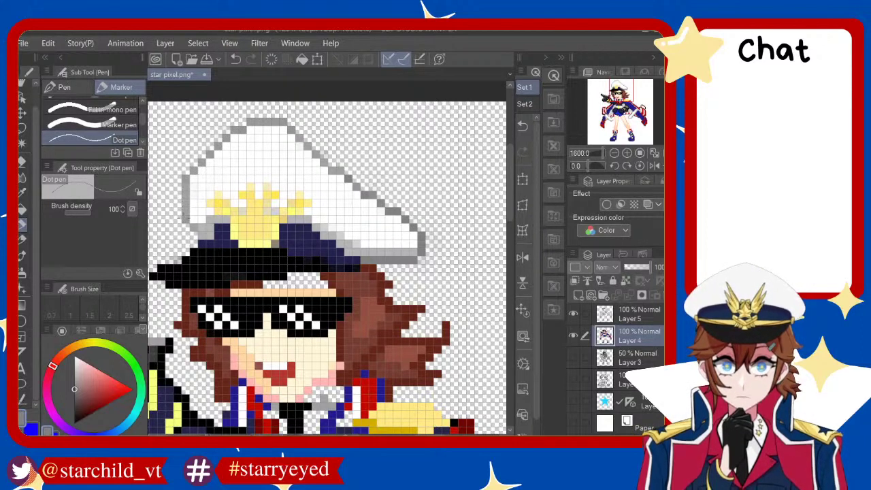
key(ctrl+z)
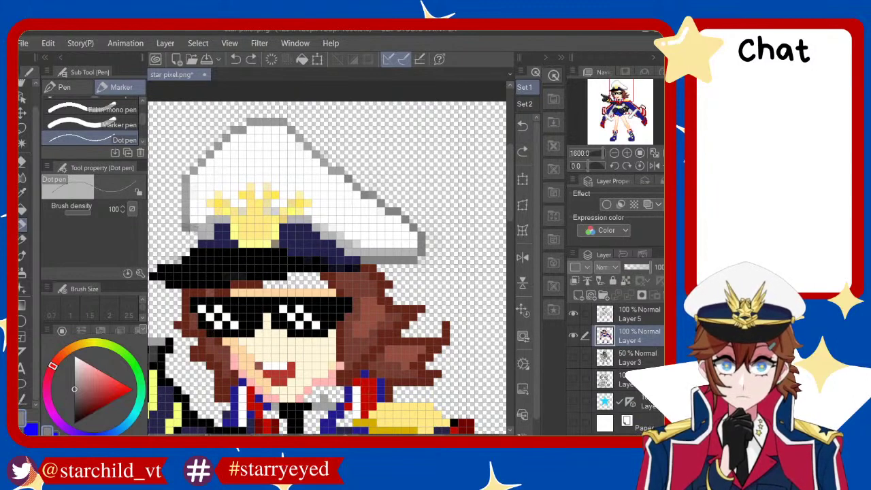
click(194, 220)
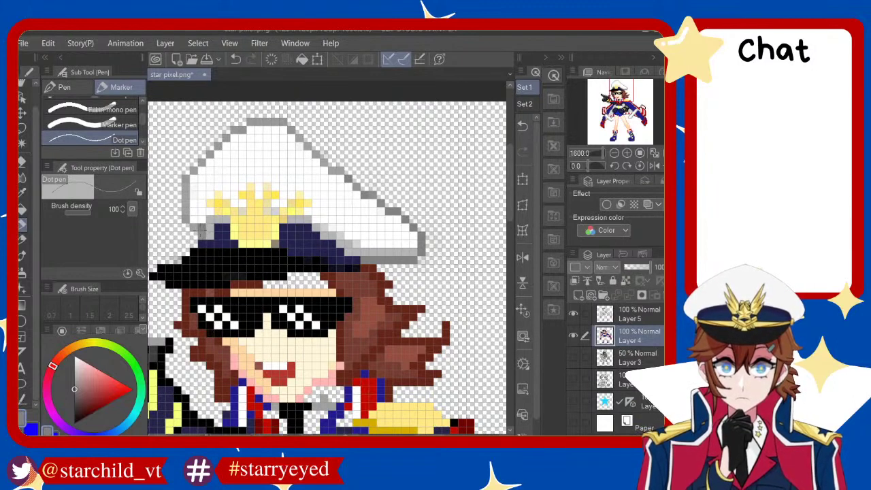
key(ctrl+z)
click(274, 255)
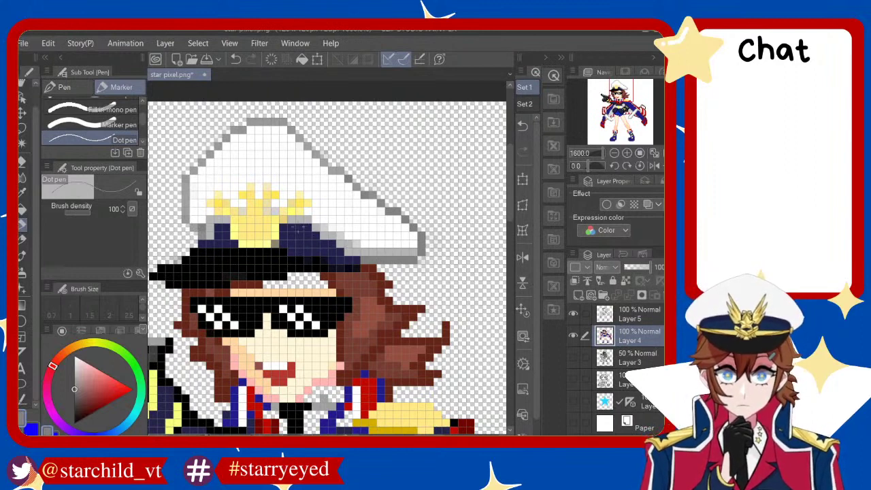
click(320, 231)
key(ctrl+z)
drag(310, 233, 347, 267)
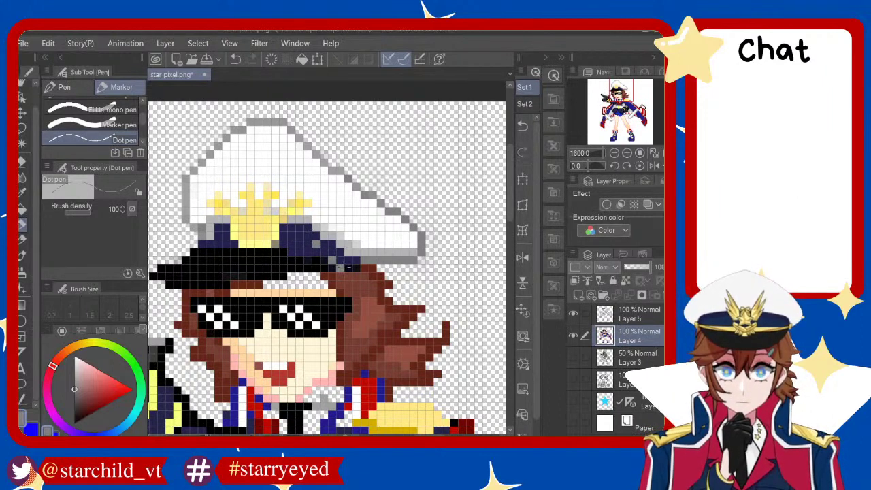
key(ctrl+z)
On Layer 5, paint grey outline pixels along the hat's left, top and brim edges
click(633, 314)
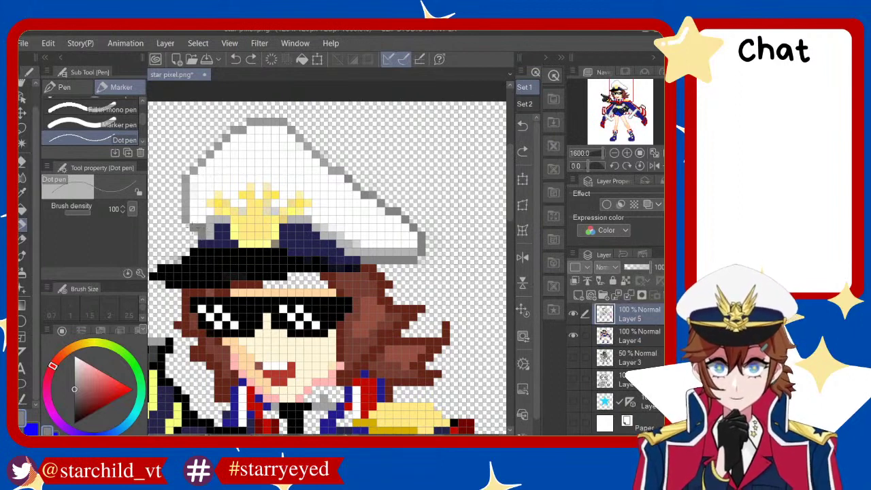
drag(190, 218, 185, 196)
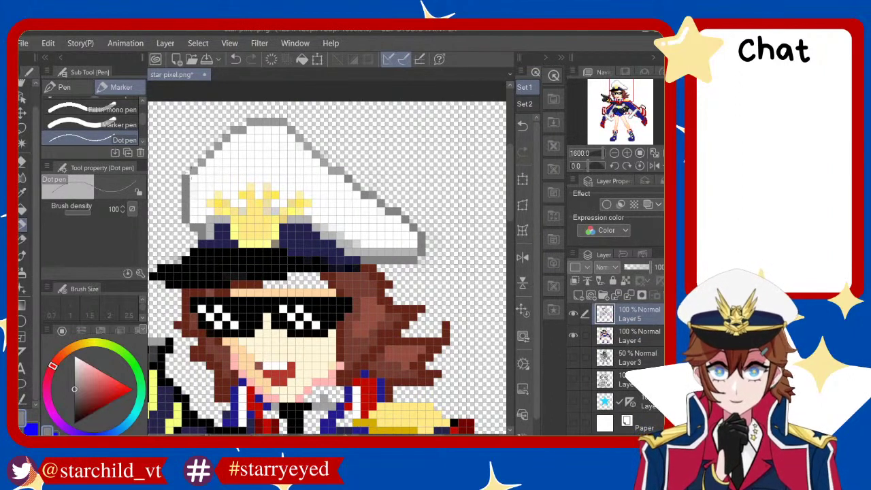
key(ctrl+z)
click(196, 170)
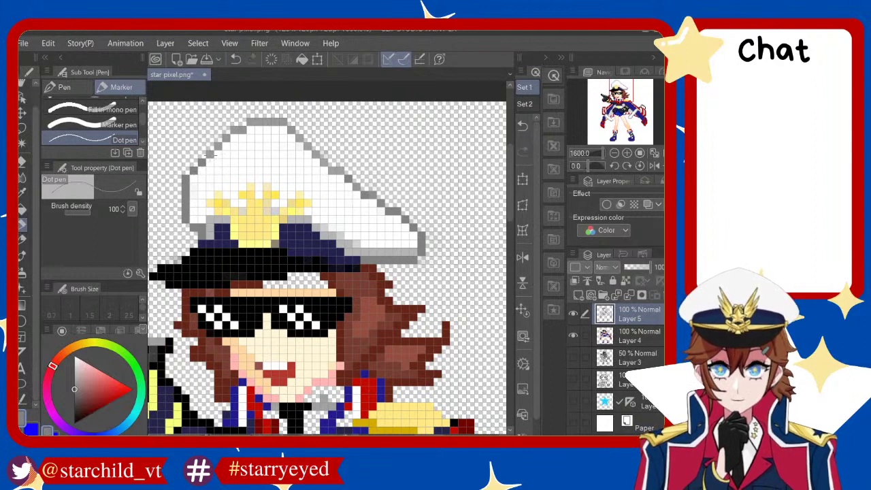
drag(210, 155, 227, 137)
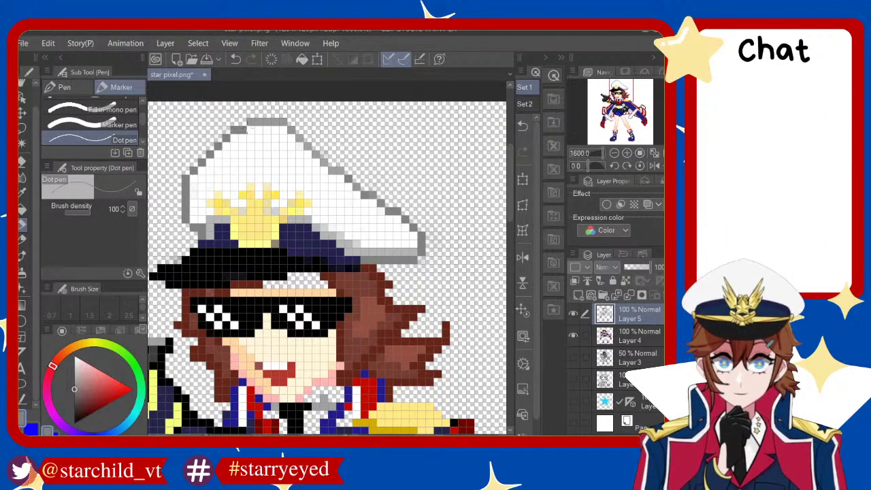
key(ctrl+z)
click(279, 121)
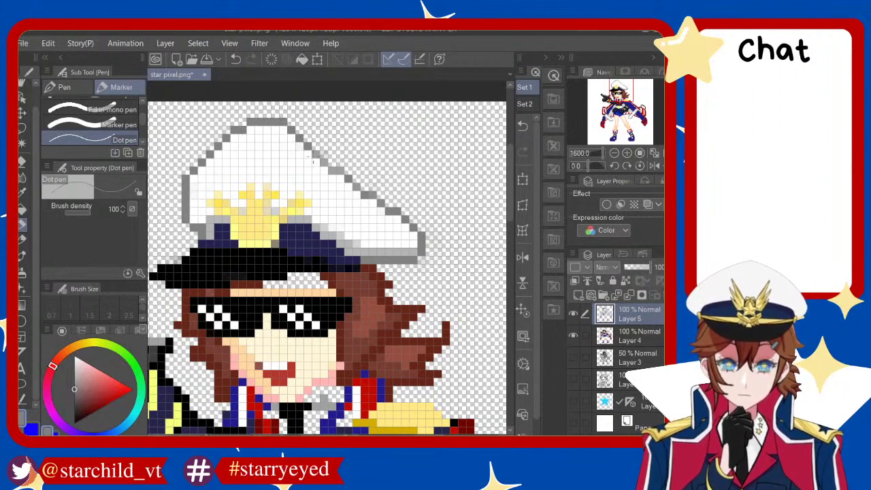
click(340, 171)
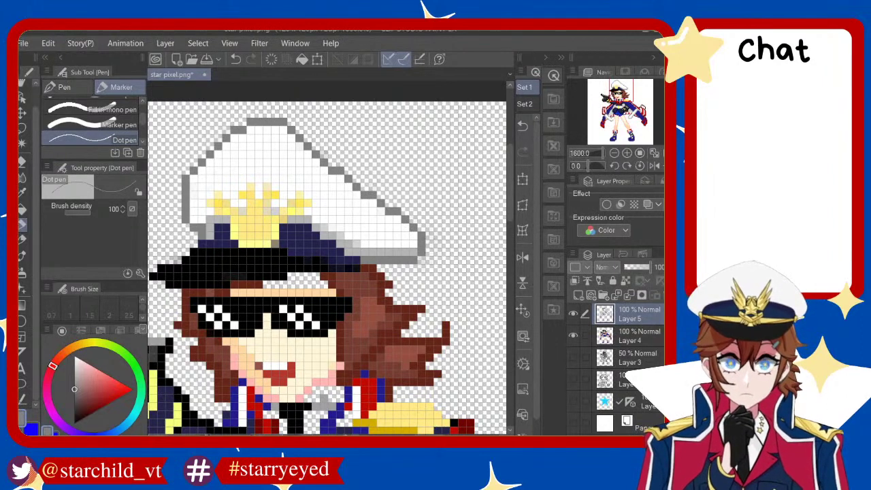
key(ctrl+z)
click(393, 259)
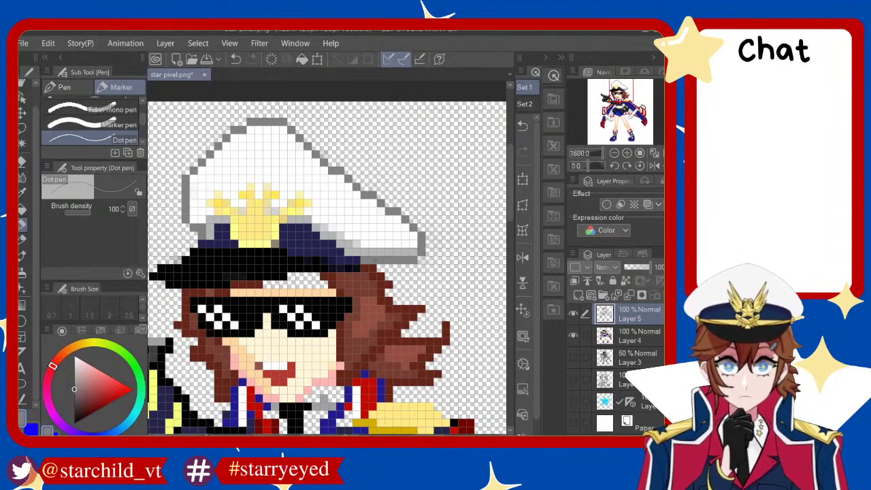
On Layer 4, paint the transparent patch on the face with the light skin tone
scroll(386, 255, down, 3)
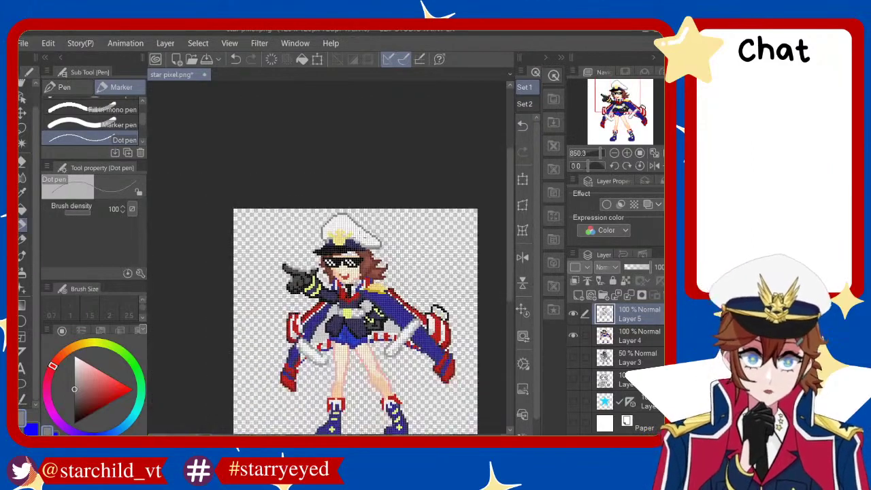
scroll(386, 256, up, 3)
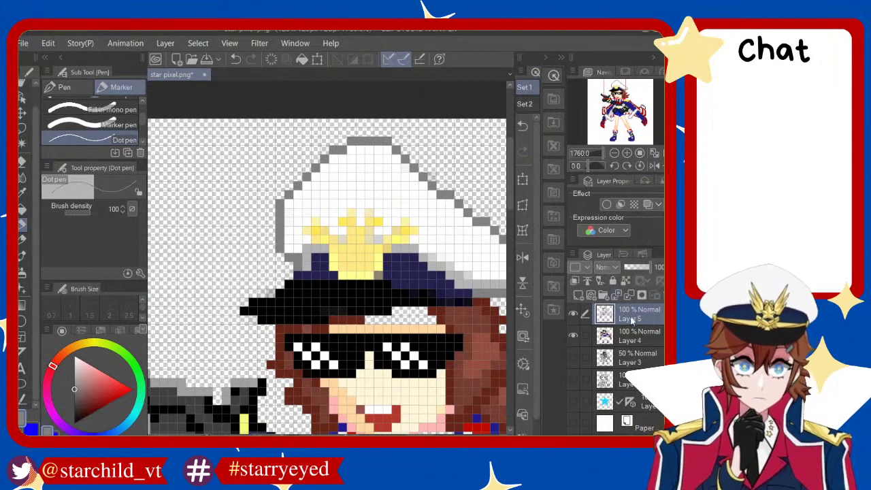
click(630, 335)
alt+click(411, 325)
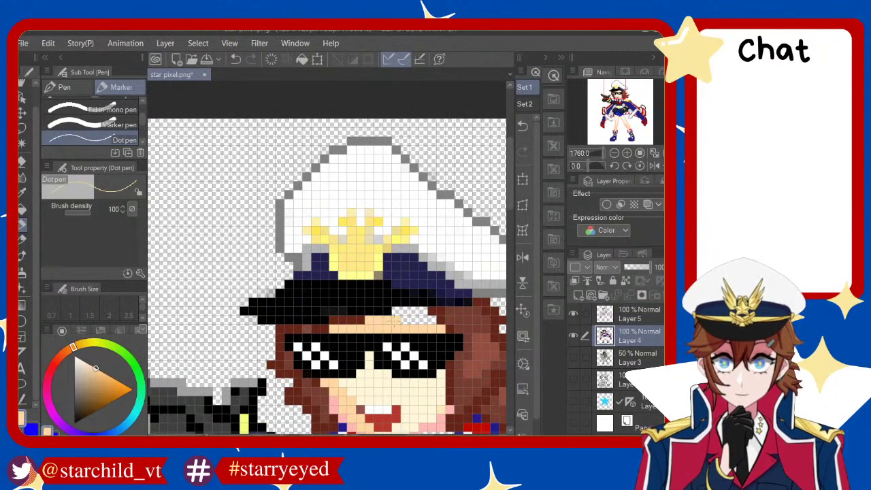
drag(411, 321, 426, 311)
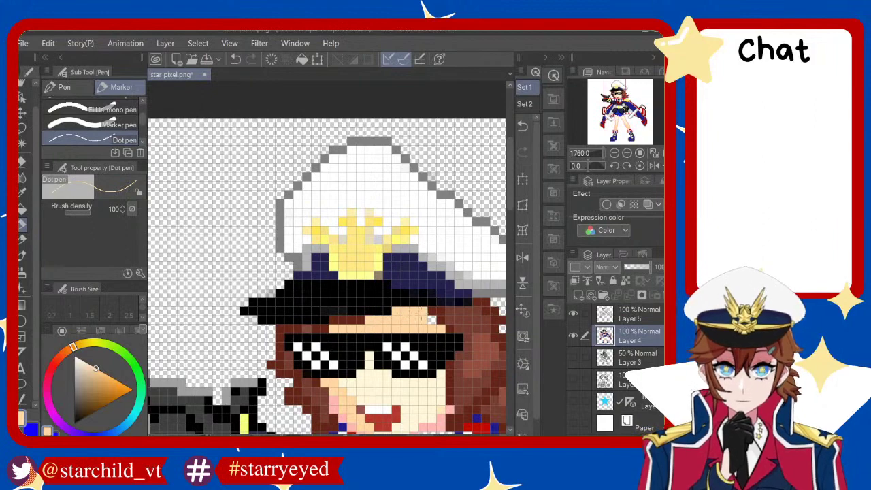
scroll(422, 313, down, 1)
scroll(422, 313, down, 1)
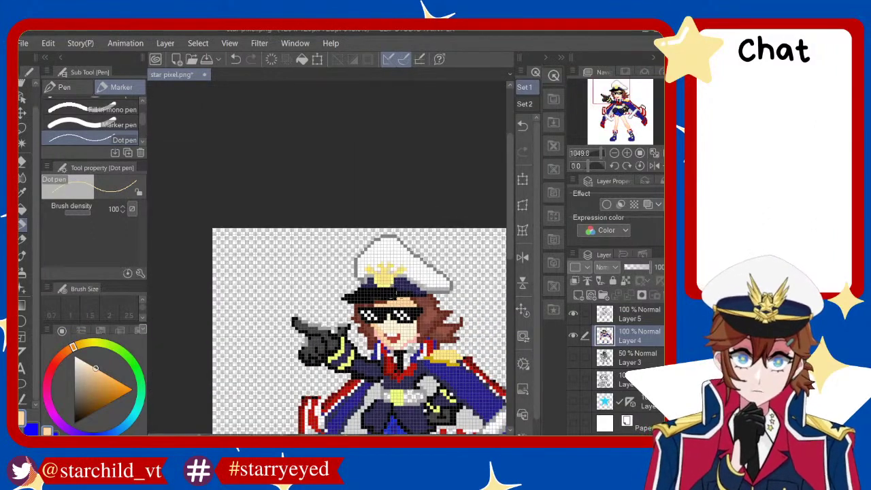
scroll(422, 313, down, 1)
scroll(422, 314, down, 1)
scroll(389, 235, up, 3)
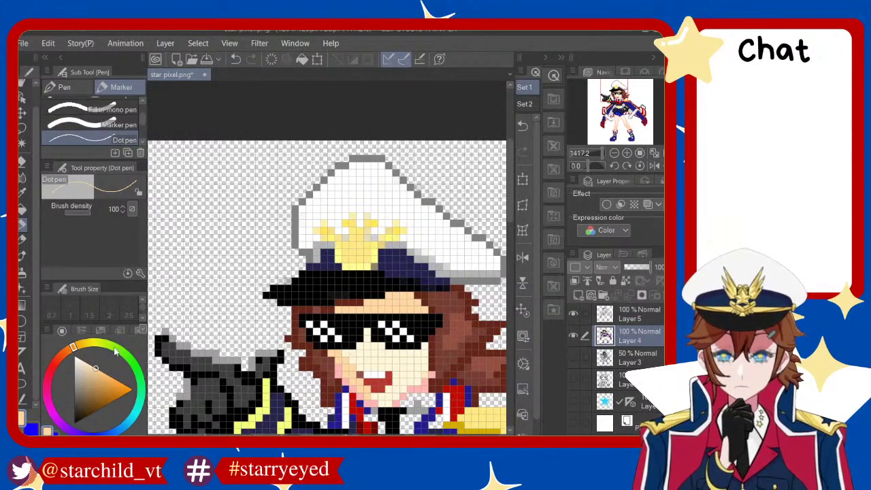
Pick a brightened cyan and draw highlight pixels just above the right sunglasses lens
click(137, 413)
drag(107, 389, 121, 383)
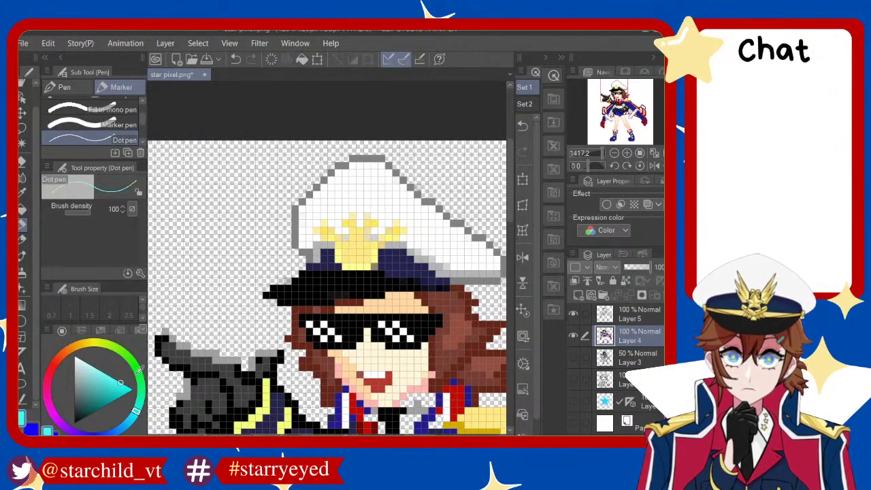
drag(425, 310, 435, 303)
key(ctrl+z)
key(ctrl+z)
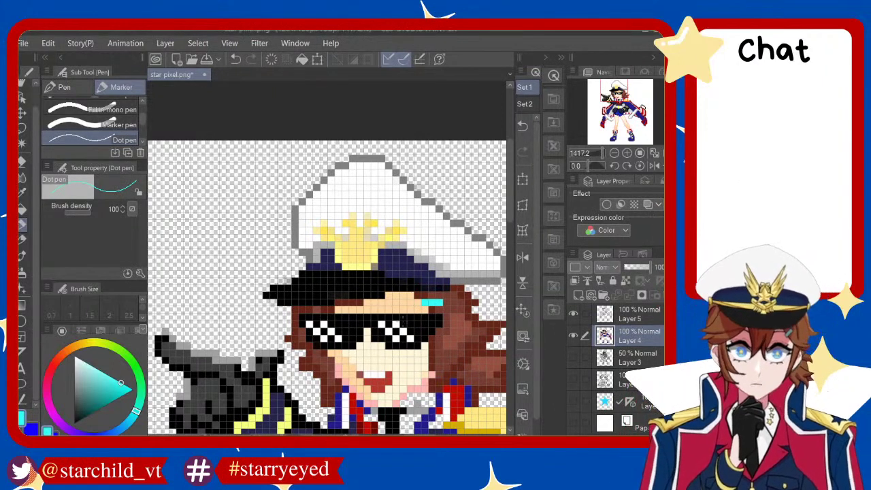
Zoom in, sample white and paint the stray red and light-grey cells white
scroll(327, 286, down, 5)
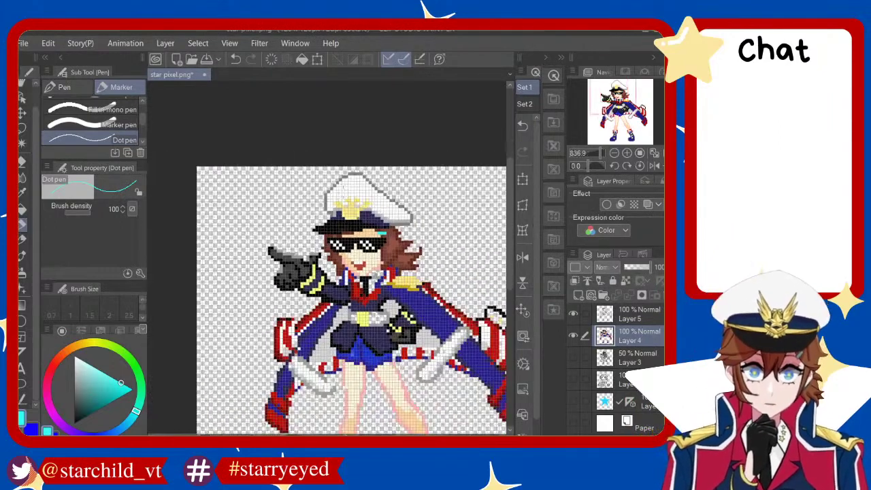
scroll(326, 286, up, 1)
scroll(327, 286, down, 2)
scroll(389, 197, up, 2)
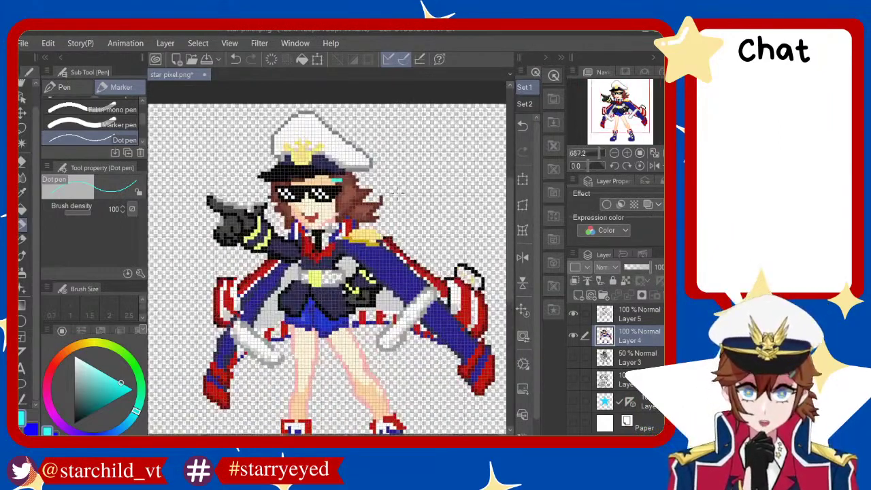
scroll(390, 201, up, 2)
scroll(389, 203, down, 1)
scroll(390, 206, up, 4)
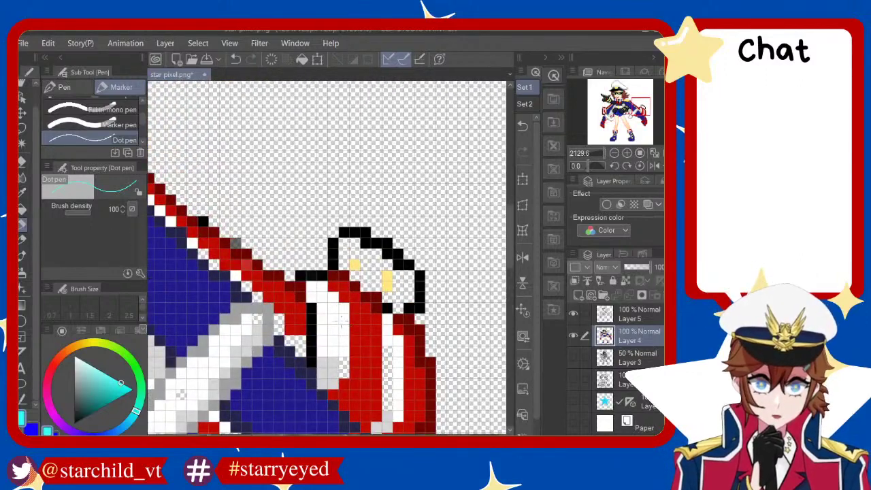
alt+click(332, 318)
mouse_move(397, 354)
mouse_down()
mouse_move(390, 382)
mouse_move(344, 368)
mouse_up()
click(388, 405)
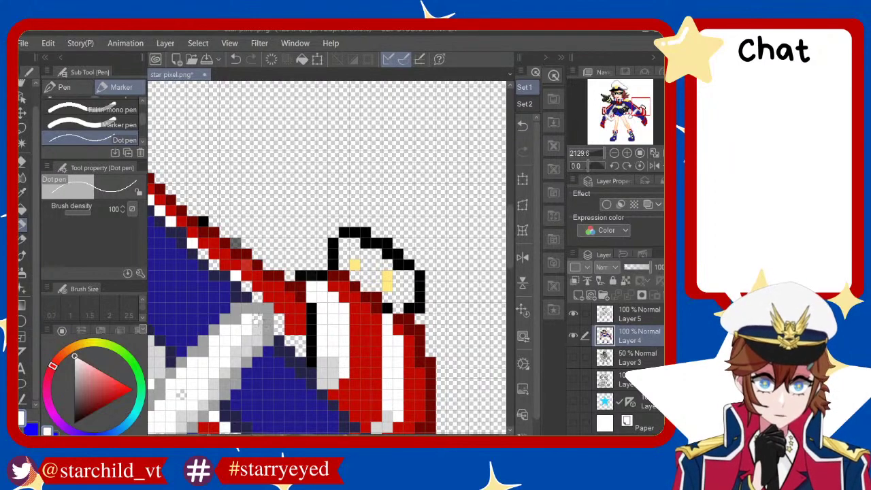
click(258, 318)
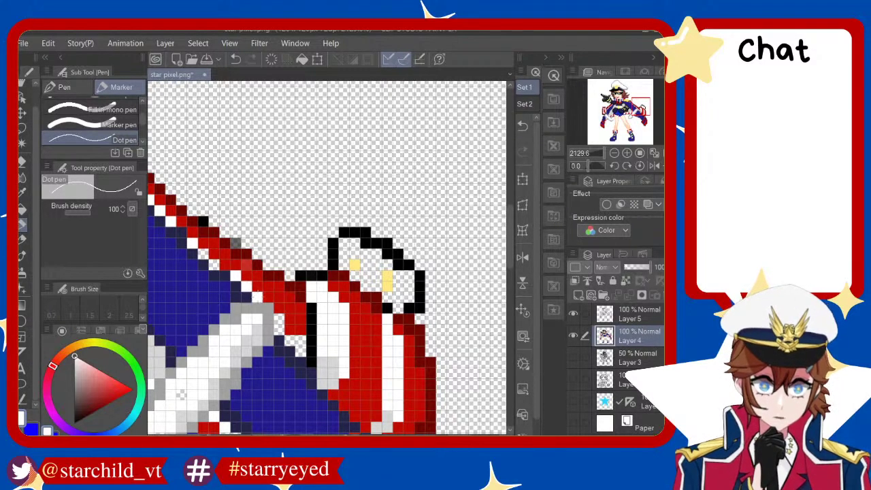
mouse_move(290, 327)
mouse_down()
mouse_move(281, 332)
mouse_move(298, 349)
mouse_up()
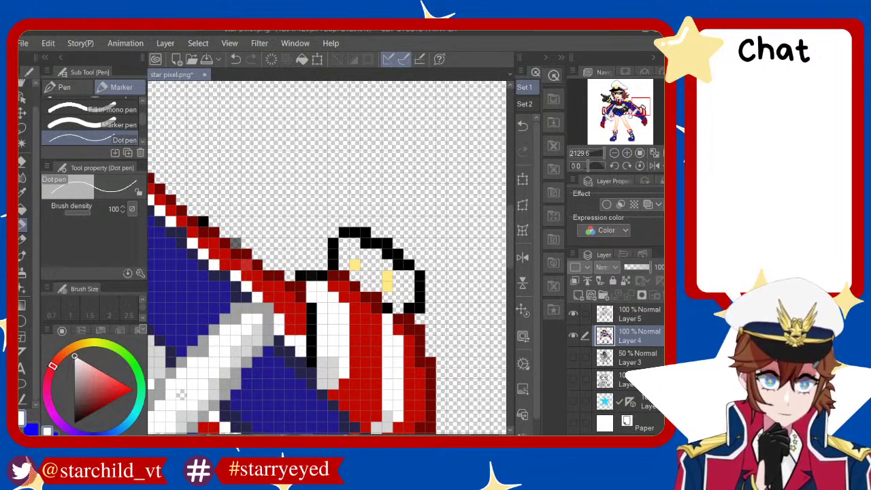
Whiten the cells inside the black outline, redoing one stroke more carefully
mouse_move(343, 255)
mouse_down()
mouse_move(355, 245)
mouse_move(367, 274)
mouse_up()
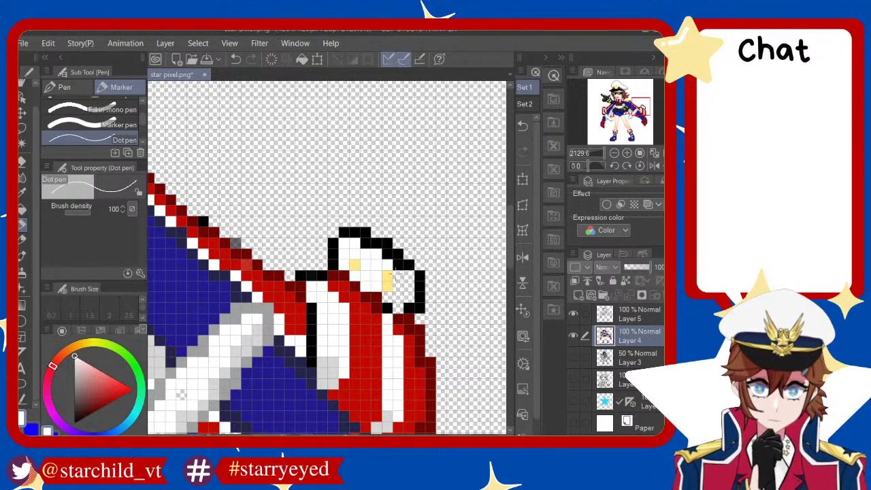
mouse_move(398, 272)
mouse_down()
mouse_move(399, 302)
mouse_move(388, 300)
mouse_up()
key(ctrl+z)
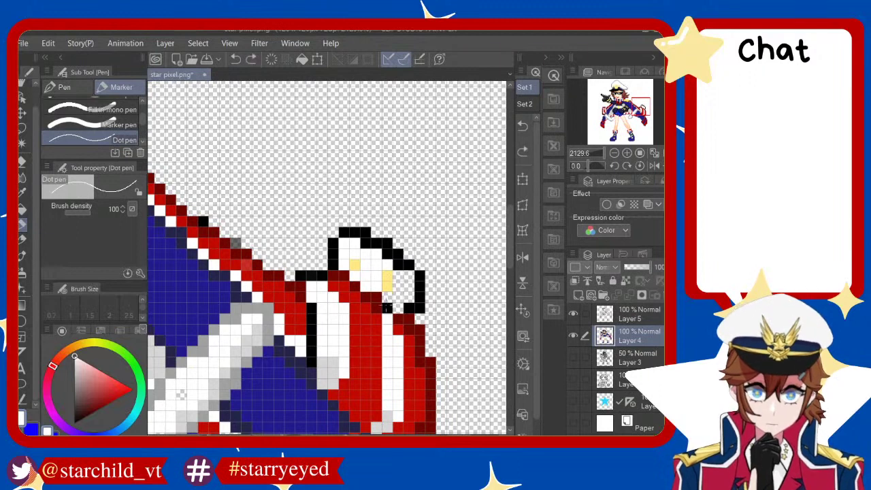
mouse_move(390, 304)
mouse_down()
mouse_move(408, 274)
mouse_move(404, 291)
mouse_up()
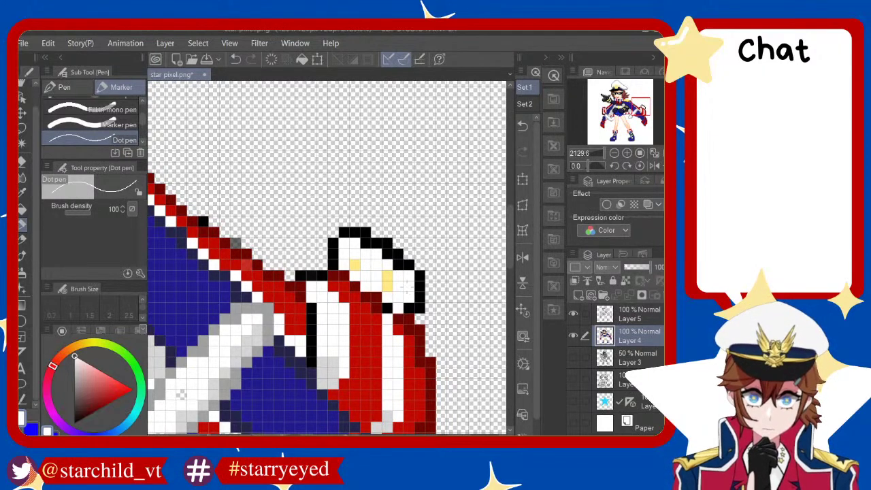
Paint the gap beside the red shapes and the red sleeve-edge pixels white, then zoom out
scroll(379, 259, down, 3)
scroll(380, 258, down, 3)
scroll(379, 259, up, 1)
scroll(379, 258, down, 1)
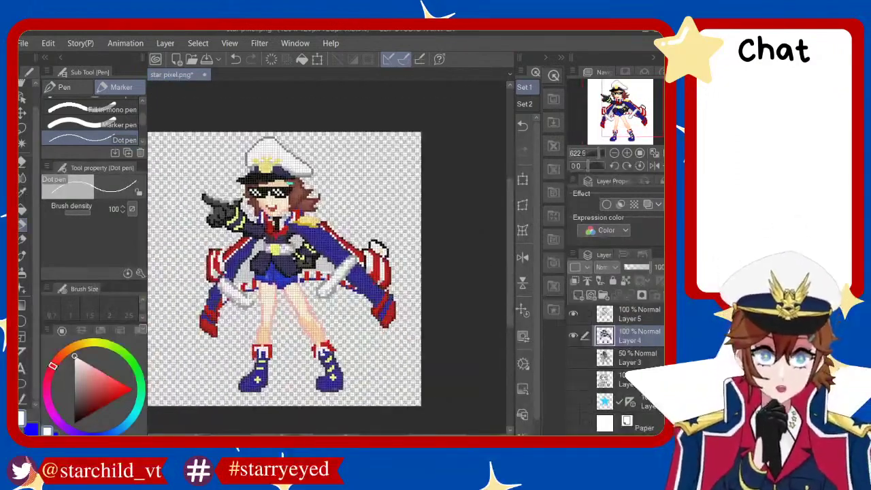
scroll(284, 275, up, 2)
scroll(284, 275, up, 2)
scroll(285, 276, down, 1)
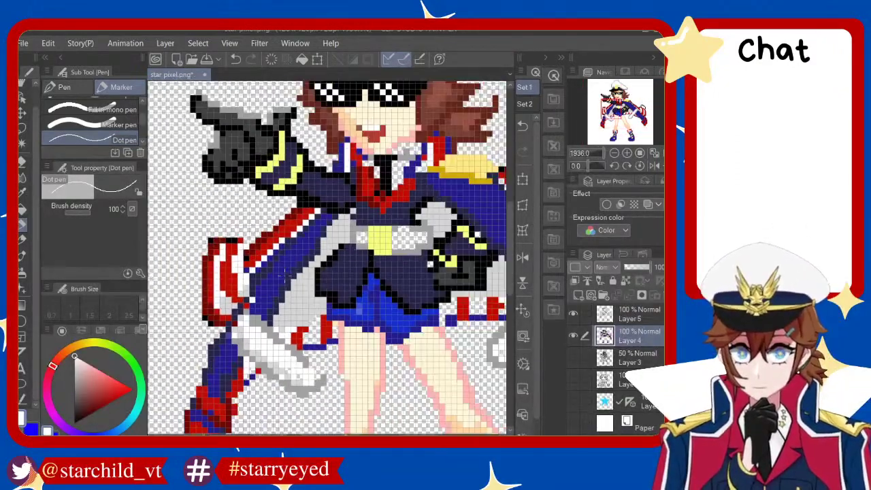
scroll(284, 275, up, 1)
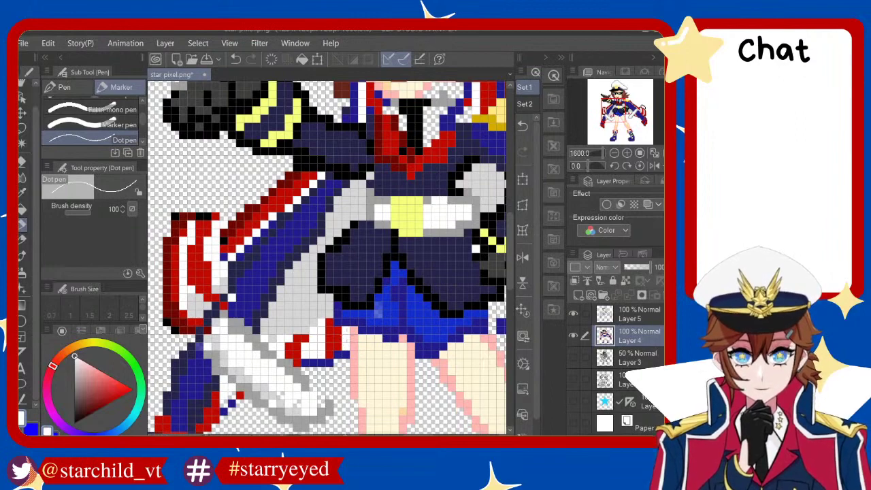
scroll(326, 259, down, 5)
scroll(327, 258, up, 6)
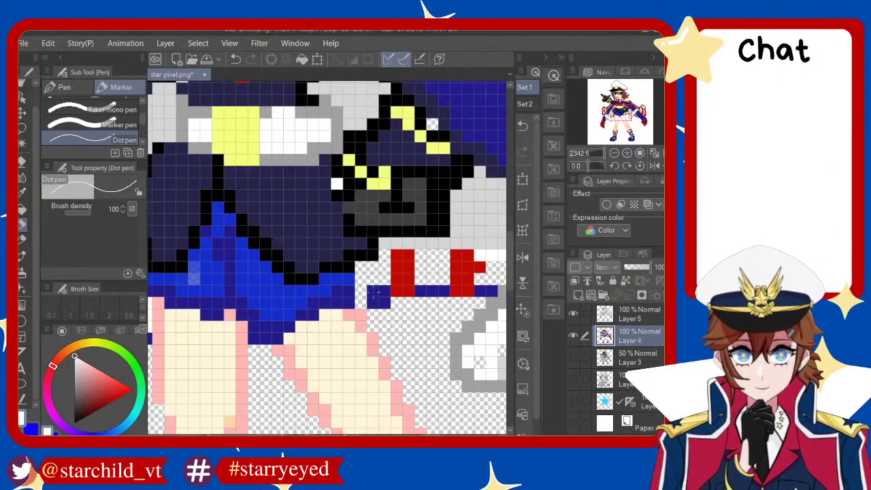
mouse_move(360, 294)
mouse_down()
mouse_move(362, 275)
mouse_move(389, 259)
mouse_move(439, 255)
mouse_move(432, 282)
mouse_move(443, 252)
mouse_move(437, 260)
mouse_up()
scroll(470, 229, up, 1)
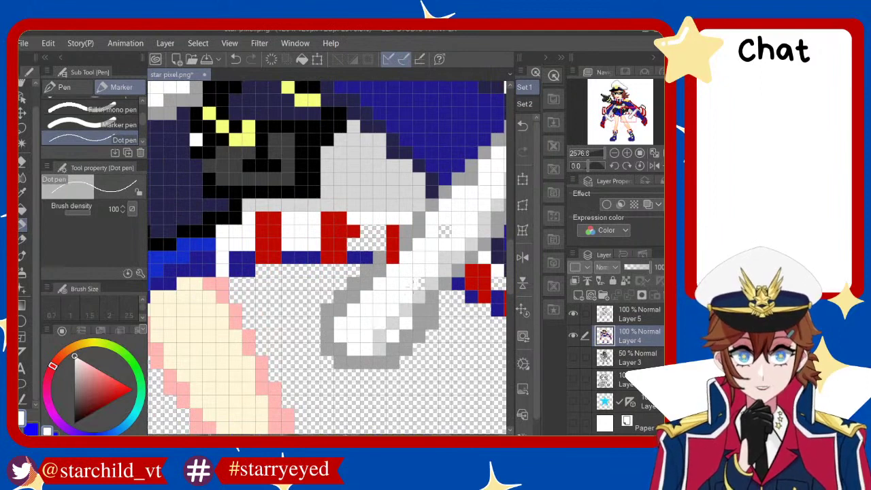
mouse_move(367, 232)
mouse_down()
mouse_move(366, 245)
mouse_move(354, 235)
mouse_move(380, 243)
mouse_up()
scroll(391, 226, down, 1)
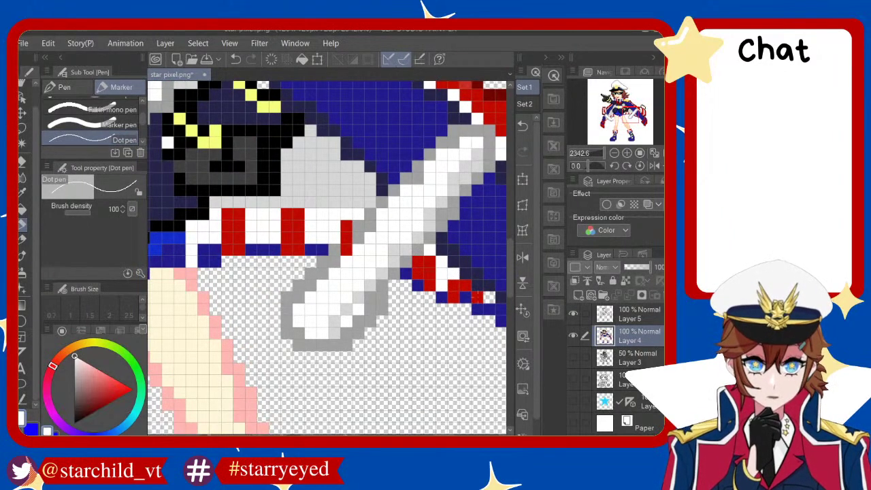
click(483, 297)
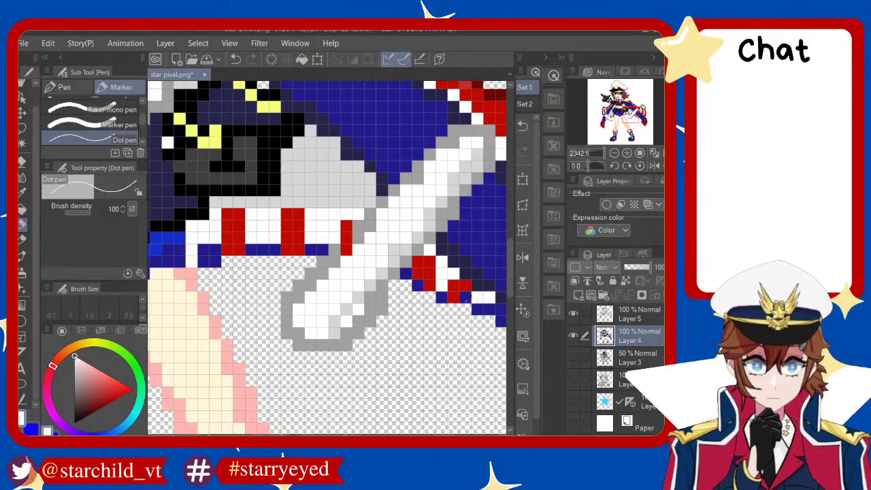
scroll(480, 297, down, 2)
scroll(480, 298, down, 2)
scroll(480, 298, down, 1)
Shade a few of the gun's black pixels grey
scroll(480, 297, down, 1)
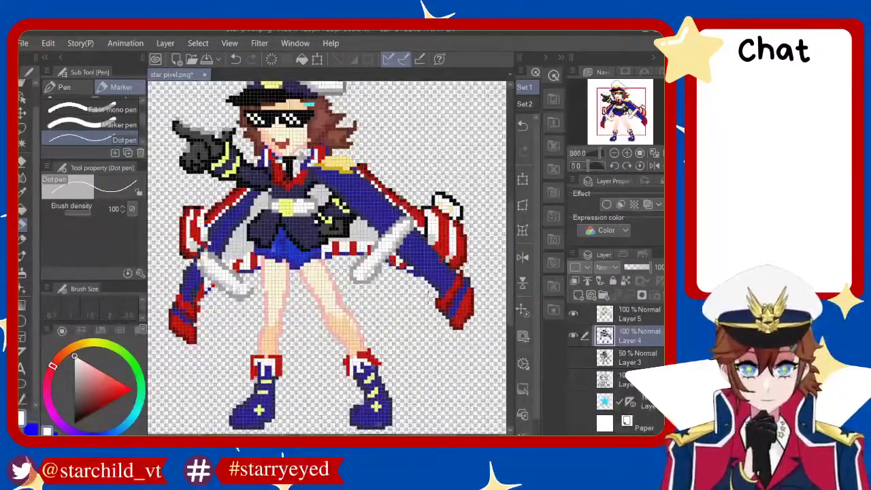
scroll(480, 298, down, 1)
scroll(480, 297, down, 1)
scroll(480, 298, down, 1)
scroll(480, 298, down, 1)
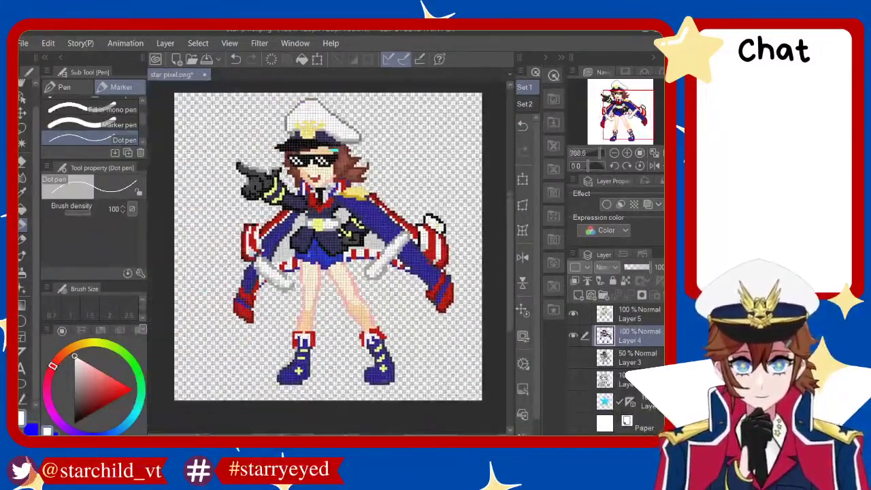
scroll(480, 298, up, 1)
scroll(480, 298, up, 1)
scroll(480, 297, down, 1)
scroll(480, 297, up, 1)
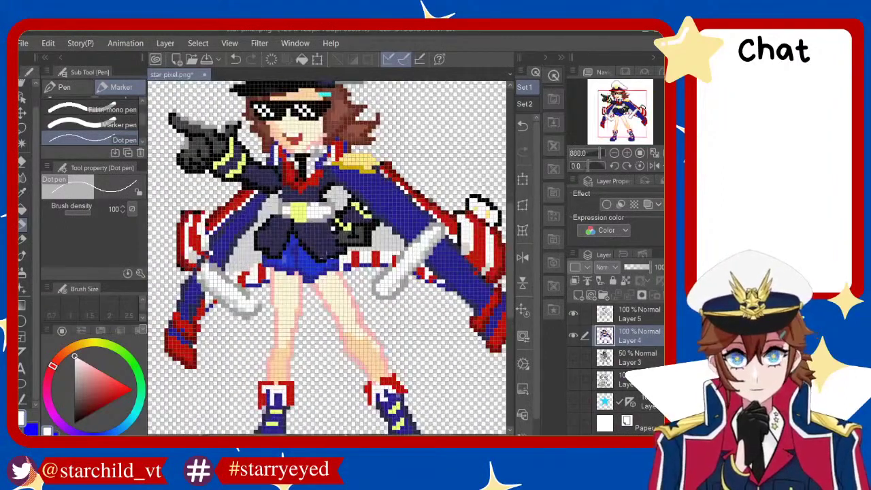
scroll(480, 297, down, 1)
scroll(480, 297, up, 1)
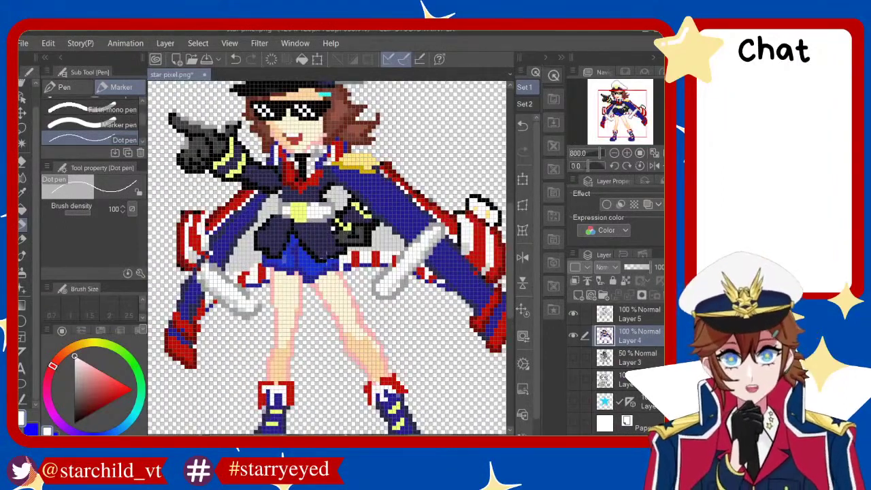
scroll(331, 258, down, 1)
scroll(331, 257, up, 1)
scroll(331, 258, up, 1)
scroll(331, 258, up, 1)
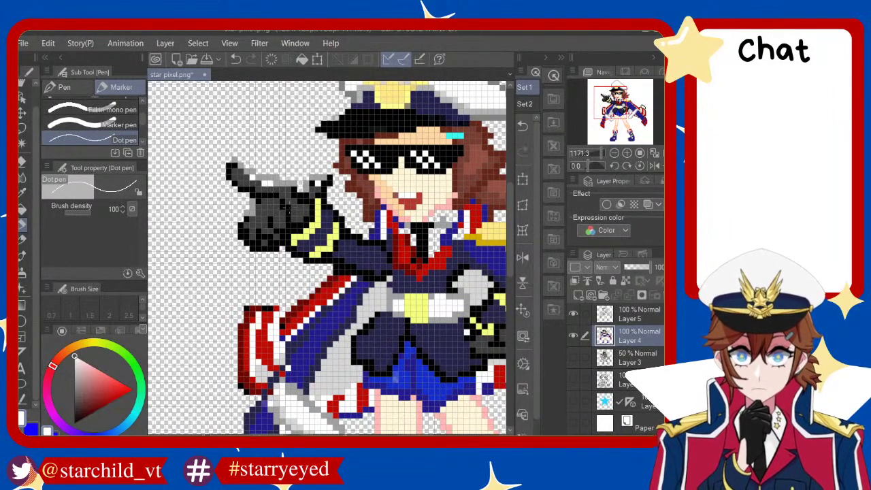
click(260, 204)
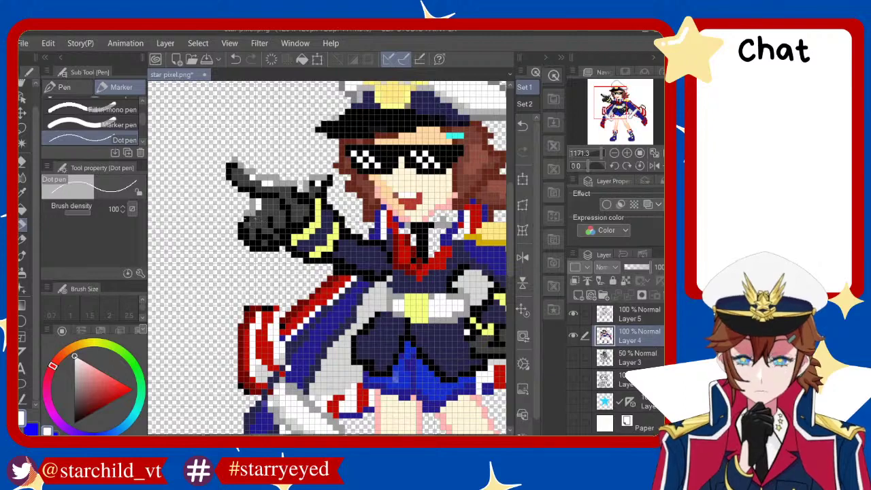
drag(252, 216, 246, 225)
scroll(326, 258, down, 3)
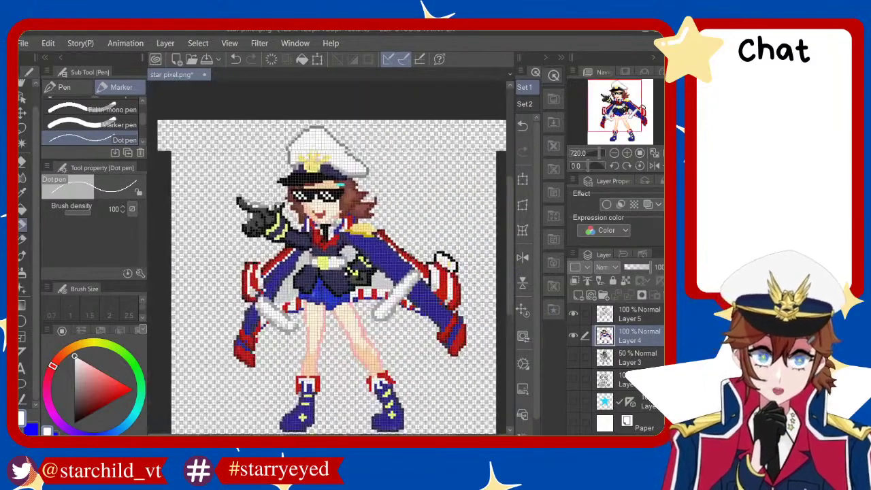
scroll(327, 258, up, 3)
scroll(327, 204, up, 1)
scroll(327, 259, down, 3)
scroll(327, 259, up, 4)
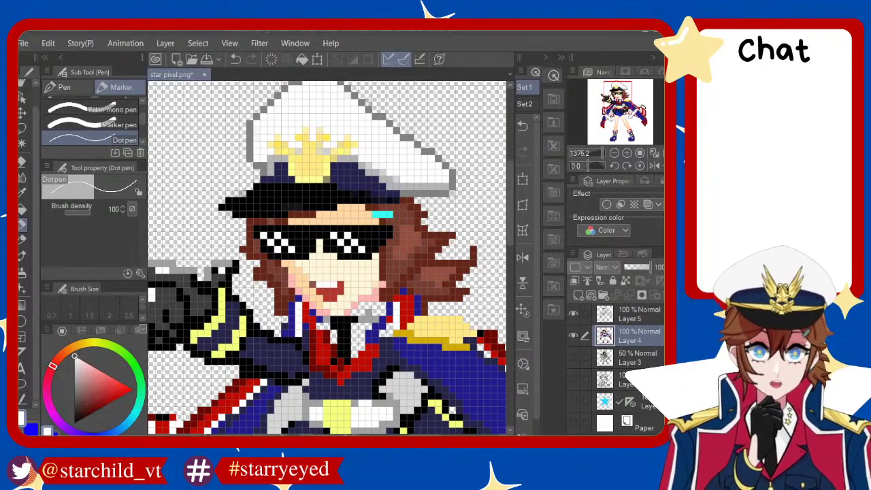
Save the star pixel sprite with Ctrl+S
scroll(327, 258, down, 3)
scroll(326, 259, down, 2)
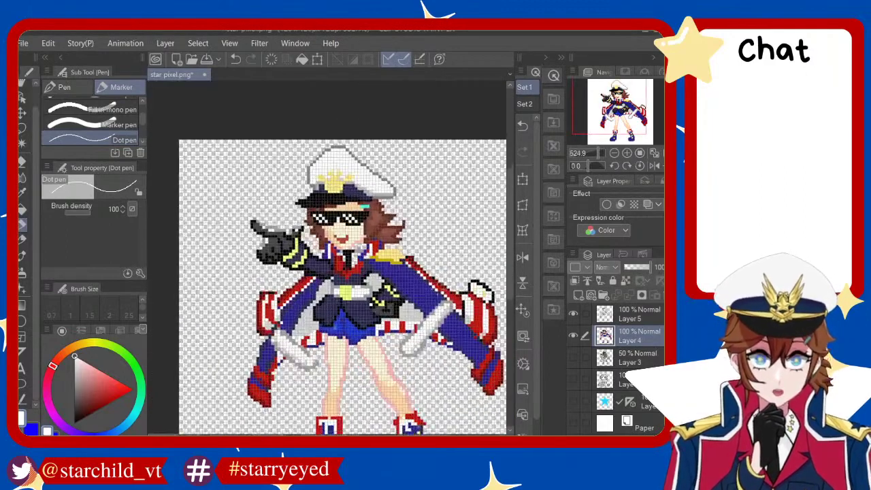
scroll(327, 259, up, 2)
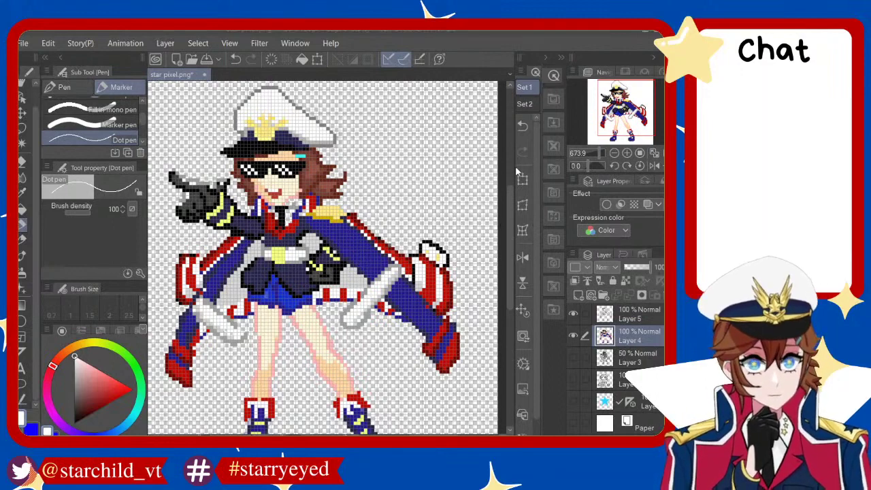
key(ctrl+s)
scroll(317, 258, down, 1)
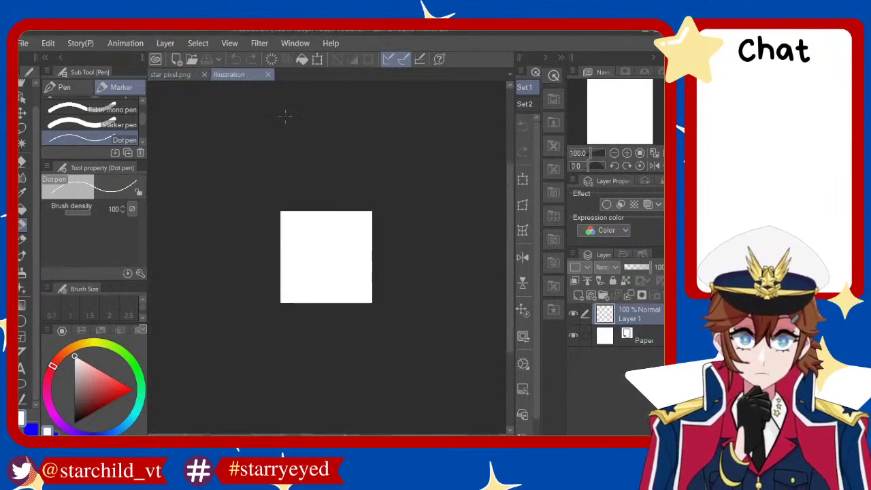
Zoom in and switch on View > Grid over the blank Illustration canvas
scroll(163, 269, up, 1)
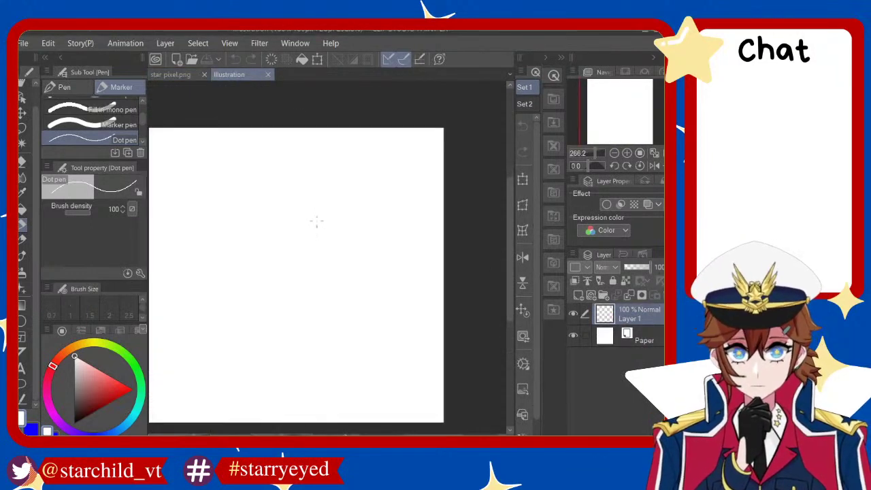
scroll(163, 268, up, 1)
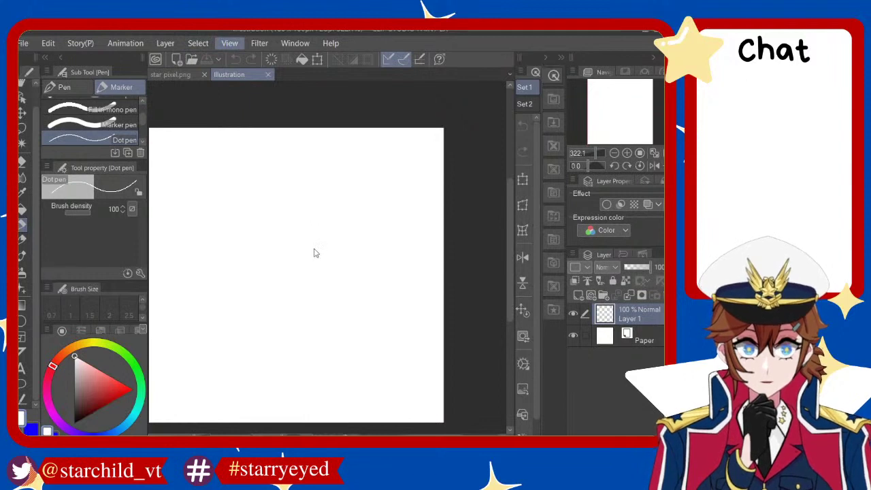
click(302, 229)
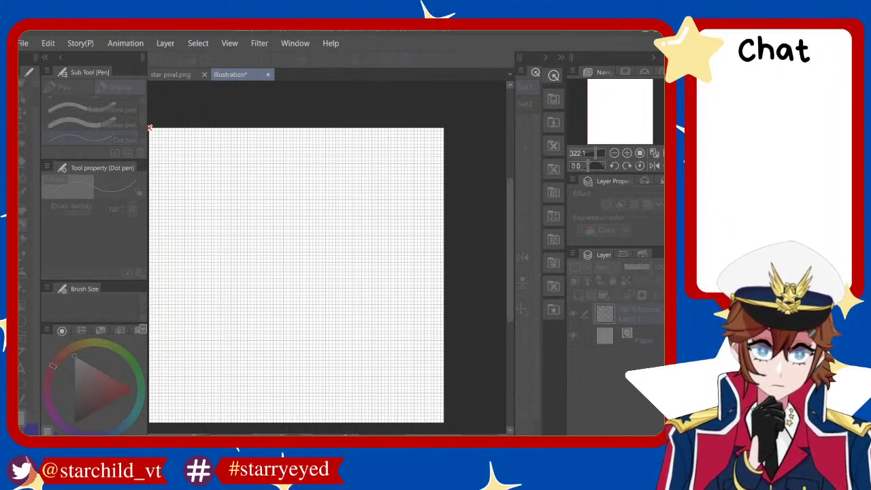
Return to Clip Studio Paint, hide the grid with Ctrl+G, and readjust the zoom
key(alt+Tab)
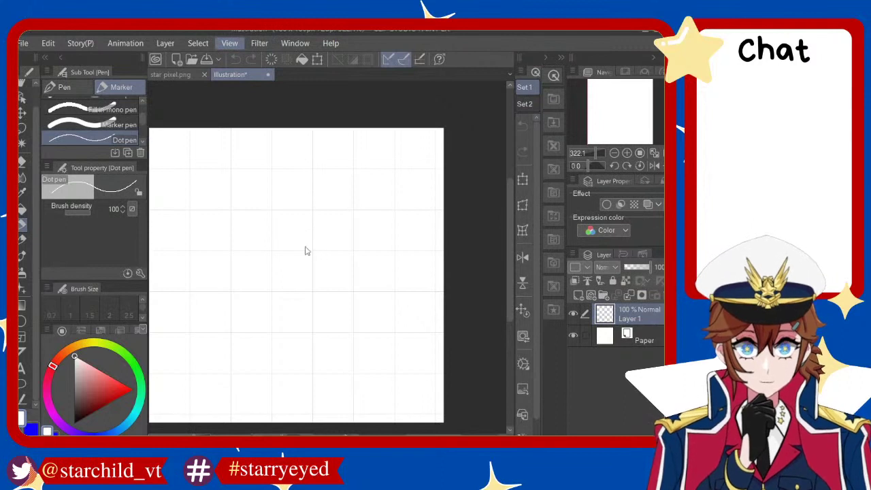
key(ctrl+g)
scroll(386, 219, up, 2)
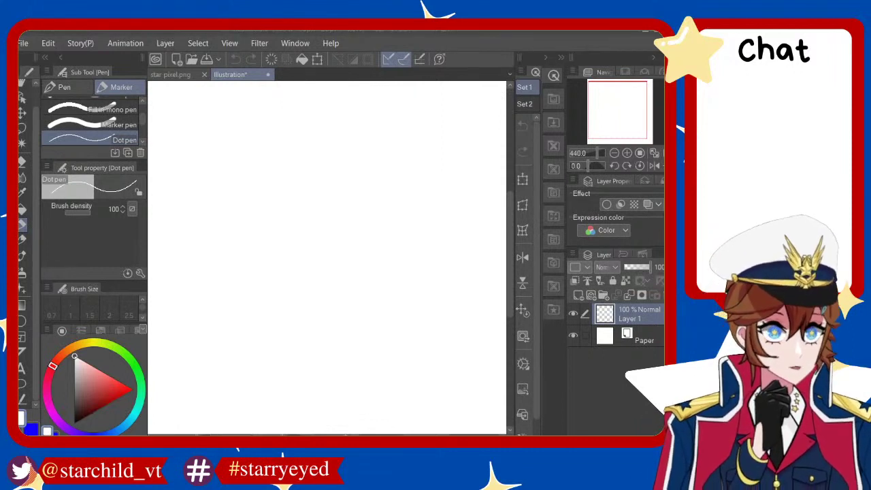
scroll(366, 294, down, 1)
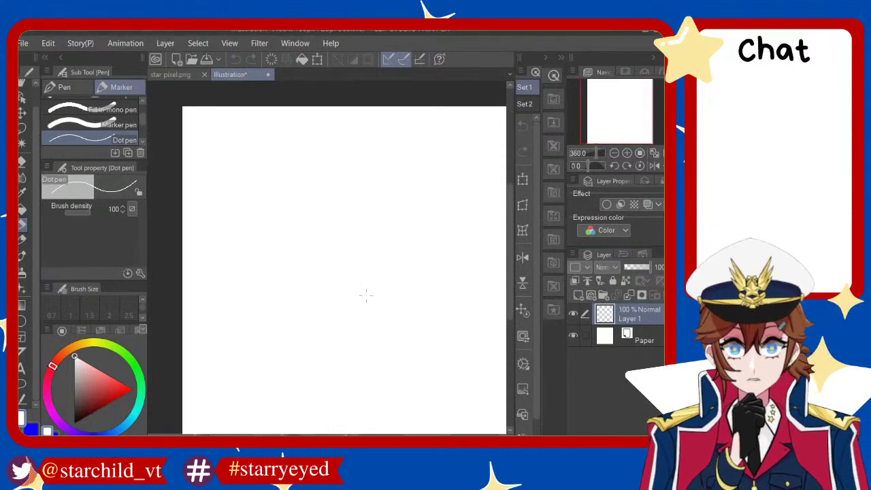
Set the drawing colour to black and try test pixel strokes mid-canvas, undoing them
key(x)
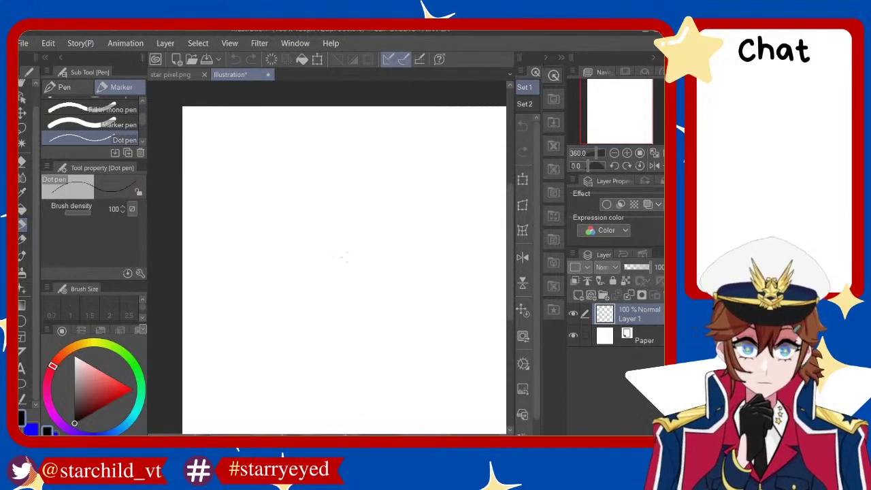
drag(343, 263, 353, 258)
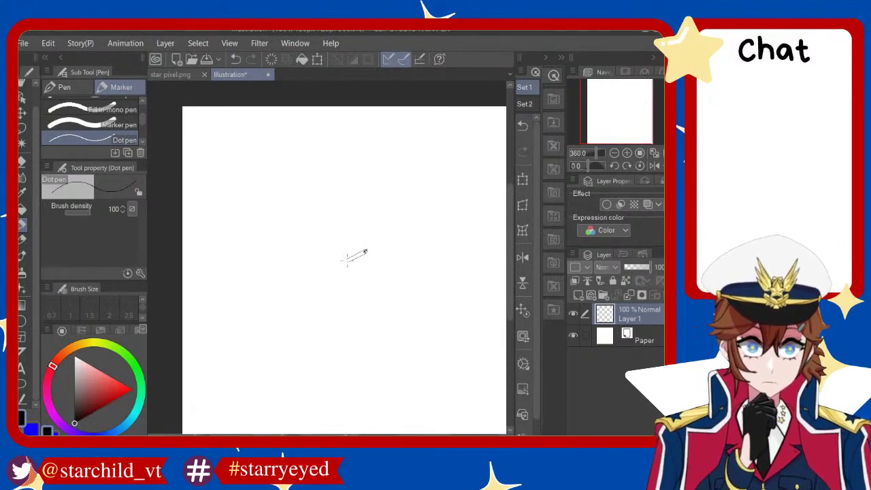
scroll(361, 249, up, 1)
scroll(399, 260, up, 3)
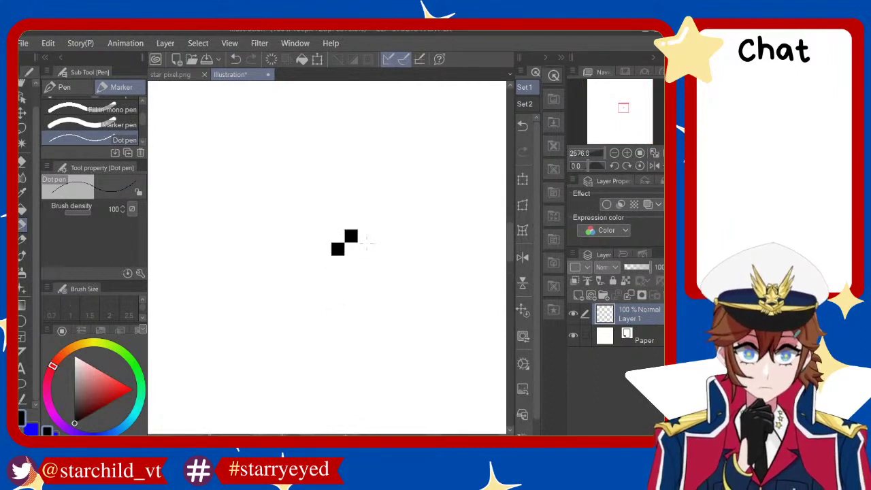
drag(366, 241, 364, 275)
key(ctrl+z)
drag(344, 245, 365, 275)
key(ctrl+z)
Experiment with single pixel blocks around a small cross shape, then undo them all
key(ctrl+z)
click(352, 265)
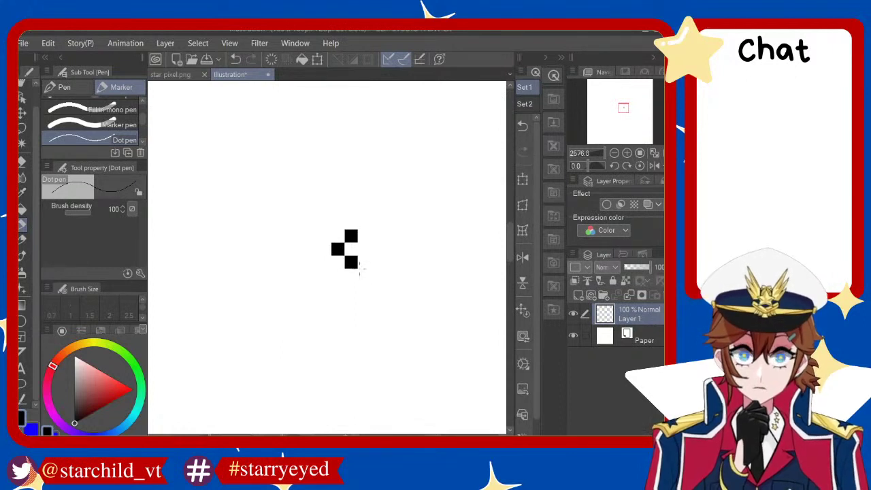
click(377, 236)
key(ctrl+z)
click(365, 249)
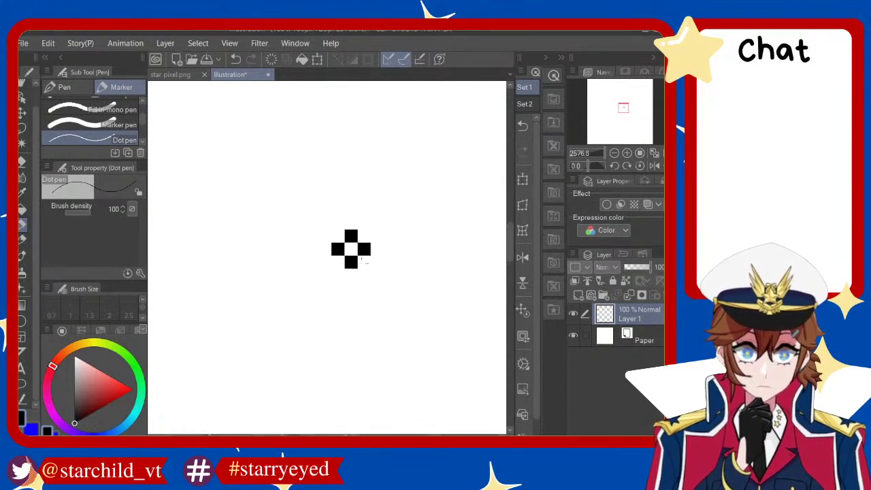
click(351, 276)
click(351, 289)
key(ctrl+z)
key(ctrl+z)
click(351, 275)
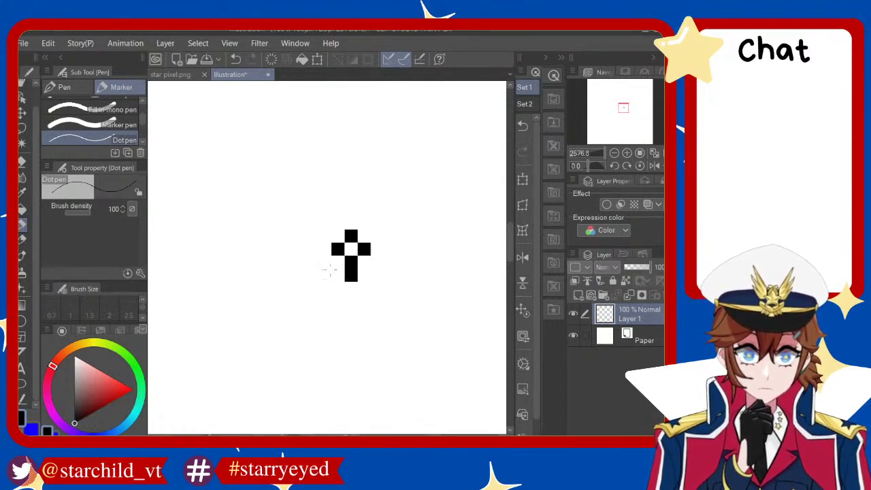
click(326, 263)
key(ctrl+z)
click(338, 266)
key(ctrl+z)
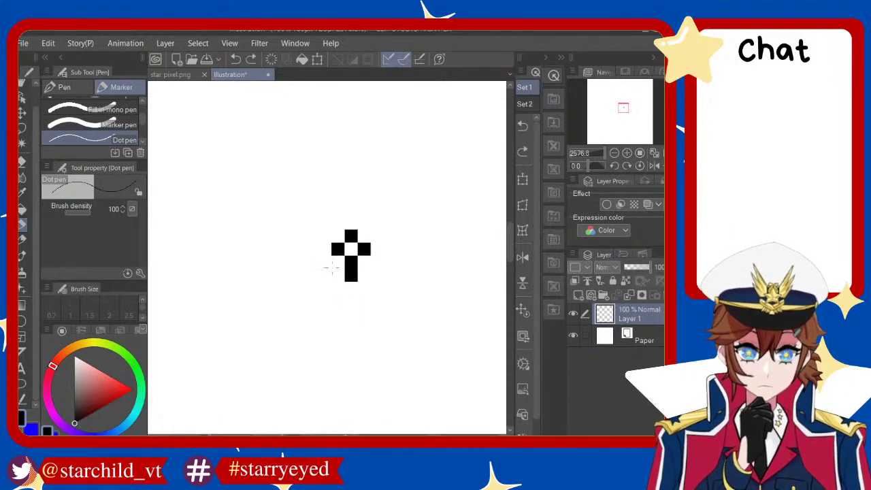
click(325, 262)
click(326, 289)
key(ctrl+z)
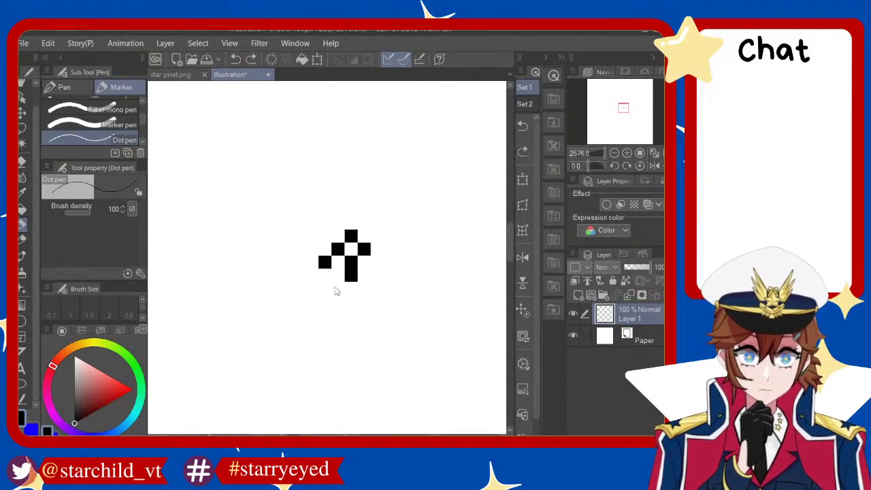
key(ctrl+z)
key(ctrl+z)
key(ctrl+z)
key(ctrl+z)
key(ctrl+z)
key(ctrl+z)
key(ctrl+z)
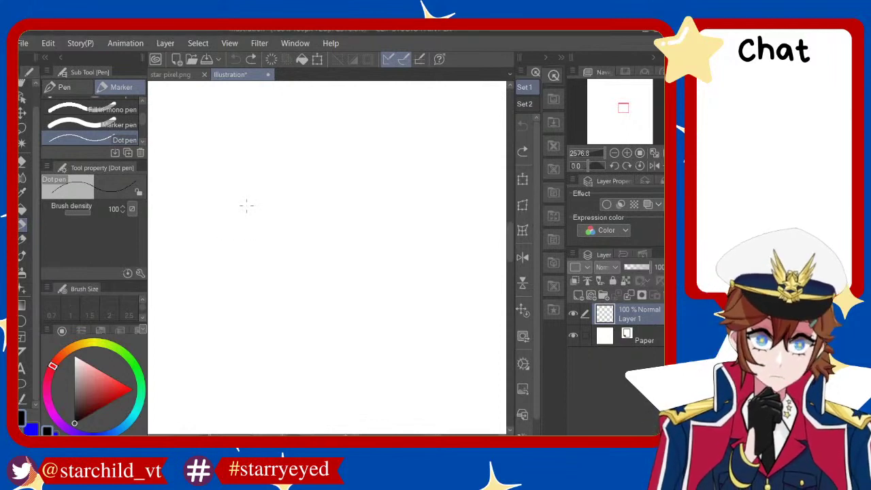
Draw the stepped black blocks of the diamond's lower-left staircase and right-rising edge
mouse_move(246, 209)
mouse_down()
mouse_move(259, 211)
mouse_move(207, 183)
mouse_up()
key(ctrl+z)
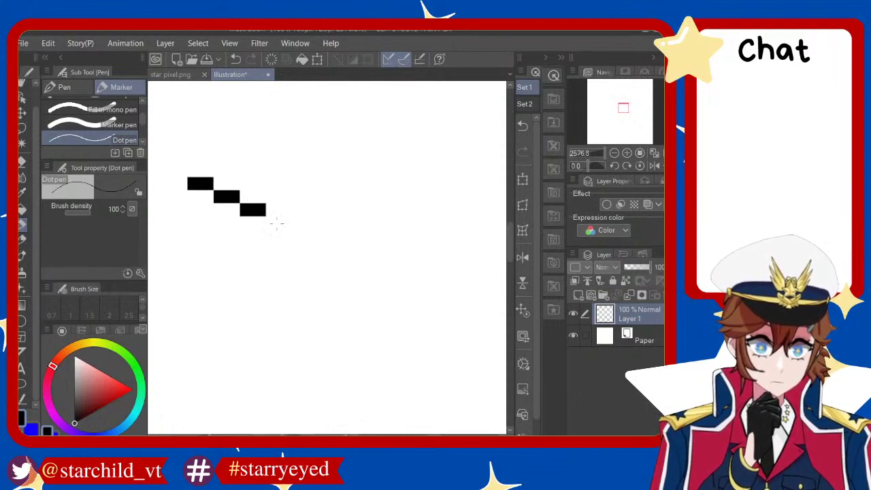
drag(276, 222, 288, 224)
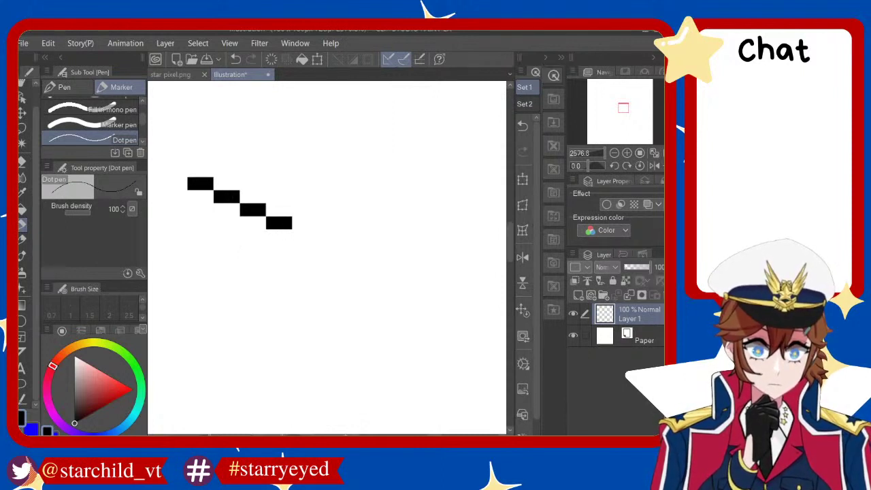
drag(176, 172, 181, 171)
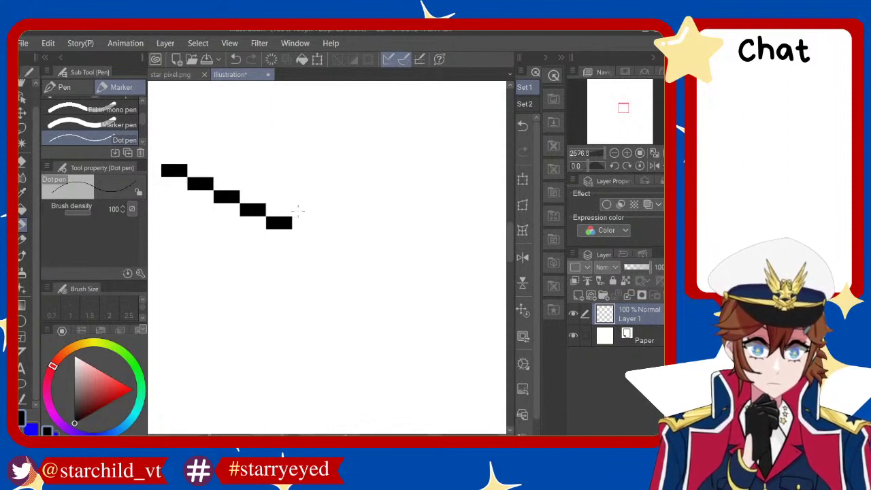
drag(298, 210, 308, 210)
click(333, 197)
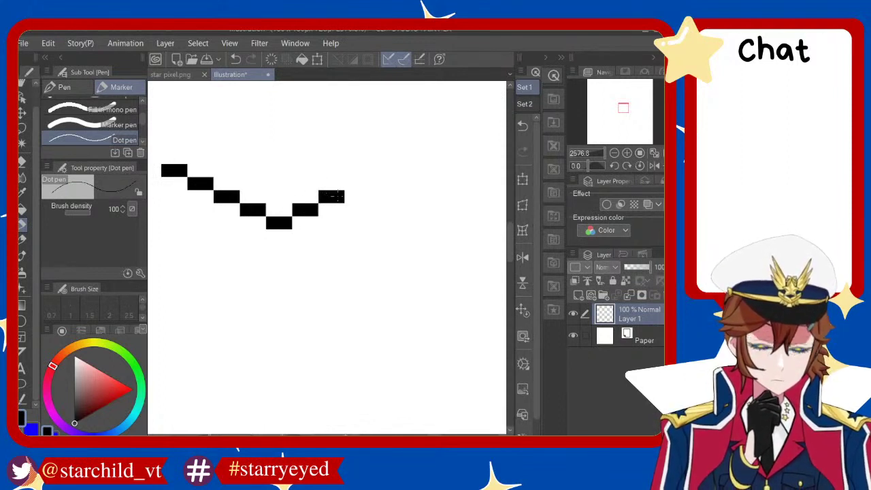
click(357, 170)
key(ctrl+z)
click(359, 184)
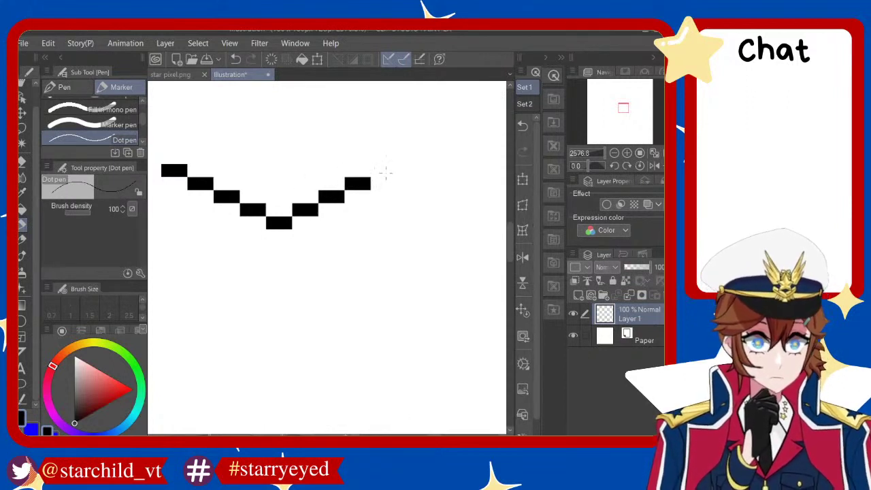
click(385, 170)
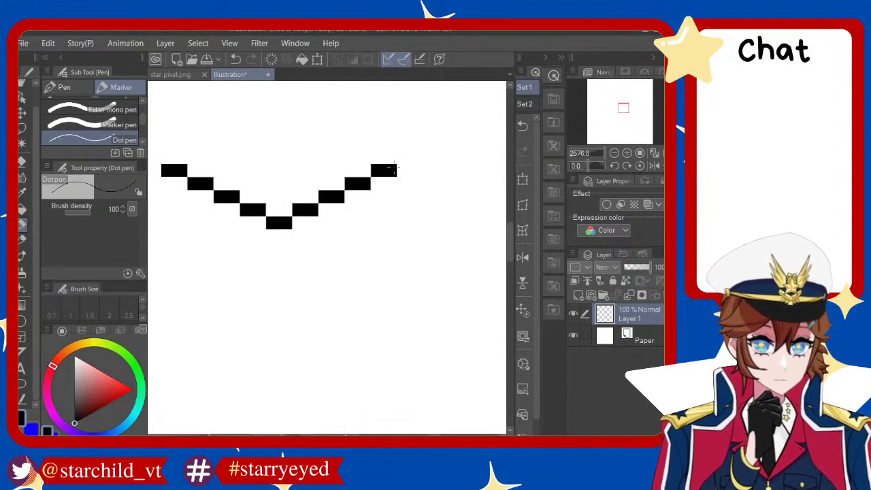
Add the diamond's upper edge blocks, removing the misplaced strip and stray pixel
scroll(310, 166, down, 2)
scroll(310, 166, up, 1)
scroll(310, 167, up, 1)
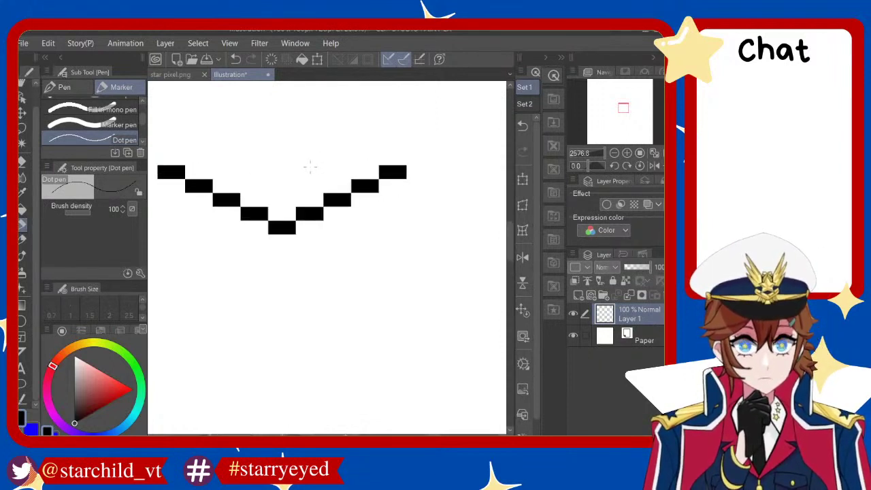
mouse_move(178, 158)
mouse_down()
mouse_move(210, 157)
mouse_move(293, 117)
mouse_move(375, 158)
mouse_up()
key(ctrl+z)
key(ctrl+z)
click(233, 130)
key(ctrl+z)
key(ctrl+z)
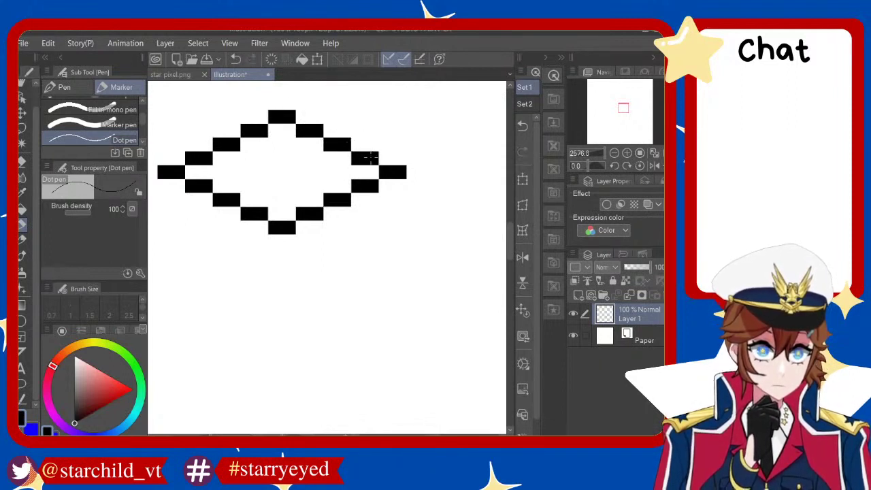
Add the cube's centre vertical edge below the diamond's bottom point
scroll(199, 211, down, 3)
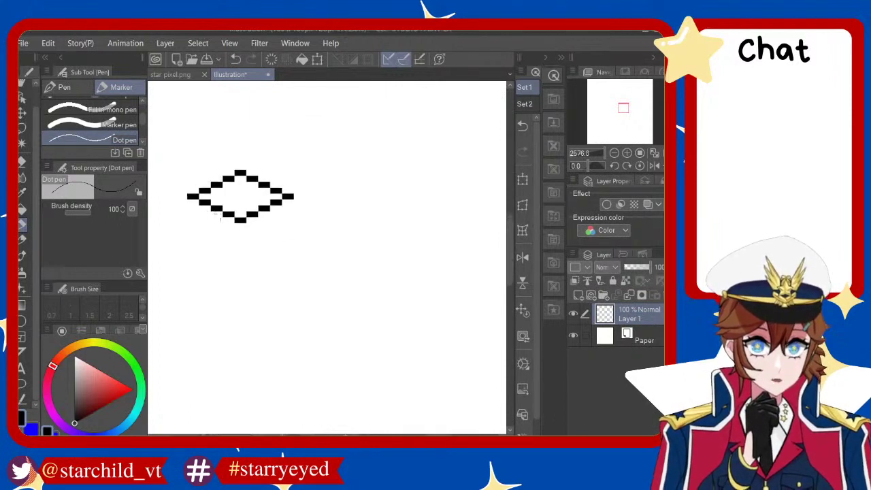
scroll(208, 199, up, 2)
scroll(208, 199, up, 1)
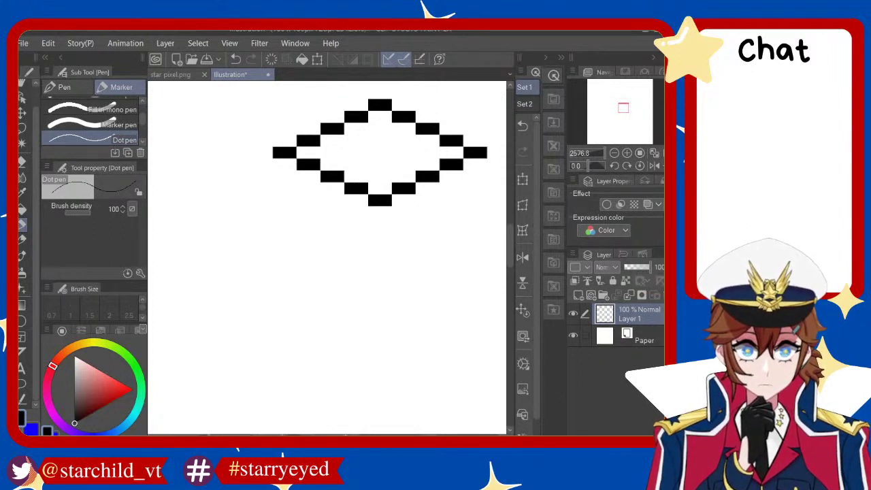
drag(385, 202, 385, 229)
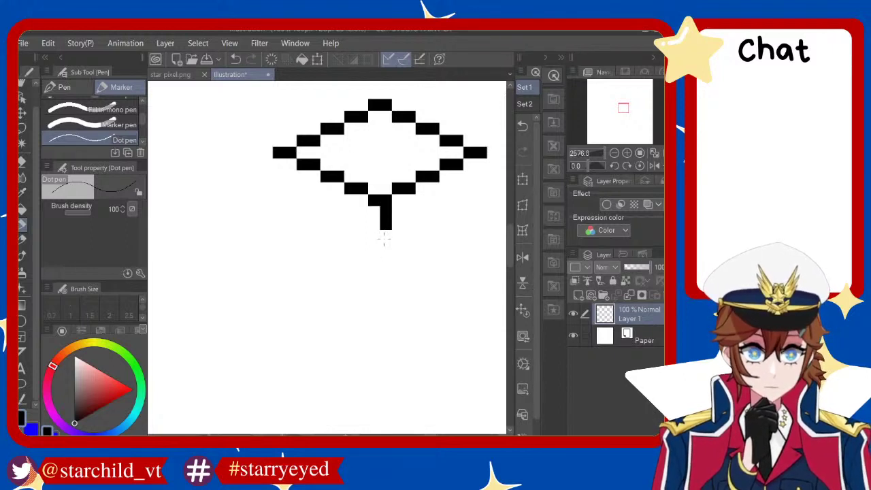
key(ctrl+z)
drag(385, 205, 385, 304)
key(ctrl+z)
click(385, 211)
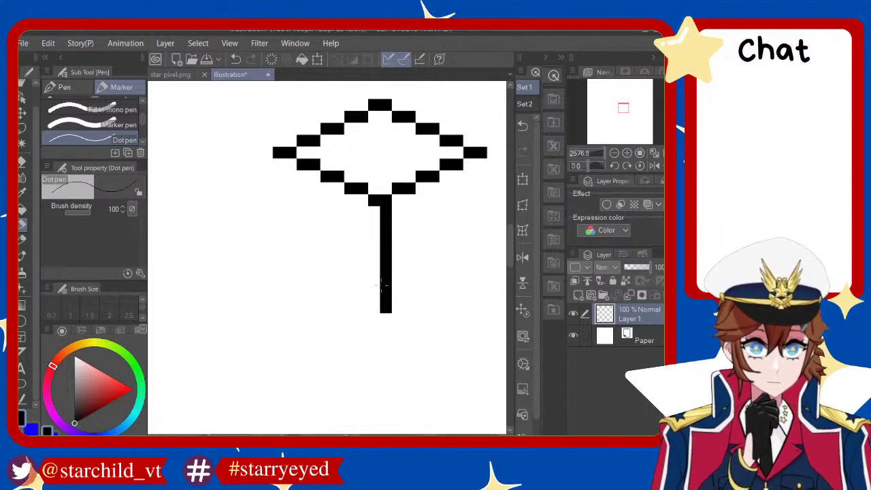
Build the stepped lower-left edge from the centre line's bottom up to the left
scroll(383, 285, down, 2)
scroll(388, 282, up, 2)
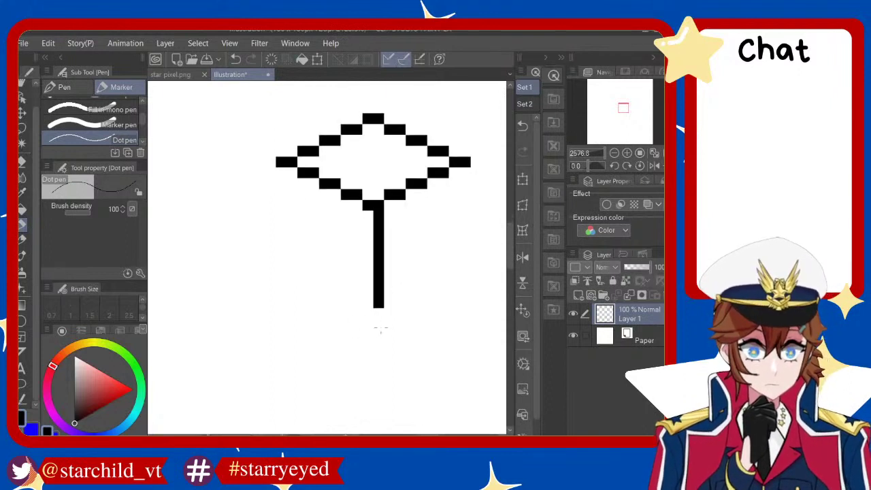
click(367, 312)
key(ctrl+z)
click(367, 312)
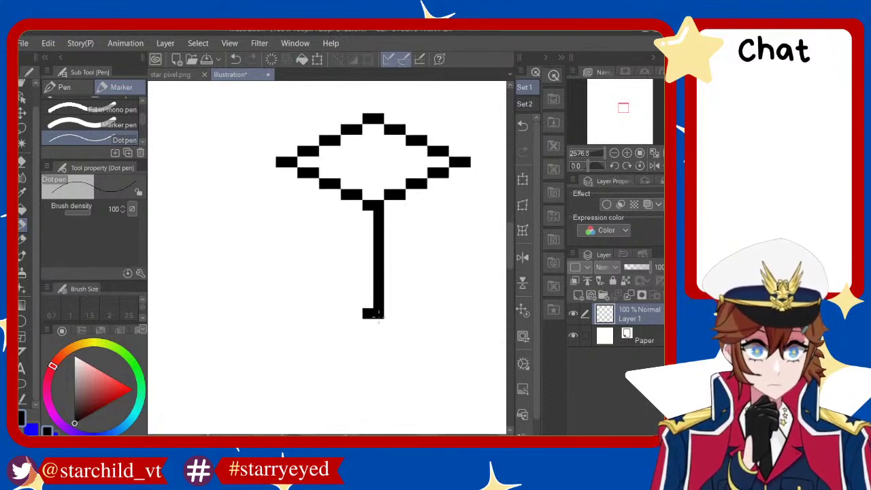
key(ctrl+z)
click(368, 304)
click(351, 292)
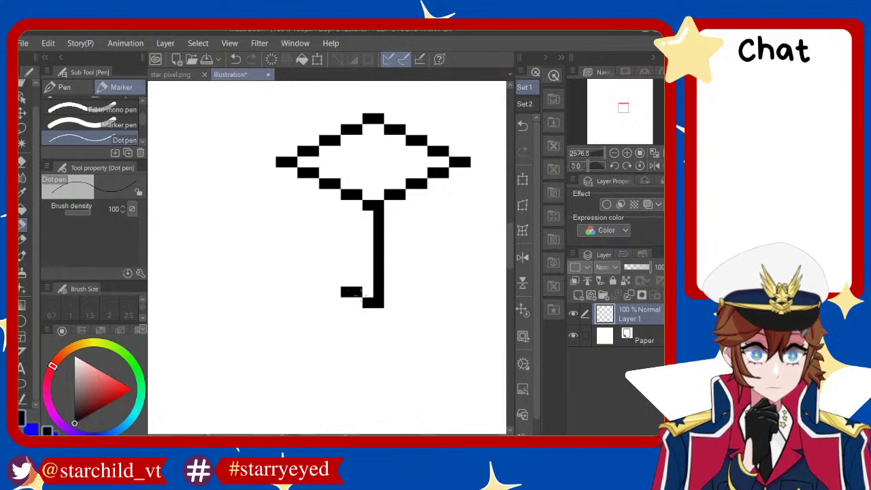
click(333, 281)
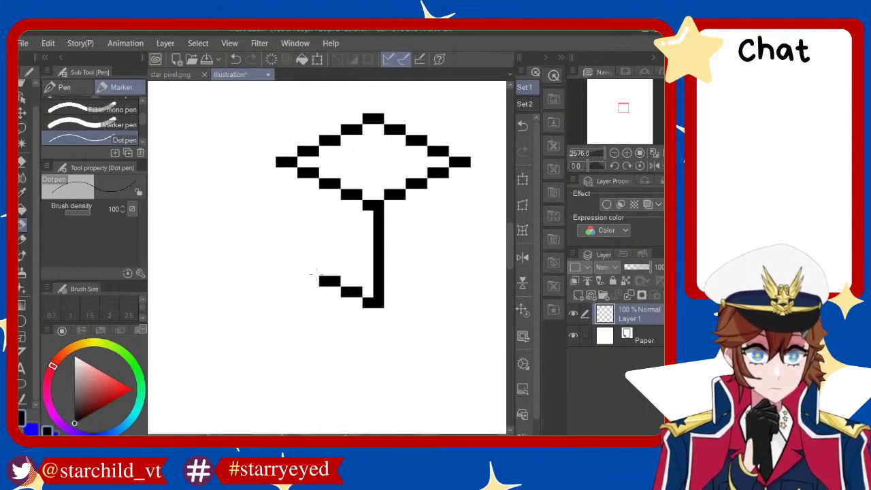
click(305, 271)
key(ctrl+z)
click(305, 270)
key(ctrl+z)
click(305, 271)
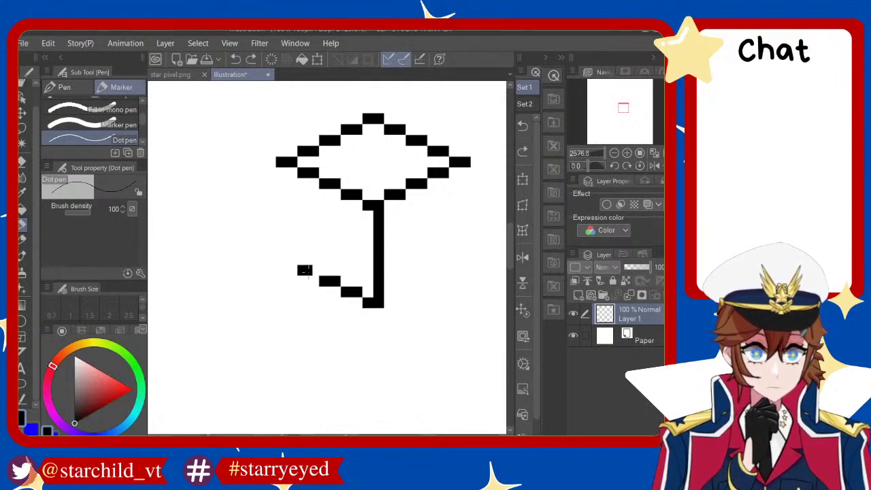
click(286, 259)
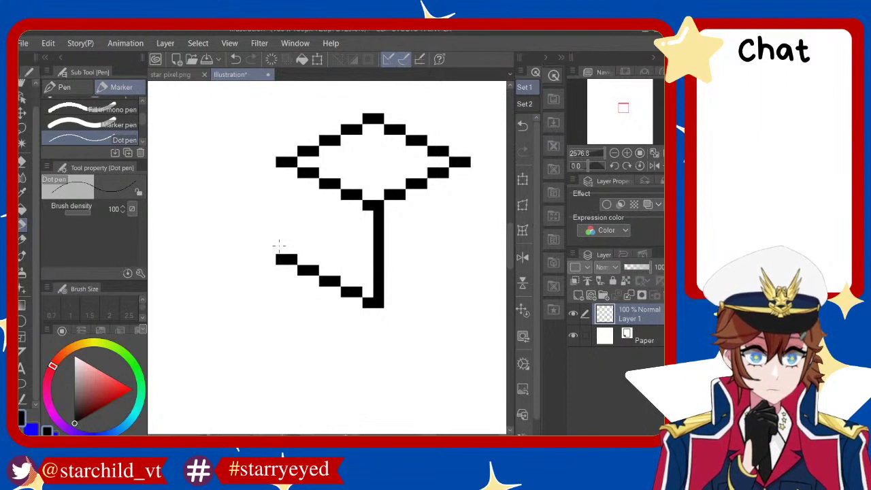
Draw the cube's left vertical side and the right side down to the bottom
drag(279, 252, 280, 176)
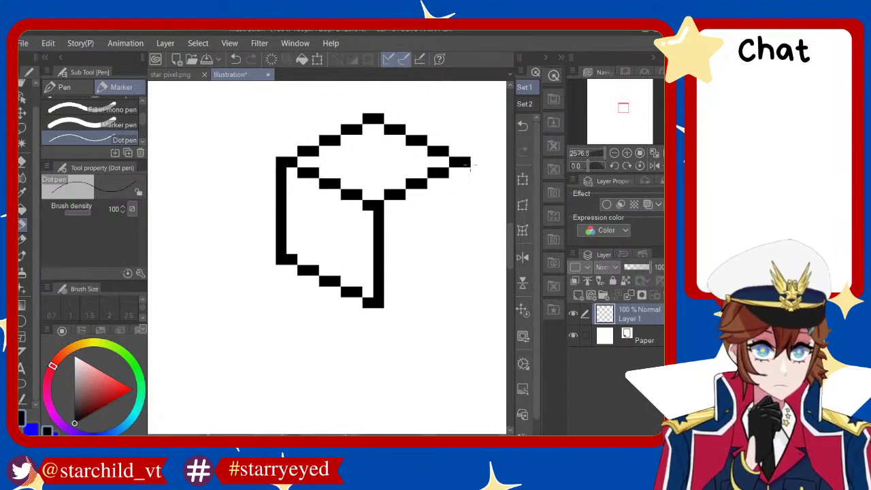
mouse_move(469, 161)
mouse_down()
mouse_move(465, 232)
mouse_move(475, 266)
mouse_move(466, 270)
mouse_up()
key(ctrl+z)
drag(465, 163, 466, 272)
key(ctrl+z)
drag(466, 166, 470, 242)
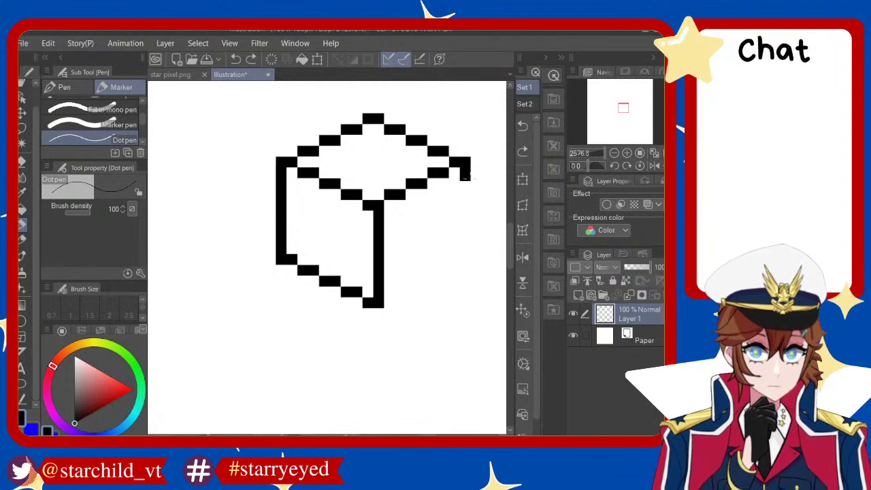
key(ctrl+z)
mouse_move(467, 159)
mouse_down()
mouse_move(466, 271)
mouse_move(455, 259)
mouse_move(410, 283)
mouse_move(416, 293)
mouse_move(392, 293)
mouse_up()
key(ctrl+z)
key(ctrl+z)
key(ctrl+z)
key(ctrl+z)
key(ctrl+z)
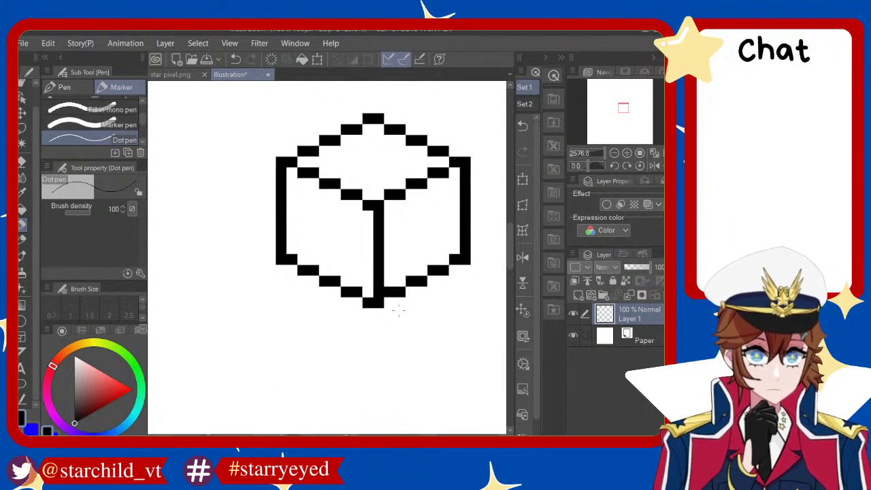
scroll(387, 286, down, 1)
scroll(382, 239, right, 2)
Erase the cube's top-right edge pixels with the eraser
scroll(374, 203, down, 2)
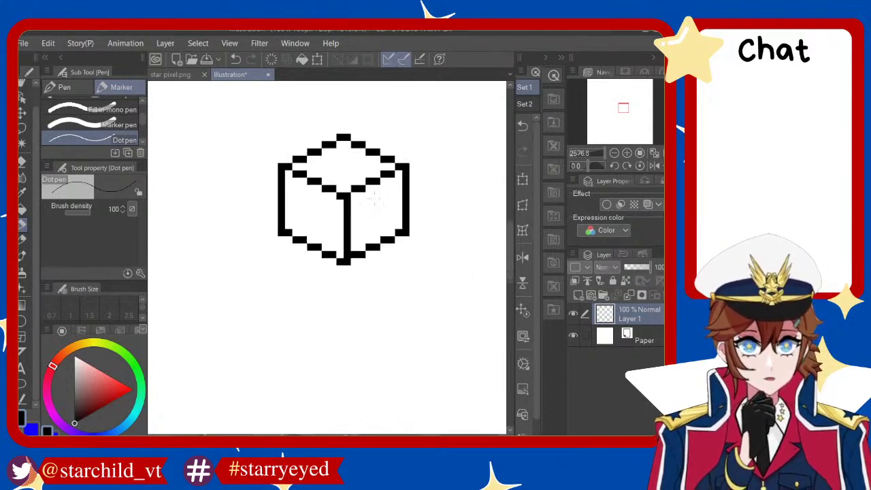
scroll(373, 203, up, 1)
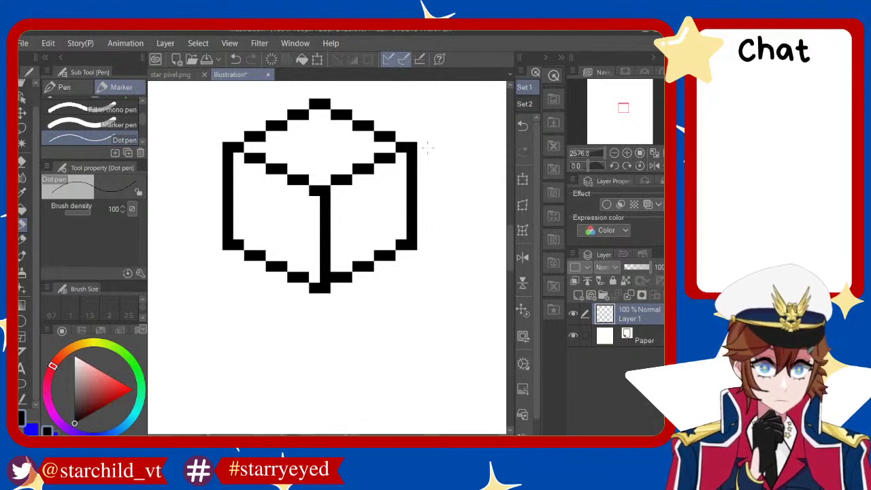
key(e)
drag(412, 145, 410, 246)
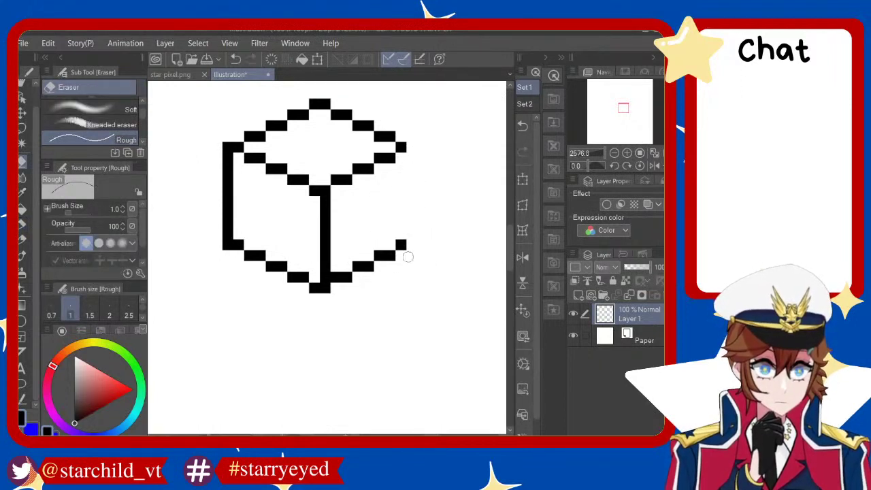
With the Dot pen, redraw the top-right corner block and the right edge downward
click(21, 224)
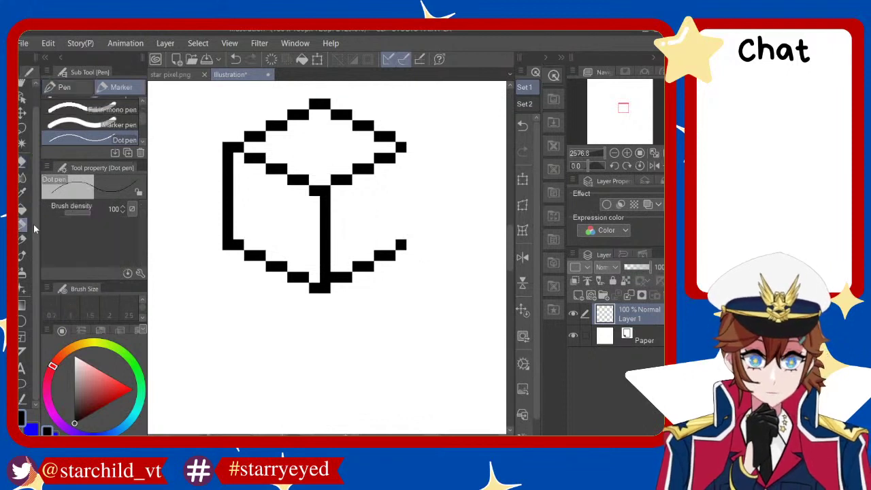
click(412, 145)
drag(412, 146, 414, 248)
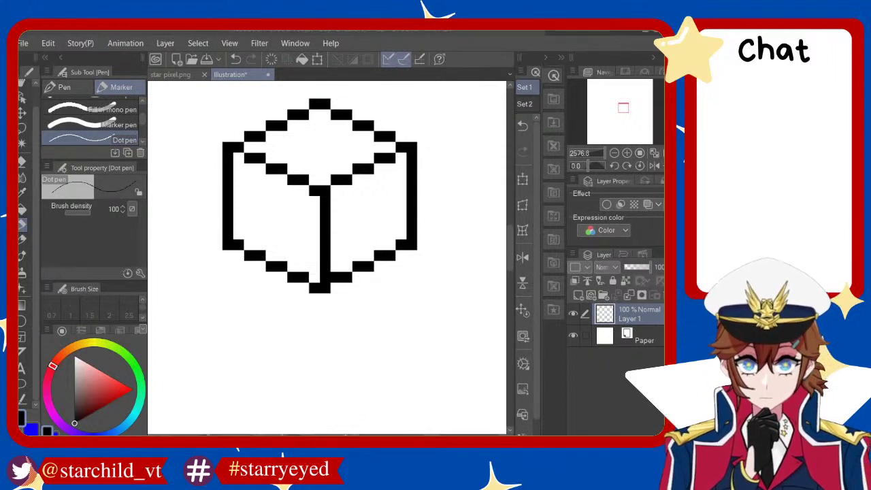
scroll(303, 249, down, 2)
scroll(303, 248, down, 3)
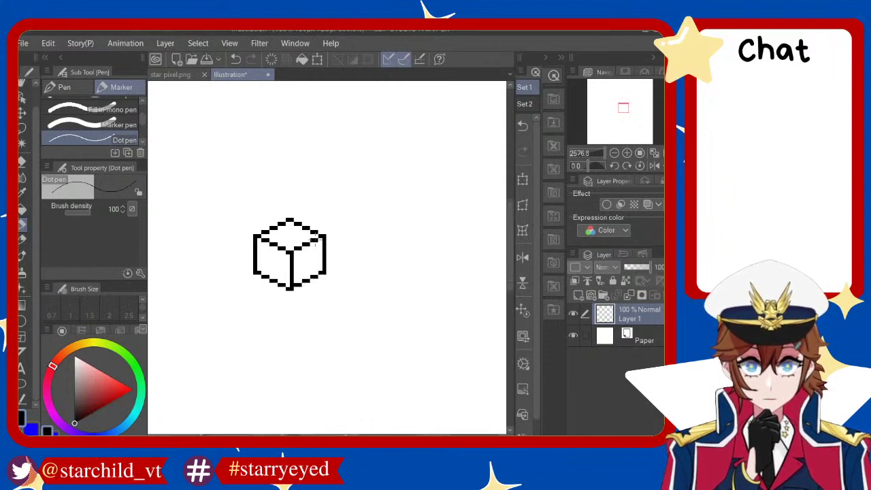
scroll(303, 249, down, 3)
scroll(303, 249, up, 4)
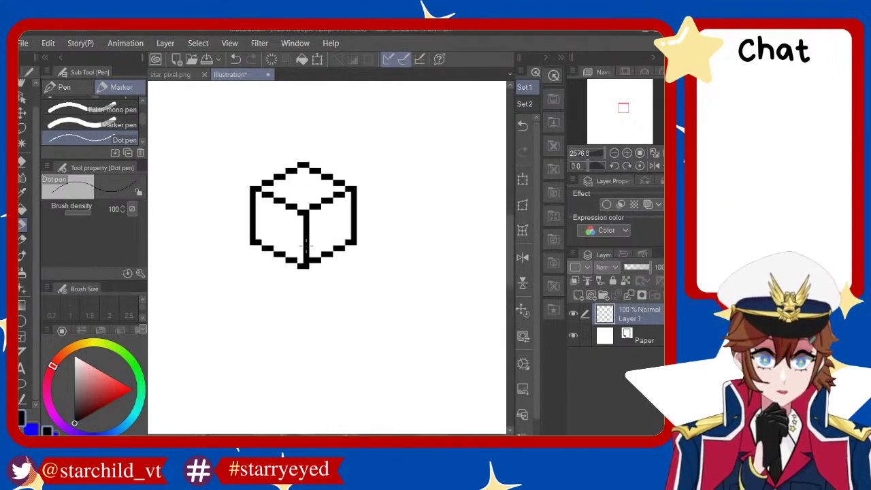
scroll(307, 245, down, 2)
scroll(340, 194, up, 2)
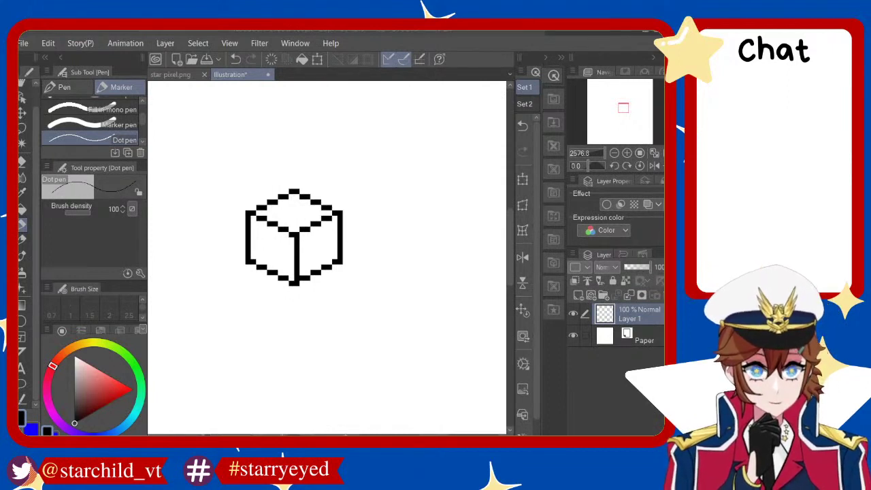
scroll(303, 274, down, 3)
scroll(303, 273, down, 1)
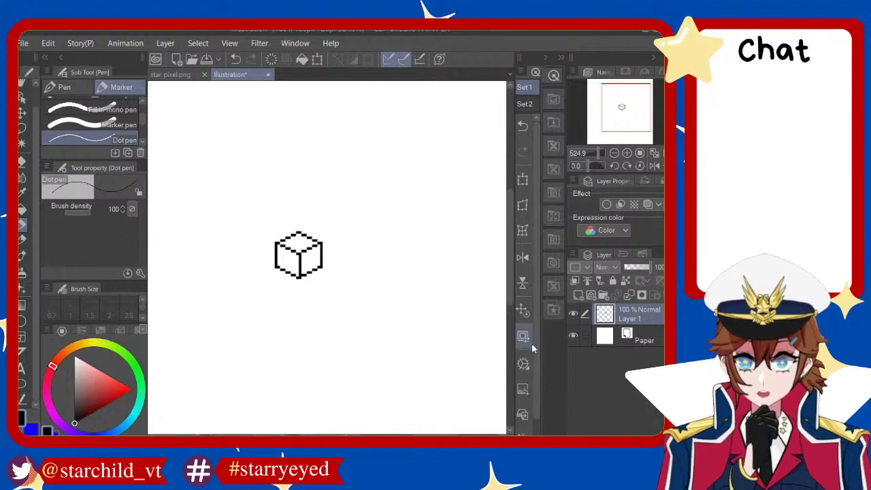
Add a new Layer 2 beneath Layer 1 and hide Layer 1 so the canvas shows blank
click(581, 296)
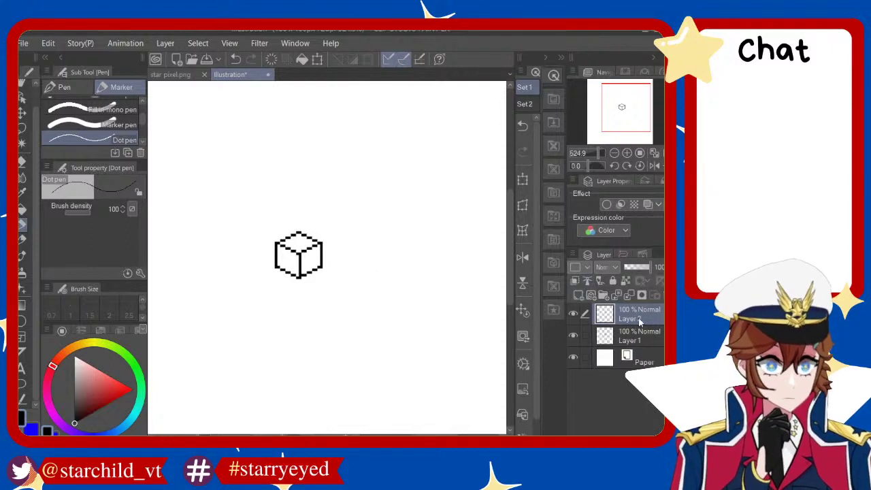
drag(628, 314, 628, 342)
scroll(306, 294, up, 1)
scroll(305, 294, up, 1)
scroll(306, 294, up, 1)
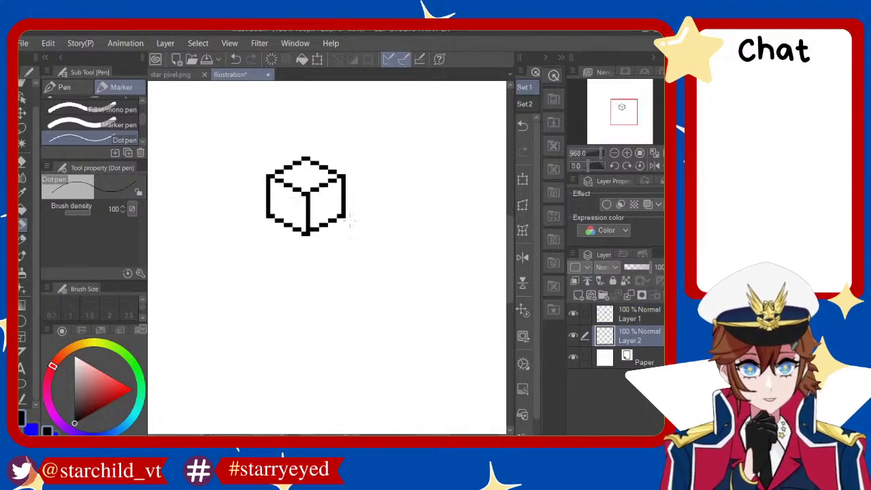
scroll(382, 263, down, 3)
scroll(375, 269, up, 2)
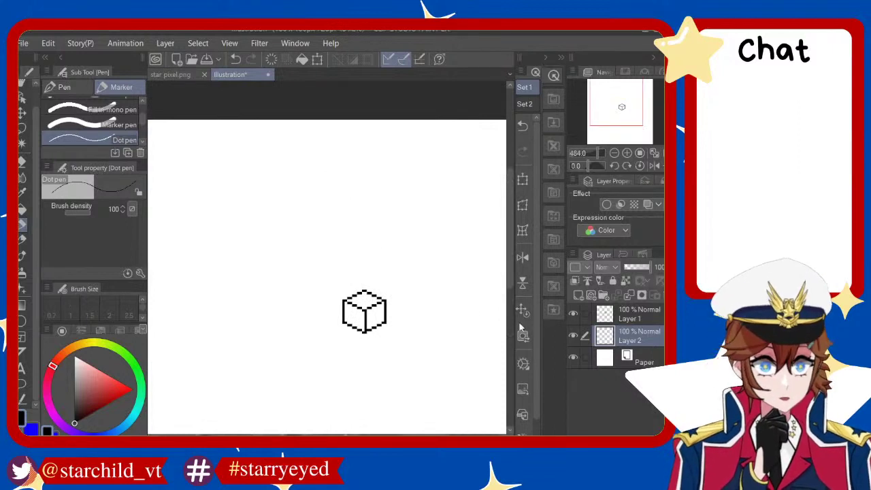
click(573, 313)
scroll(313, 275, up, 3)
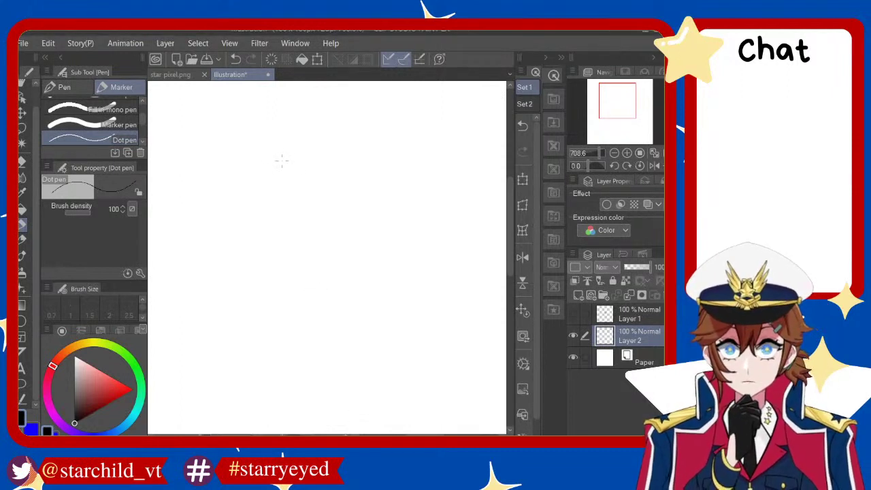
click(22, 321)
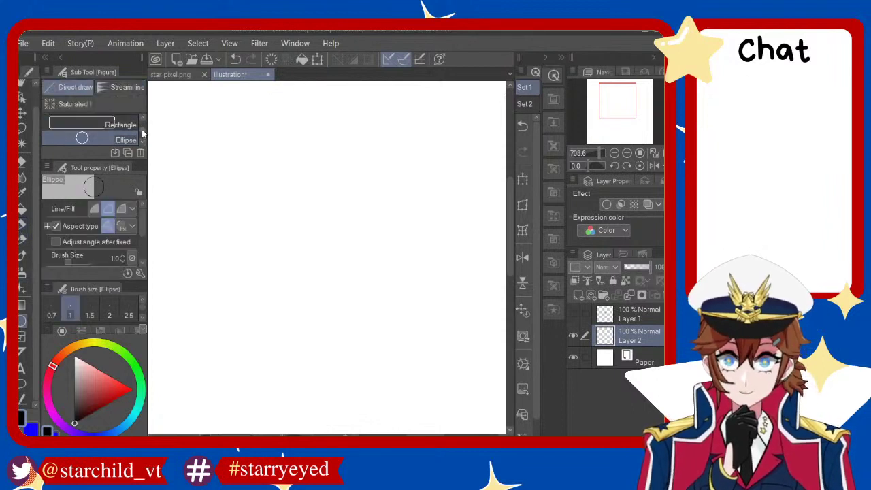
scroll(129, 132, up, 2)
click(120, 126)
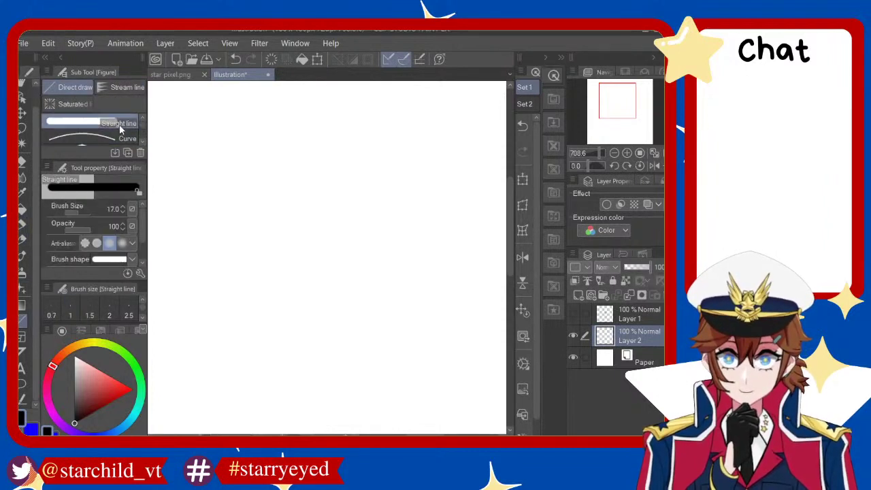
drag(90, 214, 64, 211)
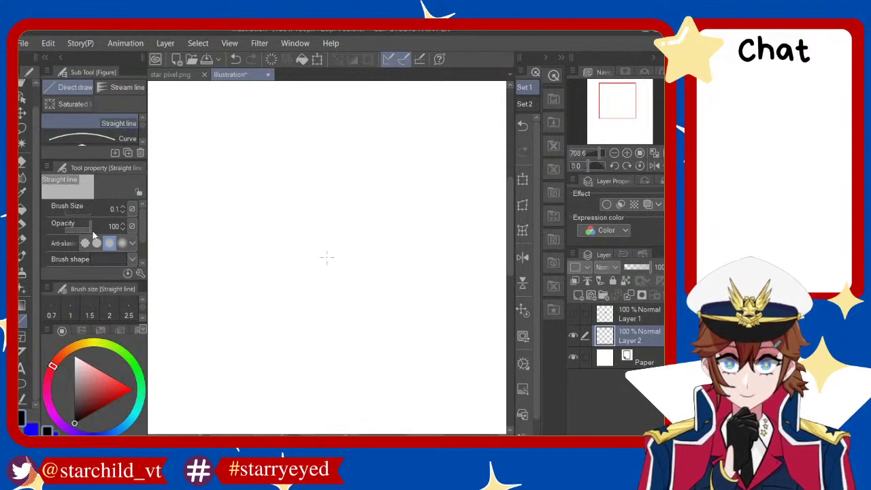
click(71, 315)
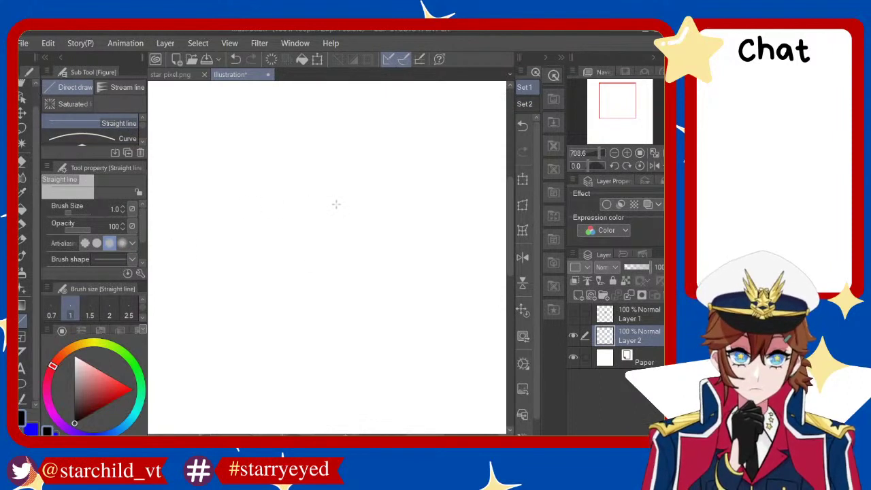
key(ctrl+z)
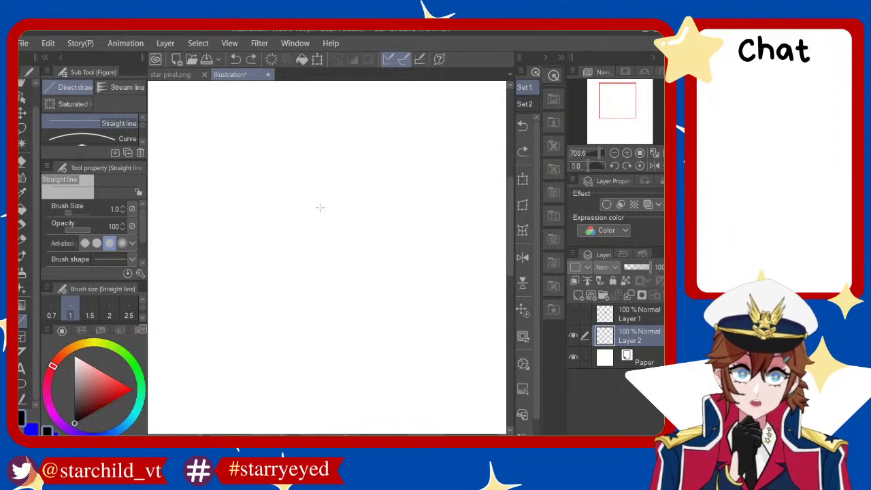
click(85, 243)
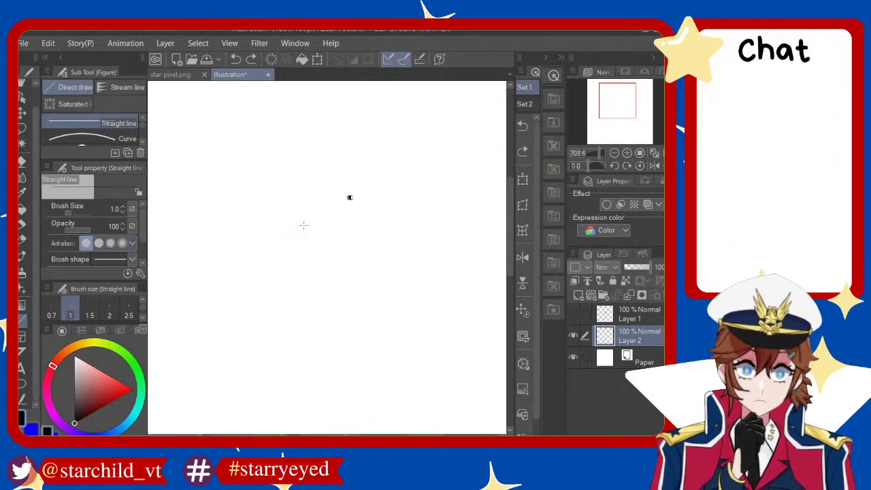
key(ctrl+y)
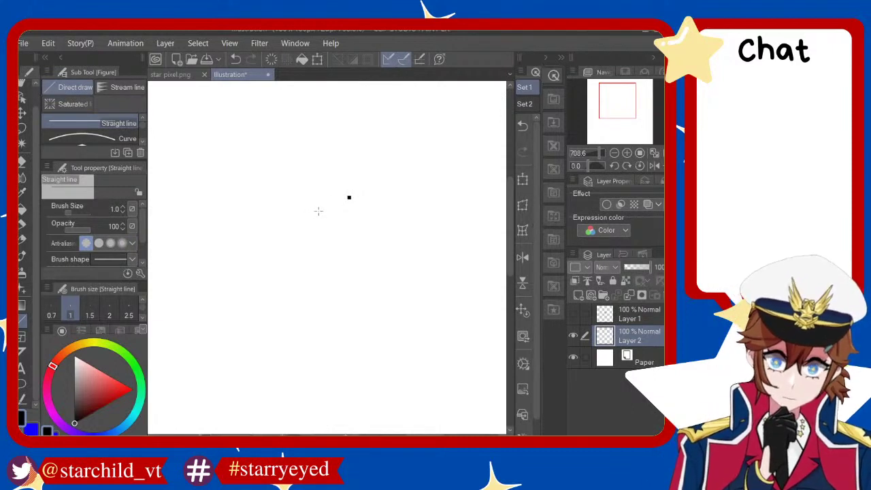
key(ctrl+z)
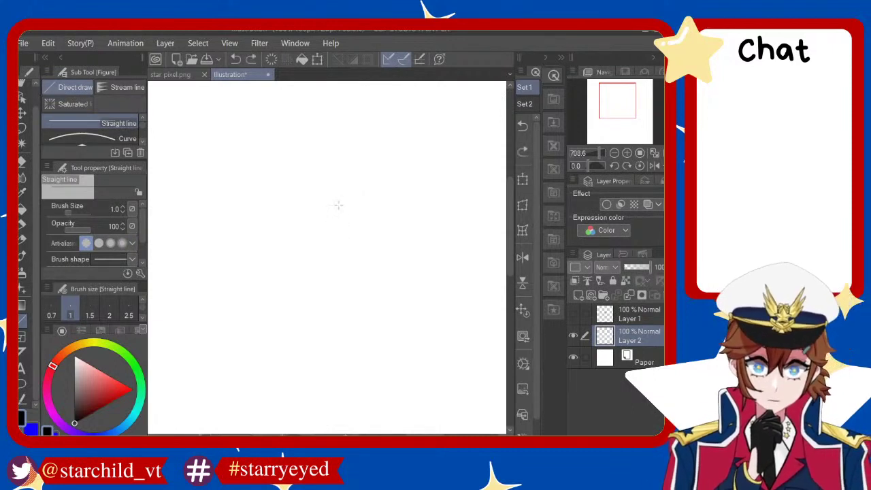
mouse_move(348, 198)
mouse_down()
mouse_move(315, 223)
mouse_move(366, 194)
mouse_up()
key(ctrl+z)
key(ctrl+z)
drag(301, 229, 368, 198)
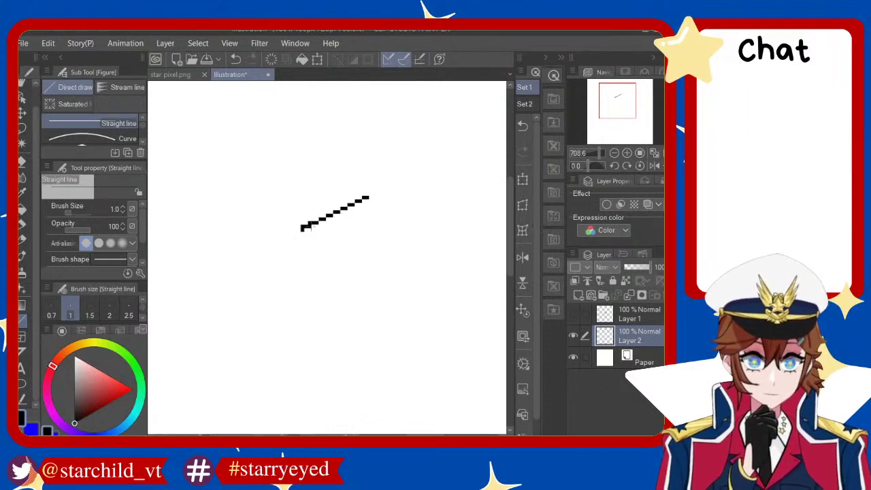
key(ctrl+z)
drag(288, 238, 355, 200)
key(ctrl+z)
drag(284, 240, 350, 201)
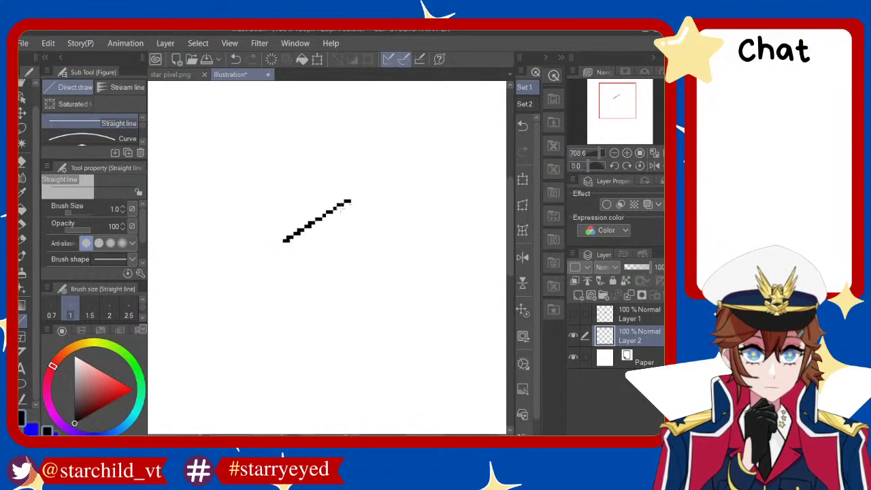
key(ctrl+z)
drag(279, 242, 342, 207)
key(ctrl+z)
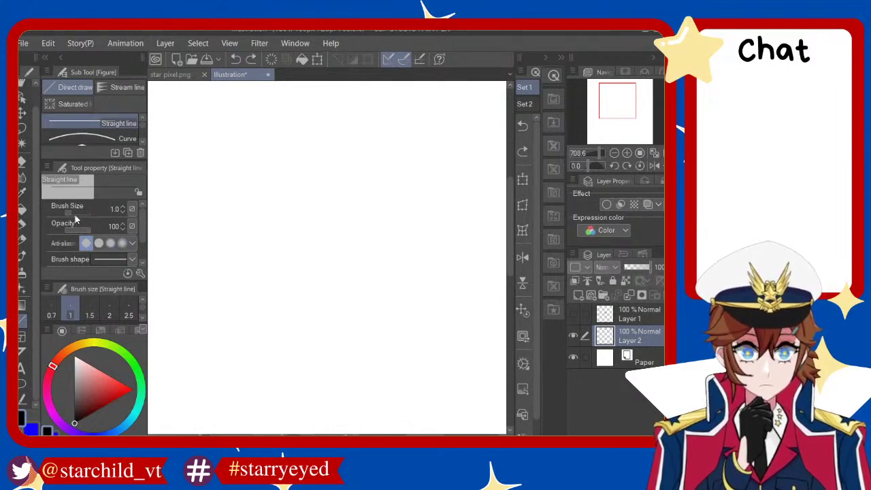
drag(87, 210, 72, 213)
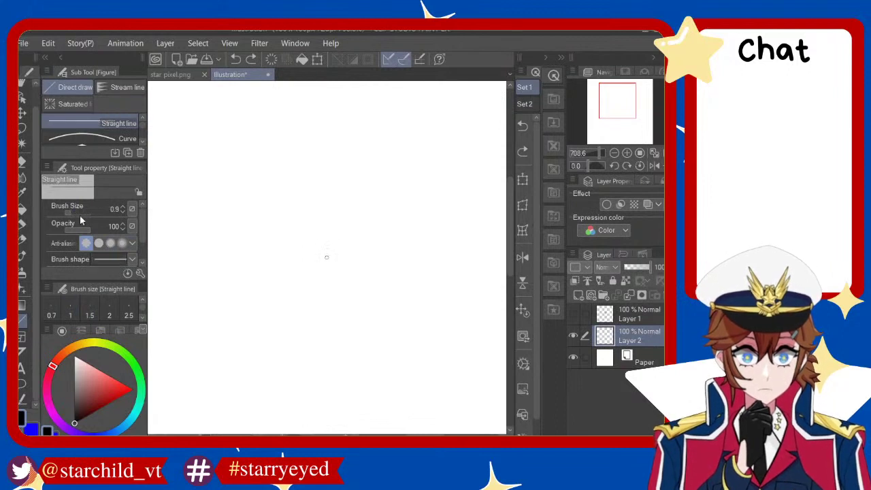
drag(85, 209, 76, 212)
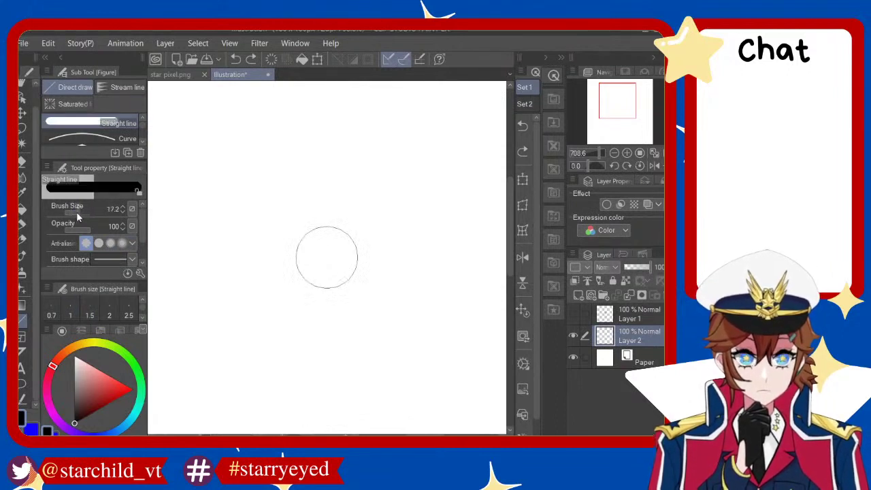
click(121, 243)
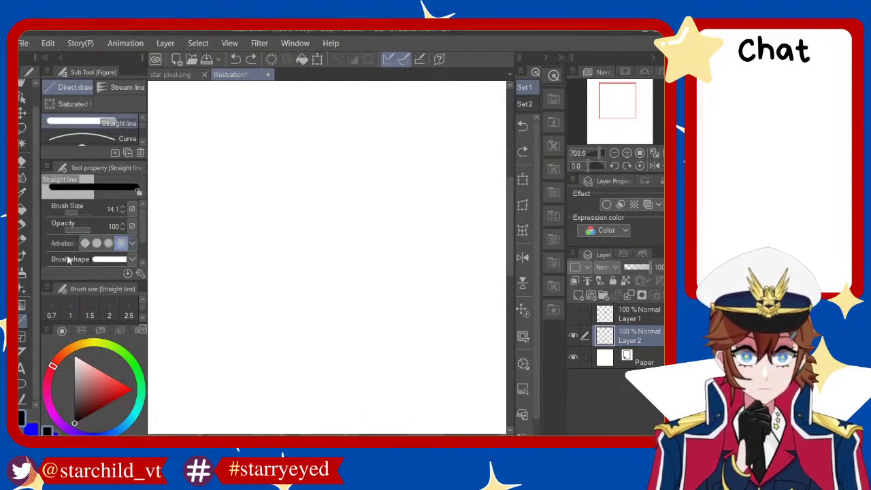
click(22, 225)
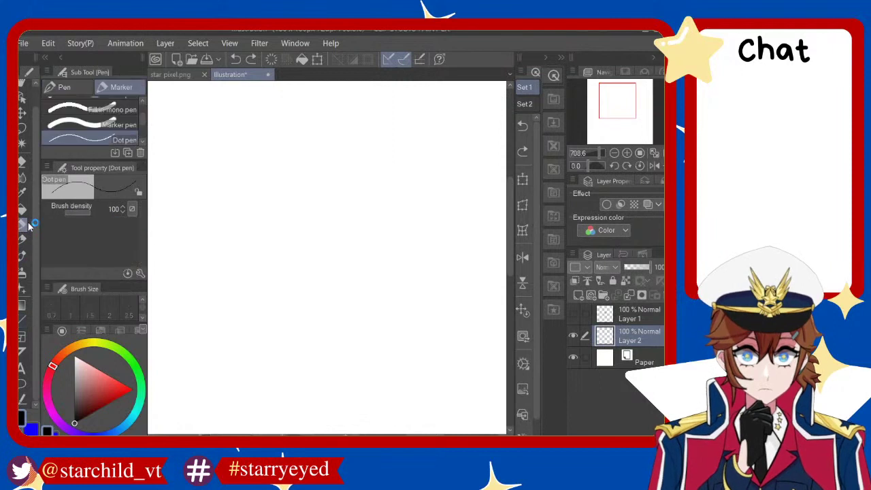
Draw short black pixel steps forming a small diamond outline on Layer 2, undoing misplaced dashes
click(352, 195)
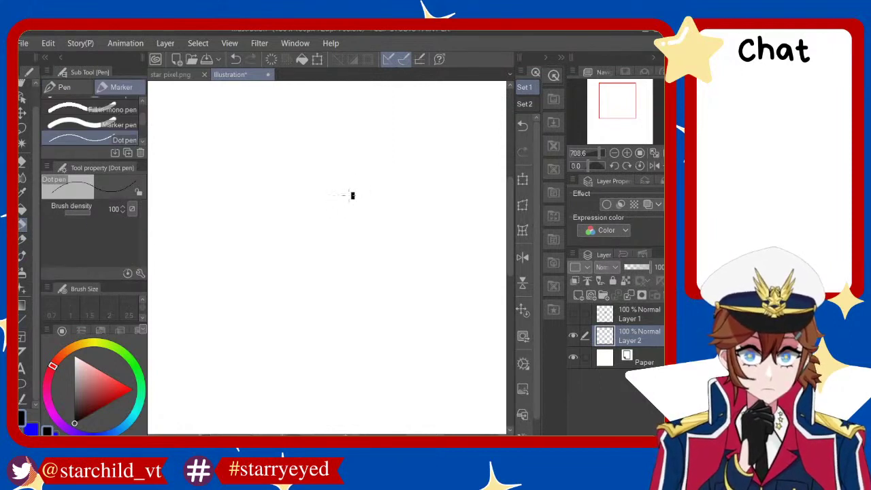
drag(341, 195, 348, 198)
key(ctrl+z)
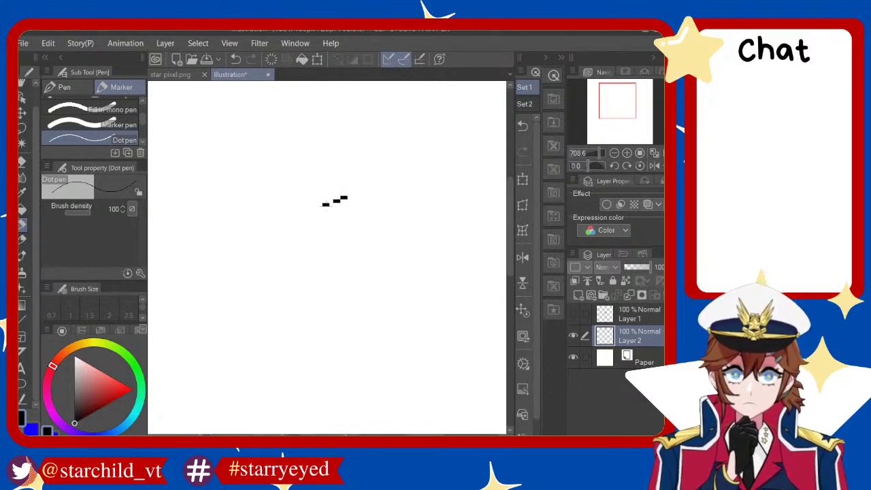
key(ctrl+z)
mouse_move(323, 206)
mouse_down()
mouse_move(341, 200)
mouse_move(319, 210)
mouse_up()
key(ctrl+z)
key(ctrl+z)
key(ctrl+z)
key(ctrl+z)
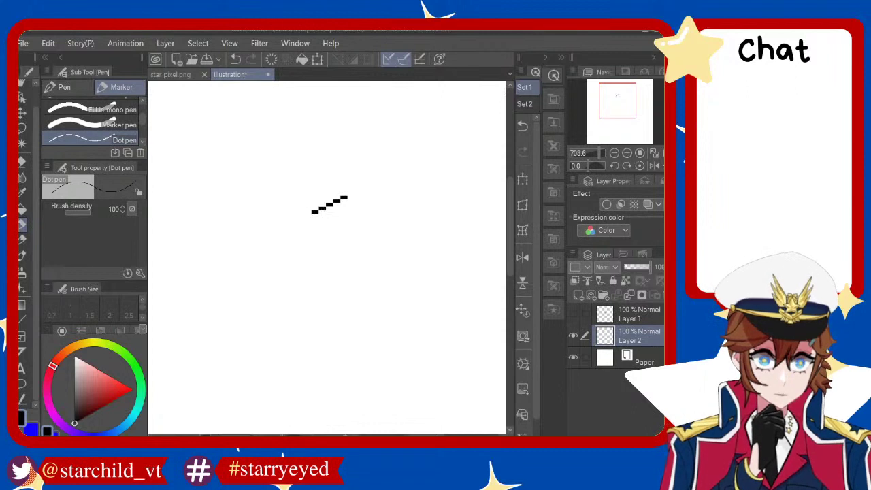
key(ctrl+z)
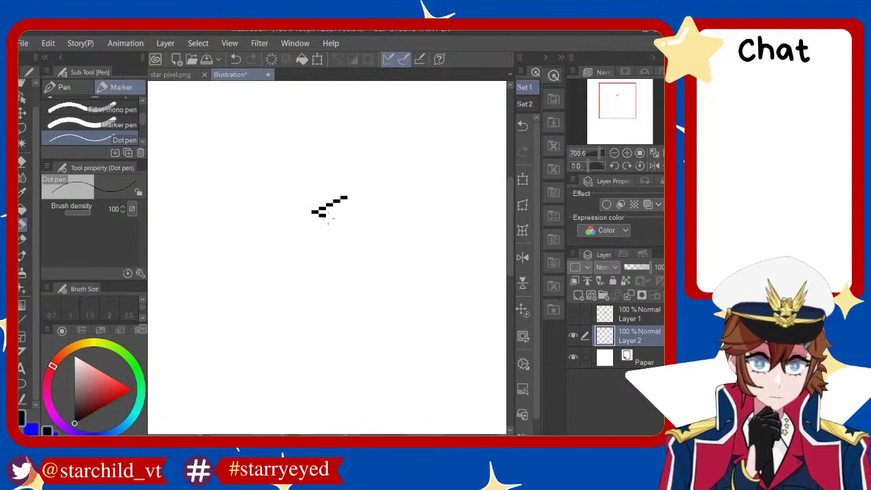
key(ctrl+z)
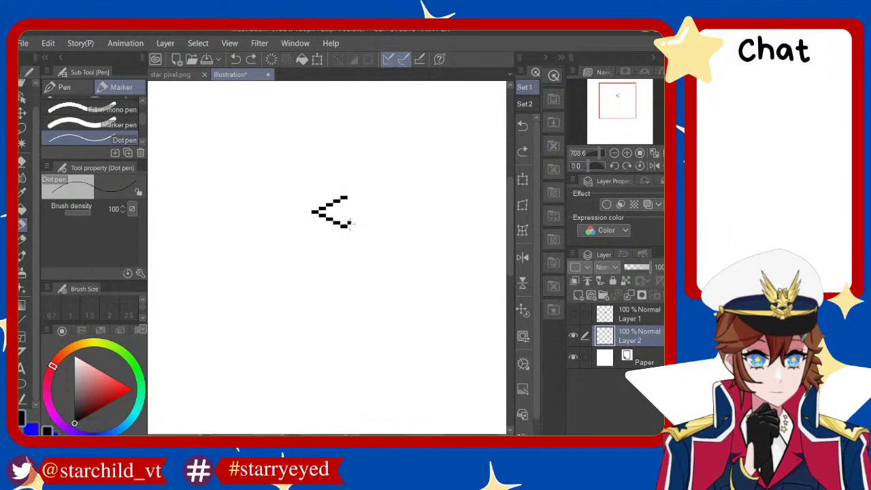
drag(355, 219, 362, 219)
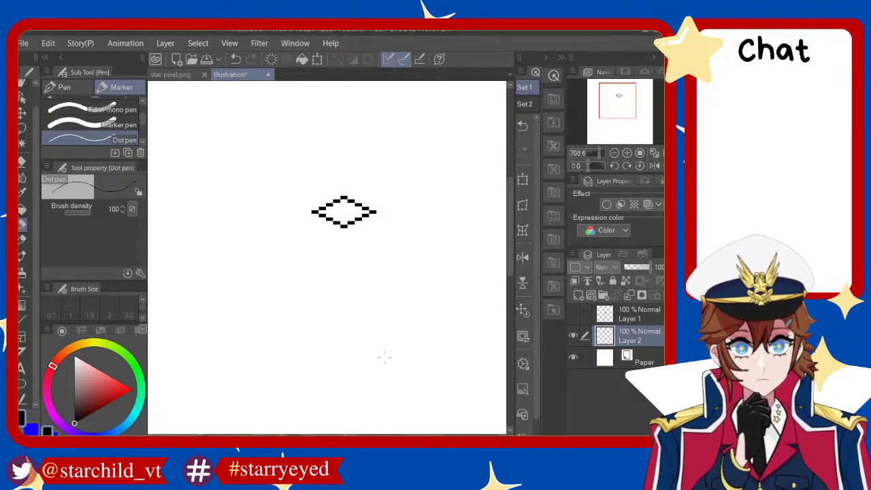
scroll(385, 358, down, 4)
scroll(385, 358, up, 2)
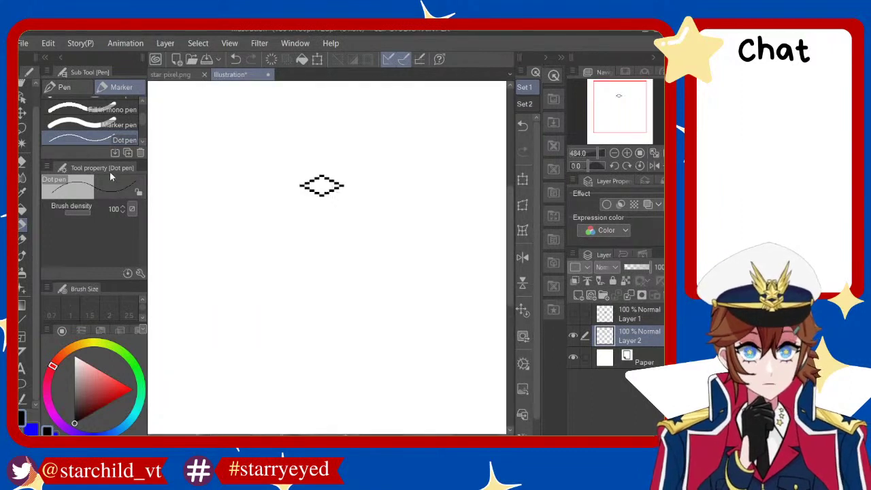
Lasso around the diamond, then clear that selection
click(22, 130)
drag(354, 157, 329, 158)
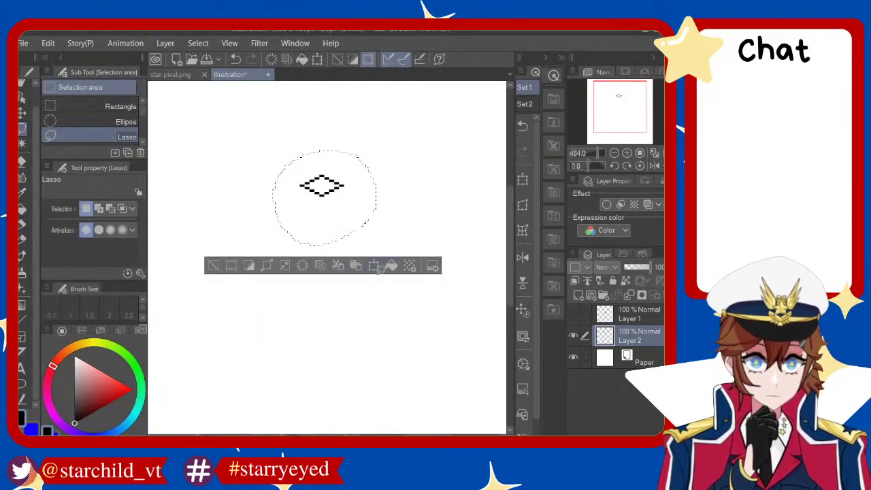
click(400, 229)
scroll(345, 185, up, 2)
scroll(298, 167, up, 2)
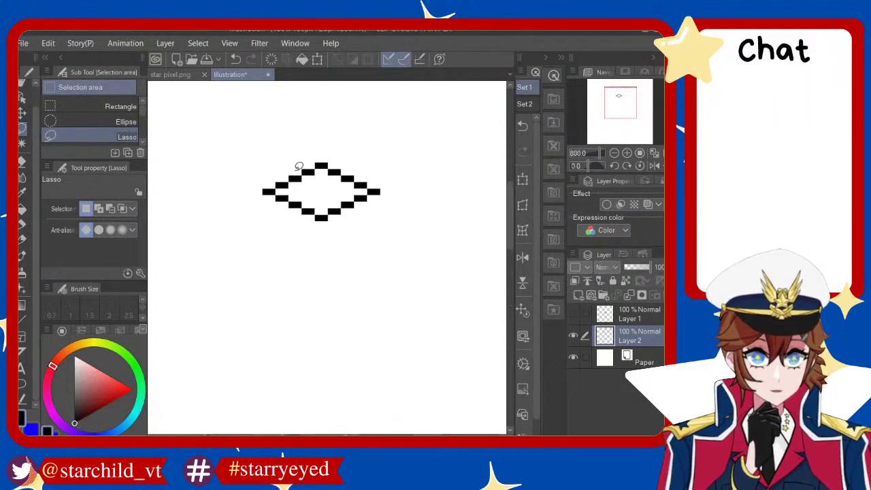
scroll(298, 167, down, 1)
scroll(310, 174, up, 2)
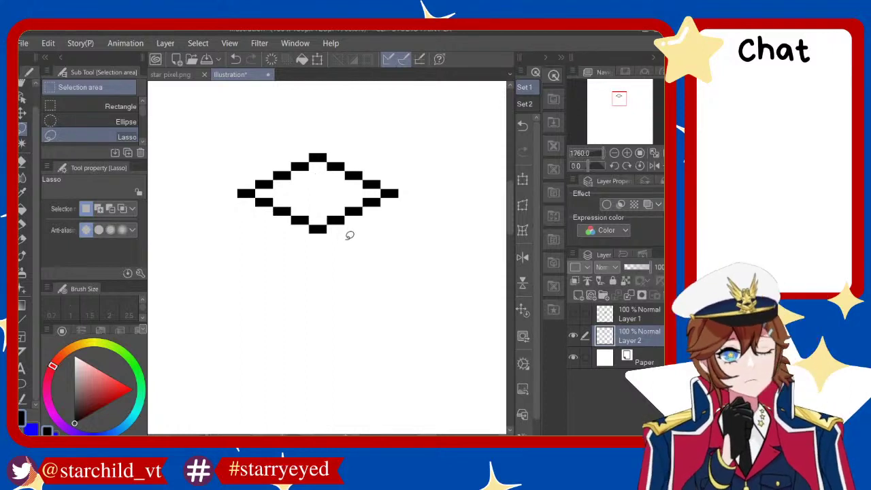
Erase the diamond's bottom pixel, lower-right edge and the stray pixel at the chevron's end
key(e)
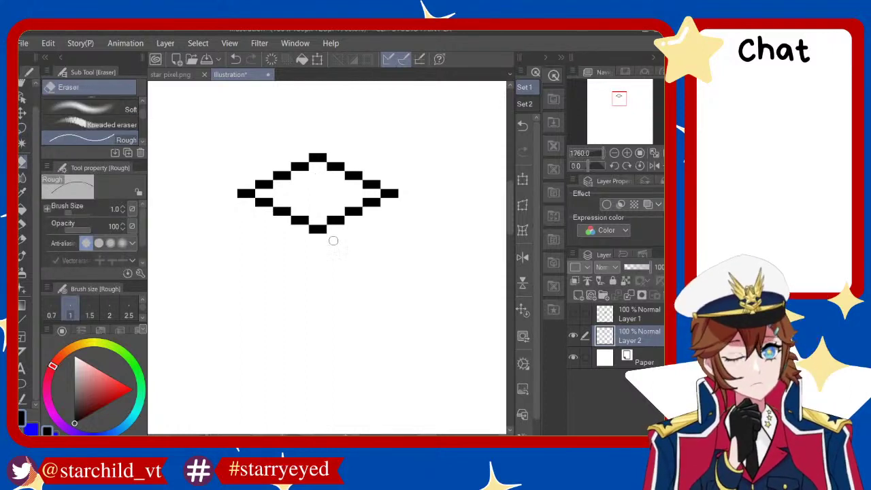
click(317, 228)
drag(317, 229, 367, 203)
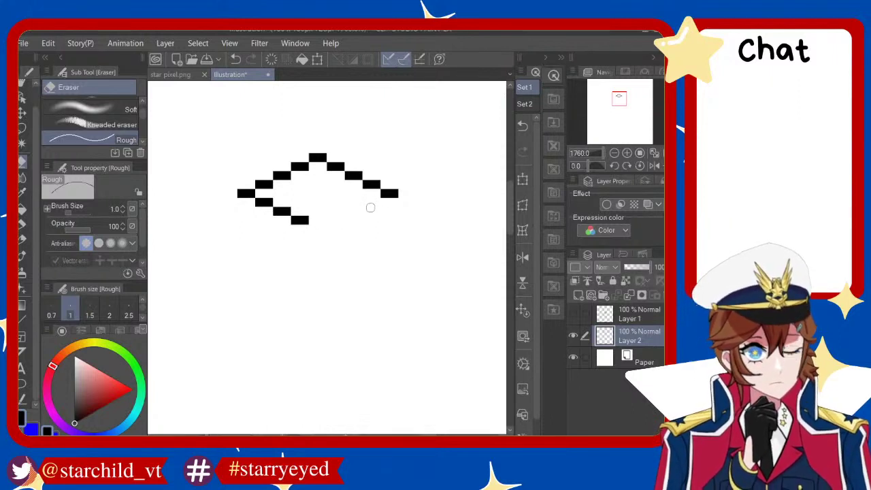
drag(369, 208, 391, 193)
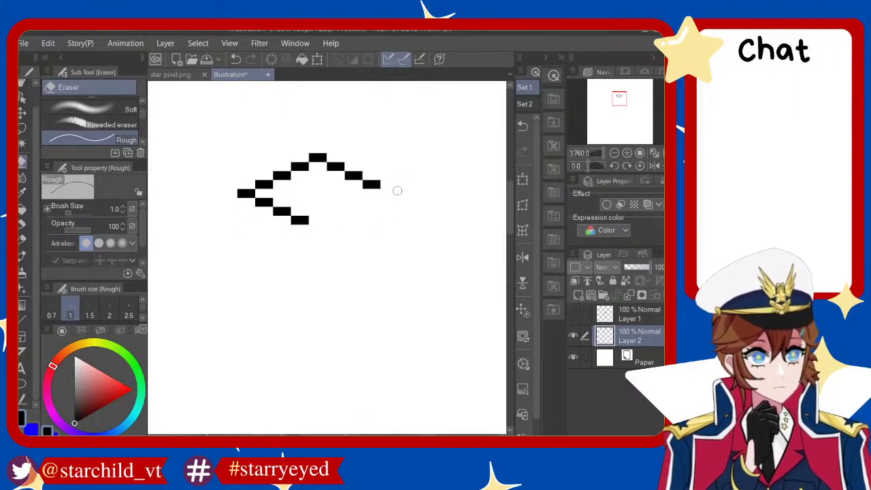
Zoom out and circle the chevron drawing with the Lasso selection
scroll(376, 200, down, 2)
scroll(374, 200, down, 3)
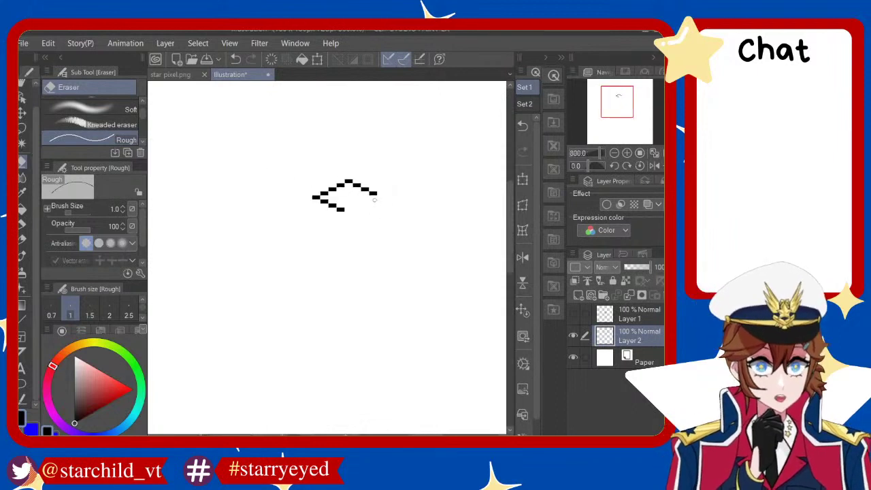
click(23, 128)
drag(377, 150, 364, 148)
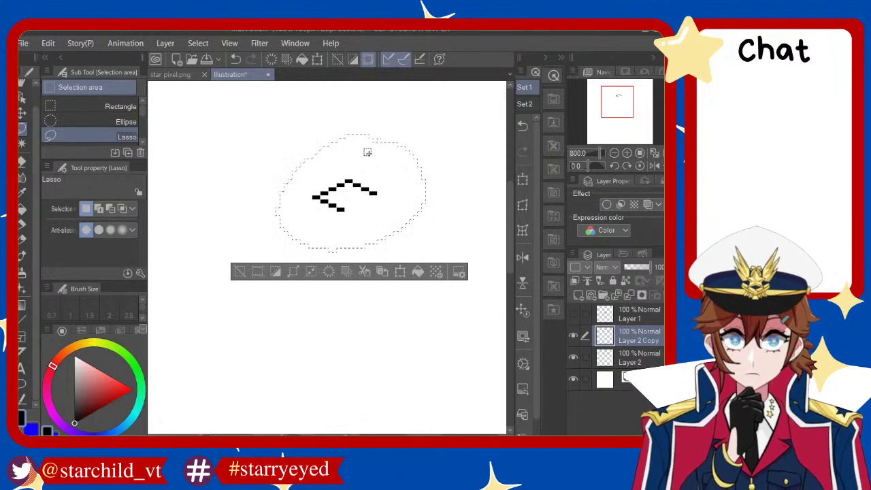
Duplicate the chevron, move the copy below the original with pixel nudges, and merge it into Layer 2
click(382, 272)
click(400, 272)
mouse_move(383, 237)
mouse_down()
mouse_move(385, 279)
mouse_move(387, 267)
mouse_up()
key(Up)
key(Up)
key(Right)
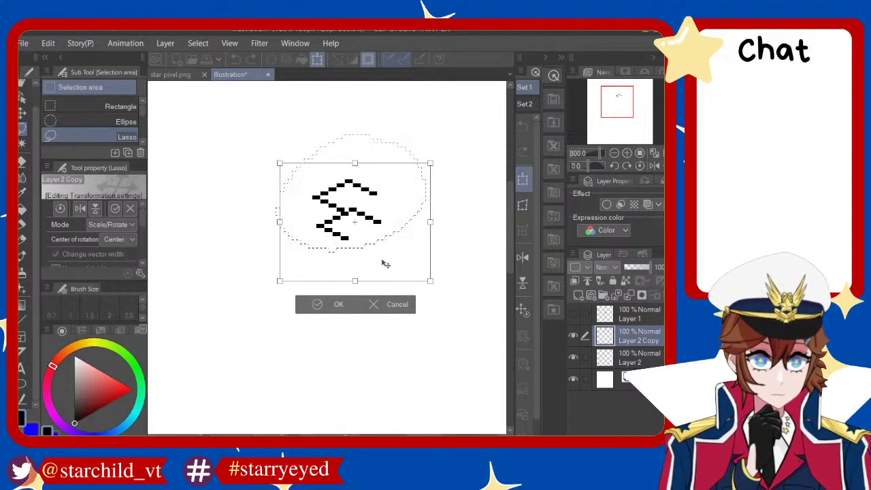
key(Down)
key(Left)
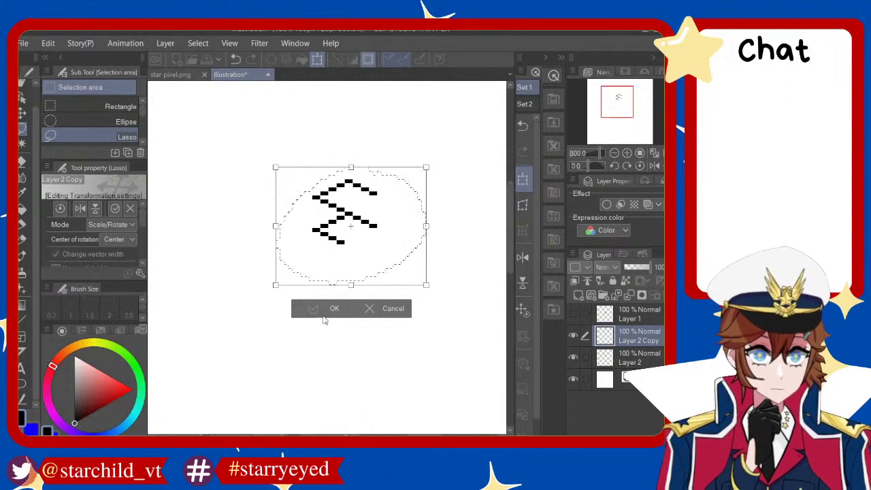
click(336, 308)
key(ctrl+d)
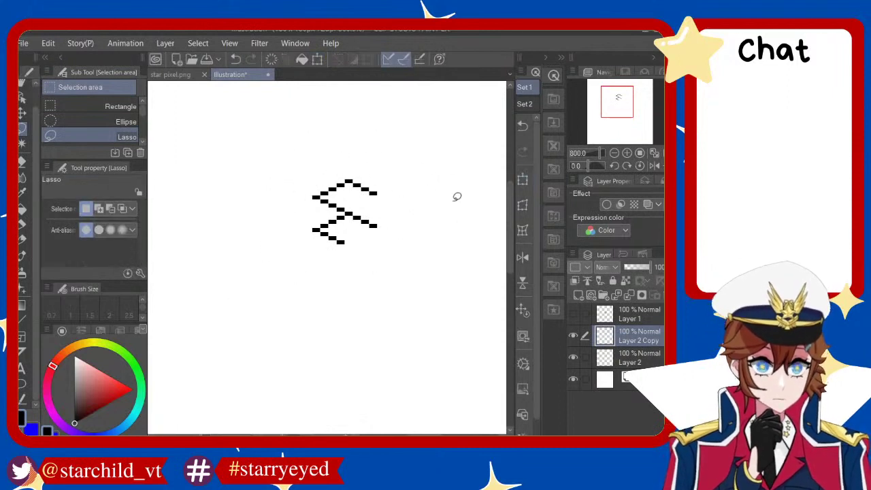
mouse_move(435, 158)
mouse_down()
mouse_move(314, 309)
mouse_move(427, 174)
mouse_up()
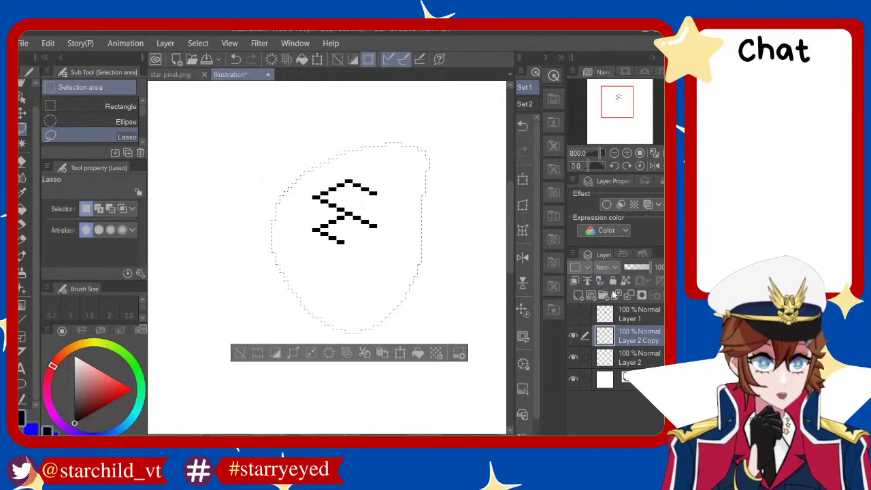
click(615, 294)
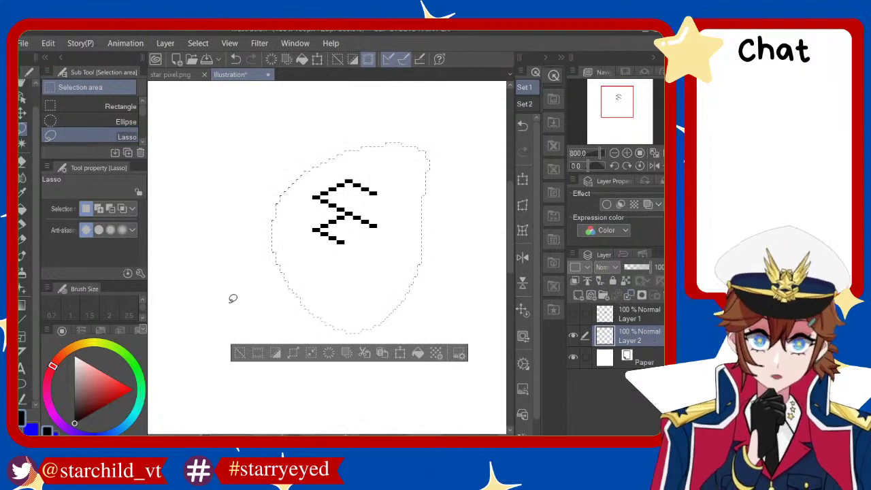
Copy the two-row pattern, offset it down and right to extend the lattice, and merge it down
key(ctrl+c)
key(ctrl+v)
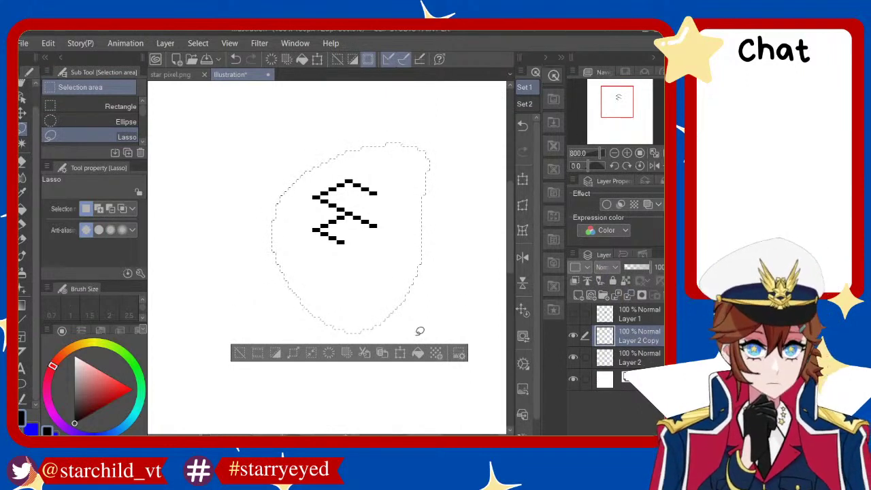
click(400, 353)
scroll(368, 272, down, 2)
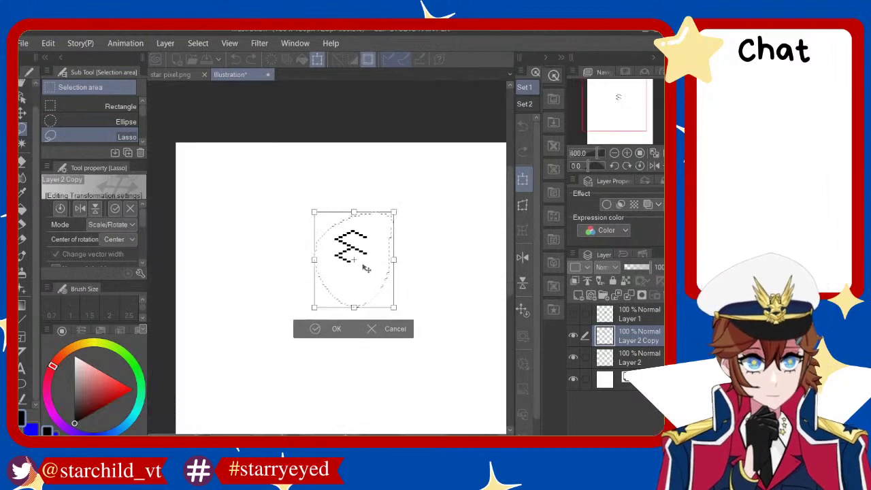
scroll(379, 282, up, 3)
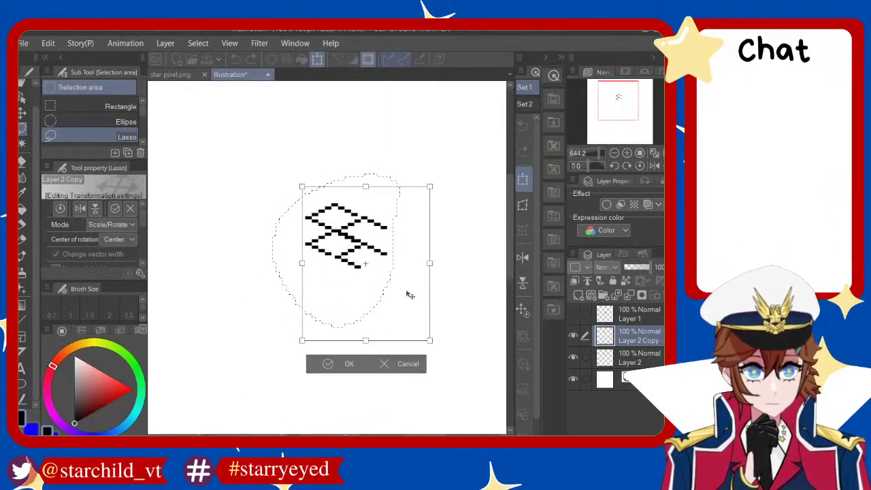
mouse_move(401, 292)
mouse_down()
mouse_move(409, 296)
mouse_move(404, 290)
mouse_up()
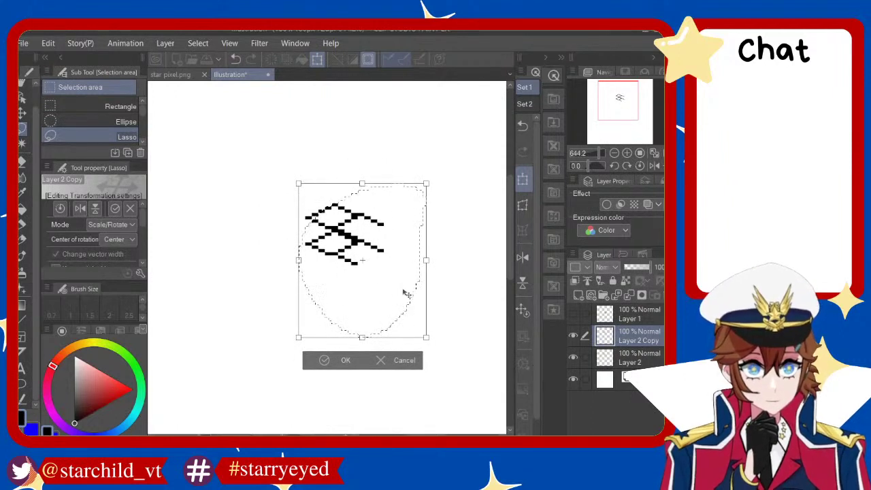
drag(405, 293, 405, 296)
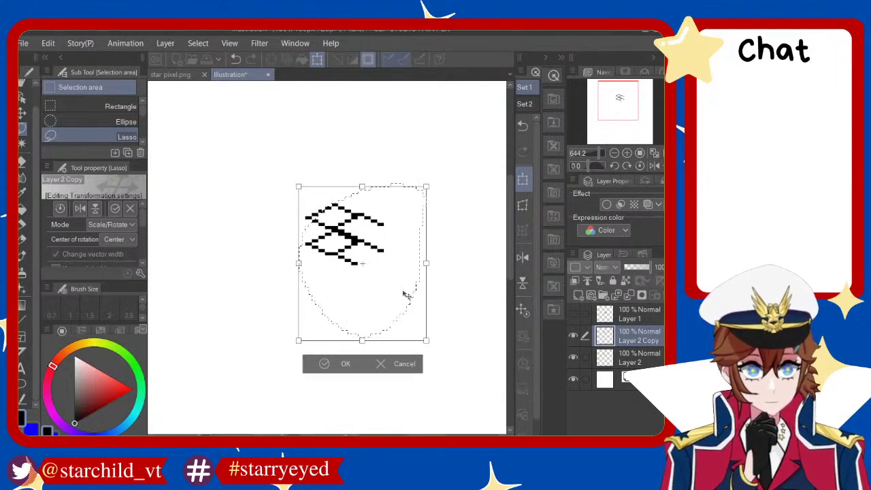
click(333, 365)
drag(454, 204, 453, 192)
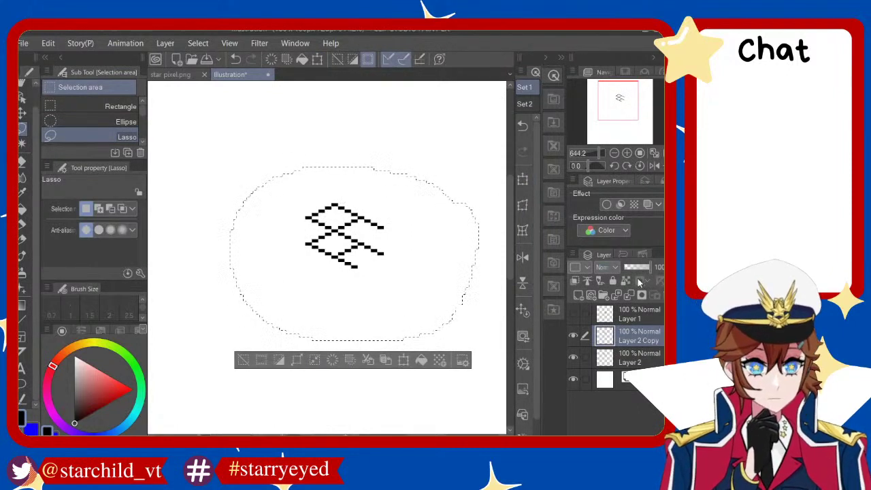
click(631, 295)
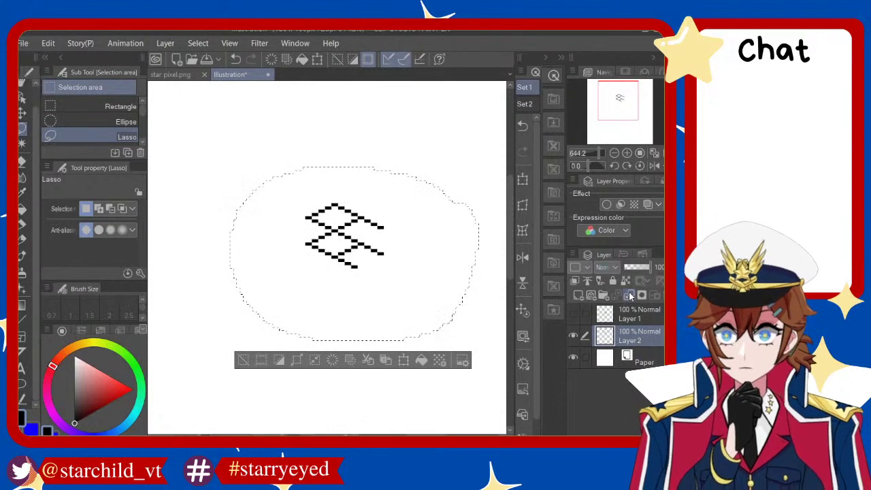
Duplicate the pattern, move the copy right and down along the diagonal, then reselect the widened pattern
click(630, 296)
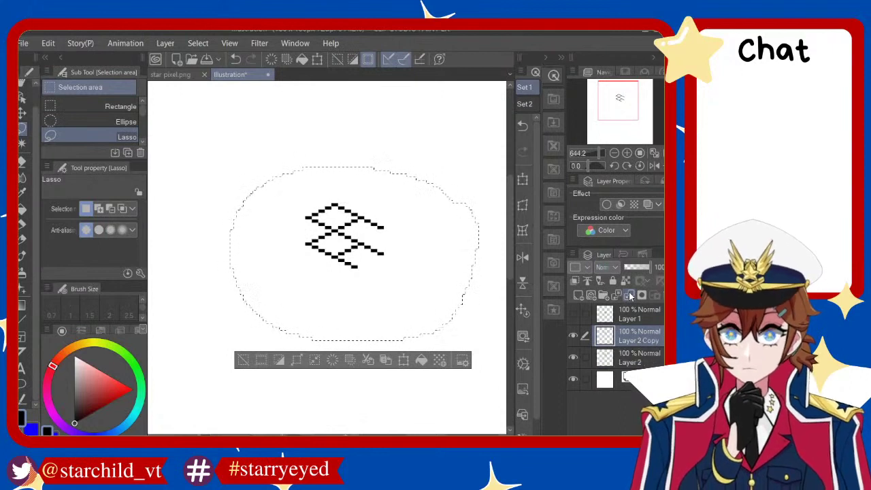
click(404, 360)
drag(424, 315, 469, 337)
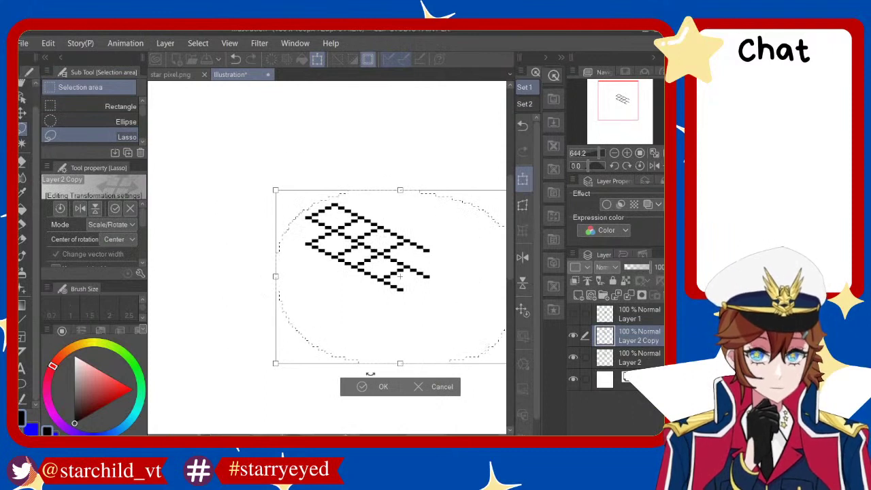
drag(420, 353, 420, 356)
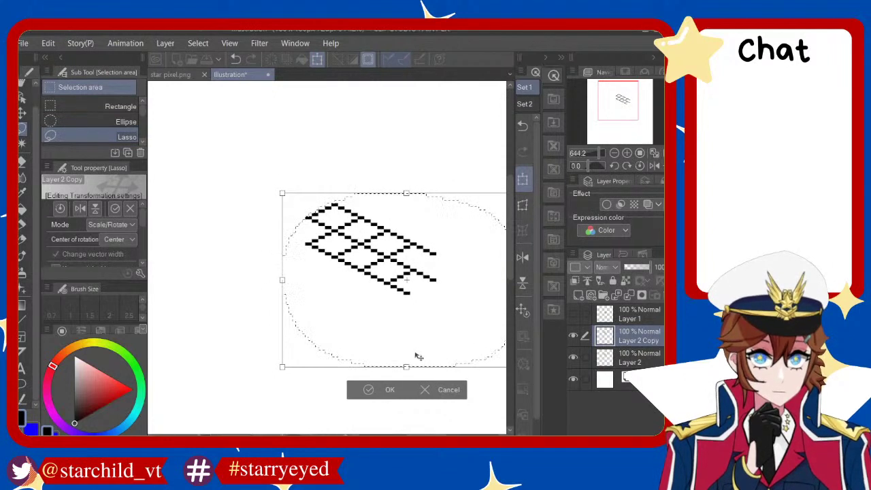
click(380, 394)
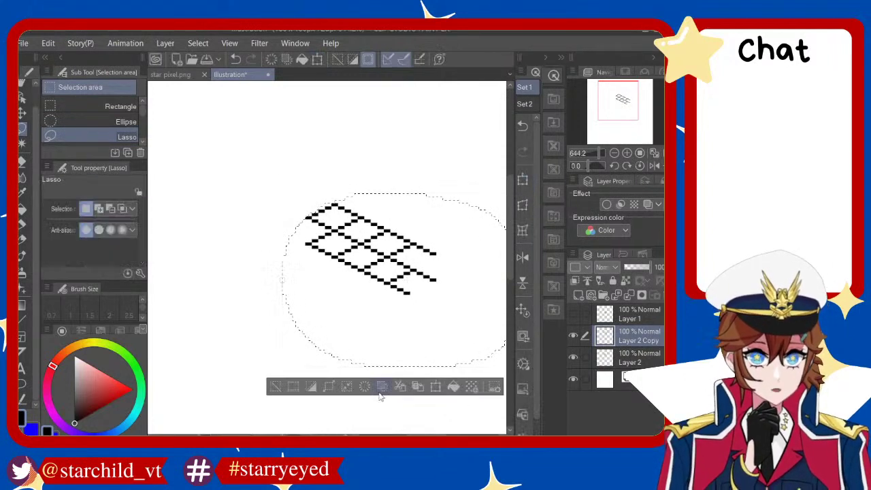
mouse_move(424, 224)
mouse_down()
mouse_move(239, 247)
mouse_move(418, 200)
mouse_up()
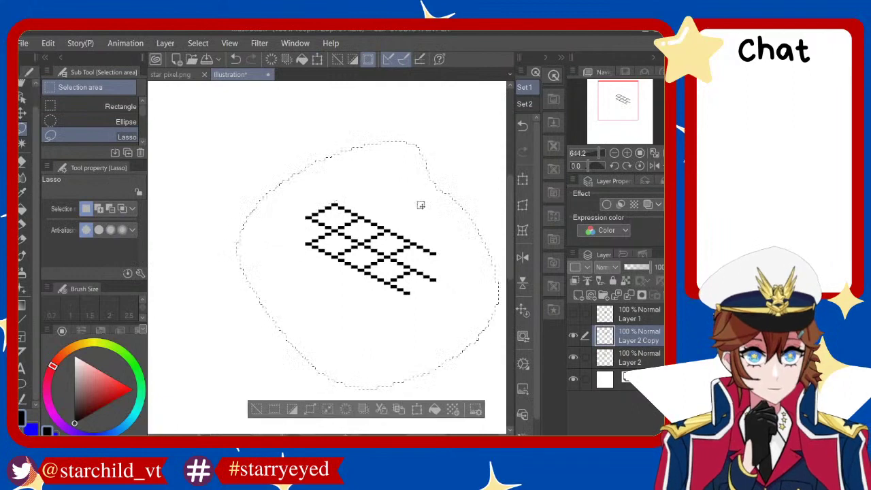
Paste another copy of the widened pattern and merge the copies into Layer 2
key(ctrl+c)
key(ctrl+v)
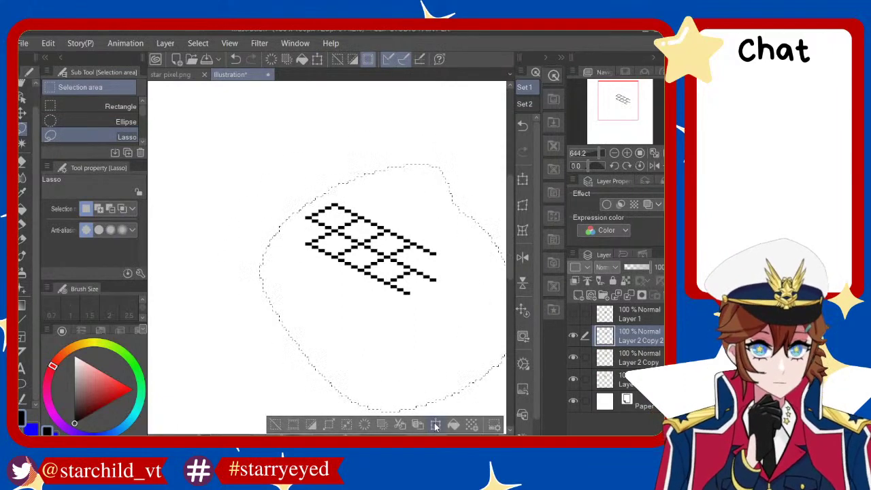
click(436, 424)
click(409, 425)
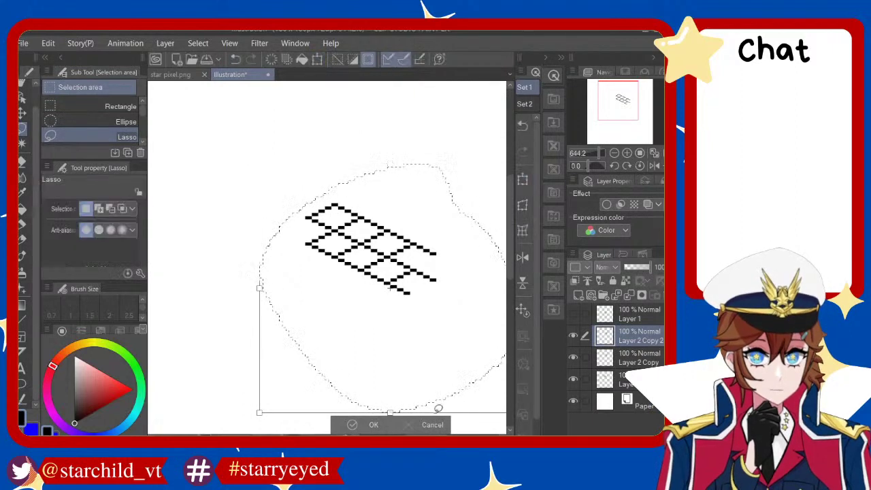
click(631, 296)
click(630, 296)
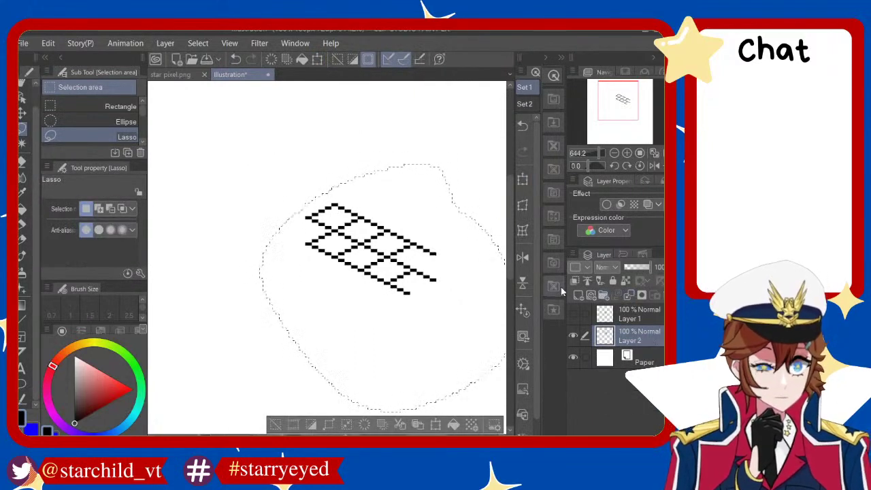
Paste the lattice again, move it up and right to add diamond rows, then reselect it
key(ctrl+c)
key(ctrl+v)
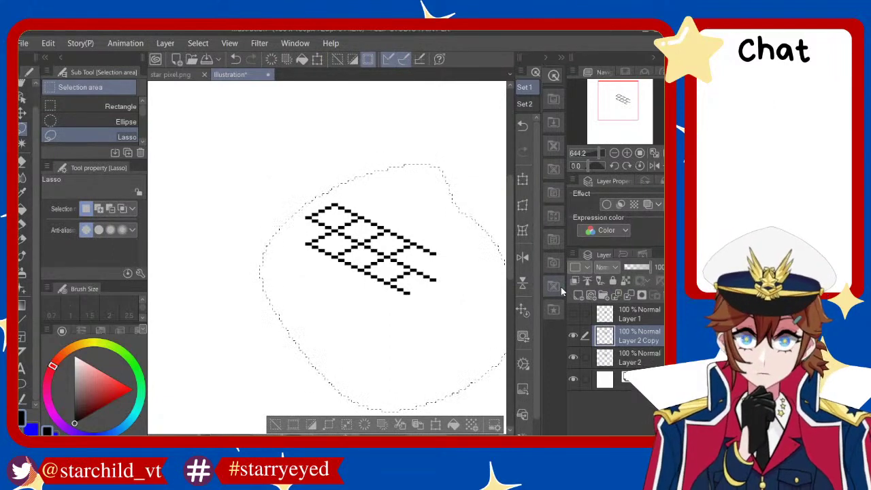
click(436, 422)
mouse_move(425, 364)
mouse_down()
mouse_move(463, 327)
mouse_move(456, 330)
mouse_up()
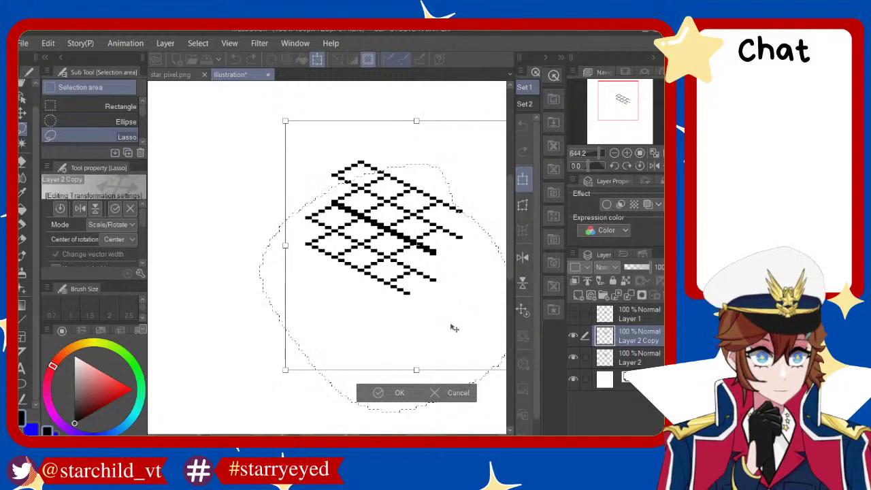
click(398, 397)
drag(370, 122, 361, 115)
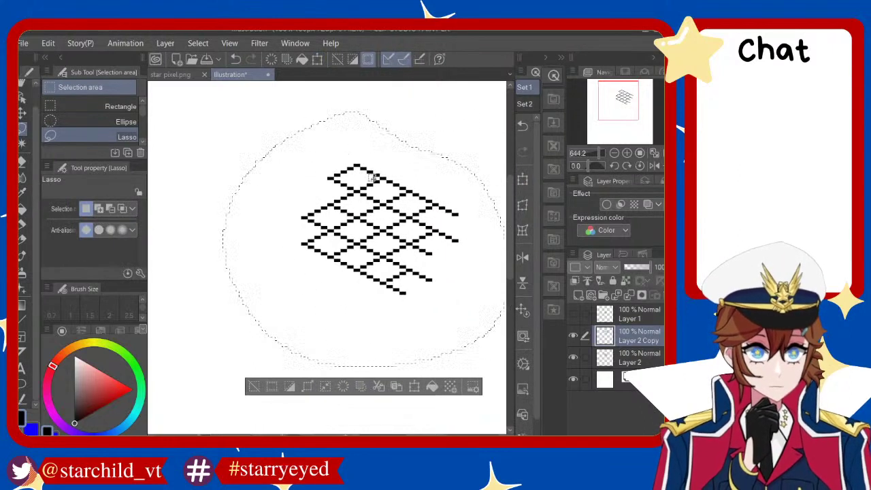
Try moving a duplicate up and left, cancel the misplaced move, and merge the copies back
click(396, 387)
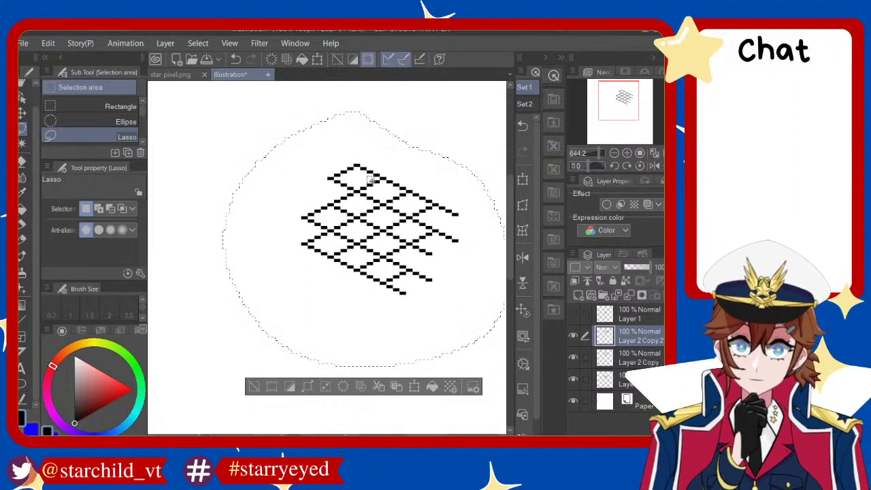
click(416, 387)
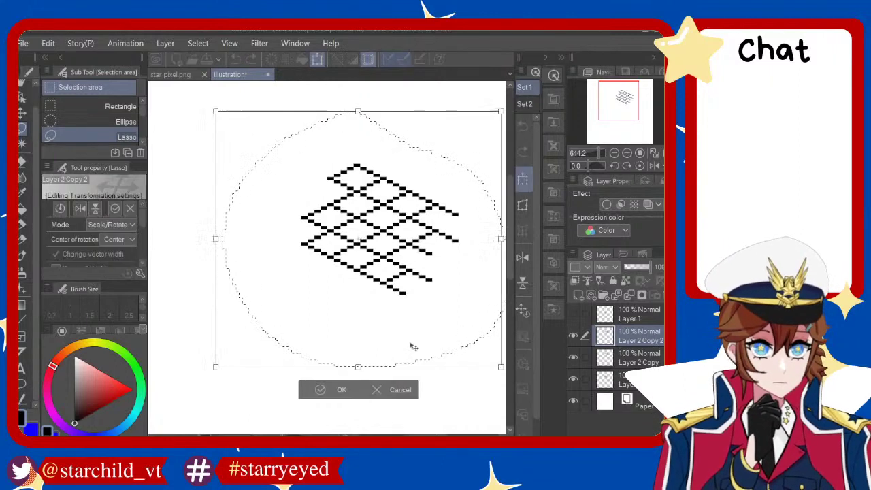
mouse_move(409, 347)
mouse_down()
mouse_move(311, 352)
mouse_move(311, 328)
mouse_up()
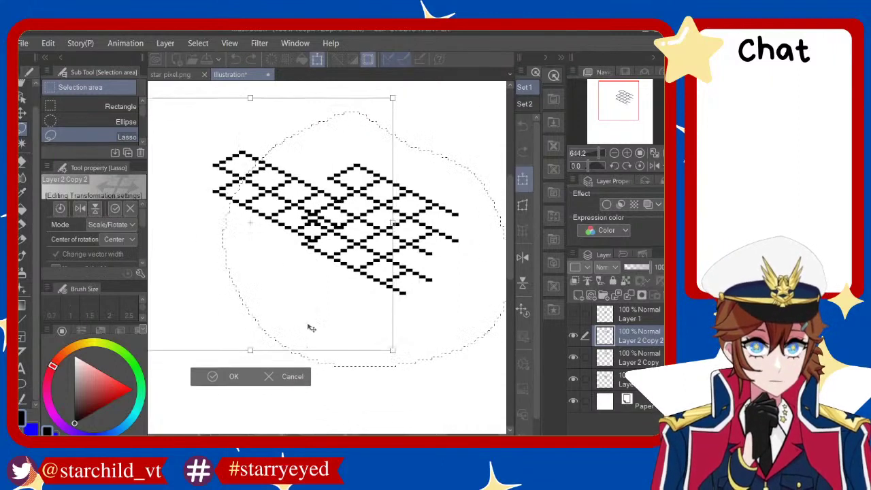
click(293, 376)
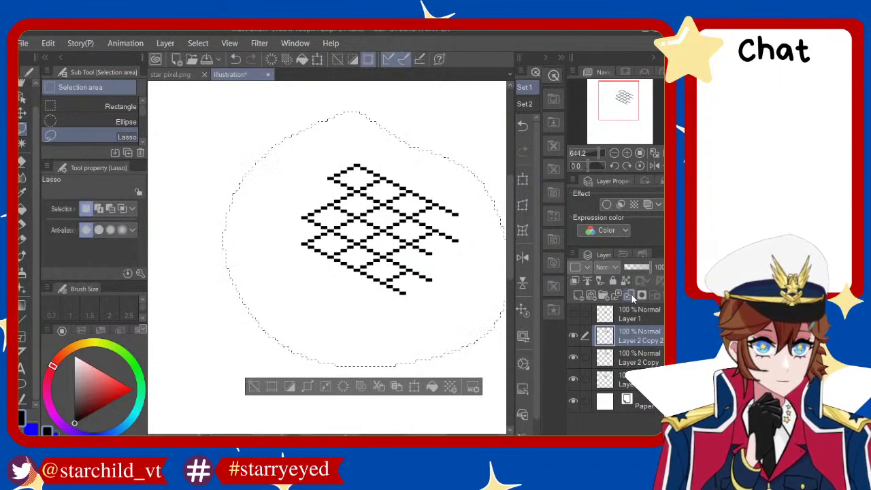
click(632, 295)
click(632, 295)
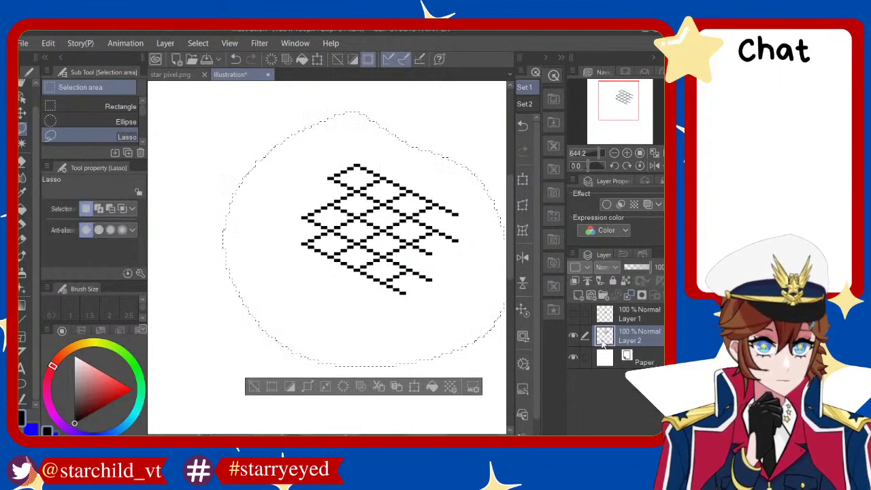
click(415, 387)
click(414, 391)
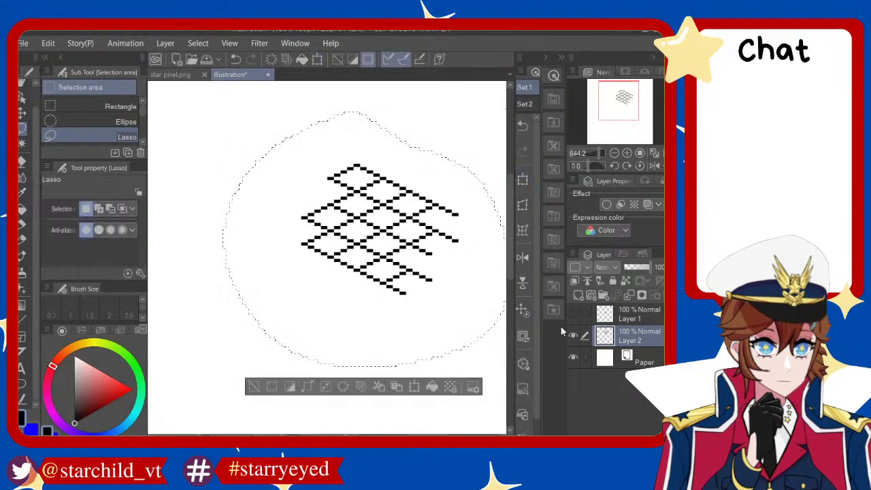
Duplicate the grid, shift the copy up and left, then reselect and merge into Layer 2
click(397, 388)
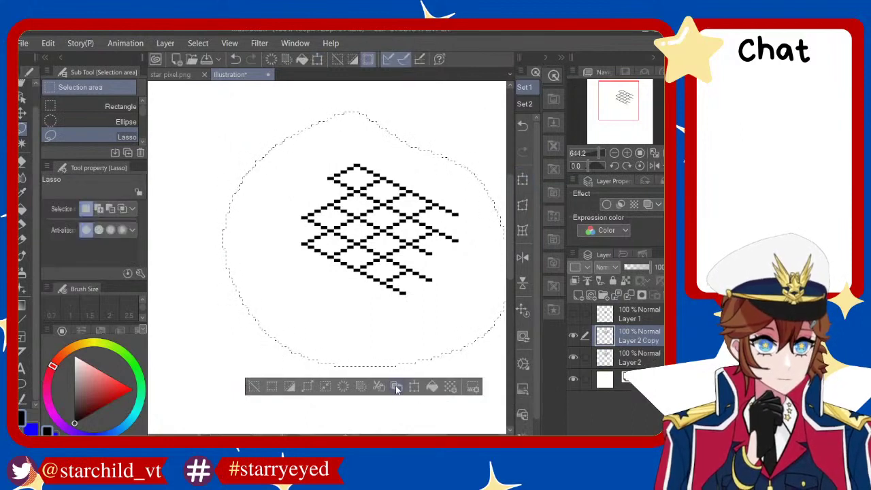
click(414, 387)
mouse_move(380, 356)
mouse_down()
mouse_move(348, 295)
mouse_move(358, 303)
mouse_up()
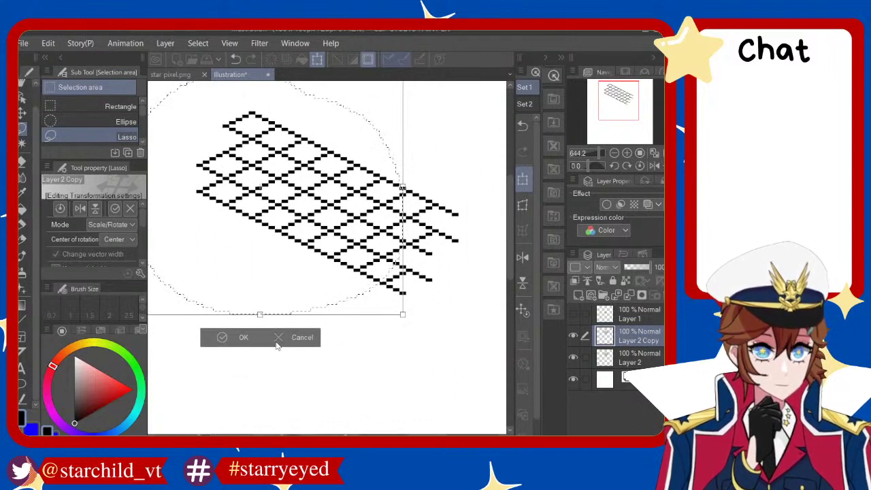
click(244, 340)
click(279, 380)
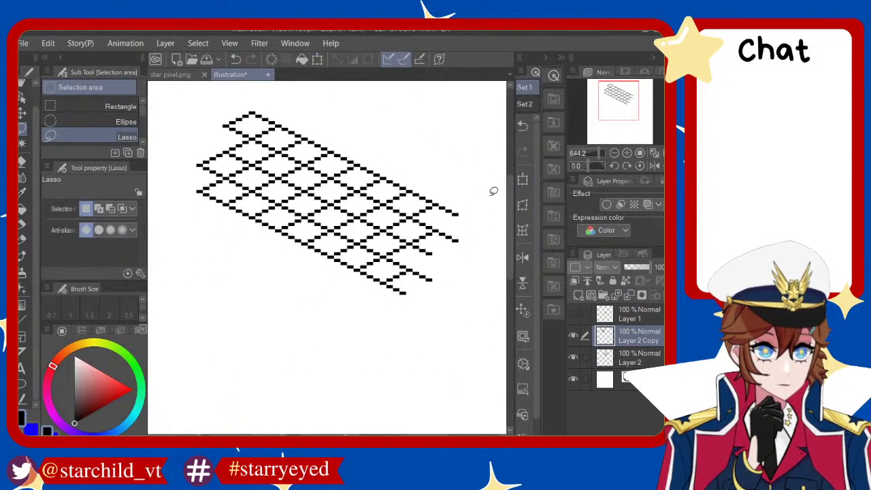
mouse_move(494, 191)
mouse_down()
mouse_move(206, 89)
mouse_move(500, 310)
mouse_move(502, 267)
mouse_up()
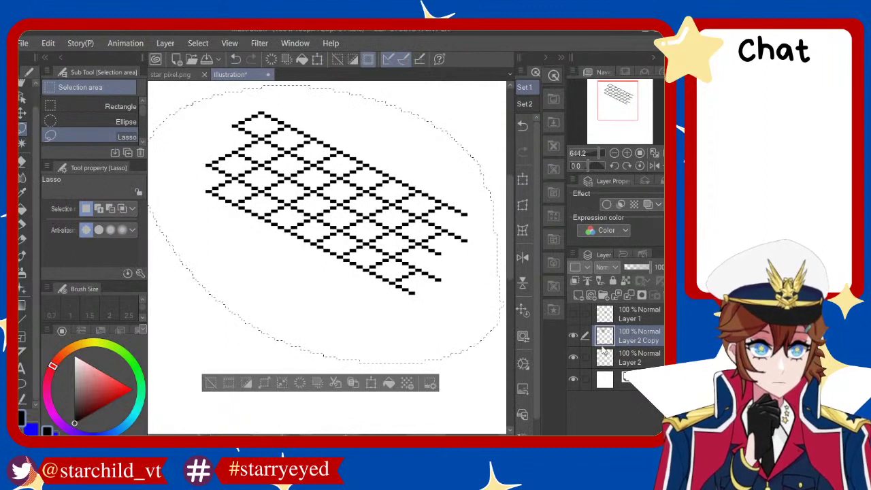
click(630, 295)
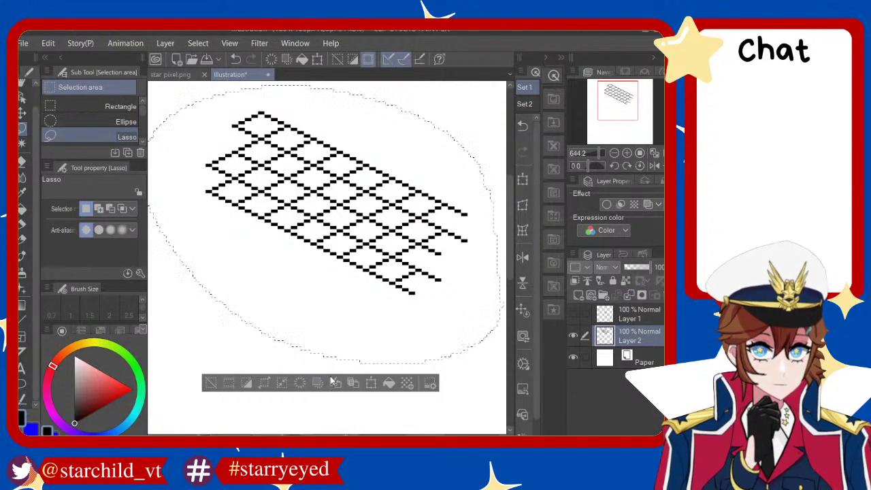
Duplicate the grid again, shift the copy so its diamonds line up, then deselect
click(353, 383)
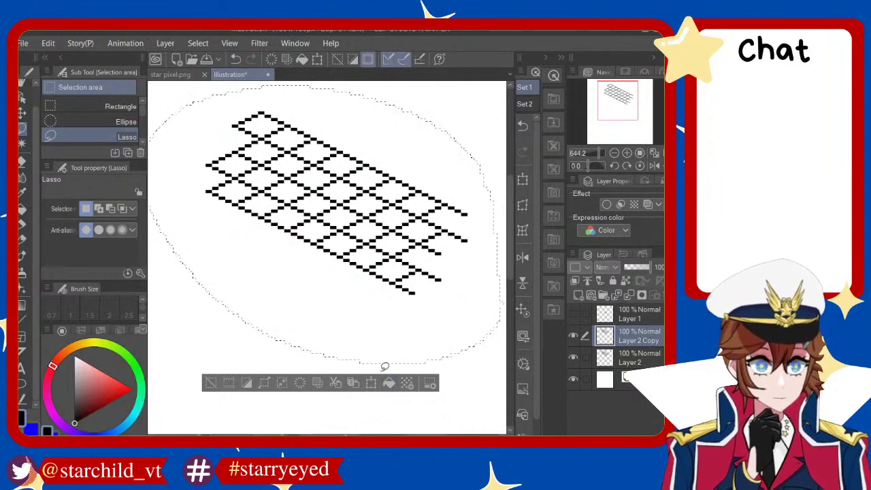
click(371, 384)
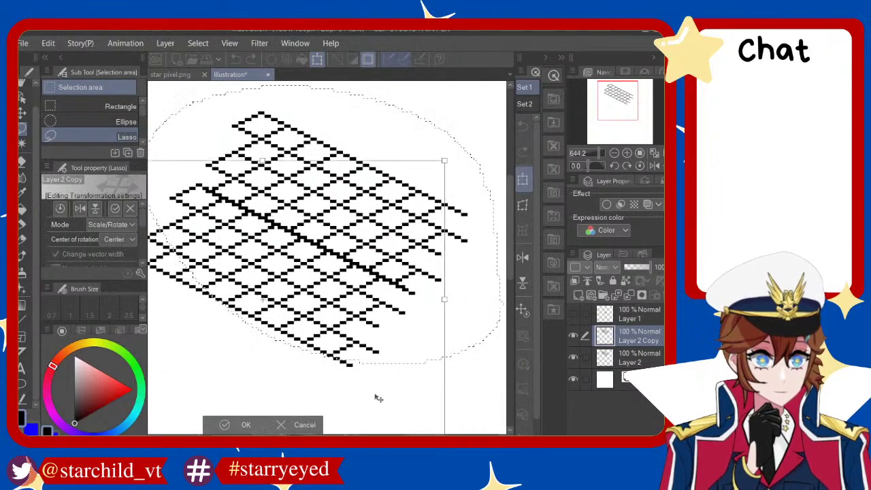
drag(379, 398, 391, 403)
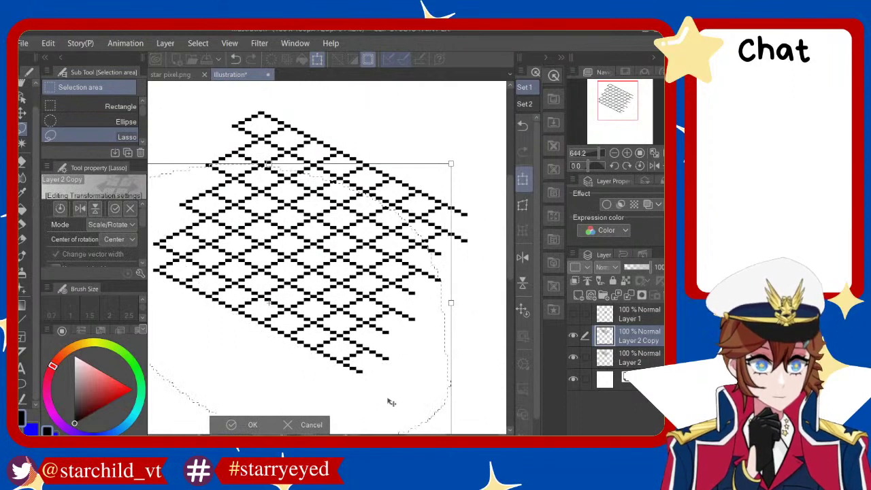
click(274, 416)
key(ctrl+d)
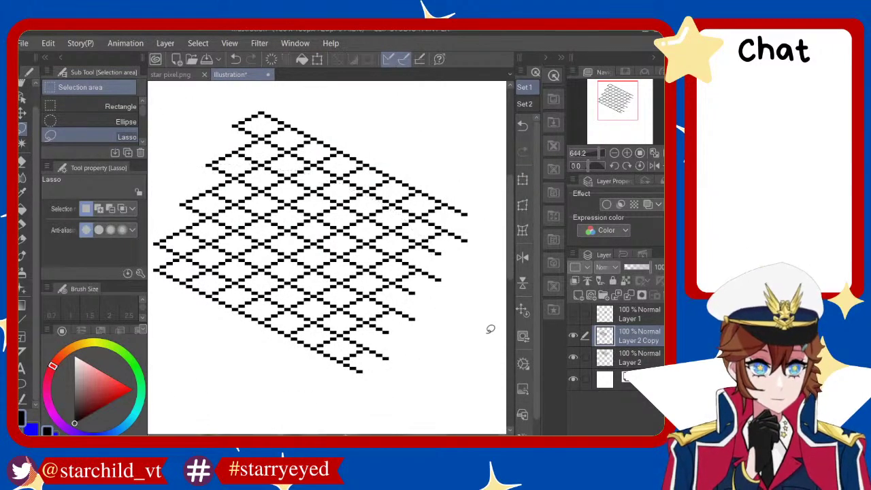
scroll(379, 277, down, 3)
Merge the grid copy into Layer 2 and lasso around the grid pattern
scroll(347, 258, down, 1)
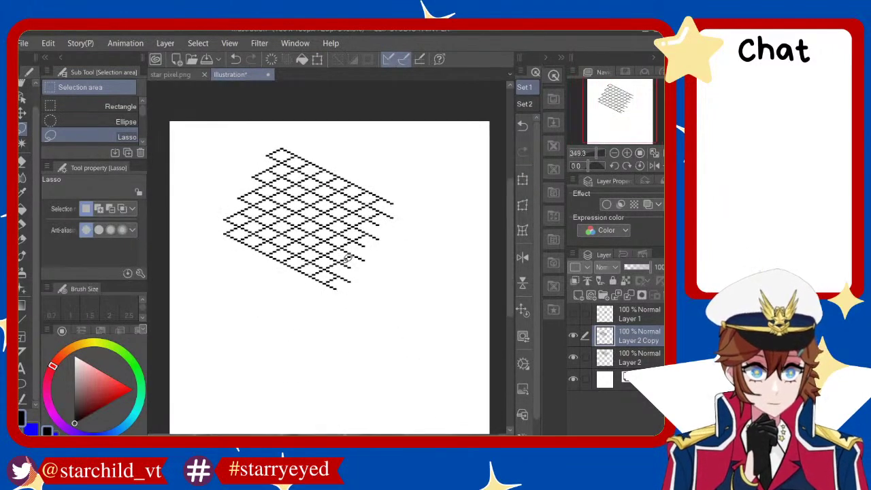
click(629, 295)
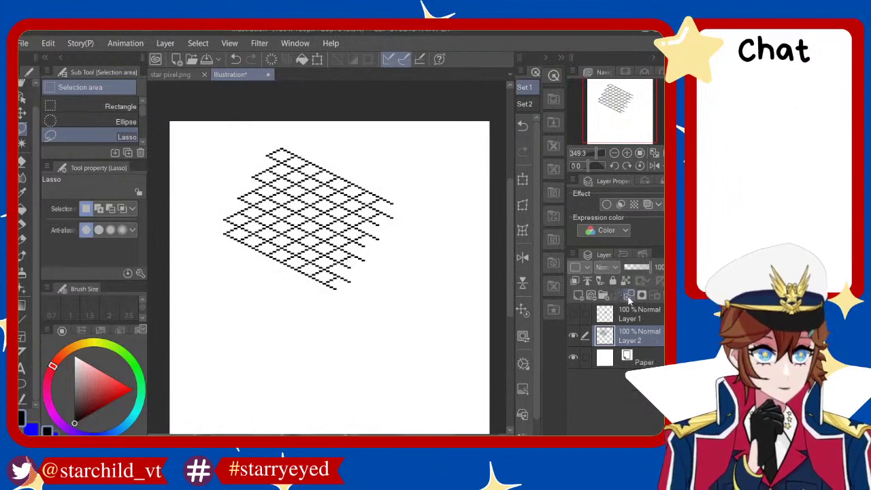
drag(394, 117, 151, 230)
drag(169, 178, 394, 133)
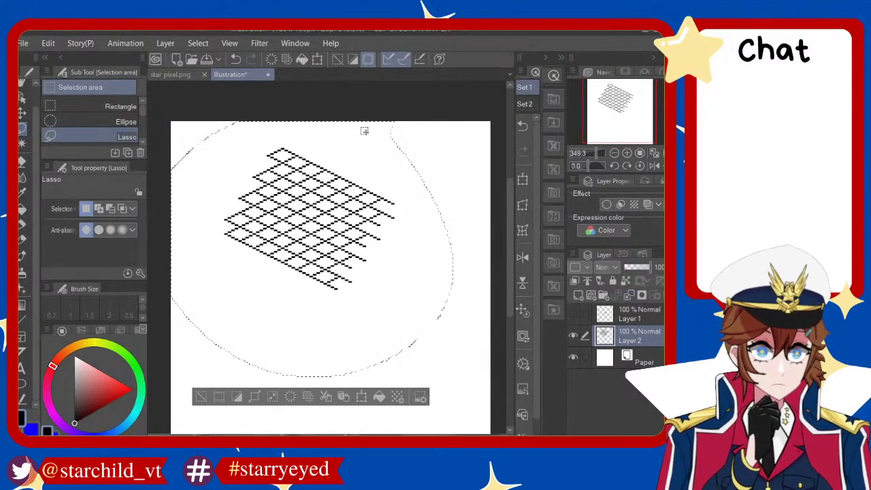
click(368, 400)
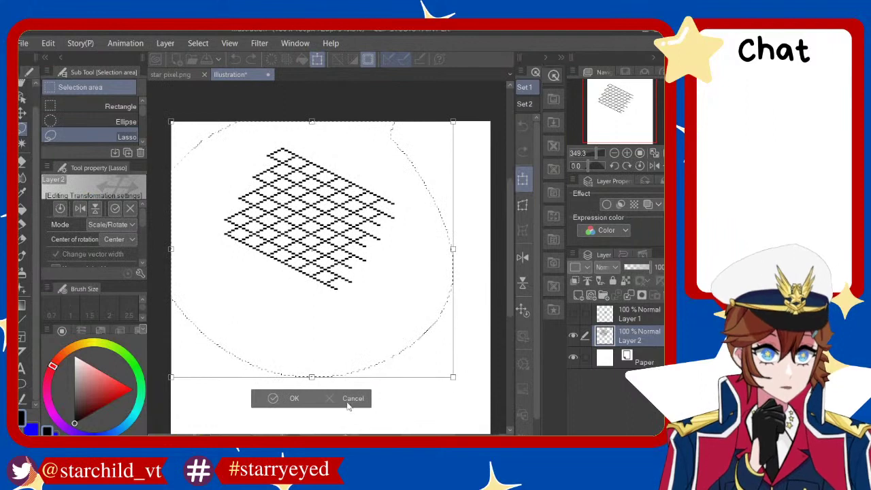
click(351, 400)
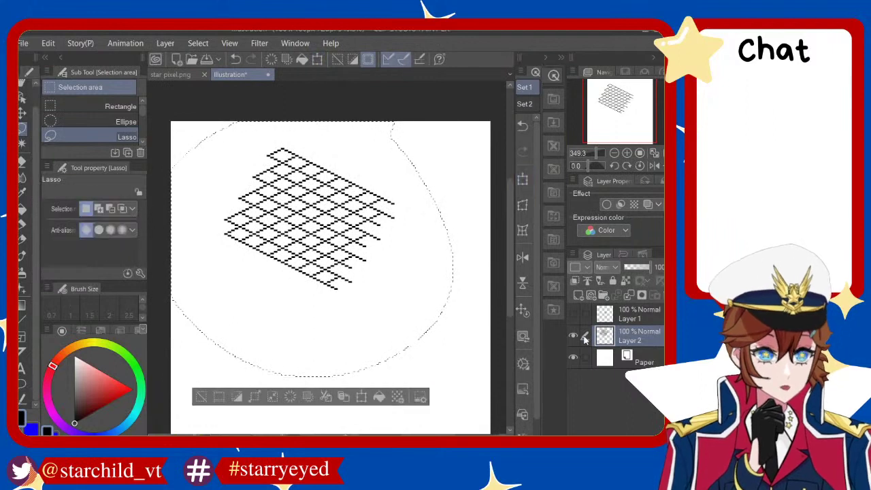
Duplicate the selected grid and move the copy down and left, nudging it into alignment
click(344, 397)
click(362, 397)
drag(409, 302, 366, 397)
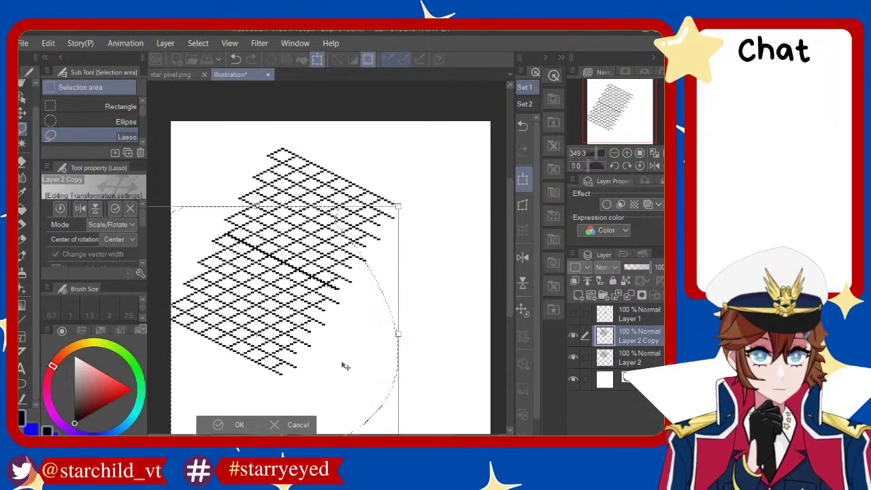
key(Left)
key(Left)
key(Left)
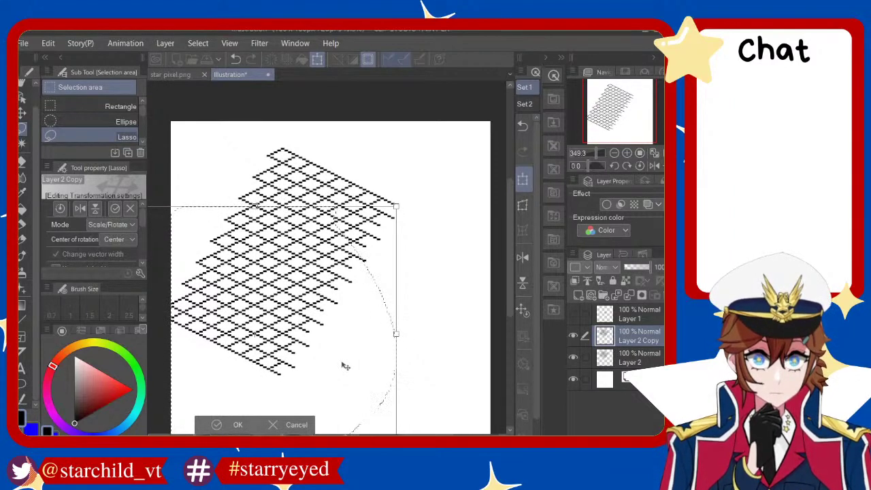
click(230, 427)
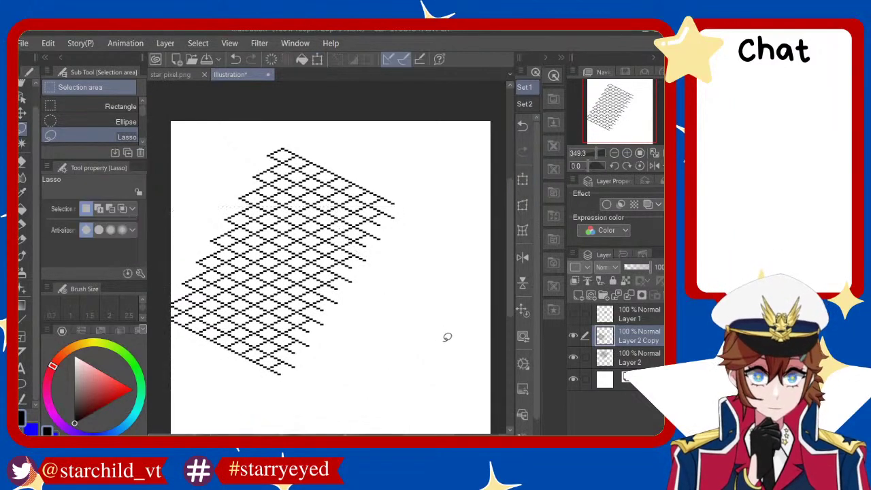
Reselect the enlarged grid and merge the copy into Layer 2
scroll(382, 273, down, 1)
scroll(381, 273, up, 2)
scroll(382, 273, up, 2)
scroll(407, 207, down, 2)
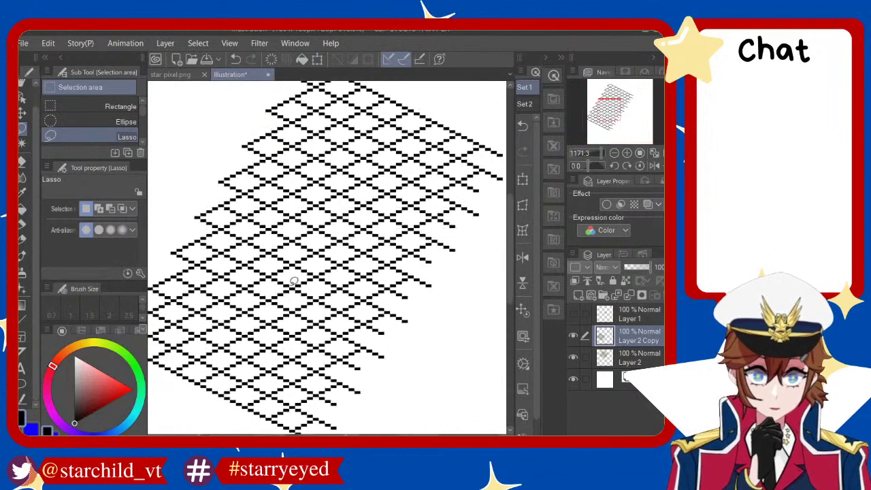
scroll(407, 207, down, 3)
drag(370, 189, 444, 116)
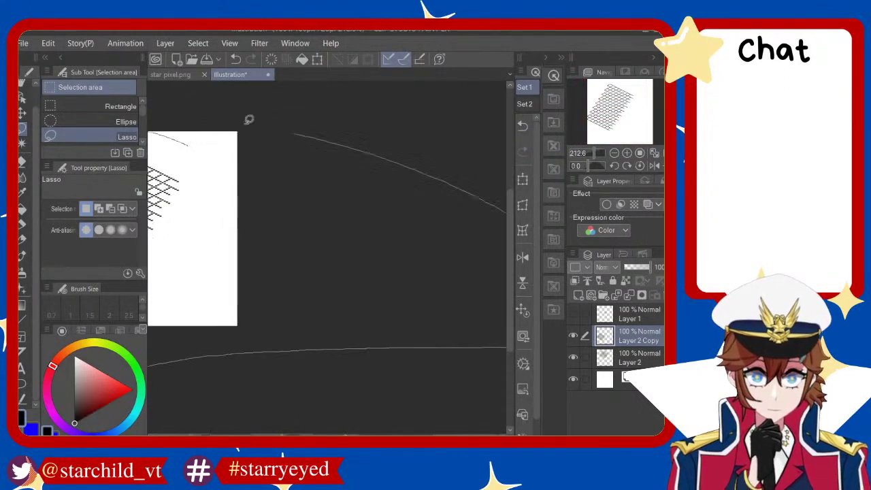
scroll(309, 133, down, 2)
scroll(214, 132, up, 4)
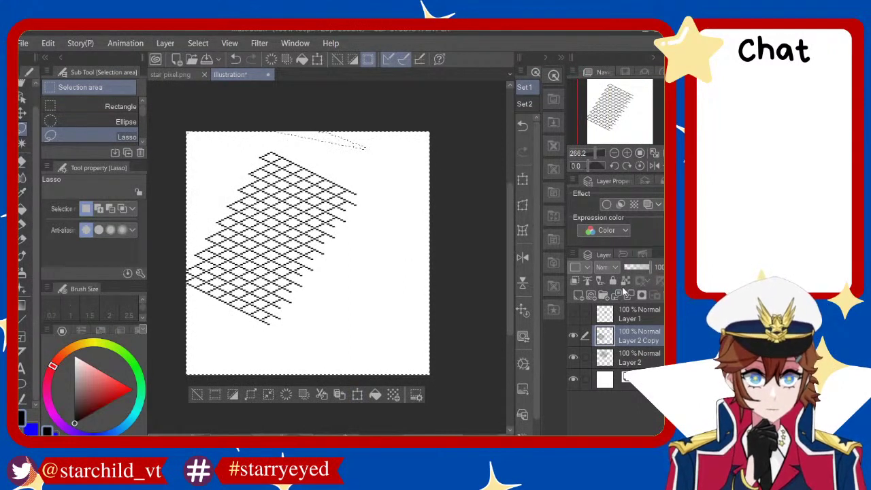
click(628, 295)
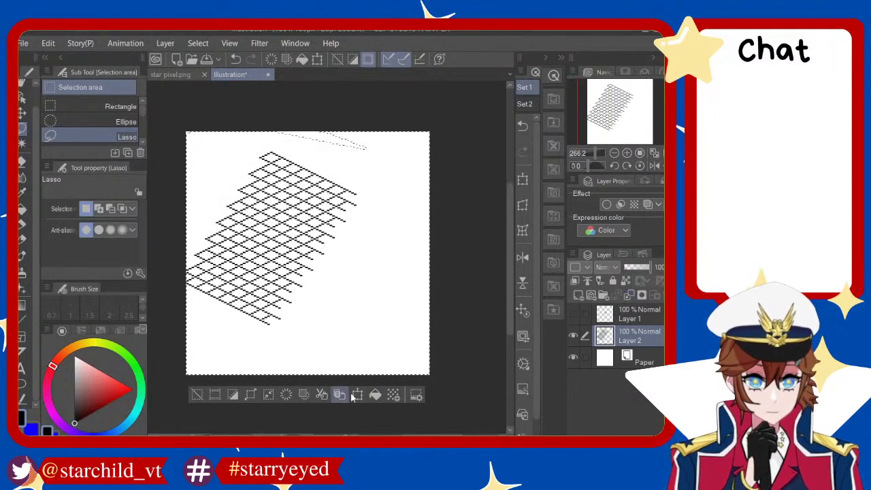
Place another grid copy shifted down and right, then deselect and lasso the whole grid
key(ctrl+z)
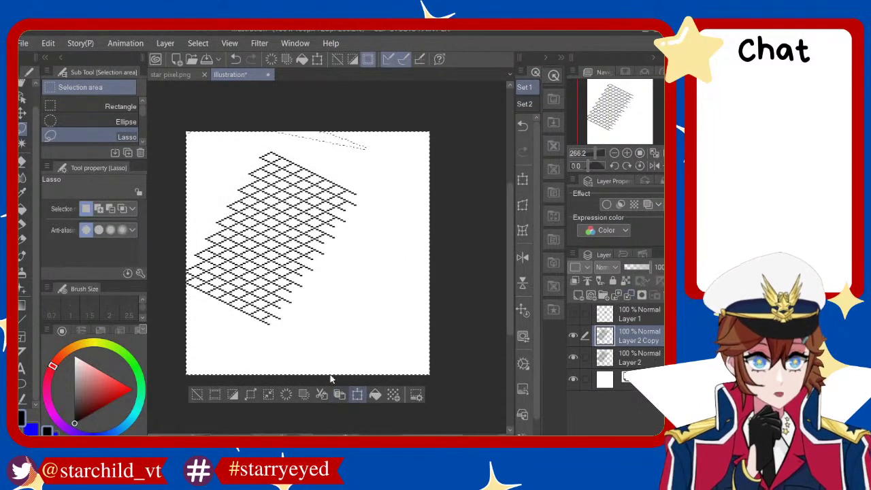
key(ctrl+t)
drag(346, 362, 380, 391)
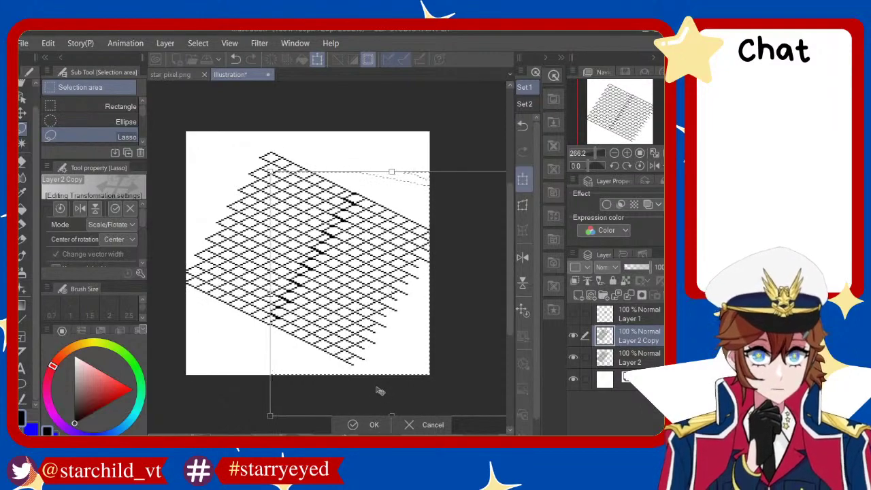
scroll(379, 389, up, 5)
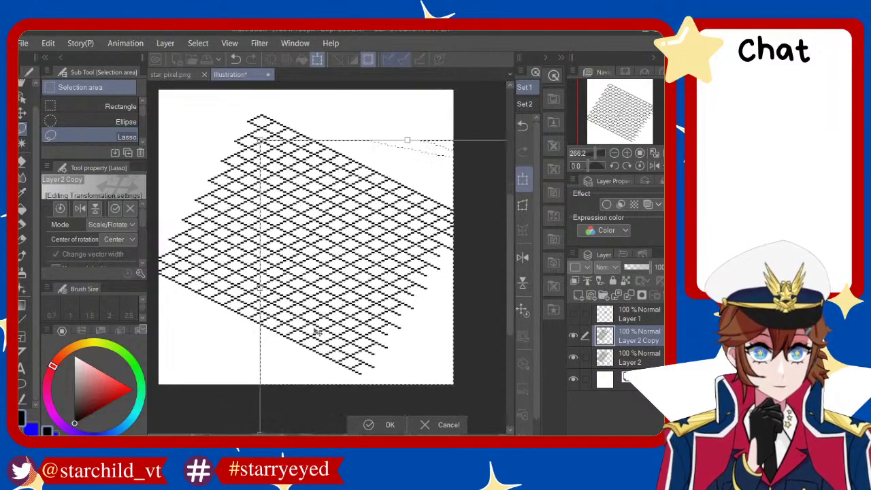
scroll(280, 329, down, 4)
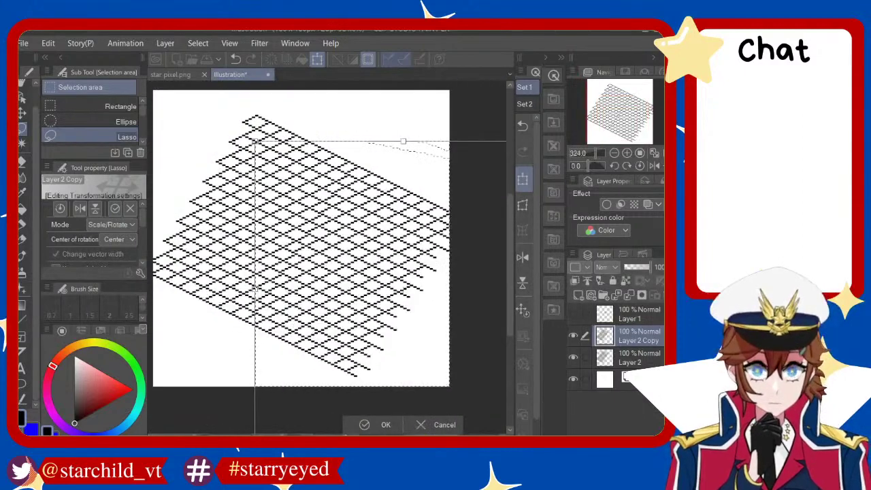
click(378, 426)
key(ctrl+d)
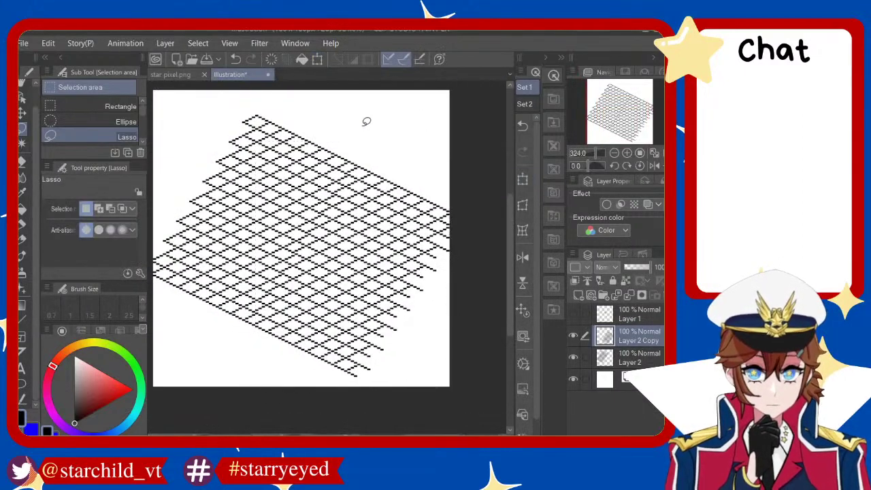
scroll(347, 134, down, 2)
drag(232, 106, 374, 116)
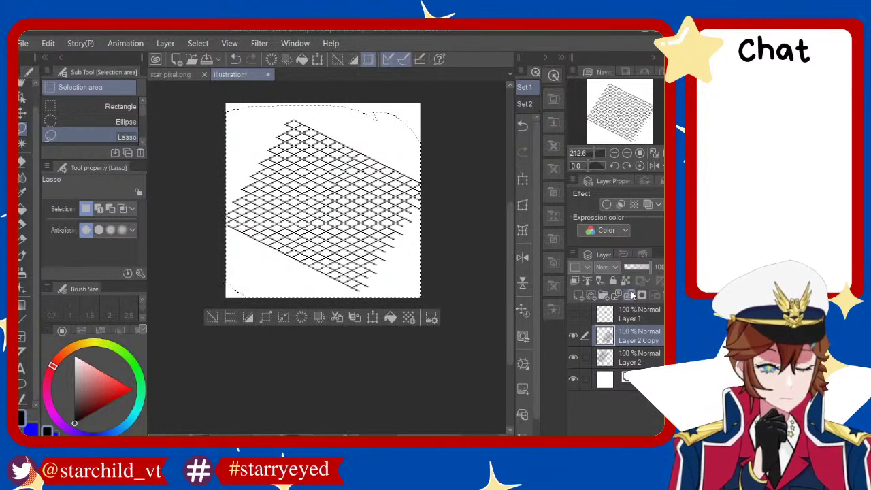
Merge the grid copy into Layer 2, duplicate the grid, and drag the new copy down-left
click(605, 294)
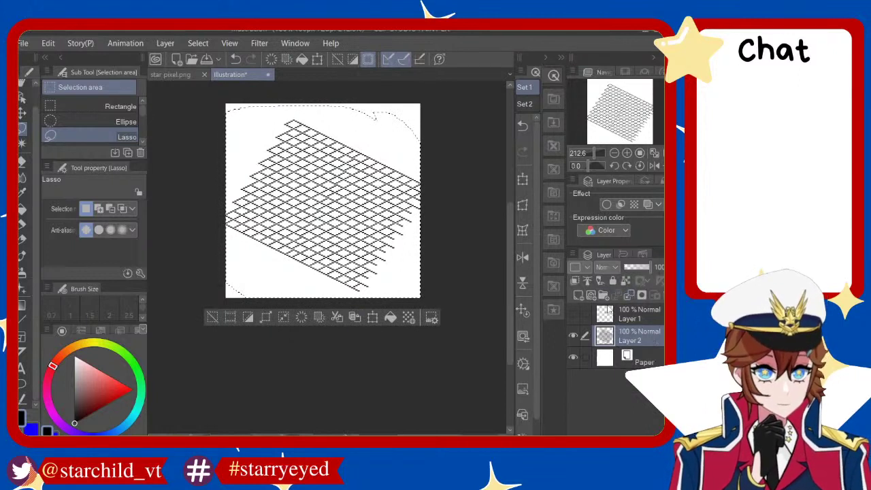
click(354, 317)
drag(317, 297, 295, 349)
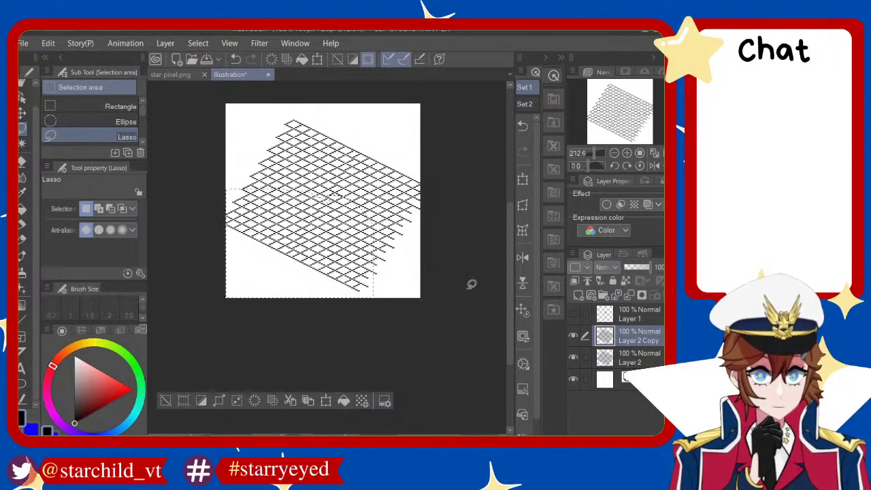
key(ctrl+d)
Lasso the whole grid, drag the copy down and left with Transform, then cancel the move
mouse_move(489, 195)
mouse_down()
mouse_move(253, 97)
mouse_move(389, 326)
mouse_move(381, 337)
mouse_up()
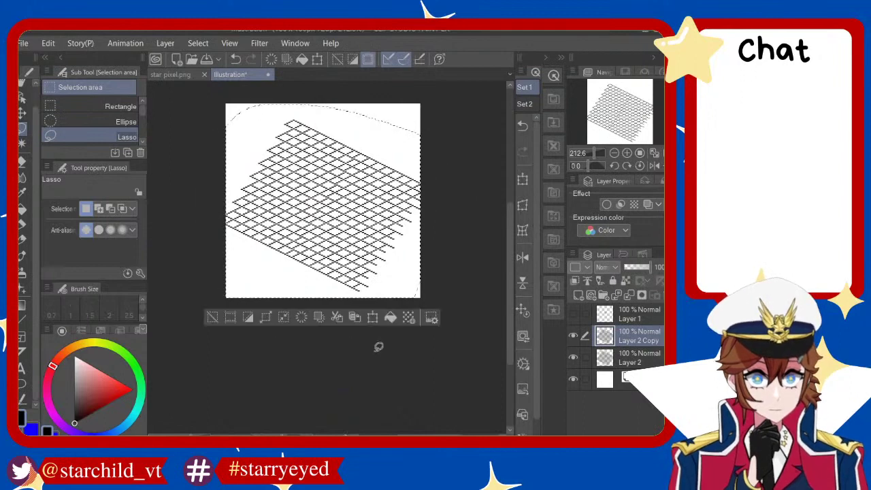
click(374, 318)
mouse_move(373, 271)
mouse_down()
mouse_move(319, 374)
mouse_move(309, 366)
mouse_up()
scroll(290, 312, up, 2)
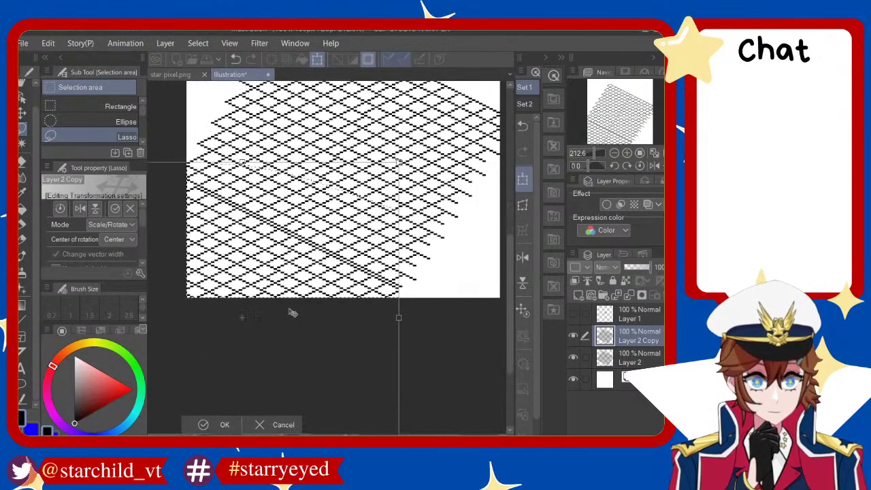
scroll(290, 313, up, 2)
scroll(290, 312, up, 1)
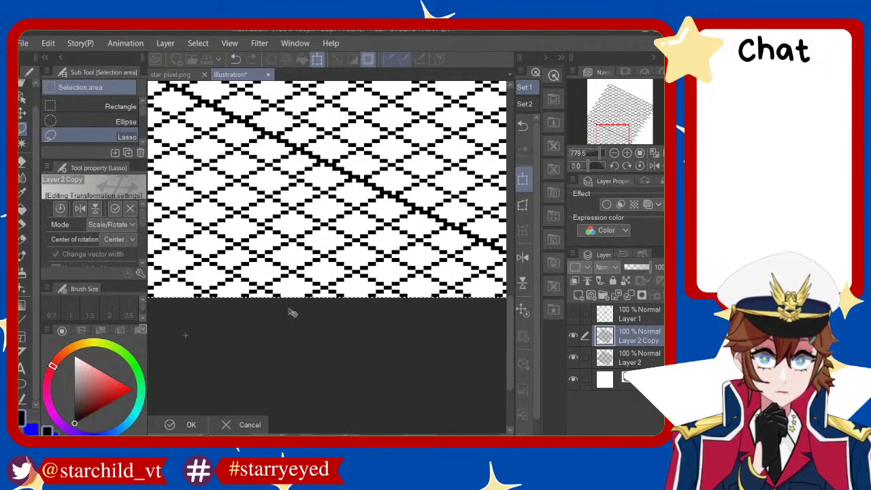
scroll(294, 200, up, 1)
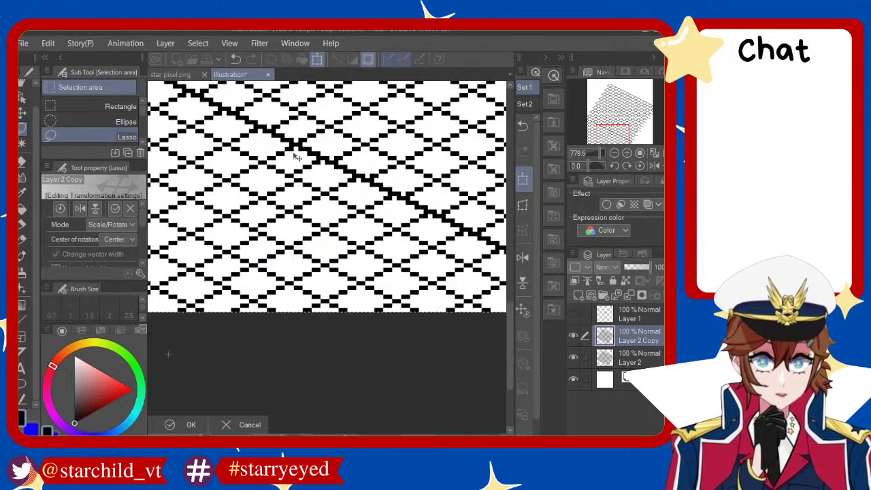
scroll(294, 200, up, 1)
scroll(294, 200, up, 1)
scroll(294, 199, down, 2)
scroll(296, 191, down, 2)
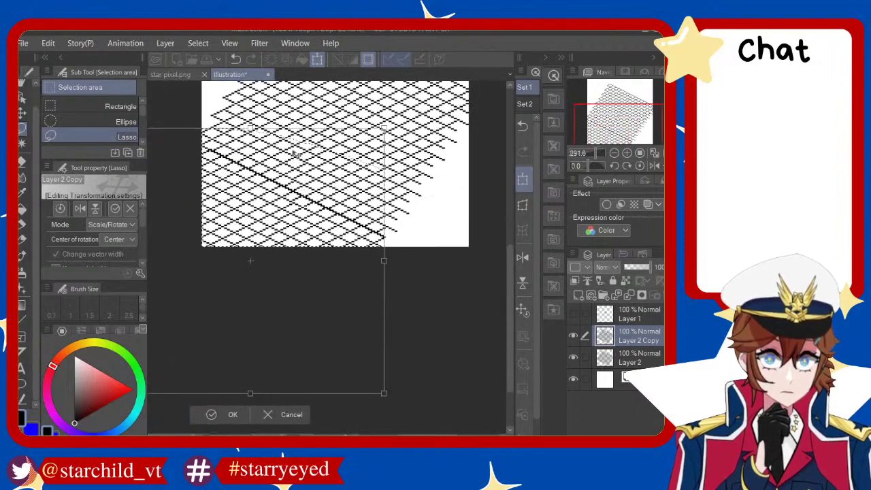
scroll(300, 174, up, 3)
scroll(305, 158, up, 1)
scroll(308, 170, down, 1)
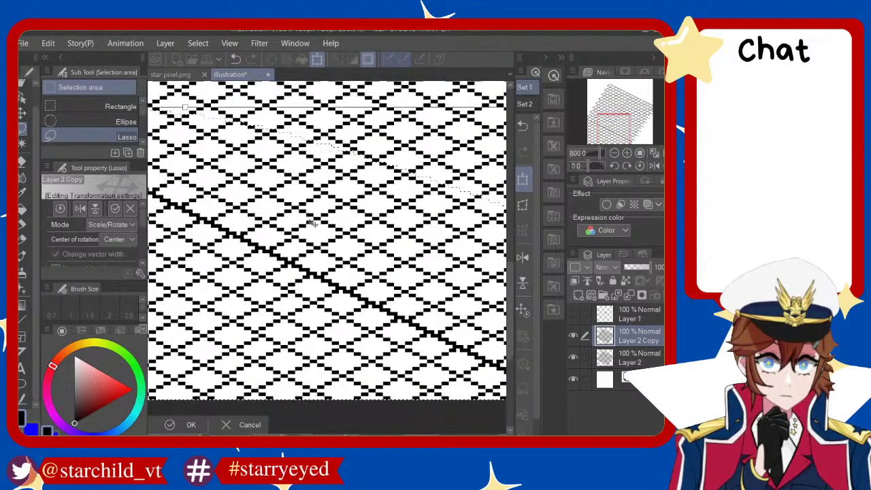
scroll(320, 190, down, 1)
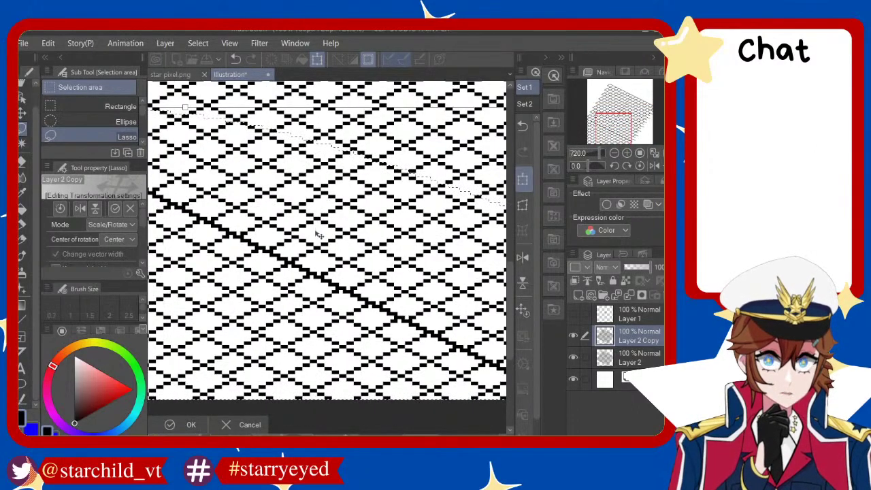
scroll(325, 272, down, 1)
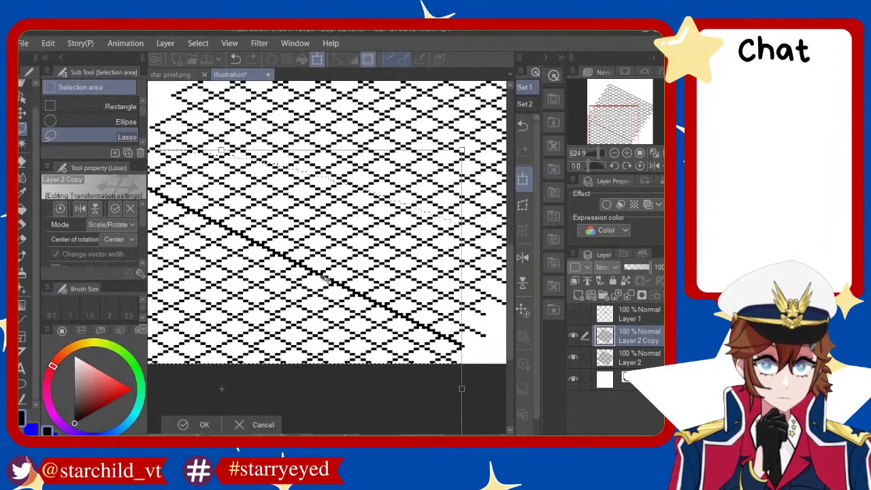
scroll(320, 279, up, 1)
scroll(313, 274, up, 1)
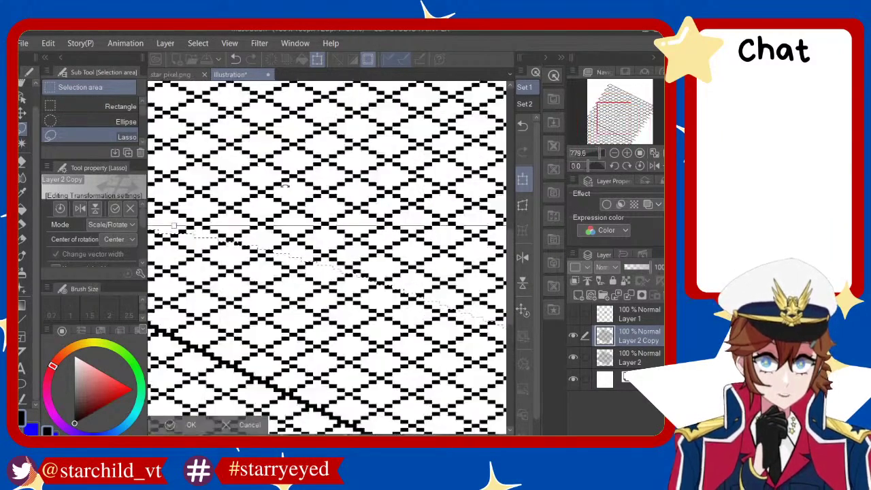
scroll(302, 269, up, 1)
scroll(326, 205, up, 2)
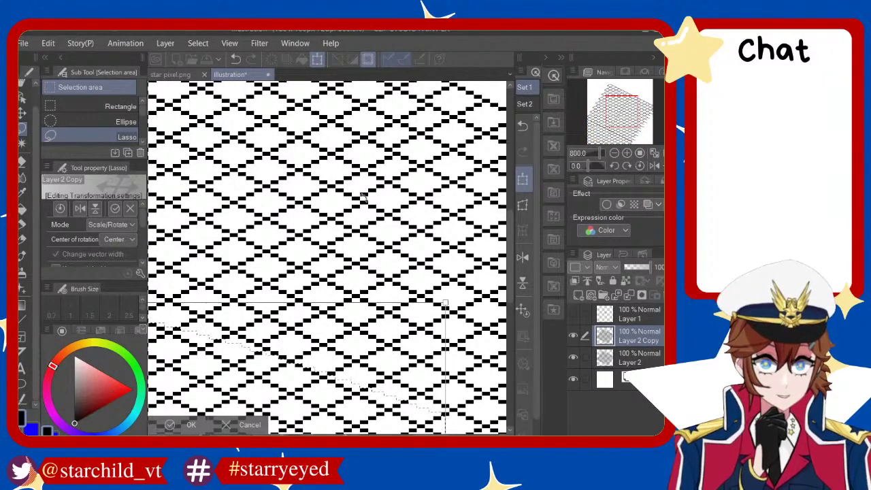
scroll(370, 223, down, 1)
scroll(388, 286, down, 1)
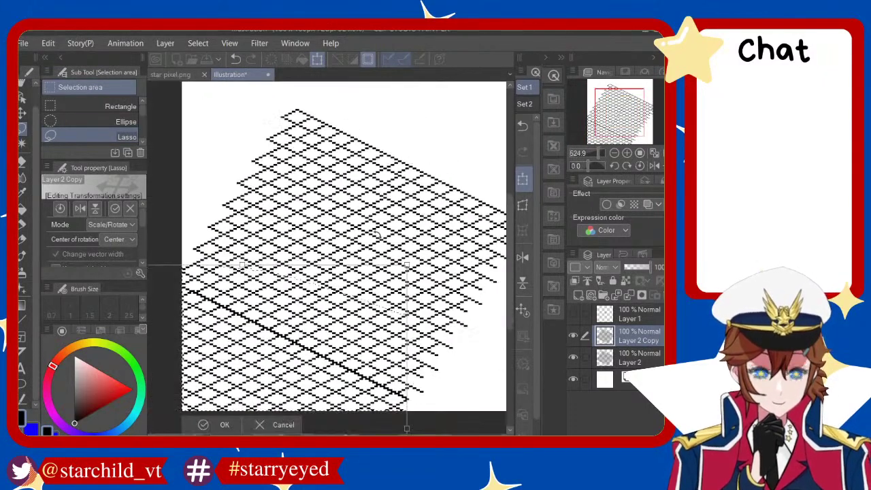
scroll(408, 340, down, 1)
click(324, 426)
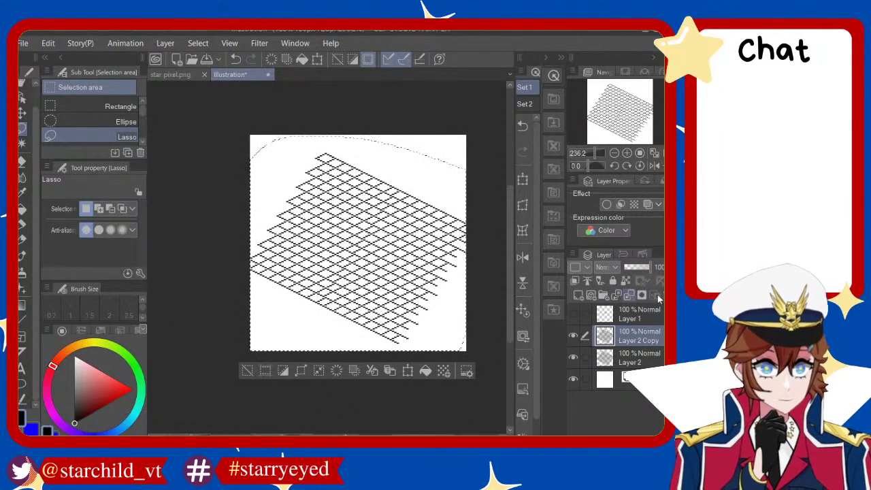
Merge the grid copy down into Layer 2, deselect, and zoom in to inspect the lattice
key(ctrl+e)
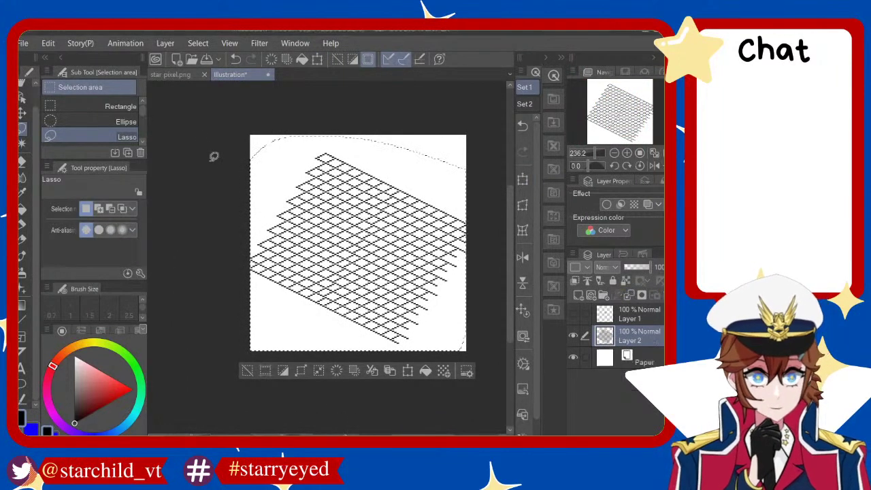
key(ctrl+d)
scroll(270, 218, up, 2)
scroll(357, 279, up, 1)
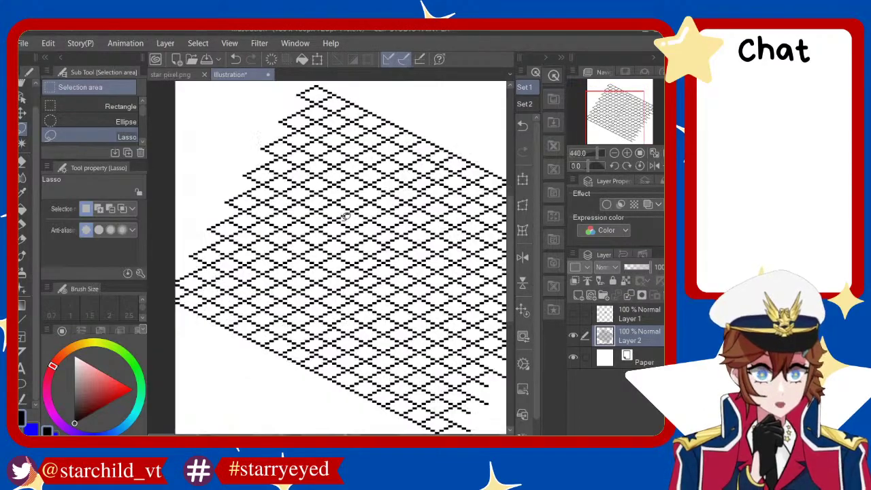
scroll(357, 279, up, 2)
scroll(301, 339, down, 3)
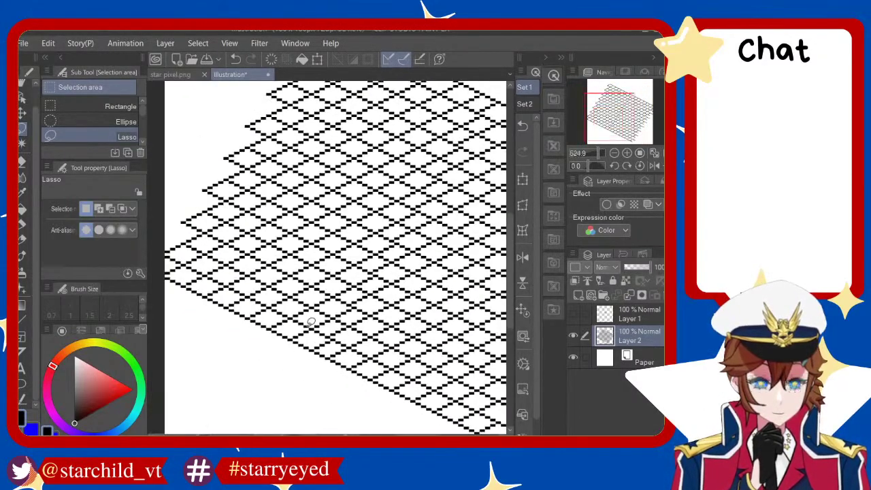
scroll(307, 361, up, 2)
scroll(309, 372, up, 1)
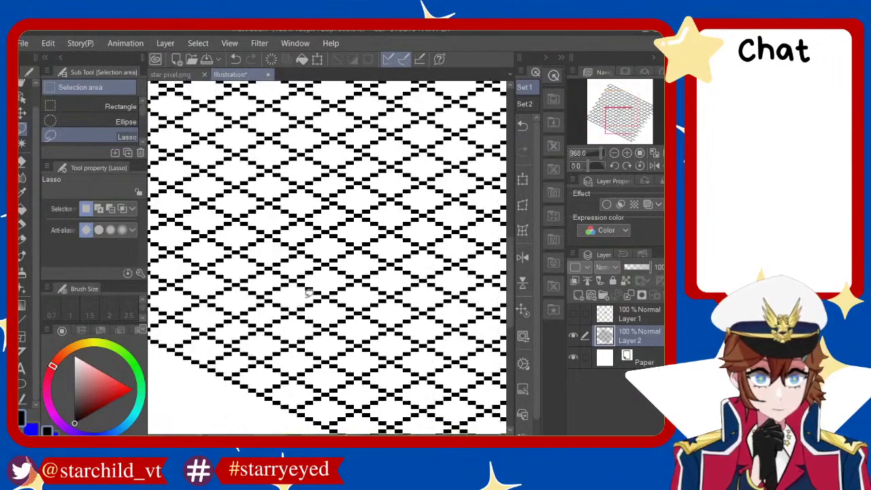
scroll(303, 361, up, 2)
scroll(293, 344, down, 2)
scroll(279, 320, up, 2)
scroll(278, 318, down, 1)
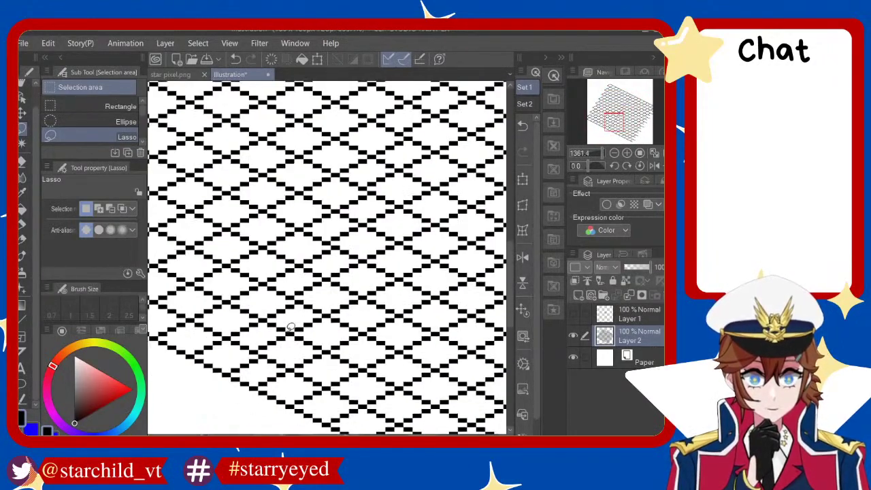
scroll(285, 323, down, 1)
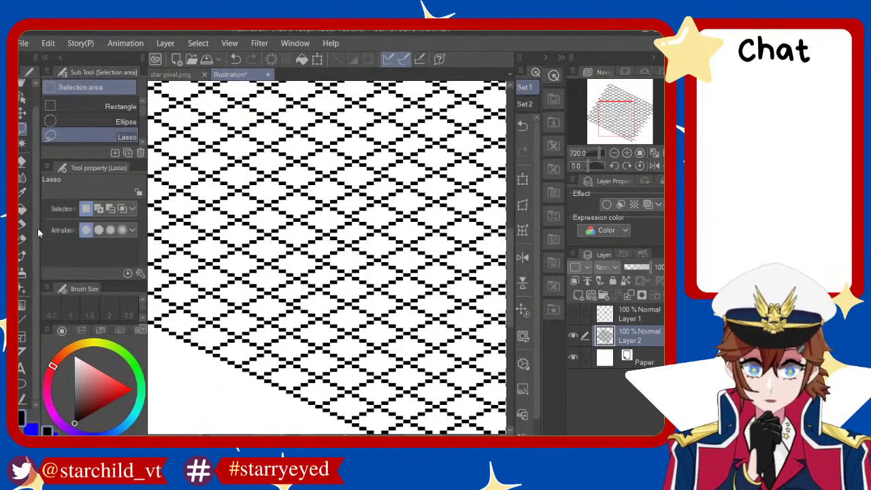
Switch to the Pen tool's hard-edged Dot pen and zoom around checking the grid's pixels
key(g)
key(p)
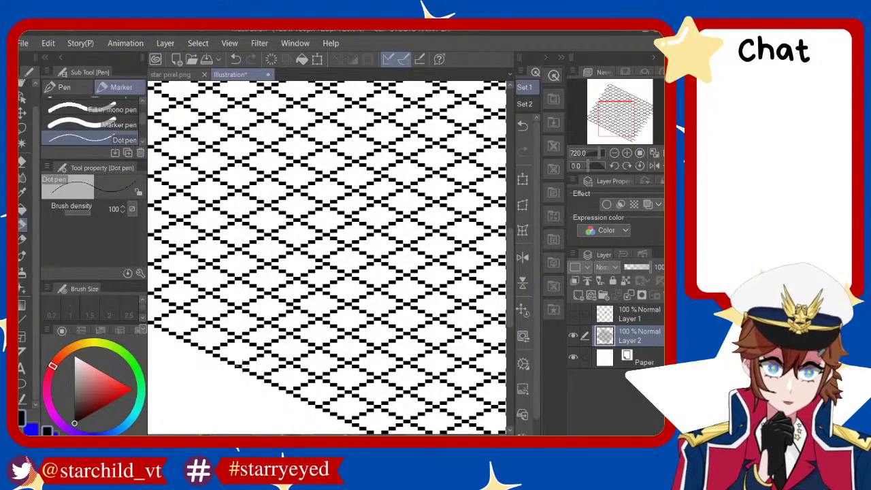
scroll(307, 260, down, 1)
scroll(307, 261, up, 1)
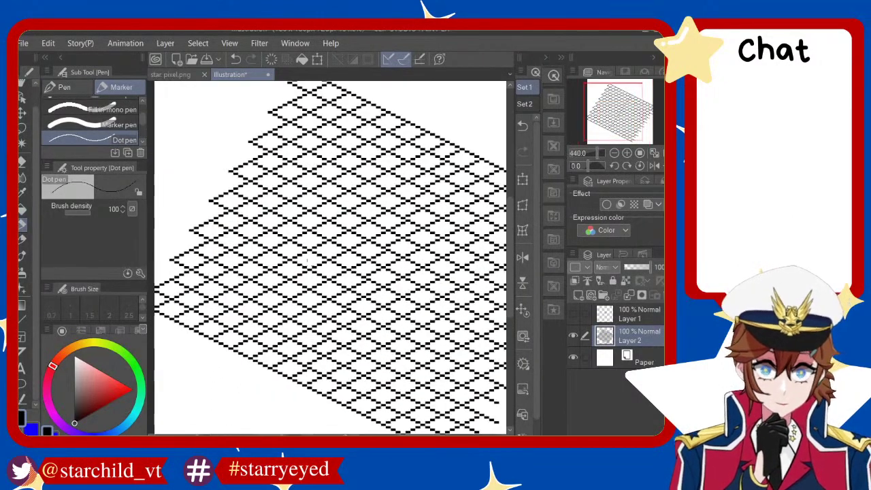
scroll(300, 273, up, 1)
scroll(293, 280, down, 1)
scroll(284, 290, up, 2)
scroll(283, 289, up, 1)
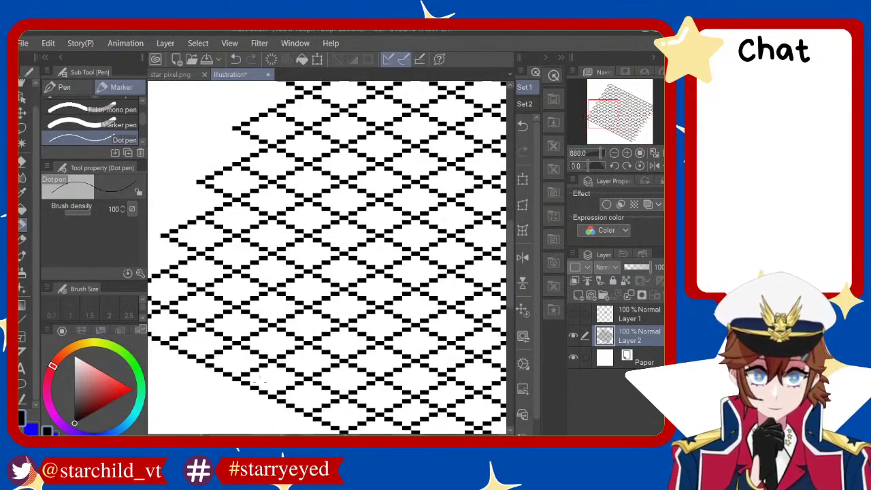
scroll(237, 381, down, 1)
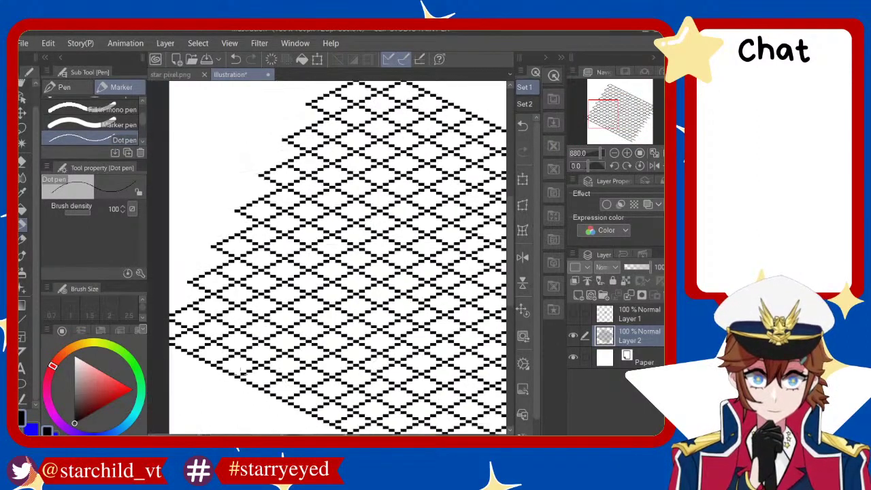
scroll(257, 315, down, 3)
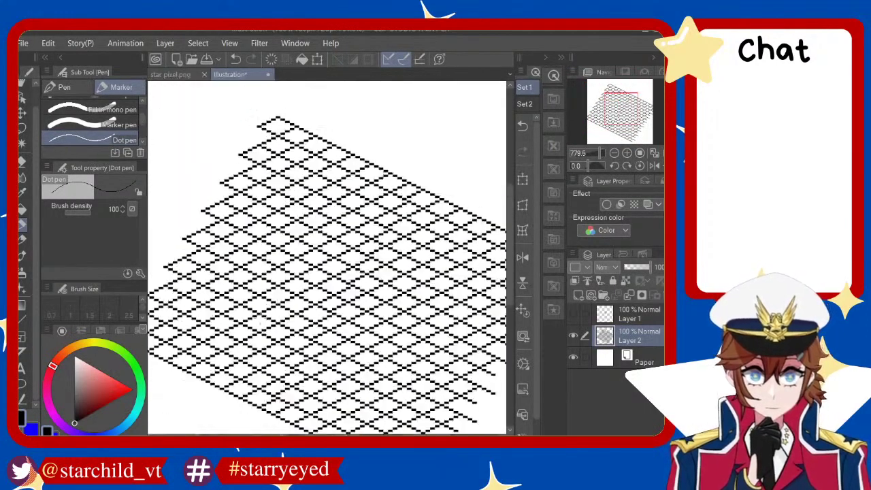
scroll(257, 315, up, 3)
scroll(257, 319, down, 3)
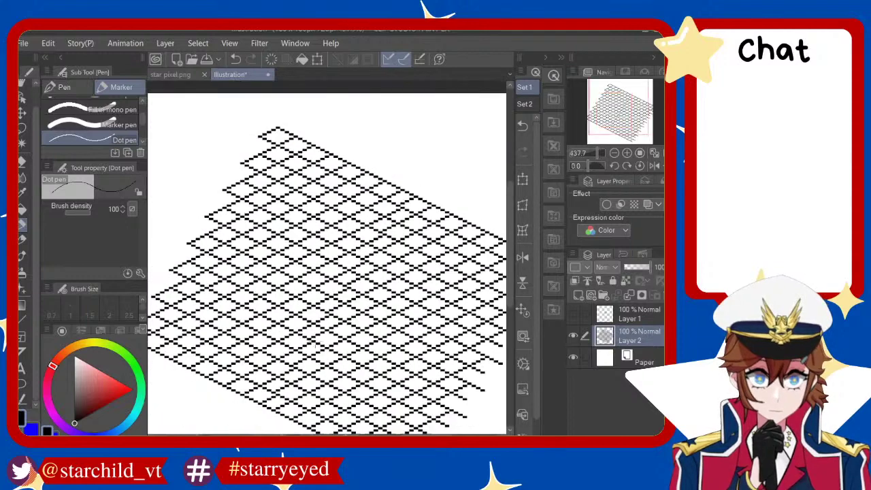
scroll(258, 318, up, 4)
scroll(308, 322, up, 1)
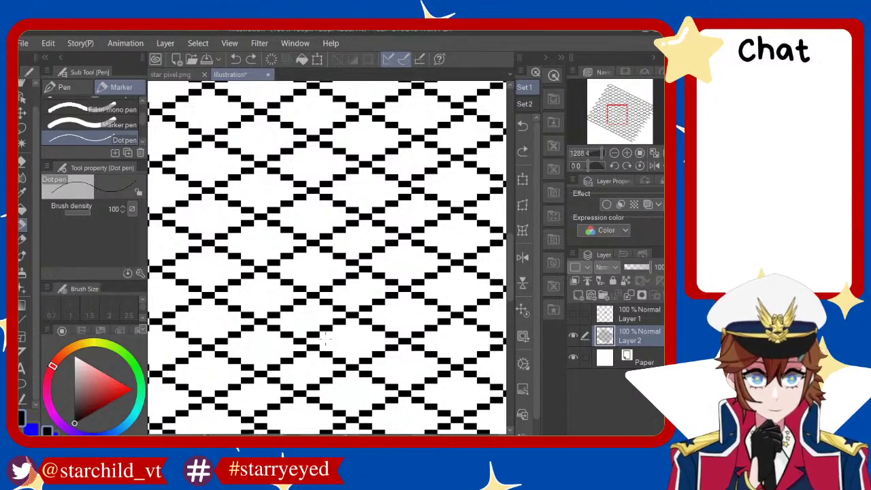
key(e)
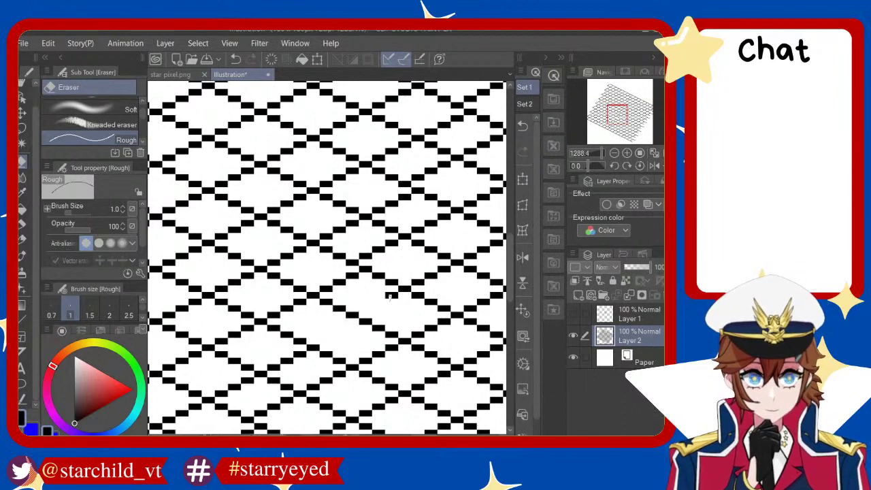
drag(386, 294, 446, 295)
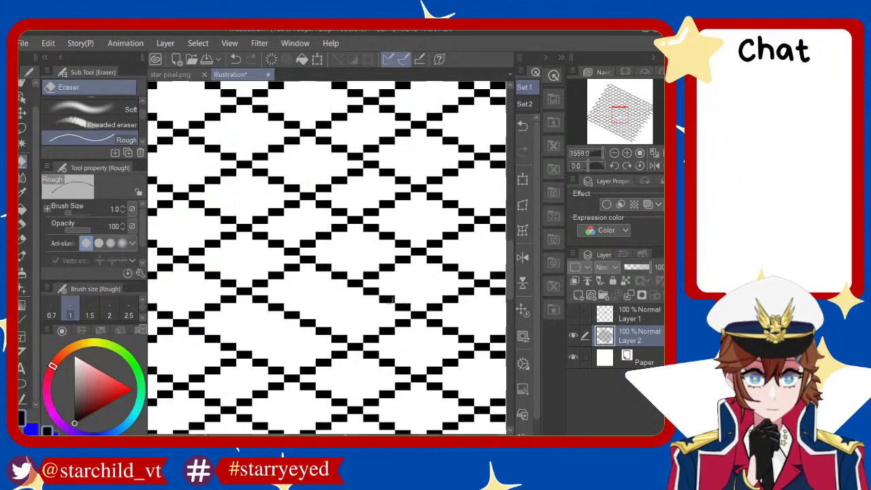
scroll(348, 313, down, 1)
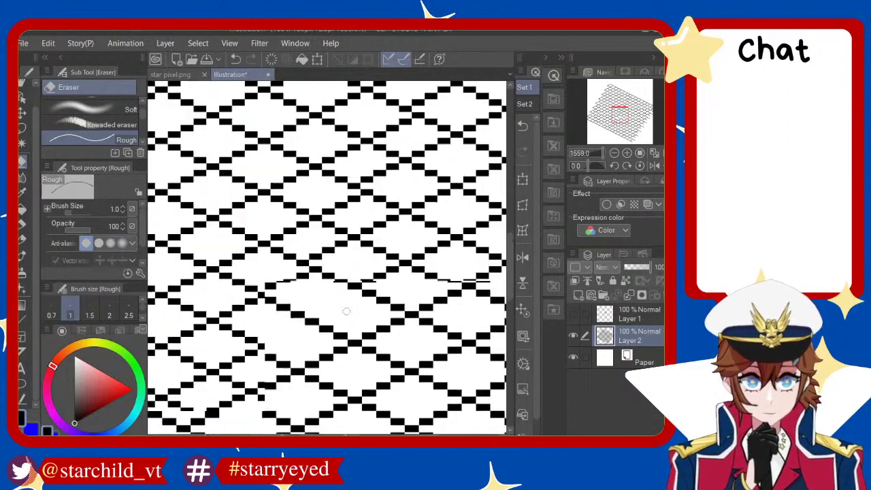
scroll(259, 303, down, 1)
scroll(259, 302, down, 2)
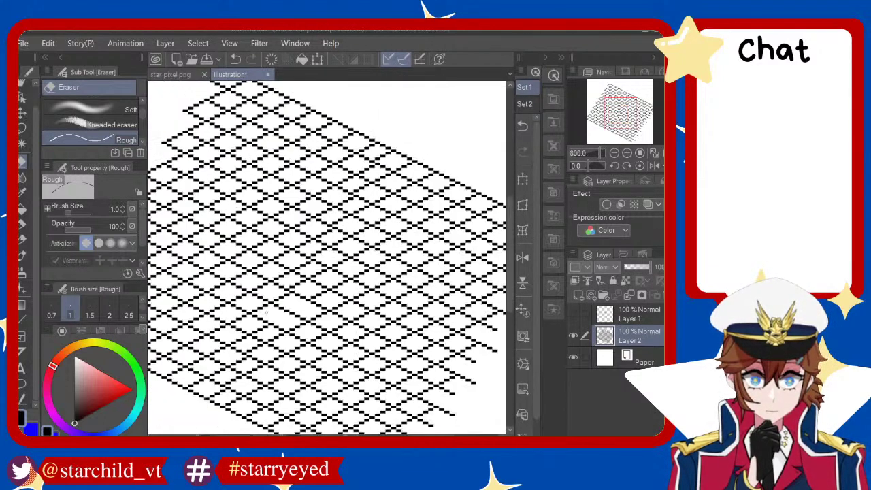
scroll(260, 302, down, 3)
scroll(295, 385, up, 3)
scroll(295, 385, down, 2)
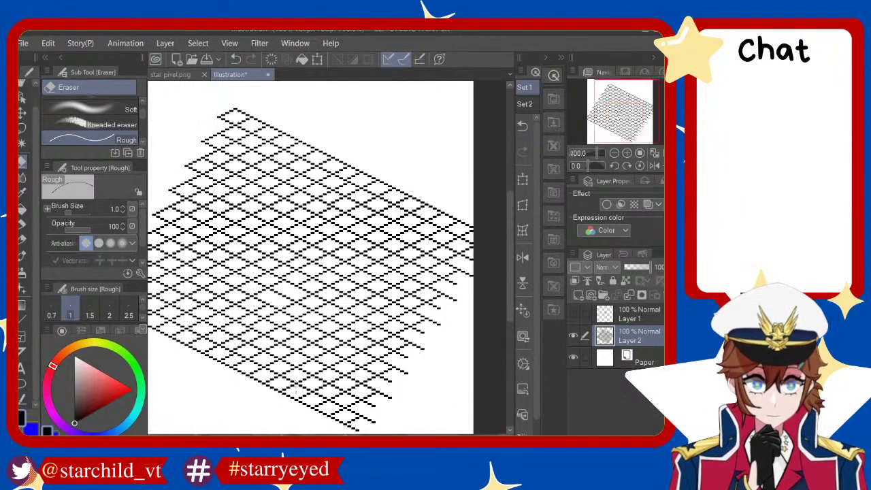
scroll(295, 386, down, 1)
scroll(289, 304, up, 2)
scroll(290, 305, down, 1)
scroll(286, 304, up, 1)
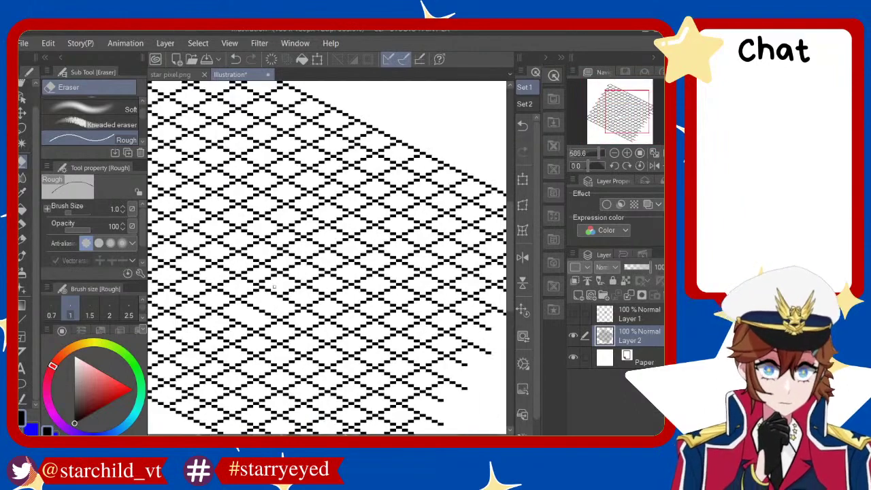
scroll(293, 248, up, 1)
scroll(295, 248, up, 3)
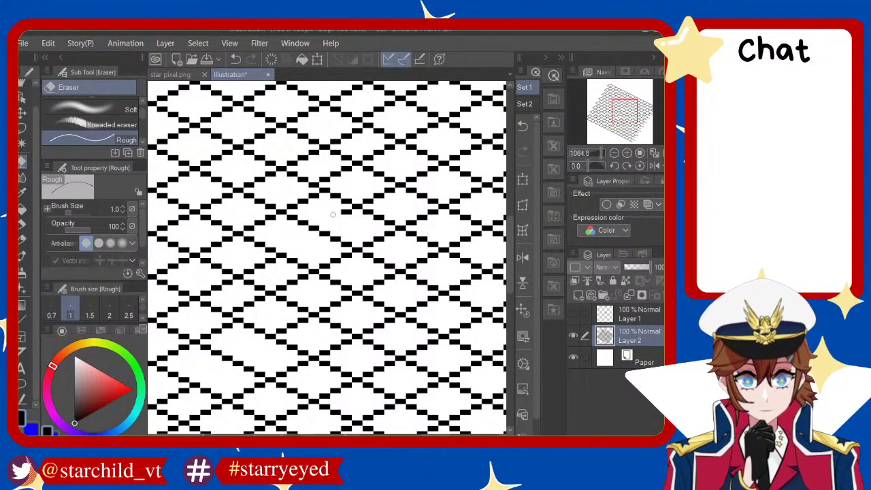
scroll(335, 209, down, 2)
scroll(341, 222, down, 2)
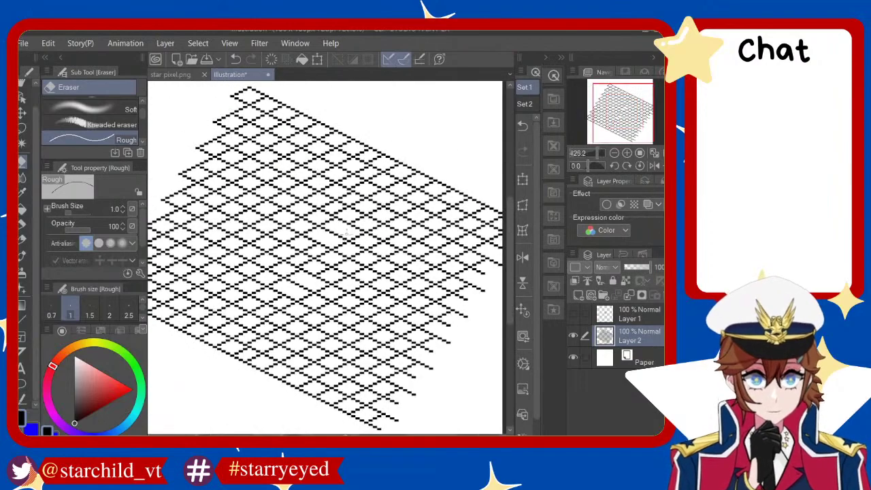
scroll(297, 269, down, 1)
scroll(327, 279, up, 2)
scroll(355, 288, up, 1)
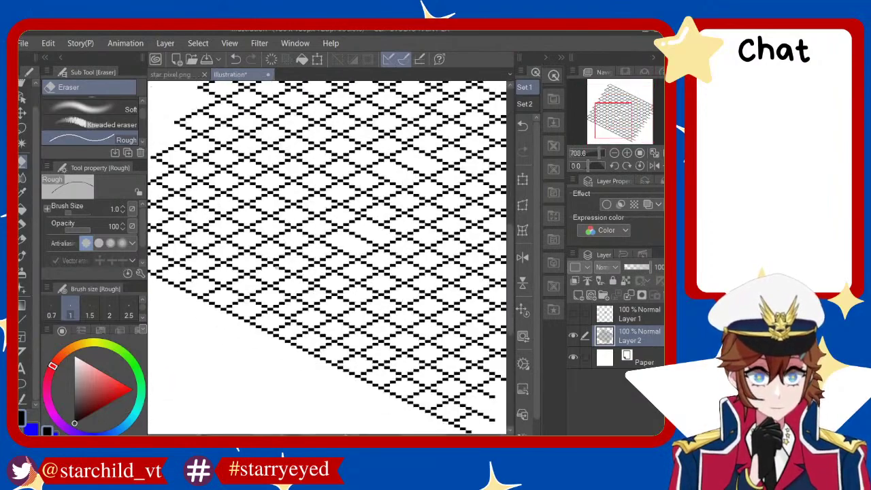
scroll(367, 269, up, 1)
scroll(395, 239, down, 1)
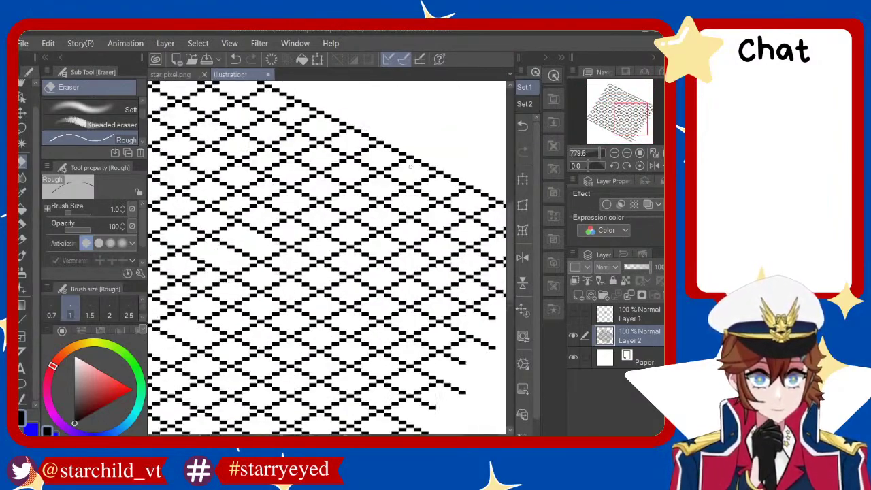
scroll(416, 211, up, 1)
scroll(421, 204, down, 1)
scroll(375, 218, down, 1)
scroll(327, 231, down, 1)
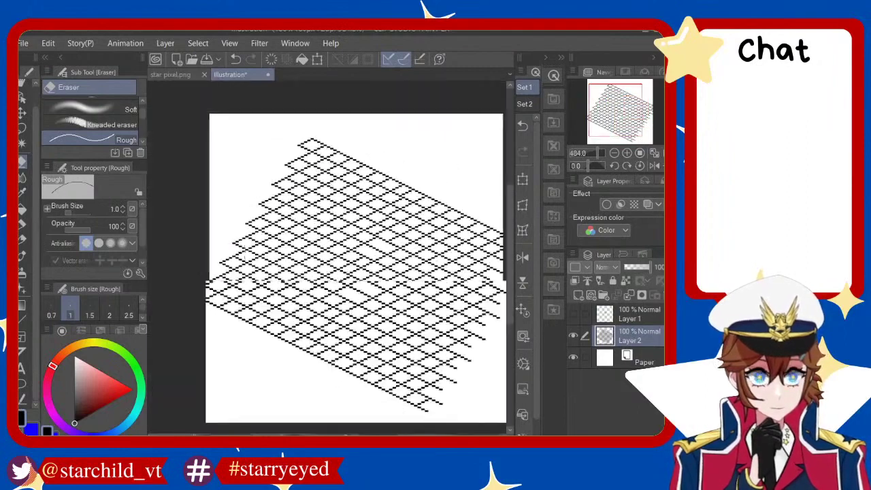
scroll(244, 251, up, 2)
scroll(243, 252, up, 2)
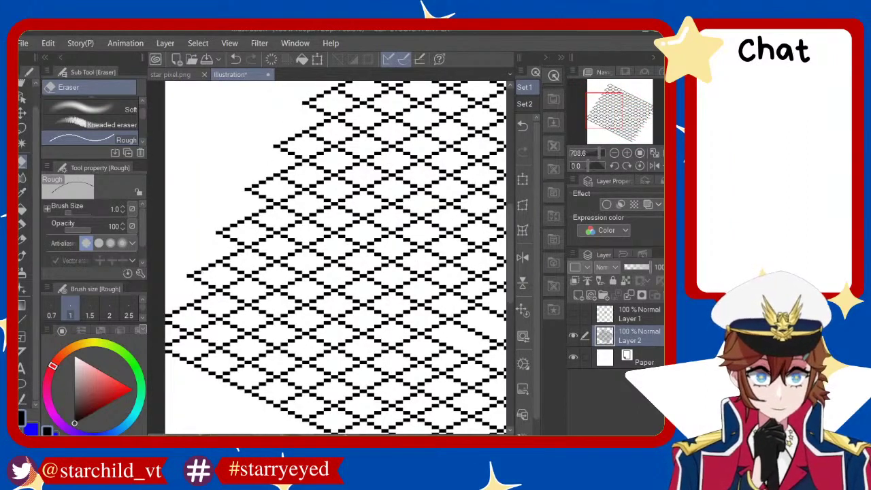
scroll(320, 183, down, 2)
scroll(320, 184, up, 1)
scroll(320, 184, down, 1)
scroll(320, 184, up, 2)
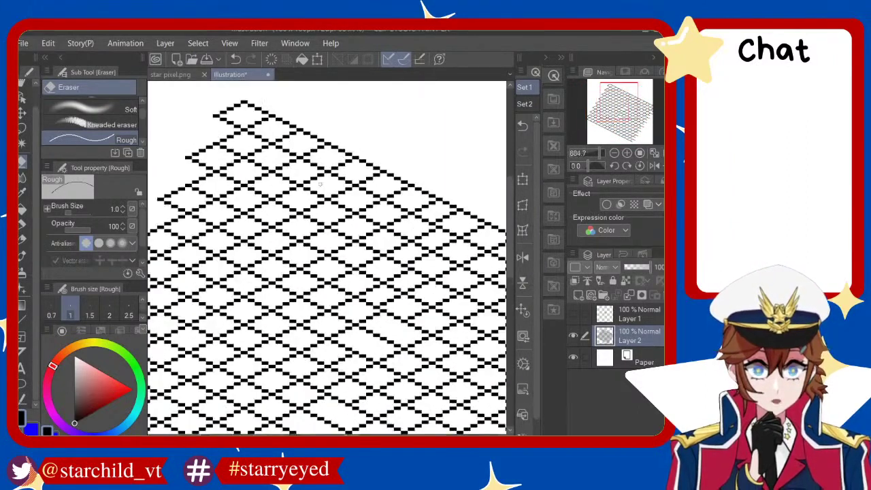
scroll(326, 210, down, 2)
scroll(331, 237, up, 1)
scroll(336, 262, down, 1)
scroll(341, 289, up, 1)
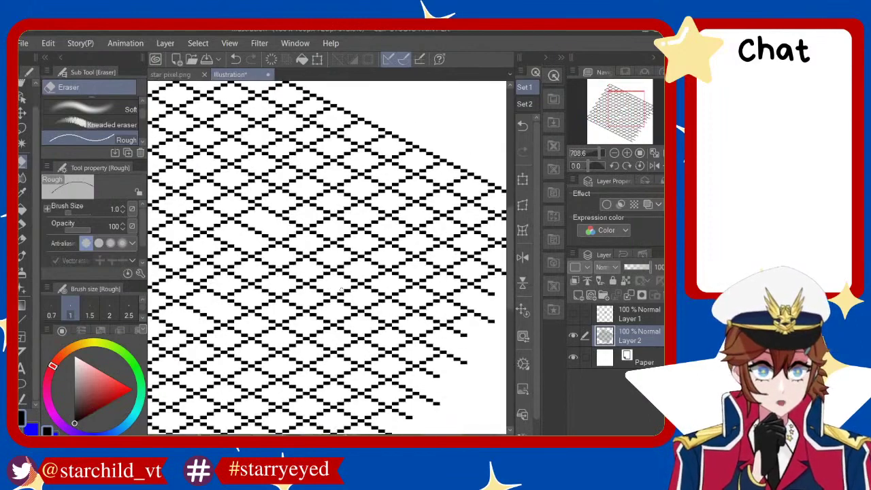
scroll(320, 259, up, 1)
scroll(279, 205, up, 1)
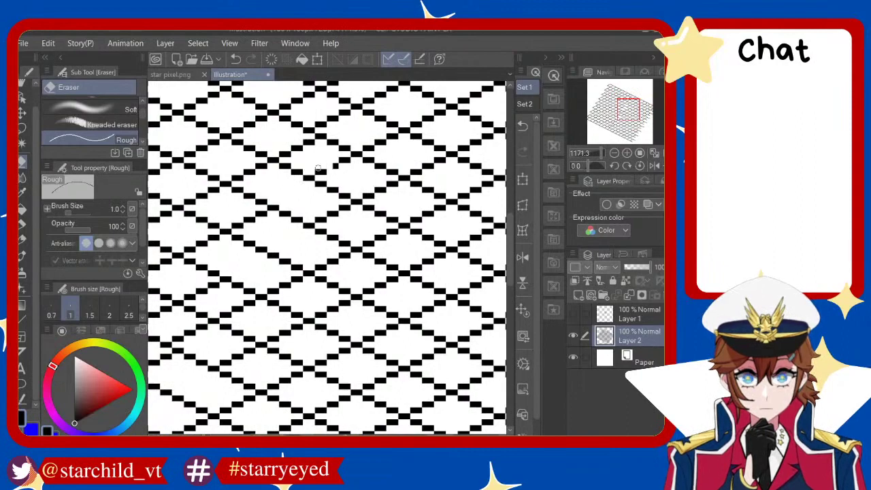
scroll(338, 168, down, 1)
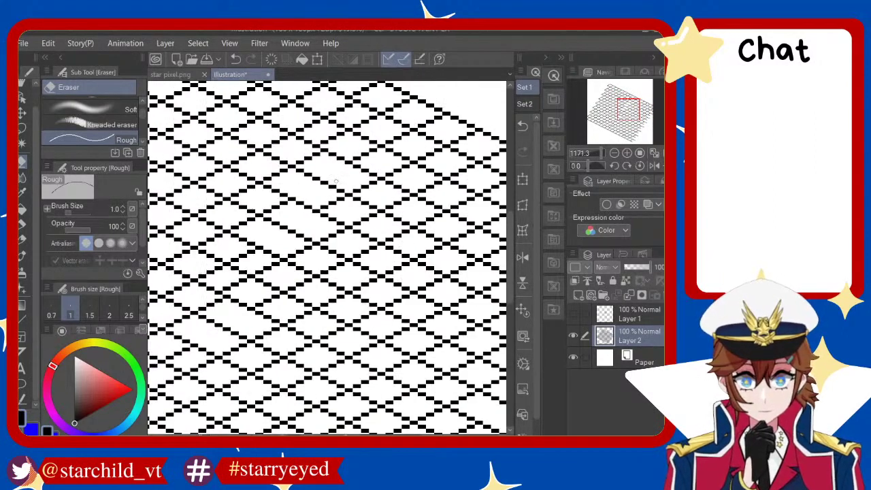
scroll(337, 167, down, 2)
scroll(338, 167, down, 1)
scroll(338, 168, up, 1)
scroll(354, 178, up, 1)
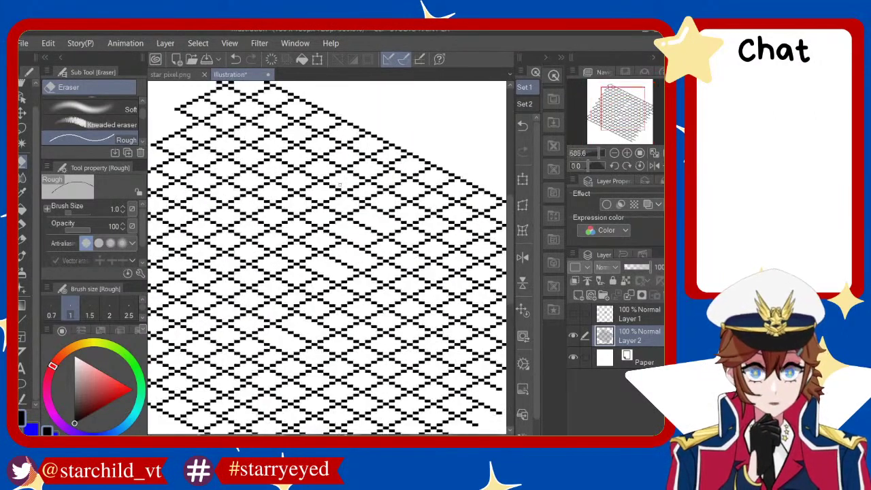
scroll(353, 187, down, 1)
scroll(353, 197, up, 1)
scroll(352, 211, up, 1)
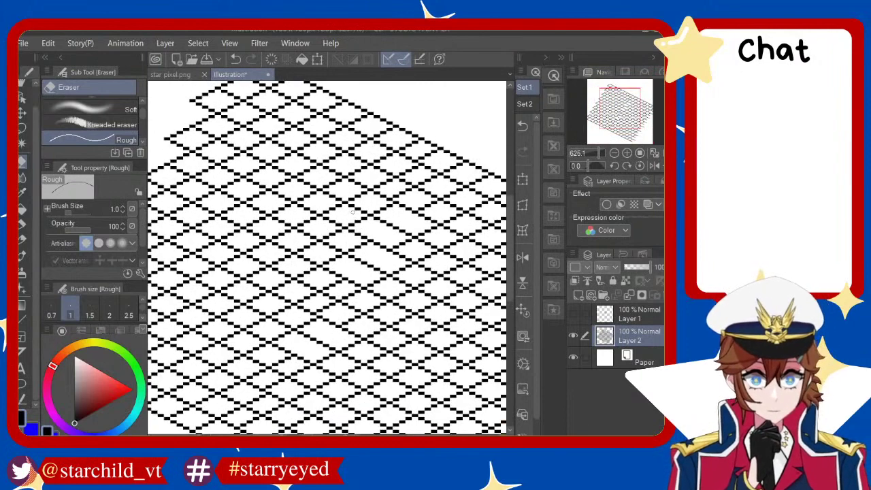
scroll(353, 211, down, 1)
scroll(353, 211, up, 1)
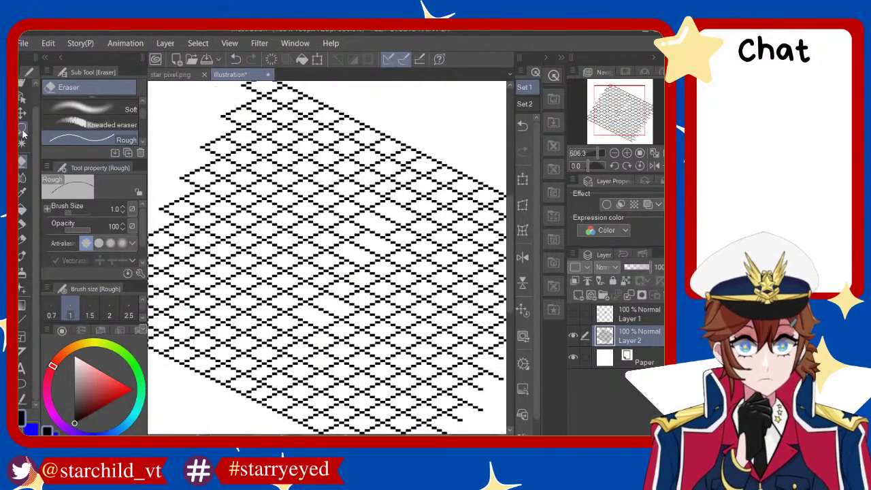
Select the Lasso selection tool and zoom to frame the grid's lower-right edge
click(24, 133)
scroll(227, 159, up, 1)
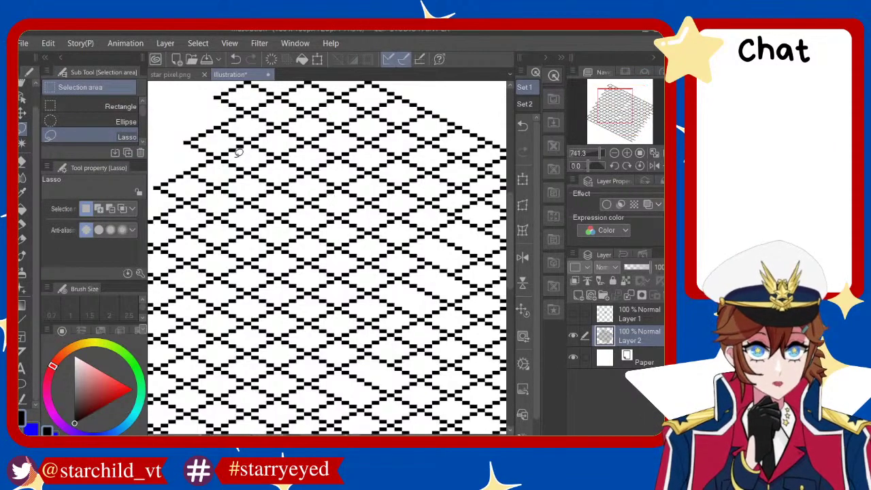
scroll(226, 159, up, 1)
scroll(227, 159, down, 1)
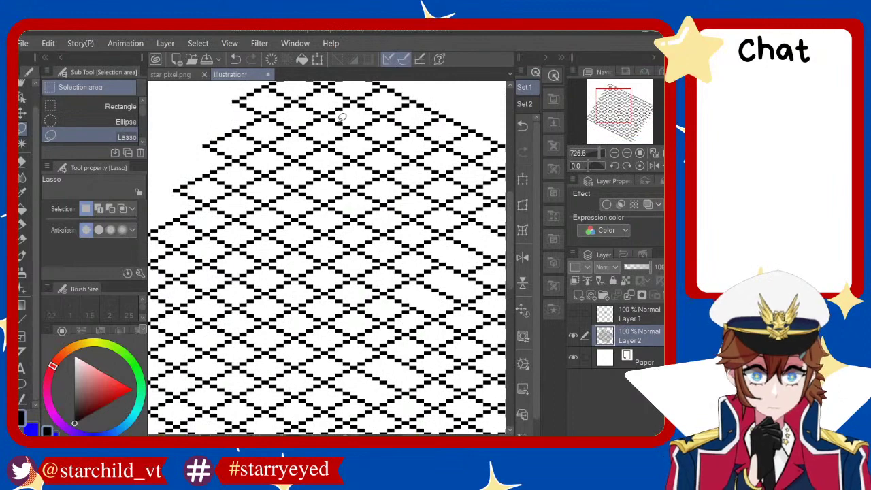
scroll(342, 117, down, 1)
scroll(400, 181, down, 1)
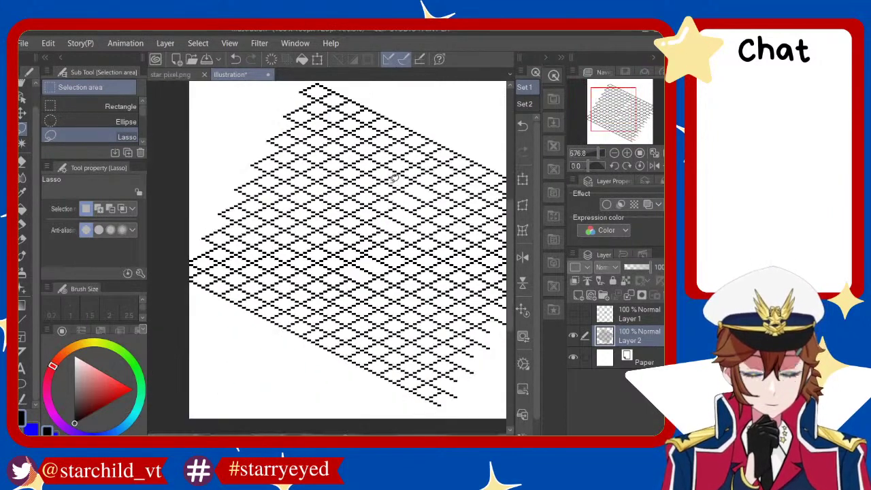
scroll(400, 181, down, 1)
scroll(424, 198, up, 1)
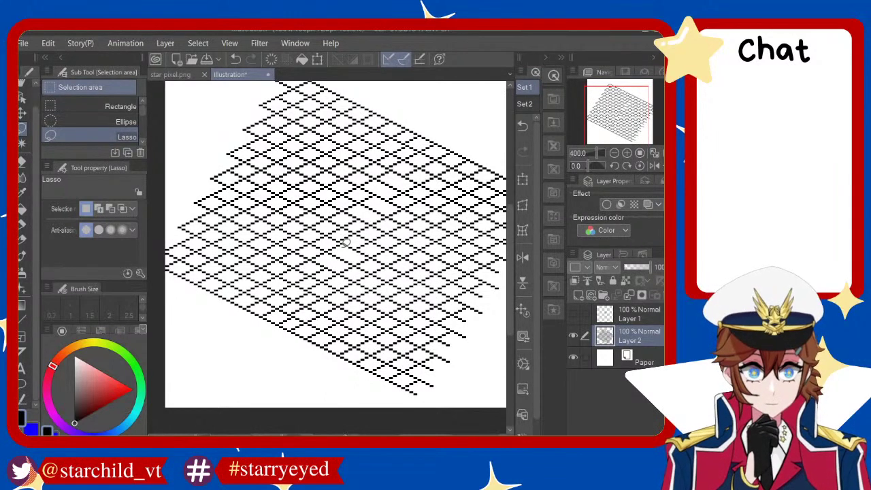
Discard a trial selection, then trace a lasso along the grid's lower edge and up its right side
drag(308, 271, 346, 255)
click(329, 262)
click(344, 257)
click(333, 257)
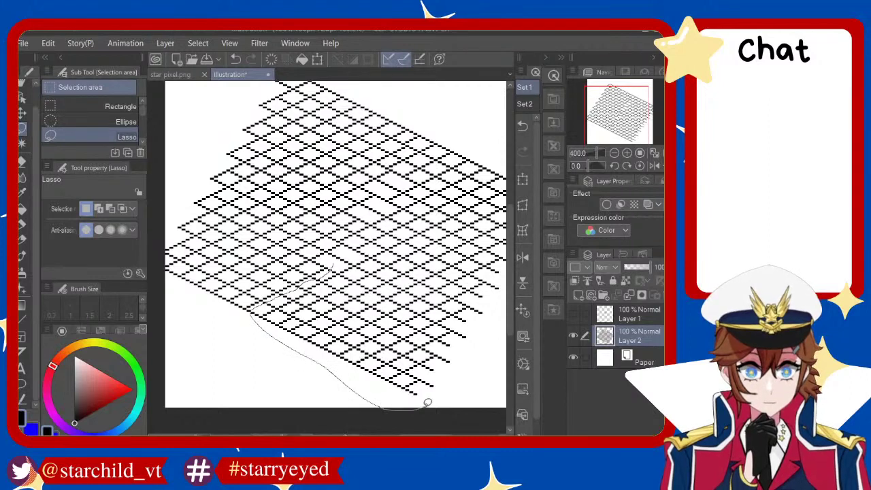
drag(508, 310, 501, 287)
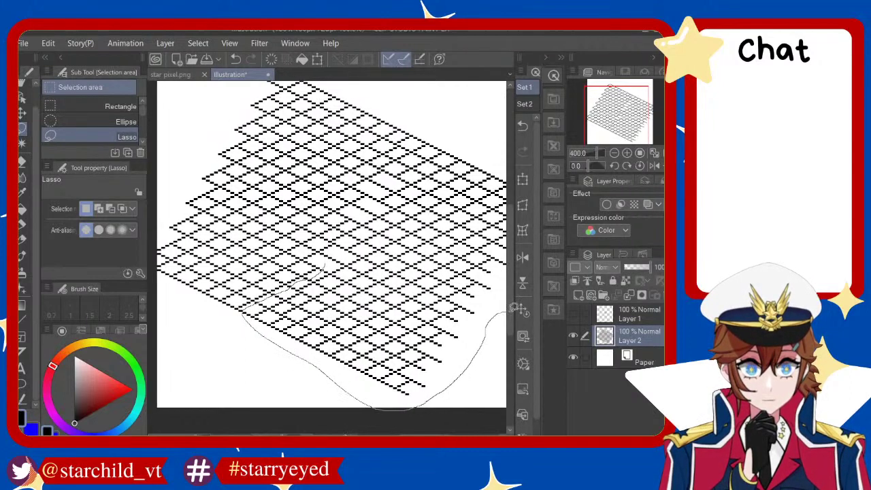
mouse_move(510, 235)
mouse_down()
mouse_move(495, 179)
mouse_move(412, 147)
mouse_up()
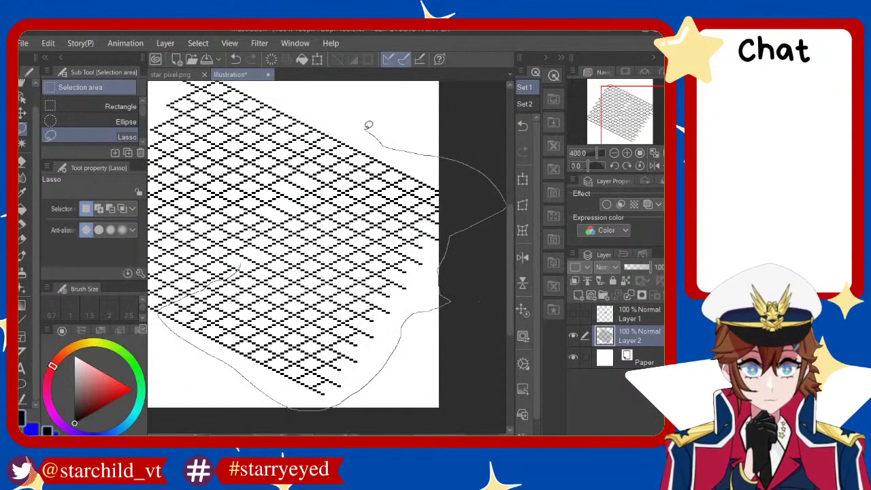
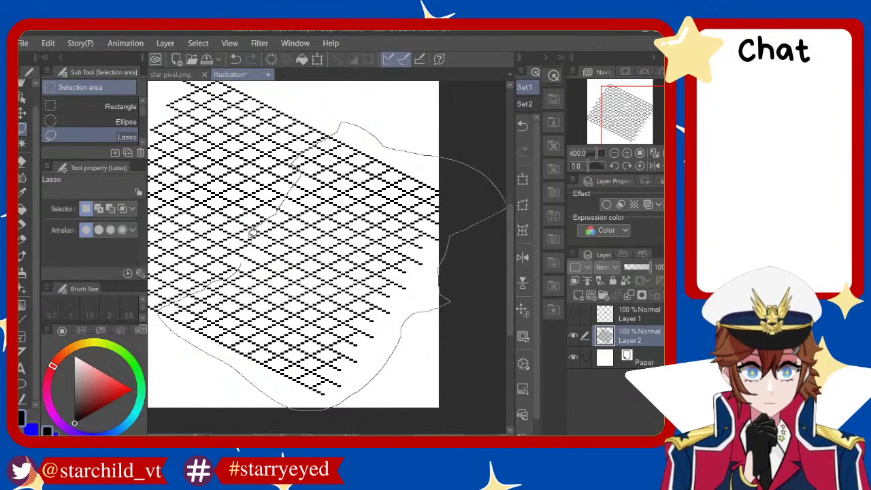
Lasso the lower-right part of the grid, delete it, and deselect
drag(246, 253, 244, 260)
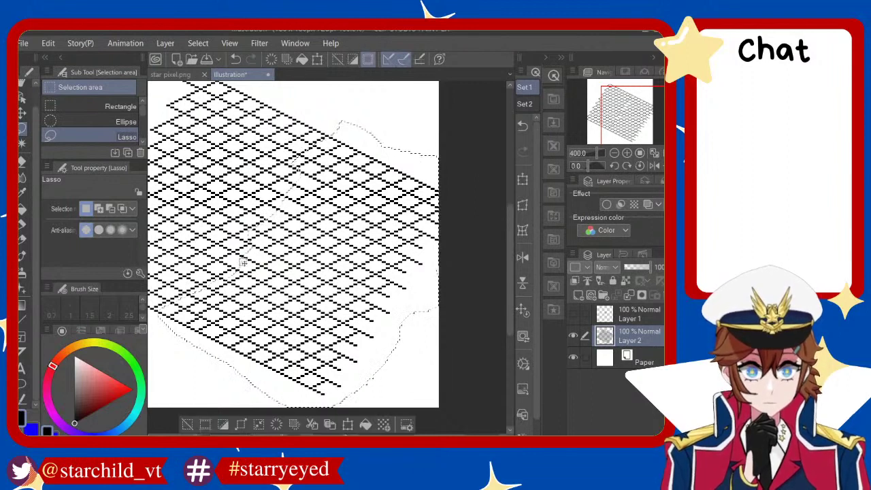
key(Delete)
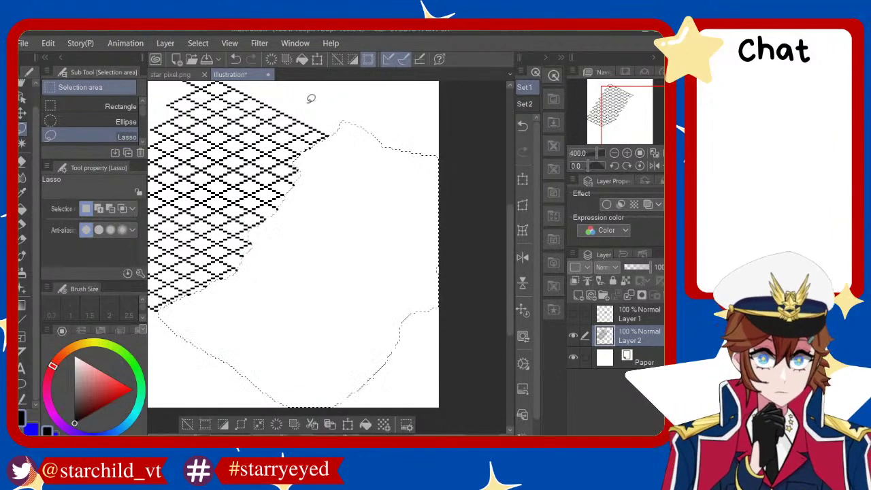
key(ctrl+d)
Zoom in to inspect the trimmed diagonal edge and switch to the Rough Eraser
scroll(334, 113, up, 5)
scroll(368, 187, down, 5)
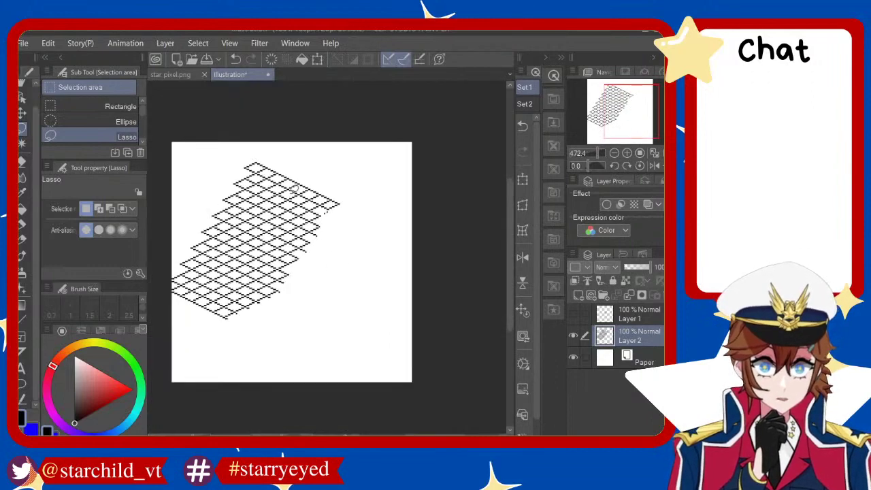
scroll(354, 198, up, 3)
scroll(344, 205, up, 2)
scroll(337, 212, up, 2)
scroll(336, 212, down, 3)
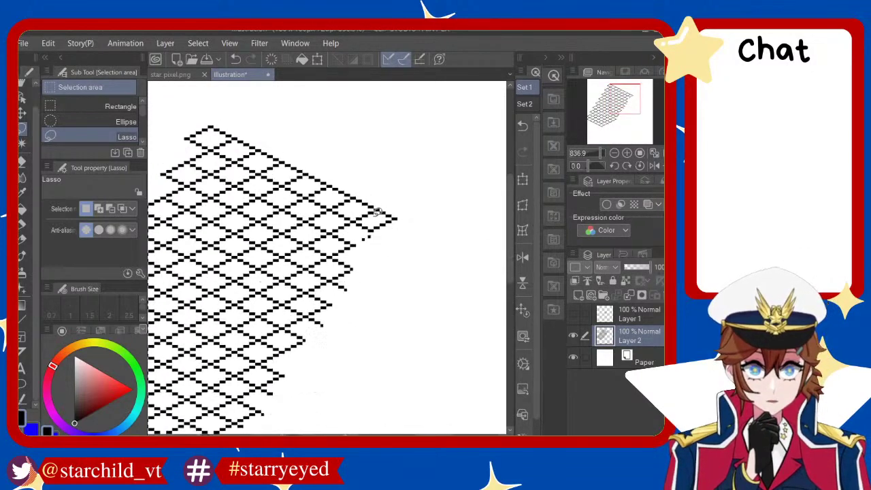
scroll(399, 213, up, 2)
key(e)
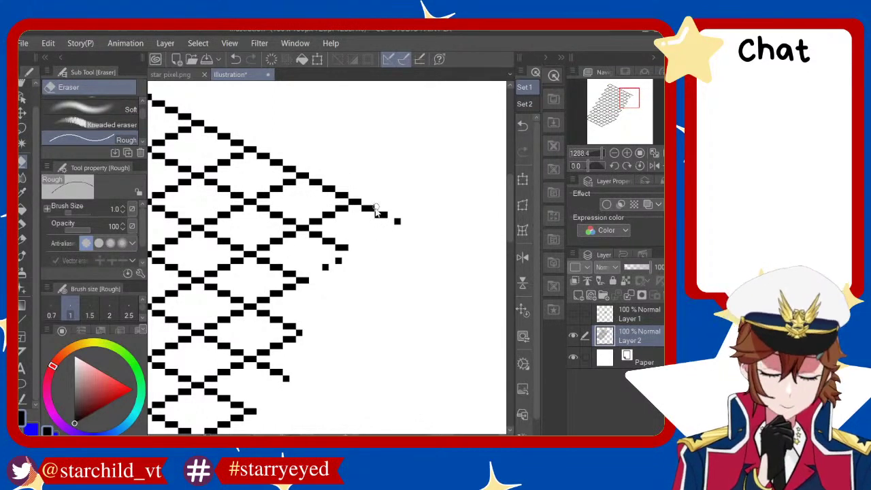
Undo the eraser stroke at the grid's right point and zoom around to check the restored edge
key(ctrl+z)
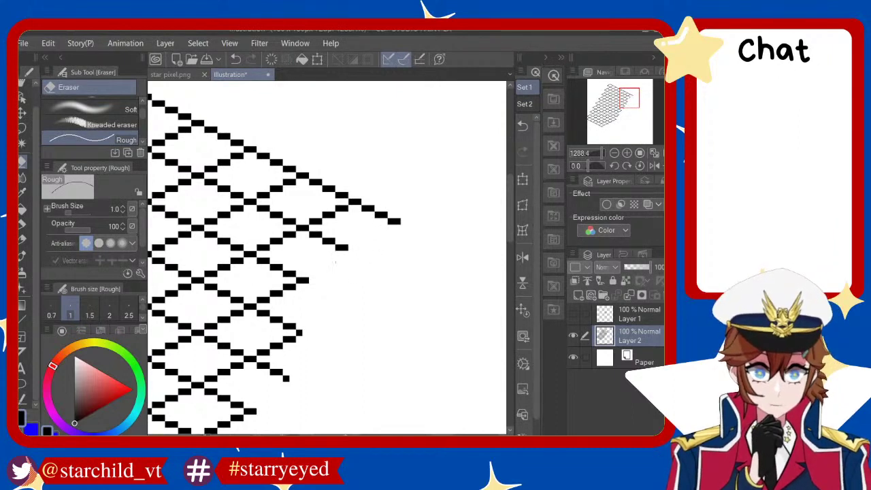
scroll(322, 297, down, 1)
scroll(346, 306, down, 2)
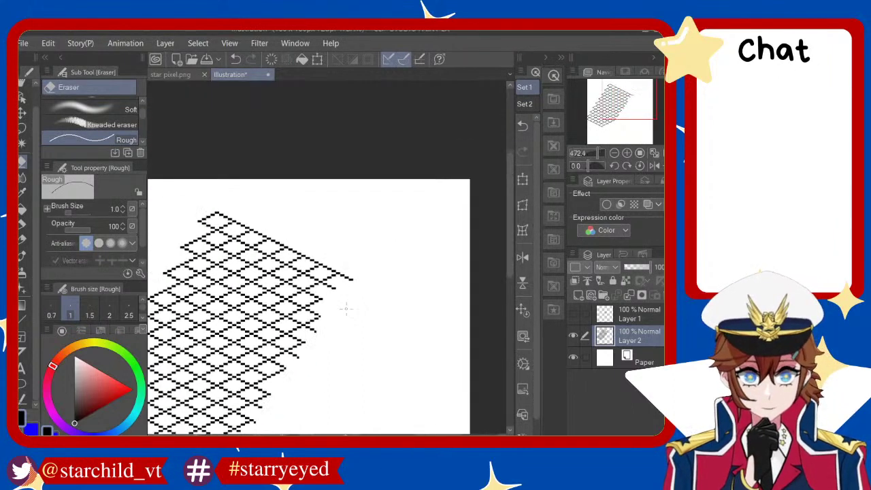
scroll(368, 305, up, 2)
scroll(408, 305, up, 1)
scroll(408, 306, down, 3)
scroll(368, 320, down, 1)
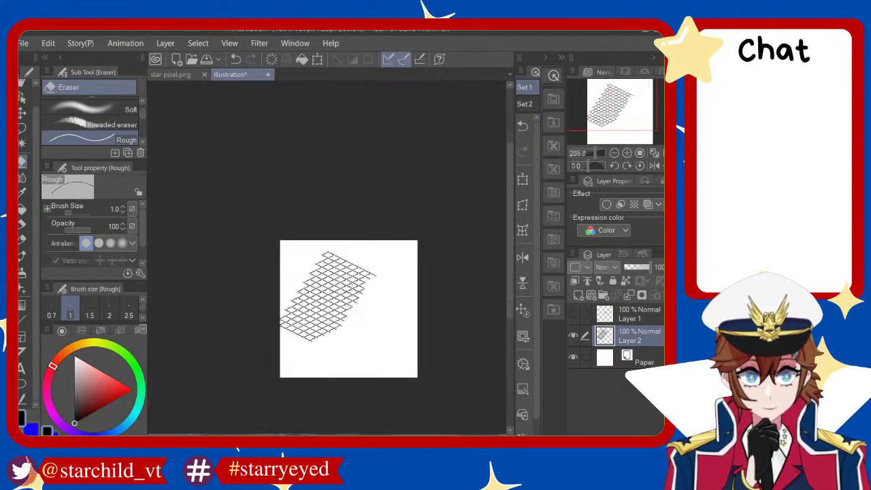
scroll(306, 334, up, 3)
scroll(246, 352, down, 1)
scroll(247, 352, up, 2)
scroll(253, 357, up, 1)
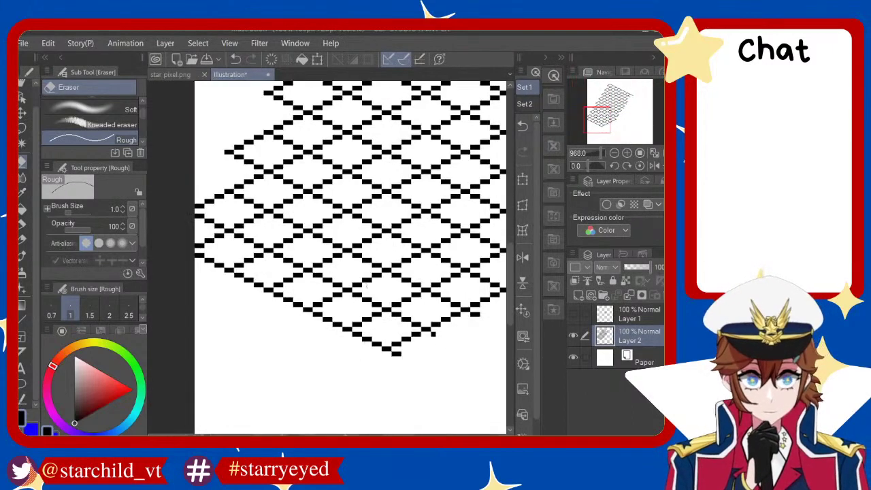
scroll(390, 332, down, 1)
scroll(390, 332, down, 1)
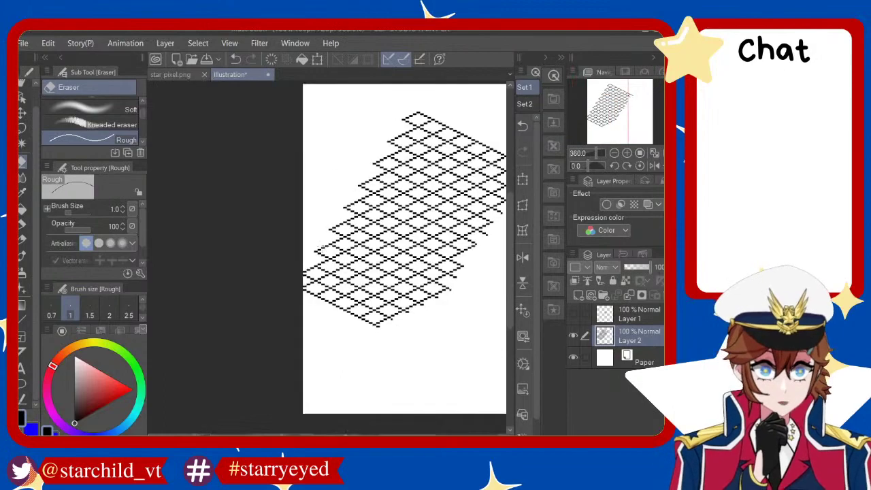
scroll(390, 332, up, 1)
scroll(390, 331, up, 1)
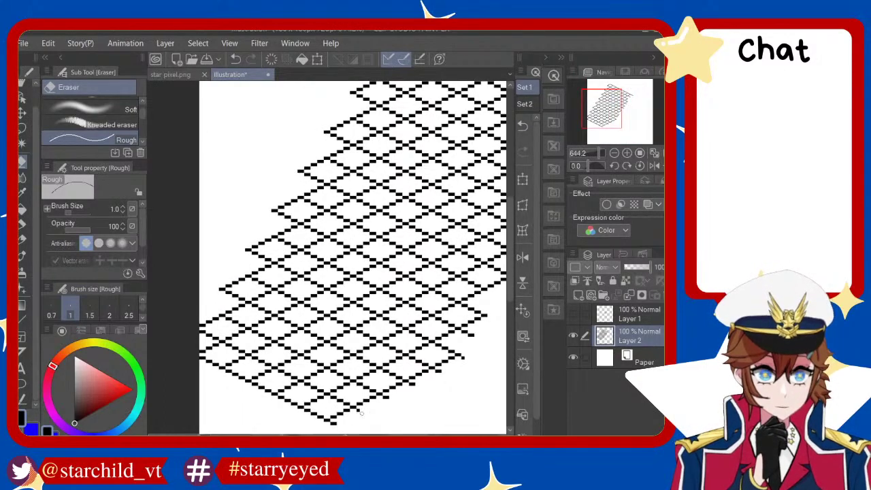
scroll(300, 228, down, 1)
scroll(301, 228, up, 2)
scroll(301, 228, down, 2)
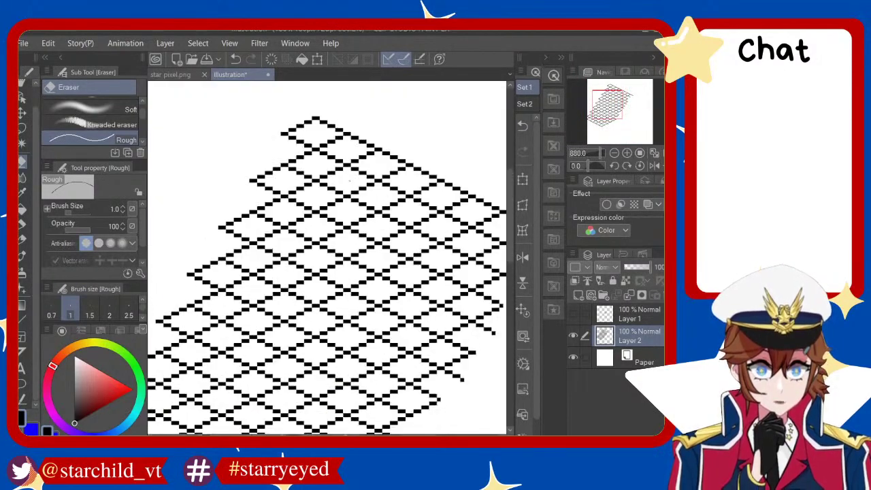
scroll(301, 228, up, 2)
scroll(301, 228, down, 2)
scroll(321, 266, up, 2)
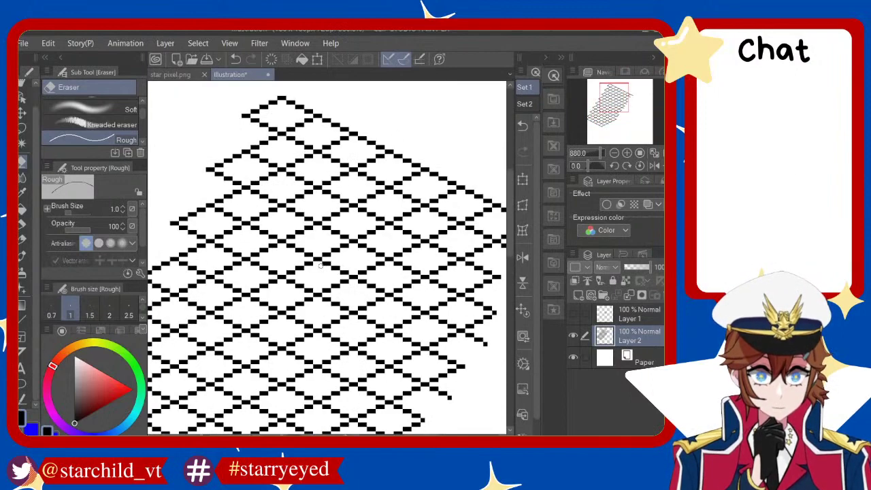
scroll(321, 266, down, 1)
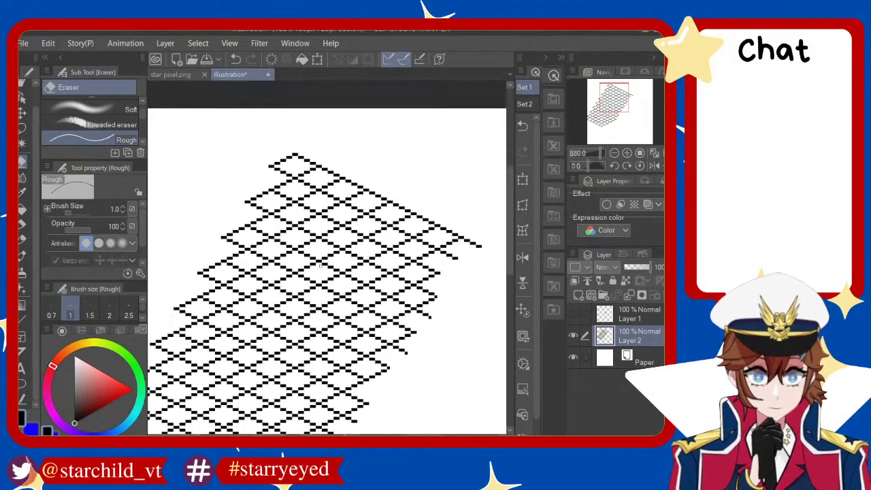
scroll(321, 266, down, 1)
scroll(340, 286, down, 1)
scroll(355, 307, up, 1)
scroll(356, 307, up, 1)
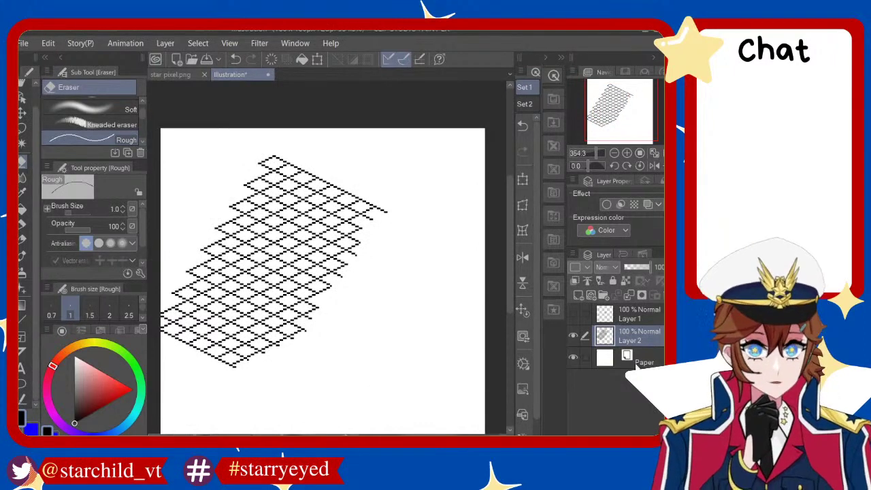
Lasso the whole grid and copy-paste it onto a new layer, Layer 2 Copy
key(m)
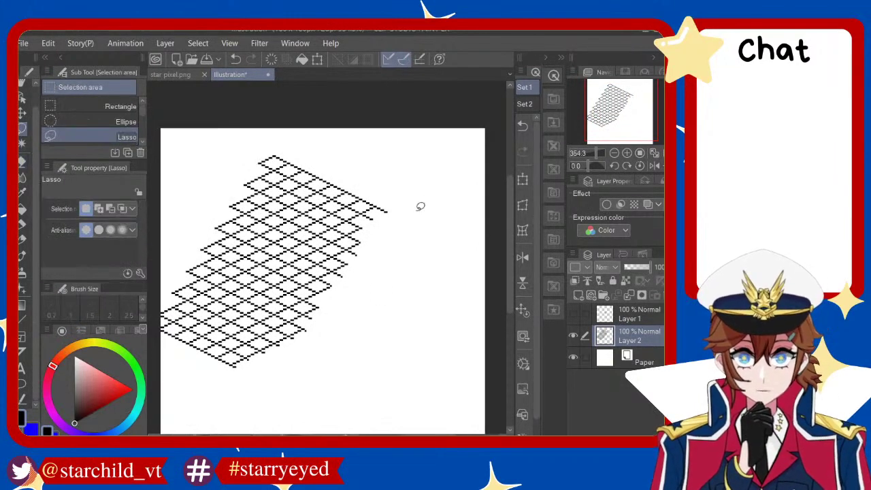
scroll(418, 205, down, 1)
mouse_move(412, 178)
mouse_down()
mouse_move(215, 352)
mouse_move(430, 210)
mouse_up()
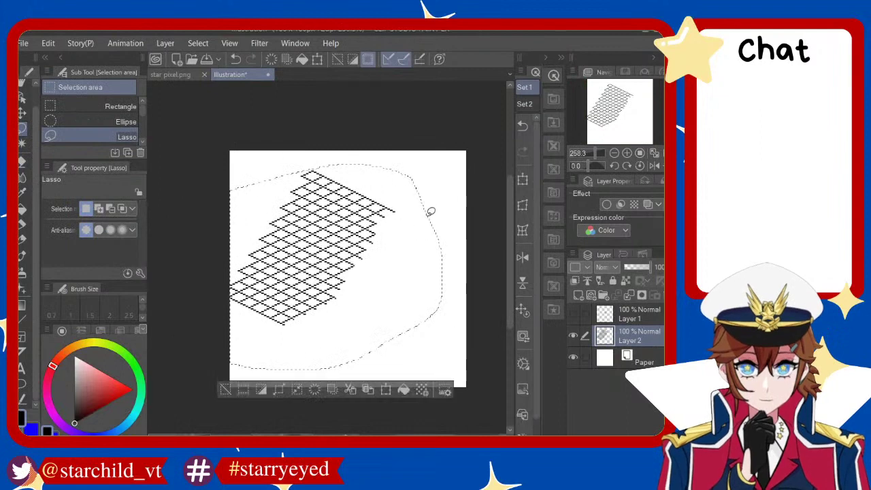
key(ctrl+c)
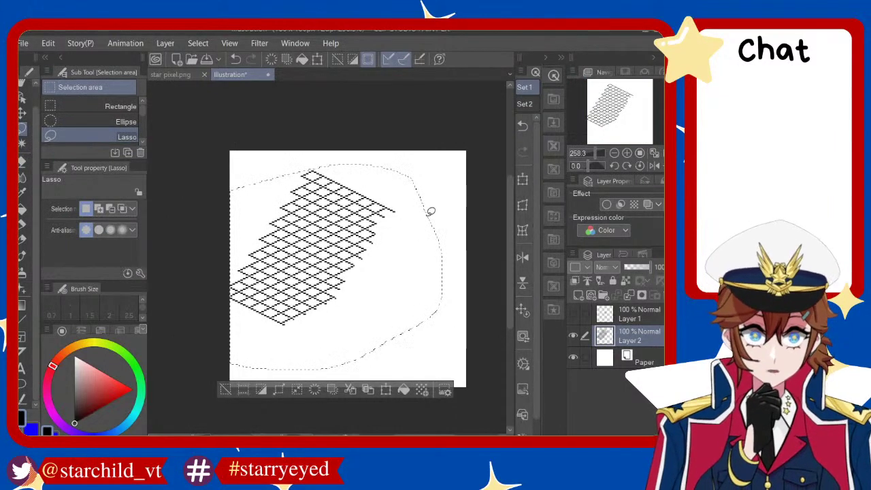
key(ctrl+v)
Shift the pasted grid copy right and slightly down, and commit the transform
click(386, 390)
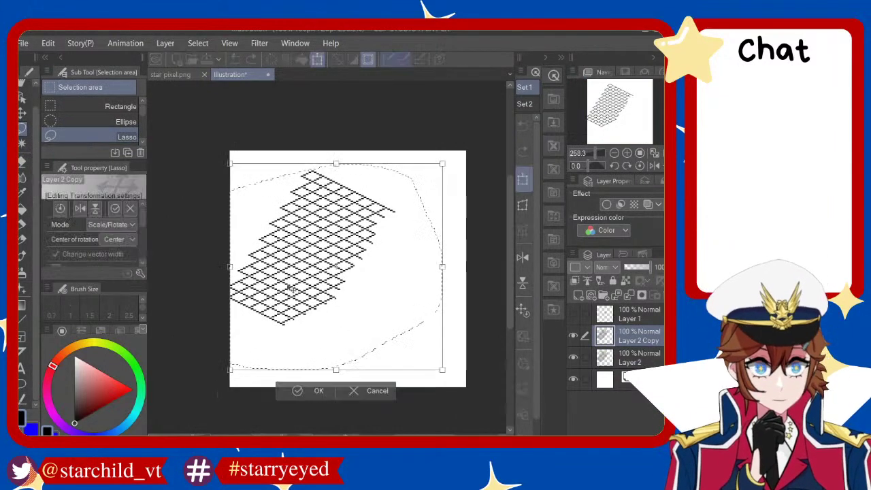
scroll(384, 394, up, 2)
mouse_move(386, 361)
mouse_down()
mouse_move(424, 370)
mouse_move(413, 367)
mouse_up()
scroll(382, 352, up, 2)
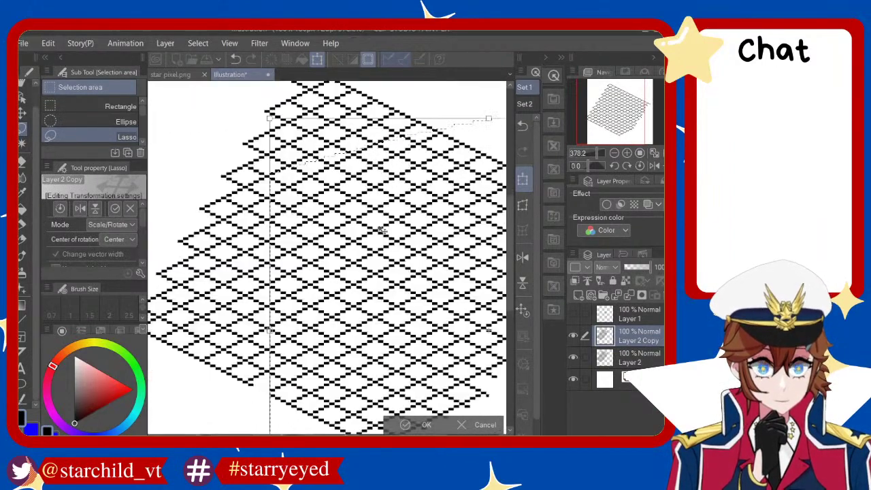
scroll(380, 299, up, 3)
scroll(379, 246, down, 4)
scroll(376, 246, down, 1)
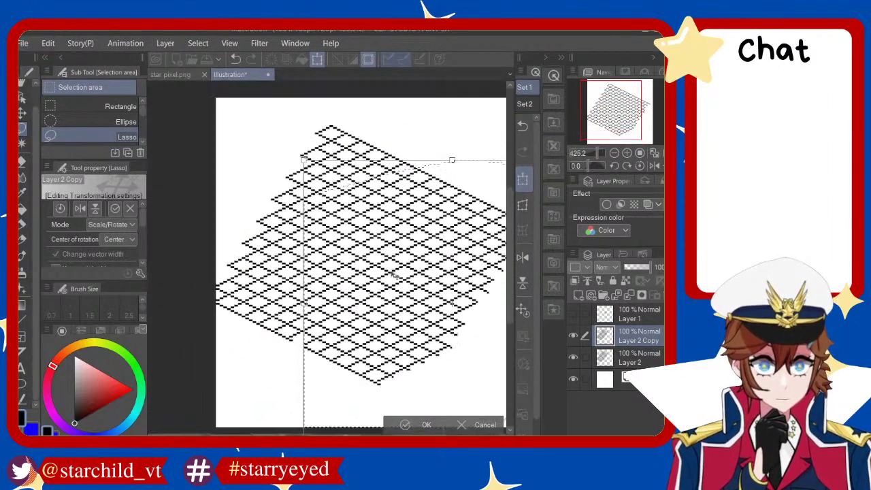
scroll(386, 315, down, 1)
click(397, 426)
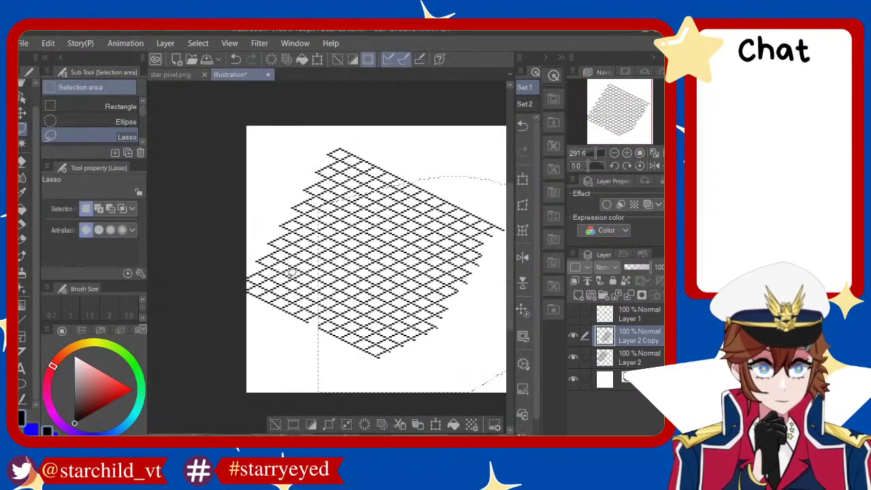
scroll(279, 259, down, 1)
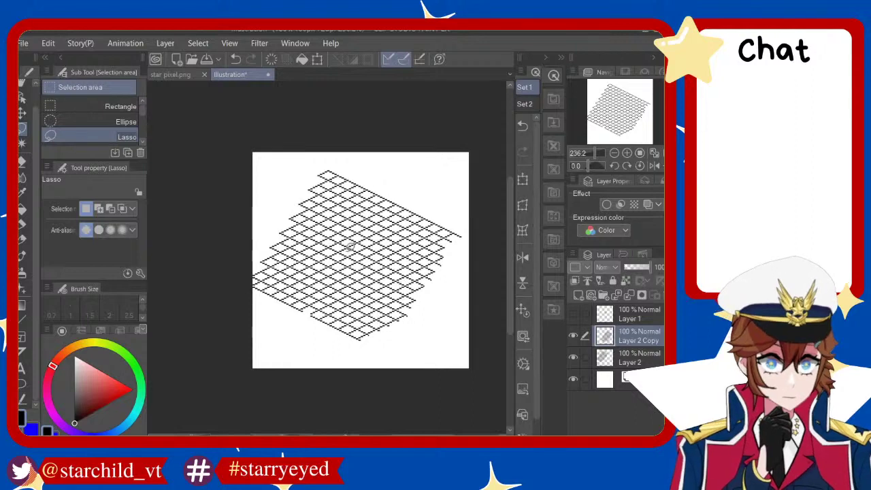
scroll(350, 247, up, 4)
scroll(350, 248, down, 3)
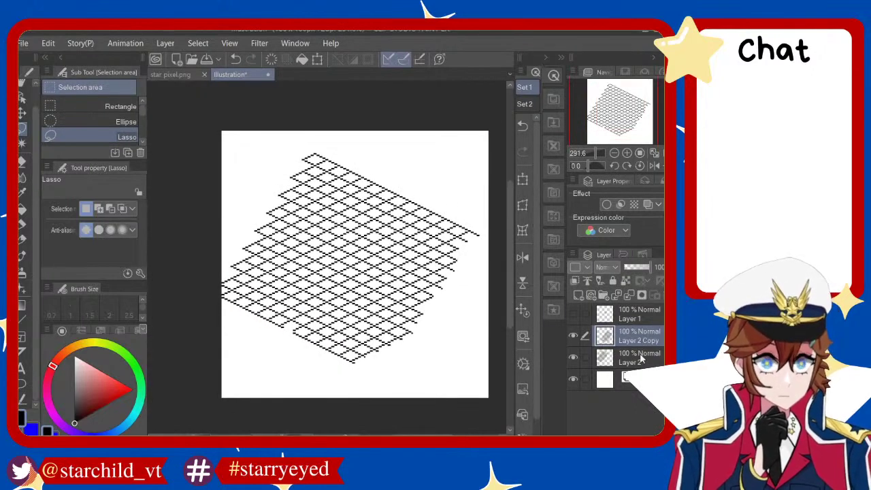
Undo an accidental merge and lasso-select the area along the canvas's right edge
click(627, 294)
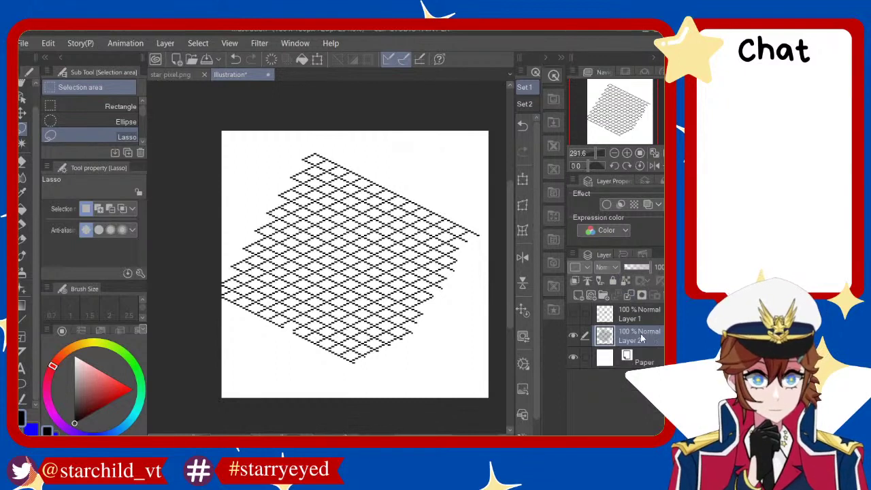
key(ctrl+z)
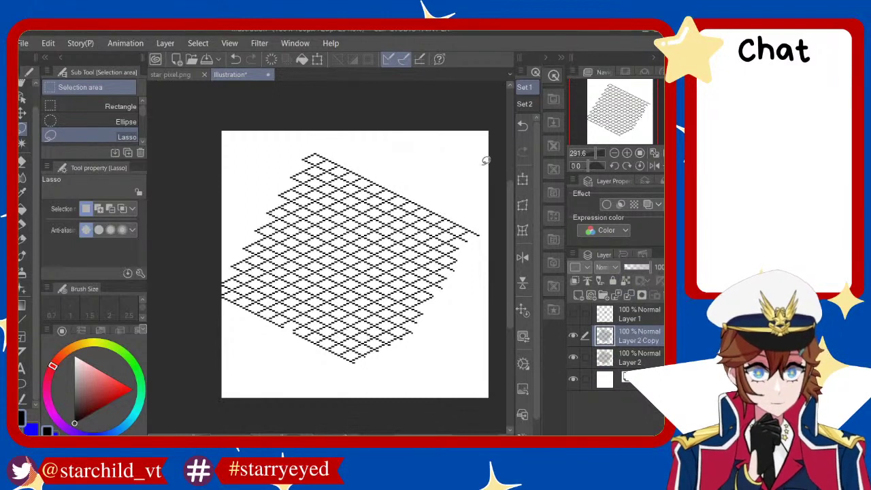
drag(486, 160, 185, 196)
drag(388, 411, 472, 367)
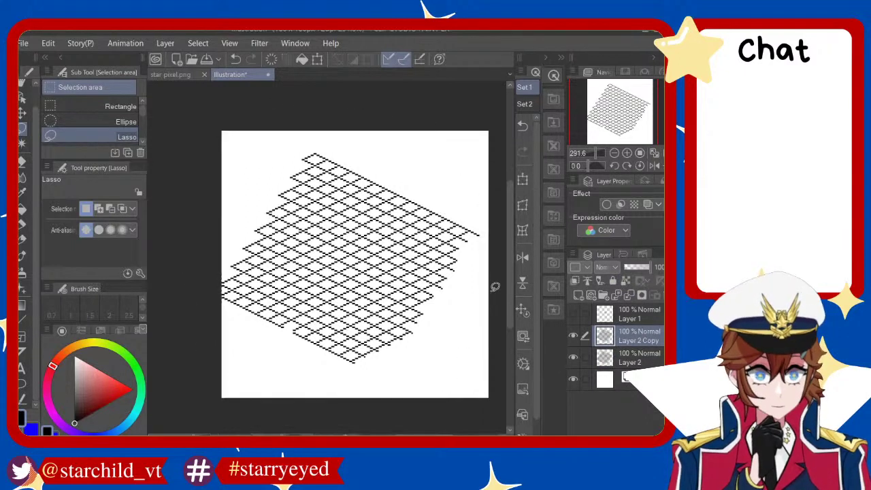
drag(496, 297, 483, 301)
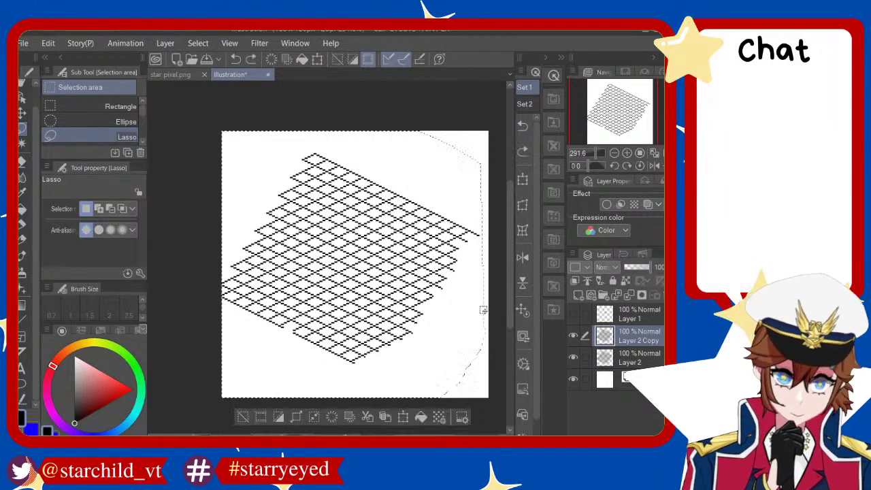
Shift the copied grid down and left, nudge it into alignment, and commit
click(403, 418)
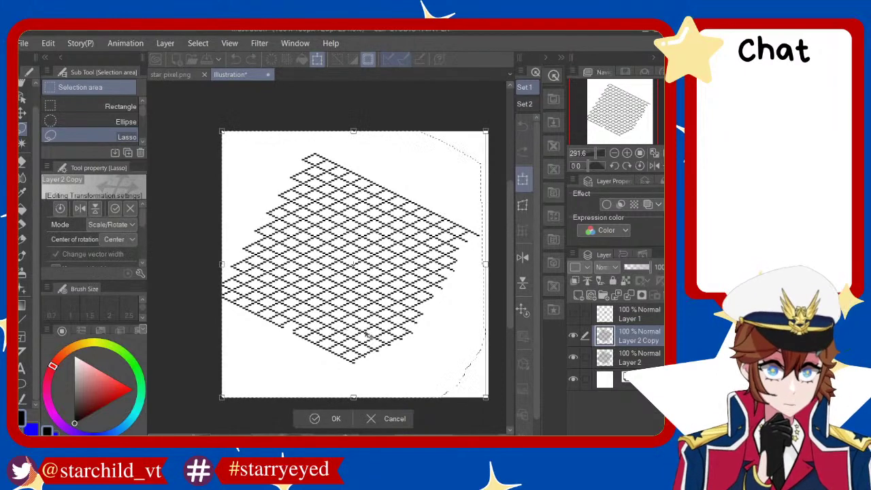
mouse_move(408, 273)
mouse_down()
mouse_move(334, 399)
mouse_move(307, 403)
mouse_move(313, 399)
mouse_up()
scroll(341, 340, up, 2)
scroll(360, 322, up, 1)
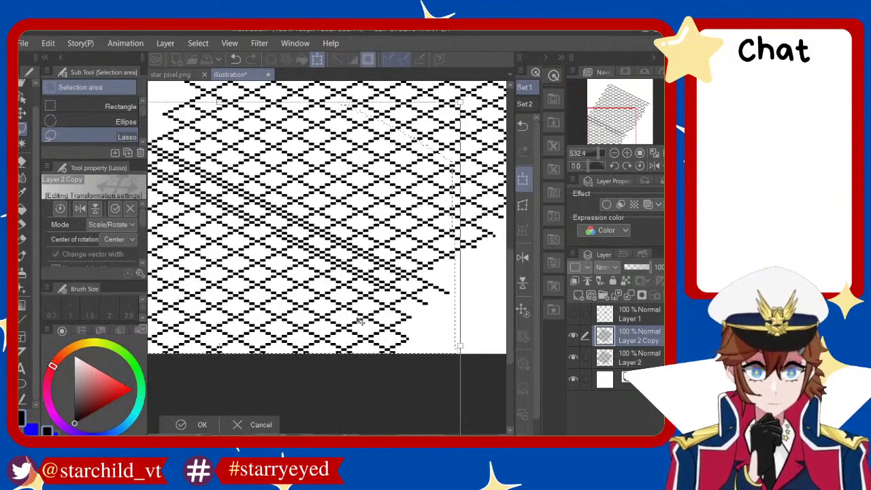
drag(359, 321, 357, 320)
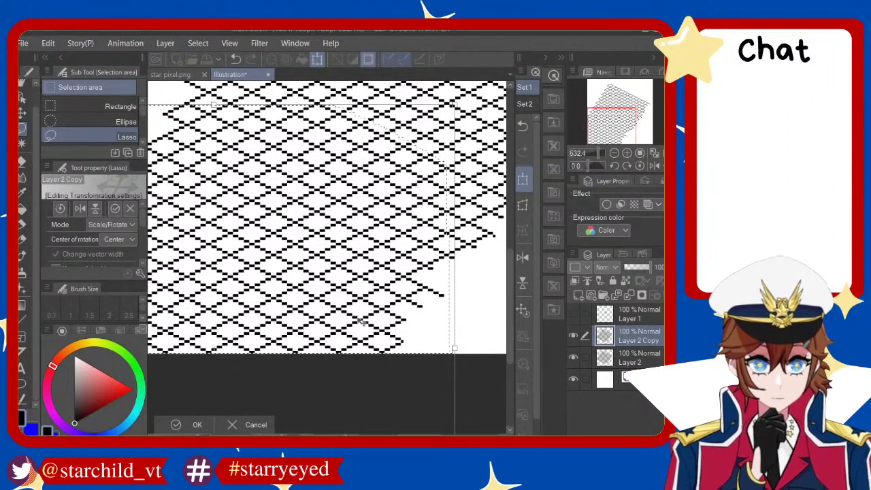
scroll(360, 211, up, 2)
scroll(361, 213, down, 1)
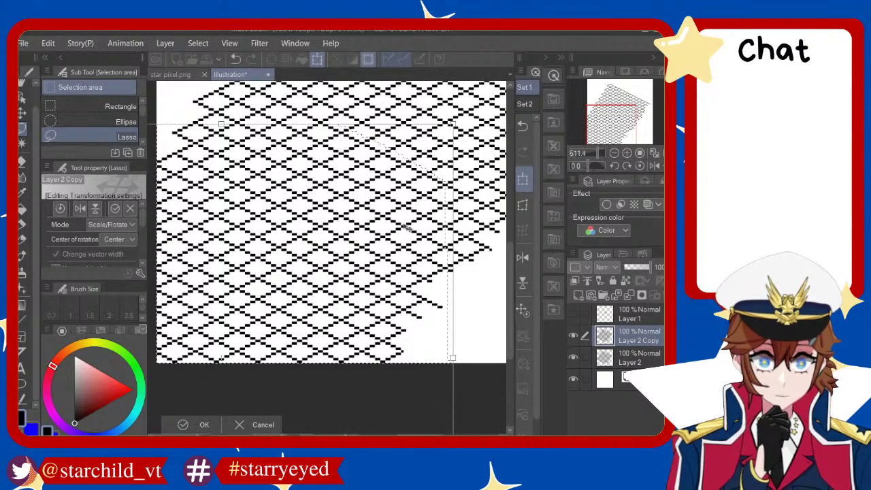
click(197, 424)
Select the whole canvas and merge the grid copy into Layer 2
scroll(421, 218, down, 4)
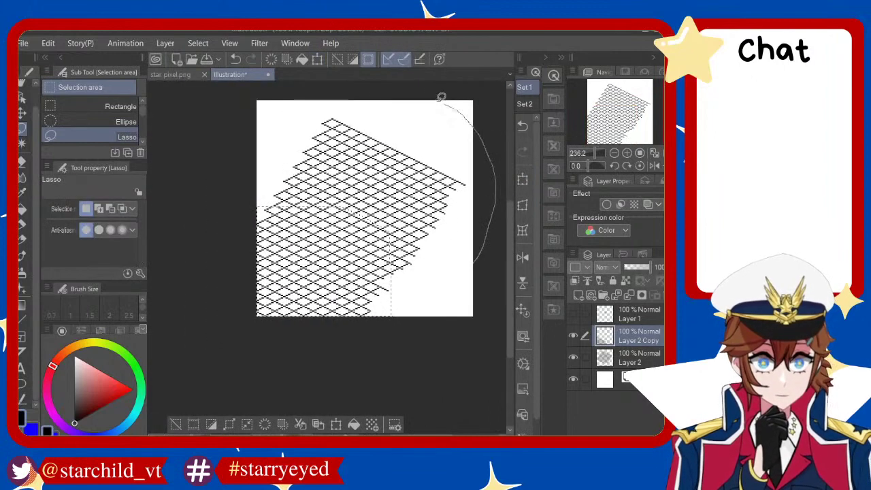
drag(311, 359, 495, 295)
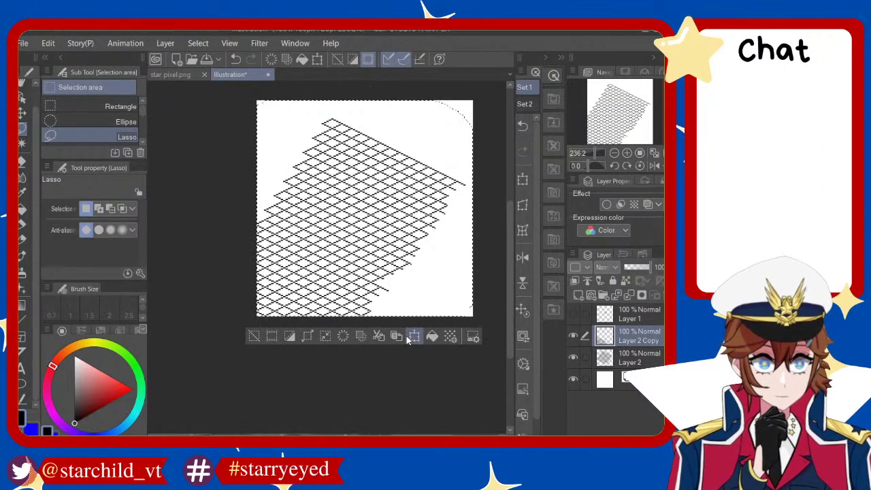
click(629, 297)
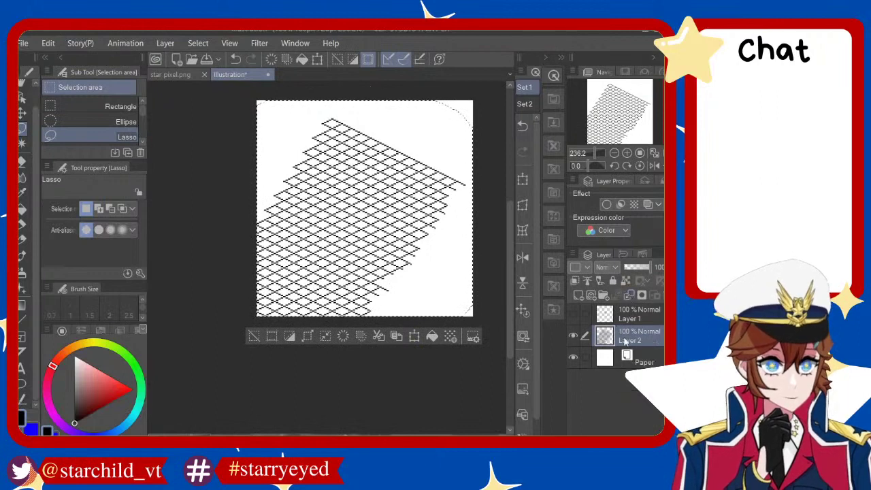
Paste a new grid copy, move it down-right, nudge it three steps right to align, and commit
click(398, 337)
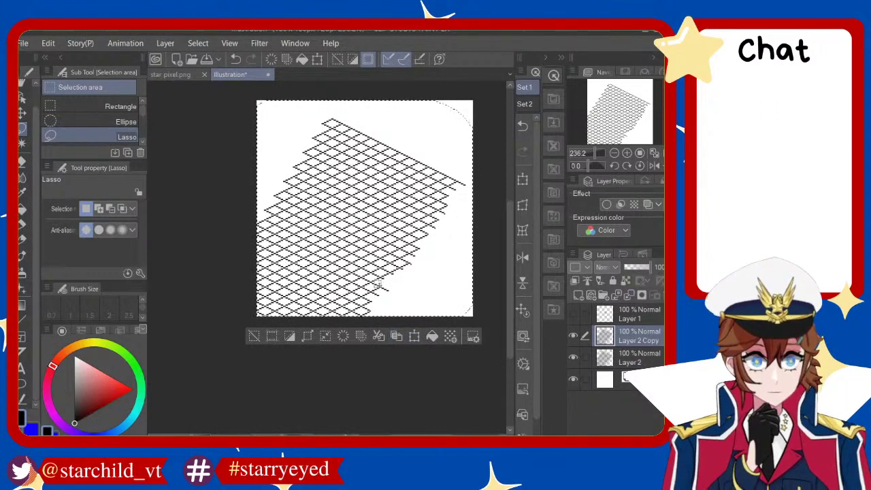
click(414, 335)
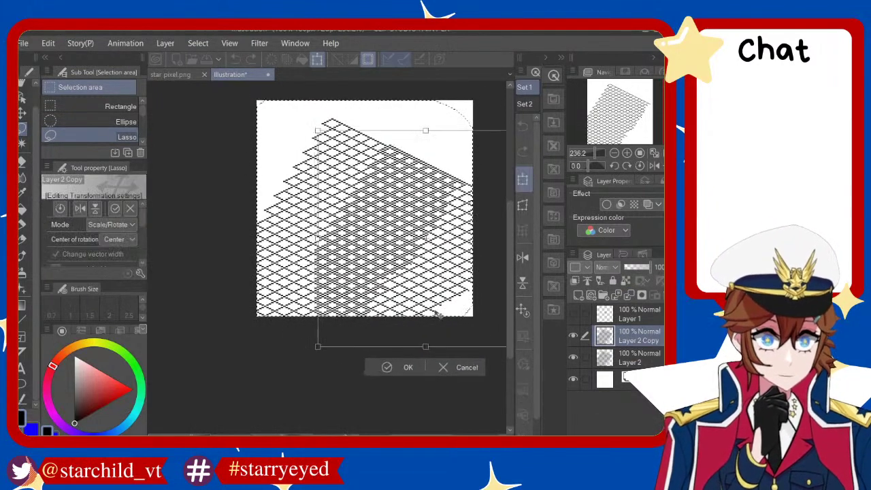
drag(436, 314, 455, 323)
scroll(443, 314, up, 3)
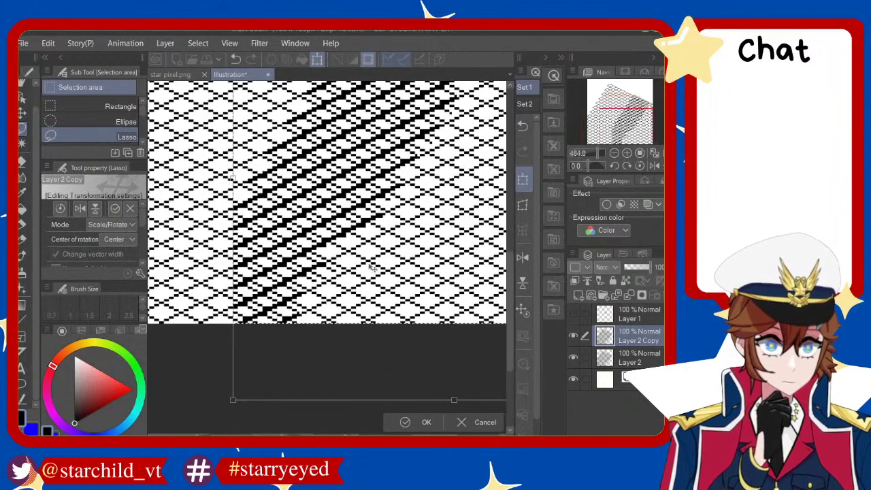
scroll(369, 267, up, 1)
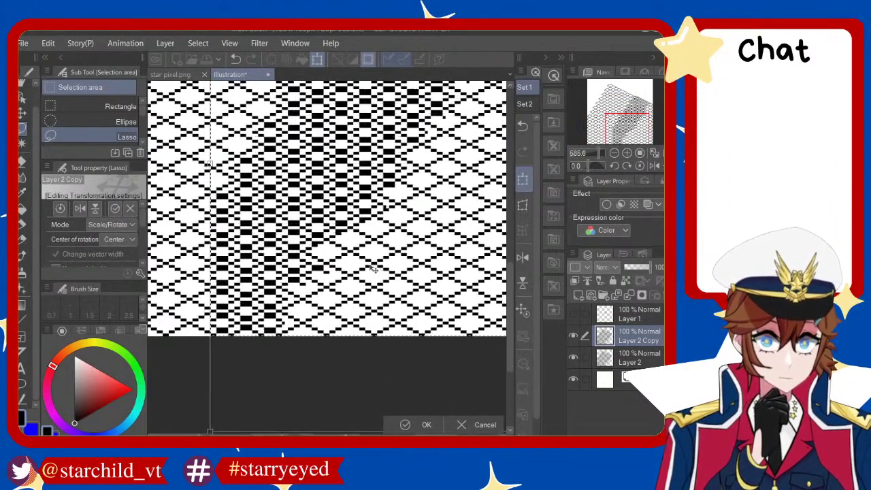
key(Right)
key(Right)
key(Right)
key(Right)
key(Right)
key(Right)
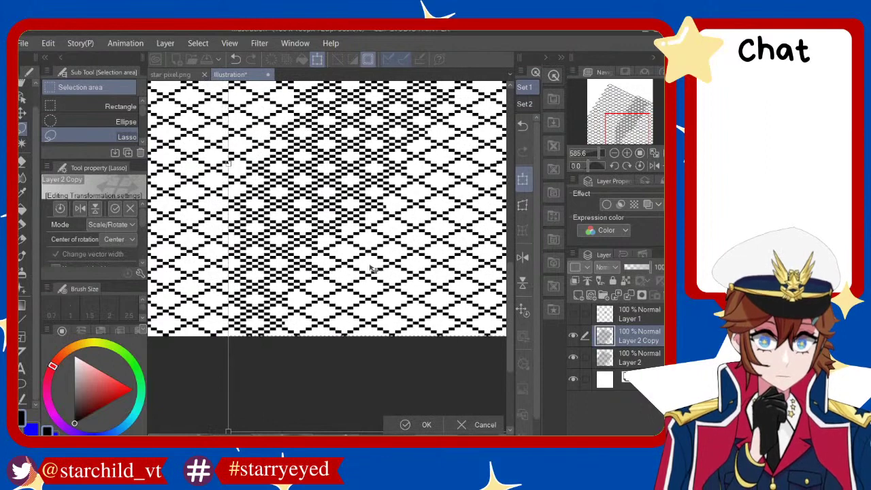
key(Right)
key(Right)
key(Right)
key(Right)
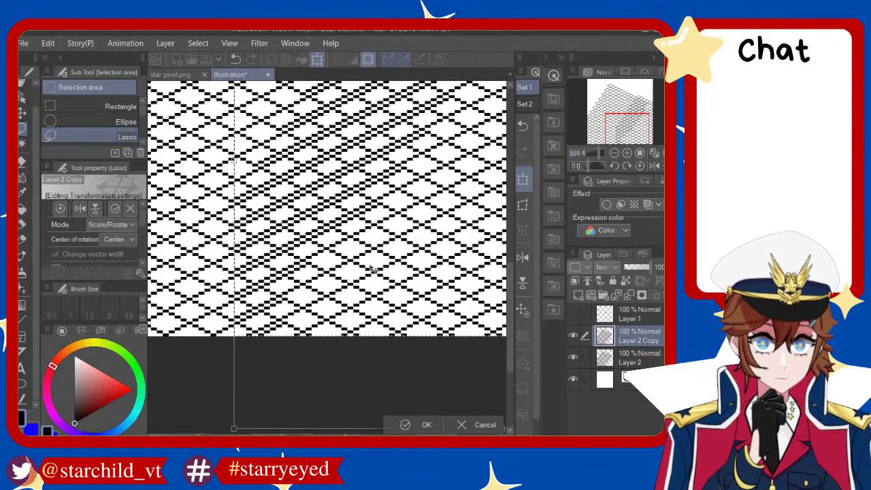
key(Right)
key(Right)
key(Right)
key(Right)
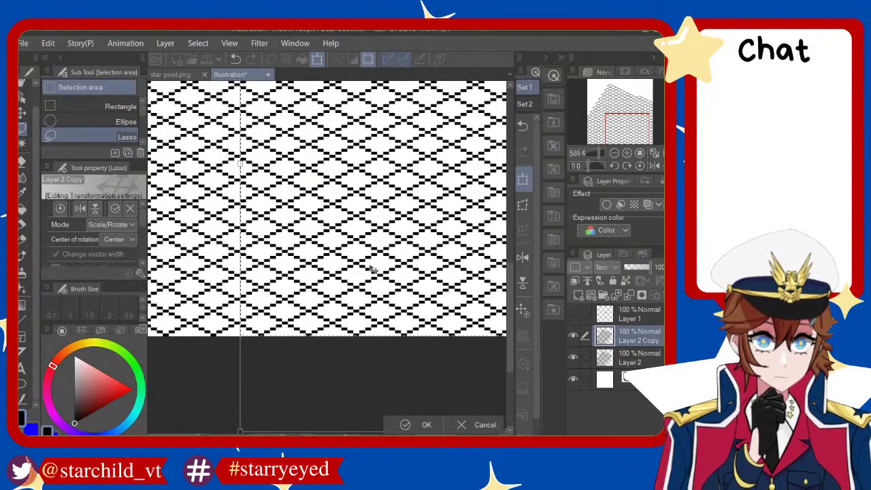
scroll(374, 270, down, 2)
scroll(368, 258, down, 2)
scroll(341, 204, up, 2)
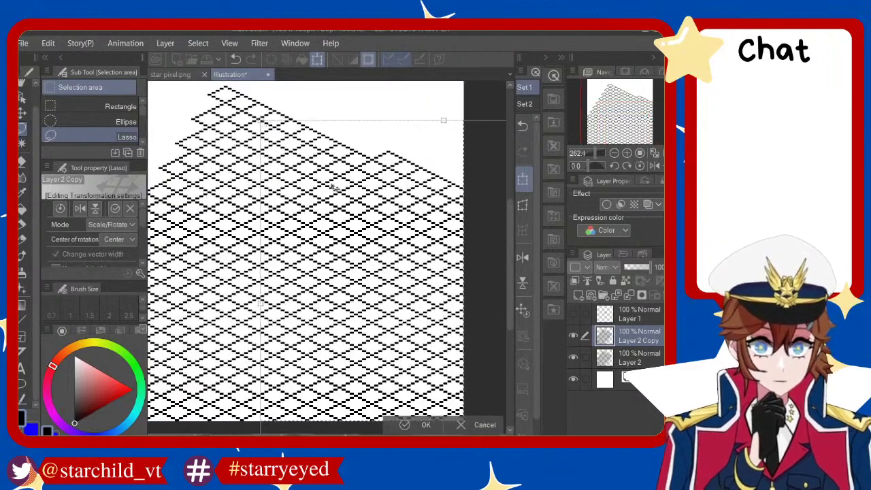
scroll(334, 188, up, 1)
scroll(333, 189, down, 2)
scroll(441, 343, down, 1)
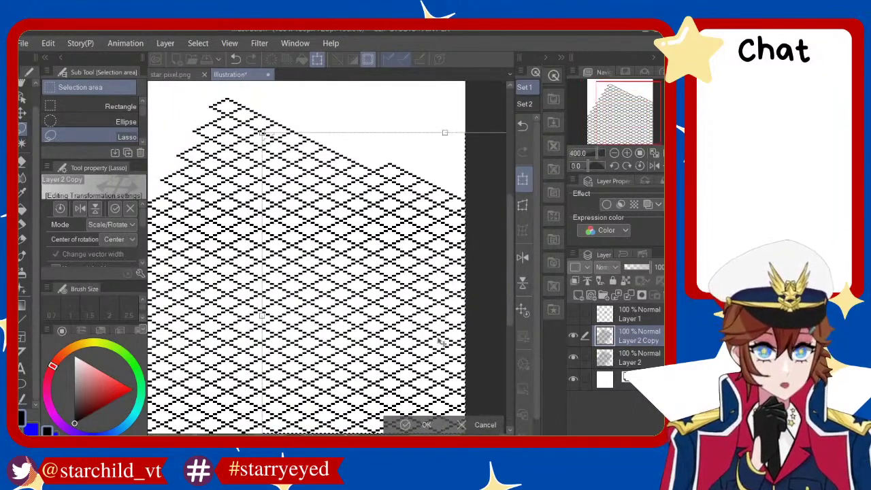
click(427, 424)
Lasso around the whole canvas and merge the grid copy down into Layer 2
scroll(456, 158, down, 1)
scroll(457, 159, down, 1)
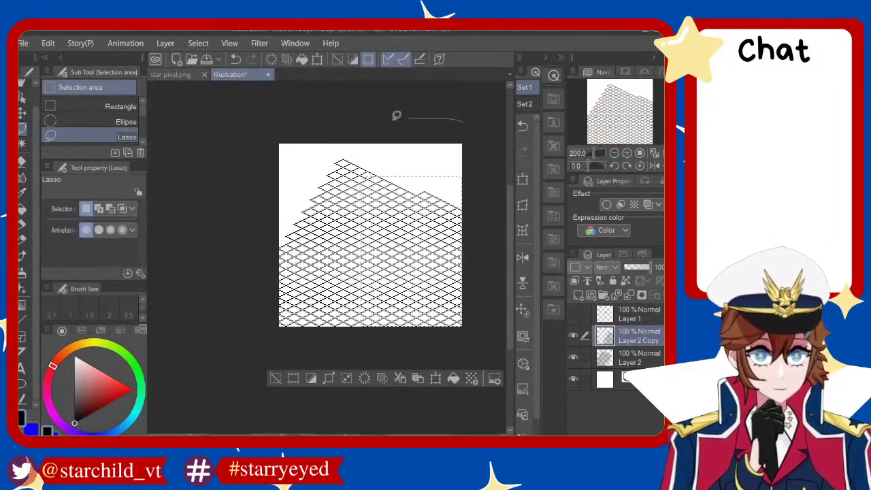
drag(396, 116, 215, 233)
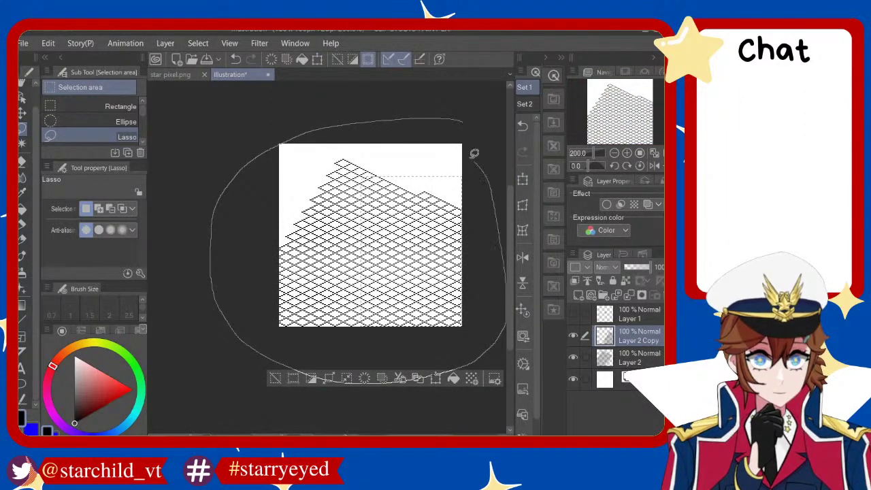
drag(474, 154, 466, 129)
scroll(415, 179, up, 2)
scroll(415, 179, down, 1)
scroll(422, 250, down, 1)
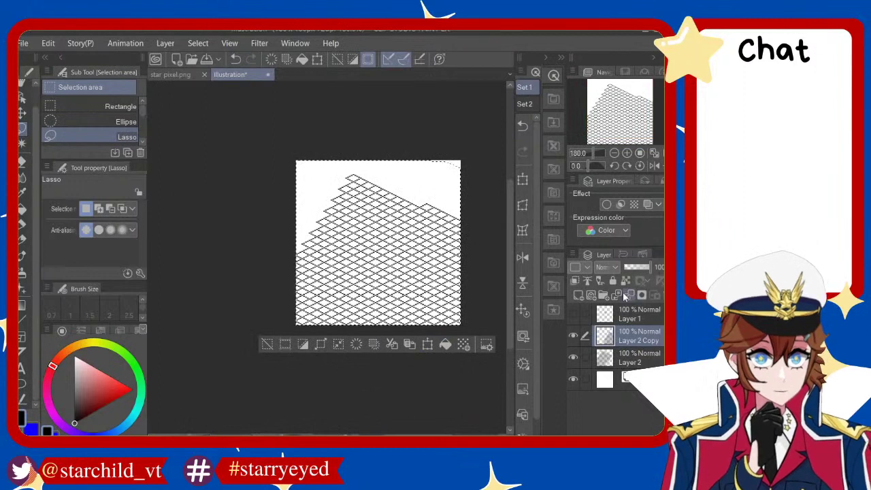
click(624, 296)
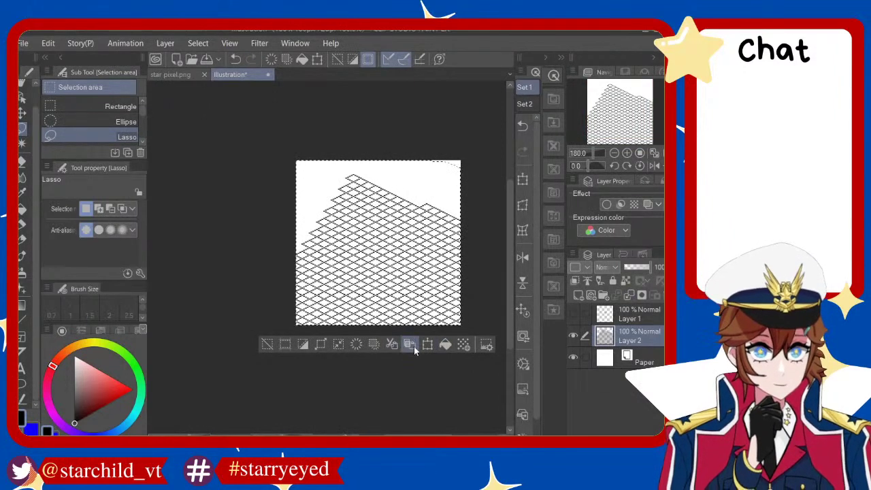
Paste another grid copy, move it upward so its diamonds align, and commit it
click(411, 345)
click(428, 345)
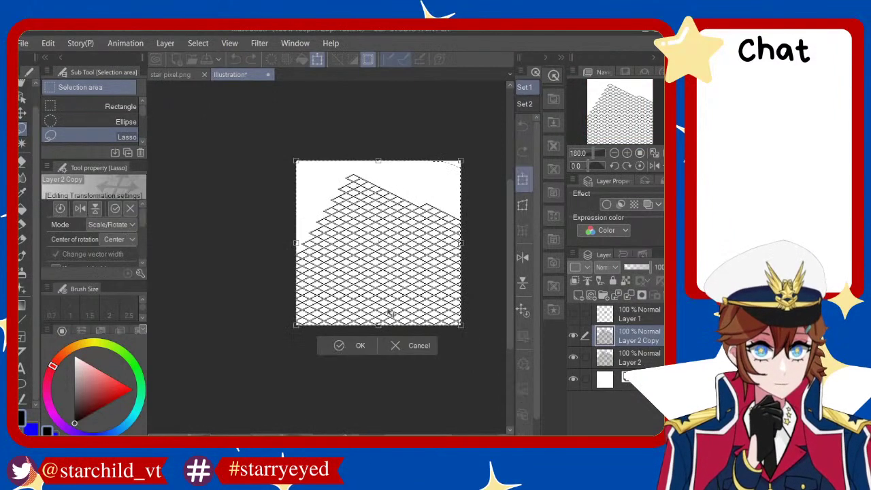
mouse_move(392, 312)
mouse_down()
mouse_move(381, 251)
mouse_move(366, 239)
mouse_up()
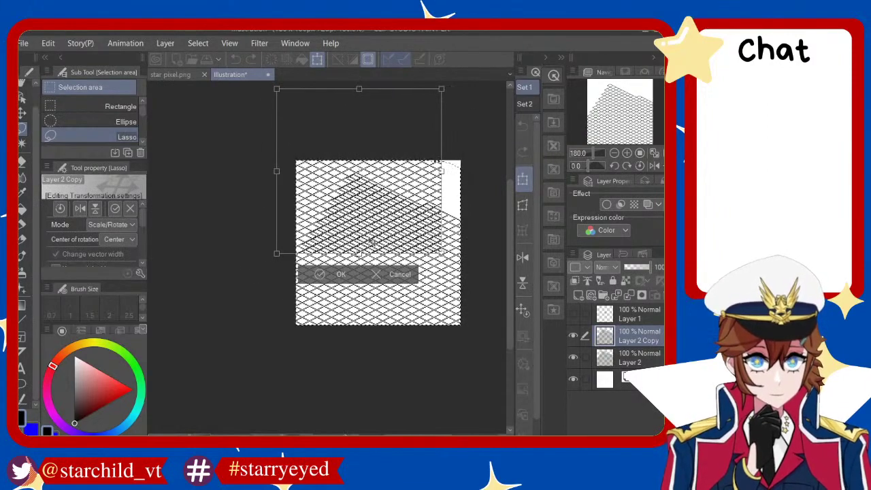
scroll(347, 236, up, 2)
scroll(332, 233, up, 2)
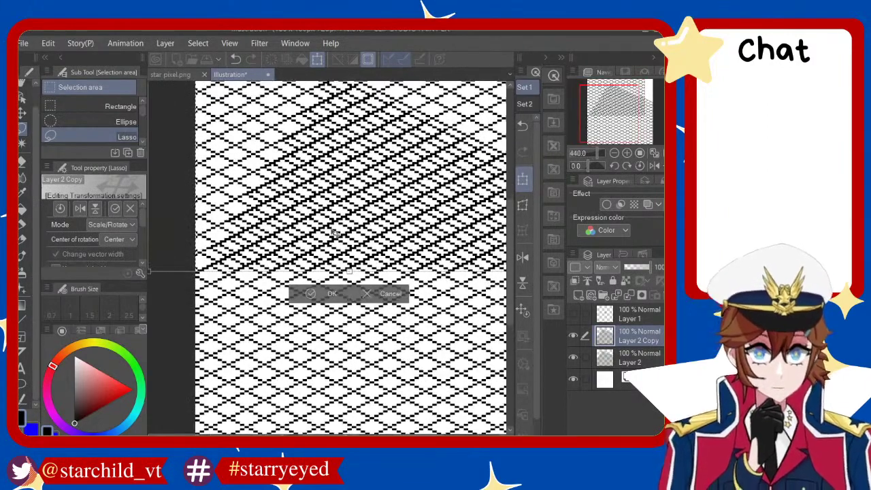
drag(335, 234, 334, 236)
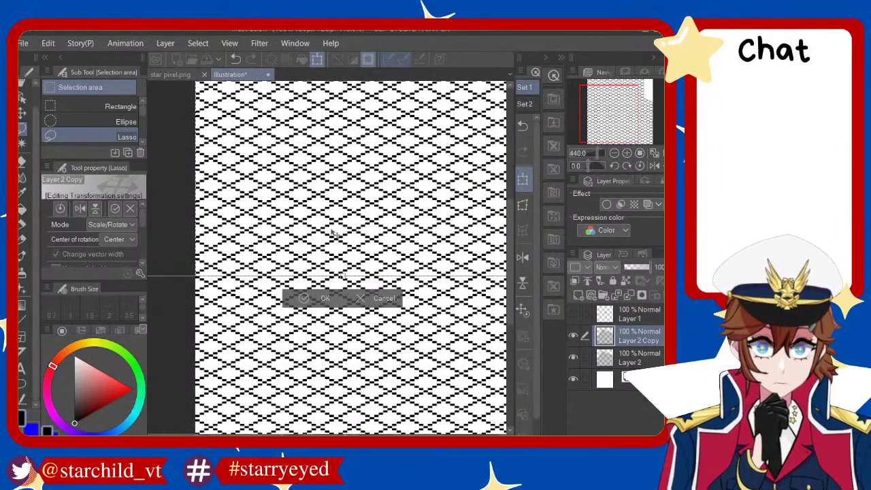
scroll(333, 234, down, 2)
scroll(375, 228, down, 2)
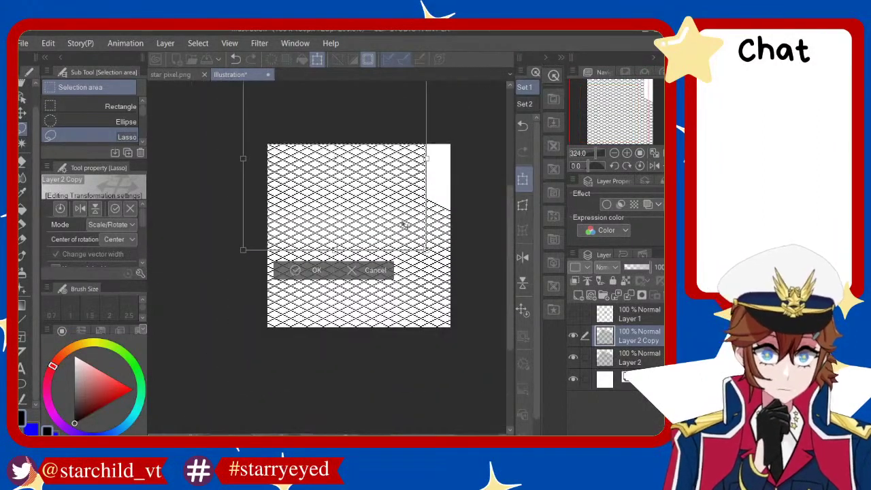
scroll(417, 221, up, 2)
click(235, 302)
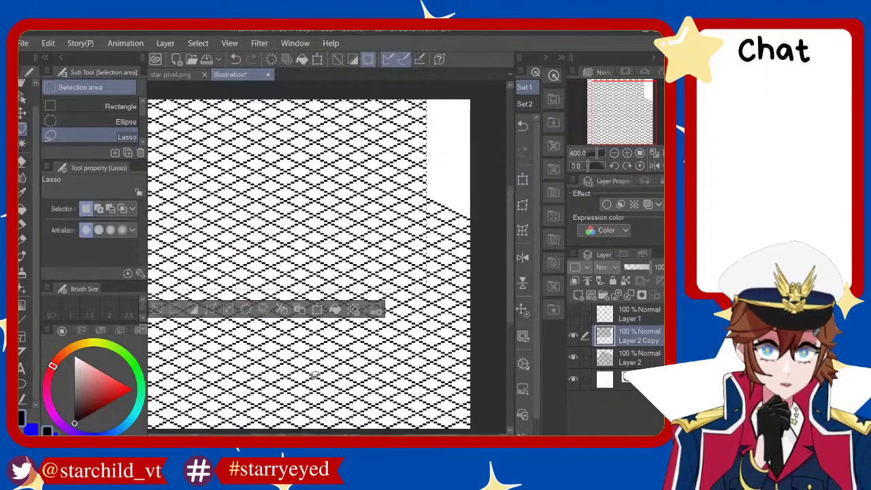
scroll(408, 170, down, 2)
mouse_move(436, 137)
mouse_down()
mouse_move(355, 142)
mouse_move(436, 365)
mouse_up()
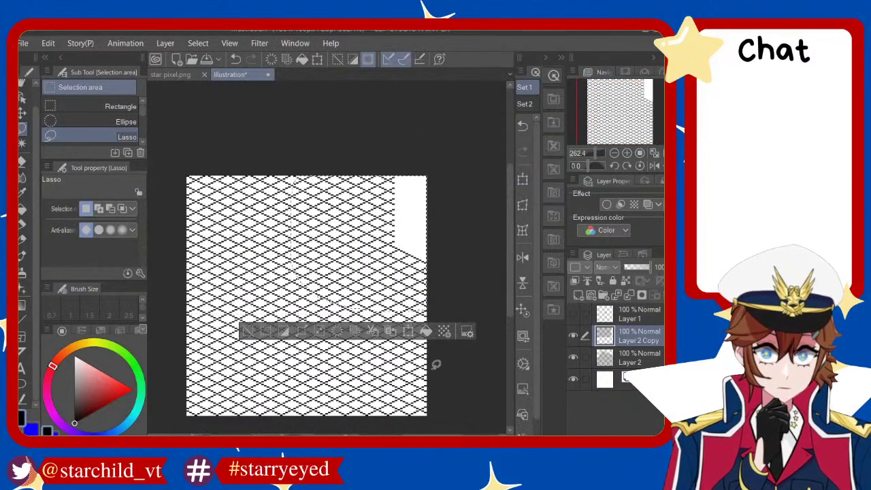
Deselect, merge the copy into Layer 2, then select the canvas and copy-paste the grid
key(ctrl+d)
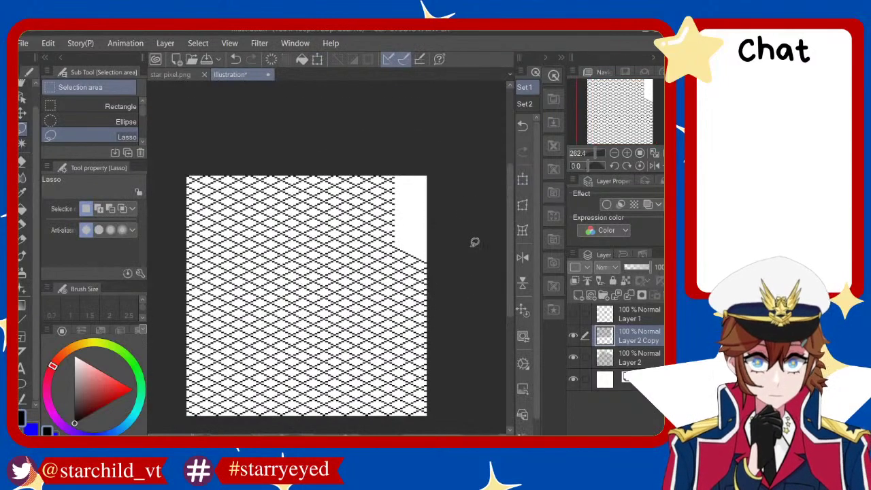
click(630, 297)
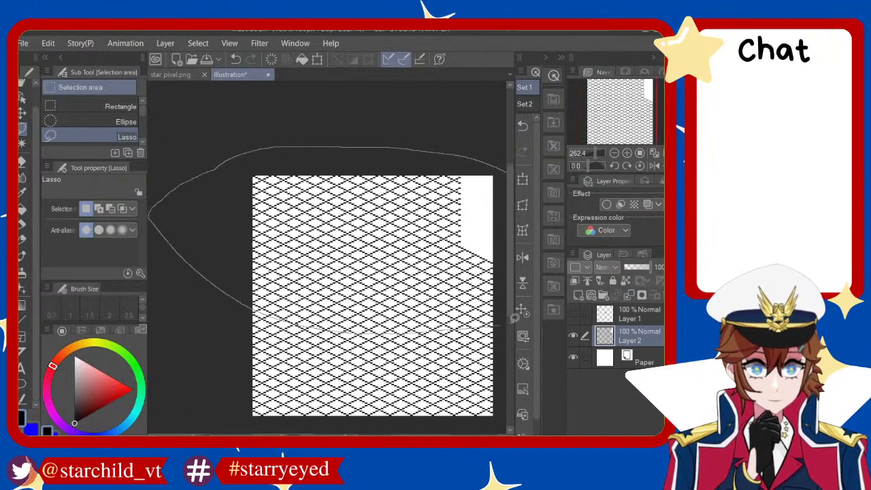
drag(316, 143, 500, 315)
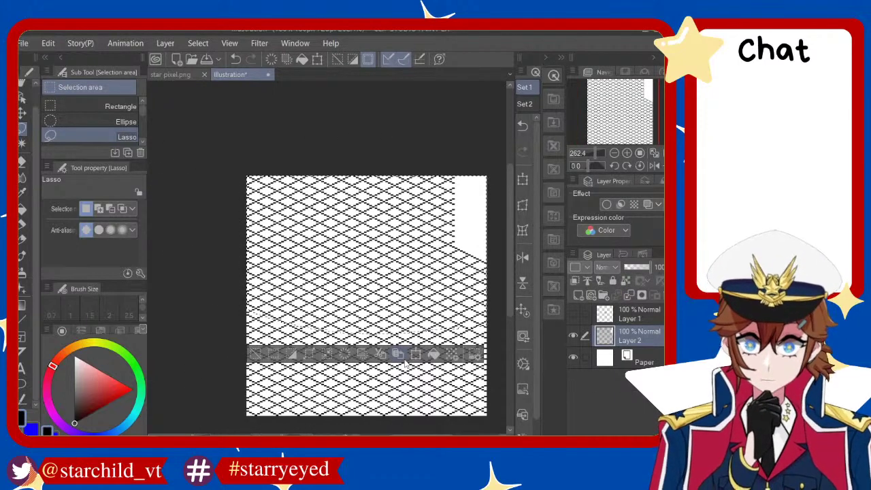
key(ctrl+c)
key(ctrl+v)
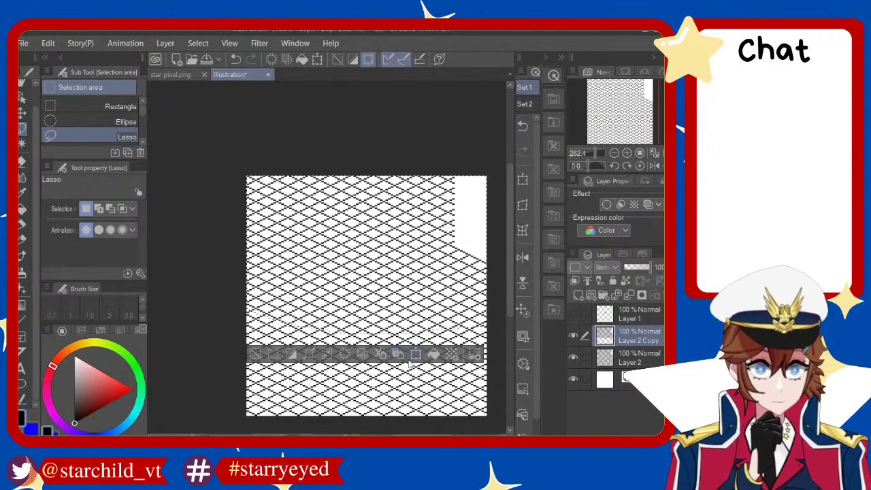
Offset the new copy upward, nudge it right, left and down into alignment, and commit
click(399, 350)
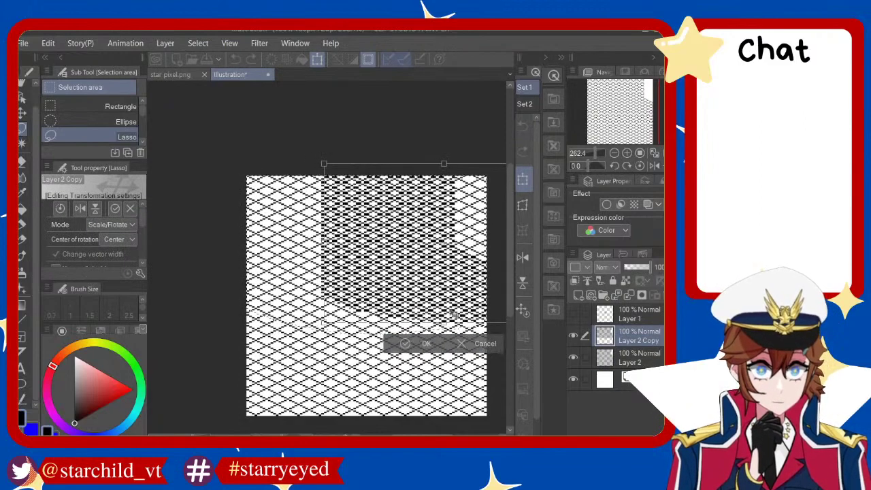
drag(414, 317, 402, 259)
scroll(402, 259, up, 3)
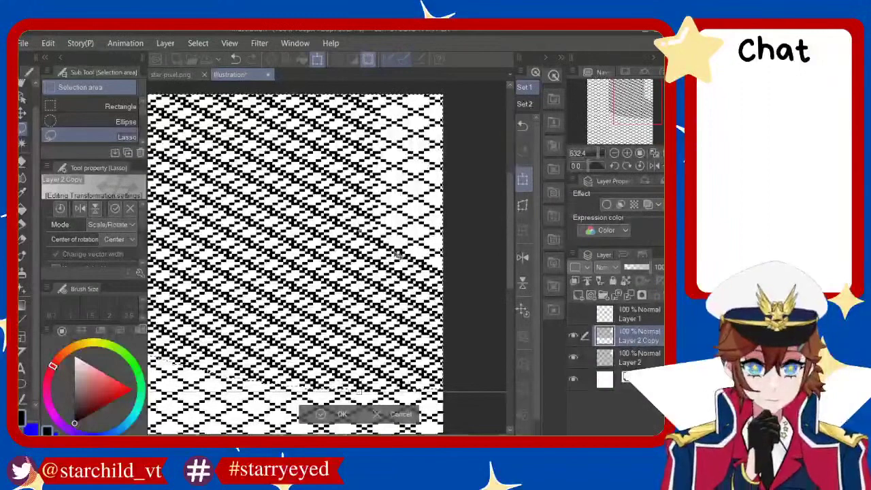
key(Right)
key(Right)
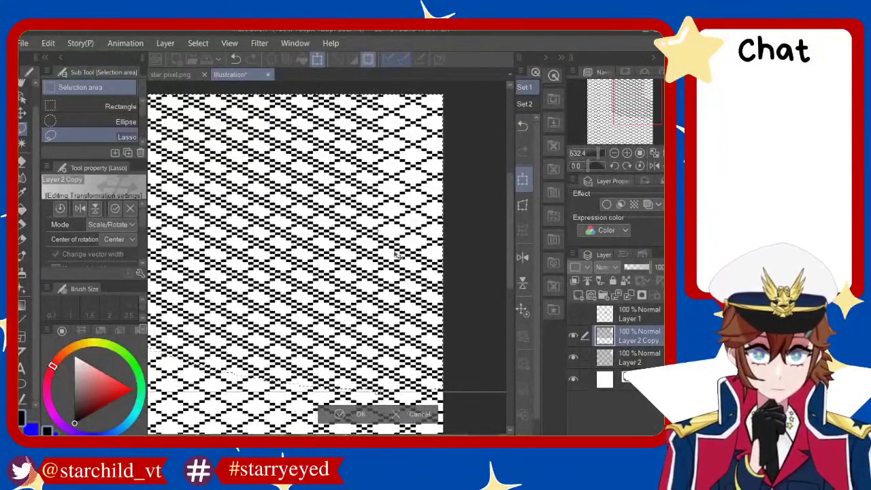
key(Left)
key(Down)
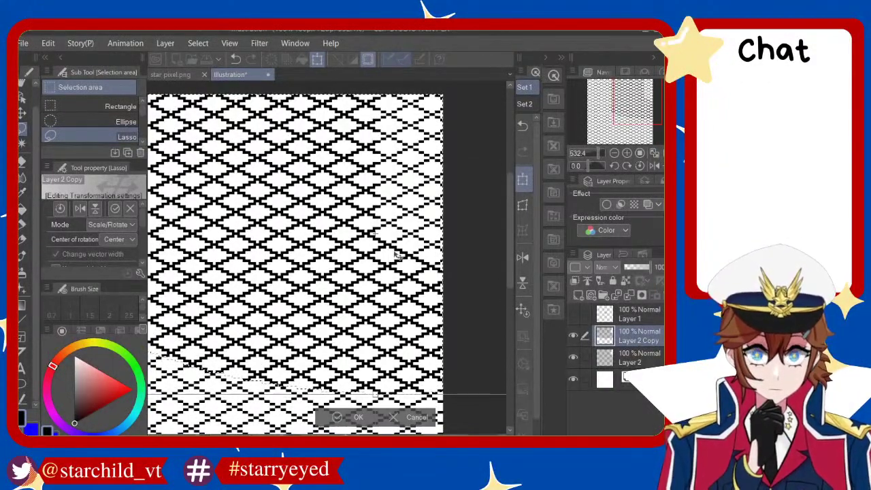
scroll(399, 255, down, 2)
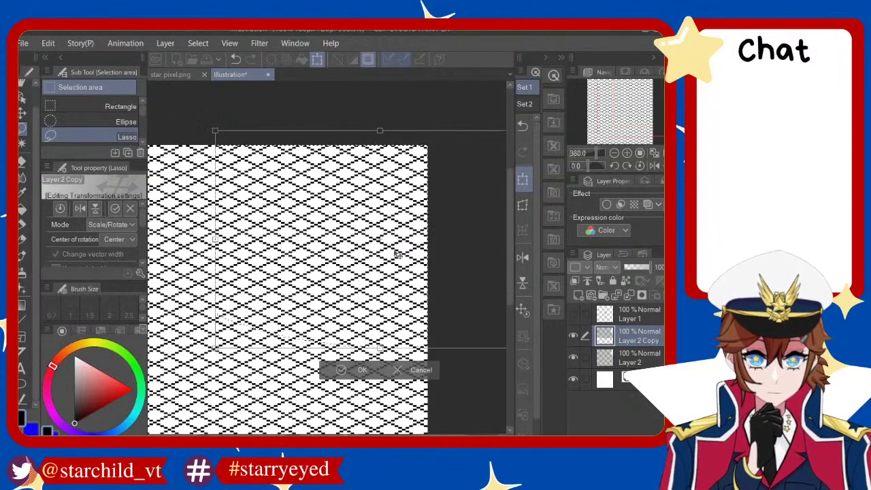
scroll(402, 260, down, 1)
click(355, 335)
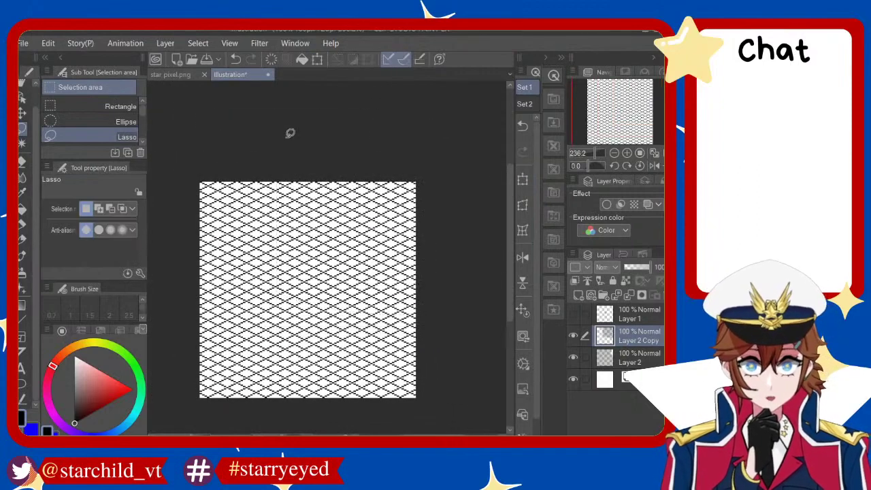
Merge Layer 2 Copy down into Layer 2
scroll(299, 266, up, 3)
scroll(302, 271, down, 1)
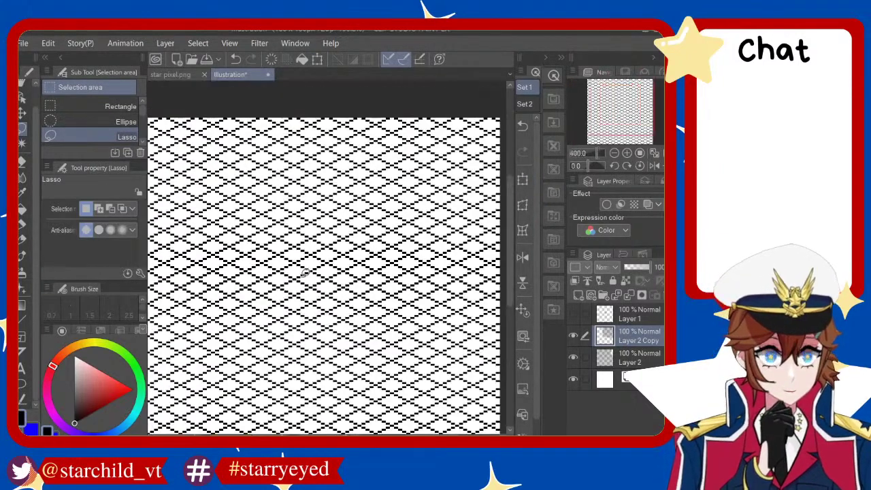
scroll(313, 286, down, 2)
scroll(327, 303, up, 2)
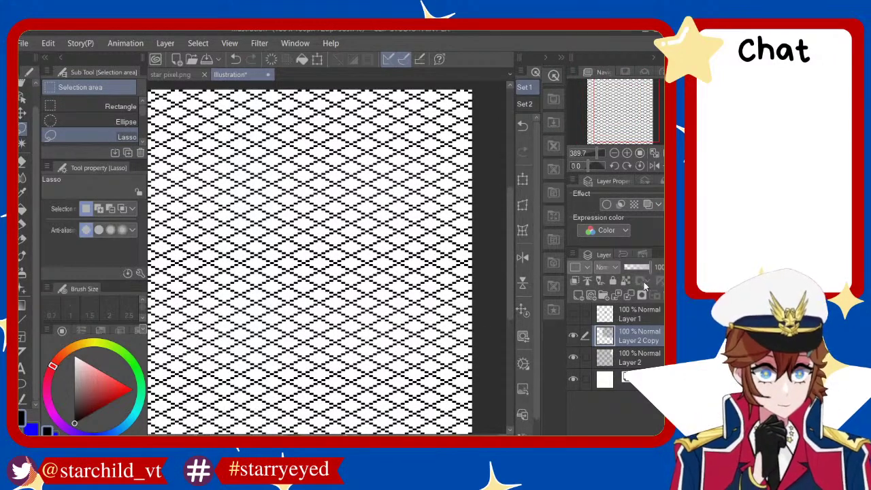
click(630, 295)
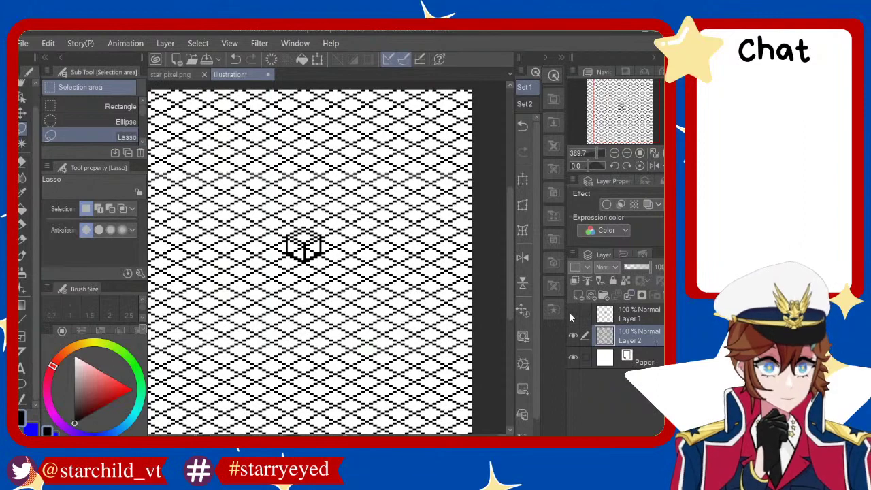
Briefly show the cube drawing layer to check it against the grid, then hide it
click(573, 313)
scroll(327, 258, down, 1)
scroll(327, 259, up, 2)
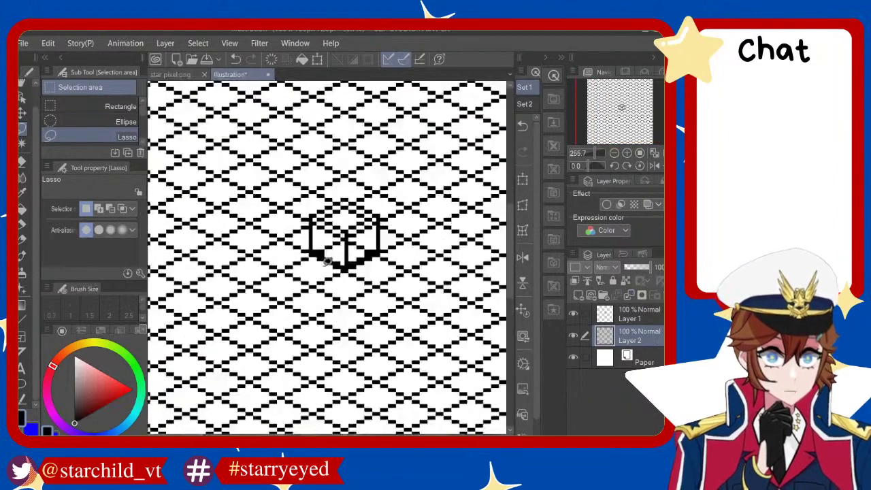
scroll(327, 262, up, 1)
scroll(326, 262, down, 1)
scroll(326, 263, down, 2)
scroll(322, 267, down, 1)
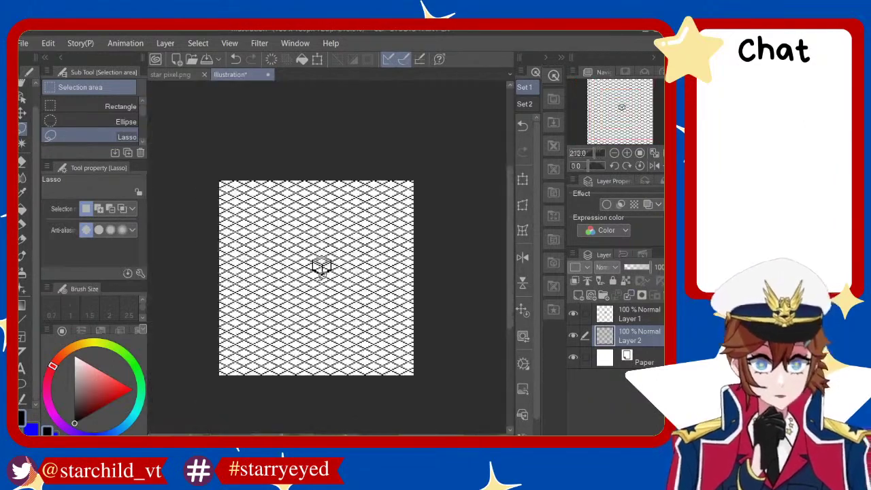
scroll(321, 266, up, 1)
click(573, 314)
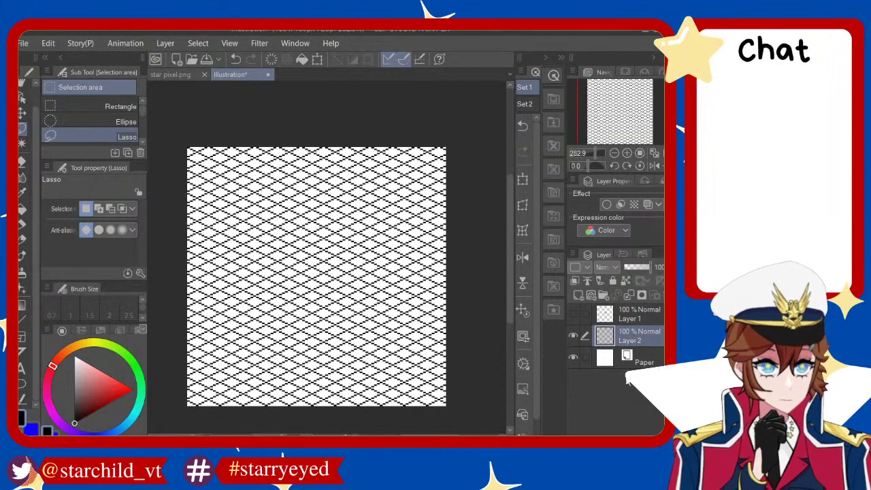
Add a new layer clipped to the grid layer and pick bright red as the colour
click(579, 294)
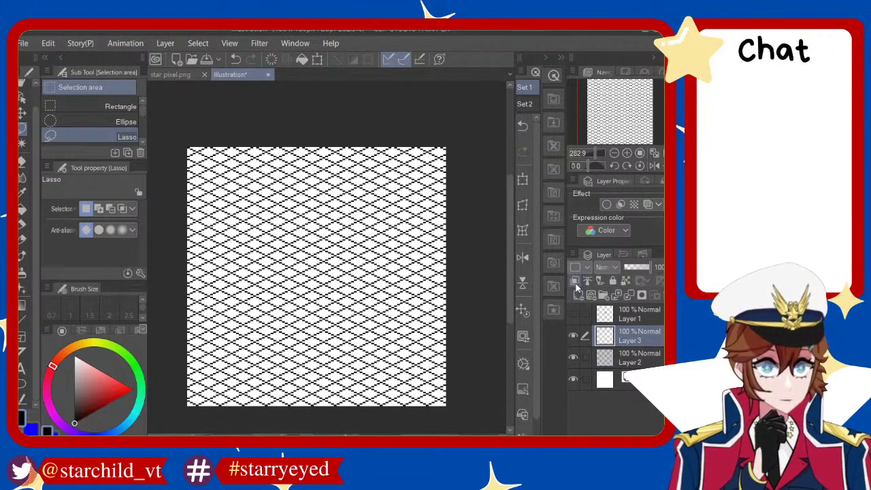
click(575, 281)
drag(88, 397, 133, 389)
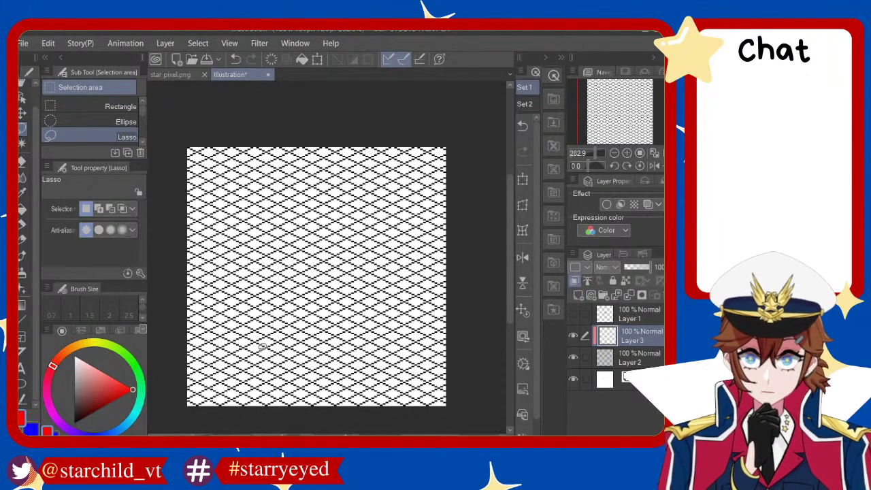
mouse_move(264, 109)
mouse_down()
mouse_move(157, 243)
mouse_move(541, 390)
mouse_up()
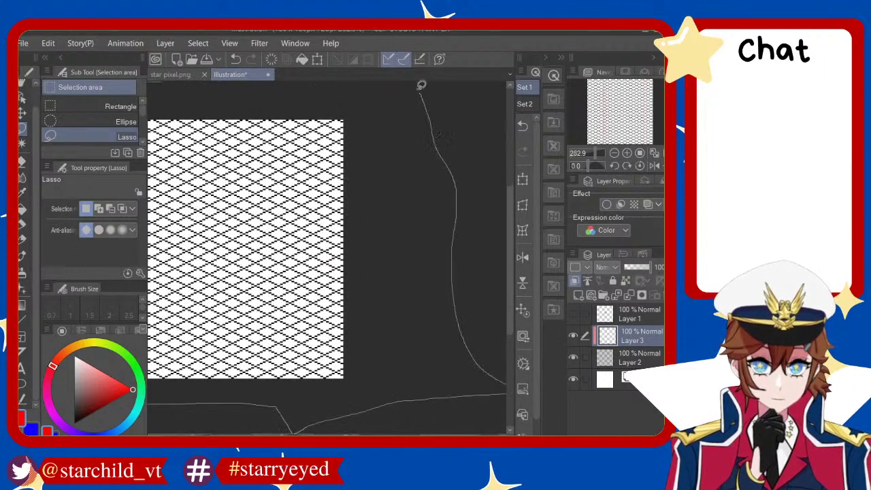
Fill the whole canvas with red to recolor the diamond grid, then show Layer 1's cube again
drag(541, 391, 216, 120)
scroll(301, 279, up, 3)
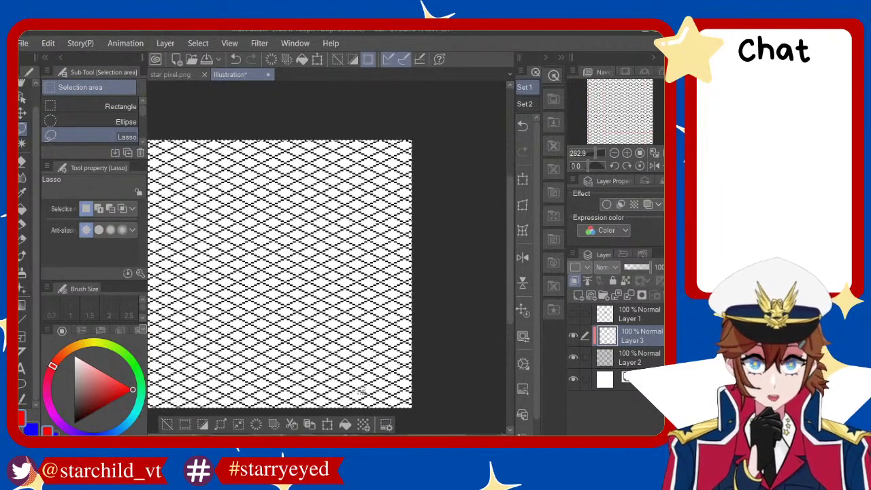
click(346, 425)
key(ctrl+d)
scroll(466, 180, down, 1)
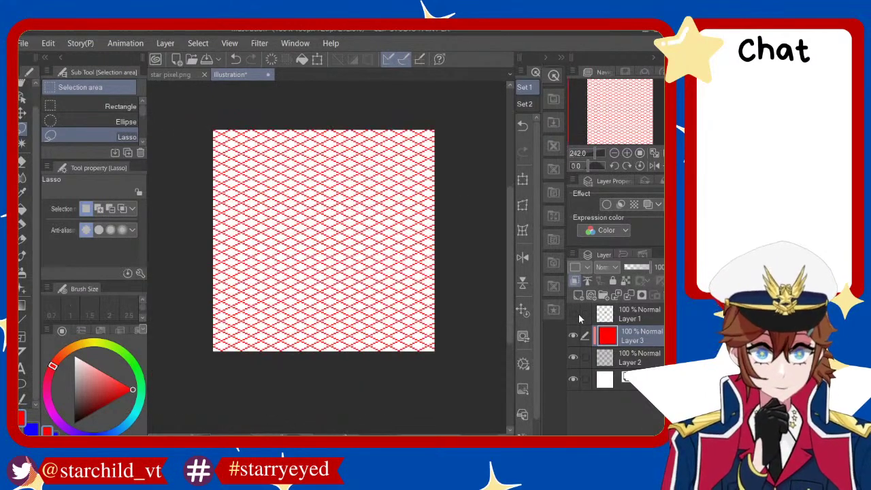
click(574, 313)
scroll(344, 215, up, 2)
scroll(324, 203, up, 2)
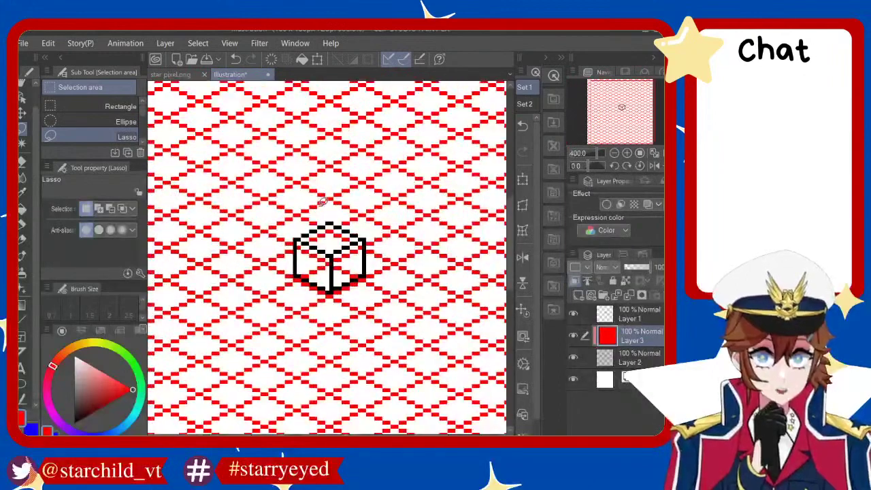
scroll(324, 202, up, 2)
scroll(278, 255, down, 1)
scroll(277, 255, down, 3)
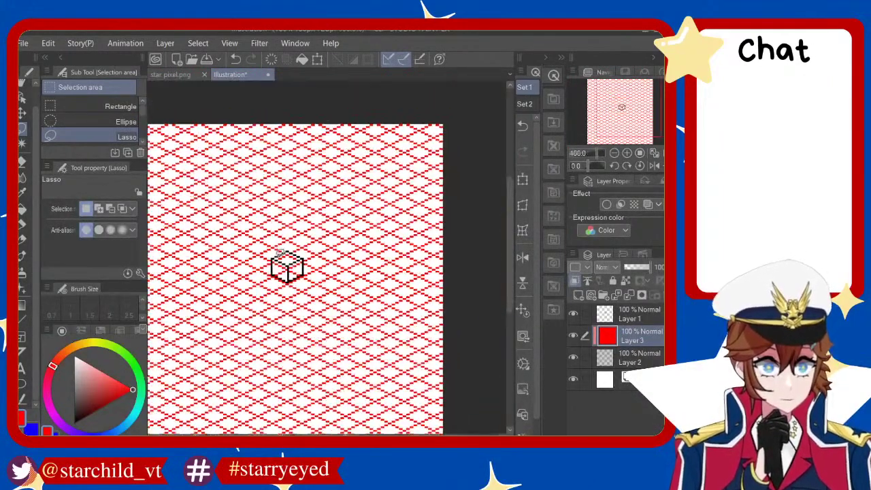
scroll(278, 254, down, 2)
scroll(286, 231, up, 1)
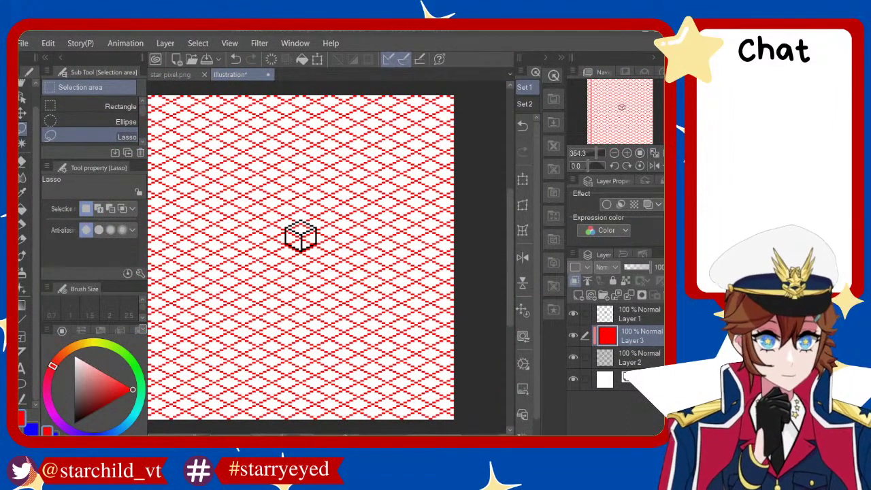
scroll(346, 359, up, 1)
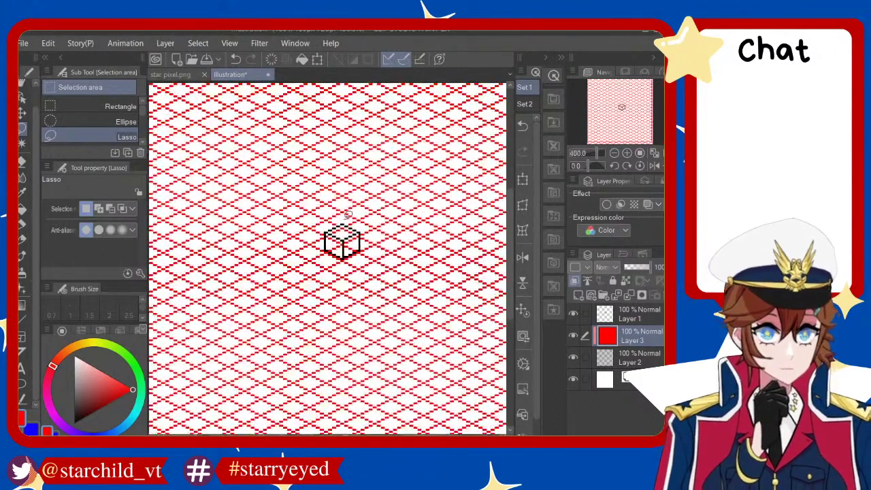
click(573, 314)
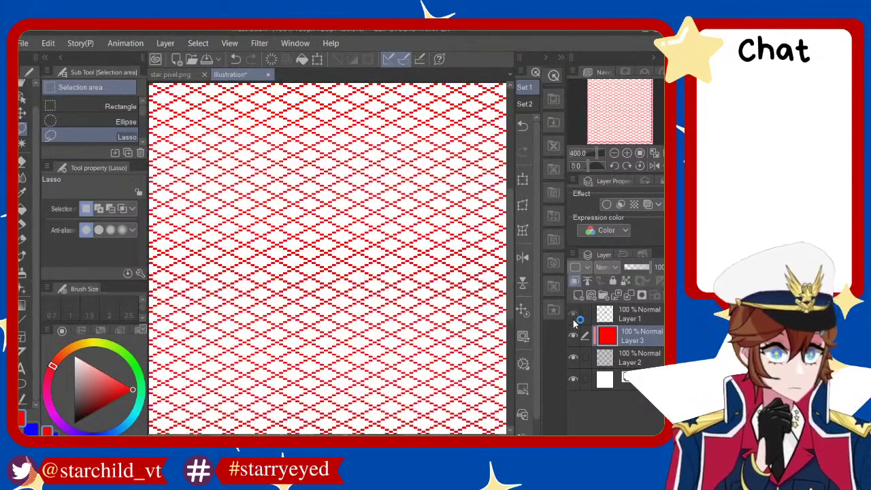
click(574, 314)
scroll(389, 279, down, 2)
scroll(389, 279, up, 2)
scroll(390, 279, up, 1)
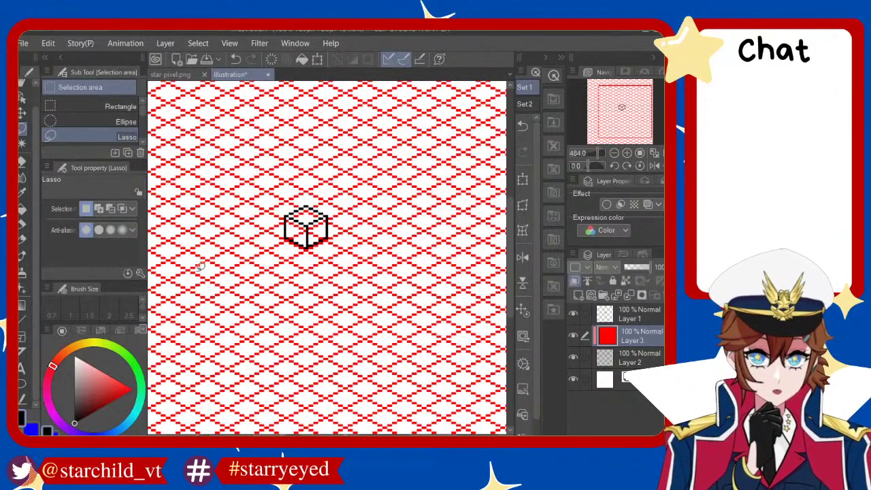
With the Dot pen, try a diagonal line below the cube, then undo it
click(23, 223)
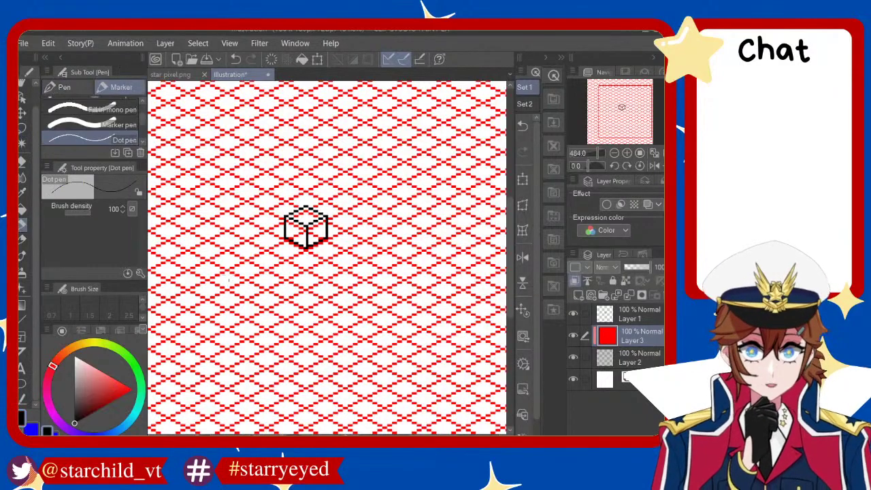
drag(229, 281, 216, 300)
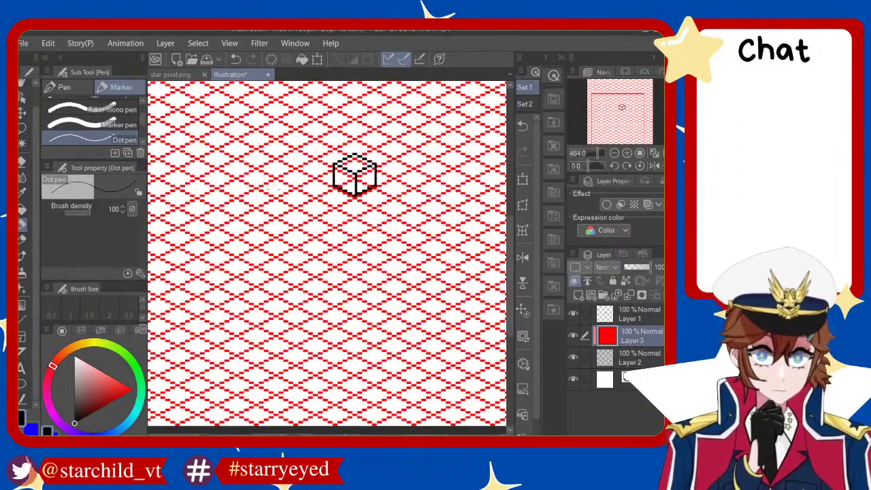
drag(257, 185, 482, 303)
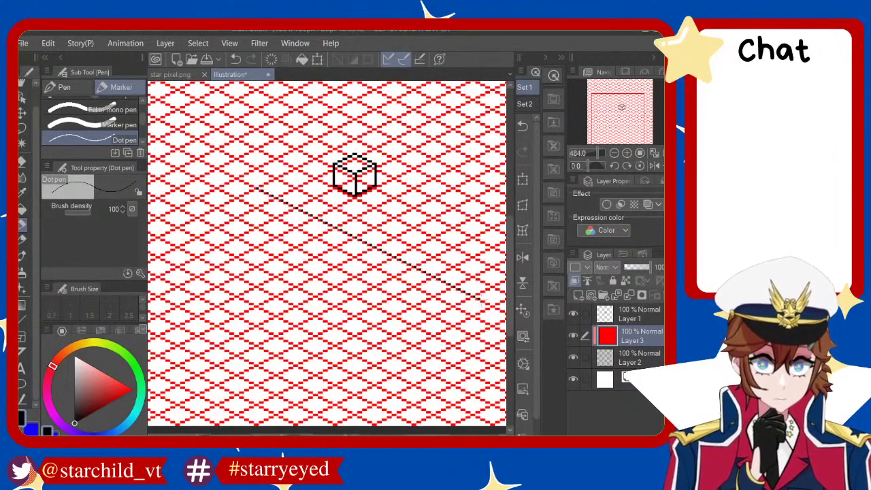
key(ctrl+z)
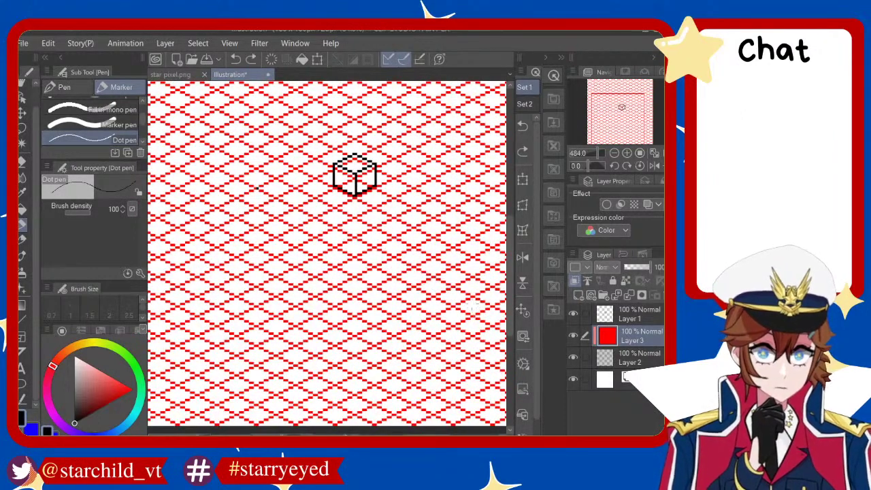
Draw two trial floor-edge lines across the grid, then undo the stroke
scroll(422, 273, down, 2)
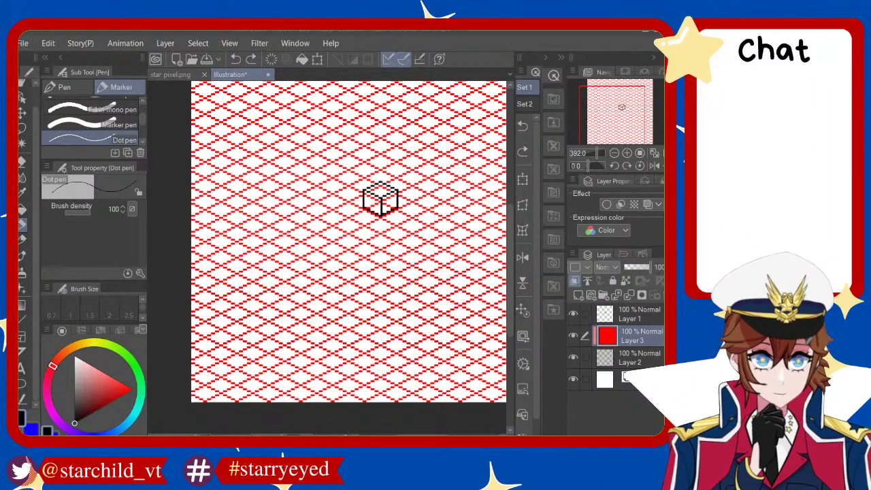
scroll(347, 239, down, 2)
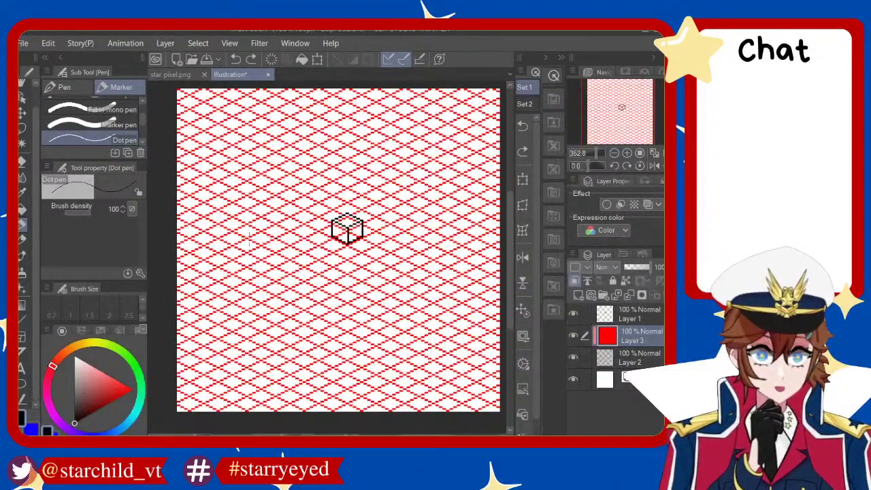
mouse_move(248, 235)
mouse_down()
mouse_move(354, 277)
mouse_move(406, 316)
mouse_up()
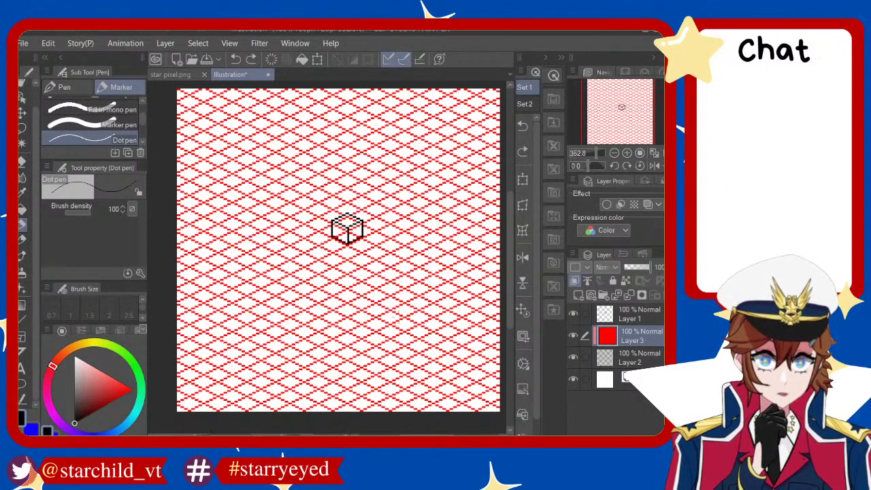
drag(276, 238, 422, 315)
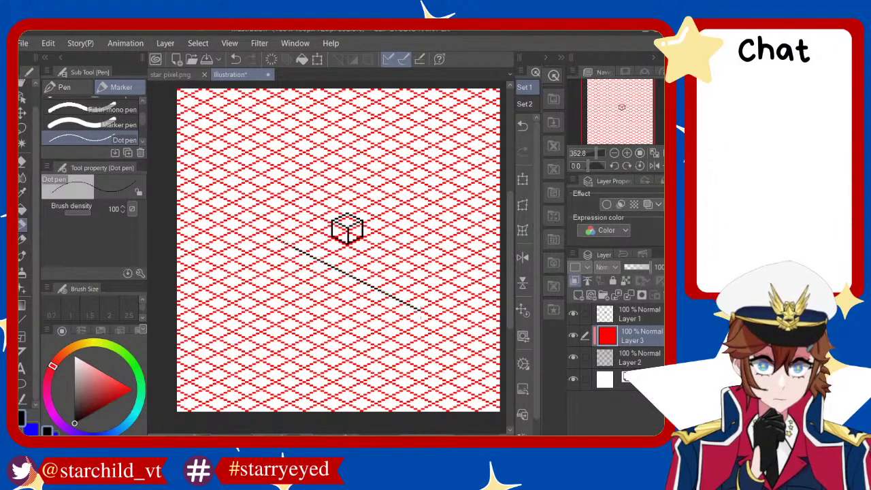
scroll(422, 313, down, 1)
scroll(422, 314, up, 2)
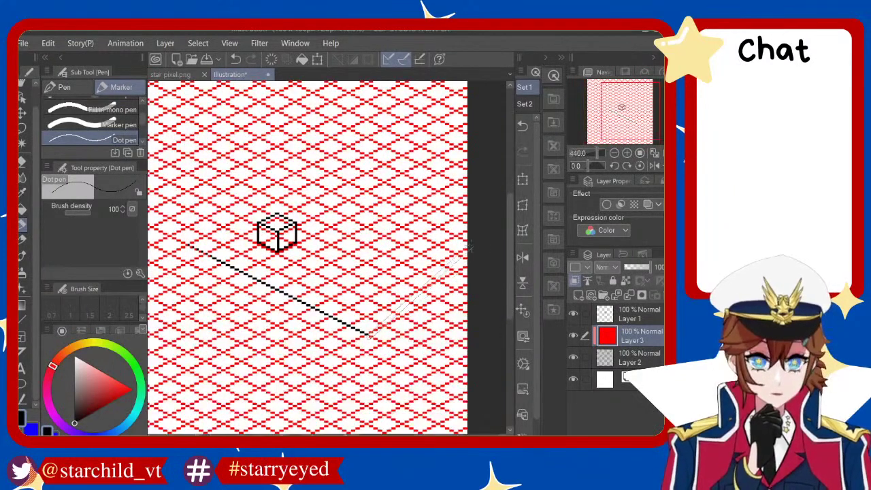
key(ctrl+z)
Try a straight line from the left floor corner, undo it, and make Layer 1 active
scroll(268, 301, down, 2)
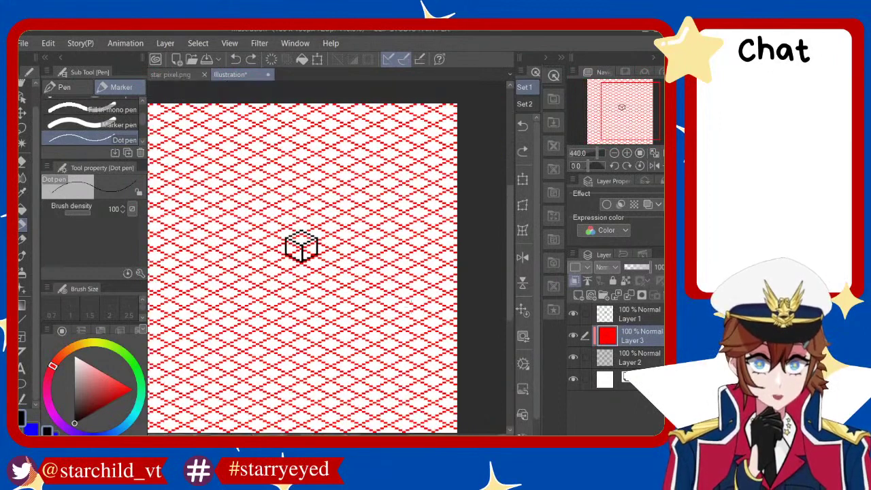
scroll(267, 302, up, 2)
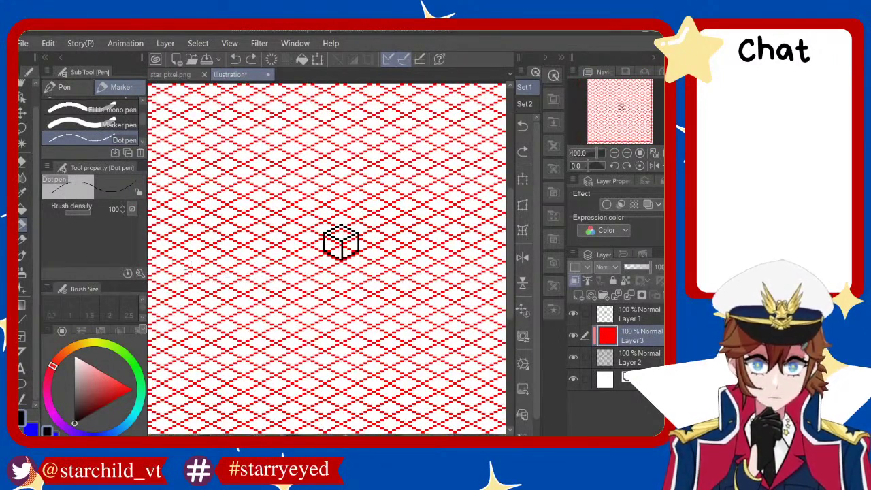
click(195, 267)
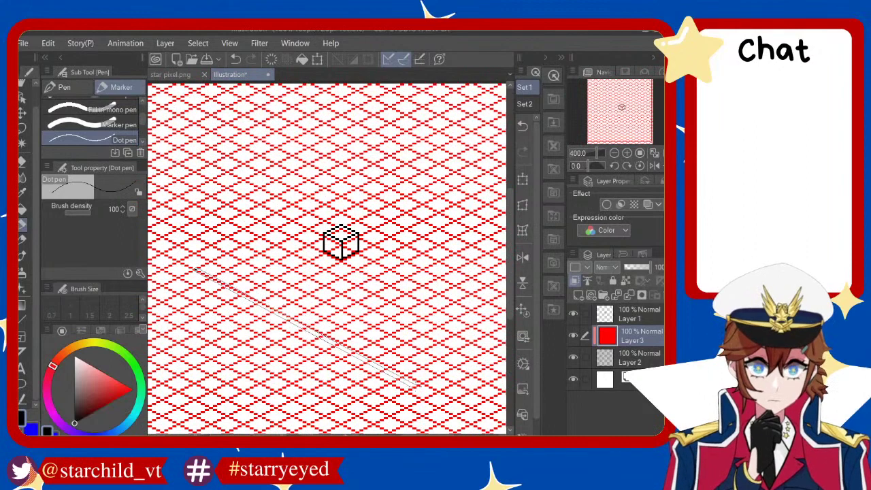
shift+click(423, 405)
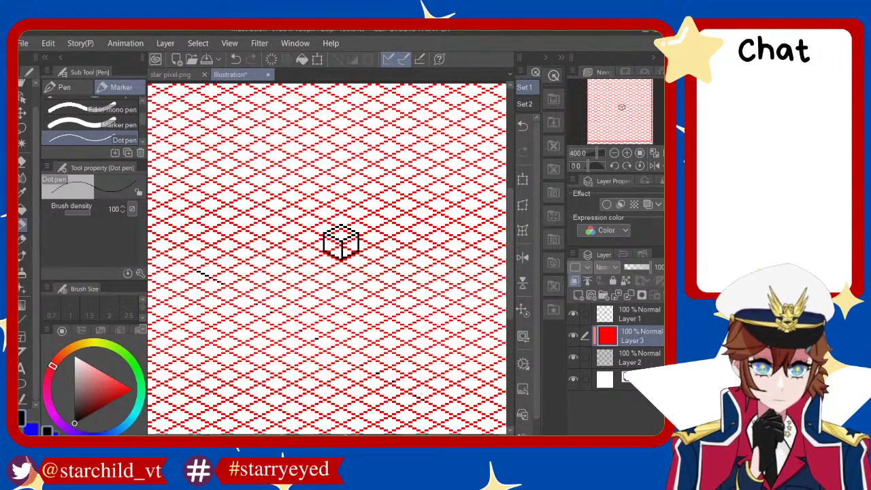
key(ctrl+z)
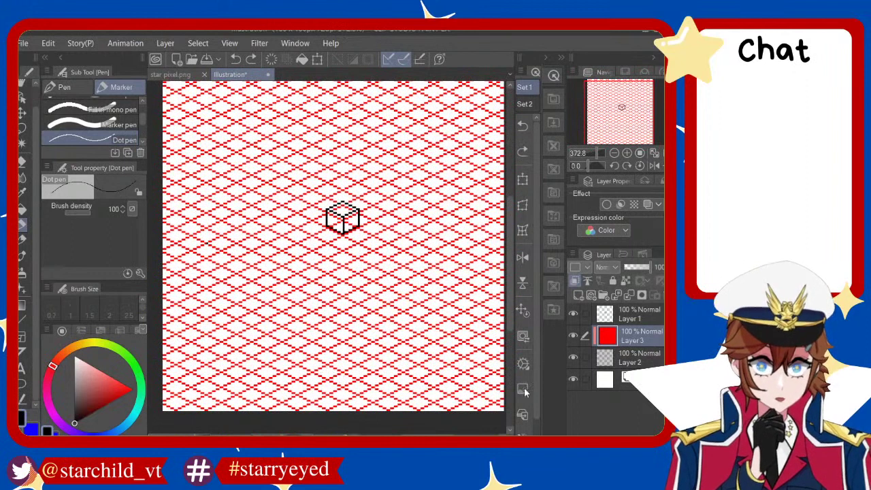
click(637, 314)
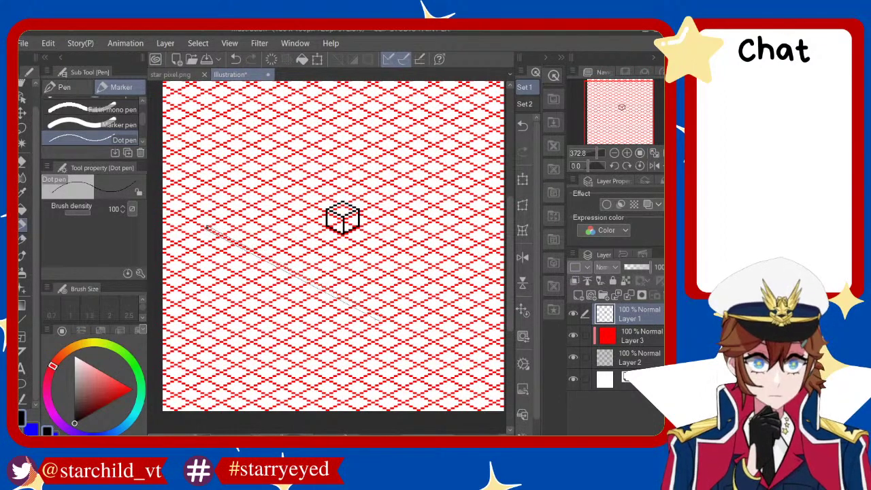
Try a first floor outline with straight edges, then undo it
shift+click(417, 337)
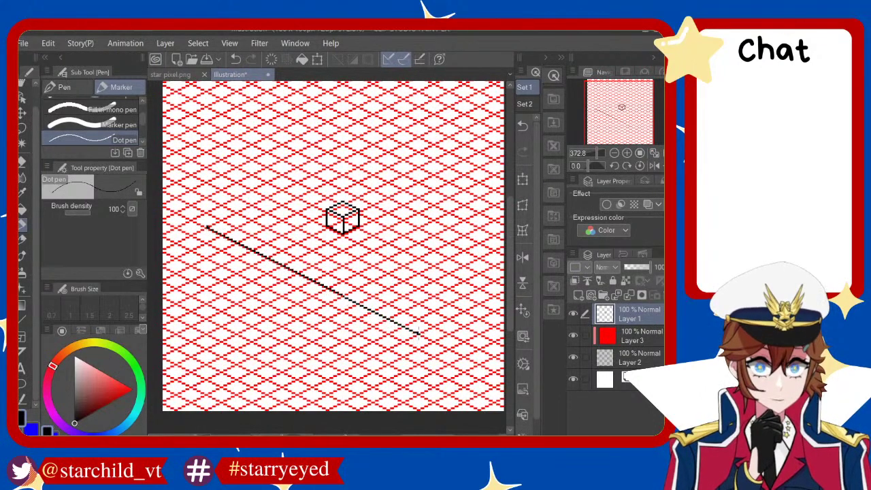
scroll(421, 263, down, 3)
scroll(422, 260, up, 2)
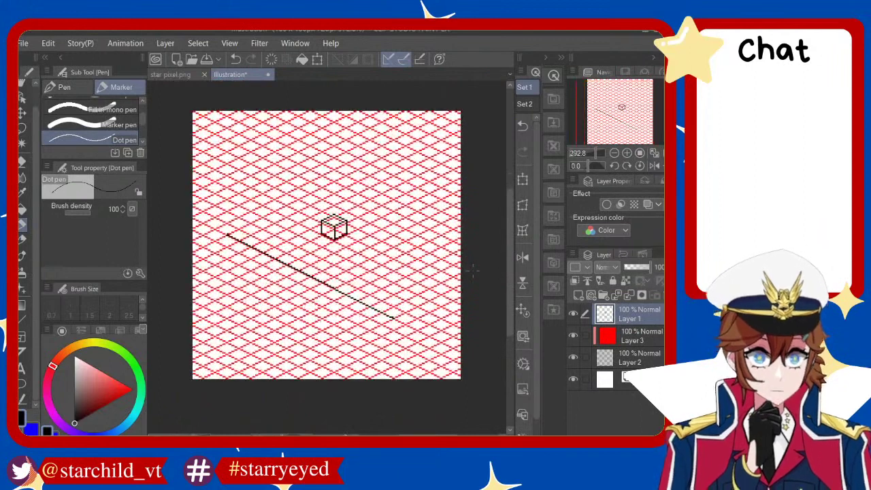
shift+click(455, 288)
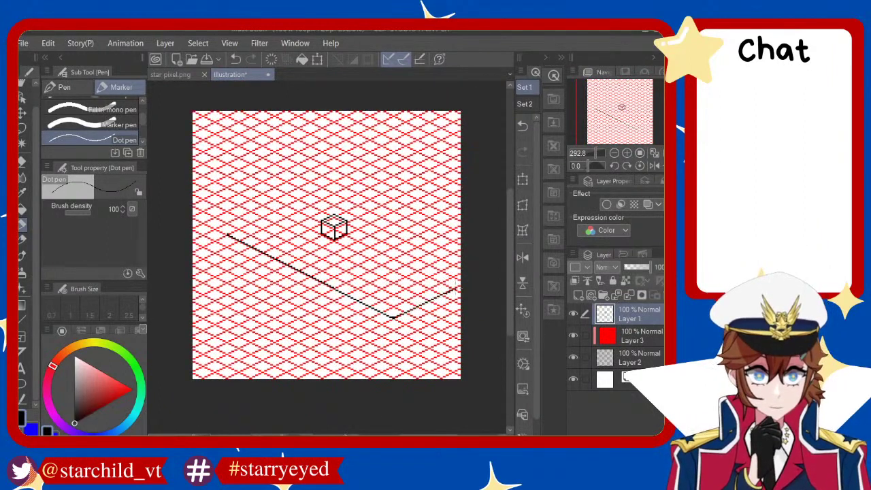
shift+click(282, 194)
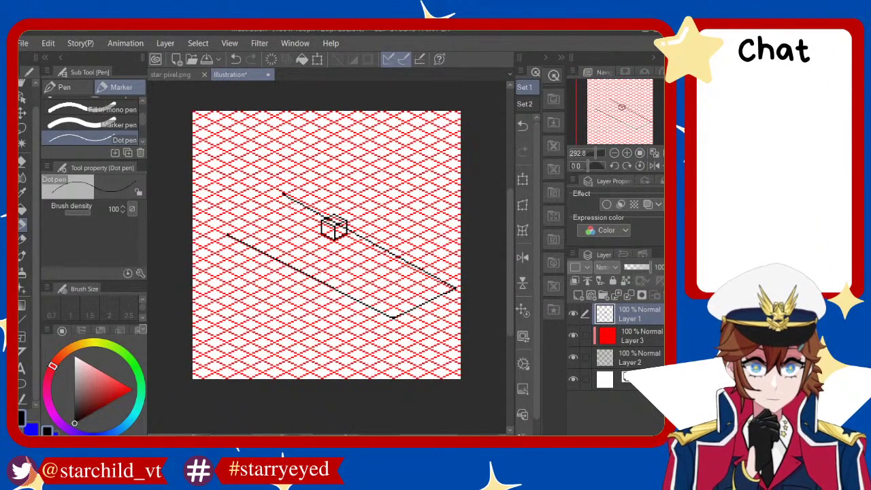
key(ctrl+z)
key(ctrl+z)
key(ctrl+z)
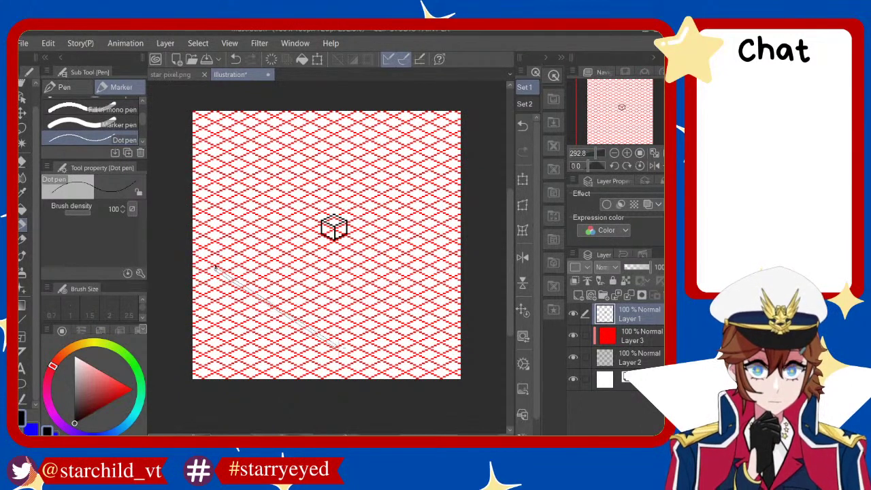
Draw the four-sided floor outline from the front corner around to the left corner
shift+click(361, 347)
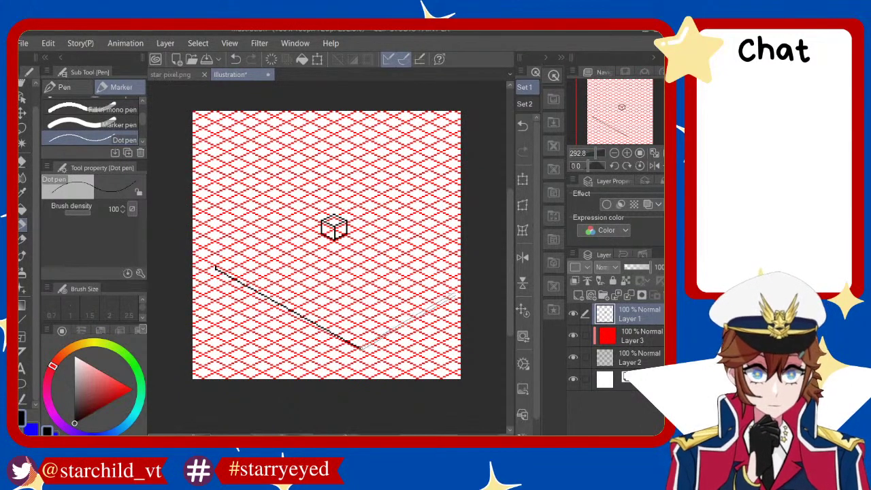
shift+click(454, 300)
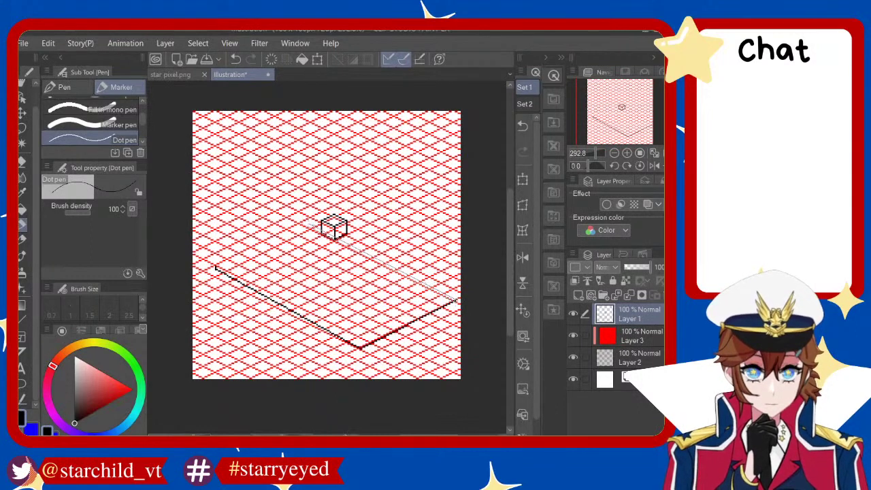
shift+click(310, 227)
shift+click(215, 267)
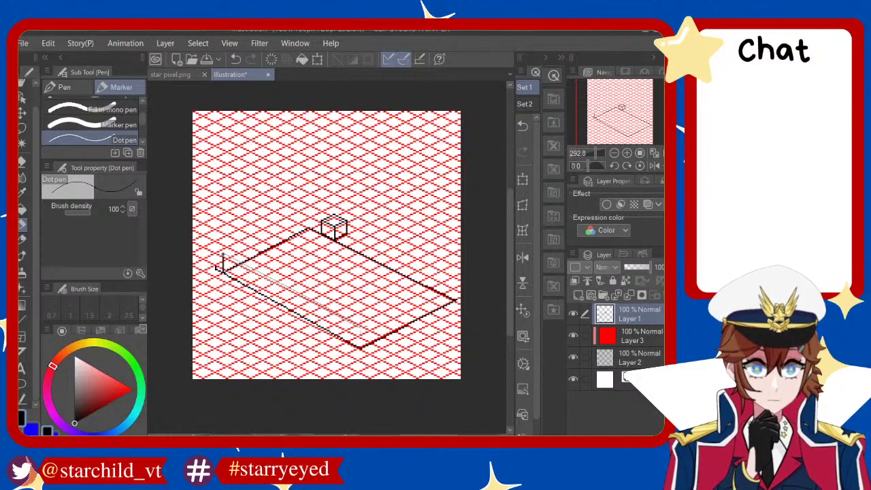
Add the platform's lower edges for thickness and briefly hide the red grid to check
shift+click(359, 328)
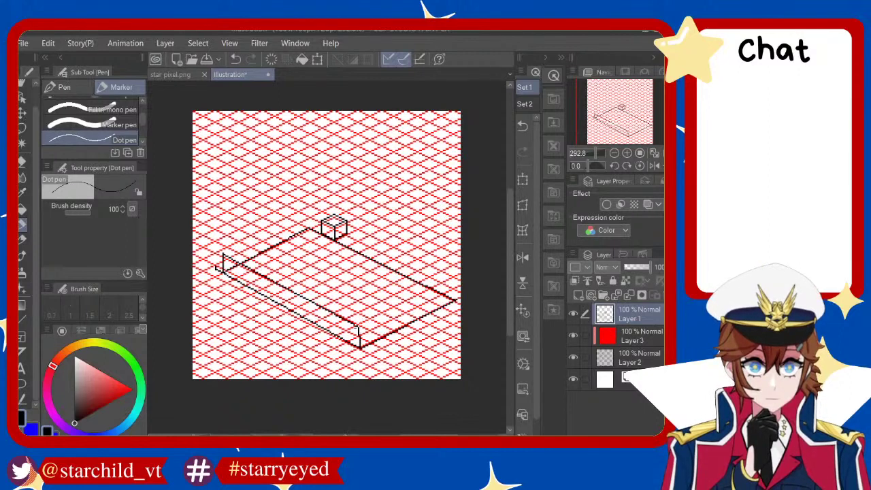
shift+click(452, 287)
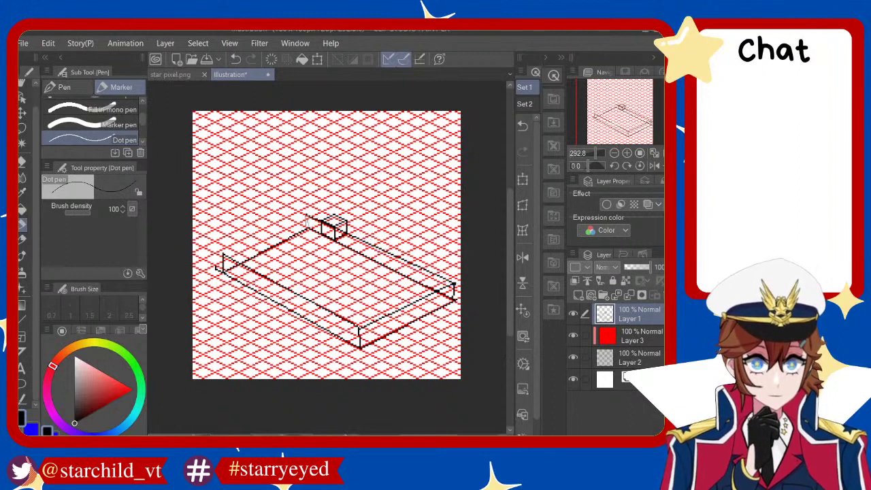
drag(307, 215, 223, 257)
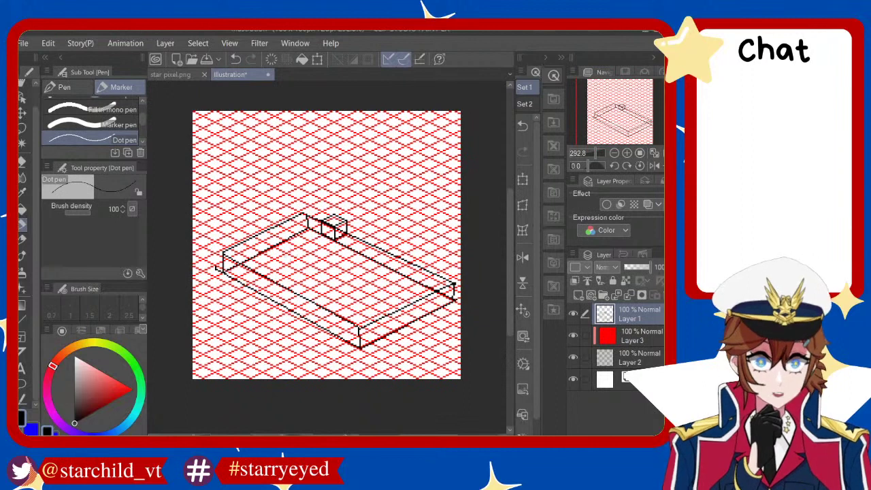
click(573, 358)
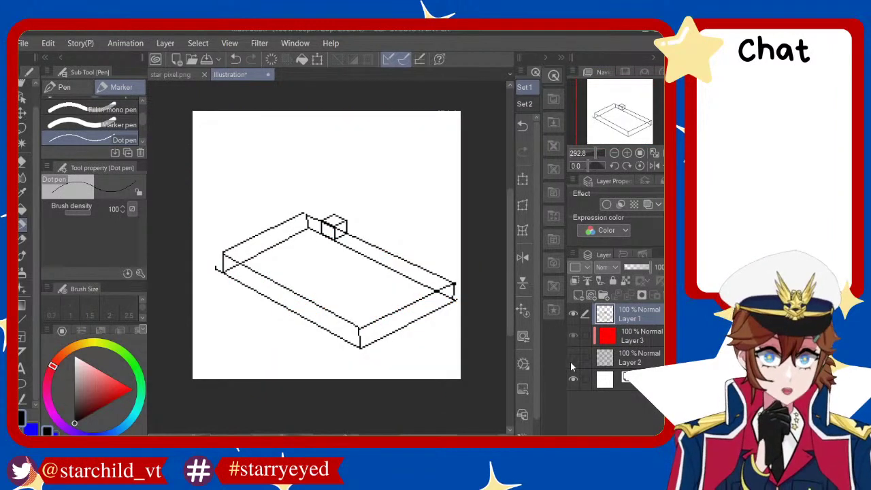
click(573, 358)
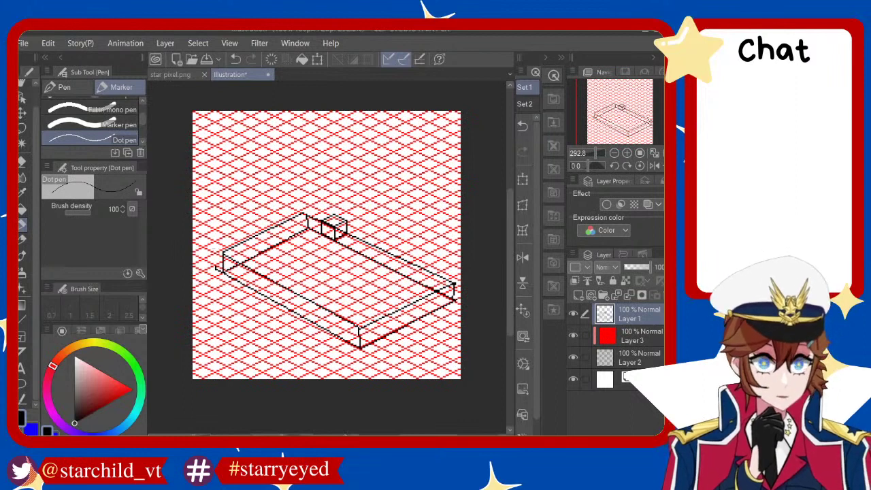
Draw the left wall's vertical and top edges plus the back corner's vertical edge
mouse_move(225, 252)
mouse_down()
mouse_move(226, 143)
mouse_move(326, 135)
mouse_up()
mouse_move(228, 145)
mouse_down()
mouse_move(314, 123)
mouse_move(456, 153)
mouse_move(453, 293)
mouse_up()
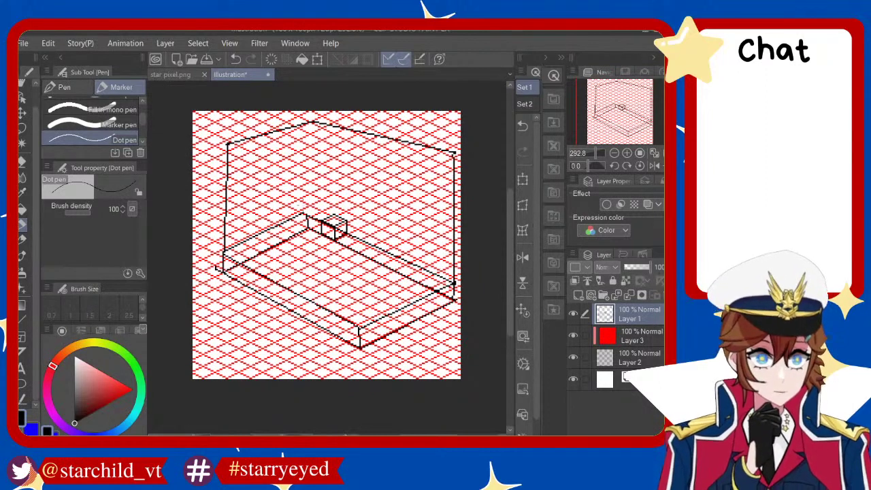
drag(312, 123, 310, 218)
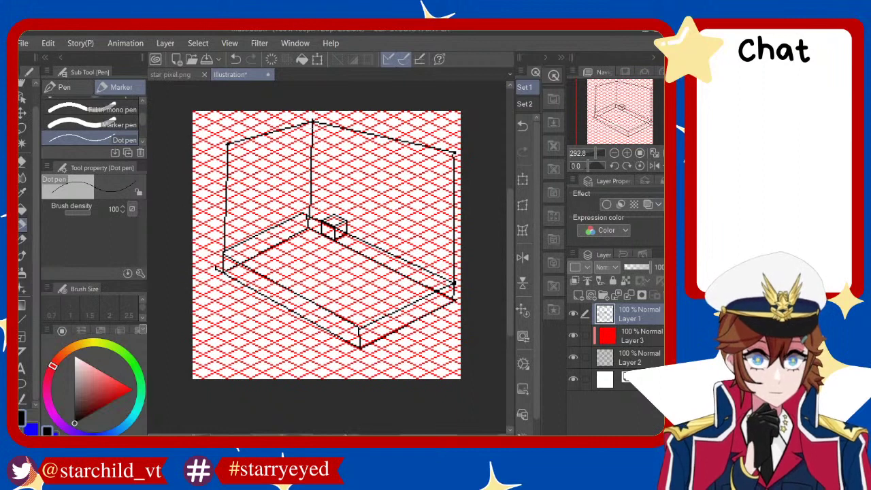
key(ctrl+z)
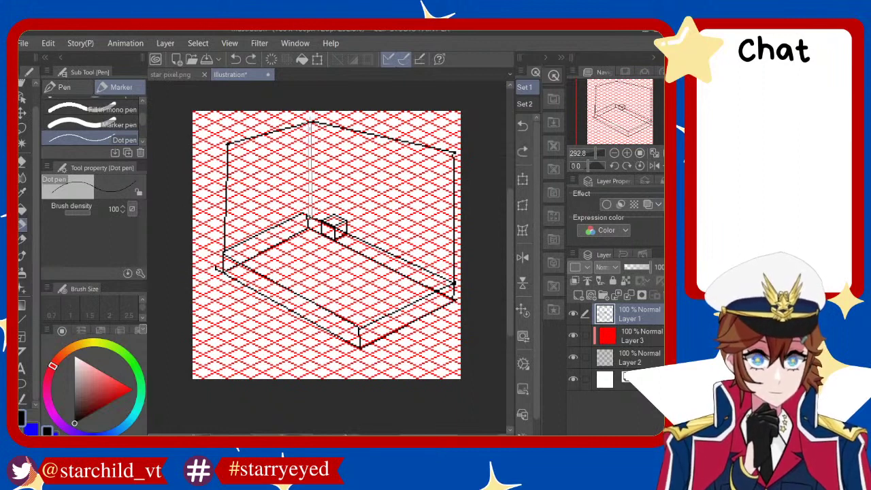
key(ctrl+y)
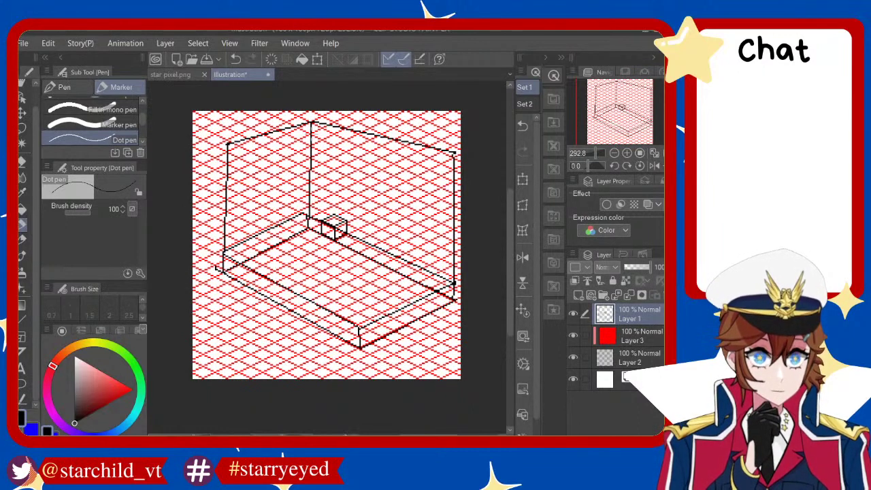
key(ctrl+z)
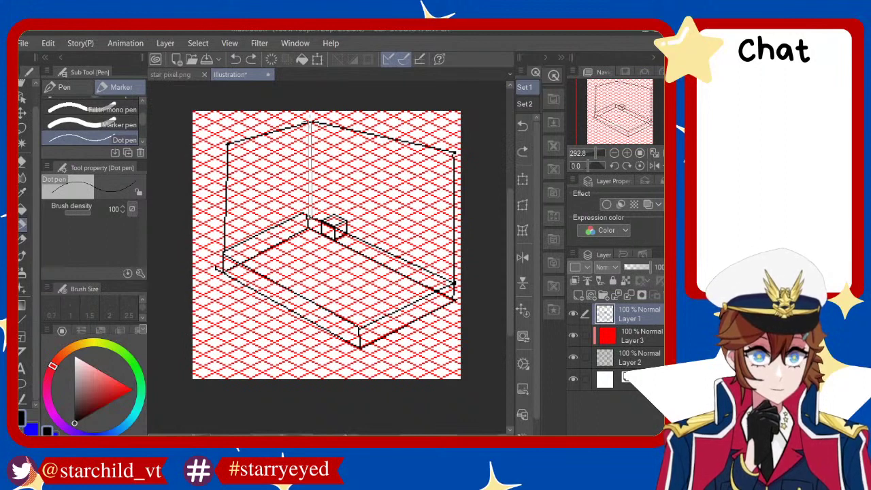
key(ctrl+y)
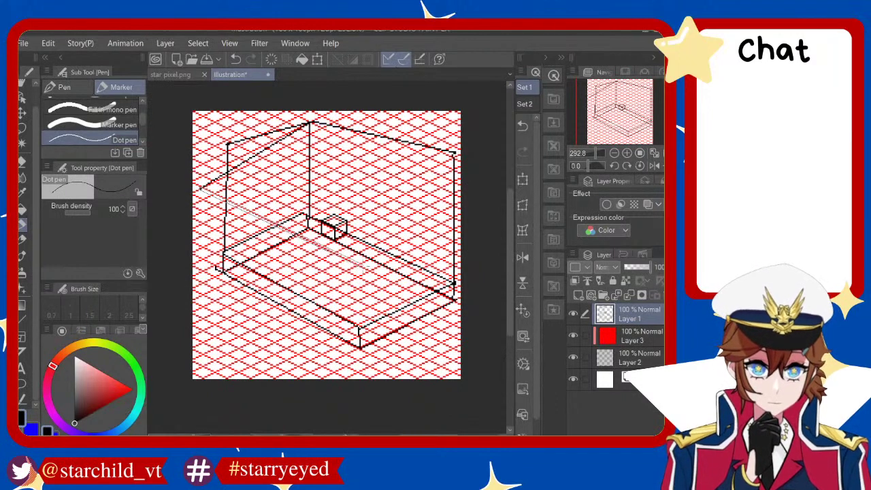
Draw the vertical edge down to the platform's front corner, retrying until it aligns
click(361, 267)
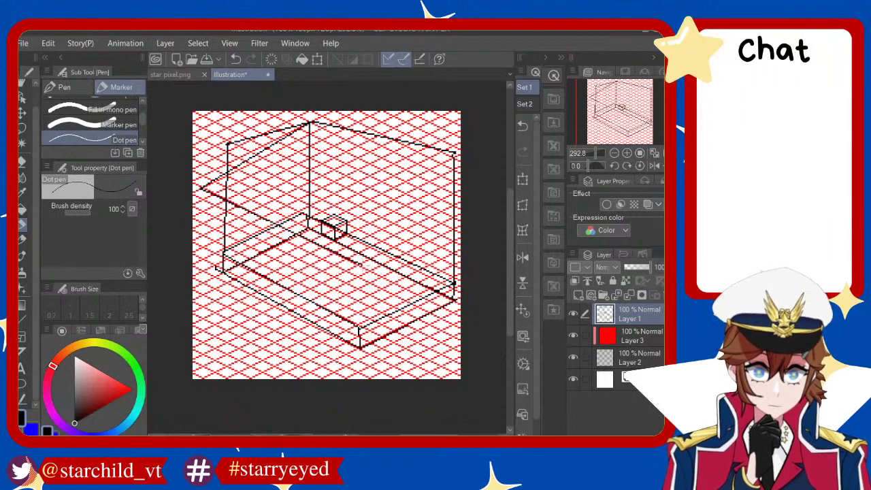
click(360, 335)
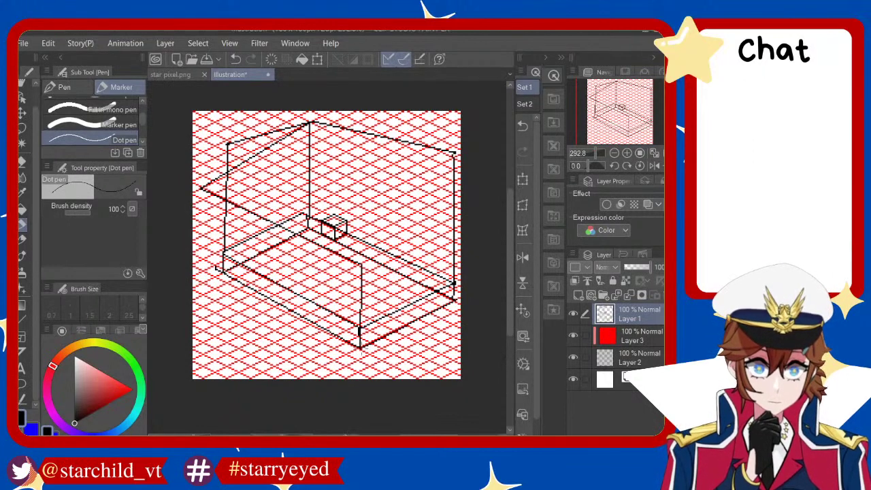
key(ctrl+z)
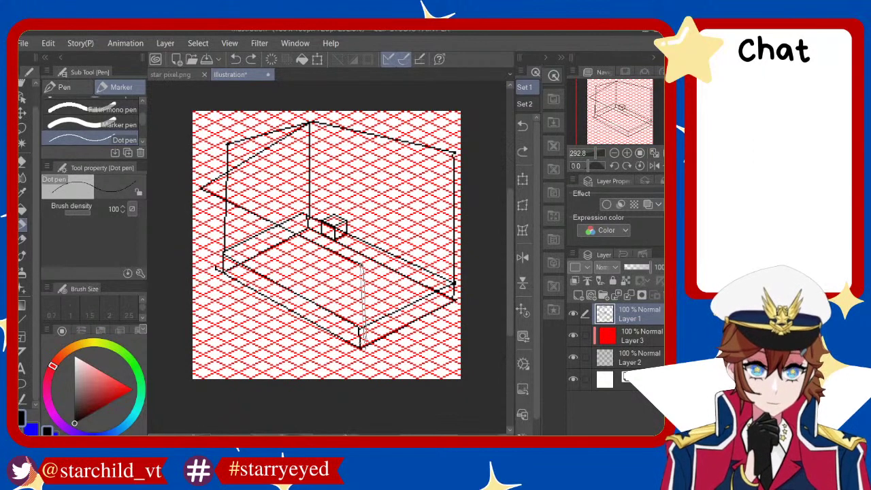
click(361, 341)
key(ctrl+z)
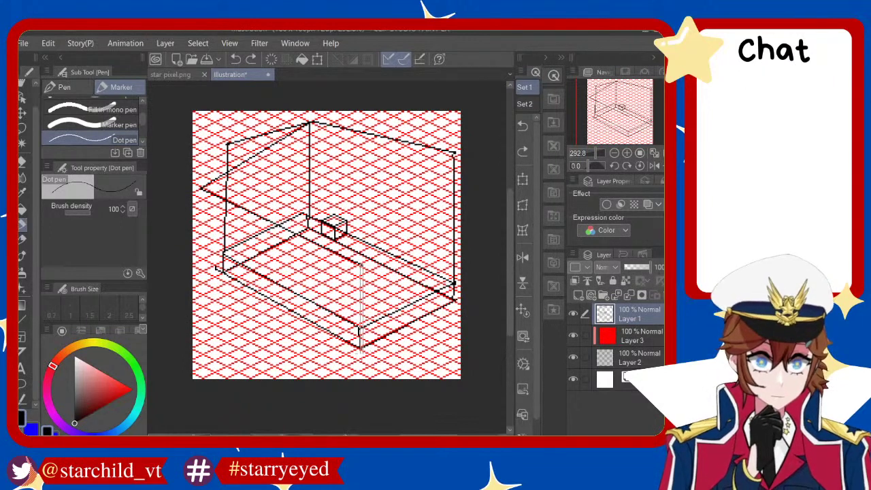
click(362, 359)
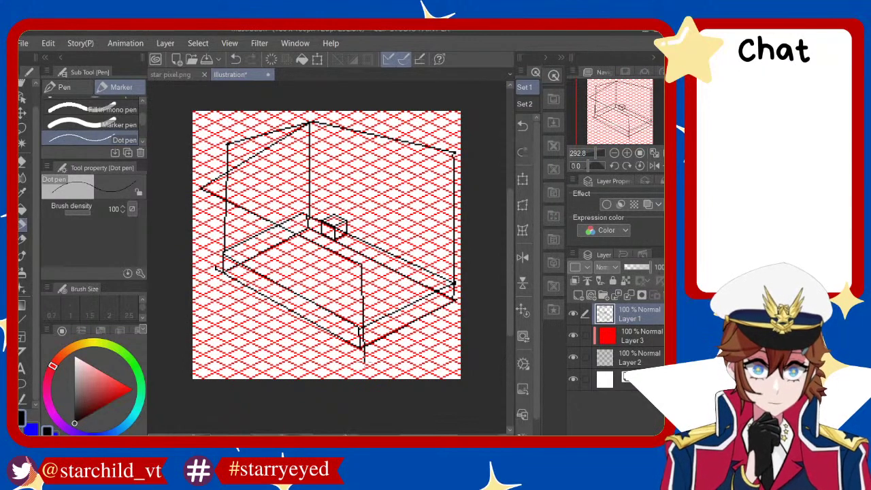
key(ctrl+z)
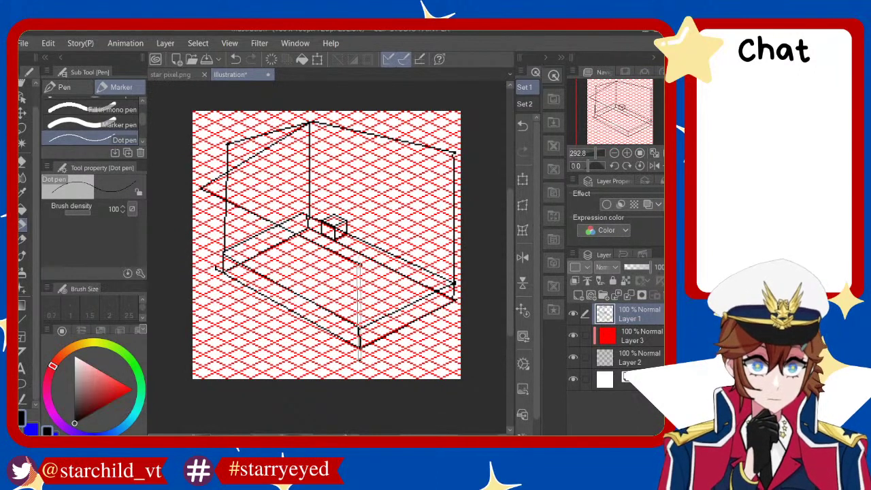
drag(360, 356, 359, 263)
key(ctrl+z)
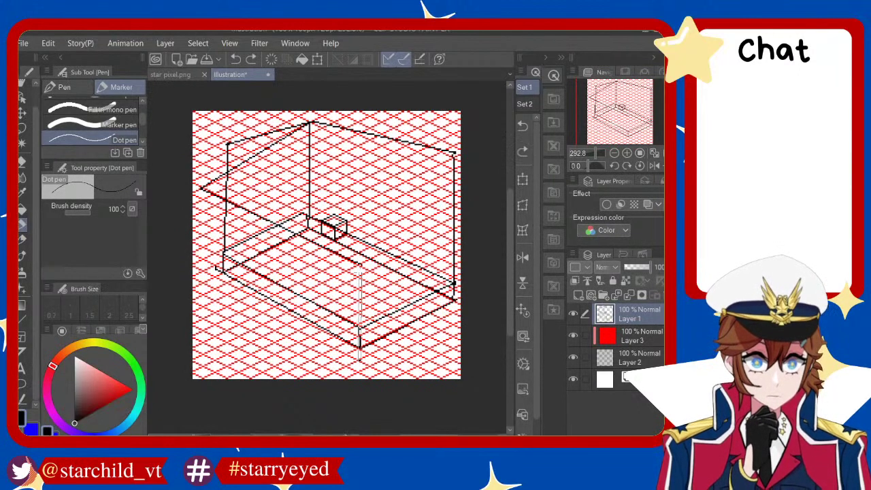
drag(361, 360, 361, 263)
key(e)
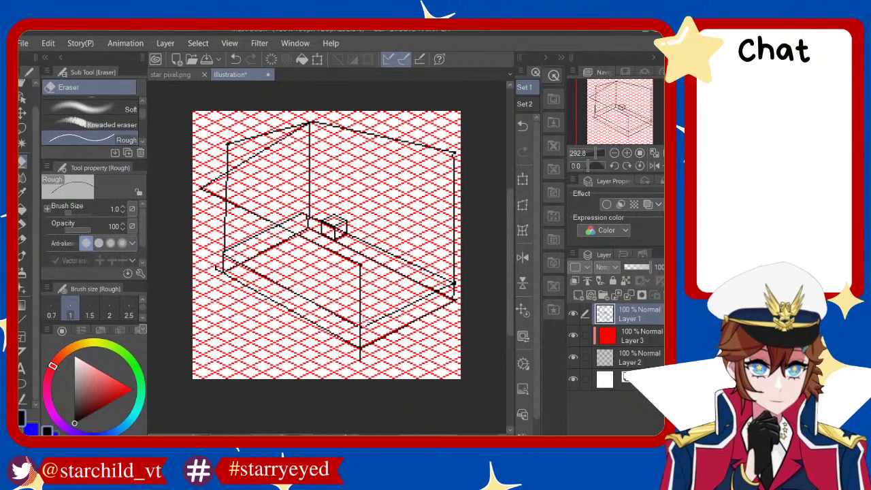
Lasso the stray lines at the top of the left wall's outer corner and delete them
scroll(327, 245, down, 1)
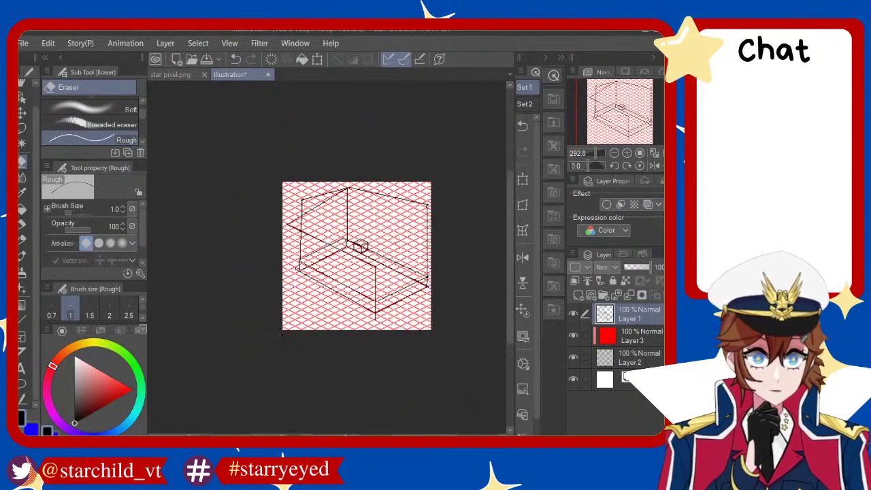
scroll(327, 272, up, 2)
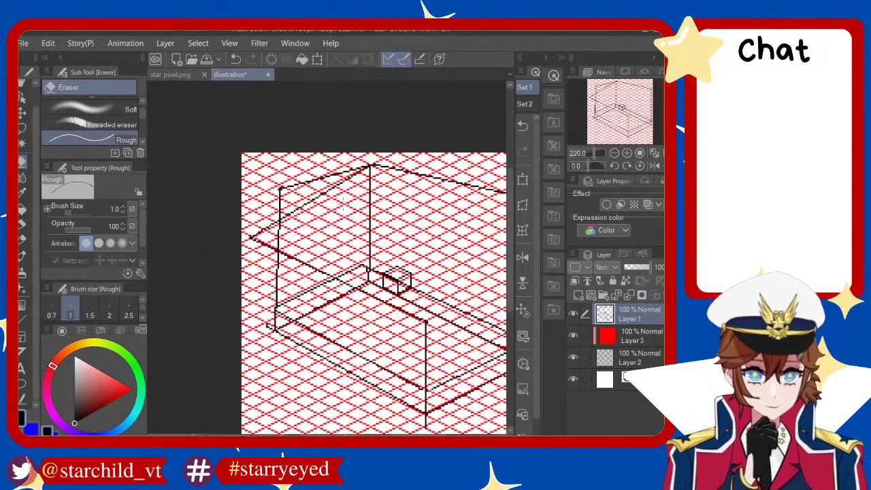
click(21, 129)
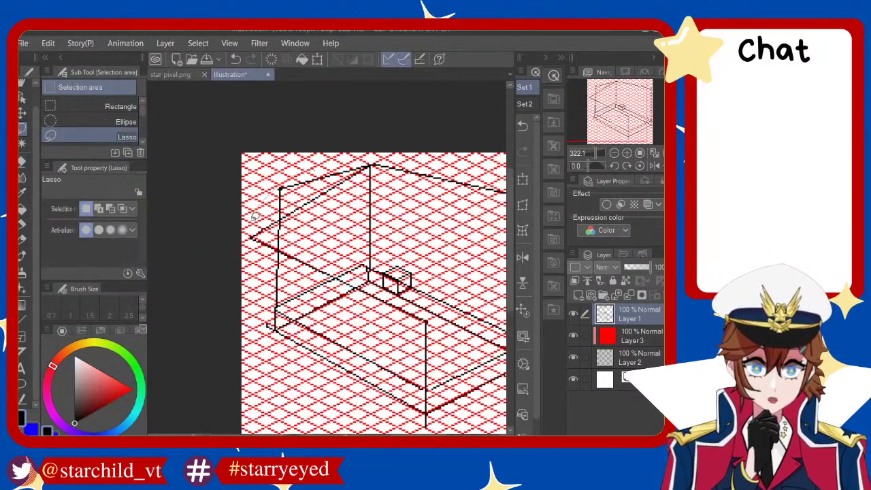
drag(349, 169, 371, 163)
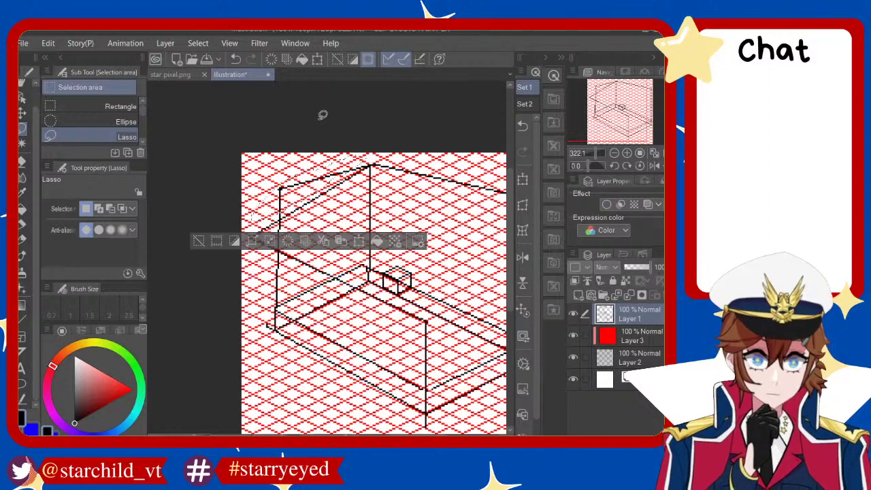
key(Delete)
key(ctrl+d)
key(e)
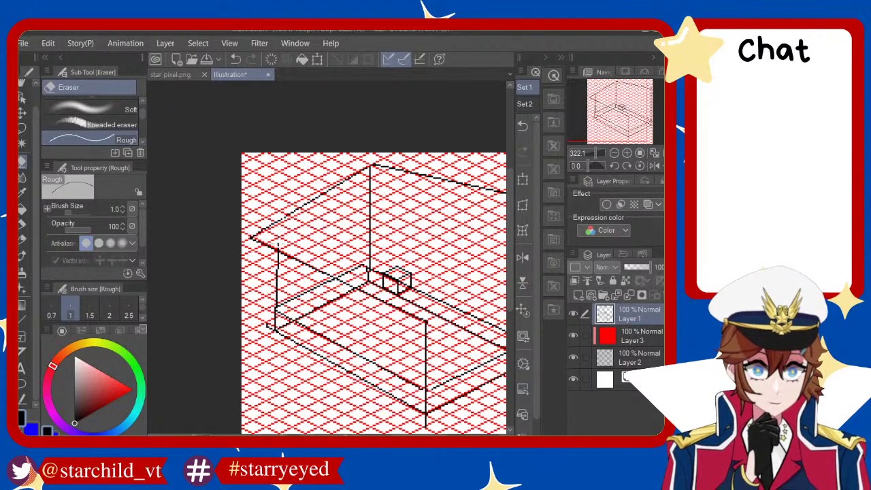
scroll(312, 204, down, 3)
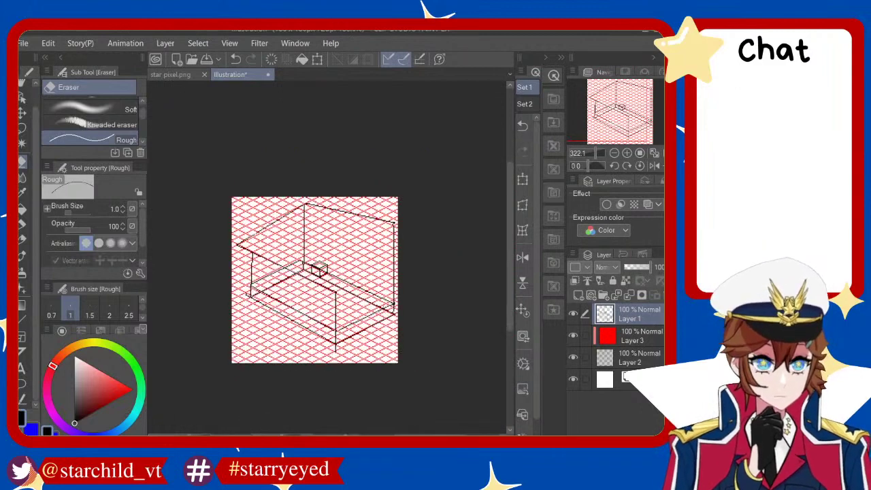
scroll(340, 204, up, 2)
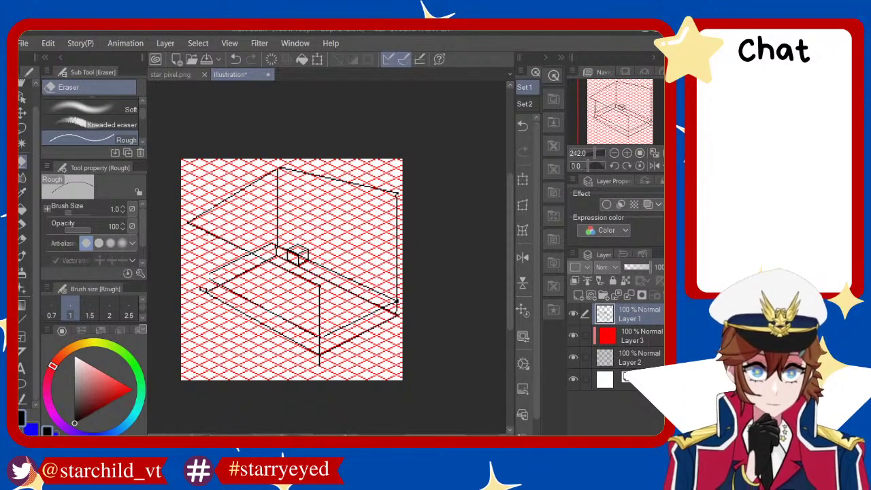
Redraw the left wall's lower-left edge with the Dot pen, then open the star pixel.png document
click(22, 223)
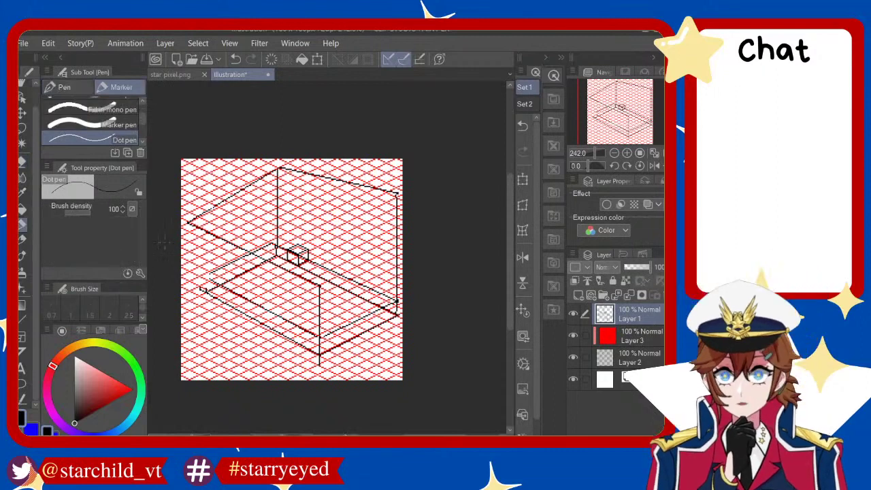
drag(189, 223, 203, 291)
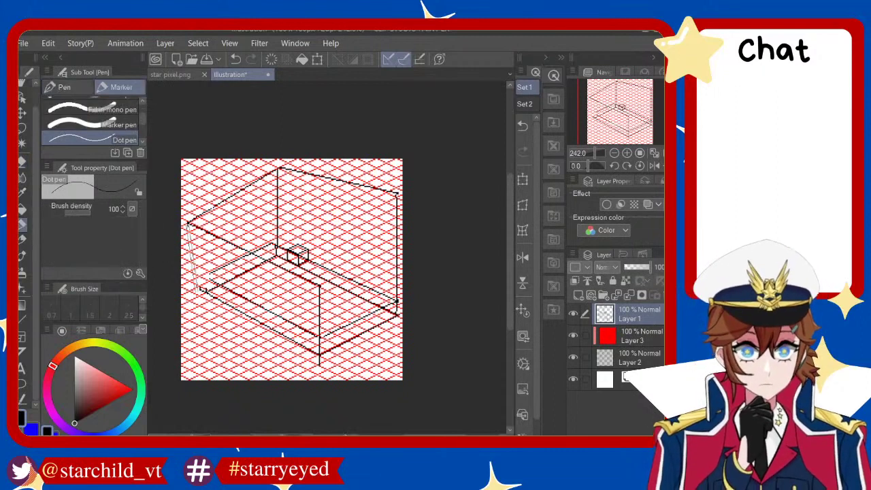
mouse_move(188, 224)
mouse_down()
mouse_move(188, 292)
mouse_move(320, 367)
mouse_up()
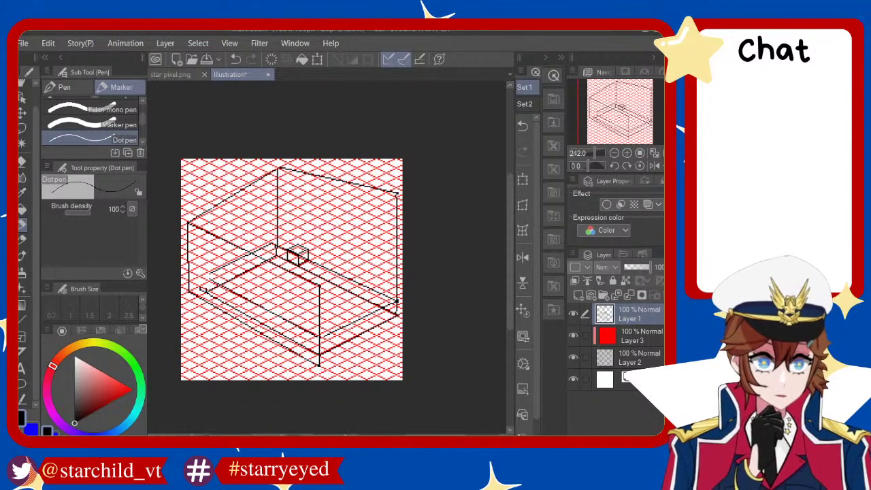
key(ctrl+z)
key(ctrl+z)
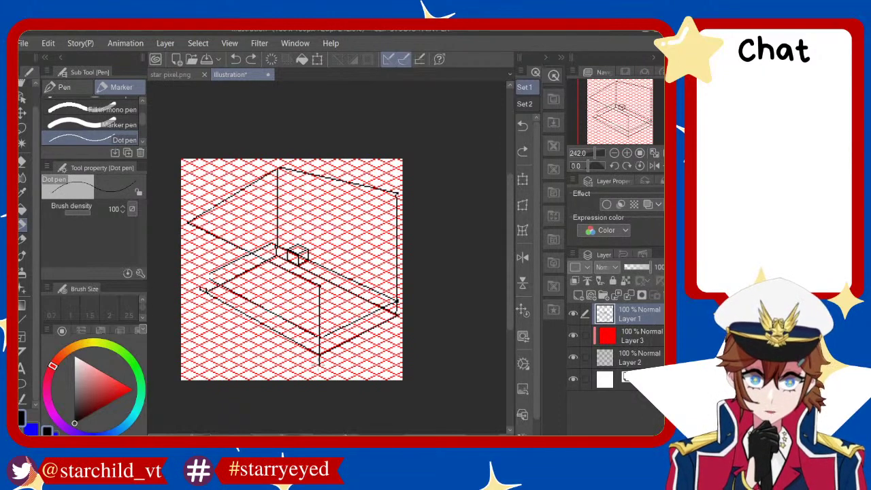
mouse_move(318, 360)
mouse_down()
mouse_move(204, 297)
mouse_move(187, 222)
mouse_move(184, 299)
mouse_up()
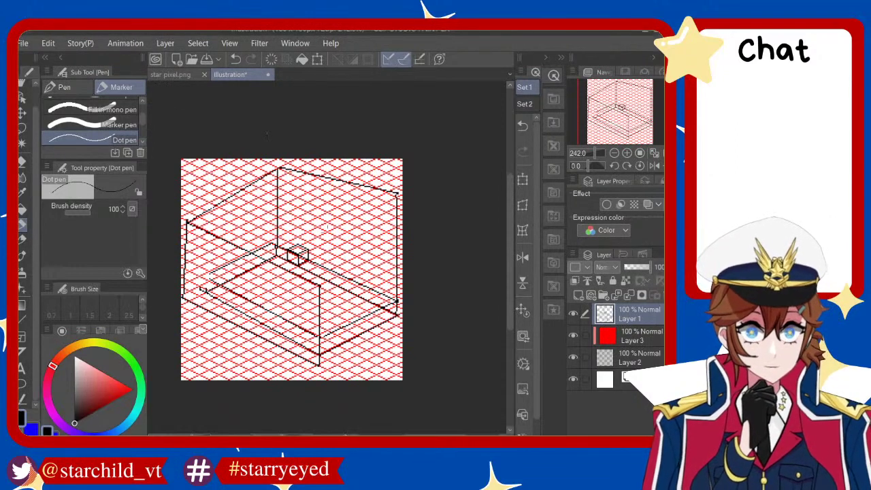
key(ctrl+plus)
key(ctrl+plus)
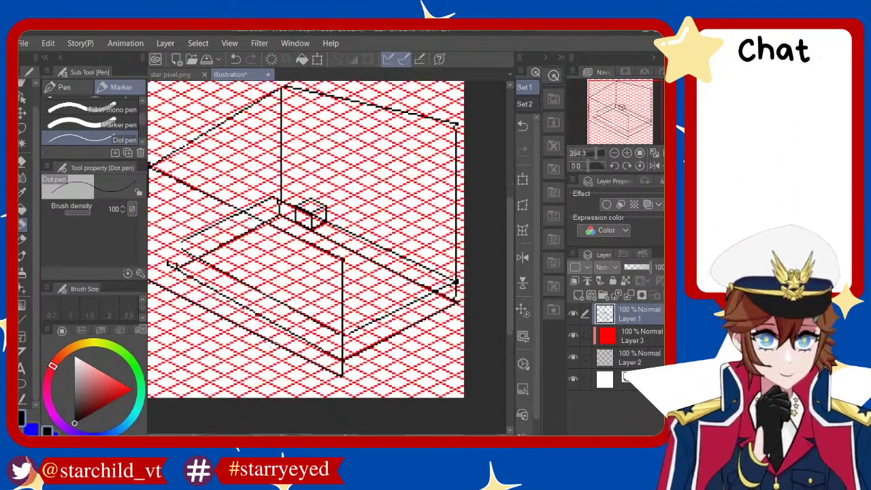
click(181, 75)
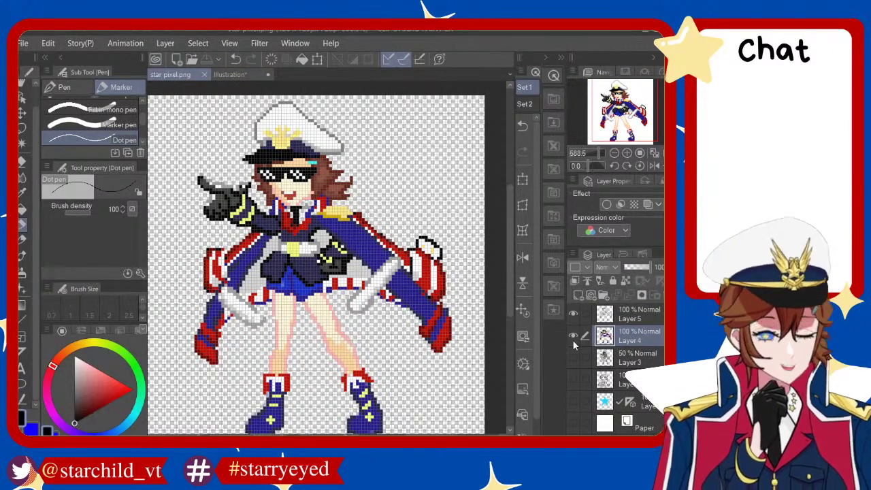
click(572, 340)
click(573, 314)
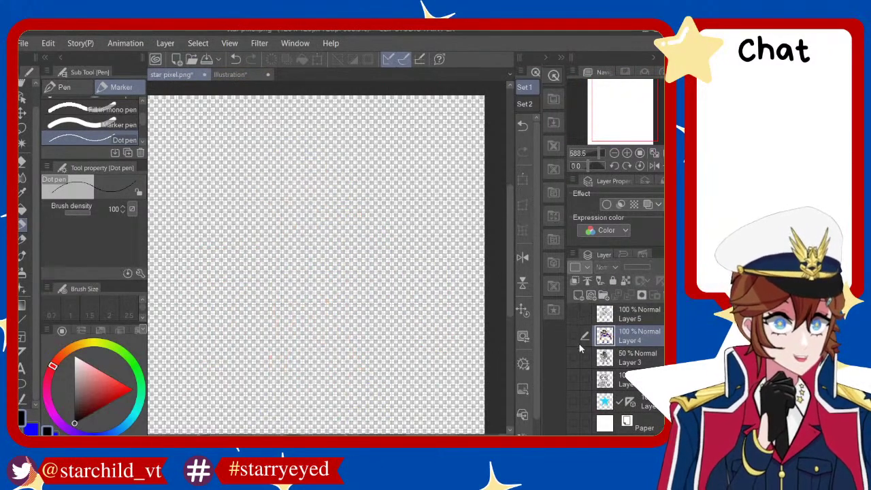
click(579, 359)
click(579, 360)
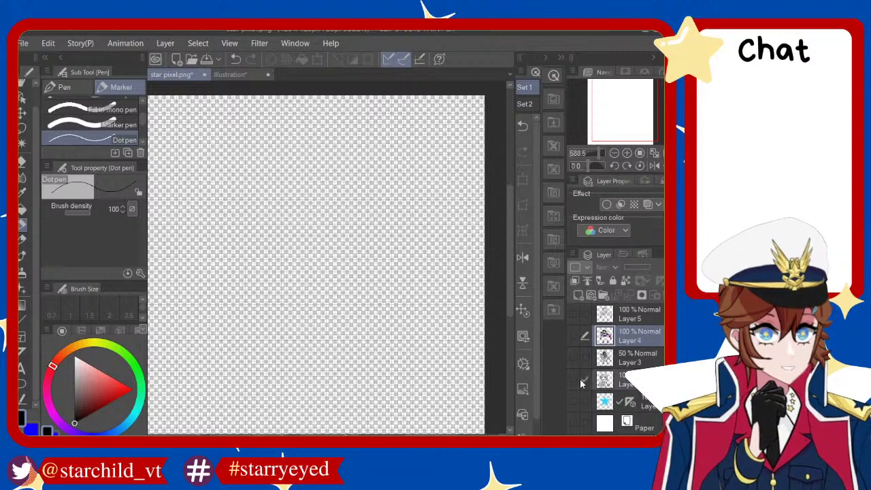
click(577, 404)
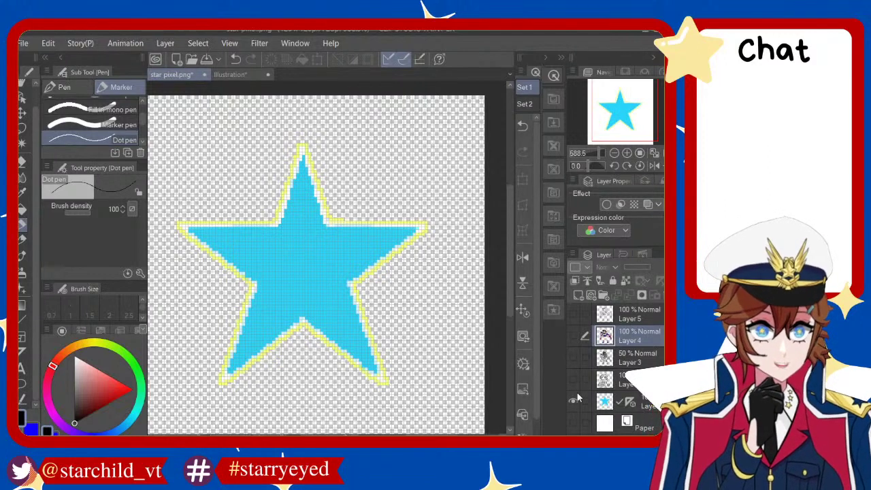
click(576, 400)
click(576, 376)
click(576, 374)
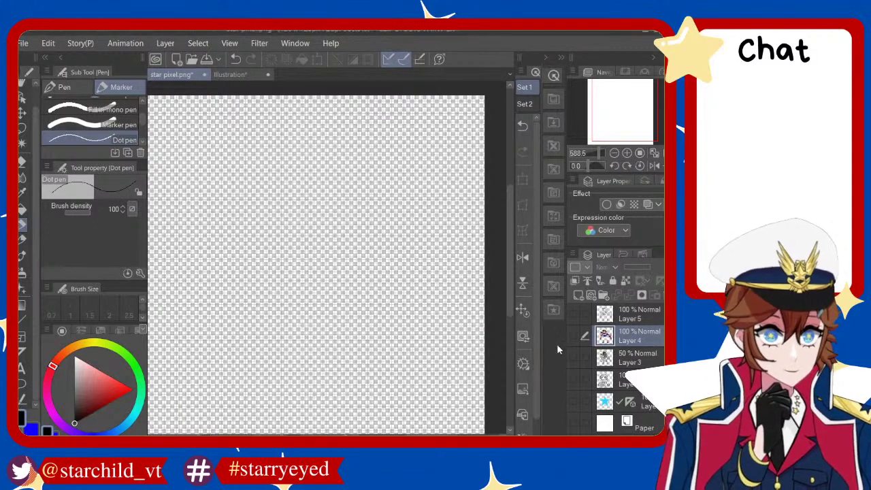
click(573, 334)
scroll(317, 259, down, 1)
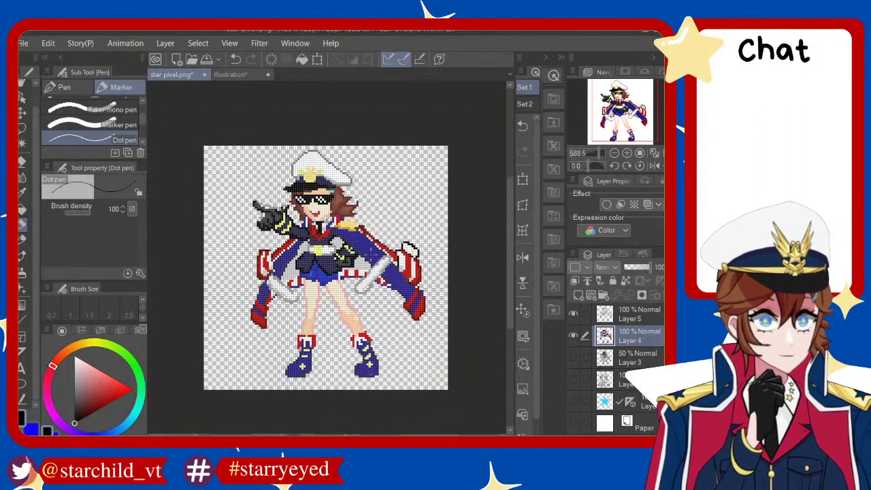
scroll(317, 258, up, 2)
scroll(317, 259, up, 1)
scroll(317, 259, down, 2)
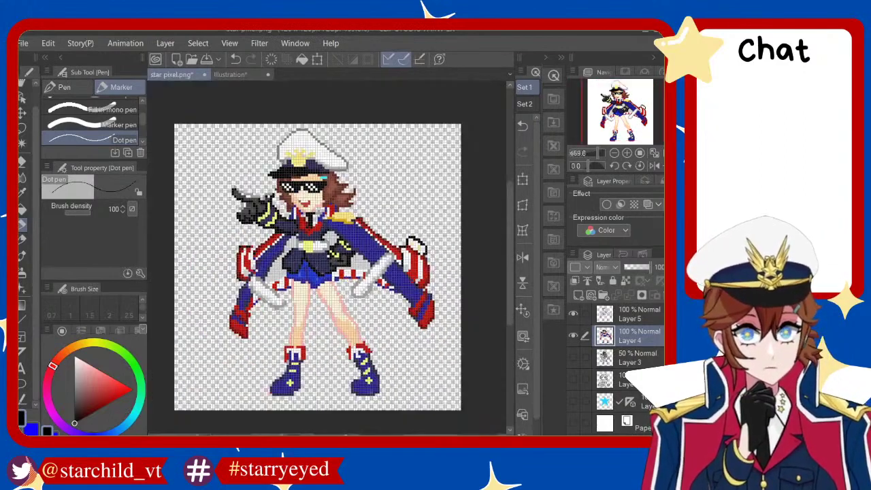